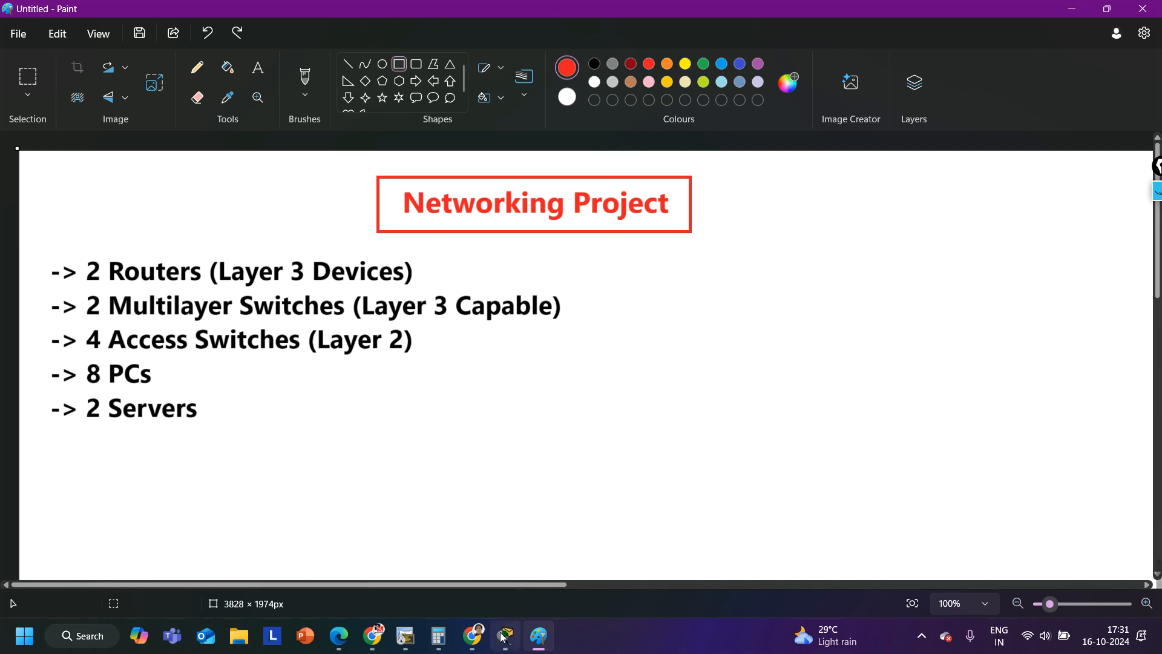
click(505, 636)
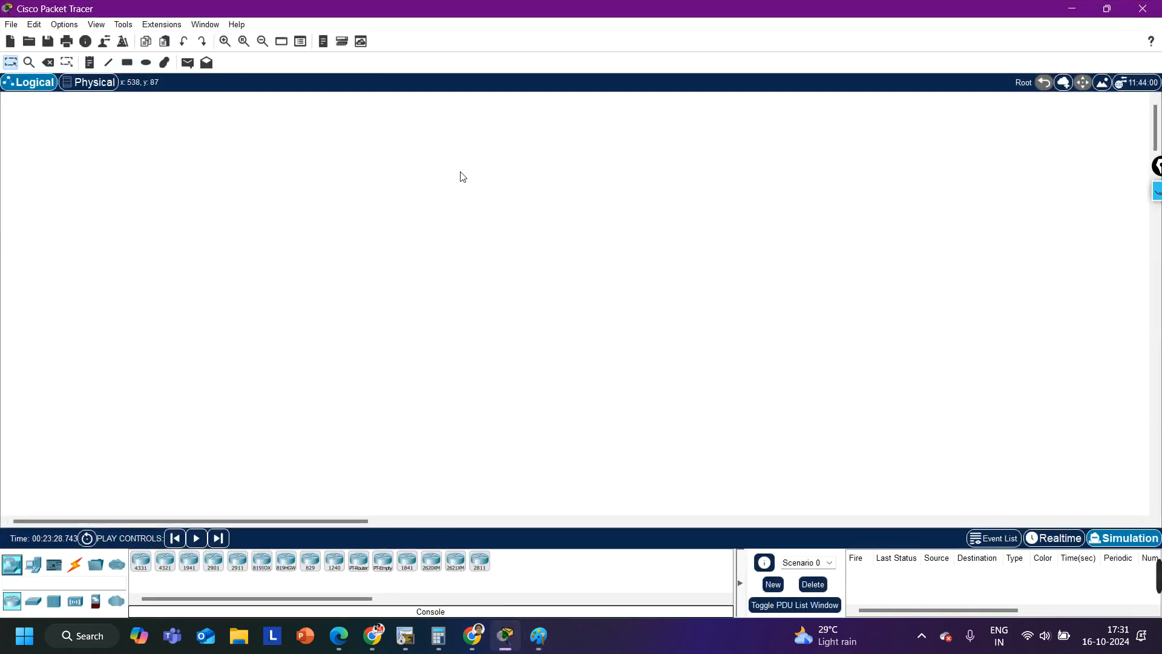
drag(45, 105, 1126, 504)
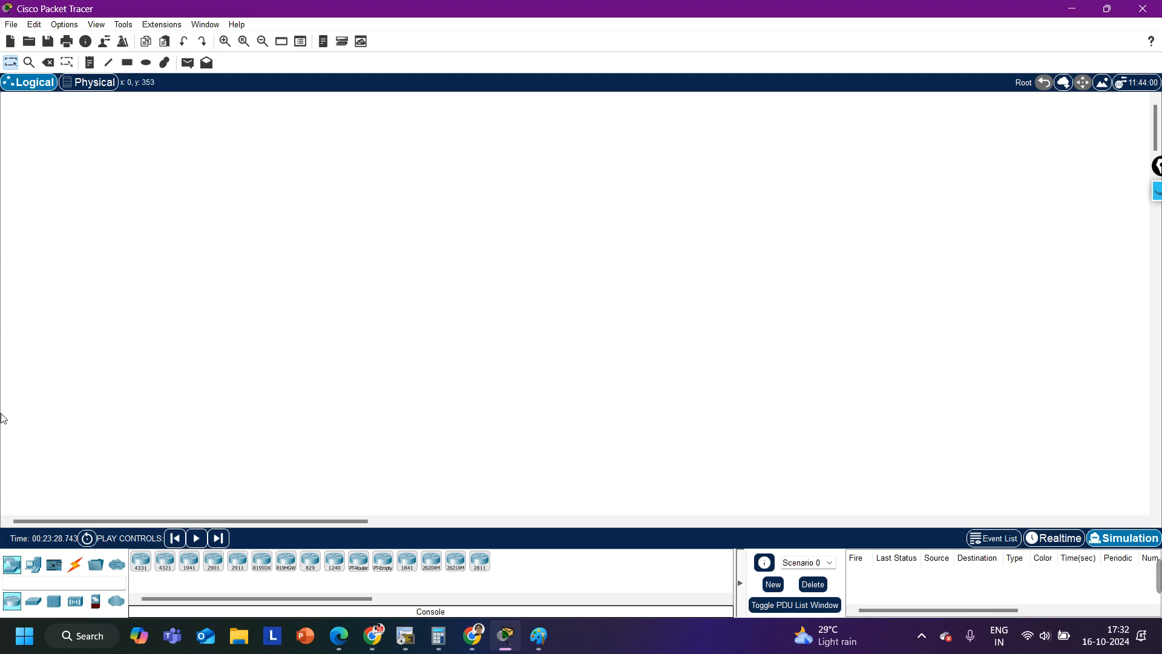
click(1073, 11)
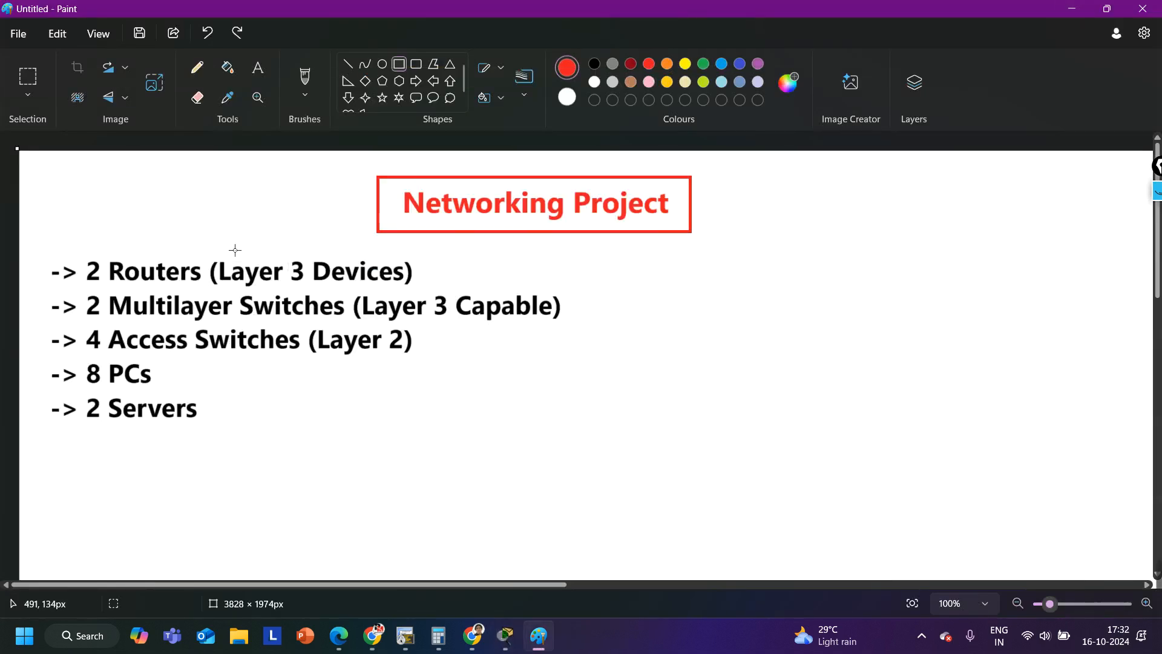
Step: Outline each device line from the routers to the servers with a red rectangle, undoing every outline
drag(38, 264, 456, 292)
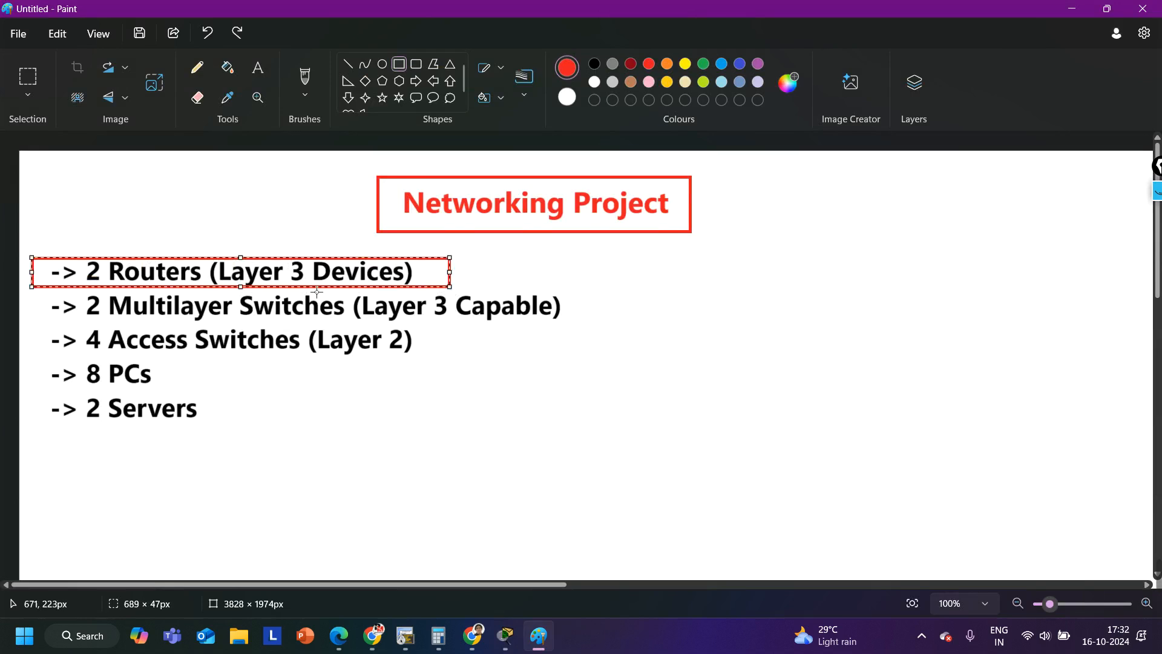
key(ctrl+z)
drag(32, 289, 595, 325)
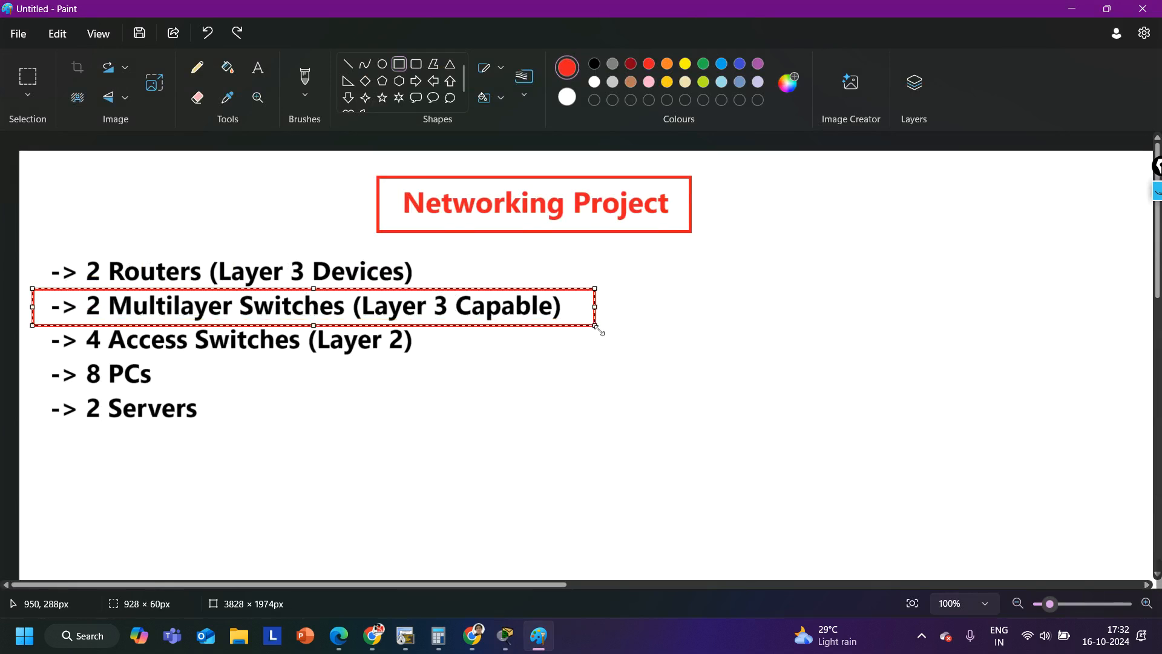
key(ctrl+z)
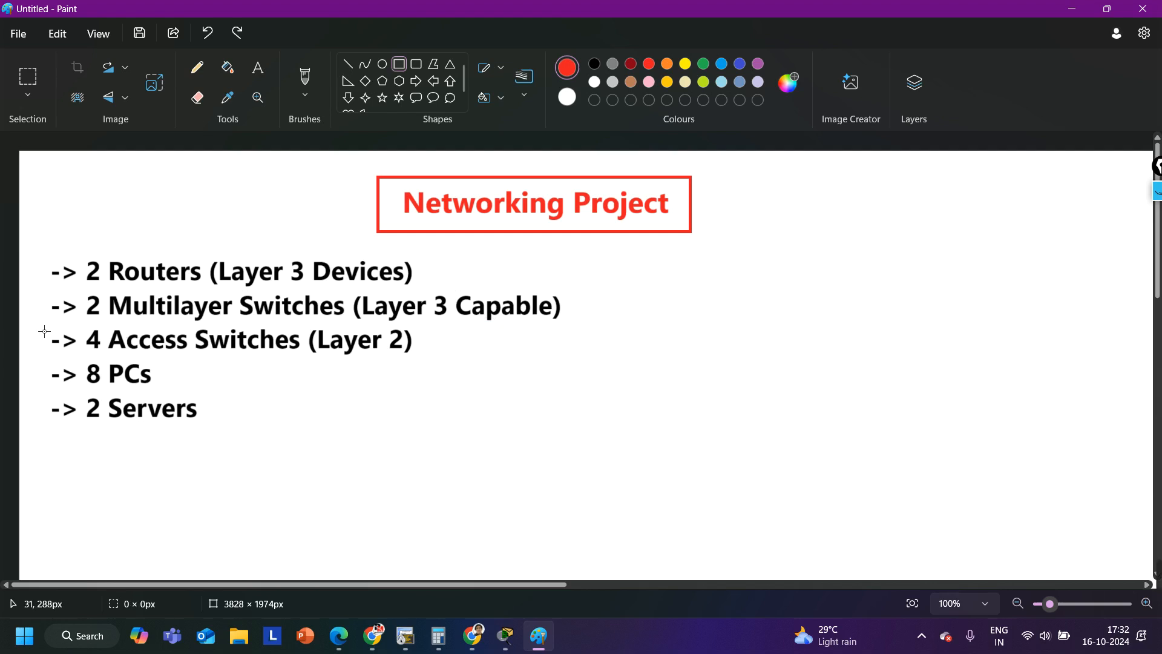
drag(37, 326, 446, 359)
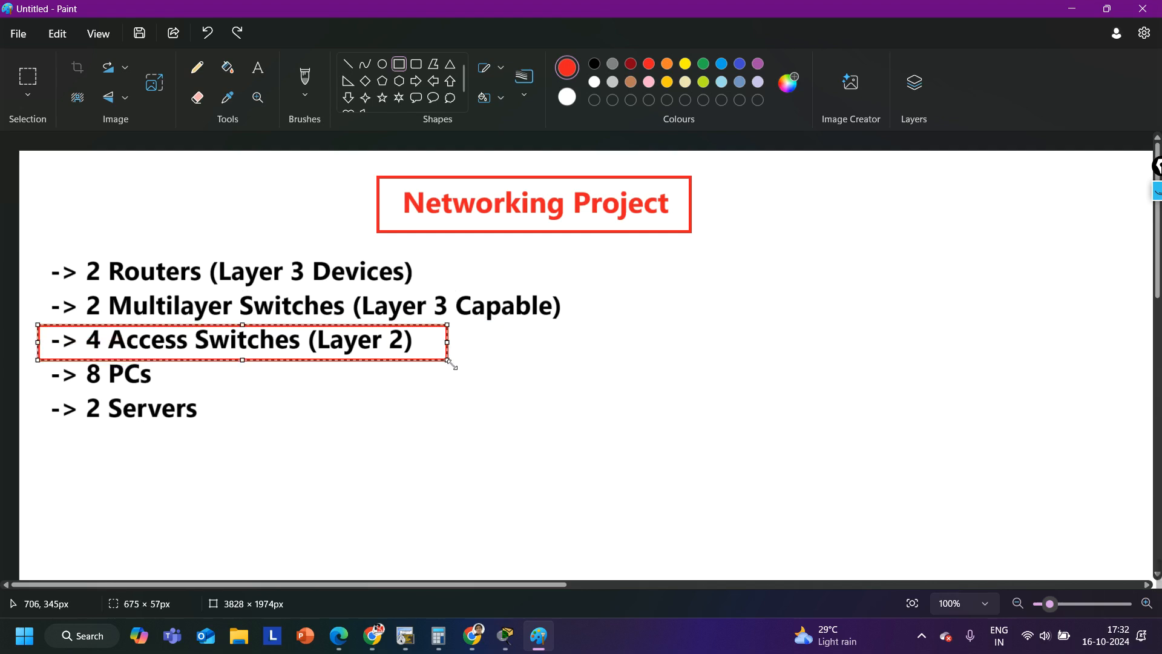
key(ctrl+z)
drag(42, 365, 220, 393)
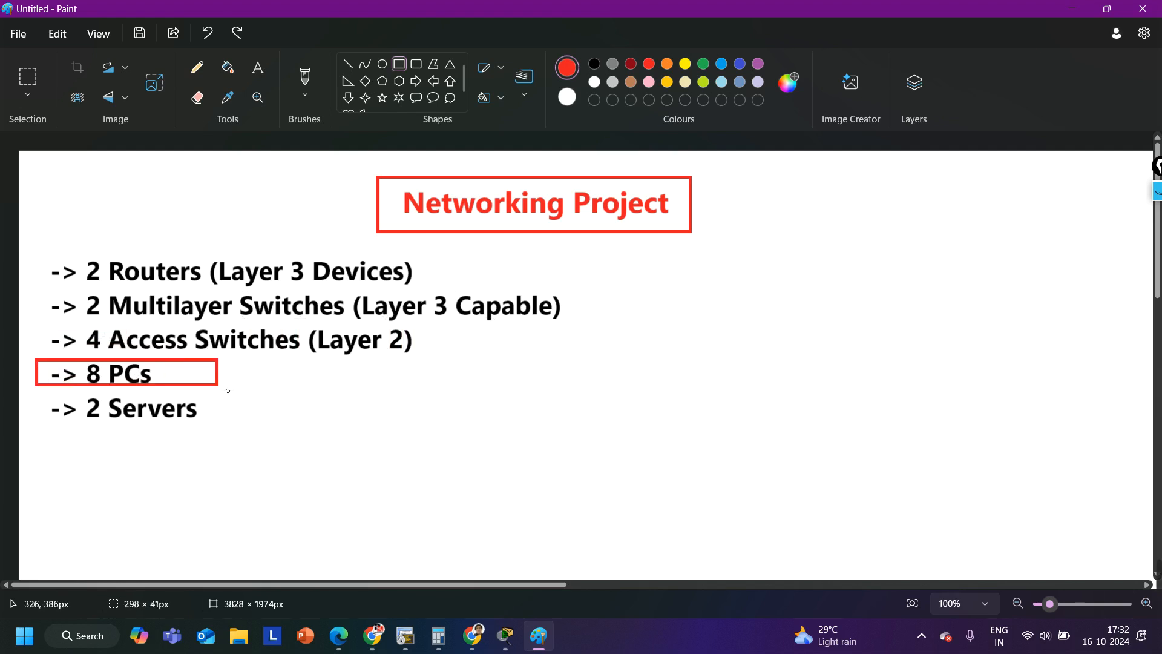
key(ctrl+z)
drag(53, 406, 249, 434)
key(ctrl+z)
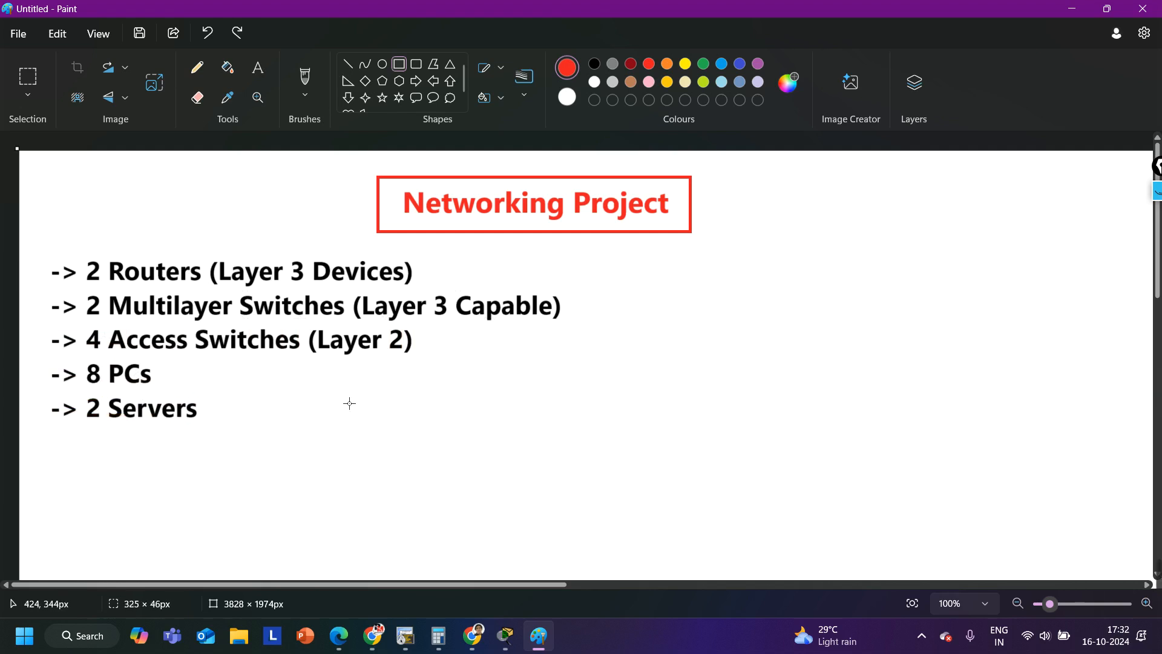
Step: Switch to Cisco Packet Tracer and examine the network device, end device, component and connection categories in its device library
click(506, 645)
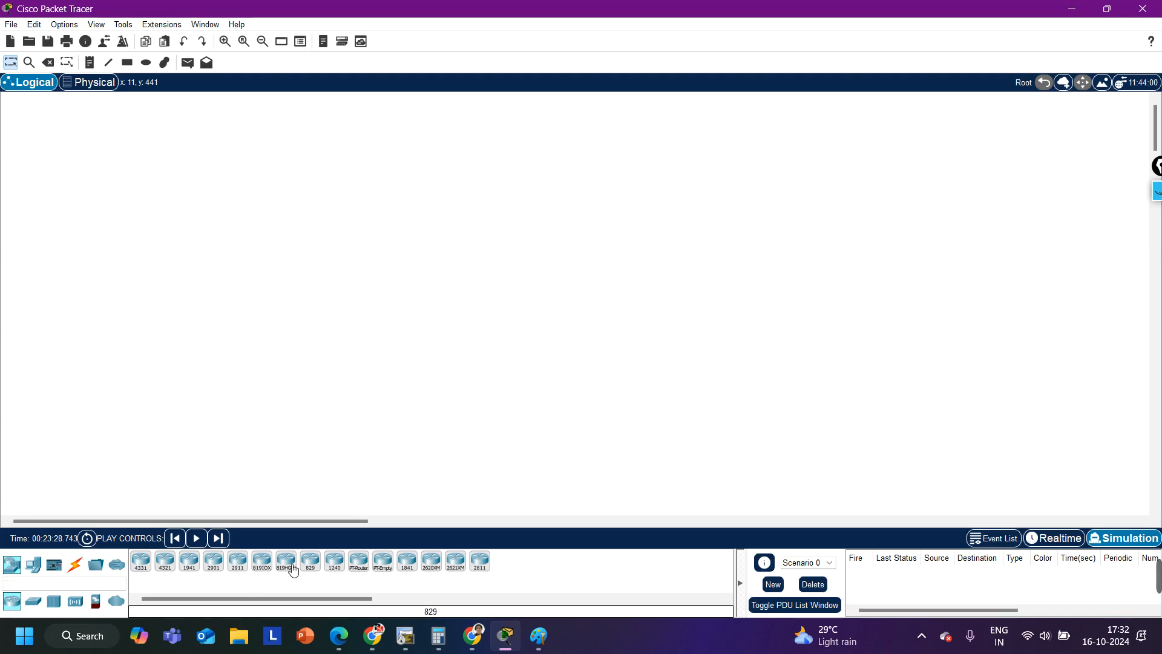
click(35, 569)
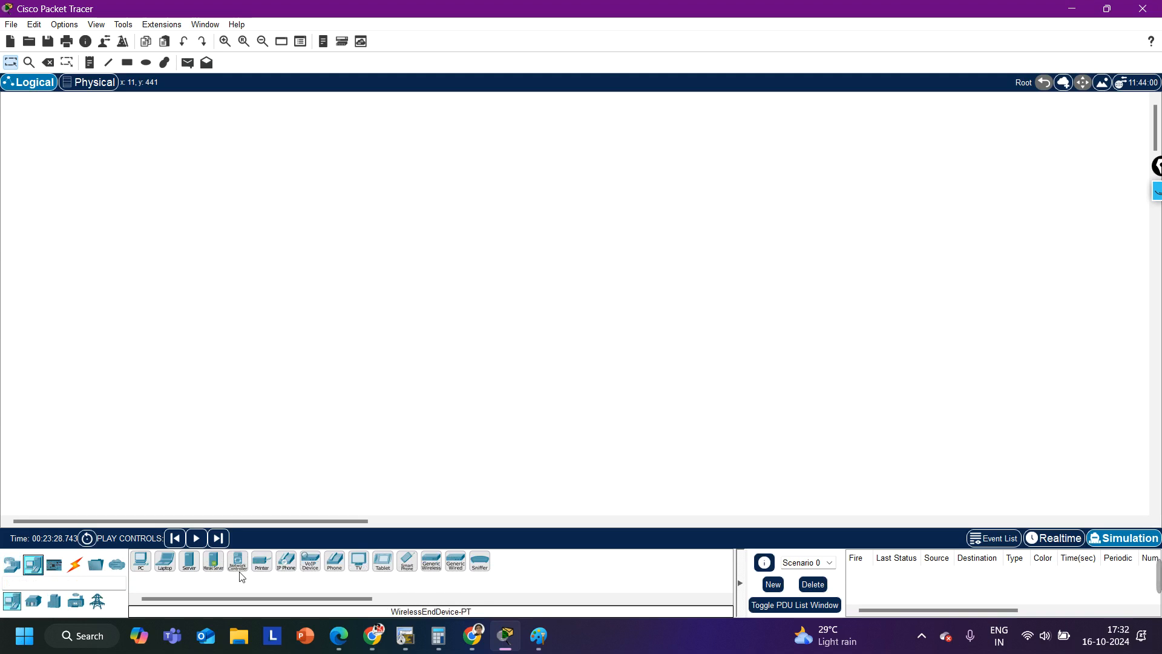
click(13, 566)
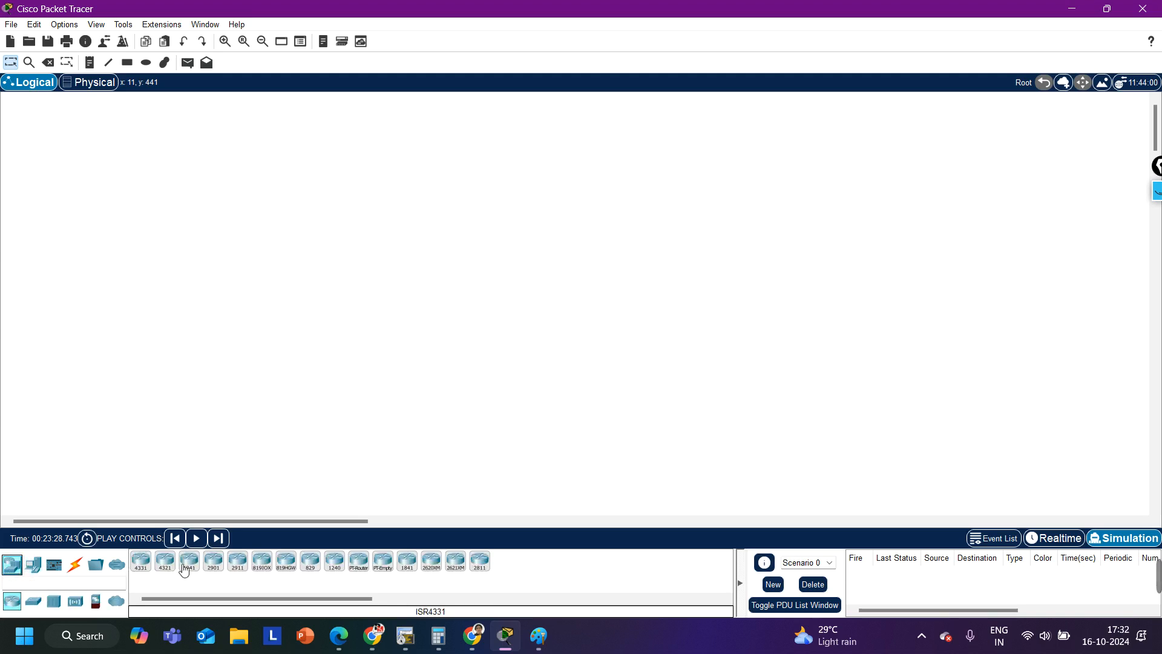
click(42, 603)
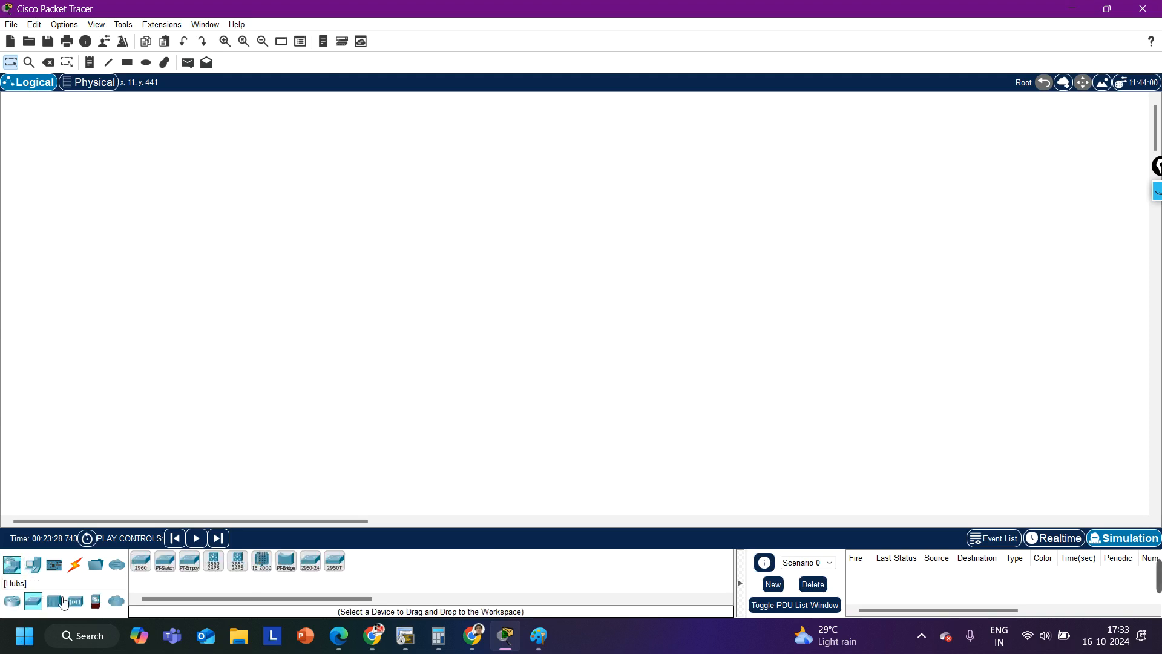
click(97, 603)
click(33, 564)
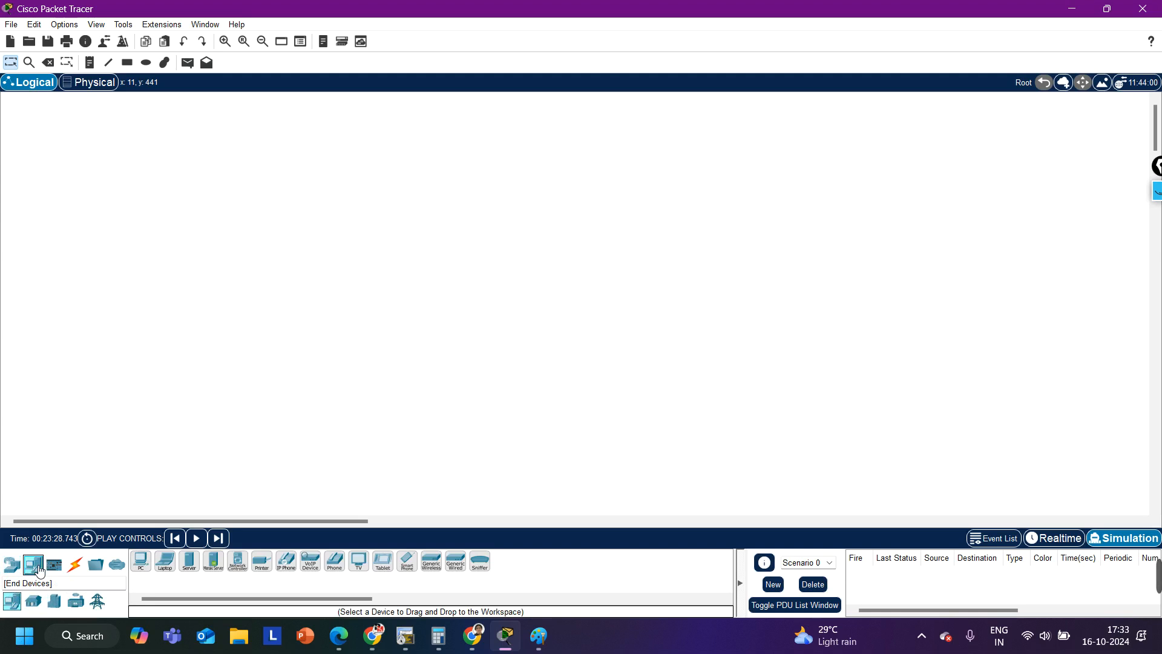
click(54, 565)
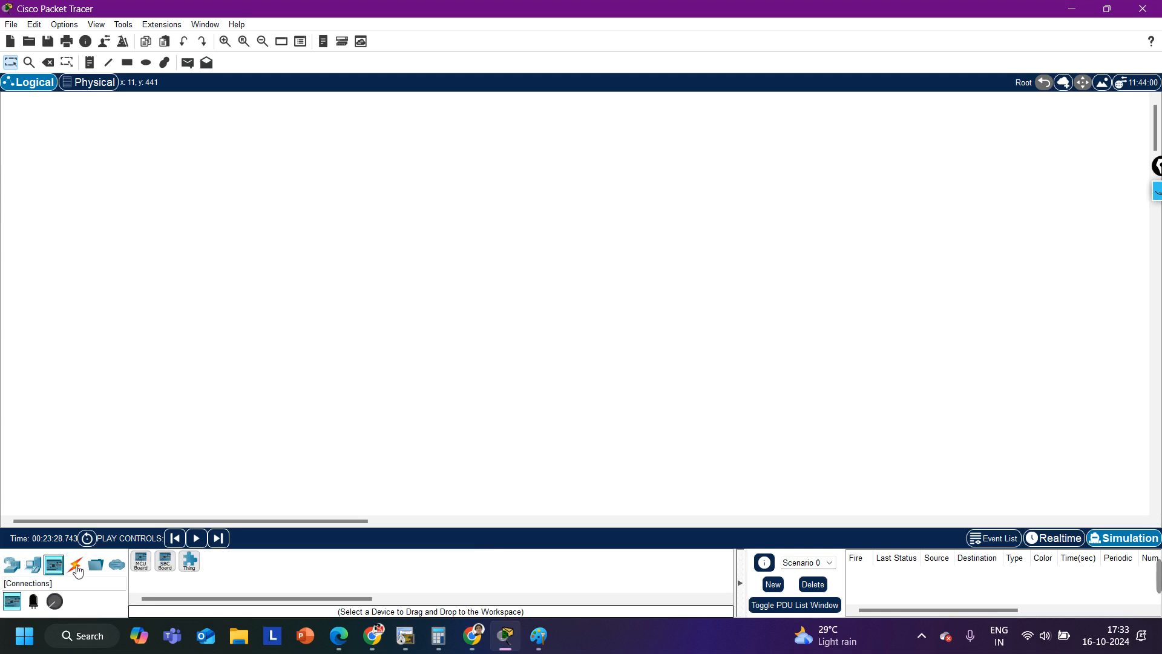
click(76, 566)
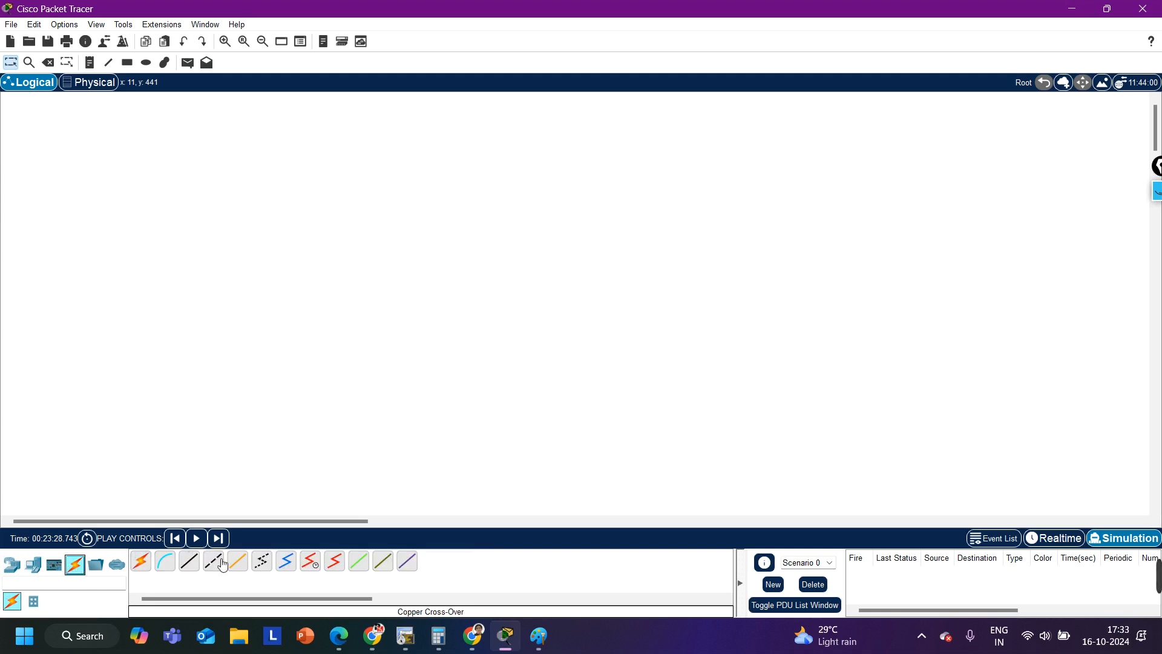
click(18, 568)
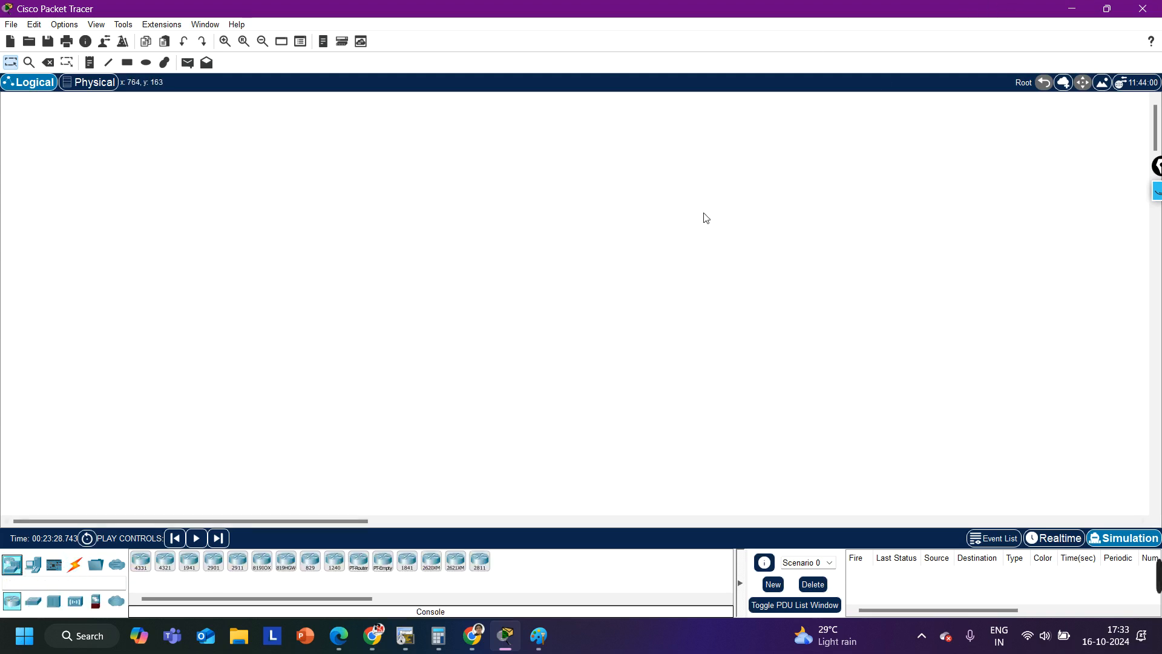
Step: Switch back to Paint and add a text box about 672 × 343 px beside the device list
click(1070, 7)
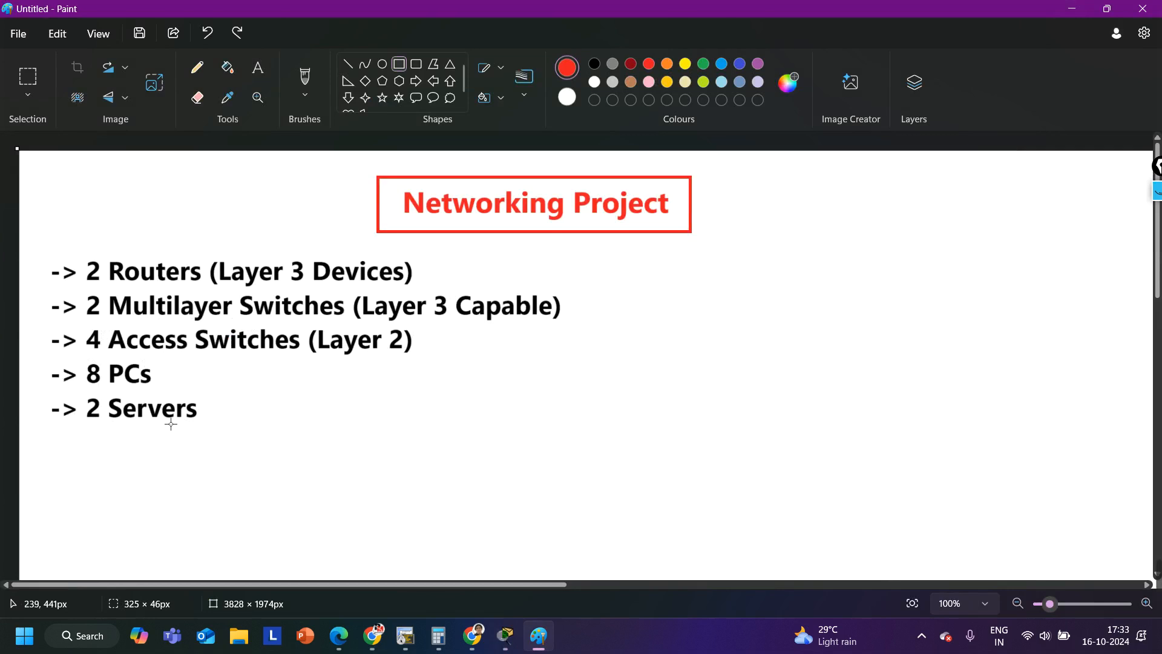
click(257, 67)
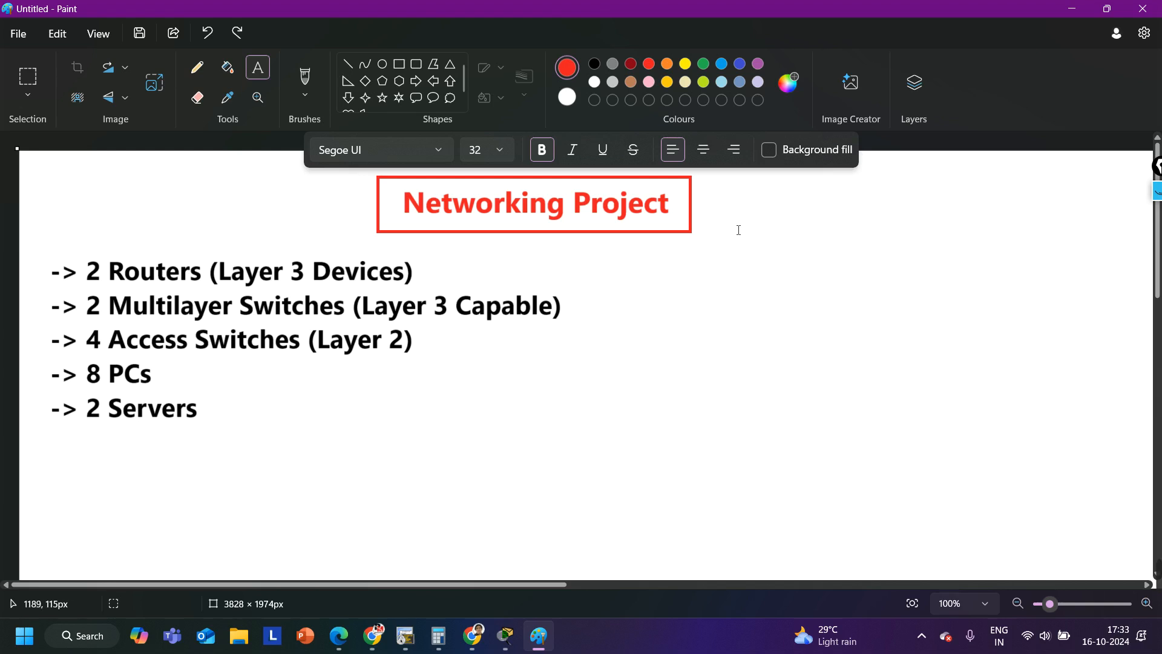
click(723, 214)
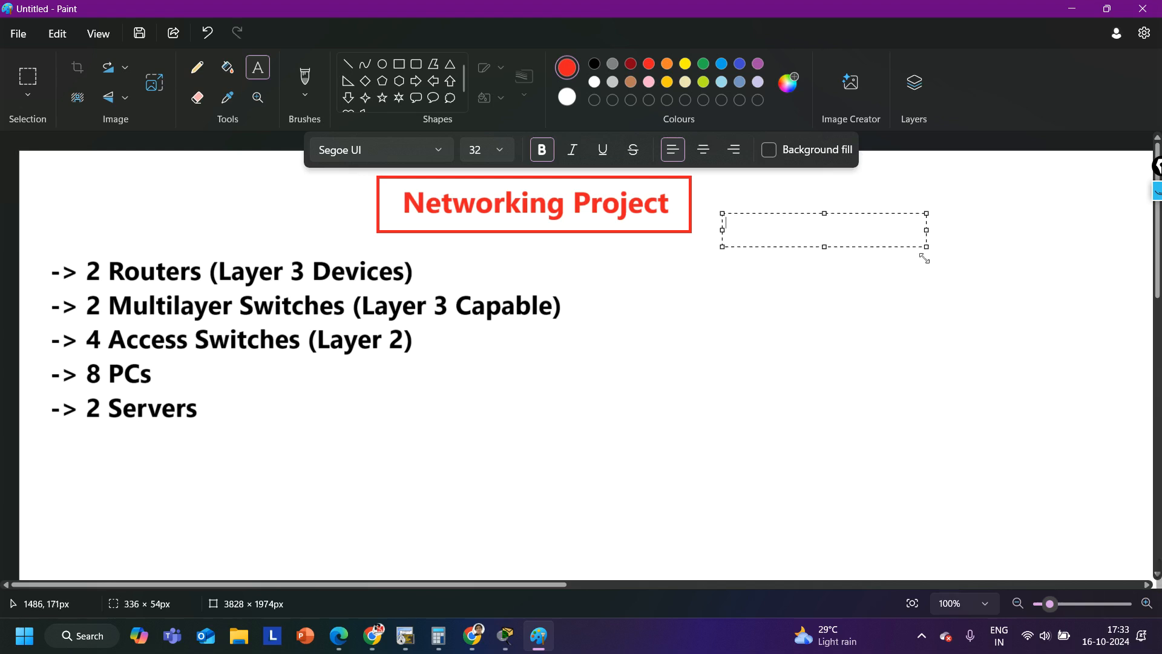
drag(927, 247, 1133, 426)
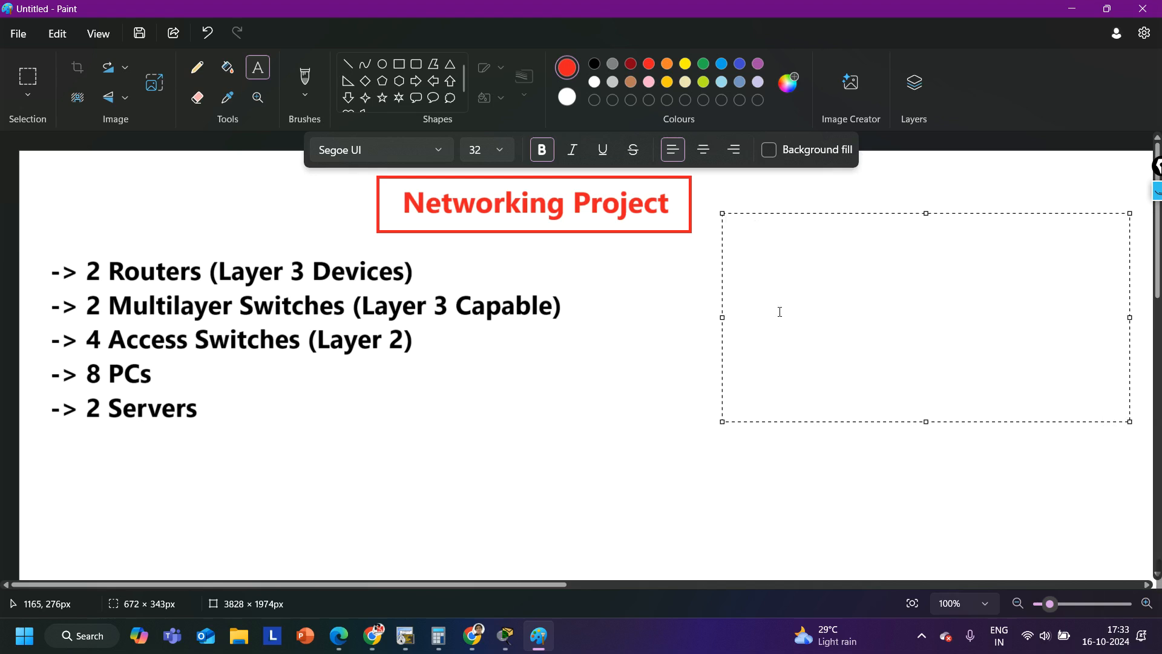
Step: Enter "VLAN and OSPF" as a draft in the text box and delete the whole text
text(VLAN)
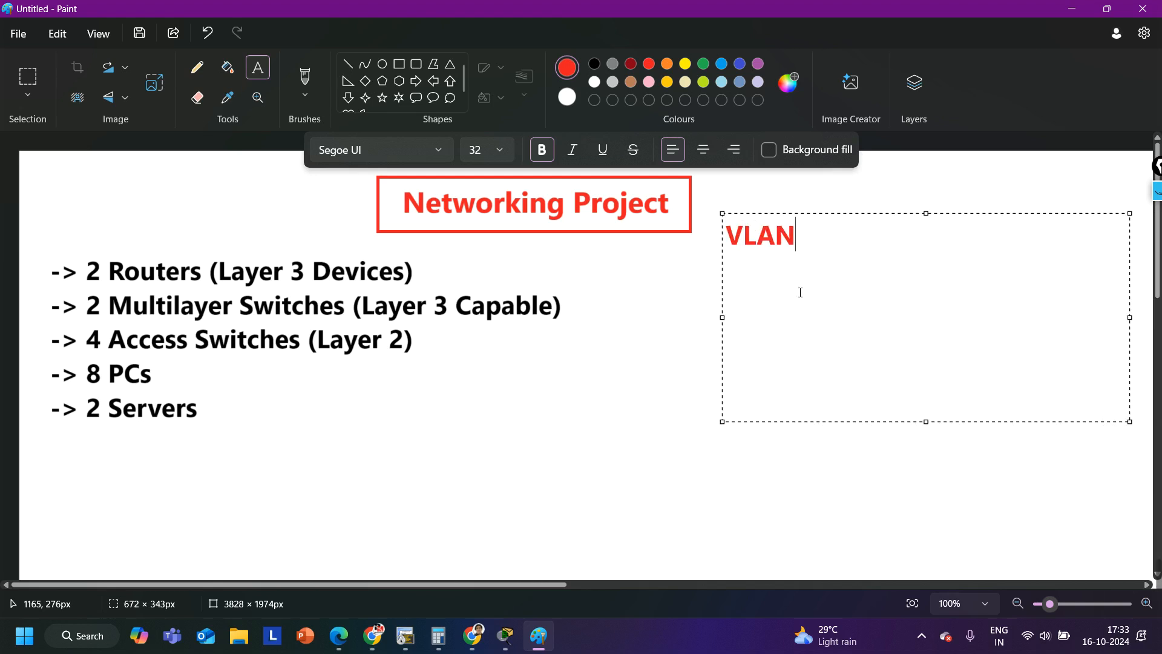
text( and OSP)
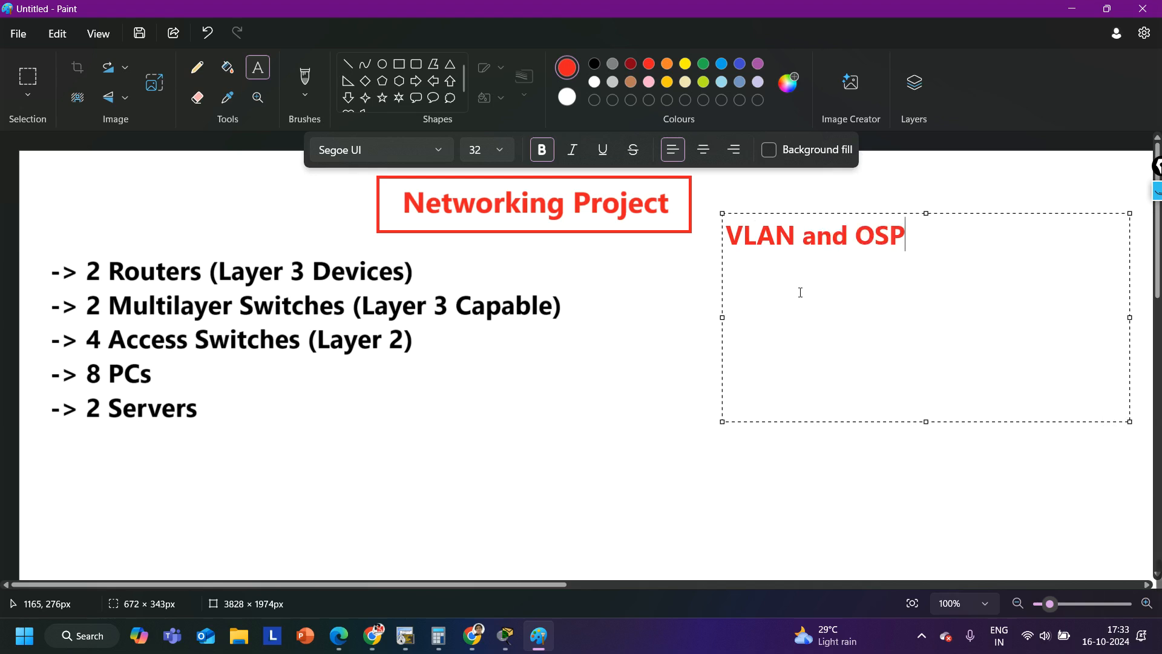
text(F)
drag(926, 236, 866, 249)
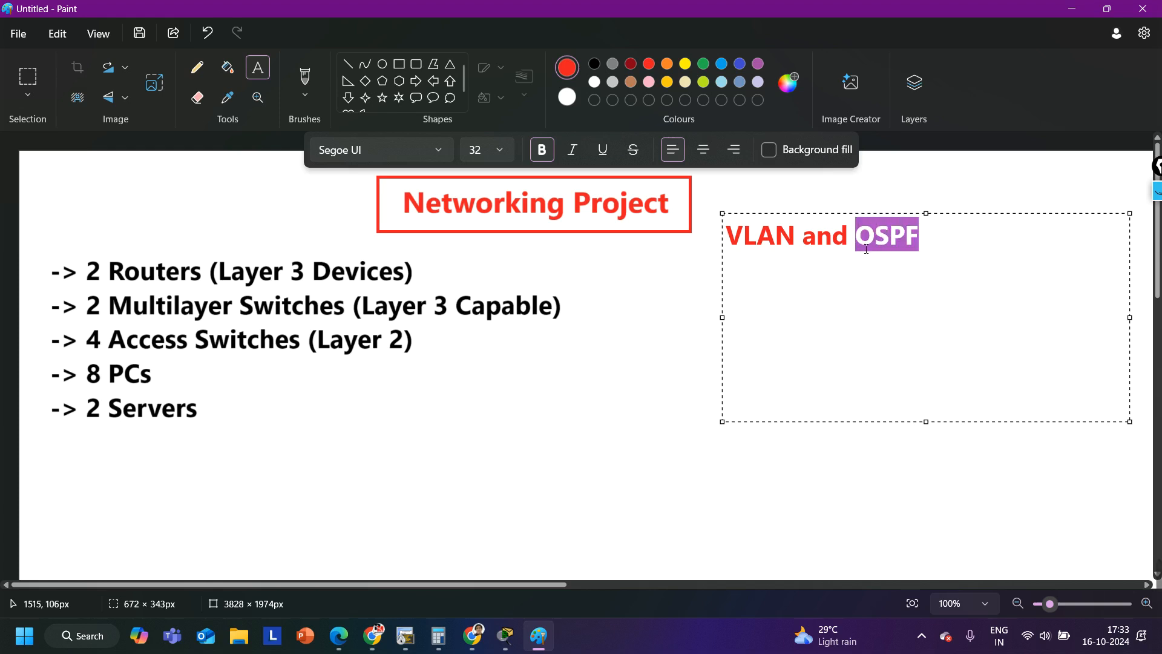
double_click(796, 251)
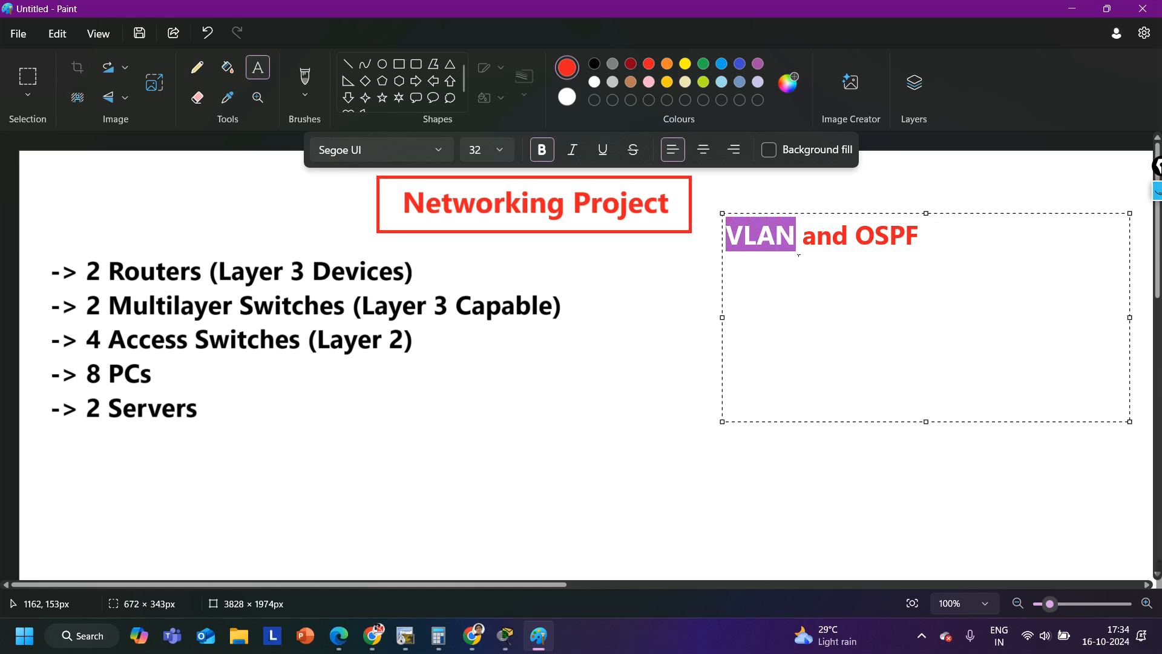
key(ctrl+a)
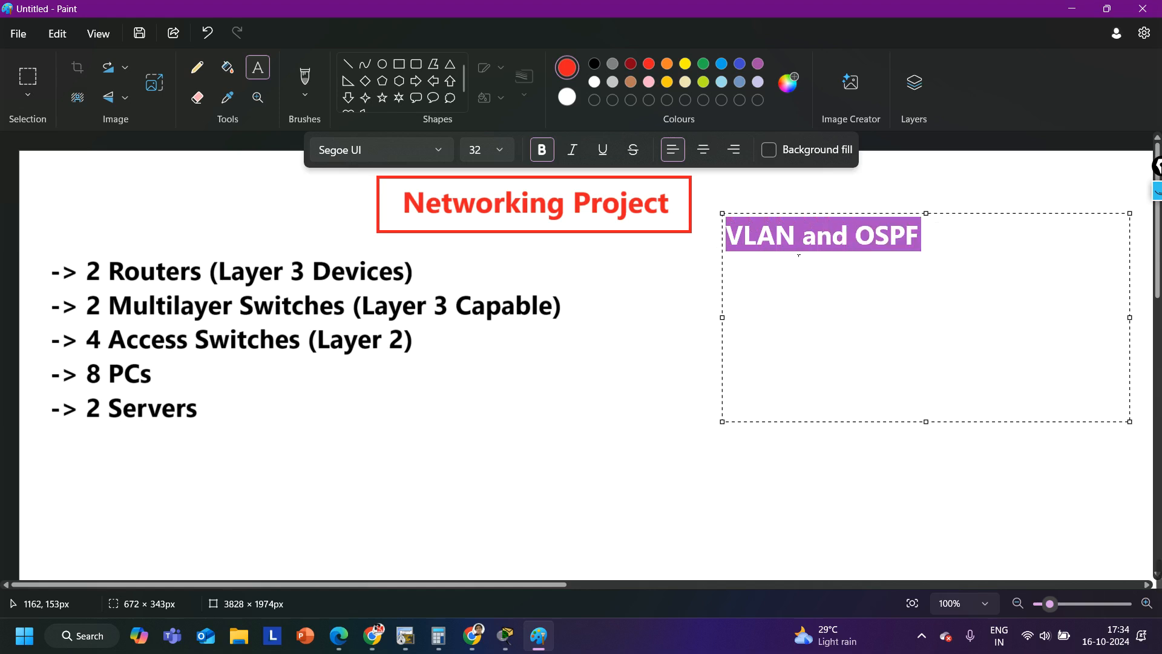
key(BackSpace)
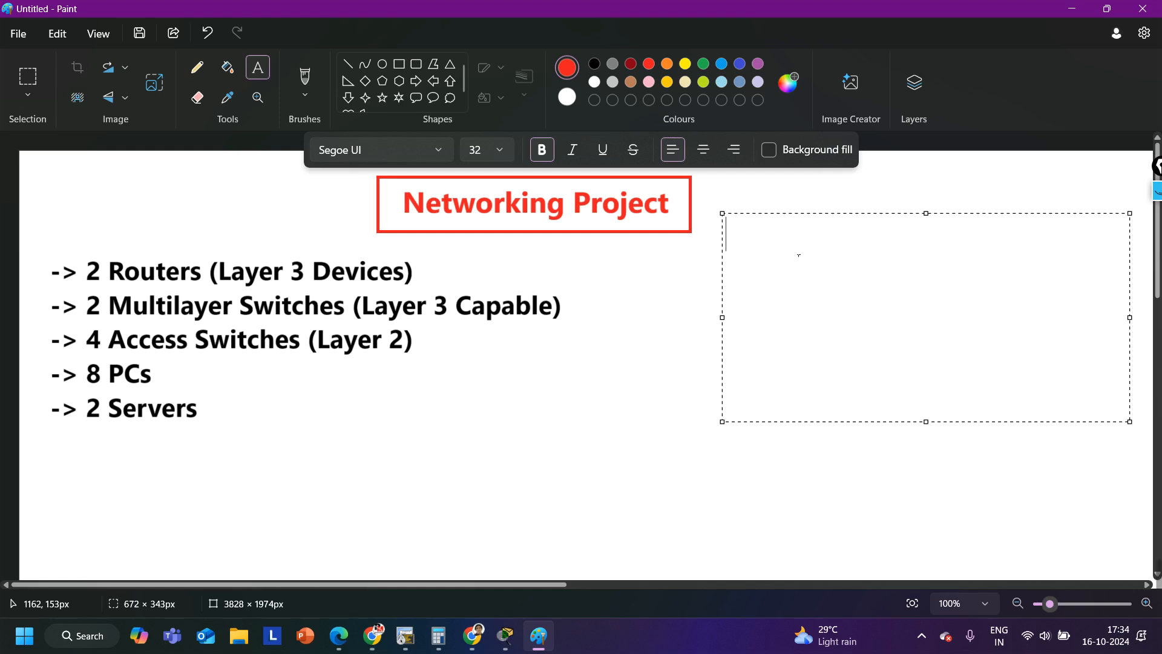
Step: Write the project tasks "Configure VLAN" and "Configure routing between VLANs" on separate lines in the text box
text(Con)
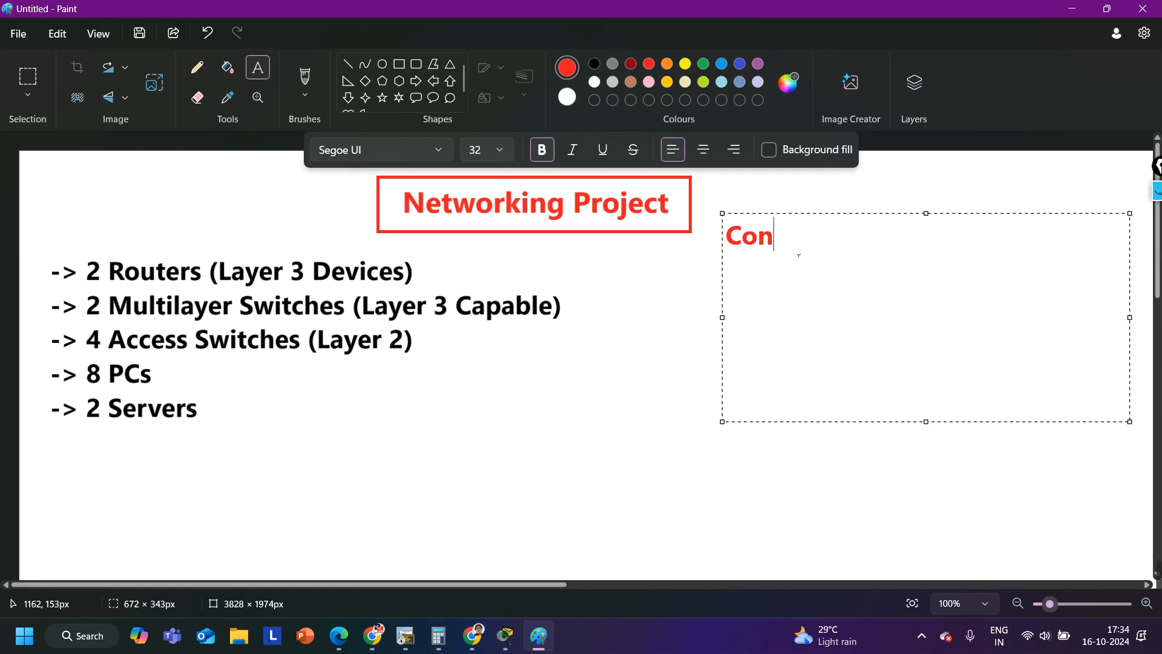
text(figure VLAN)
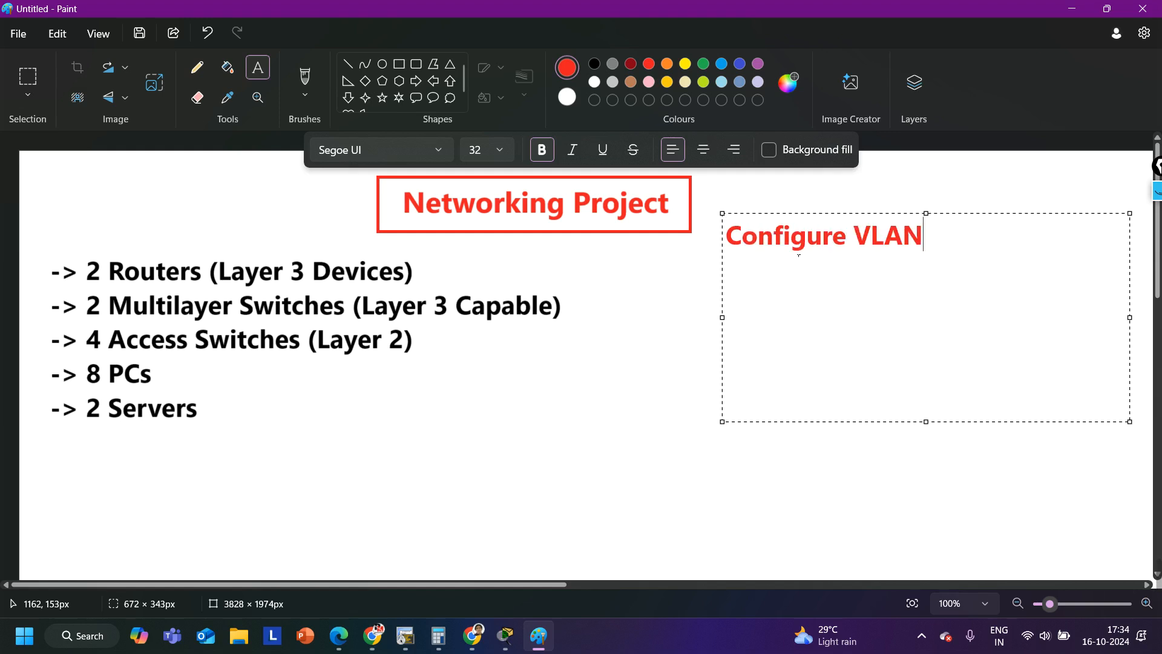
key(Return)
text(Configu)
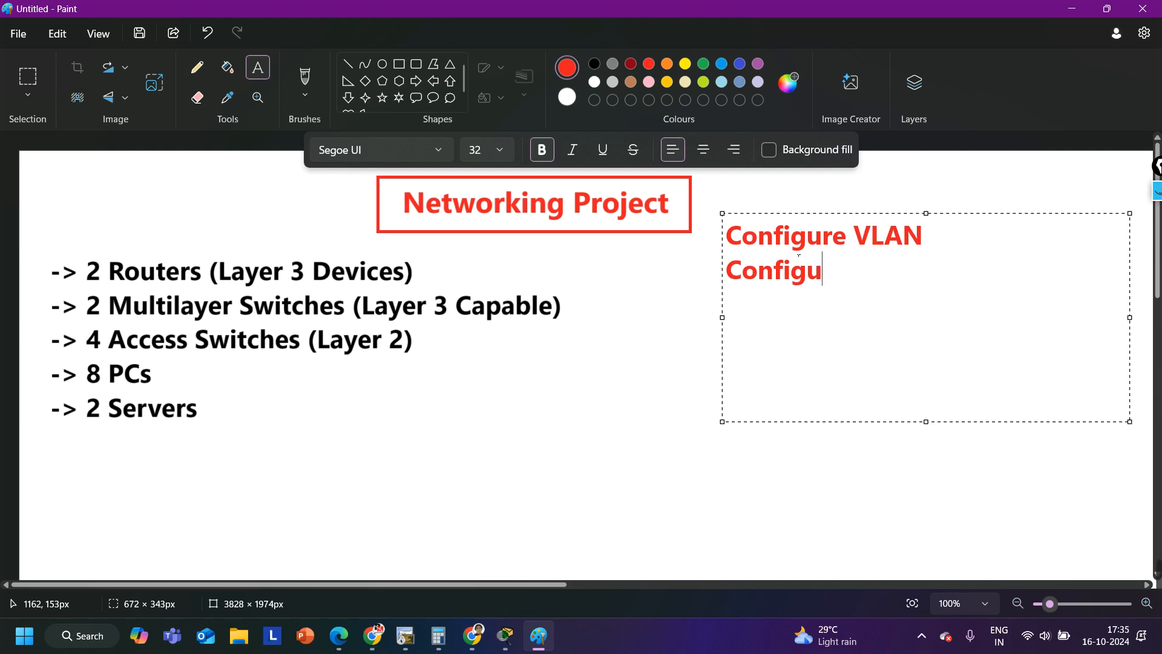
text(re rou)
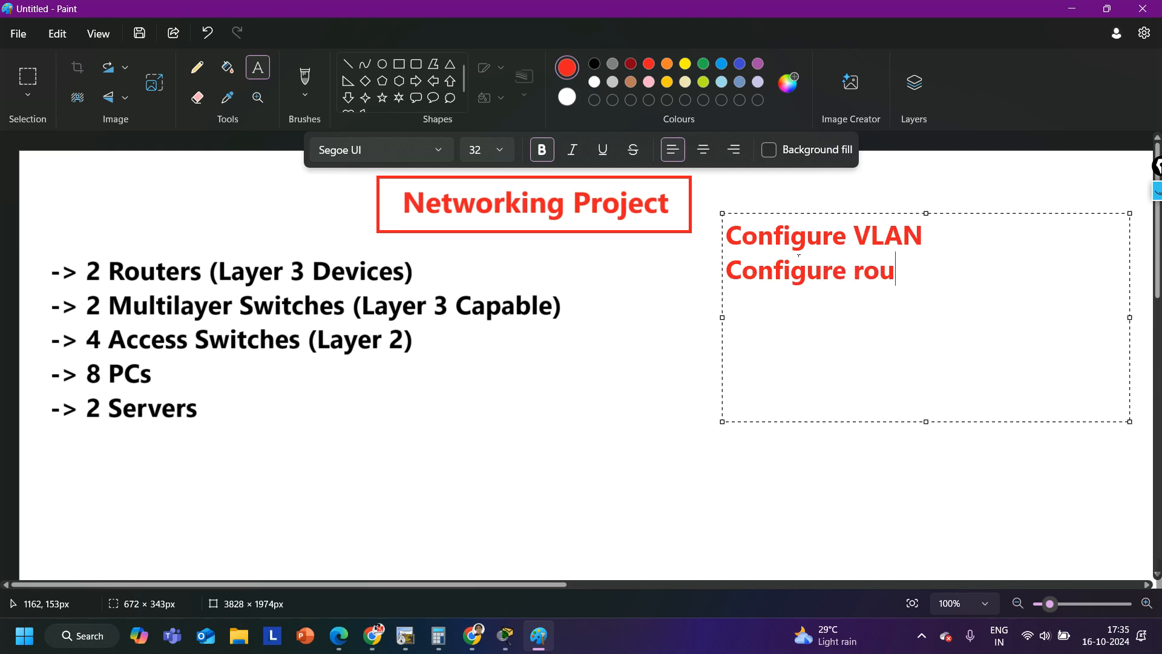
text(ting b)
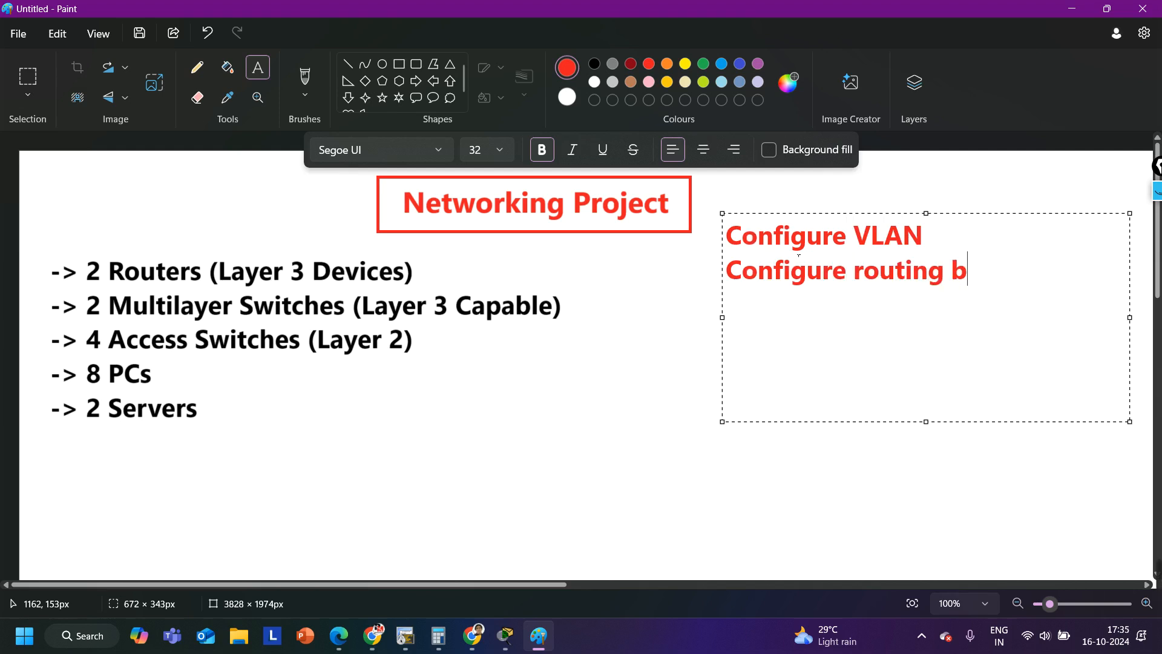
text(etween )
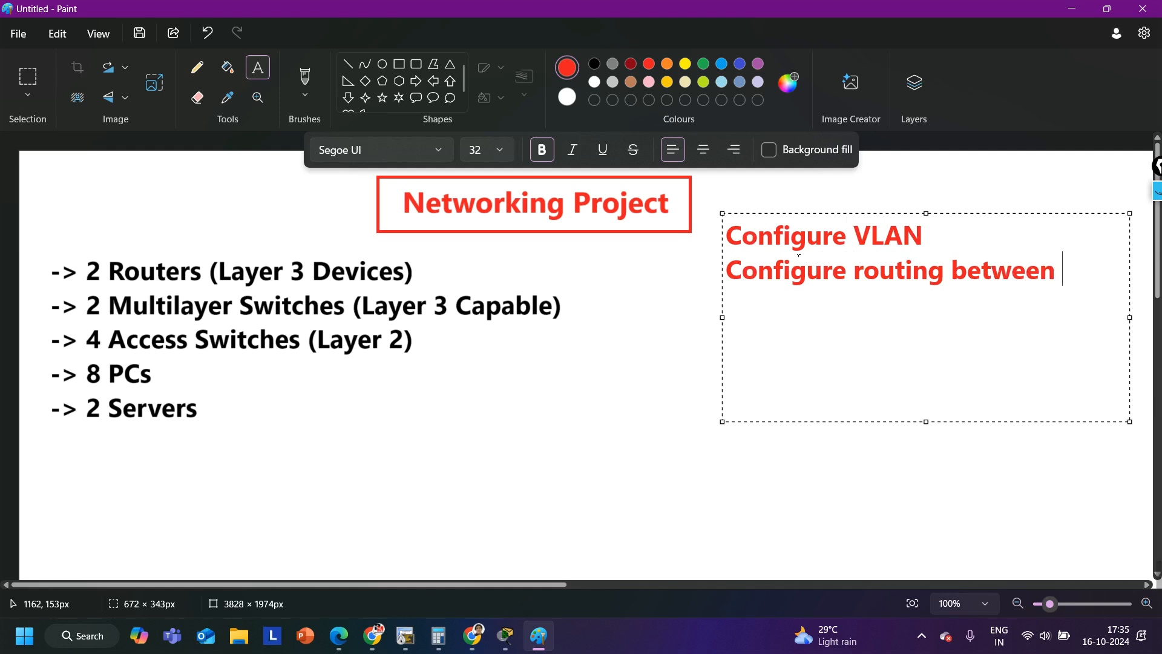
text(VLANs)
key(Return)
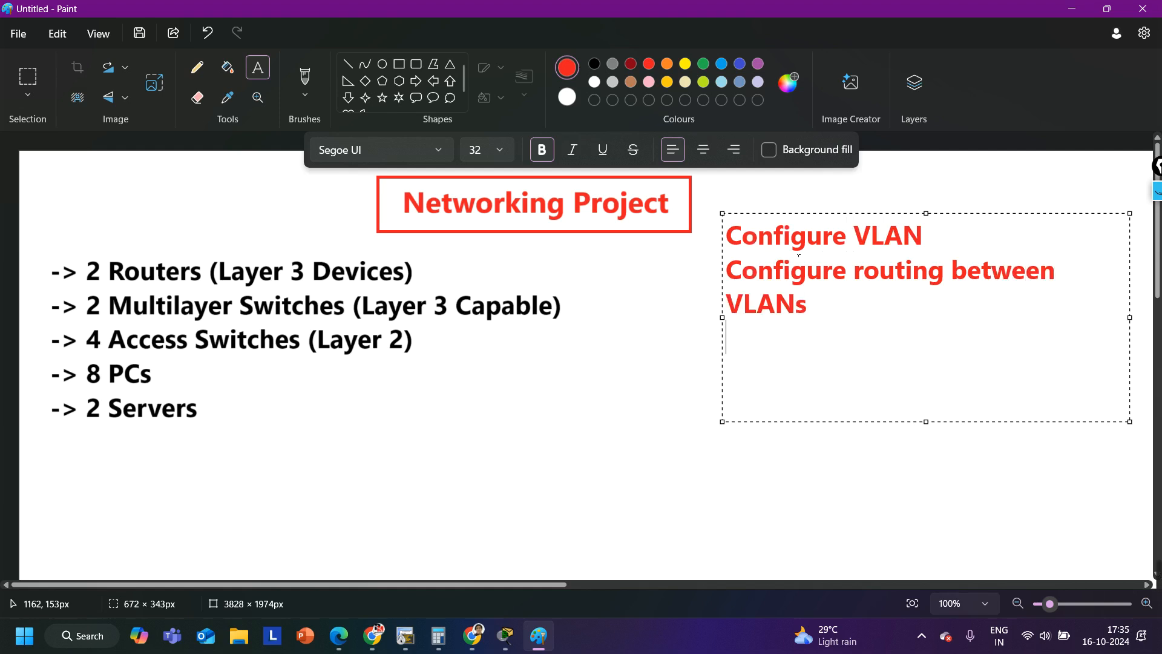
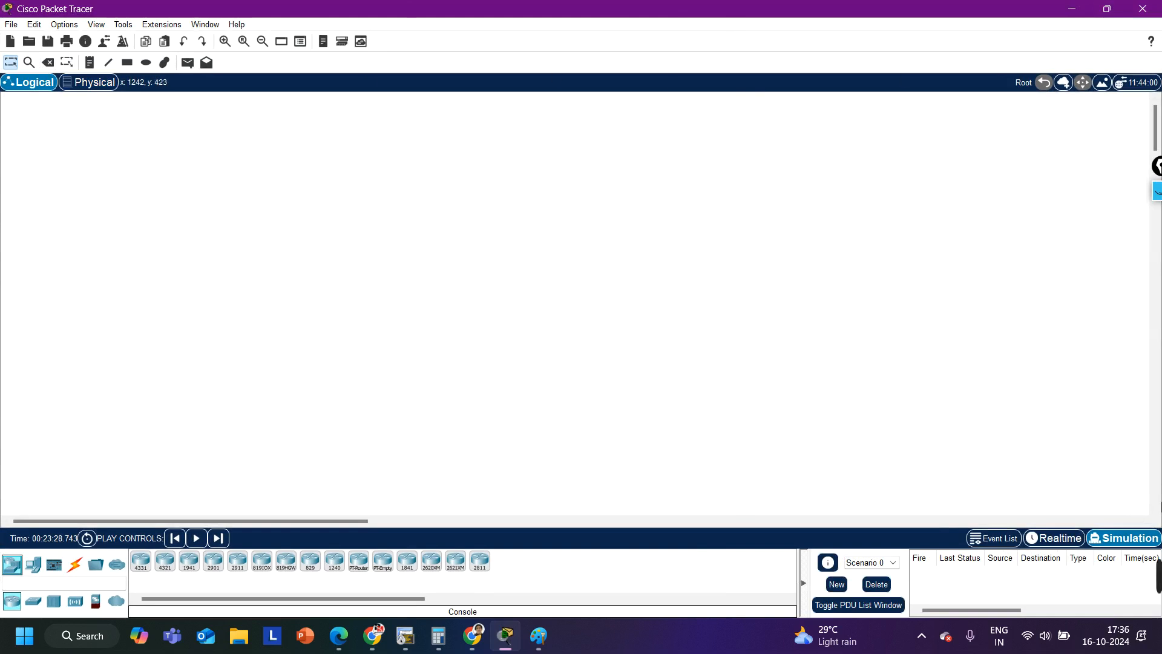
Step: View the physical workspace, return to the logical workspace and set the simulator to Realtime mode
mouse_move(1159, 576)
click(822, 576)
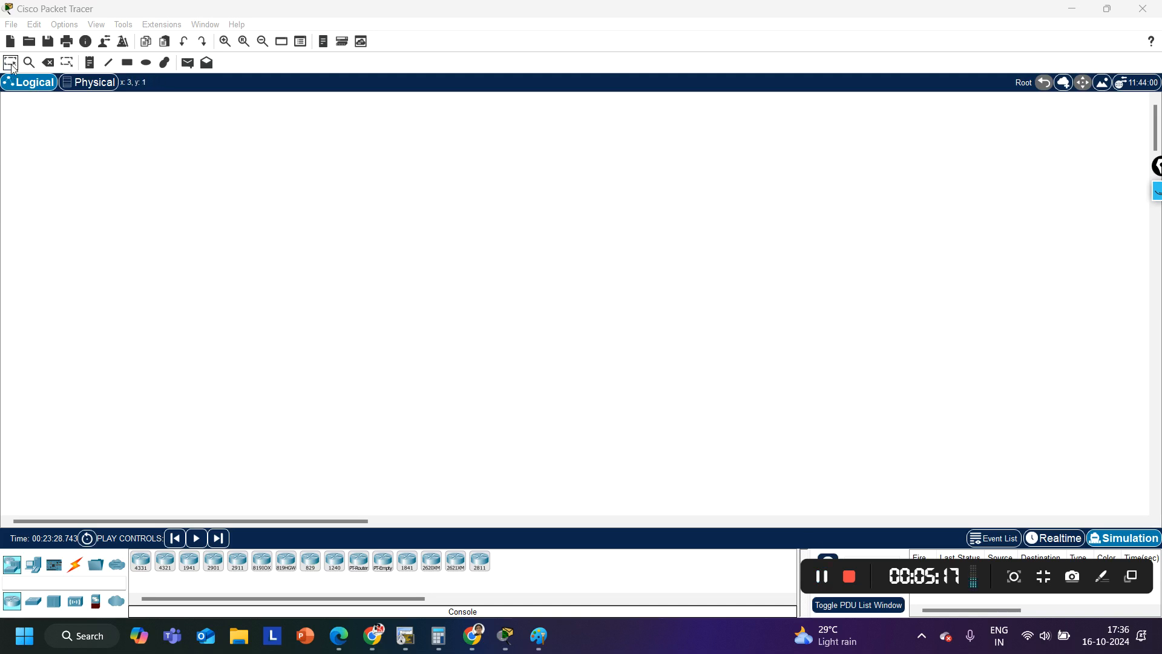
click(98, 85)
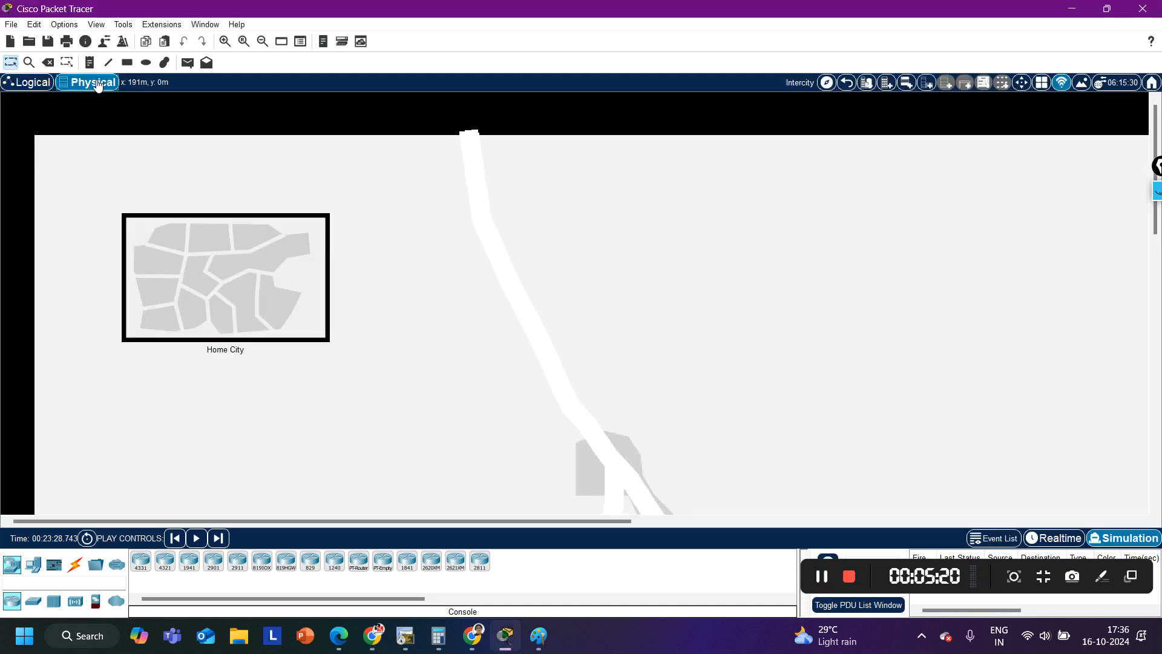
click(29, 85)
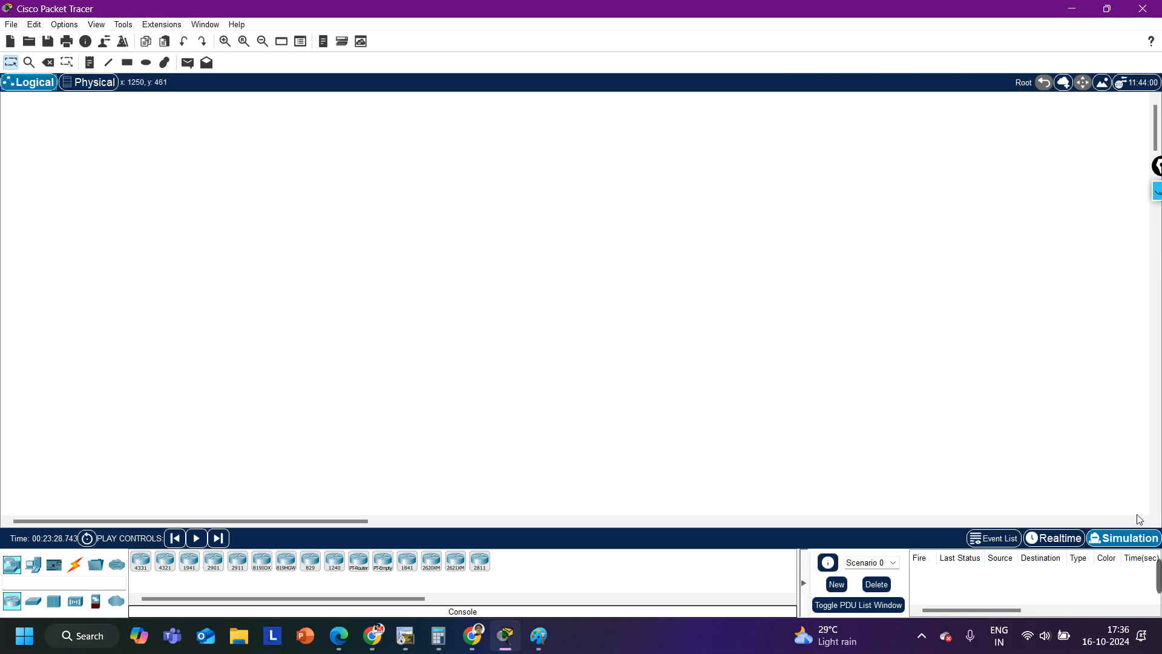
click(1060, 538)
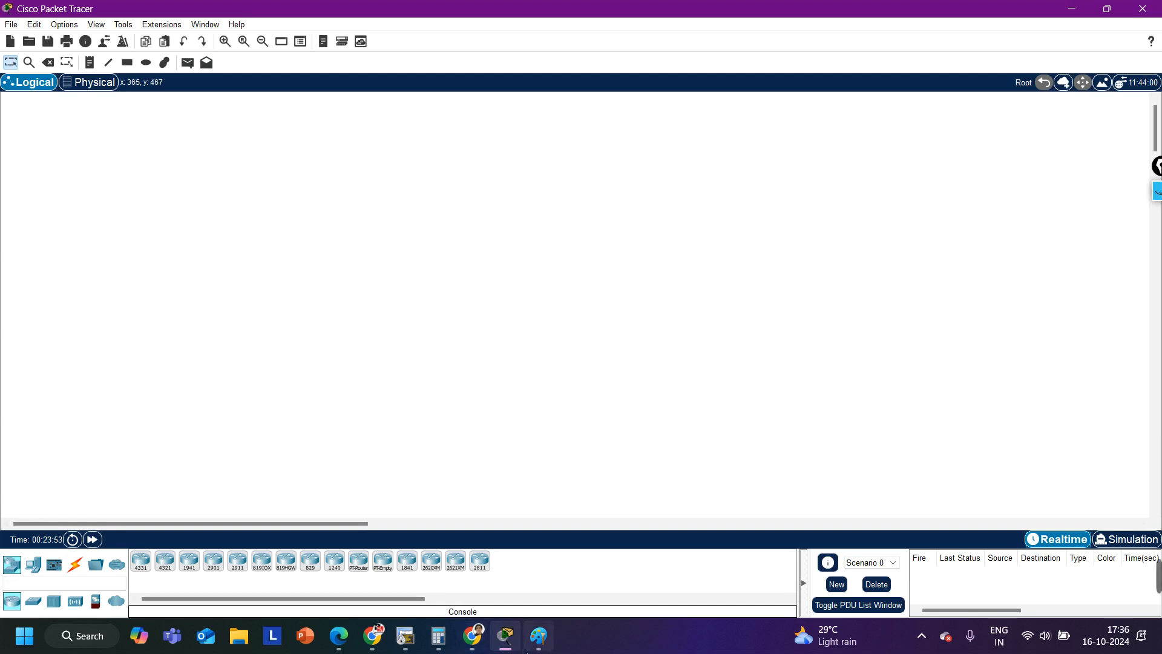
Step: Place two 2811 routers side by side in the upper part of the logical workspace
click(536, 641)
click(527, 648)
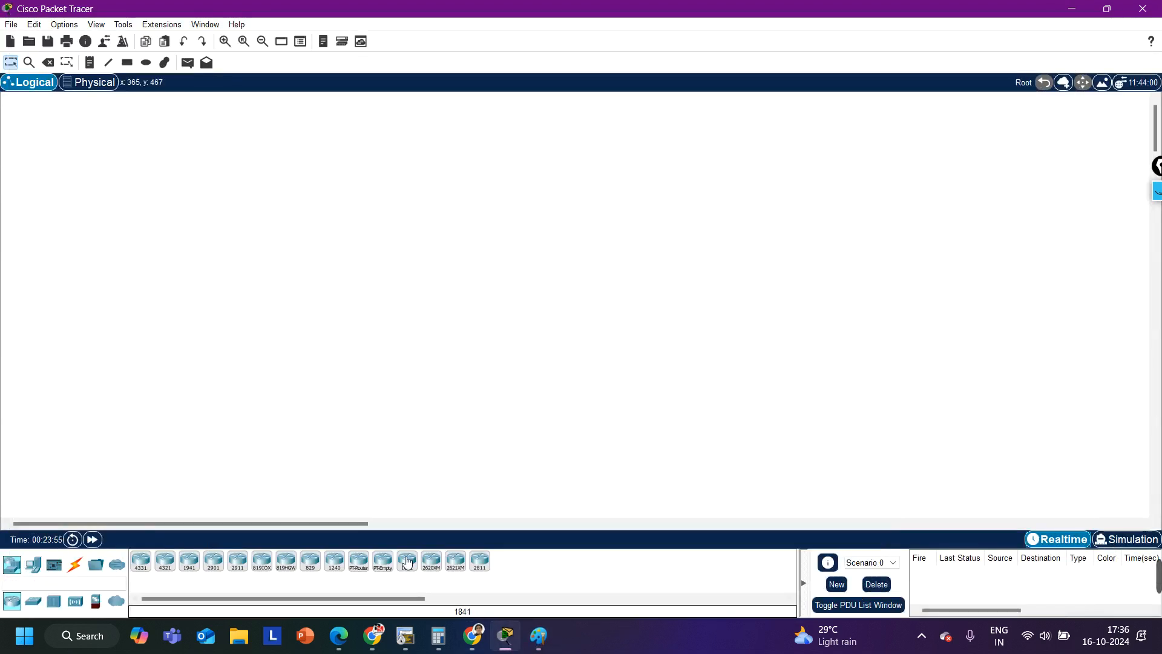
drag(492, 568, 413, 200)
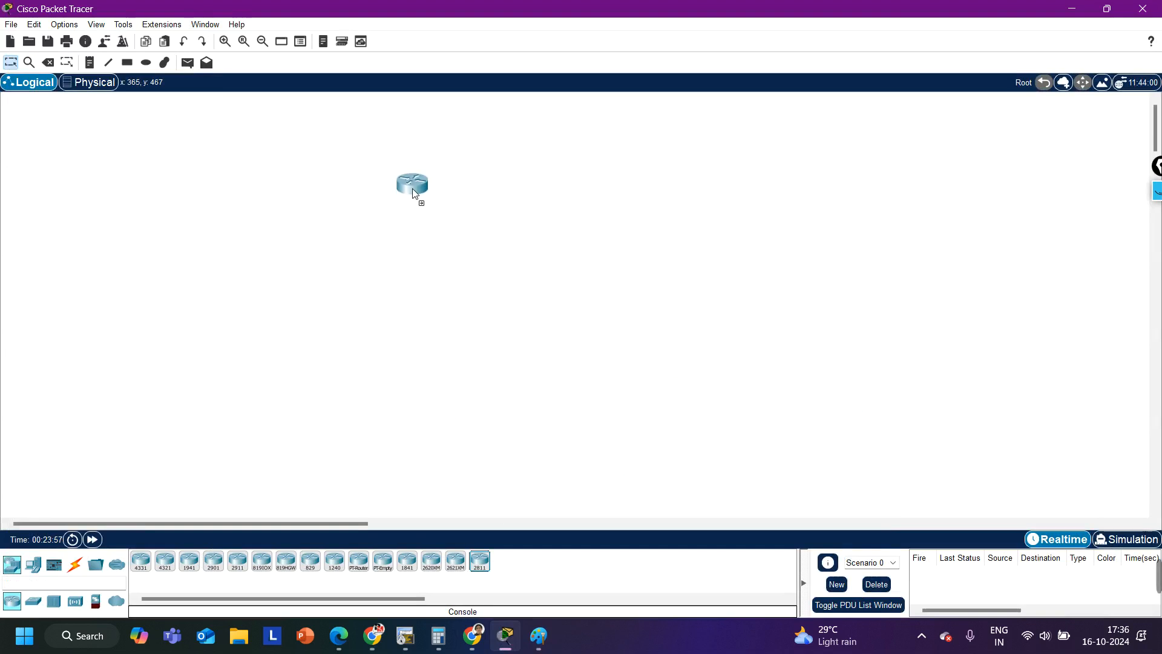
click(398, 146)
drag(478, 565, 548, 510)
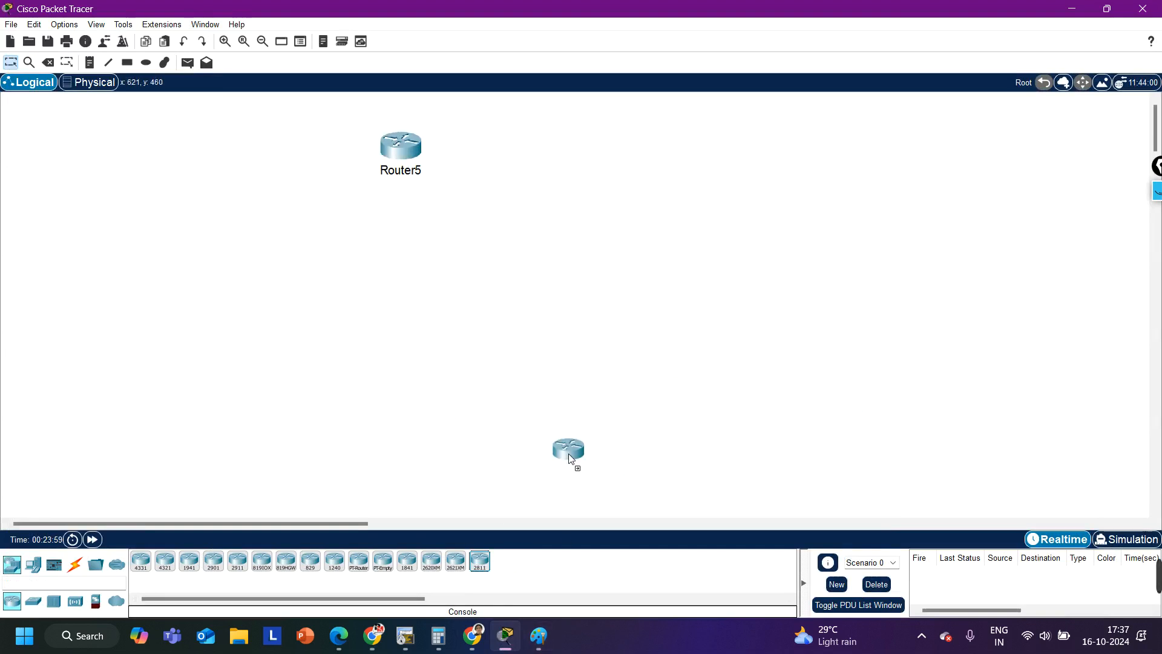
click(621, 168)
Step: Rename the first router R1 and the second router R2
click(399, 170)
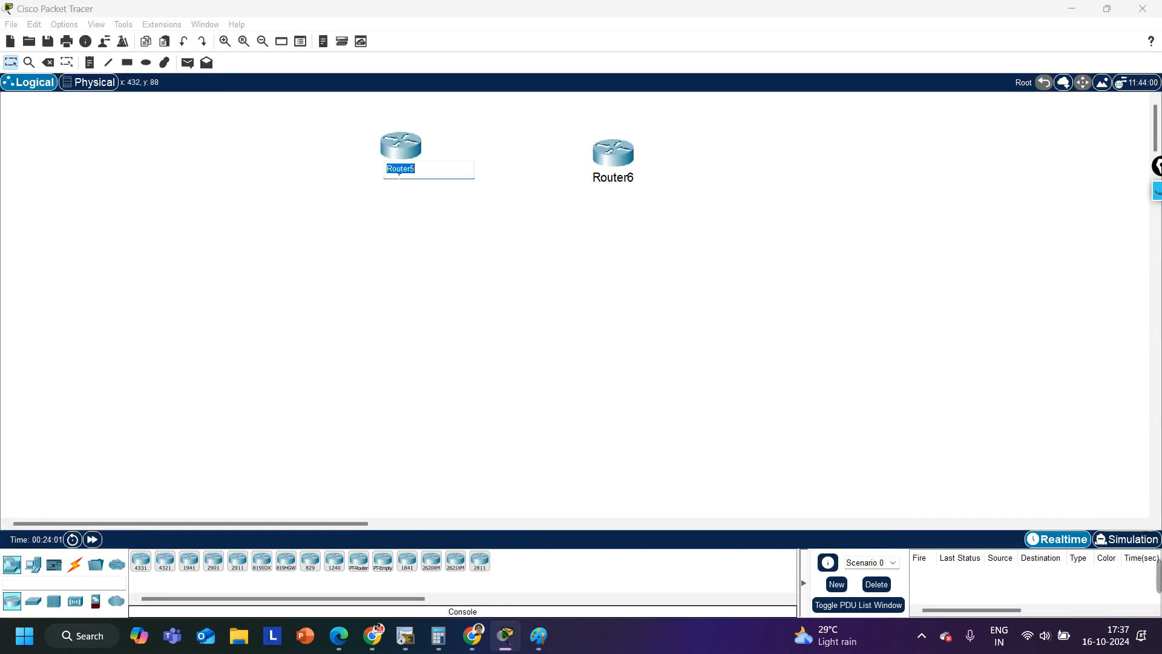
text(R1)
click(610, 179)
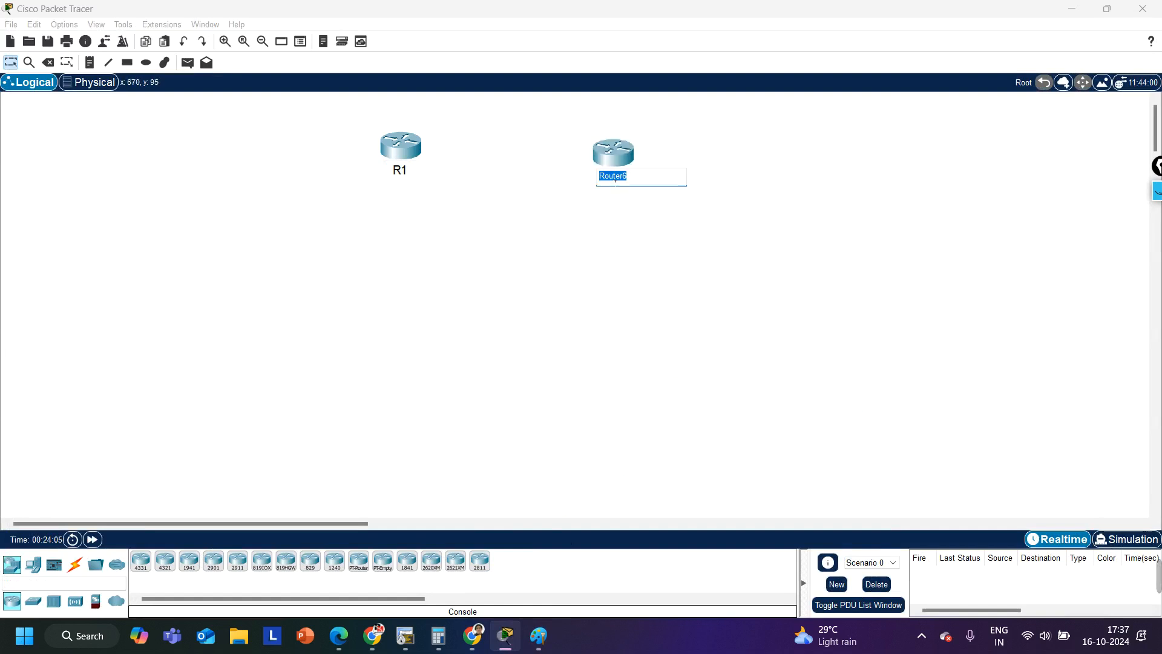
text(R2)
key(Return)
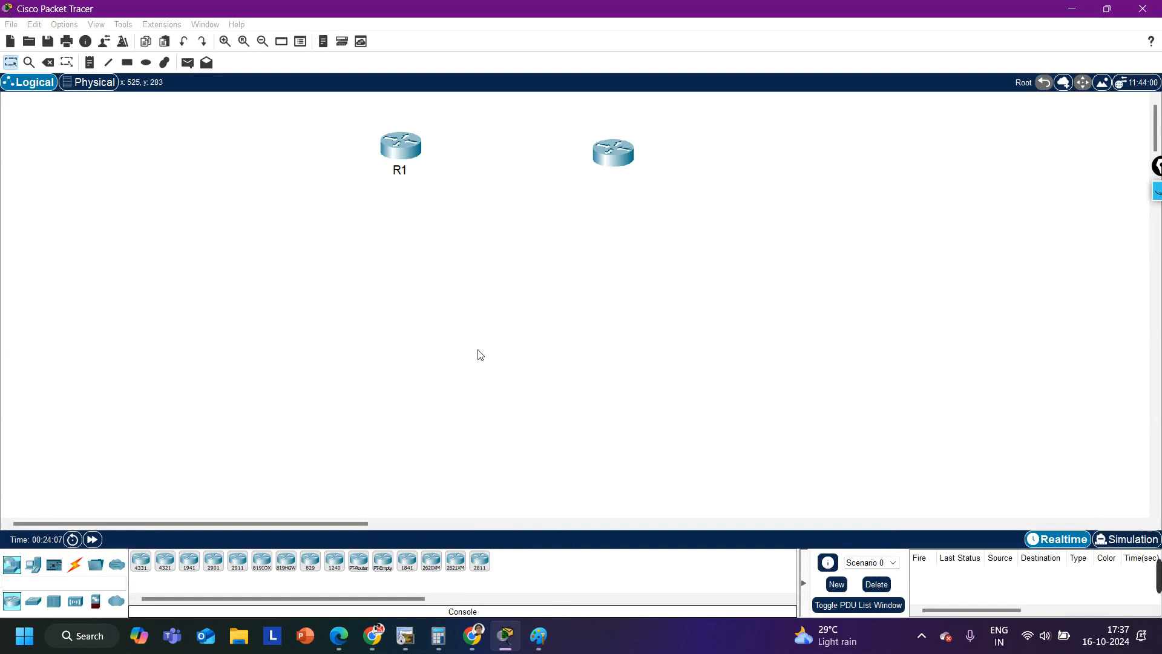
Step: Move R1 and R2 further left as a pair and roughly align them in one row
drag(404, 163, 398, 173)
drag(626, 158, 651, 171)
drag(298, 149, 753, 266)
drag(636, 175, 535, 175)
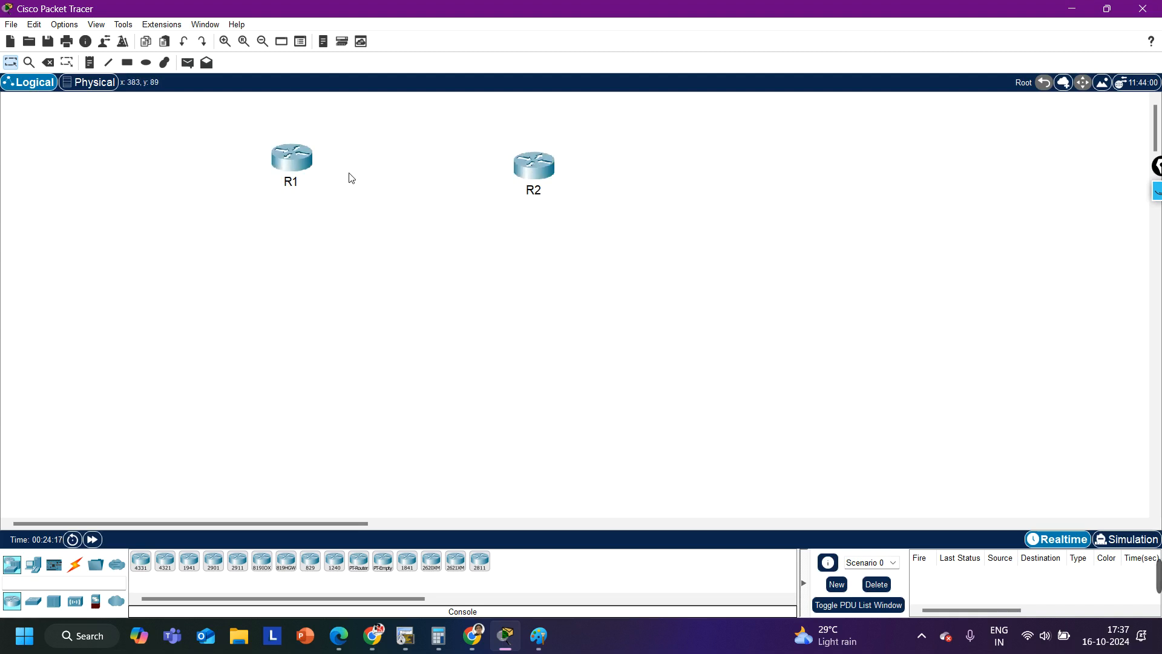
drag(302, 172, 302, 177)
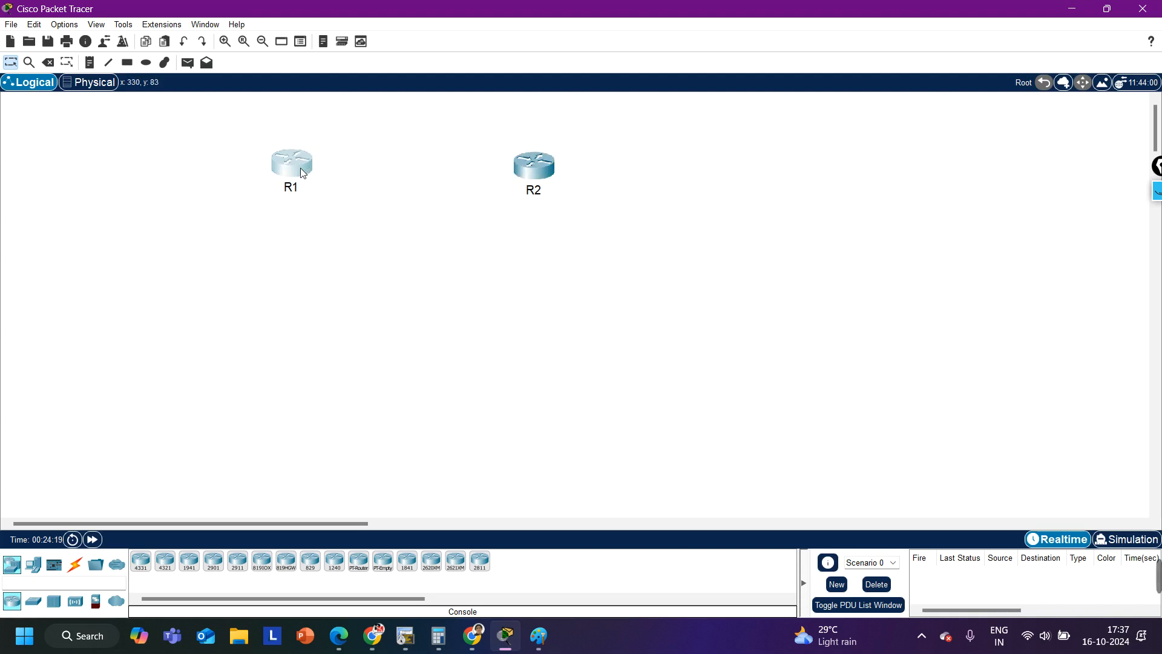
Step: Place a 3650-24PS multilayer switch below R1 and rename it dsw1
click(34, 603)
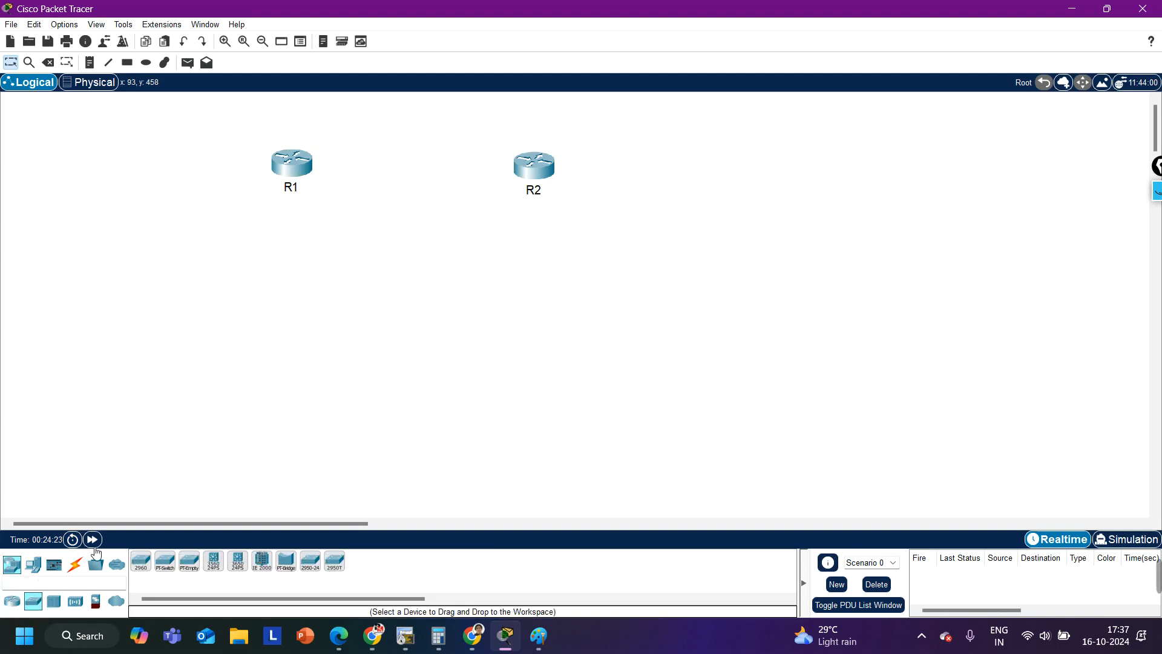
click(336, 566)
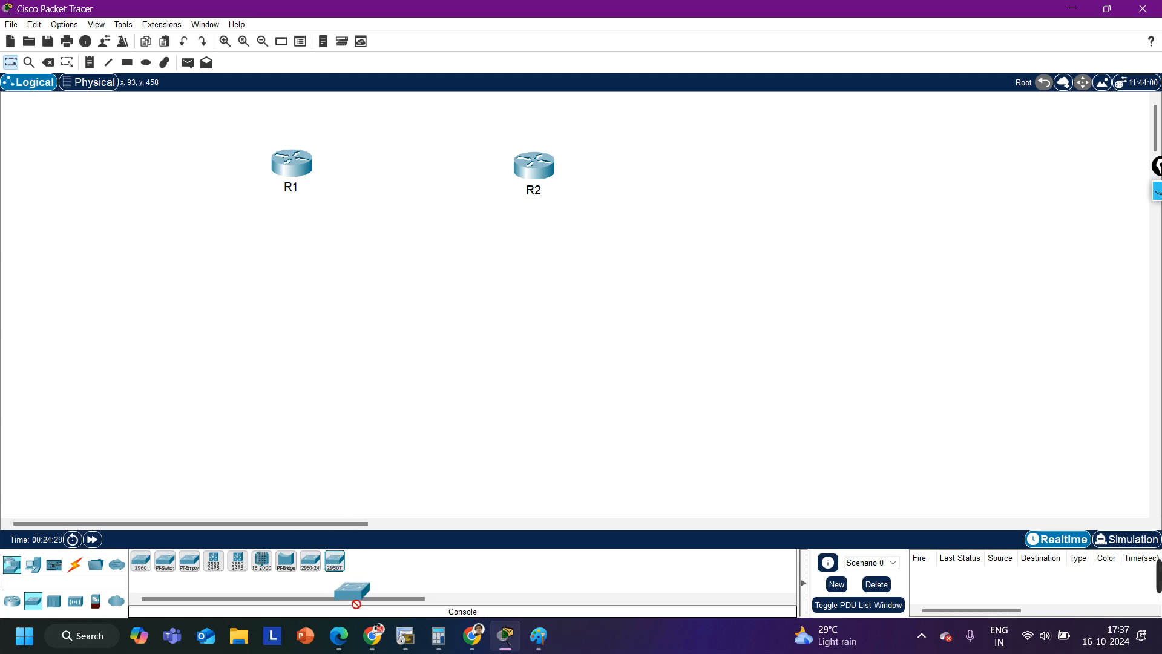
click(237, 565)
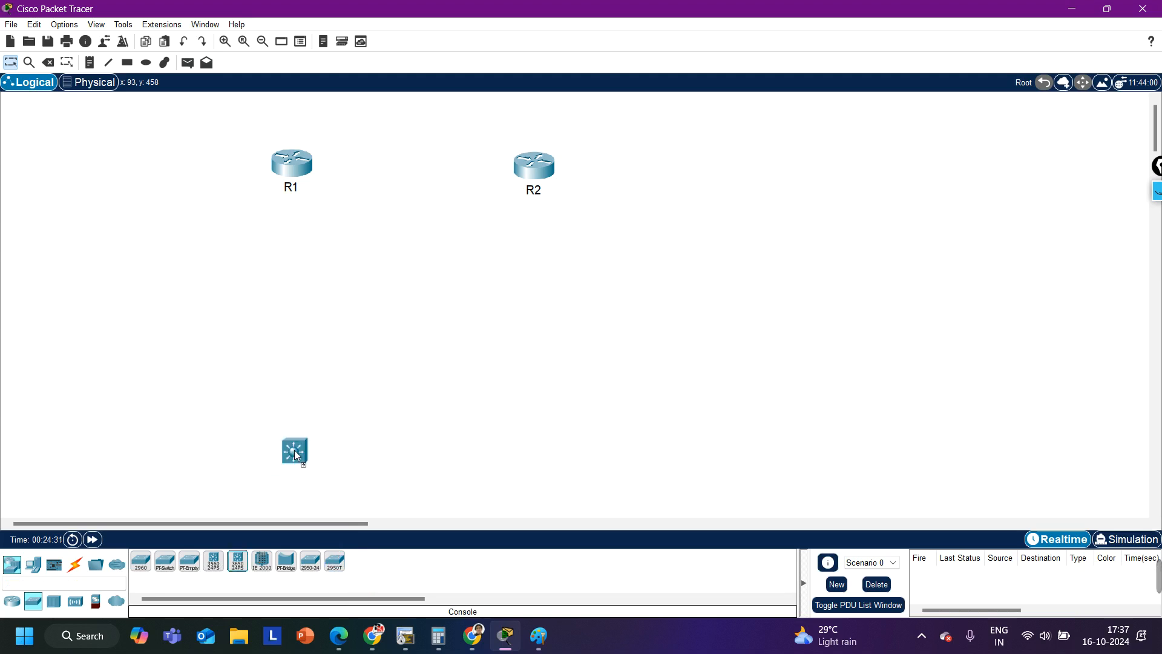
click(287, 307)
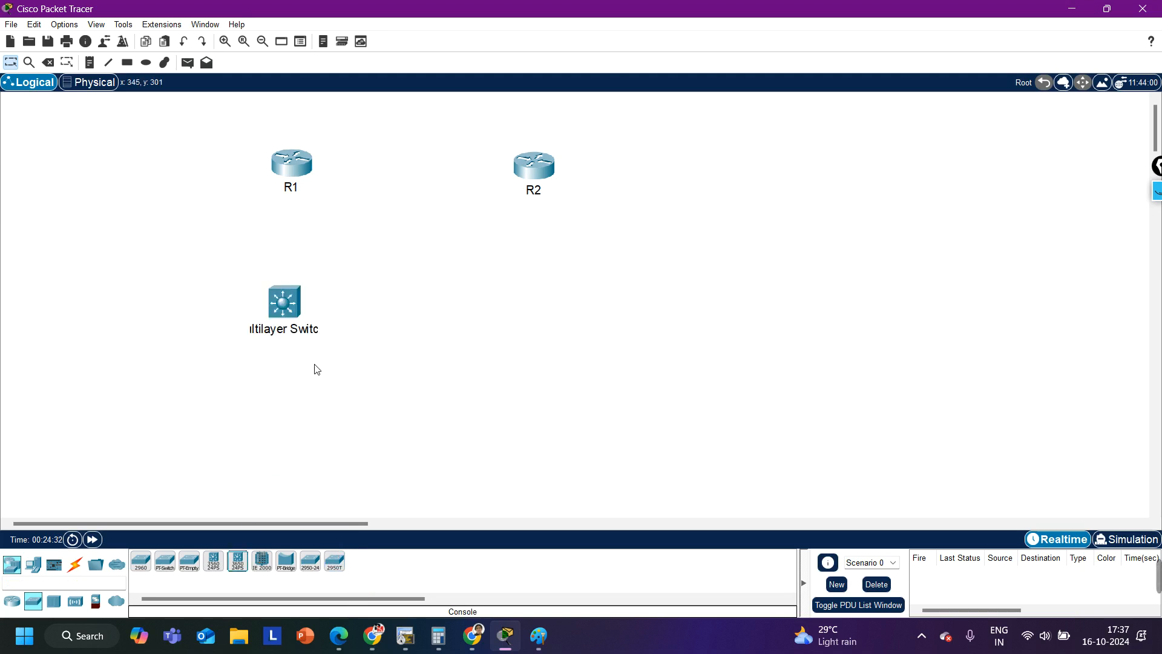
double_click(291, 334)
key(ctrl+a)
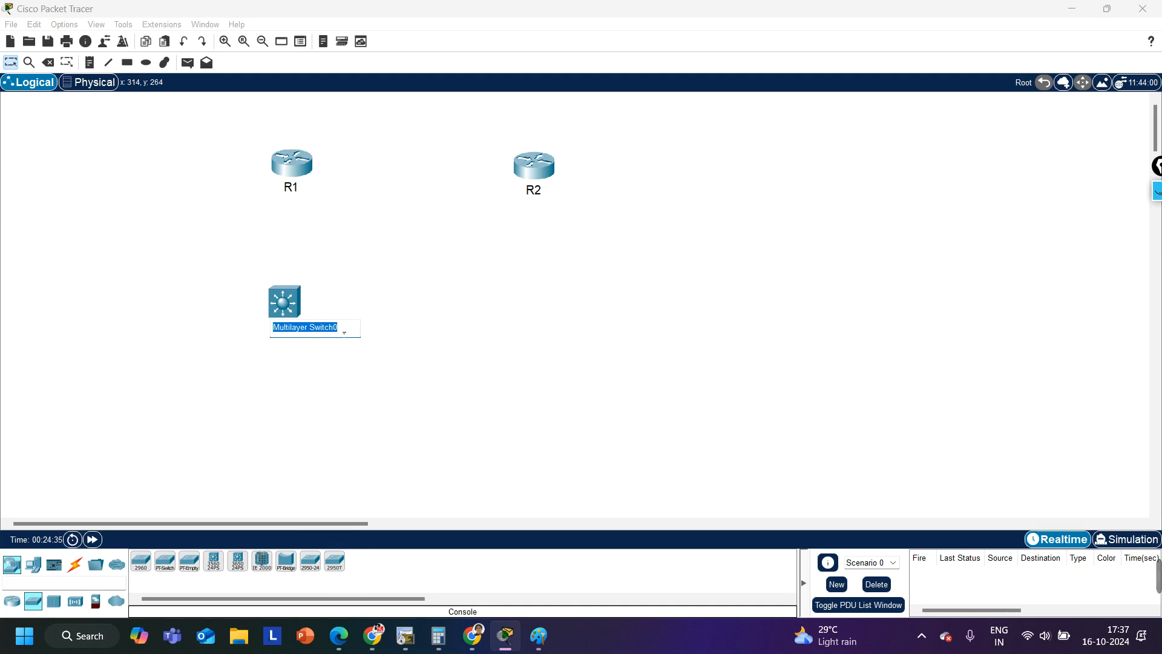
text(dsw1)
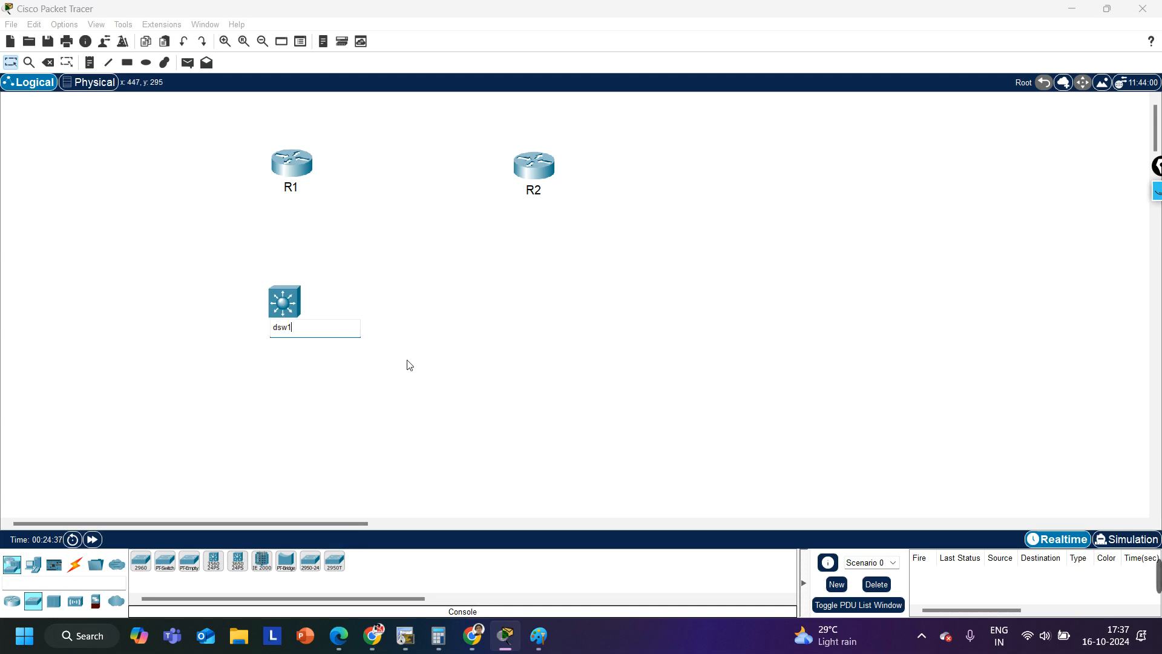
click(406, 365)
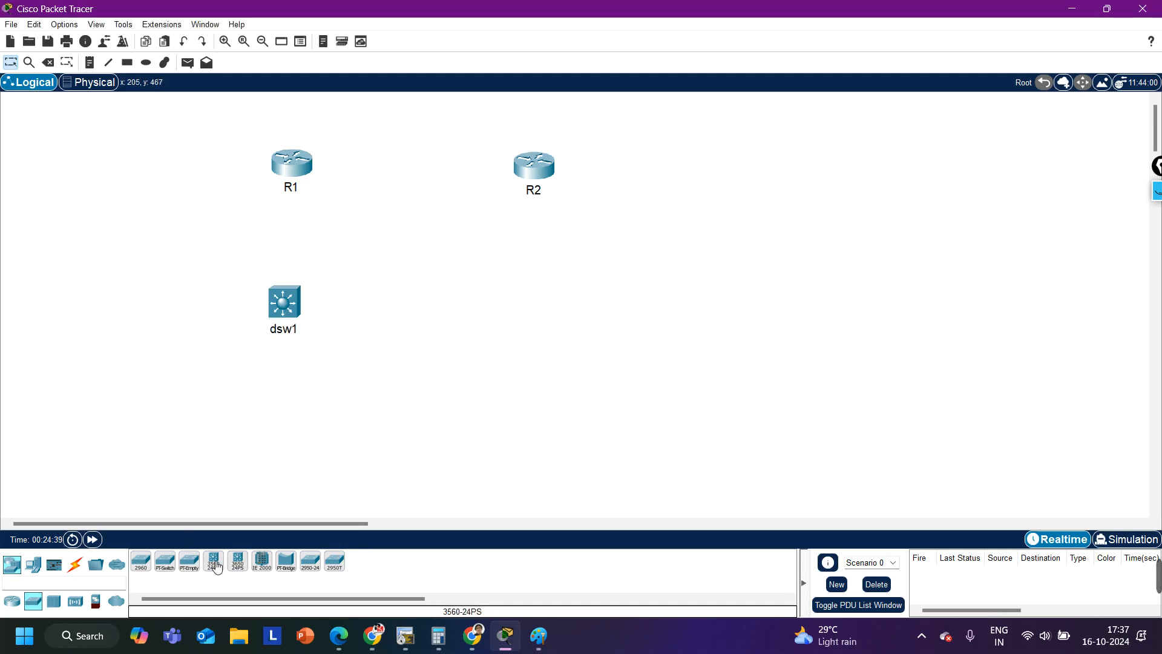
Step: Add a second multilayer switch, rename it DSW2 and position it below R2
drag(216, 566, 493, 337)
double_click(489, 348)
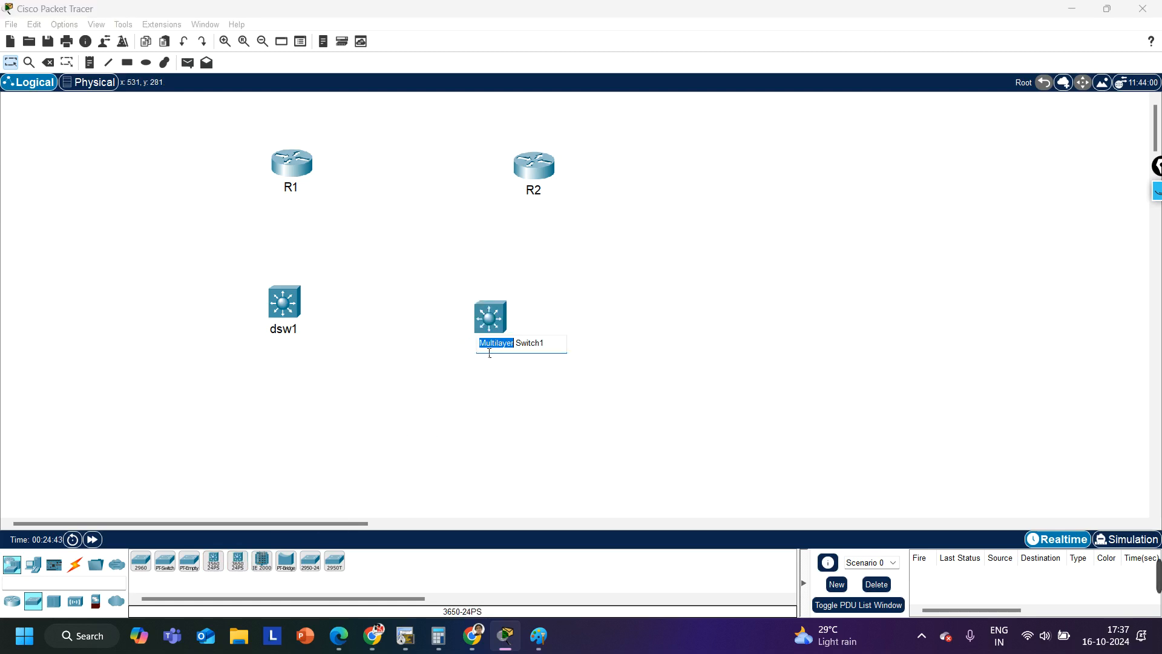
key(ctrl+a)
text(DS)
key(Return)
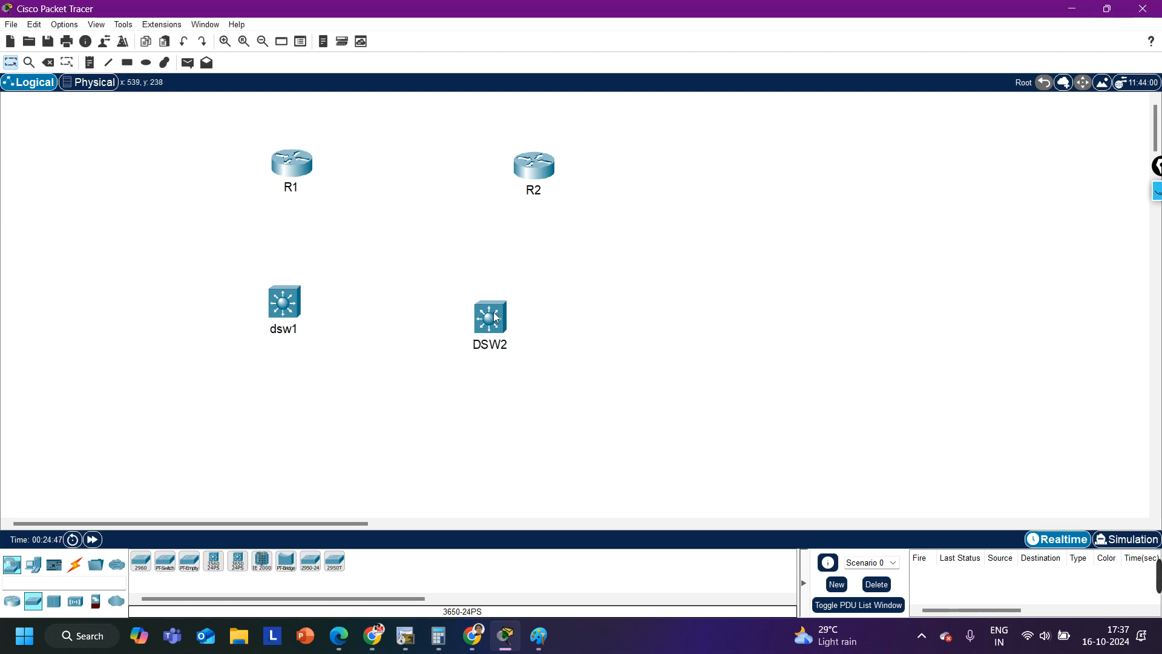
drag(488, 330, 524, 321)
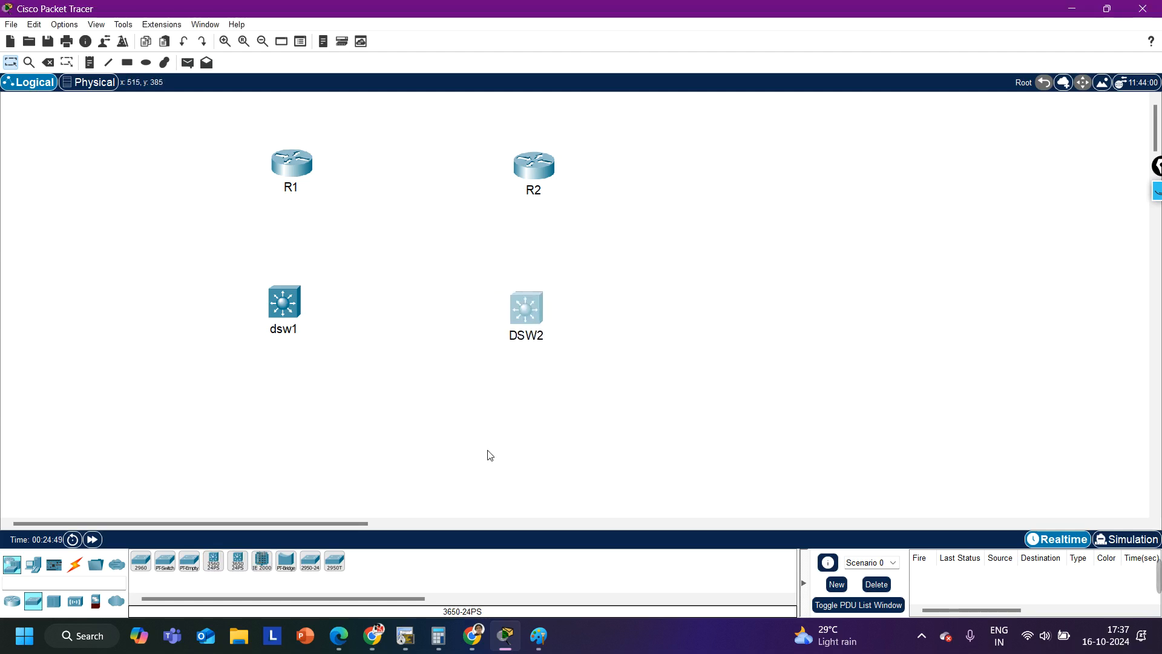
Step: Check the device list in Paint, return to Packet Tracer and move dsw1 and DSW2 slightly closer to the routers
click(538, 635)
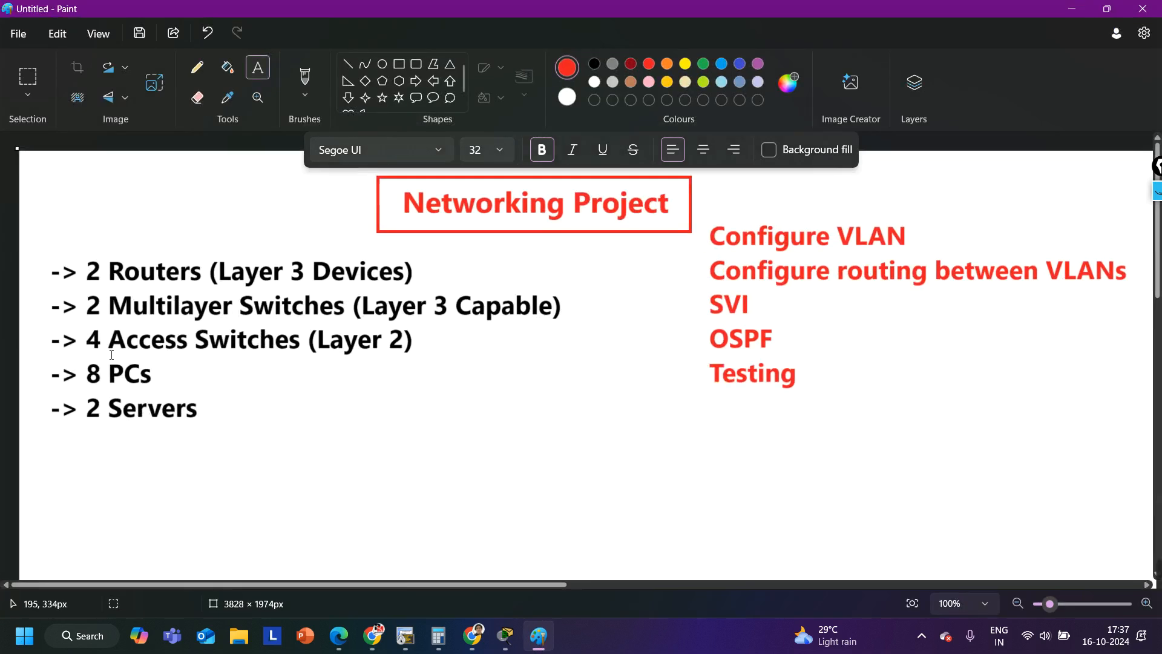
click(539, 636)
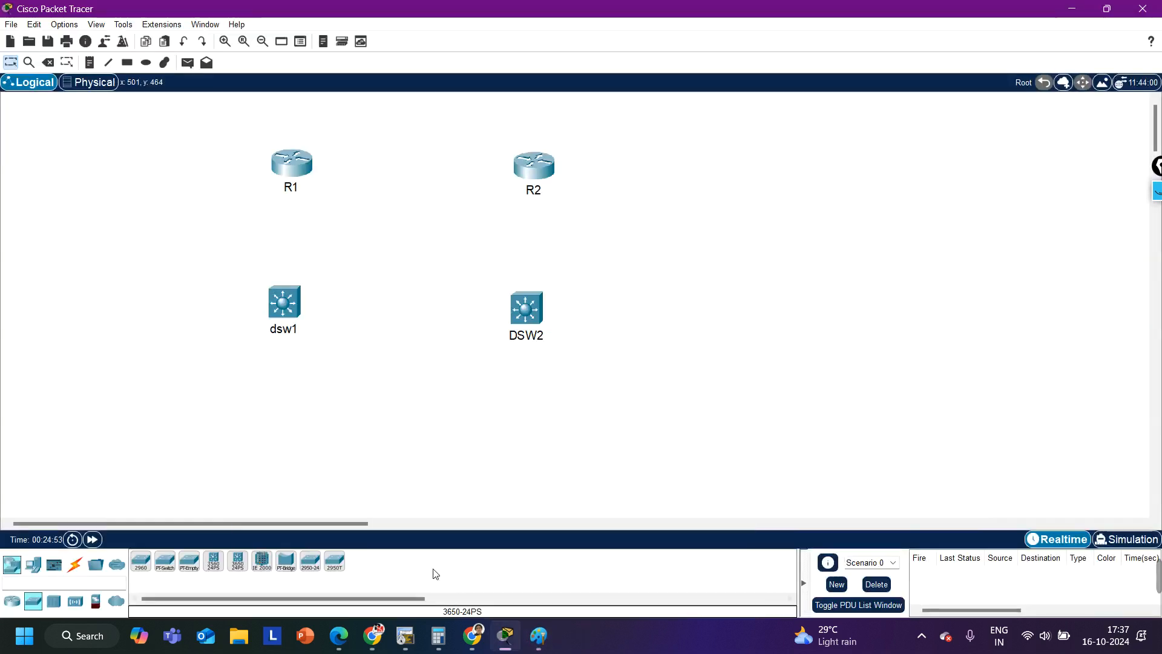
mouse_move(291, 306)
mouse_down()
mouse_move(285, 272)
mouse_move(291, 286)
mouse_up()
drag(541, 305, 552, 297)
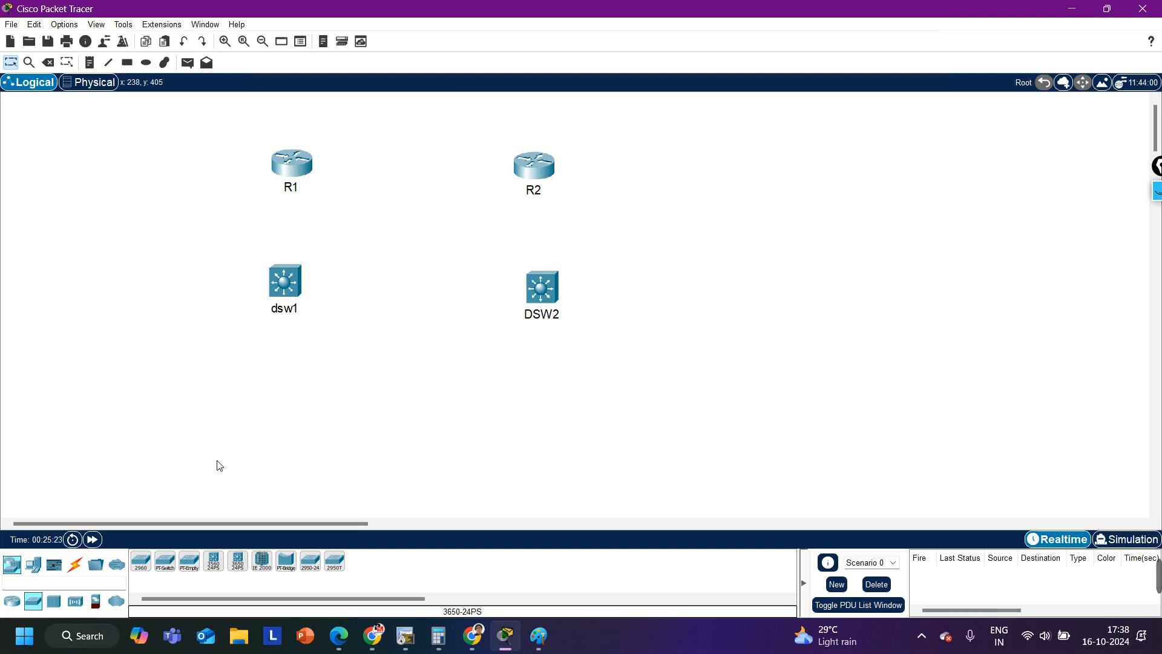
Step: Place four 2950T-24 access switches in a row below the multilayer switches
drag(340, 568, 185, 433)
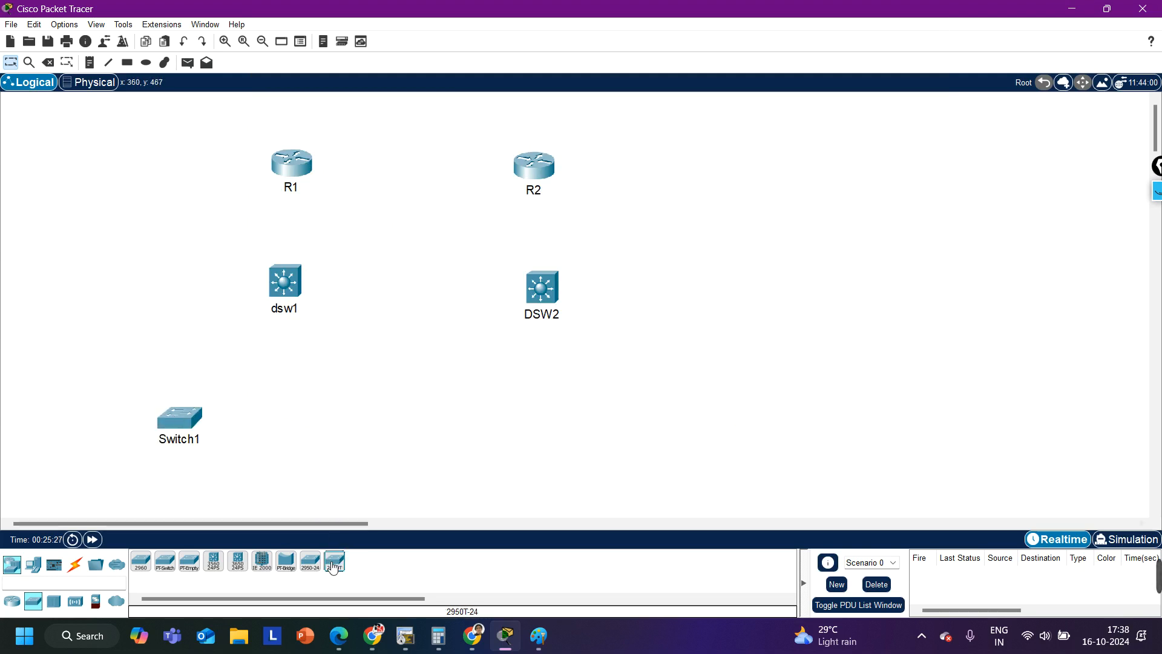
drag(342, 566, 366, 430)
drag(335, 563, 514, 423)
drag(335, 563, 687, 437)
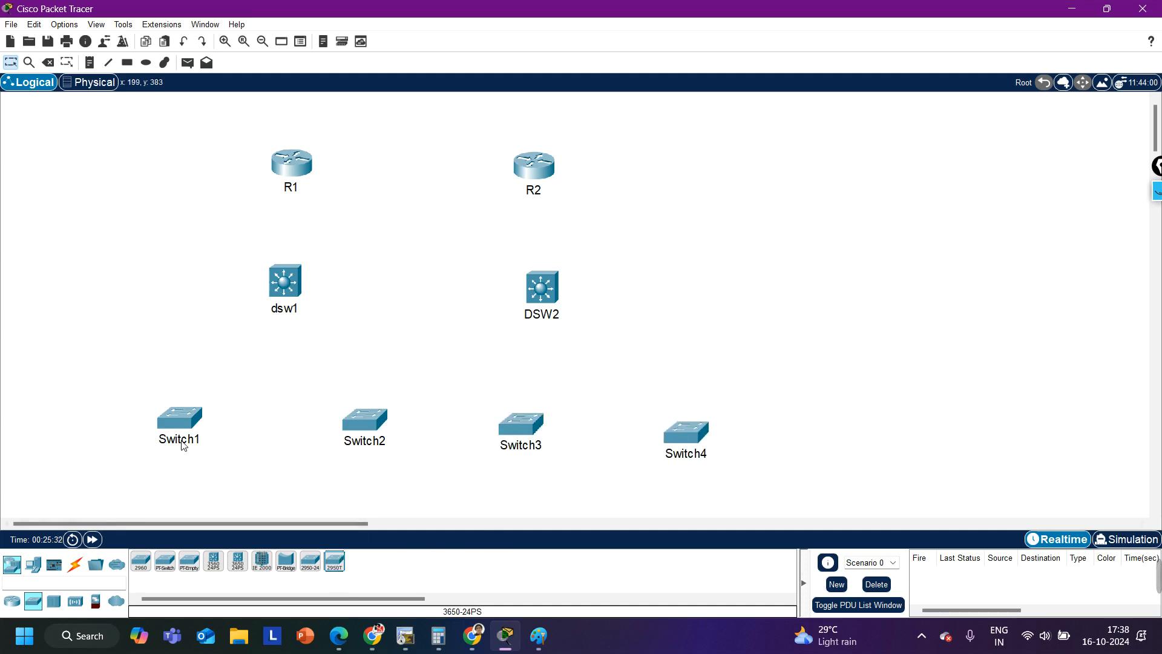
Step: Rename the four access switches from left to right ASW1, ASW2, ASW3 and ASW4
click(184, 445)
text(ASW)
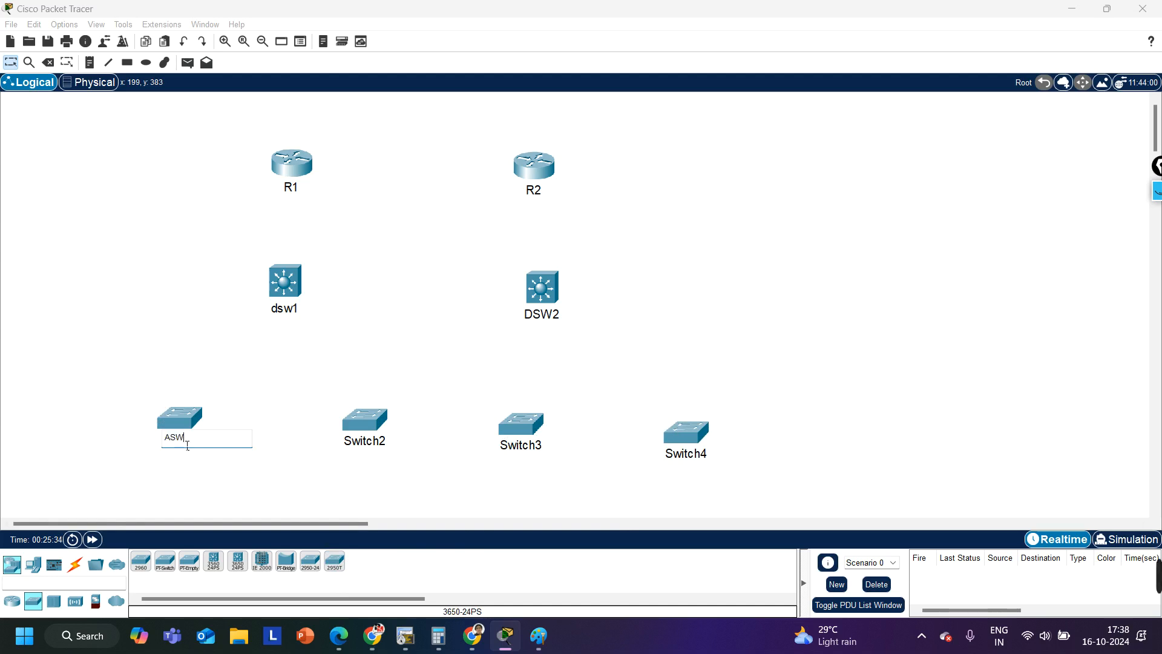
text(1)
click(362, 451)
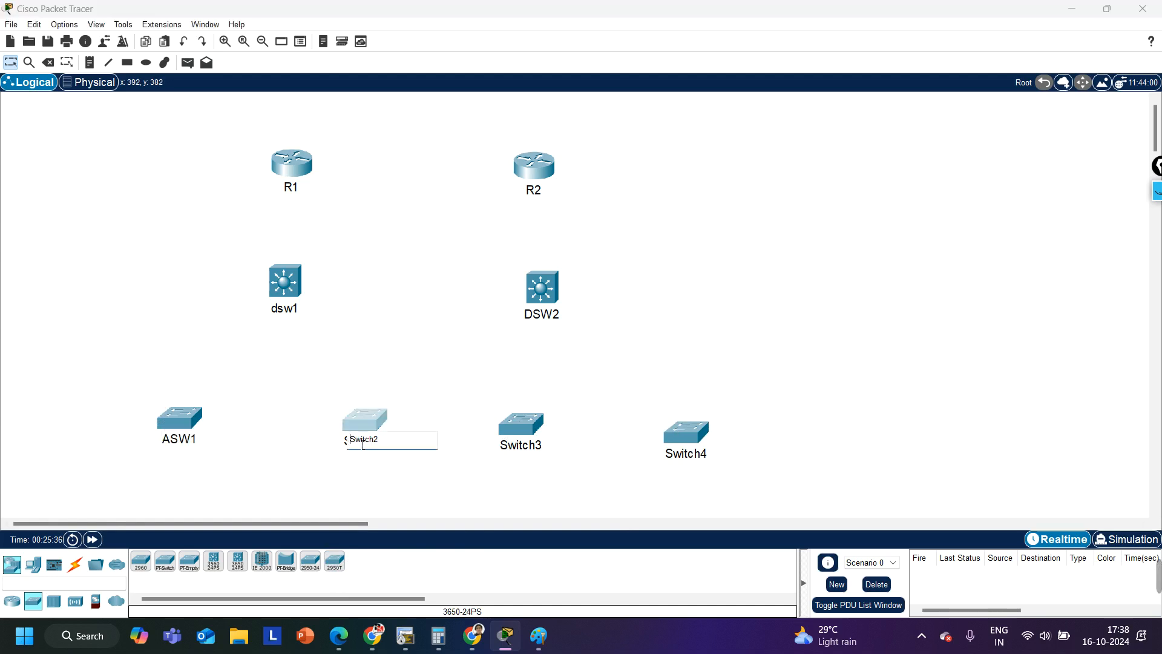
text(ASW2)
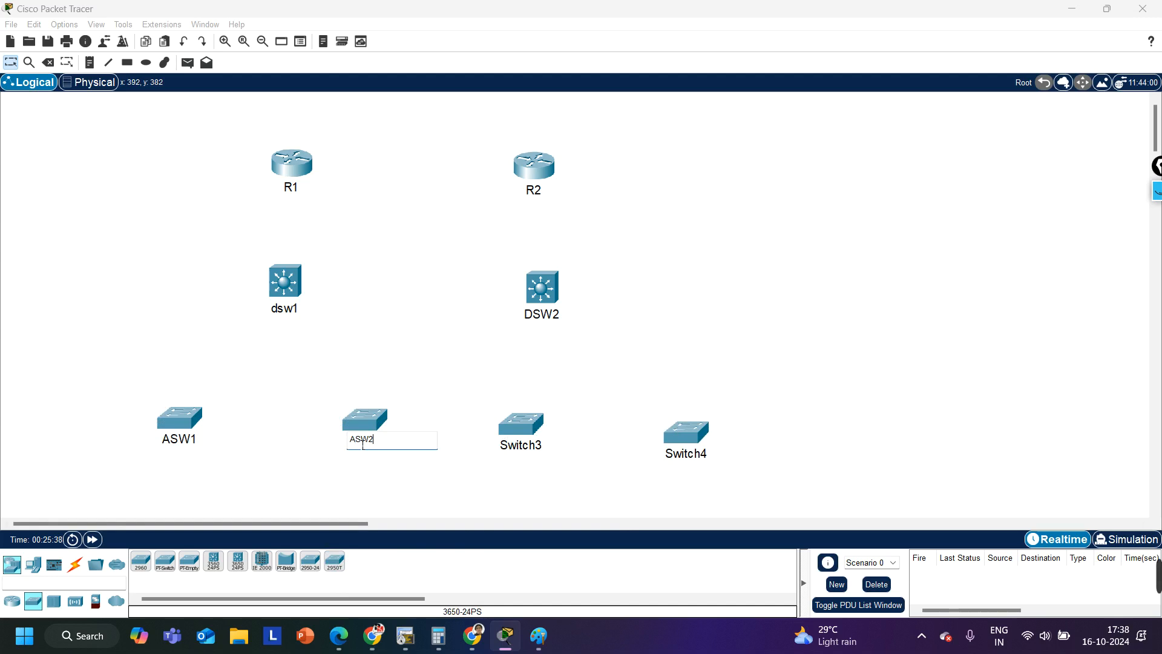
click(529, 446)
text(ASW3)
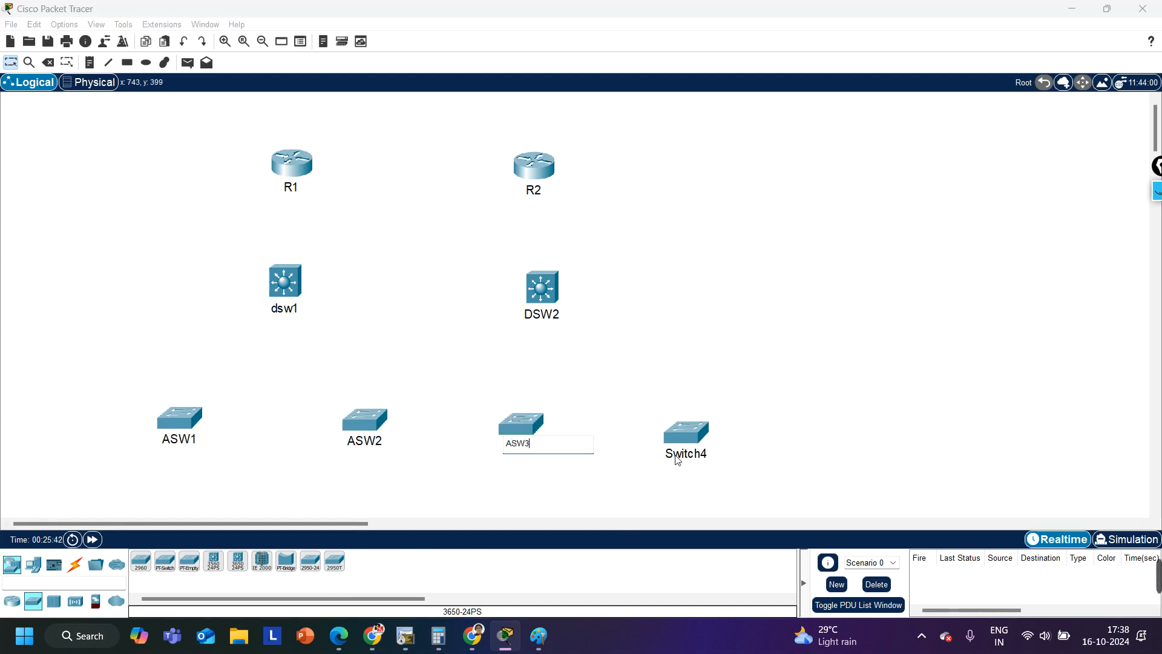
click(684, 455)
text(ASW4)
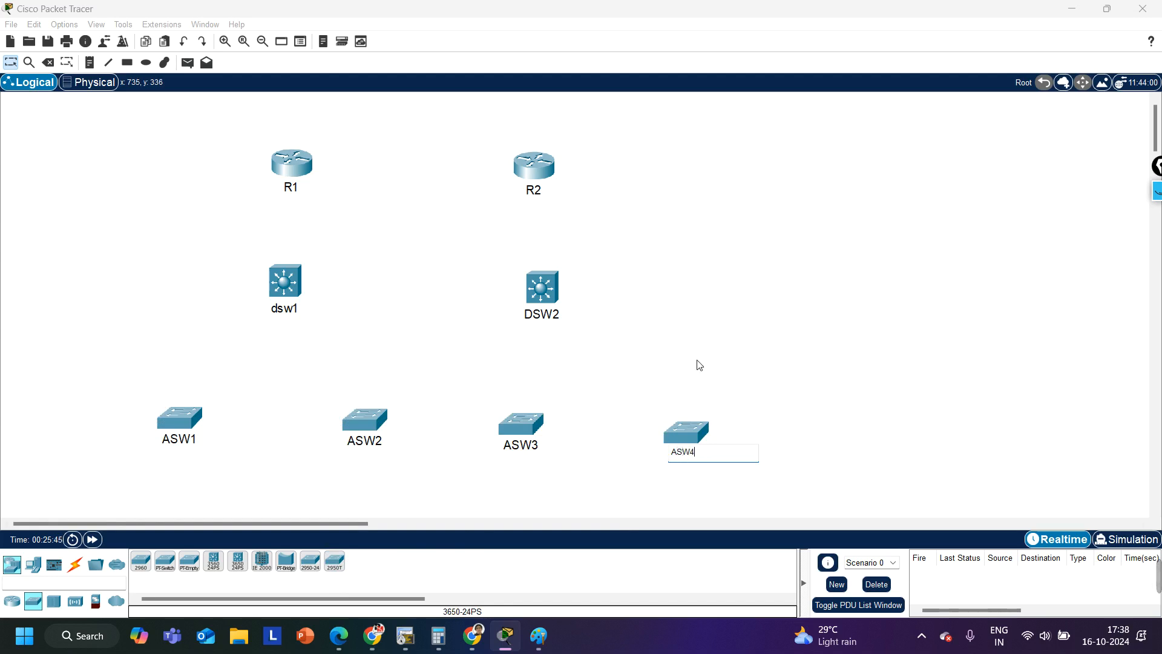
click(699, 365)
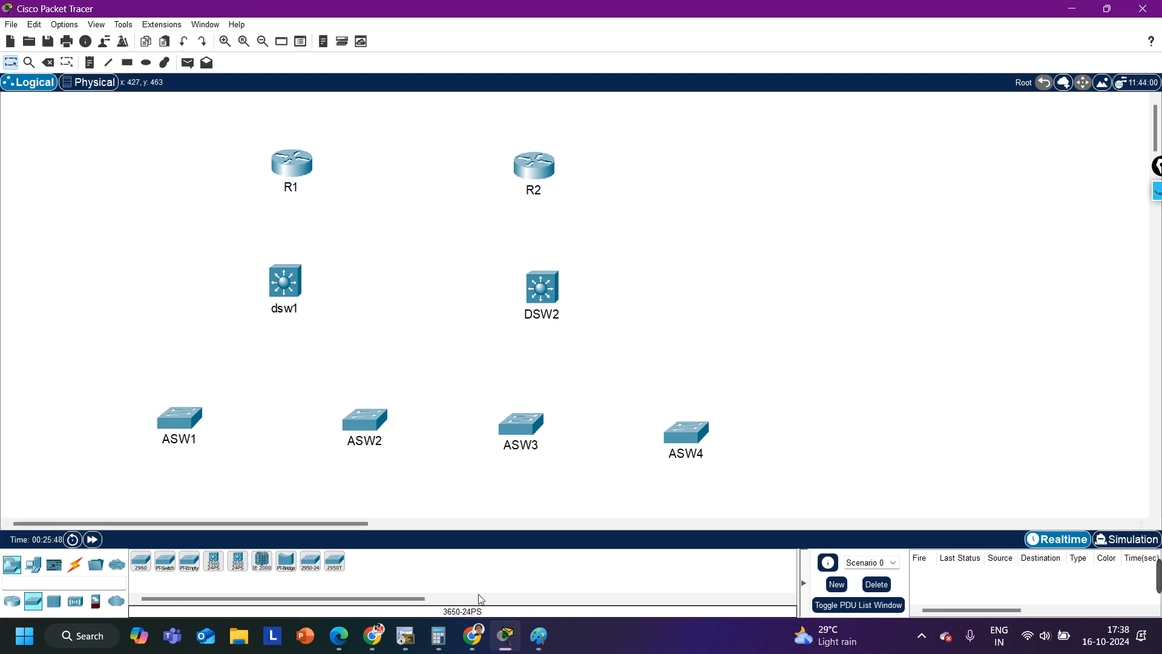
Step: Check the device list in Paint, return to Packet Tracer and move the multilayer and access switch rows up to free space below
click(536, 645)
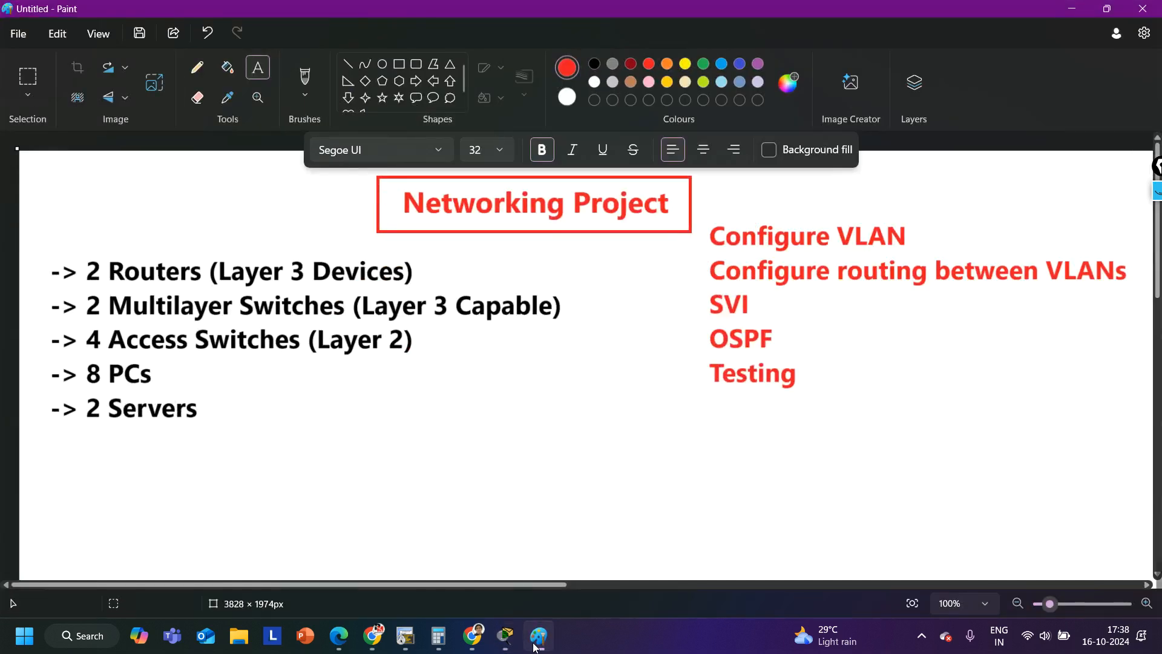
click(536, 646)
mouse_move(176, 230)
mouse_down()
mouse_move(557, 358)
mouse_move(687, 385)
mouse_up()
drag(522, 316, 520, 277)
drag(111, 382, 920, 557)
drag(684, 442, 674, 391)
drag(803, 372, 515, 365)
click(359, 409)
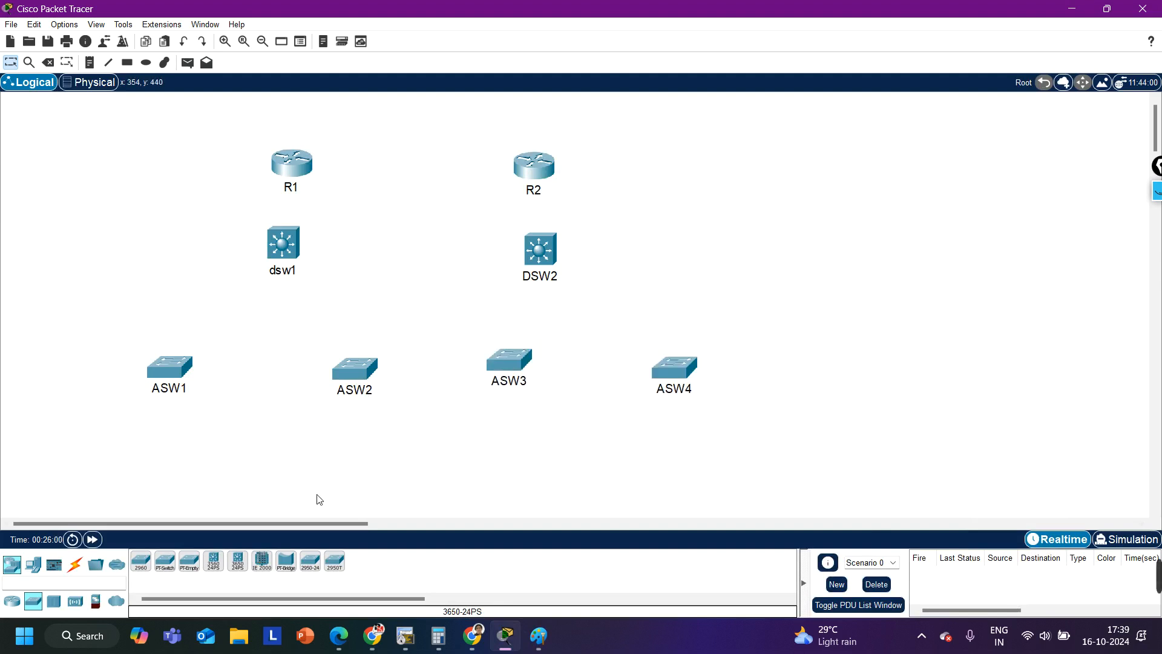
Step: Place eight PCs in a row below the access switches
click(33, 564)
drag(141, 562, 156, 518)
click(118, 472)
click(147, 564)
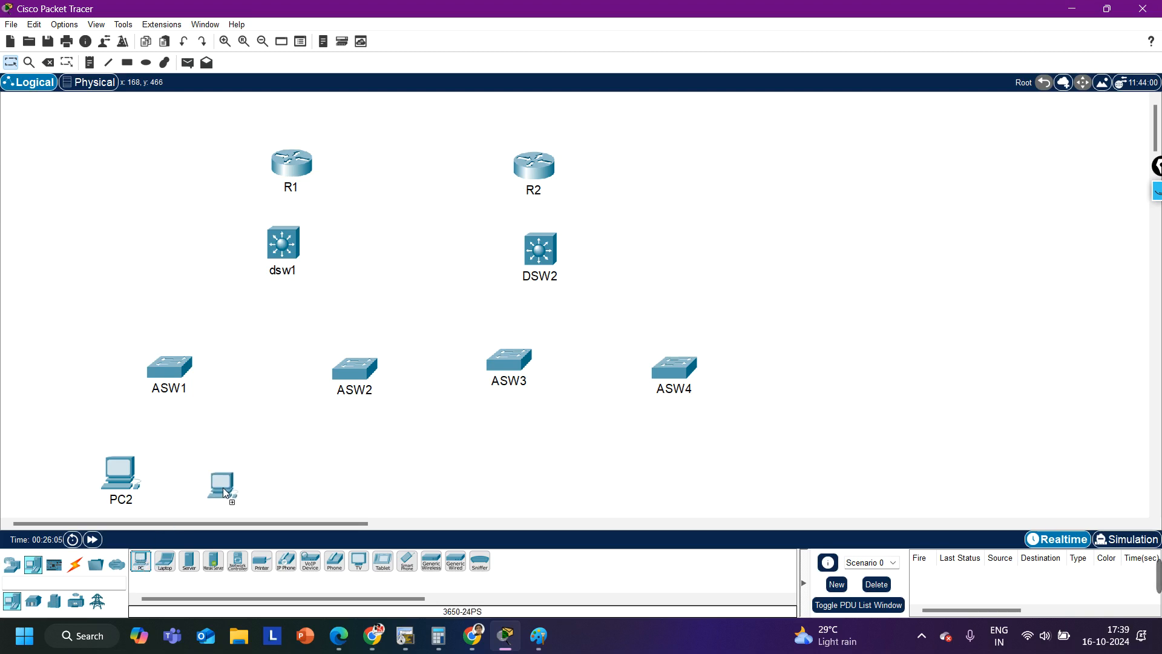
click(141, 561)
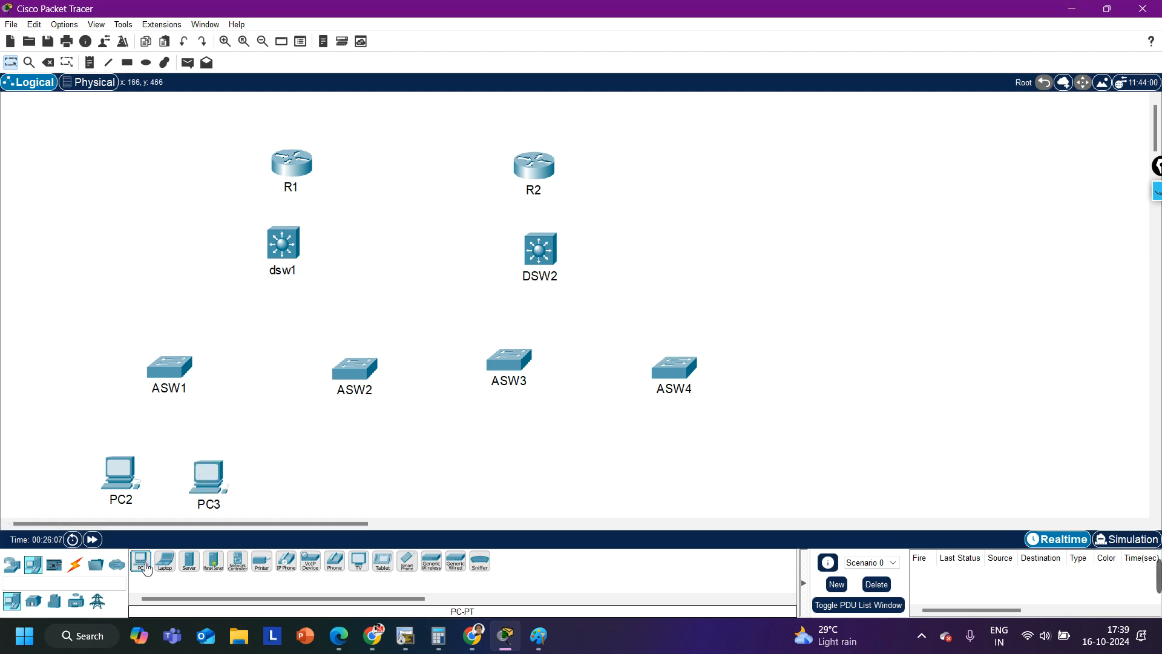
click(309, 483)
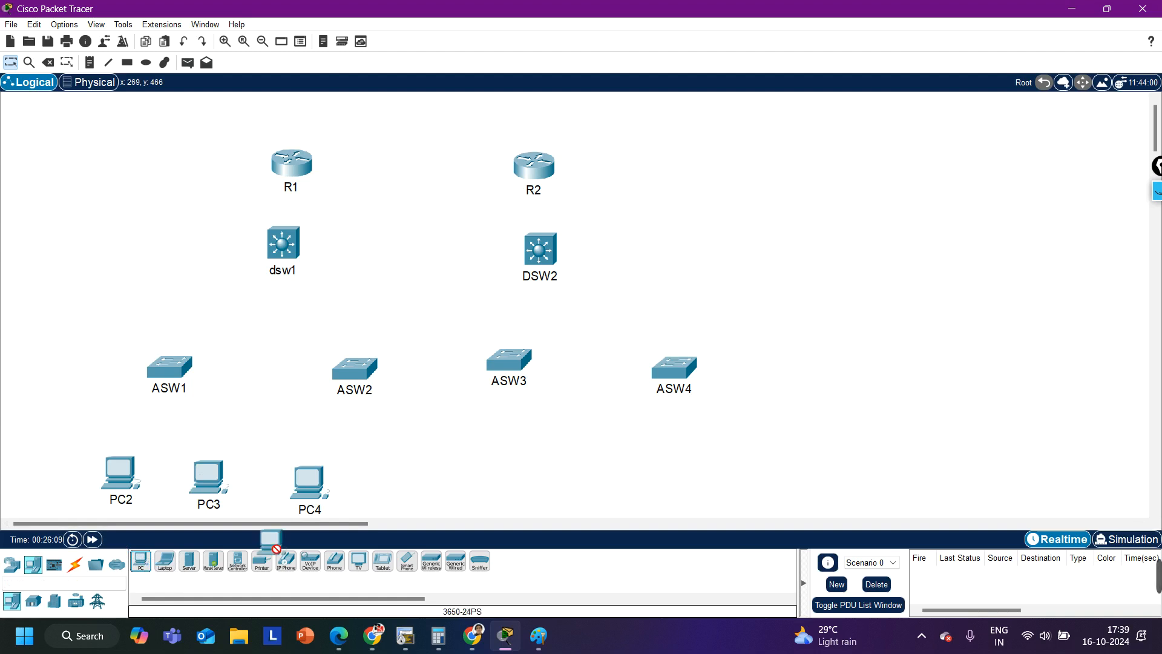
click(385, 484)
click(140, 562)
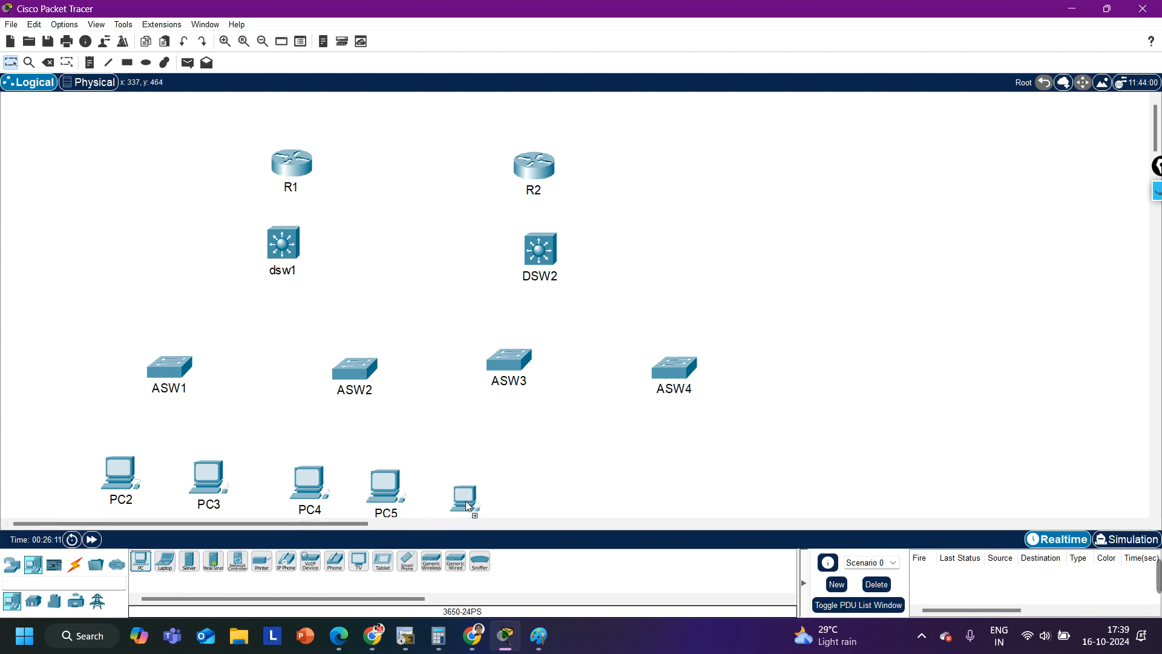
click(455, 491)
click(141, 562)
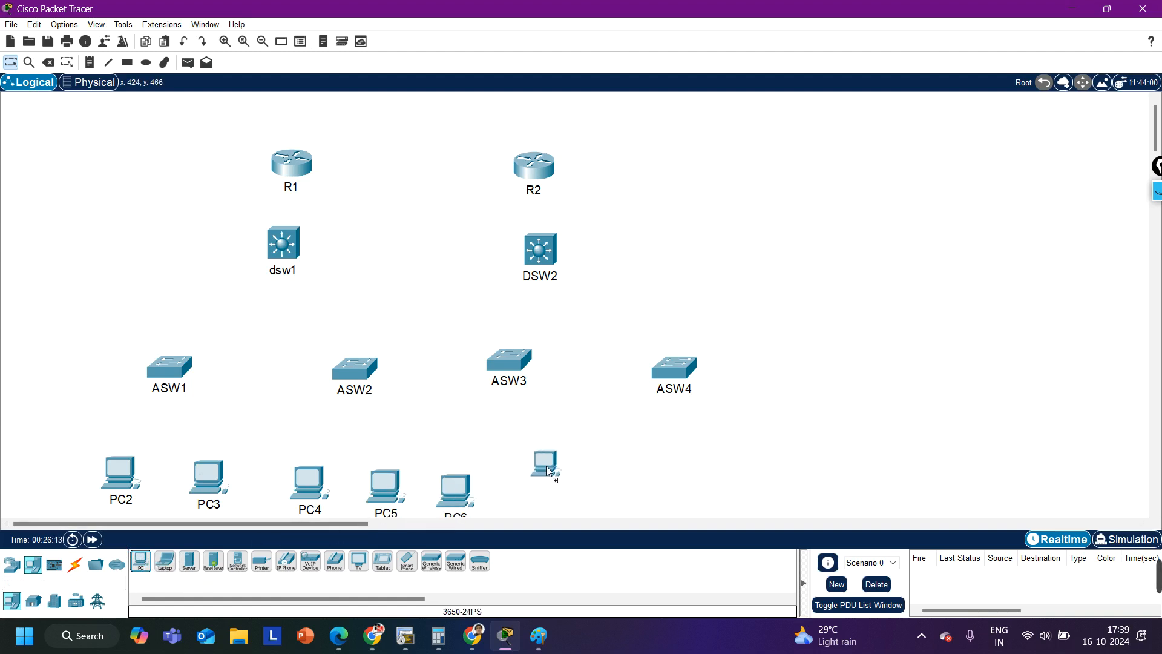
click(544, 465)
click(140, 561)
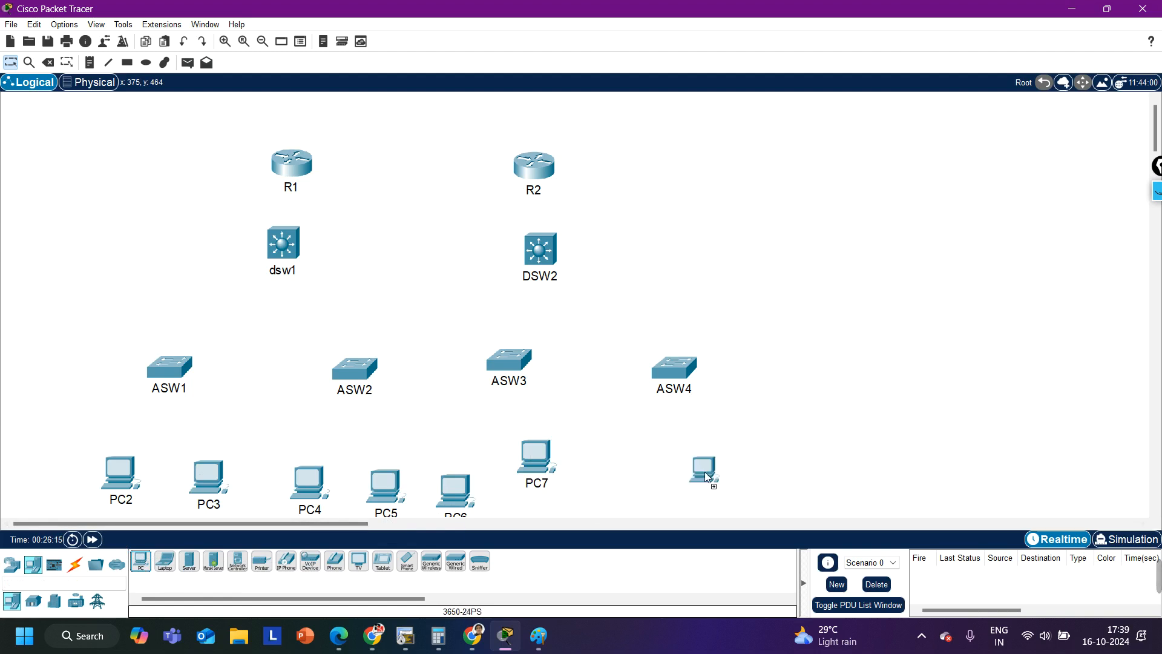
click(638, 474)
click(141, 562)
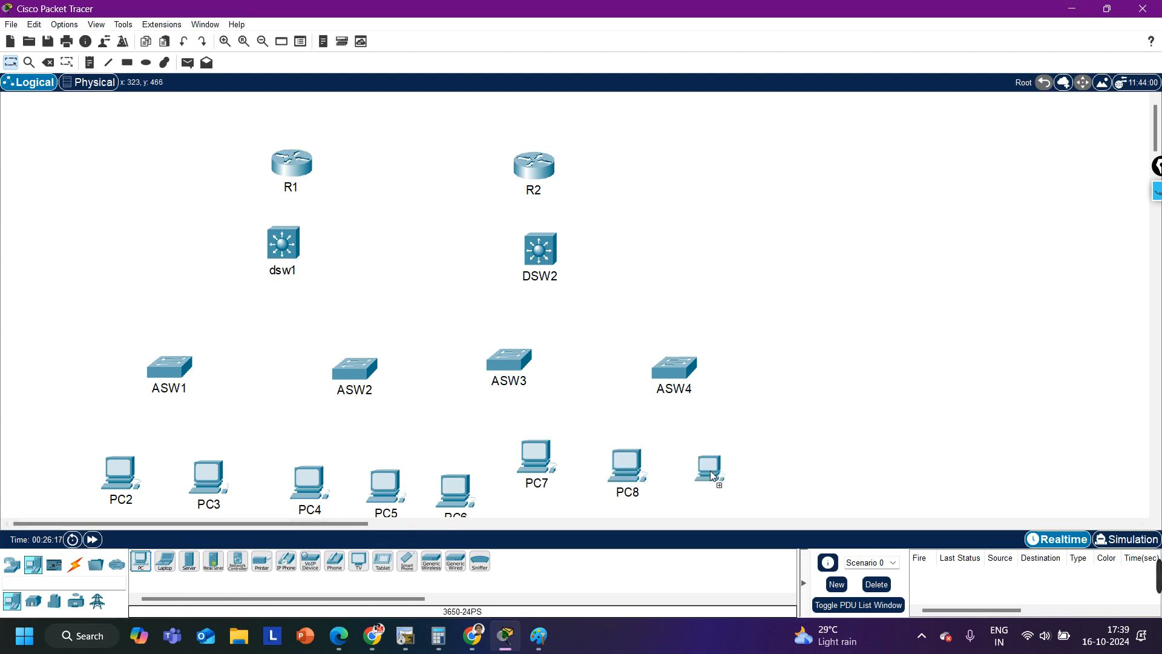
click(708, 469)
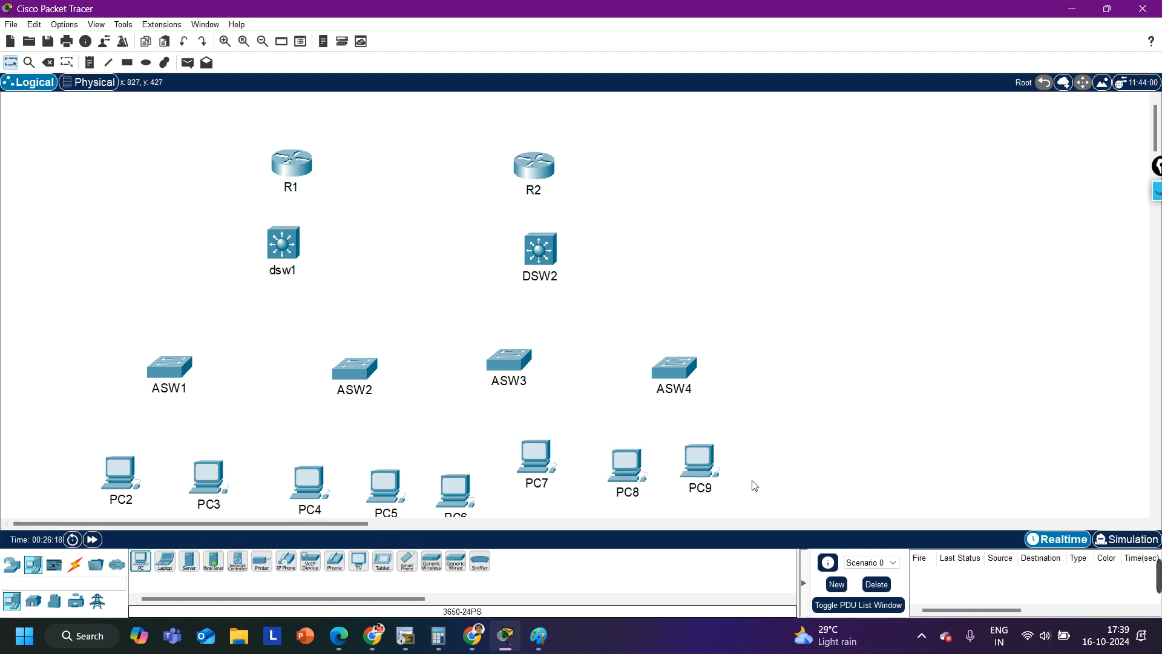
Step: Rename PC9 as PC1 and move it to the start of the PC row, before PC2
click(704, 488)
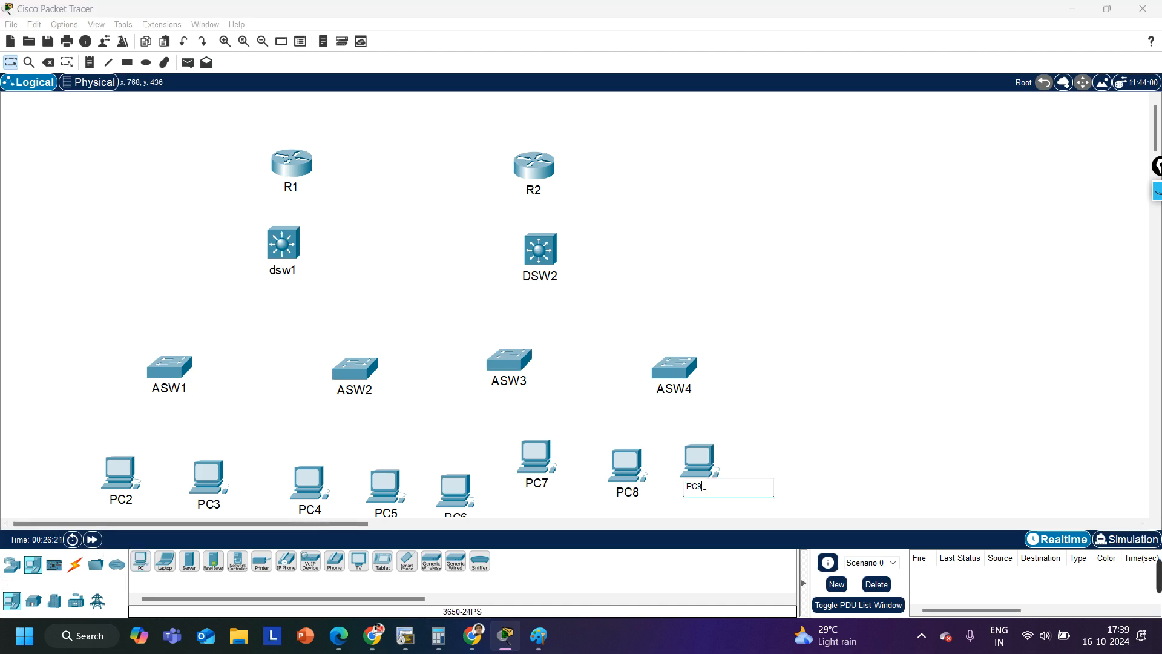
text(PC1)
key(Return)
drag(699, 463, 61, 462)
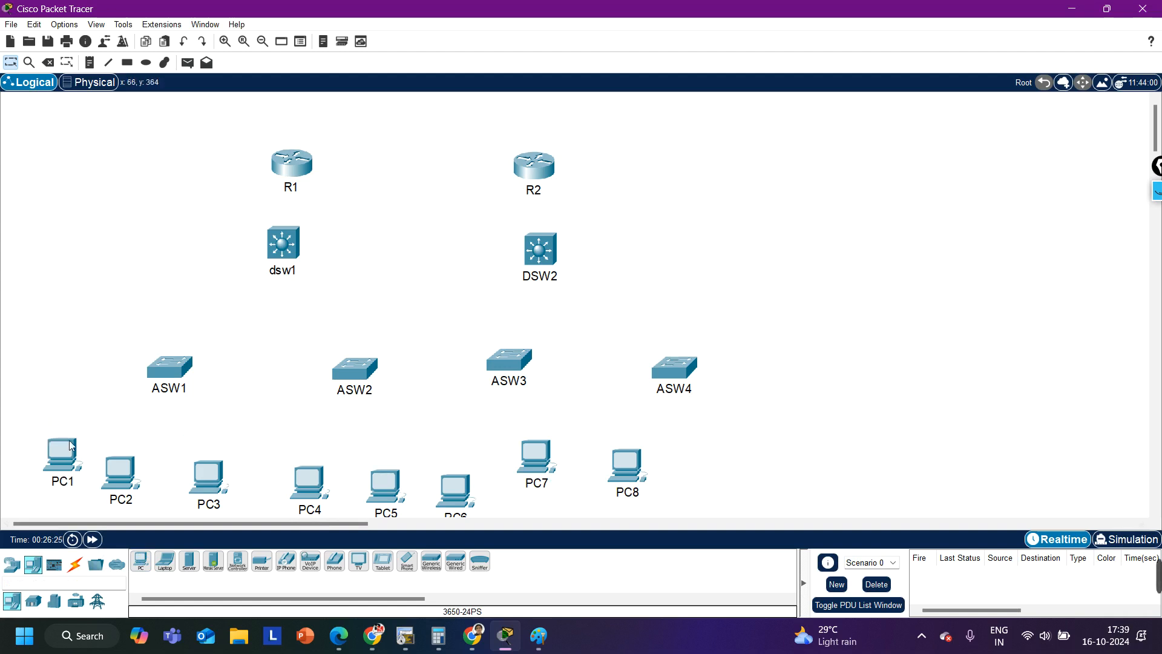
Step: Place two servers beyond the end of the PC row and rename them S1 and S2
click(193, 566)
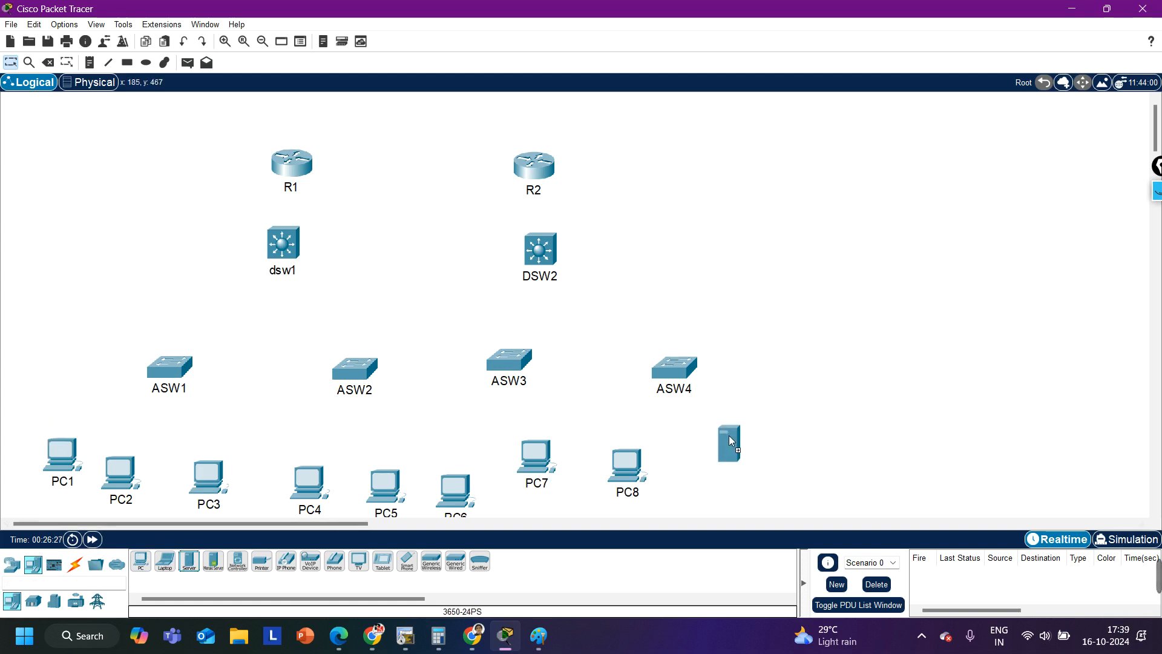
click(726, 432)
click(828, 423)
click(732, 466)
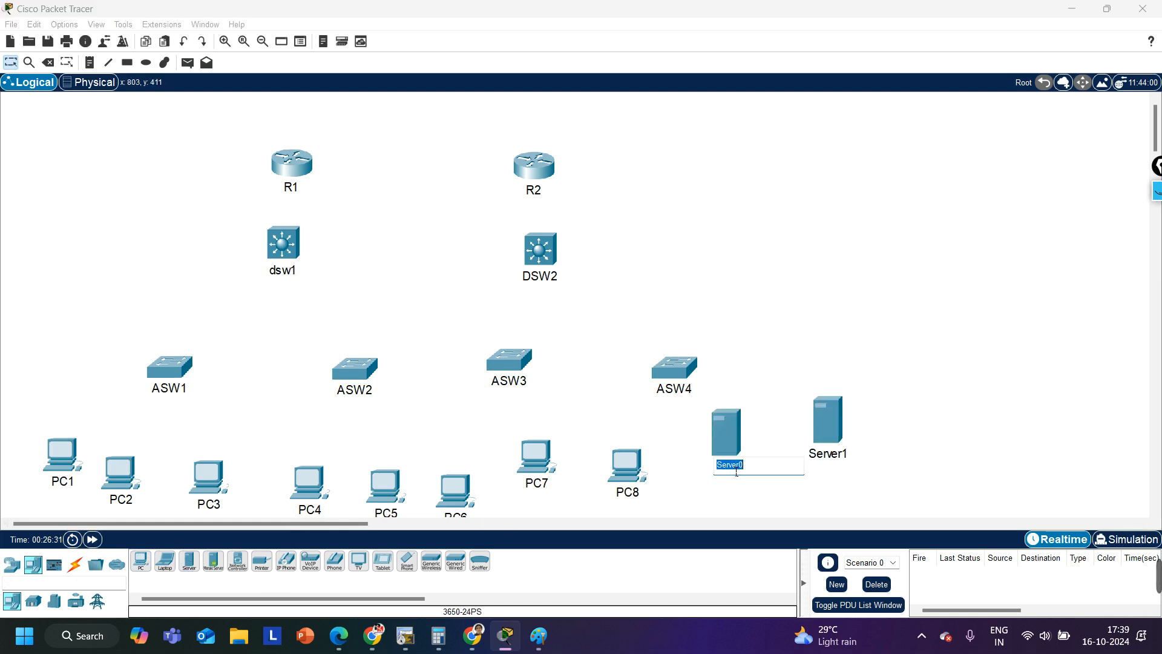
text(S1)
click(834, 454)
text(S)
click(944, 371)
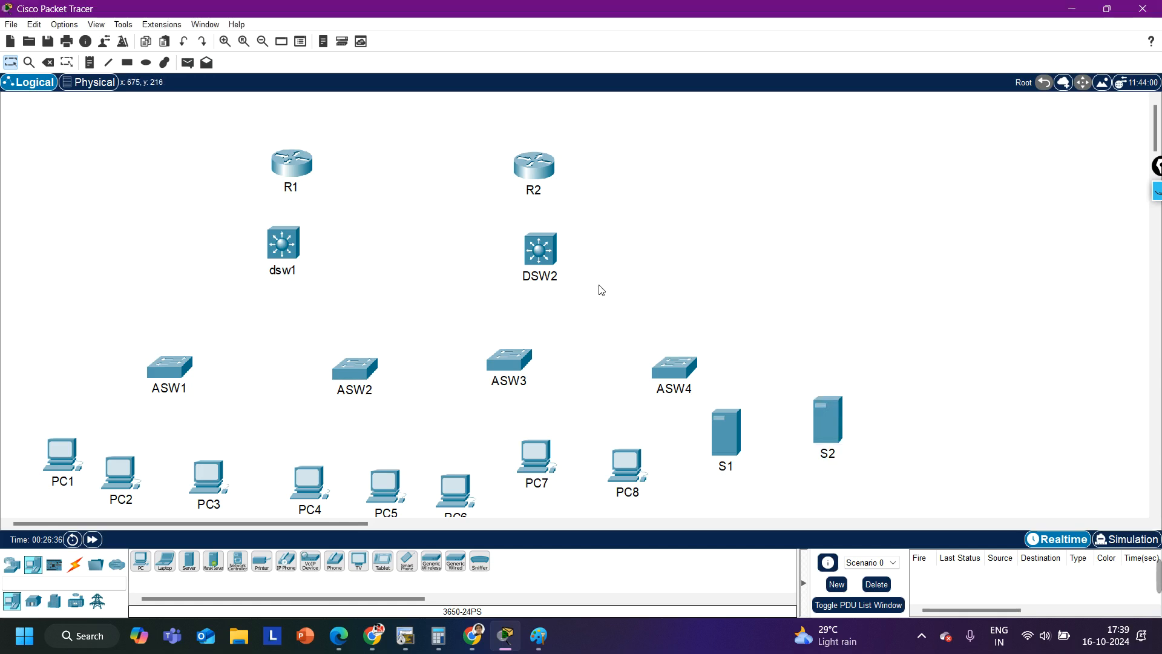
drag(98, 342, 767, 399)
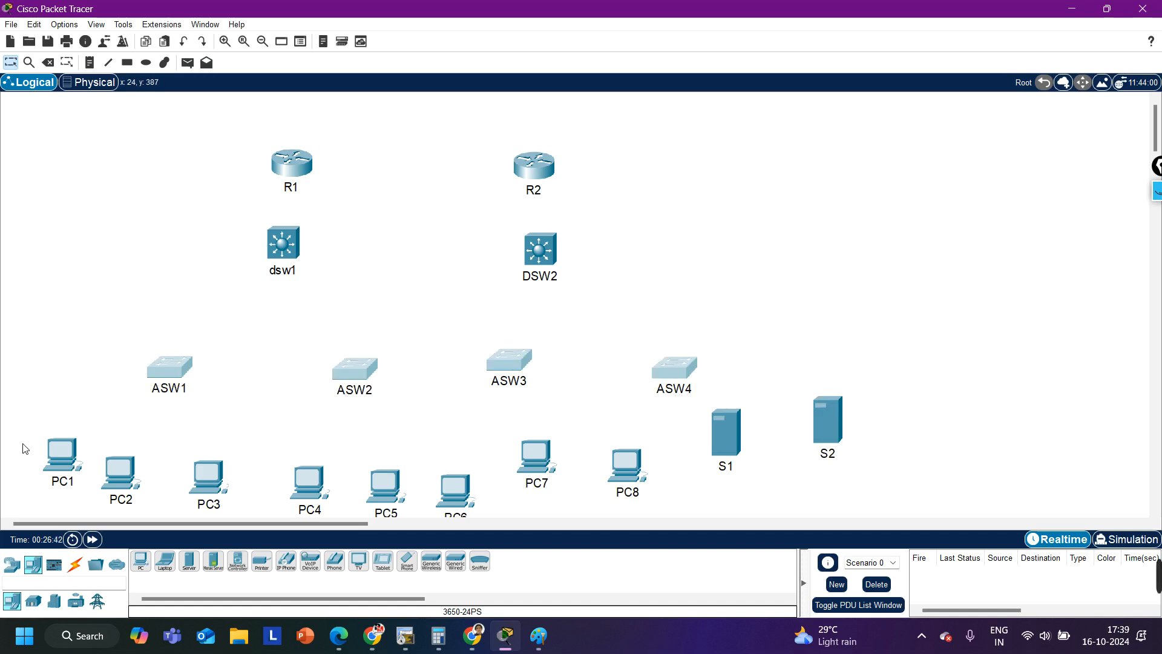
drag(25, 437, 882, 512)
click(925, 439)
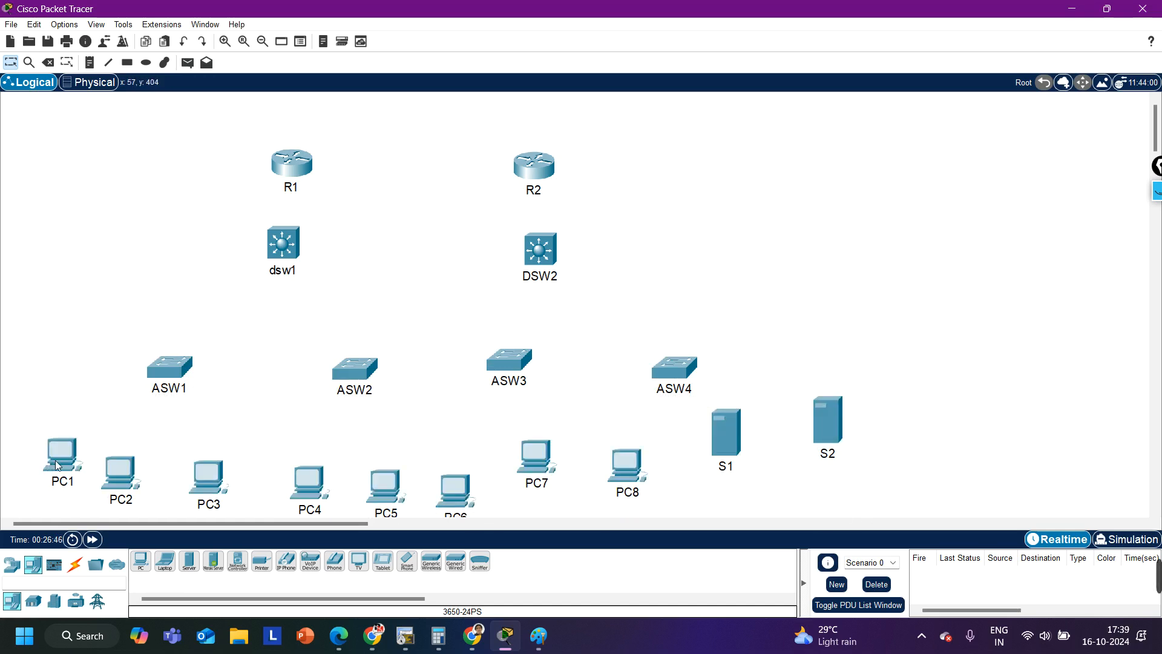
Step: Reposition PC1 through PC8 into an evenly spaced horizontal row below the access switches
drag(50, 472, 51, 476)
drag(125, 478, 137, 474)
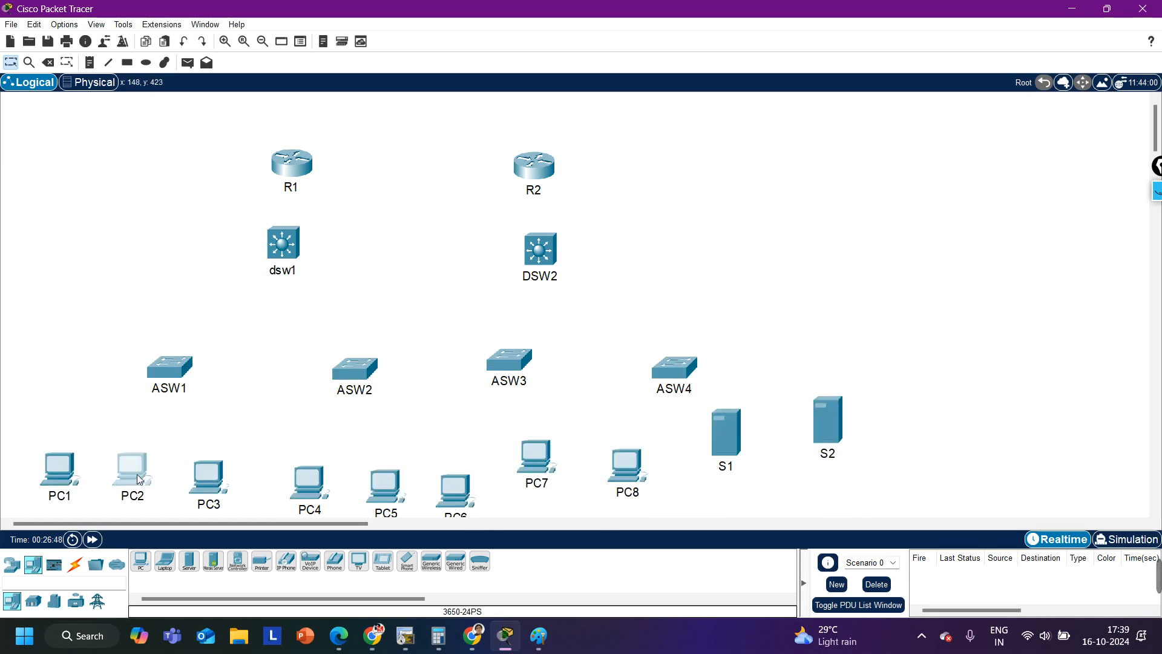
drag(208, 477, 224, 477)
drag(312, 489, 323, 471)
drag(382, 497, 662, 479)
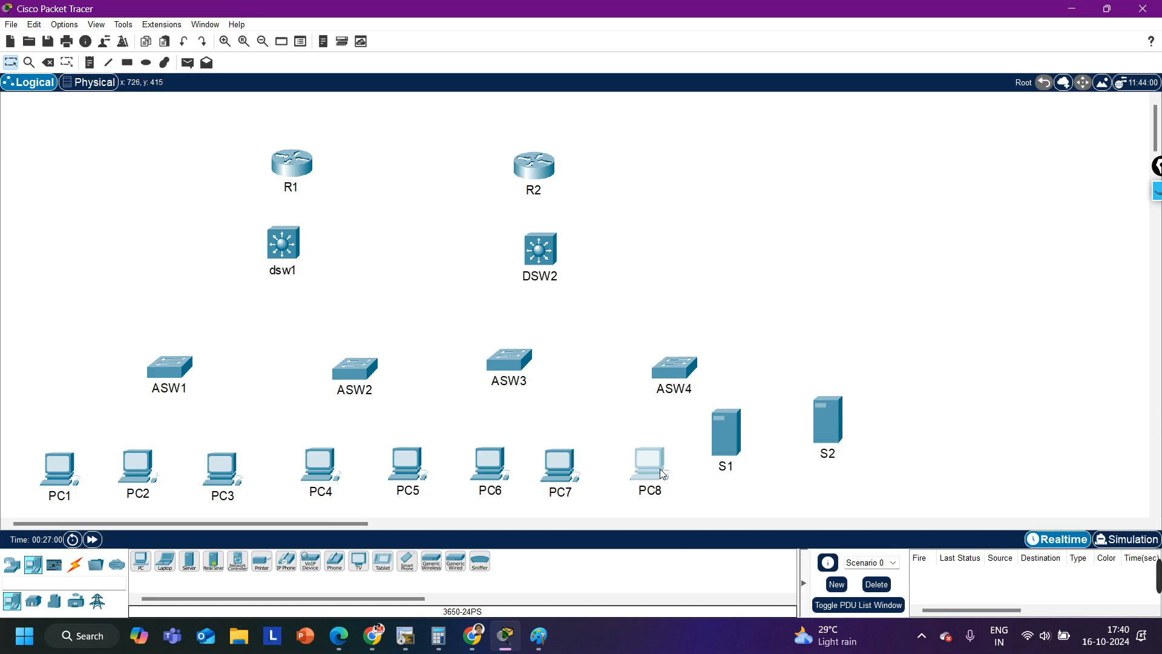
Step: Move servers S1 and S2 down level with the PC row and shift PC8 slightly closer to PC7
drag(740, 450, 741, 484)
drag(829, 436, 816, 482)
drag(734, 467, 736, 461)
mouse_move(668, 500)
mouse_down()
mouse_move(317, 475)
mouse_move(656, 492)
mouse_move(656, 506)
mouse_up()
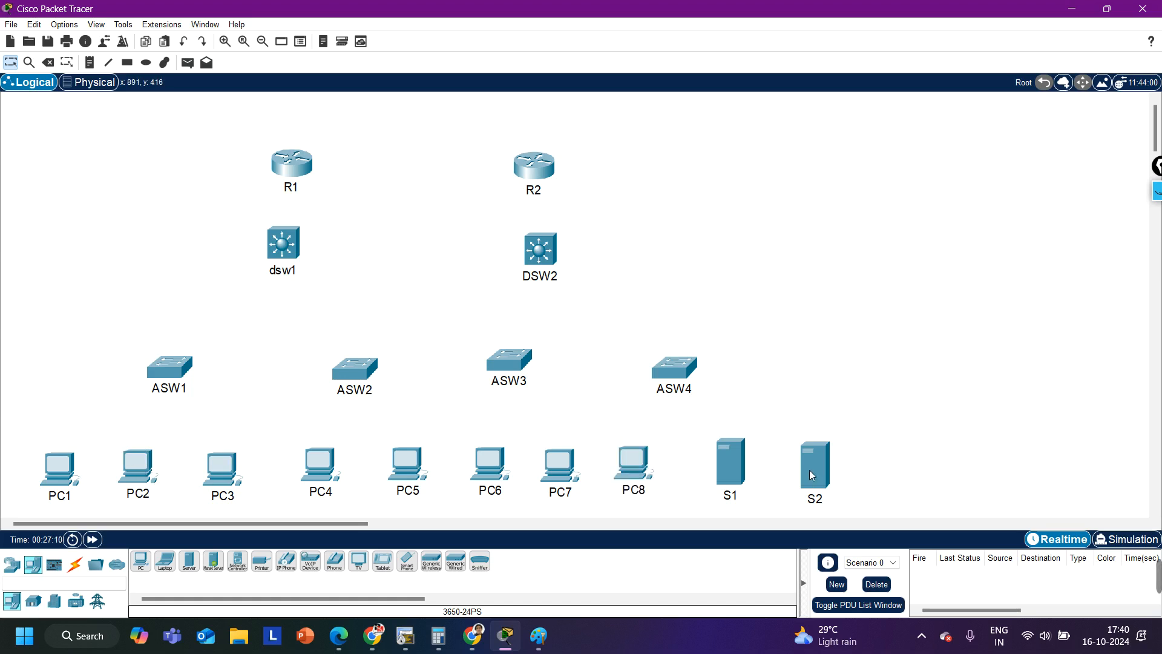
drag(882, 482, 792, 432)
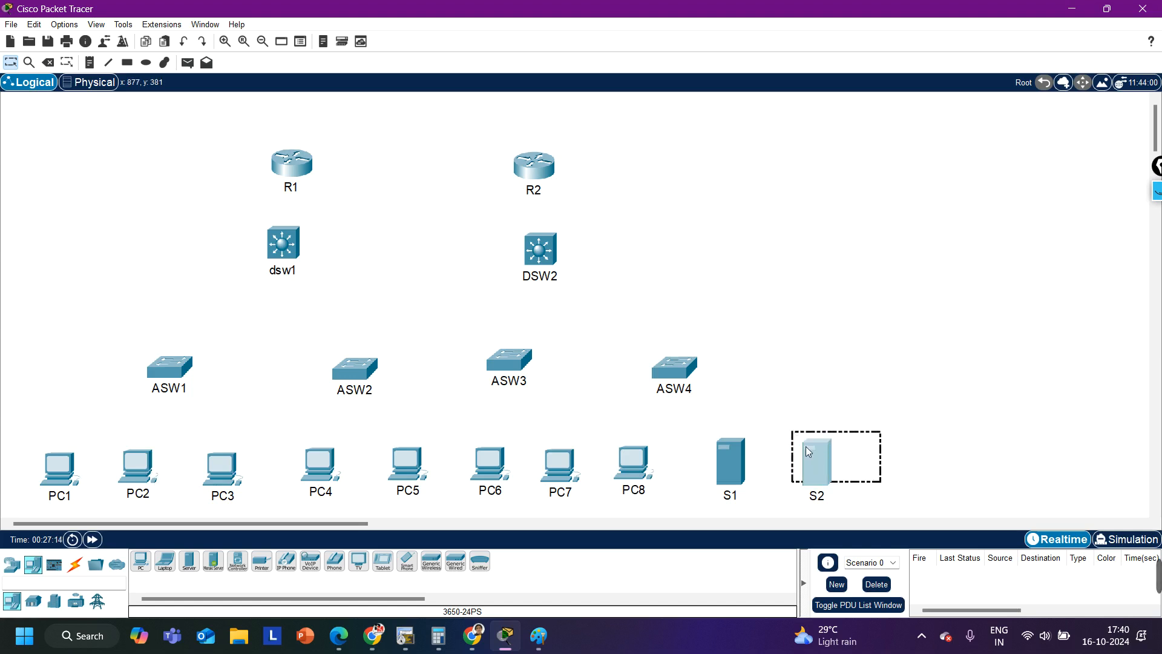
click(877, 511)
drag(877, 510, 856, 402)
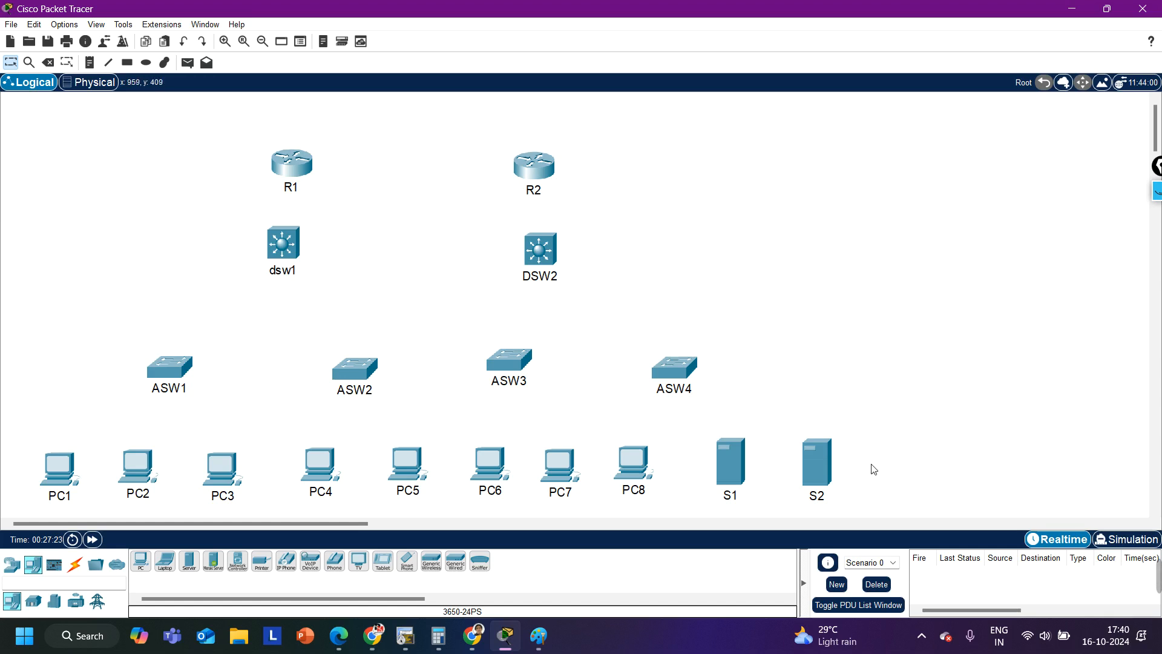
drag(874, 488, 884, 340)
Step: Move ASW1, ASW2, ASW3 and ASW4 slightly up to leave more space above the PCs
drag(175, 371, 170, 360)
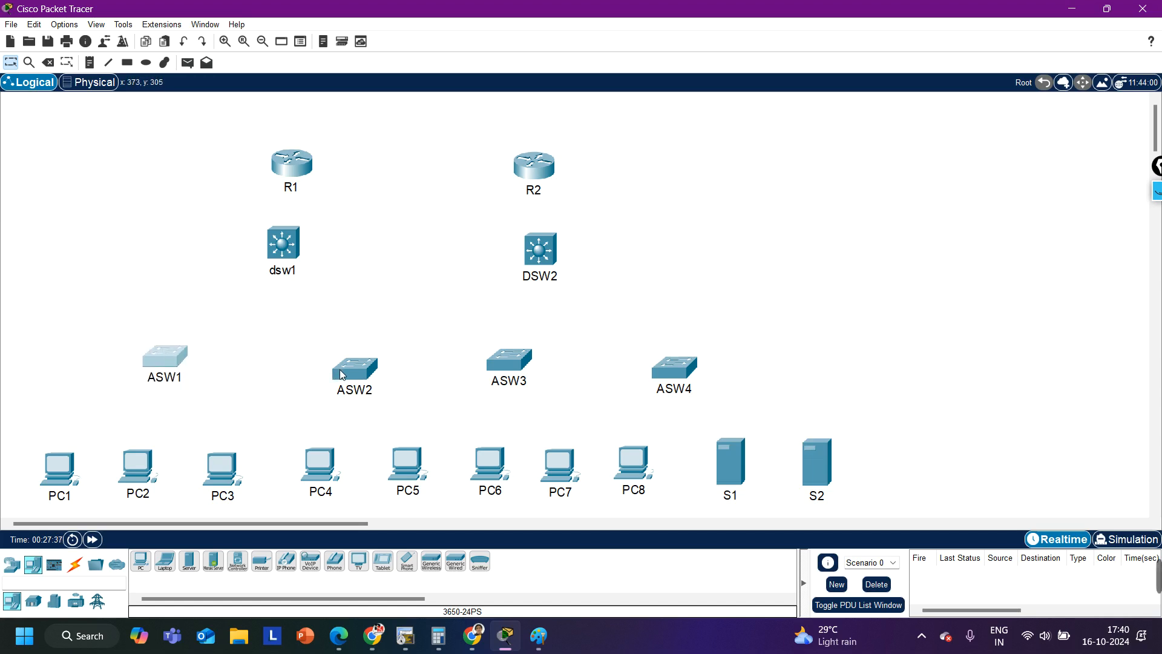
drag(340, 369, 349, 362)
drag(509, 370, 529, 366)
drag(672, 377, 676, 372)
click(853, 350)
Step: Switch to Paint and add a text box below the project lists, entering "Sale"
click(540, 643)
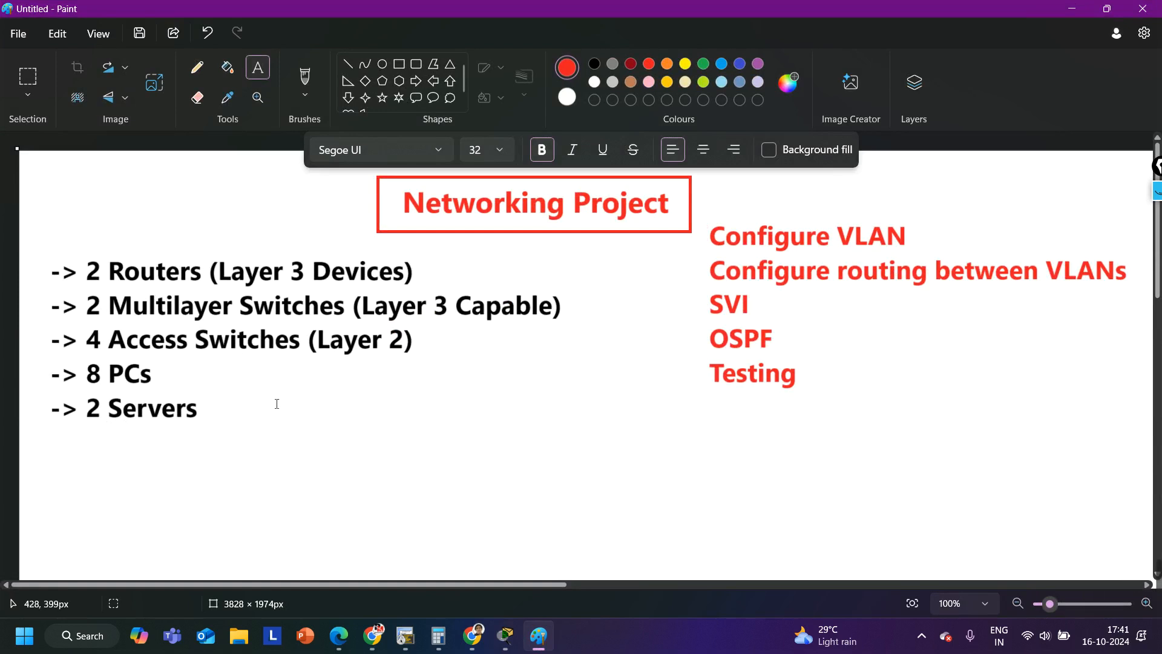
click(475, 411)
drag(680, 438, 957, 541)
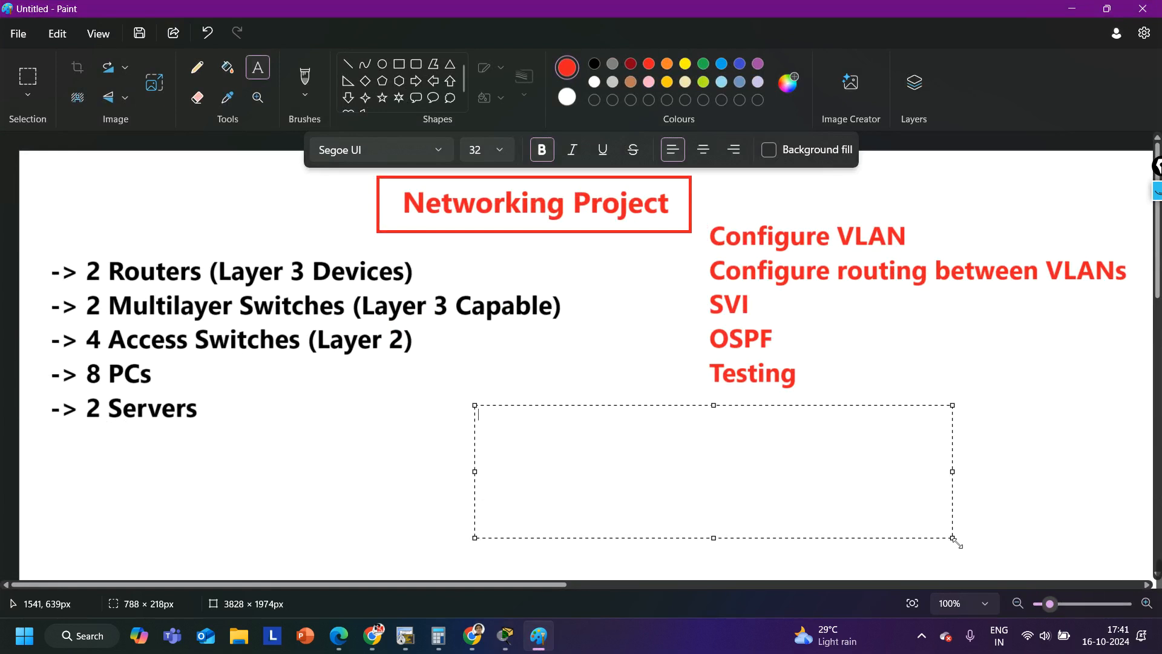
text(s)
key(BackSpace)
text(Sale)
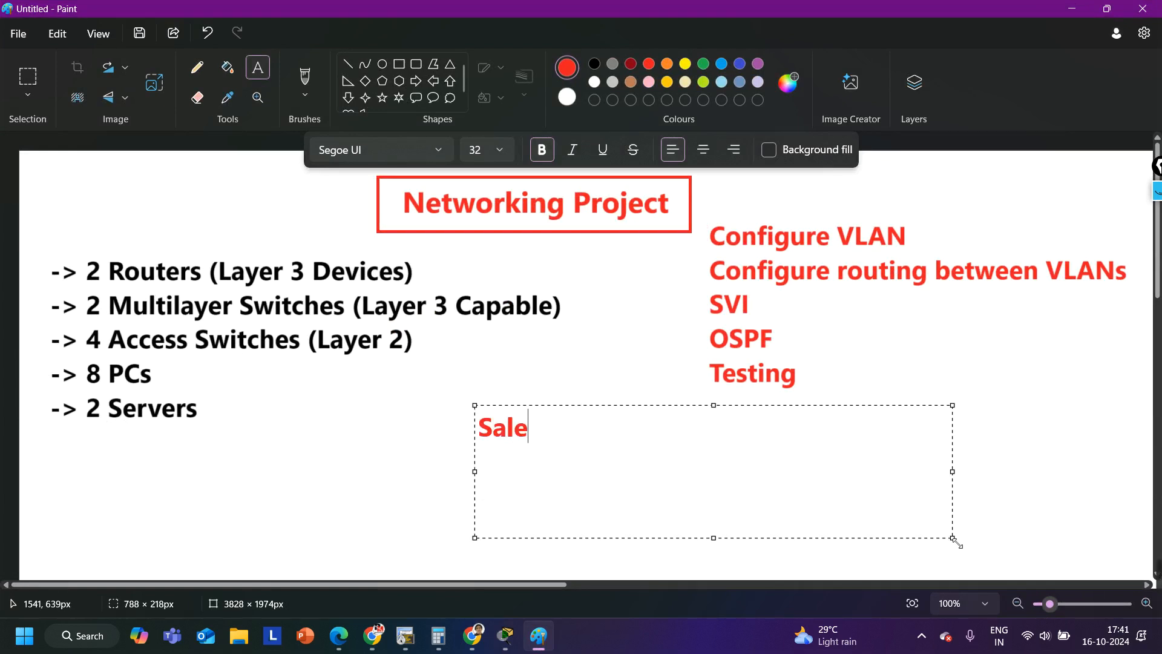
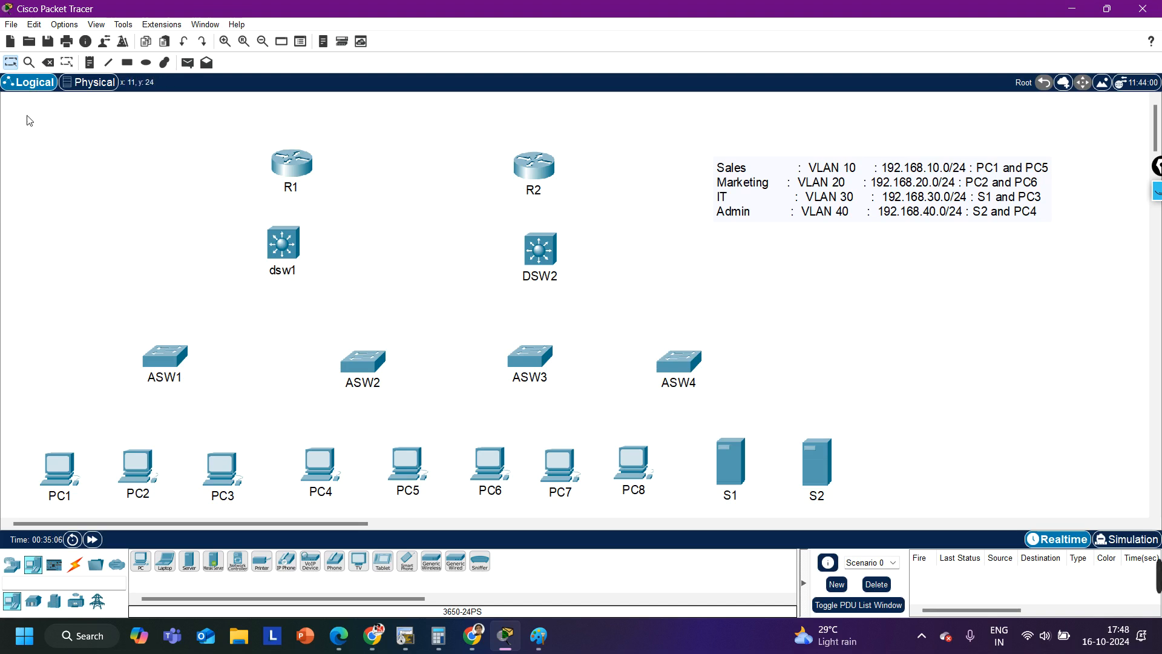
Step: In Packet Tracer, move routers R1 and R2 slightly up, away from the multilayer switches
drag(293, 169, 293, 151)
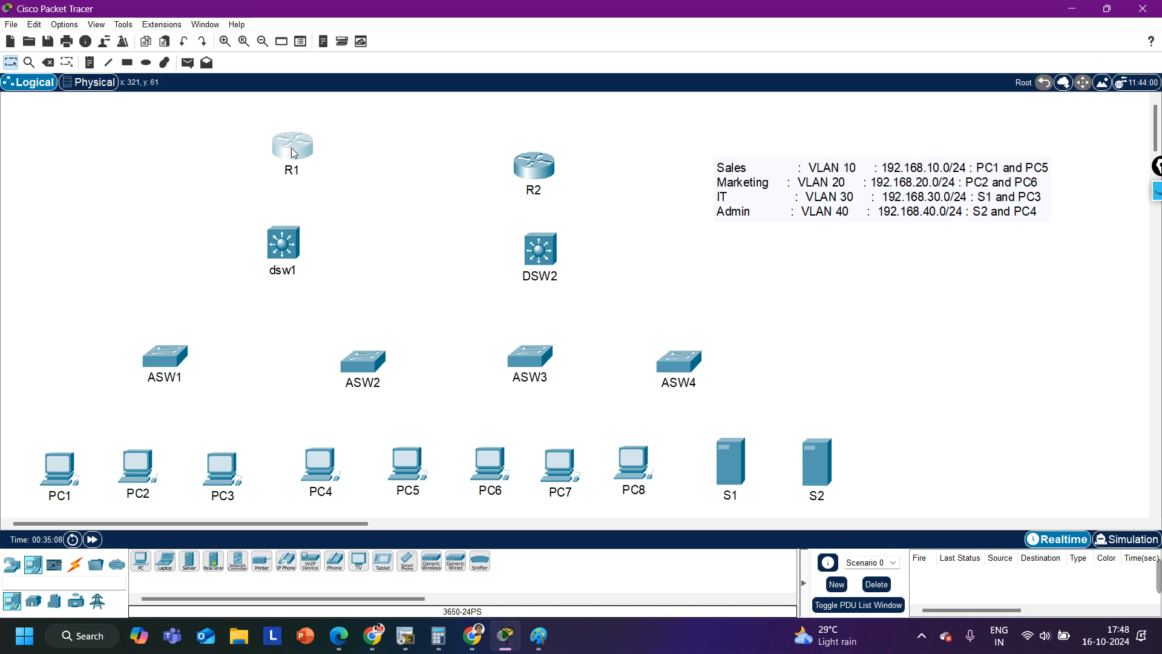
drag(535, 172, 539, 158)
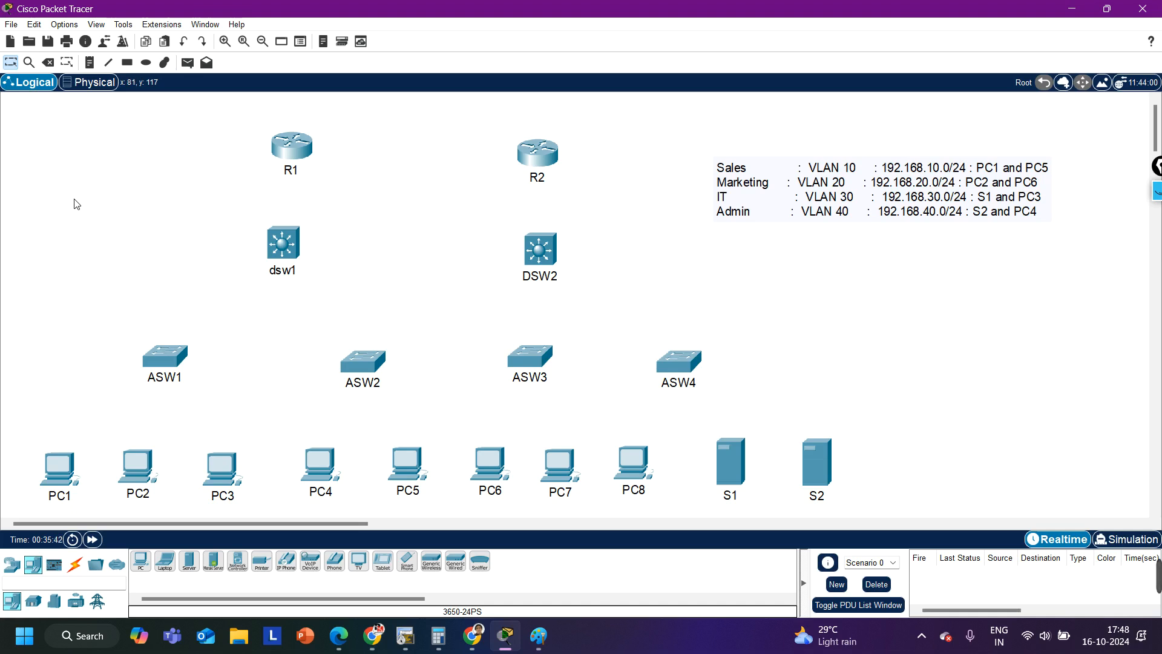
Step: Connect PC1, PC2 and PC3 to ASW1 using the automatically chosen connection type
click(75, 564)
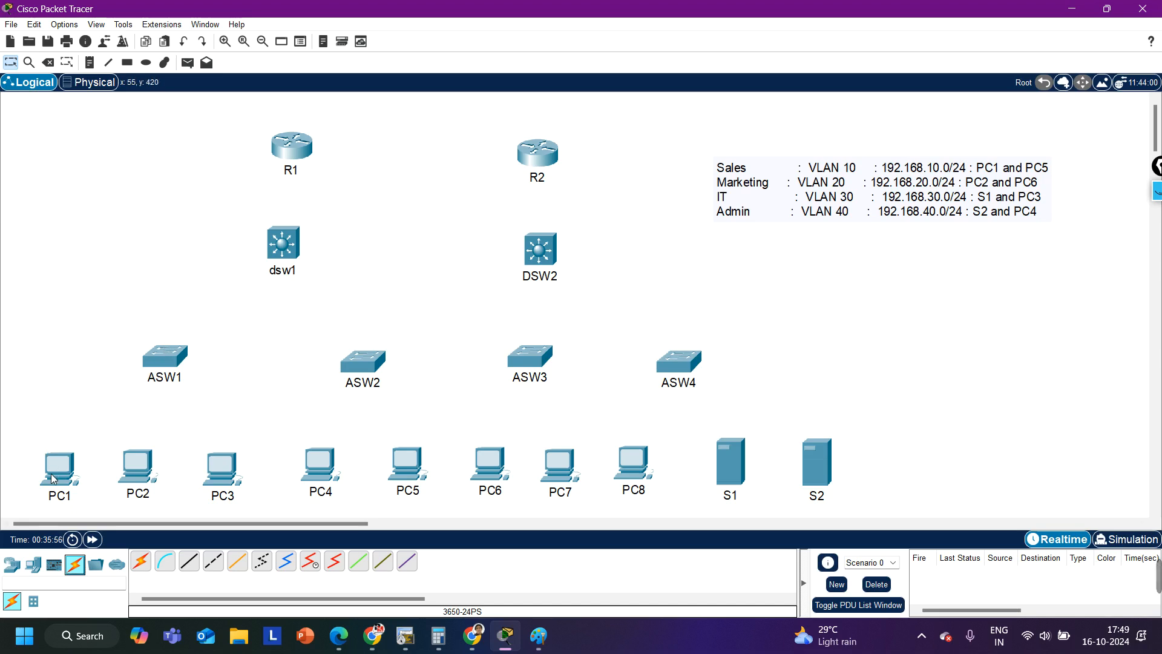
click(142, 564)
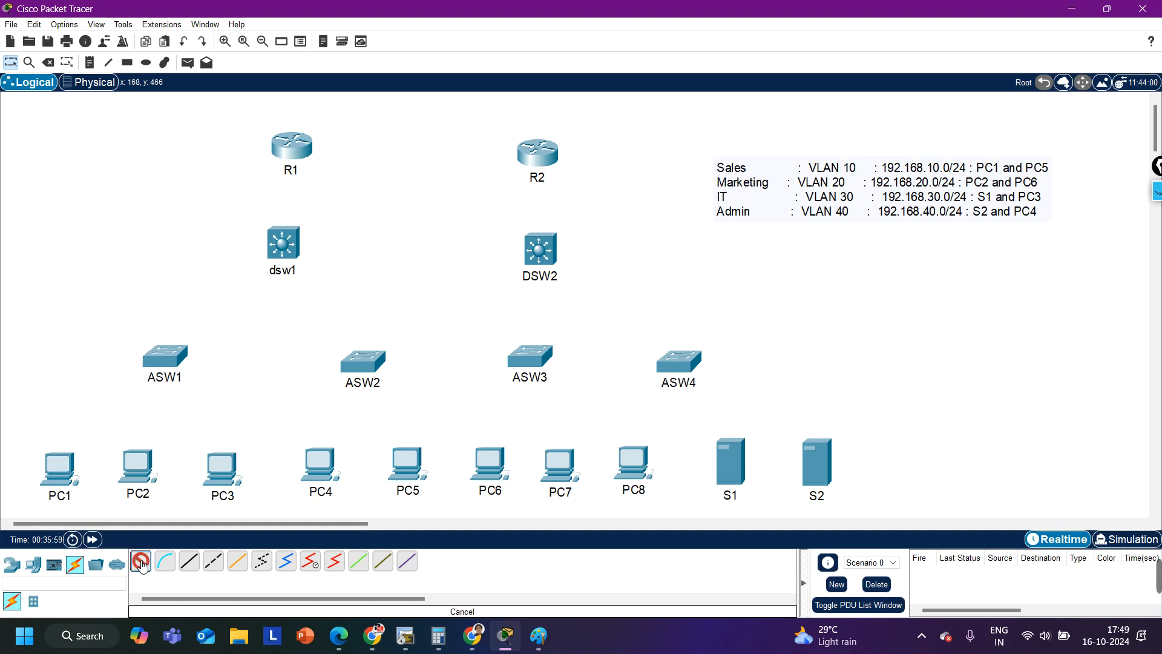
click(142, 564)
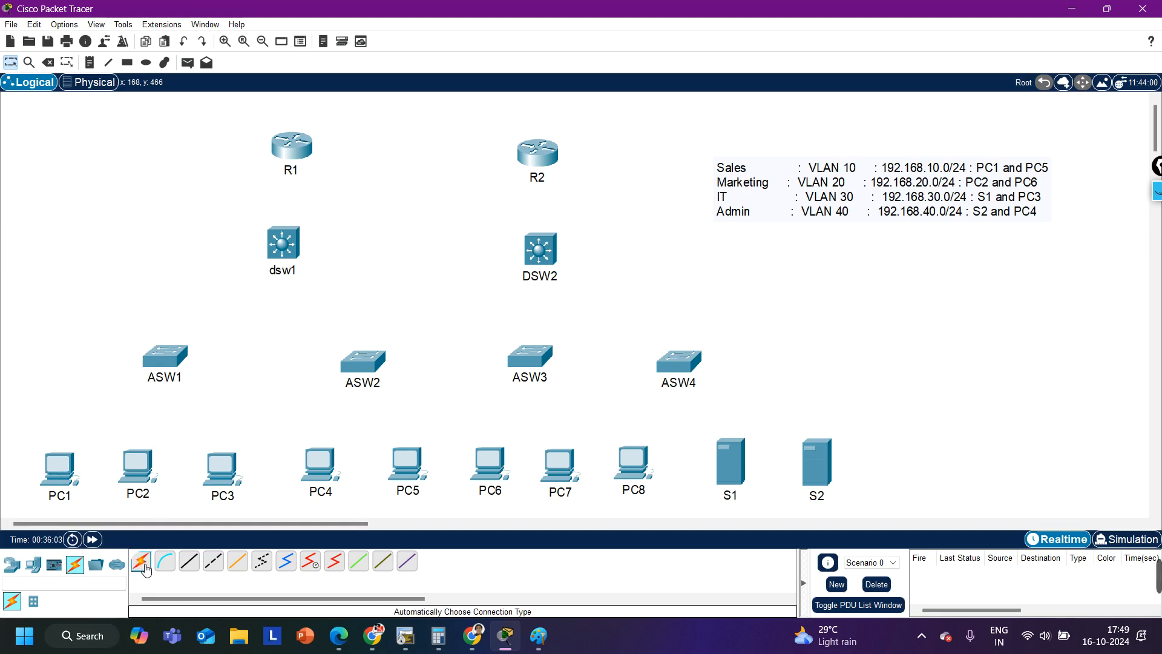
click(144, 566)
click(63, 477)
click(161, 363)
click(137, 474)
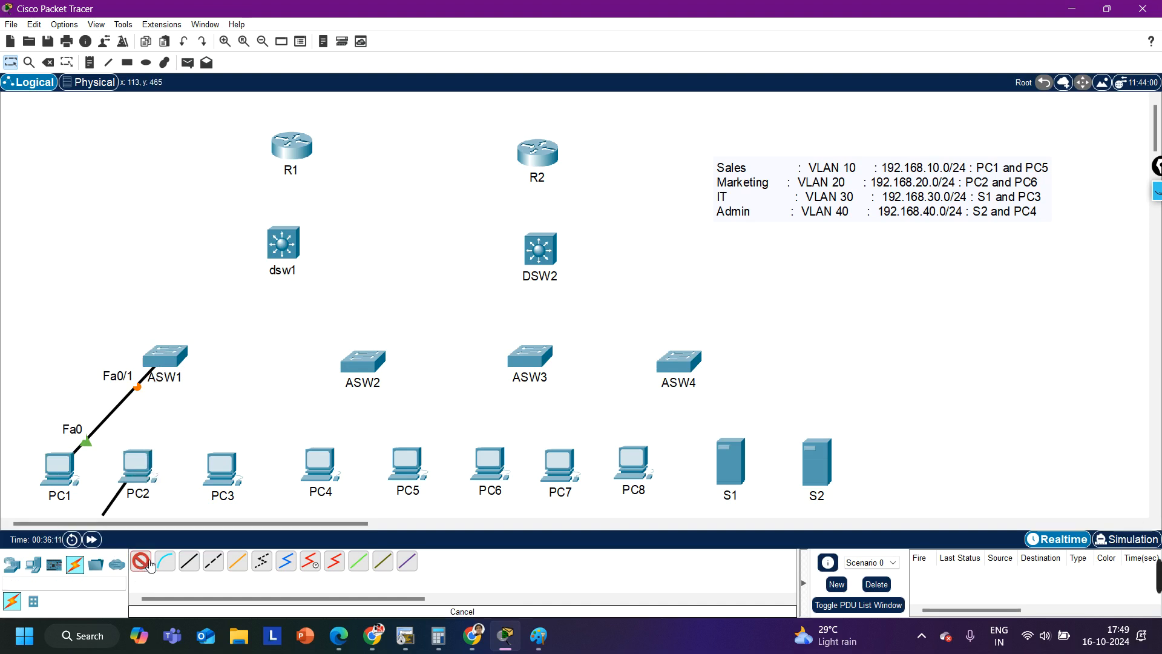
click(173, 370)
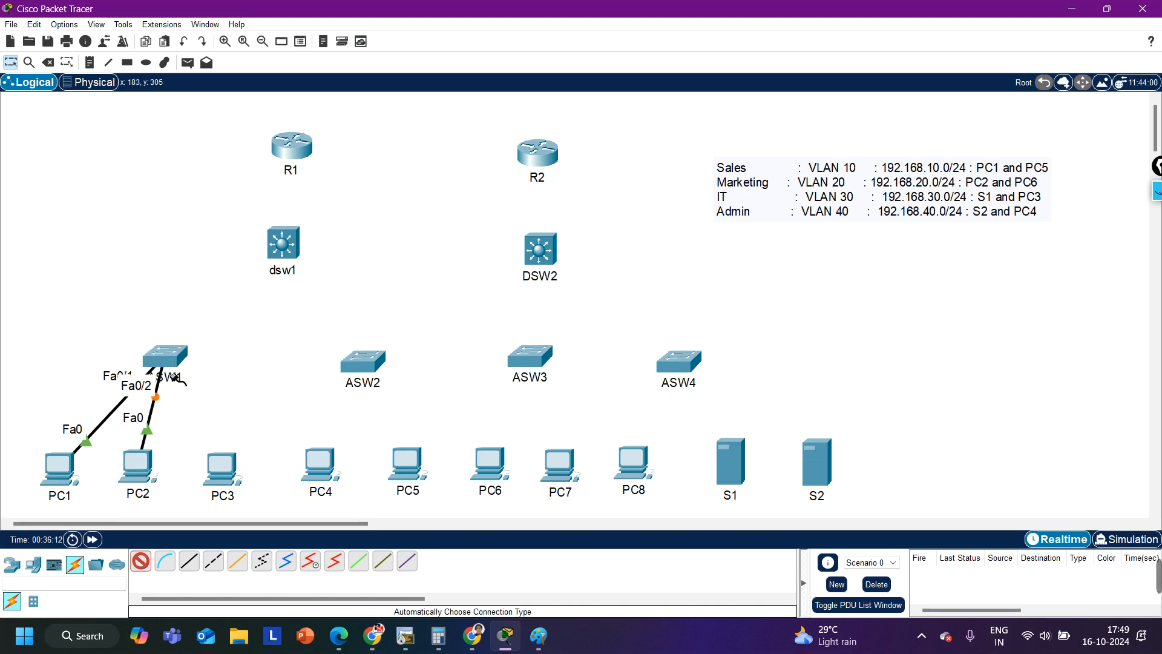
click(221, 466)
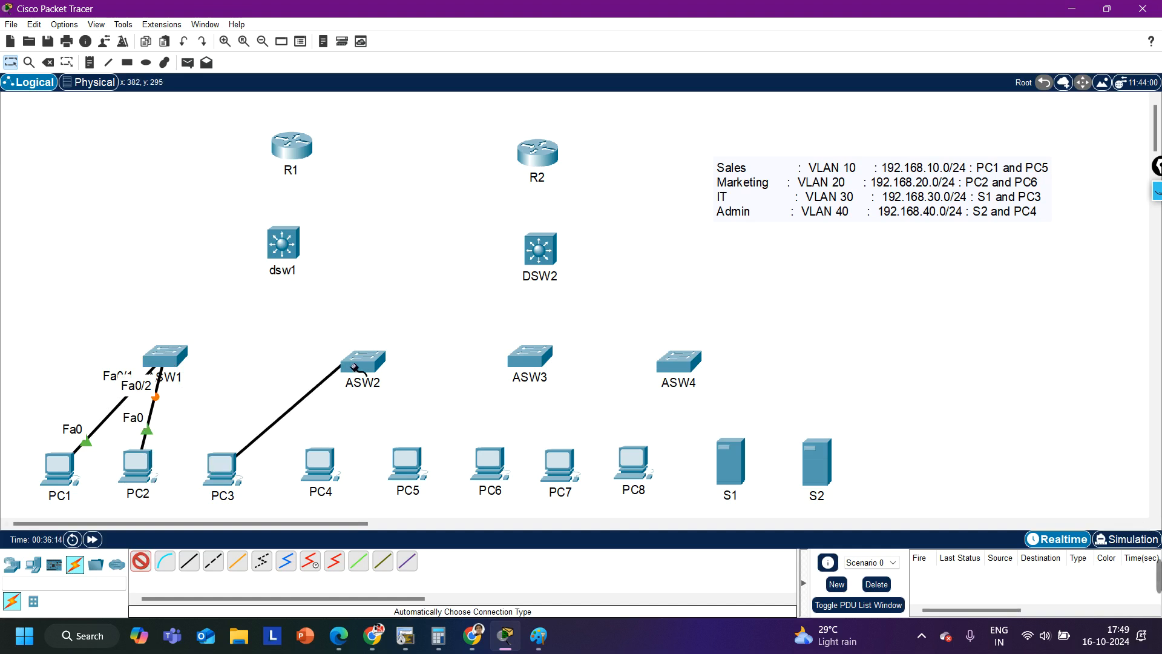
click(180, 363)
Step: Connect PC4 and PC5 to ASW2, and PC6 to ASW3, with automatically chosen cables
click(326, 478)
click(367, 370)
click(407, 463)
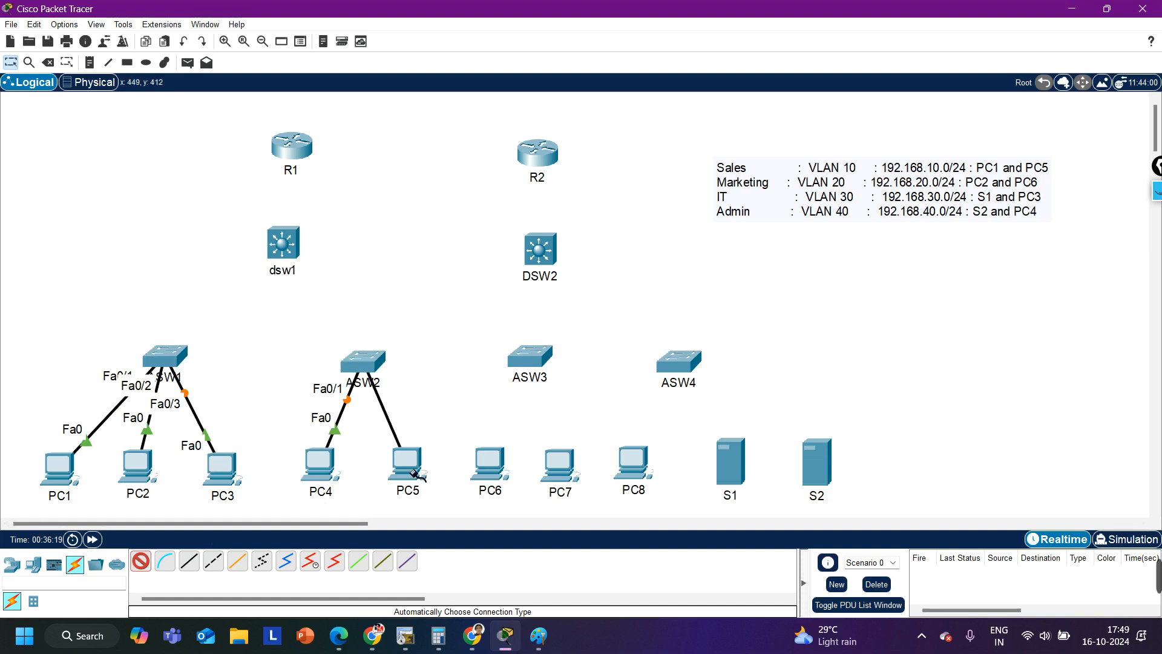
click(363, 363)
click(530, 358)
click(489, 463)
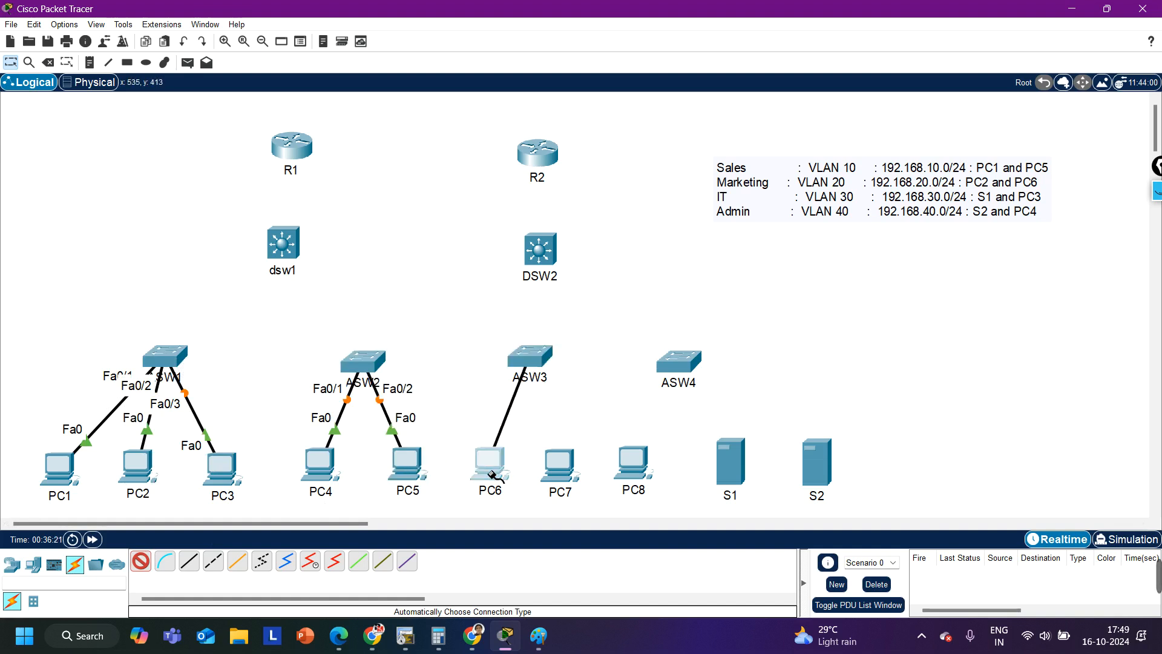
Step: Connect PC7 and PC8 to ASW3 with automatically chosen cables
click(531, 357)
click(563, 466)
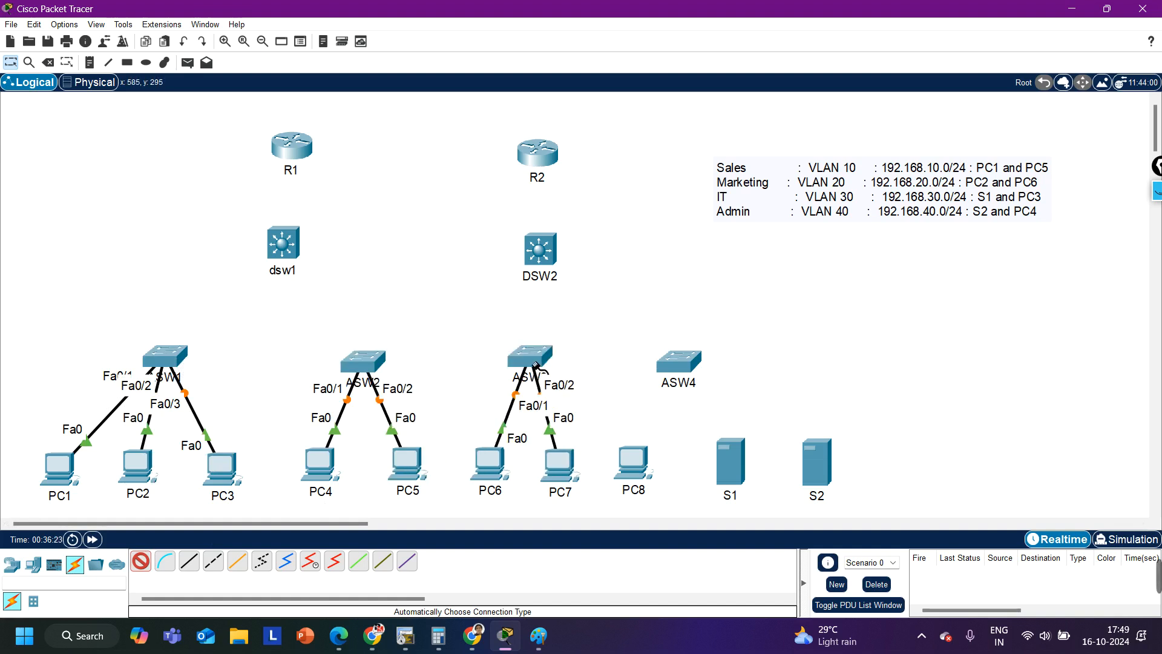
click(532, 357)
click(636, 463)
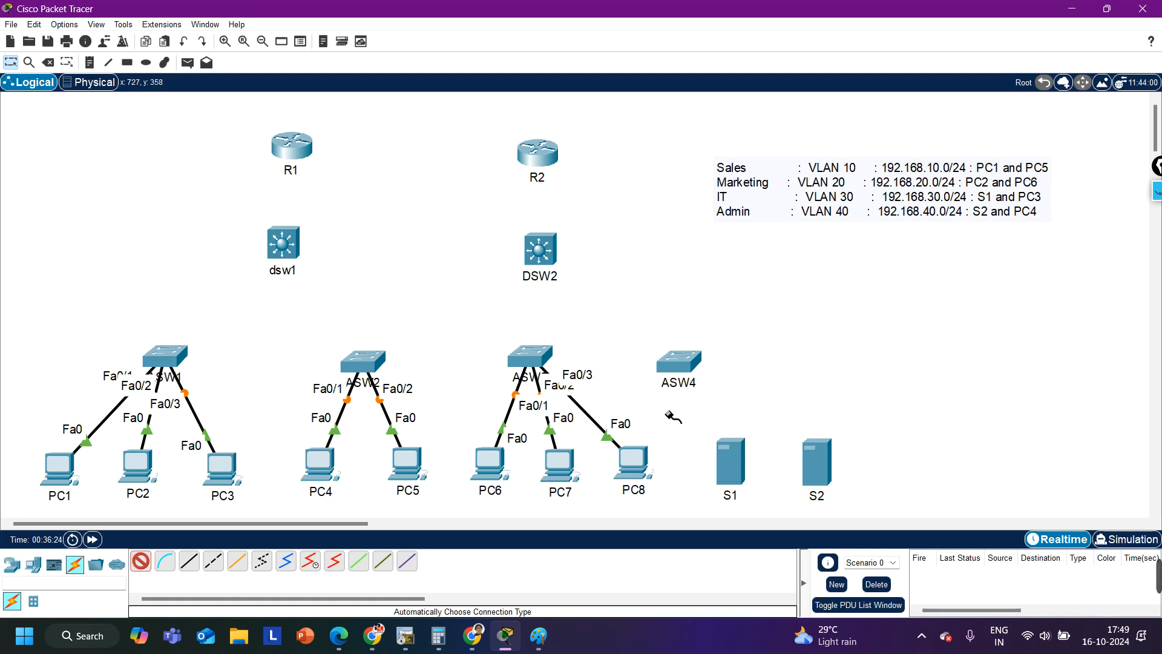
Step: Connect servers S1 and S2 to ASW4 with automatically chosen cables, and leave the cabling mode
click(679, 363)
click(735, 463)
click(679, 363)
click(818, 463)
click(141, 562)
Step: Move ASW4 to the right, centred above the two servers, and shift S1 slightly left
drag(661, 373, 737, 364)
drag(730, 464, 701, 466)
drag(684, 153, 790, 176)
click(640, 244)
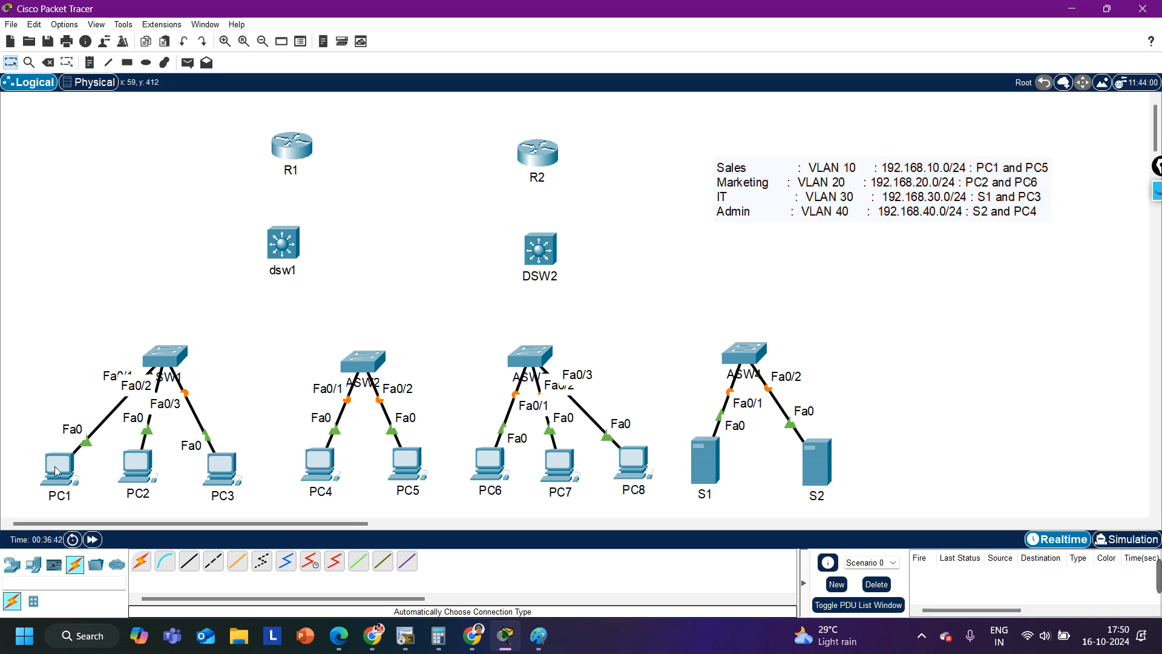
Step: Spread PC1 and PC3 outward beneath ASW1, and move PC4 and PC5 further apart beneath ASW2
drag(57, 470, 43, 448)
drag(138, 475, 138, 473)
mouse_move(228, 478)
mouse_down()
mouse_move(261, 461)
mouse_move(244, 467)
mouse_up()
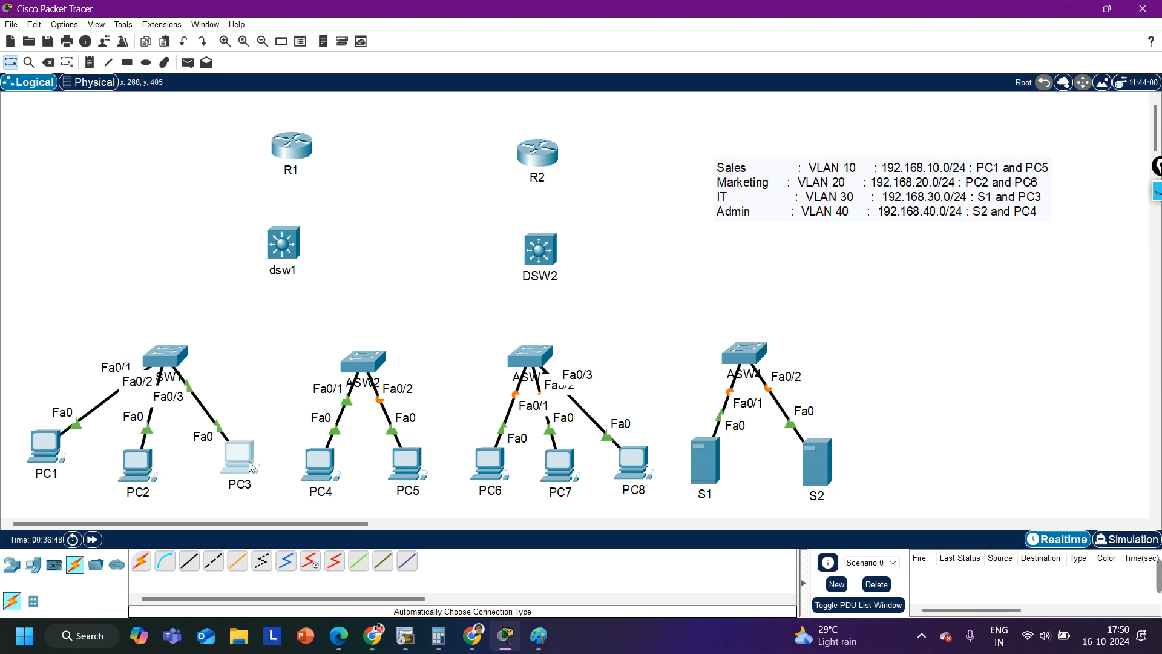
drag(323, 477, 306, 475)
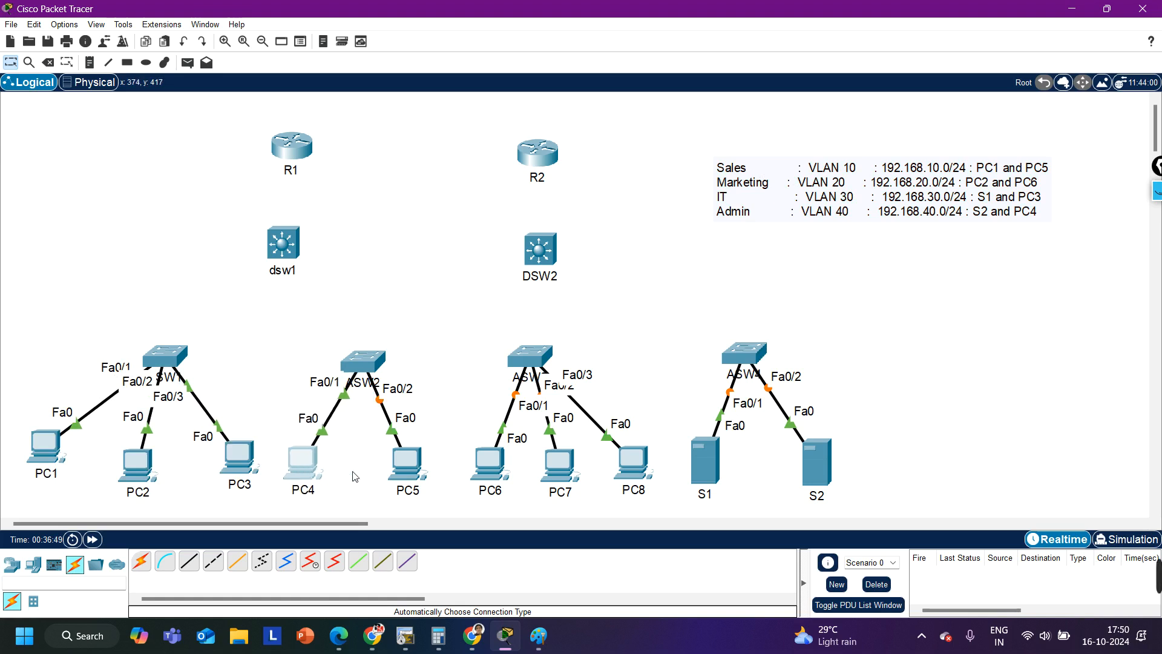
click(414, 470)
drag(414, 469, 468, 471)
Step: Space out PC6, PC7 and PC8 beneath ASW3, nudge S1 left, and move the VLAN plan note further right and down
drag(546, 472, 461, 450)
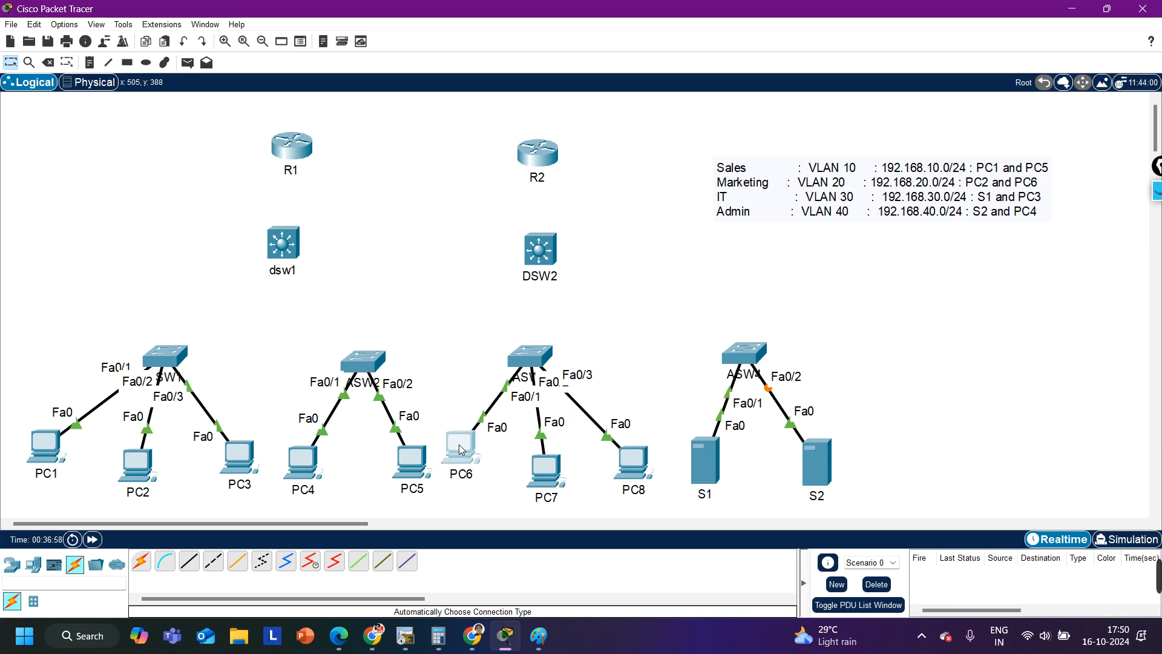
drag(633, 471, 635, 452)
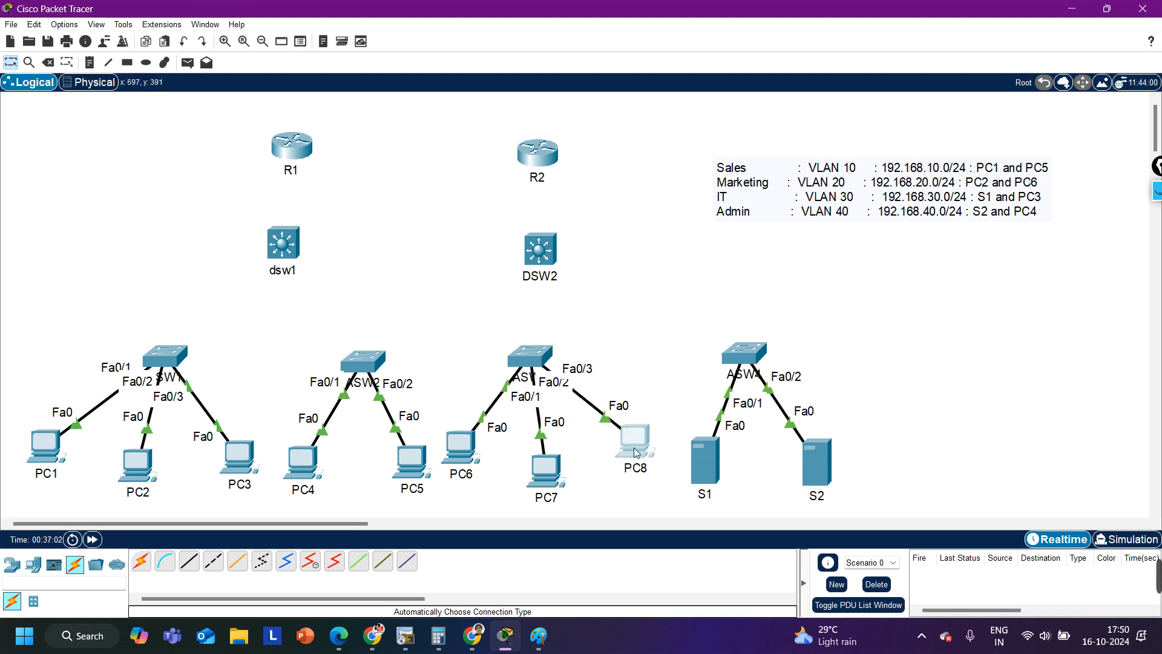
drag(708, 474, 700, 471)
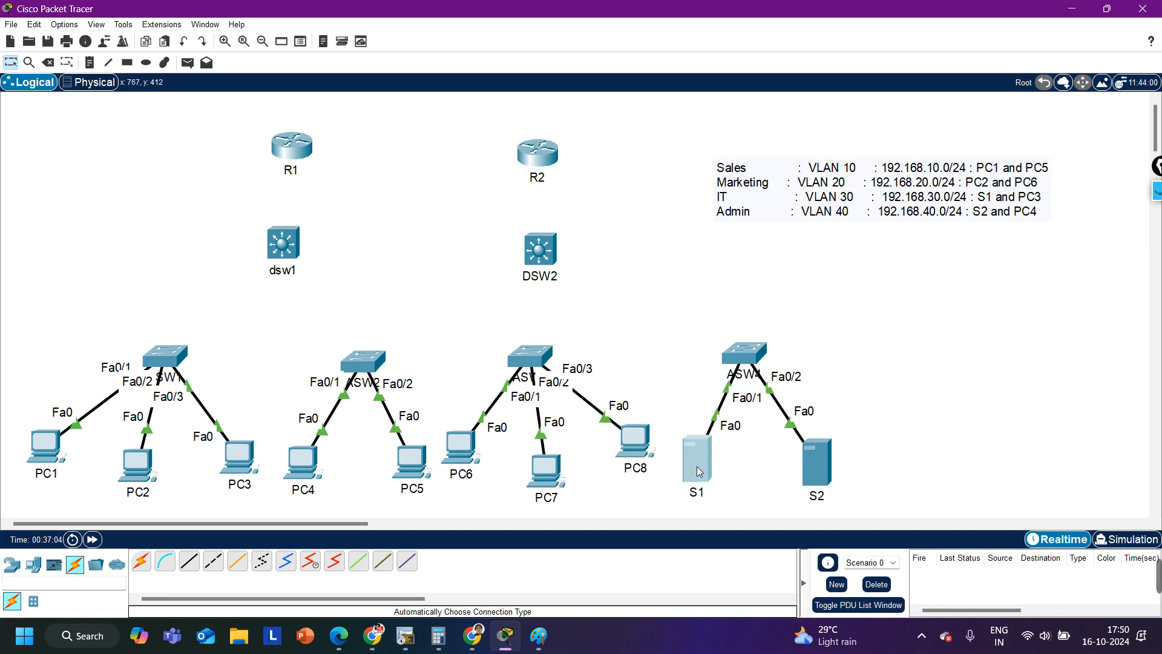
click(864, 382)
drag(855, 179, 944, 230)
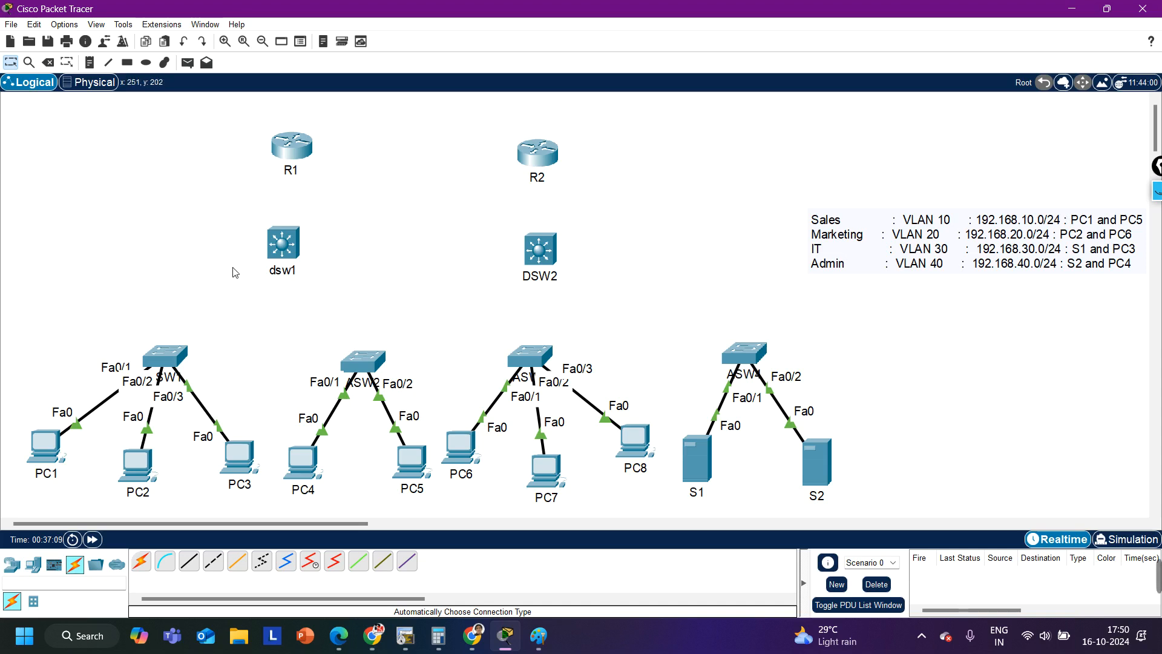
Step: Examine the topology tier by tier: the end devices, access switches, multilayer switches and routers
drag(9, 417, 904, 479)
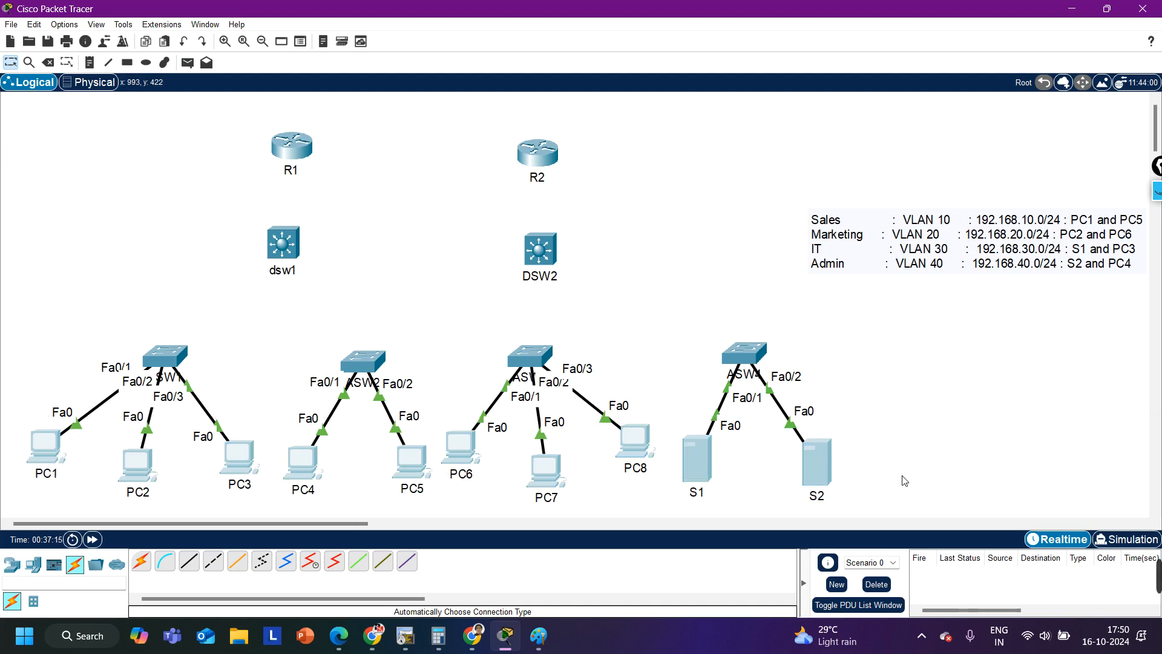
click(232, 311)
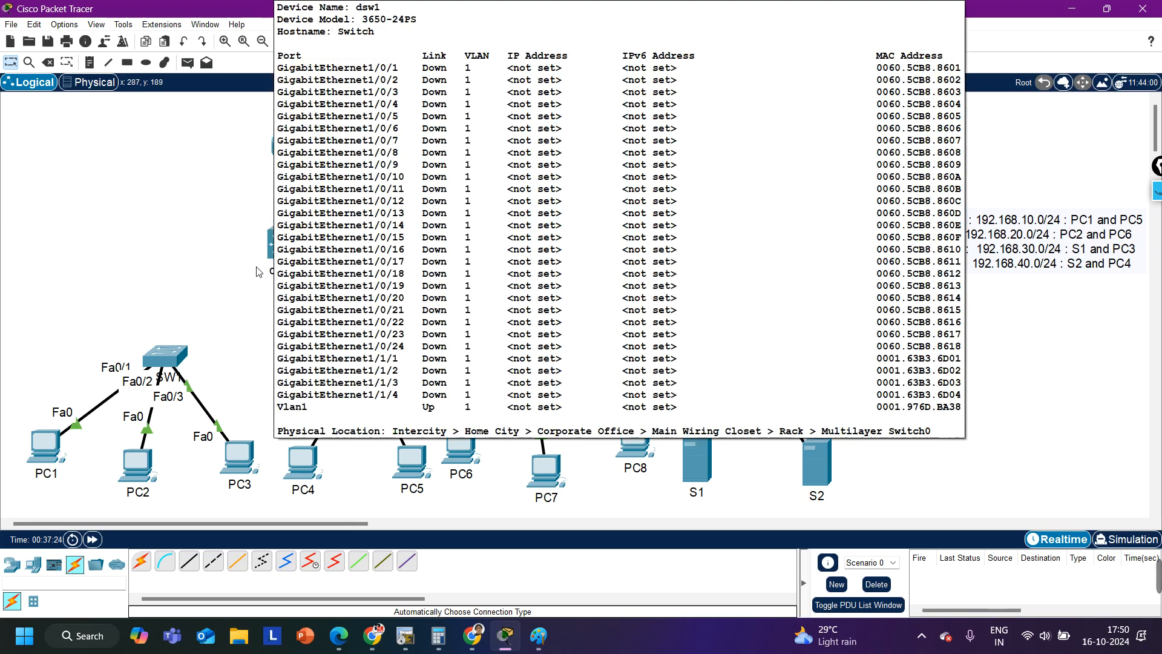
drag(21, 329, 848, 393)
drag(889, 487, 65, 414)
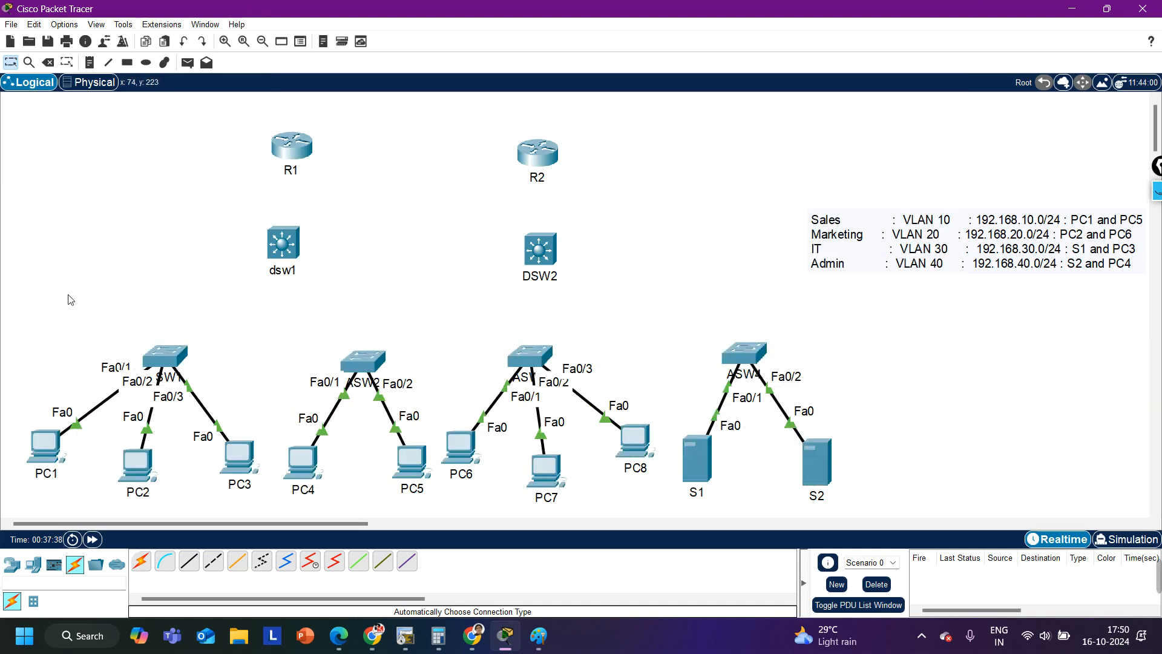
drag(83, 307, 790, 409)
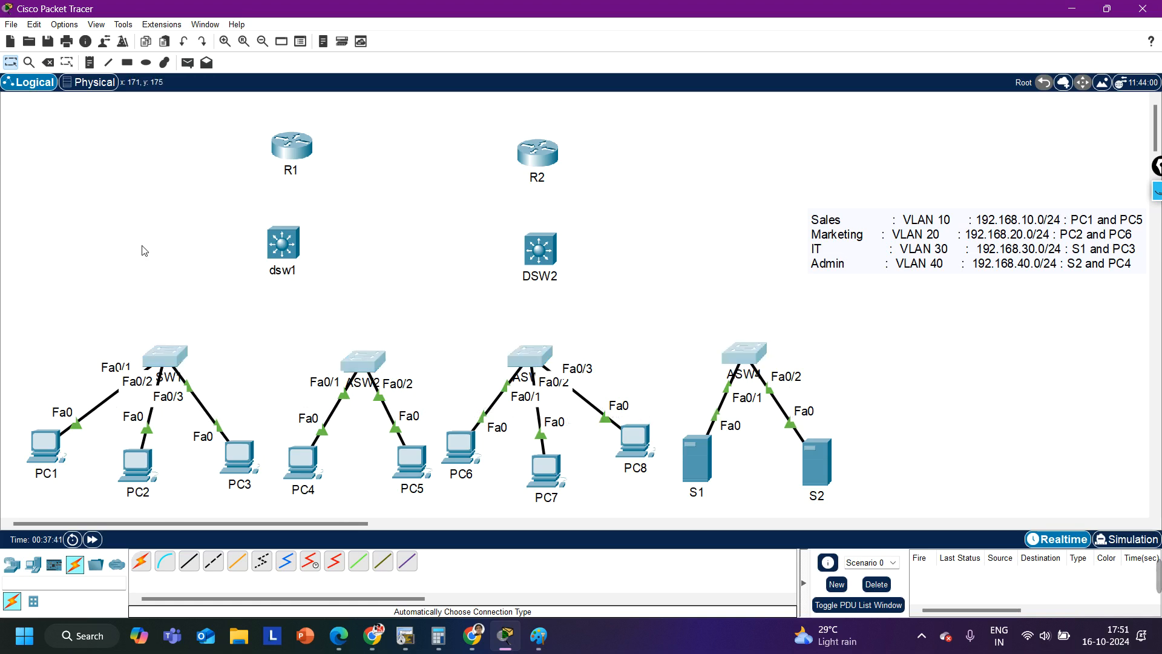
drag(141, 220, 626, 290)
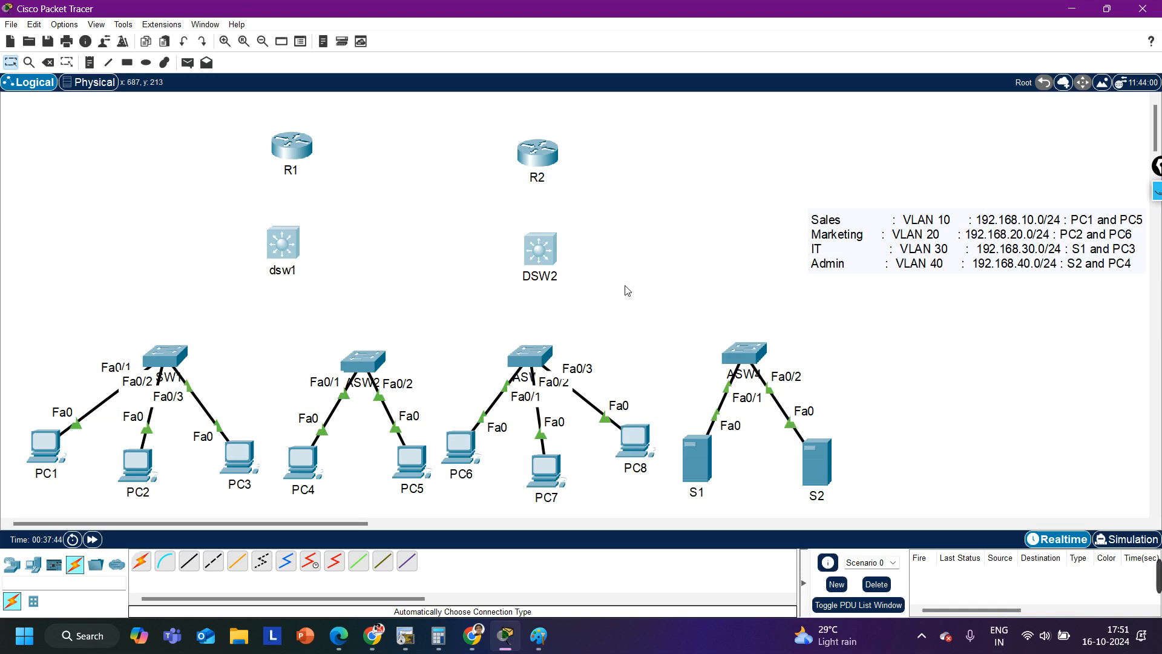
drag(227, 130, 711, 194)
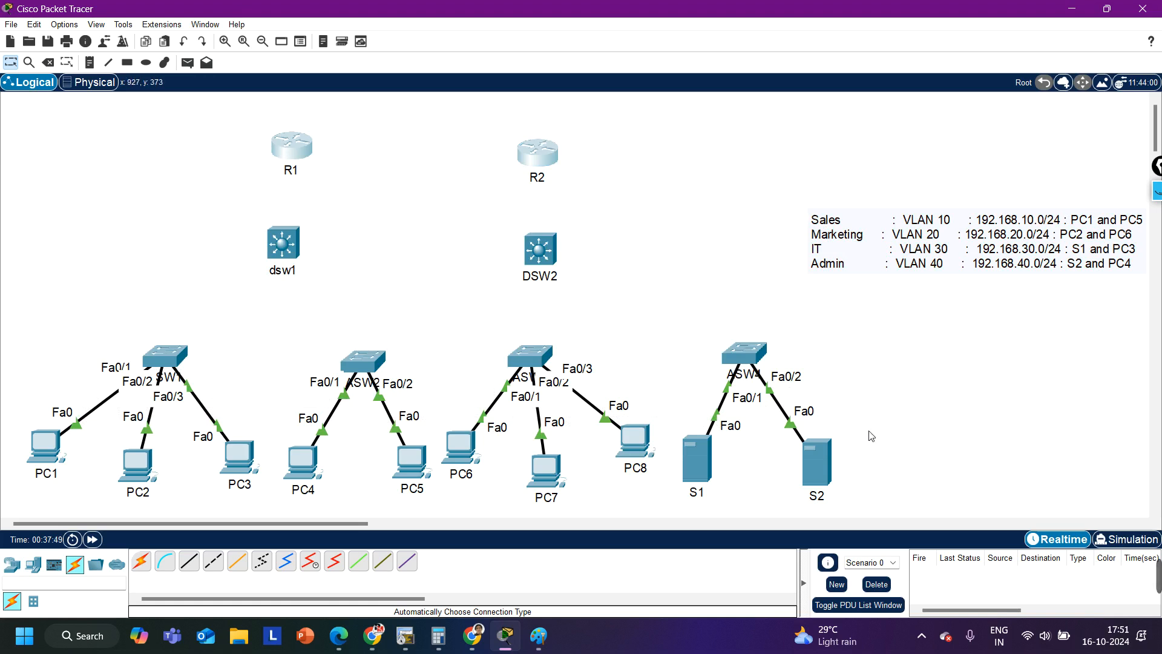
drag(869, 424, 767, 521)
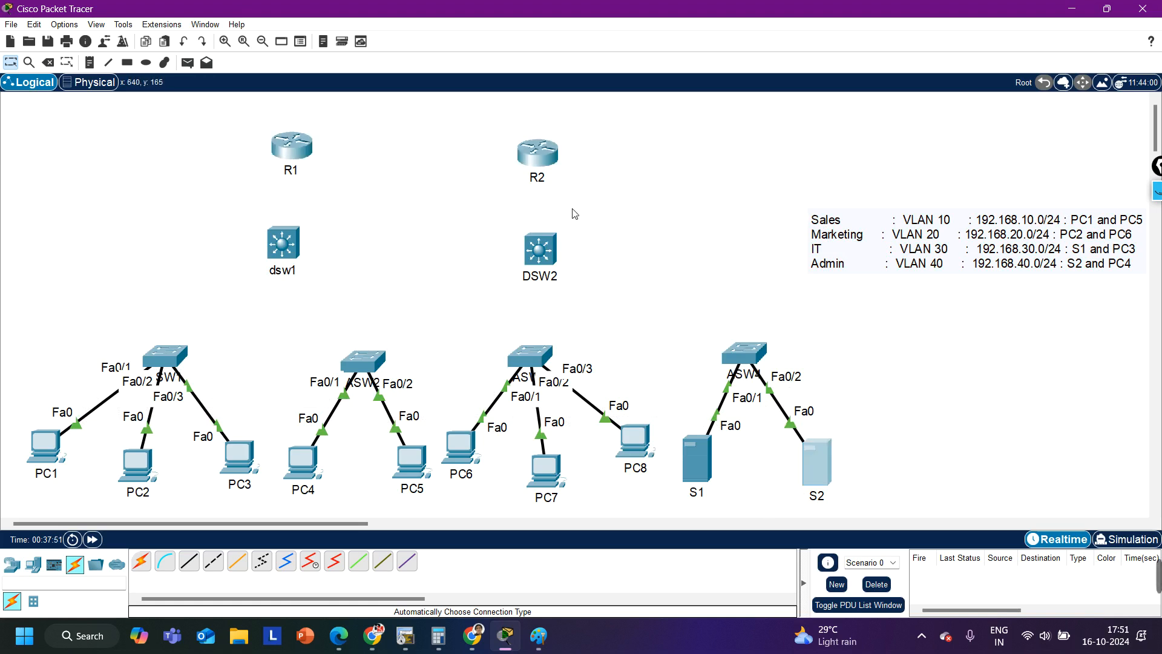
drag(664, 128, 245, 176)
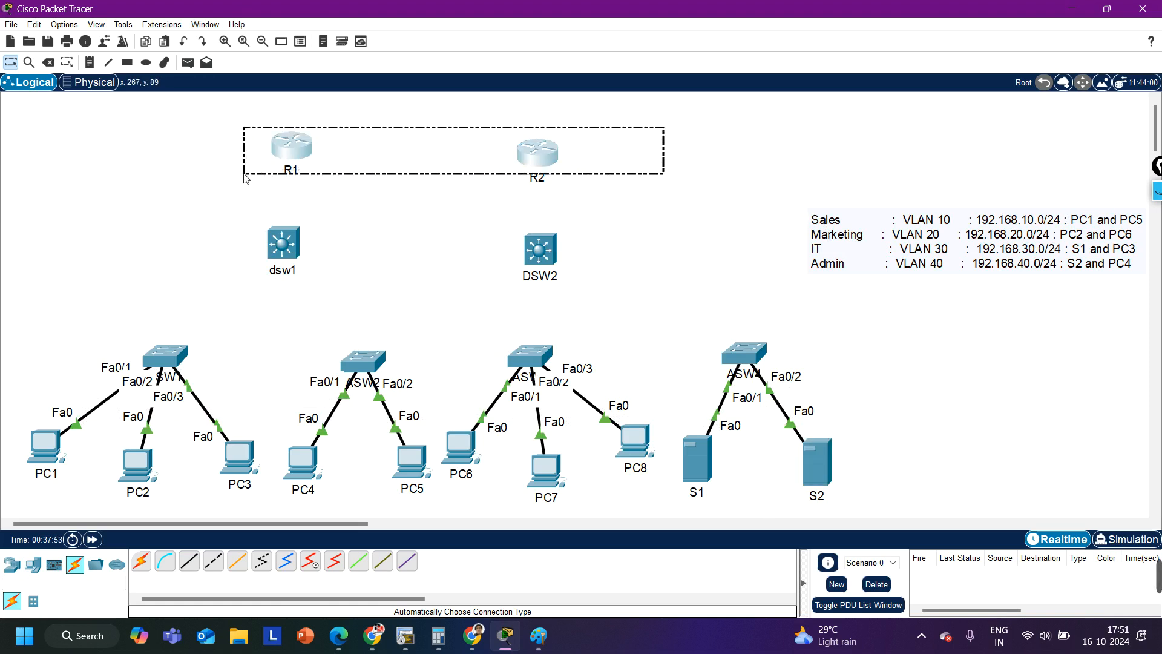
drag(623, 242, 283, 246)
click(643, 278)
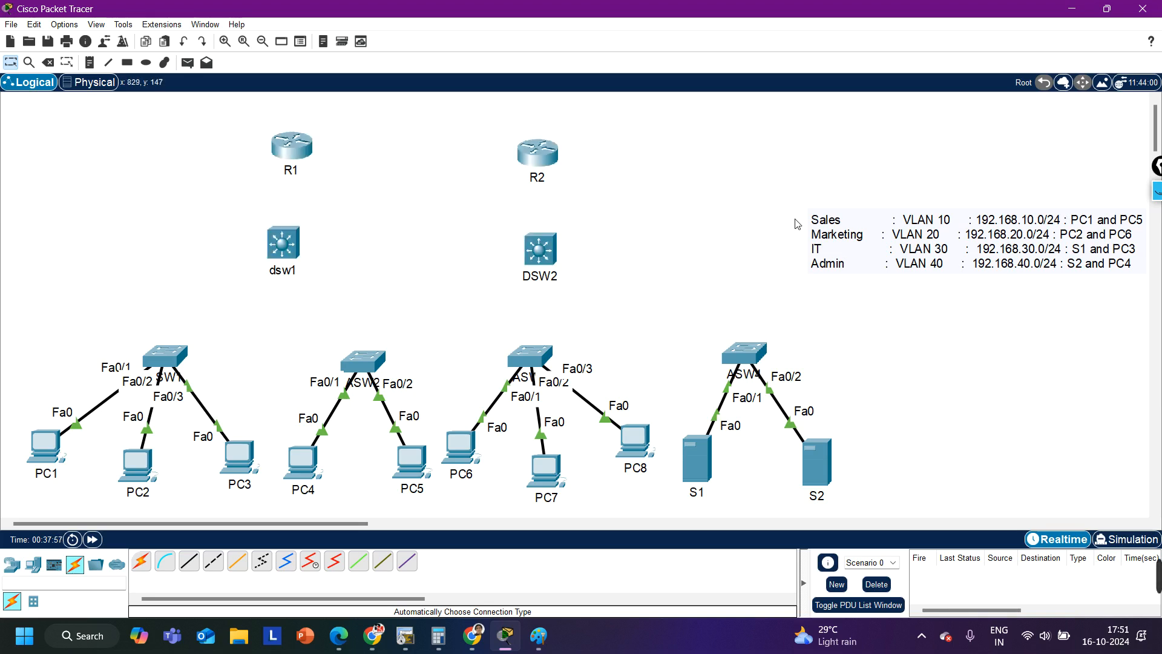
drag(603, 251, 83, 254)
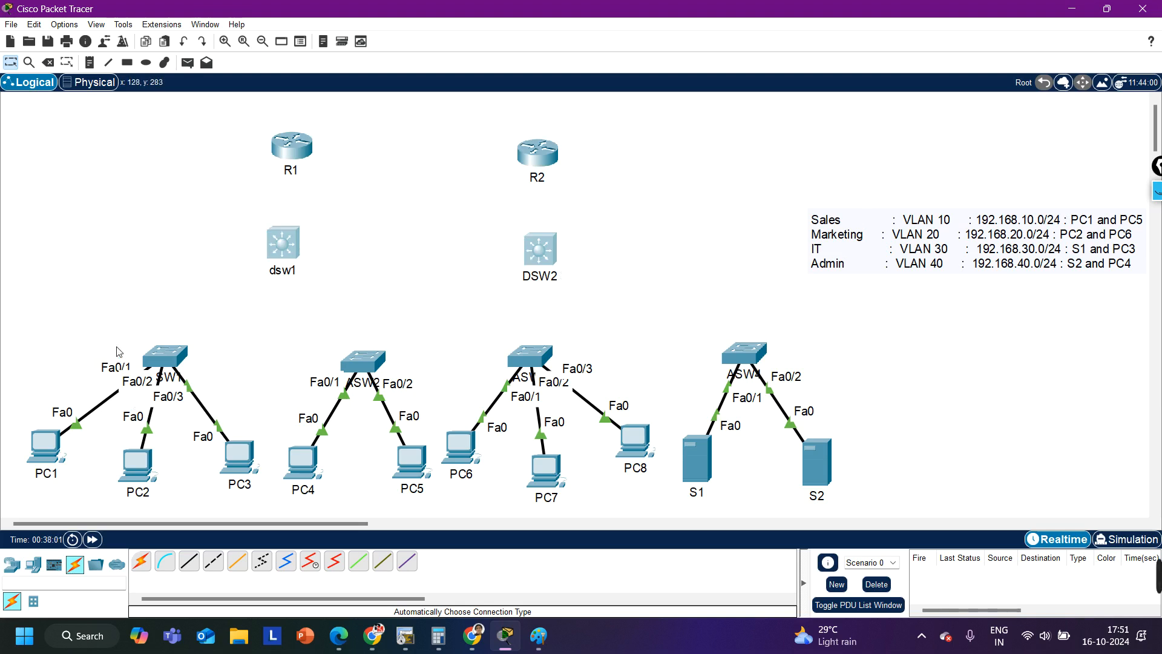
click(151, 299)
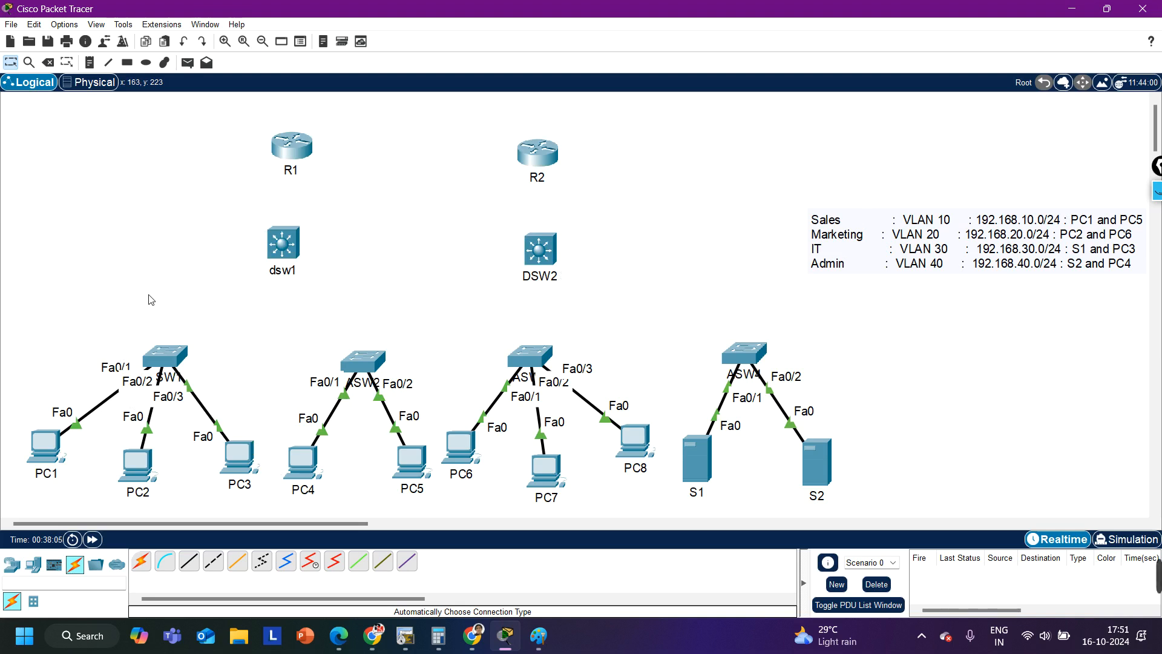
Step: Using the green screen annotation pen, circle PC1 and draw arrows through ASW1, dsw1 and R1 to an outside cloud
click(1157, 192)
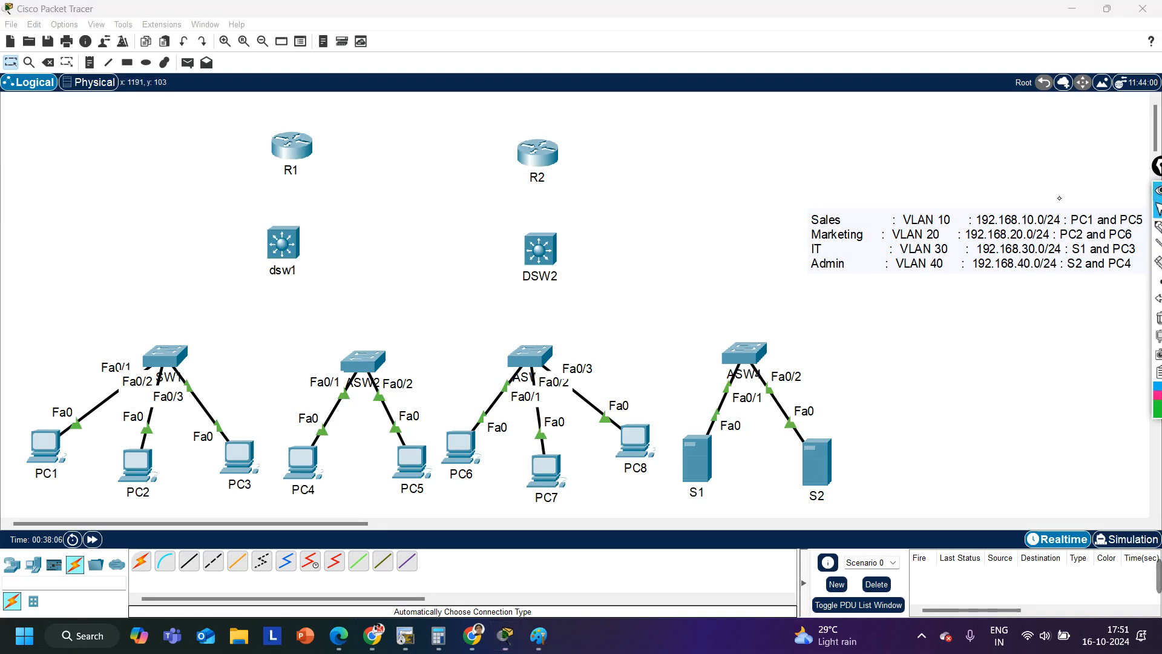
click(1156, 227)
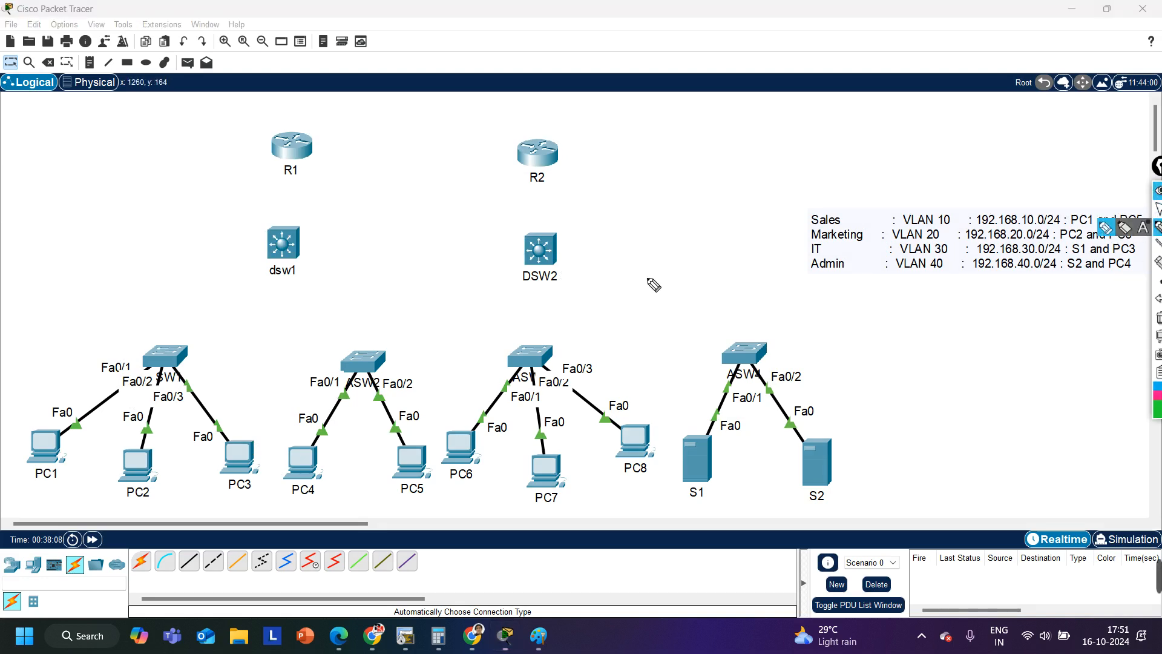
mouse_move(90, 423)
mouse_down()
mouse_move(78, 470)
mouse_move(154, 357)
mouse_move(146, 364)
mouse_move(264, 256)
mouse_move(269, 277)
mouse_up()
mouse_move(279, 235)
mouse_down()
mouse_move(260, 192)
mouse_move(296, 175)
mouse_move(332, 60)
mouse_move(346, 81)
mouse_move(463, 58)
mouse_move(363, 62)
mouse_up()
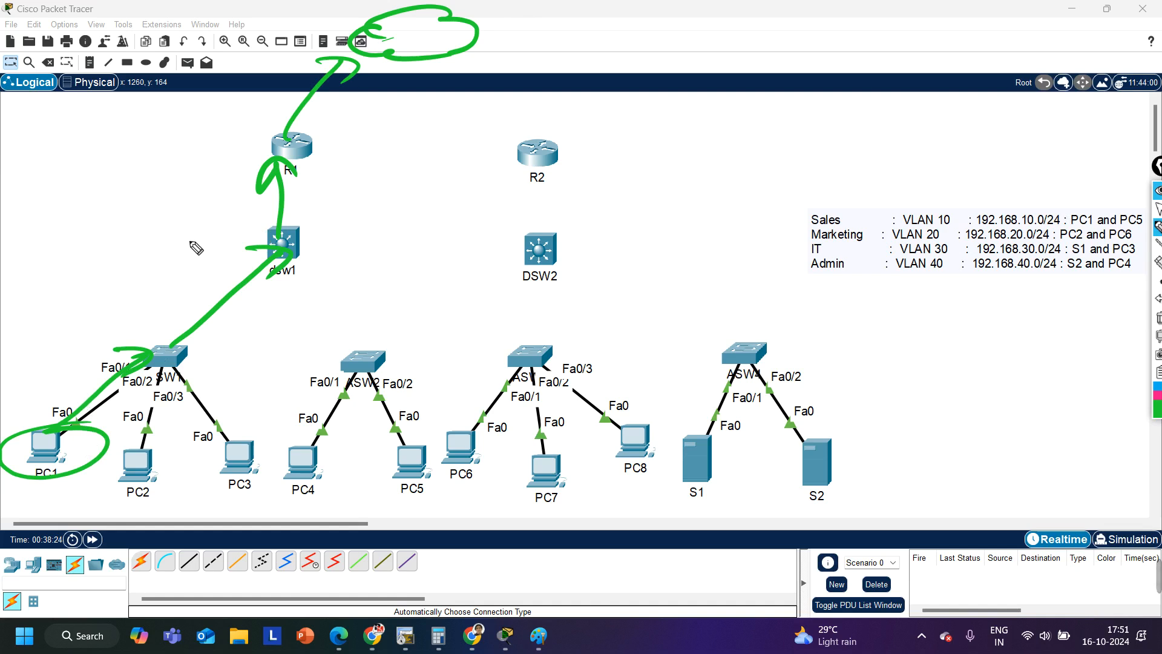
Step: Draw return arrows from the cloud through R1 and dsw1 towards ASW1, and clear all annotations
mouse_move(385, 67)
mouse_down()
mouse_move(339, 120)
mouse_move(366, 118)
mouse_up()
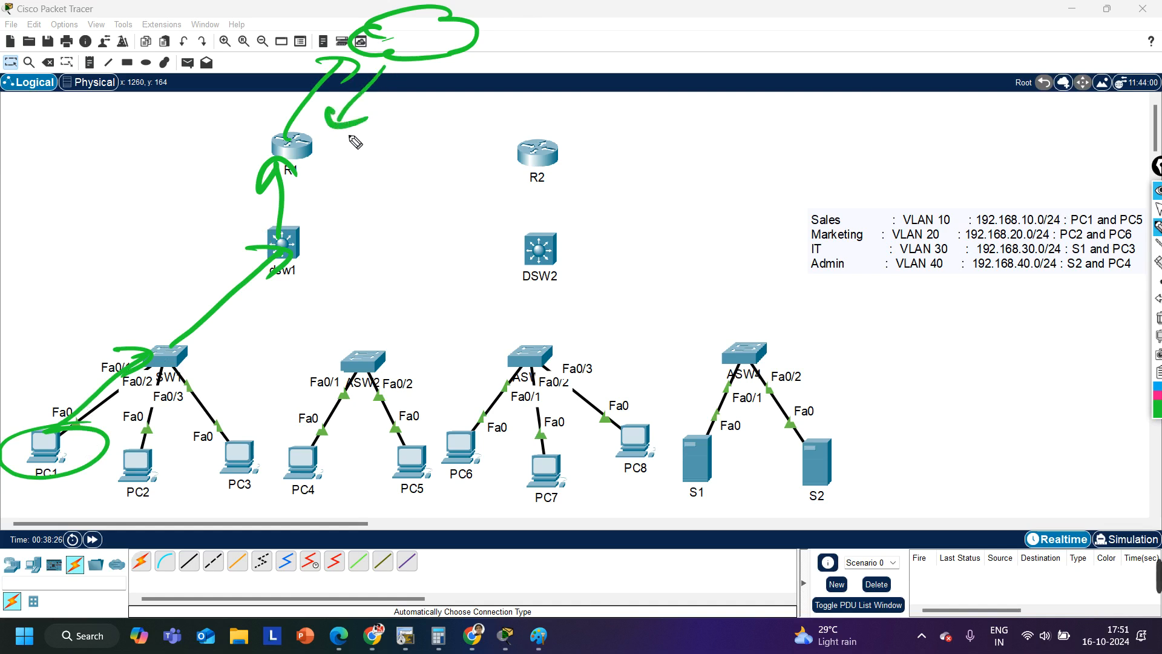
click(315, 159)
drag(314, 160, 330, 203)
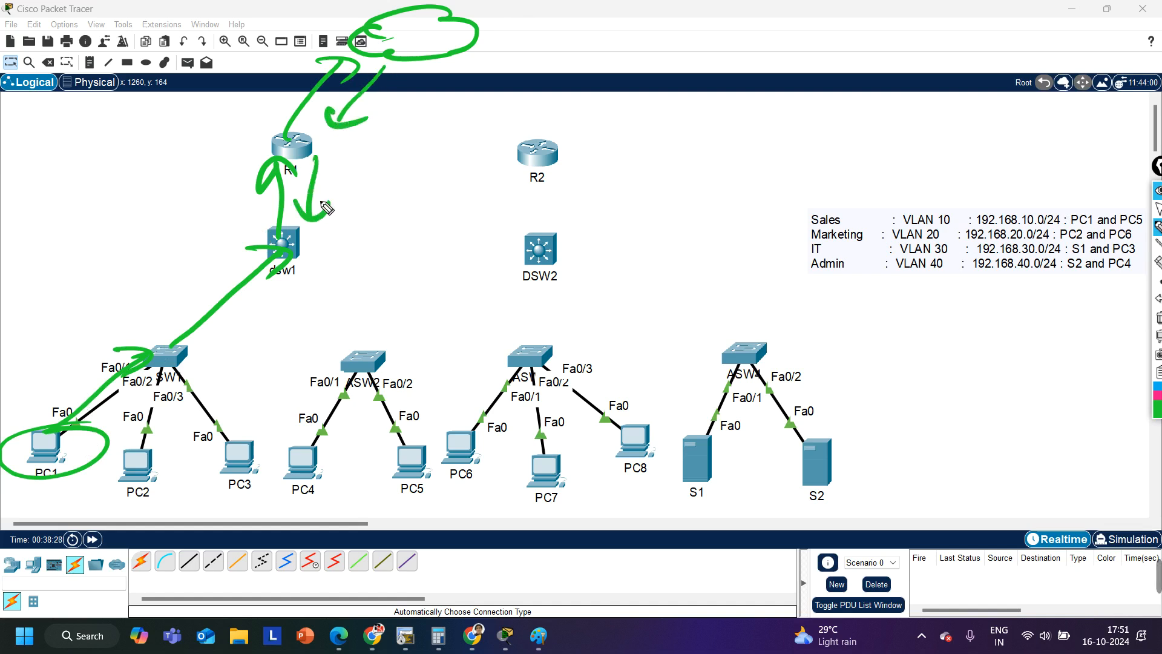
mouse_move(289, 277)
mouse_down()
mouse_move(222, 344)
mouse_move(255, 347)
mouse_up()
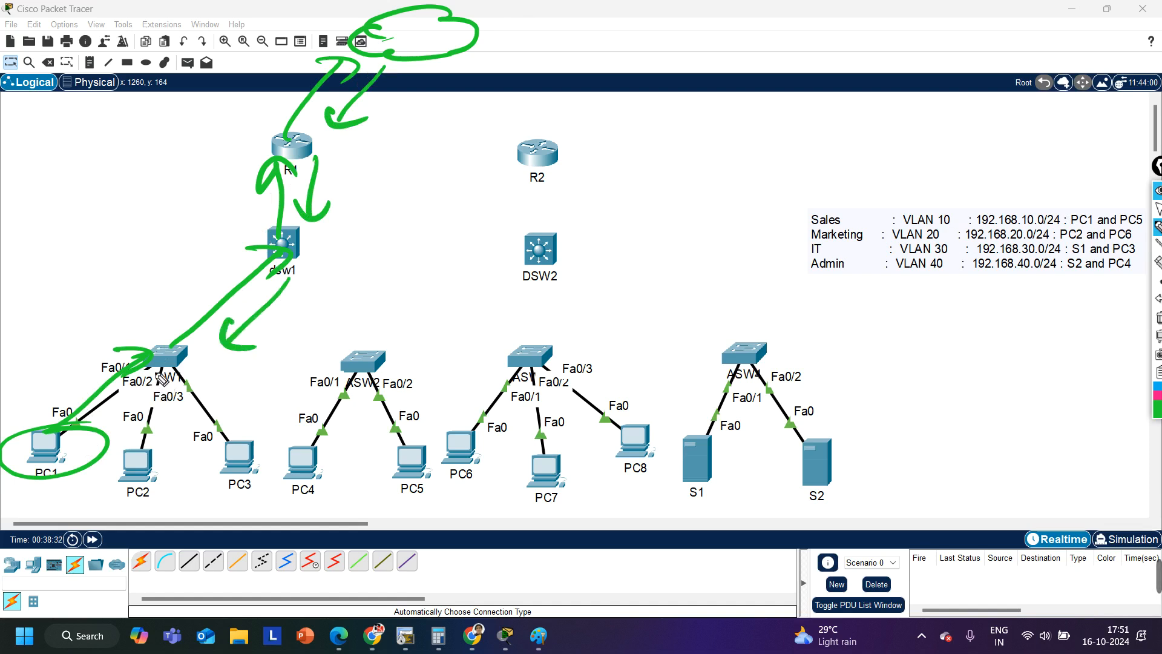
click(1158, 317)
Step: Handwrite "Access layer" beside ASW4, "Dist layer" beside DSW2 and "Core layer" beside R2, underlining the core label
mouse_move(793, 371)
mouse_down()
mouse_move(875, 357)
mouse_move(923, 363)
mouse_move(913, 377)
mouse_up()
mouse_move(960, 327)
mouse_down()
mouse_move(986, 366)
mouse_move(1043, 357)
mouse_up()
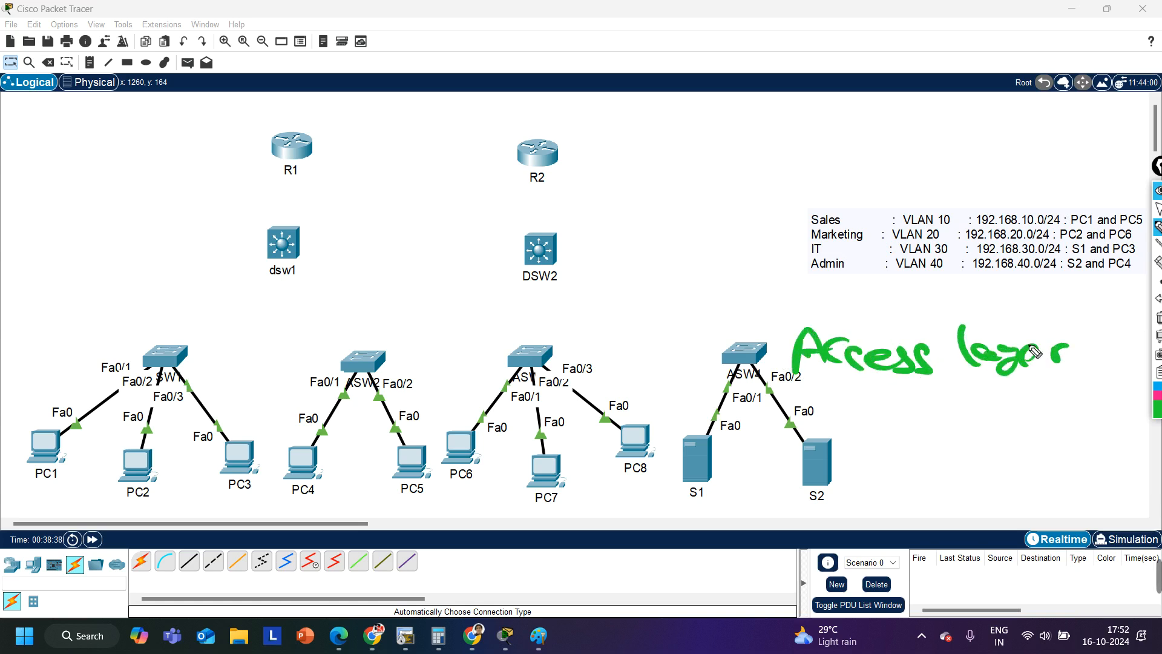
mouse_move(572, 230)
mouse_down()
mouse_move(580, 263)
mouse_move(627, 242)
mouse_move(750, 266)
mouse_move(811, 252)
mouse_up()
mouse_move(608, 128)
mouse_down()
mouse_move(635, 151)
mouse_move(701, 151)
mouse_up()
mouse_move(743, 116)
mouse_down()
mouse_move(739, 146)
mouse_move(838, 148)
mouse_up()
click(863, 139)
drag(714, 175, 799, 163)
drag(735, 180, 788, 170)
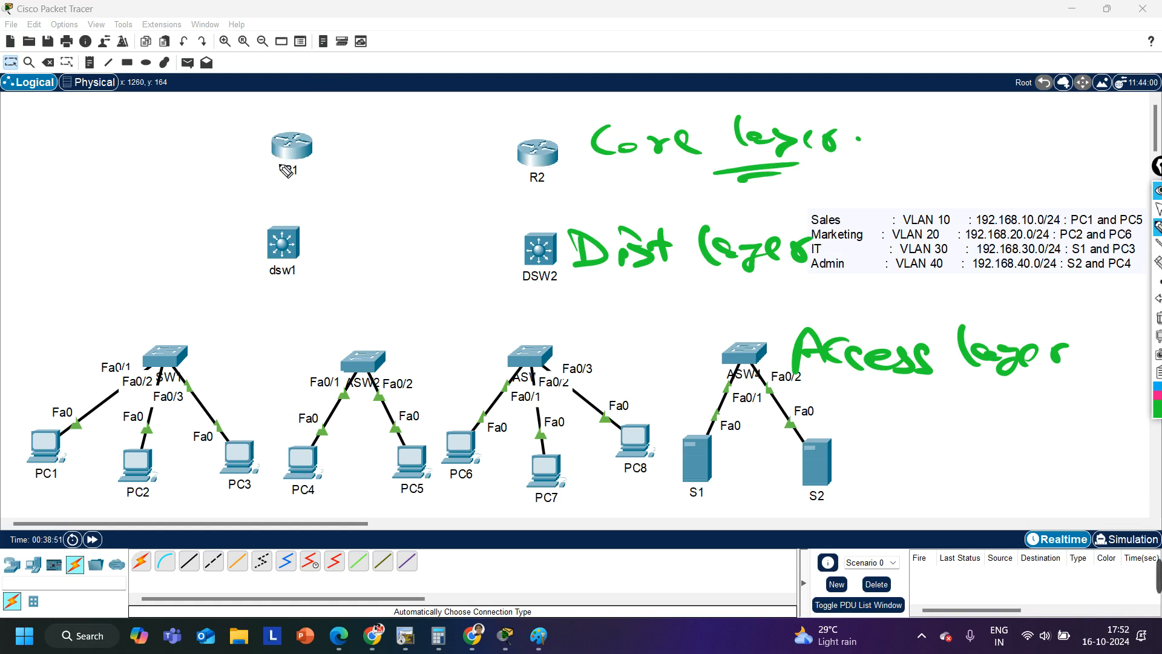
drag(249, 155, 486, 416)
drag(216, 77, 563, 55)
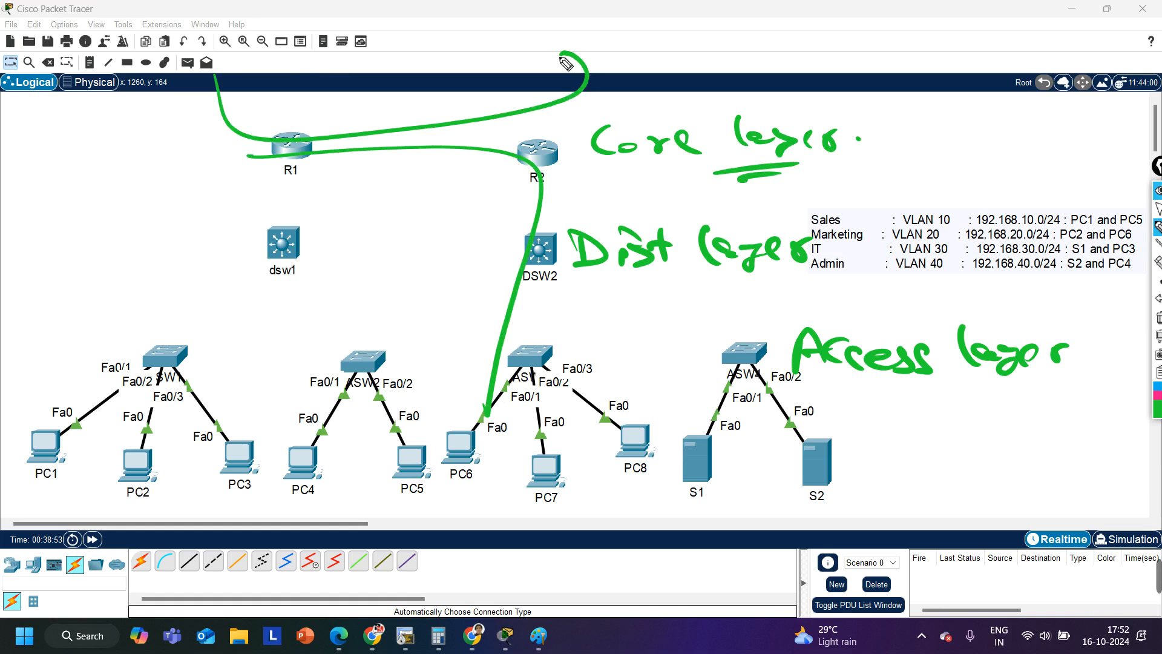
key(ctrl+z)
key(ctrl+z)
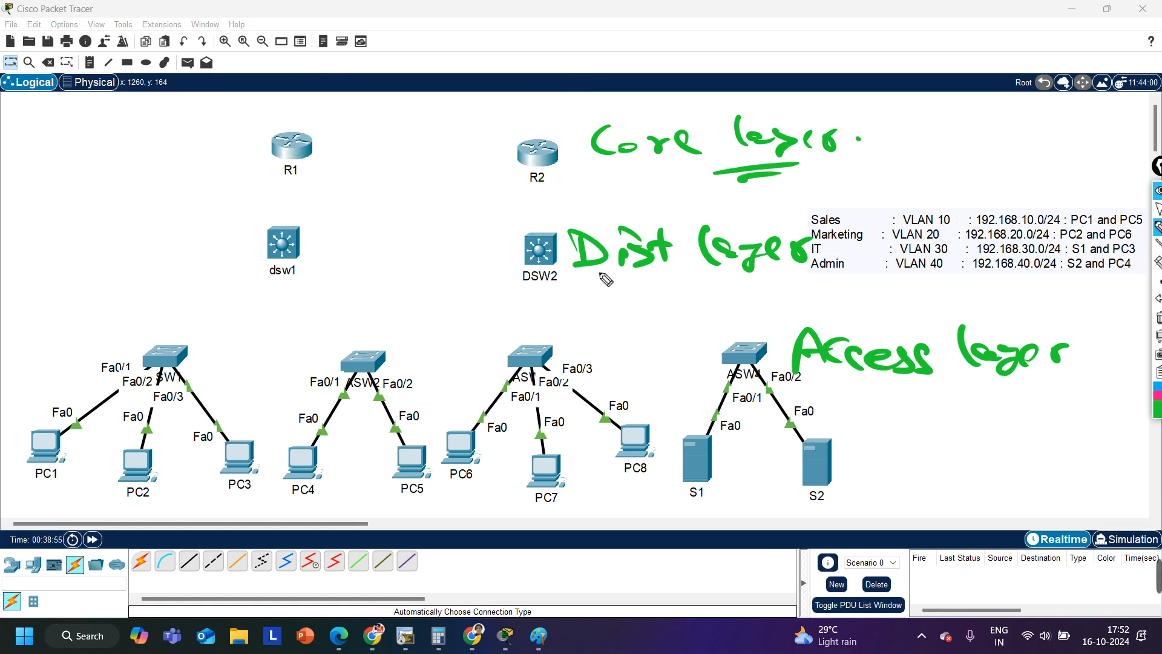
Step: Underline dsw1 and the access layer label, clear all annotations, and return to the normal pointer
drag(253, 286, 297, 290)
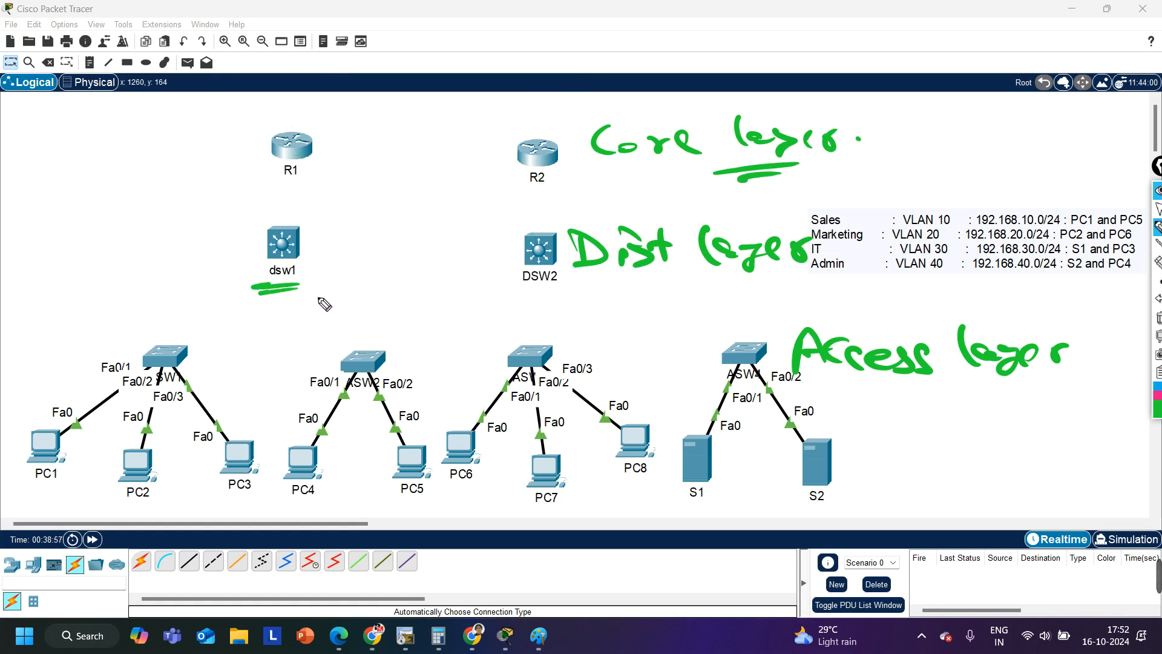
drag(847, 380, 819, 390)
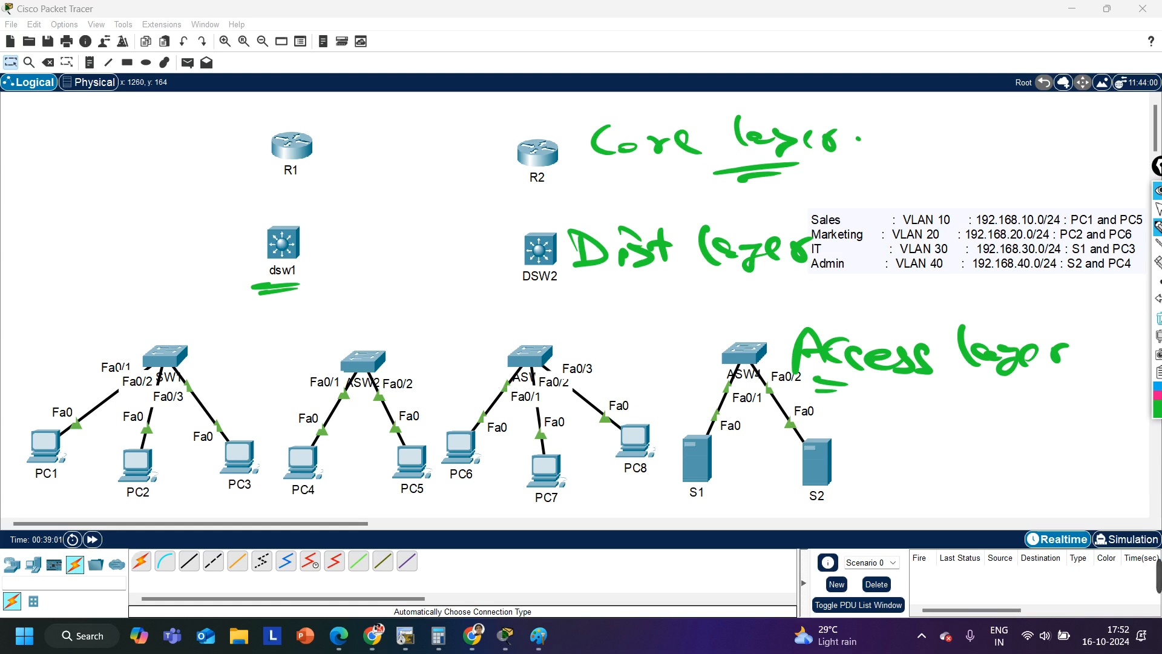
click(1159, 318)
click(1158, 209)
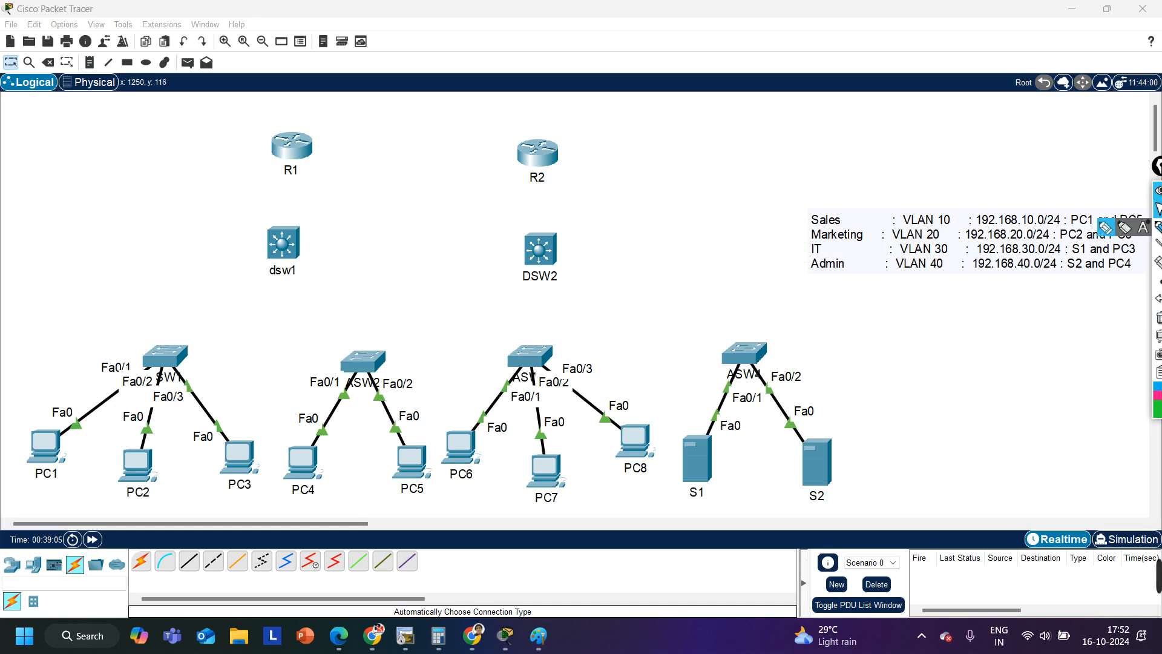
Step: Connect ASW1 to dsw1 using the automatically chosen connection type
click(143, 573)
click(142, 564)
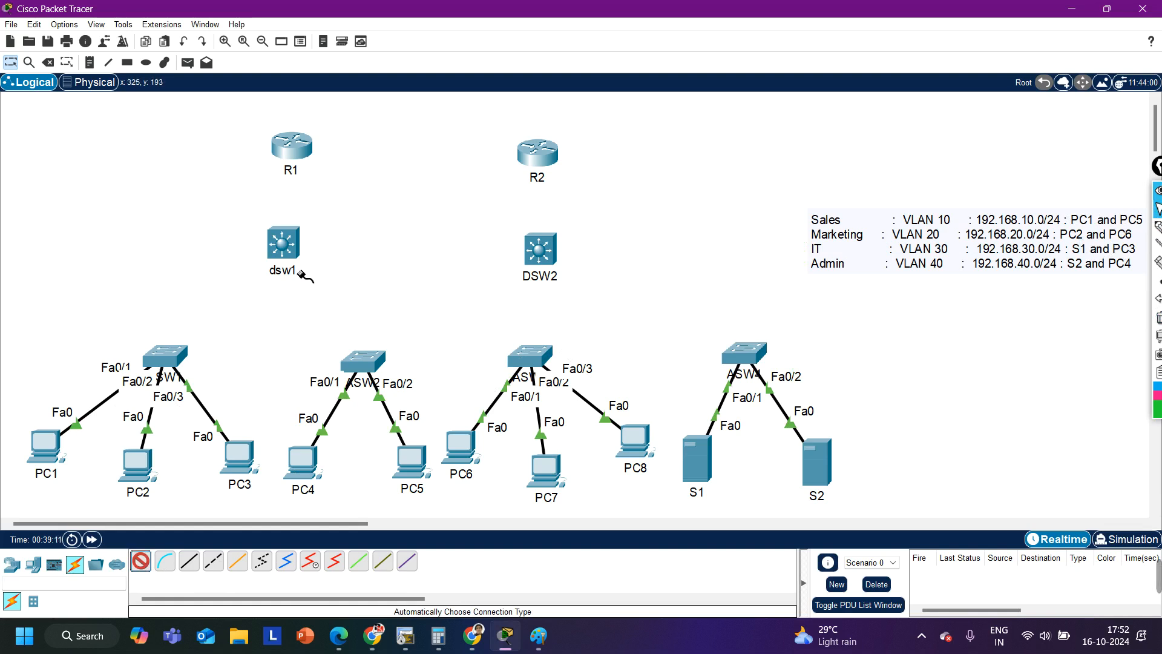
mouse_move(299, 252)
click(175, 360)
click(286, 257)
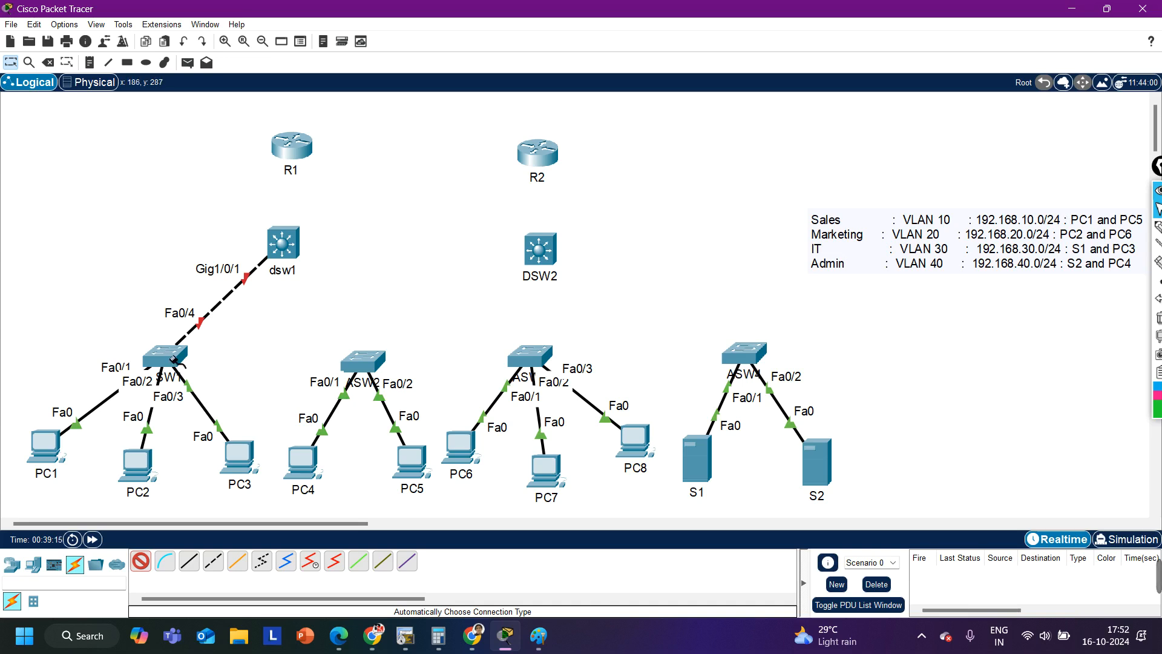
Step: Connect ASW1 to DSW2 with the automatically chosen connection type
click(170, 363)
click(546, 265)
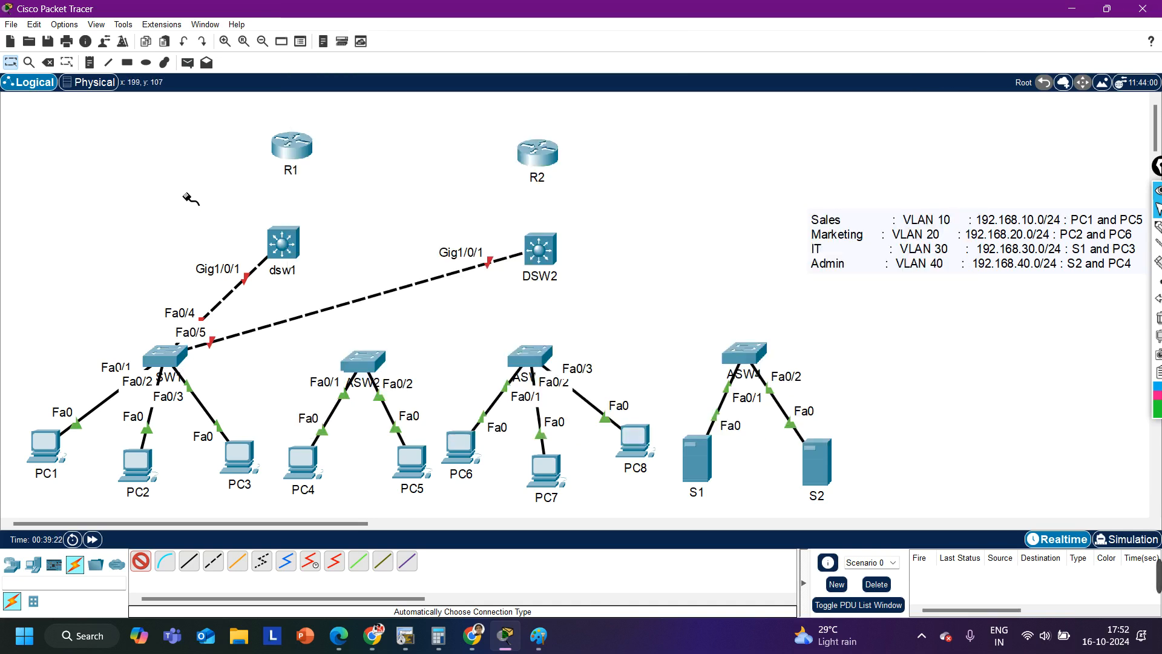
click(152, 568)
Step: Rename the multilayer switch dsw1 as DSW1
click(283, 273)
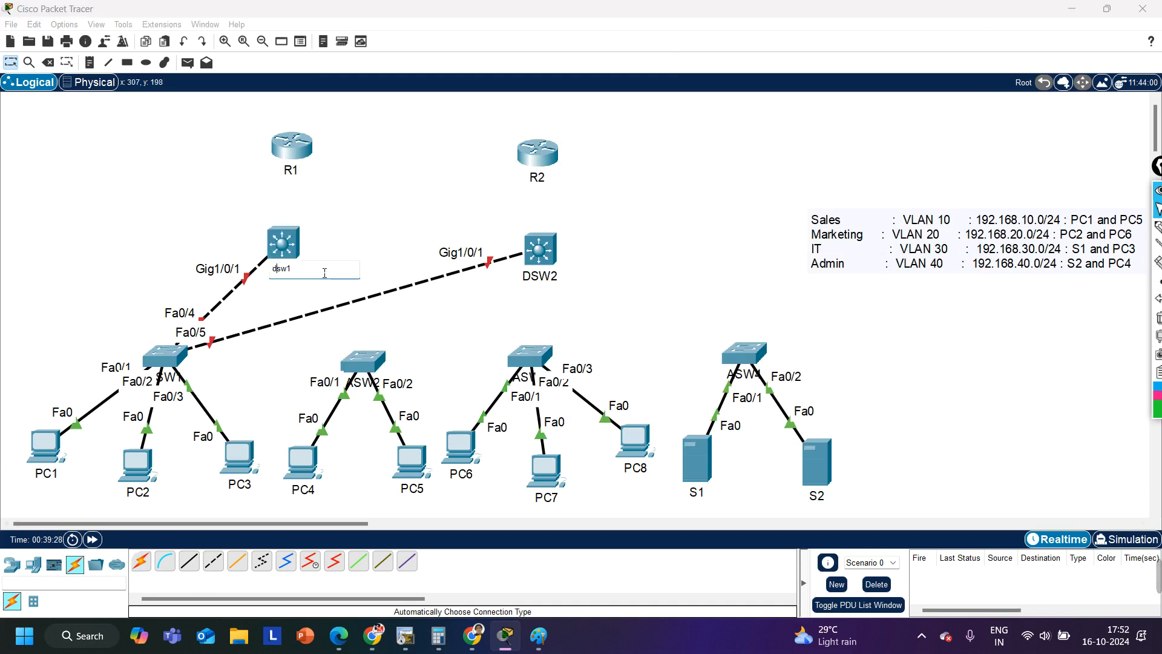
key(BackSpace)
text(DSW1)
click(460, 202)
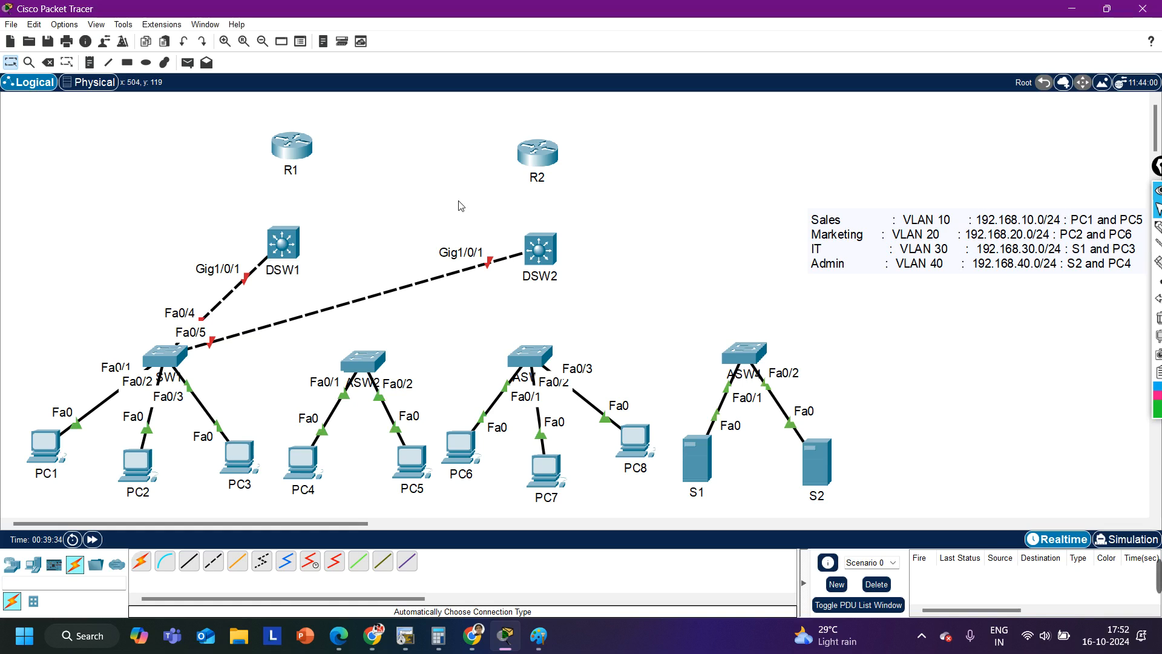
Step: Connect ASW2 to both DSW1 and DSW2 using automatically chosen connections
click(144, 568)
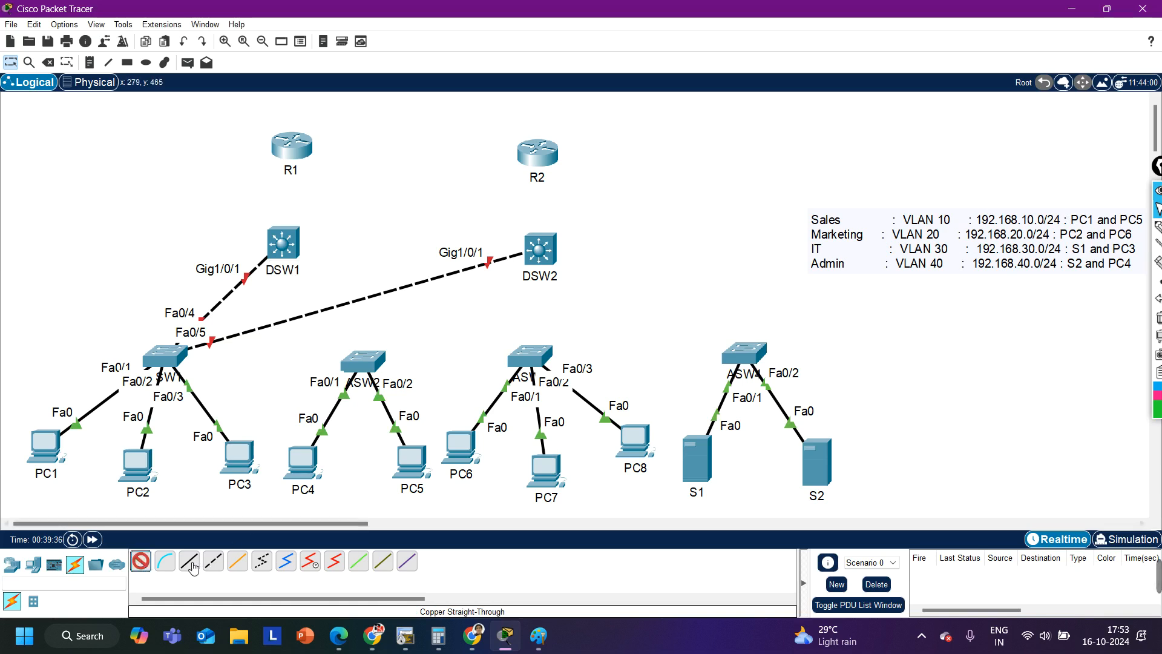
click(141, 563)
click(141, 563)
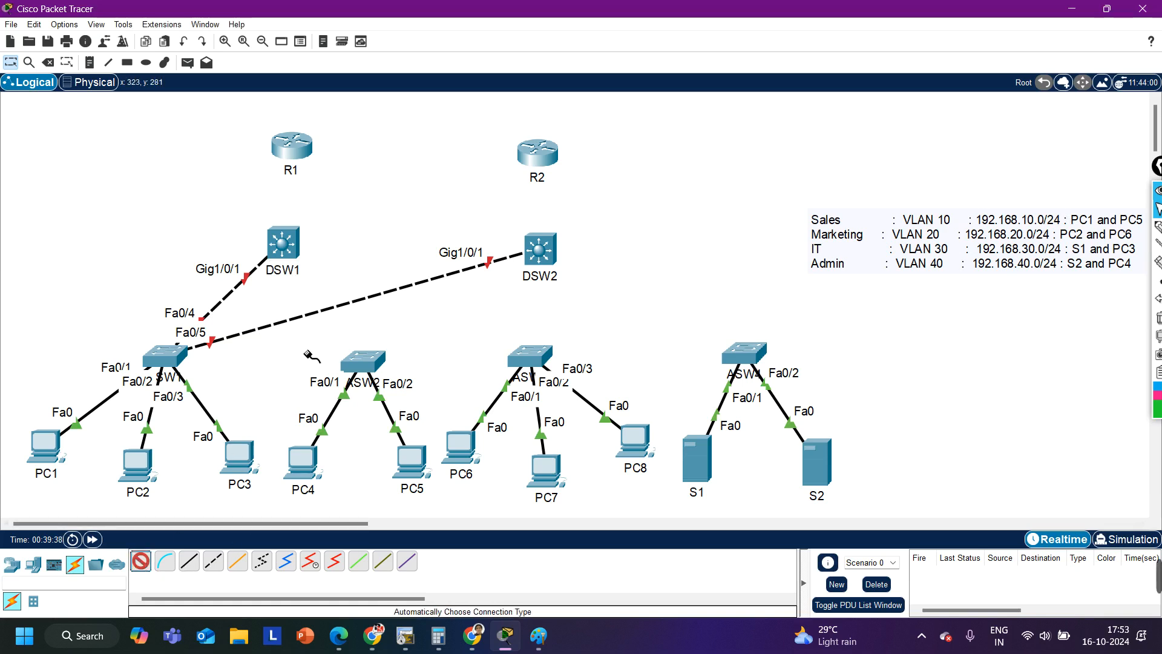
click(362, 361)
click(289, 253)
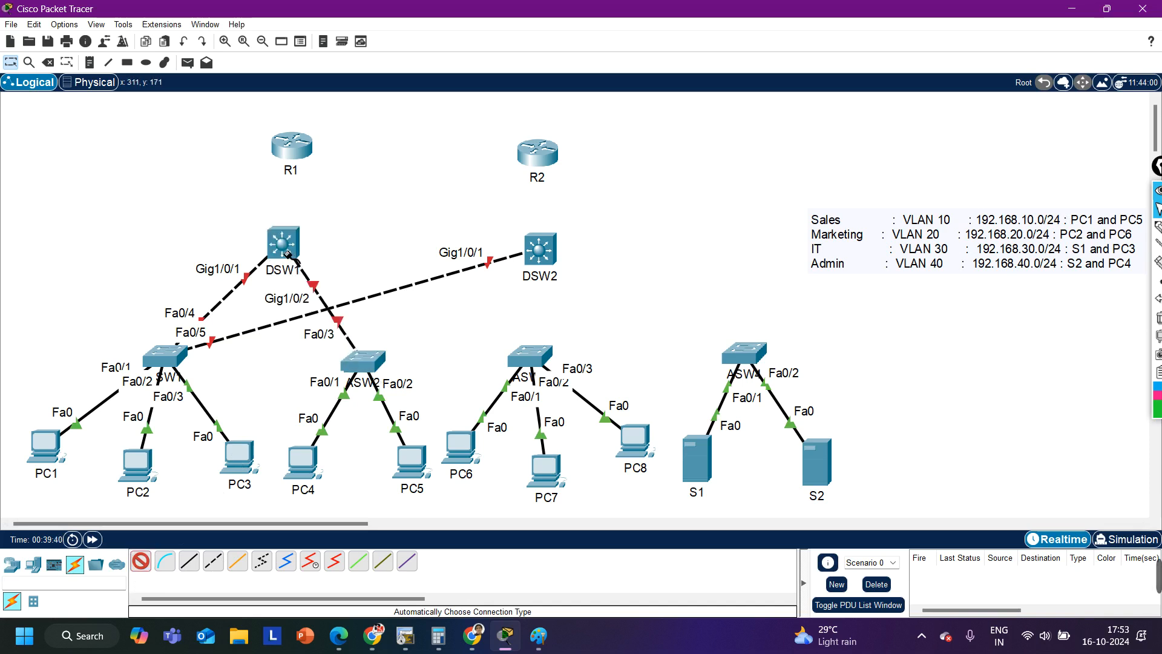
click(363, 362)
click(545, 259)
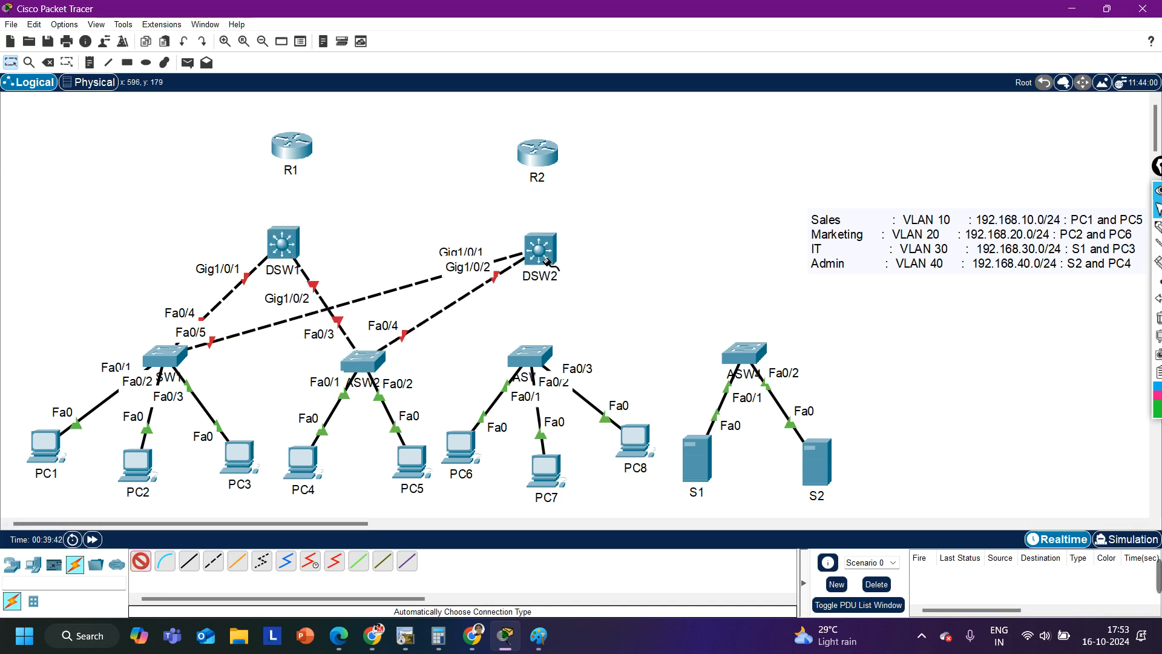
Step: Connect ASW3 and ASW4 each to both DSW1 and DSW2 using automatically chosen connections
click(530, 359)
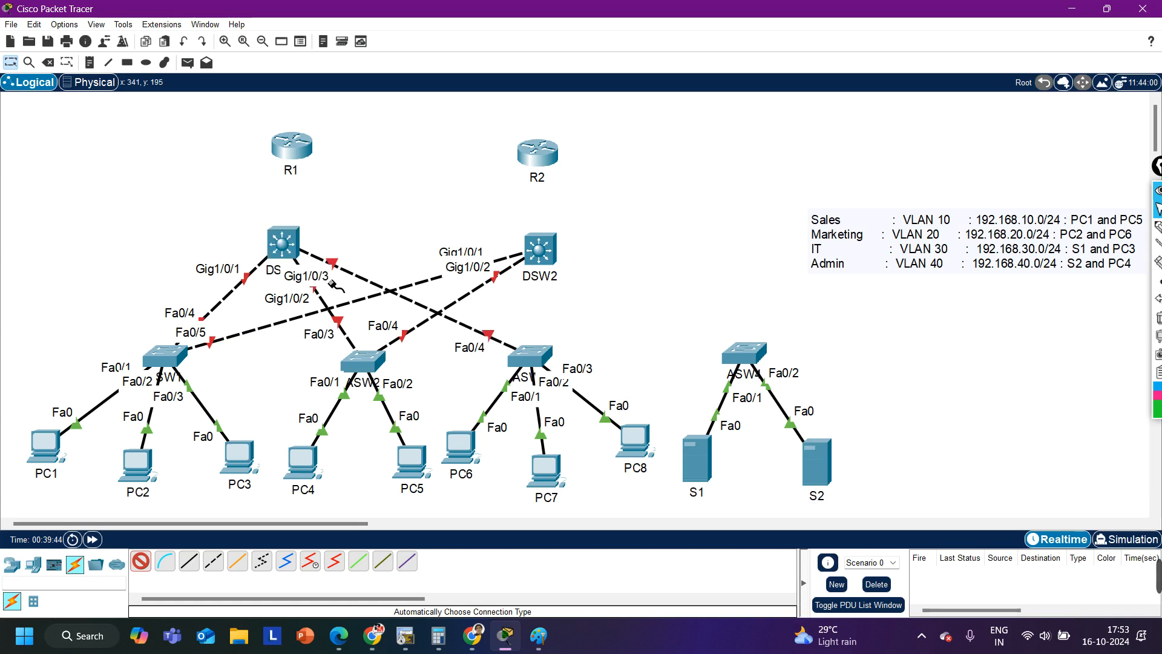
click(545, 363)
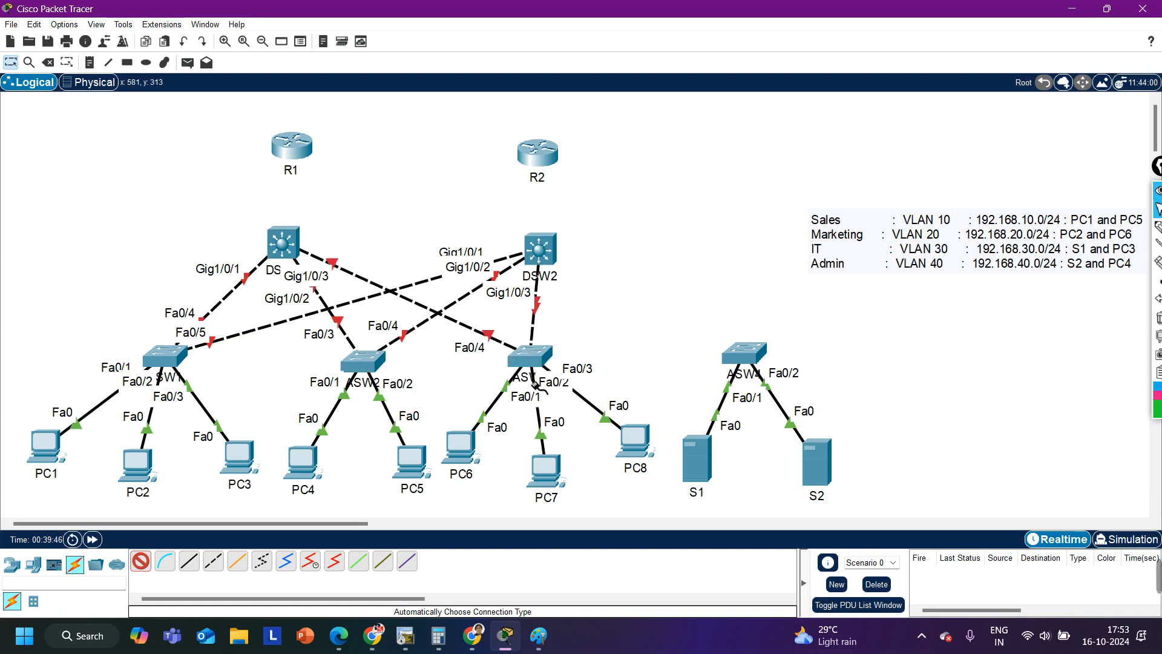
click(746, 357)
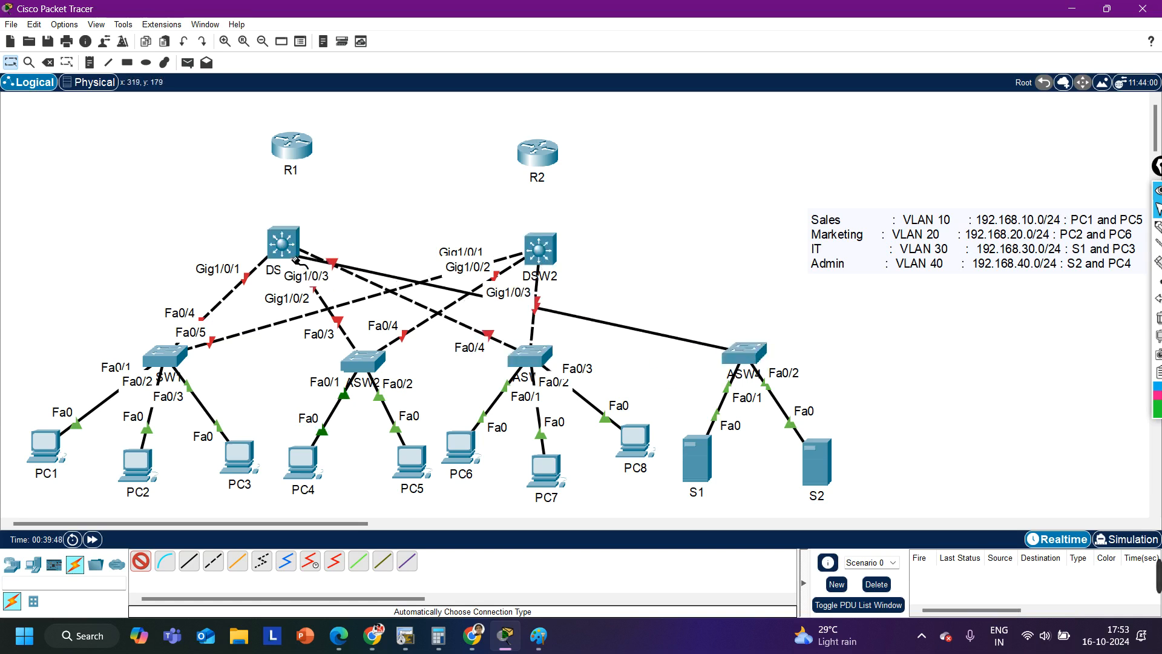
click(282, 243)
click(757, 360)
click(548, 259)
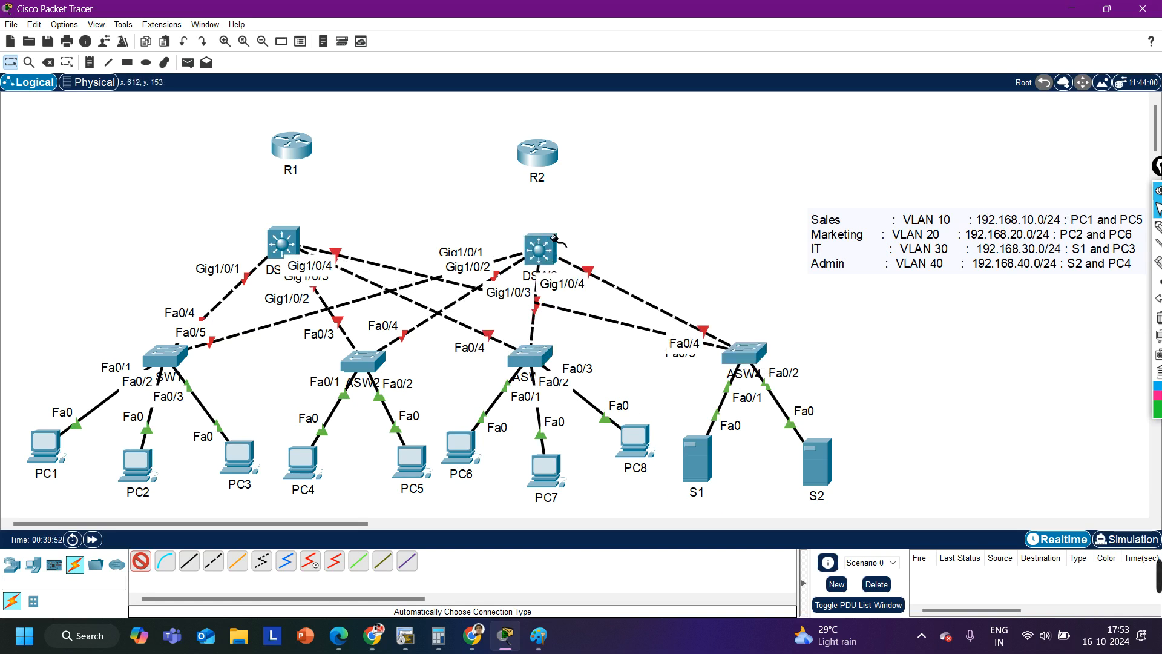
Step: Connect R1 to DSW1 and R2 to DSW2 using automatically chosen connections, and leave cabling mode
click(295, 153)
click(283, 244)
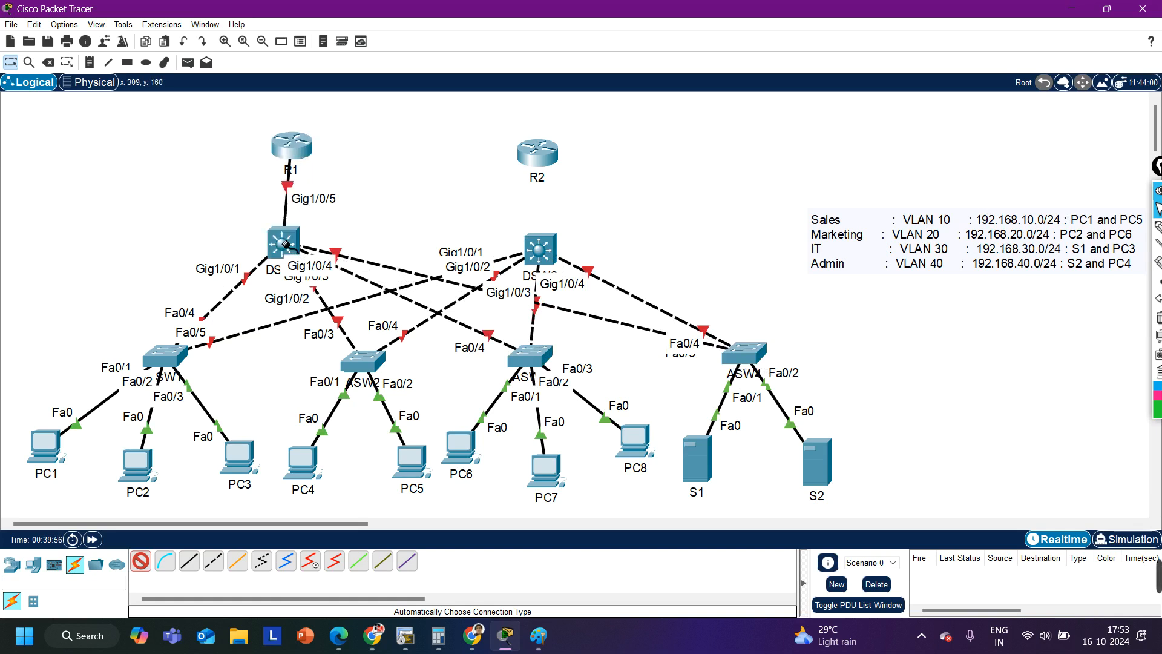
click(538, 159)
click(539, 249)
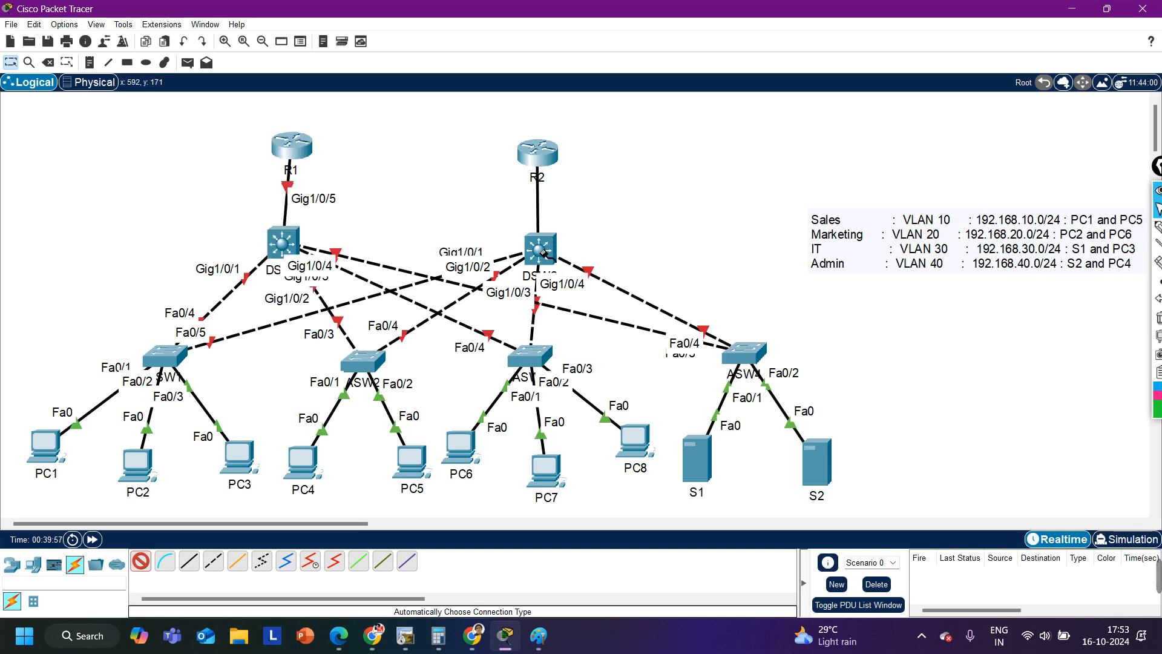
click(141, 562)
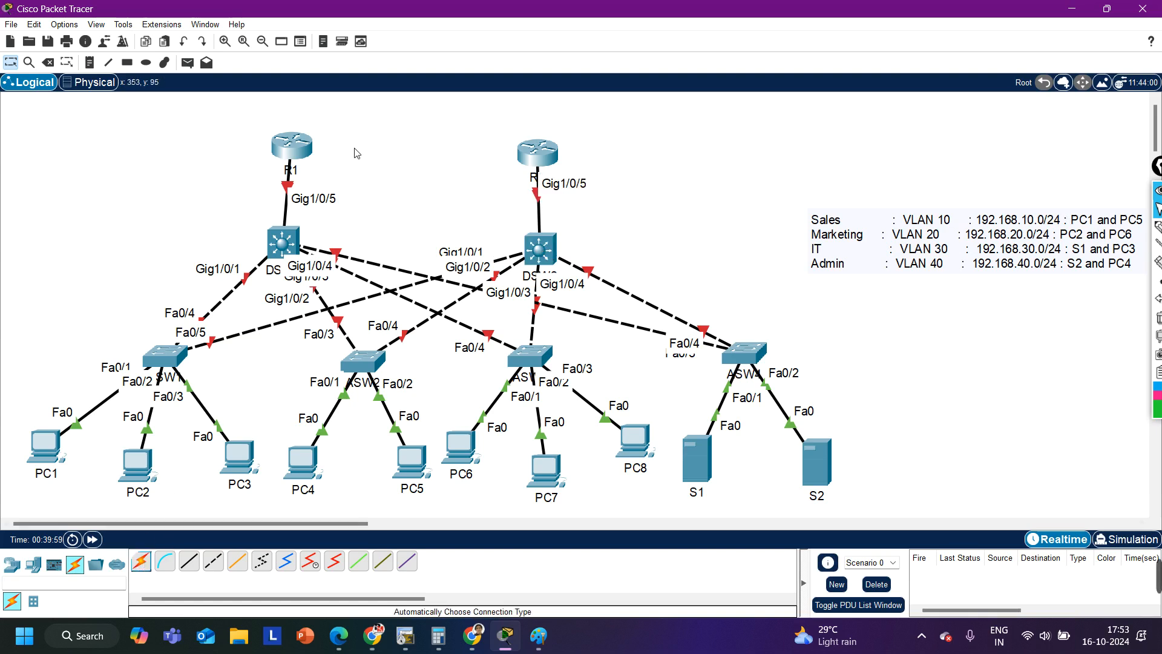
Step: Move routers R1 and R2 farther above their multilayer switches to give the link labels more room
drag(301, 155, 297, 117)
drag(545, 159, 553, 104)
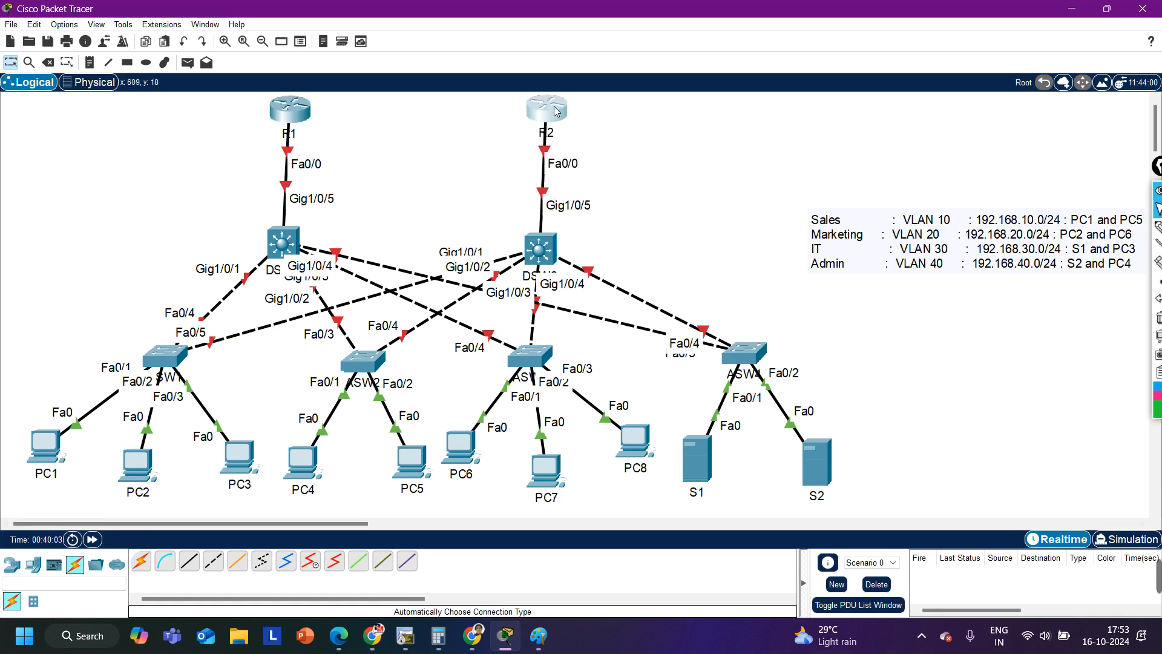
click(695, 185)
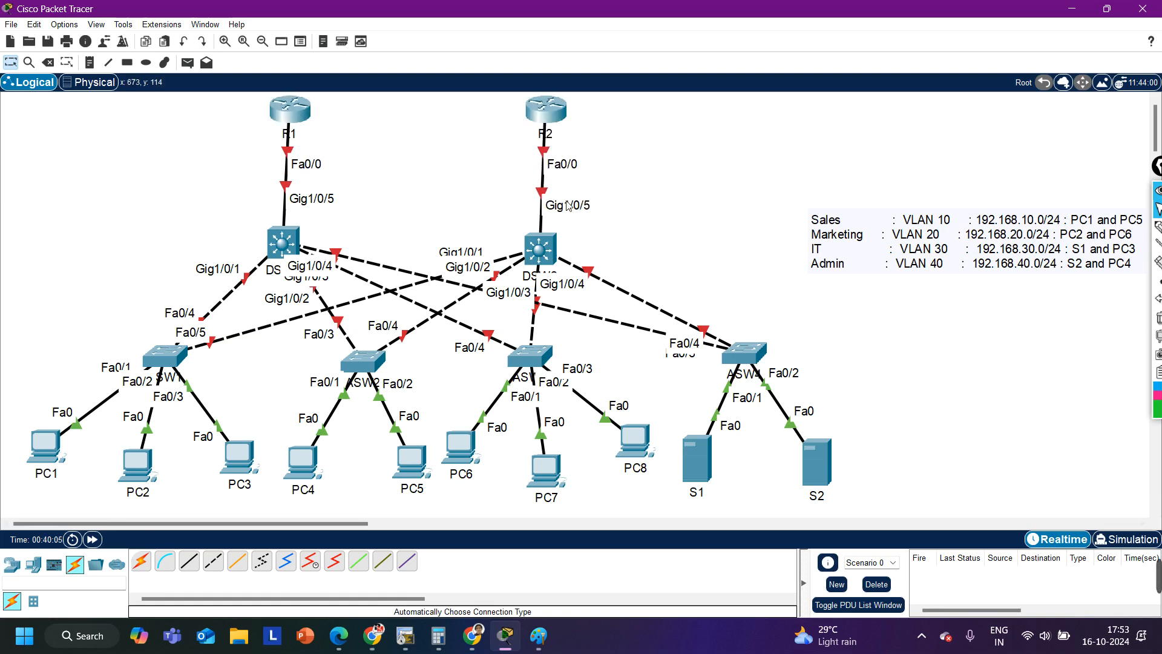
drag(152, 197, 644, 303)
drag(191, 218, 700, 294)
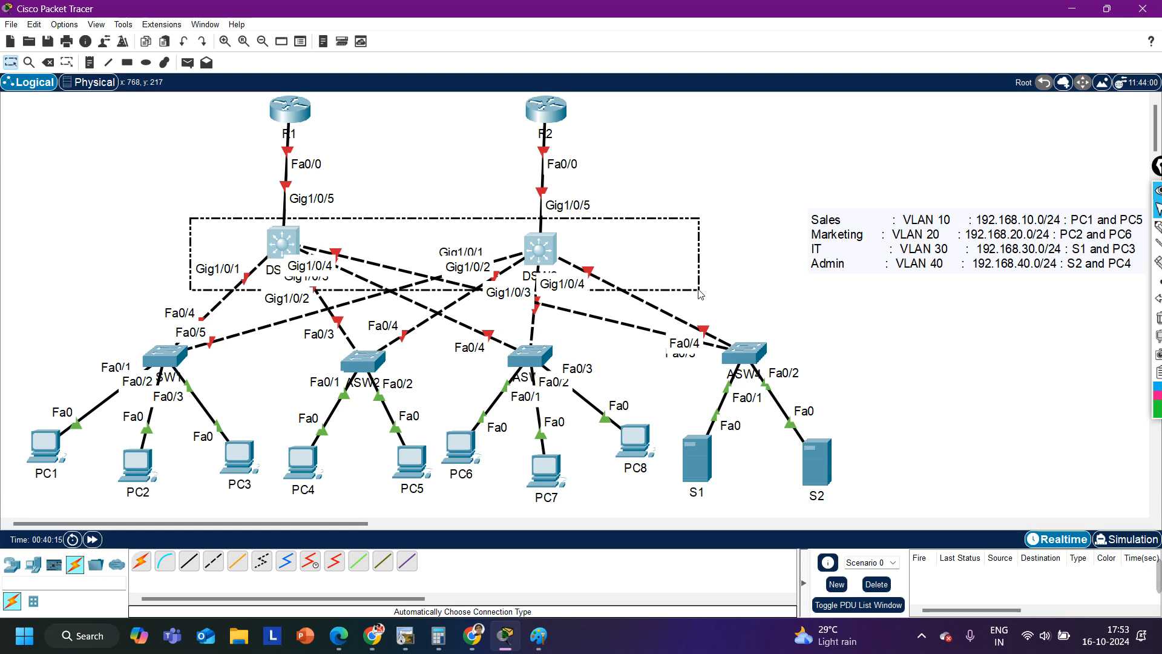
drag(700, 294, 701, 294)
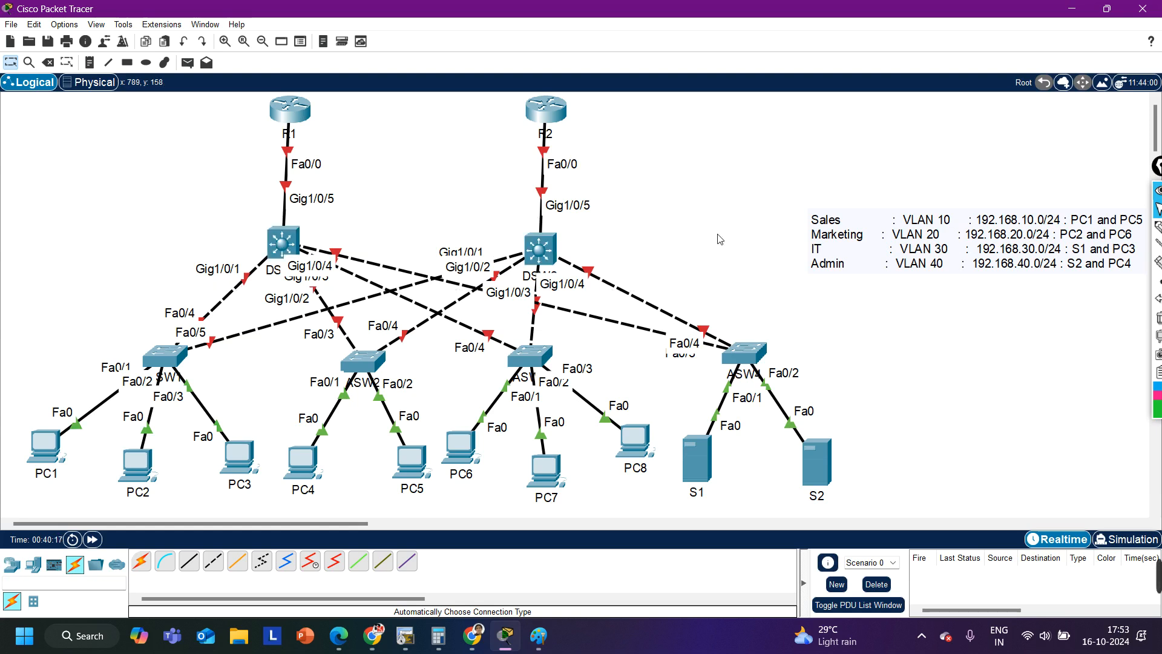
drag(778, 202, 873, 234)
drag(194, 194, 356, 293)
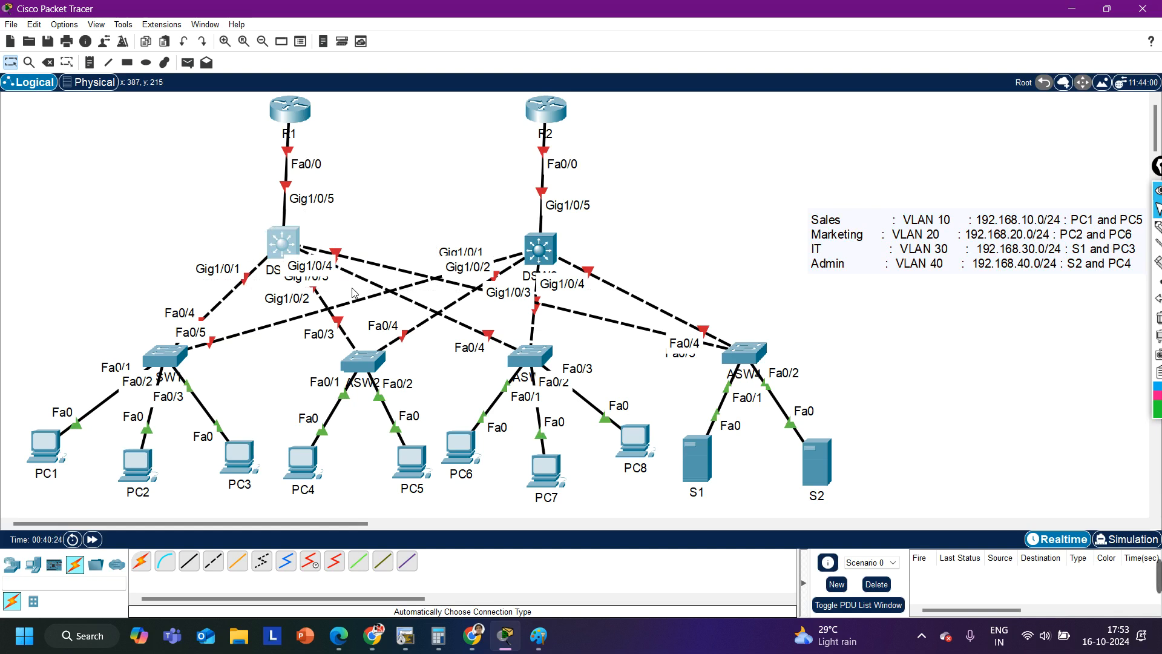
drag(787, 243, 881, 303)
drag(618, 207, 485, 280)
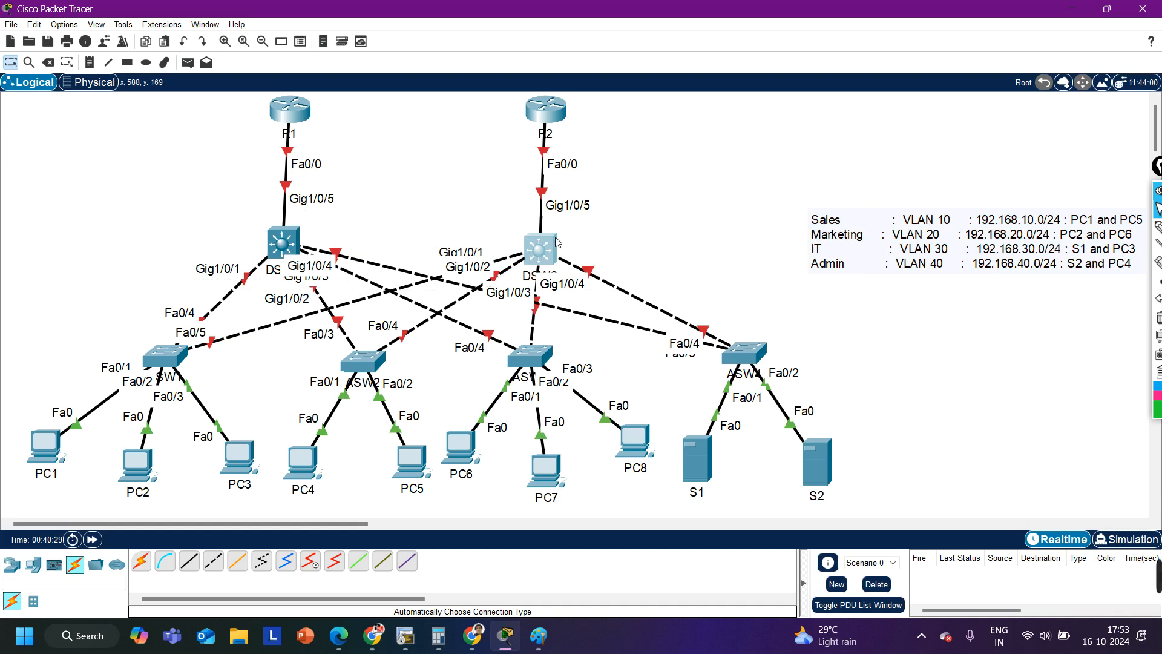
click(626, 209)
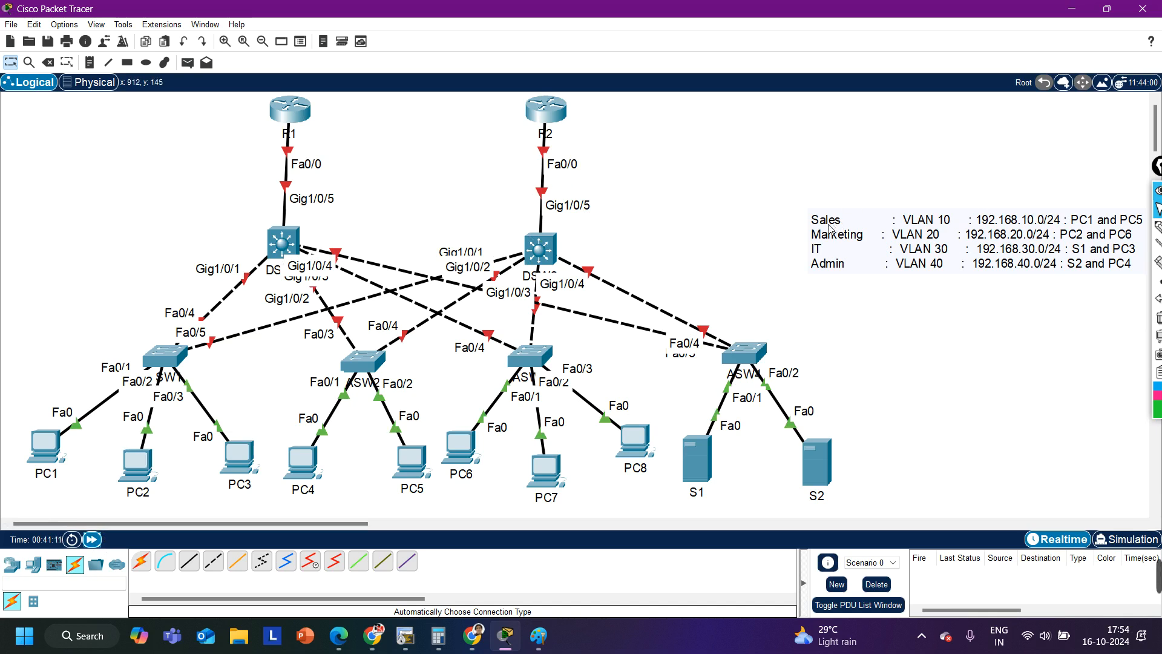
drag(171, 221, 661, 280)
click(62, 289)
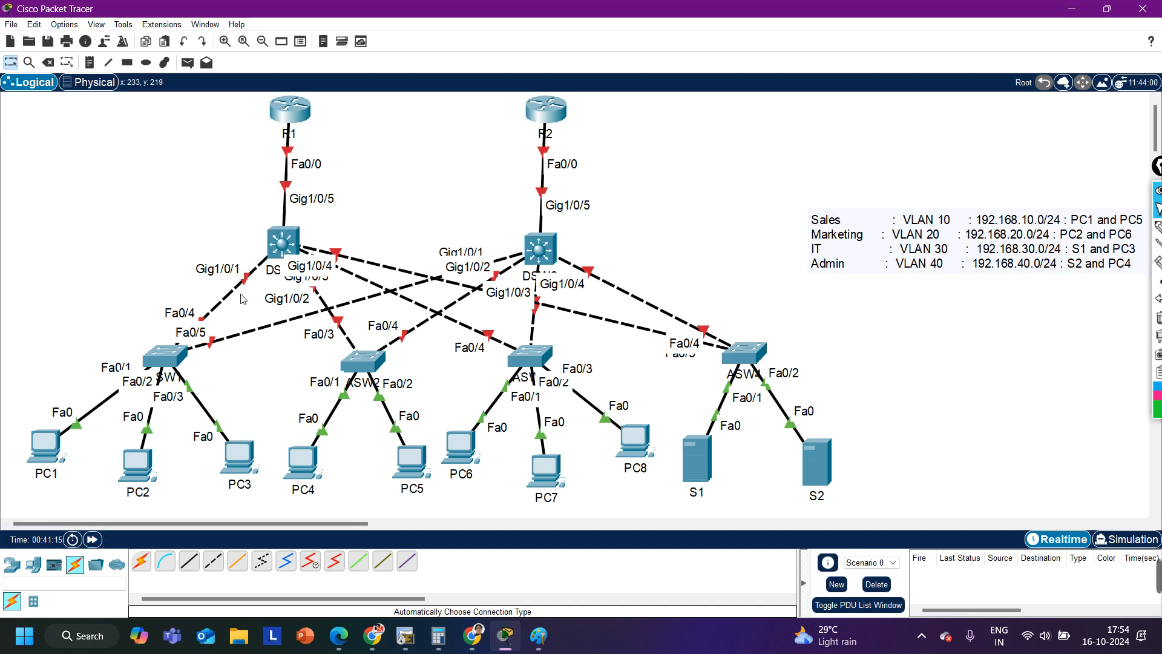
drag(149, 277, 710, 291)
drag(105, 220, 785, 392)
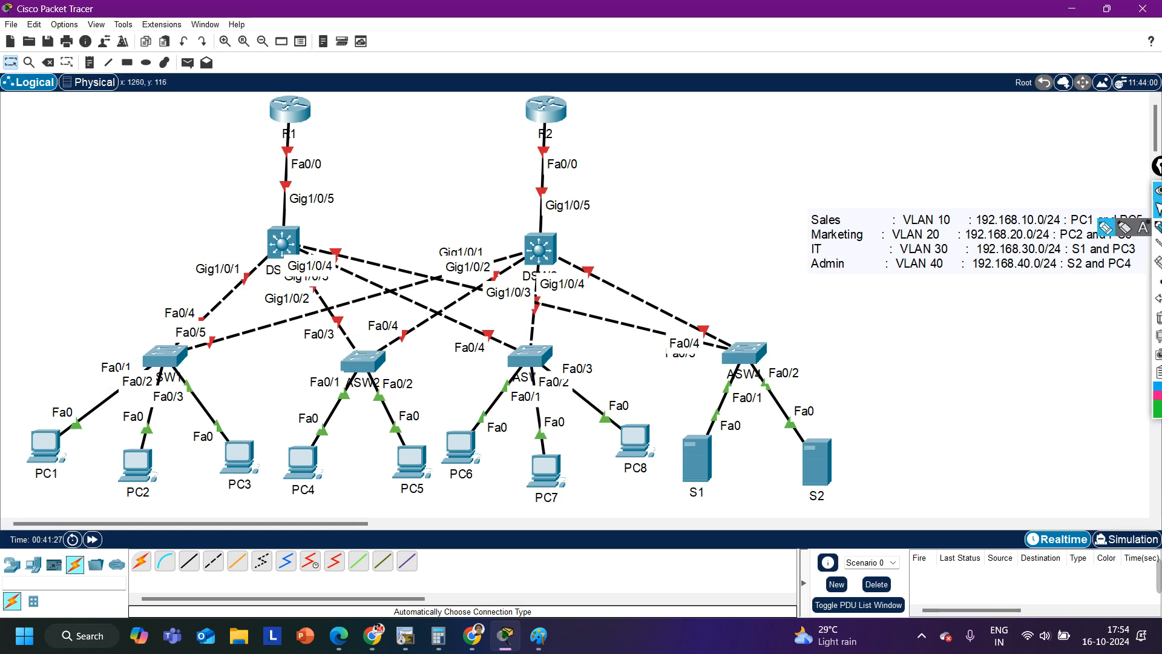
Step: Handwrite "Access" and "Trunk" above the VLAN list, circle both words with a dash after each, and clear all annotations
click(1159, 228)
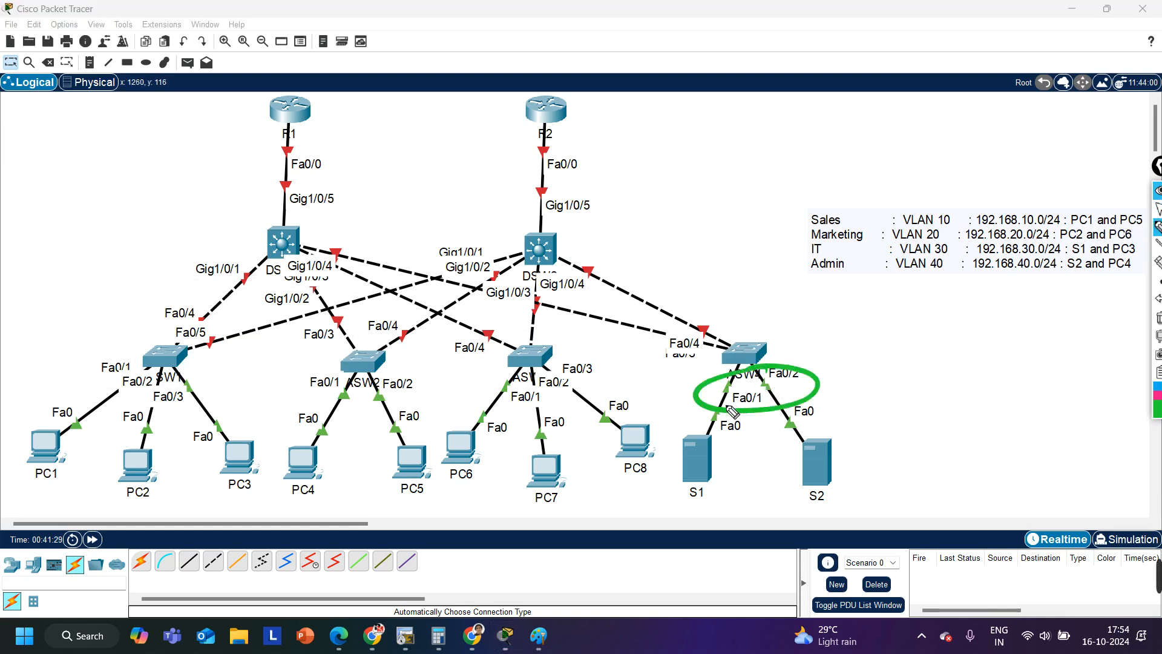
key(ctrl+z)
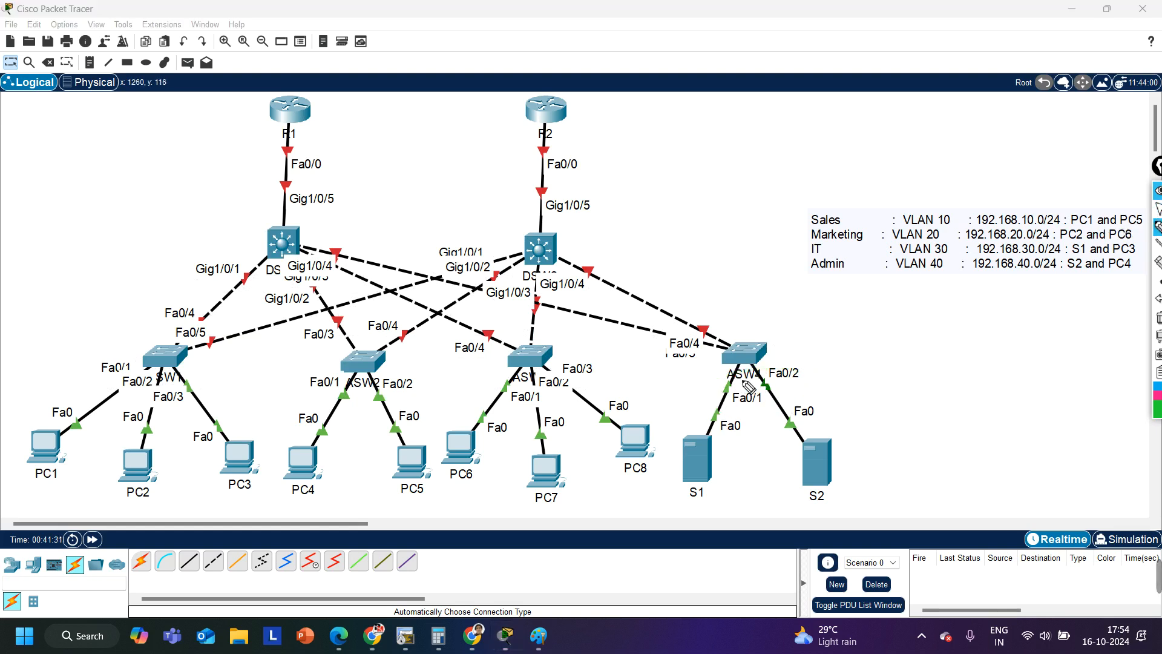
mouse_move(683, 115)
mouse_down()
mouse_move(691, 99)
mouse_move(712, 131)
mouse_up()
drag(689, 120, 724, 115)
mouse_move(743, 104)
mouse_down()
mouse_move(737, 133)
mouse_move(759, 142)
mouse_up()
mouse_move(780, 129)
mouse_down()
mouse_move(838, 130)
mouse_move(845, 115)
mouse_up()
drag(672, 163, 708, 166)
mouse_move(693, 166)
mouse_down()
mouse_move(690, 200)
mouse_move(820, 174)
mouse_move(769, 79)
mouse_move(744, 152)
mouse_up()
drag(872, 109, 956, 95)
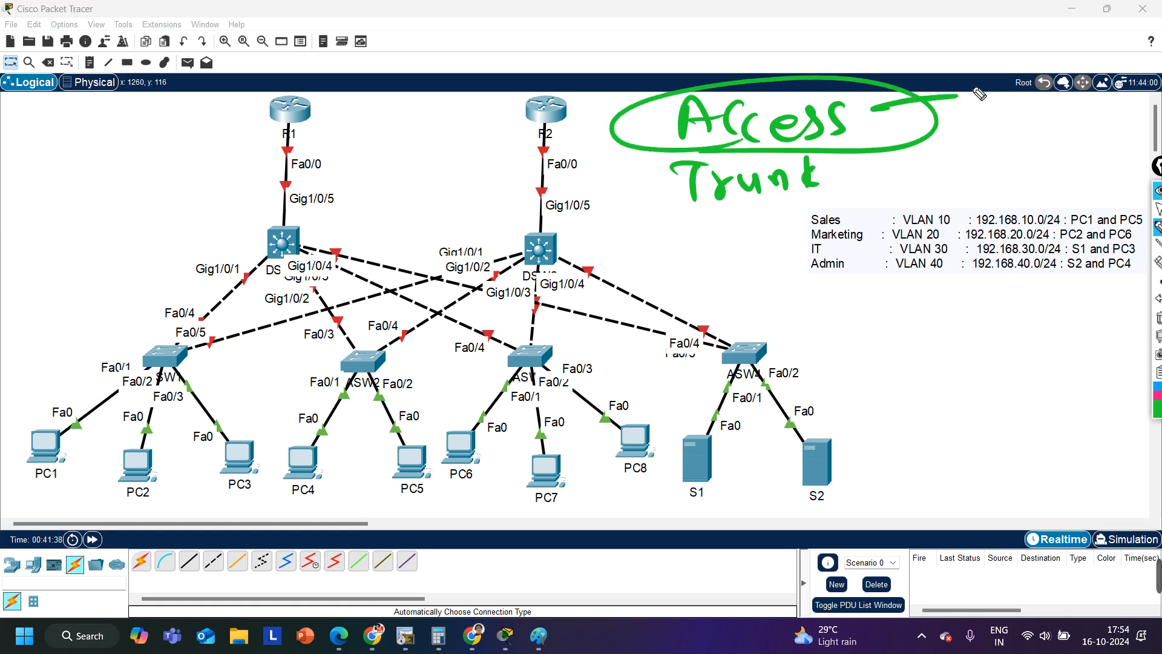
mouse_move(845, 175)
mouse_down()
mouse_move(780, 162)
mouse_move(793, 159)
mouse_up()
drag(824, 179, 890, 180)
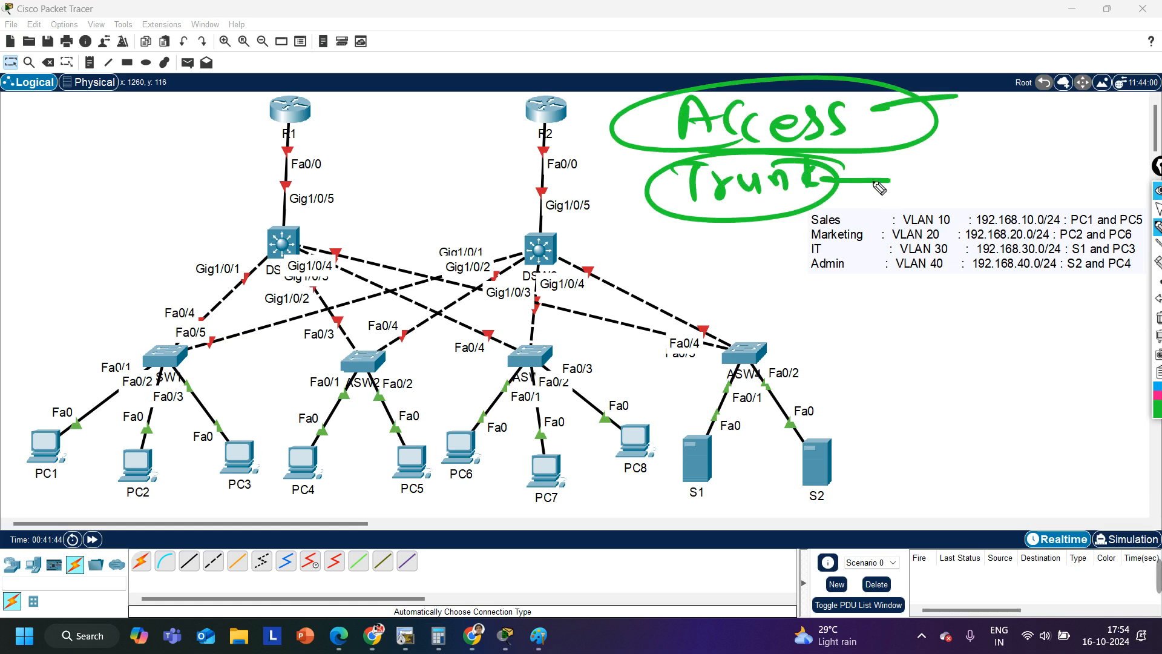
click(1159, 318)
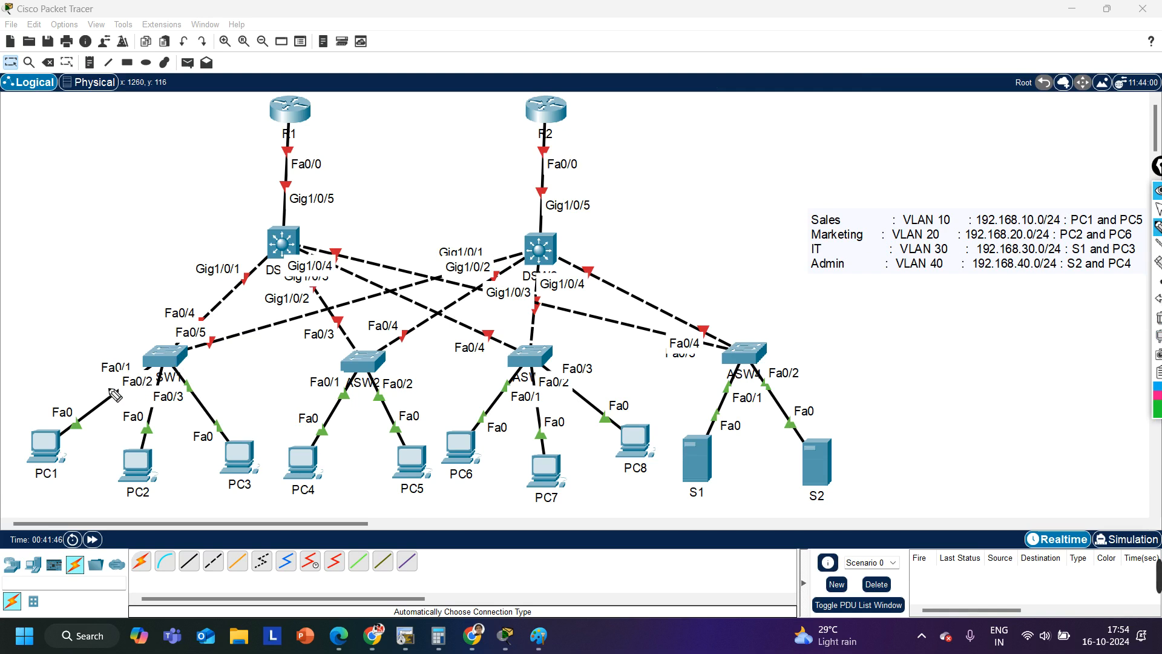
Step: Circle ASW1's Fa0/1 port and PC1 with the annotation pen, underline VLAN 10 in the Sales line, and retrace the port circle
drag(119, 384, 107, 383)
mouse_move(69, 441)
mouse_down()
mouse_move(16, 435)
mouse_move(49, 471)
mouse_up()
drag(926, 229, 959, 230)
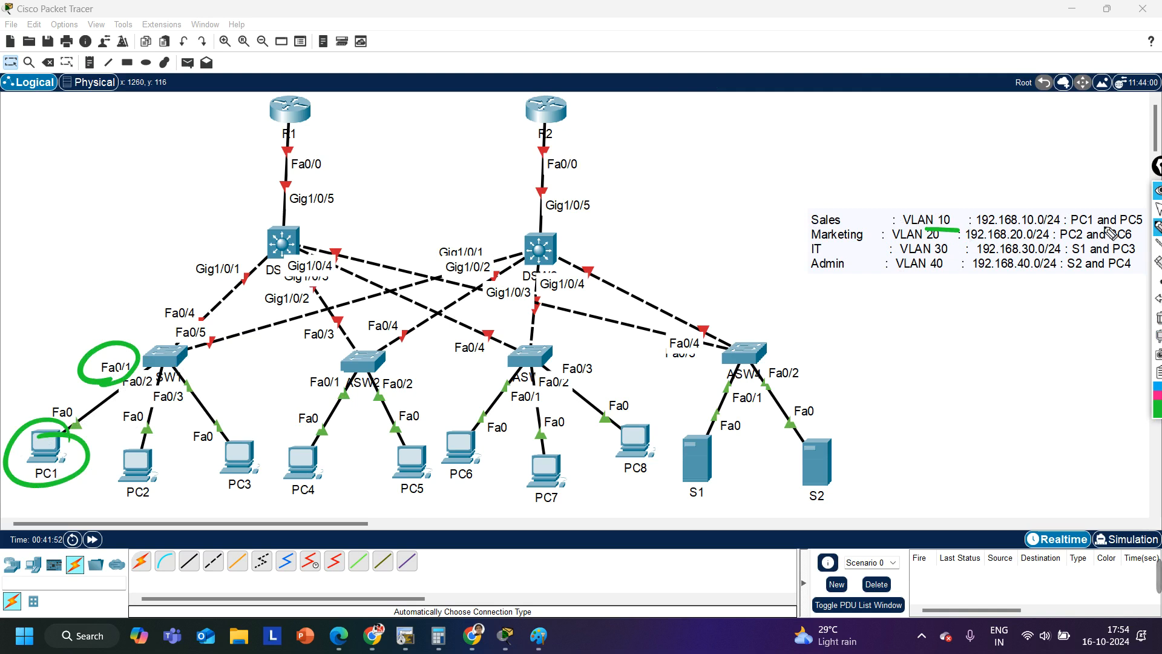
click(1158, 212)
click(1159, 192)
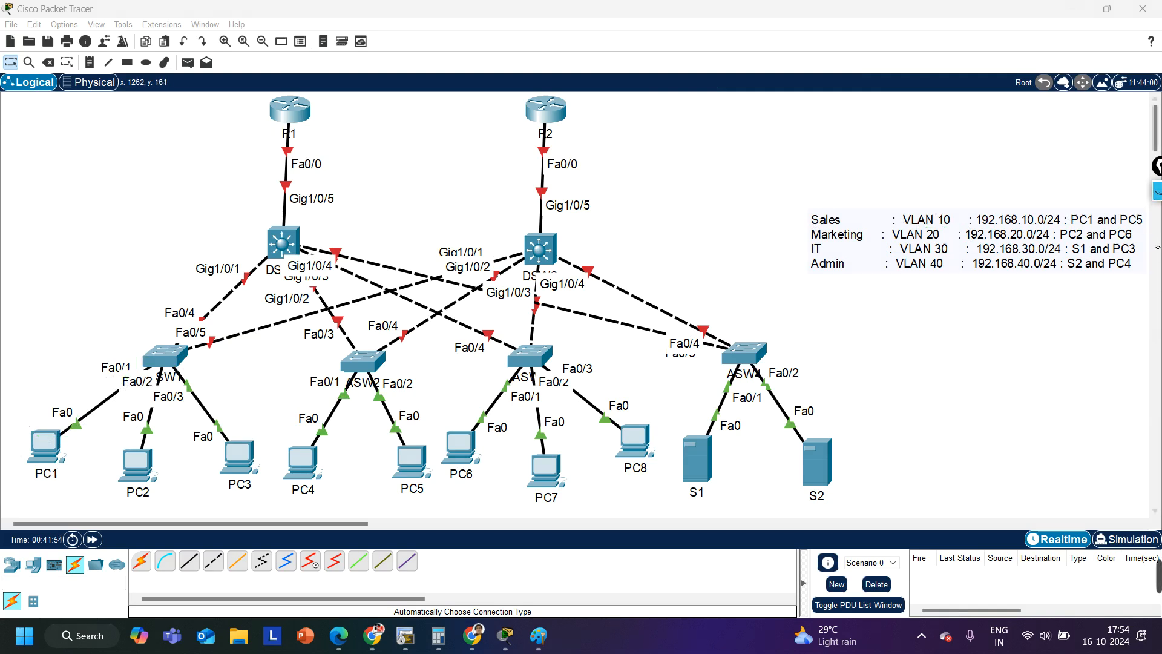
click(1157, 193)
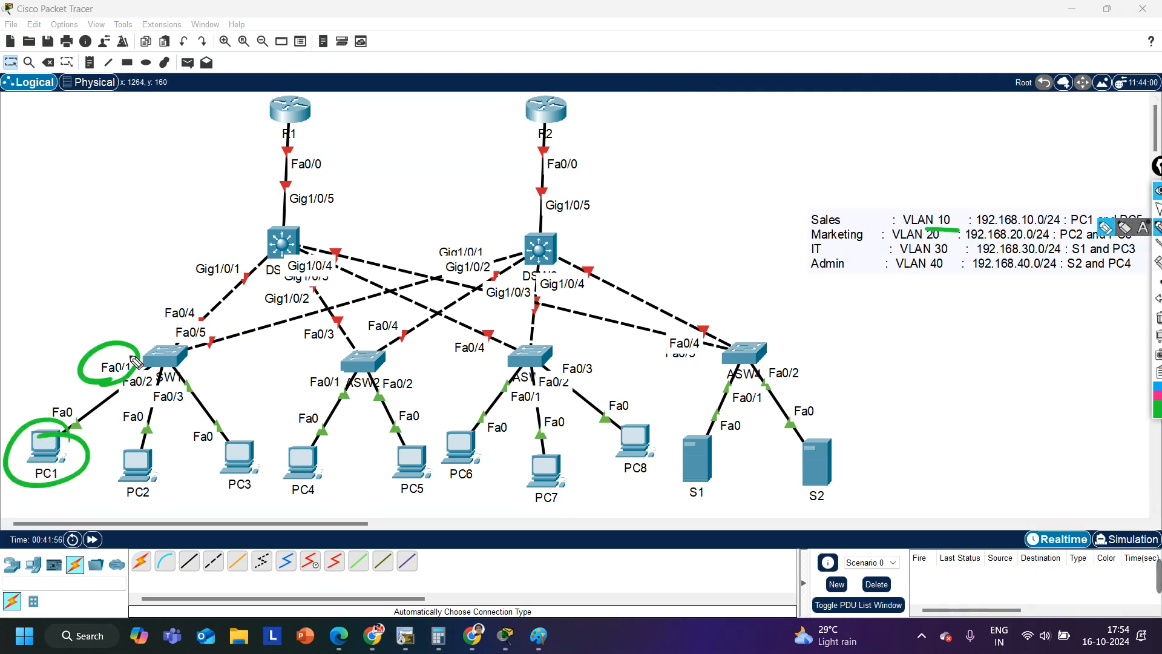
drag(130, 381, 76, 376)
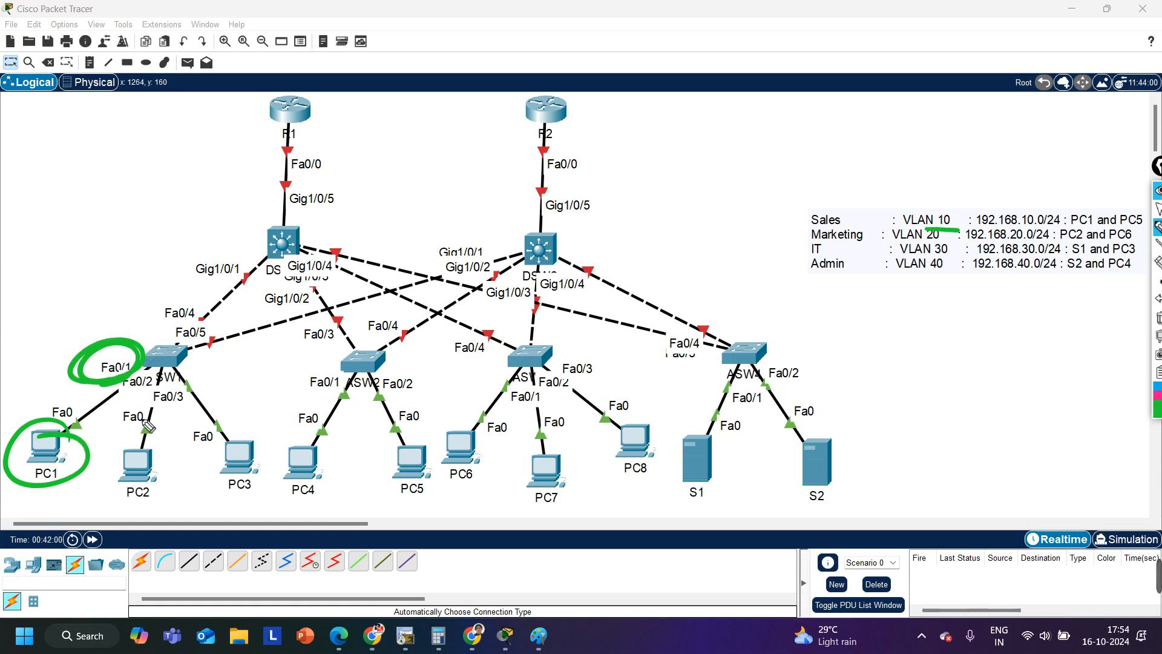
Step: Circle ASW1's Fa0/3 label and its link towards PC3, and undo both marks
mouse_move(164, 387)
mouse_down()
mouse_move(182, 406)
mouse_move(201, 387)
mouse_up()
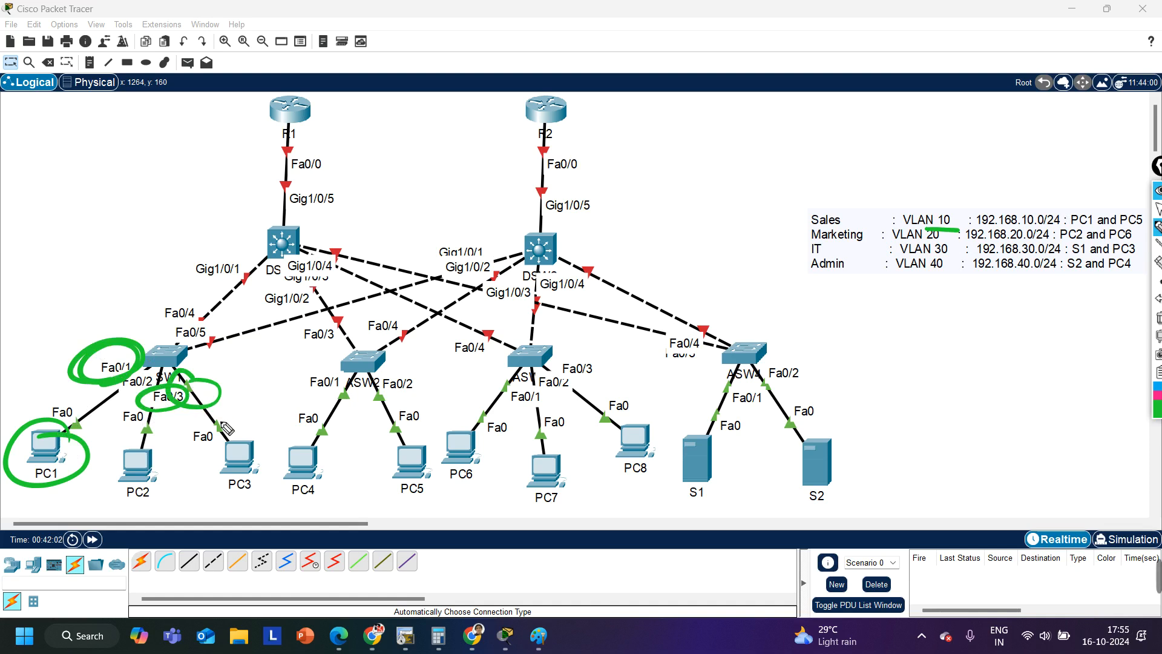
key(ctrl+z)
key(ctrl+z)
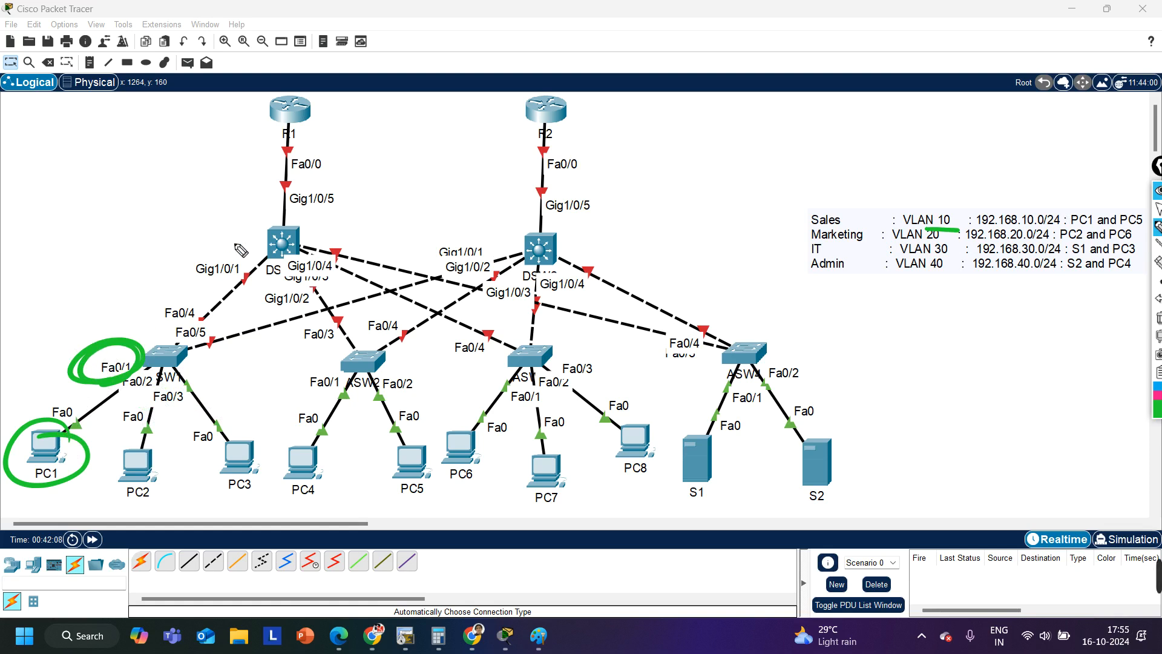
Step: Circle the Gig1/0/1 and Fa0/4 port labels on the link between DSW1 and ASW1
mouse_move(242, 269)
mouse_down()
mouse_move(252, 257)
mouse_move(261, 269)
mouse_up()
mouse_move(217, 306)
mouse_down()
mouse_move(173, 327)
mouse_move(196, 305)
mouse_up()
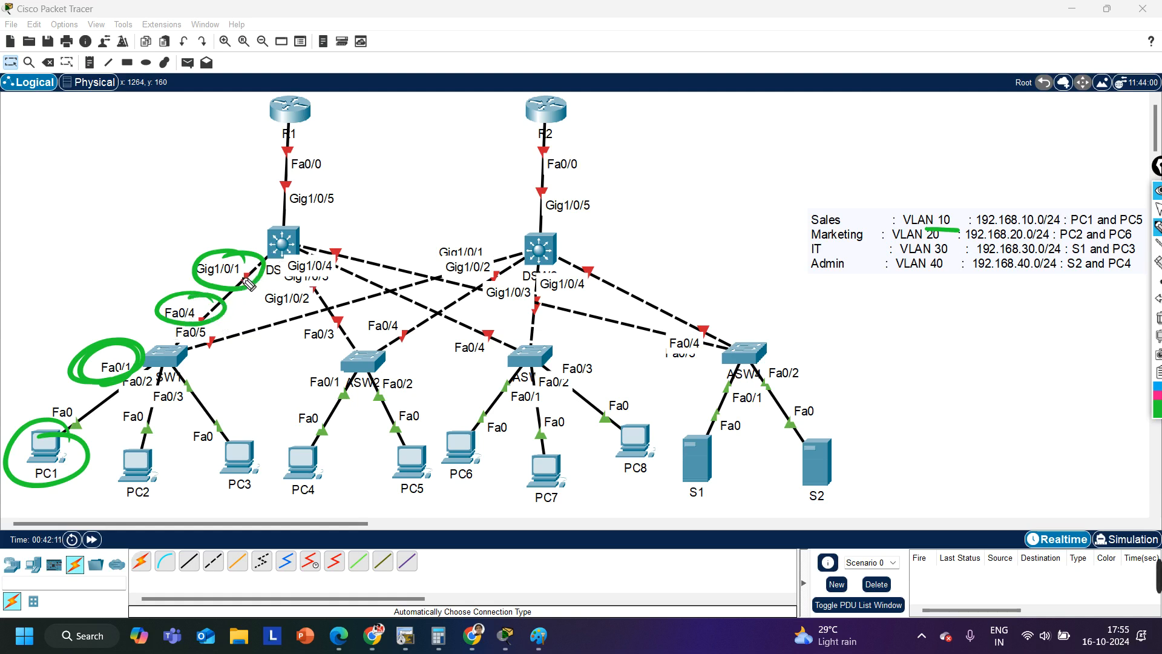
Step: Circle ASW1's port labels for the PC links with the annotation pen, and clear all annotations
drag(119, 343, 149, 391)
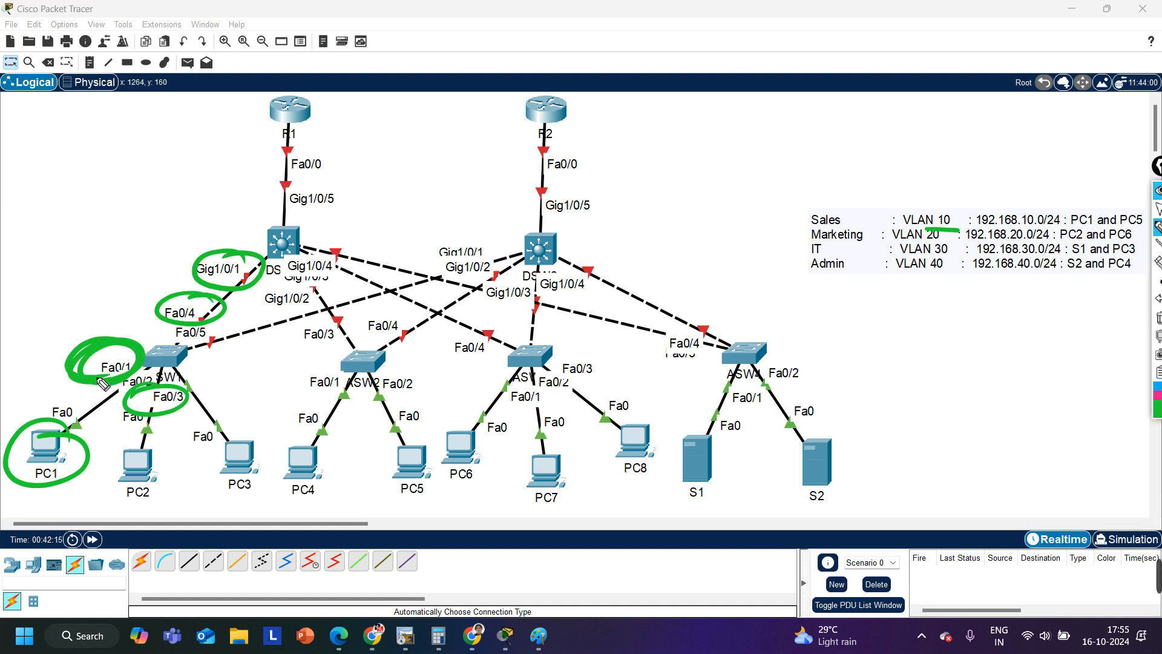
mouse_move(176, 392)
mouse_down()
mouse_move(193, 365)
mouse_move(173, 396)
mouse_up()
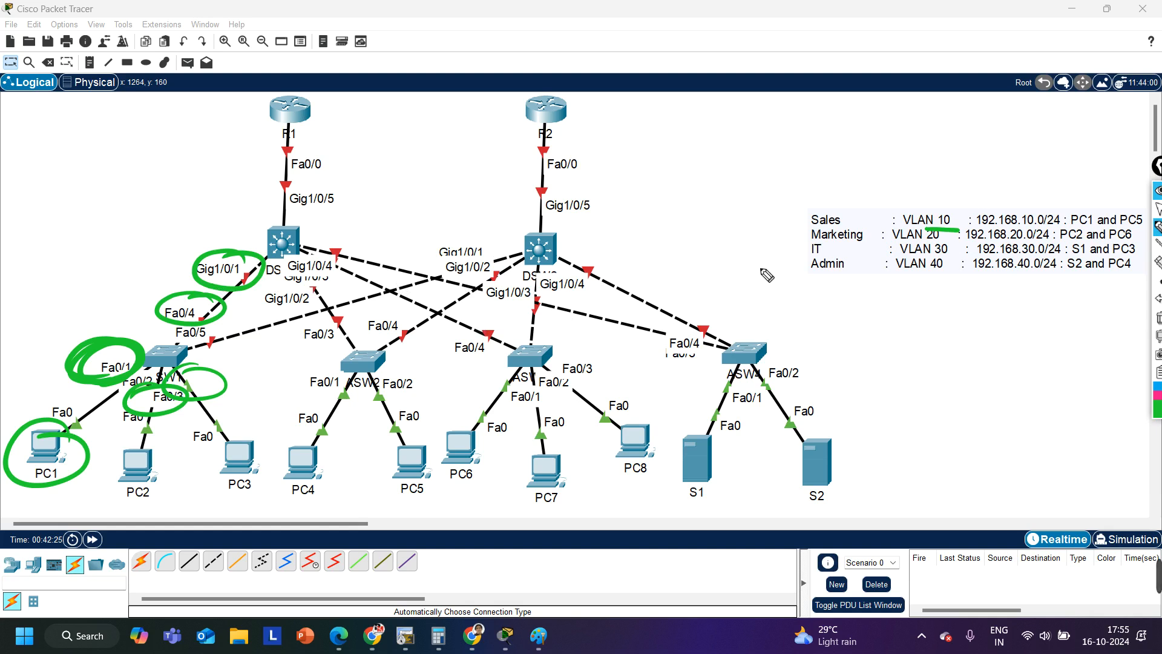
click(1156, 317)
mouse_move(672, 291)
mouse_down()
mouse_move(403, 321)
mouse_move(646, 293)
mouse_up()
key(ctrl+z)
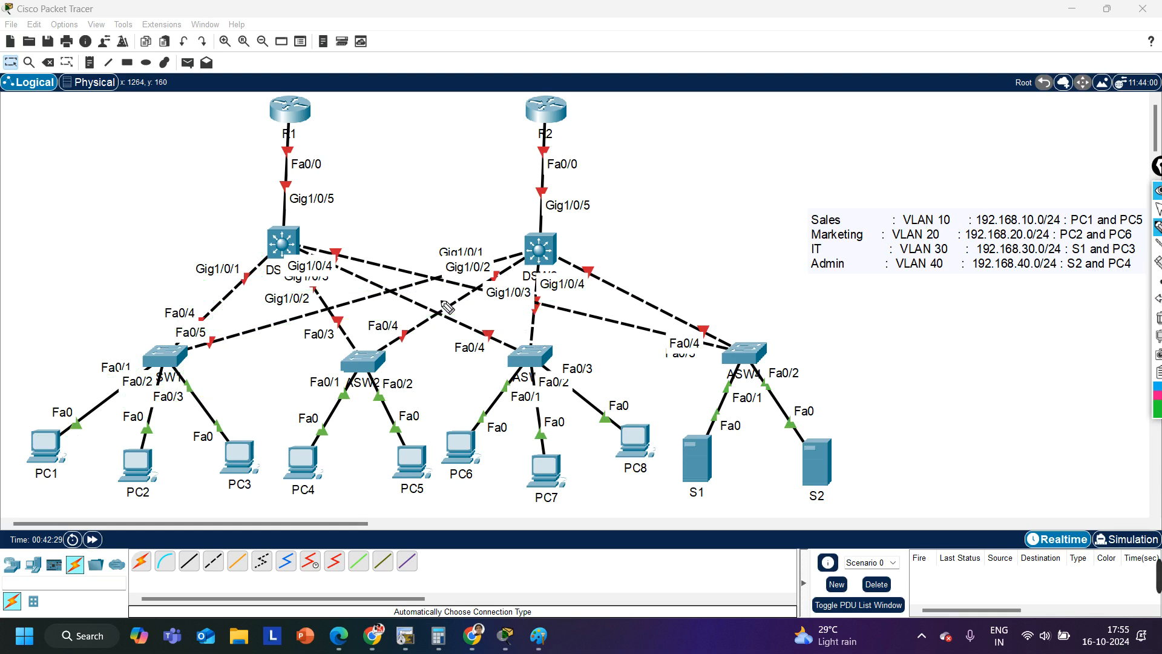
drag(80, 141, 88, 173)
drag(105, 139, 118, 170)
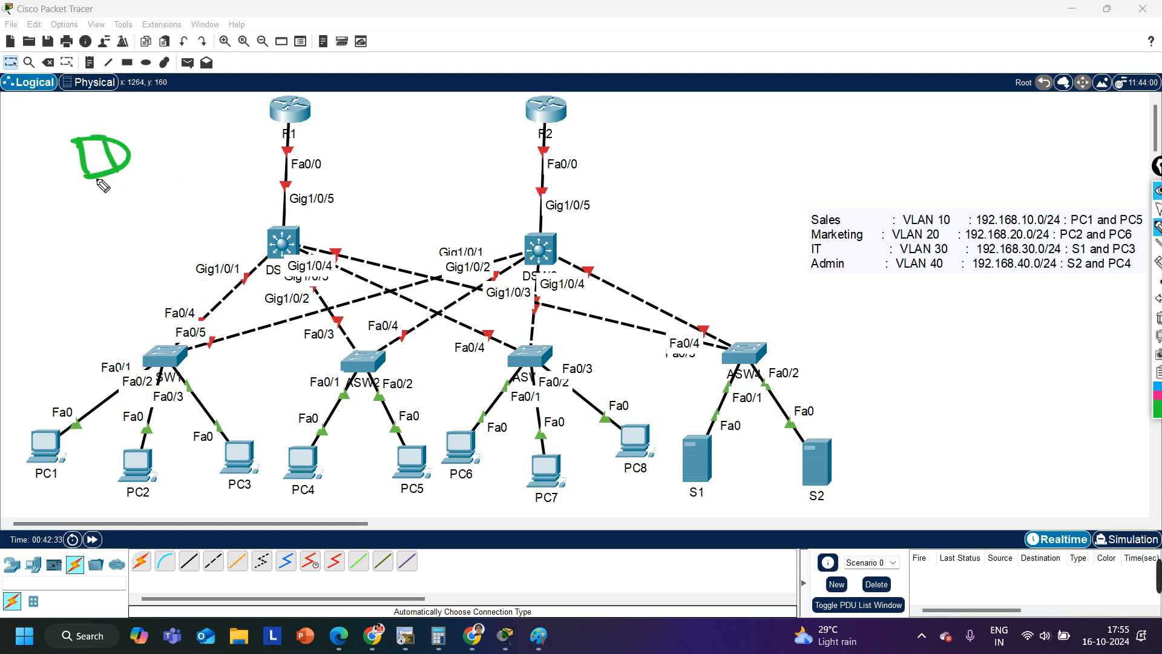
key(ctrl+z)
key(ctrl+z)
key(ctrl+z)
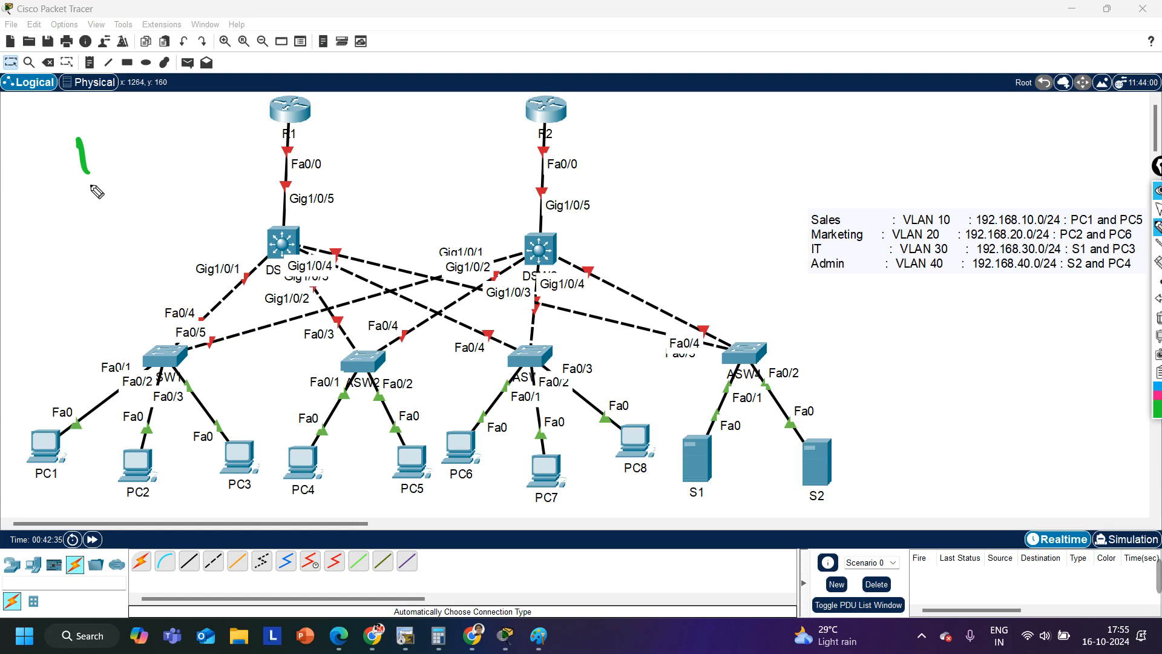
Step: Handwrite "DTP" beside R1, underline and circle it with an arrow underneath, and clear the annotations to return to the normal pointer
drag(67, 143, 82, 181)
mouse_move(126, 146)
mouse_down()
mouse_move(128, 179)
mouse_move(145, 142)
mouse_move(159, 167)
mouse_up()
mouse_move(78, 196)
mouse_down()
mouse_move(139, 182)
mouse_move(156, 225)
mouse_move(165, 190)
mouse_up()
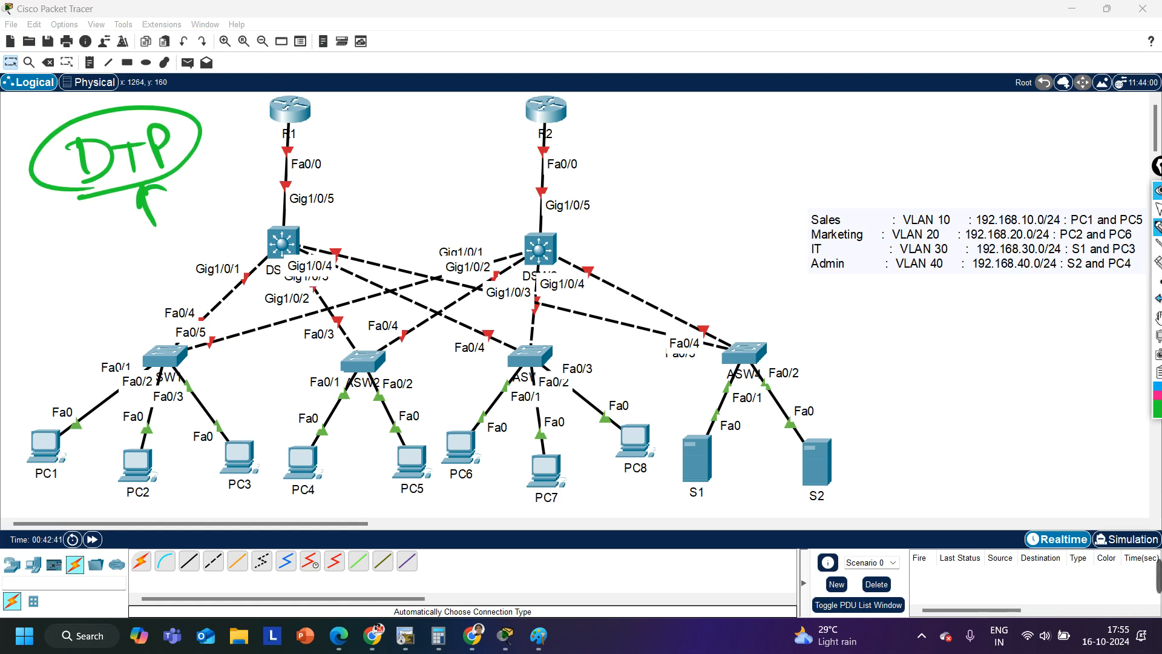
click(1158, 318)
click(1158, 208)
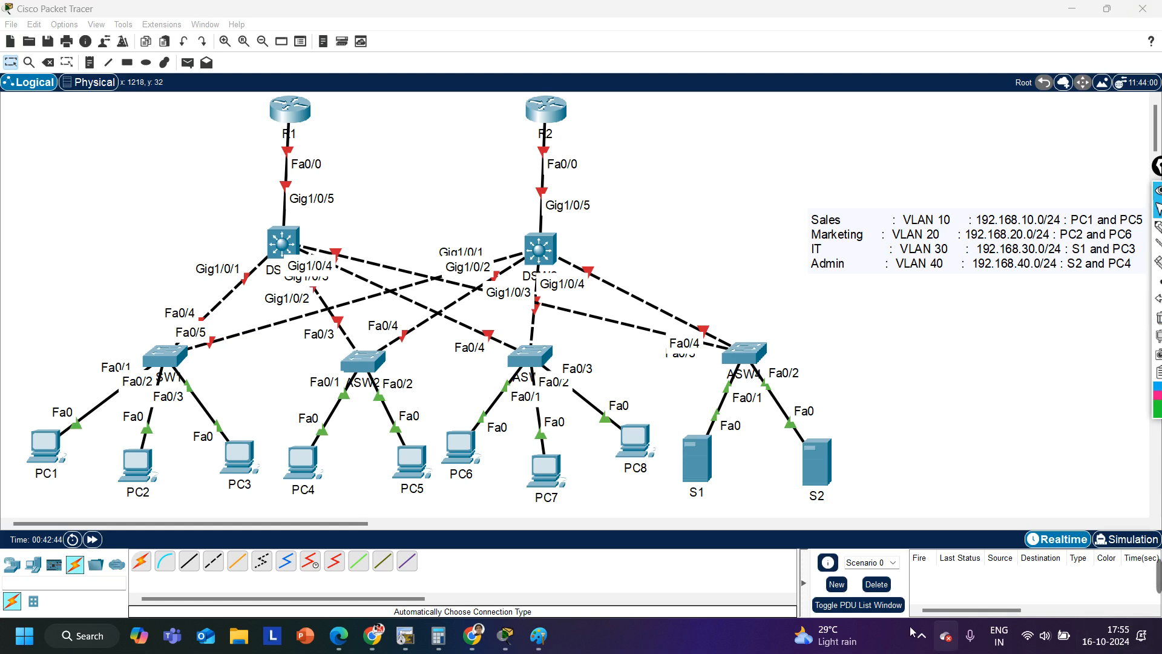
Step: Try to open the command-line interface of switch DSW1
click(877, 241)
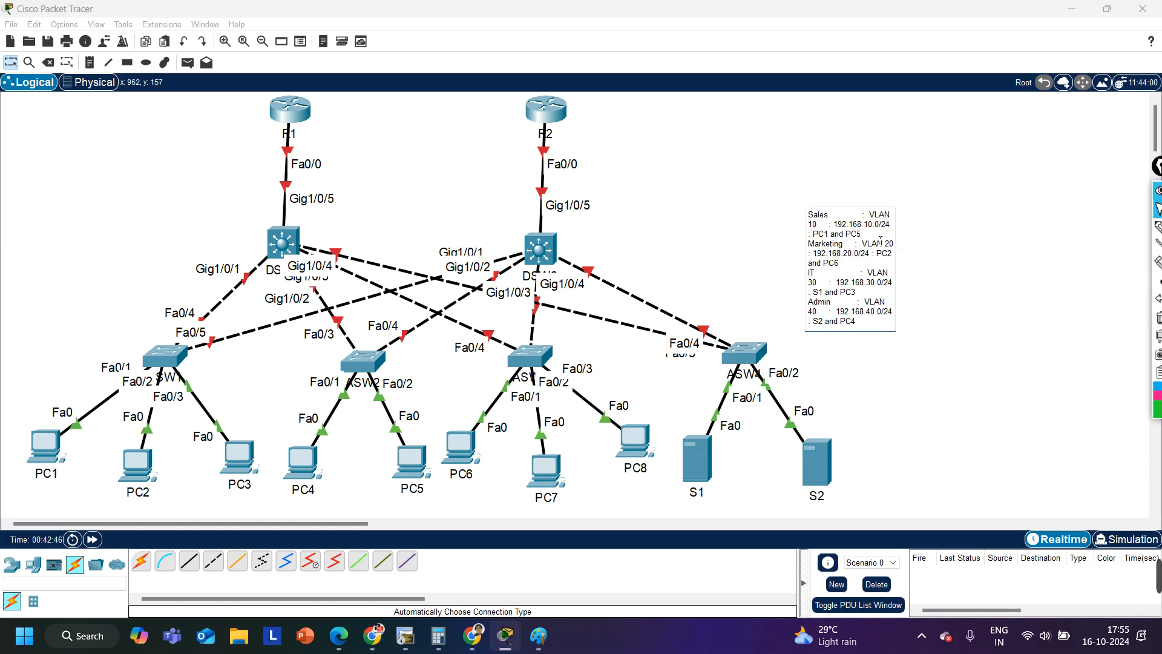
click(963, 282)
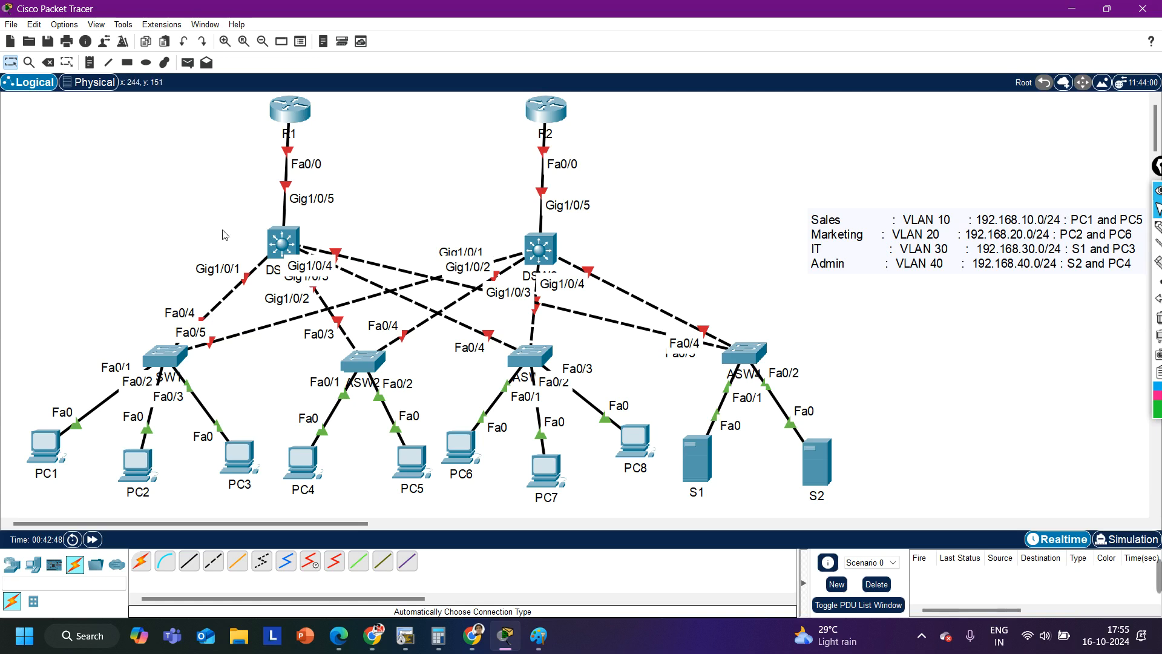
click(284, 243)
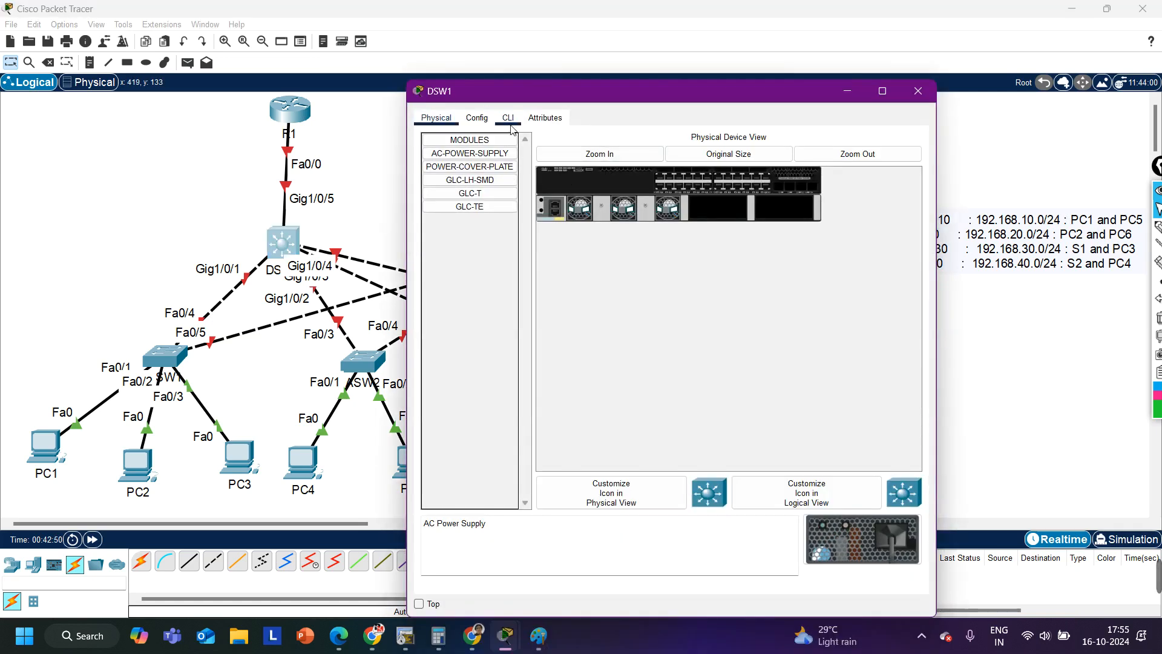
click(511, 124)
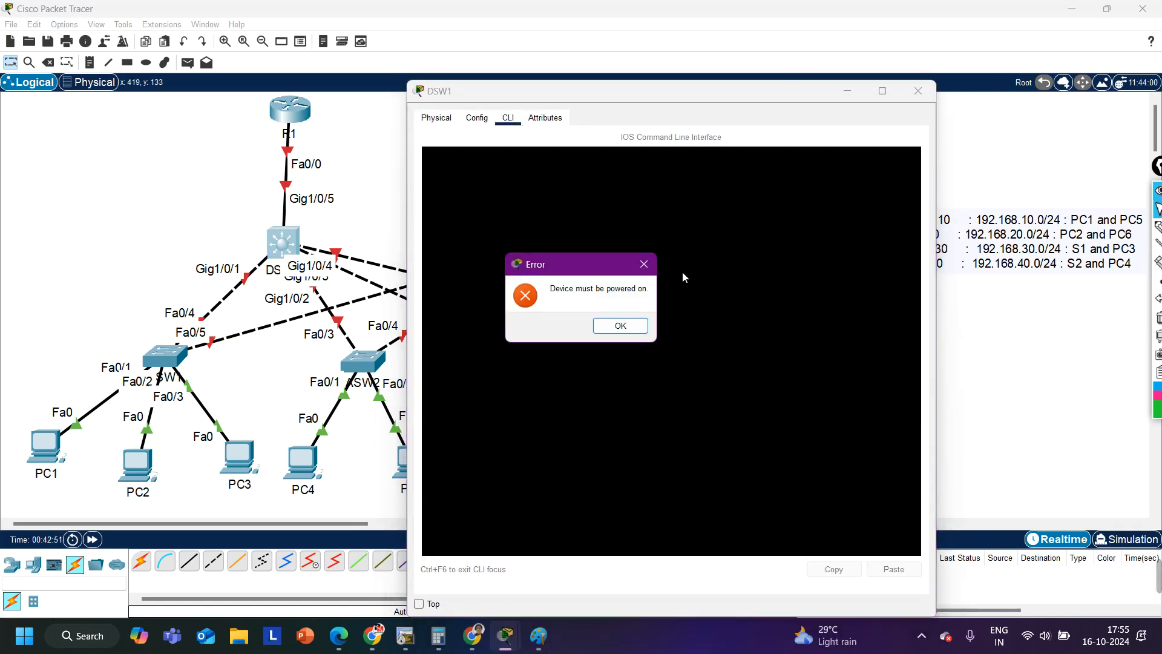
click(626, 330)
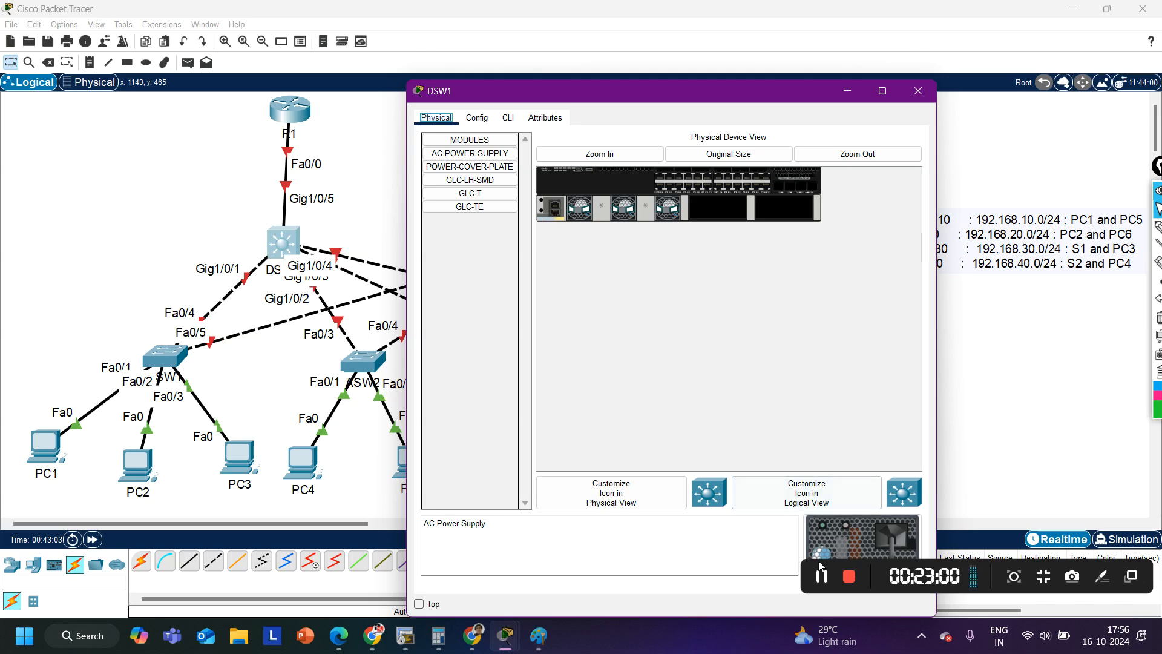
Step: Point out the AC-POWER-SUPPLY module in DSW1's module list and close the device window
click(823, 583)
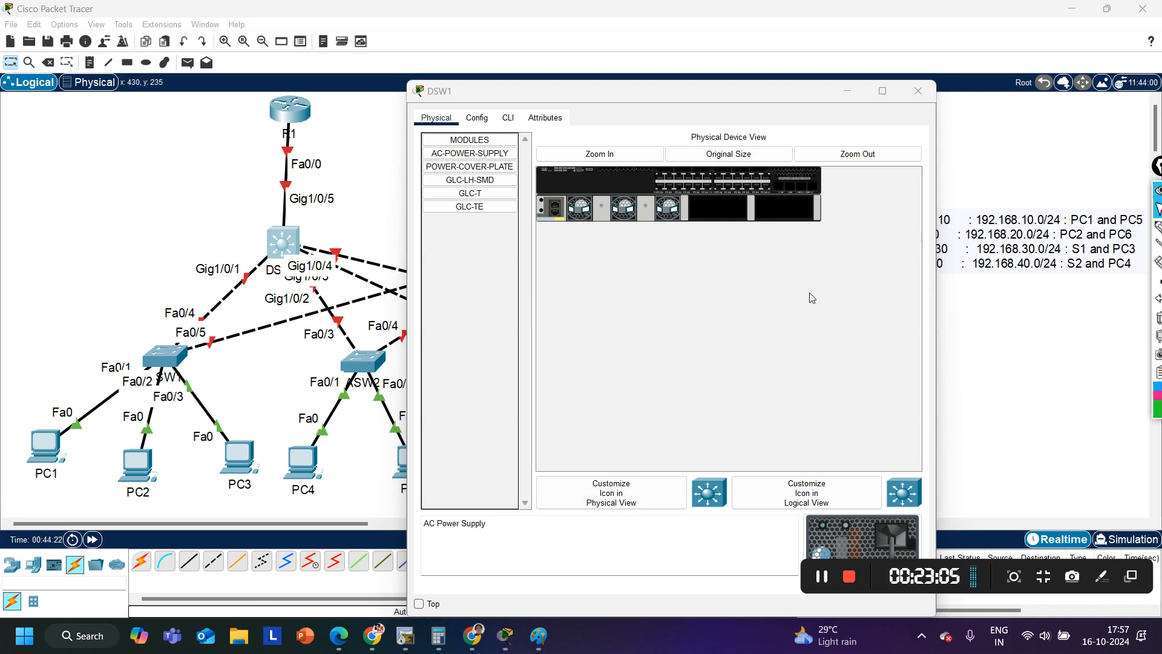
drag(469, 153, 492, 182)
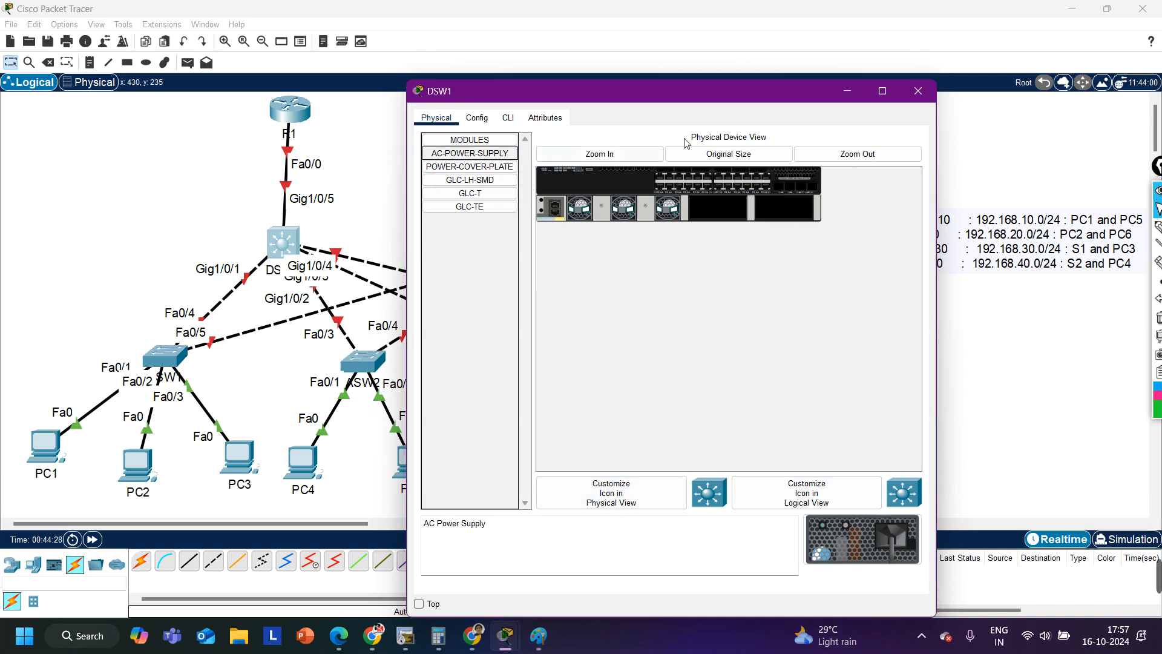
click(922, 92)
drag(100, 125, 121, 249)
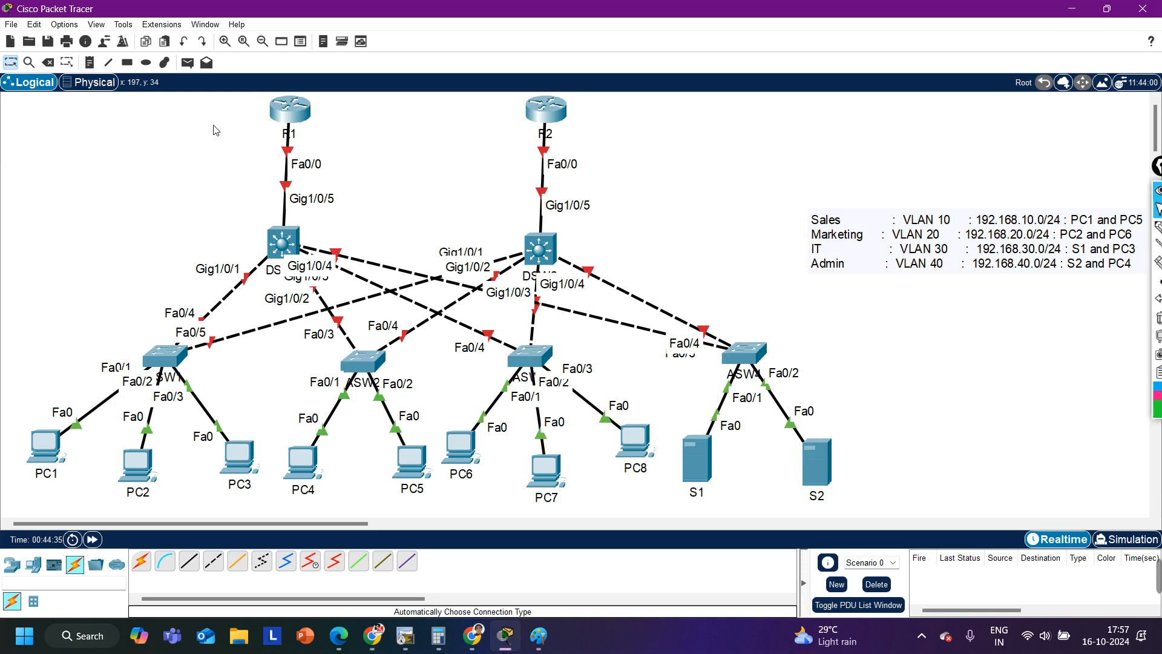
drag(101, 104, 25, 218)
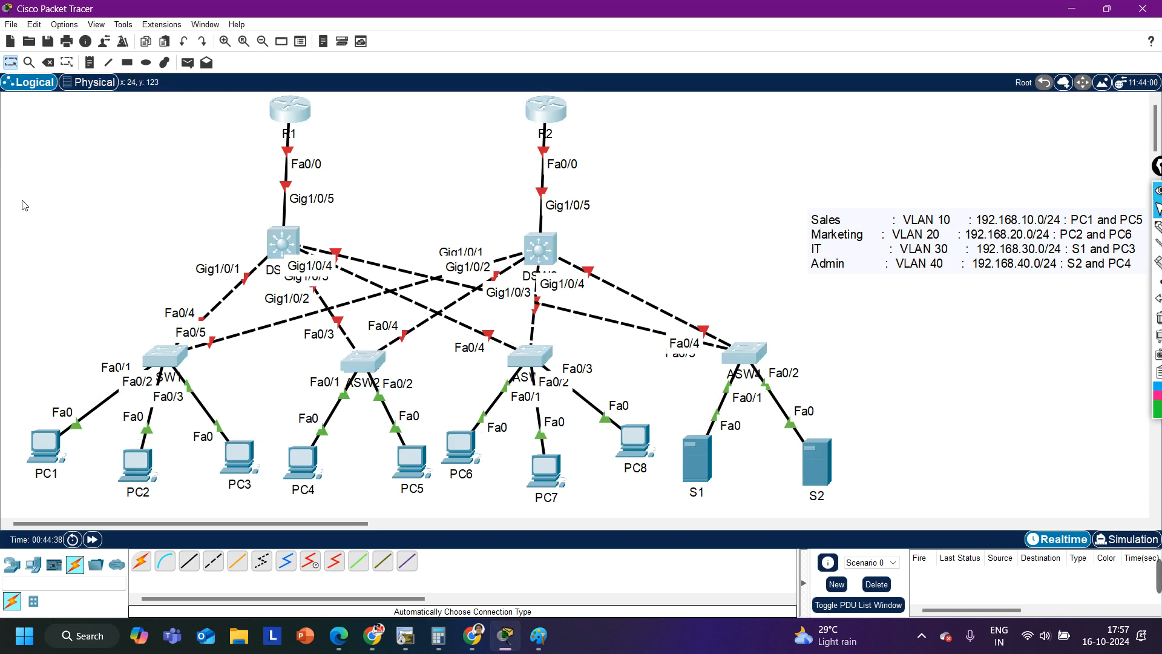
Step: Examine the device rack in the physical workspace, going through Home City and the Corporate Office into the Main Wiring Closet
click(99, 87)
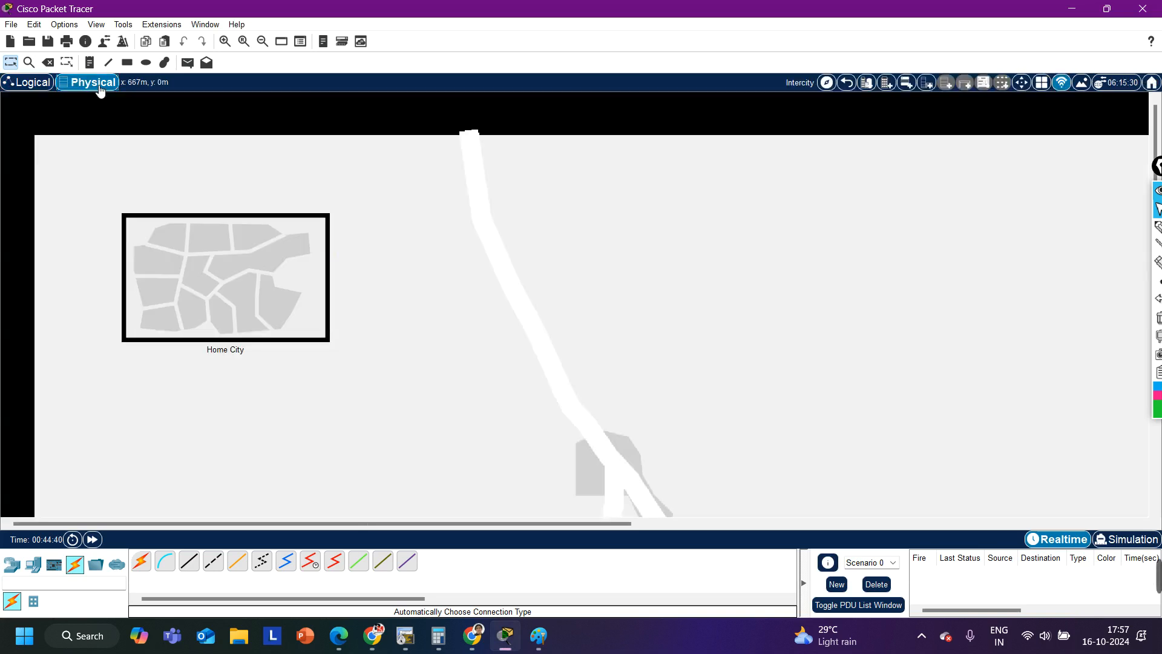
click(203, 284)
click(148, 224)
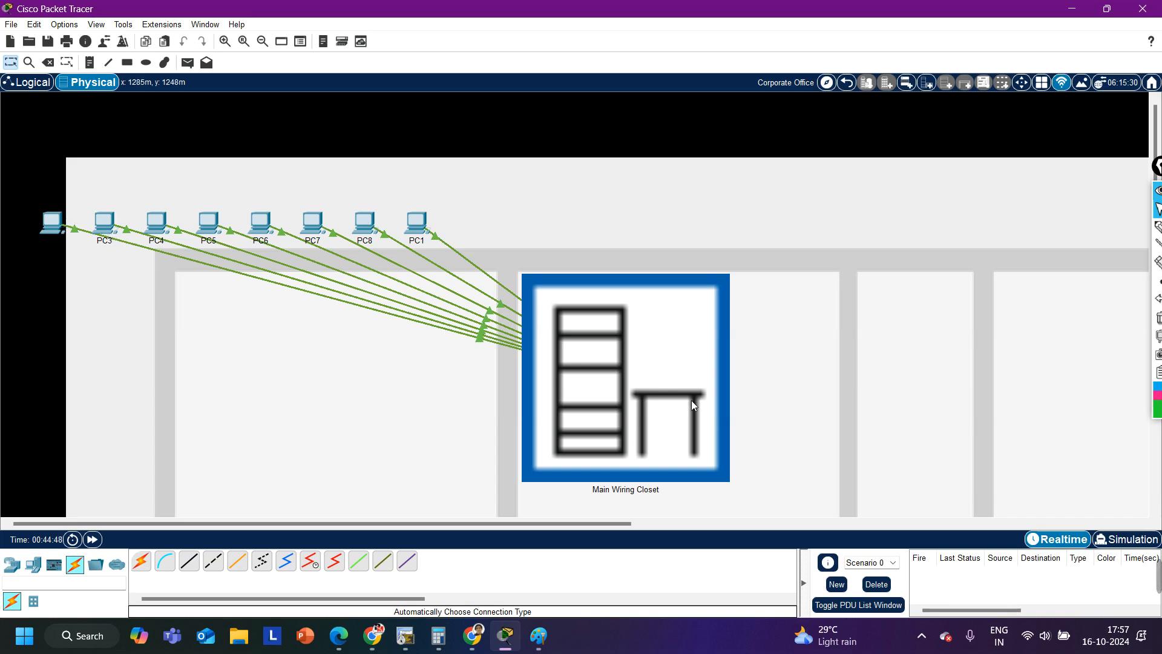
click(583, 359)
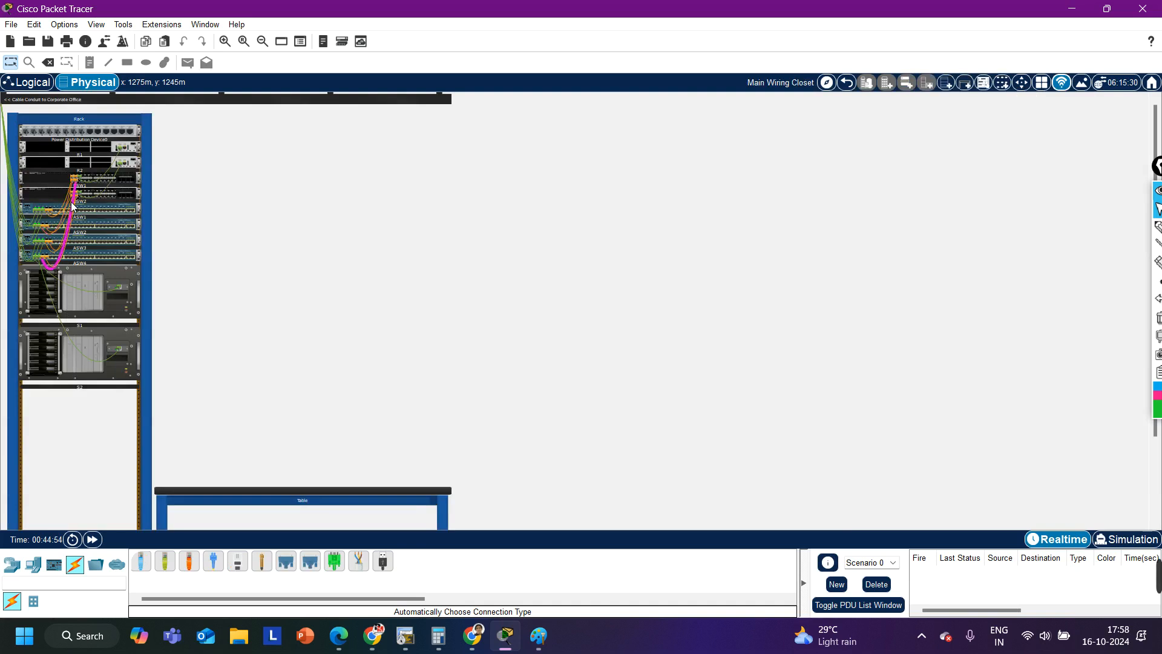
click(225, 42)
click(225, 42)
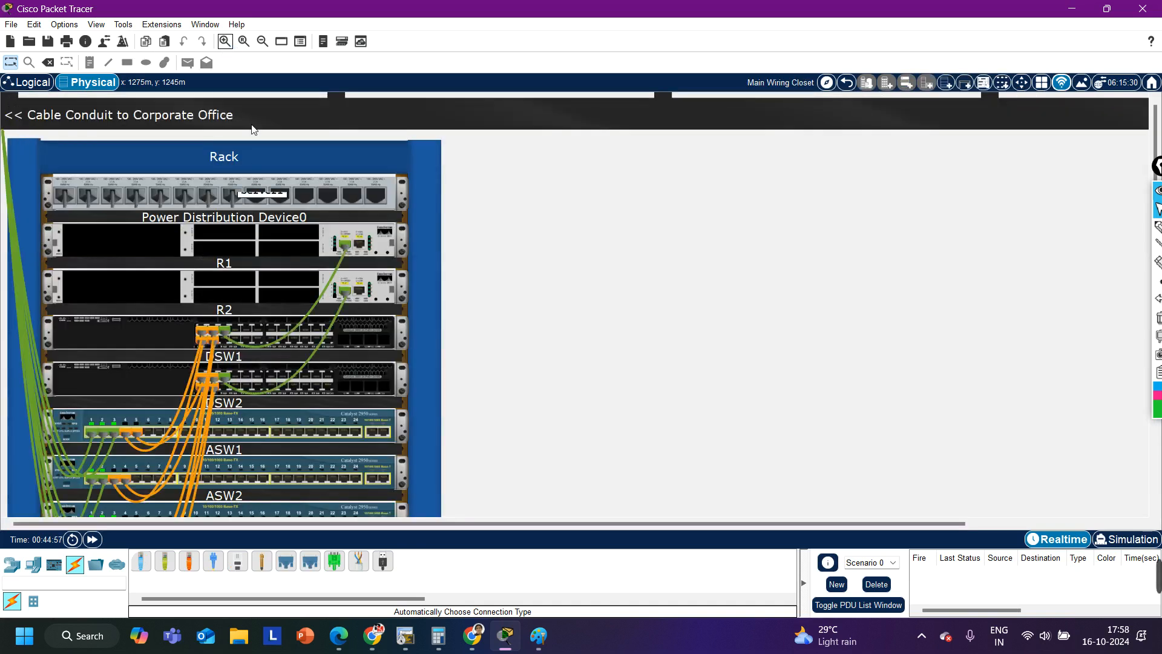
click(262, 41)
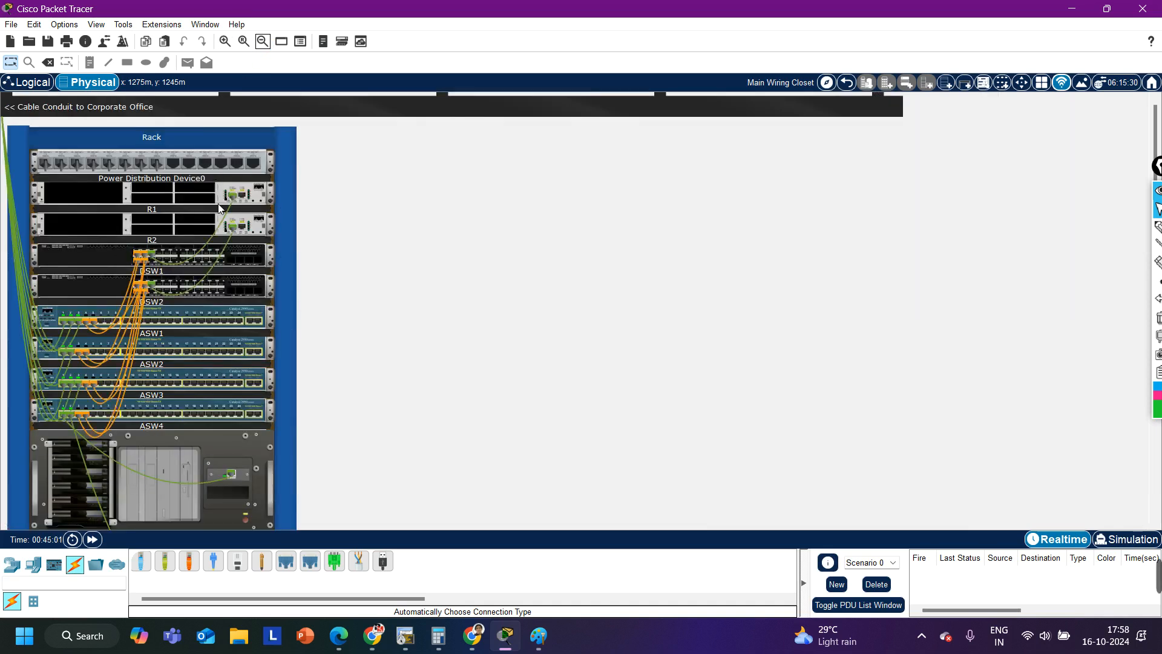
Step: Open router R1 from the rack and enlarge its physical device view
click(242, 192)
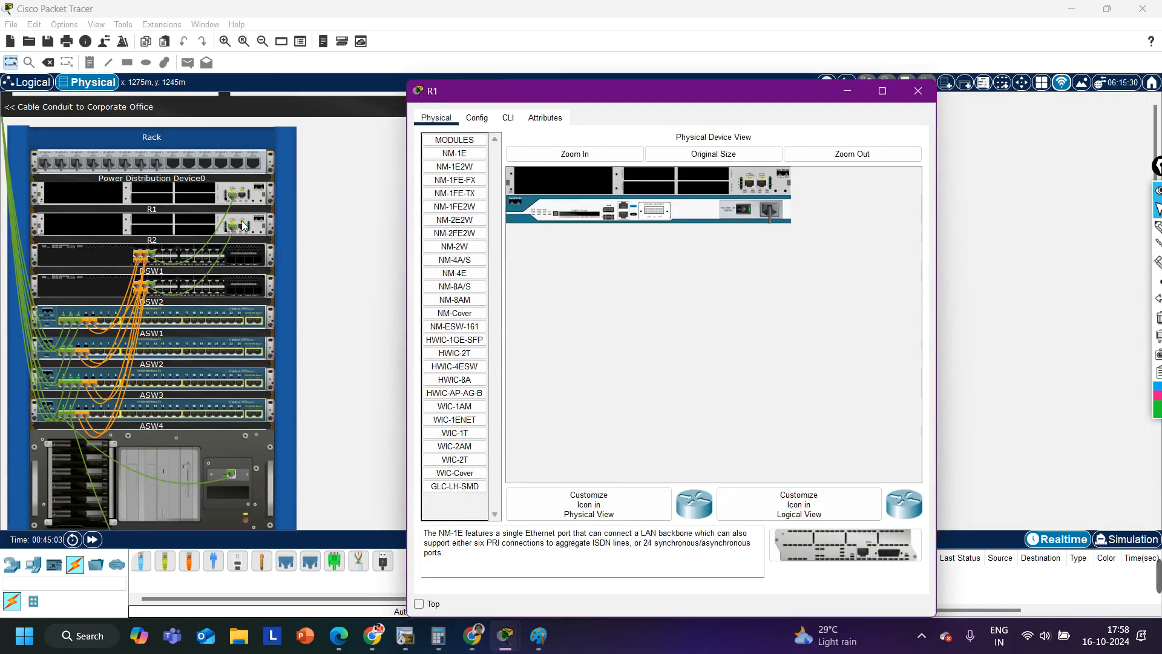
click(243, 226)
click(242, 193)
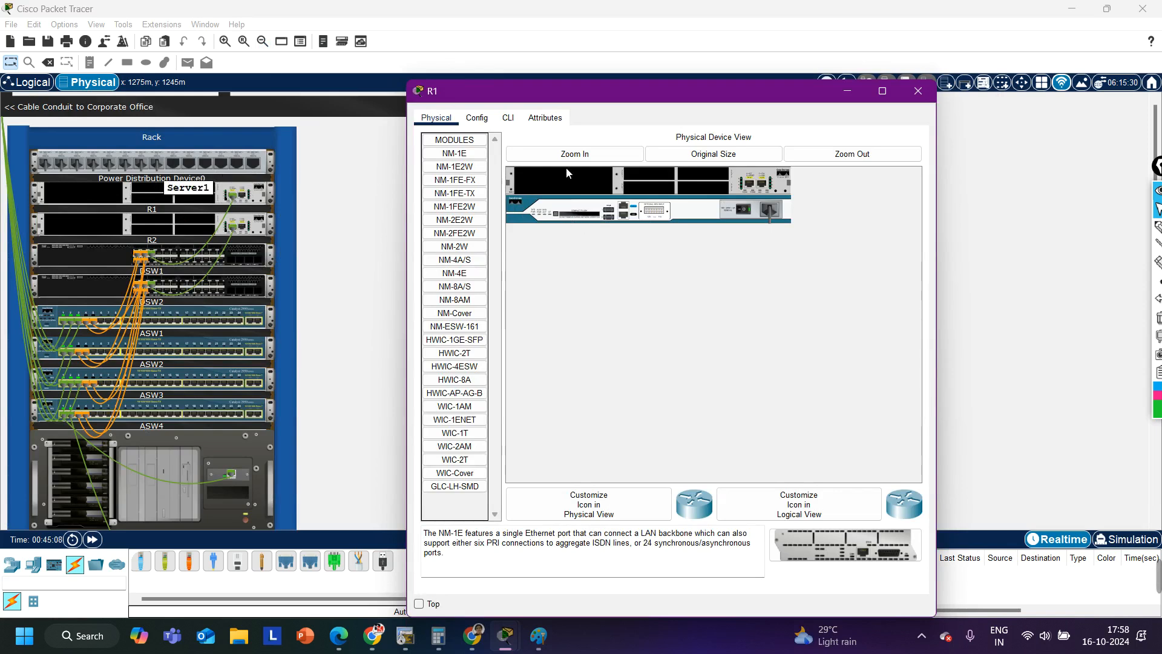
click(544, 154)
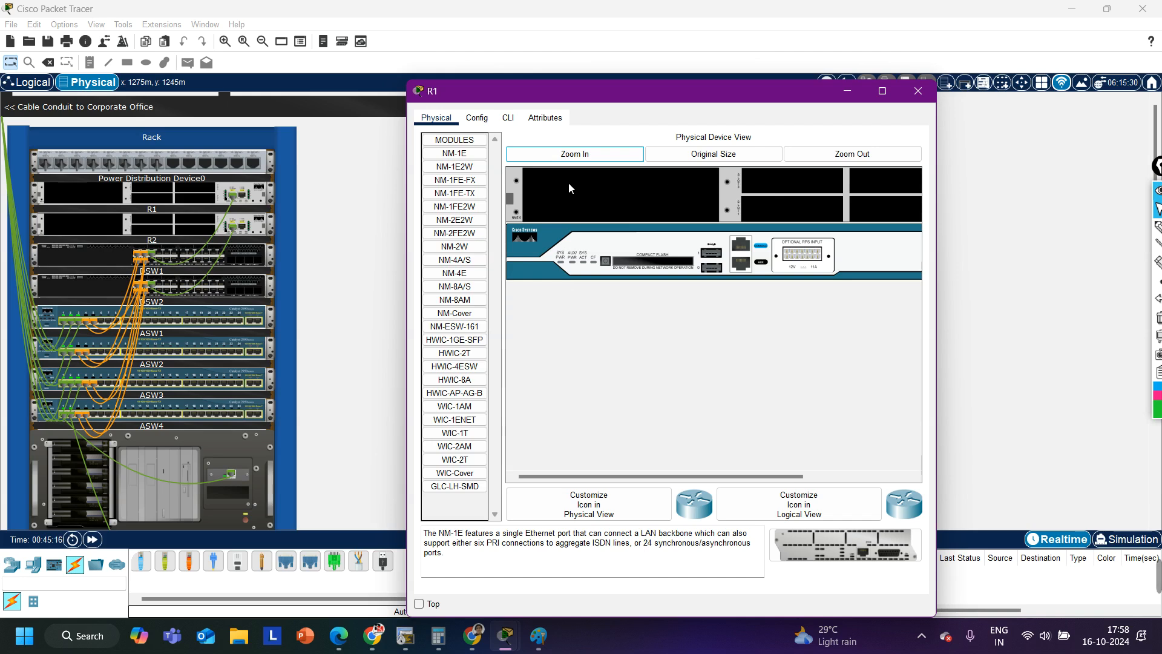
Step: Try to install the NM-1FE2W, NM-2FE2W and WIC-2T modules in R1 while it is powered on
drag(458, 210, 625, 232)
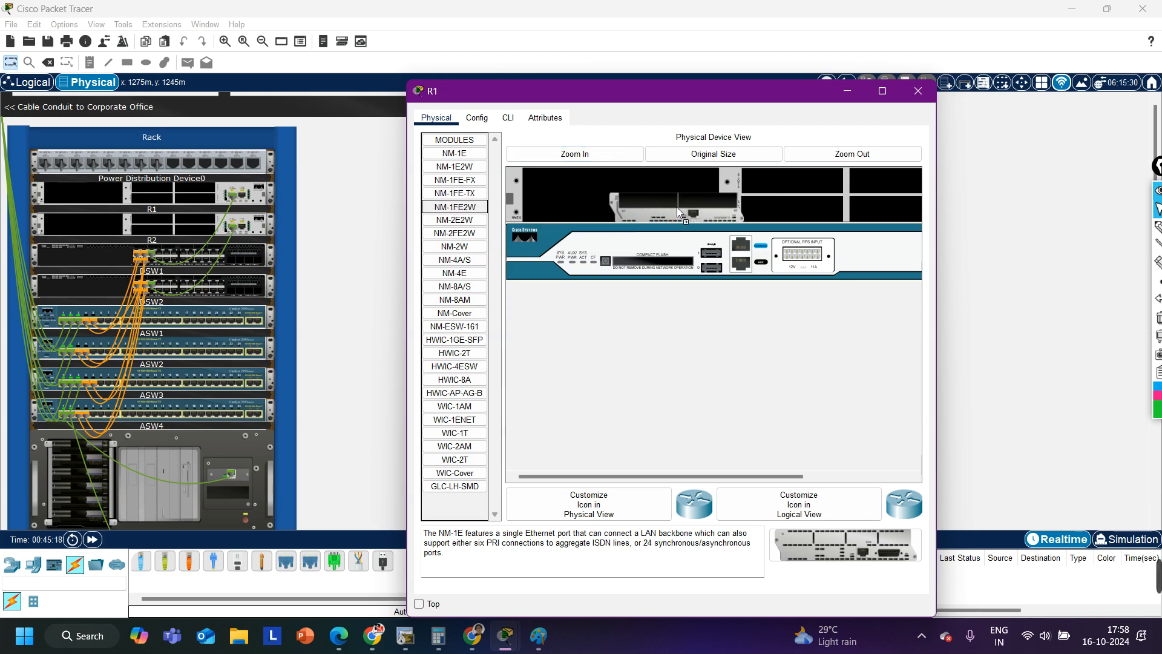
click(739, 378)
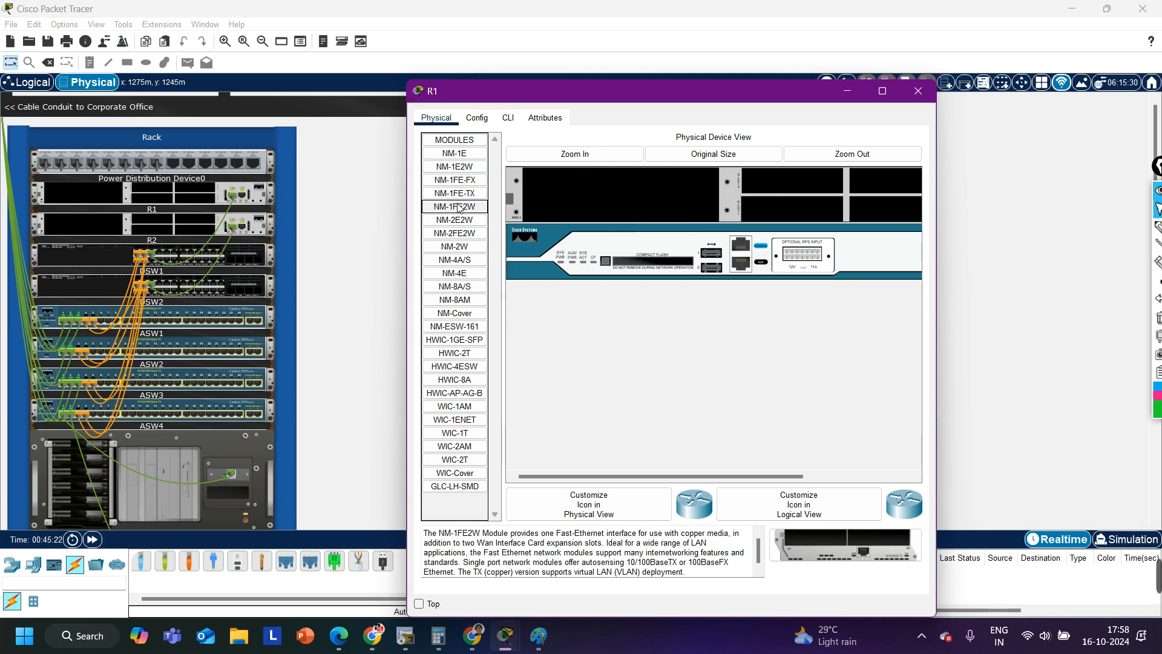
drag(455, 233, 808, 185)
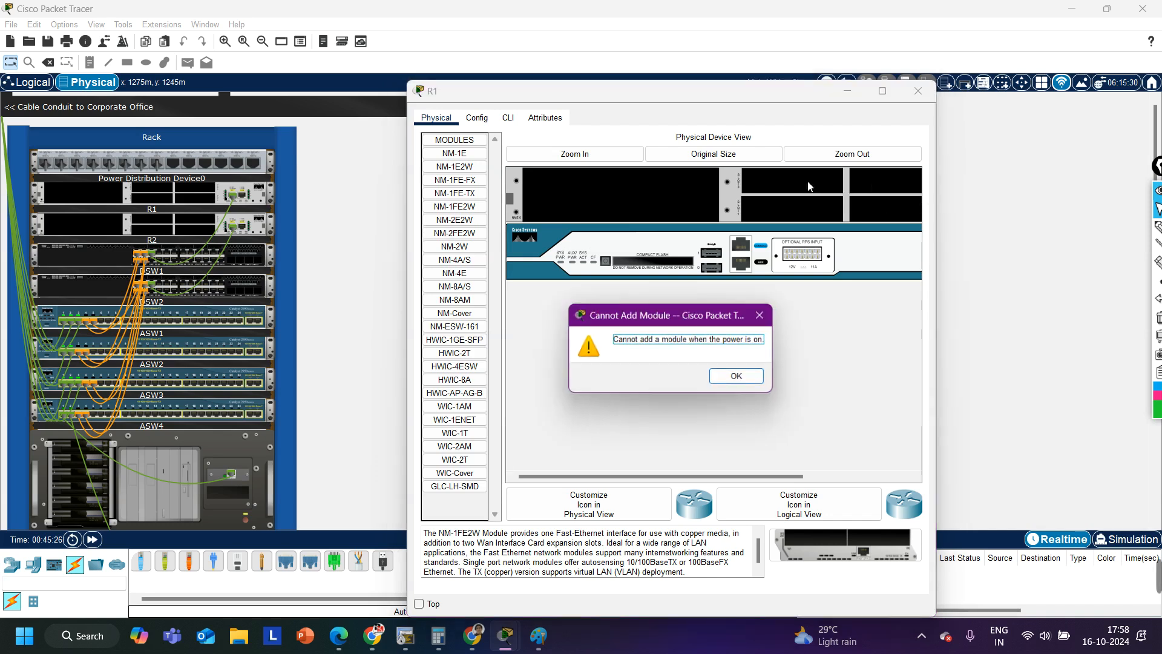
click(735, 375)
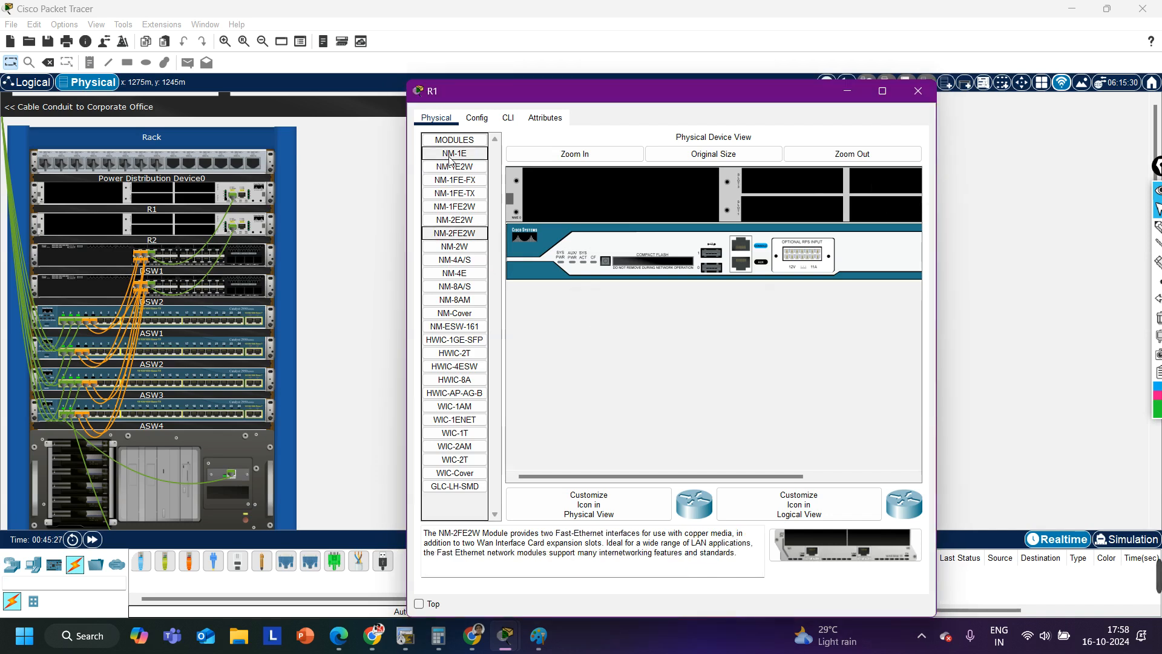
drag(466, 460, 819, 197)
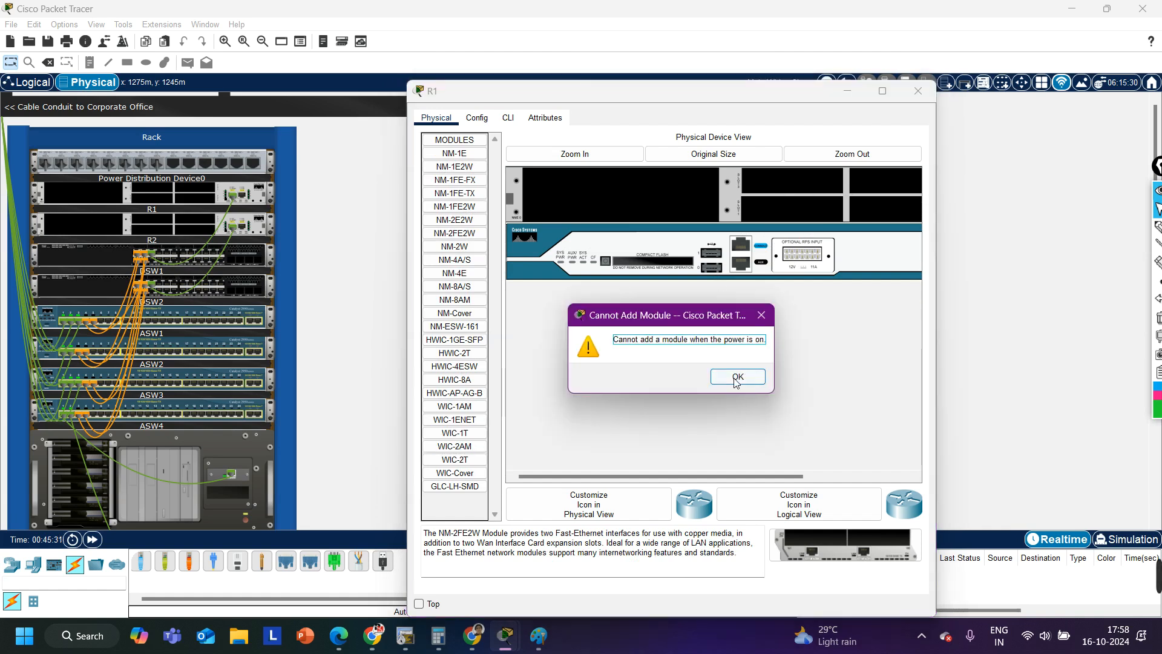
click(736, 379)
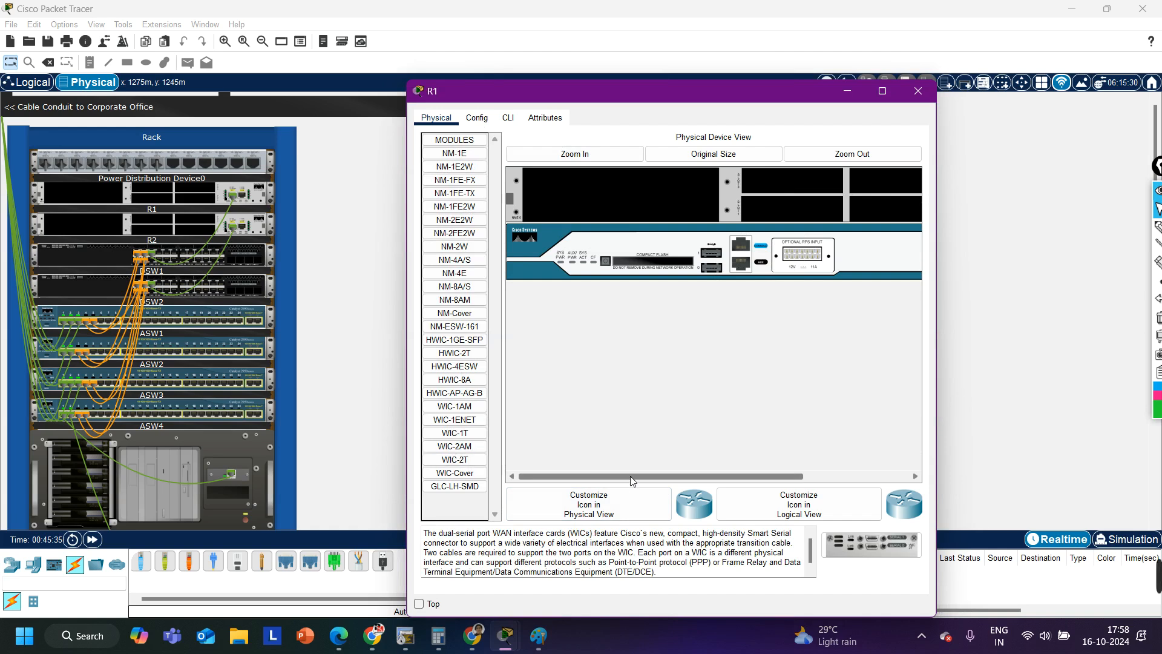
Step: Switch off R1's power and try to fit the NM-2E2W module into one of its small empty slots
drag(666, 477, 763, 477)
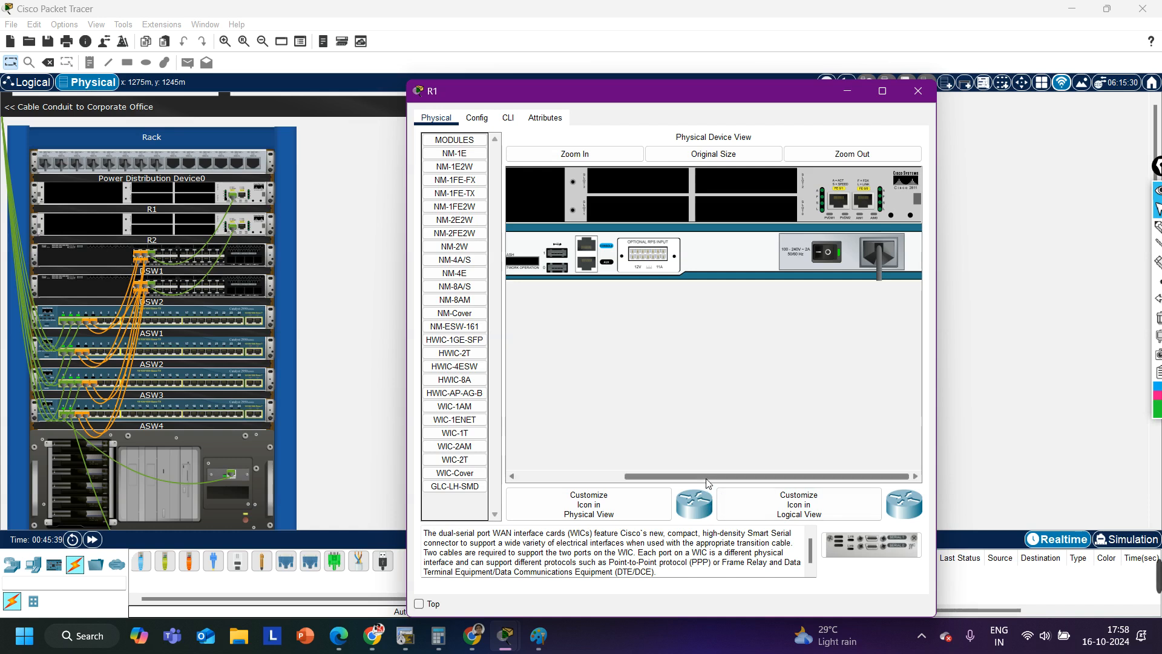
drag(705, 478, 587, 477)
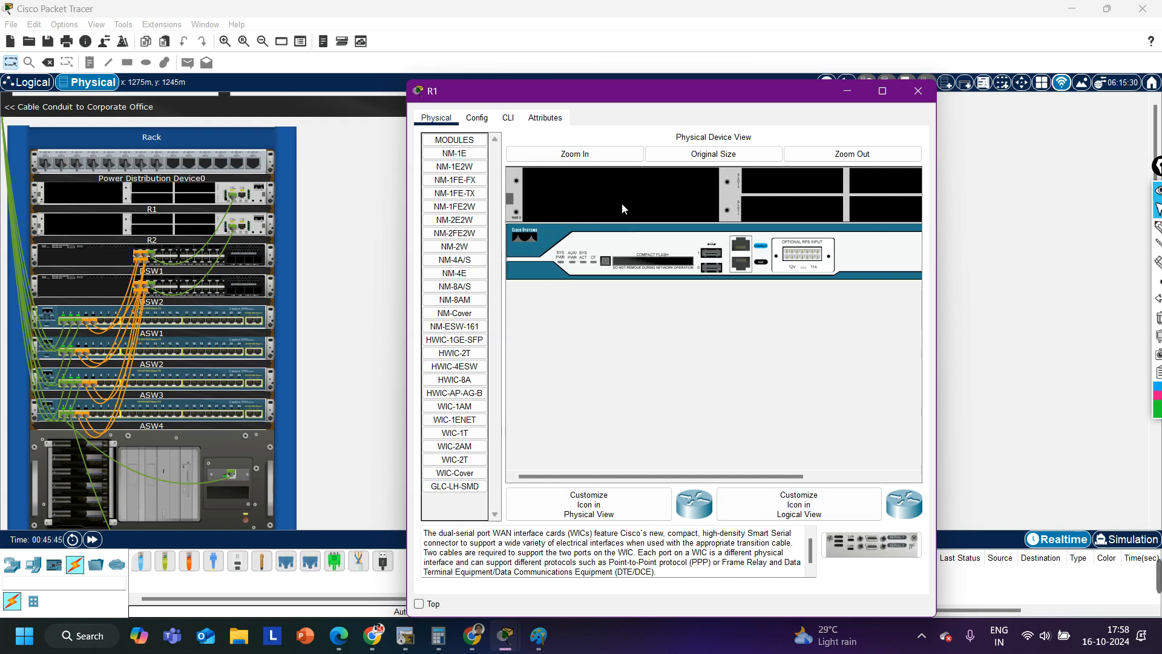
drag(593, 480, 700, 478)
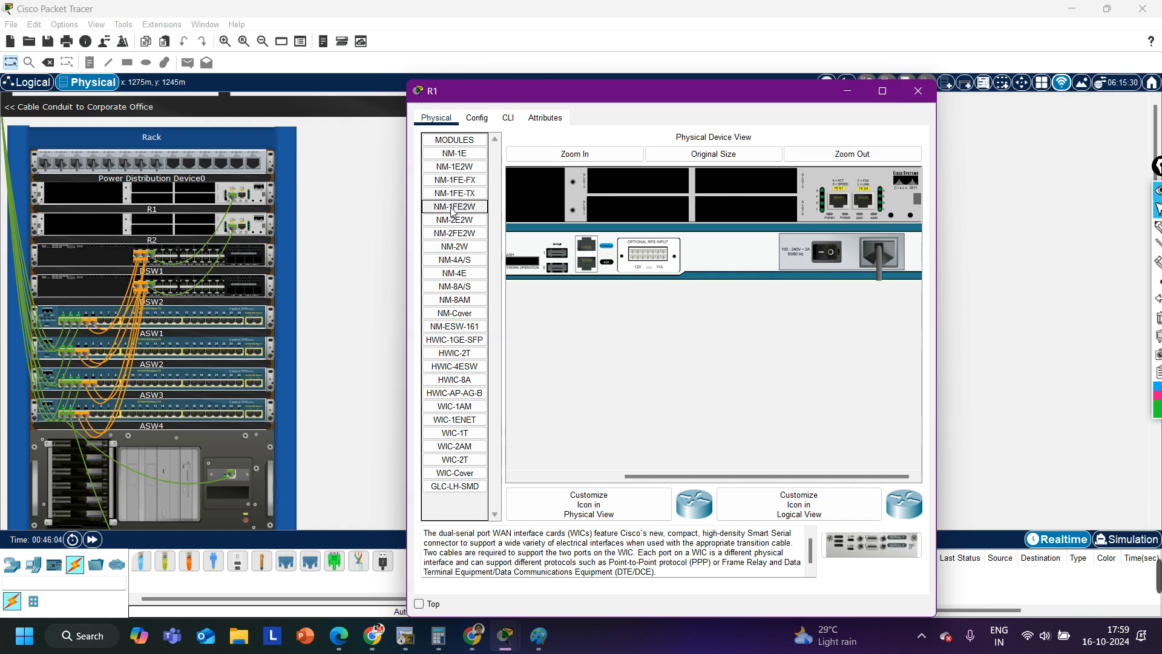
drag(454, 219, 638, 188)
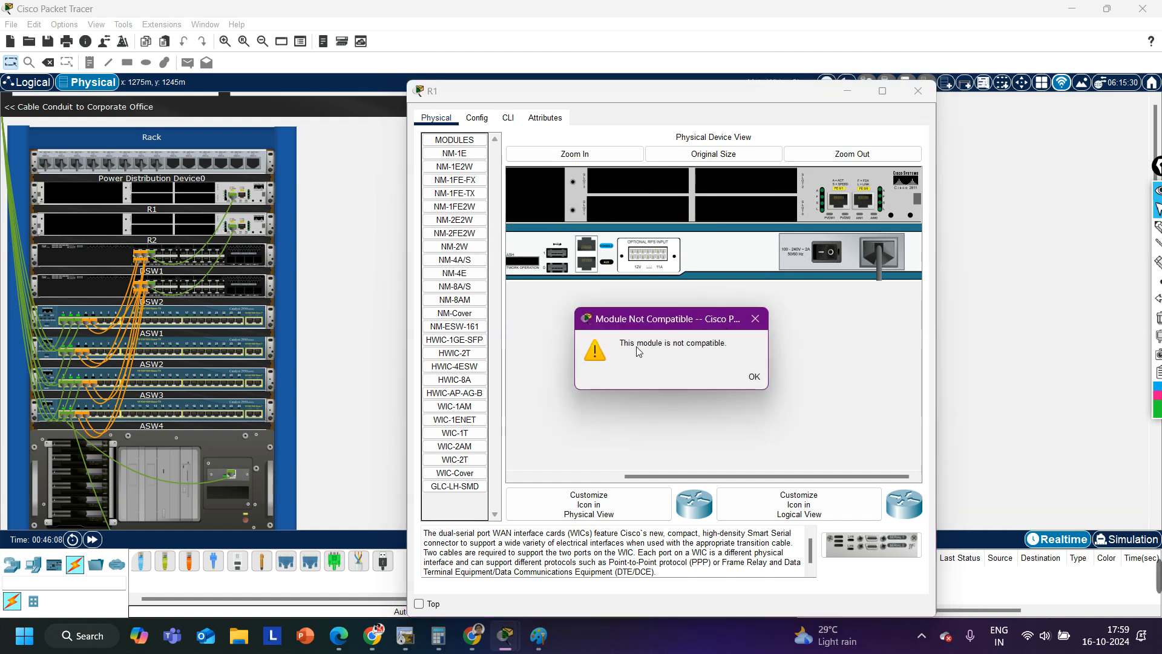
click(754, 377)
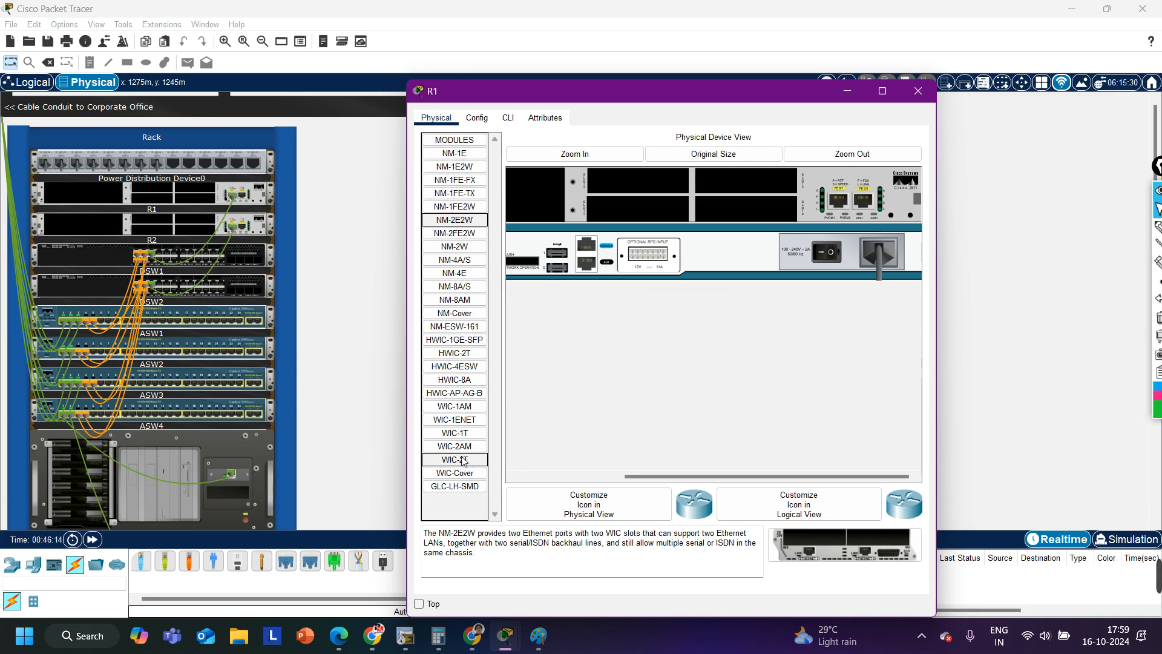
Step: Fit the WIC-2T module into an empty small slot of powered-off R1, then remove it and close the router
drag(463, 460, 745, 190)
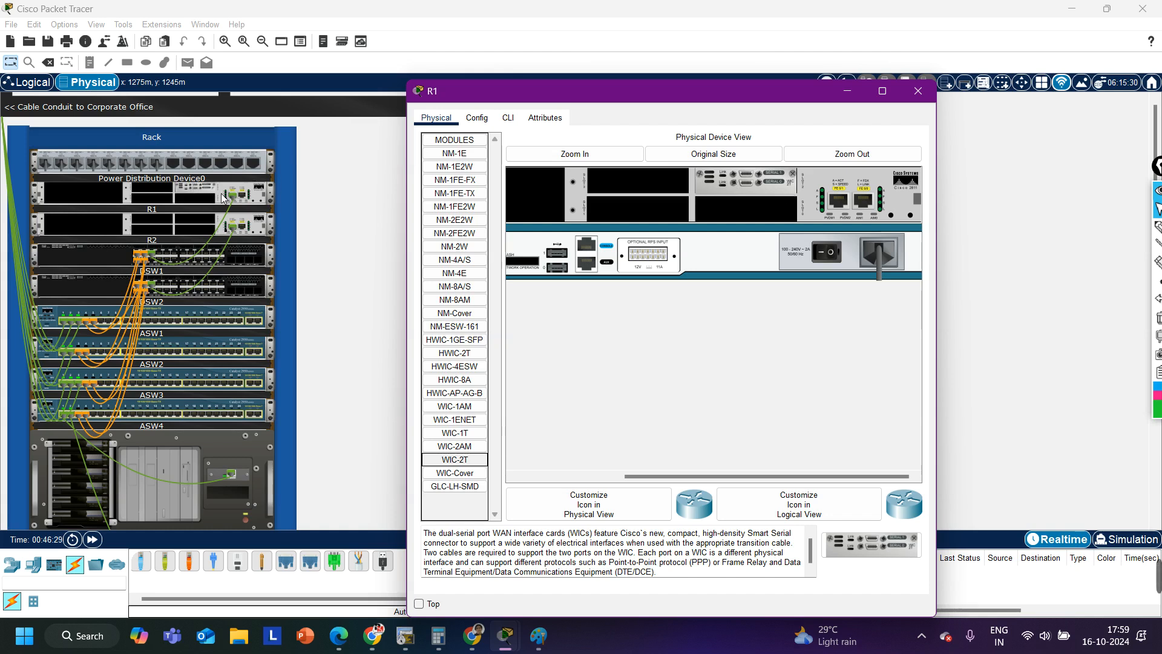
drag(769, 184, 484, 390)
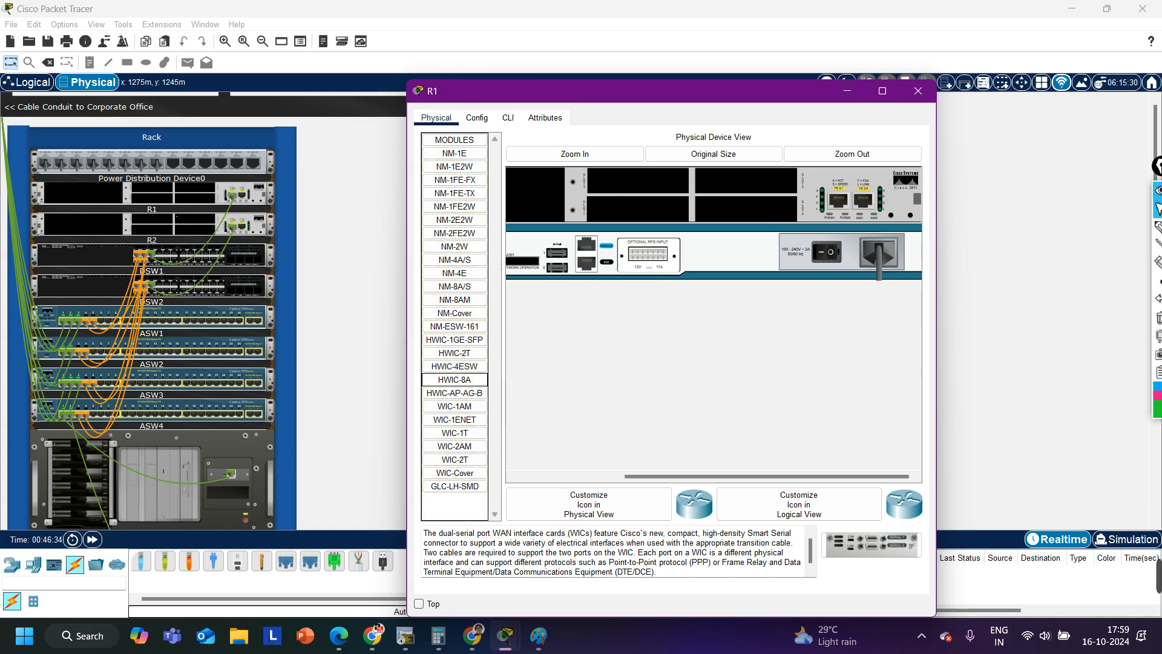
click(918, 91)
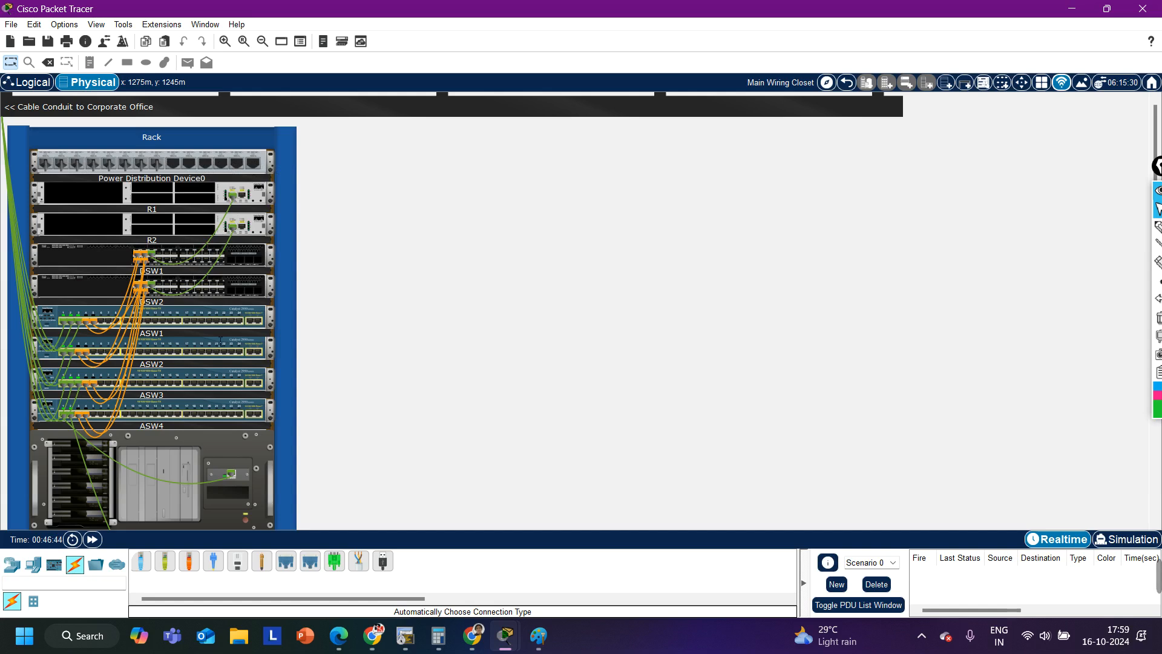
Step: Reopen R1 and examine its enlarged slots, ports and power switch, then briefly open and close R2
click(250, 194)
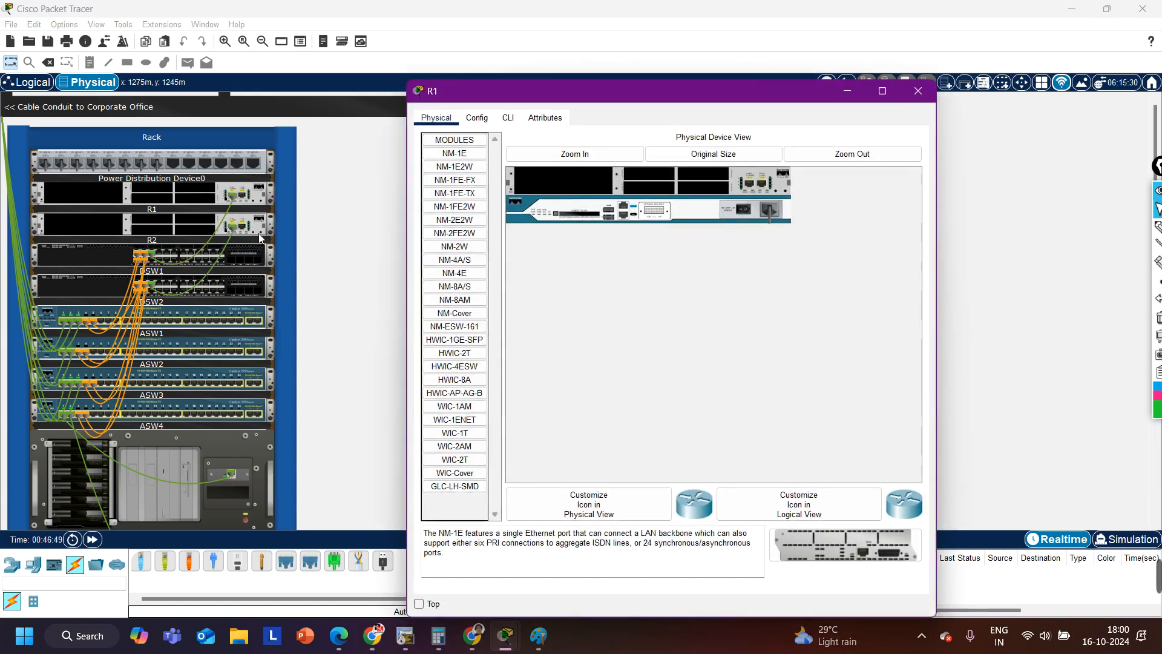
click(259, 228)
click(255, 196)
click(579, 161)
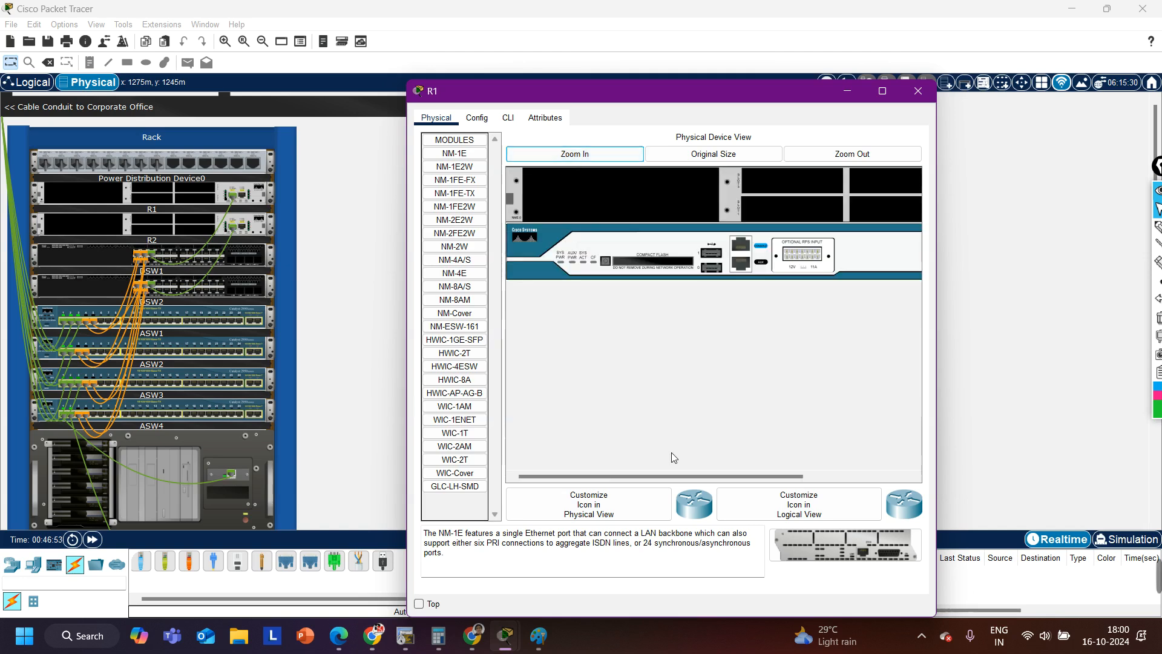
drag(611, 477, 663, 477)
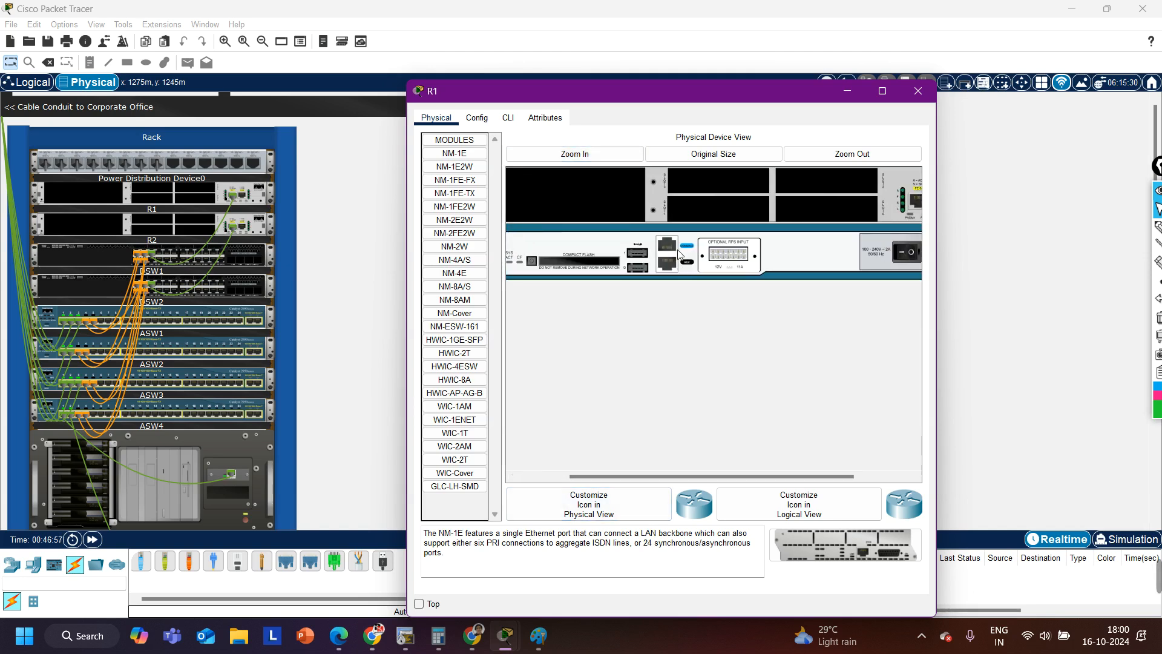
drag(655, 477, 766, 480)
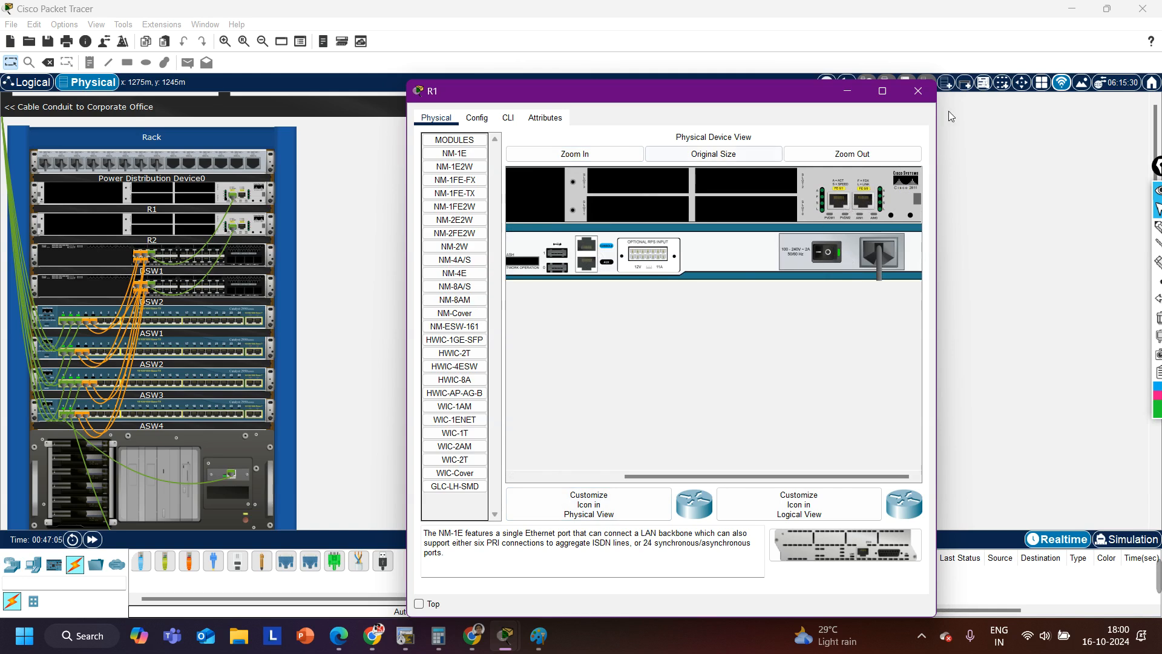
click(918, 91)
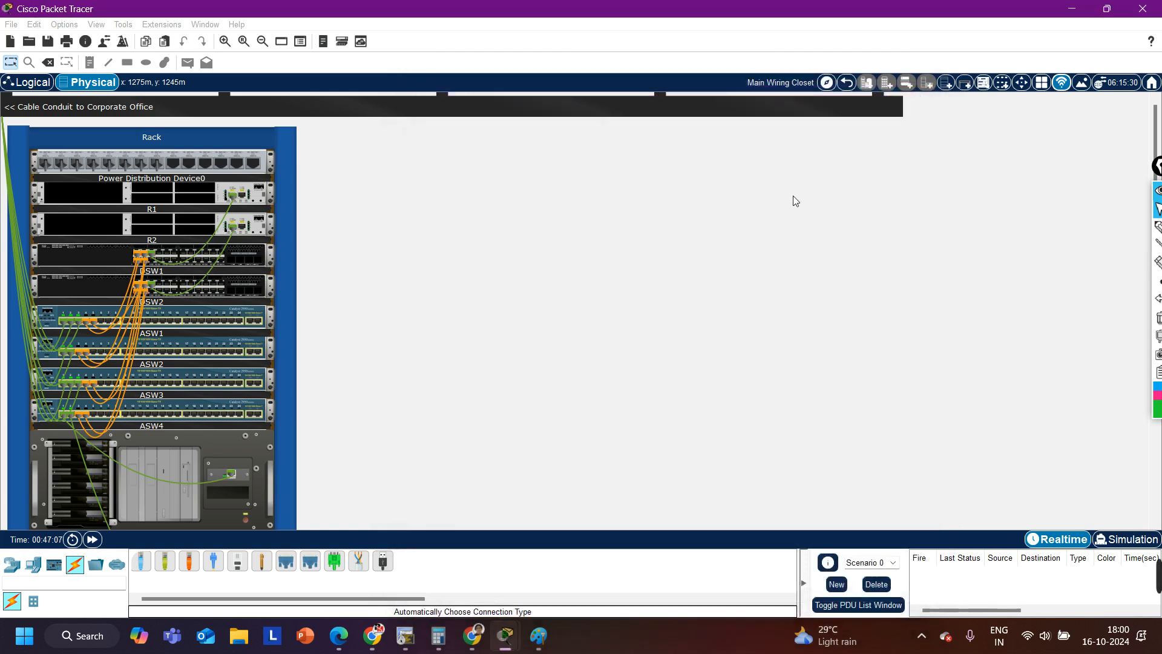
click(228, 226)
click(919, 91)
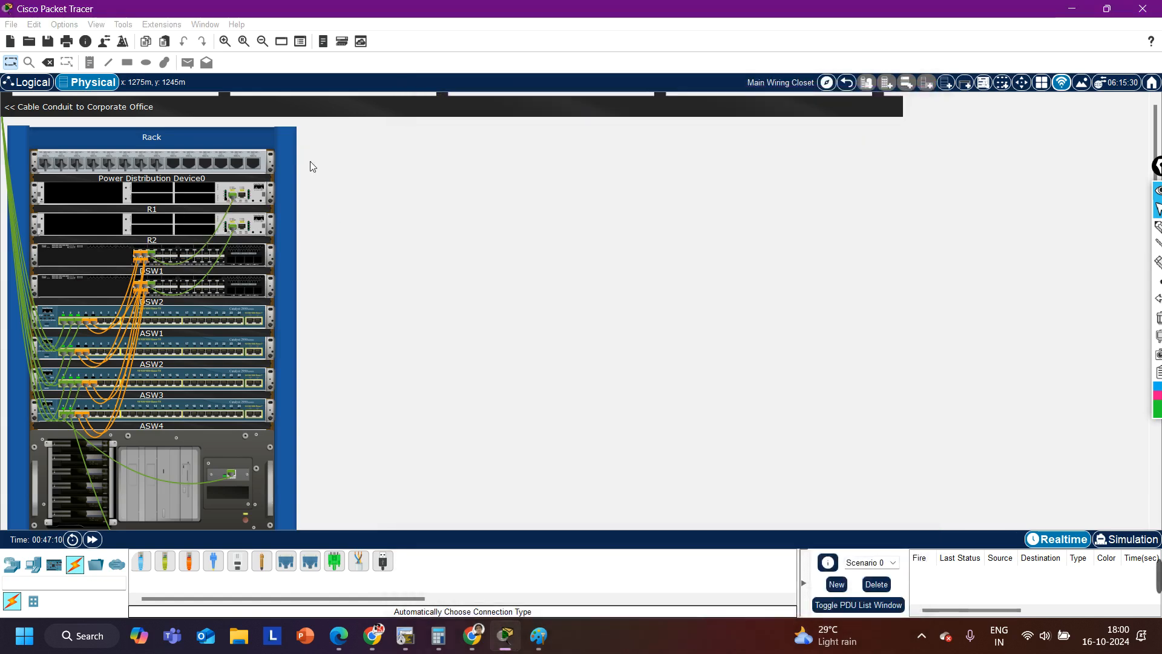
Step: Examine the physical device views of multilayer switches DSW1 and DSW2, enlarging DSW1 to inspect its ports and empty bays
click(84, 257)
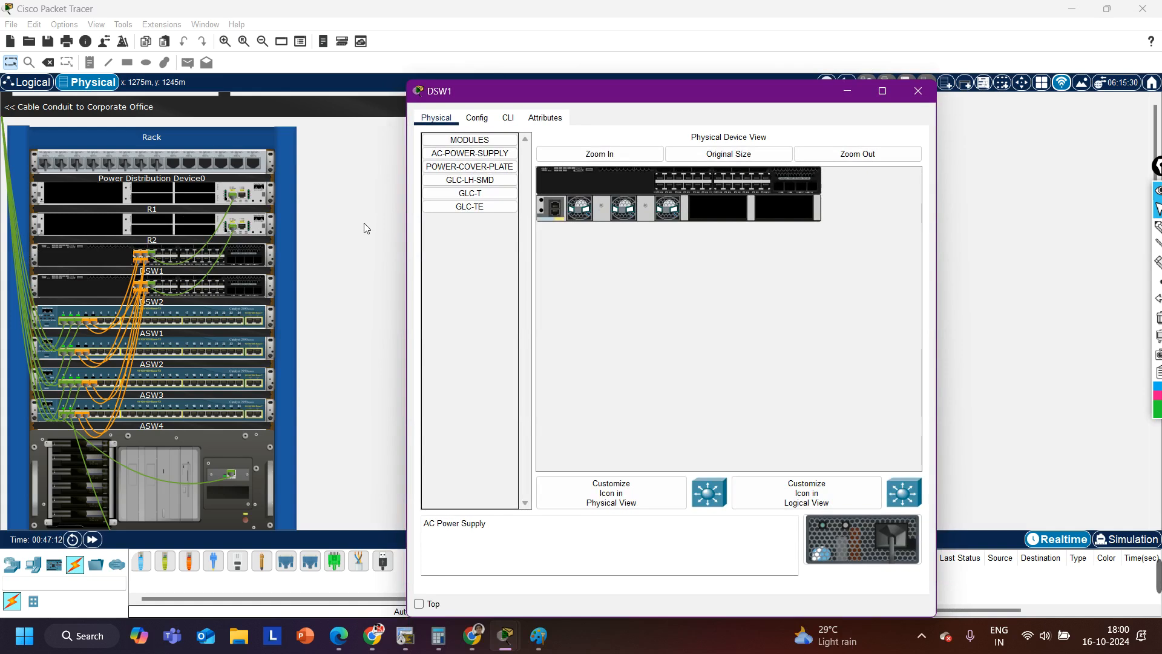
click(609, 153)
drag(635, 464, 812, 461)
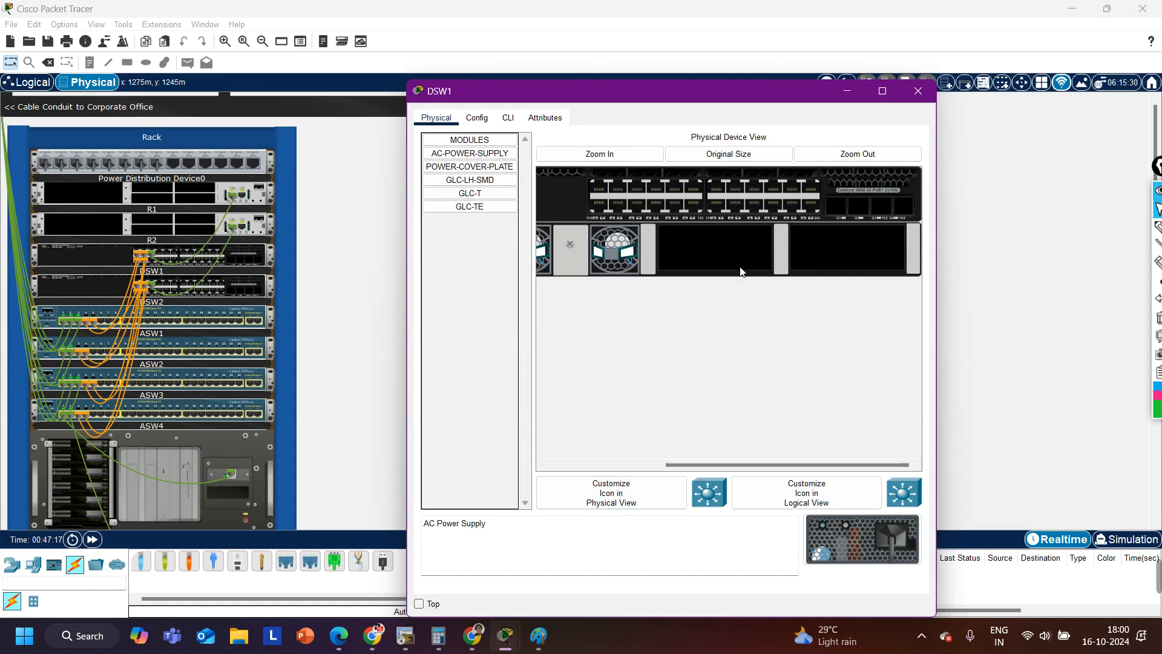
click(922, 97)
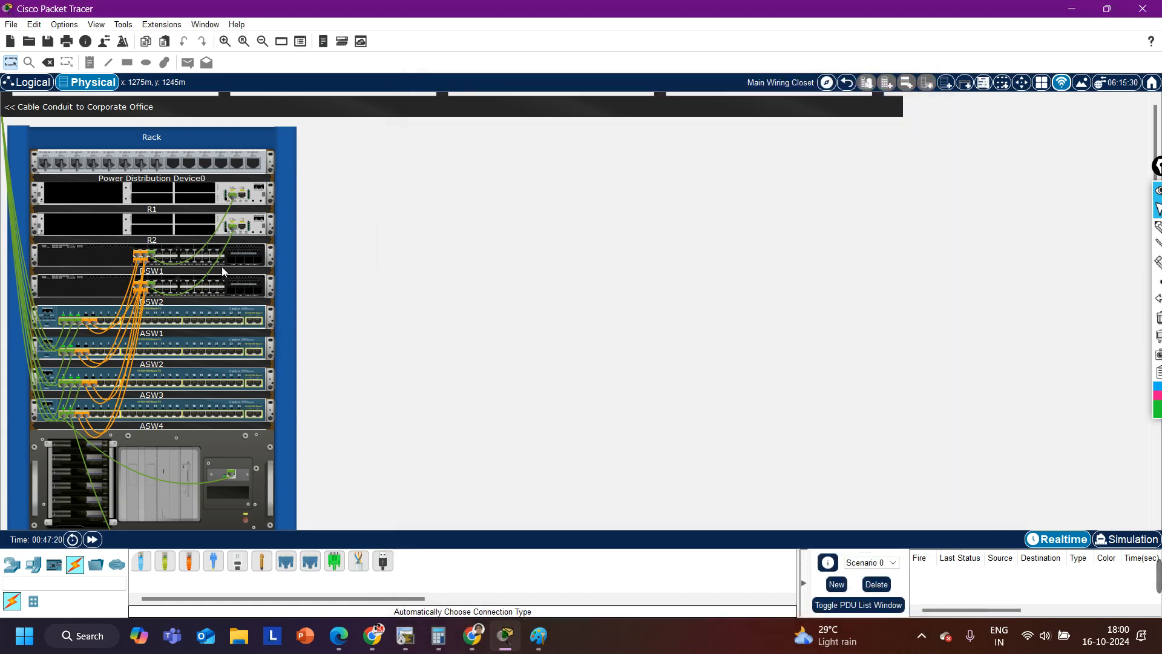
click(88, 282)
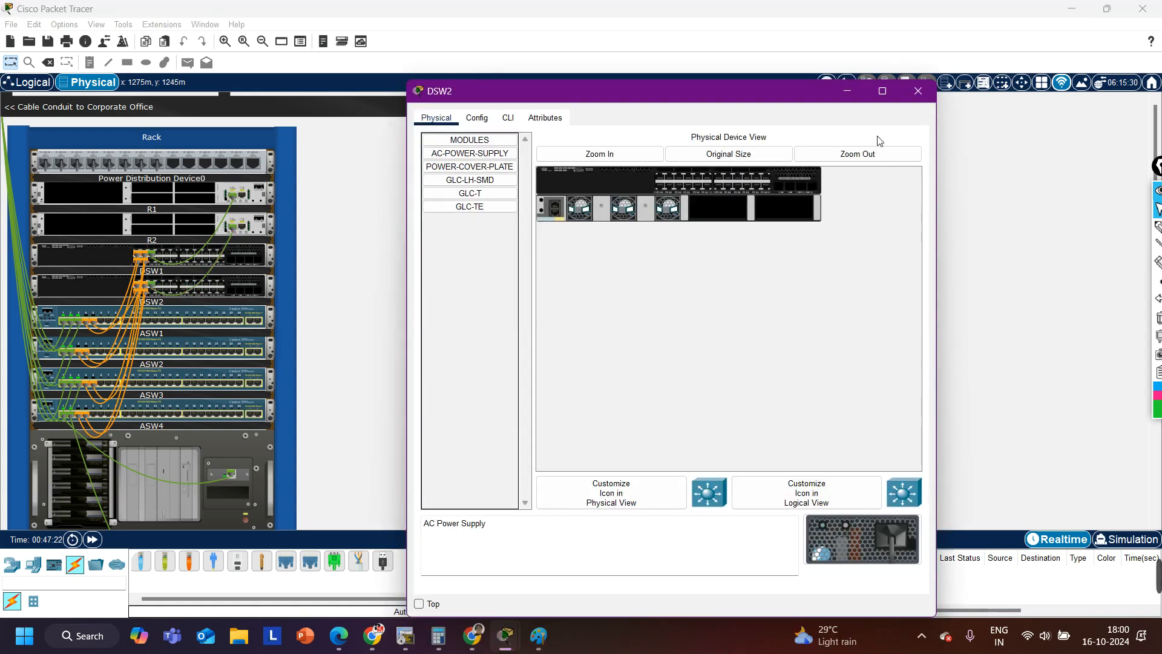
click(918, 91)
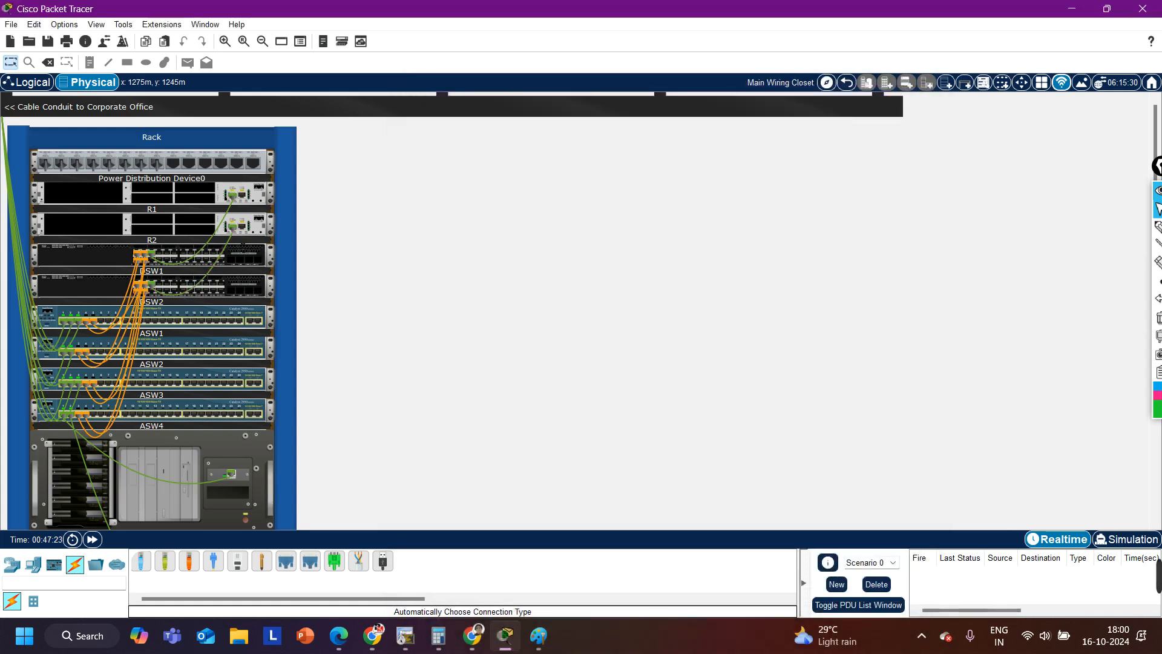
Step: Open access switch ASW1 from the rack and examine its enlarged ports and power inlet, then close it
click(218, 315)
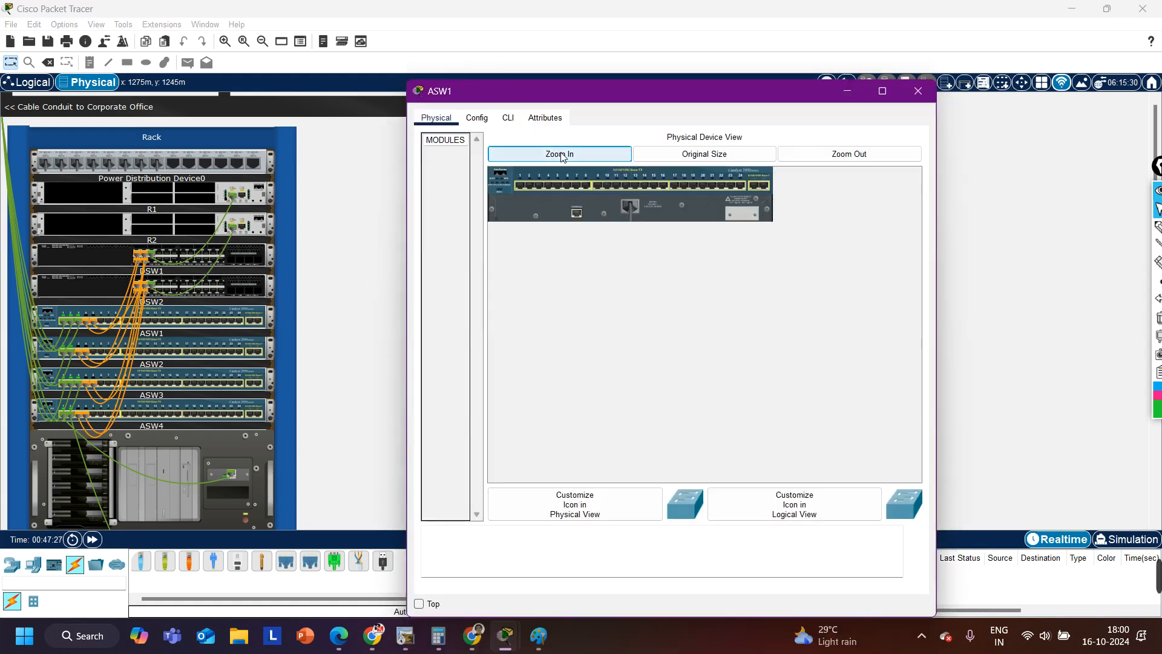
click(561, 154)
drag(654, 477, 752, 477)
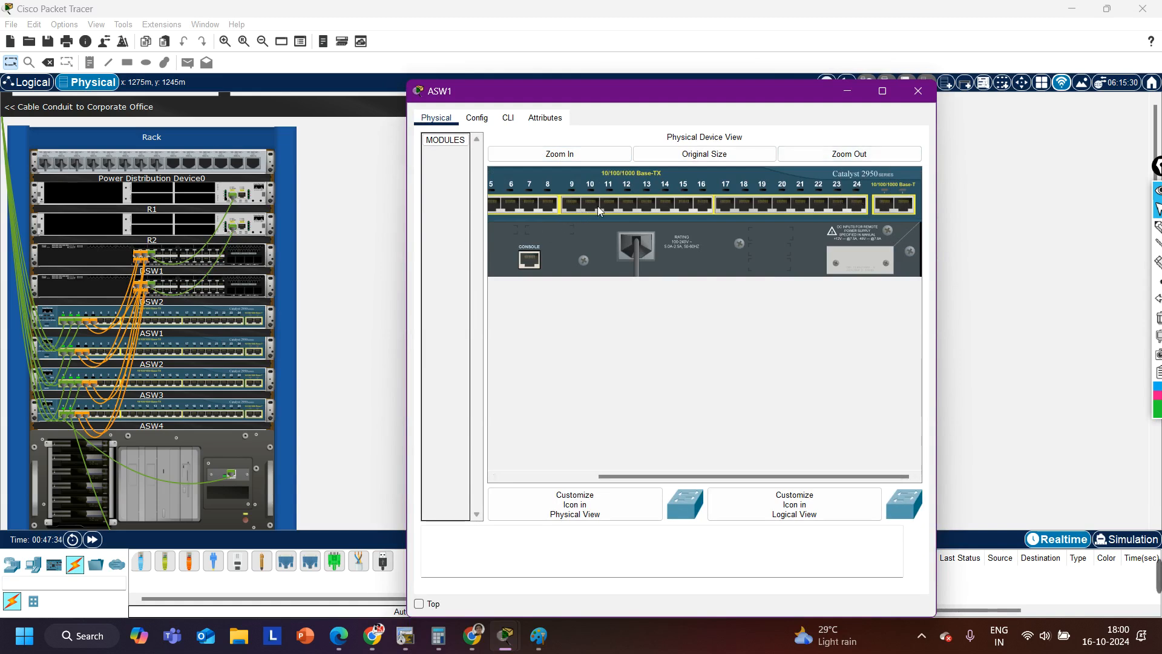
click(919, 92)
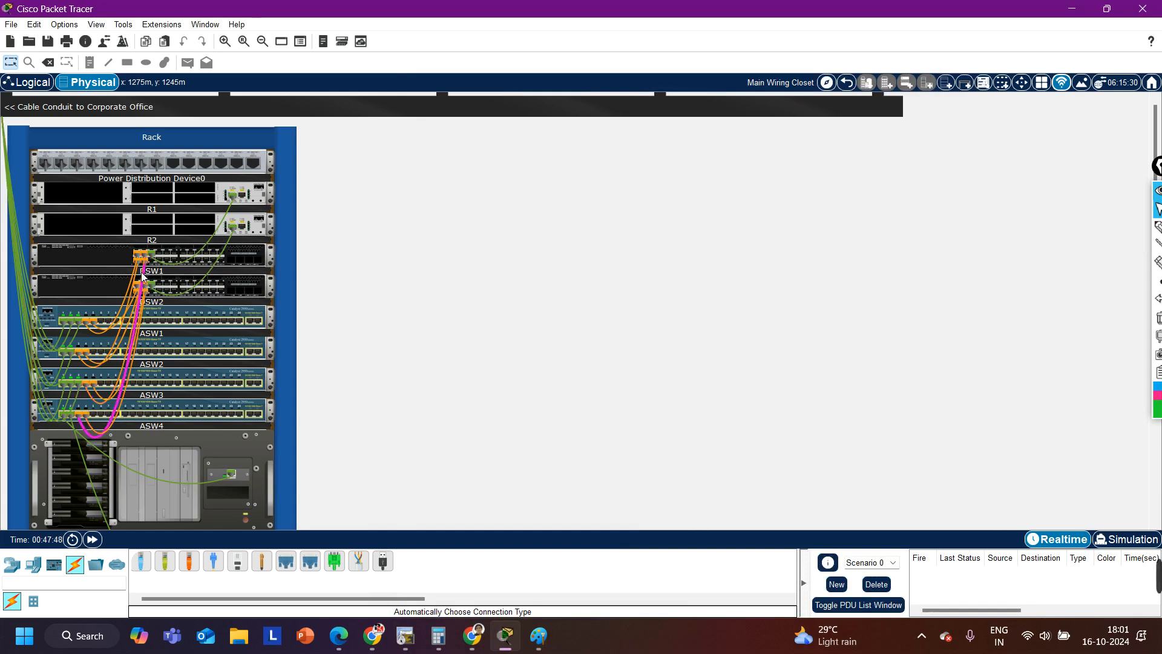
Step: Check the connection details of DSW1's cabling and R1's port details in the rack, then glance at the project plan in Paint
mouse_move(146, 259)
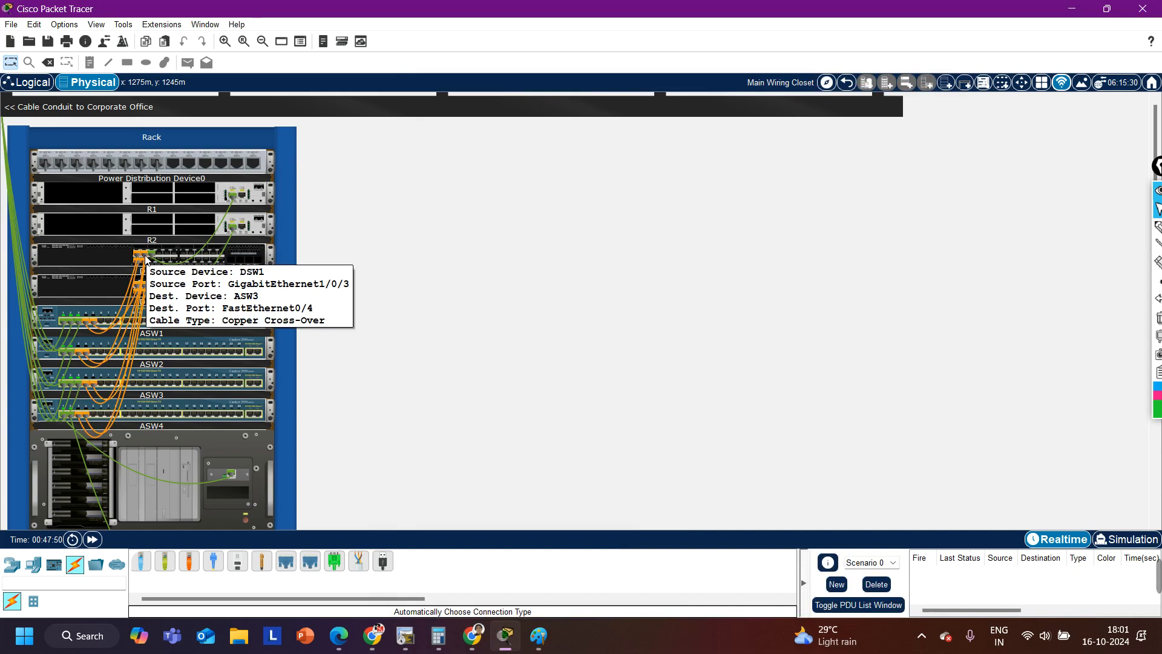
mouse_move(123, 383)
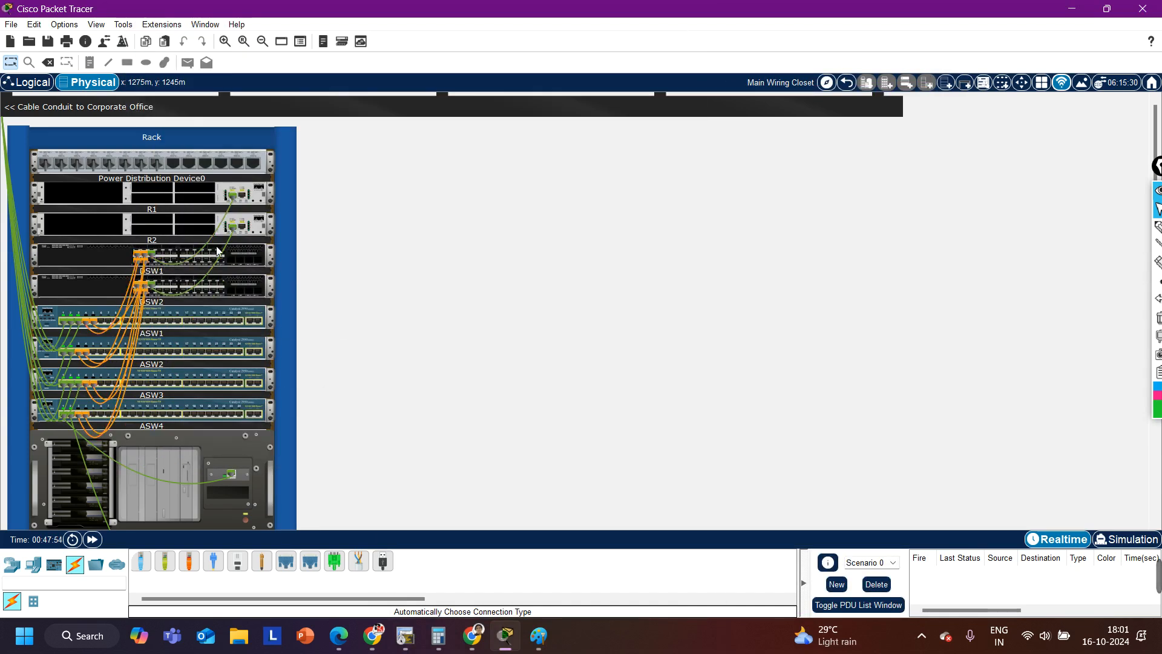
mouse_move(241, 193)
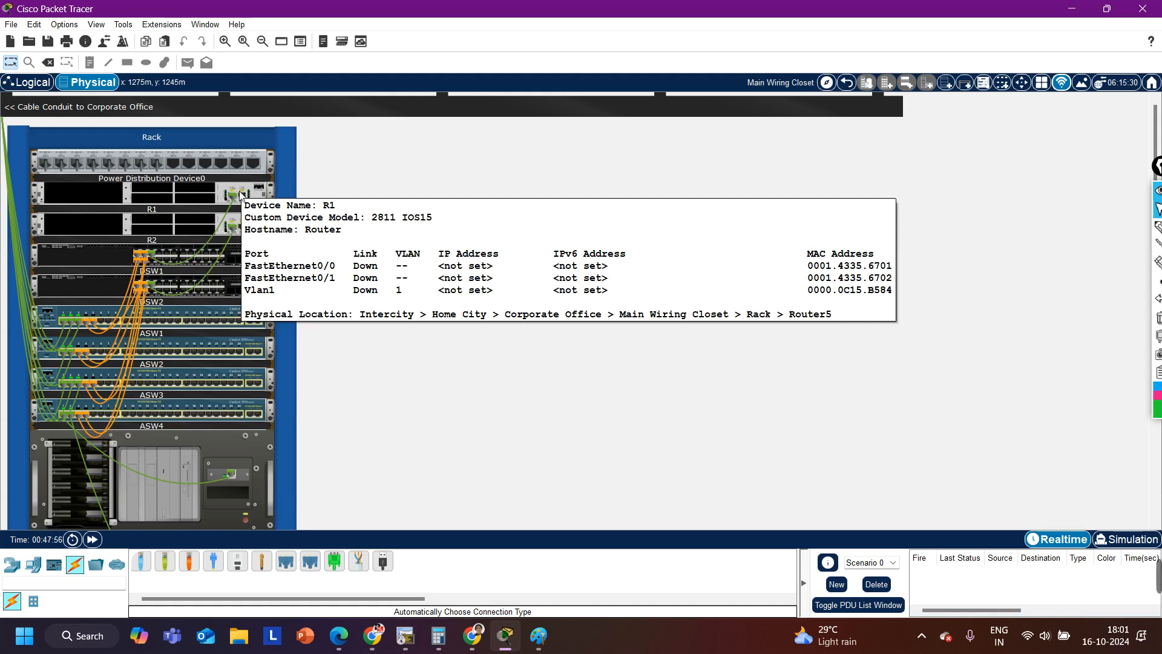
click(1071, 8)
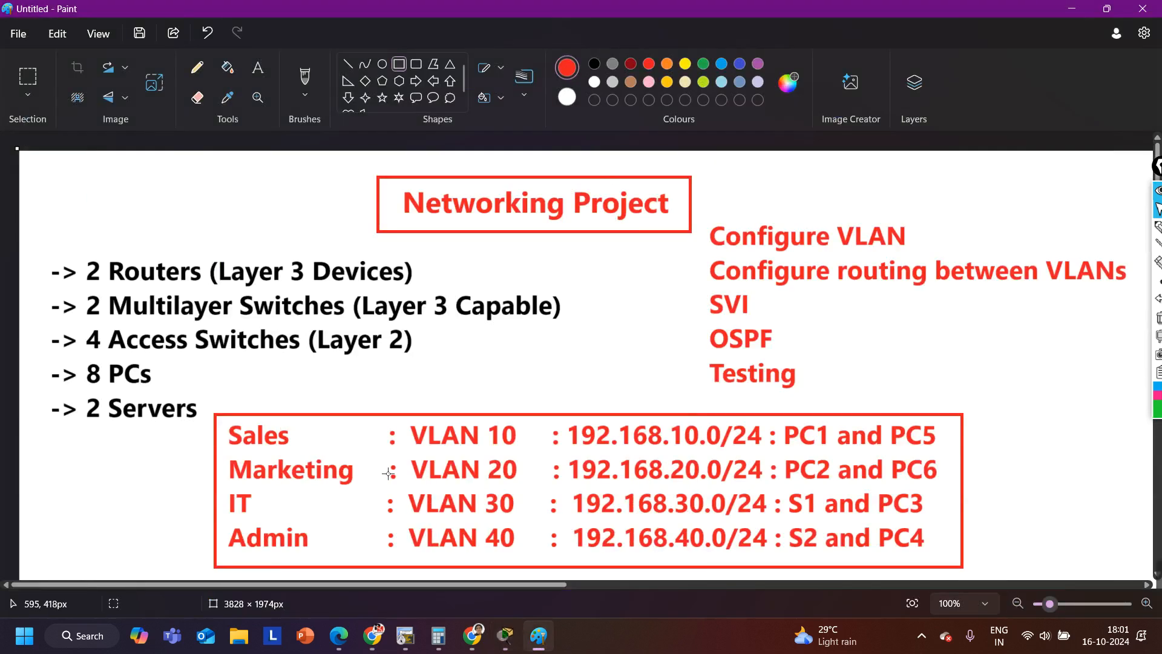
click(506, 635)
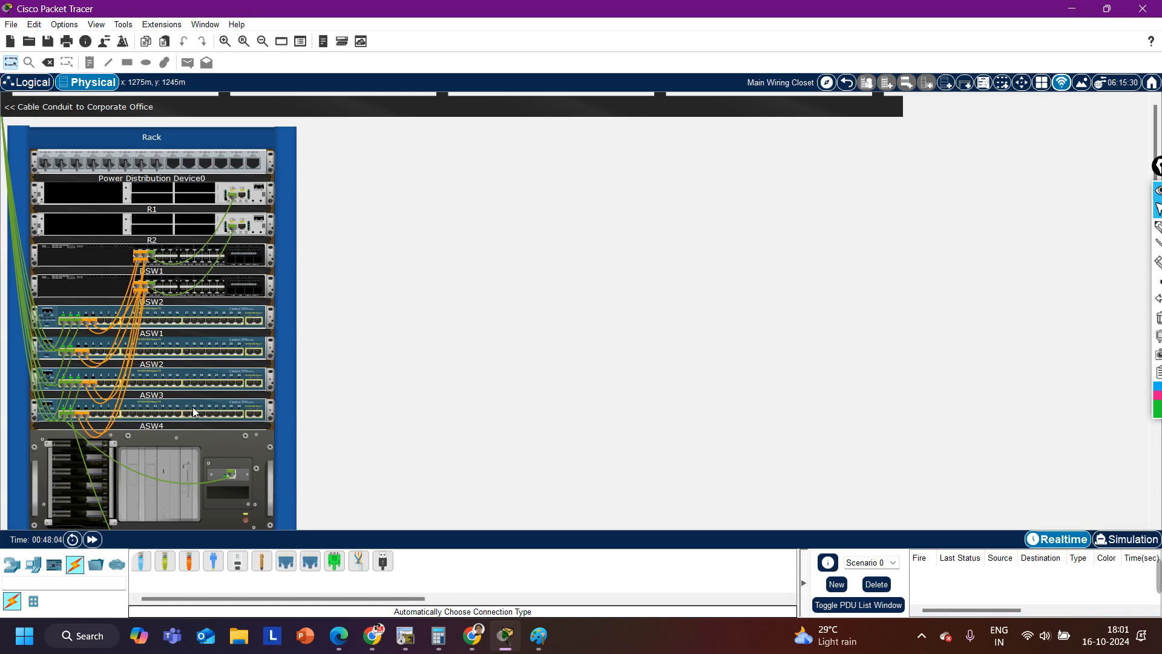
Step: Look over the lower rack and the table in the Main Wiring Closet, then return to the logical workspace
scroll(193, 412, down, 10)
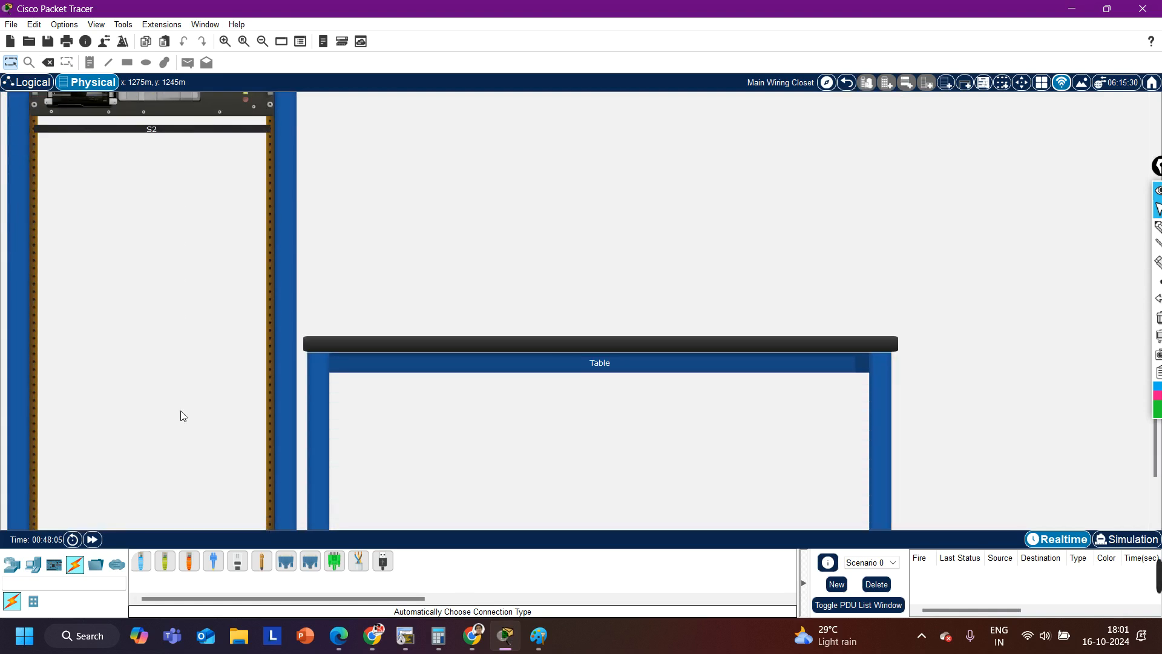
scroll(183, 416, down, 3)
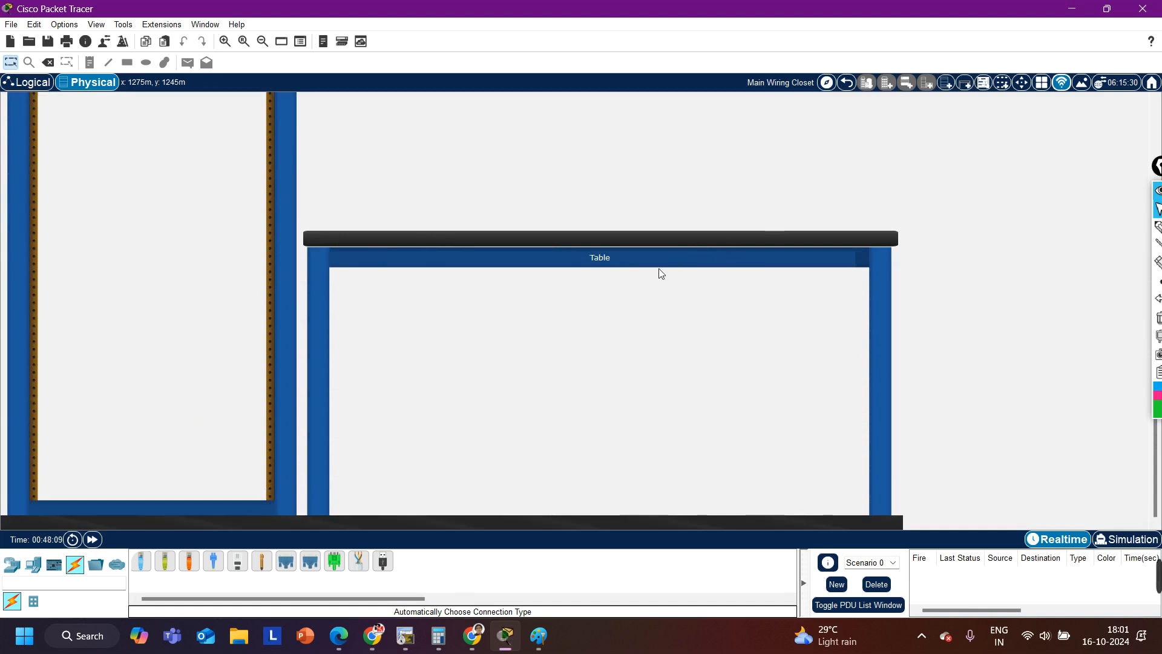
scroll(636, 282, up, 2)
scroll(636, 282, up, 9)
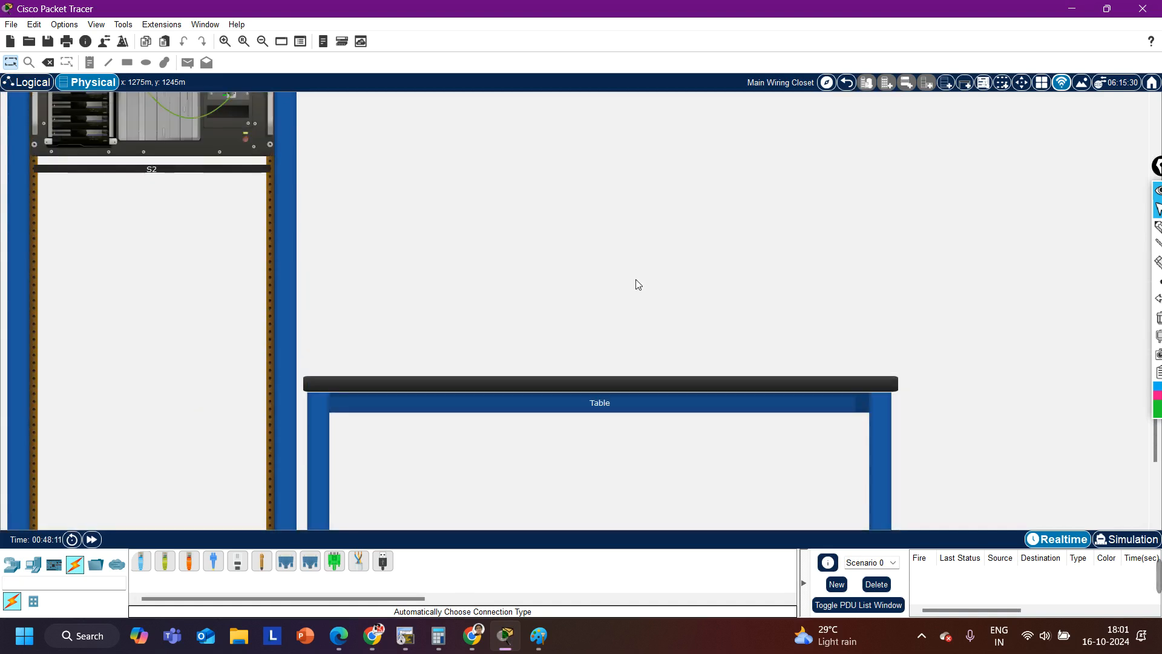
scroll(639, 284, up, 4)
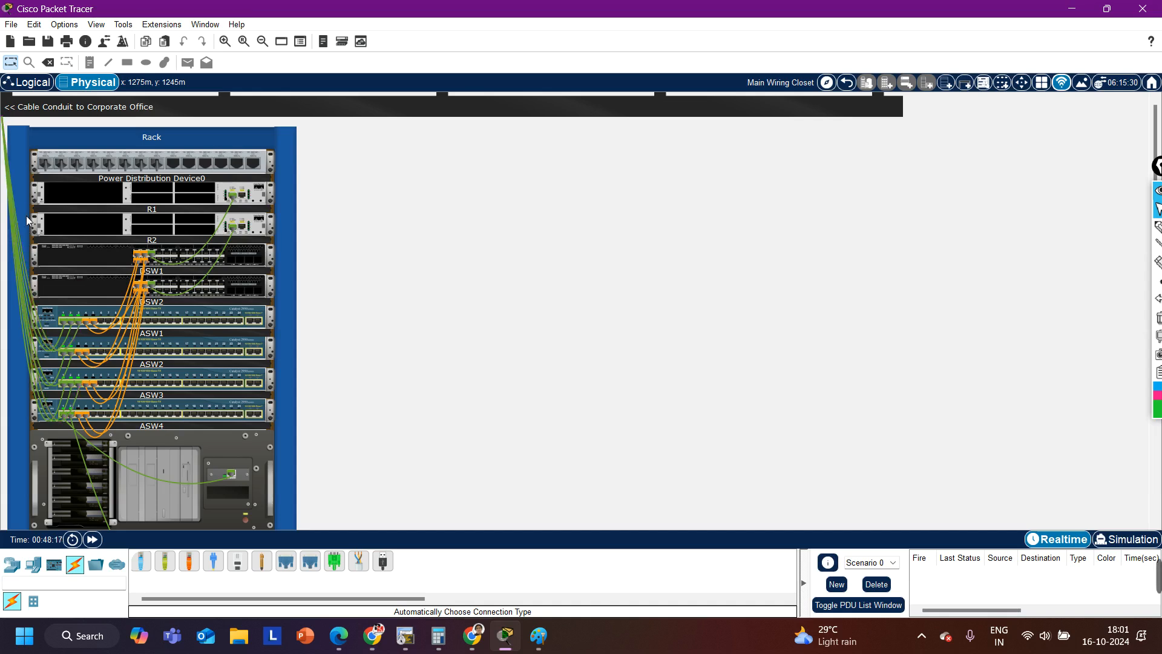
click(38, 84)
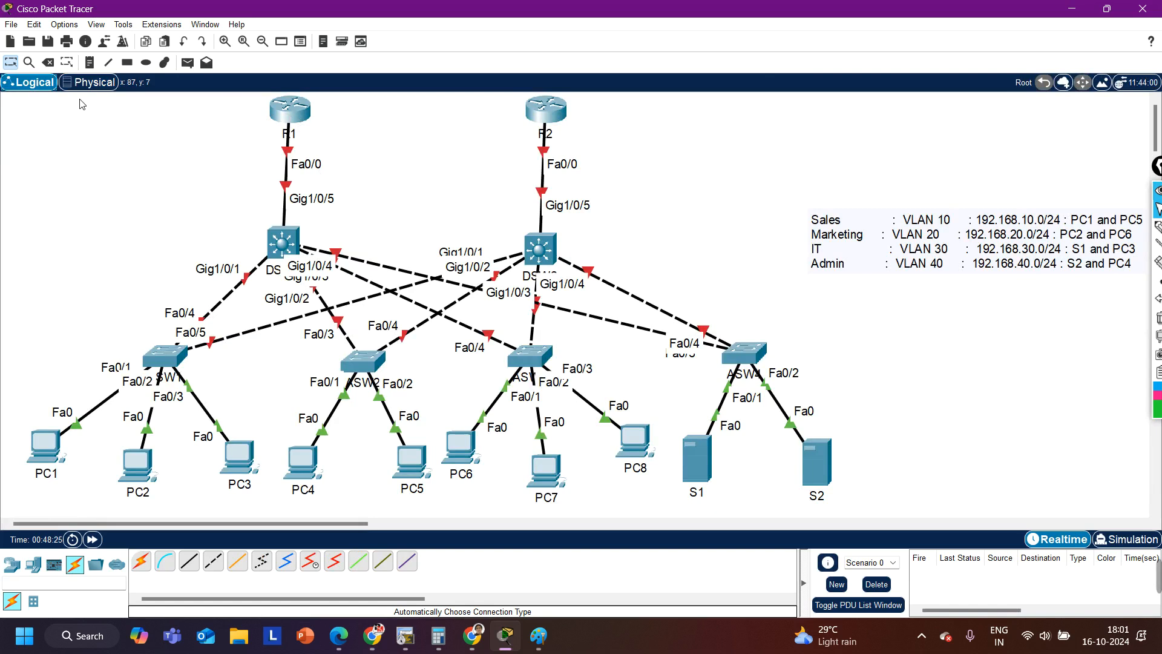
drag(79, 100, 42, 208)
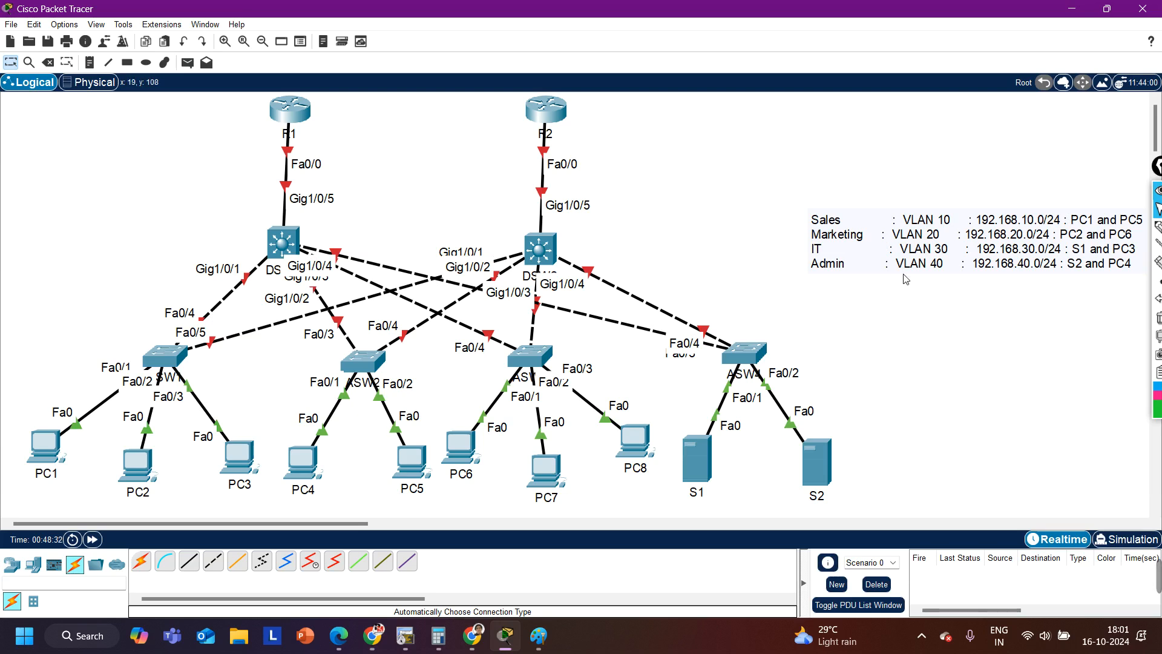
Step: Sketch a green rack diagram beside the topology, with slots for the routers, DSW switches and remaining devices, then clear the drawing
click(1157, 227)
drag(758, 103, 769, 361)
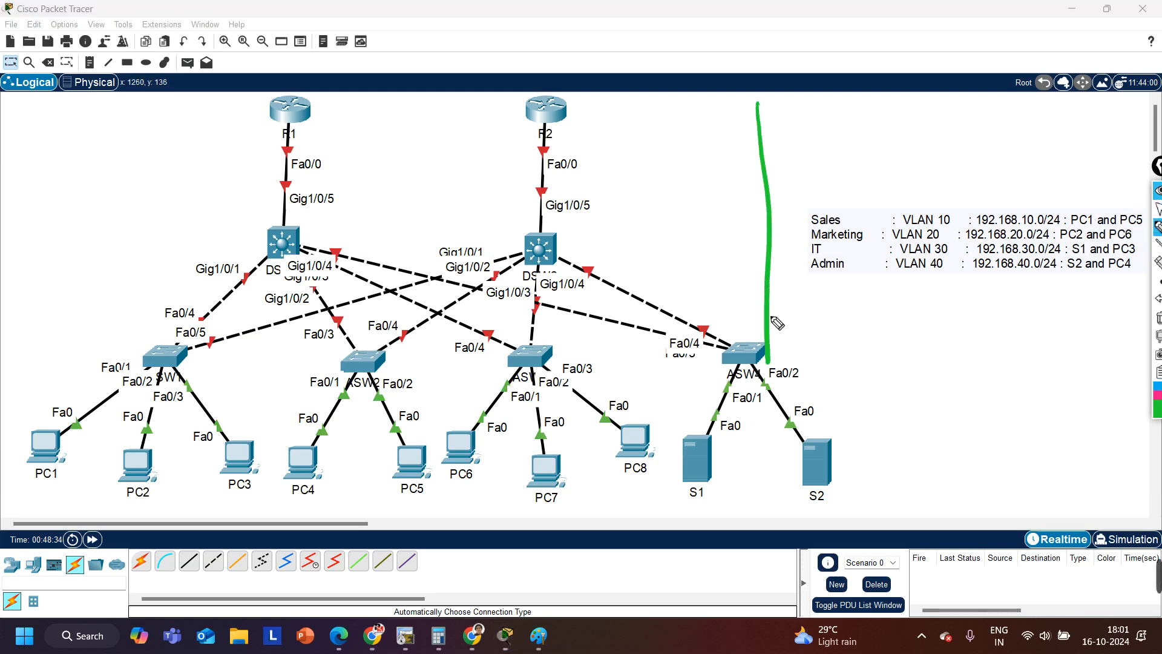
drag(904, 85, 883, 390)
mouse_move(775, 124)
mouse_down()
mouse_move(760, 126)
mouse_move(910, 126)
mouse_up()
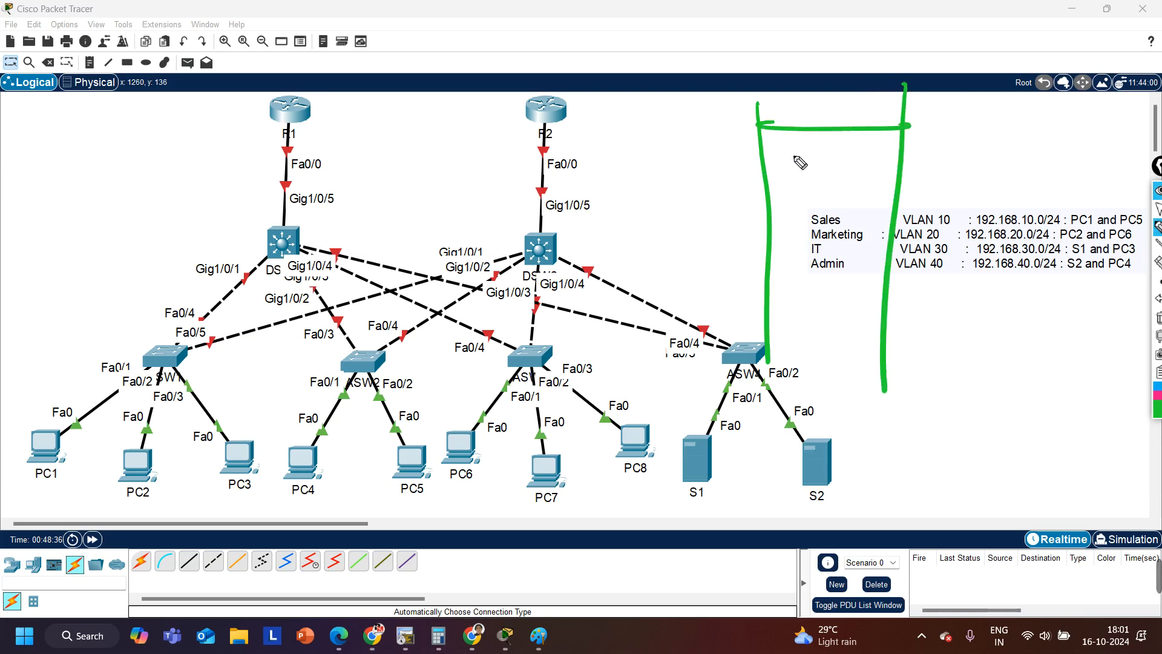
drag(764, 164, 901, 161)
drag(796, 141, 798, 163)
drag(797, 143, 841, 161)
drag(769, 206, 894, 199)
drag(767, 236, 901, 233)
drag(806, 237, 865, 233)
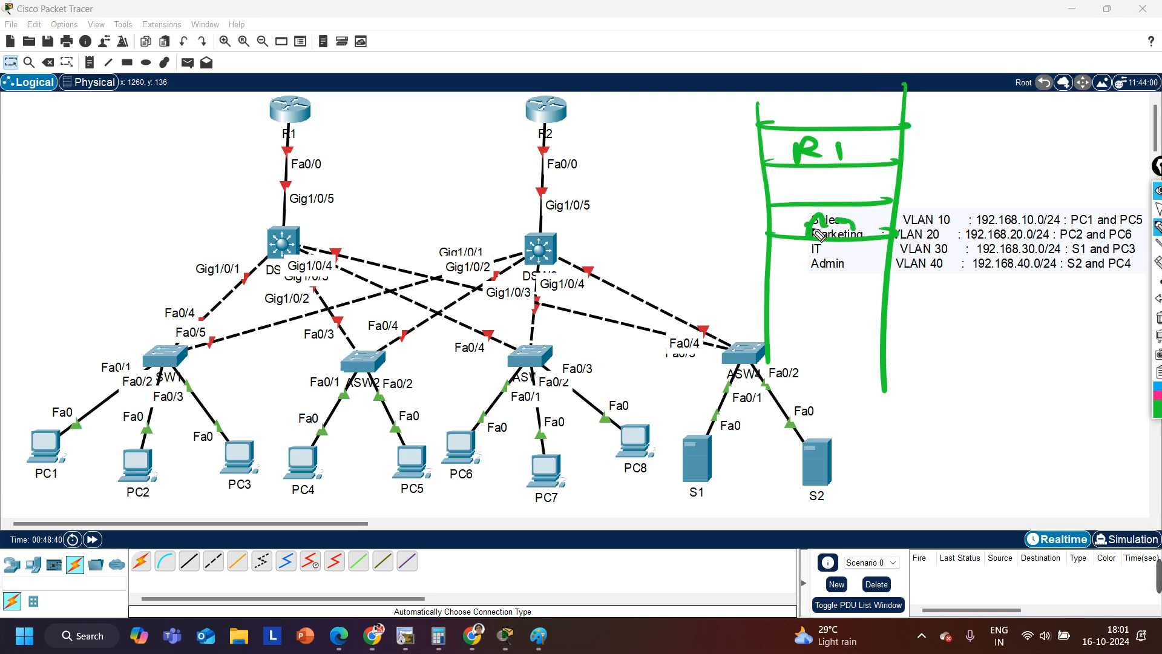
drag(773, 275, 897, 273)
drag(769, 312, 881, 311)
drag(793, 295, 822, 305)
mouse_move(843, 296)
mouse_down()
mouse_move(829, 310)
mouse_move(879, 291)
mouse_up()
drag(770, 344, 893, 336)
drag(767, 374, 896, 363)
mouse_move(800, 361)
mouse_down()
mouse_move(804, 372)
mouse_move(826, 363)
mouse_move(835, 378)
mouse_move(881, 363)
mouse_move(772, 433)
mouse_move(869, 401)
mouse_up()
drag(774, 430, 879, 419)
drag(789, 464, 853, 457)
drag(785, 494, 863, 488)
drag(804, 516, 851, 513)
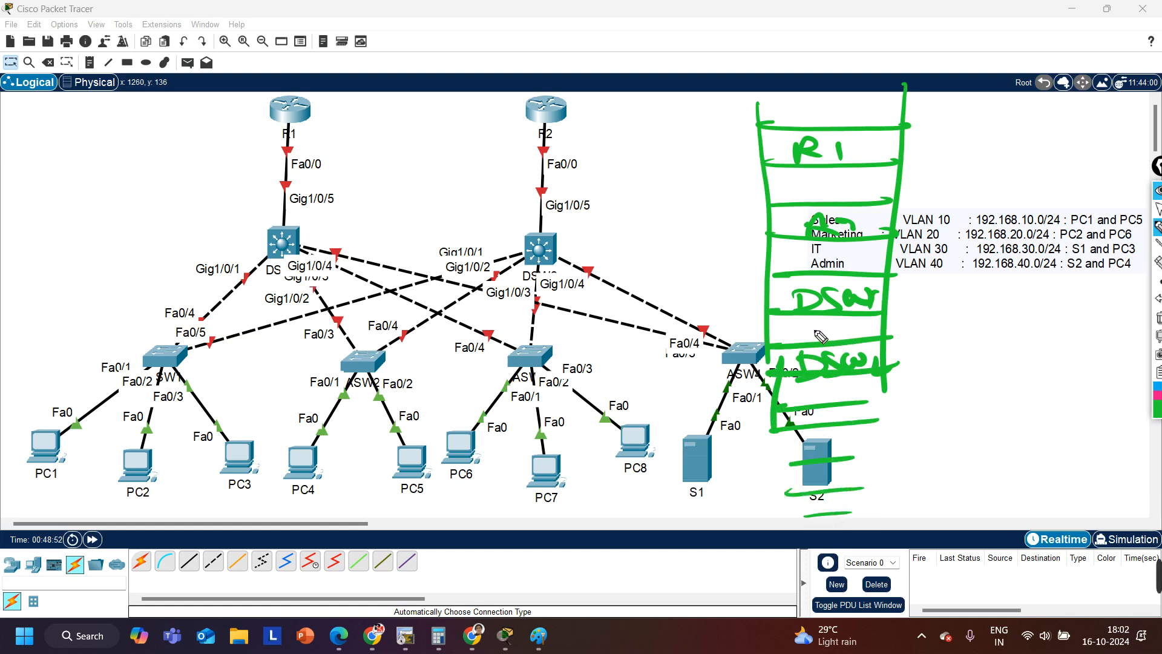
mouse_move(772, 283)
mouse_down()
mouse_move(750, 223)
mouse_move(766, 215)
mouse_move(893, 297)
mouse_move(841, 169)
mouse_up()
click(1159, 317)
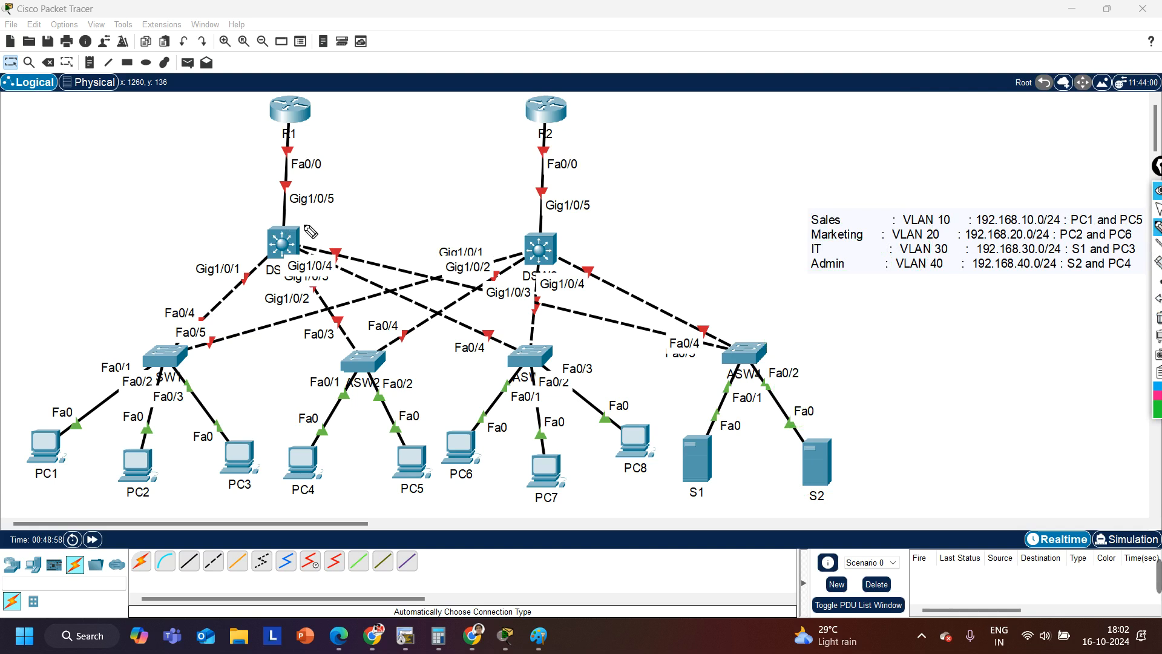
Step: Draw green crossing lines over the topology from DSW1 to R2 and from R1 to DSW2
drag(294, 230, 526, 117)
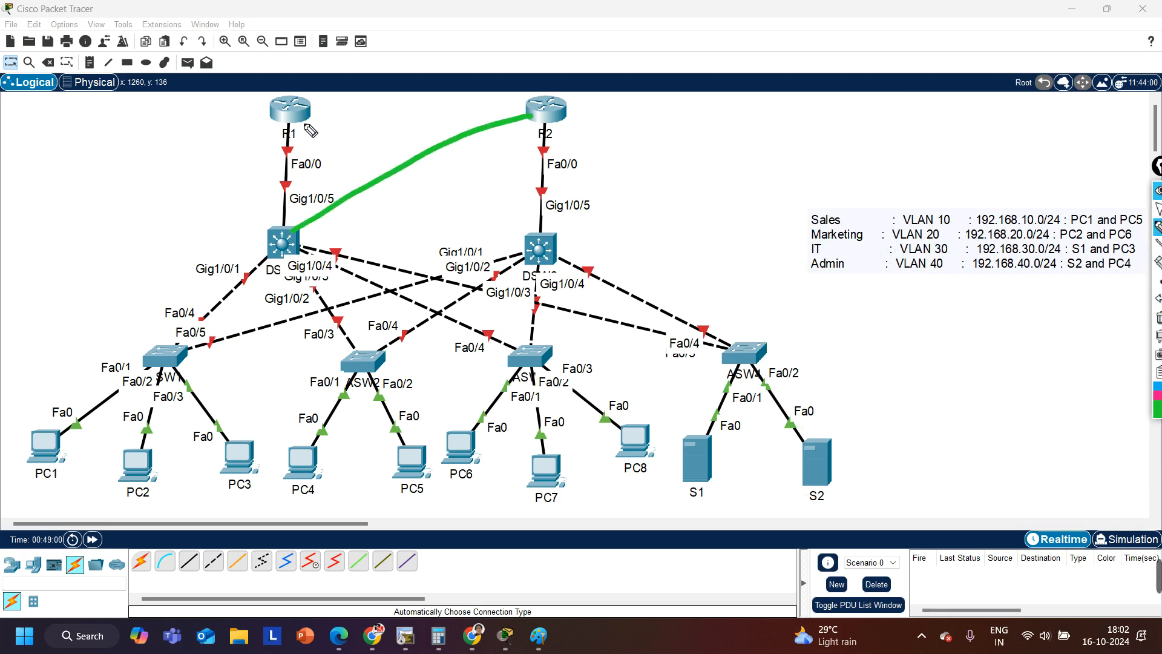
drag(299, 119, 536, 233)
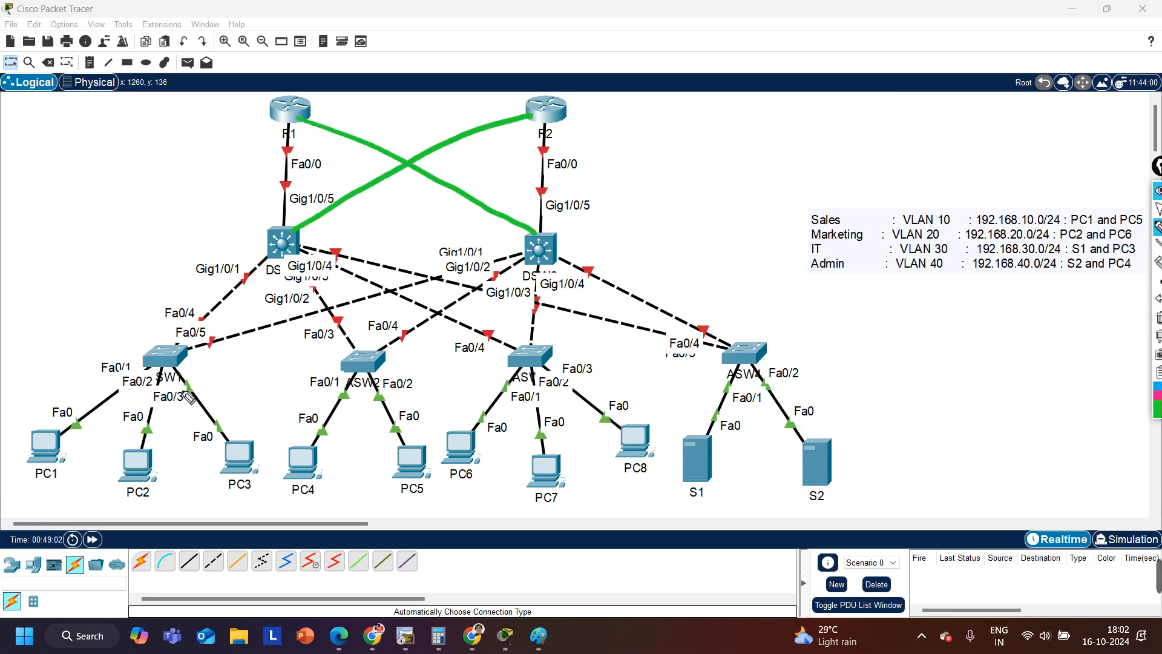
Step: Annotate the topology in green with circles around the routers and a cloud linked to R1, clearing the drawings at the end
mouse_move(284, 92)
mouse_down()
mouse_move(342, 85)
mouse_move(272, 75)
mouse_up()
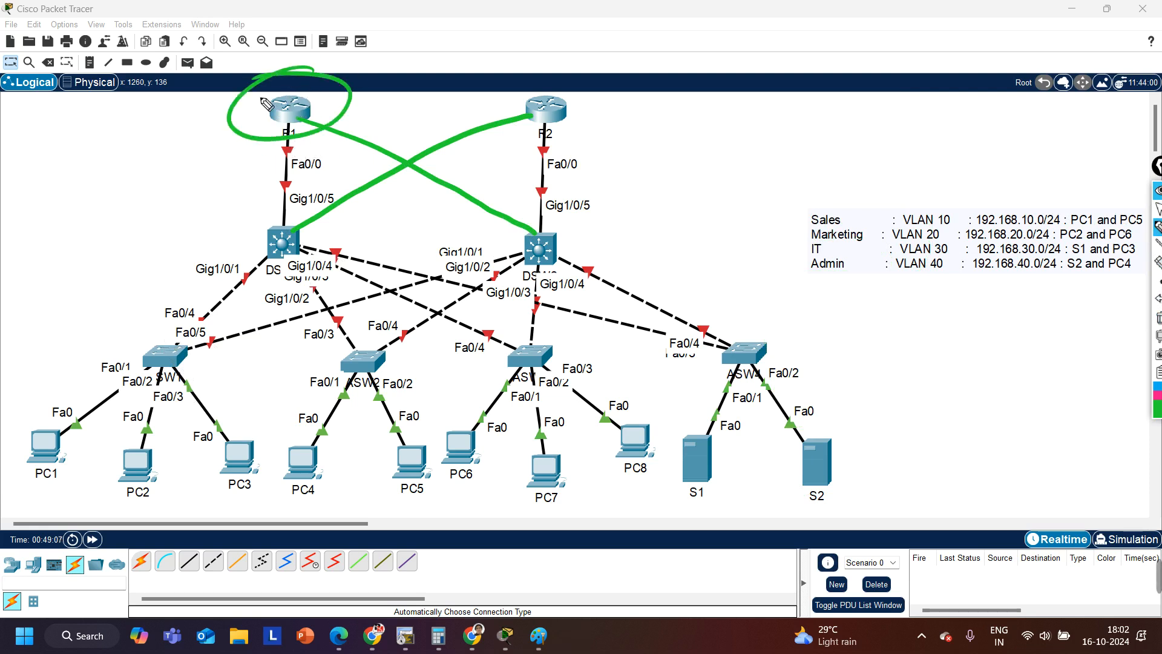
click(1158, 318)
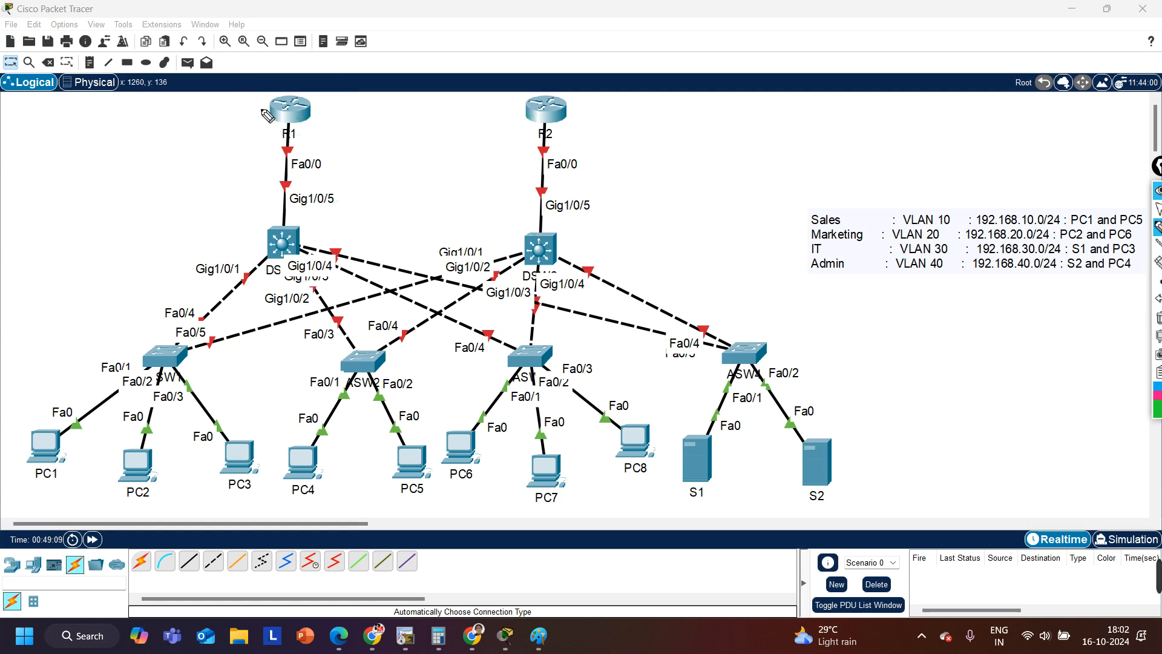
mouse_move(266, 104)
mouse_down()
mouse_move(182, 106)
mouse_move(185, 134)
mouse_move(121, 92)
mouse_move(171, 85)
mouse_move(195, 118)
mouse_move(177, 126)
mouse_up()
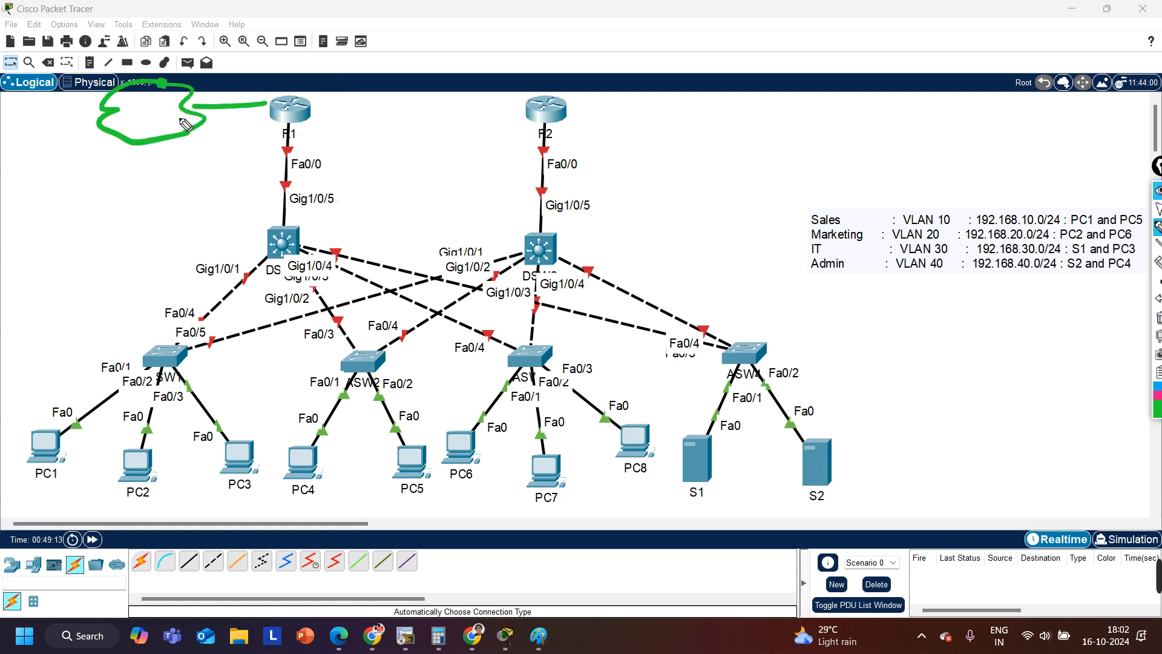
drag(311, 95, 315, 90)
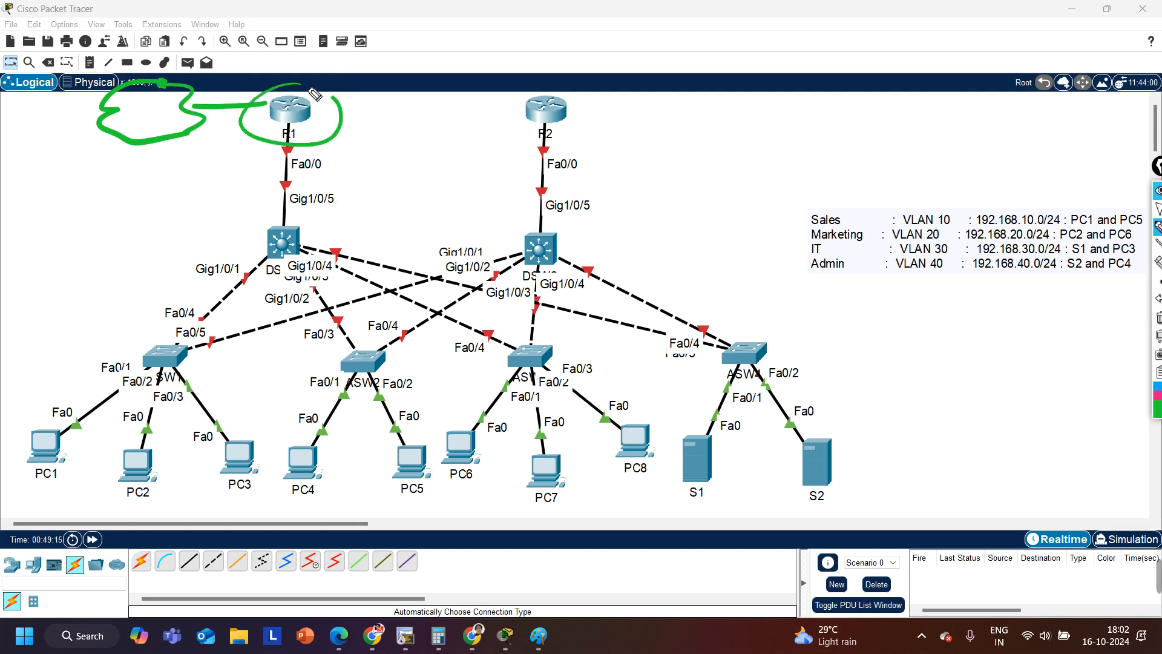
drag(553, 90, 560, 85)
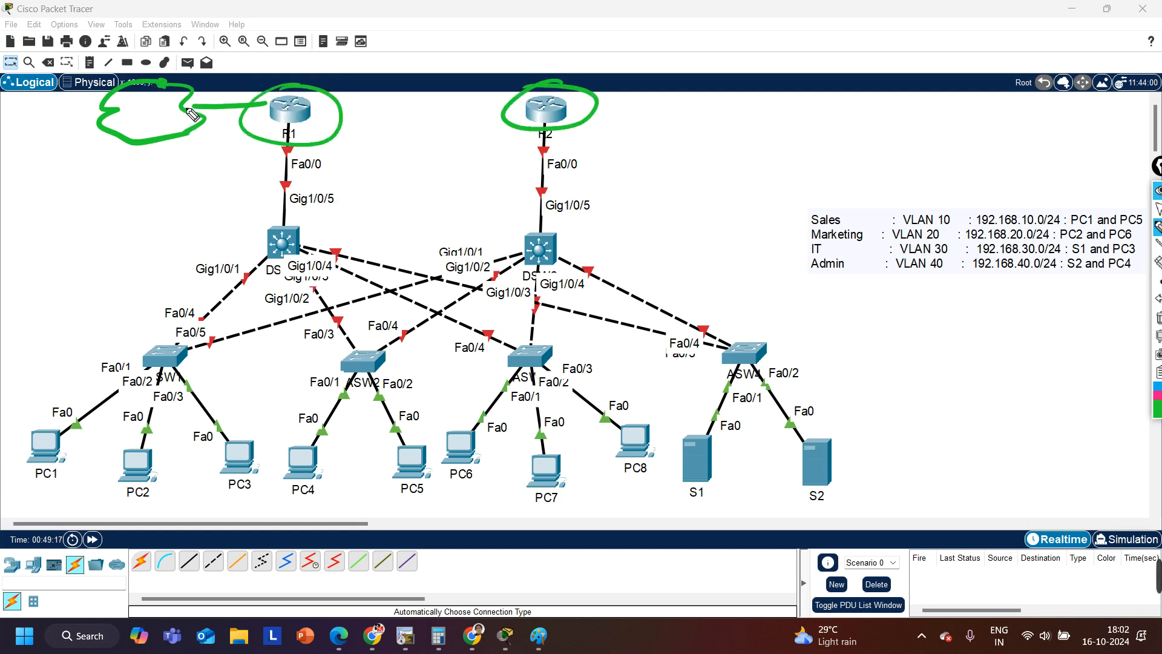
key(ctrl+z)
key(ctrl+z)
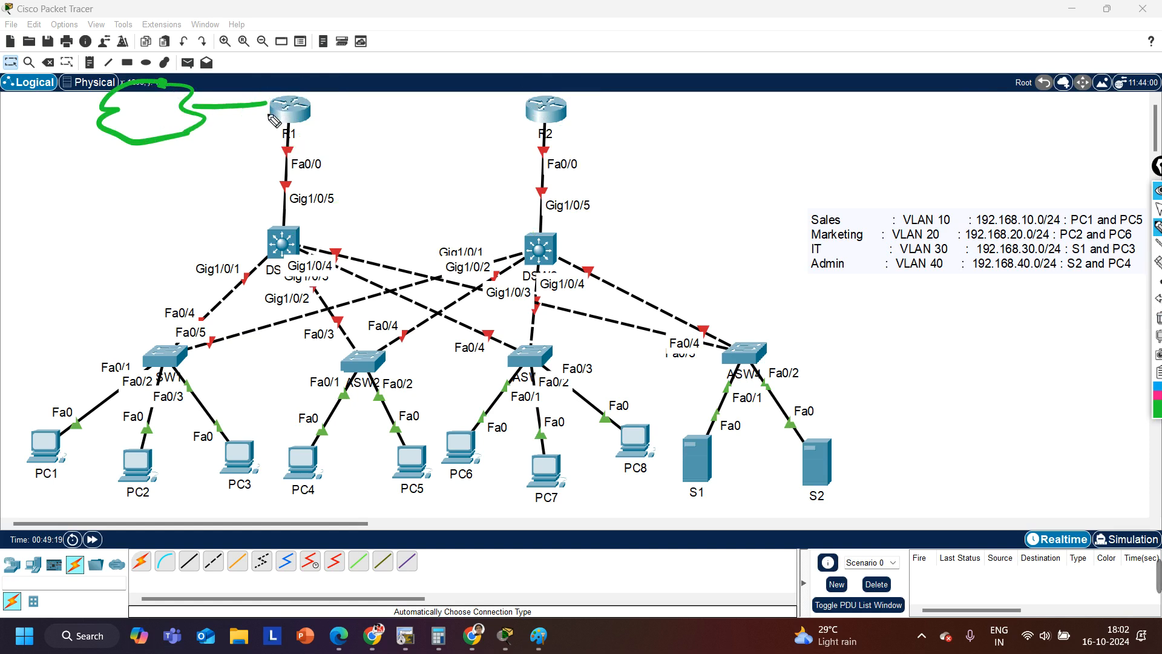
drag(247, 105, 267, 115)
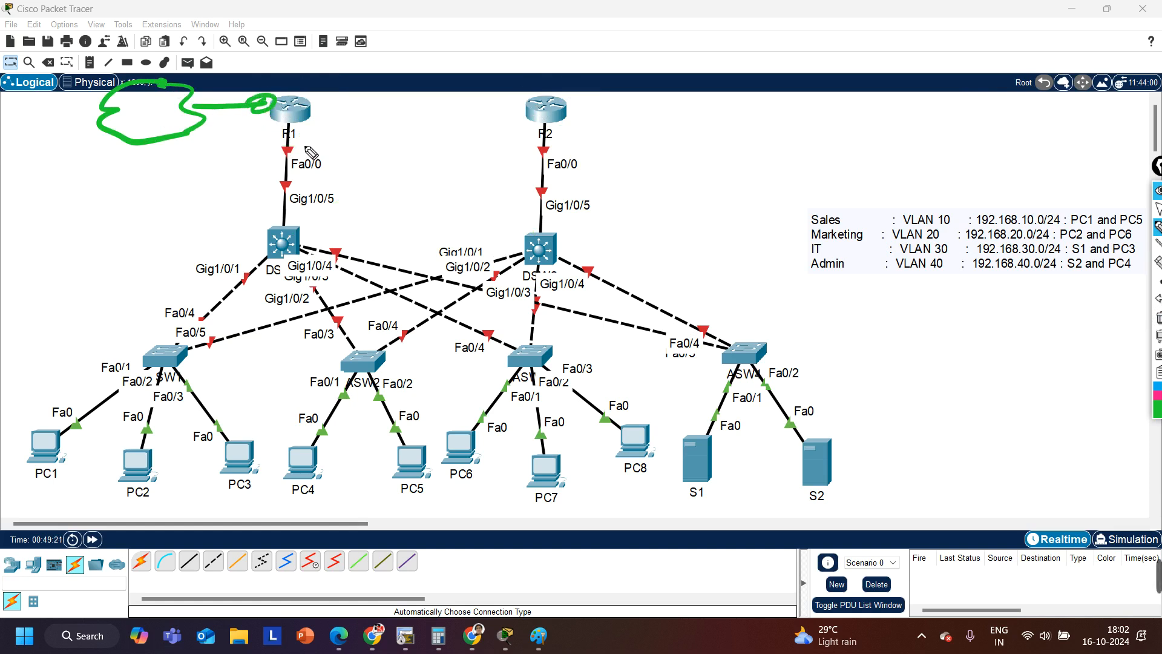
click(1158, 318)
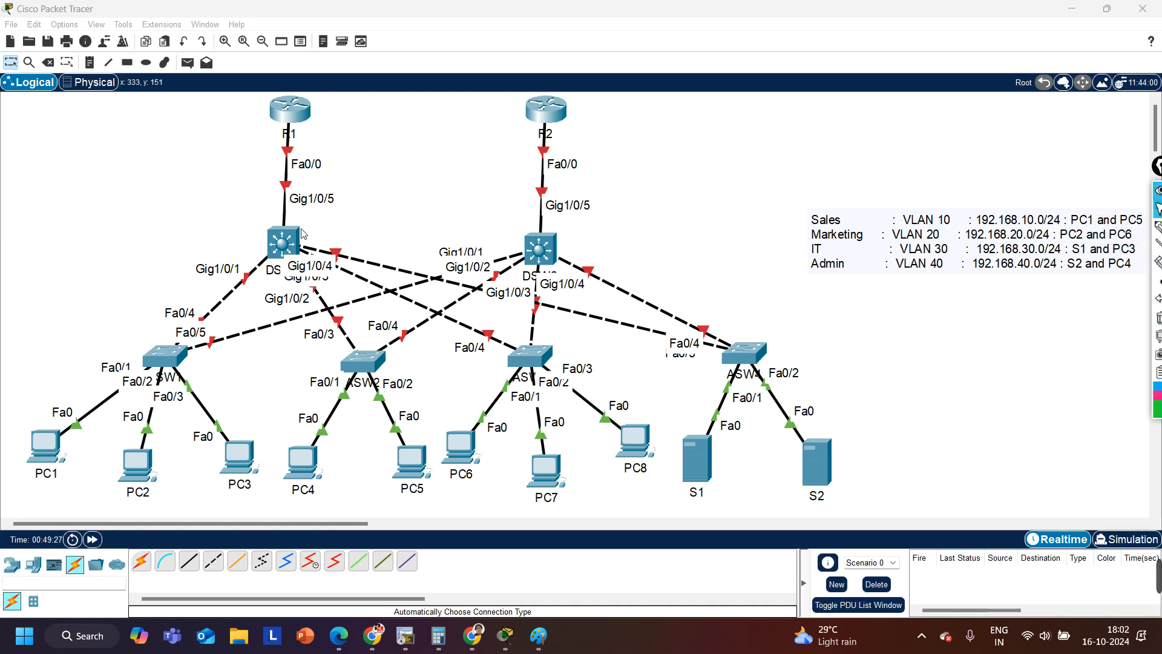
Step: Install an AC-POWER-SUPPLY module in DSW1's first empty power bay and watch the switch boot in its CLI, closing the device window when done
click(285, 245)
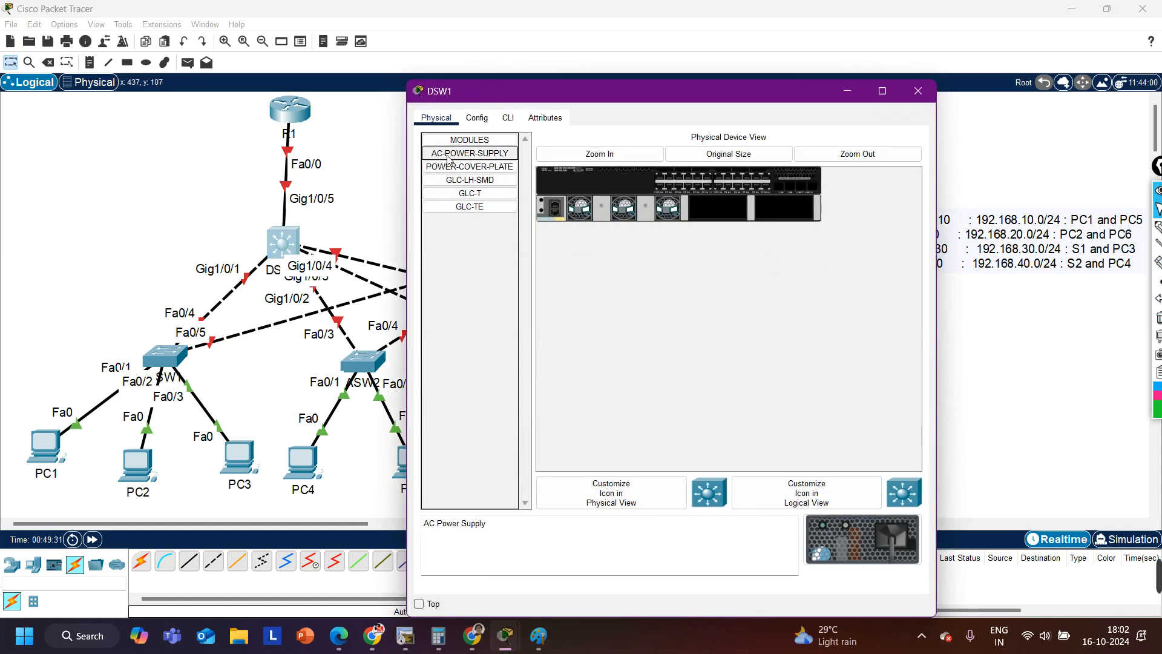
drag(448, 159, 723, 209)
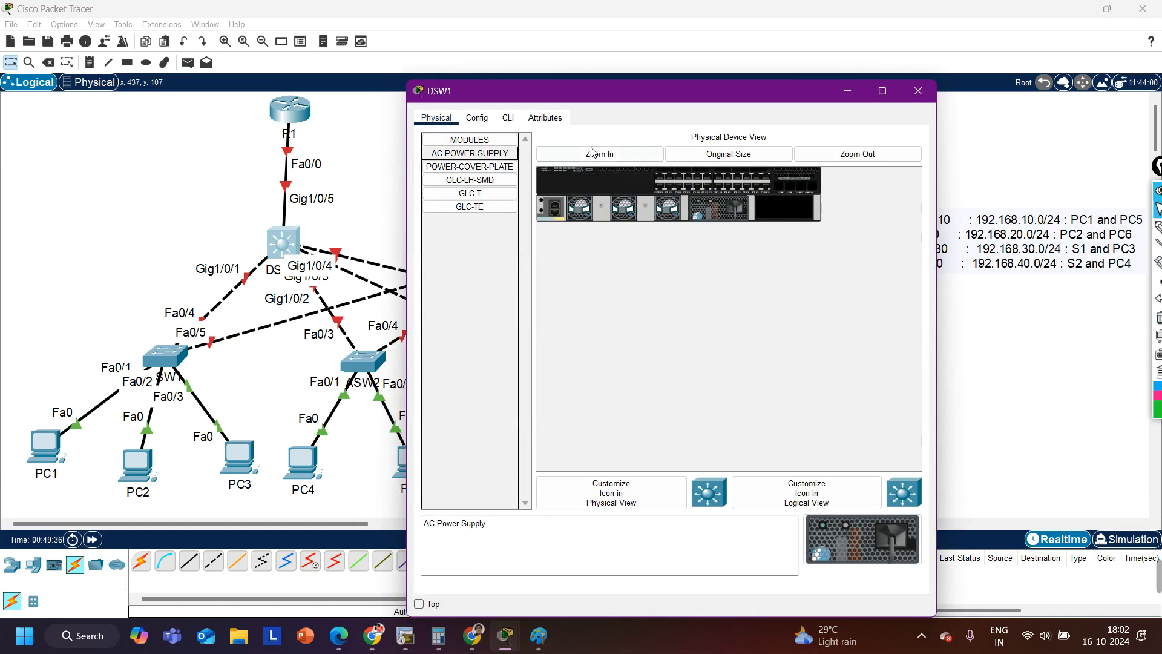
click(509, 118)
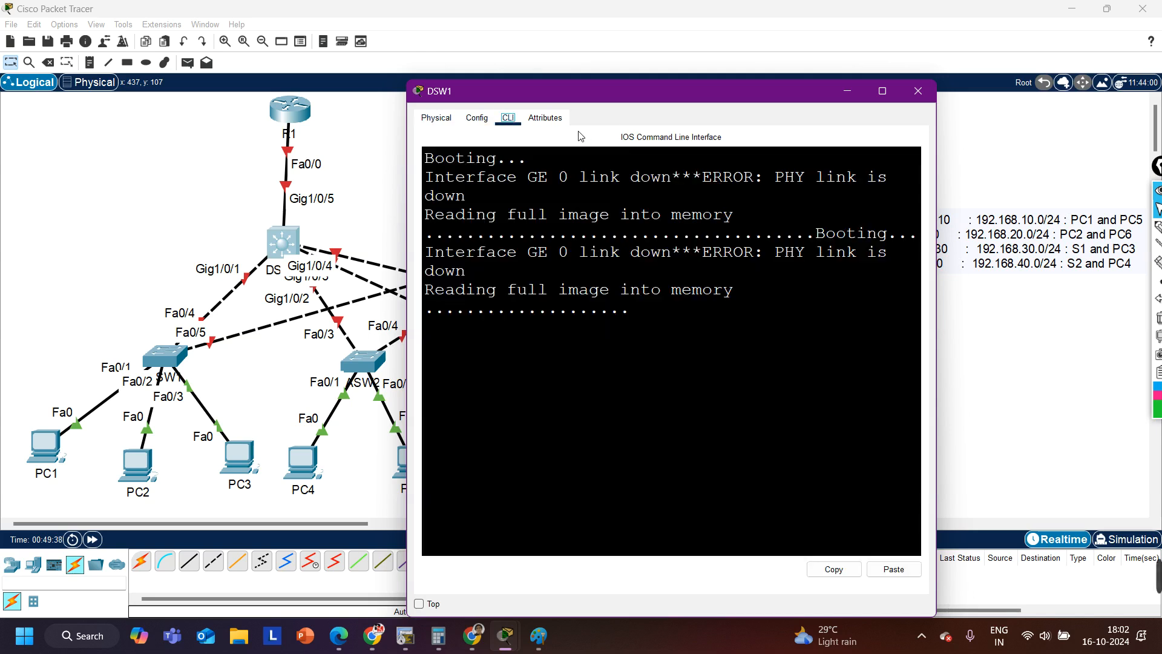
drag(551, 99, 730, 51)
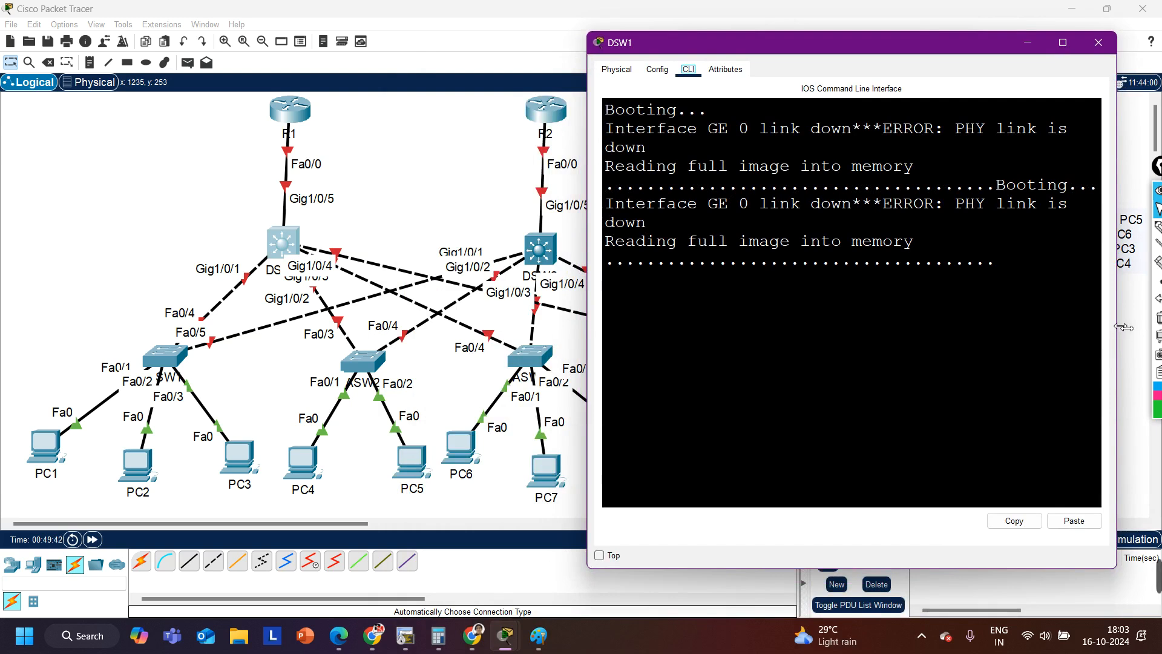
drag(1116, 326, 1151, 326)
drag(734, 41, 666, 42)
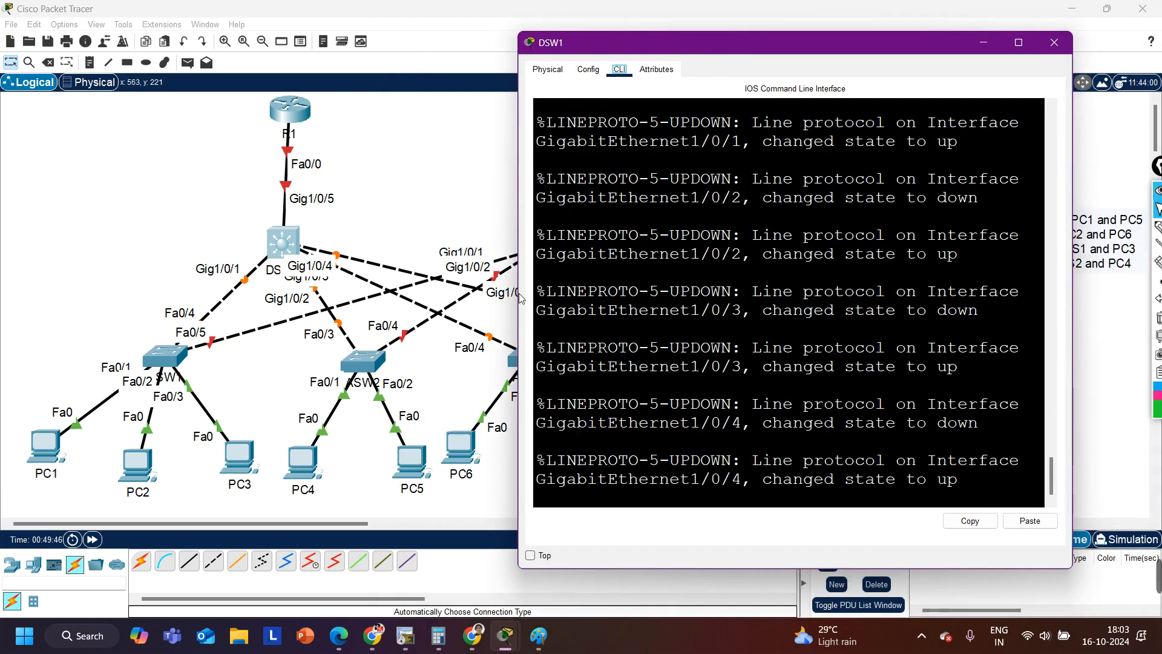
drag(521, 296, 342, 285)
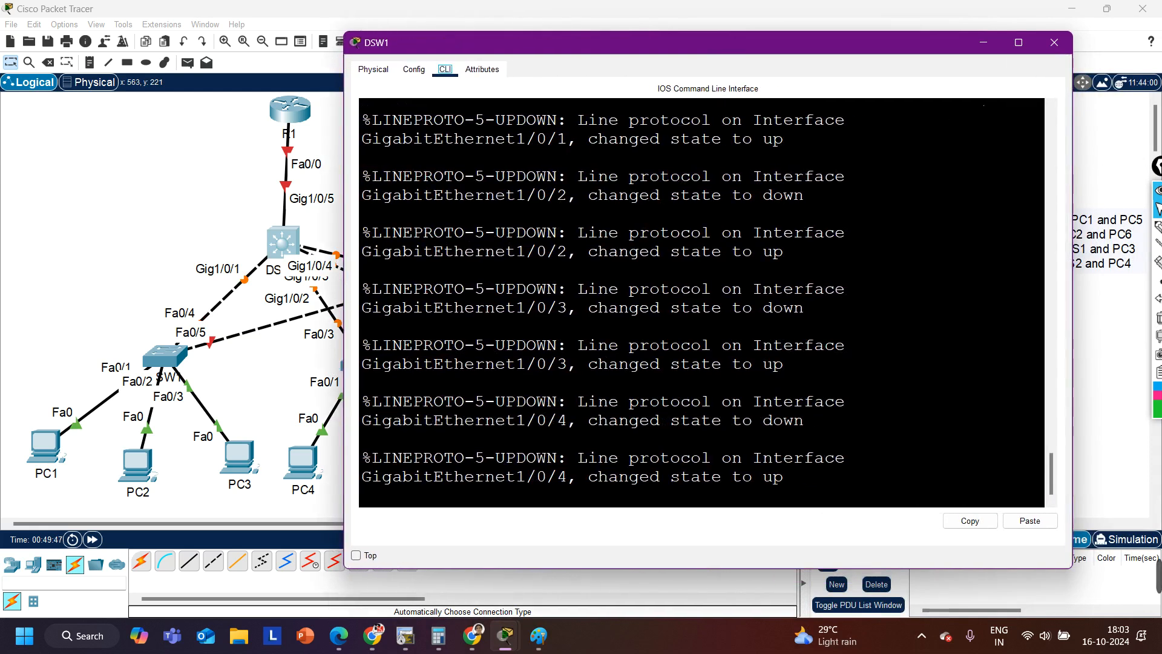
click(1055, 42)
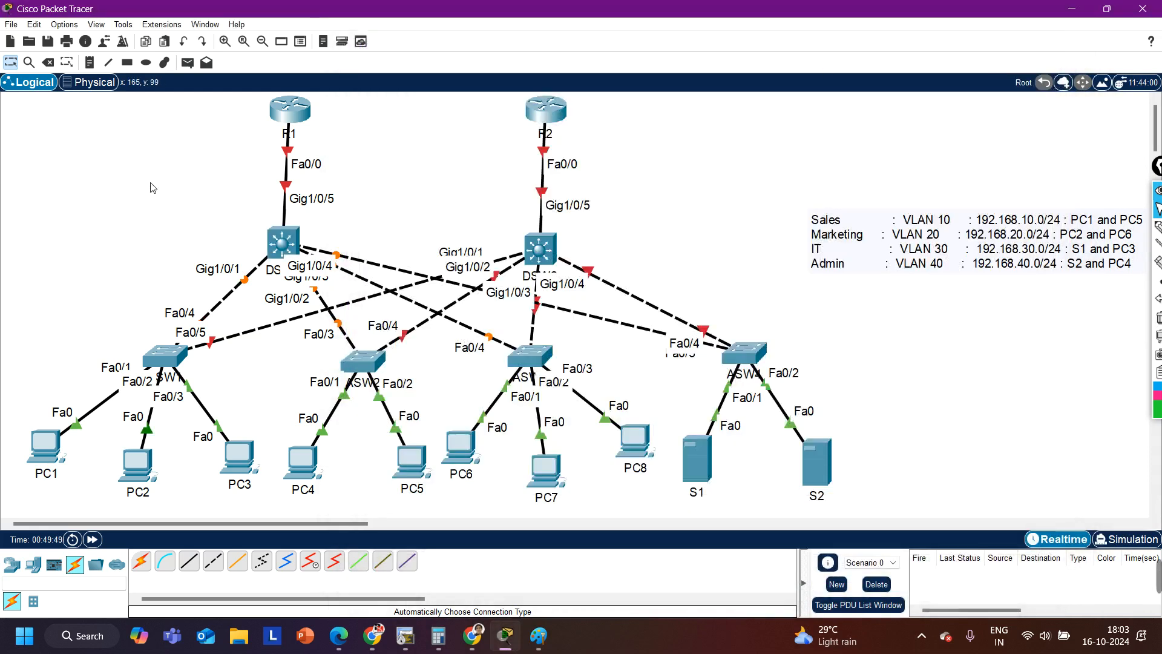
Step: Add a PC beside DSW1 and connect it to the switch's Console port with a console cable
click(33, 564)
click(140, 561)
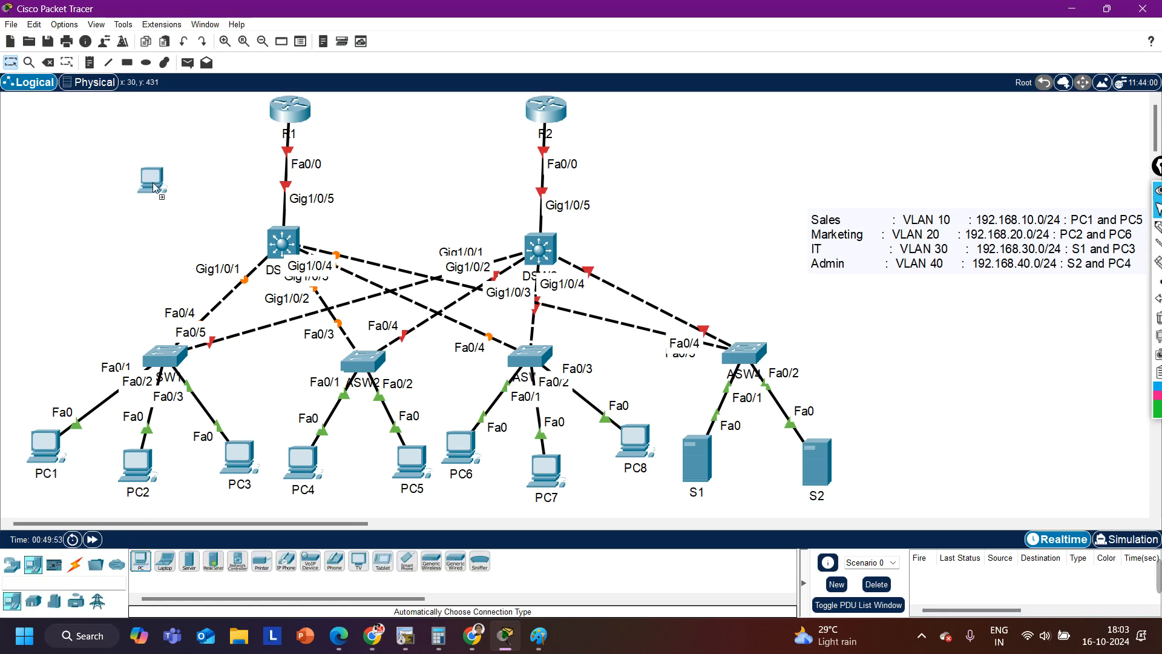
click(143, 182)
click(75, 564)
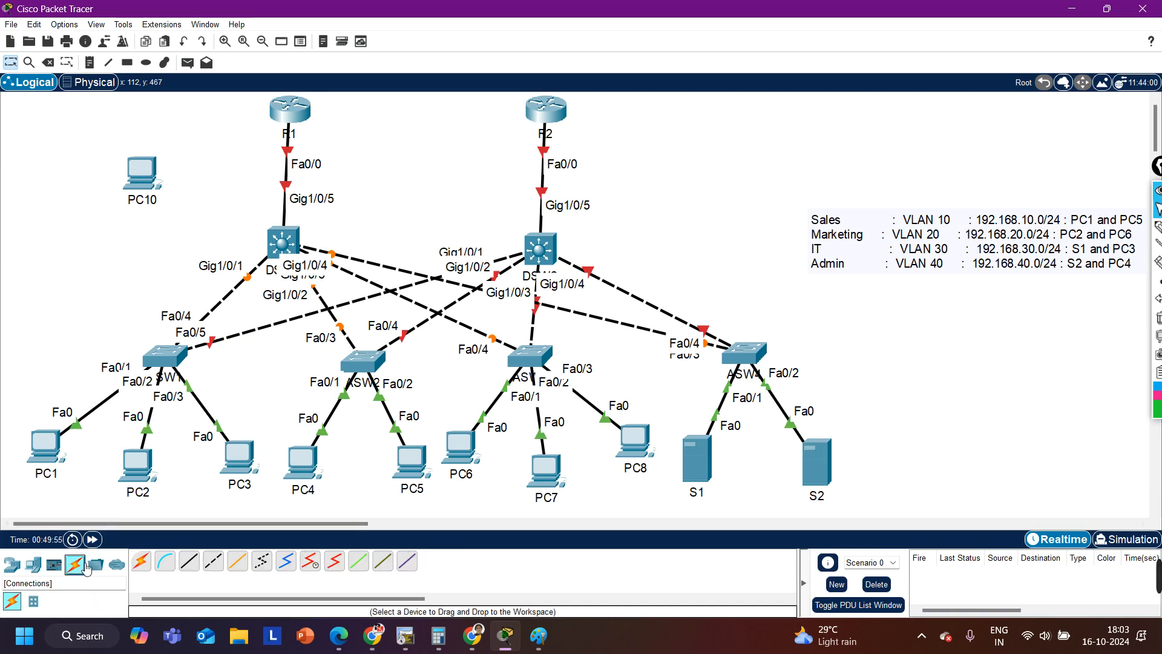
click(164, 561)
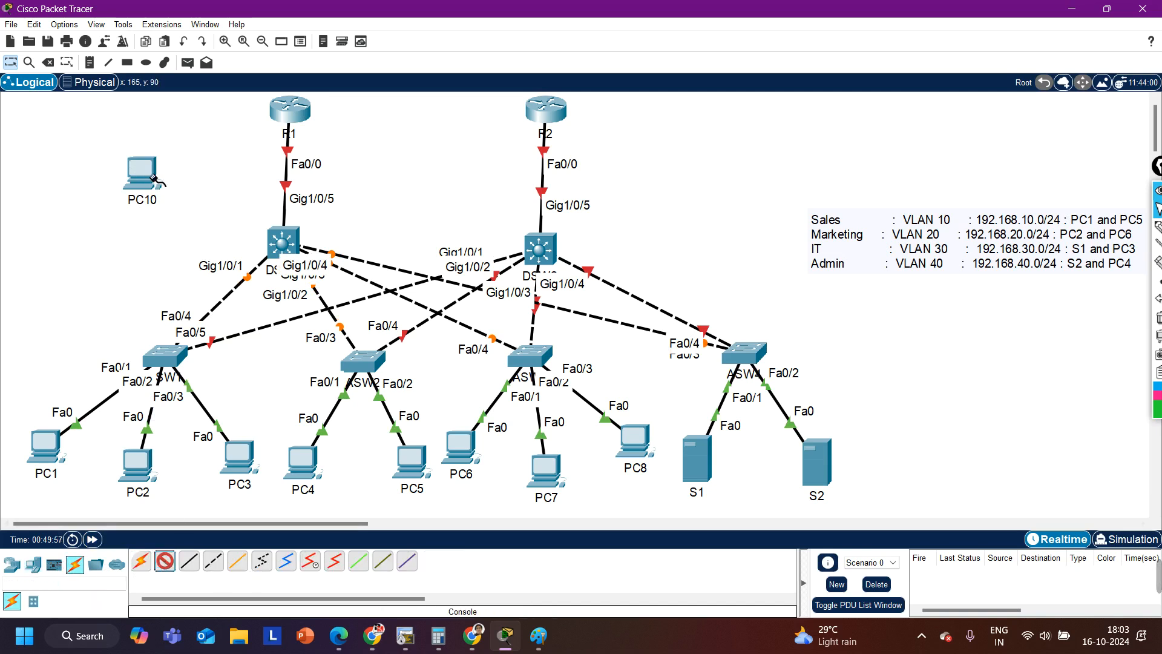
click(144, 171)
click(185, 191)
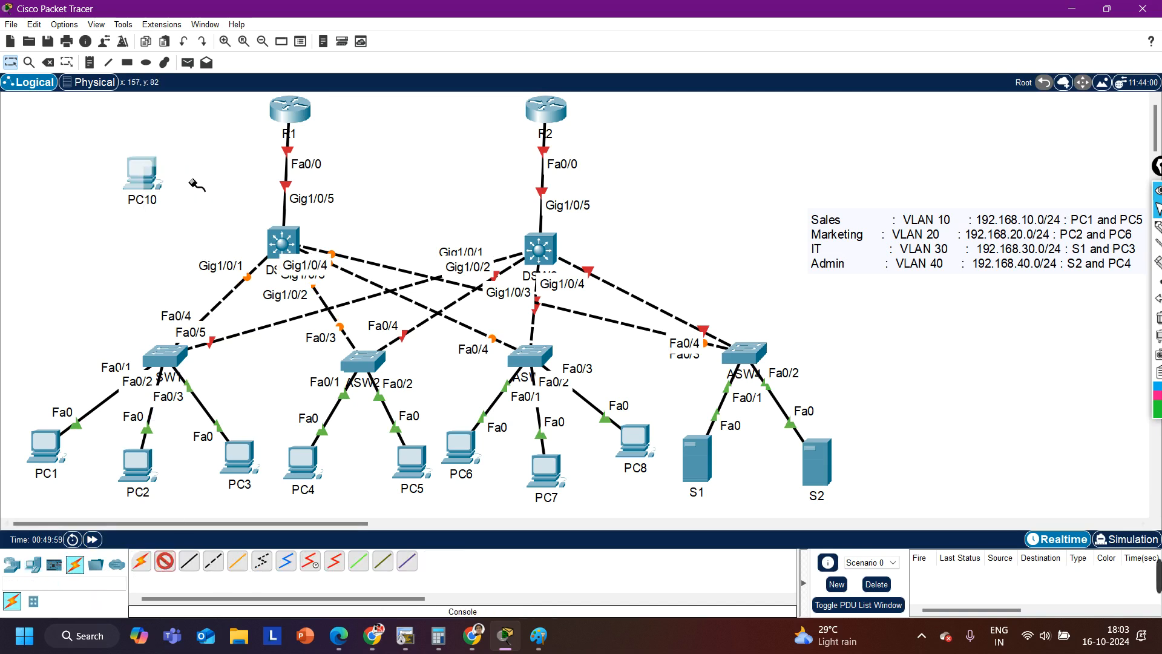
click(280, 241)
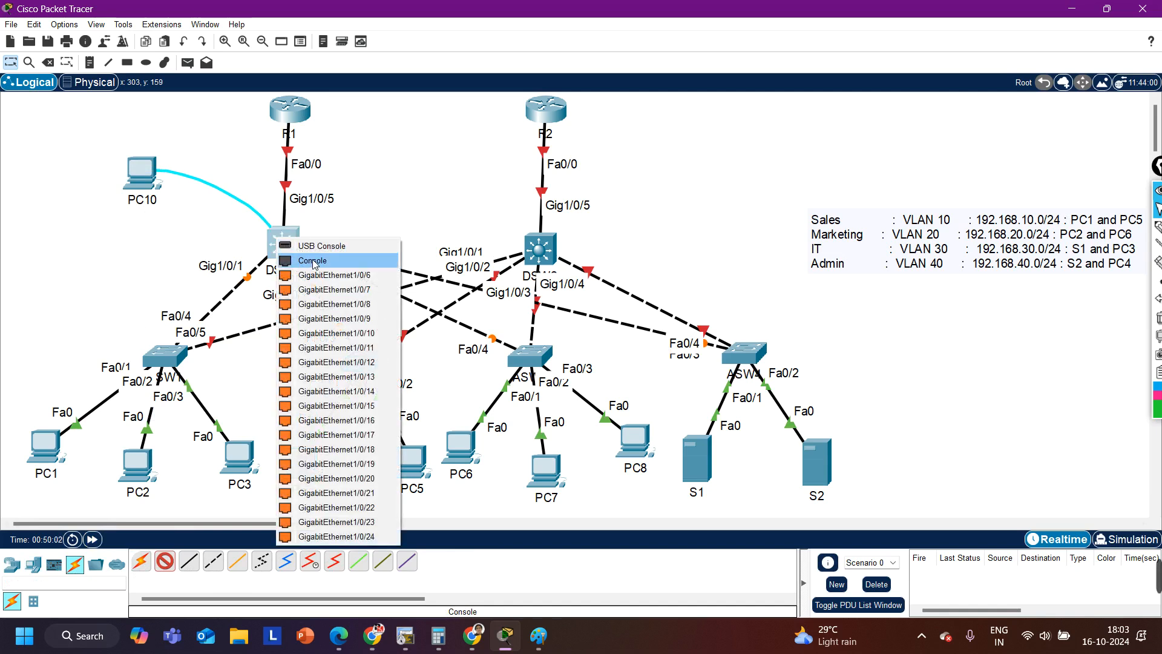
click(313, 261)
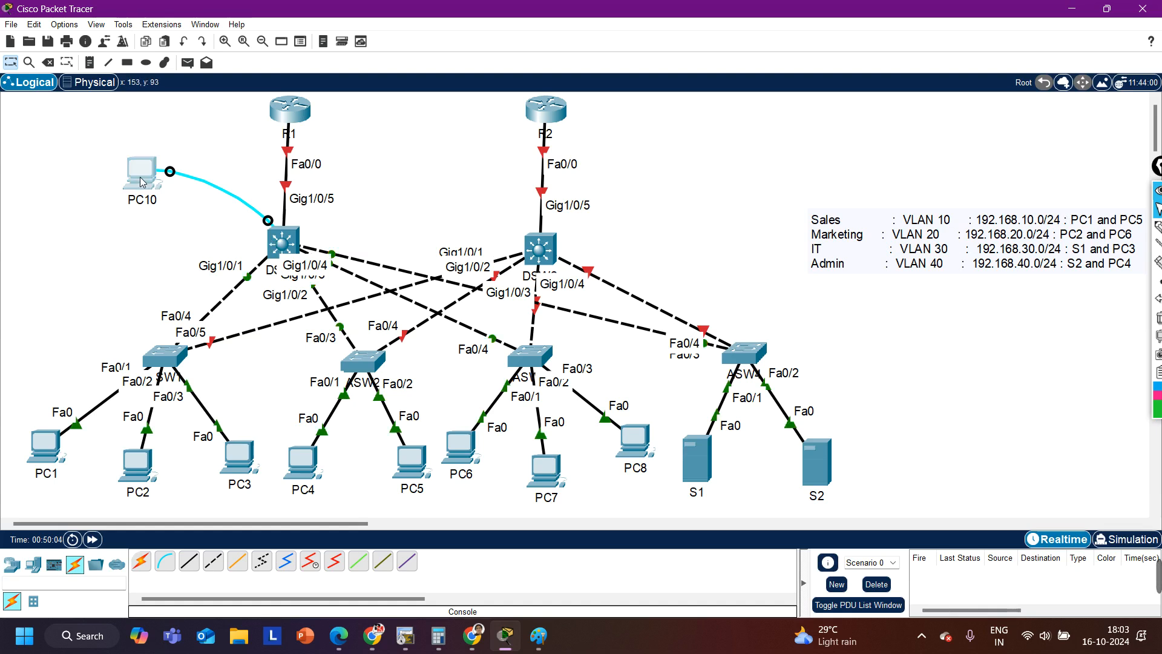
Step: Open a terminal session from PC10 to DSW1 at 9600 bits per second to view the switch output, and close the window
click(142, 182)
click(518, 119)
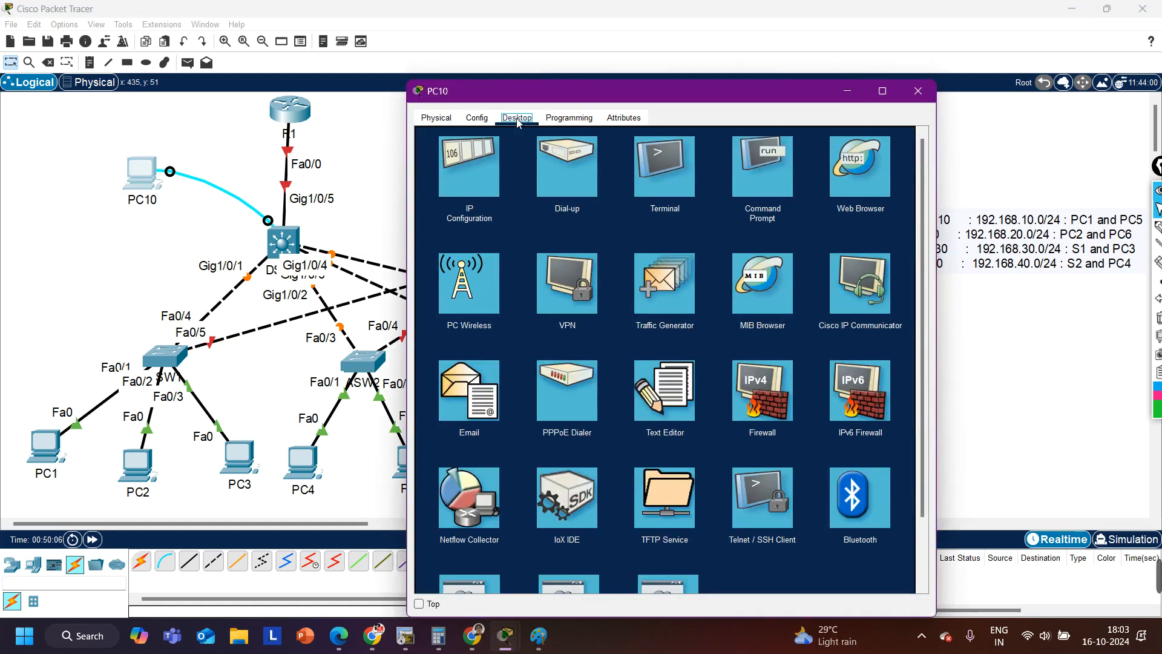
click(655, 188)
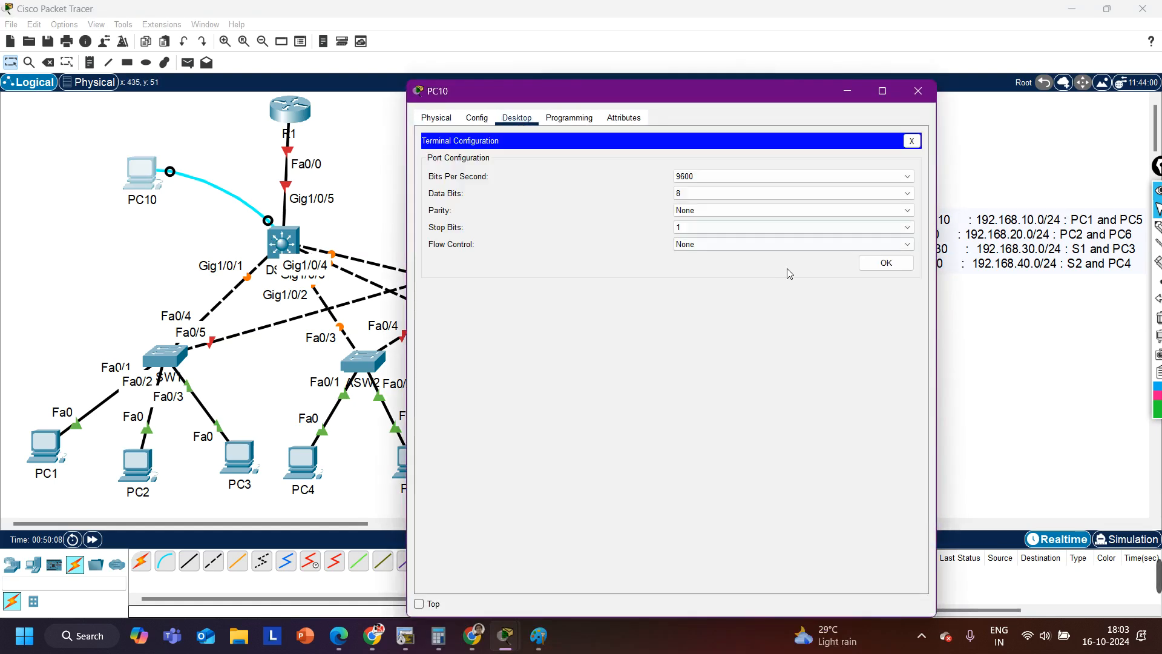
click(900, 264)
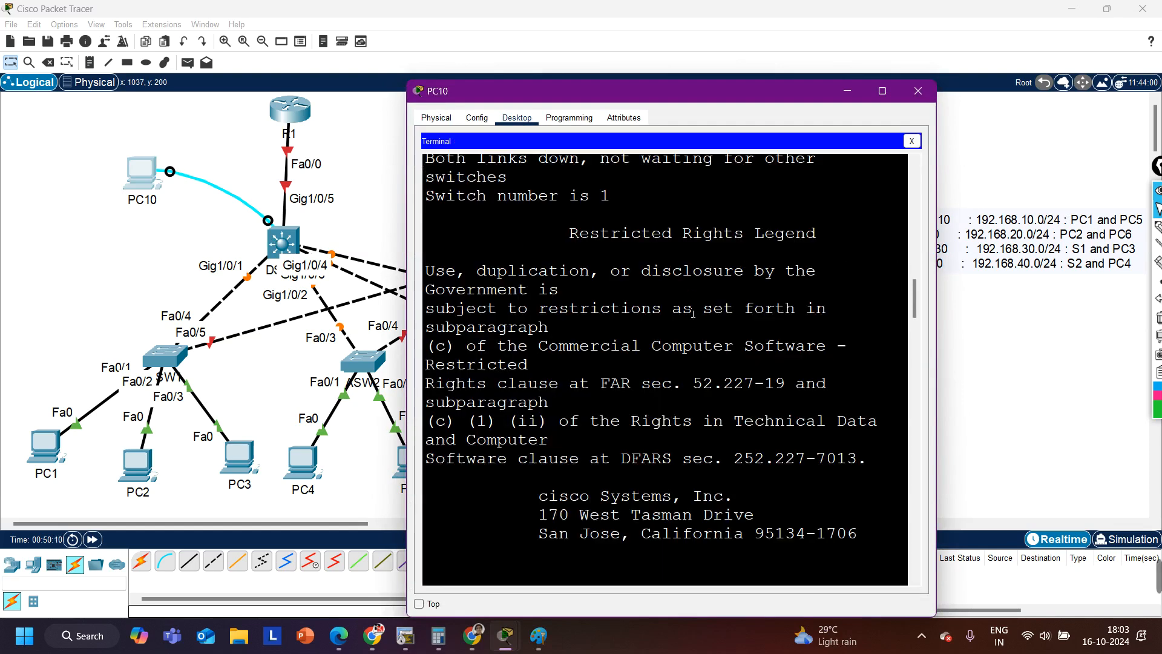
click(918, 91)
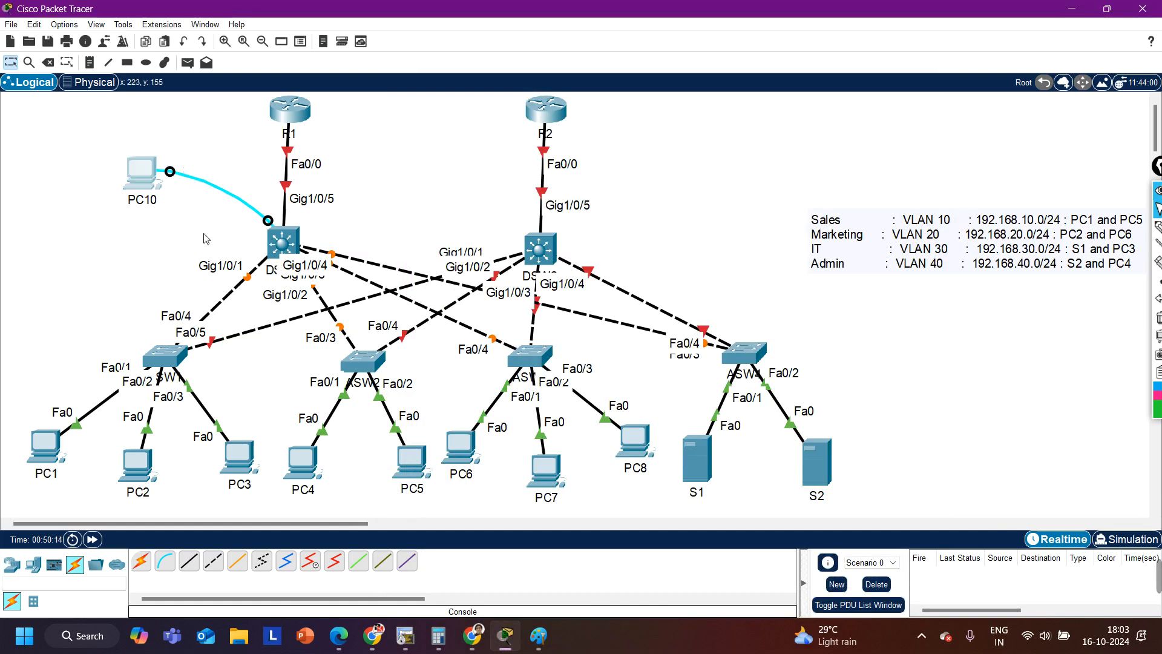
Step: Delete PC10 together with its console cable and return to the selection tool
key(Delete)
key(Return)
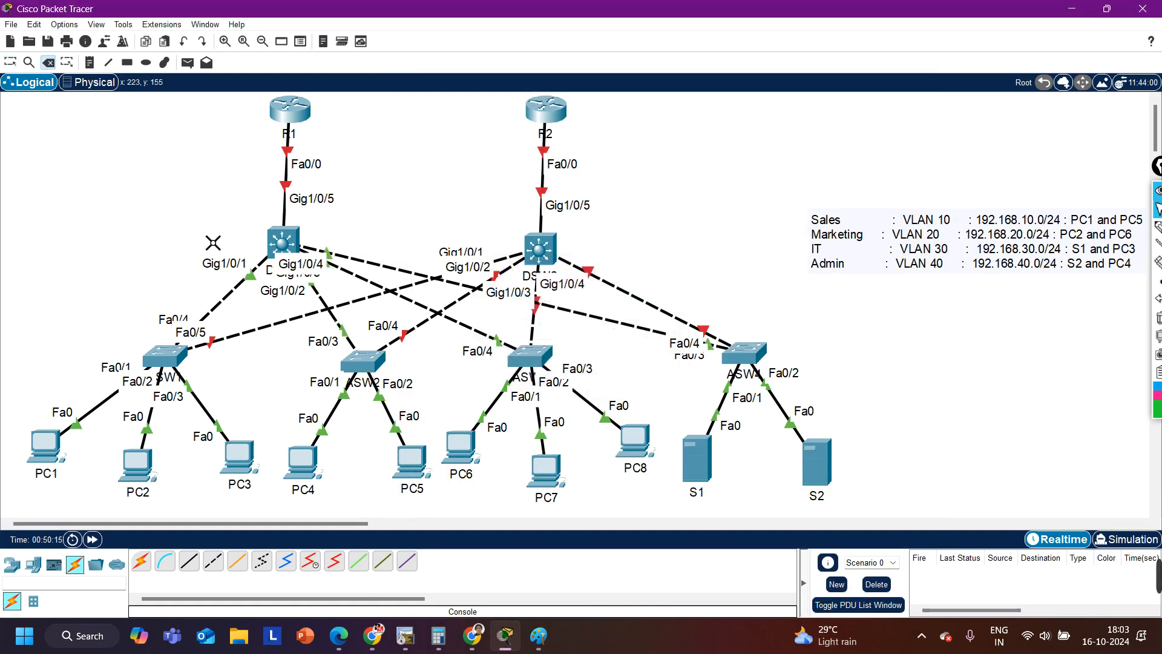
click(11, 63)
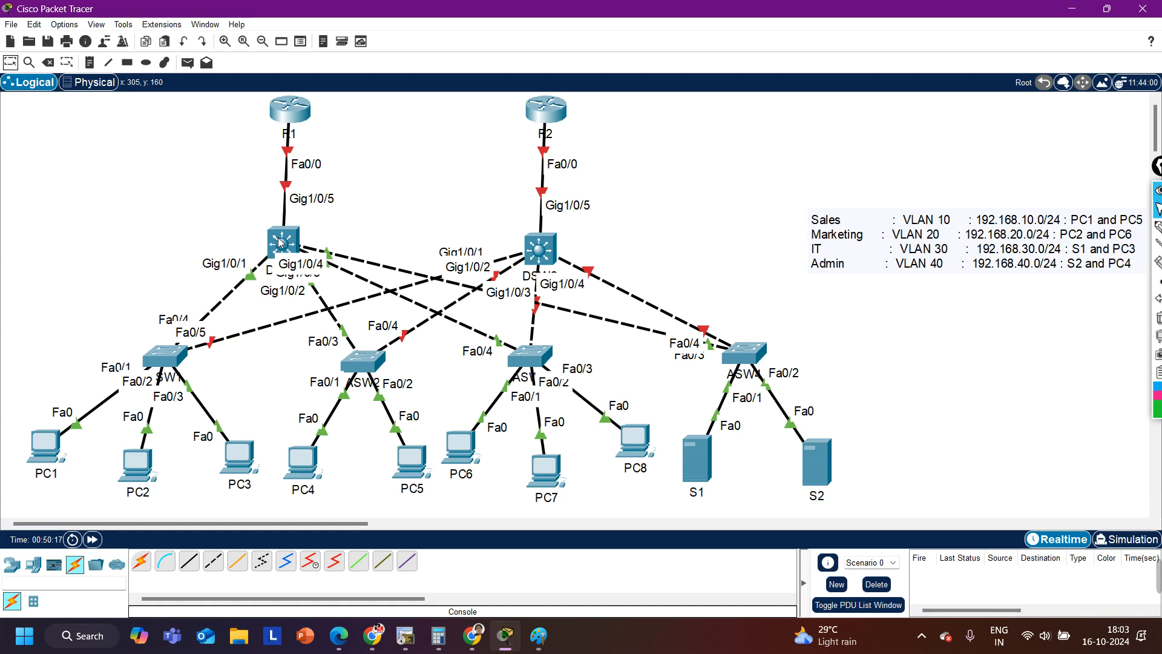
Step: Open DSW1's CLI in a widened window and answer NO to the initial configuration dialog to reach the Switch> prompt
mouse_move(253, 239)
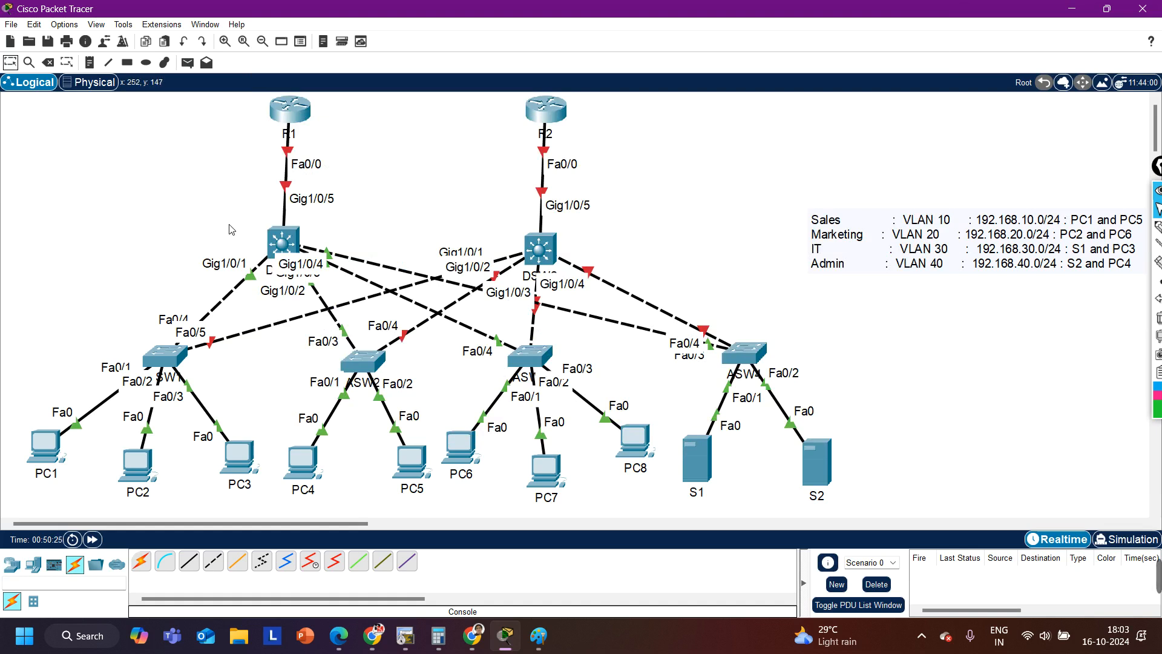
click(285, 244)
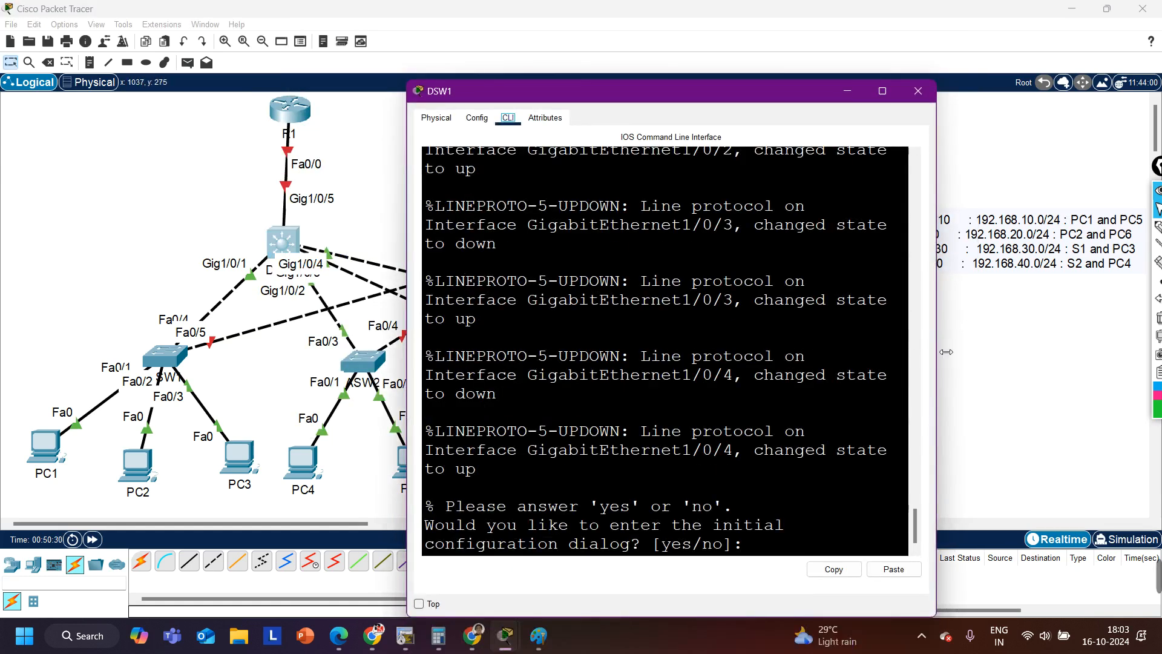
drag(944, 351, 1158, 351)
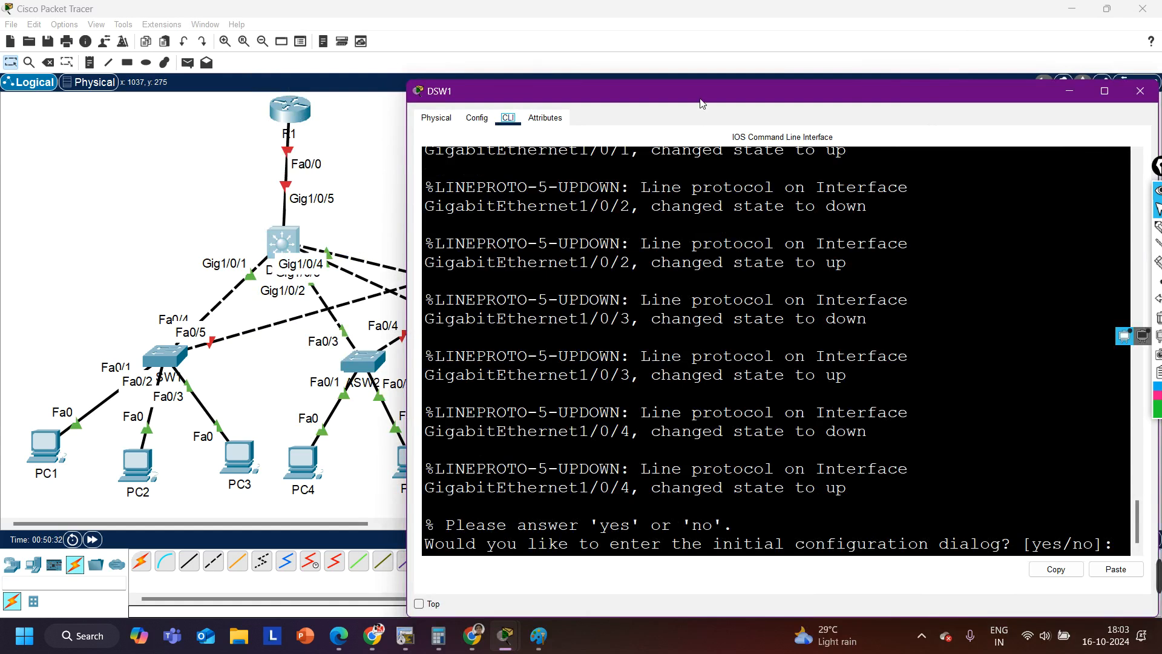
drag(702, 99, 641, 49)
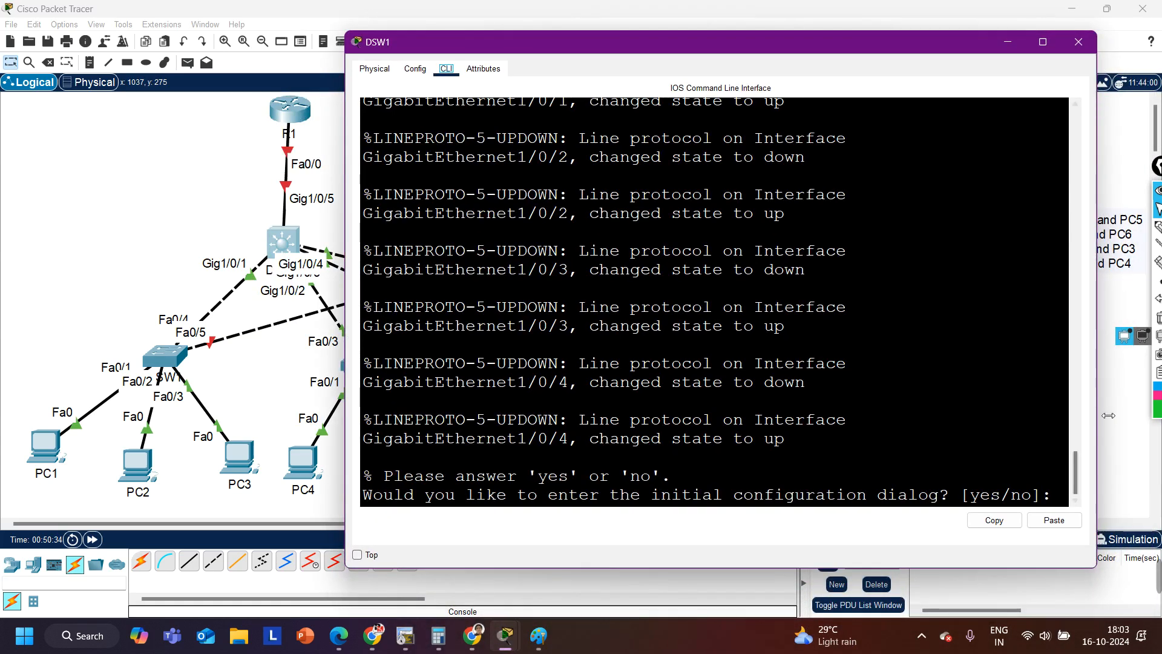
drag(1103, 420, 1158, 420)
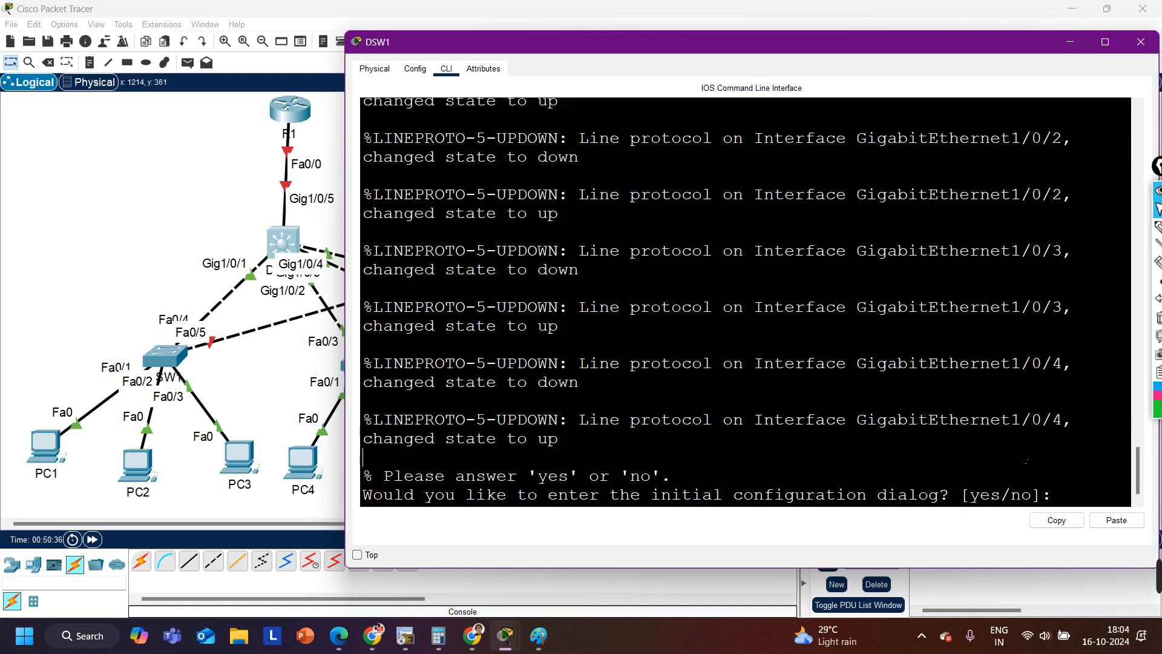
key(Return)
text(NO)
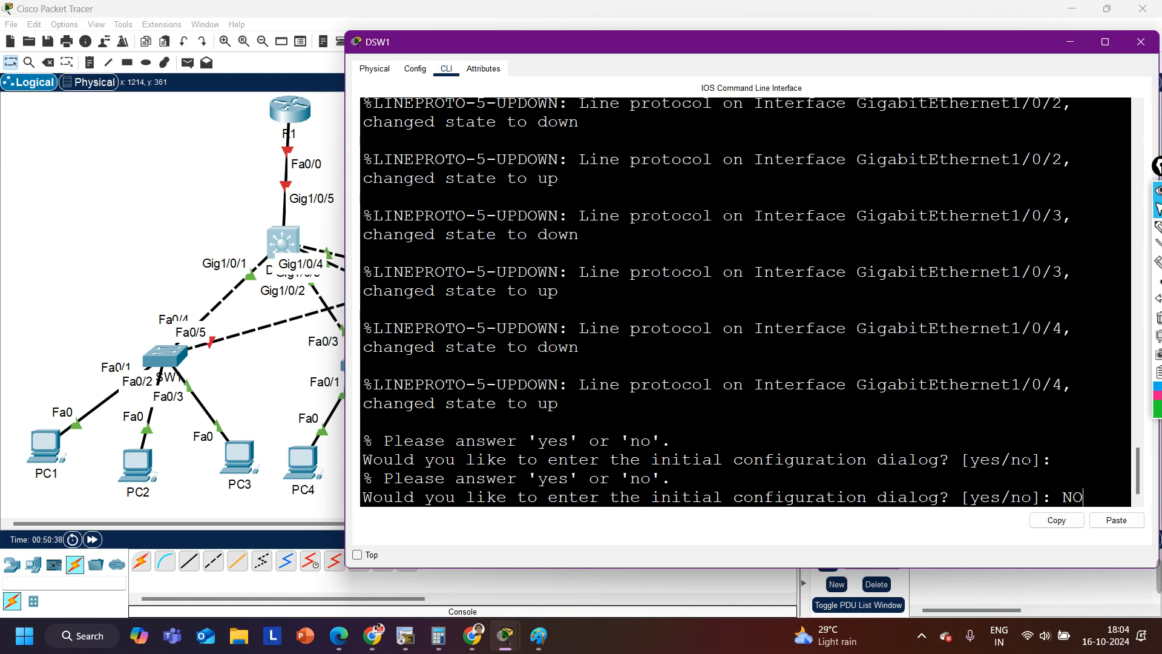
key(Return)
key(Return)
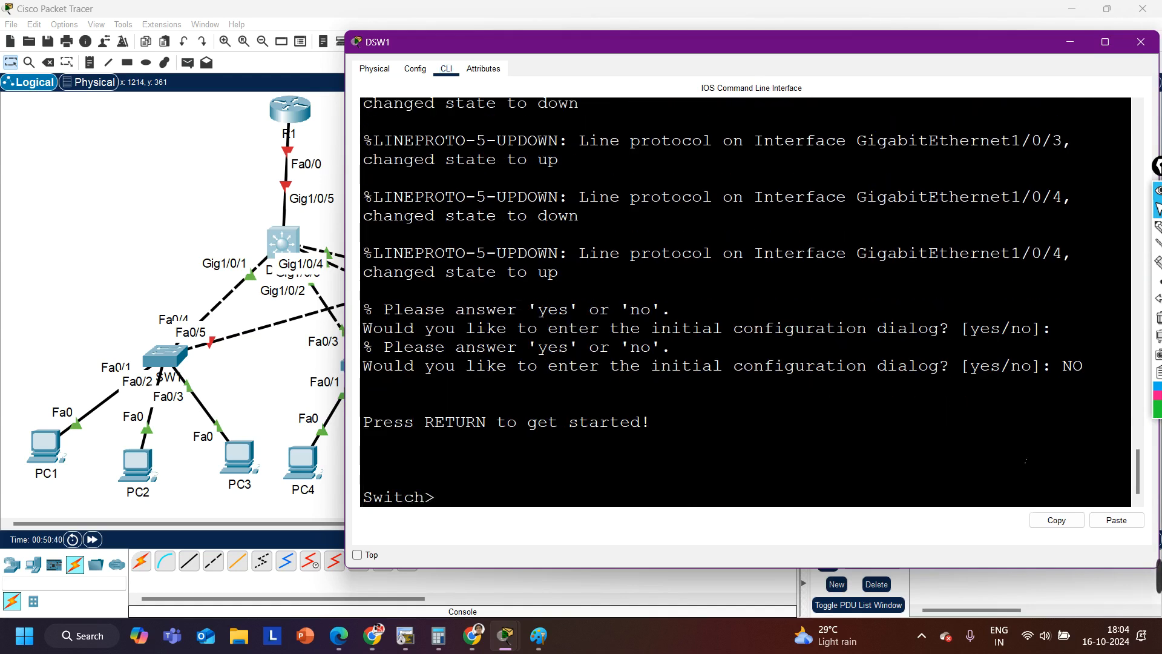
drag(660, 329, 960, 329)
key(Return)
key(Return)
key(Return)
key(Return)
key(Return)
key(Return)
key(Return)
key(Return)
key(Return)
key(Return)
key(Return)
key(Return)
key(Return)
key(Return)
key(Return)
key(Return)
key(Return)
key(Return)
key(Return)
key(Return)
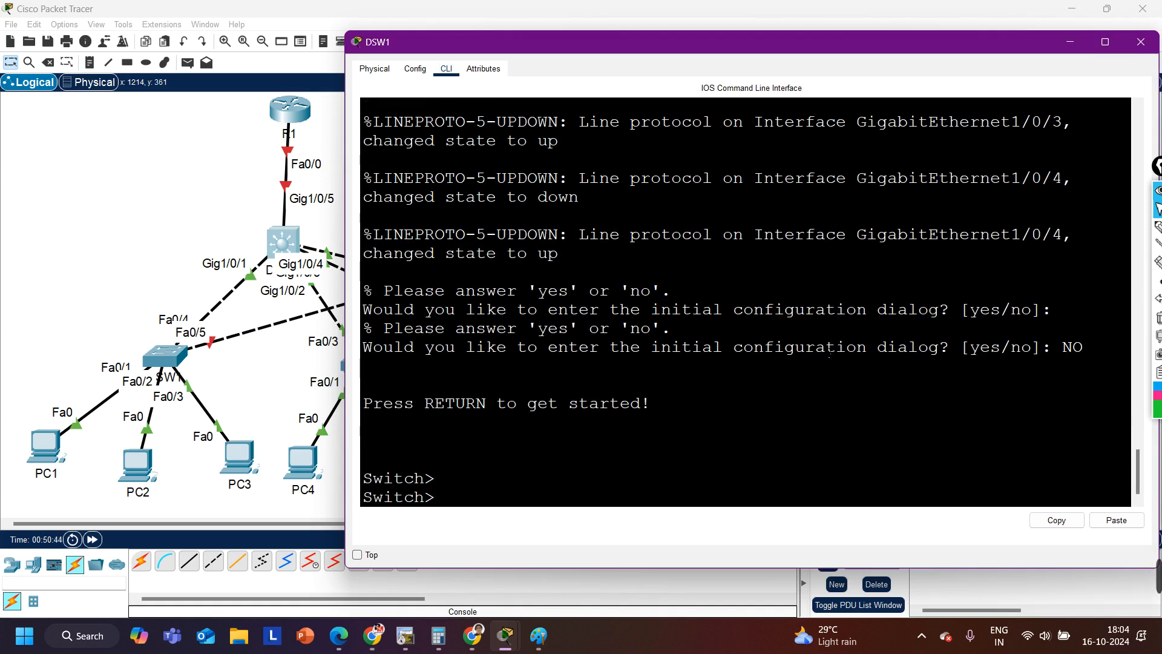
Step: Enter privileged mode with enable and open global configuration mode with configure t on DSW1
text(en)
key(Tab)
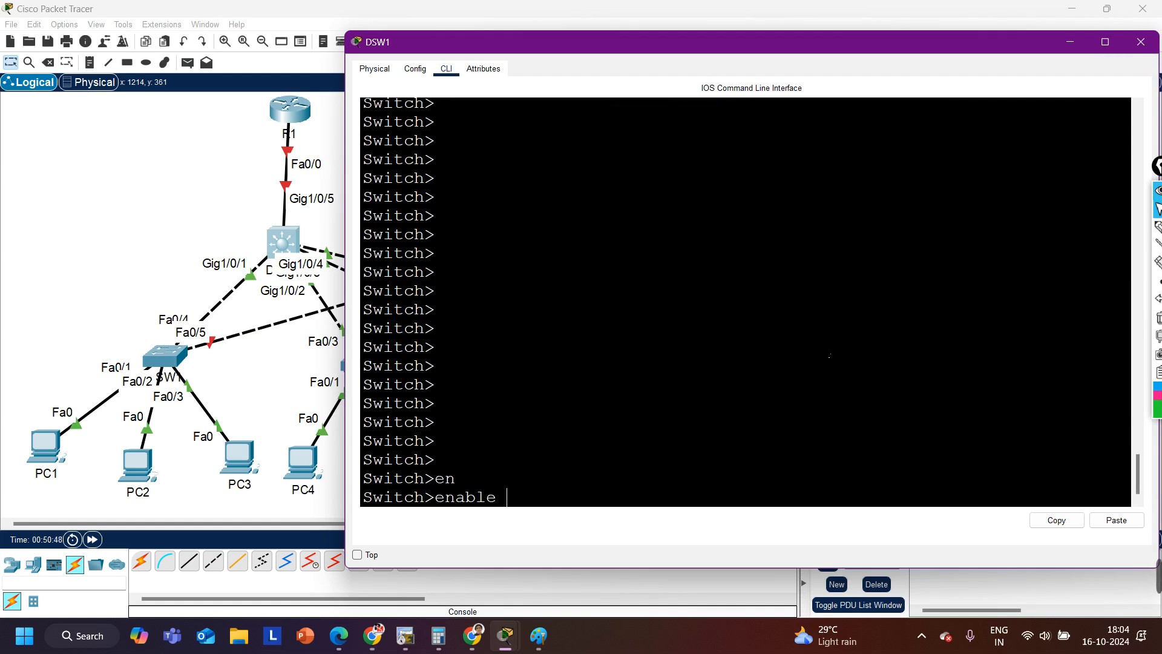
key(Return)
key(Return)
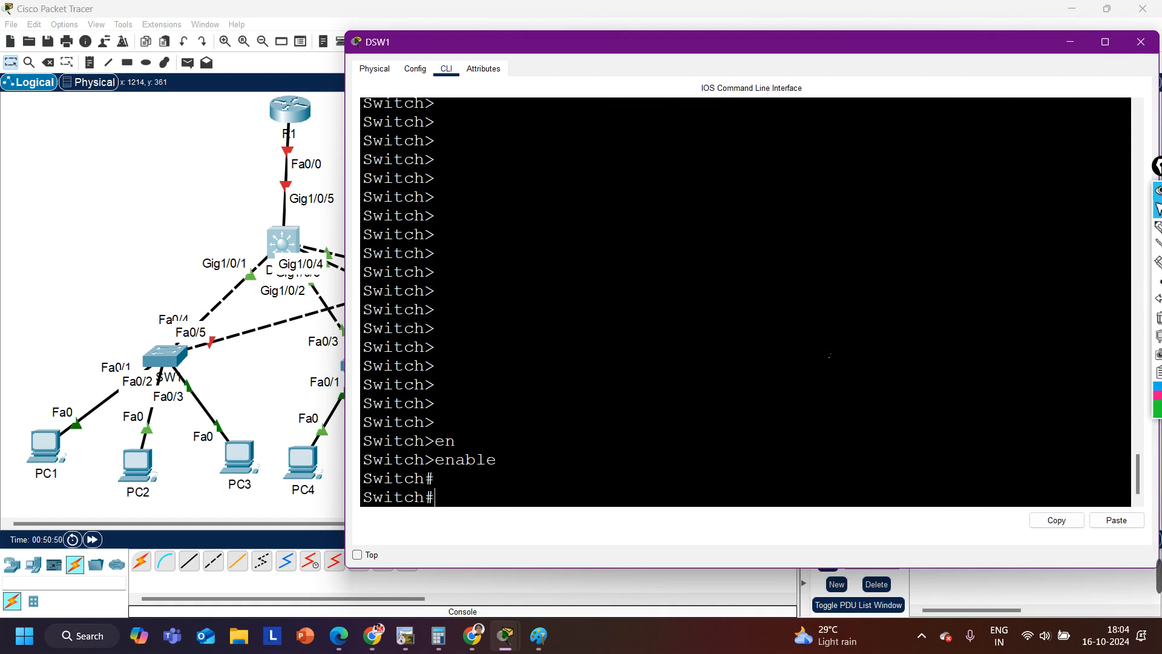
text(conf)
key(Tab)
text(t)
key(Return)
key(Return)
key(Return)
key(Return)
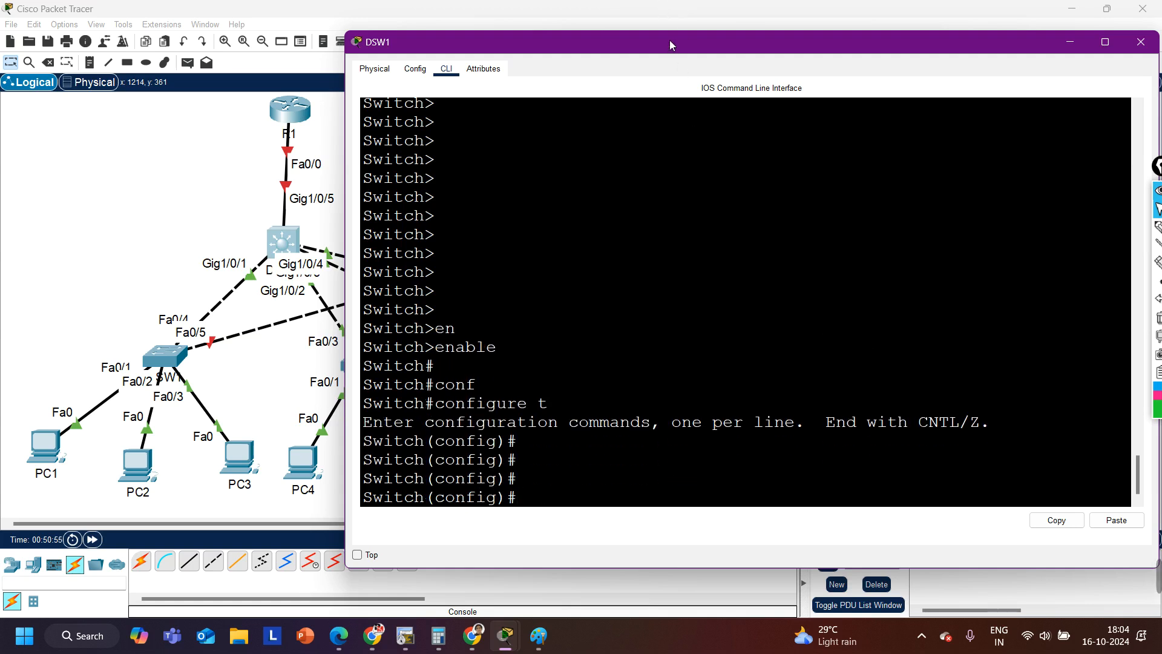
Step: Move the DSW1 window clear of the switch in the topology and repeat the Switch(config)# prompt to highlight it
drag(672, 40, 621, 182)
scroll(580, 350, down, 4)
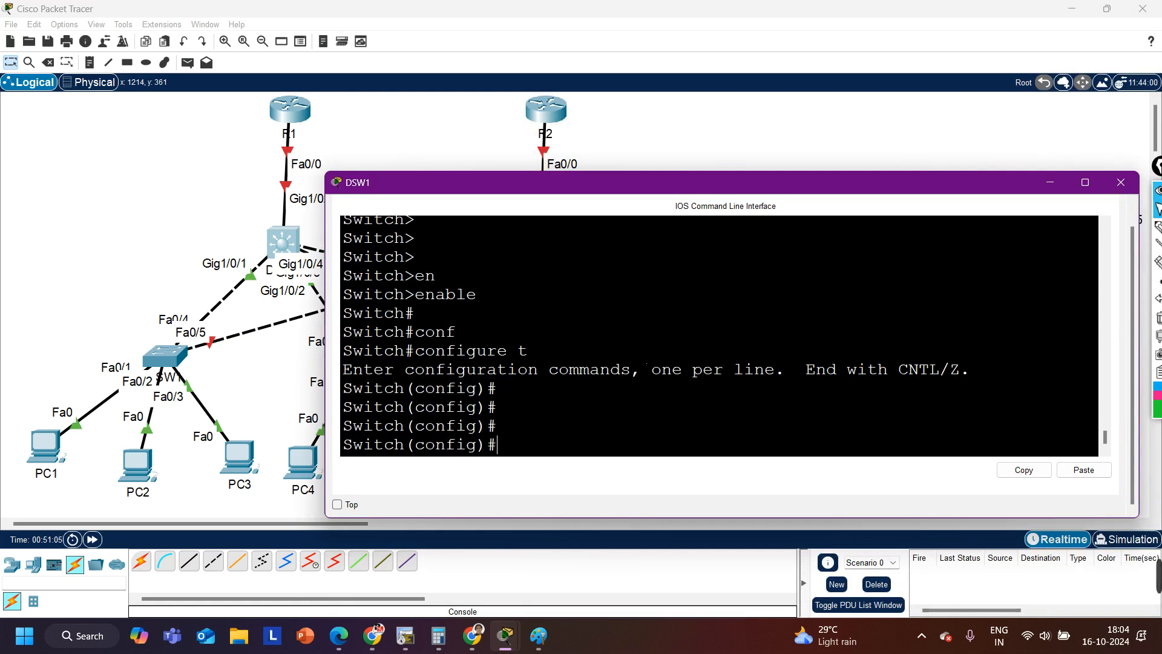
drag(456, 190, 515, 176)
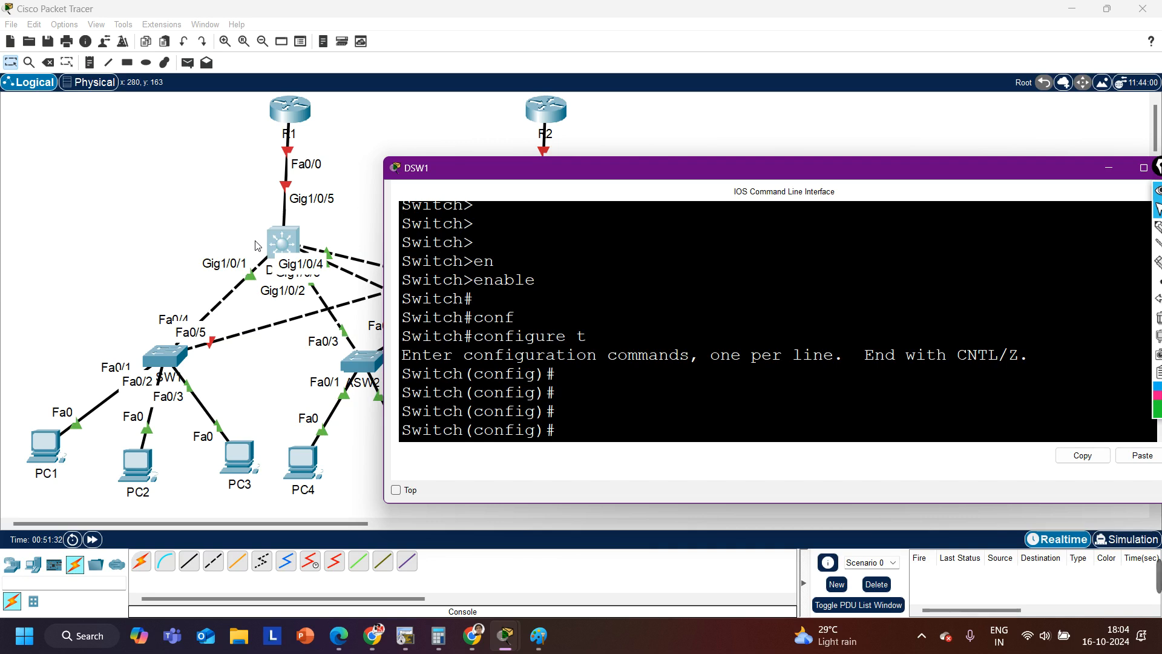
key(Return)
key(Return)
key(Return)
key(Return)
key(Return)
key(Return)
key(Return)
key(Return)
key(Return)
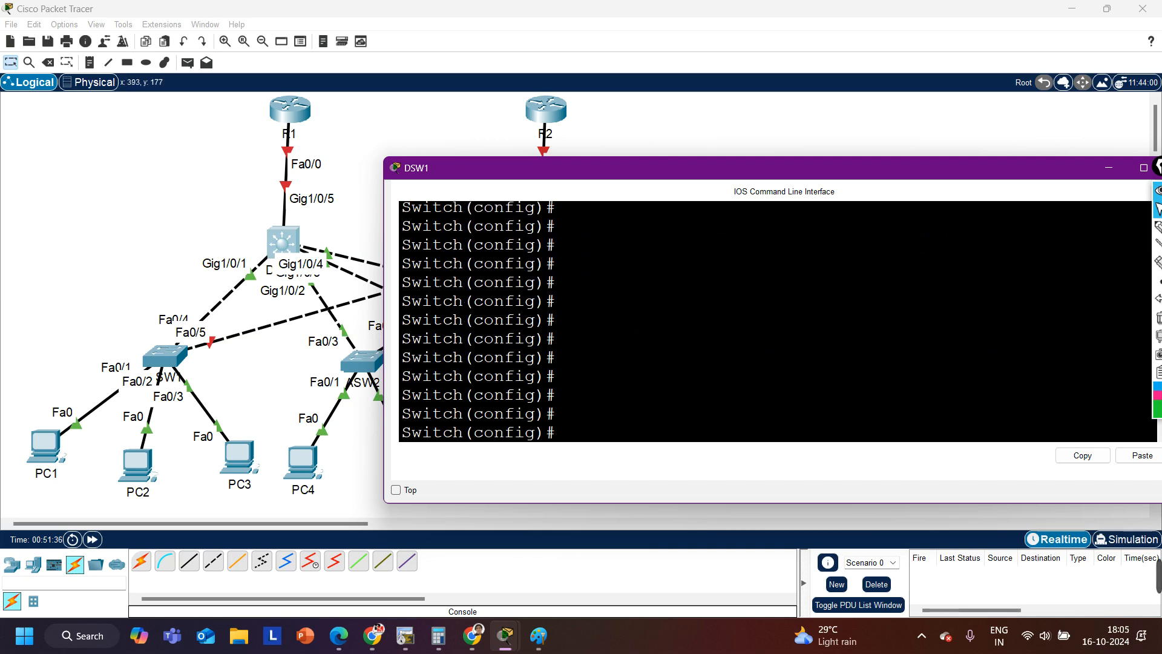
drag(556, 413, 393, 288)
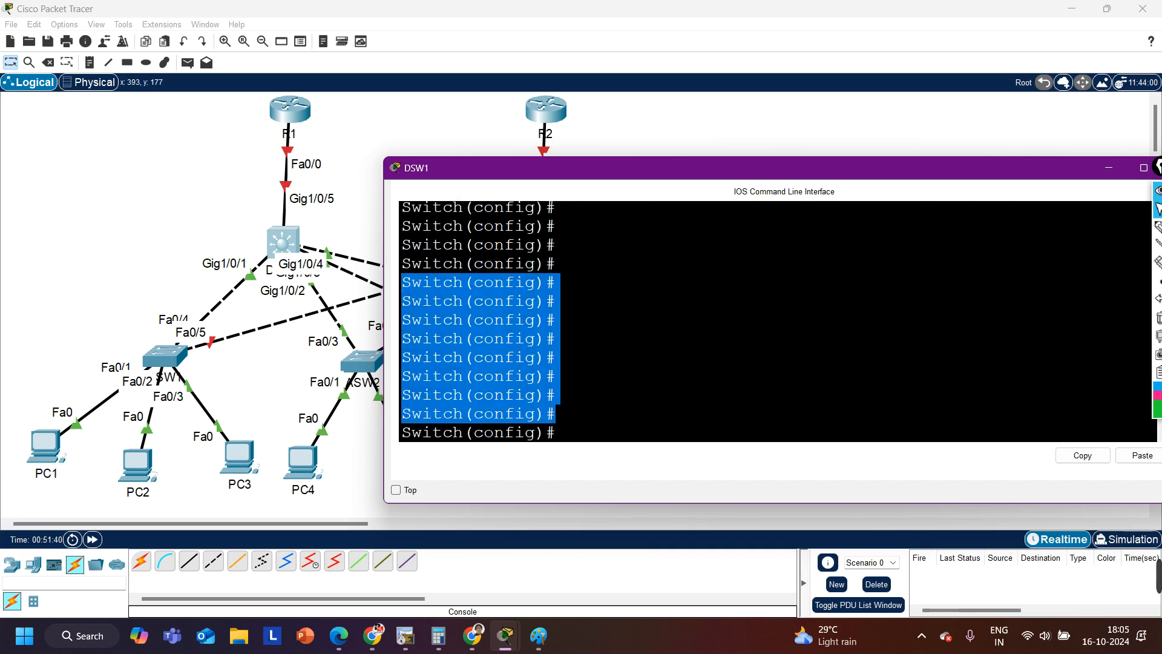
Step: Exit global configuration and privileged mode to return to the Switch> prompt, and highlight that prompt
text(ex)
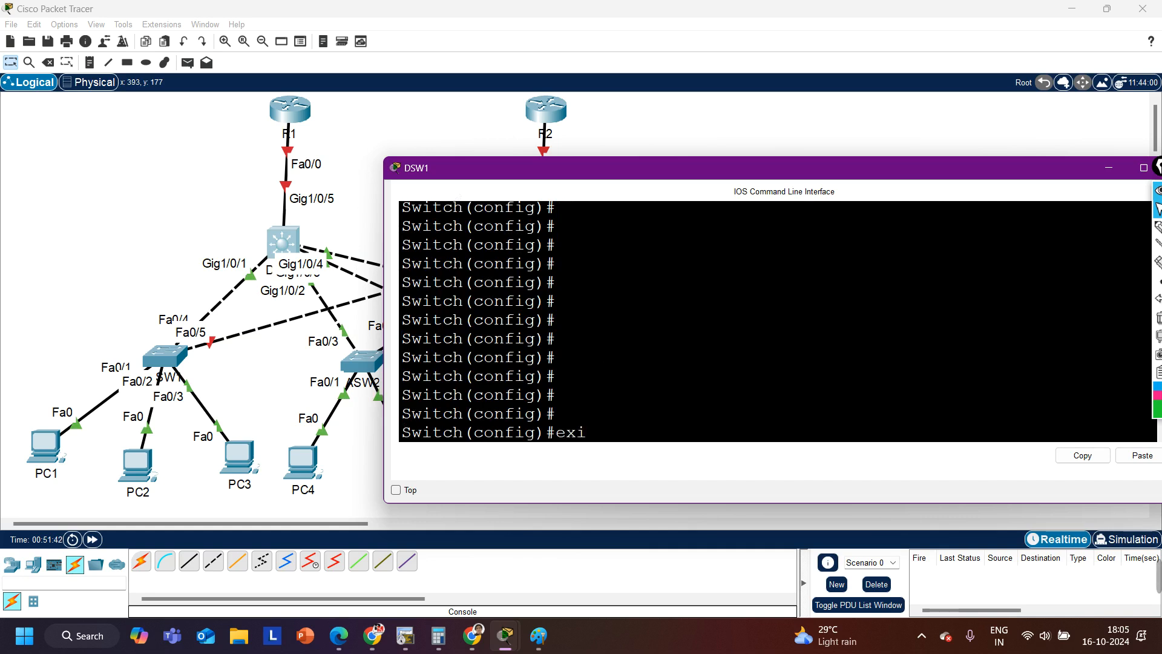
text(i)
key(Return)
key(Return)
text(exi)
key(Return)
key(Return)
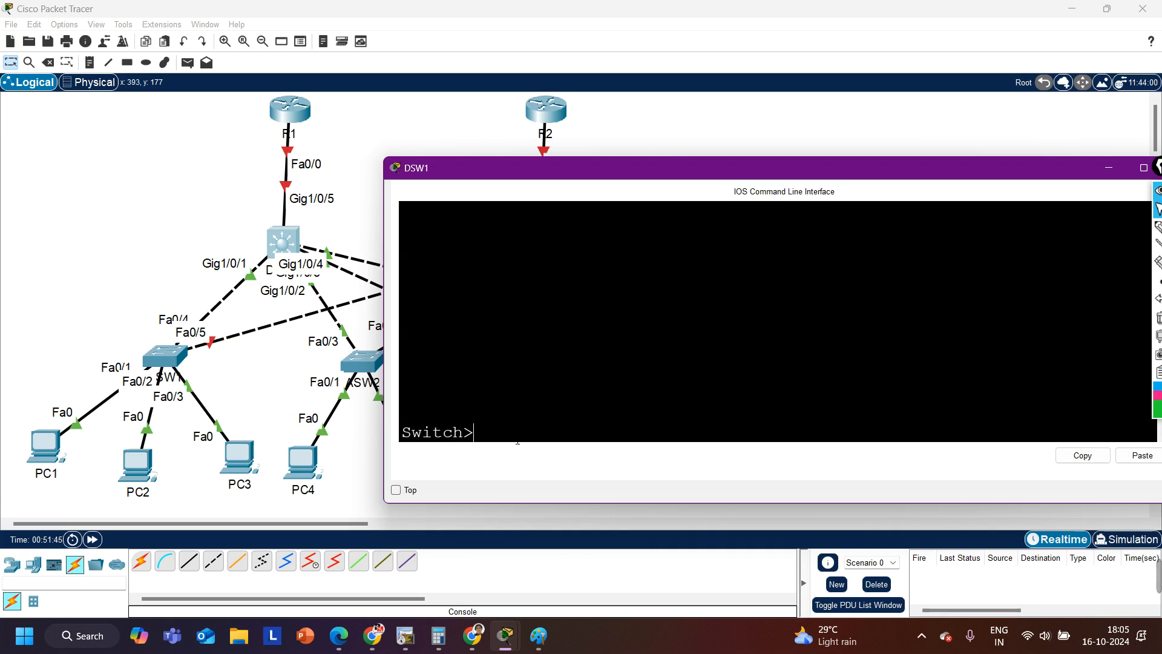
drag(494, 444, 366, 411)
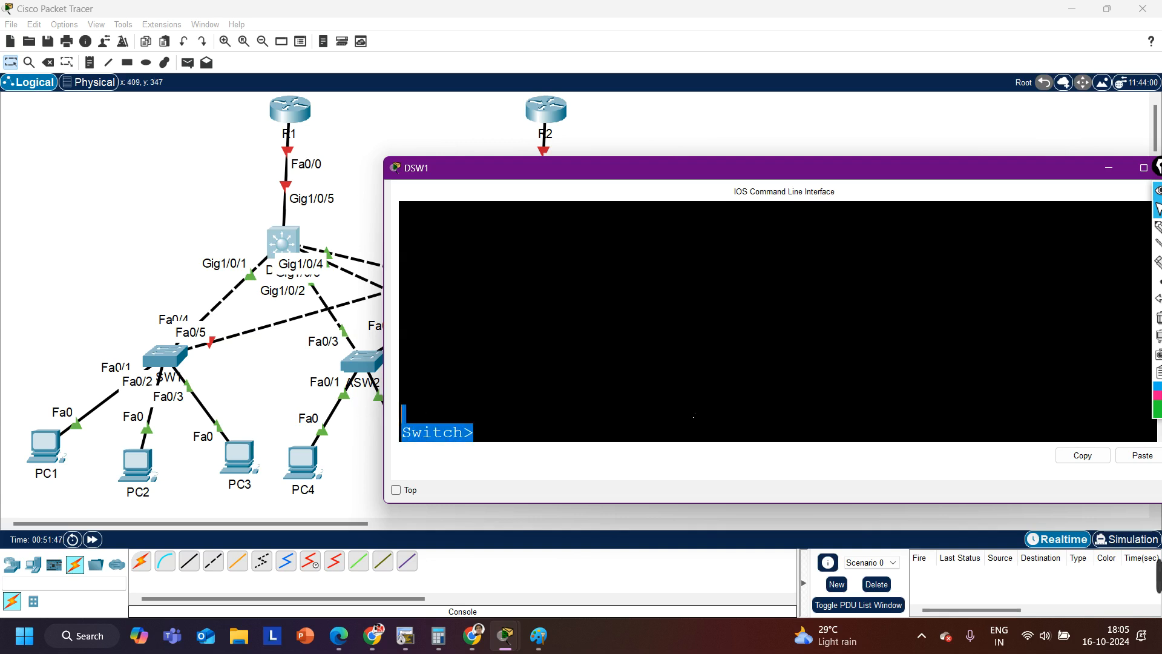
key(Return)
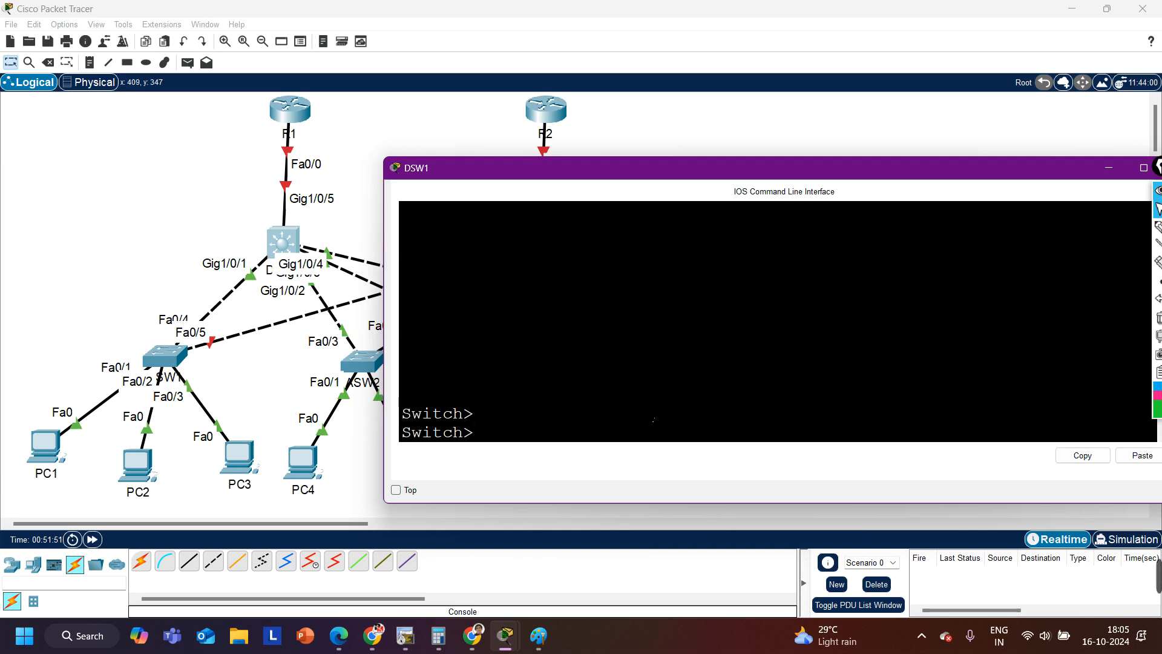
Step: Enter privileged mode with enable and highlight the Switch# prompt lines
text(en)
key(Tab)
key(Return)
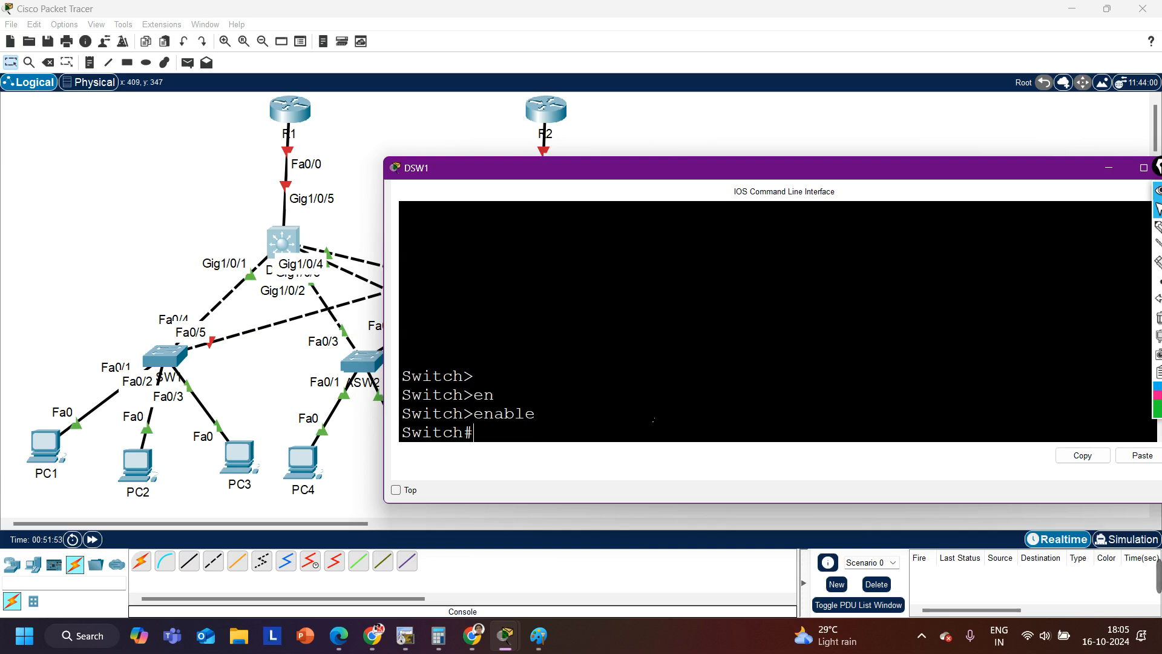
key(Return)
key(Return)
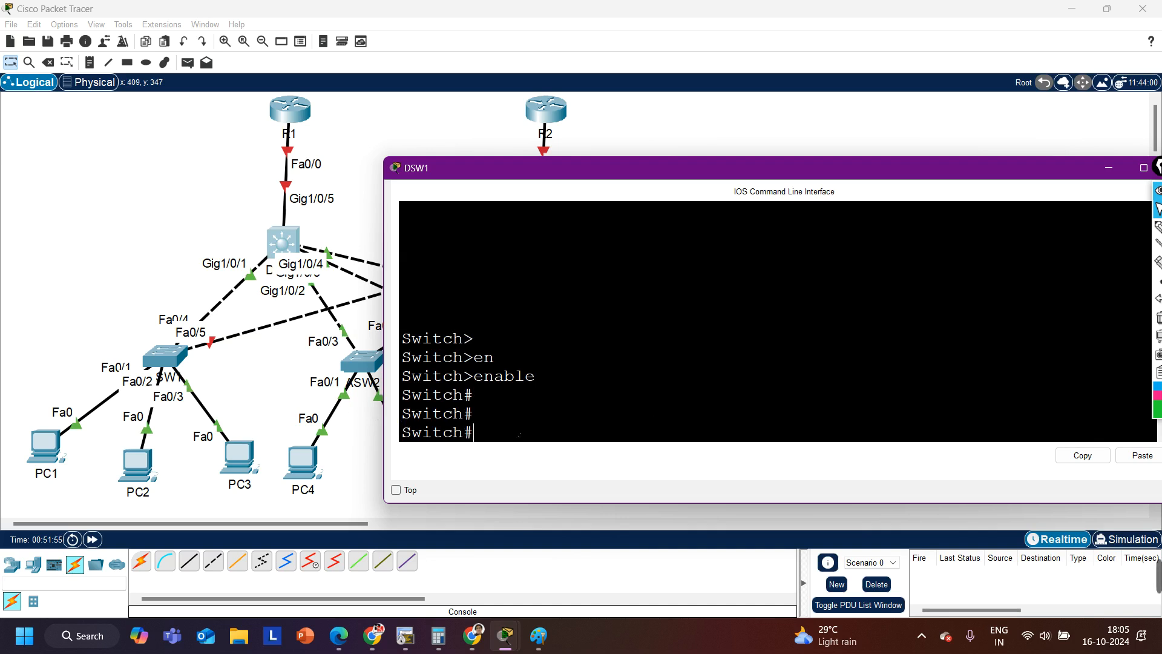
drag(519, 435, 422, 394)
drag(492, 435, 405, 405)
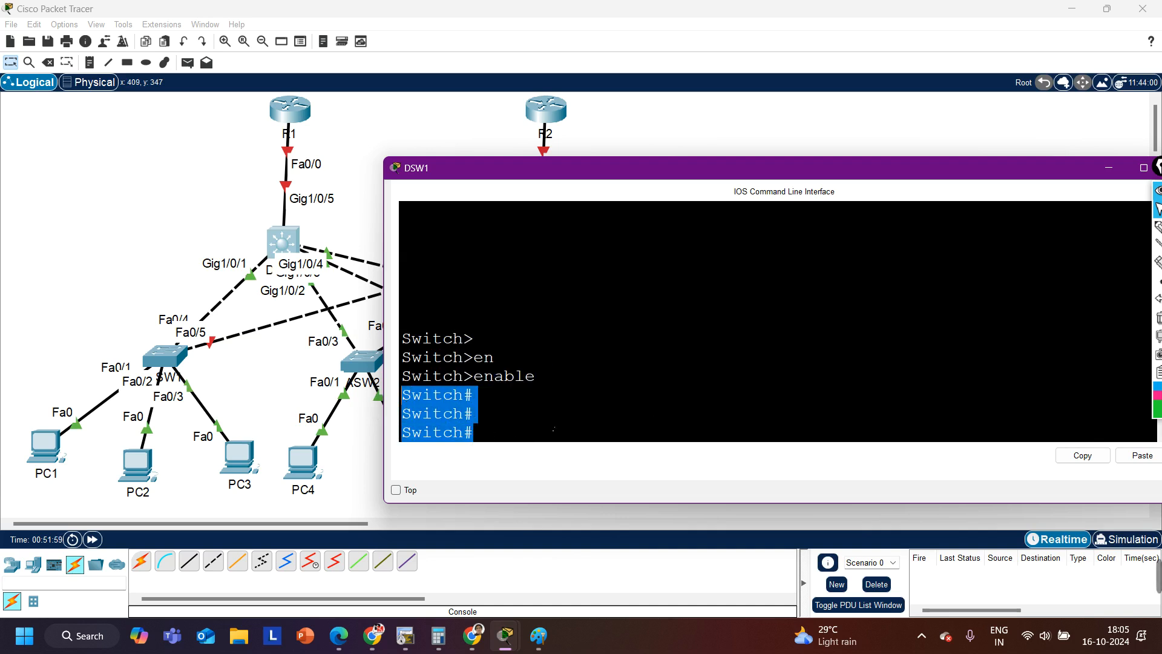
Step: Enter global configuration mode with configure, accept the terminal source, highlight the prompts and shift the window to uncover more of the topology
click(549, 420)
text(con)
key(Tab)
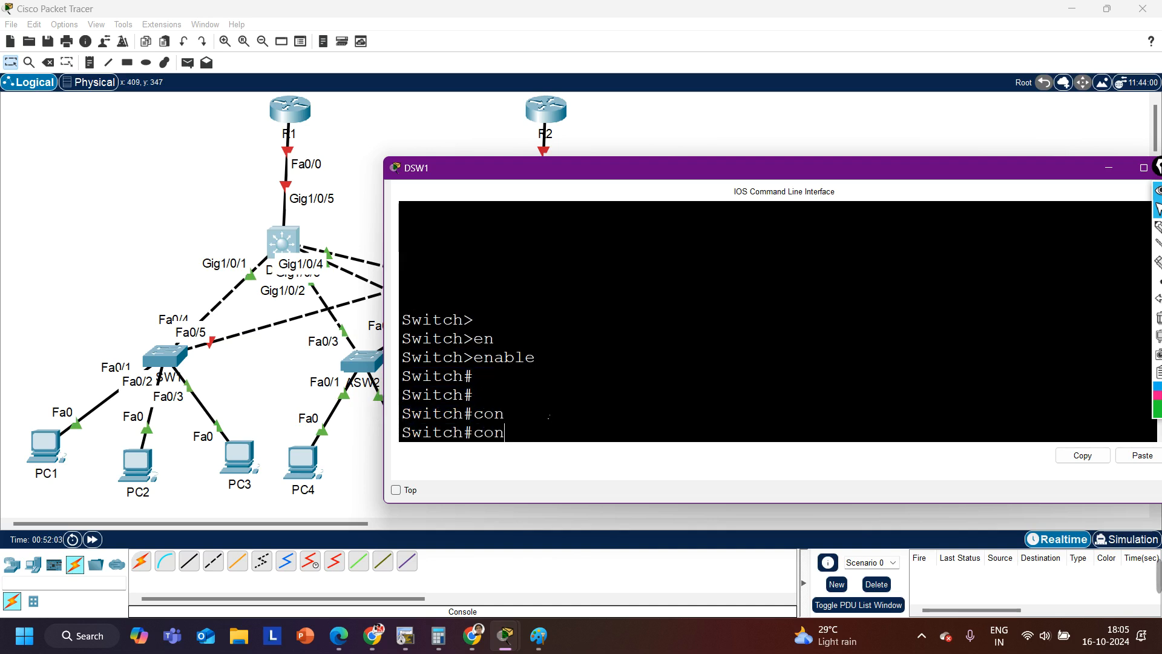
text(f)
key(Tab)
key(Return)
key(Return)
key(Return)
key(Return)
key(Return)
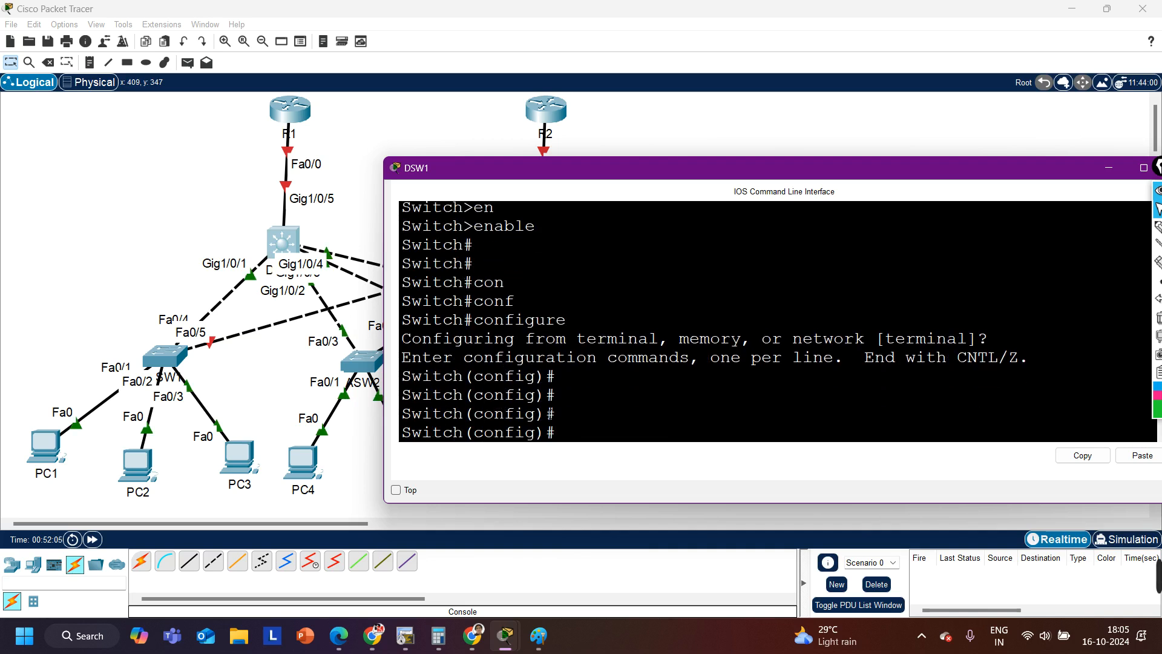
drag(608, 433, 439, 362)
drag(601, 417, 396, 375)
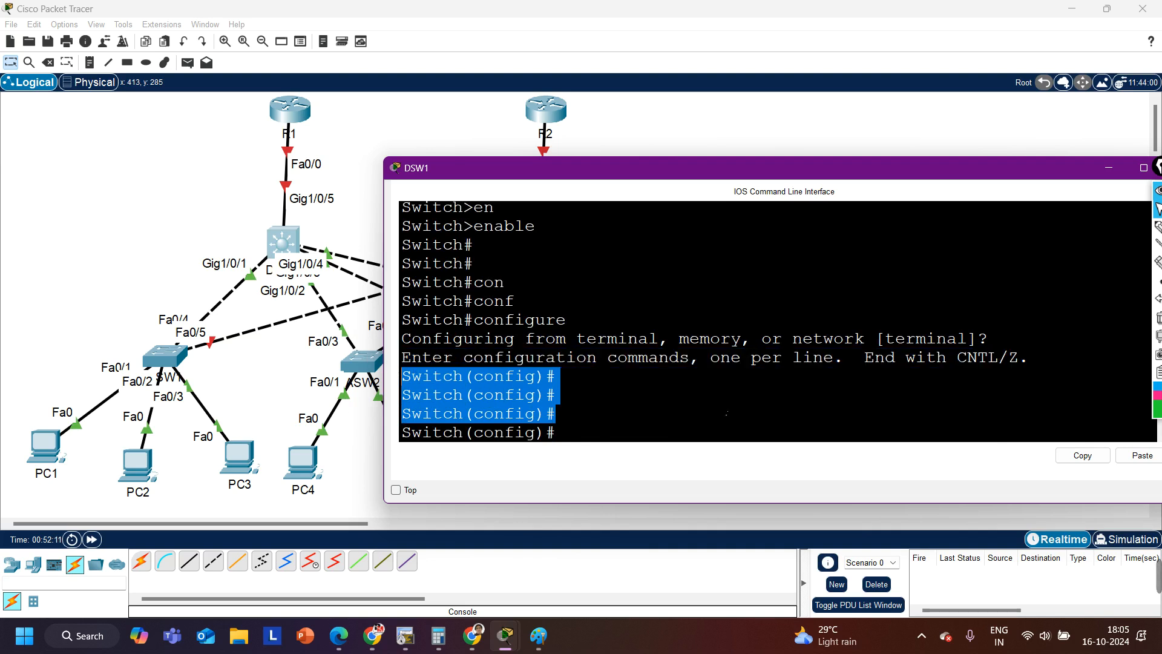
click(624, 392)
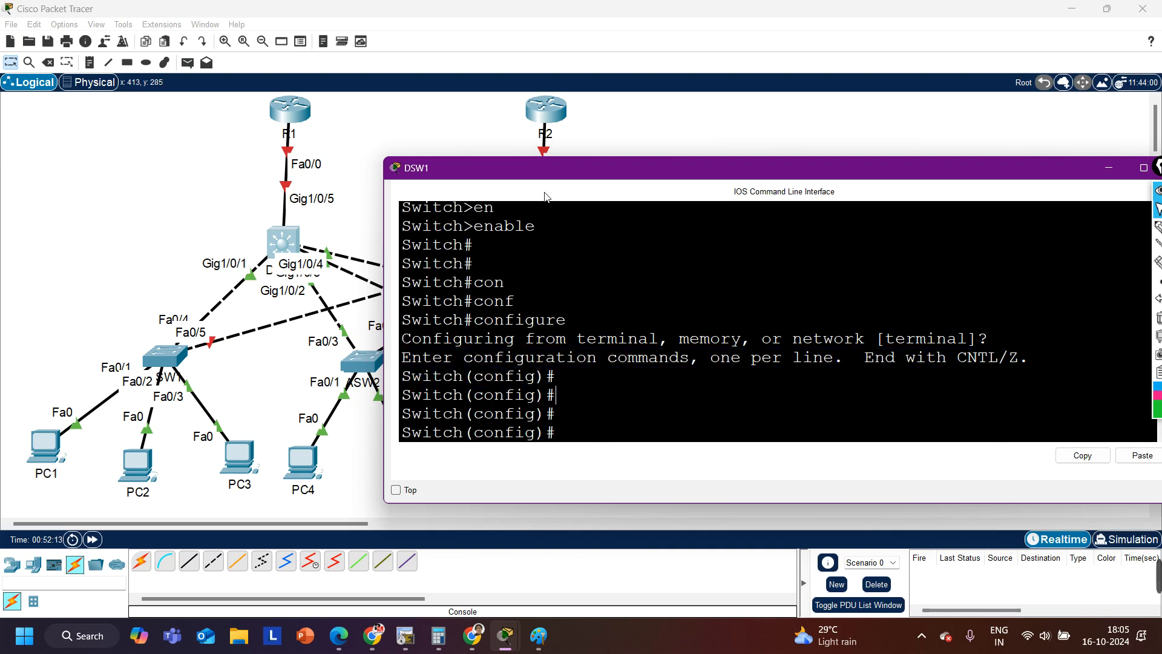
drag(558, 175, 598, 165)
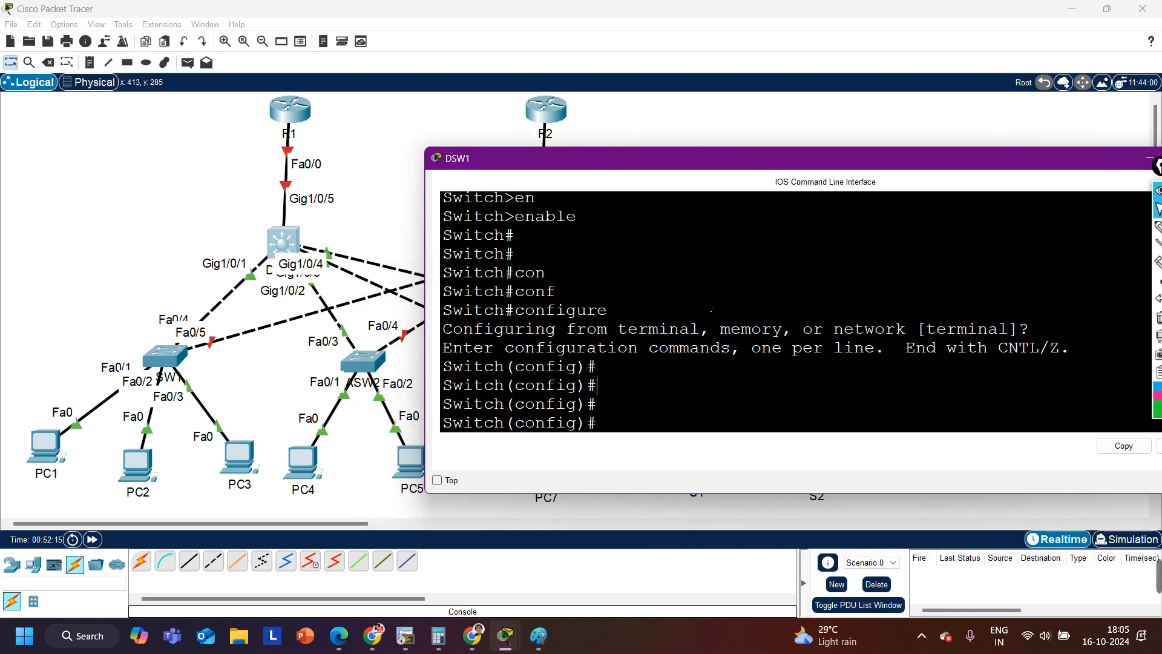
key(Tab)
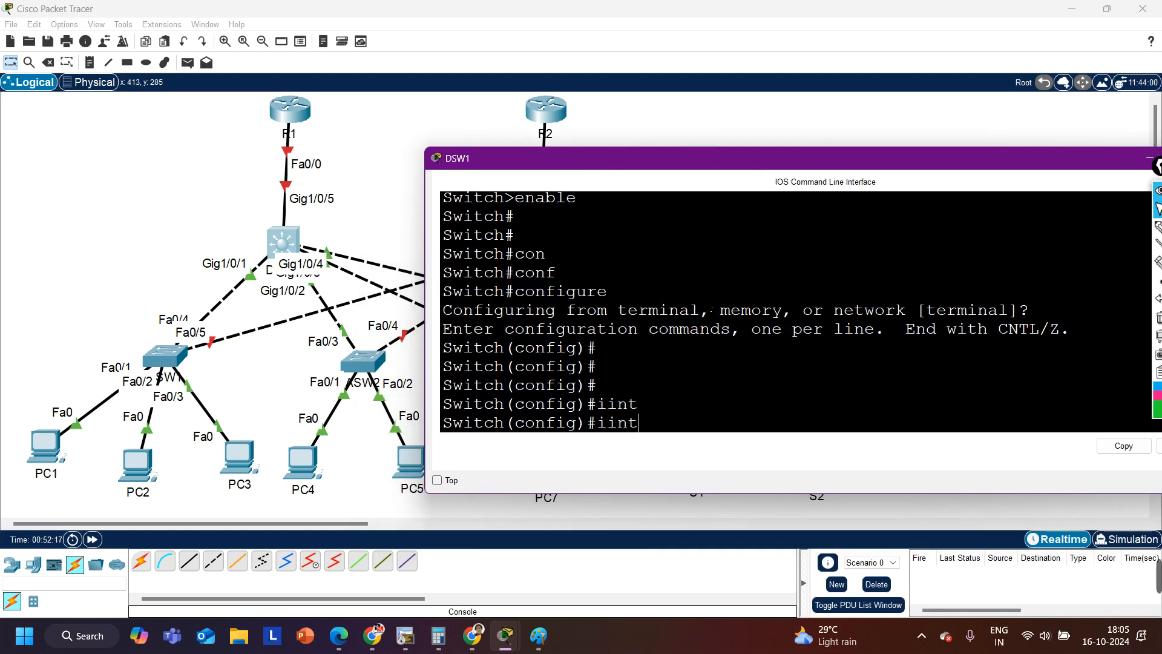
key(BackSpace)
key(BackSpace)
key(BackSpace)
text(t)
key(Tab)
key(BackSpace)
text(nter)
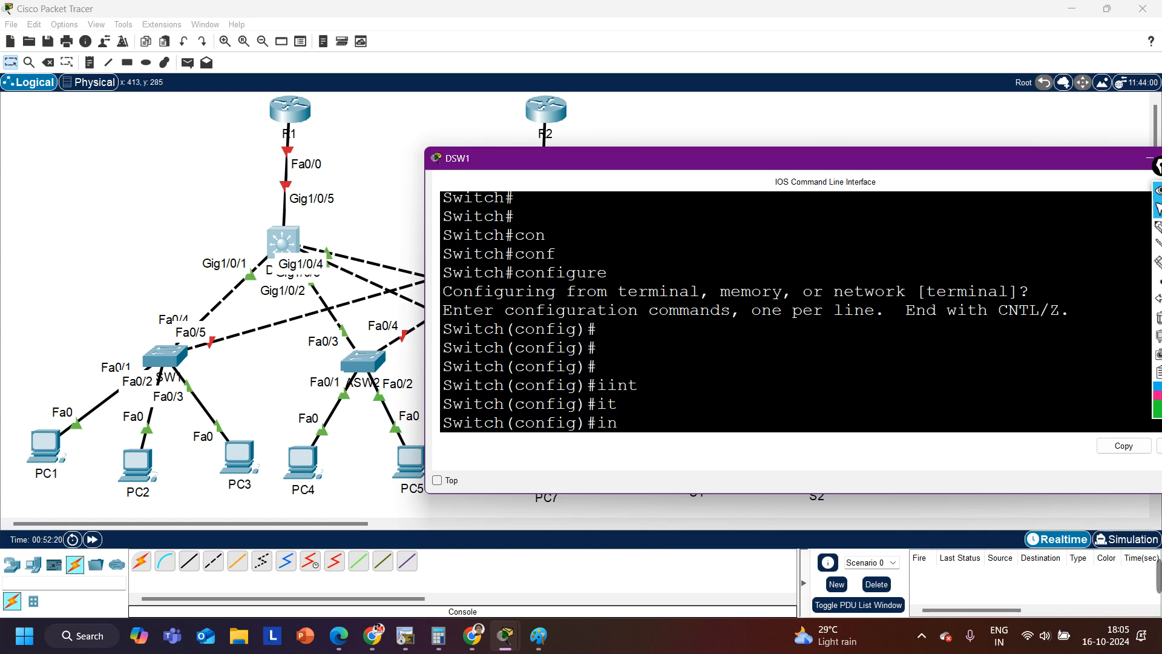
key(Tab)
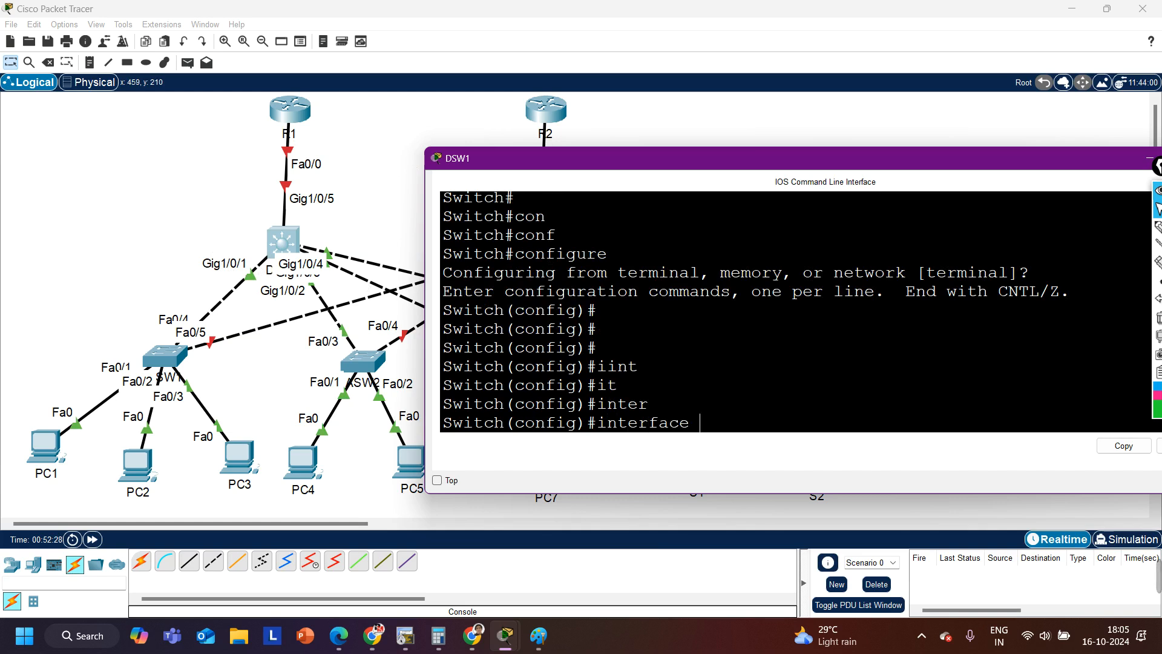
text(g)
key(Tab)
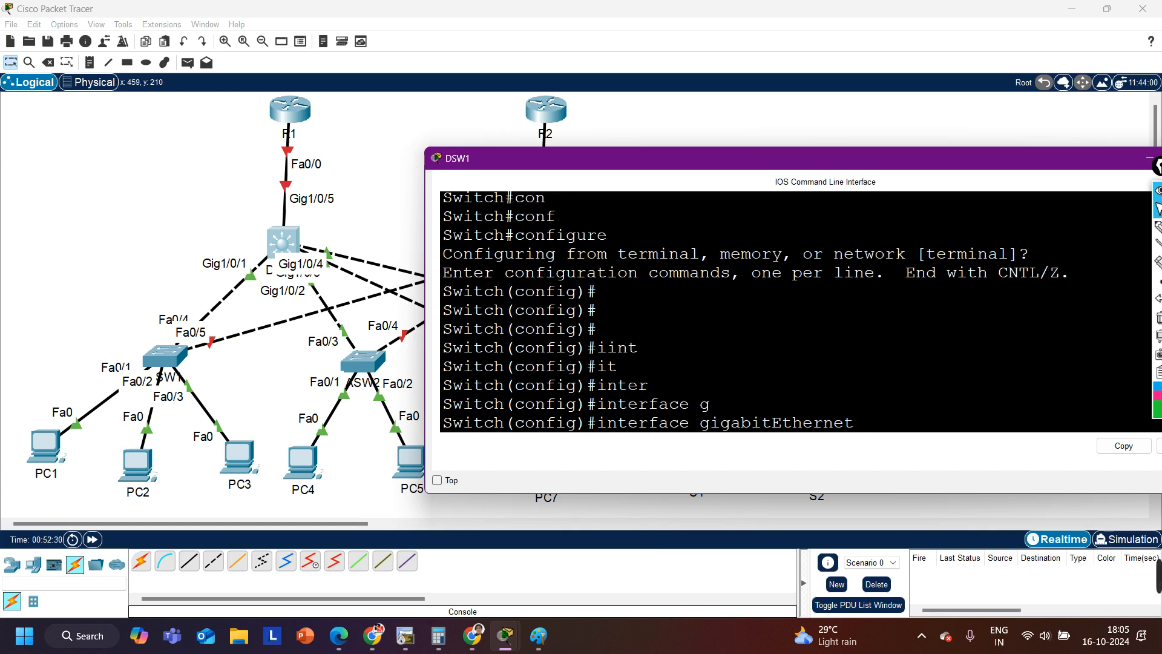
text(1/0/1)
Step: Examine DSW1's Gig1/0/1 to Gig1/0/4 links to the four access switches in the topology
drag(152, 238, 254, 284)
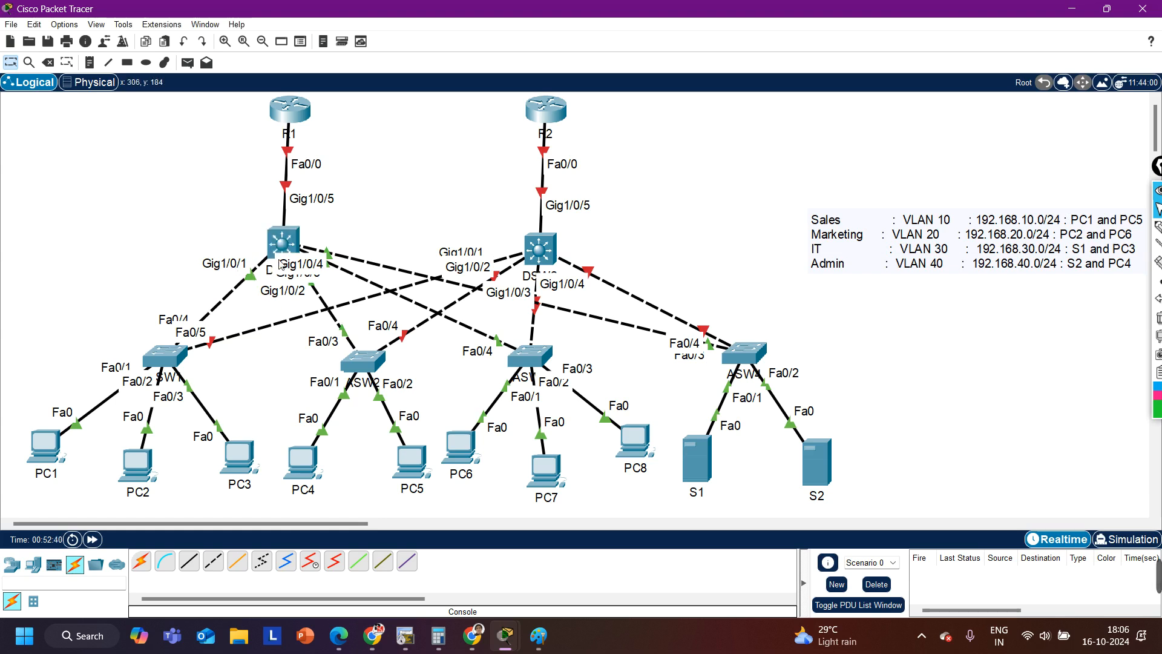
drag(137, 258, 369, 290)
click(154, 208)
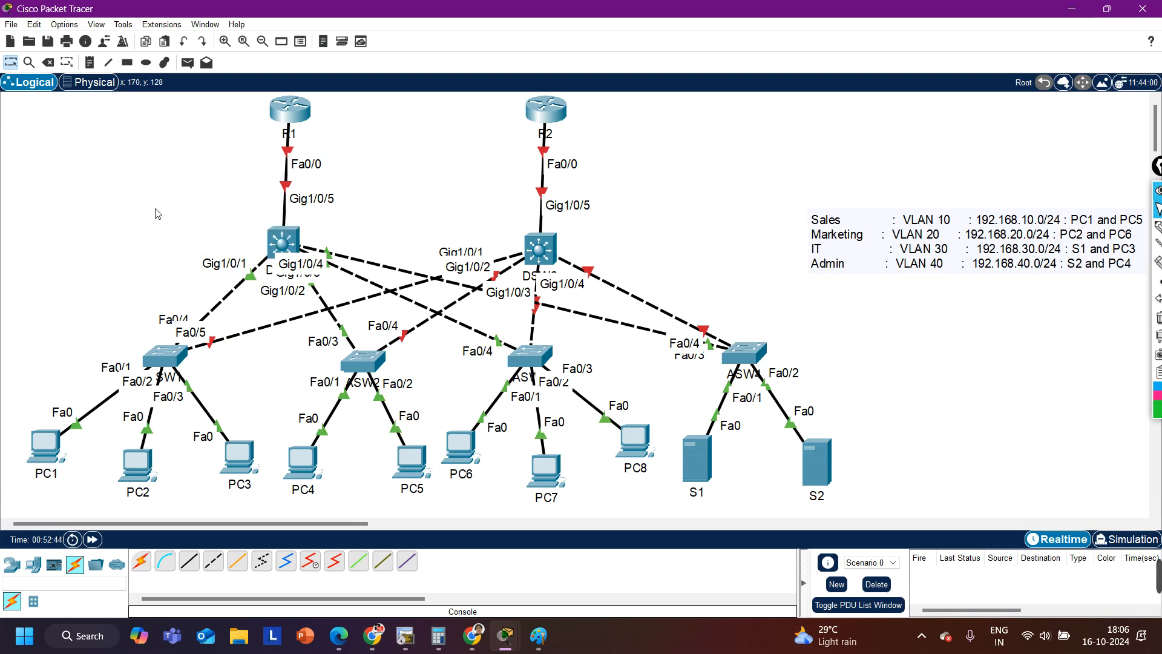
drag(176, 267, 360, 282)
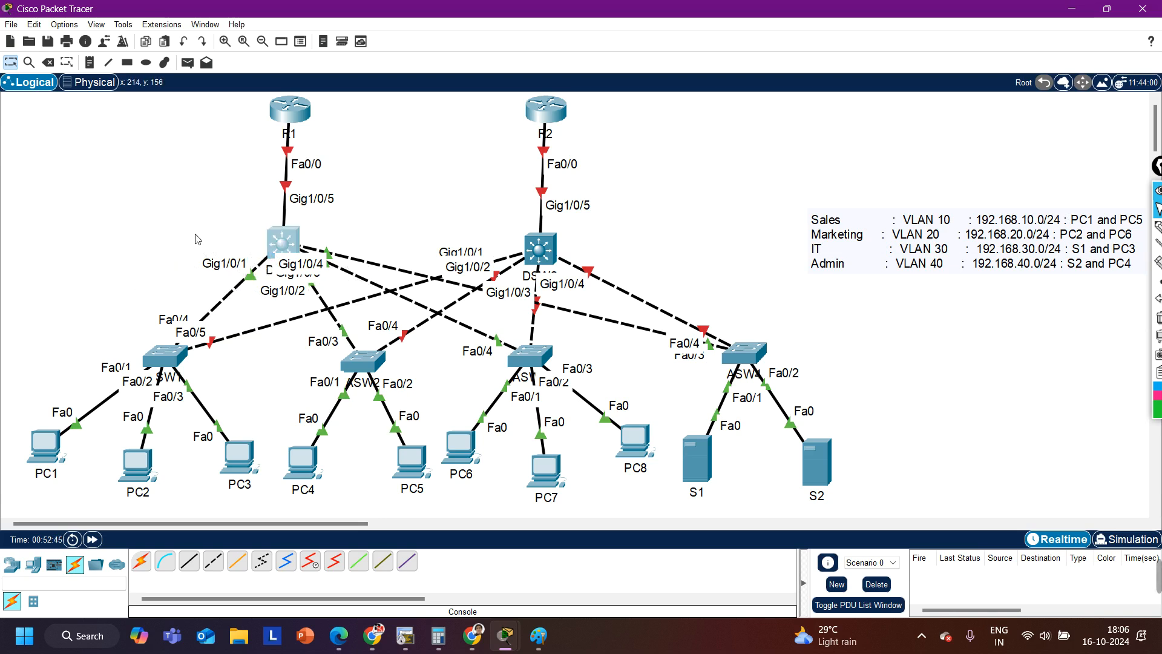
click(196, 235)
mouse_move(747, 360)
mouse_down()
mouse_move(756, 314)
mouse_move(755, 361)
mouse_up()
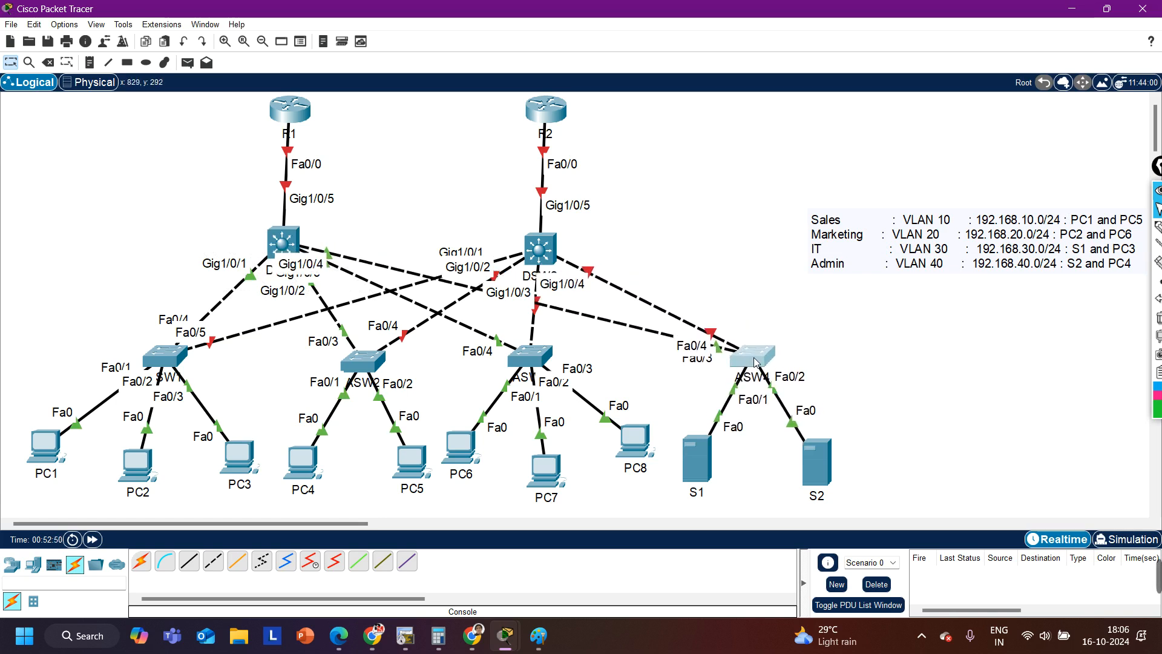
click(94, 243)
drag(158, 262, 392, 272)
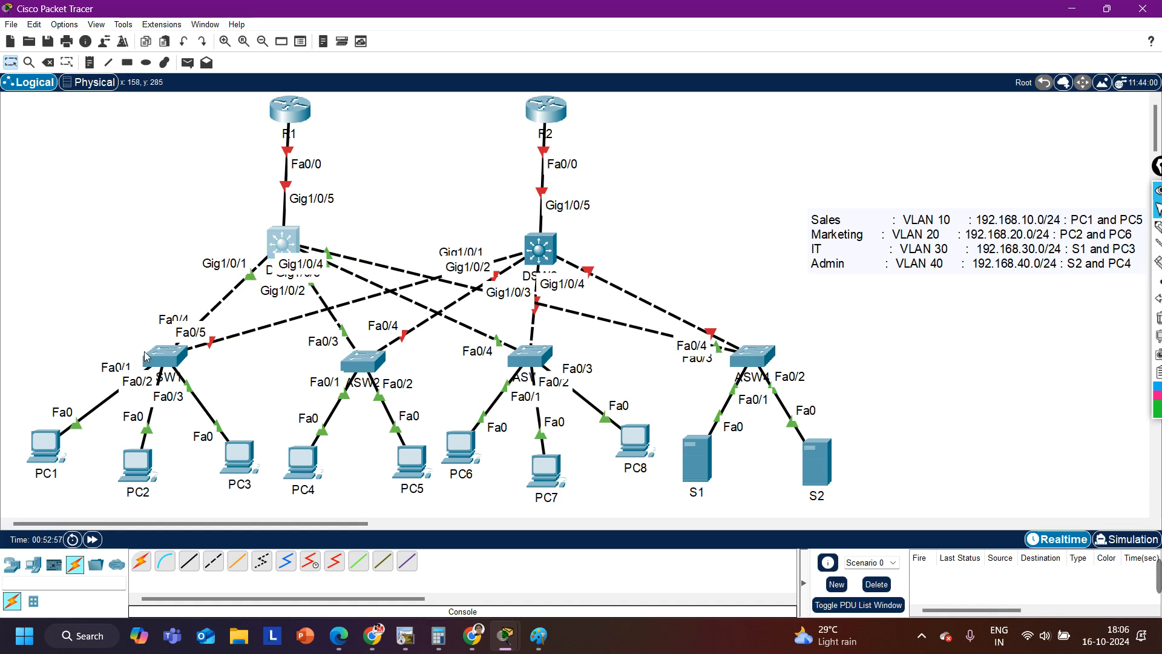
click(141, 226)
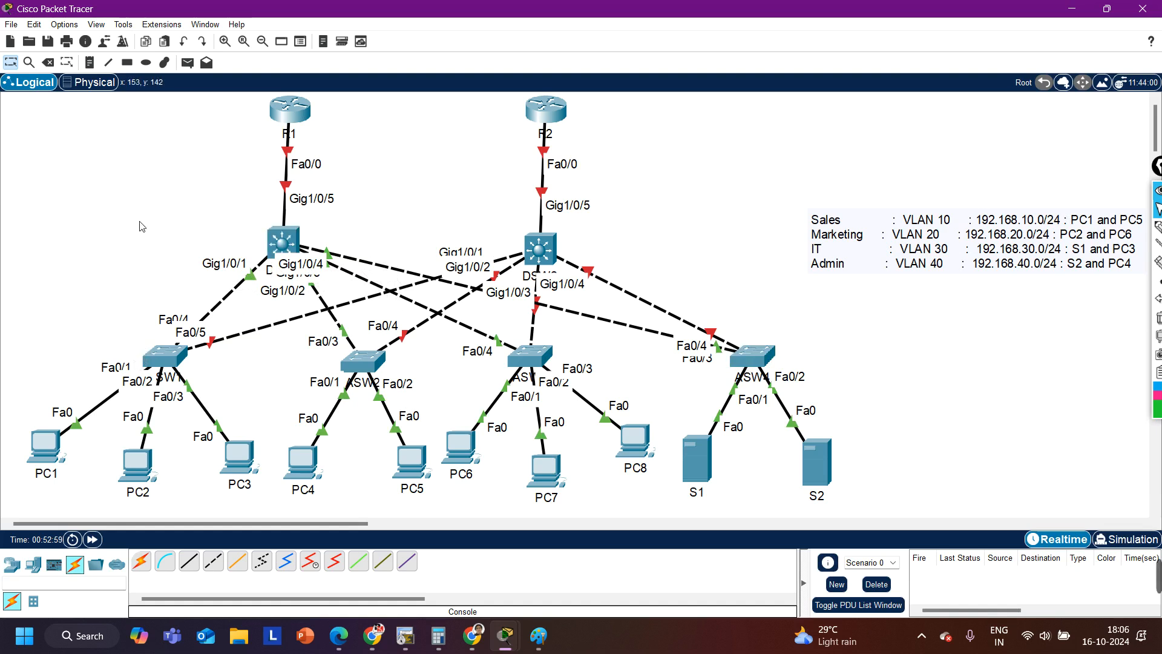
Step: Return to DSW1's CLI and erase the unfinished single-interface command
click(282, 242)
key(BackSpace)
text(.)
key(BackSpace)
key(BackSpace)
key(BackSpace)
key(BackSpace)
key(BackSpace)
key(BackSpace)
key(BackSpace)
key(BackSpace)
key(BackSpace)
key(BackSpace)
key(BackSpace)
key(BackSpace)
key(BackSpace)
key(BackSpace)
key(BackSpace)
key(BackSpace)
key(BackSpace)
key(BackSpace)
key(BackSpace)
key(BackSpace)
Step: Enter interface range configuration for gigabitEthernet 1/0/1 - 4 on DSW1
text(int)
key(Tab)
text(ra)
key(Tab)
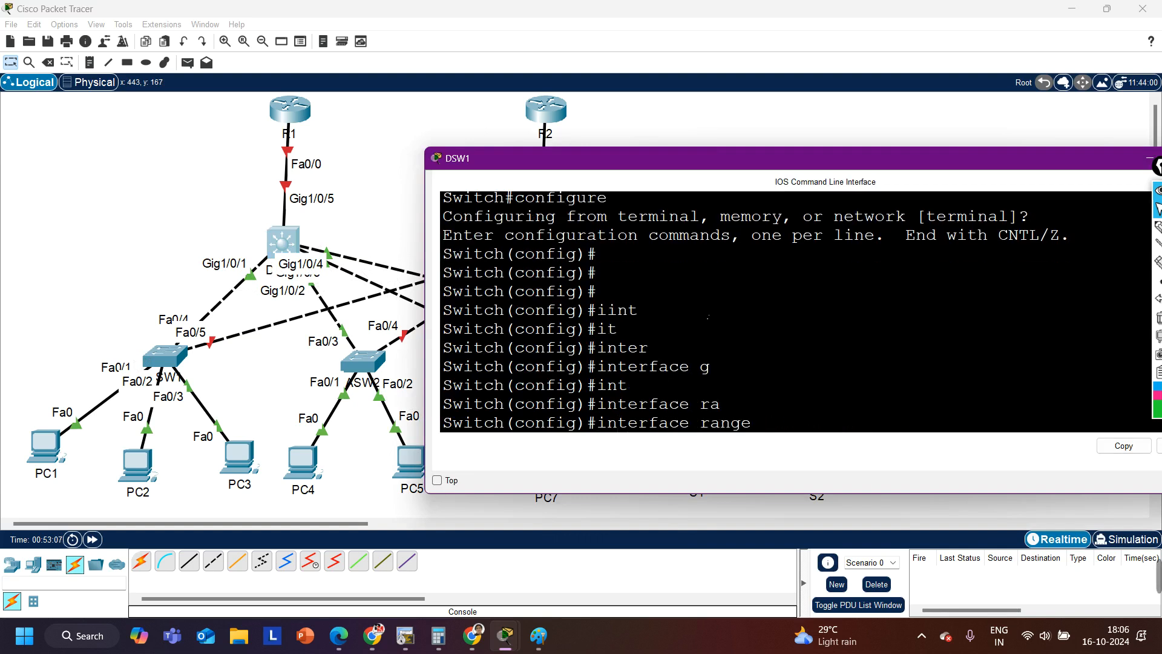
text(ga)
key(Tab)
key(BackSpace)
text(i)
key(Tab)
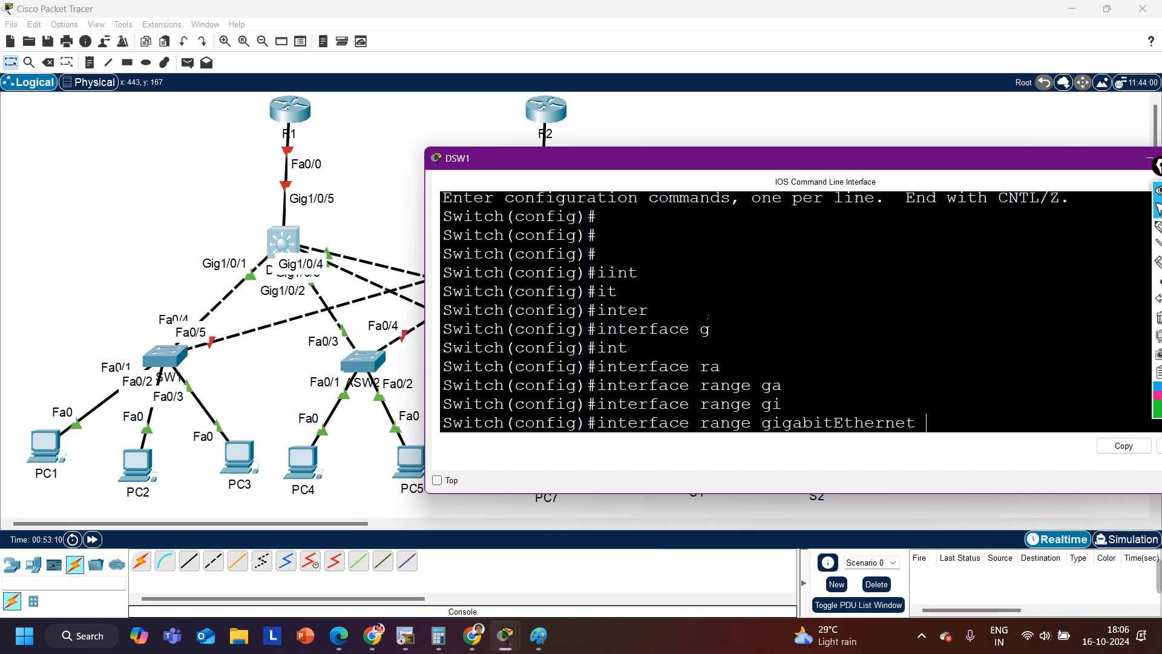
text(1/0/1 - 4)
key(Return)
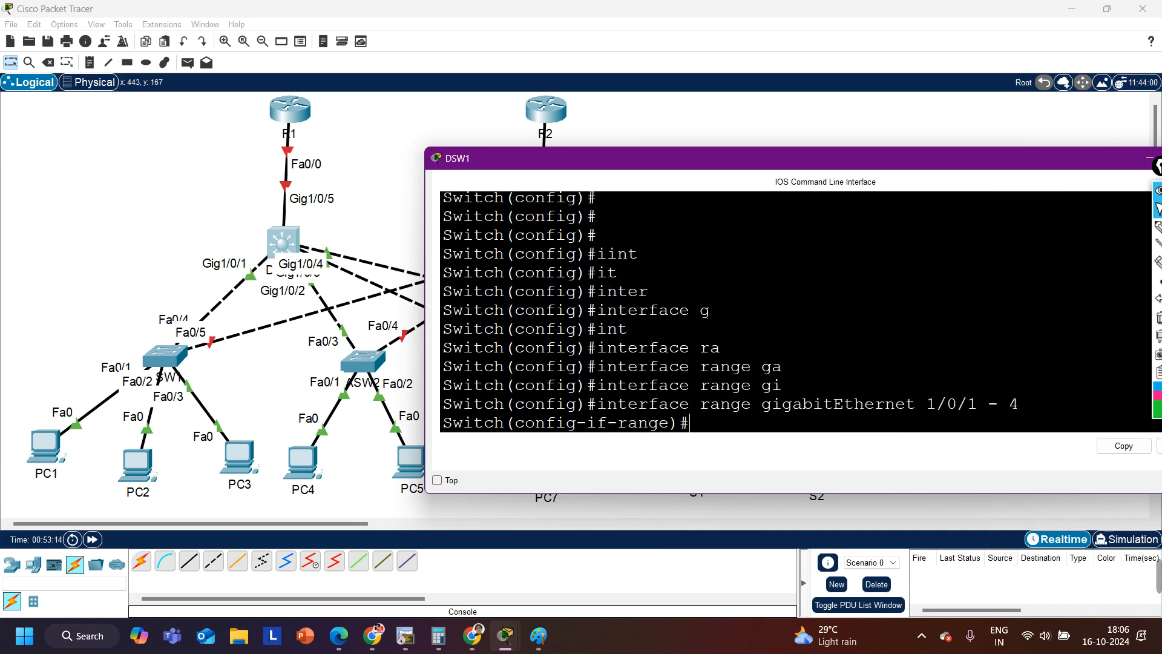
drag(1024, 414, 934, 418)
key(Return)
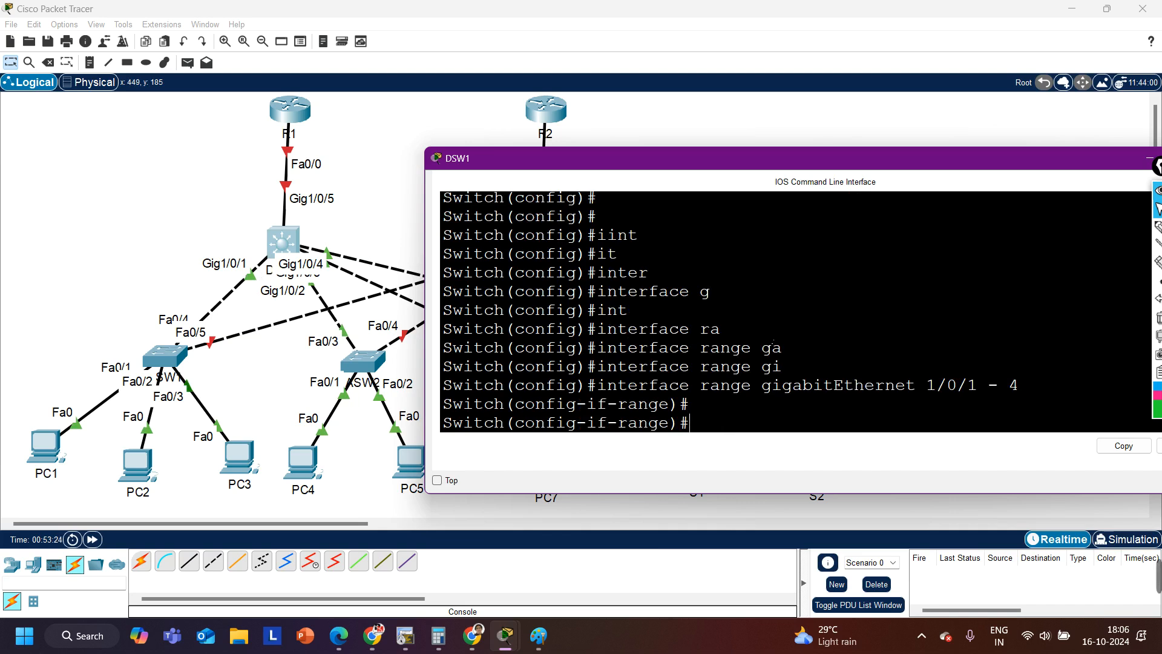
Step: Set the switchport mode of the selected interface range to dynamic desirable
text(sw)
key(Tab)
text(mo)
key(Tab)
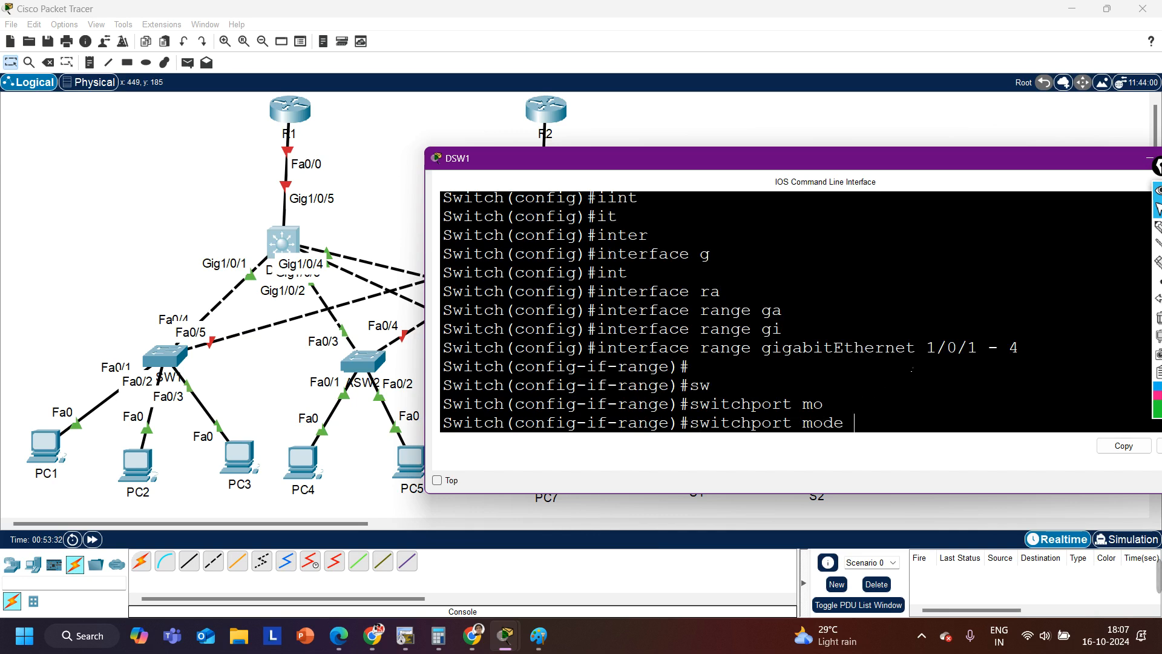
text(dy)
key(Tab)
text(d)
key(Tab)
key(Return)
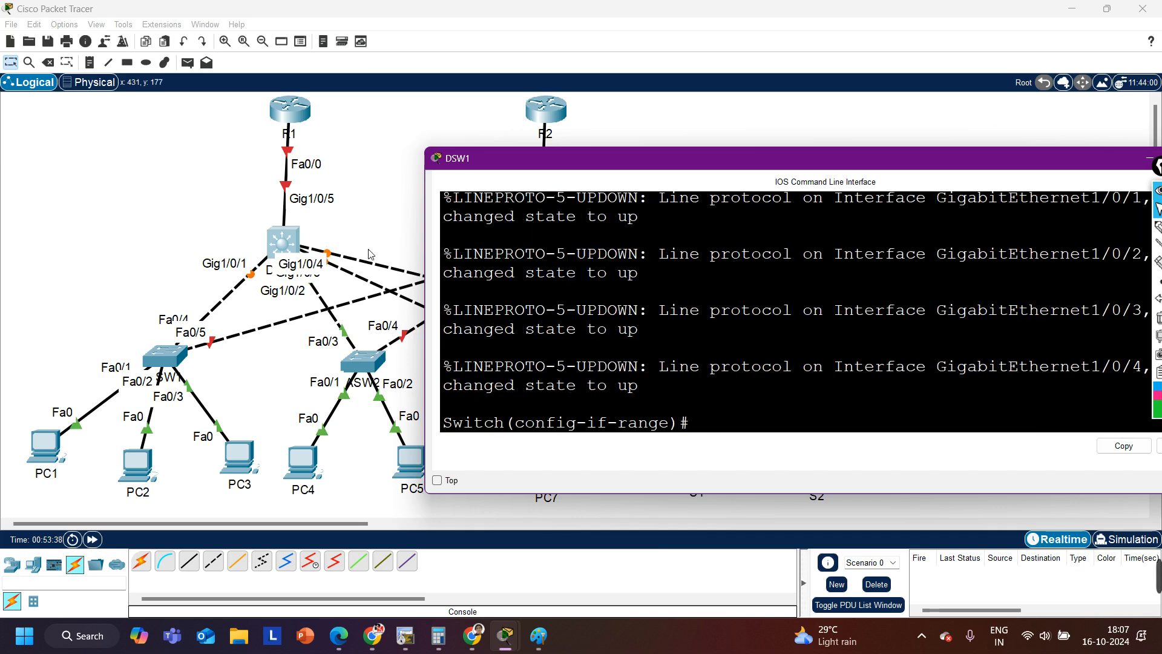
Step: Leave interface range configuration on DSW1 and return to privileged EXEC mode
key(ctrl+z)
key(Return)
key(Return)
key(Return)
key(Return)
key(Return)
key(Return)
key(Return)
key(Return)
key(Return)
key(Return)
key(Return)
key(Return)
key(Return)
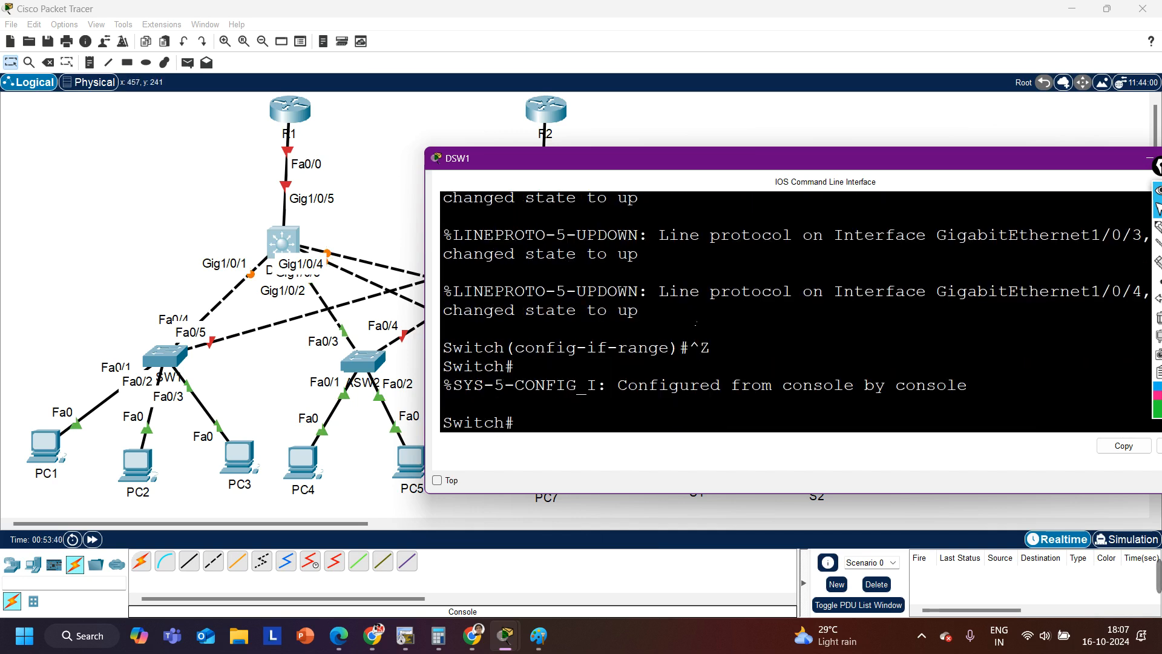
Step: Run show interfaces trunk on DSW1 and read the trunk listing for Gig1/0/1 to Gig1/0/4 to its end
text(sh)
key(Tab)
text(int)
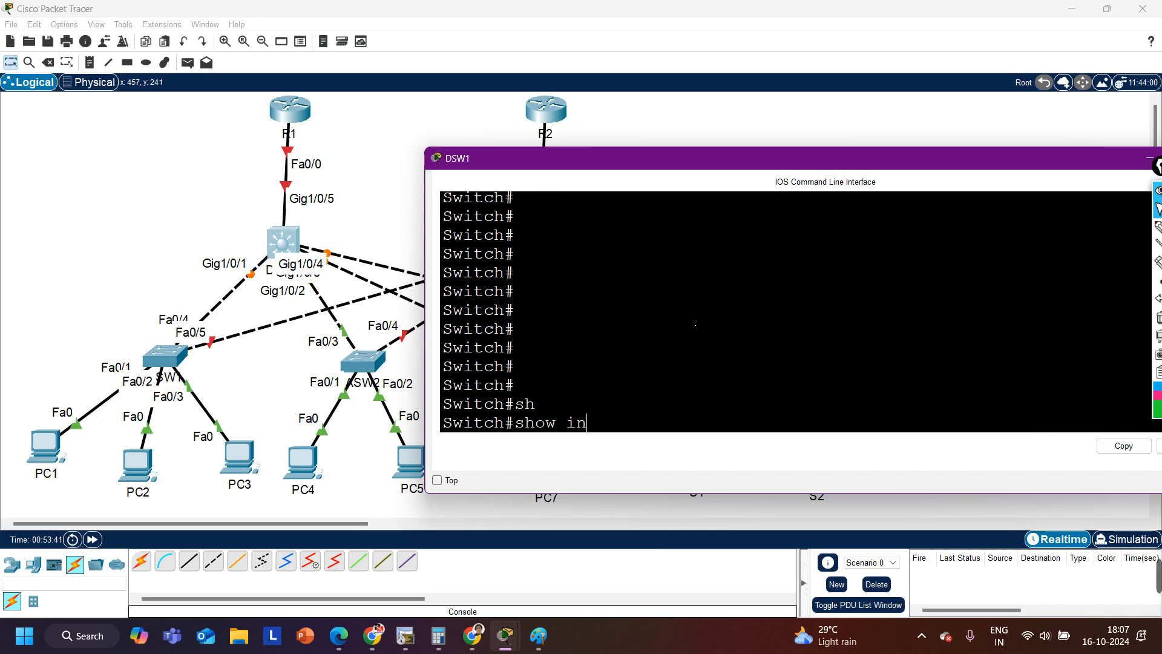
key(Tab)
text(tr)
key(Tab)
key(Return)
key(Return)
key(Return)
key(Return)
key(Return)
key(Return)
key(Return)
key(Return)
key(Return)
key(Return)
key(Return)
key(Return)
key(Return)
key(Return)
key(Return)
key(Return)
key(Return)
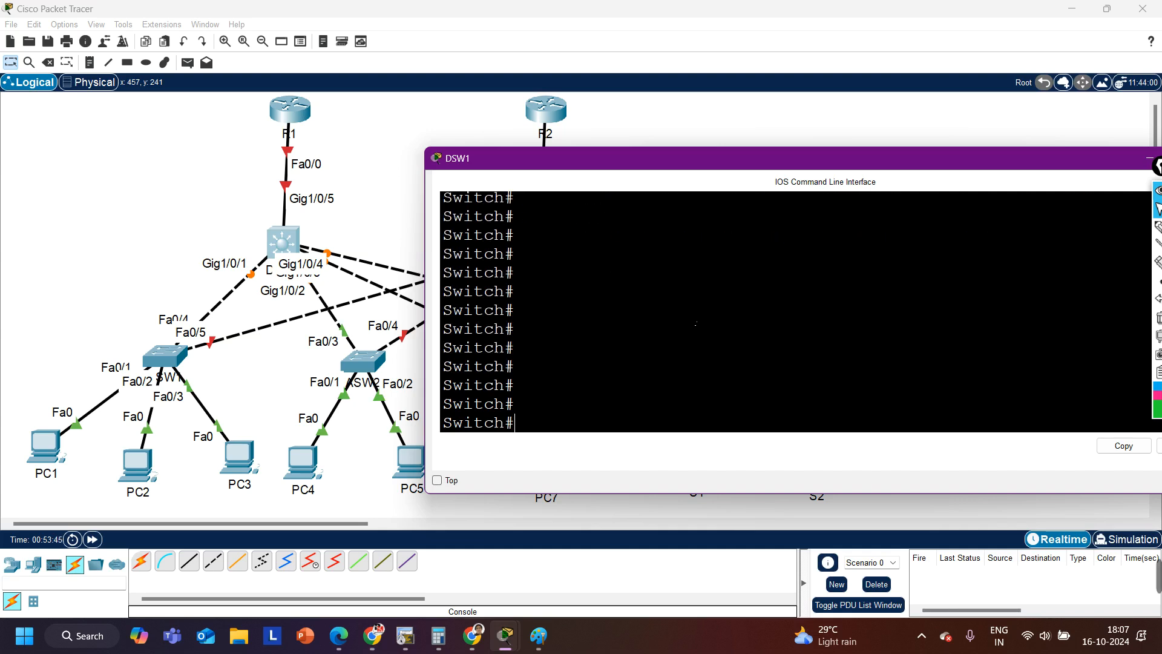
key(Up)
key(Return)
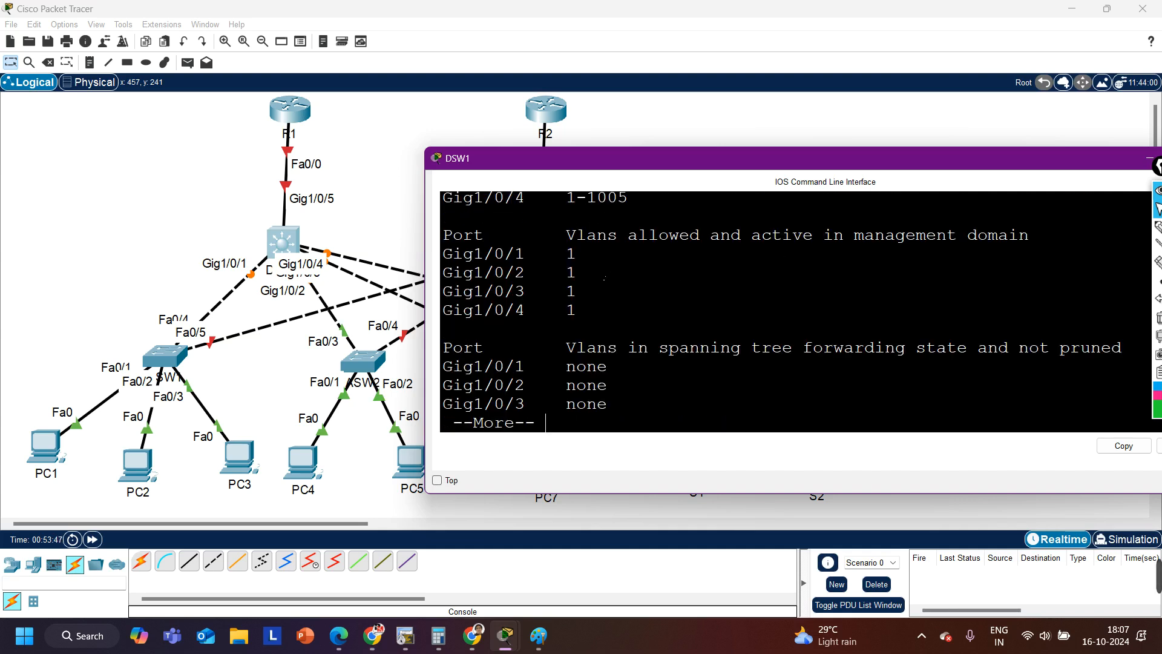
drag(465, 256, 558, 319)
click(698, 307)
key(space)
key(Return)
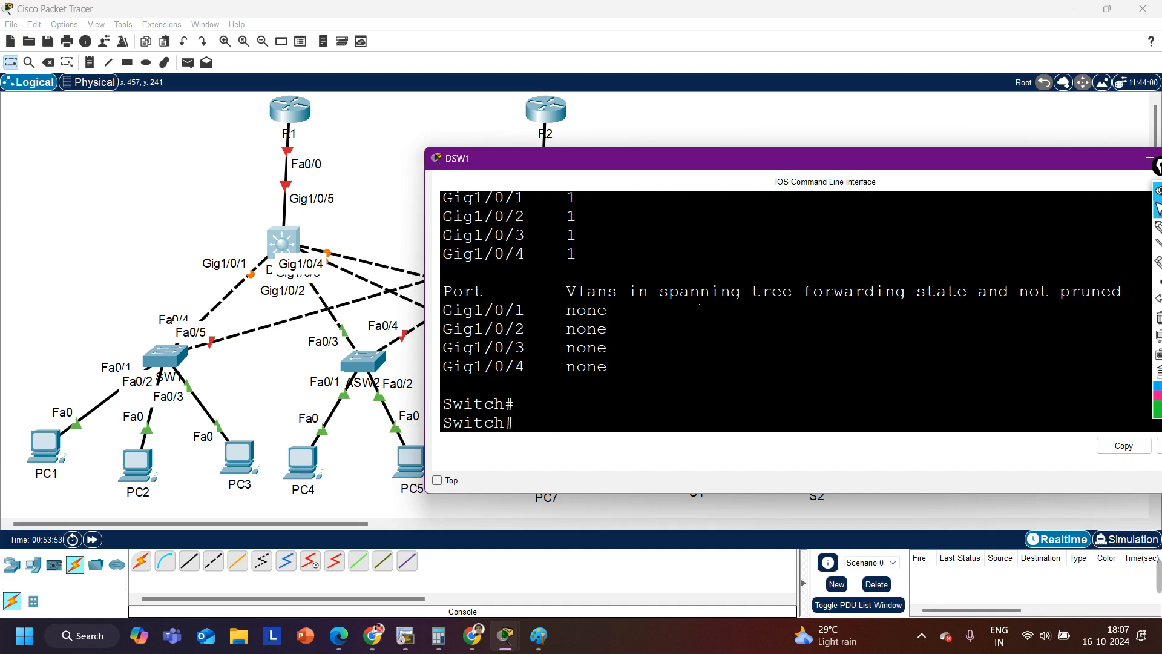
Step: Open DSW2 from the topology and install an AC-POWER-SUPPLY module in its rightmost empty power bay
click(635, 195)
click(539, 249)
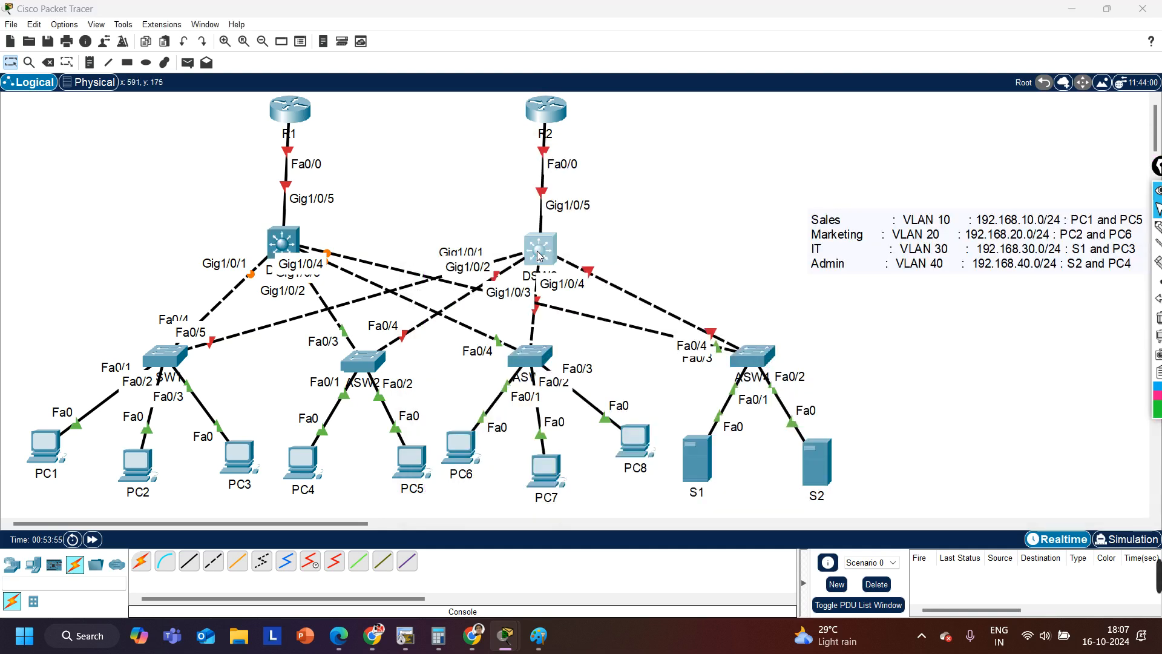
click(518, 120)
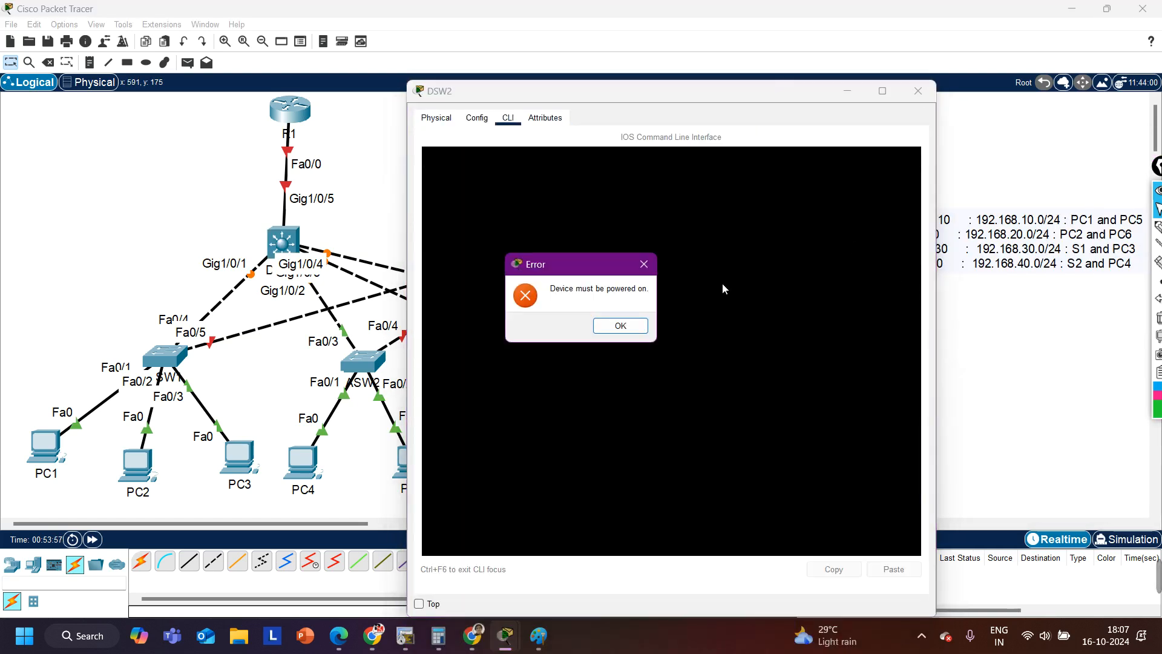
click(620, 326)
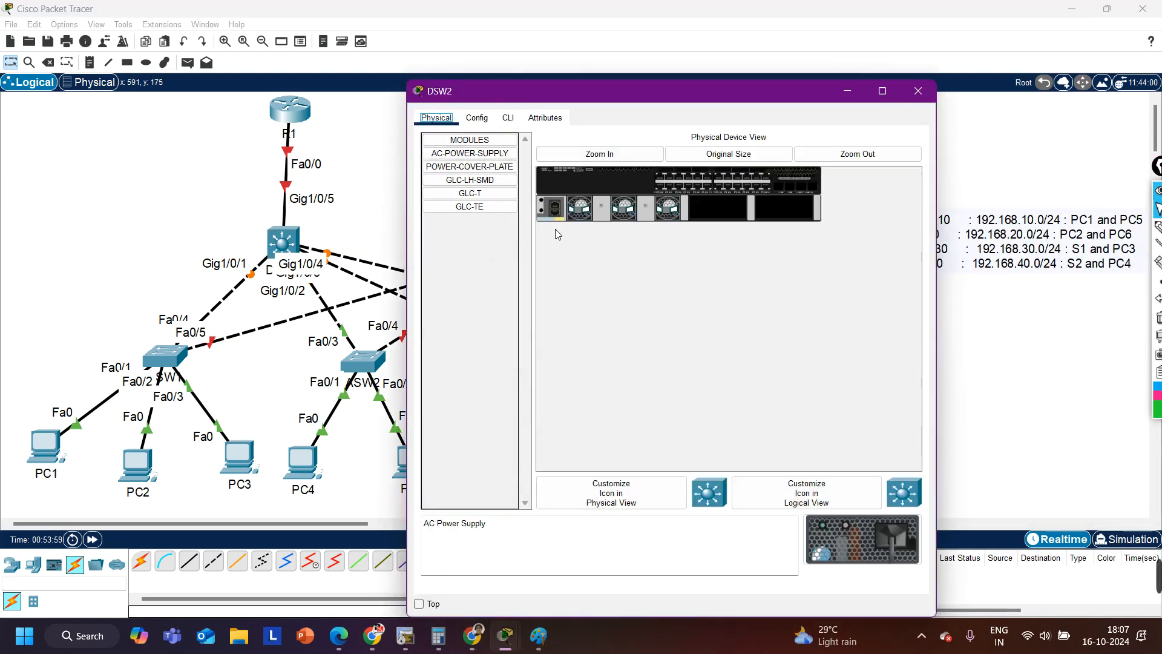
drag(469, 154, 786, 209)
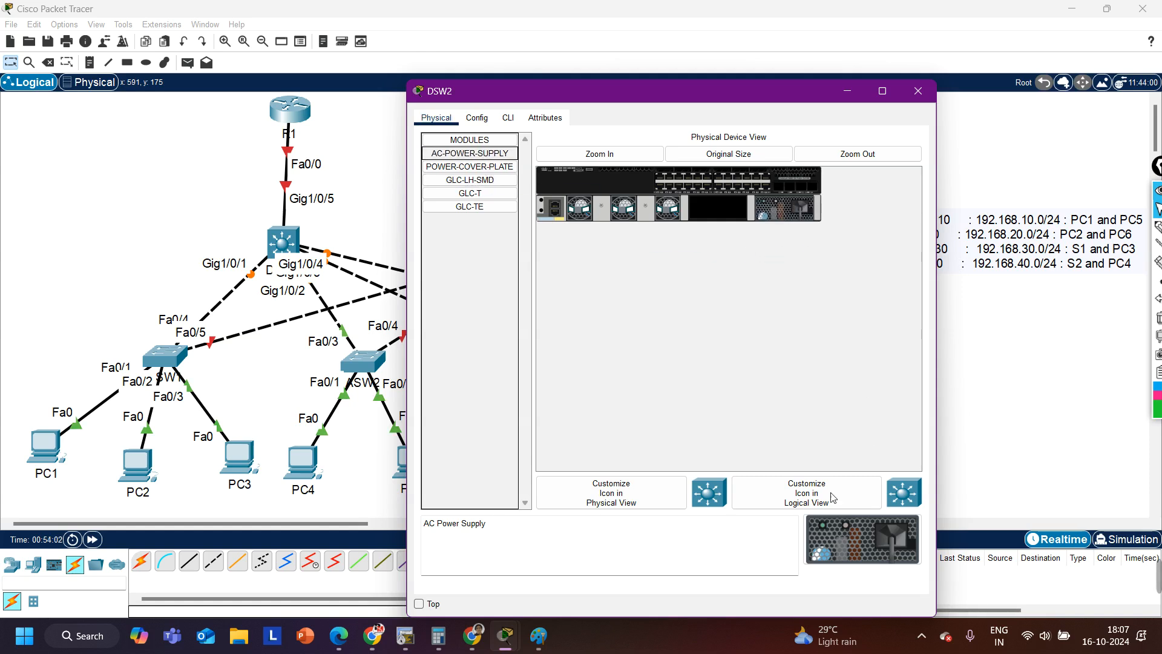
Step: Show DSW2's command line and enlarge its window for reading
click(509, 118)
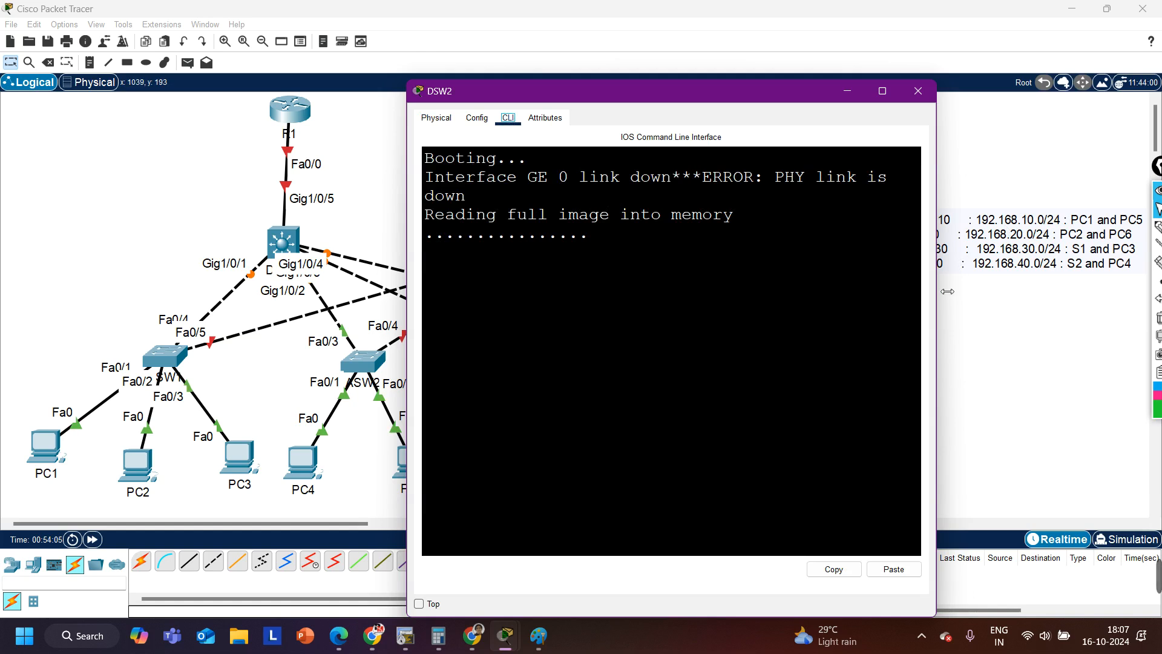
drag(937, 290, 1122, 286)
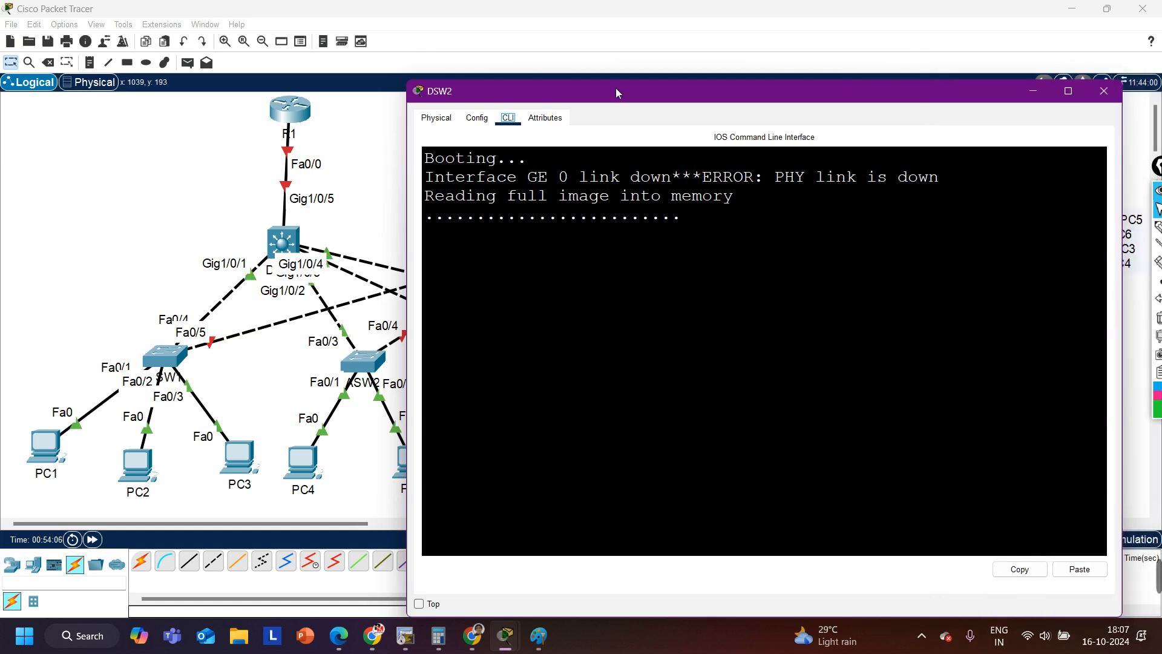
drag(617, 92, 541, 59)
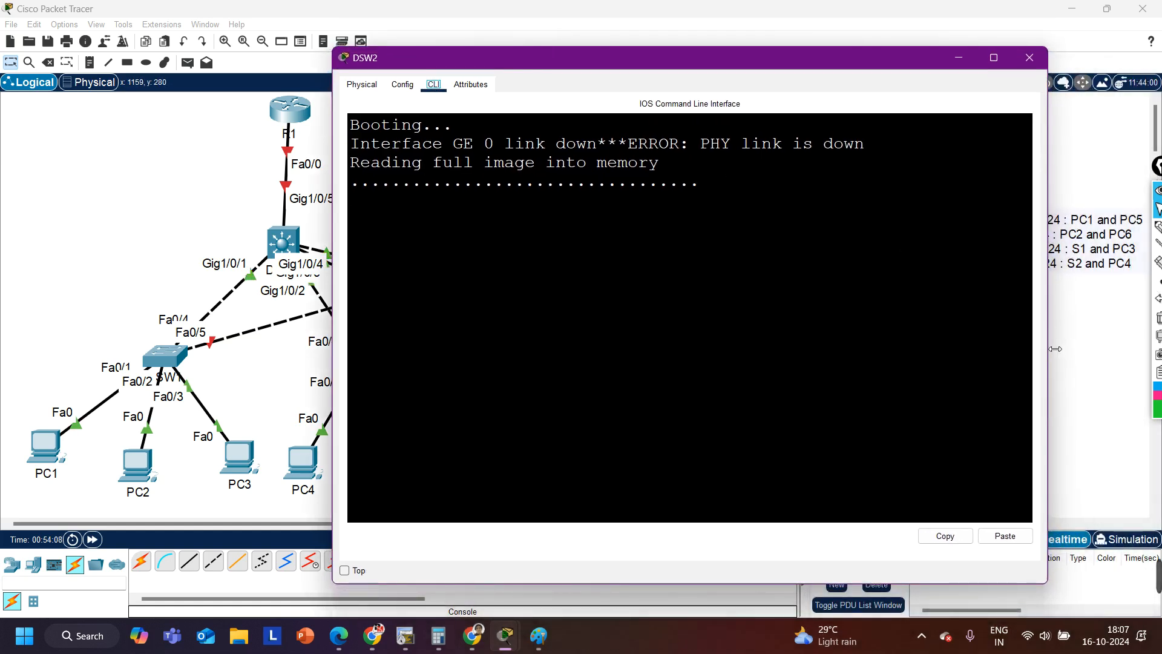
drag(1050, 348, 1158, 349)
click(805, 197)
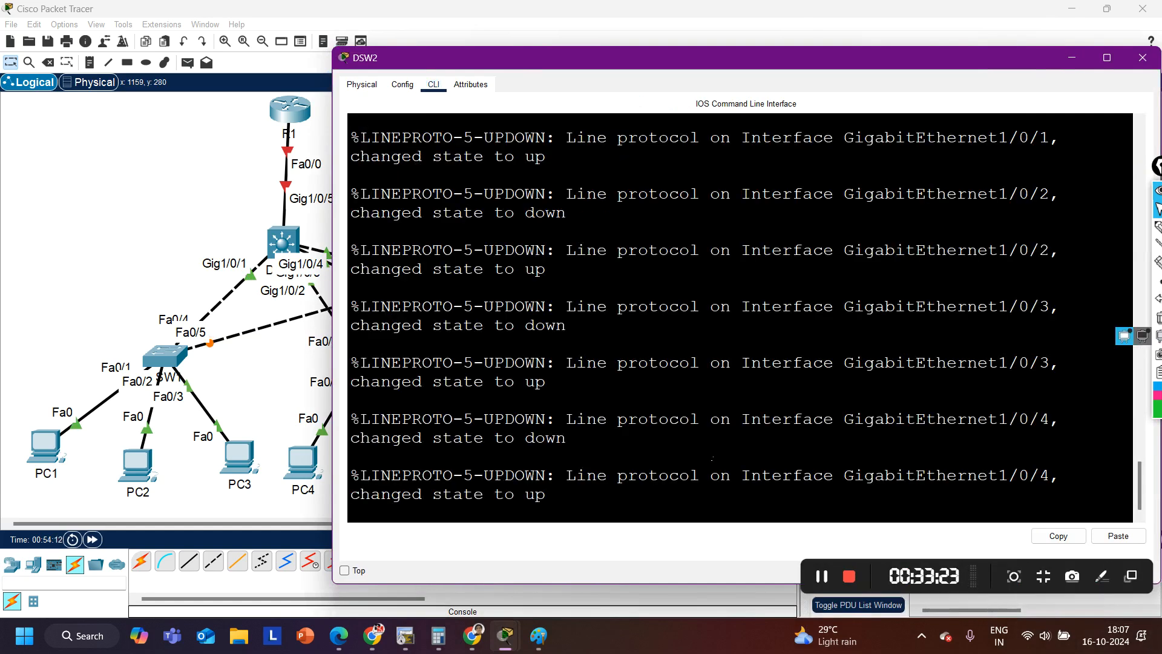
Step: Decline the initial configuration dialog on DSW2 and reach the user EXEC prompt
key(Return)
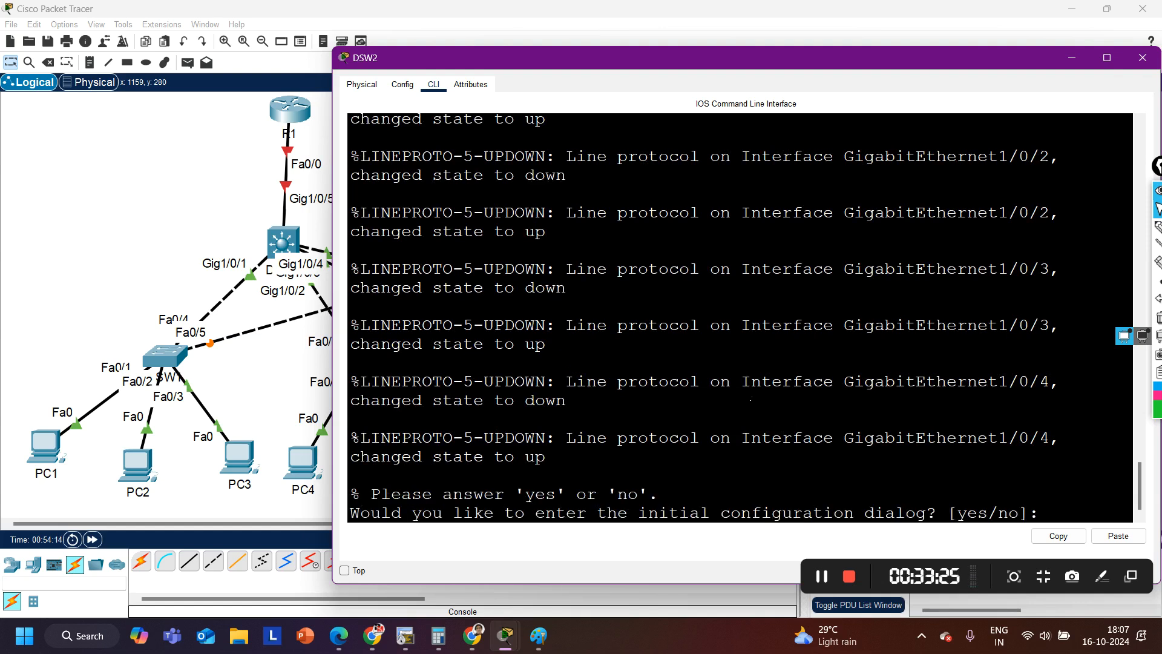
text(no)
key(Return)
key(Return)
key(Return)
key(Return)
Step: Enter privileged EXEC mode on DSW2, followed by global configuration mode from the terminal
text(en)
key(Return)
text(conf)
key(Tab)
key(Return)
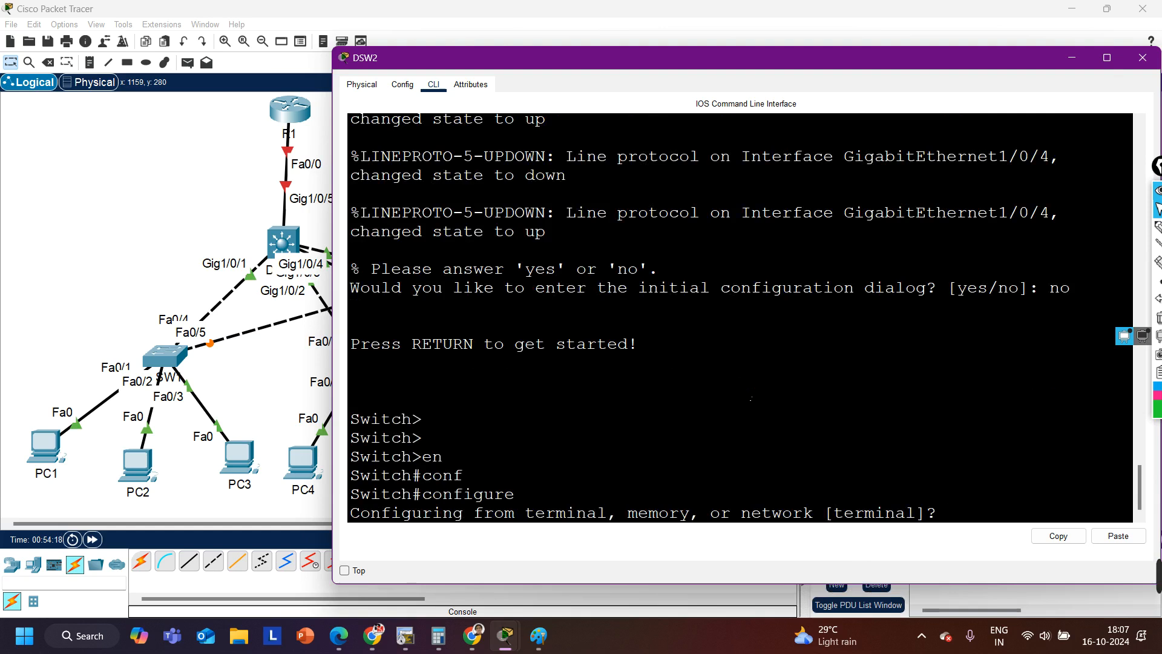
key(Return)
key(Return)
key(Return)
Step: Set the switchport mode of DSW2's interface range g1/0/1 - 4 to dynamic desirable and return to privileged EXEC mode
text(int r g1/0/1 - 4)
key(Return)
text(s)
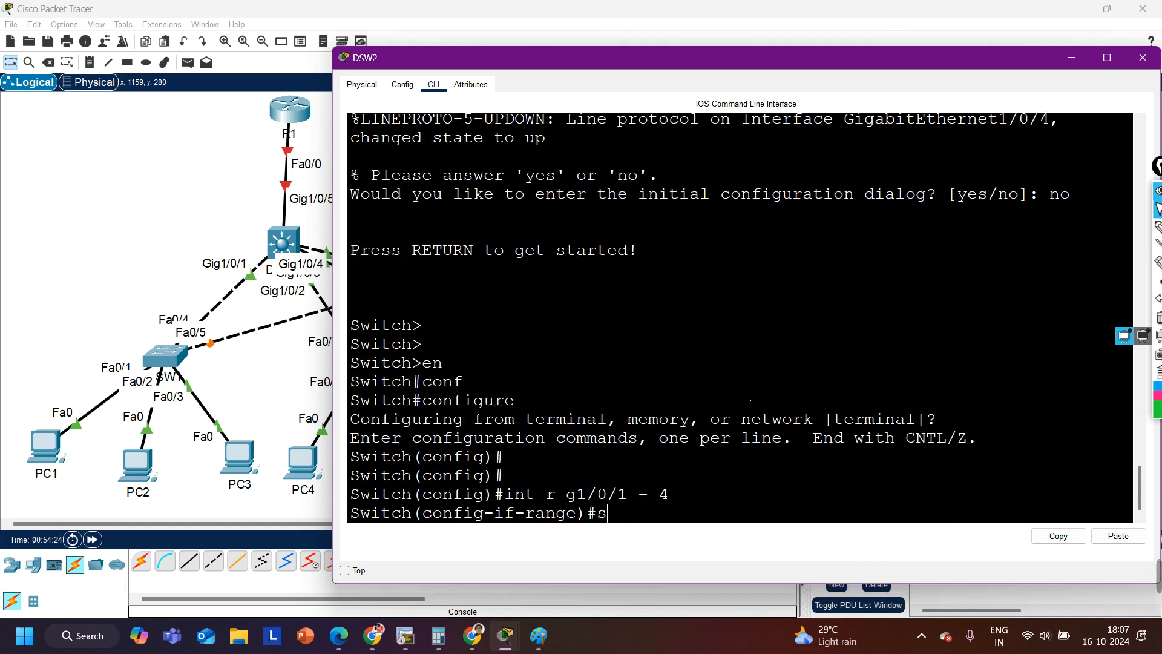
text(w)
key(Tab)
text(mo)
key(Tab)
text(dy)
key(Tab)
text(d)
key(Tab)
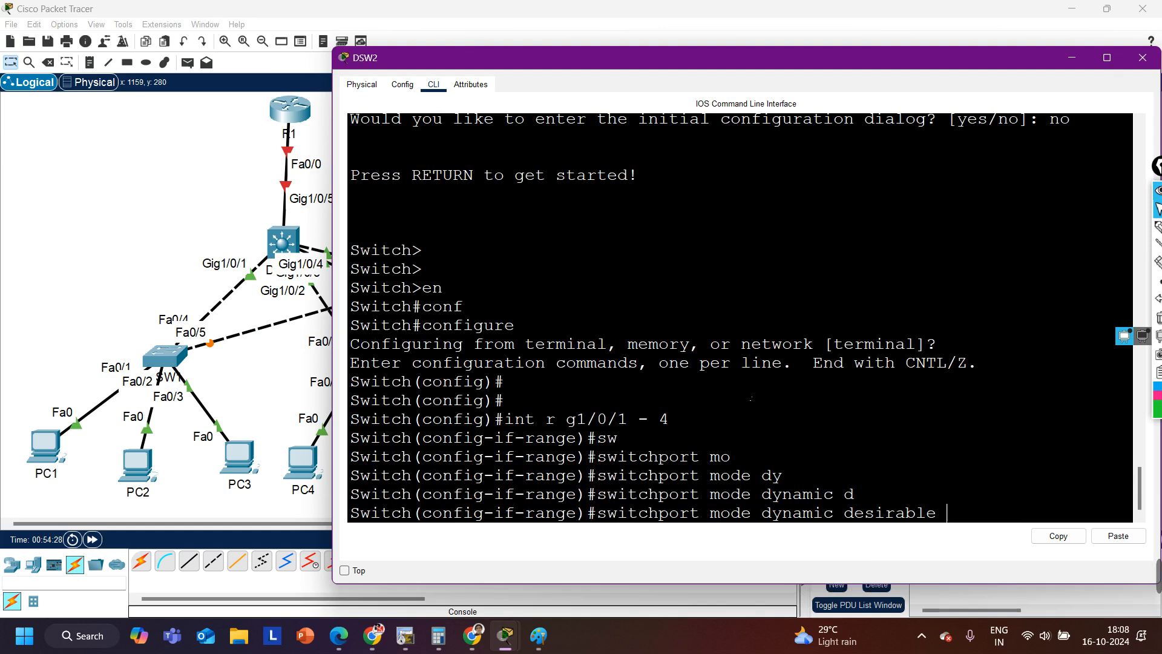
key(Return)
key(ctrl+z)
key(Return)
key(Return)
key(Return)
key(Return)
key(Return)
Step: Run show interfaces trunk on DSW2 and check the trunk listing for Gig1/0/1 to Gig1/0/4
text(s)
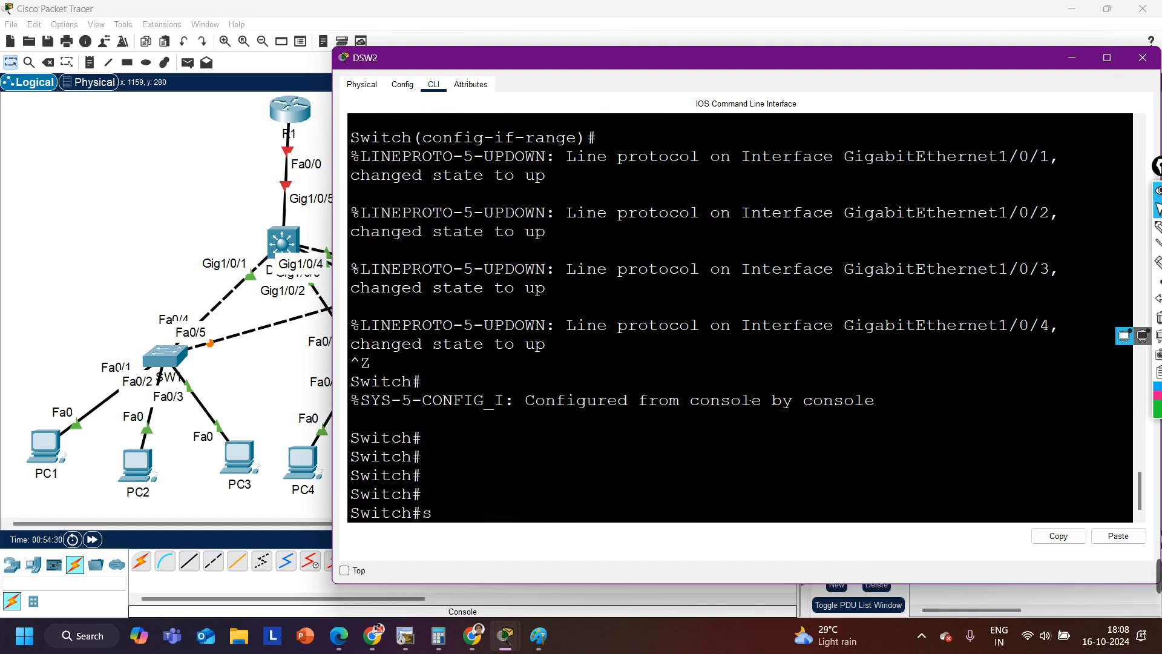
text(how in)
key(Tab)
text(int)
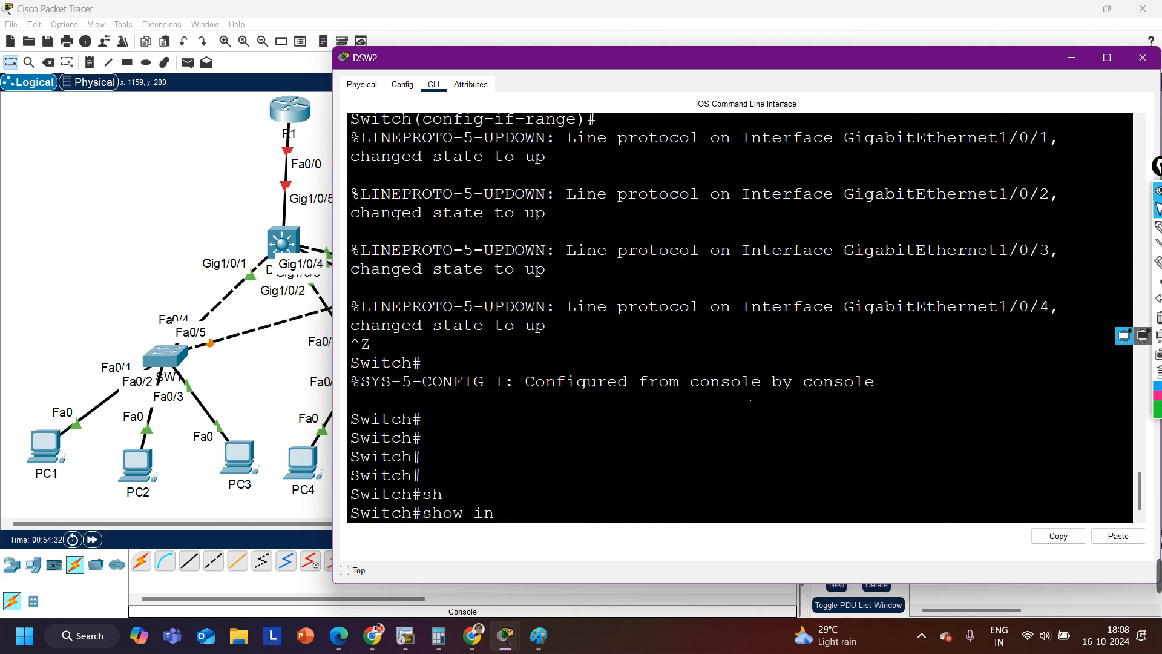
key(Tab)
text(tr)
key(Tab)
key(Return)
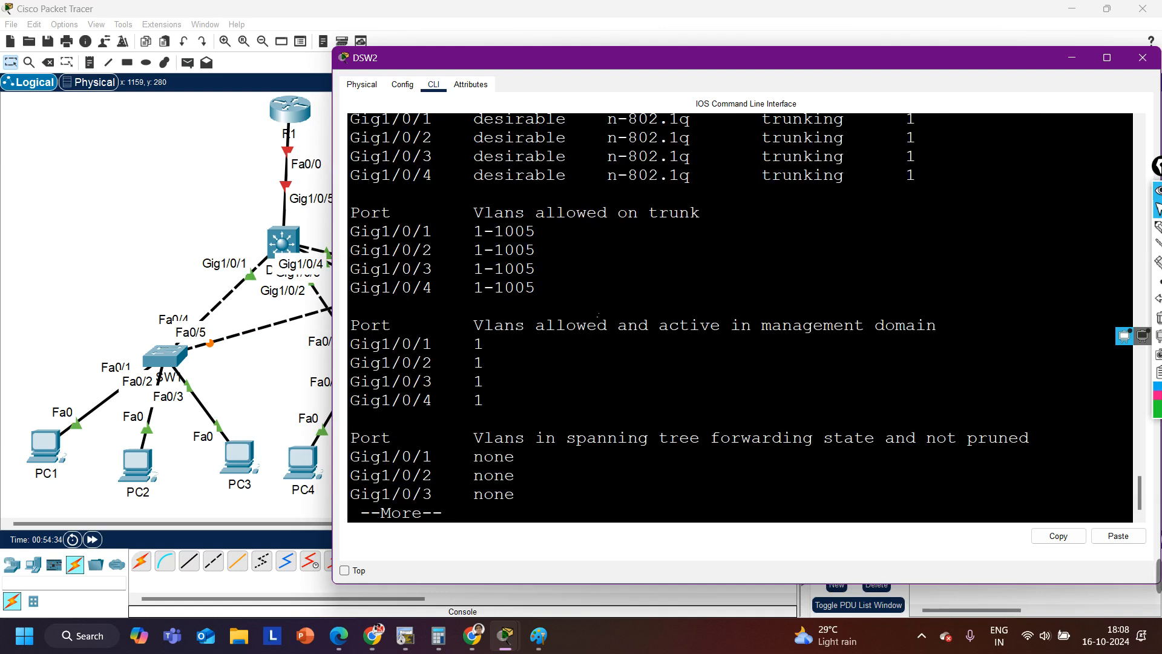
drag(547, 292, 350, 229)
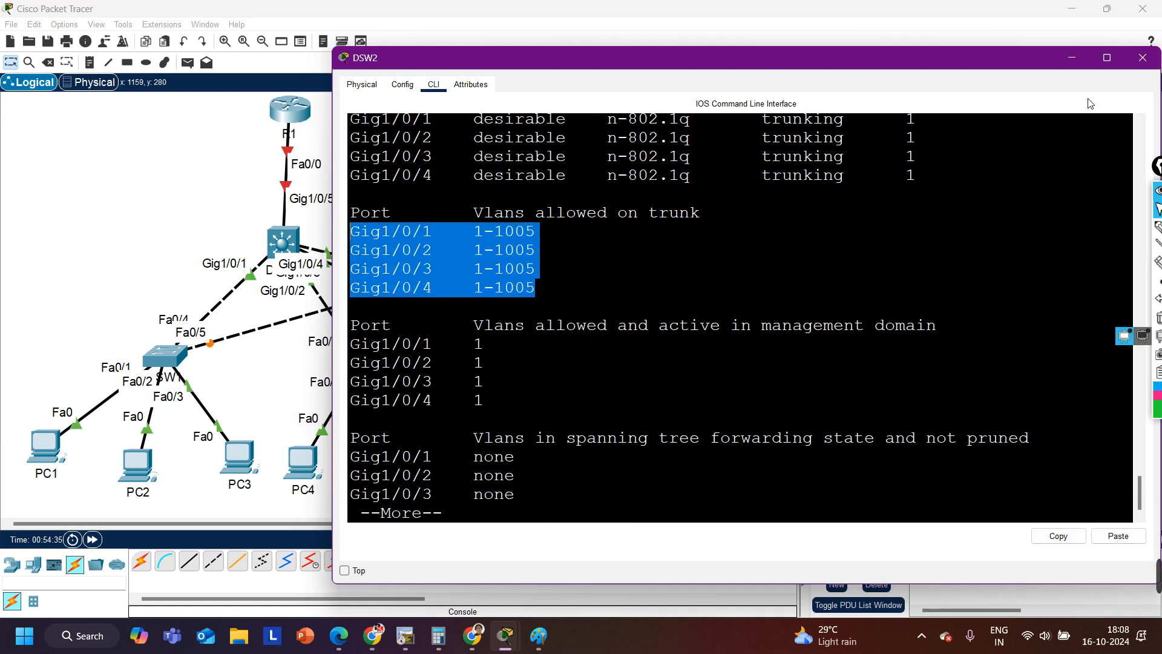
key(Return)
key(Return)
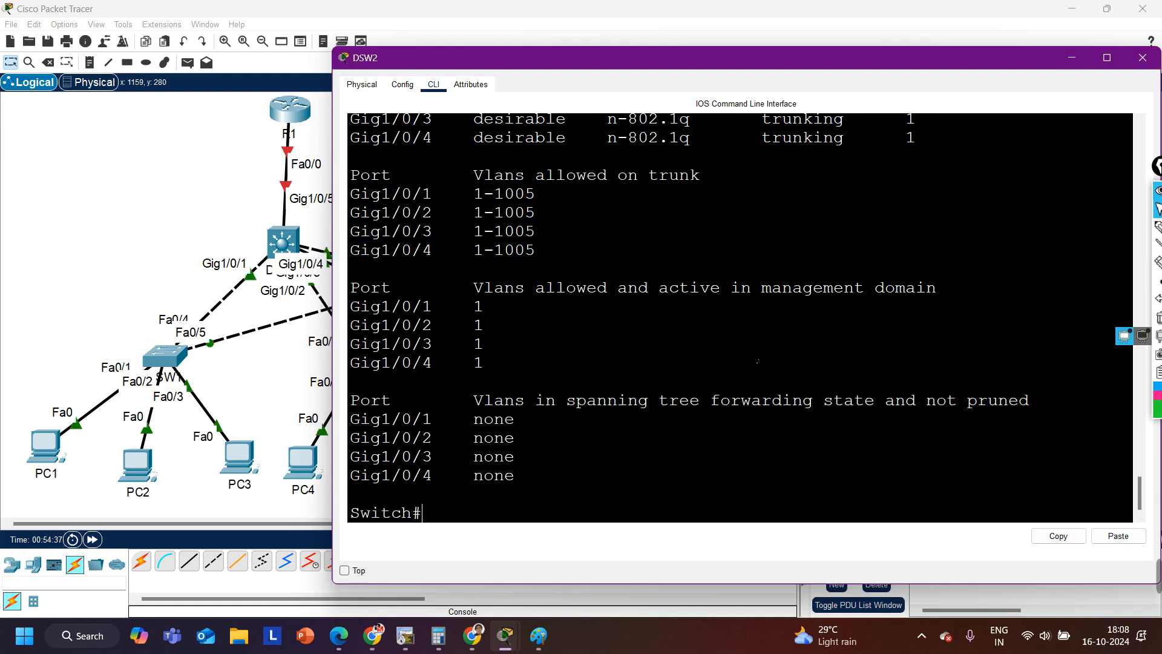
Step: Return to the topology and examine the four access switches and their uplinks to DSW1 and DSW2
click(124, 191)
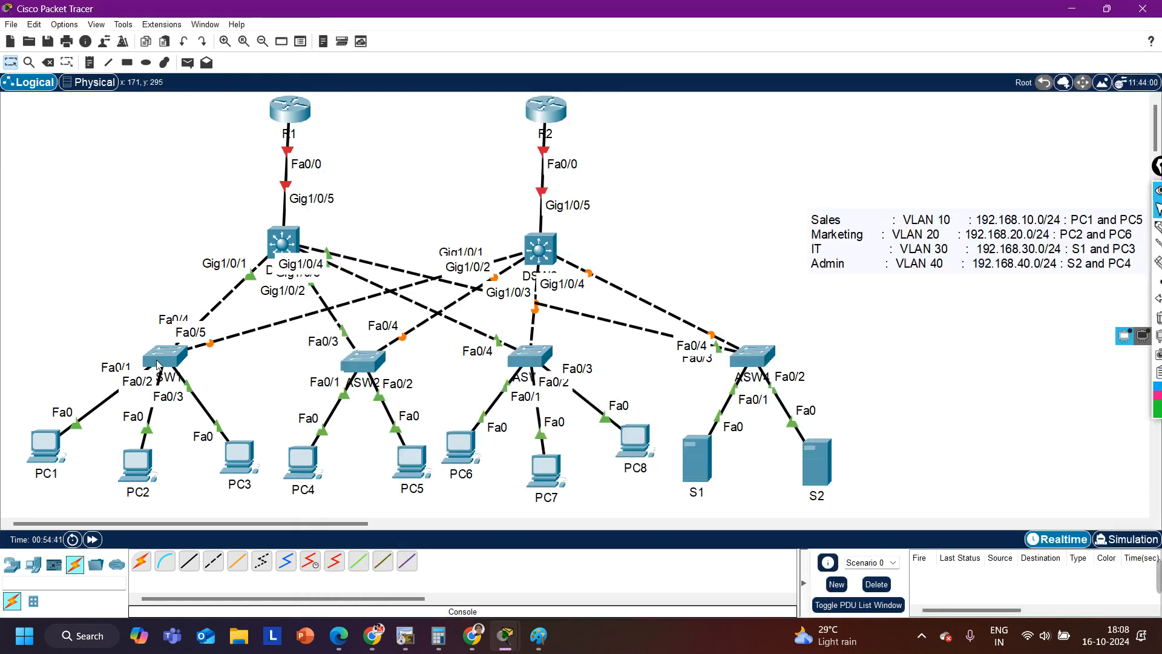
drag(81, 335, 842, 393)
click(890, 392)
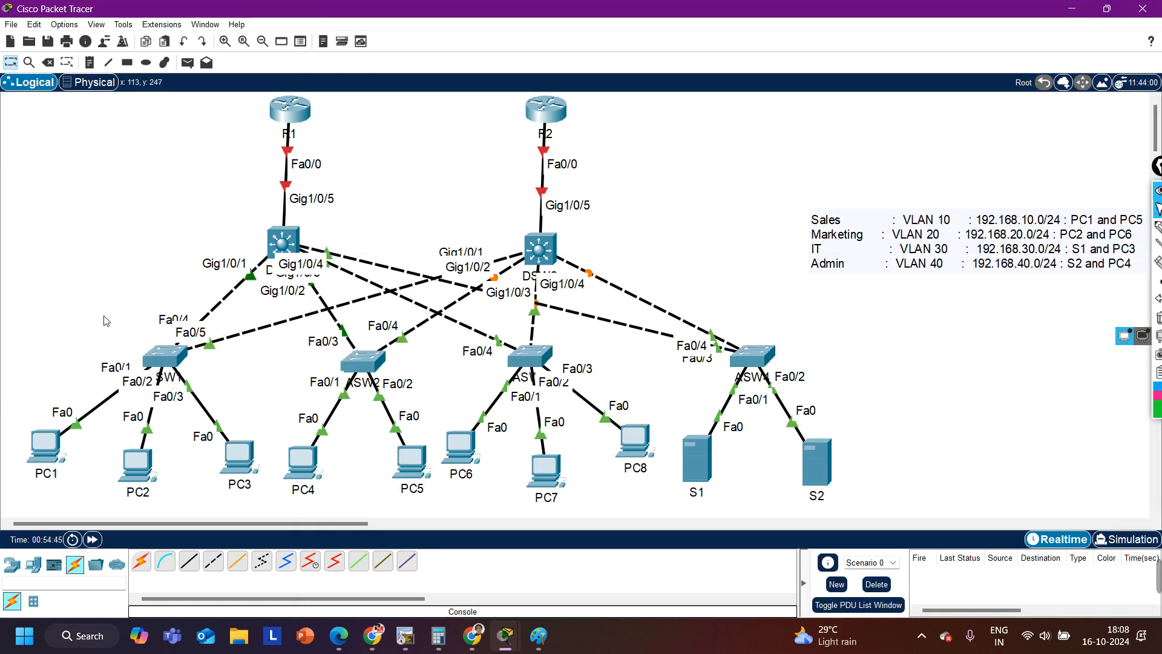
drag(114, 311, 849, 346)
click(919, 371)
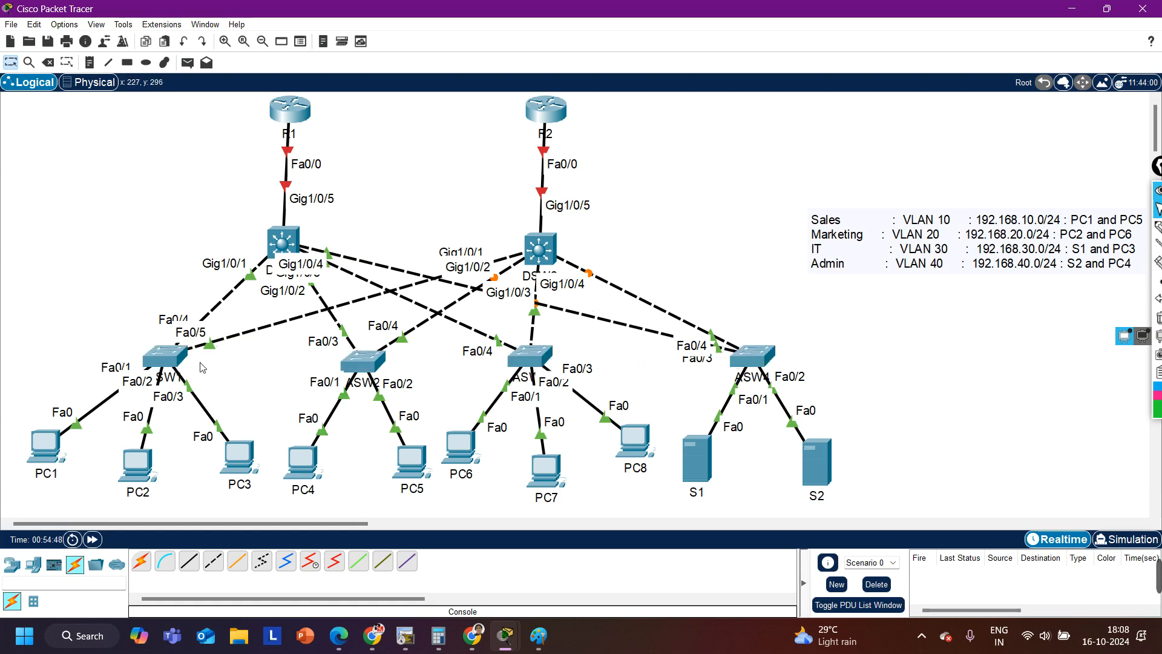
Step: Open ASW1's command line in a widened window and enter privileged EXEC mode
click(162, 357)
click(509, 118)
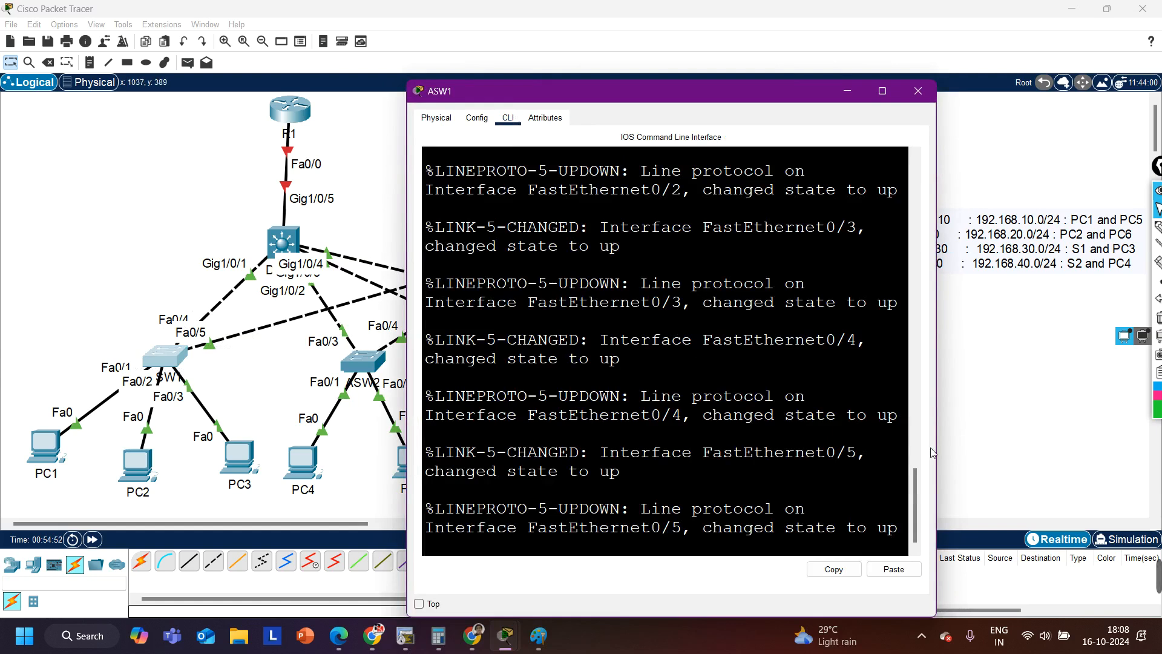
drag(936, 448, 1144, 449)
drag(867, 417, 865, 425)
key(Return)
key(Return)
key(Return)
text(en)
key(Return)
Step: Run show interfaces trunk on ASW1
text(s)
key(Tab)
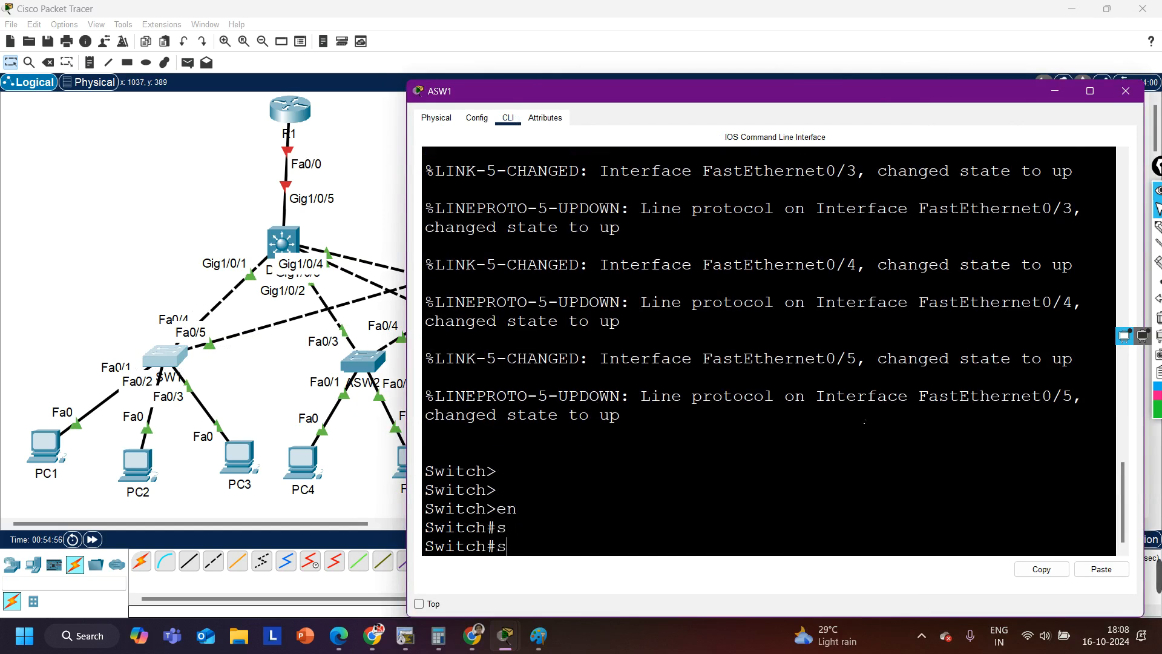
text(h)
key(Tab)
text(int)
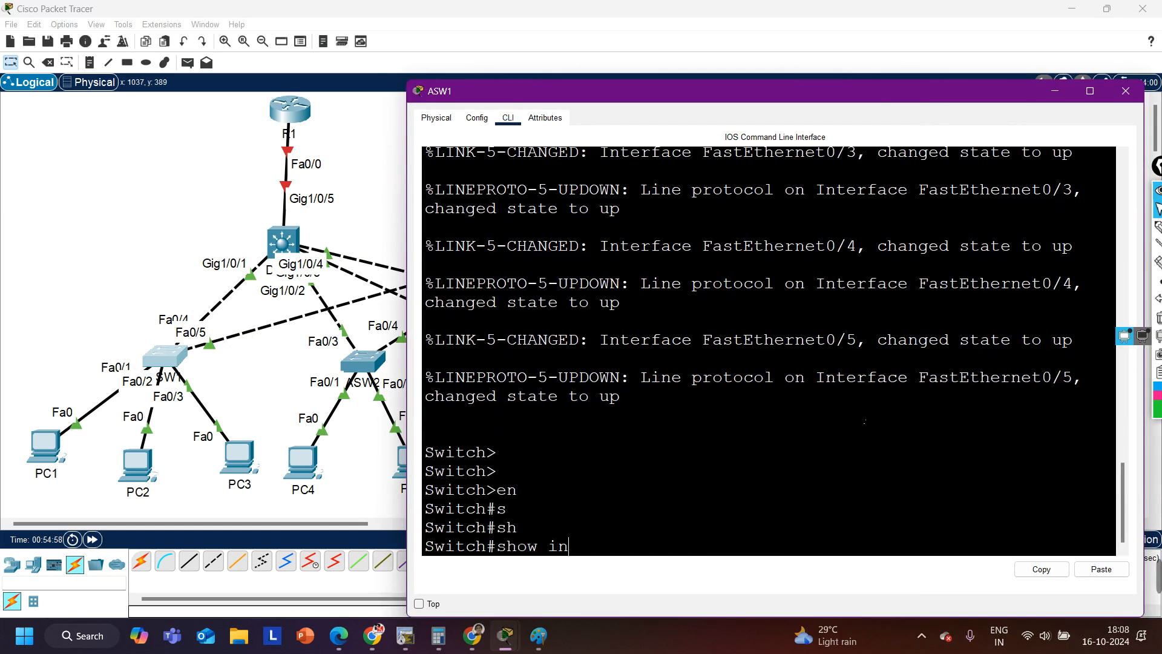
key(Tab)
text(tr)
key(Tab)
key(Return)
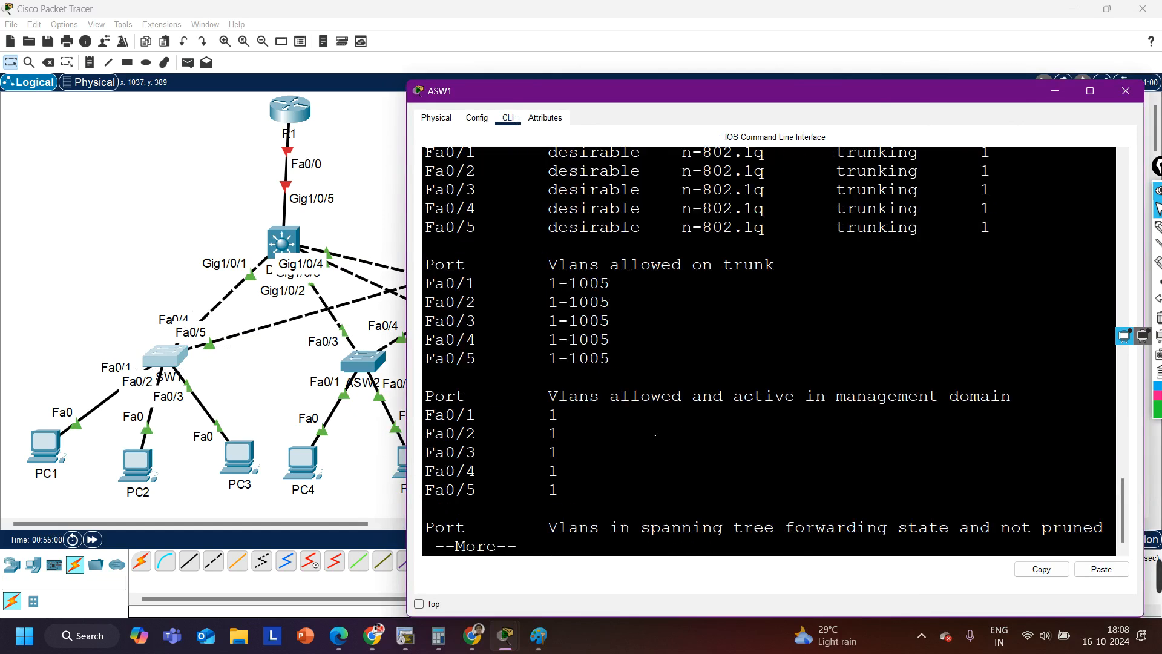
Step: Examine ASW1's trunk listing, comparing the PC-facing ports Fa0/1 to Fa0/3 with the uplinks Fa0/4 and Fa0/5
drag(446, 416, 497, 434)
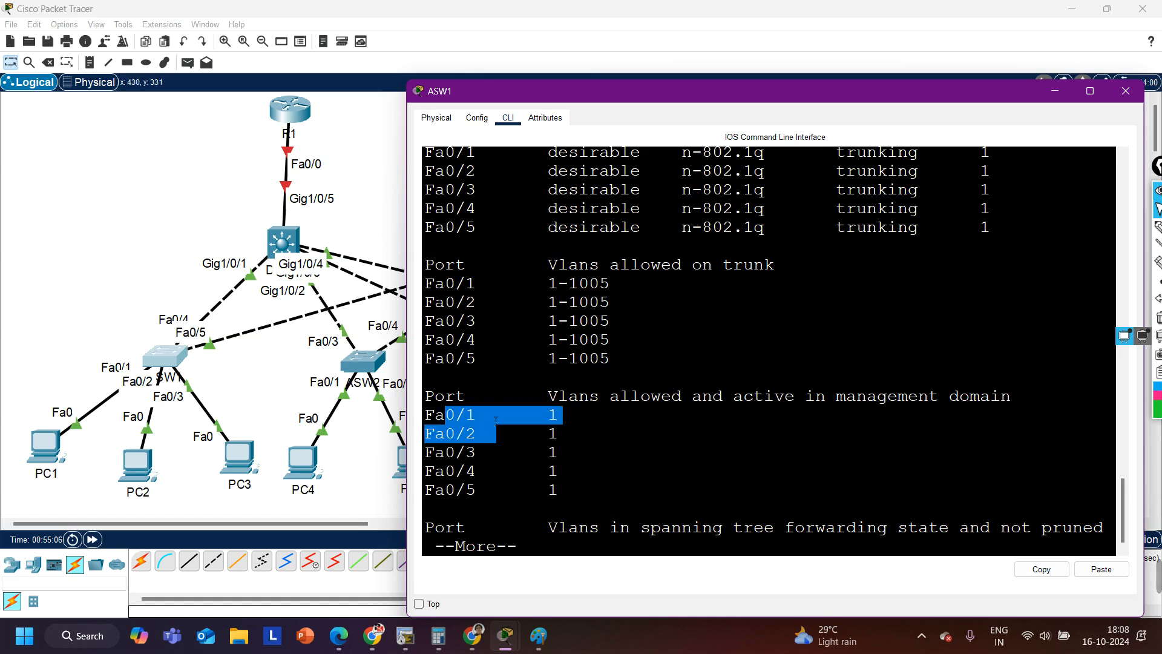
scroll(629, 467, up, 2)
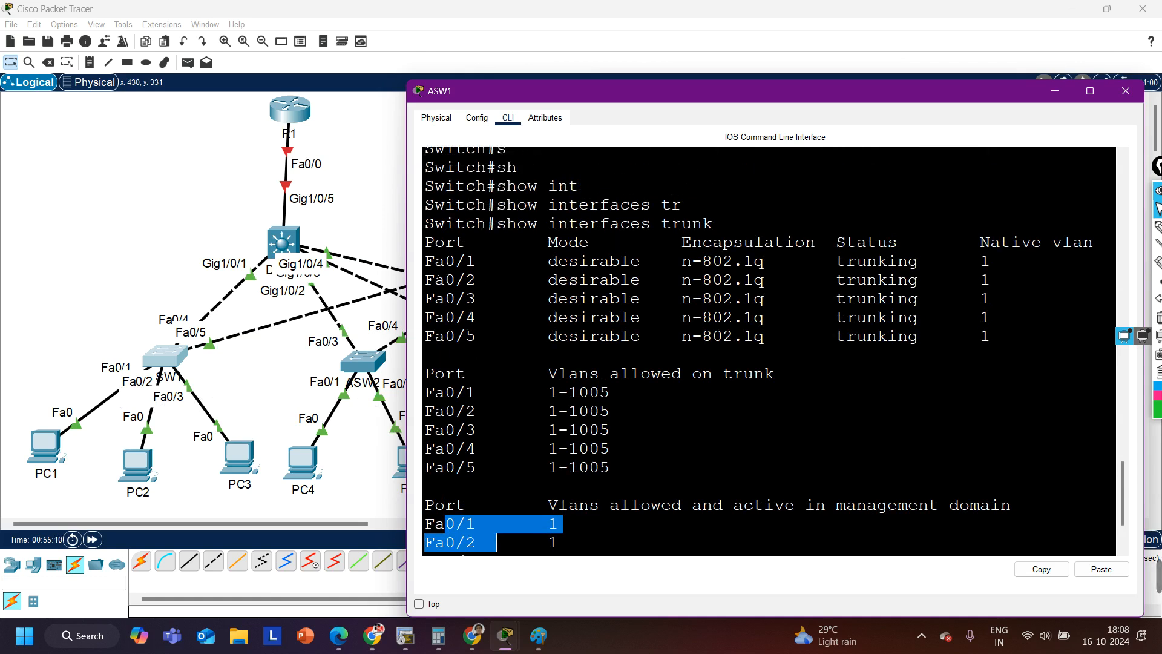
drag(434, 261, 497, 317)
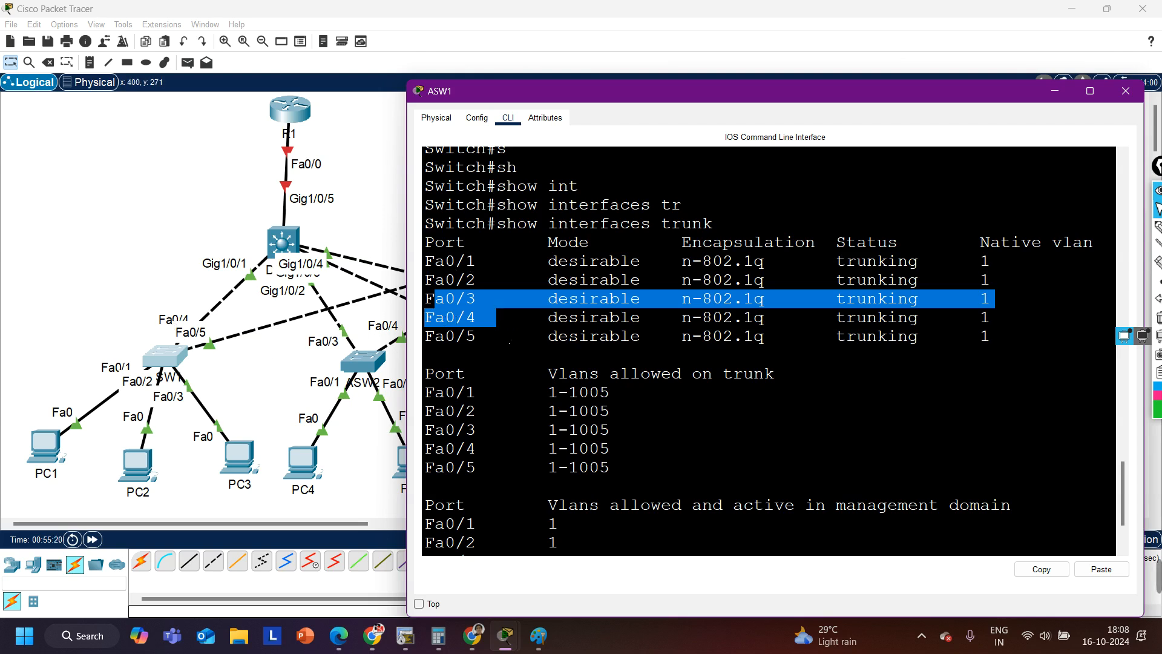
click(507, 336)
drag(445, 321, 426, 355)
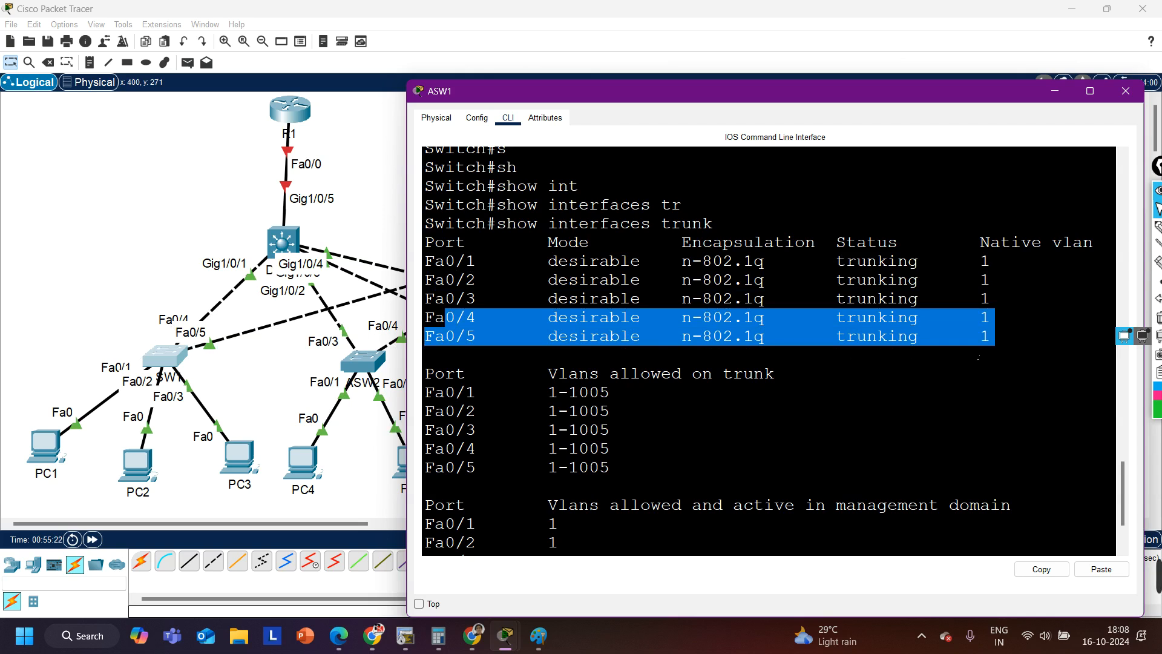
drag(434, 261, 998, 309)
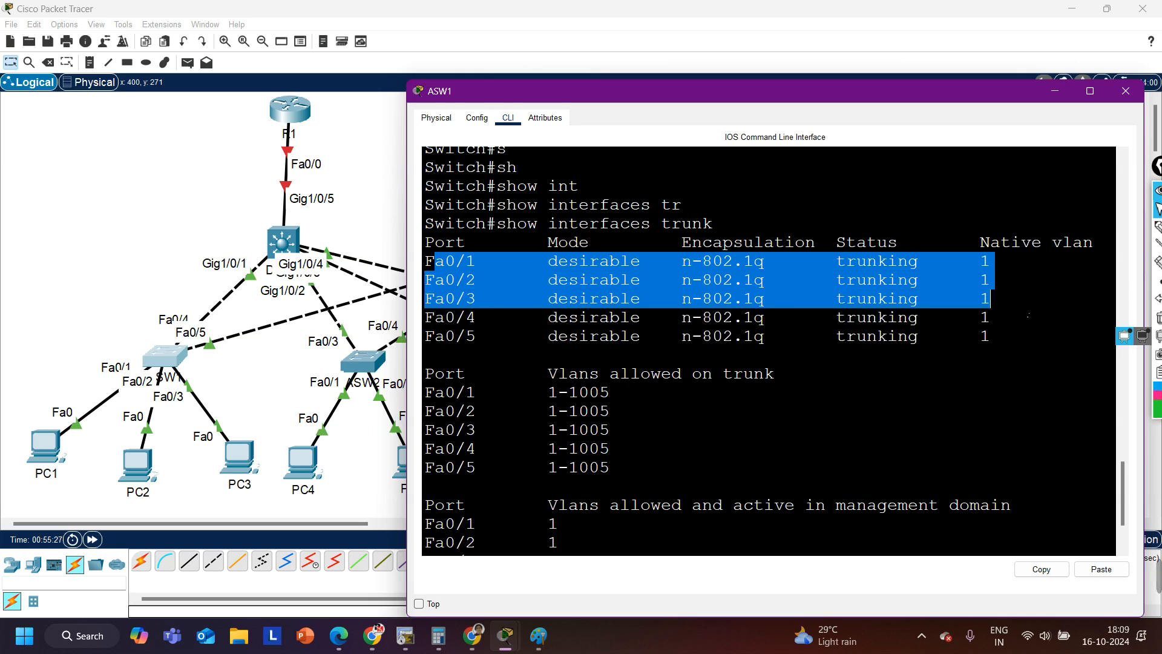
click(1025, 313)
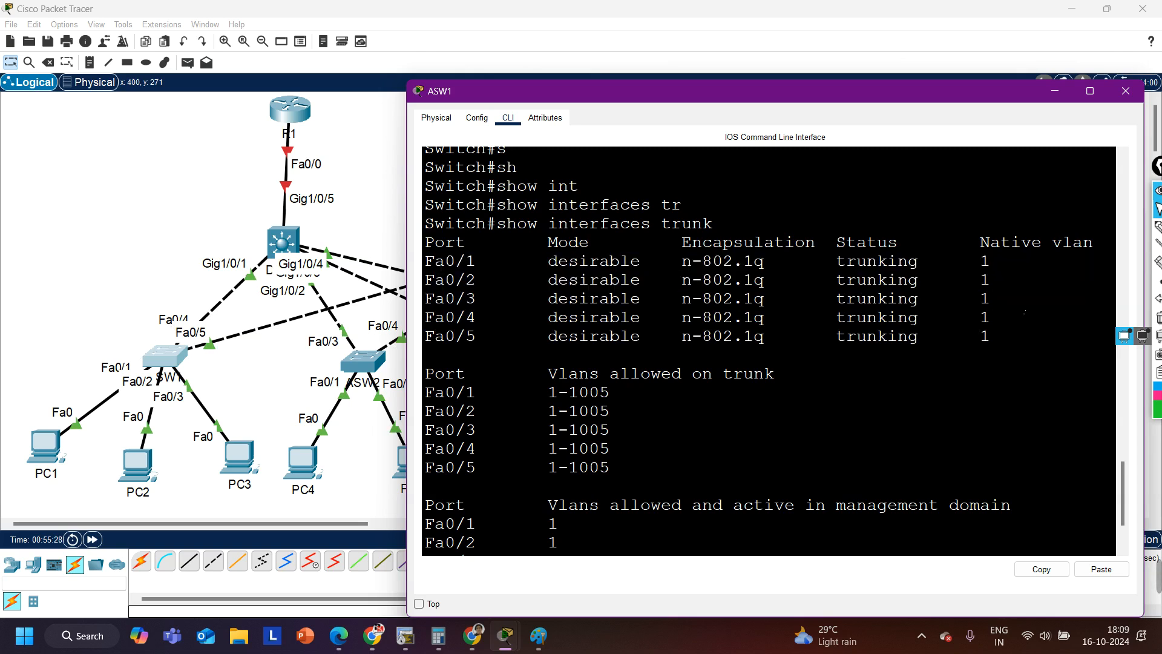
Step: Close ASW1's window and highlight the department VLAN and subnet plan beside the topology
click(1125, 91)
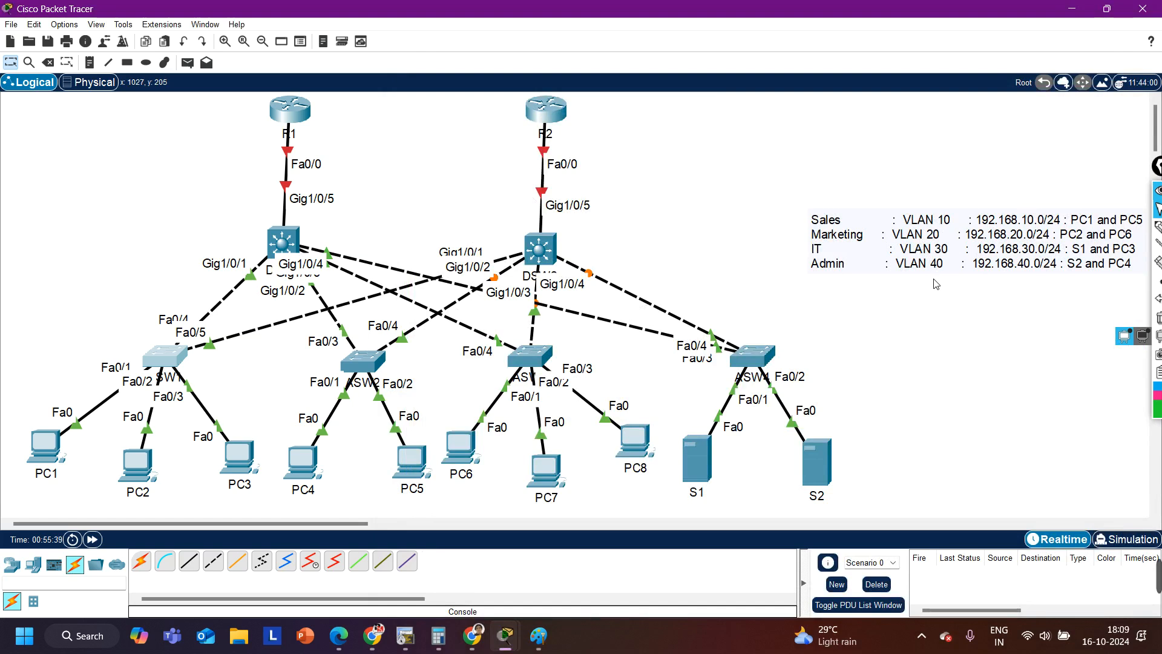
drag(954, 327, 897, 171)
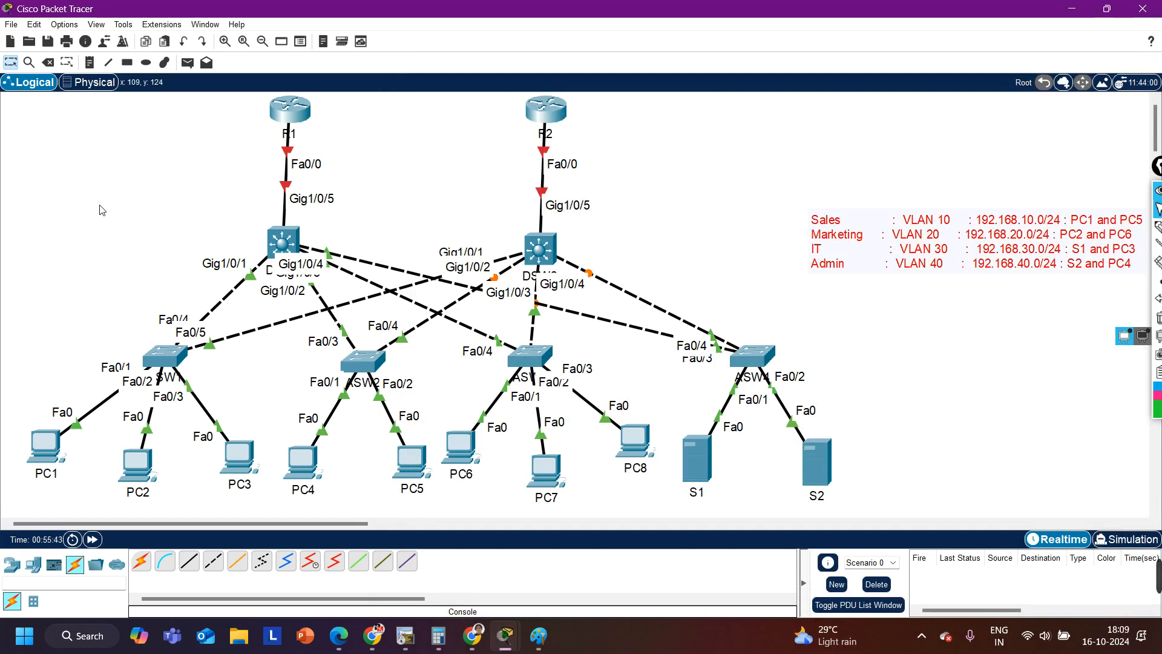
Step: Add a text note reading "VTP" to the workspace and place it to the far left of router R1
drag(97, 198, 781, 394)
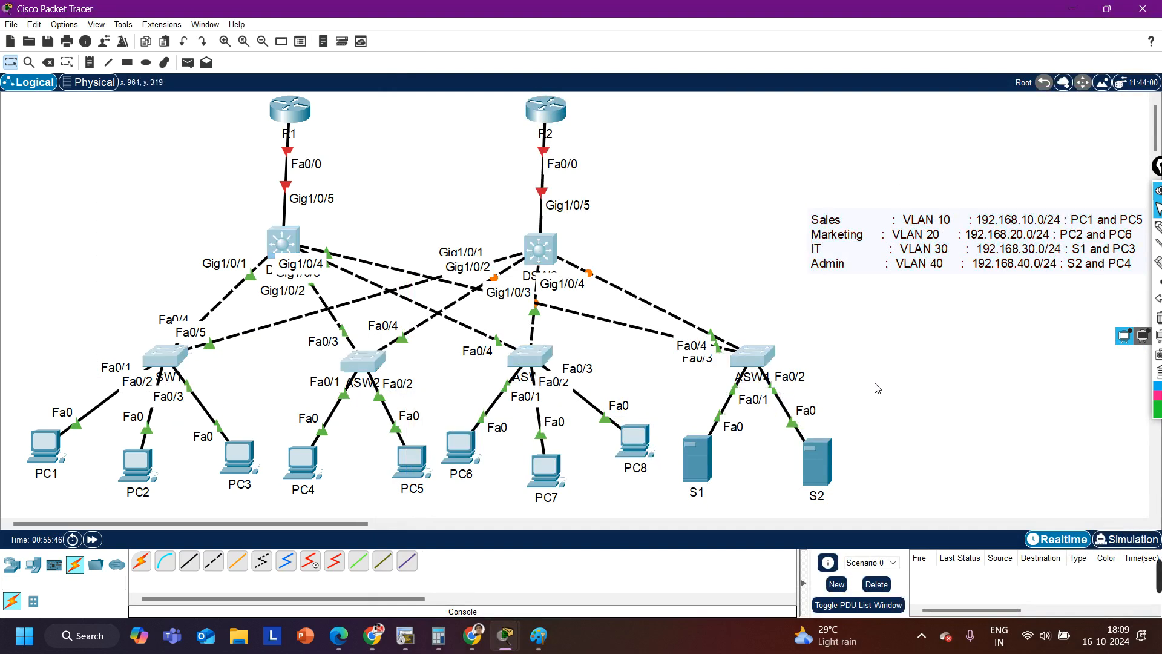
click(89, 63)
click(38, 197)
text(V)
click(55, 120)
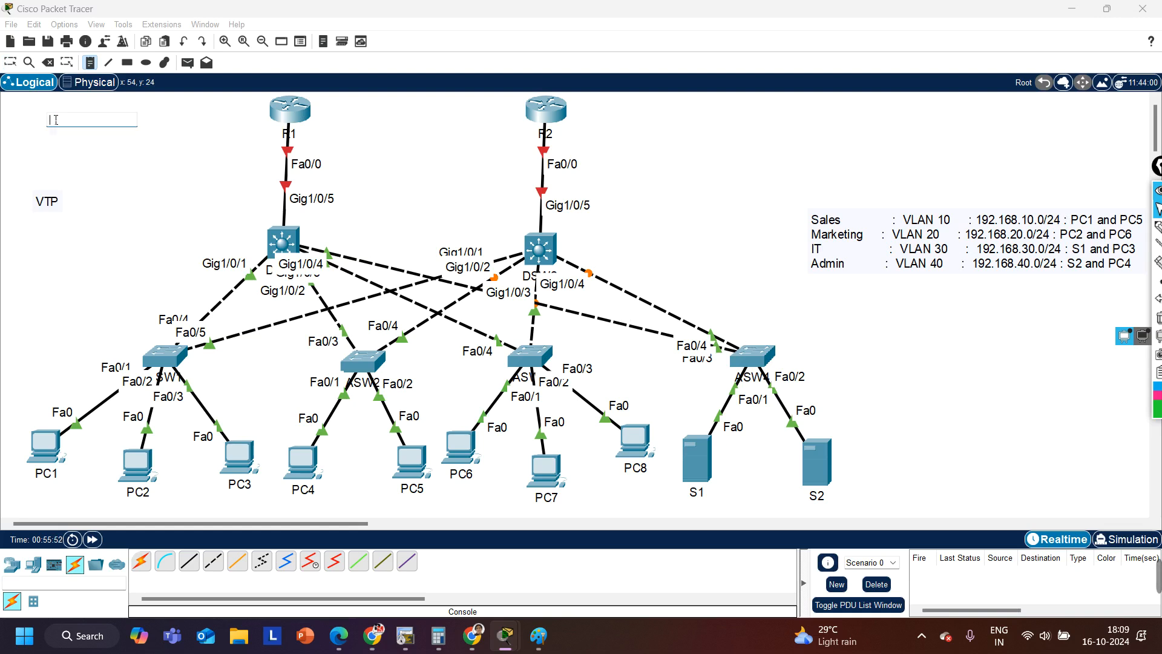
click(10, 62)
drag(55, 207, 35, 122)
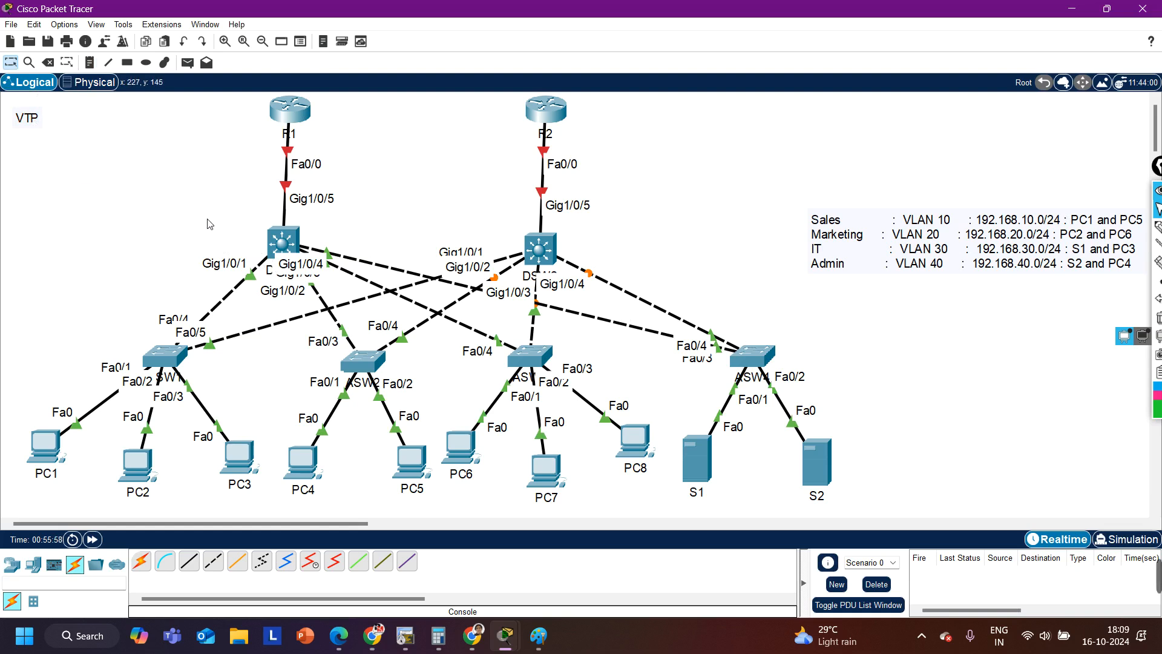
drag(212, 206, 349, 294)
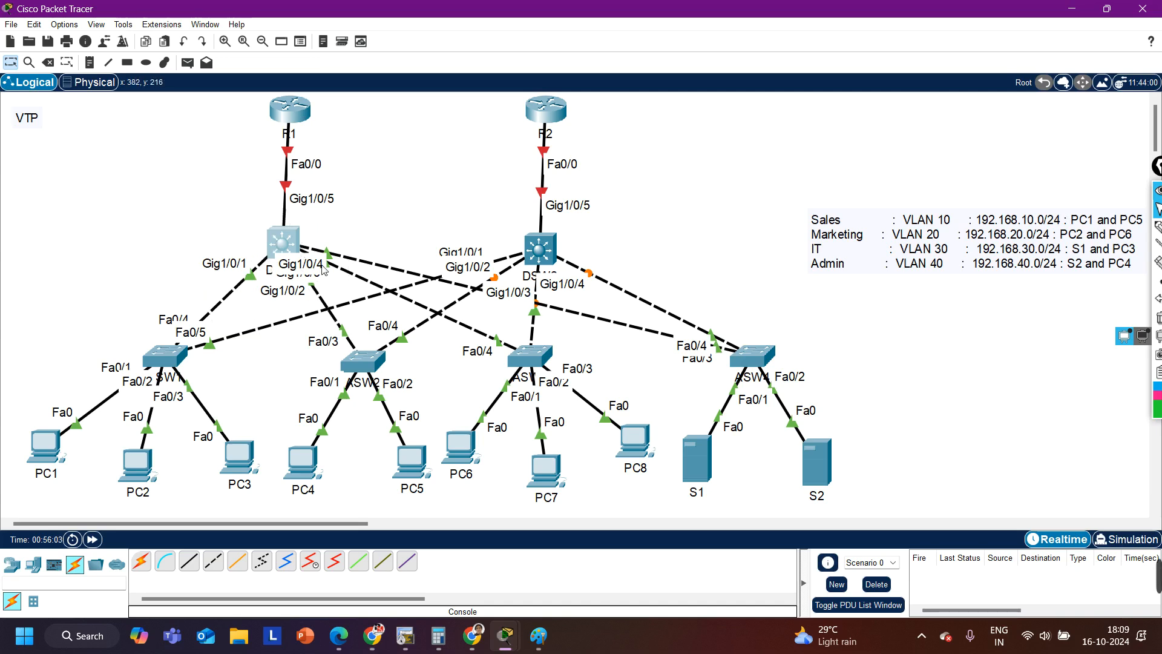
click(28, 121)
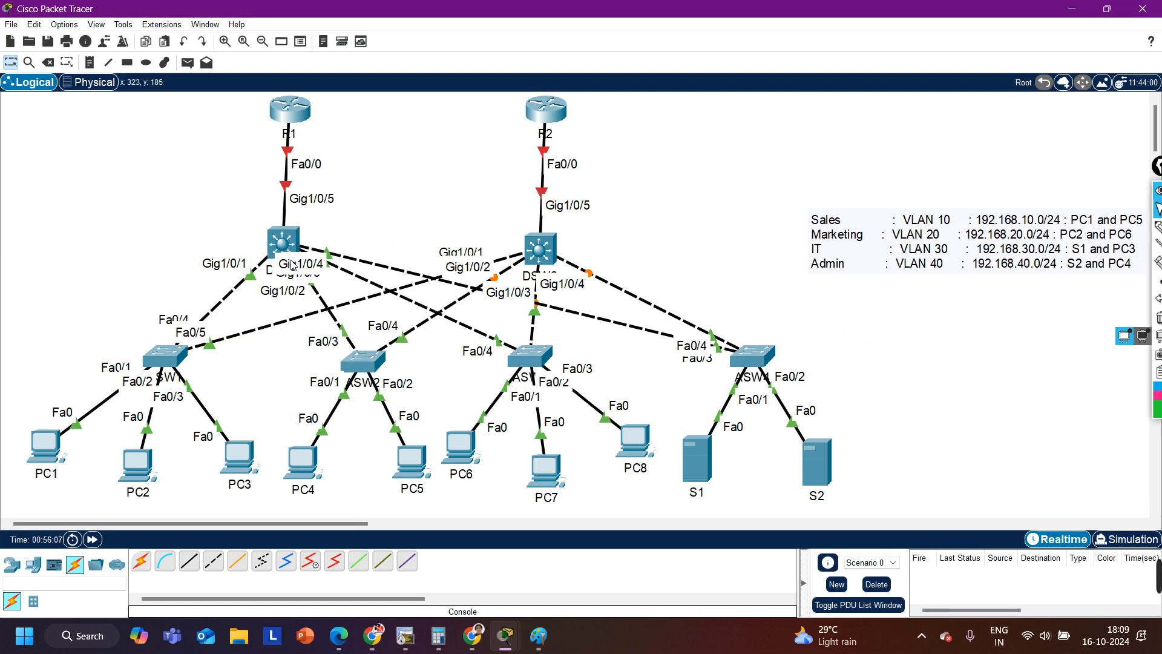
drag(189, 372, 25, 120)
Step: Open the command line of switch DSW1 and enter global configuration mode
click(282, 242)
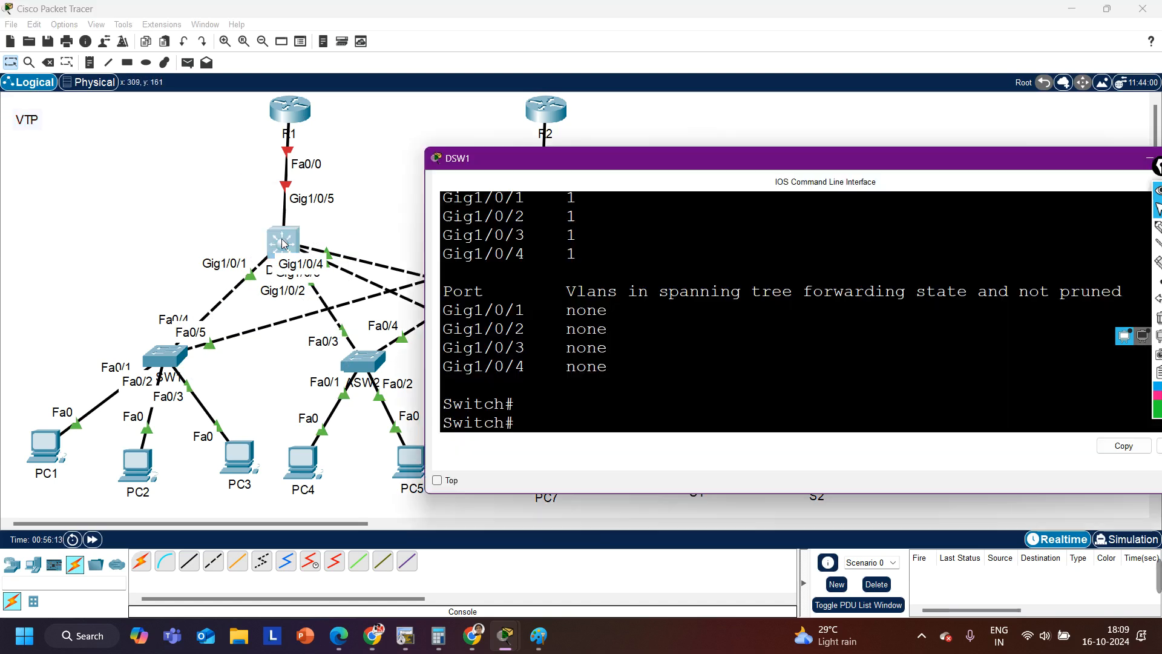
text(conf)
key(Tab)
key(Return)
key(Return)
key(Return)
key(Return)
key(Return)
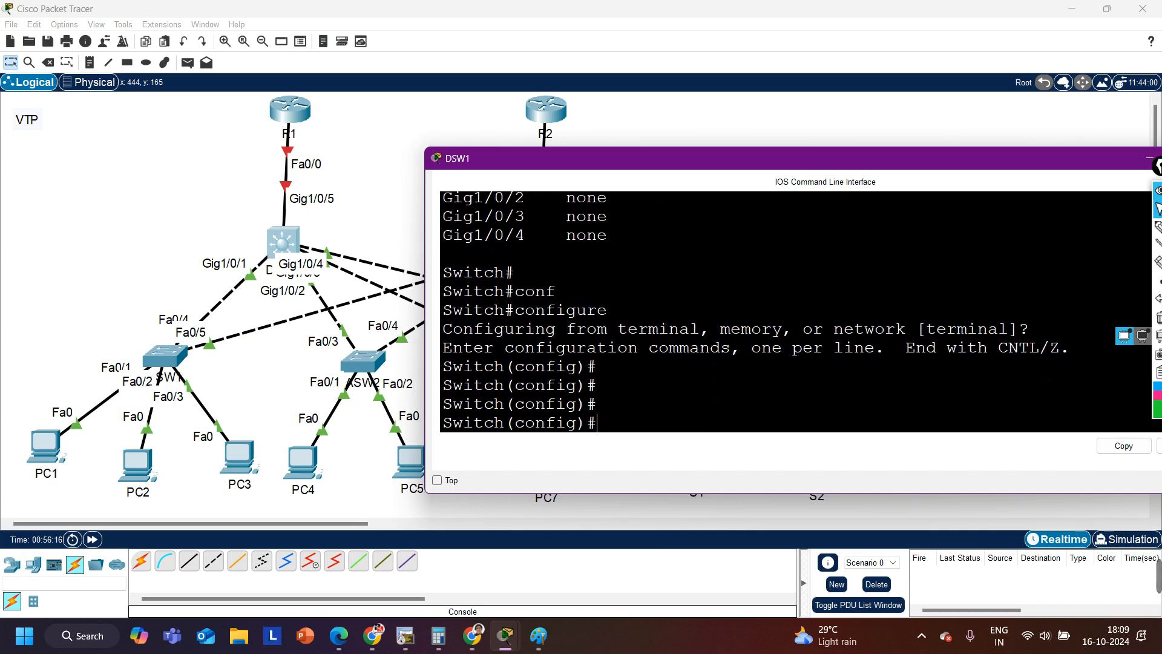
key(Return)
key(Return)
key(Return)
Step: Set the VTP domain name on DSW1 to cisco
text(vp)
key(Tab)
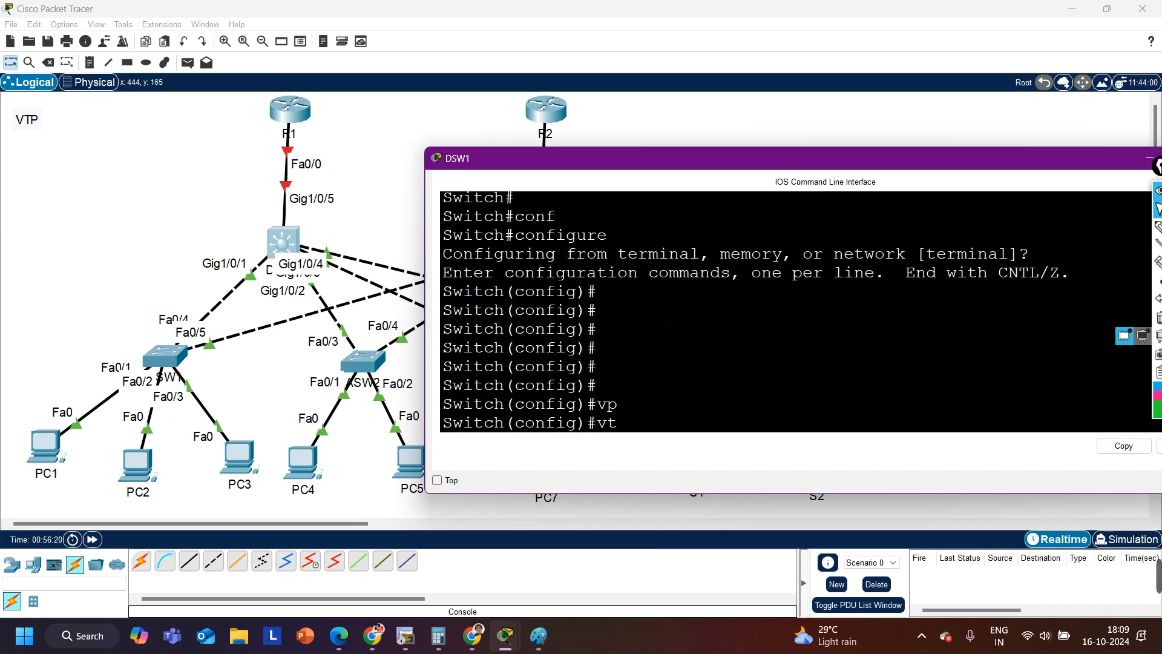
text(t)
key(Tab)
text(dom)
key(Tab)
text(cis)
key(Return)
key(Return)
key(Return)
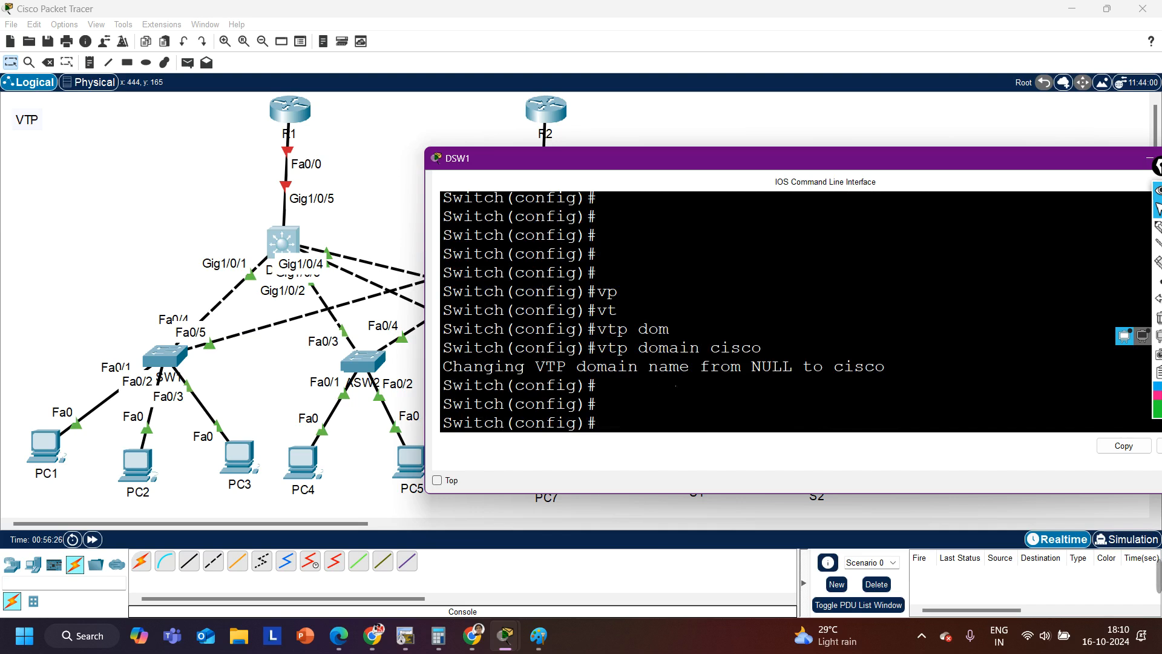
drag(607, 367, 885, 366)
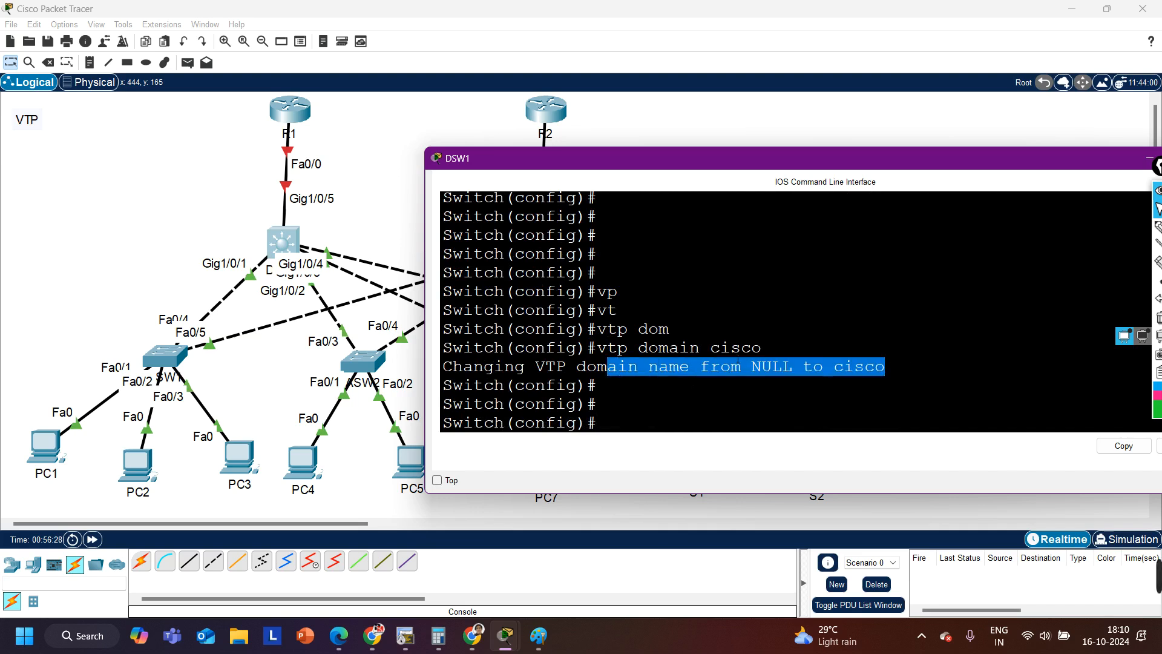
Step: Create VLAN 10 on DSW1, name it sales, and return to global configuration mode
text(vl)
key(Tab)
text(10)
key(Return)
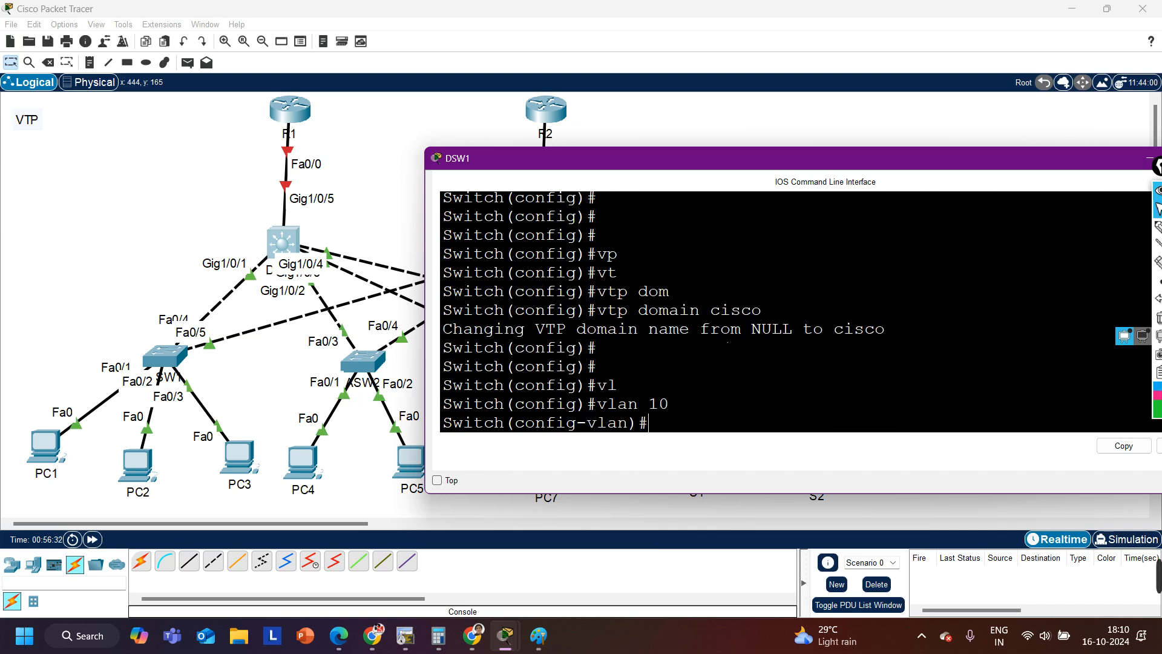
key(Return)
text(na)
key(Tab)
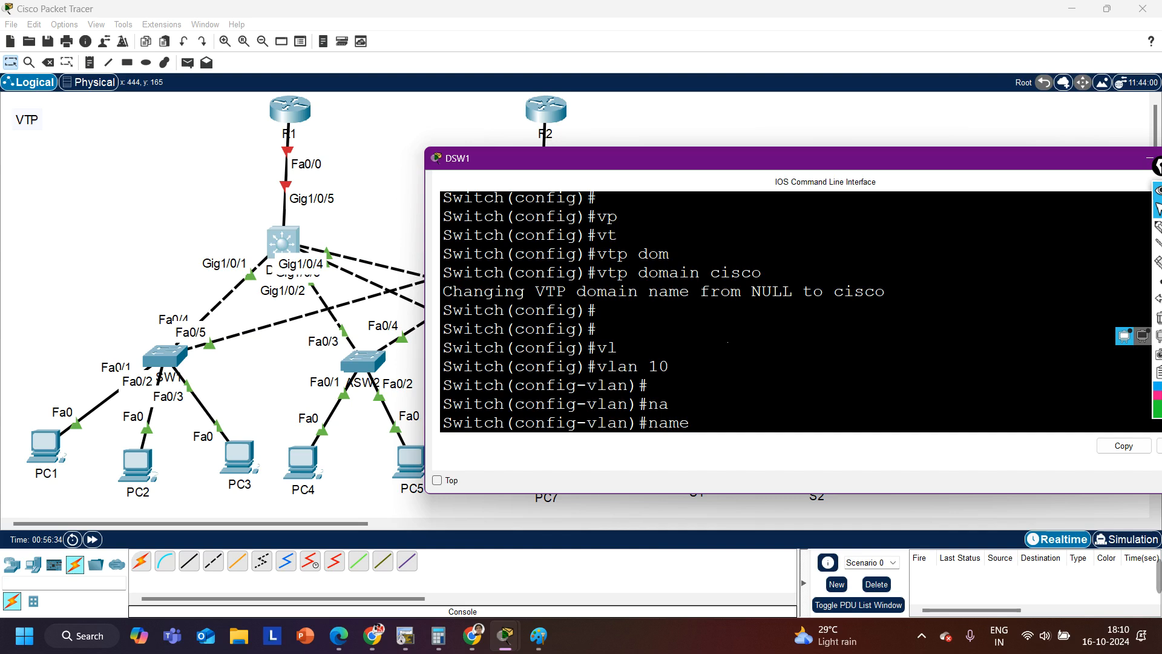
drag(749, 167, 598, 306)
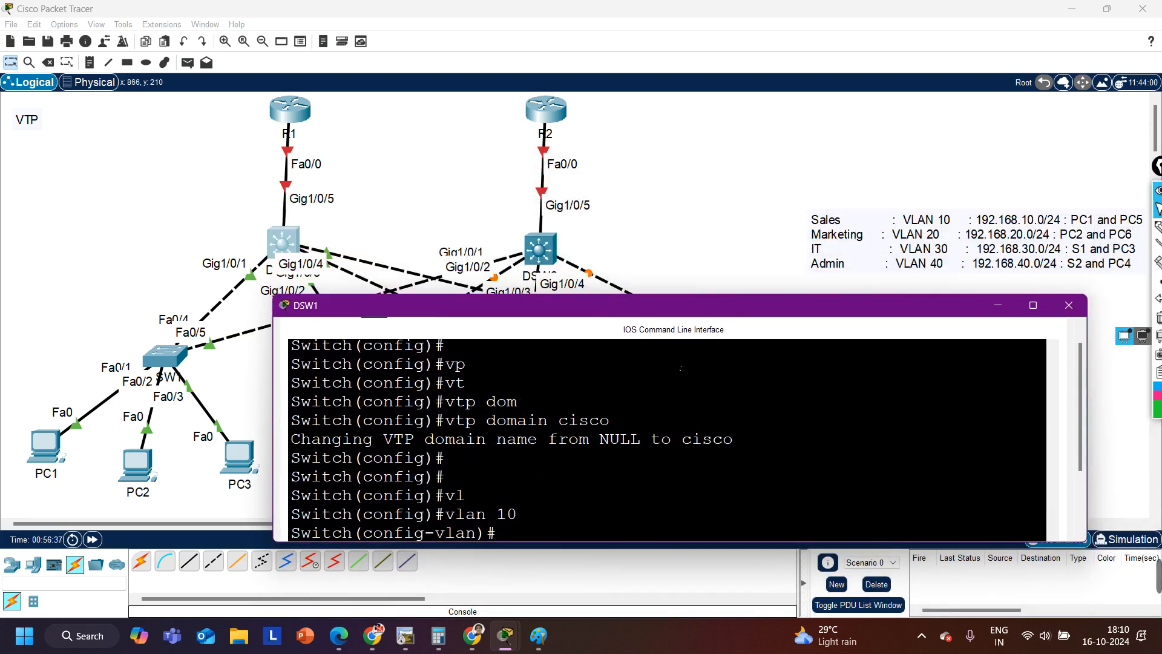
scroll(599, 512, down, 3)
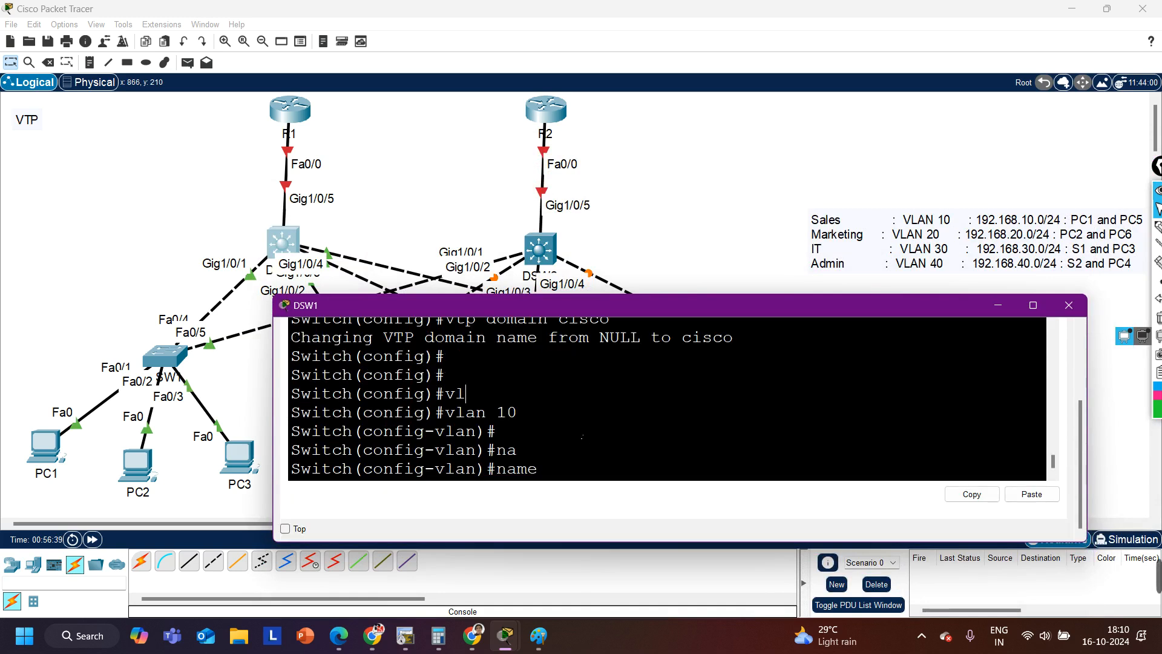
text(sales)
key(Return)
text(exi)
key(Return)
Step: Create VLAN 20 on DSW1, name it marketing, and return to global configuration mode
text(vl)
key(Tab)
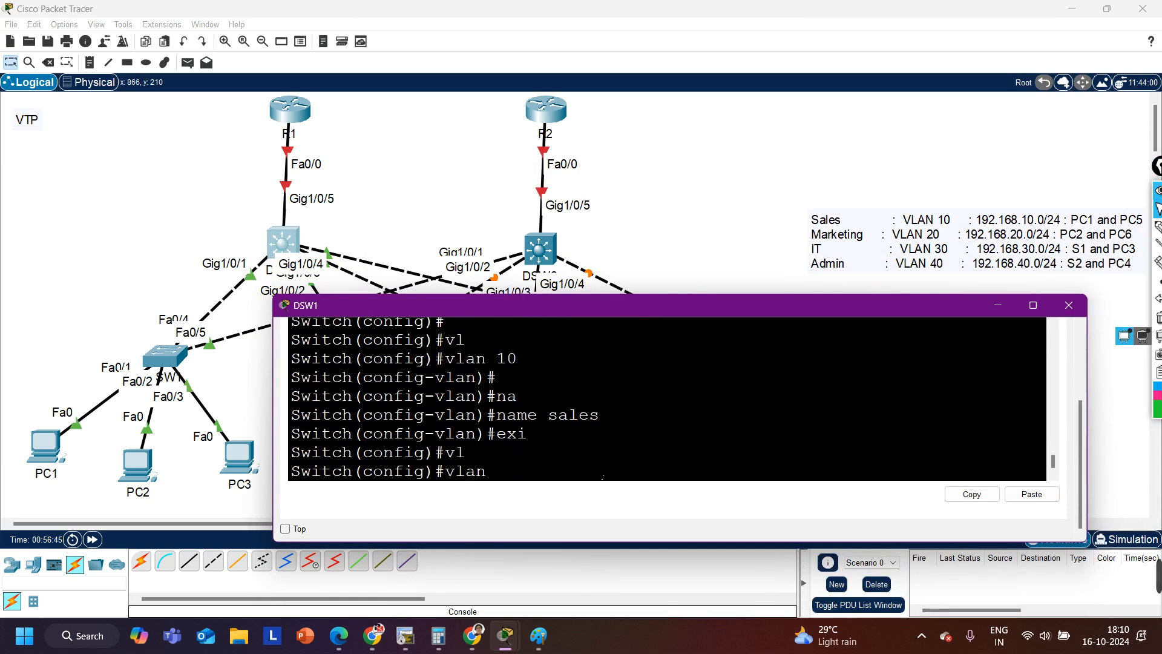
text(20)
key(Return)
text(na)
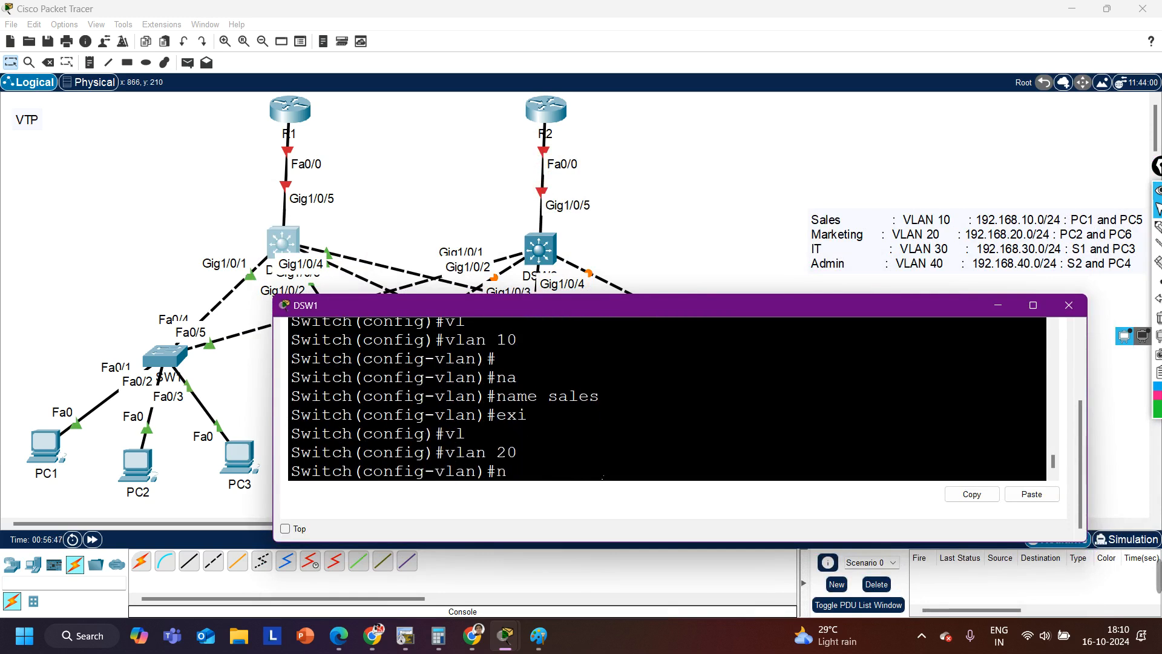
key(Tab)
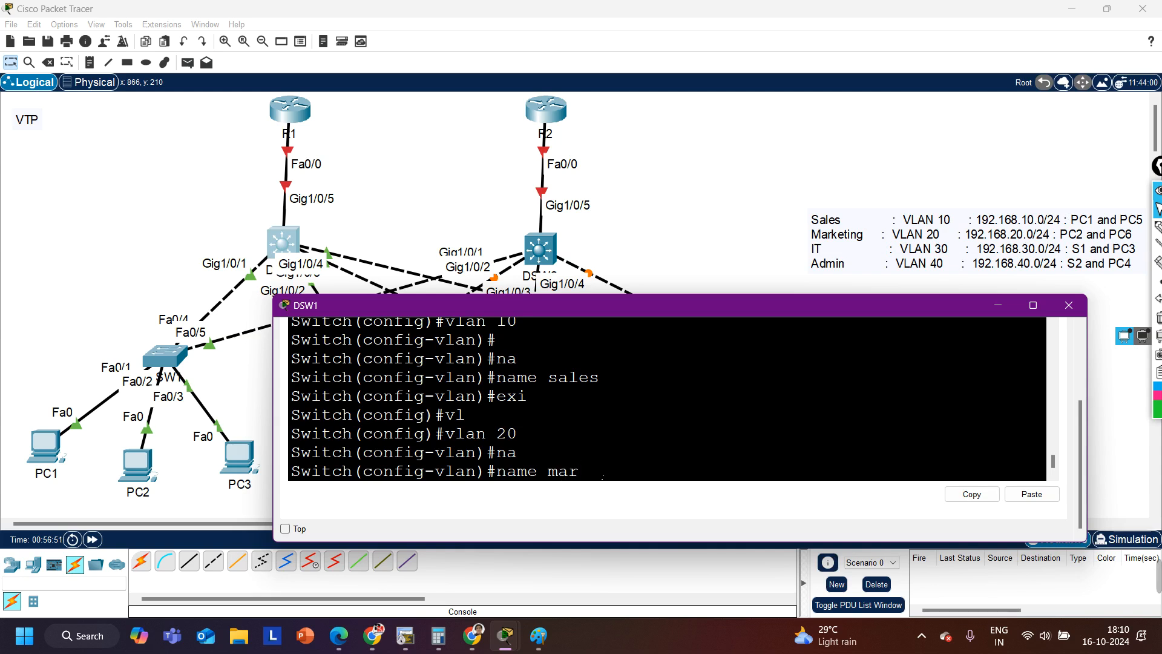
text(marketing)
key(Return)
text(exi)
key(Return)
Step: Create VLAN 30 on DSW1, name it IT, and return to global configuration mode
text(vlan 3)
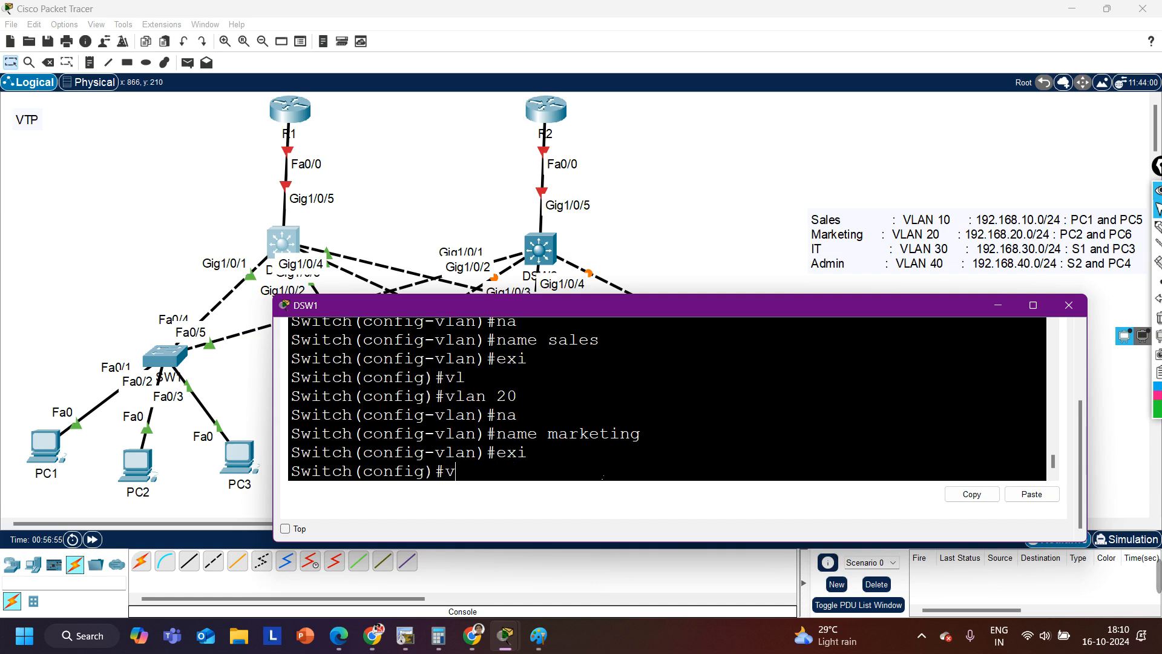
key(Tab)
text(30)
key(Return)
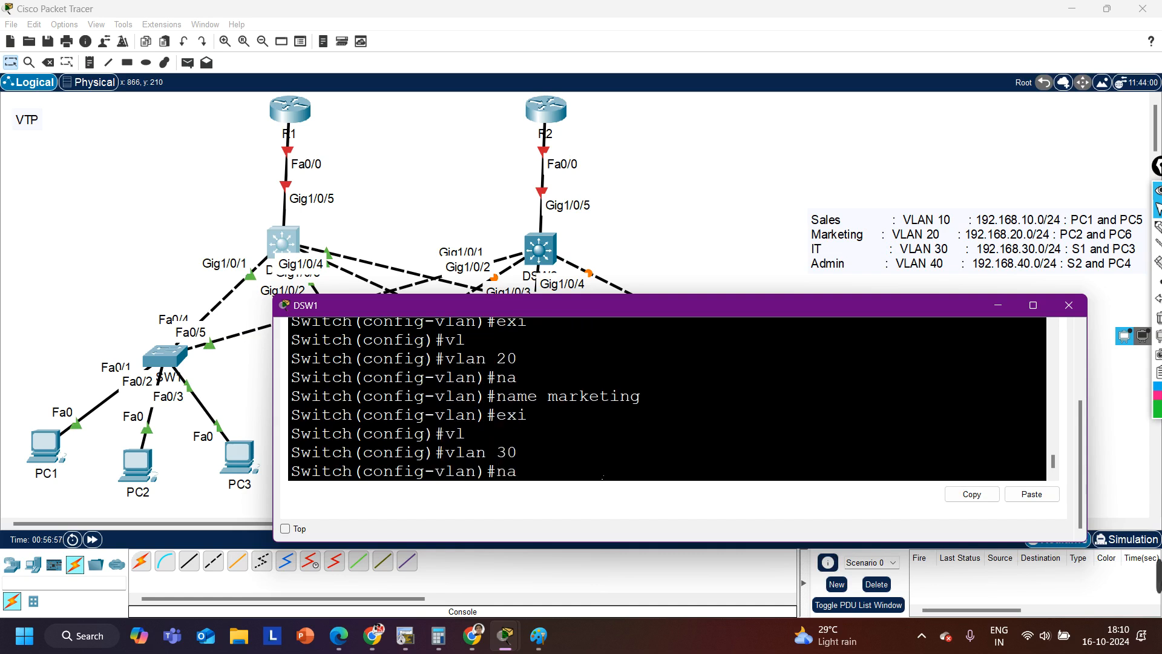
text(na)
key(Tab)
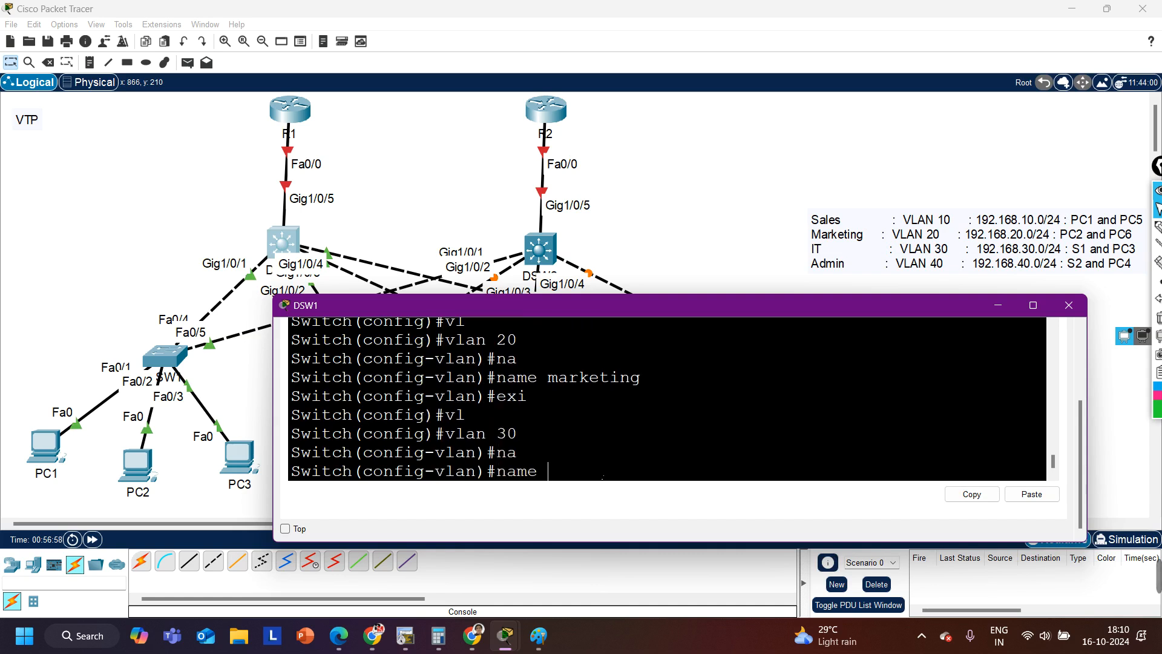
text(IT)
key(Return)
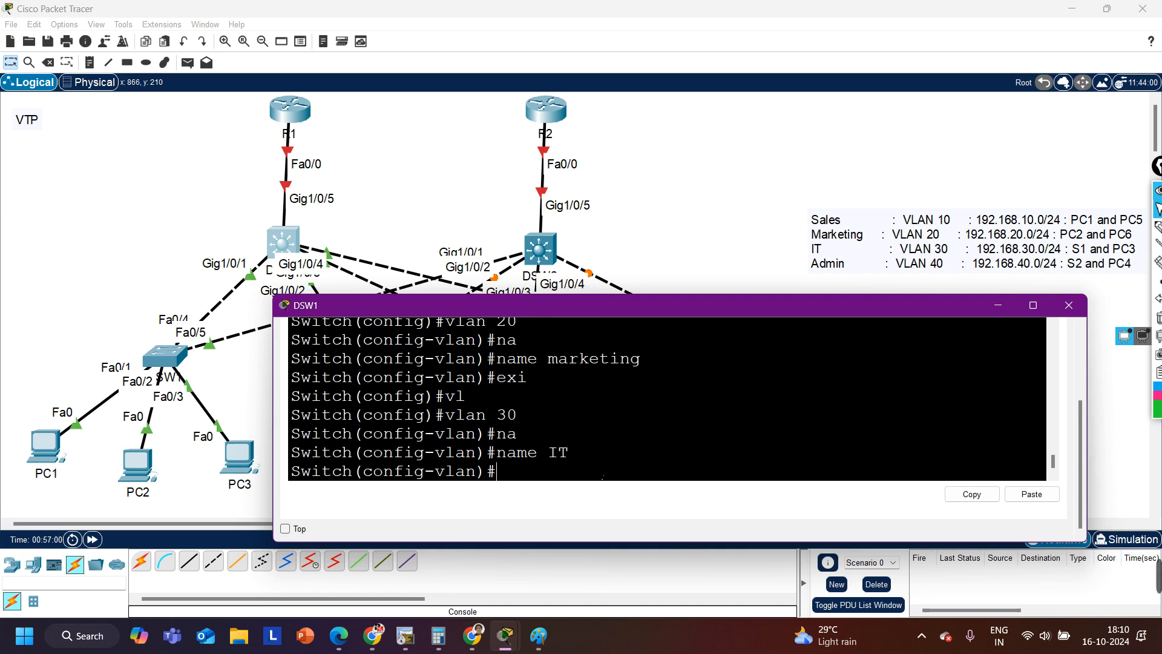
text(ex)
key(Return)
key(Return)
Step: Create VLAN 40 on DSW1, name it admin, and return to privileged EXEC mode
text(vlan 4)
key(Tab)
text(40)
key(Return)
text(name admin)
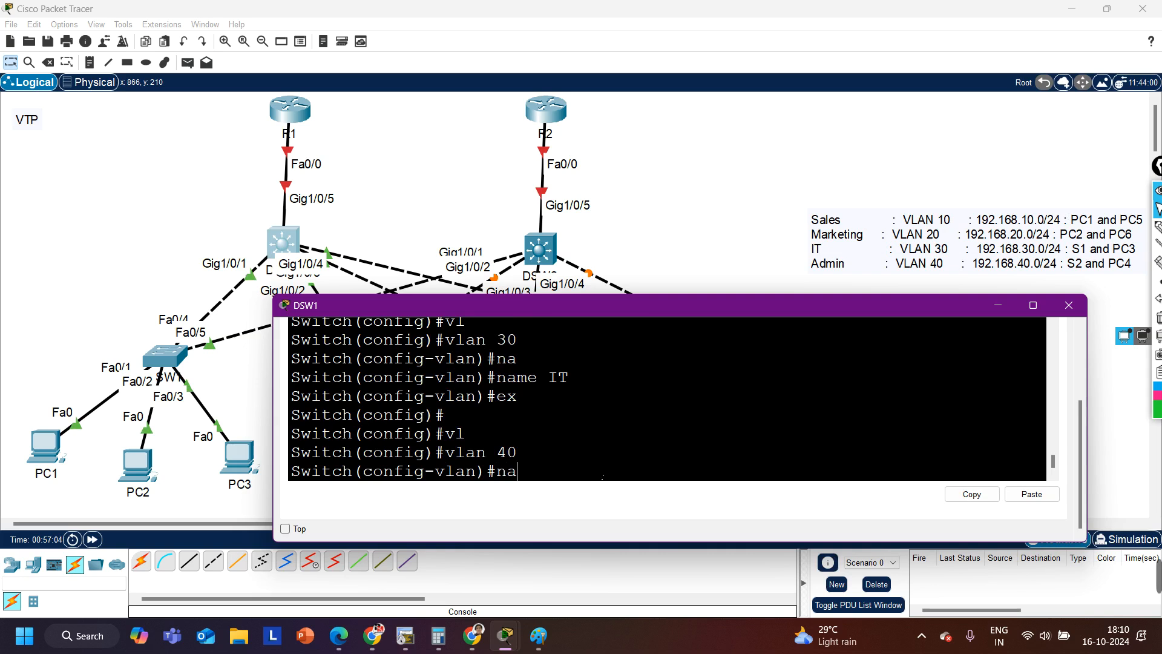
key(Tab)
text(admi)
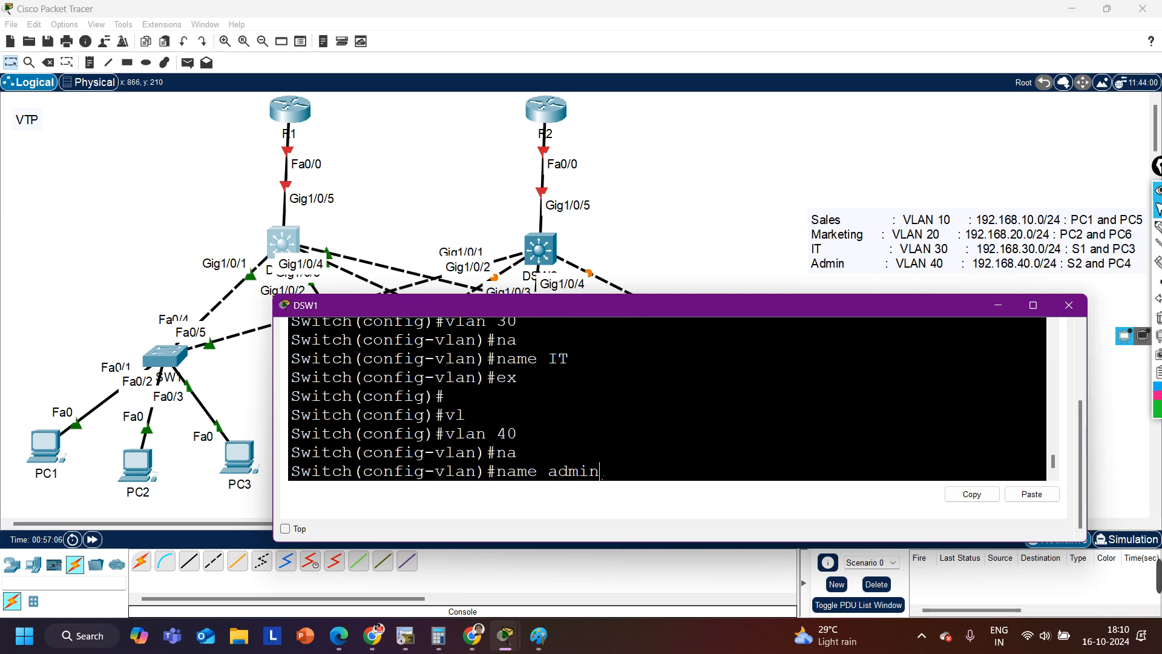
text(n)
key(Return)
key(Return)
key(ctrl+z)
key(Return)
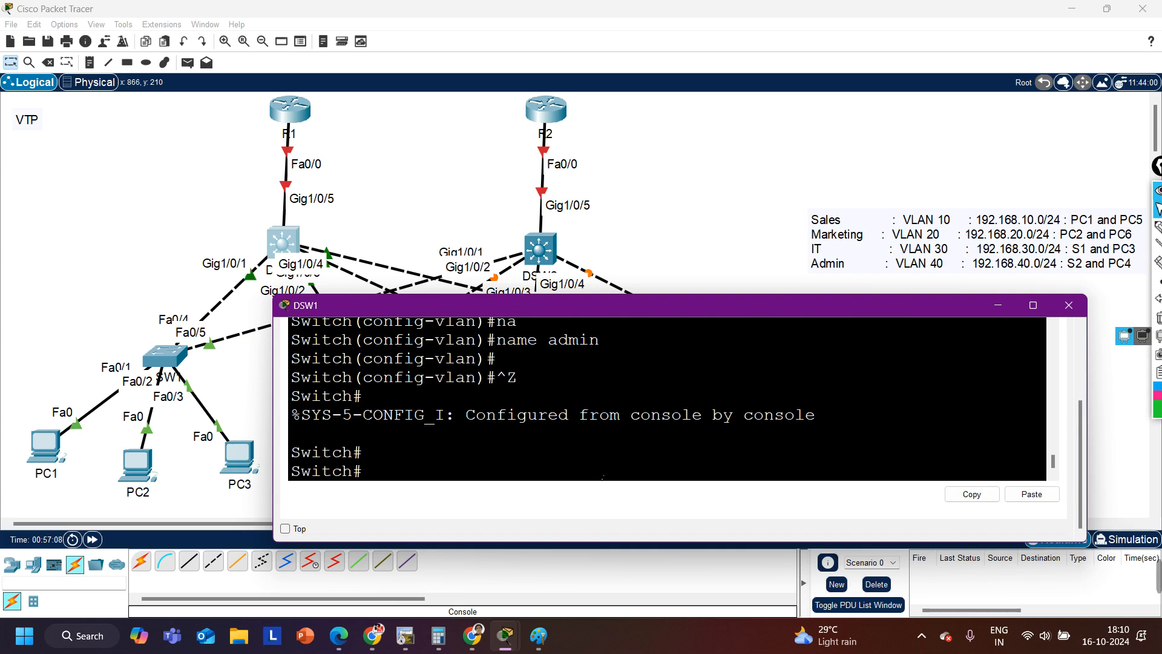
Step: Display DSW1's VLAN table with show vlan brief
key(Return)
key(Return)
key(Return)
key(Return)
key(Return)
key(Return)
key(Return)
text(sh)
key(Tab)
text(vl)
key(Tab)
text(br)
key(Tab)
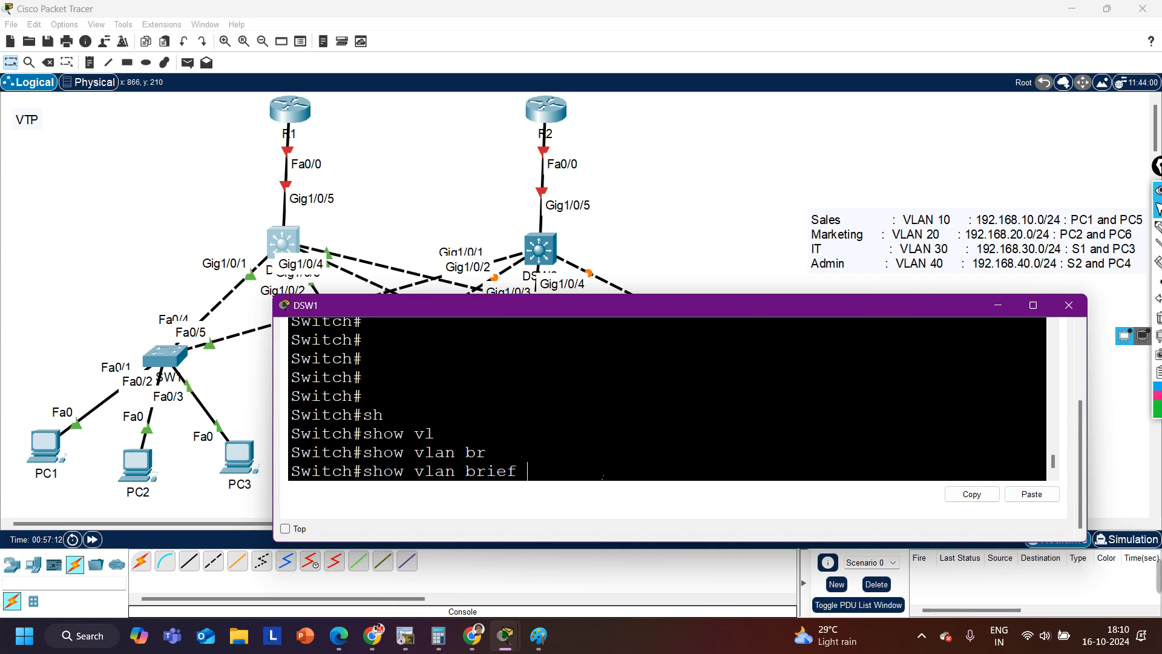
key(Return)
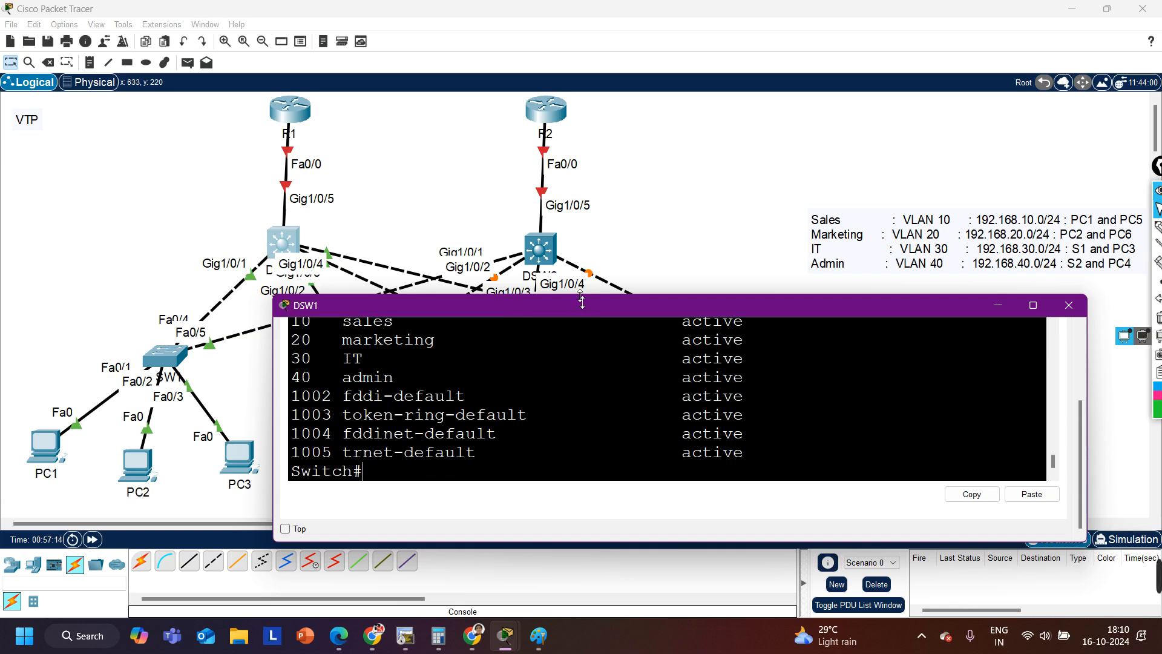
Step: Examine the new VLANs and the default VLAN's ports in DSW1's VLAN table, and close the DSW1 window
drag(581, 299, 602, 179)
drag(301, 322, 445, 378)
drag(808, 365, 293, 322)
scroll(684, 366, up, 2)
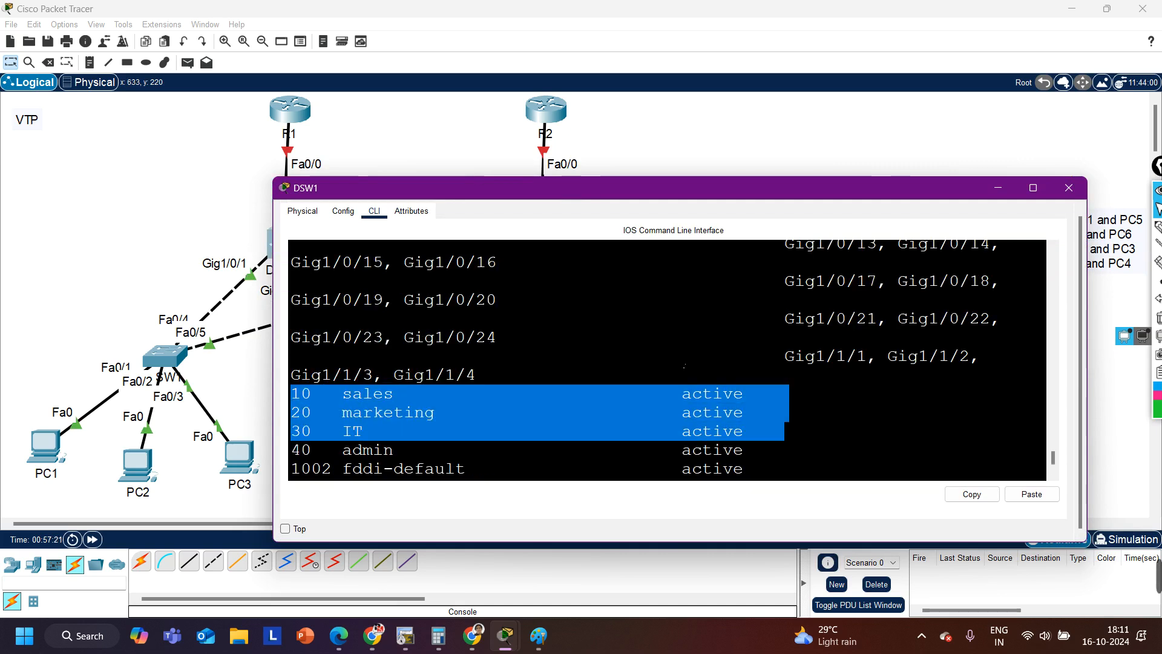
scroll(684, 366, up, 3)
drag(867, 390, 287, 282)
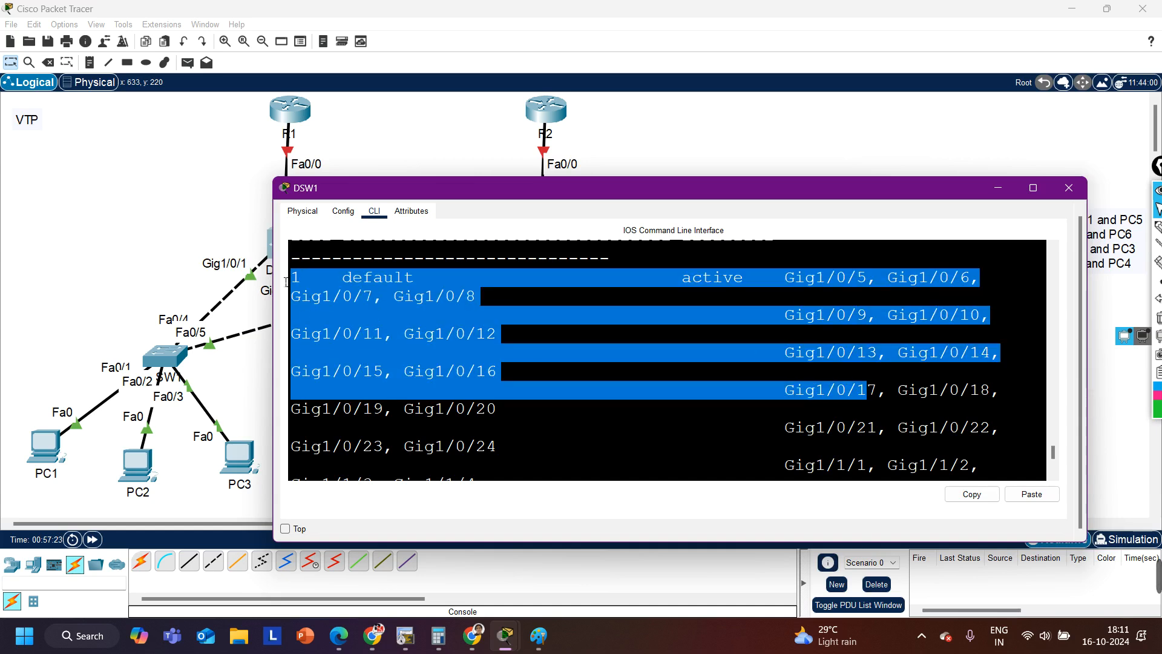
click(1070, 189)
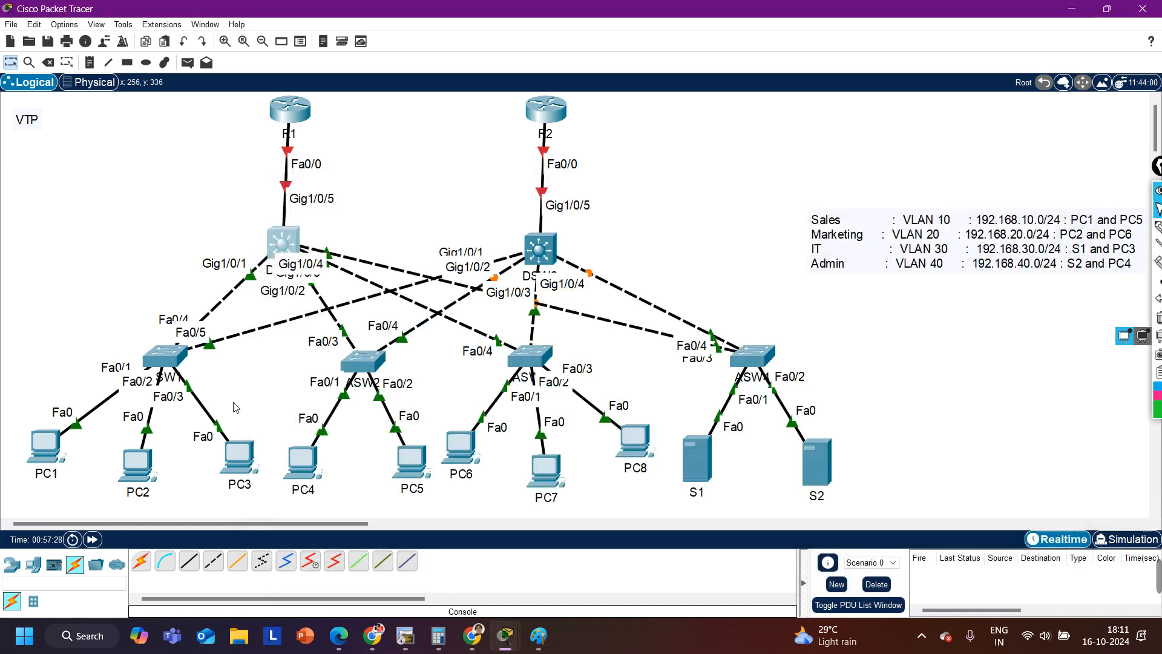
Step: Open switch ASW1's command line in a maximized window and finish the paged trunk output to reach the prompt
click(159, 365)
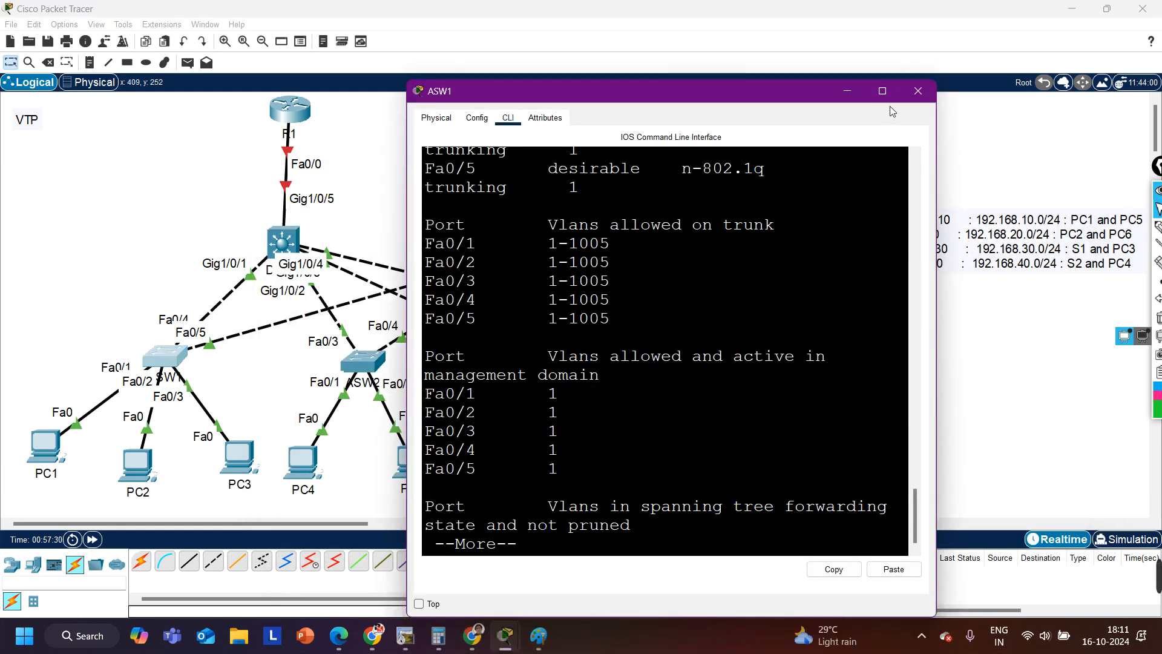
click(881, 90)
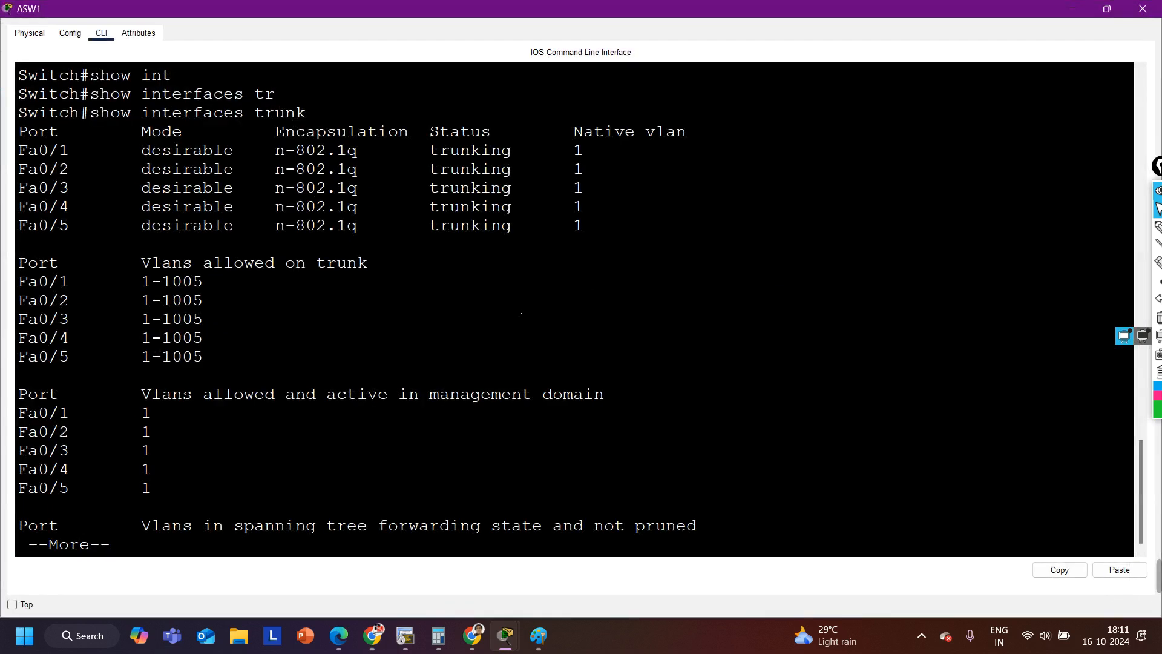
key(space)
key(Return)
key(Return)
Step: Run show vlan br on ASW1, check the entries for VLANs 10 to 40, and close the ASW1 window
text(sh)
key(Tab)
text(vl)
key(Tab)
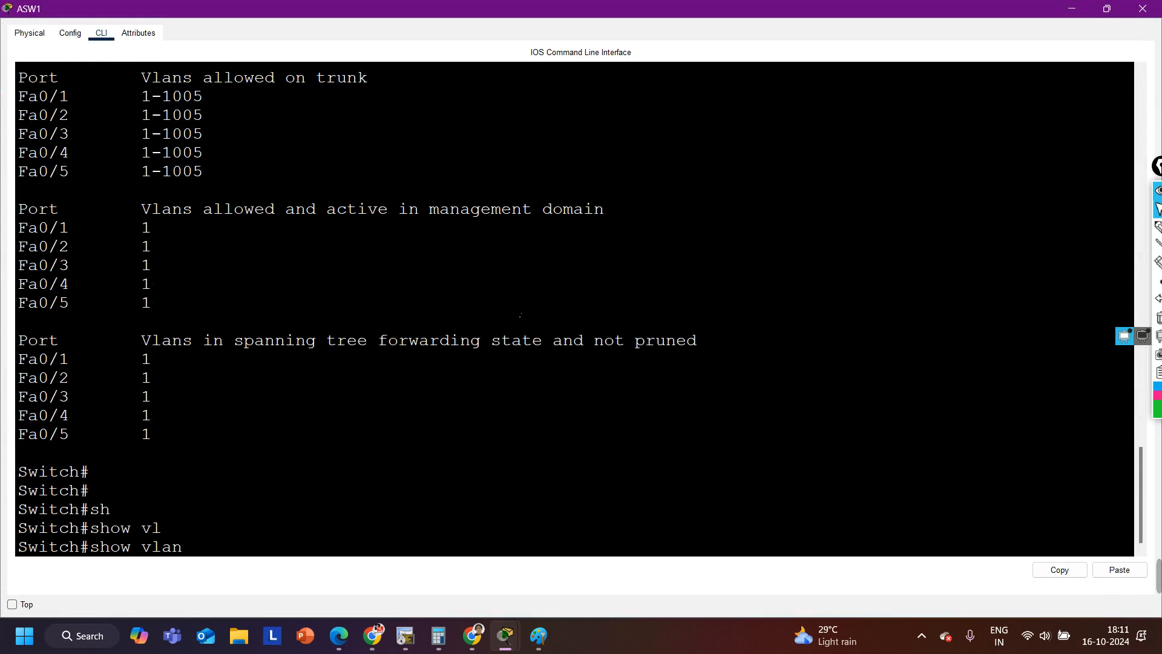
text(br)
key(Return)
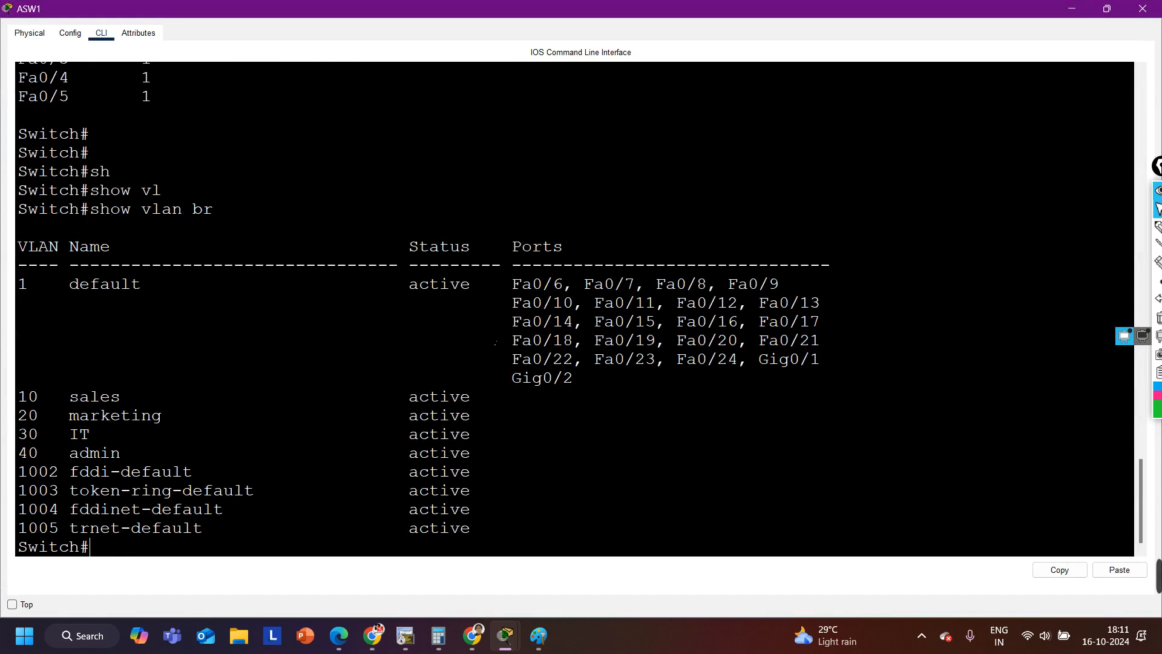
drag(19, 396, 512, 453)
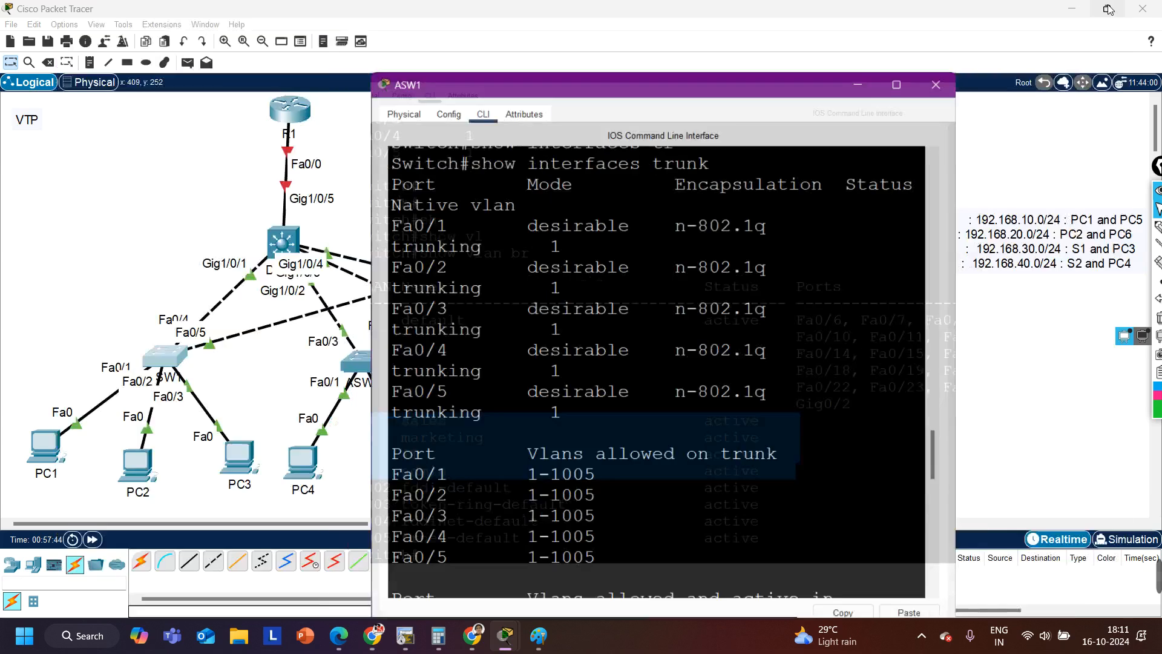
drag(181, 213, 327, 276)
click(676, 229)
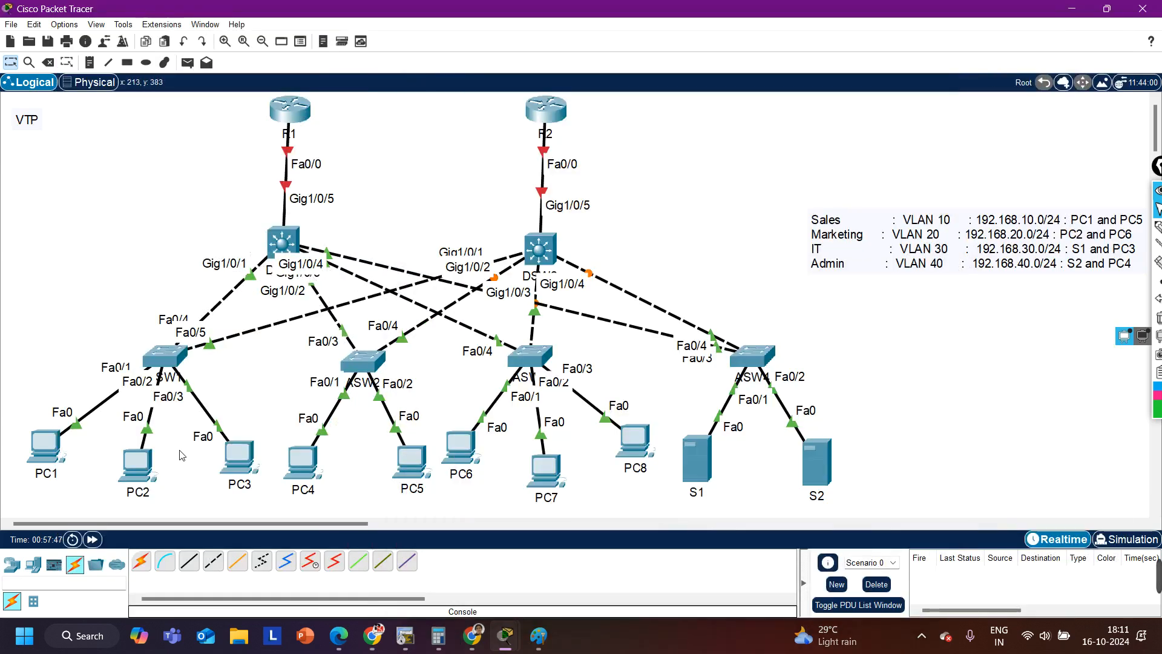
Step: Fast-forward the simulation time, run show vlan br on DSW2, check VLANs 10 to 40, and close its window
click(85, 537)
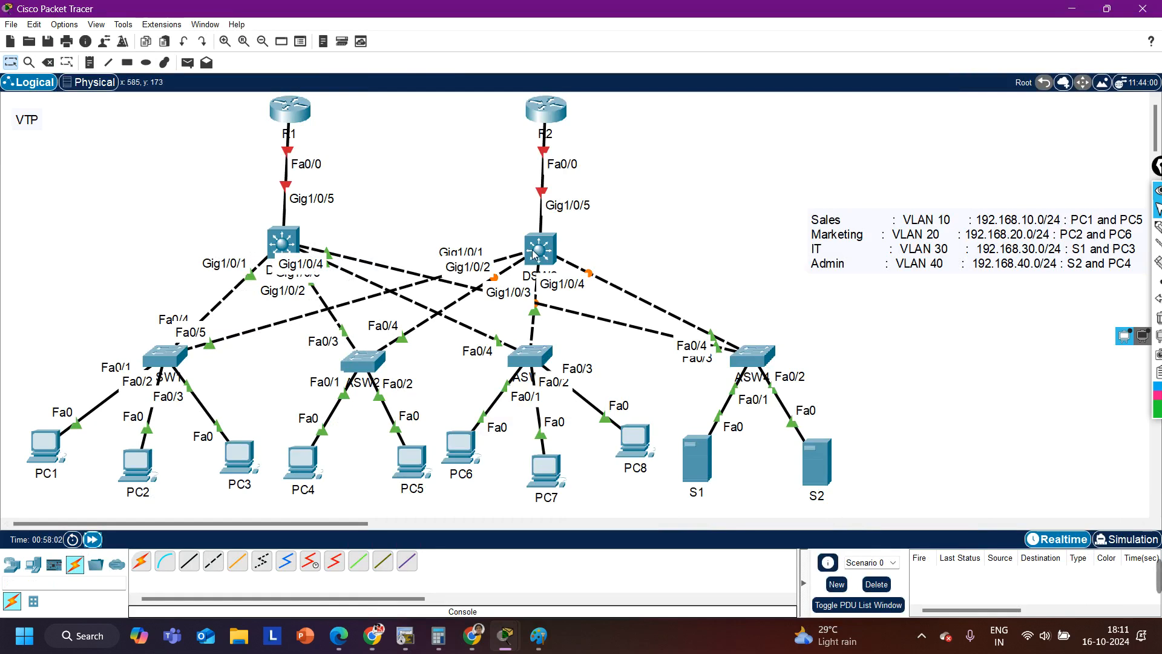
click(537, 257)
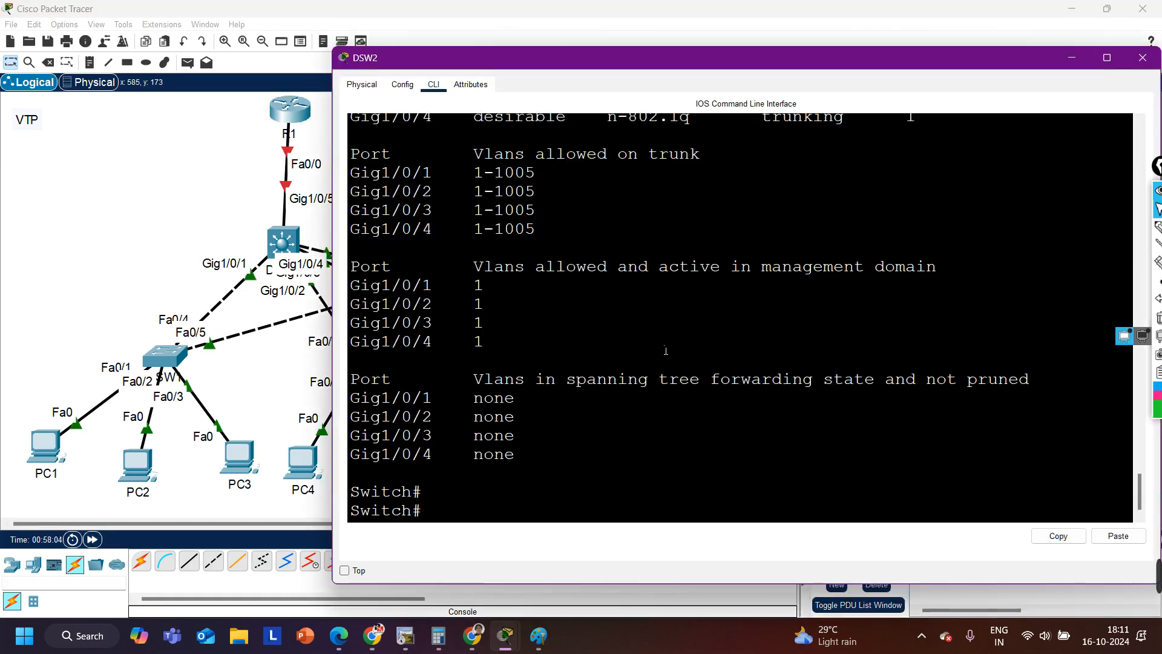
key(Return)
text(sh)
key(Tab)
text(vl)
key(Tab)
text(b)
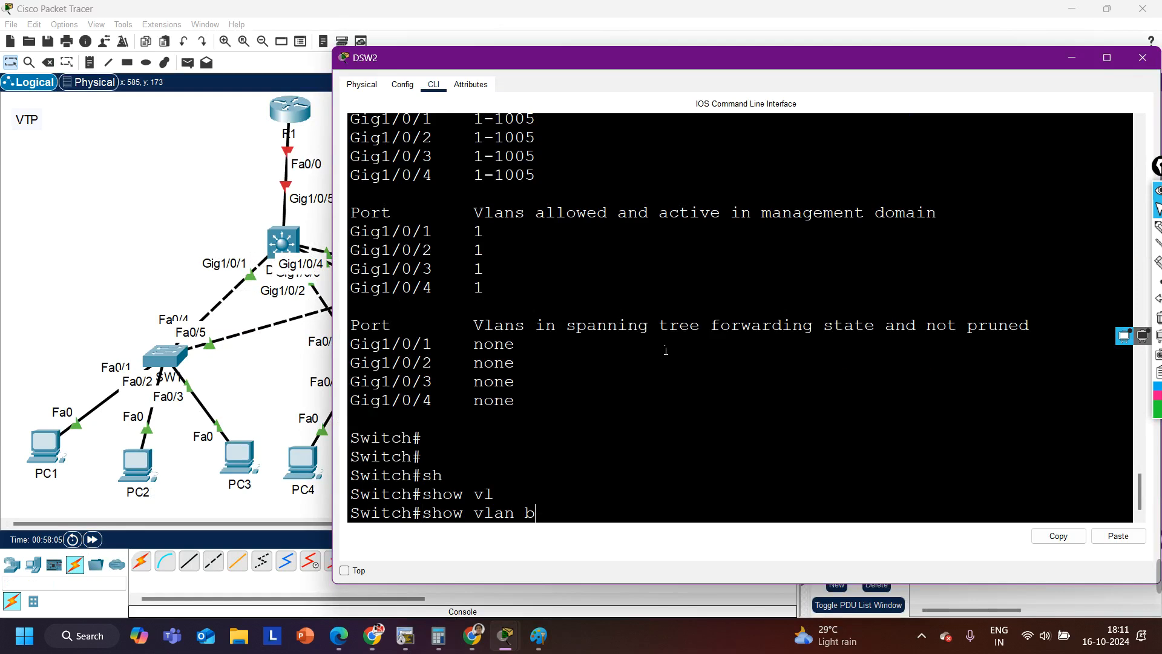
text(r)
key(Return)
drag(361, 363, 729, 399)
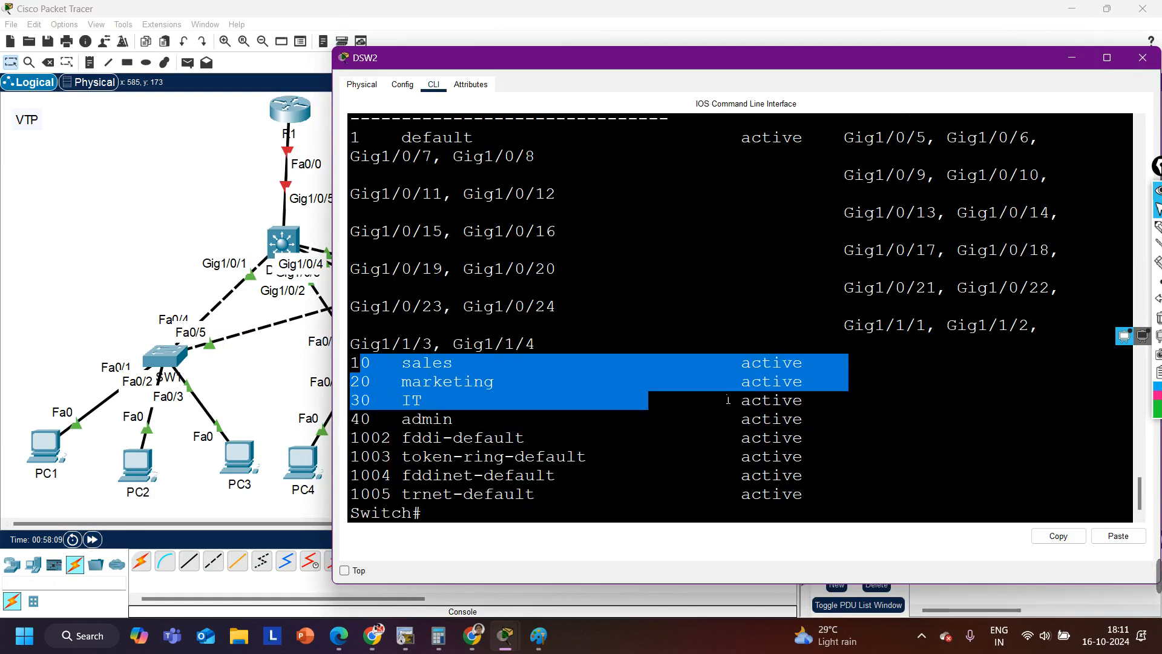
click(1142, 58)
Step: Open switch ASW4's command line and enter privileged EXEC mode
click(756, 357)
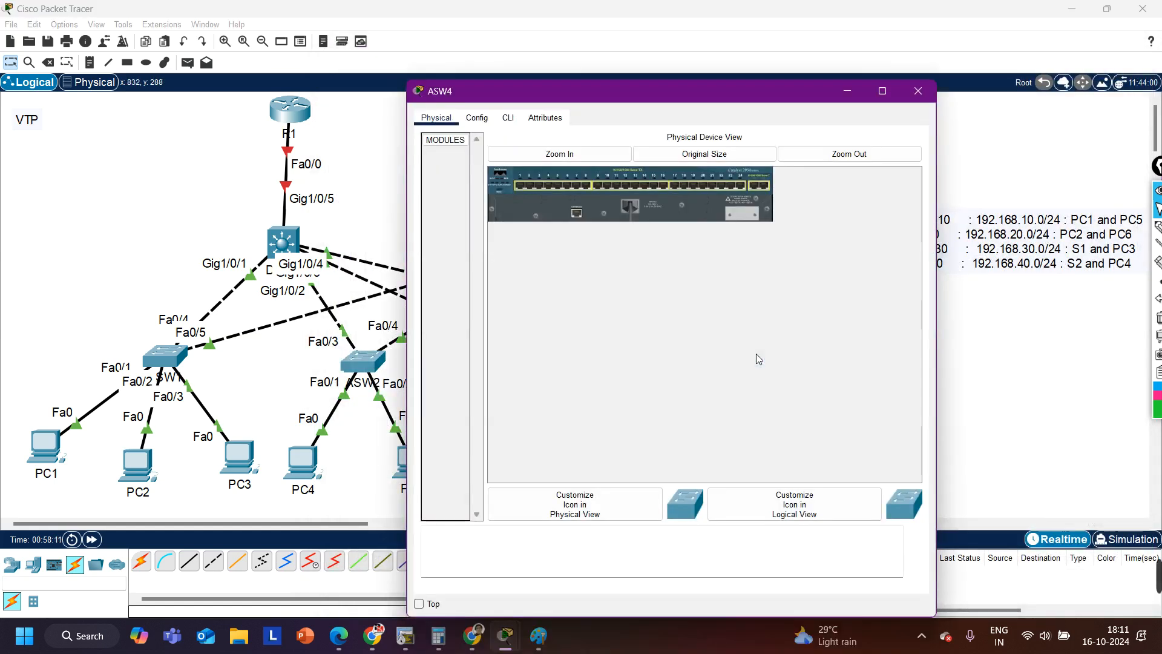
click(508, 118)
key(Return)
text(en)
key(Return)
Step: Run show vlan br on ASW4, check the entries for VLANs 10 to 40, and close its window
text(sh)
key(Tab)
text(vl)
key(Tab)
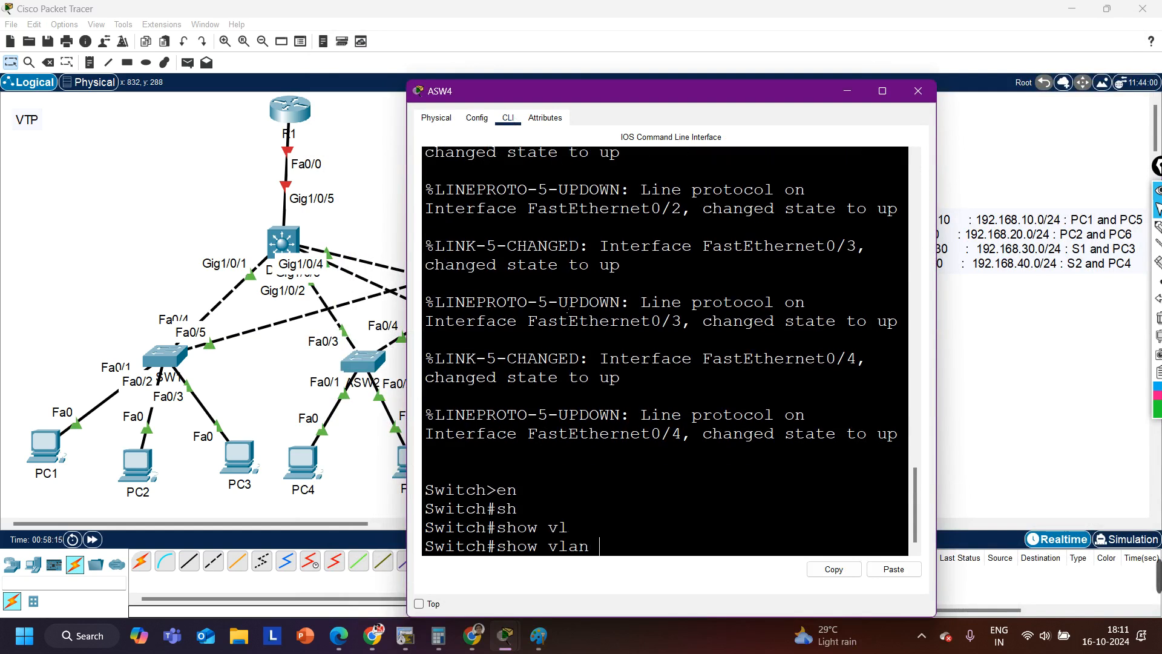
text(br)
key(Return)
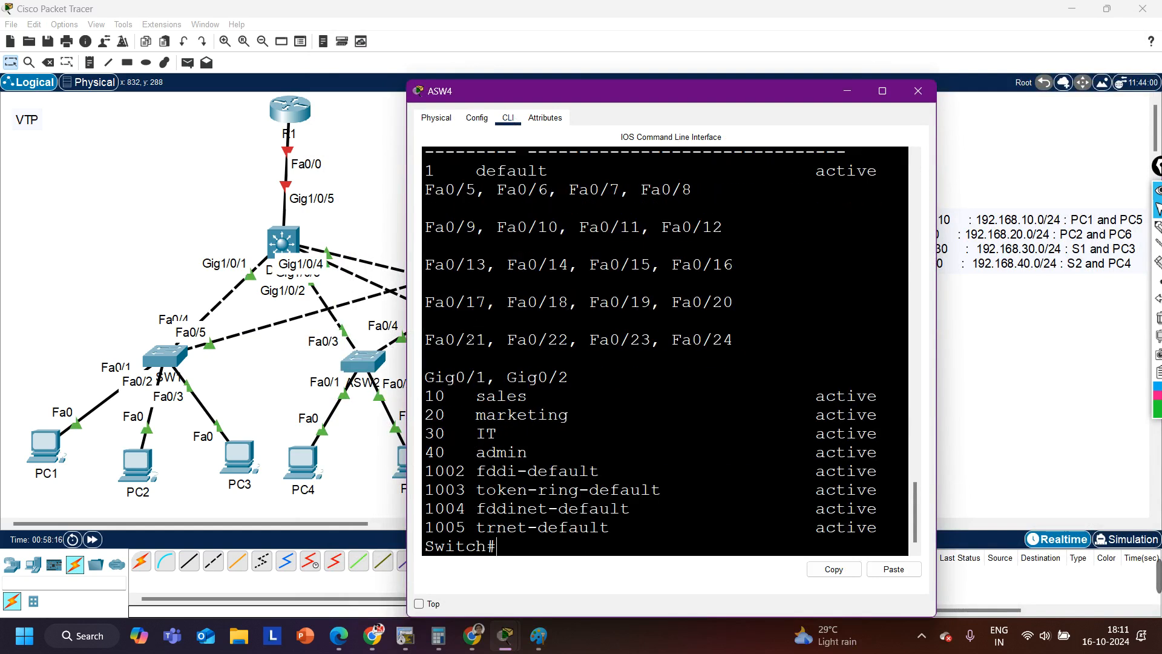
drag(569, 458, 366, 389)
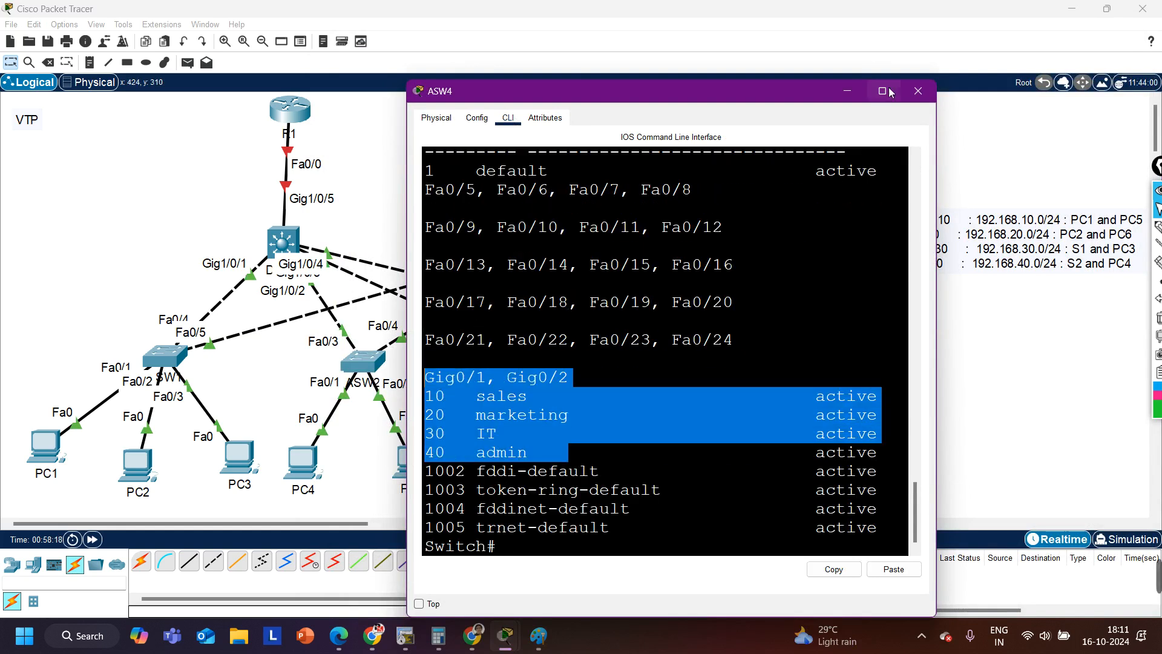
click(914, 91)
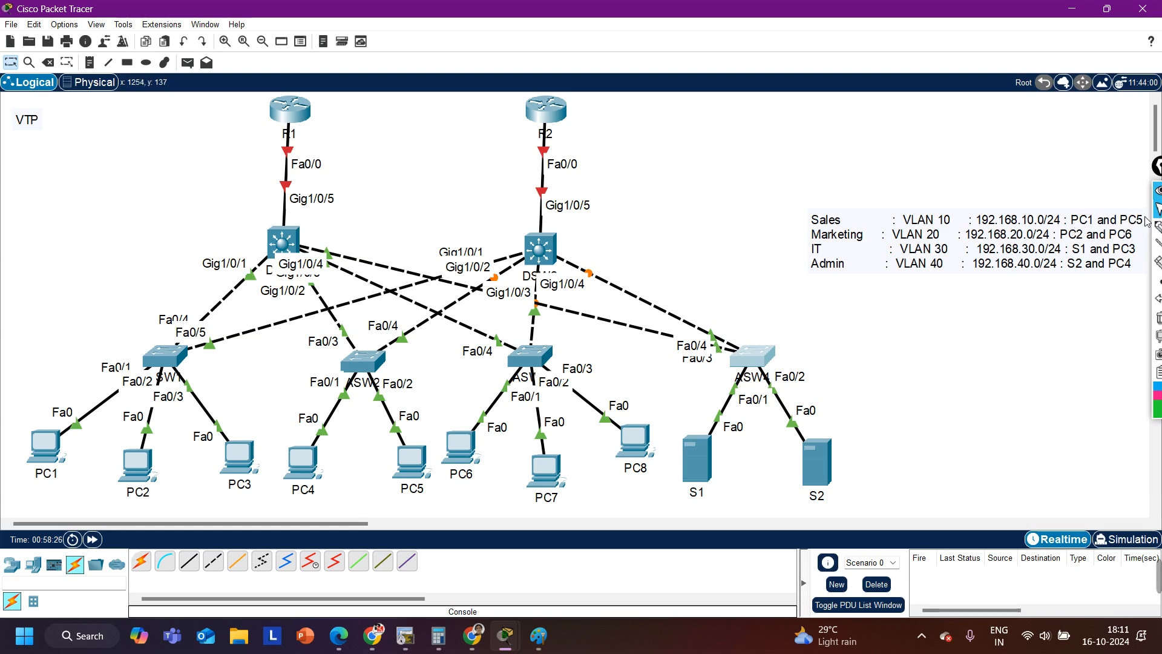
Step: Move PC1 slightly upward in the topology, and open ASW1's command line at its latest prompt
click(1157, 191)
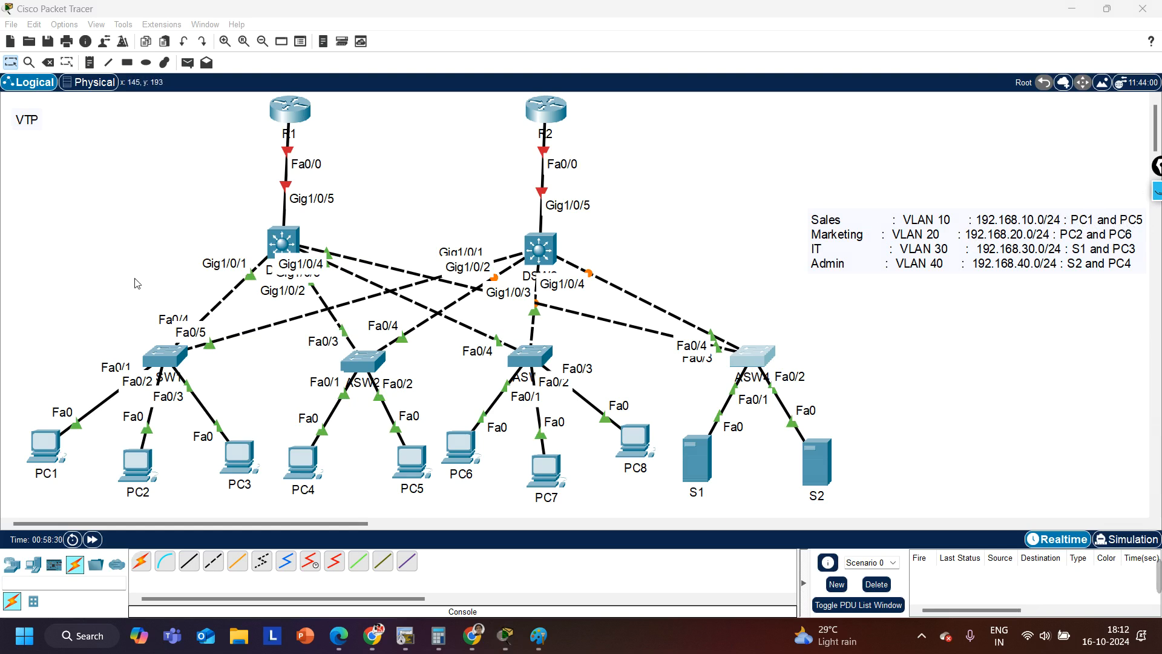
drag(38, 456, 29, 422)
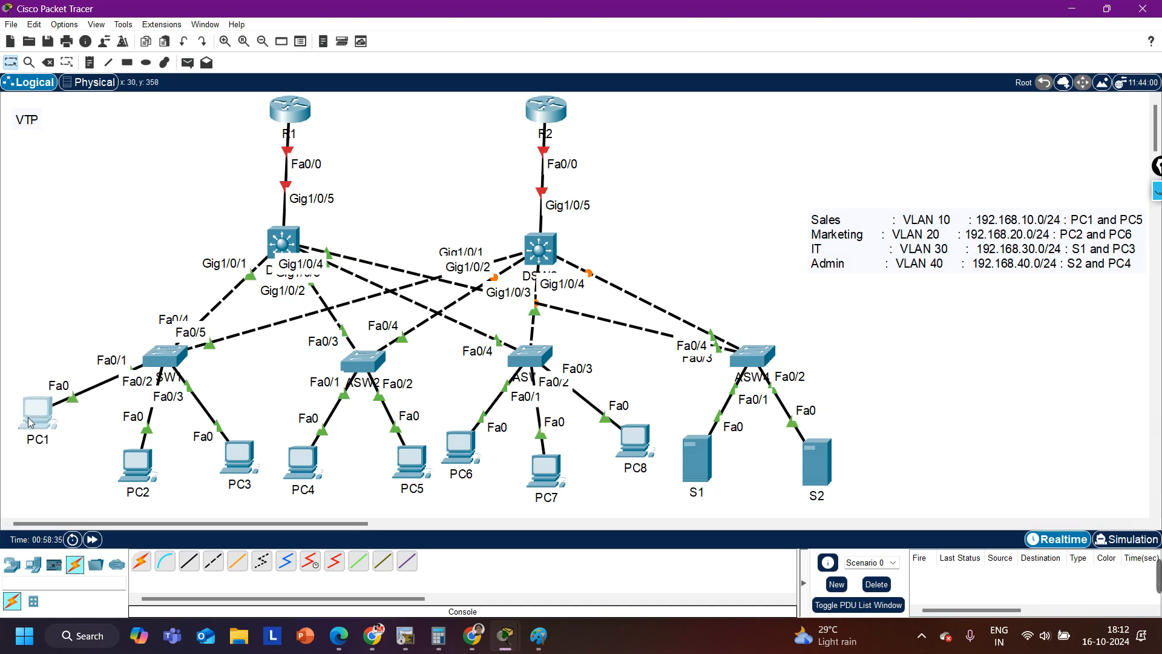
click(163, 360)
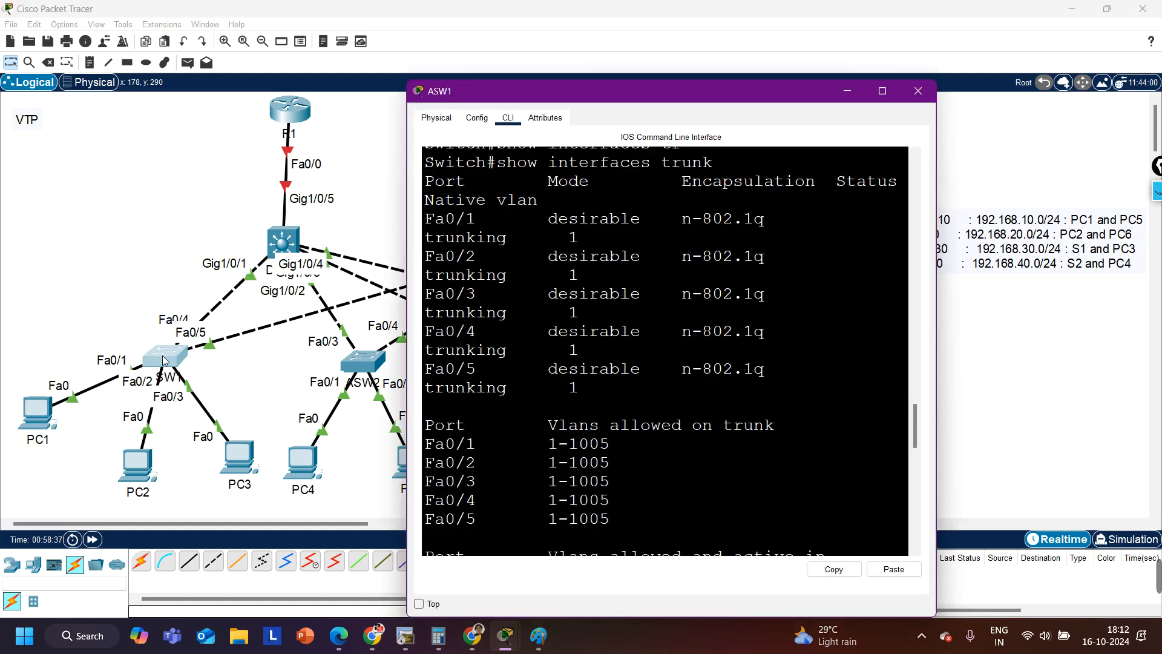
scroll(560, 339, down, 10)
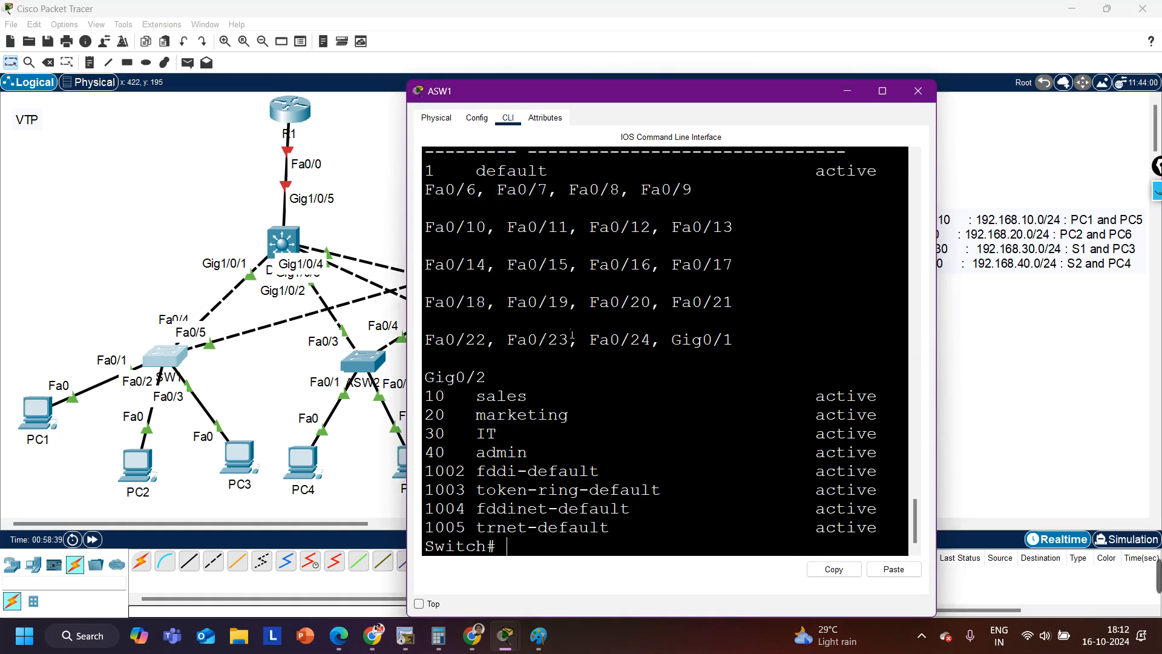
Step: Enter global configuration mode on ASW1 from the terminal
key(Return)
key(Return)
key(Return)
text(conf)
key(Tab)
key(Return)
key(Return)
key(Return)
key(Return)
Step: Assign ASW1 interface f0/1 to access VLAN 10 and exit interface configuration
text(int f0/1)
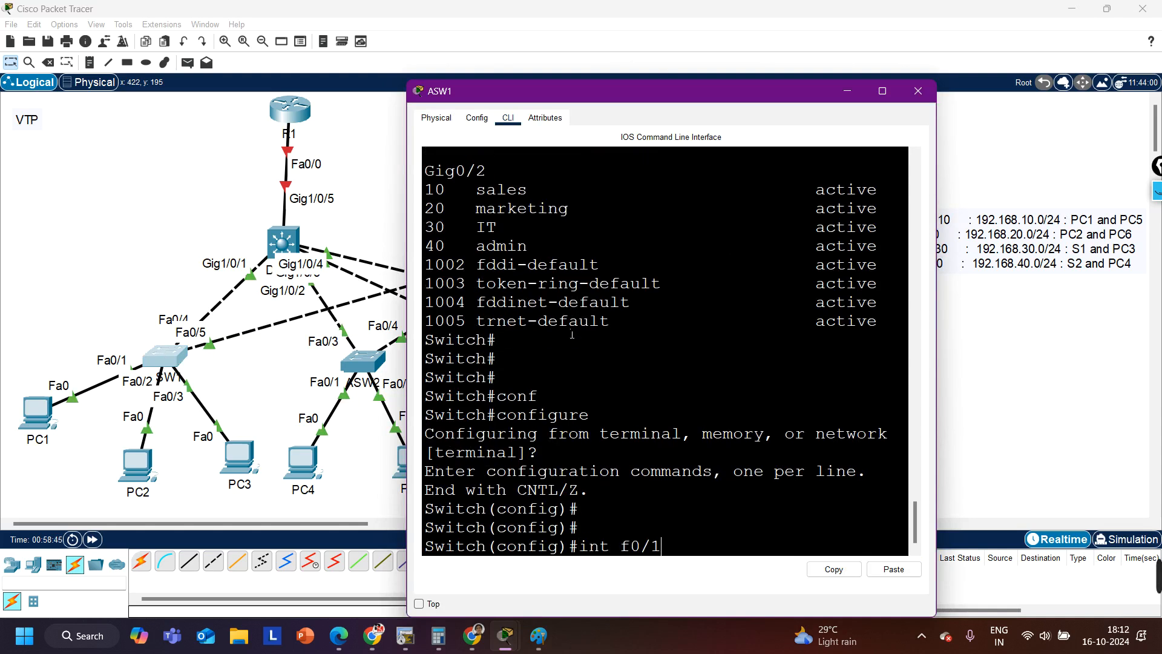
key(Return)
text(sw)
key(Tab)
text(ac)
key(Tab)
text(v)
key(Tab)
text(10)
key(Return)
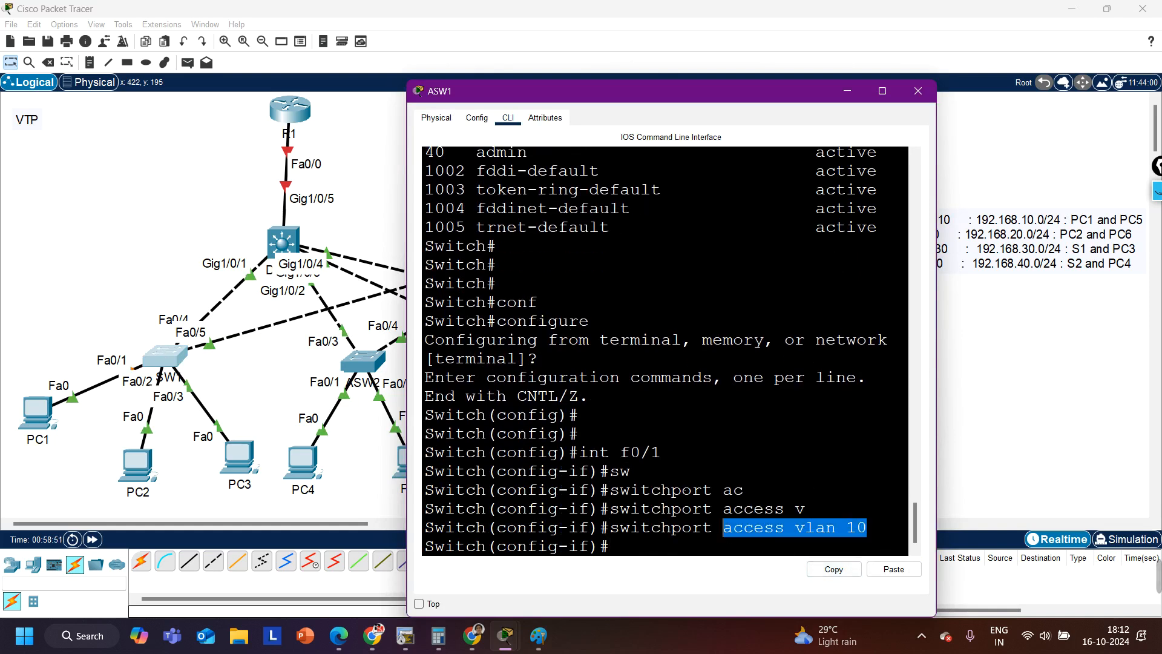
text(exi)
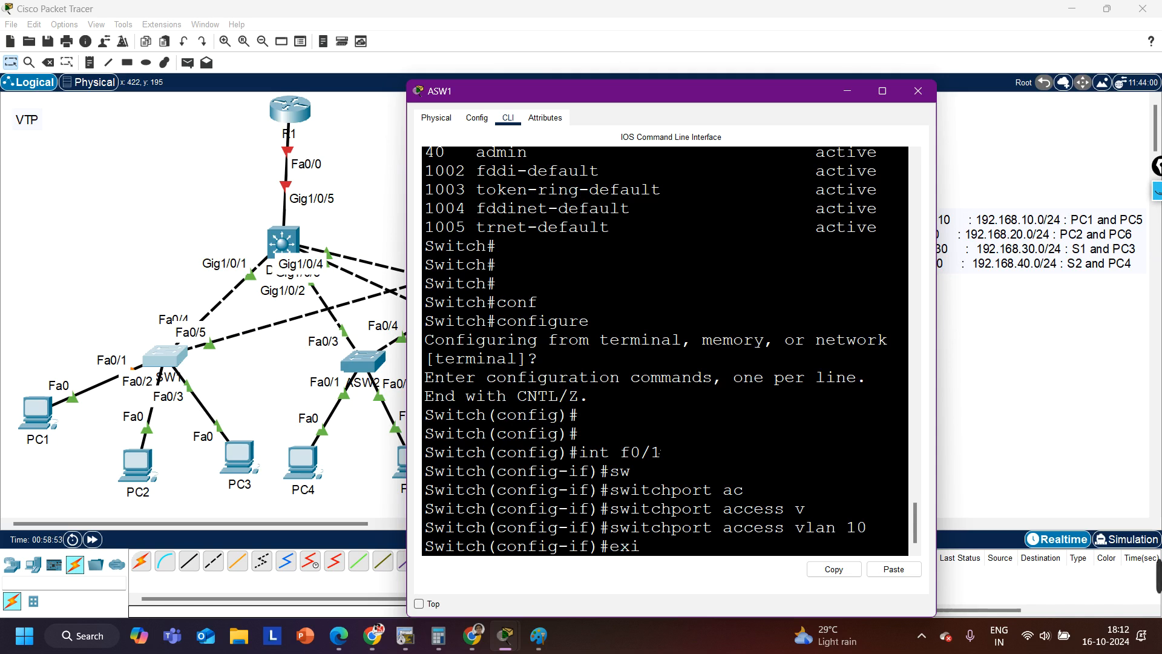
key(Return)
key(Return)
key(Return)
key(Return)
Step: Assign ASW1 interface f0/2 to access VLAN 20 and exit interface configuration
text(int f0/2)
key(Return)
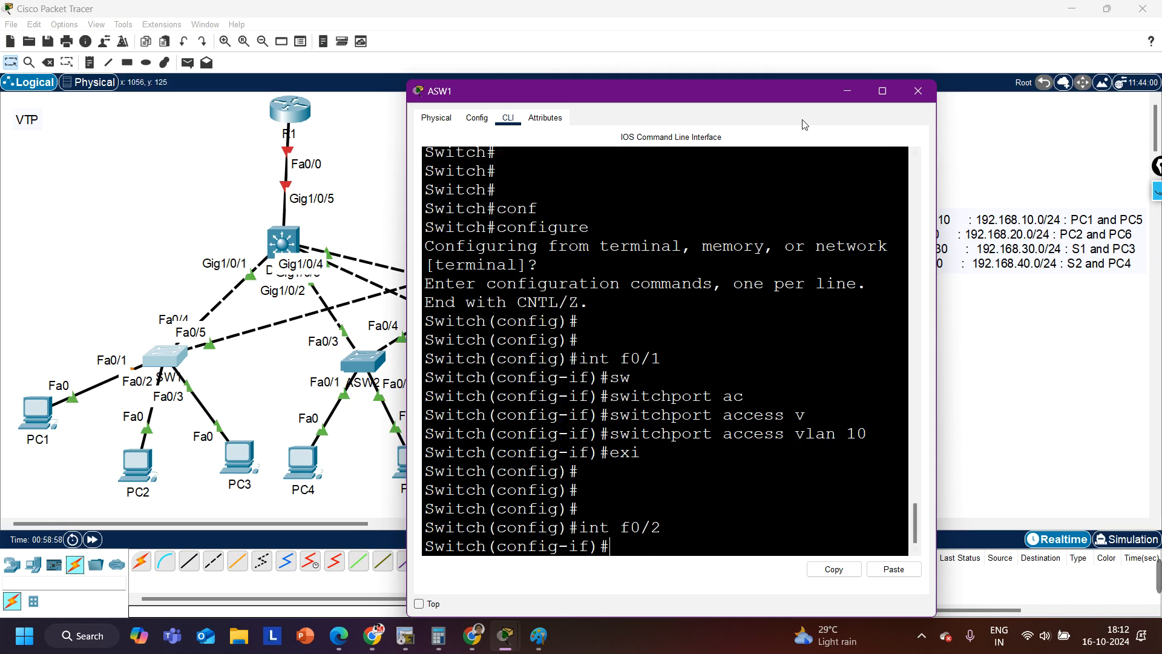
drag(782, 90, 869, 68)
text(sw)
key(Return)
text(switchport ac)
key(Return)
text(switchport access v)
key(Tab)
text(20)
key(Return)
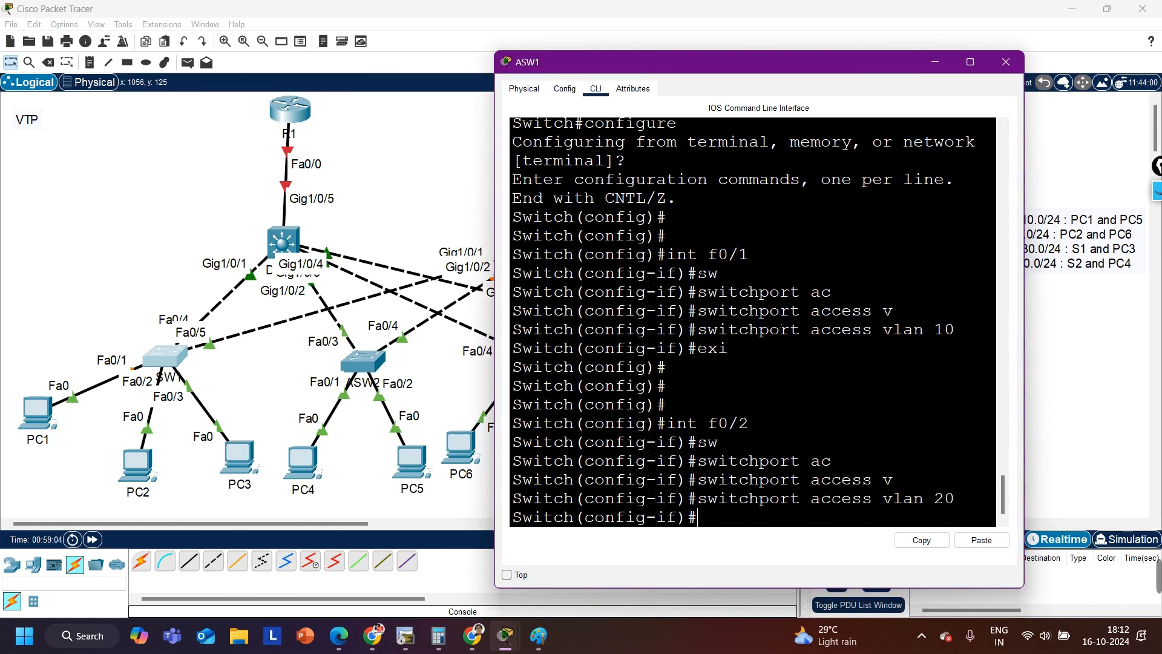
text(ex)
key(Return)
key(Return)
key(Return)
Step: Assign ASW1 interface f0/3 to access VLAN 30, consulting the VLAN notes on the workspace, and exit interface configuration
text(int f0/3)
key(Return)
text(sw)
key(Tab)
text(ac)
key(Tab)
text(v)
key(Tab)
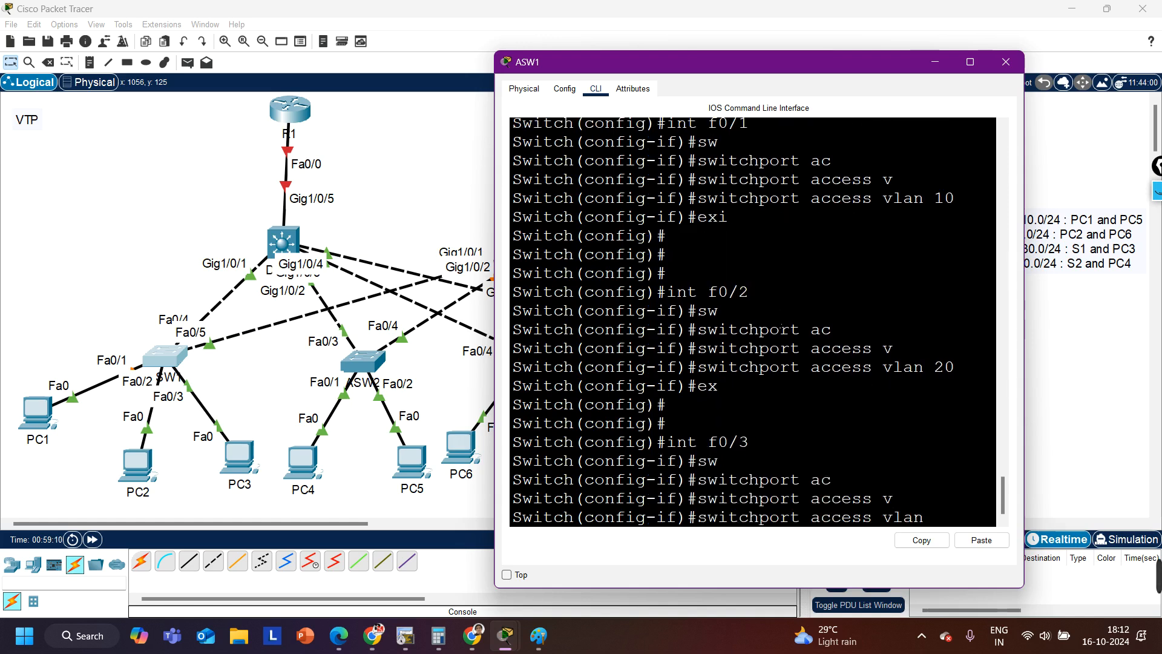
drag(800, 69, 579, 64)
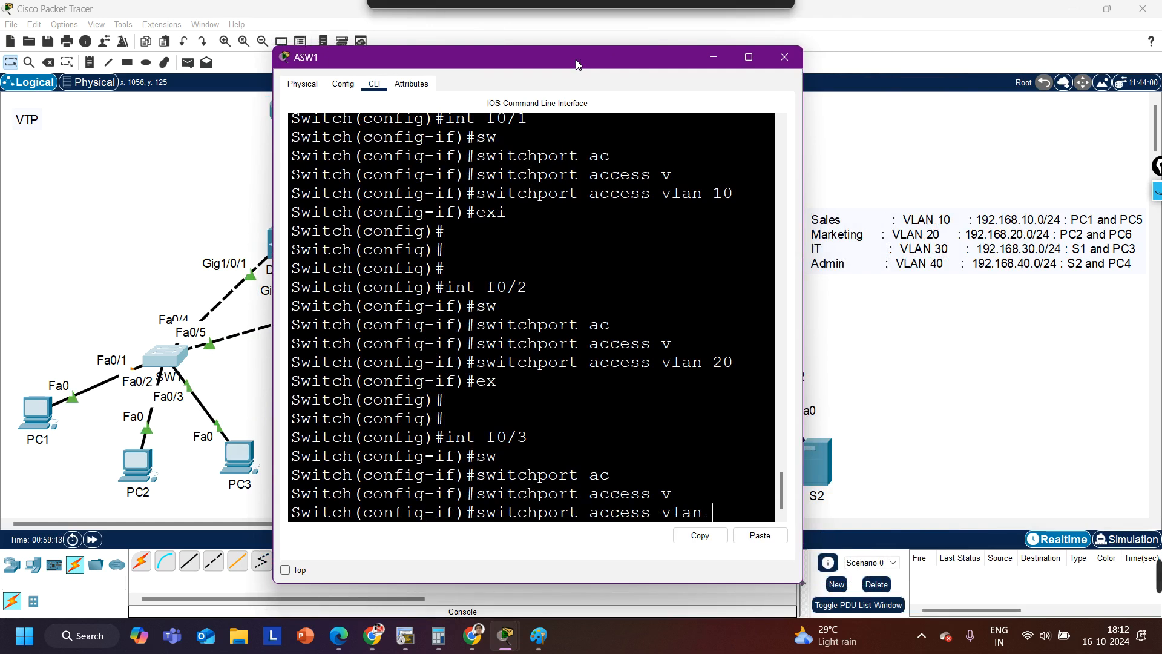
drag(579, 65, 809, 63)
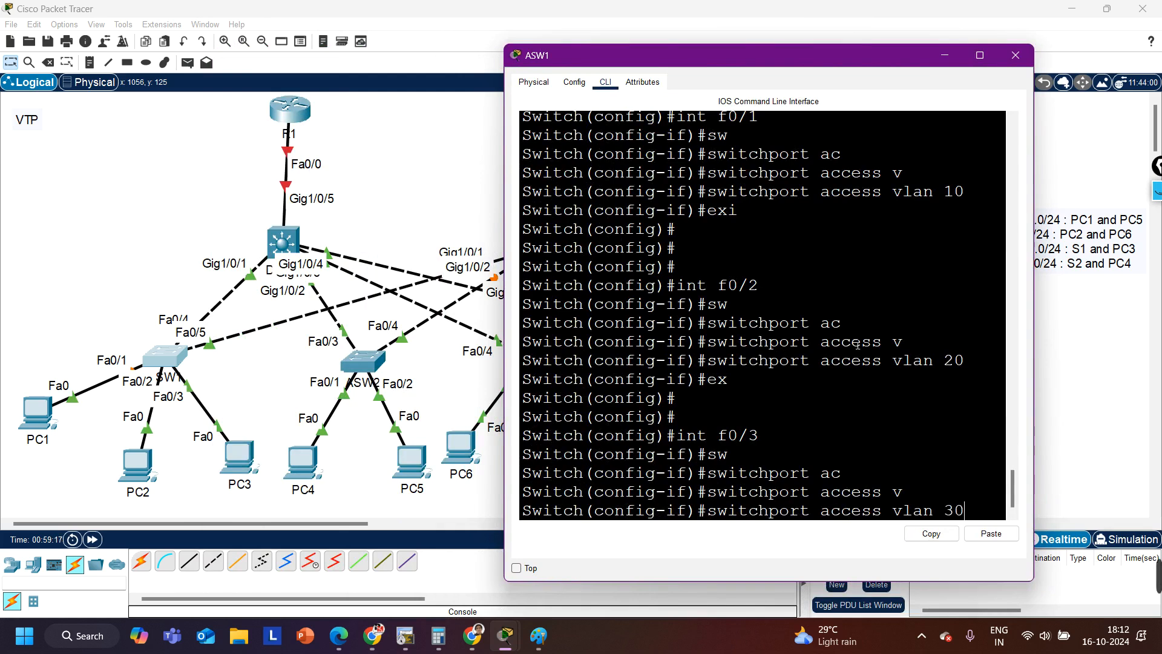
key(Return)
text(exi)
key(Return)
key(Return)
key(Return)
key(Return)
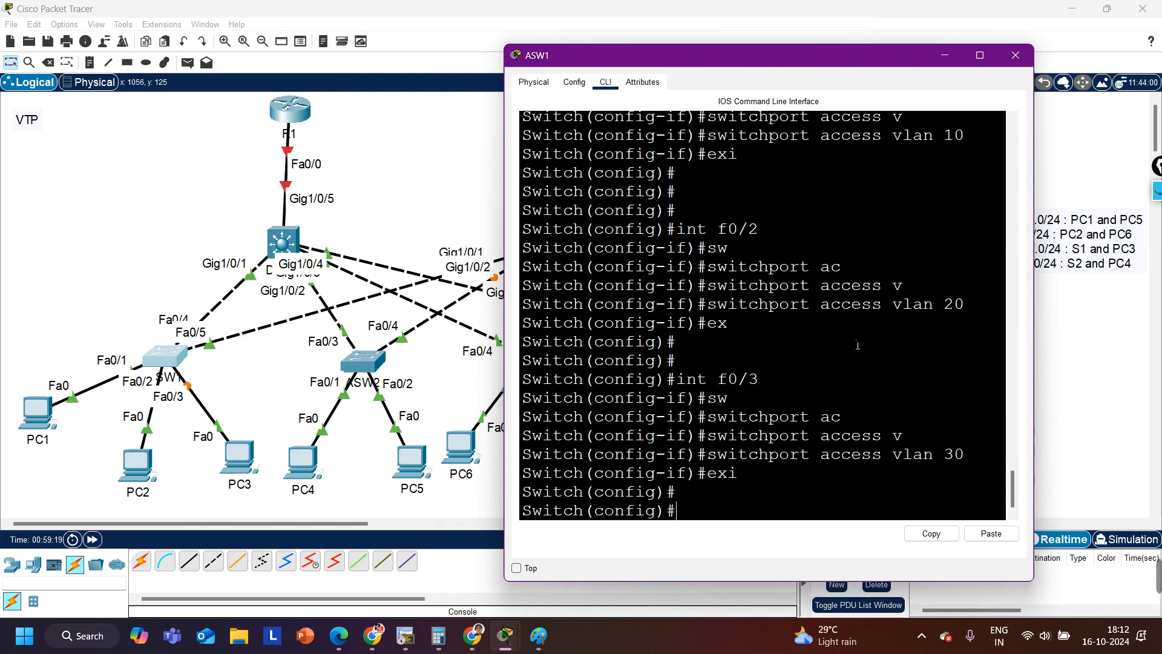
Step: Leave configuration mode on ASW1 and return to a clear privileged EXEC prompt
key(ctrl+z)
key(Return)
key(Return)
key(Return)
key(Return)
key(Return)
key(Return)
key(Return)
key(Return)
key(Return)
key(Return)
key(Return)
key(Return)
key(Return)
key(Return)
key(Return)
key(Return)
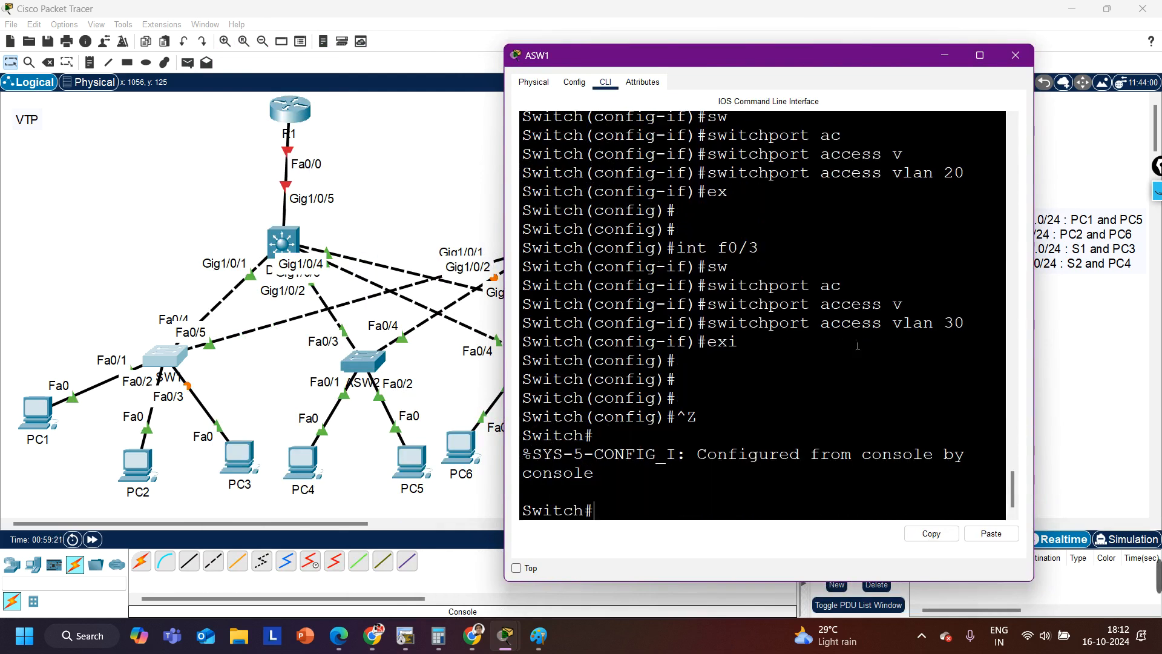
key(Return)
key(Return)
key(Return)
Step: Run show vlan br on ASW1 and examine the ports column for VLAN 10 in a maximized window
text(sh)
key(Tab)
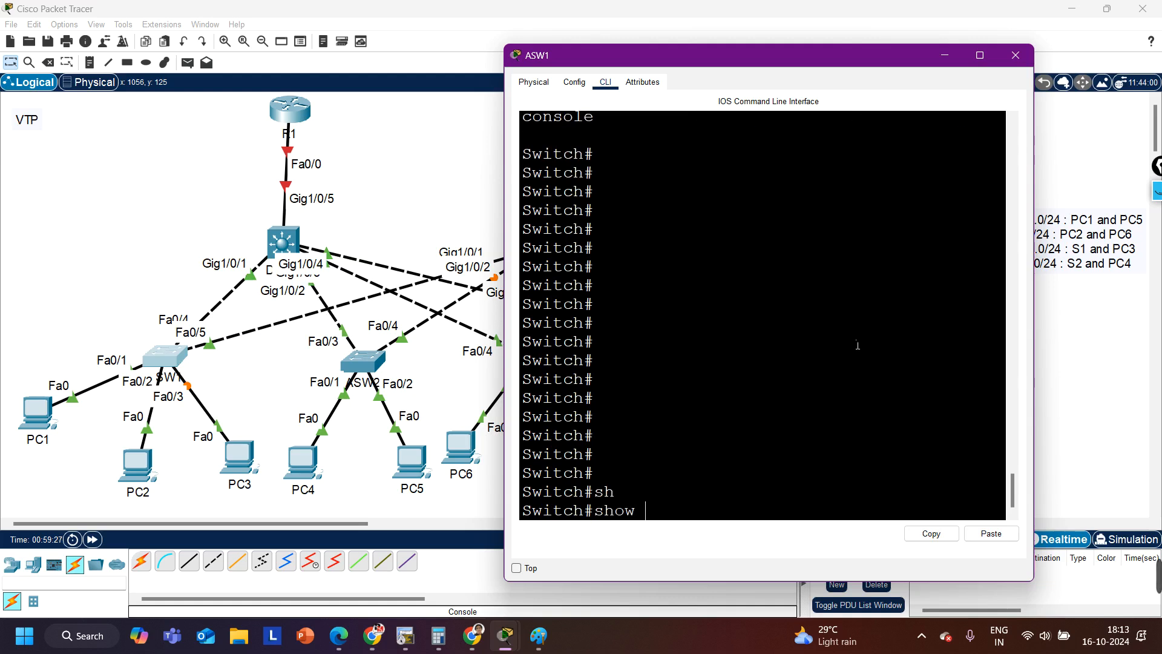
text(vl)
key(Tab)
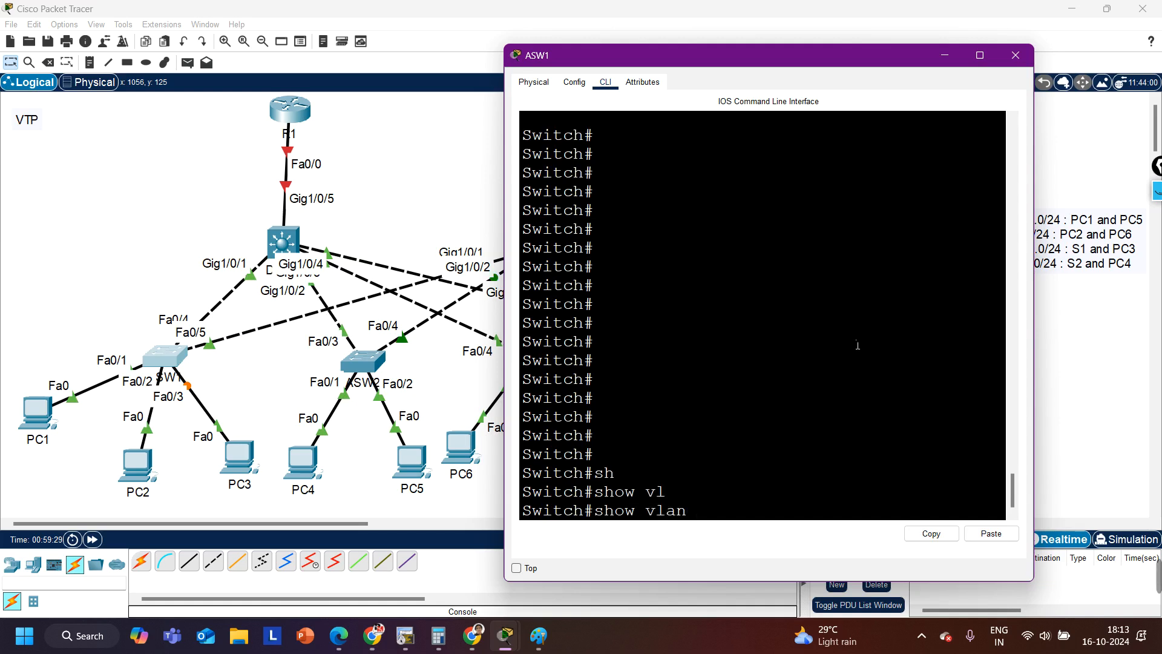
key(Return)
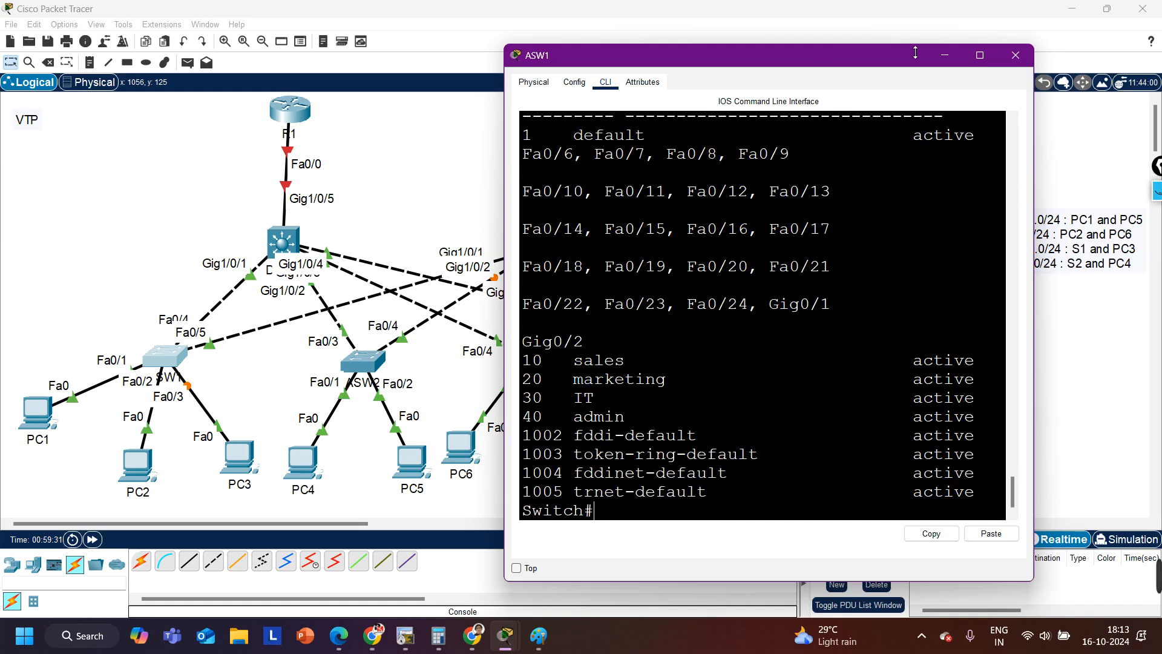
click(976, 56)
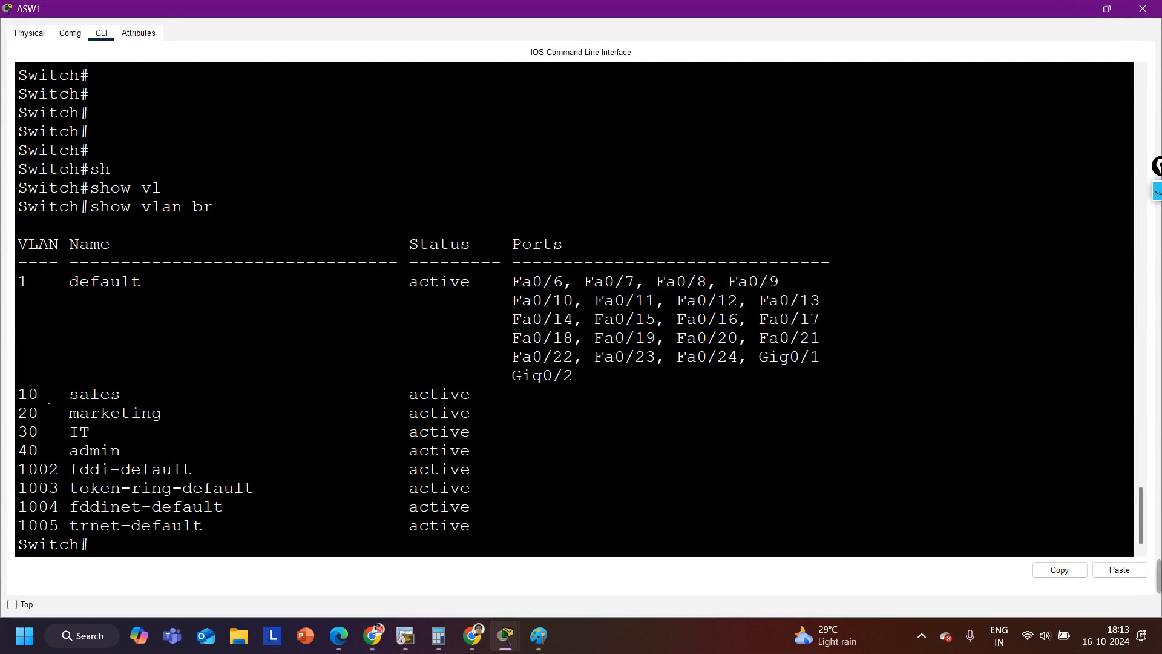
drag(28, 394, 569, 410)
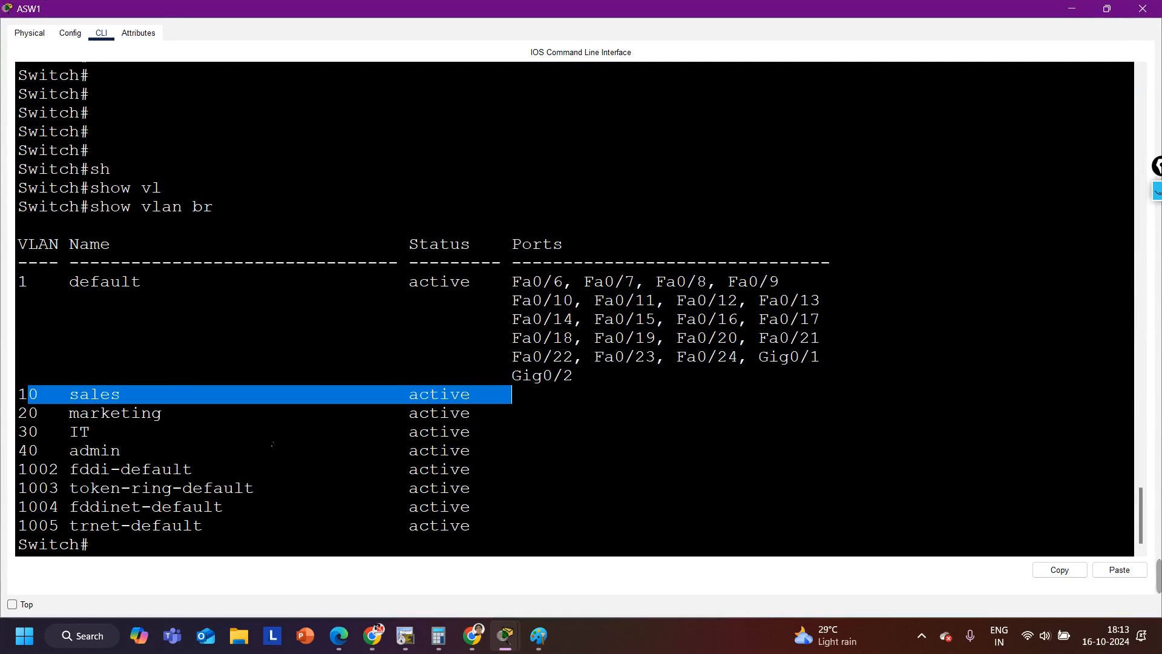
click(1107, 9)
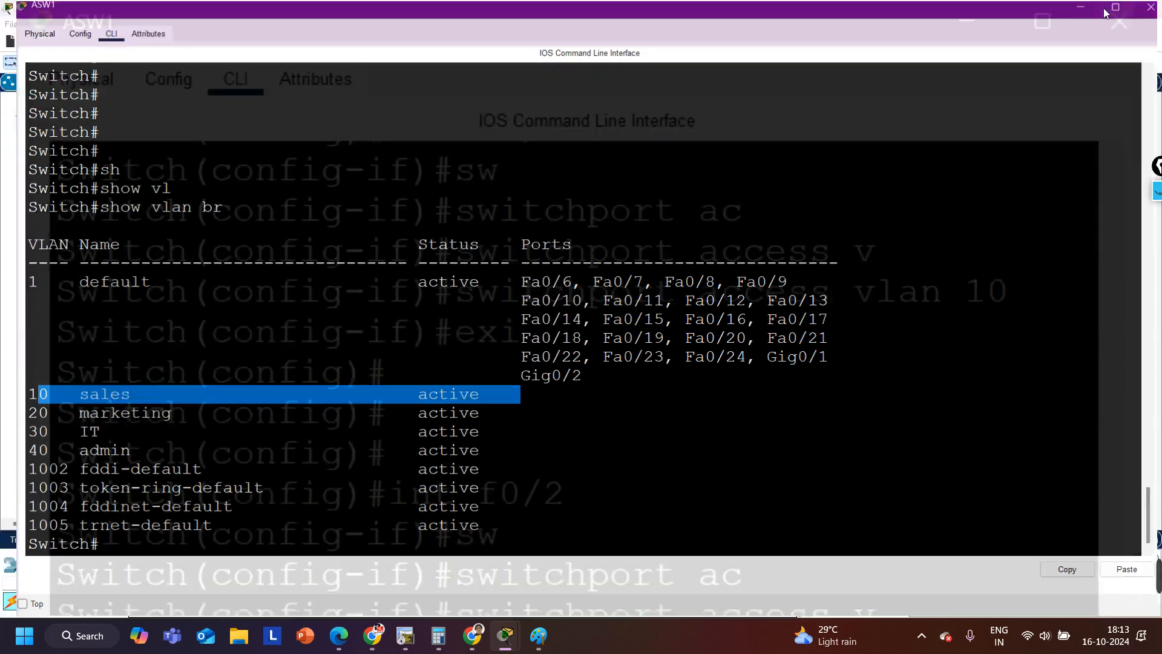
Step: Fast-forward the simulation time and run show vlan br again in ASW1's maximized command line
click(89, 518)
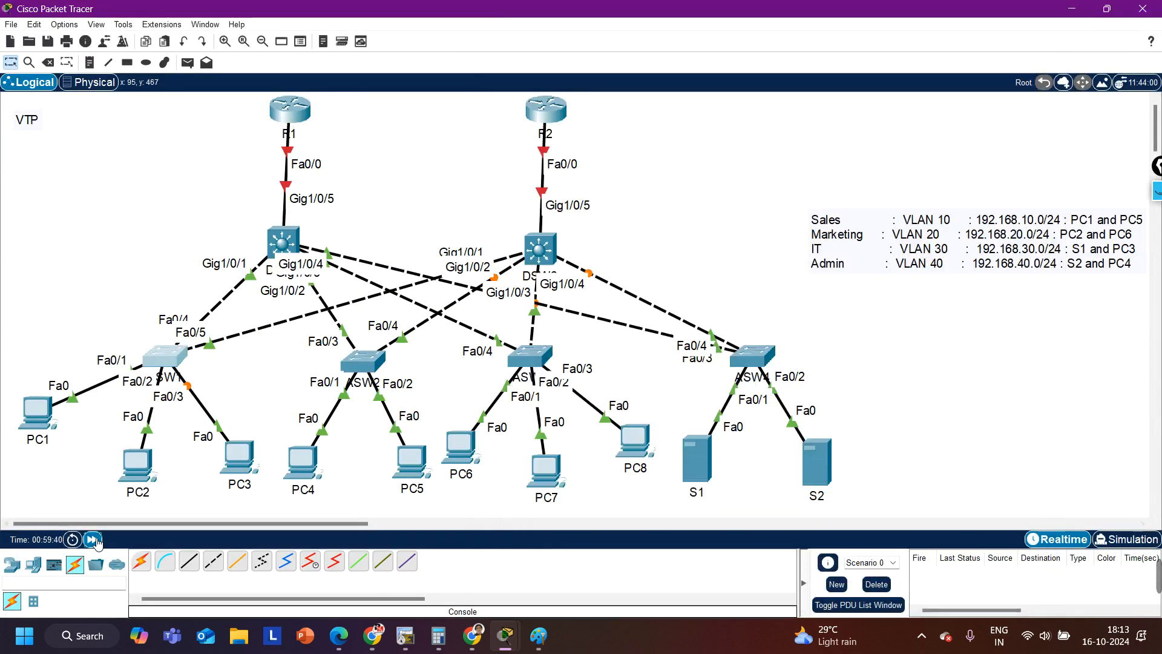
click(159, 363)
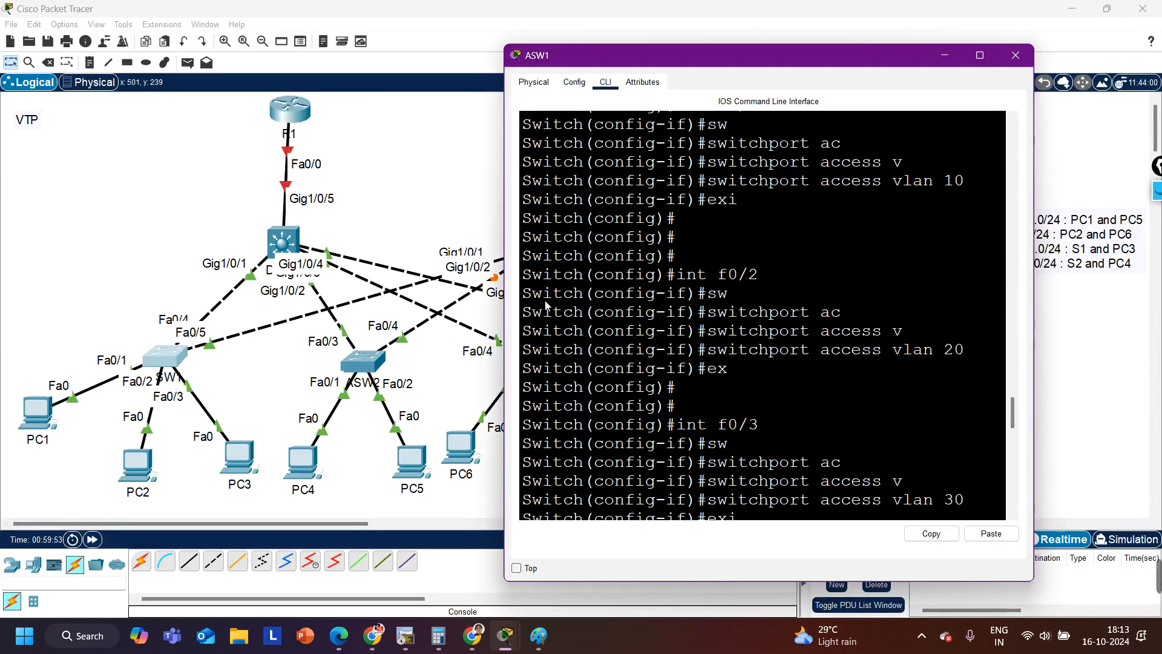
click(981, 45)
drag(494, 340, 495, 328)
key(Return)
key(Return)
key(Up)
key(Return)
key(Return)
key(Return)
key(Return)
key(Return)
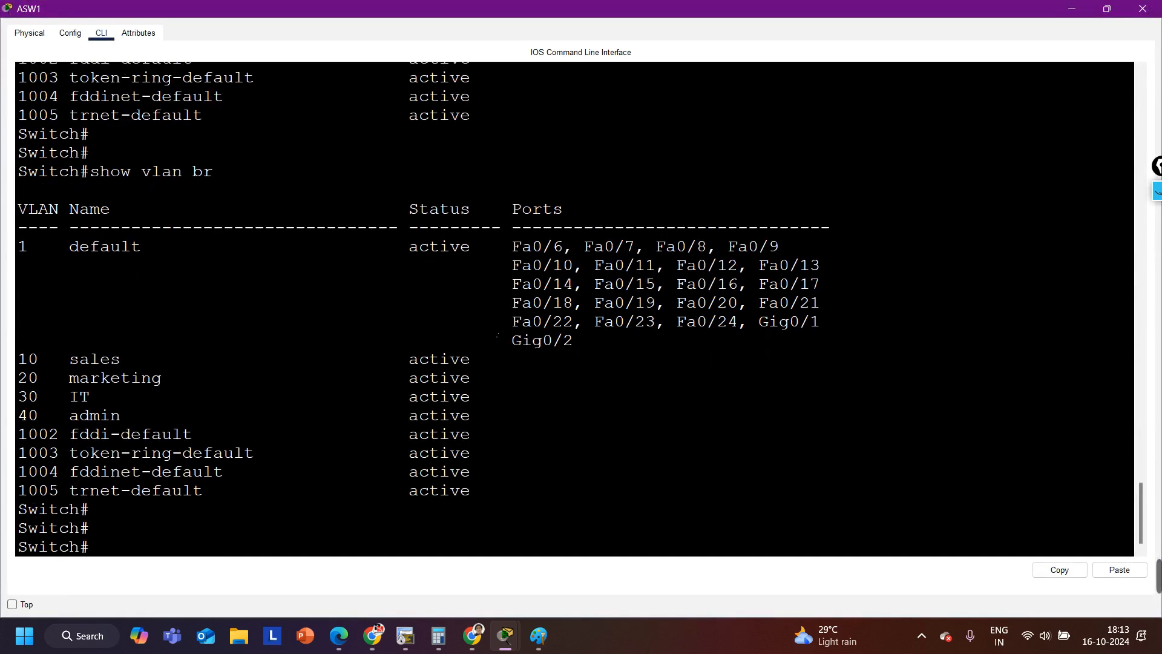
Step: Display the switchport details of ASW1's interface with show int f0/1 switchport
text(sh)
key(Tab)
text(int )
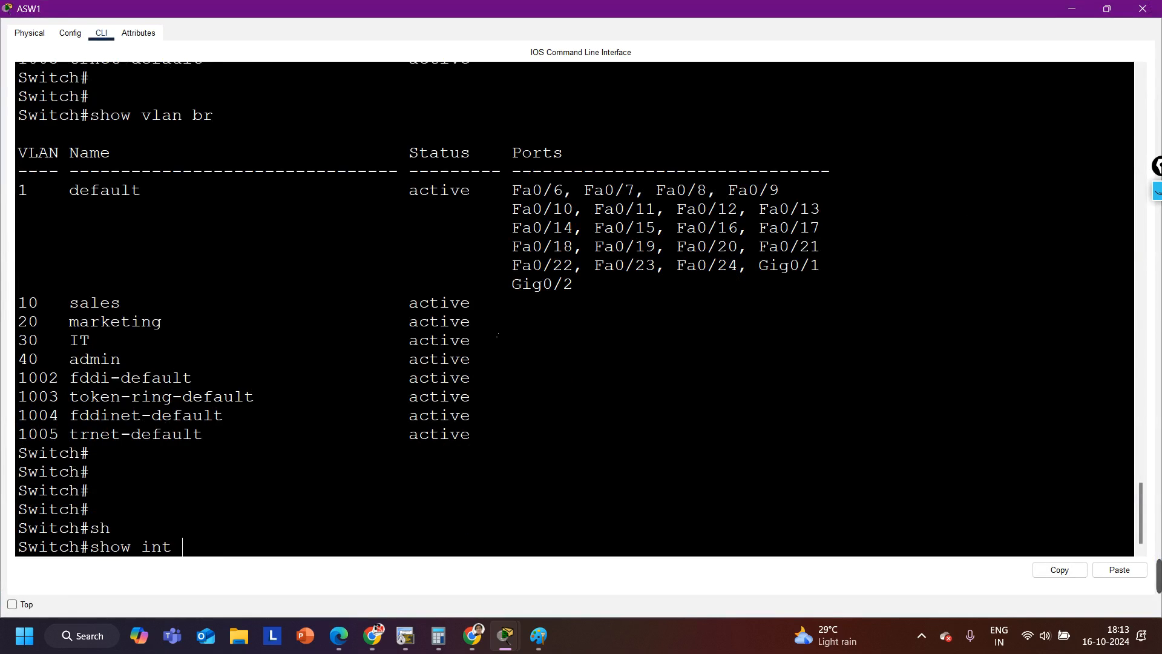
text(f0/1 sw)
key(Tab)
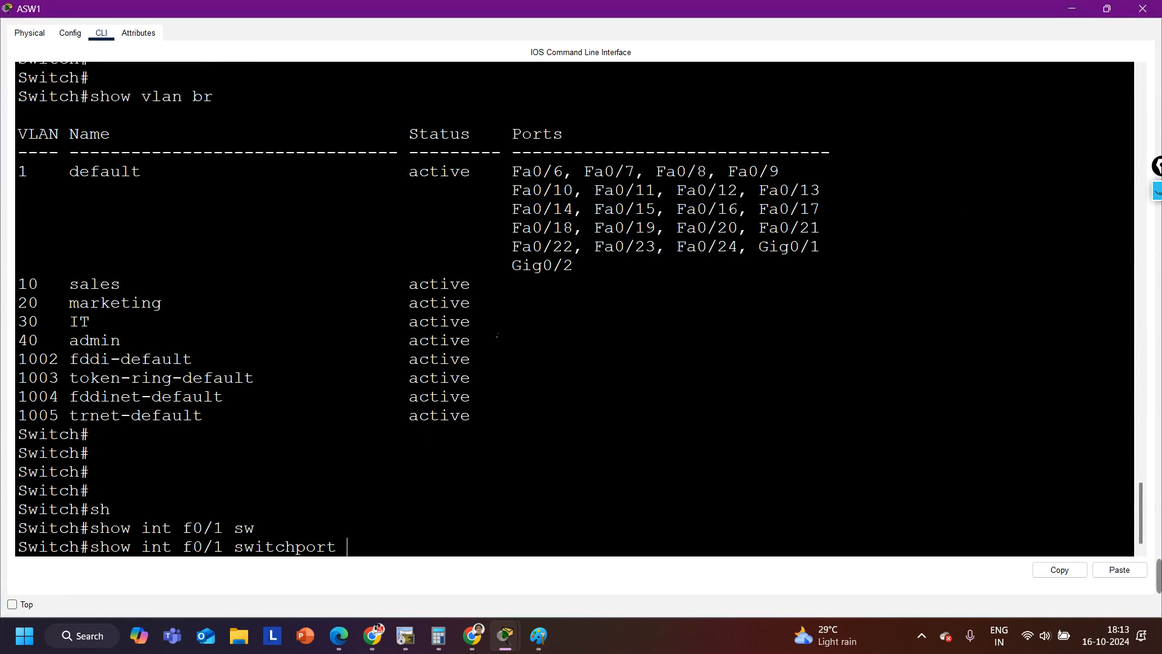
key(Return)
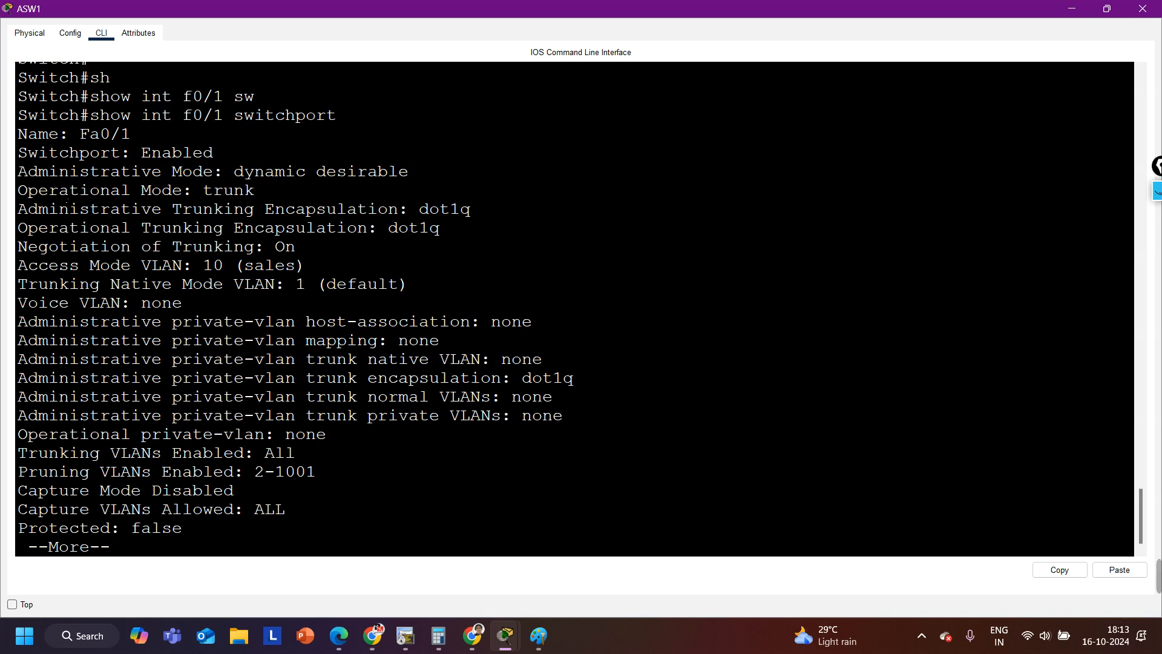
Step: Examine the trunking encapsulation lines for ASW1's interface f0/1, and return to the privileged EXEC prompt
drag(40, 212, 468, 228)
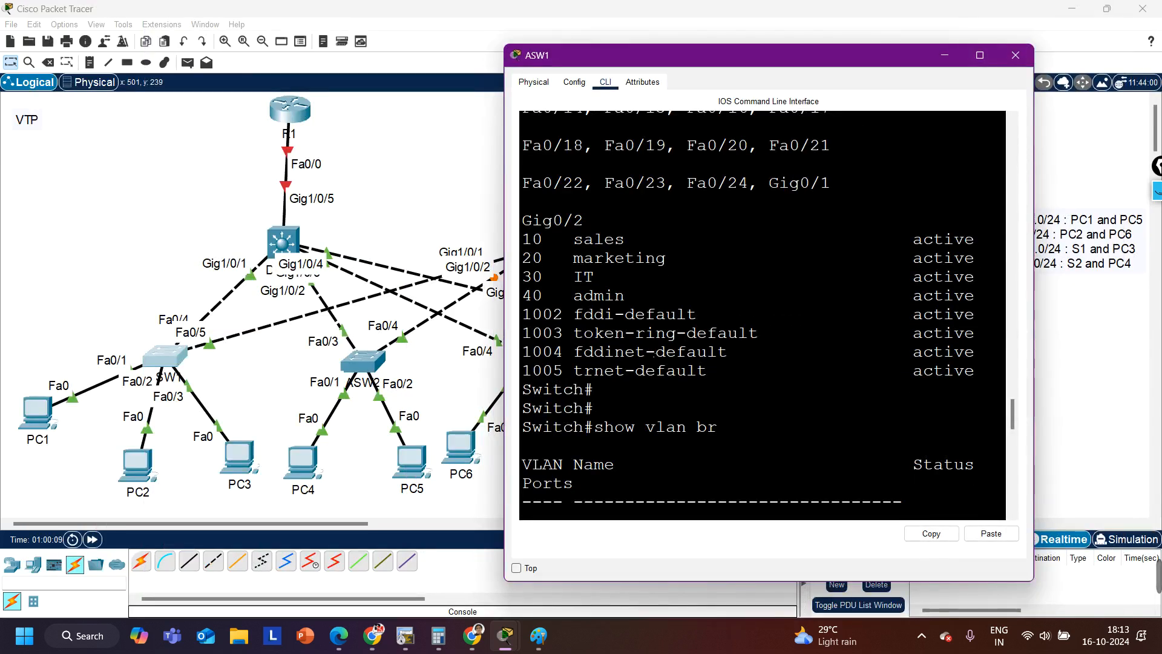
scroll(654, 355, down, 15)
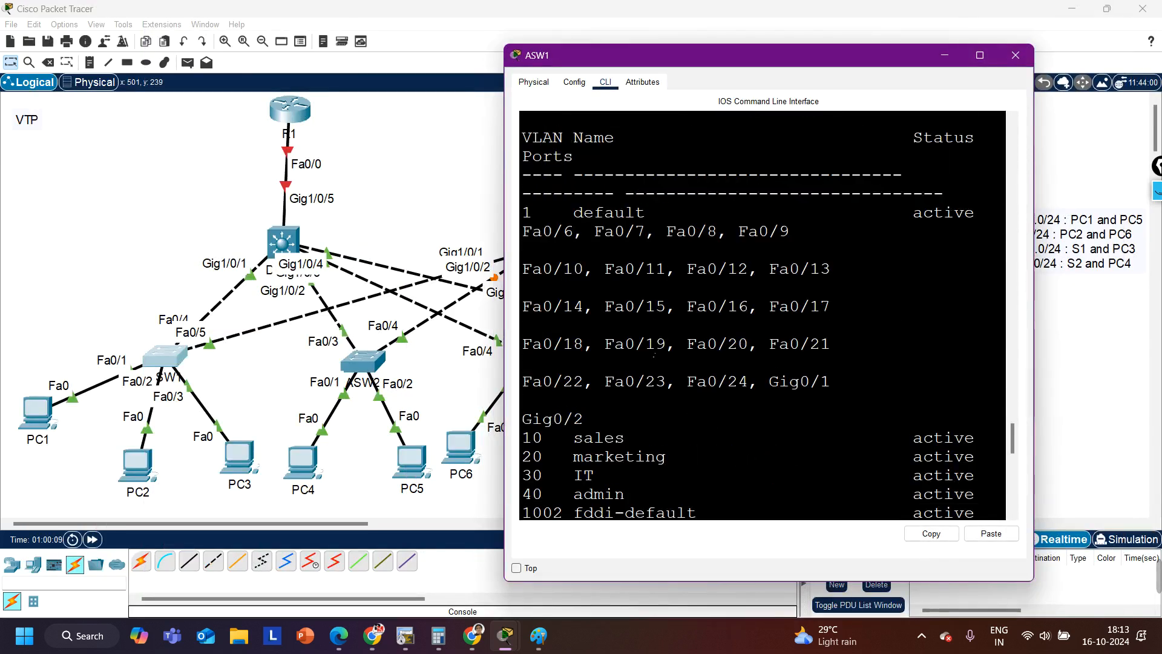
key(Return)
key(Return)
key(Return)
key(Return)
Step: Enter global configuration mode from the terminal on ASW1
text(conf)
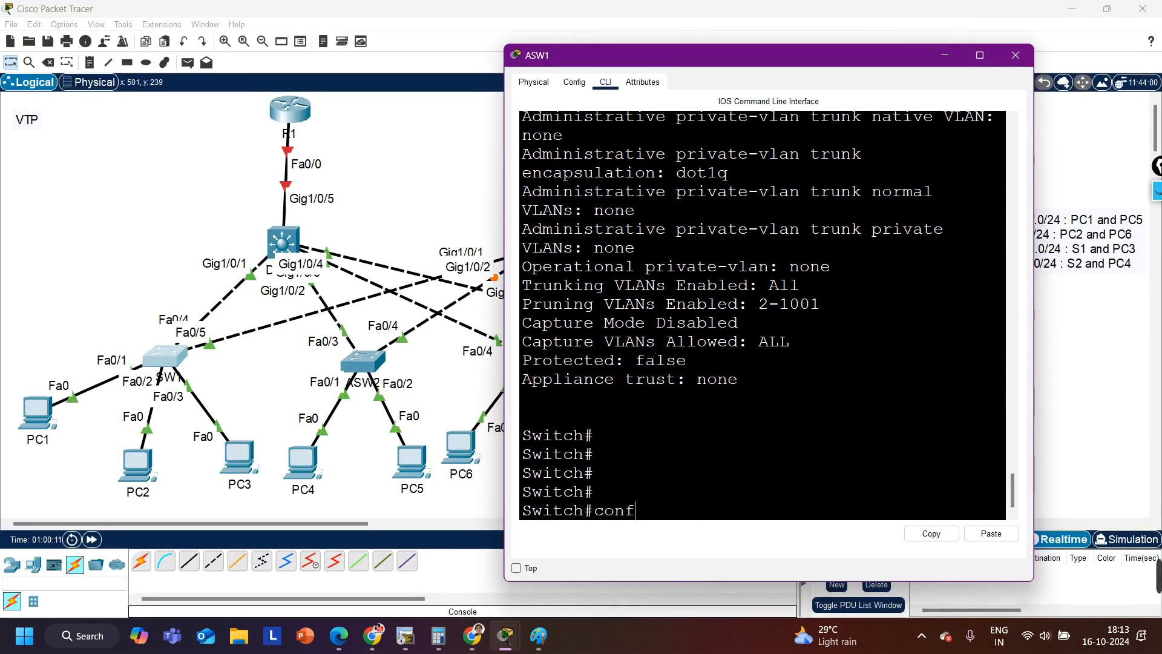
key(Tab)
key(Return)
key(Return)
key(Return)
key(Return)
key(Return)
Step: Set ASW1's interface range f0/1 - 3 to access mode with switchport mode access
text(int )
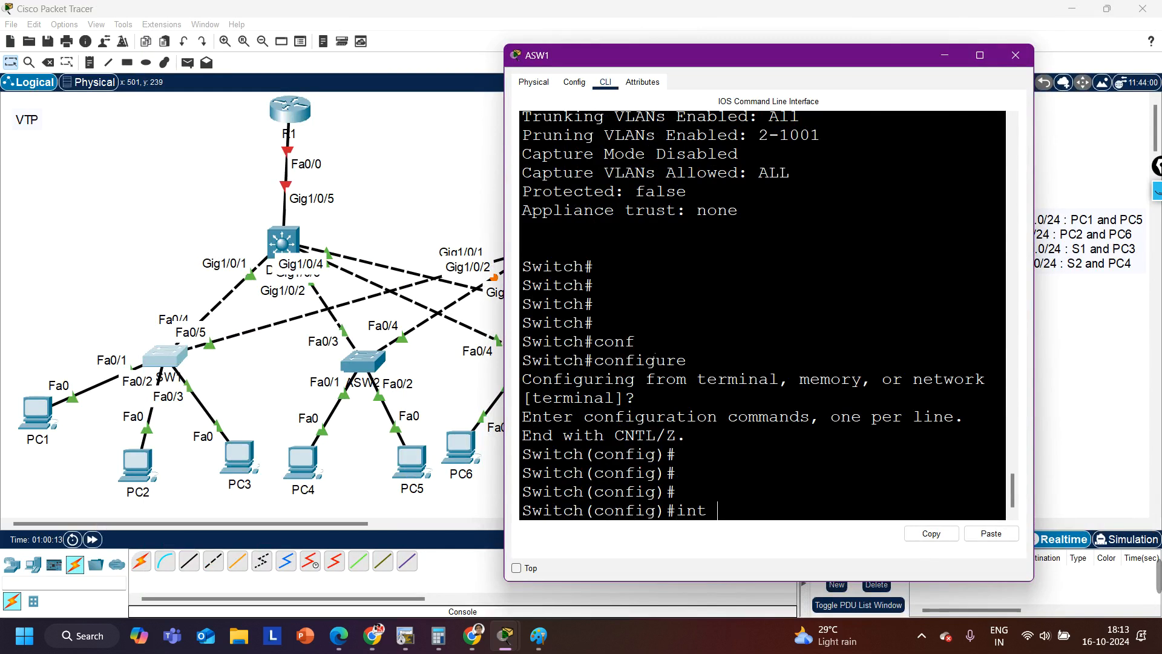
text(r f0/1 - 3)
key(Return)
text(sw)
key(Tab)
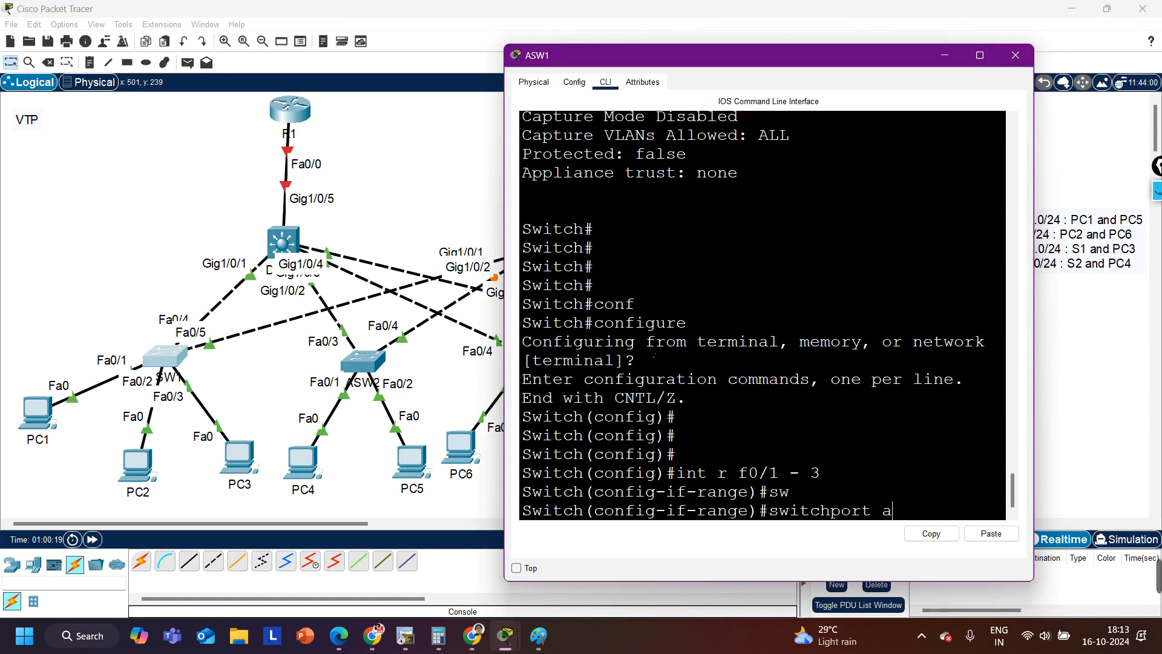
text(mo)
key(Tab)
text(ac)
key(Tab)
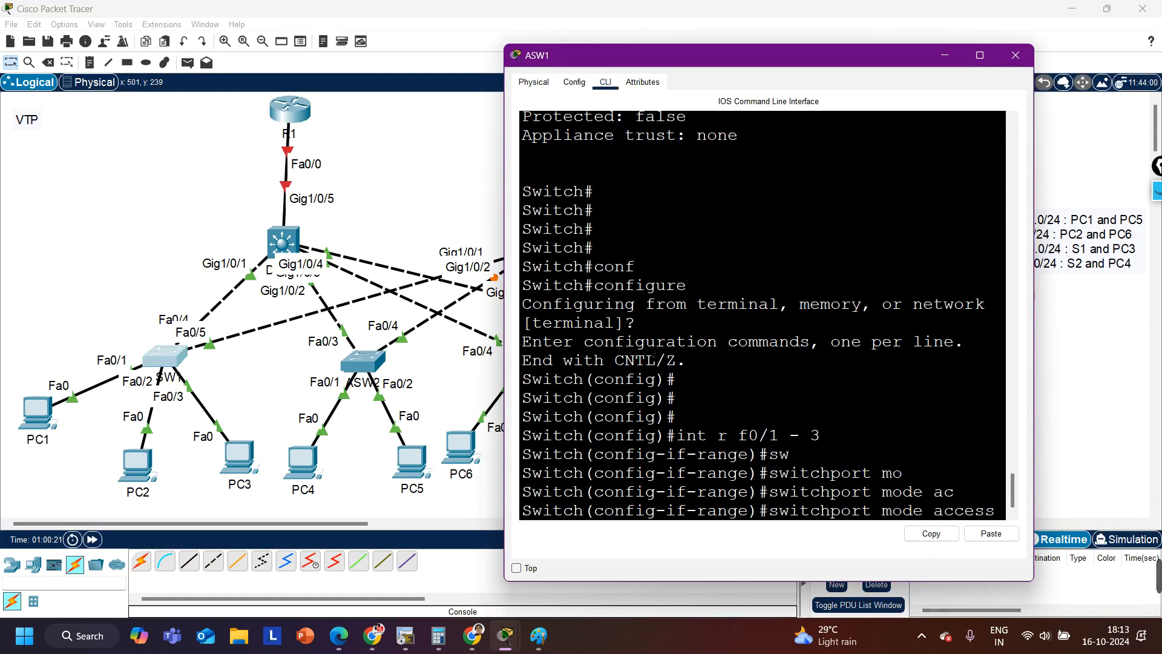
key(Return)
key(Return)
key(Return)
Step: Leave interface range configuration on ASW1 and bring up a clear privileged EXEC prompt
key(ctrl+z)
key(Return)
key(Return)
key(Return)
key(Return)
key(Return)
key(Return)
key(Return)
key(Return)
key(Return)
key(Return)
key(Return)
key(Return)
key(Return)
key(Return)
key(Return)
key(Return)
key(Return)
key(Return)
key(Return)
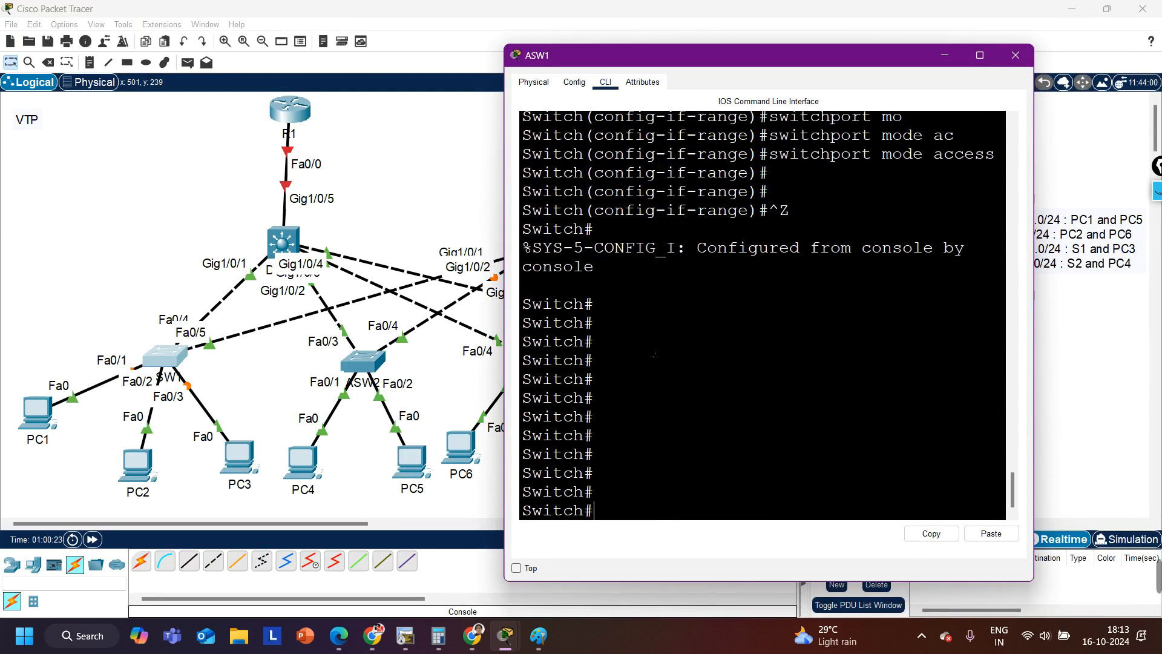
key(Return)
key(Return)
key(Return)
Step: Run show vlan br on ASW1 in a maximized window and examine the ports of VLANs 10, 20 and 30
text(conf)
key(Tab)
key(Up)
key(Up)
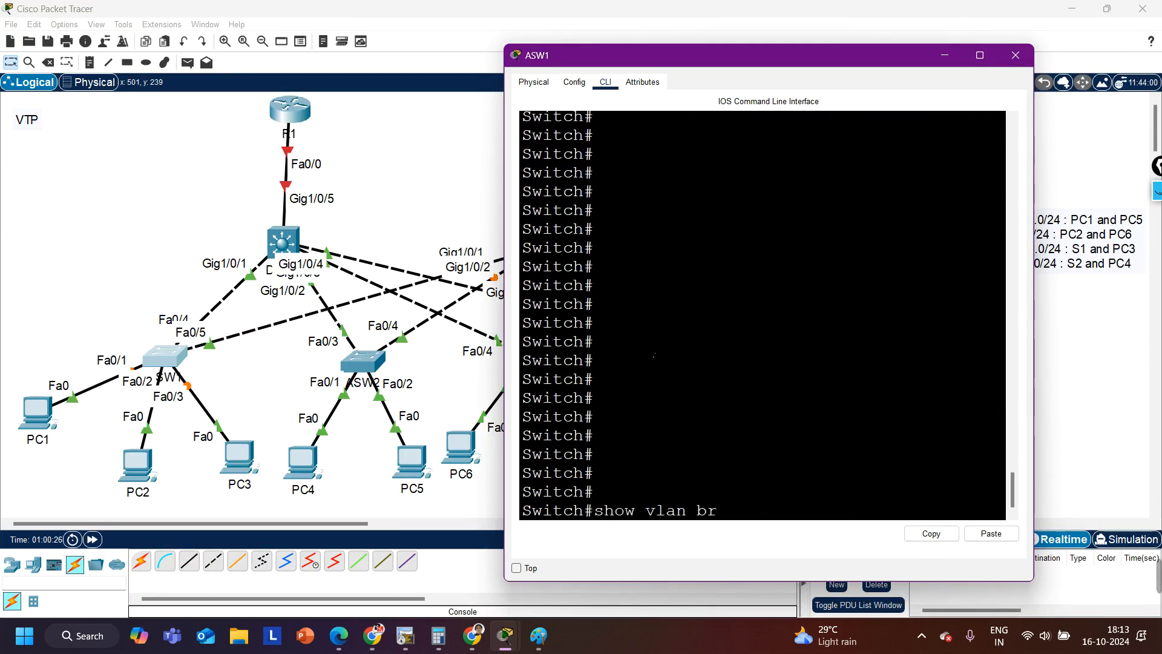
key(Return)
click(980, 55)
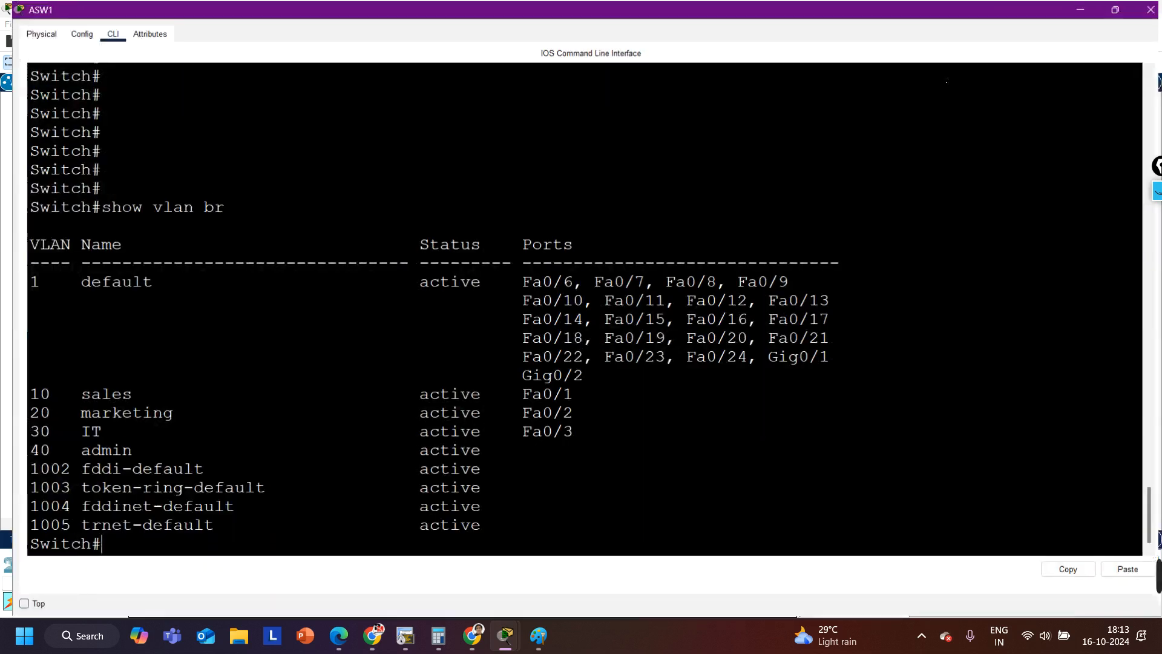
mouse_move(28, 394)
mouse_down()
mouse_move(563, 394)
mouse_move(306, 379)
mouse_move(7, 403)
mouse_up()
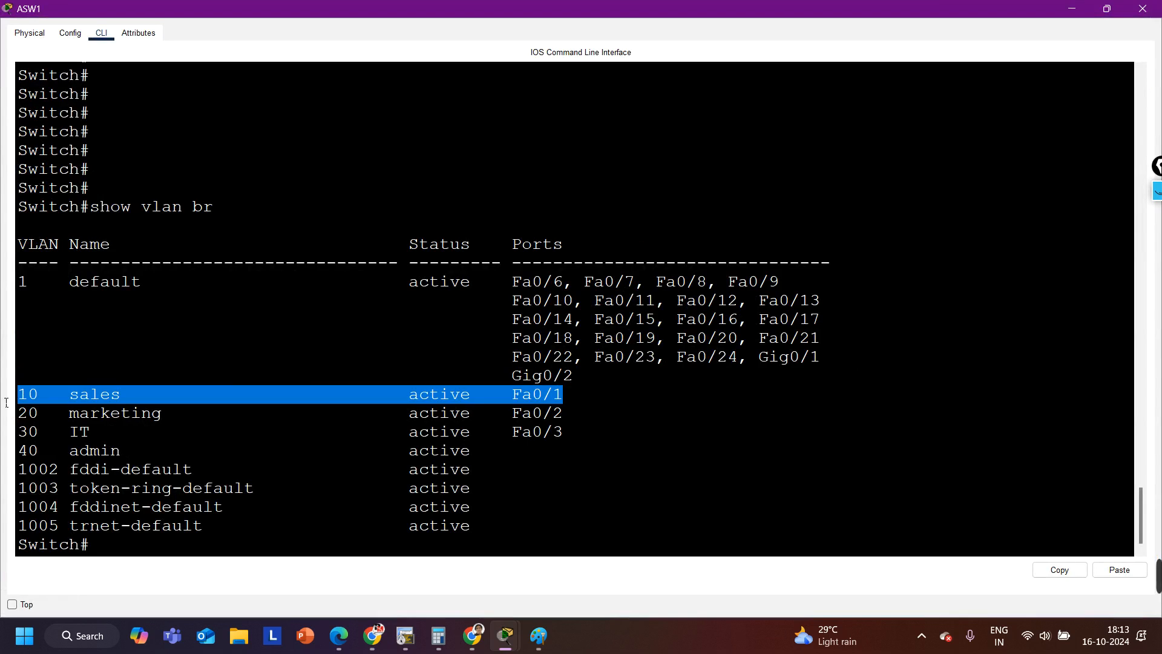
drag(590, 421, 7, 422)
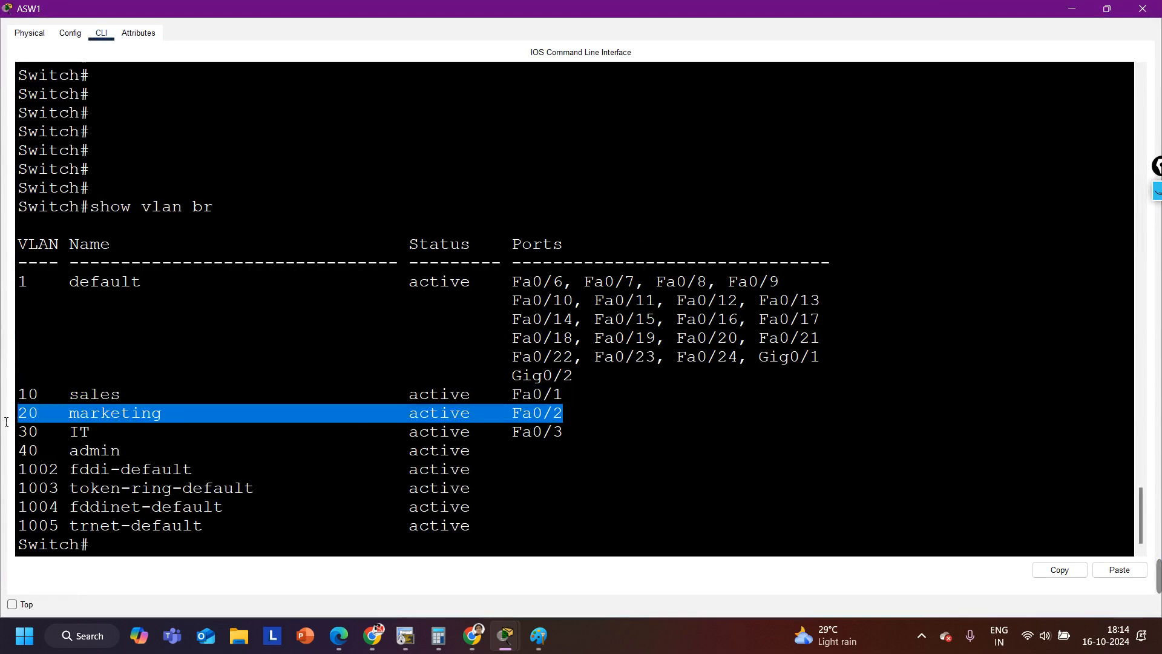
drag(604, 443, 6, 435)
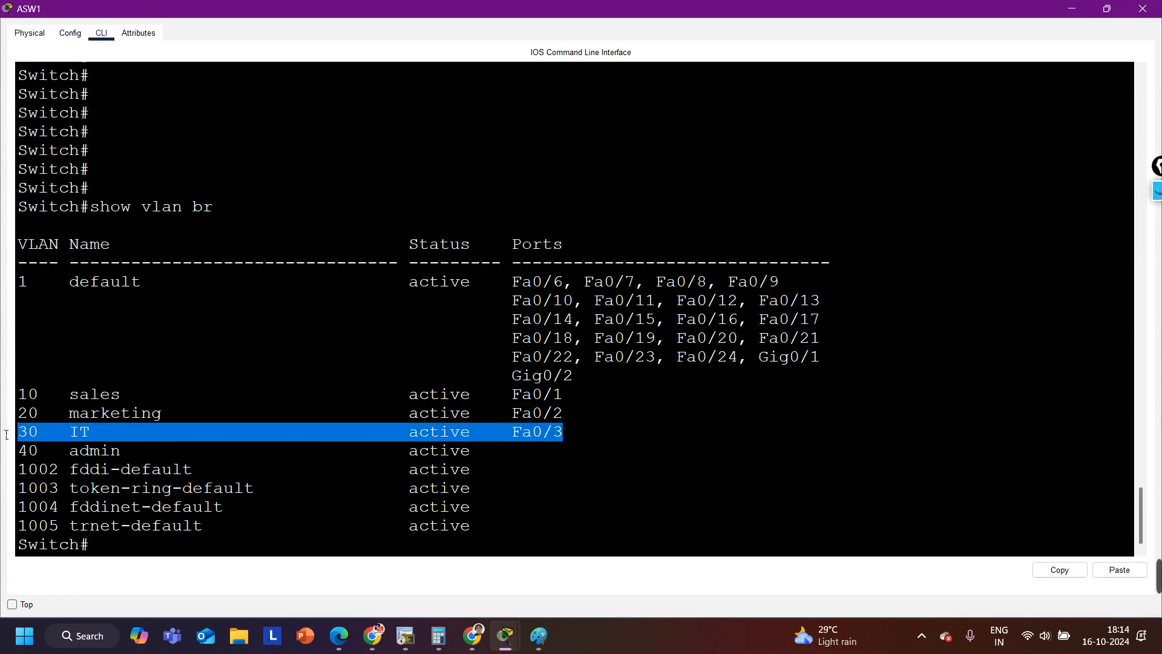
click(1107, 9)
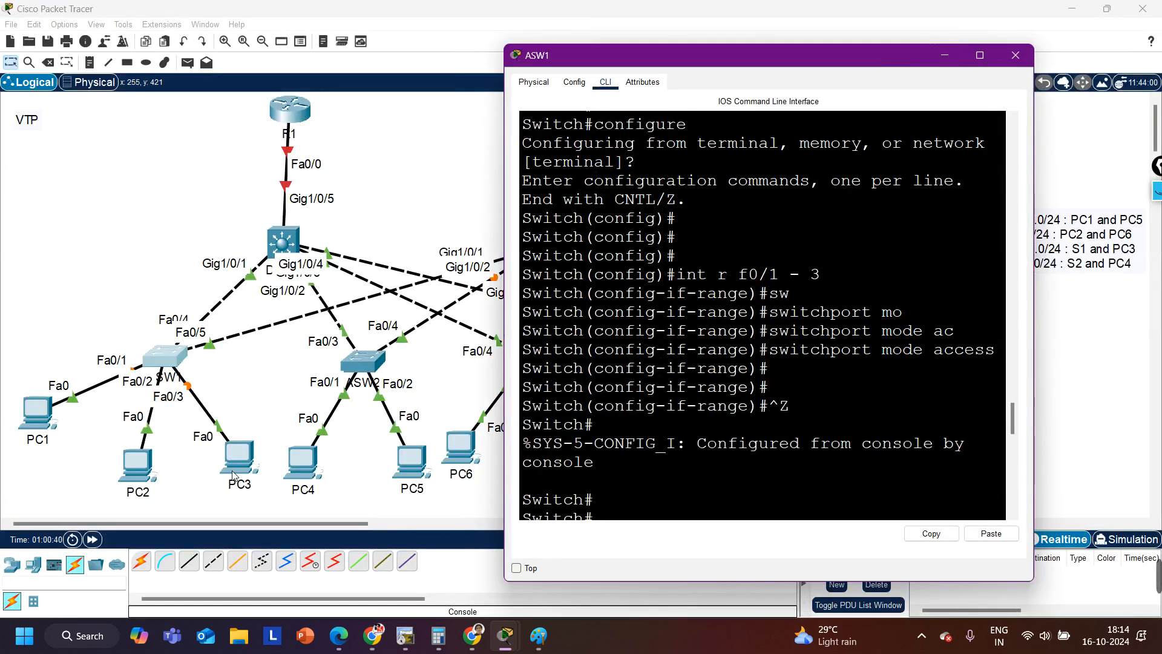
Step: Return to the topology, fast-forward the simulation time and look over PC1, PC2 and PC3
click(1079, 305)
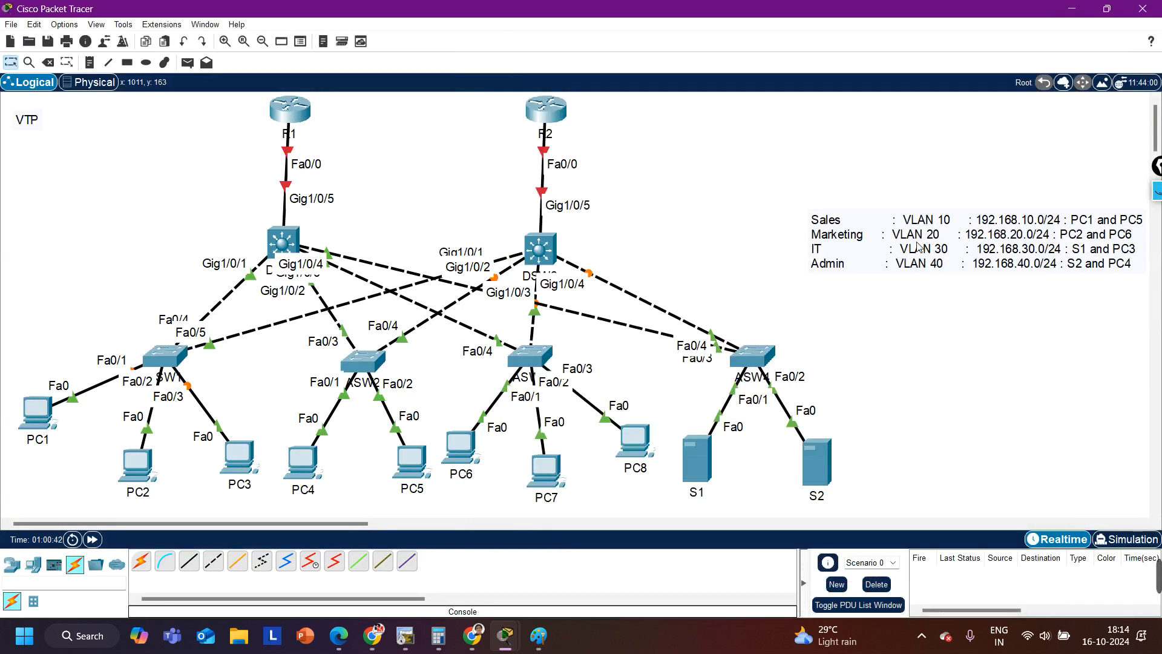
click(93, 539)
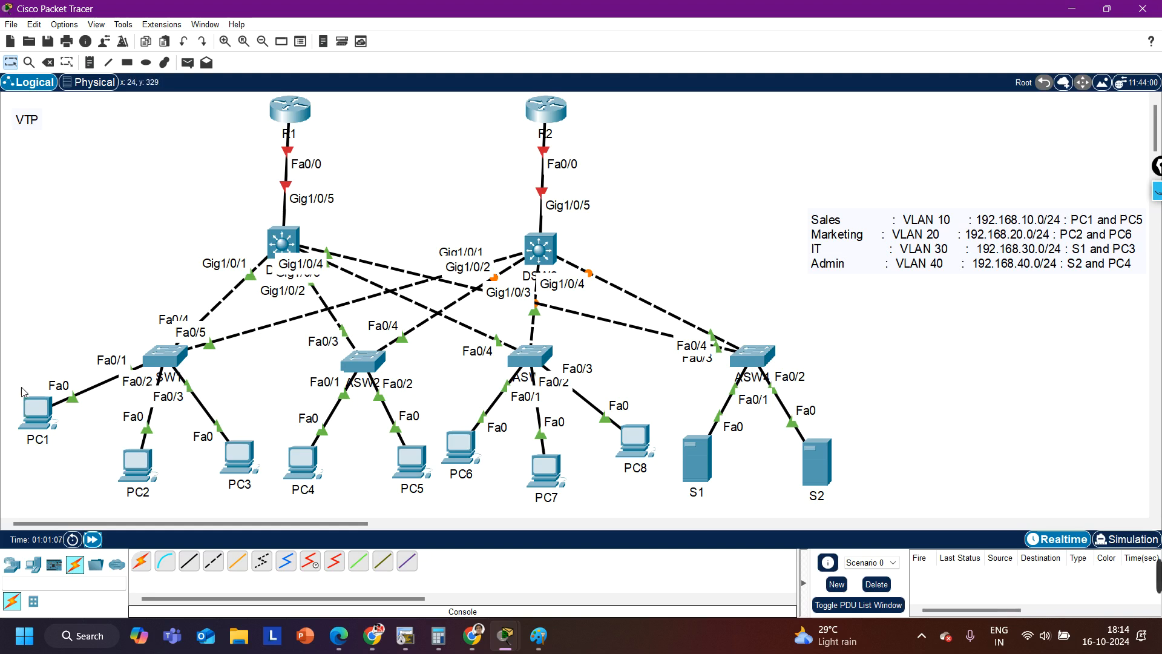
drag(15, 371, 72, 463)
drag(99, 423, 160, 510)
drag(263, 426, 213, 504)
click(91, 252)
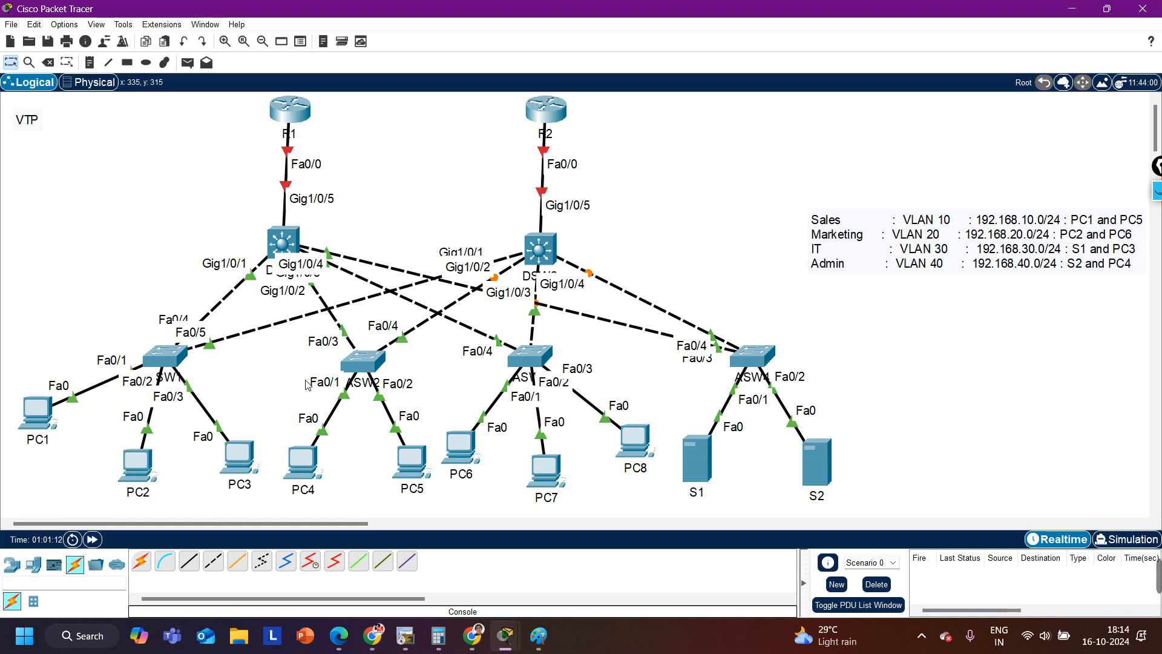
Step: Open ASW2's command line and place its window so the left half of the topology stays in view
click(363, 361)
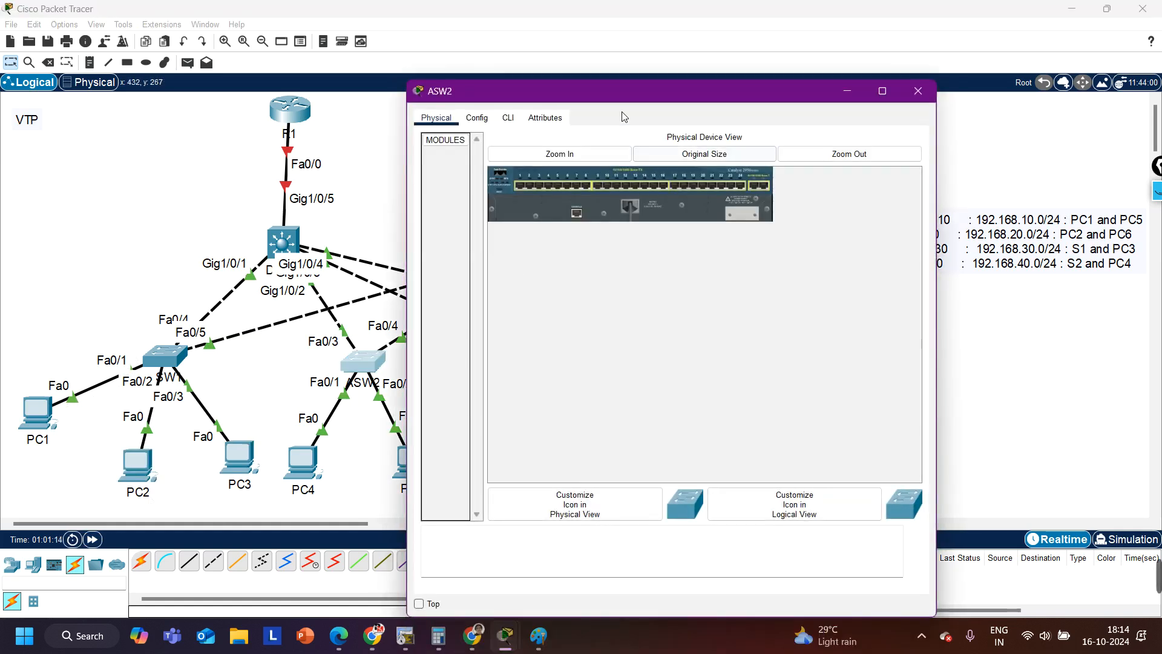
drag(615, 97, 674, 65)
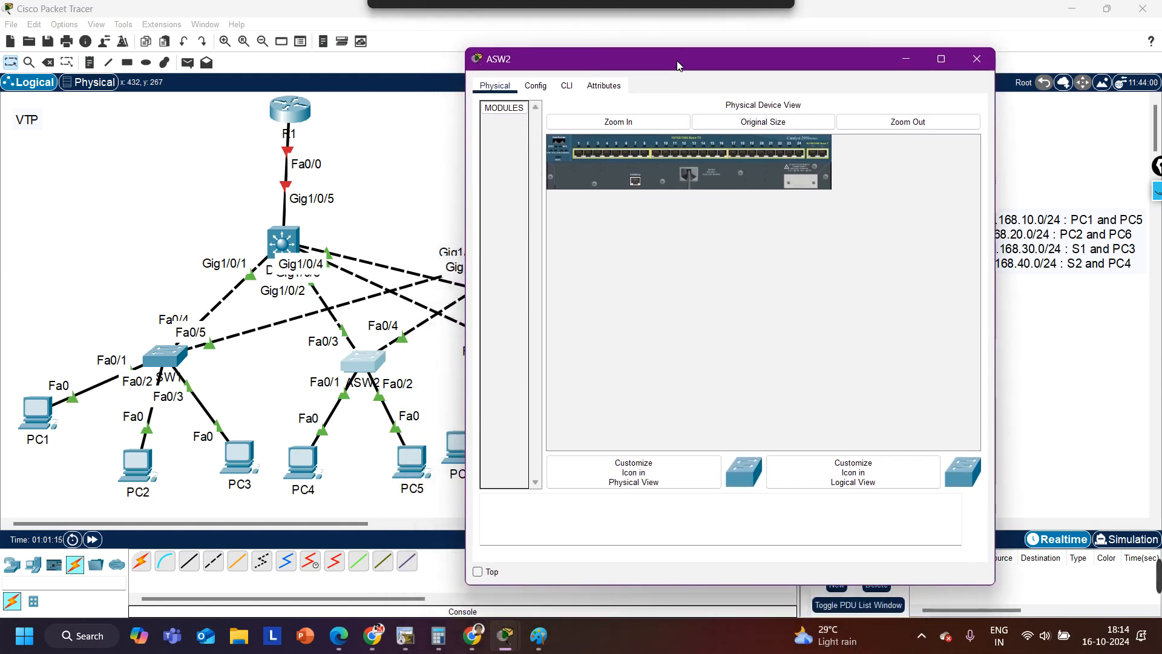
click(566, 85)
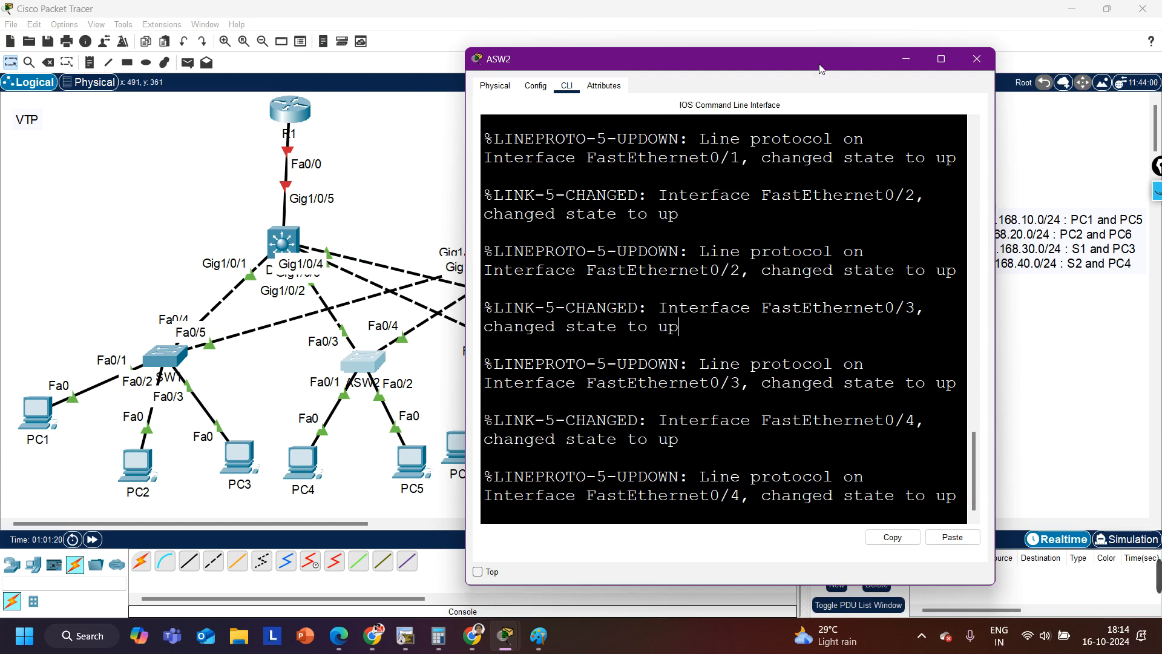
drag(794, 57, 605, 53)
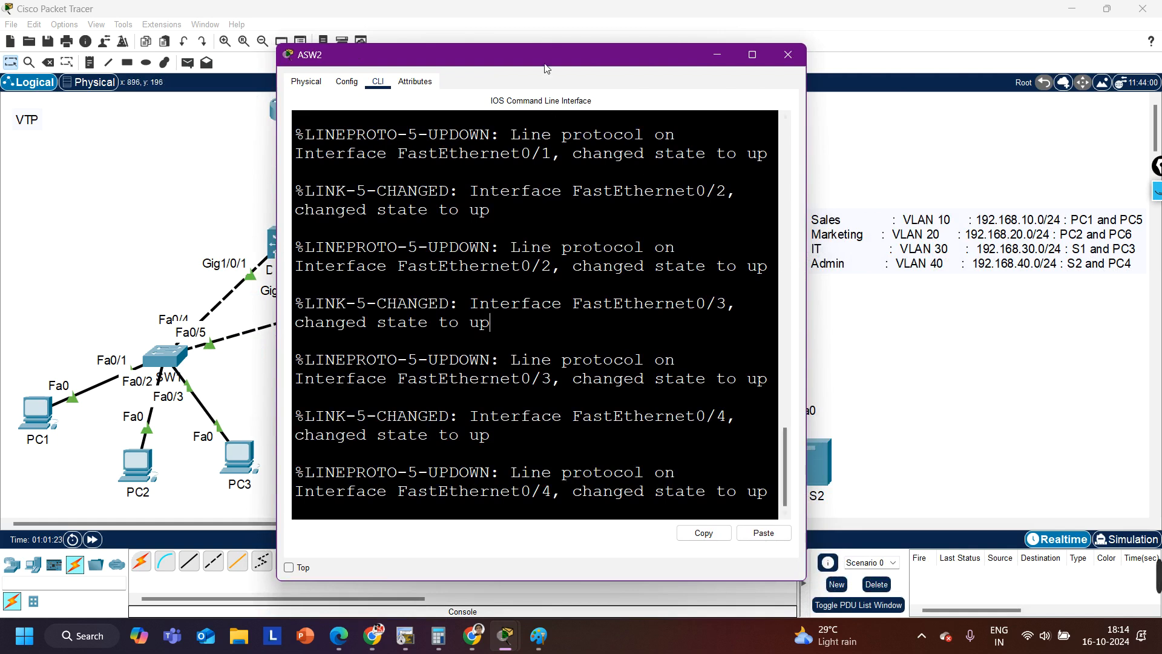
drag(542, 66, 782, 39)
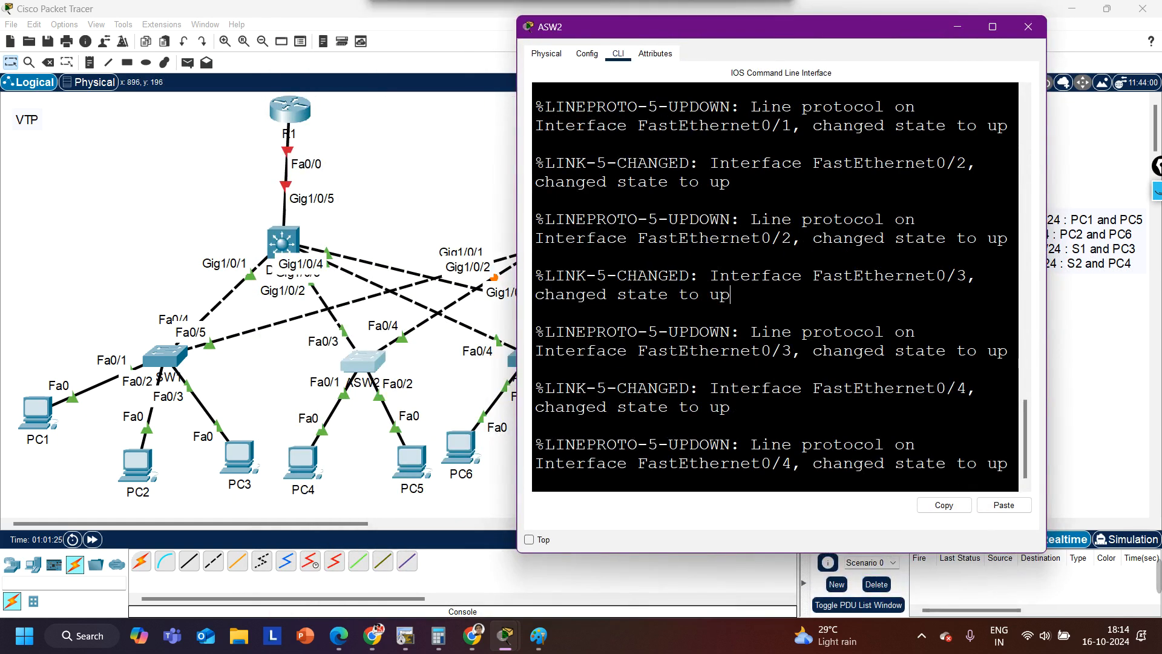
Step: Enter privileged EXEC mode and global configuration mode on ASW2
key(Return)
key(Return)
text(en)
key(Return)
text(ch#c)
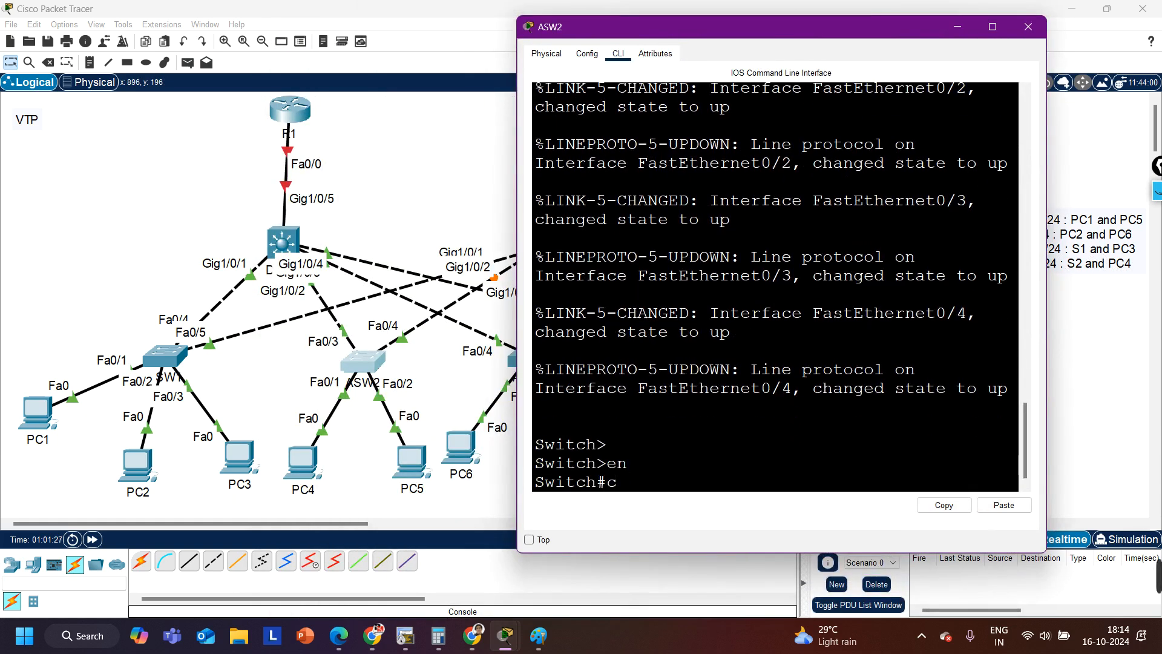
text(onf)
key(Tab)
key(Return)
key(Return)
key(Return)
key(Return)
key(Return)
Step: Set ASW2's interface f0/1 to access mode with switchport mode access
text(int f0/1)
key(Return)
text(sw)
key(Tab)
text(mo)
key(Tab)
text(ac)
key(Tab)
key(Return)
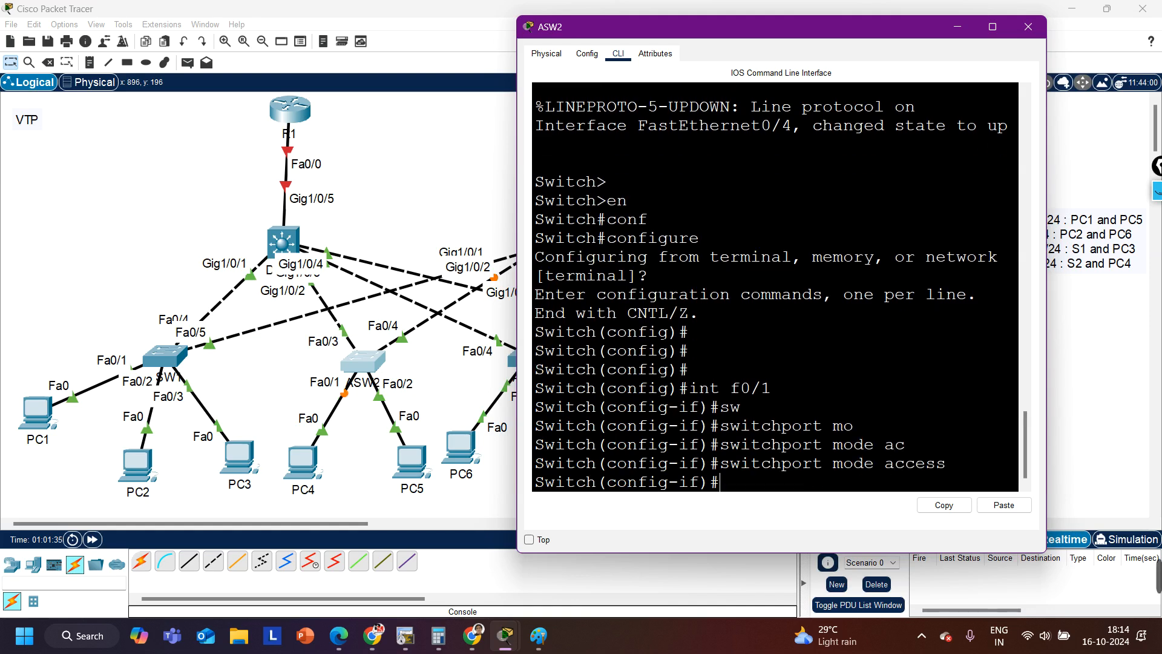
Step: Assign ASW2's interface f0/1 to VLAN 40 with switchport access vlan 40
key(Return)
text(sw)
key(Tab)
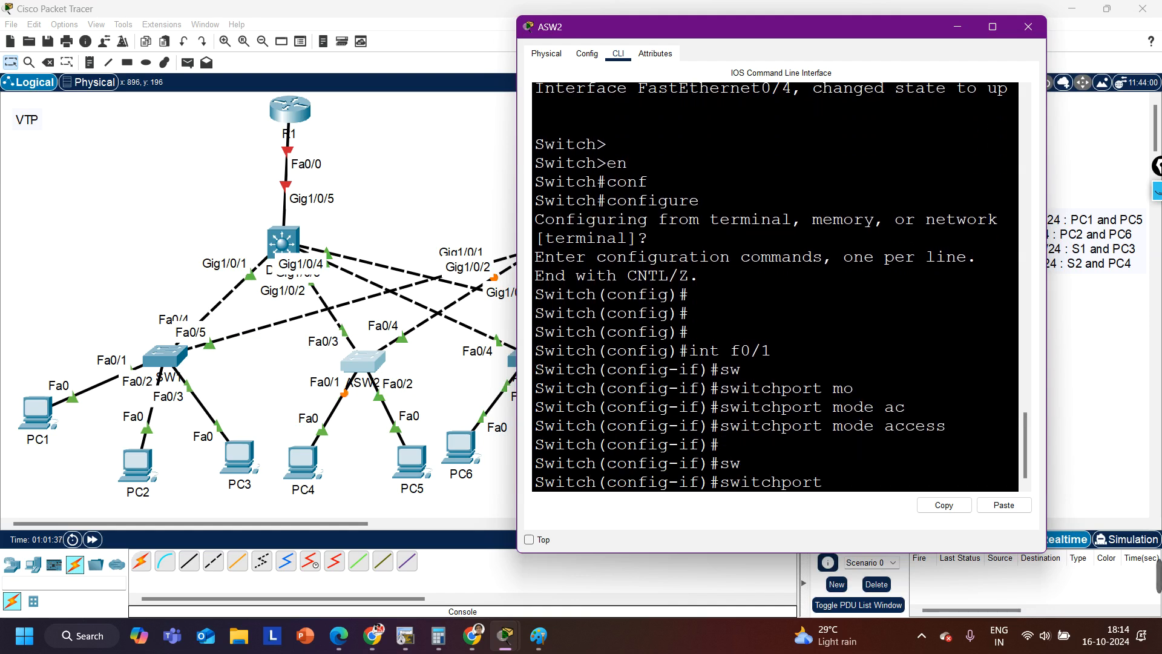
text(ac)
key(Tab)
text(v)
key(Tab)
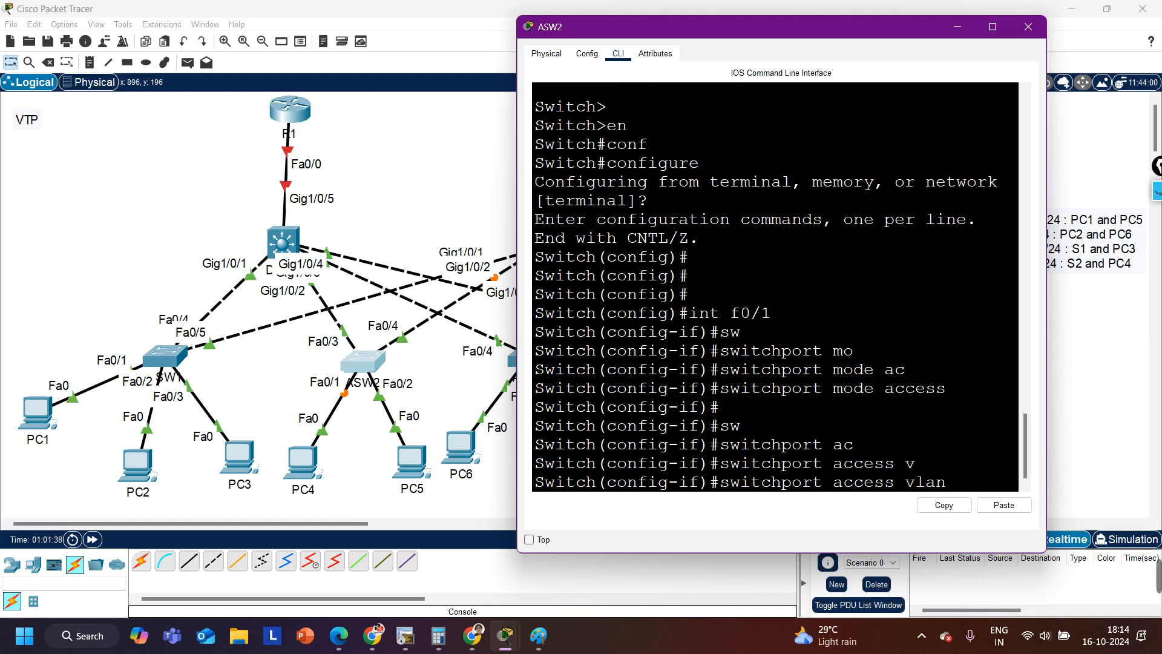
key(Return)
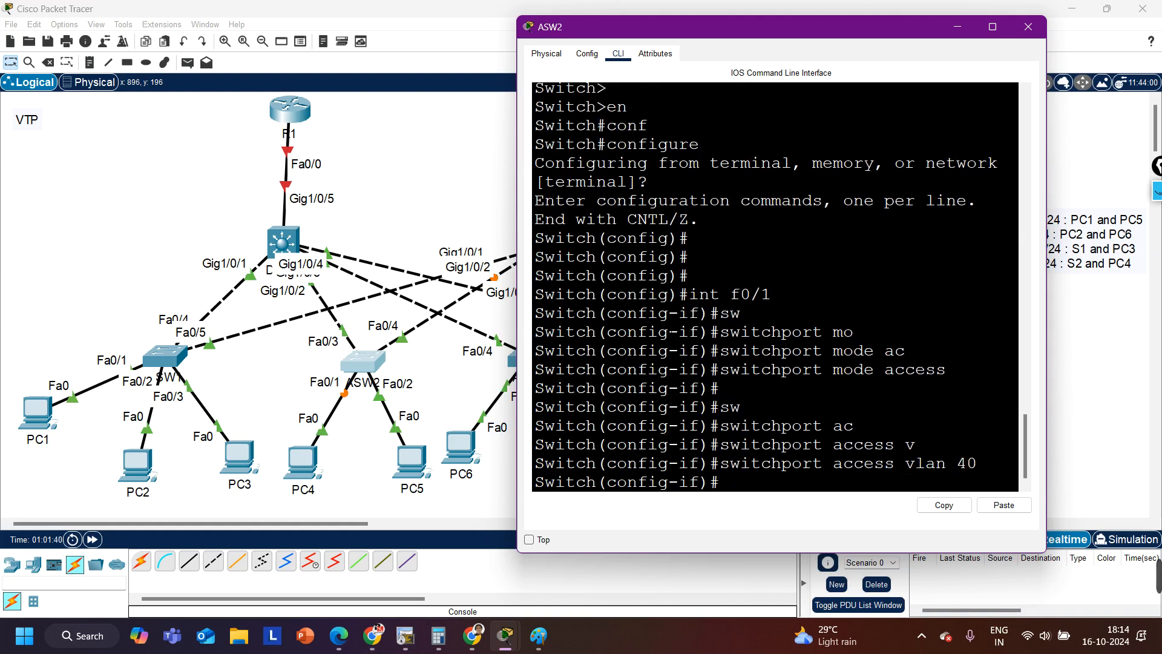
Step: Leave interface f0/1 on ASW2 and set interface f0/2 to access mode
drag(783, 24, 791, 47)
text(ex)
key(Return)
text(int f0/2)
key(Return)
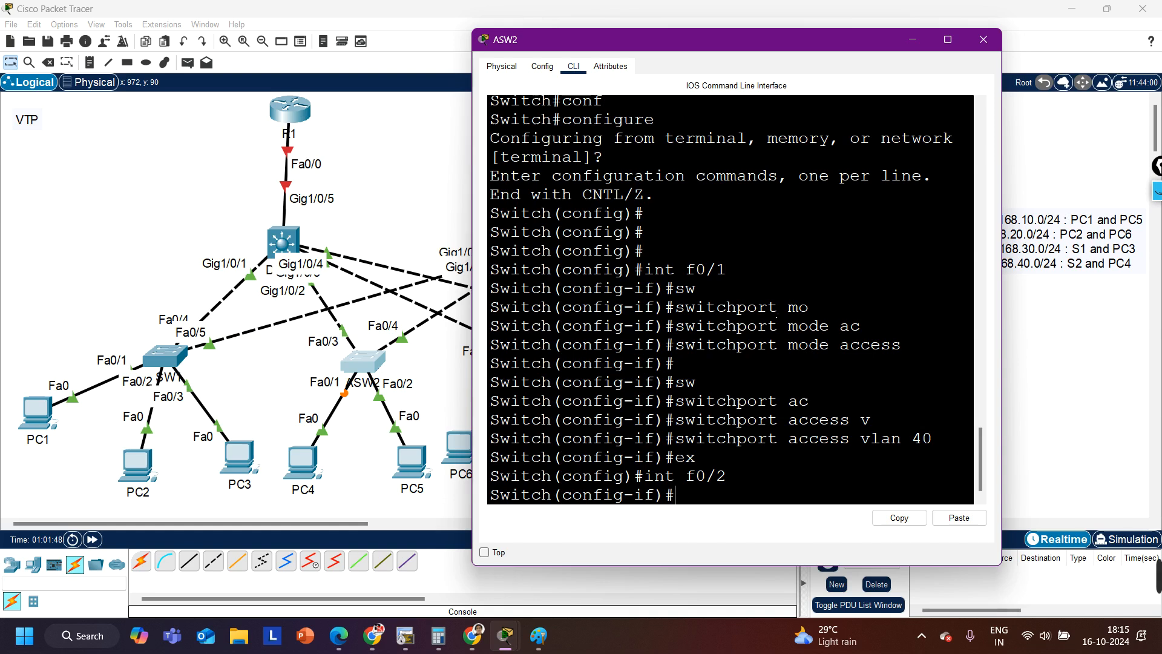
text(sw)
key(Tab)
text(mo)
key(Tab)
text(ac)
key(Tab)
key(Return)
Step: Consult the VLAN plan in the topology and assign ASW2's interface f0/2 to VLAN 10
text(sw)
key(Tab)
text(ac)
key(Tab)
text(v)
key(Tab)
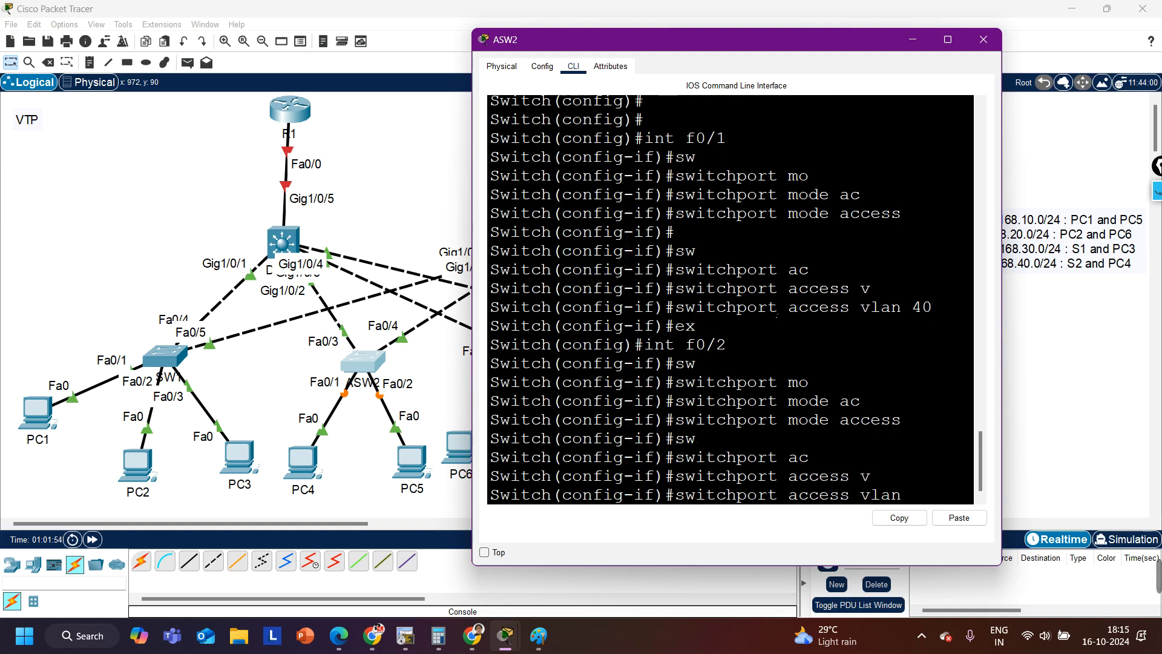
drag(692, 35, 364, 35)
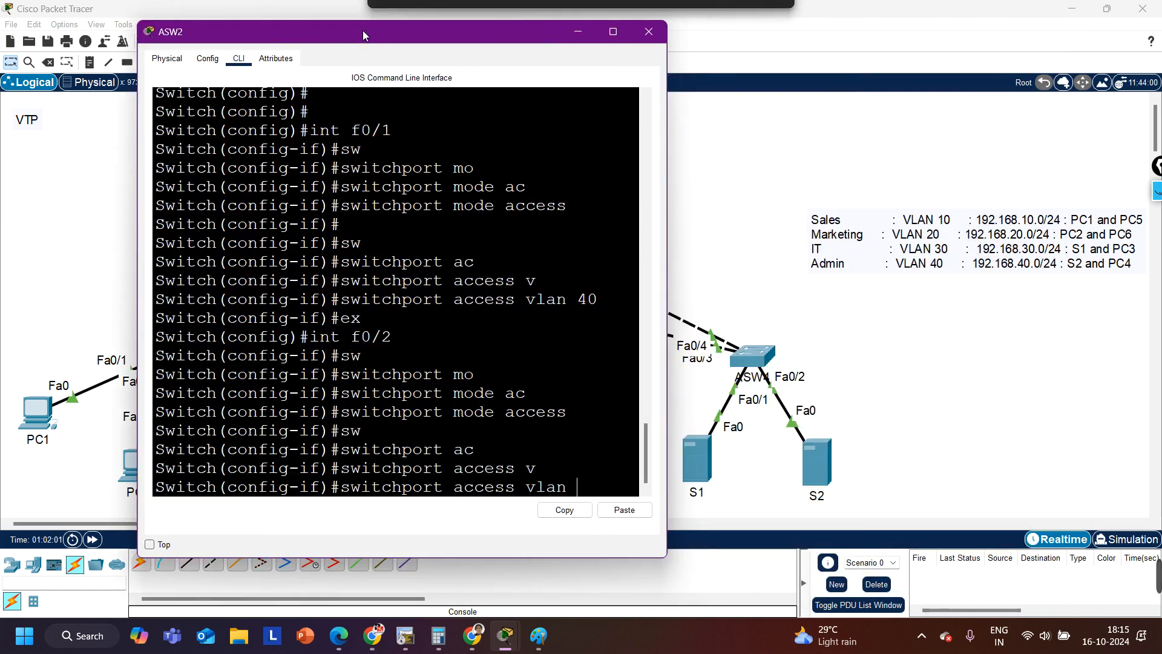
drag(362, 30, 703, 121)
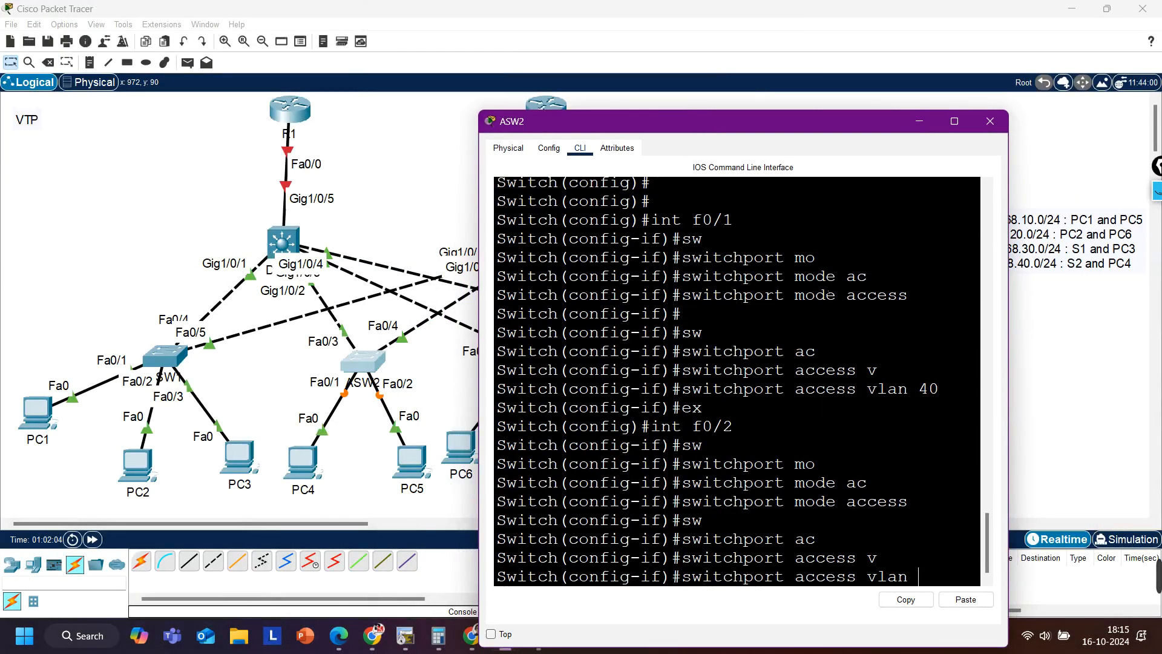
text(0)
key(Return)
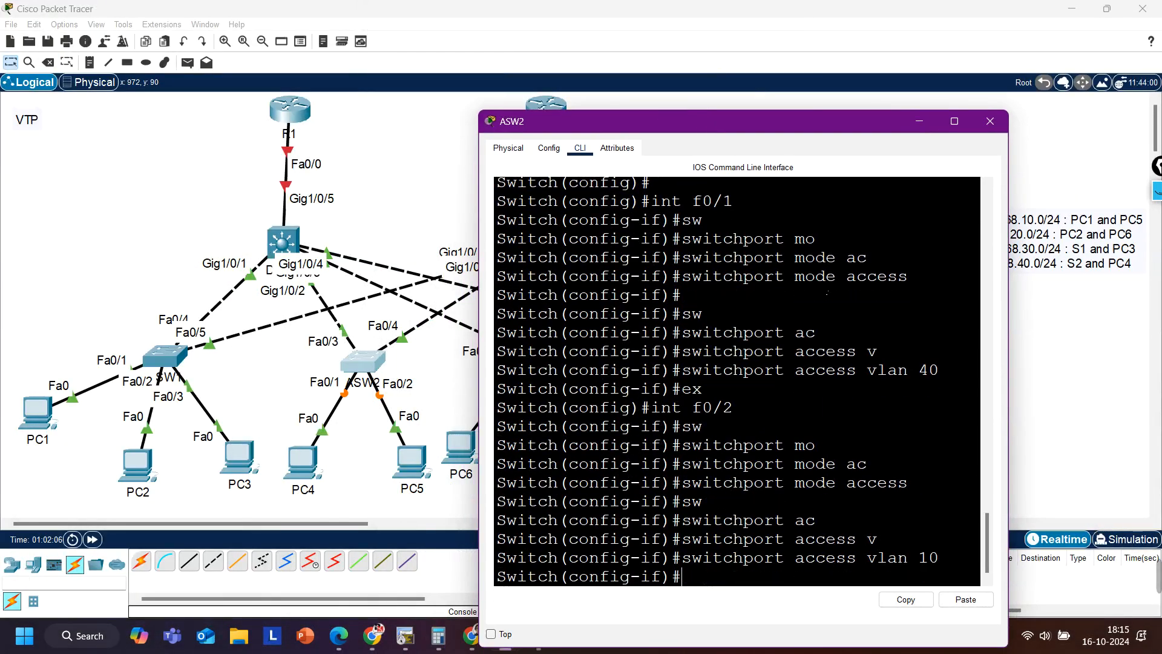
Step: Leave configuration mode on ASW2 and return to the privileged EXEC prompt
text(exi)
key(Return)
key(Return)
key(ctrl+z)
key(Return)
key(Return)
Step: Run show vlan br on ASW2 in a maximized window and examine the ports listed for VLAN 10
text(sh)
key(Tab)
text(vl)
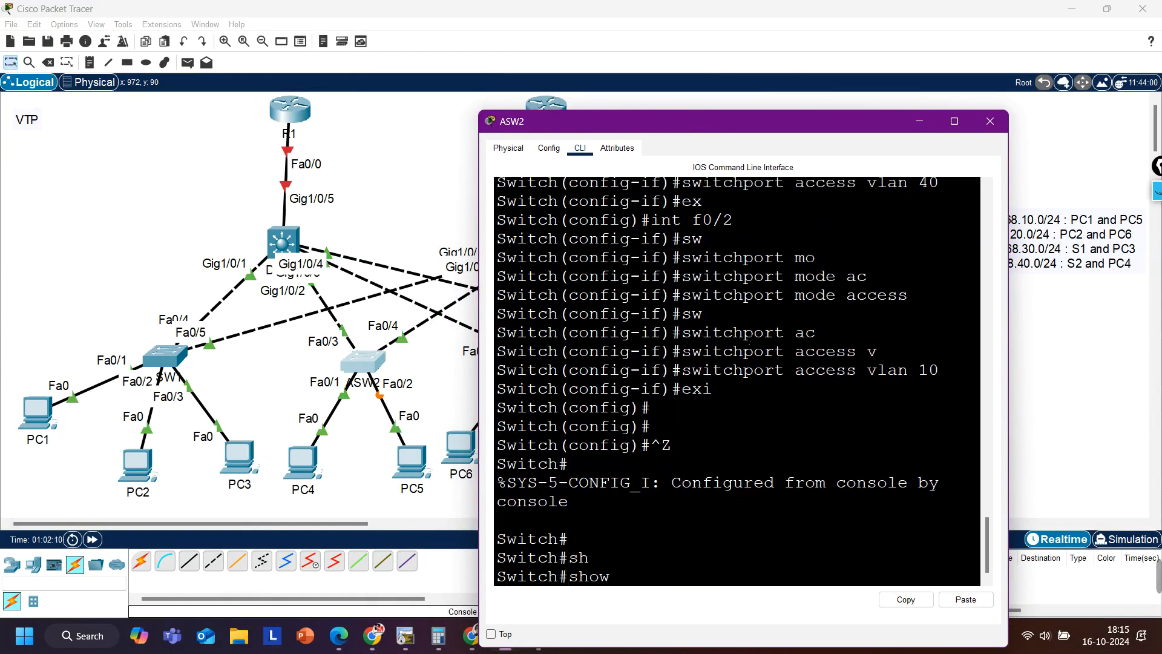
key(Tab)
text(br)
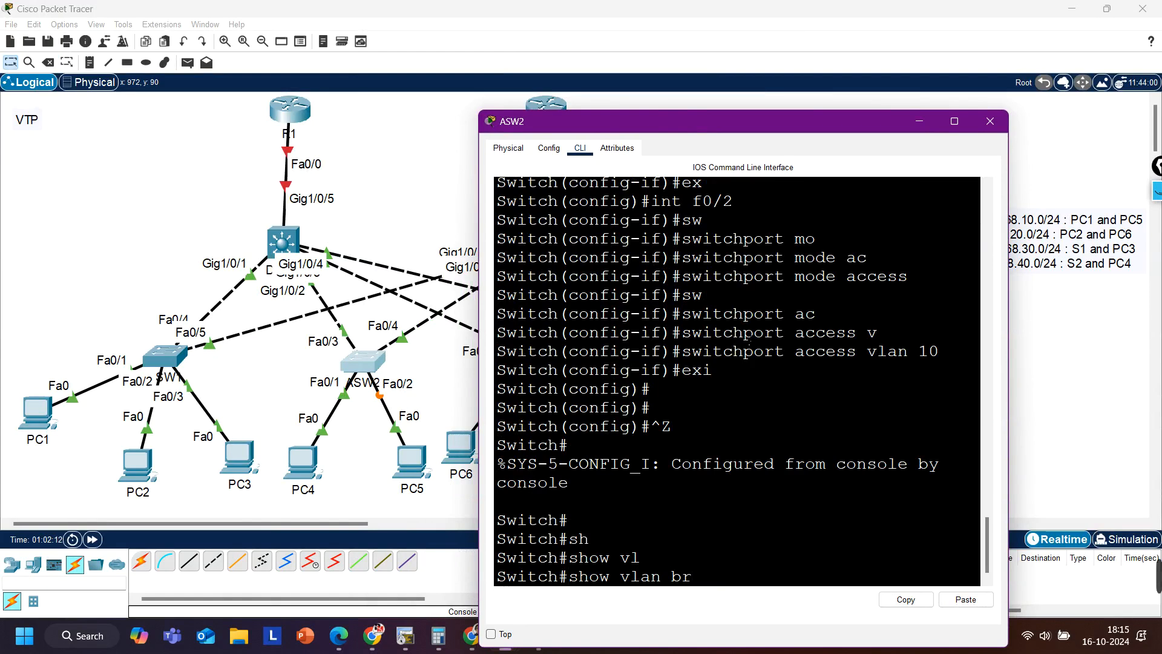
key(Return)
click(954, 122)
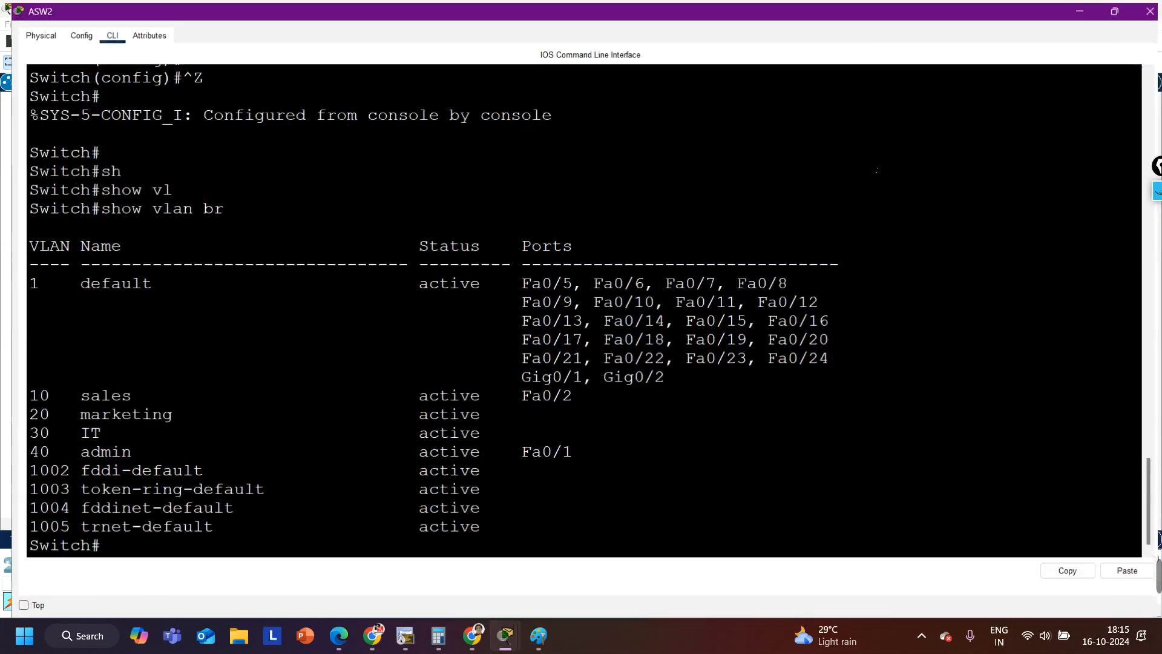
drag(588, 402, 6, 402)
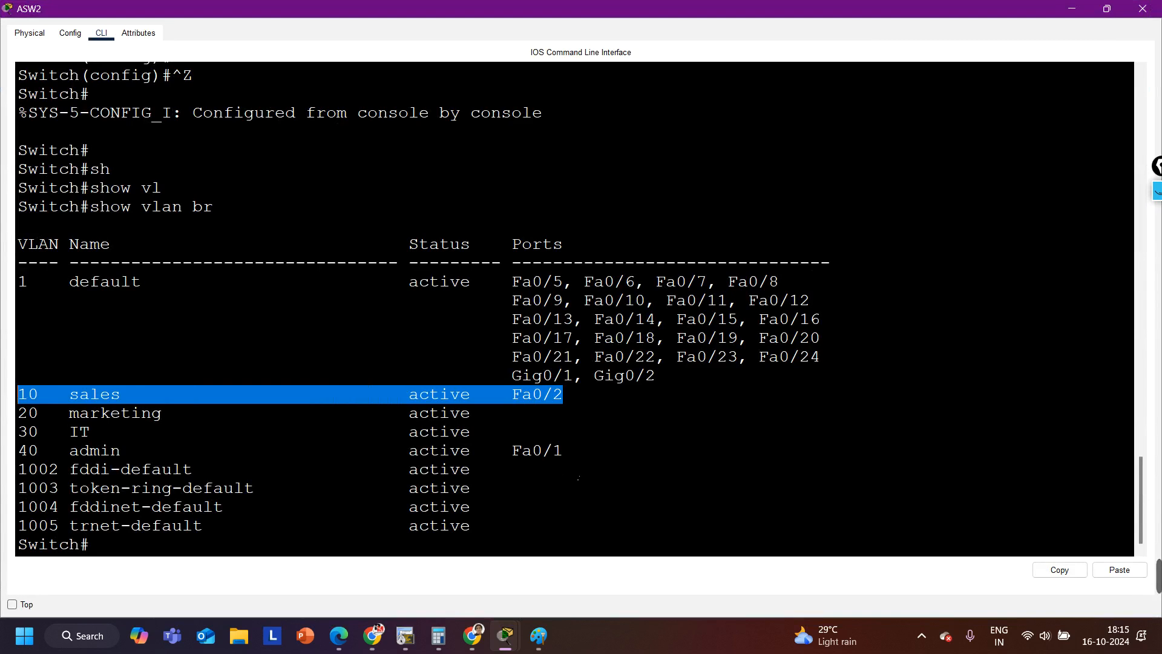
Step: Check the port listed for VLAN 40 on ASW2 and open the command line of ASW3, the switch serving PC6, PC7 and PC8
drag(588, 455, 10, 463)
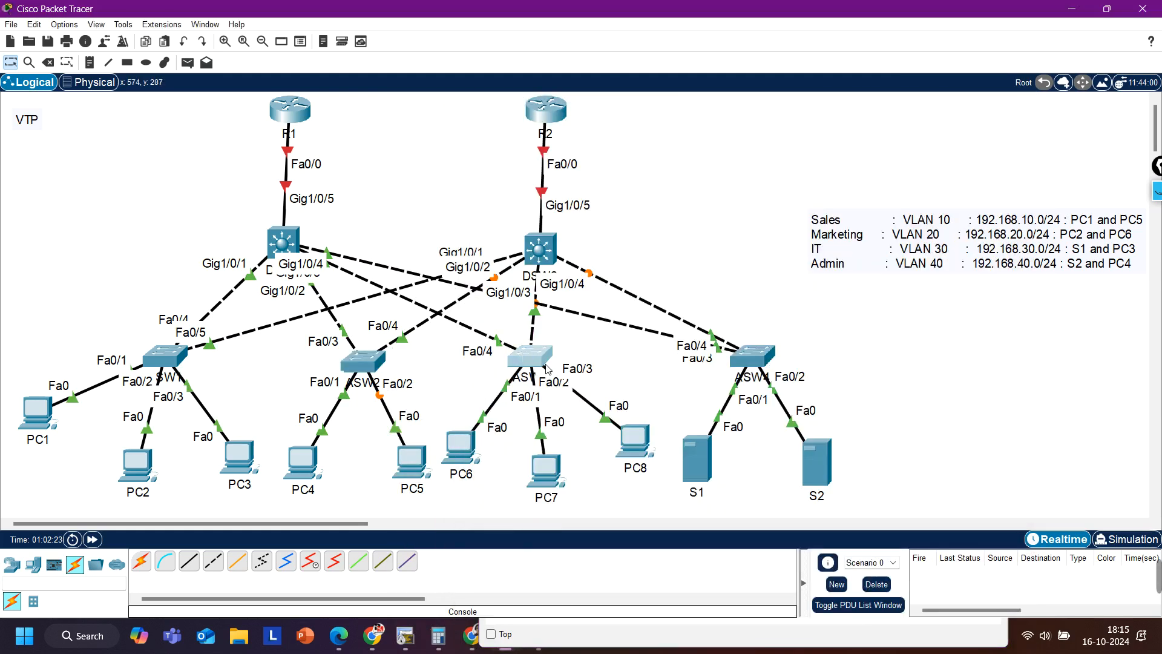
click(533, 358)
drag(176, 58, 111, 65)
click(30, 87)
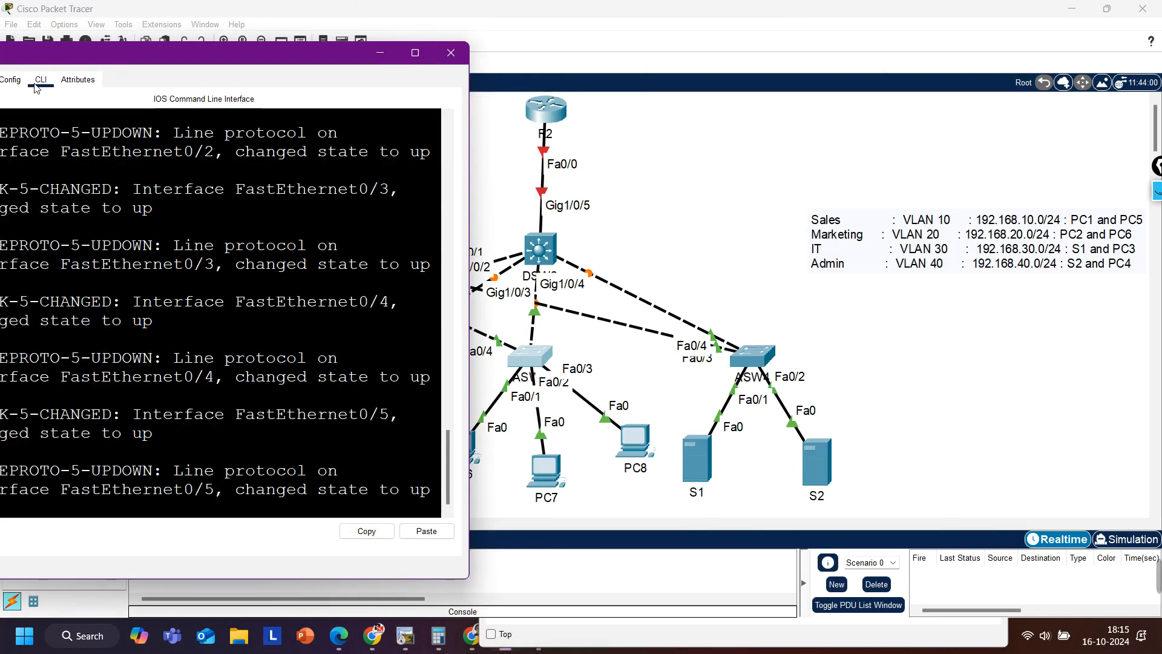
Step: Enter privileged EXEC mode and global configuration mode on ASW3
key(Return)
key(Return)
key(Return)
text(en)
key(Return)
text(conf)
key(Tab)
key(Return)
key(Return)
key(Return)
key(Return)
key(Return)
key(Return)
key(Return)
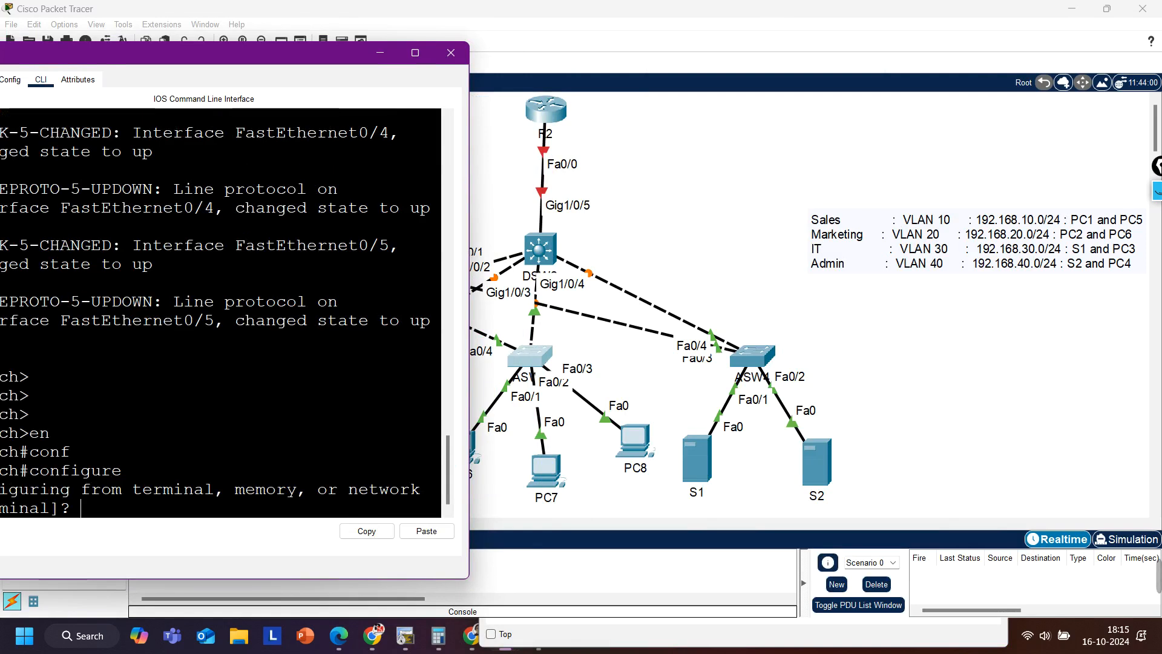
Step: Set interface f0/1 on ASW3 to access mode
text(int f0/1)
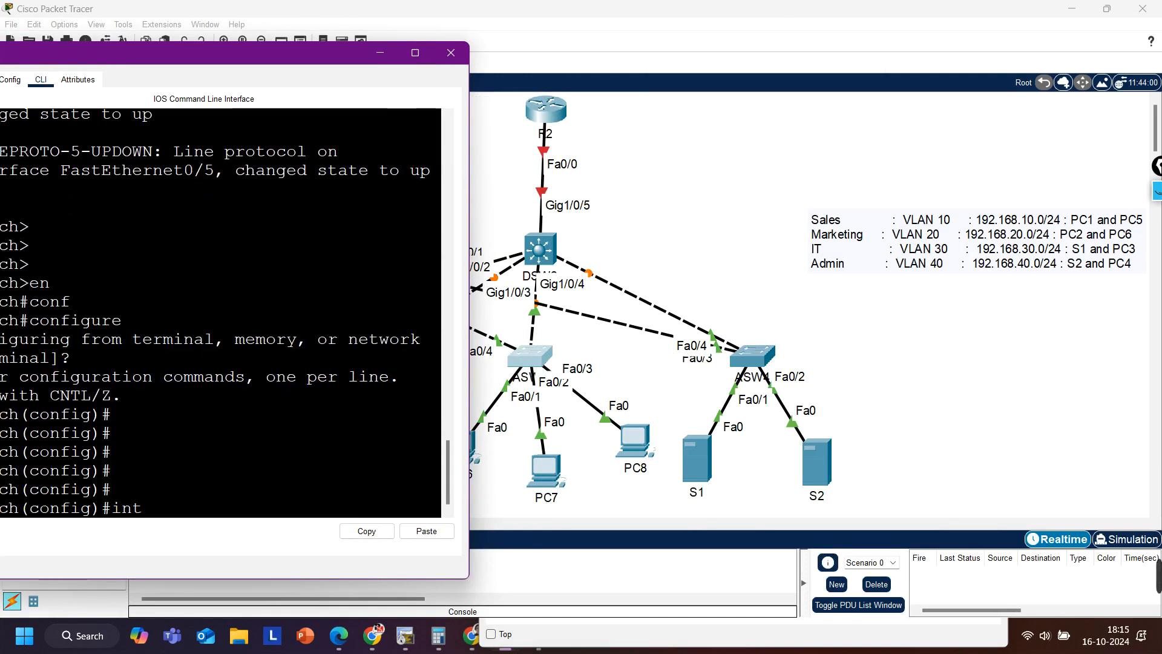
key(Return)
text(sw)
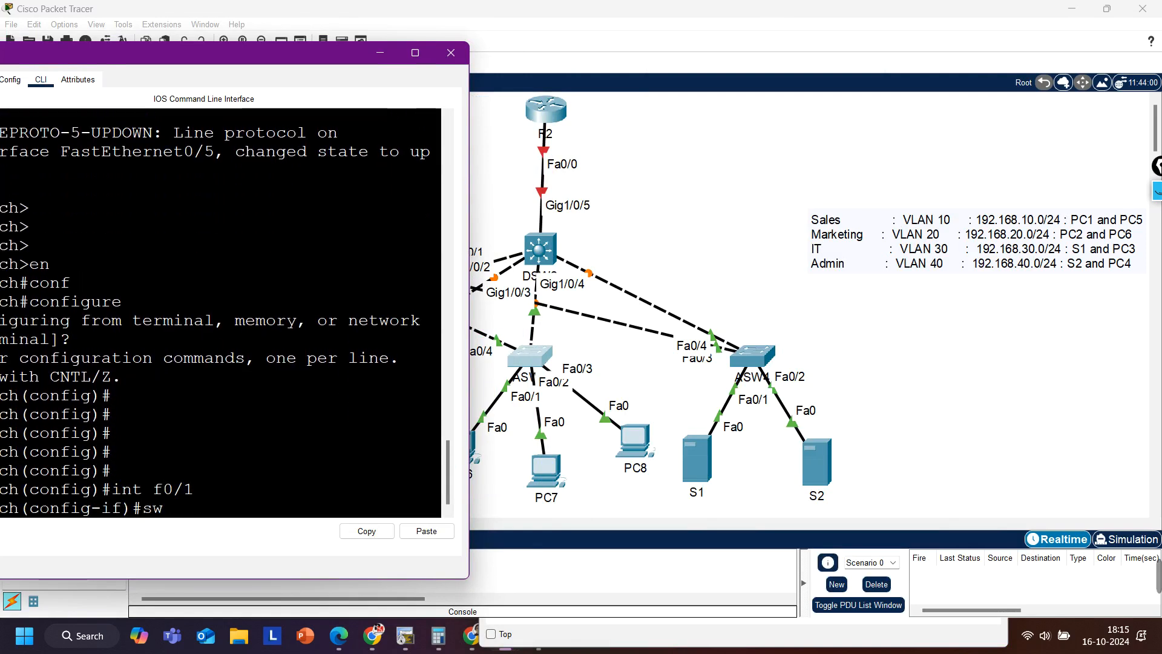
key(Tab)
text(mo)
key(Tab)
text(ac)
key(Tab)
key(Return)
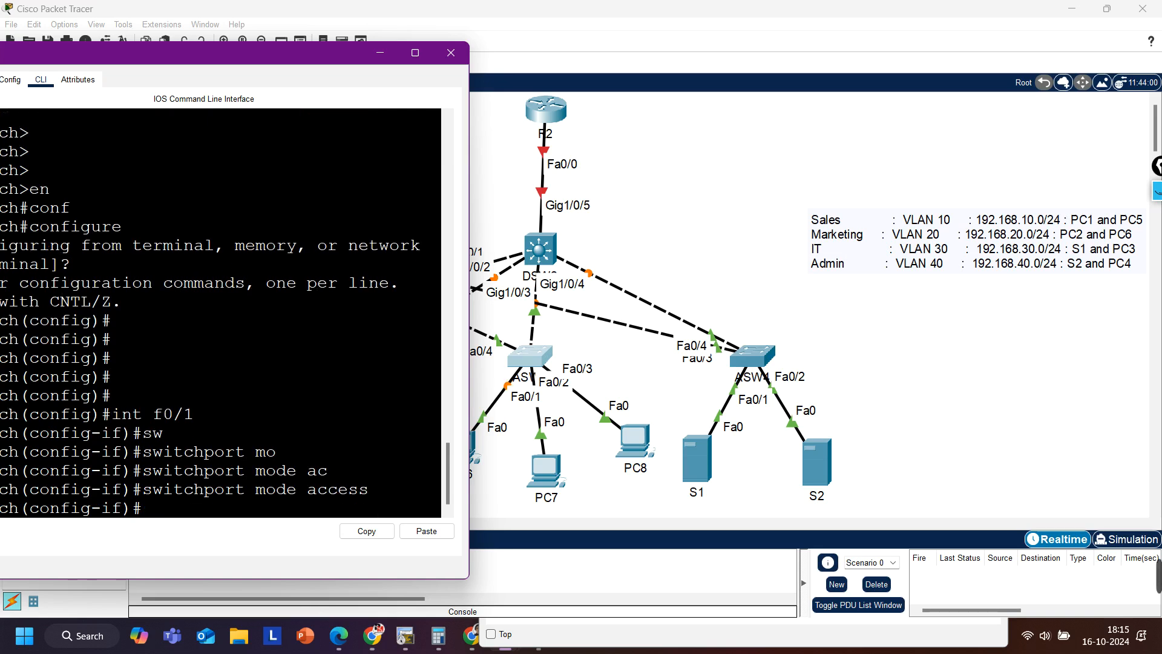
Step: Assign ASW3's interface f0/1 to VLAN 20 and return to global configuration mode
text(sw)
key(Tab)
text(ac)
key(Tab)
text(v)
key(Tab)
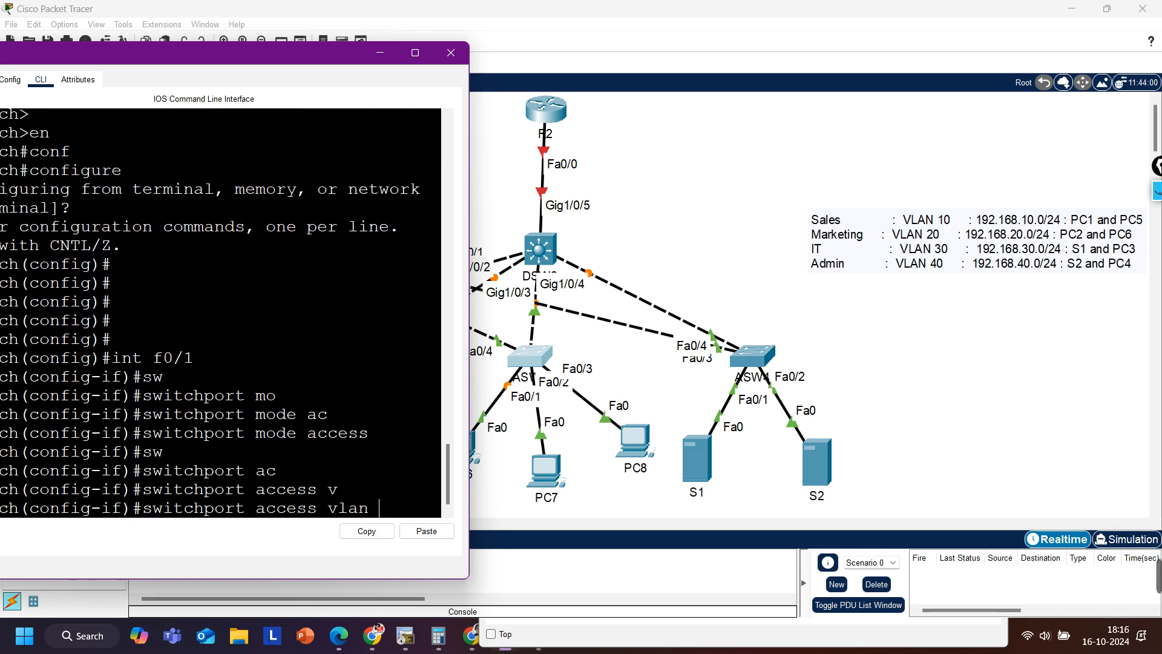
text(20)
key(Return)
text(exi)
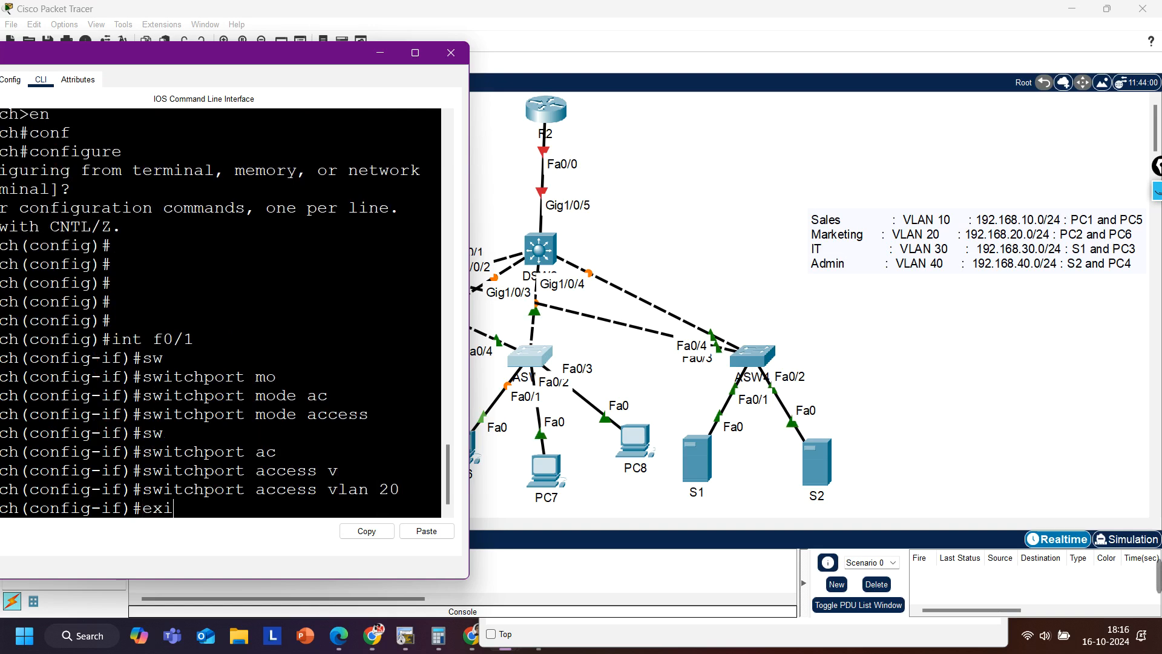
key(Return)
Step: Set interface f0/2 on ASW3 to access mode
text(int f0/2)
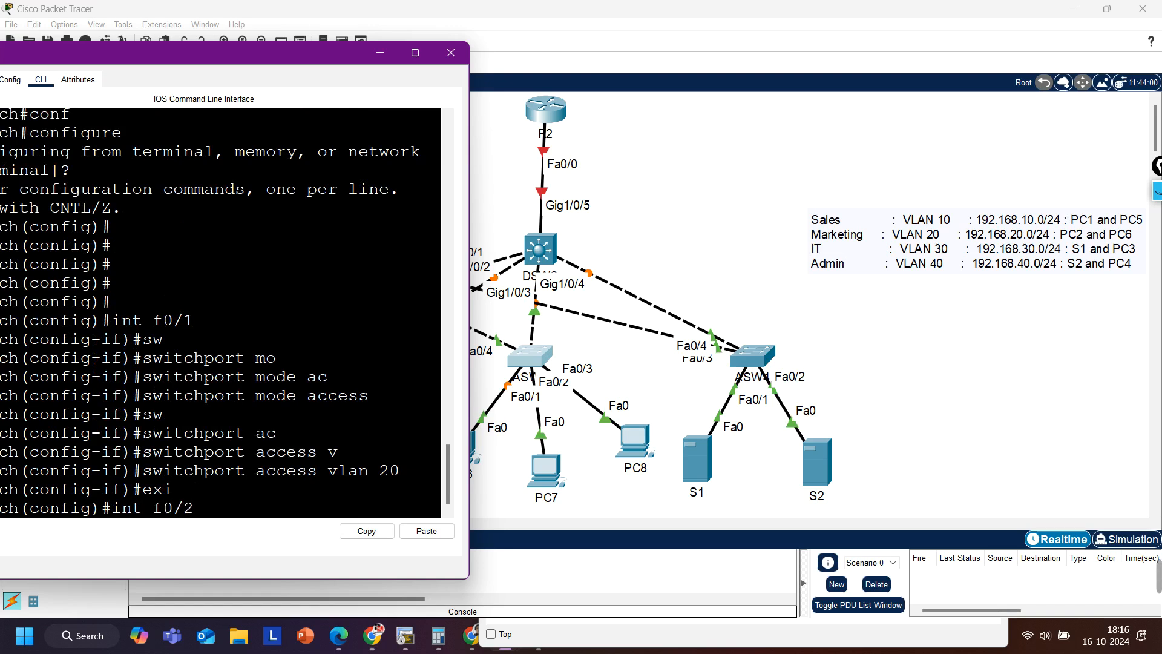
key(Return)
text(switchport m)
key(Tab)
text(mo)
key(Tab)
text(ac)
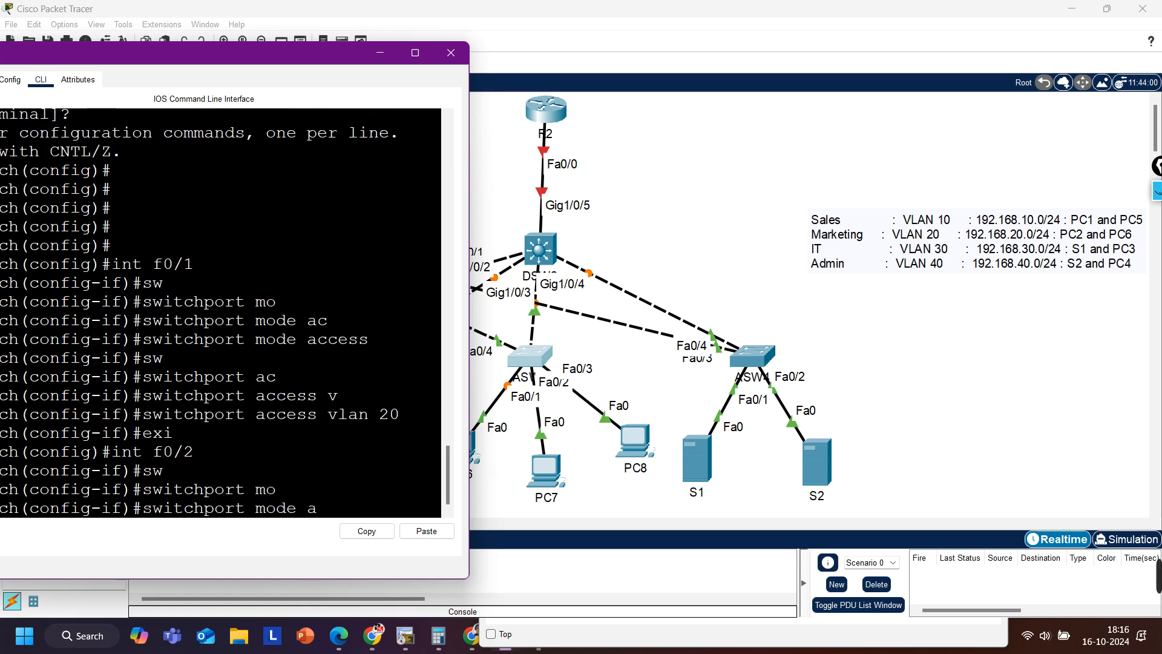
key(Tab)
key(Return)
Step: Write the switchport access vlan command for ASW3's interface f0/2, leaving the VLAN number open
text(sw)
key(Tab)
text(ac)
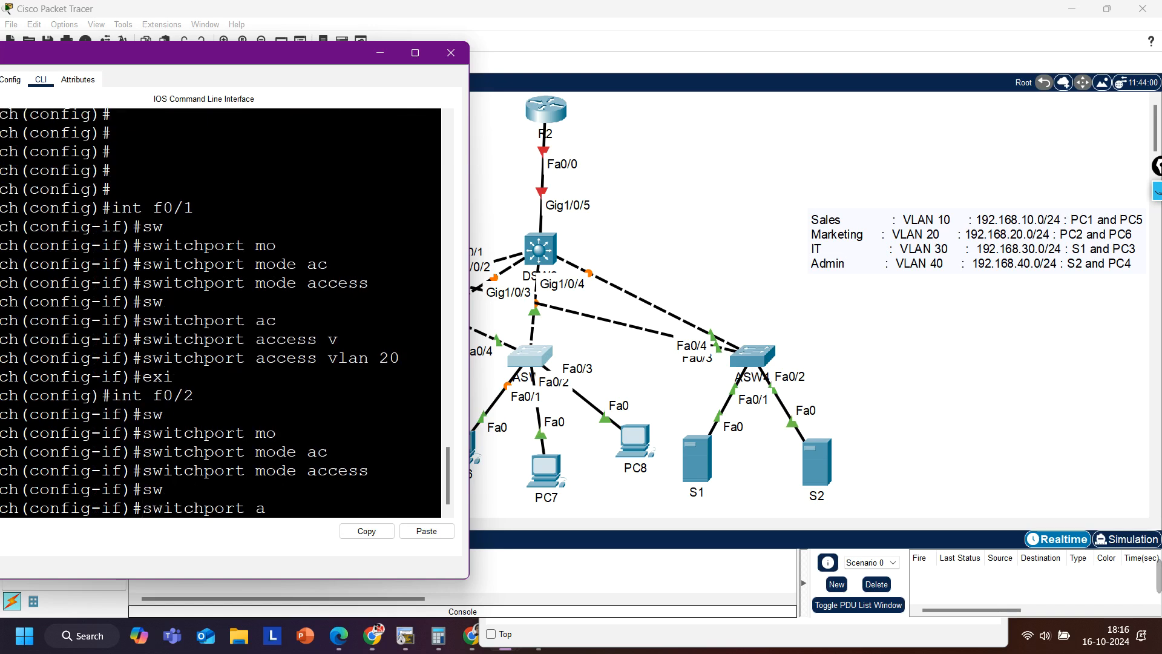
key(Tab)
text(v)
key(Tab)
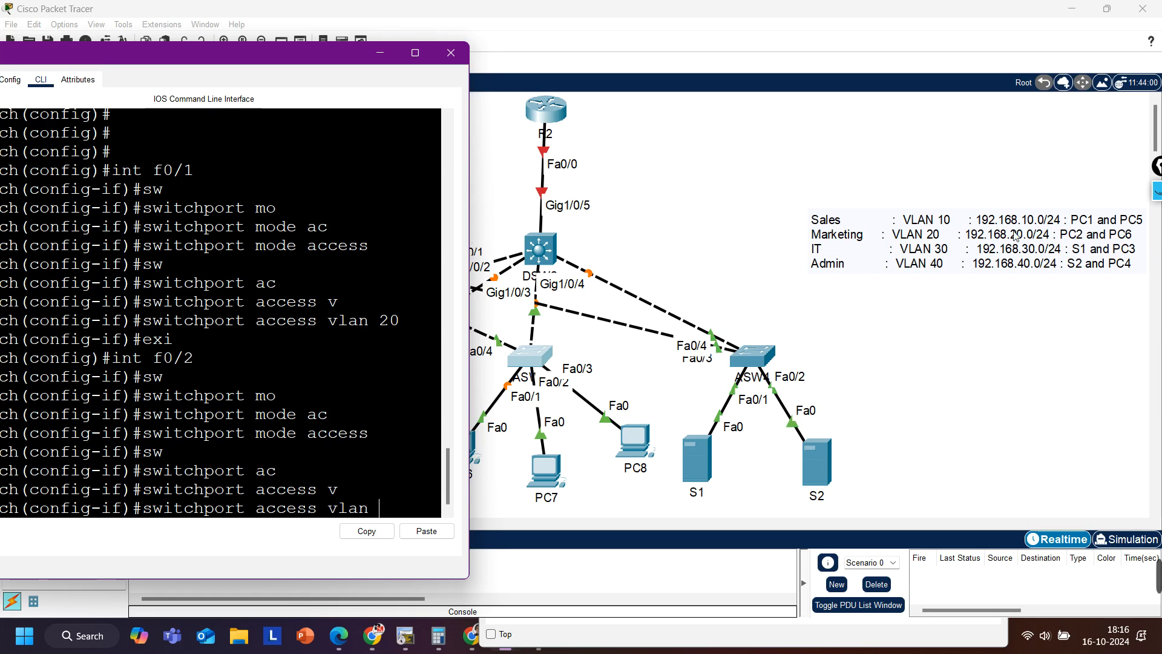
Step: Add PC7 to the Admin line of the VLAN plan note and move the note up and left in the topology
click(1118, 253)
double_click(1053, 260)
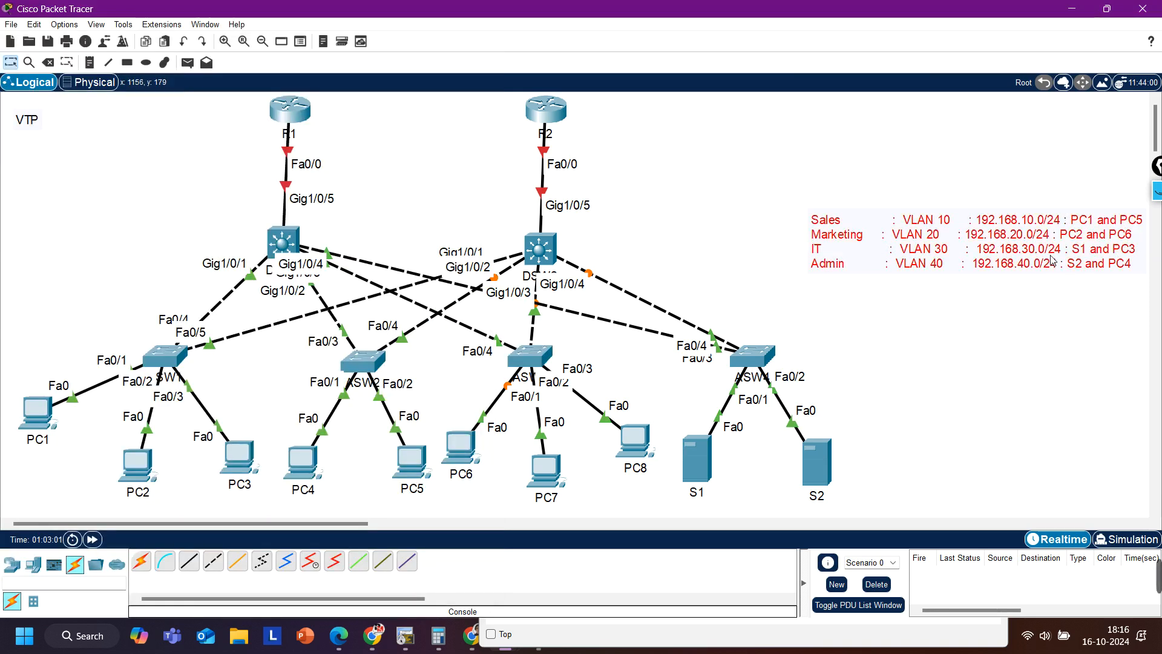
key(ctrl+a)
key(Right)
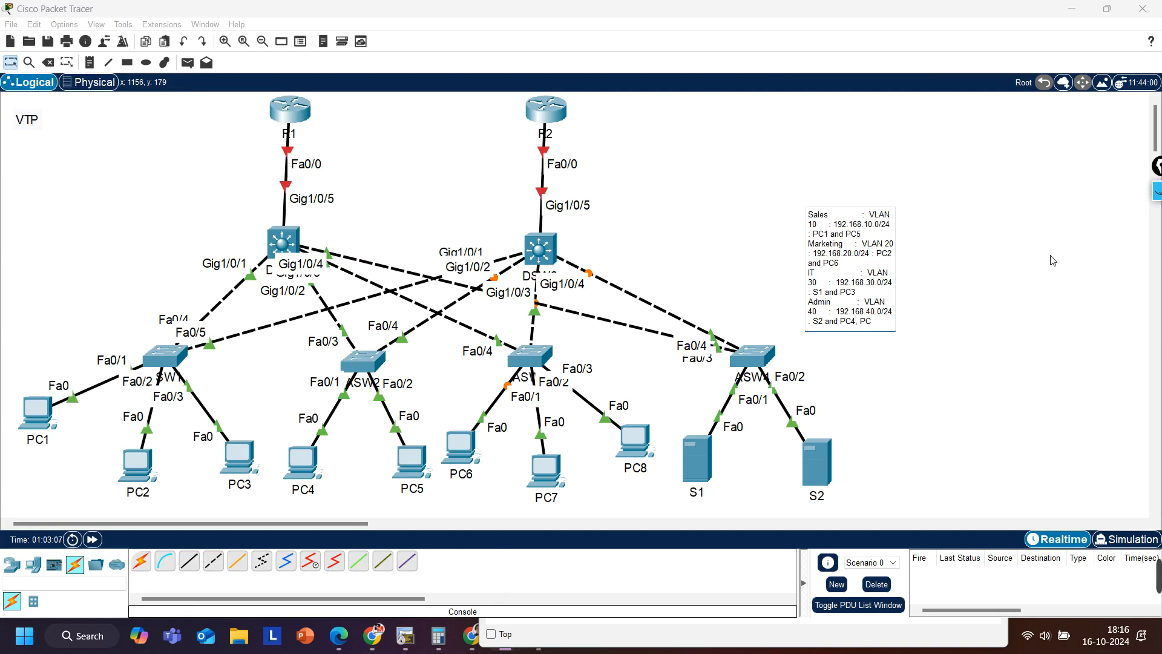
click(659, 191)
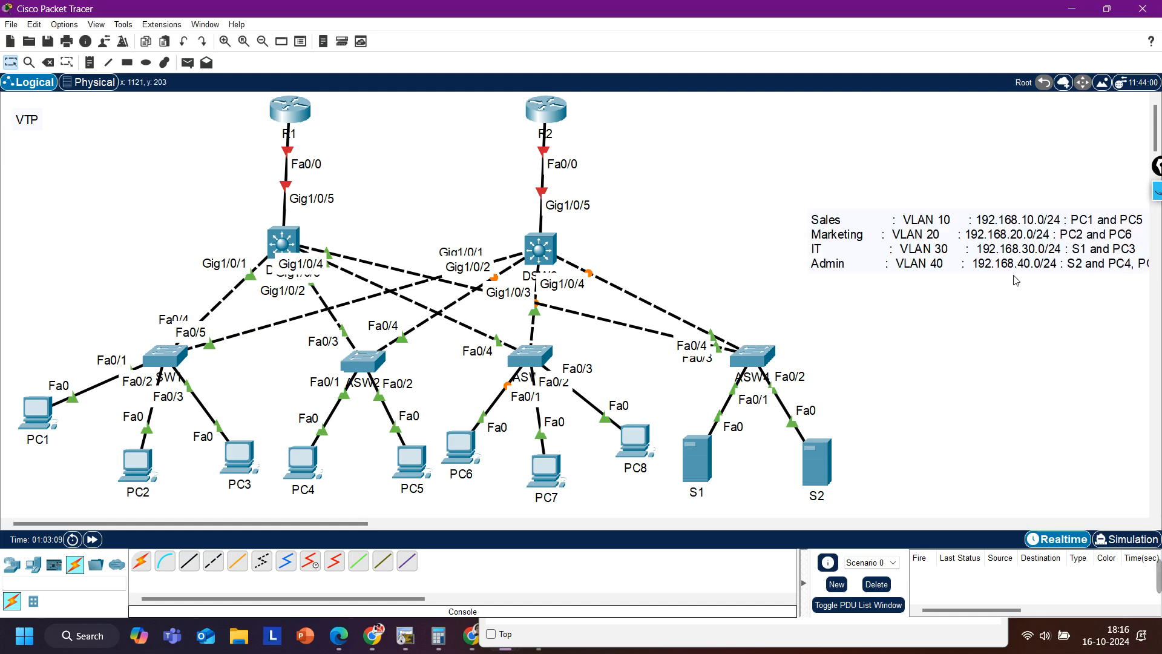
drag(963, 228, 909, 160)
click(908, 312)
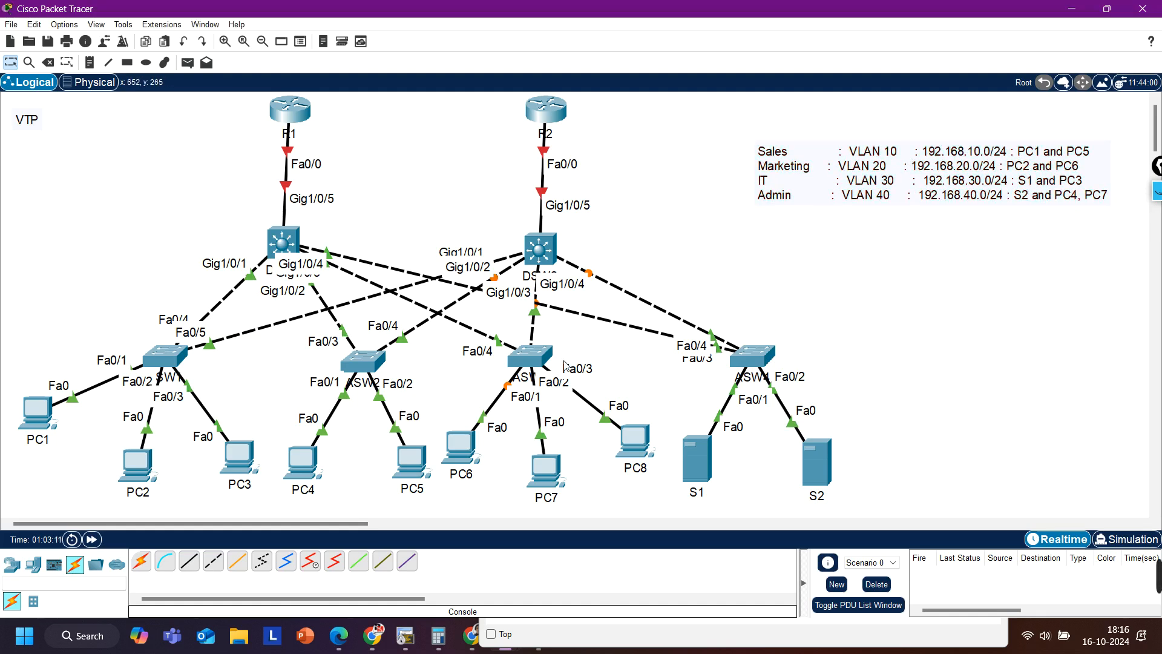
Step: Restore the minimized ASW2 window, review the end of its VLAN listing and close it
click(498, 620)
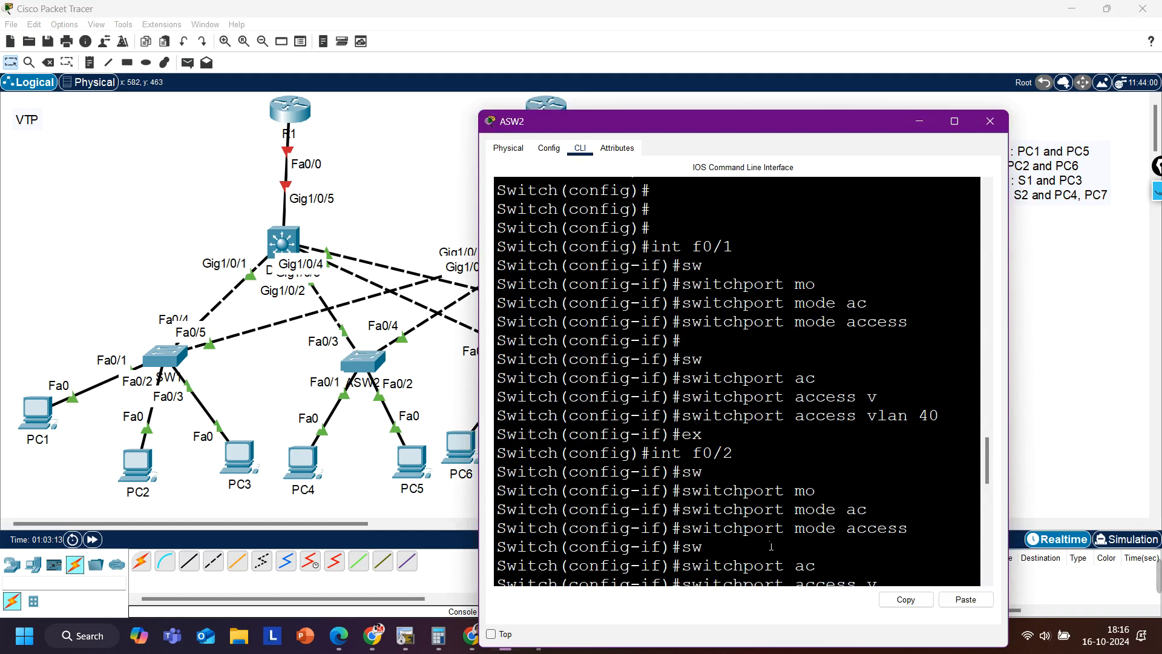
scroll(796, 454, down, 10)
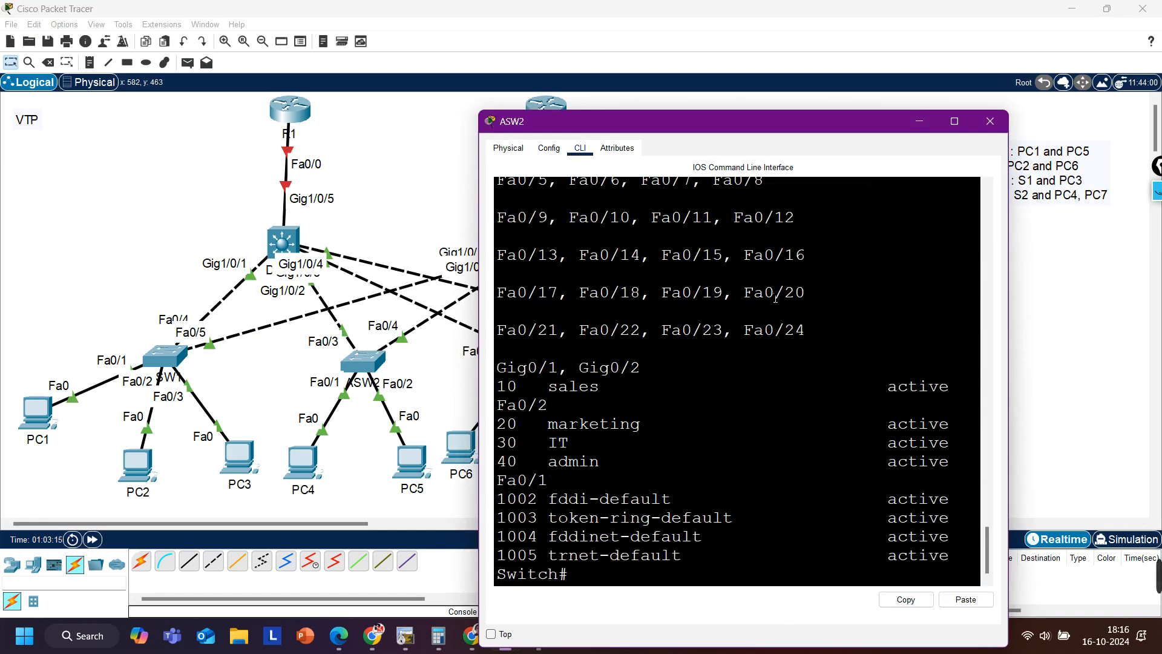
click(990, 121)
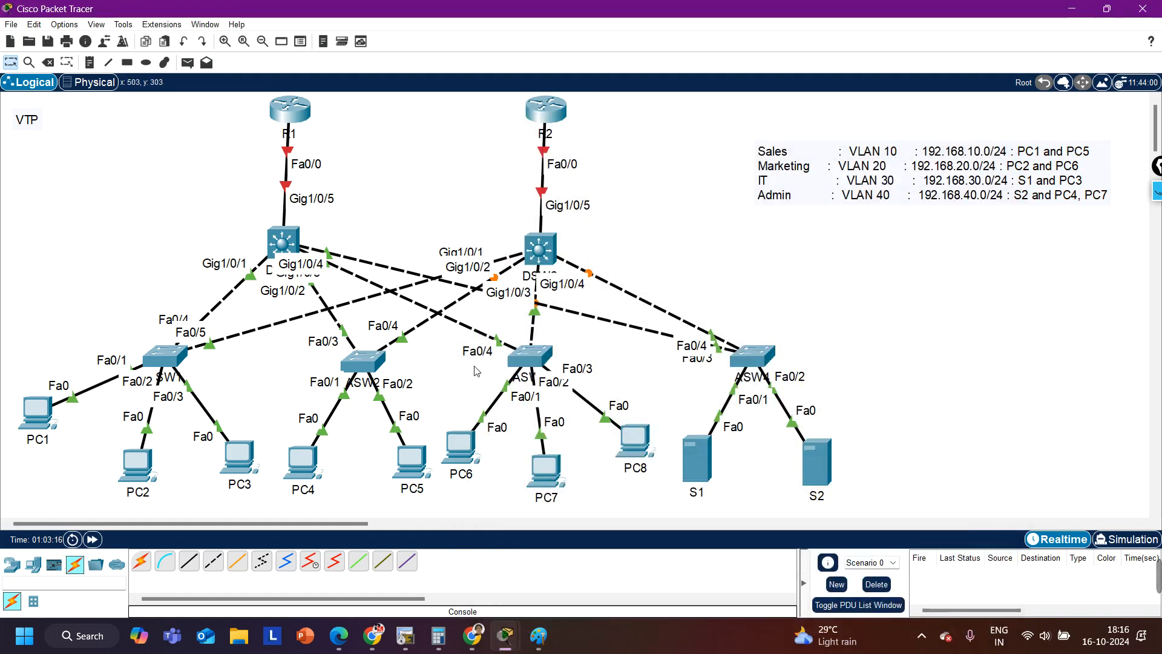
Step: Complete ASW3's interface f0/2 assignment with VLAN 40 and return to global configuration mode
click(518, 361)
text(40)
key(Return)
text(ex)
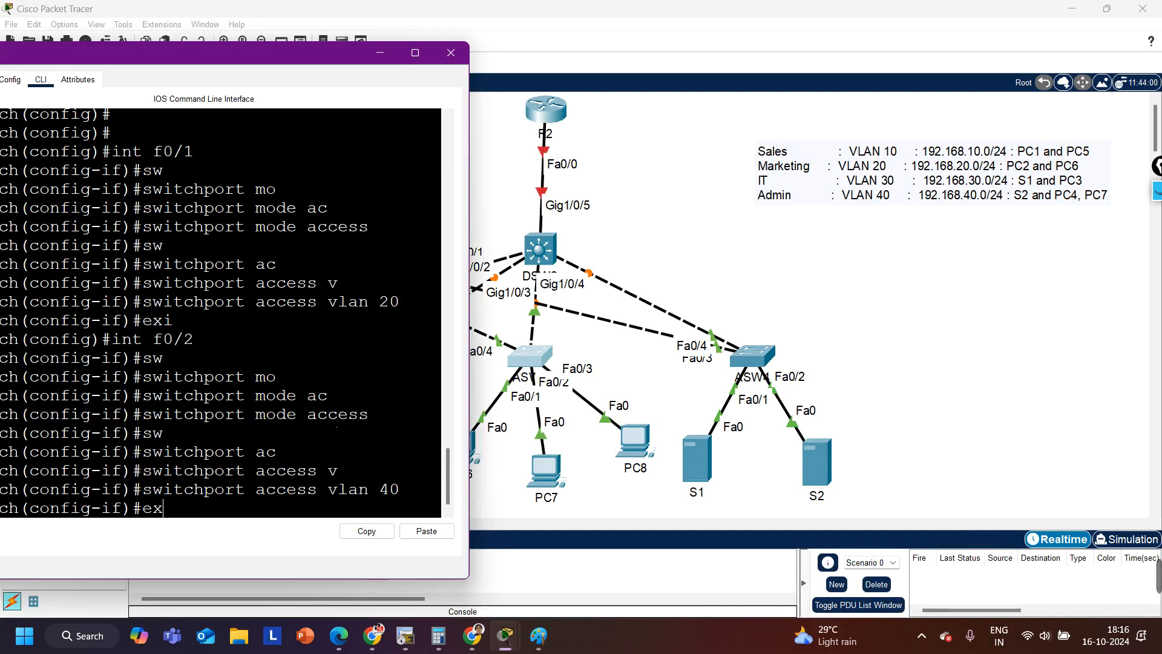
key(Return)
key(Return)
key(Return)
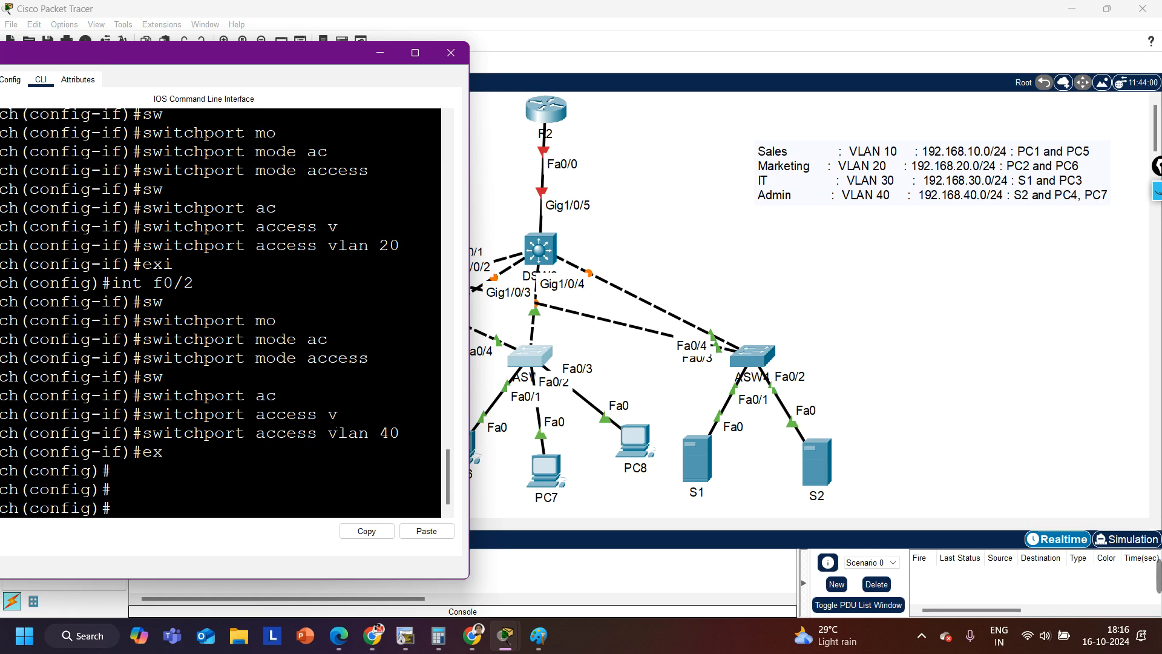
Step: Add PC8 to the Sales line of the VLAN plan note
click(882, 172)
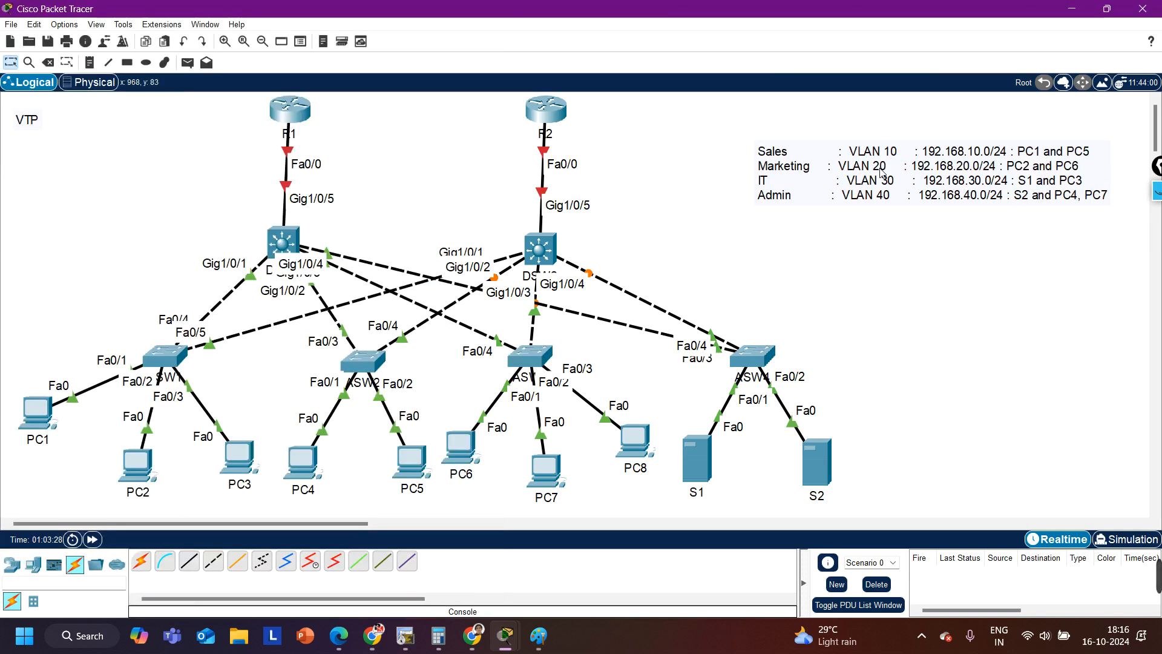
double_click(882, 173)
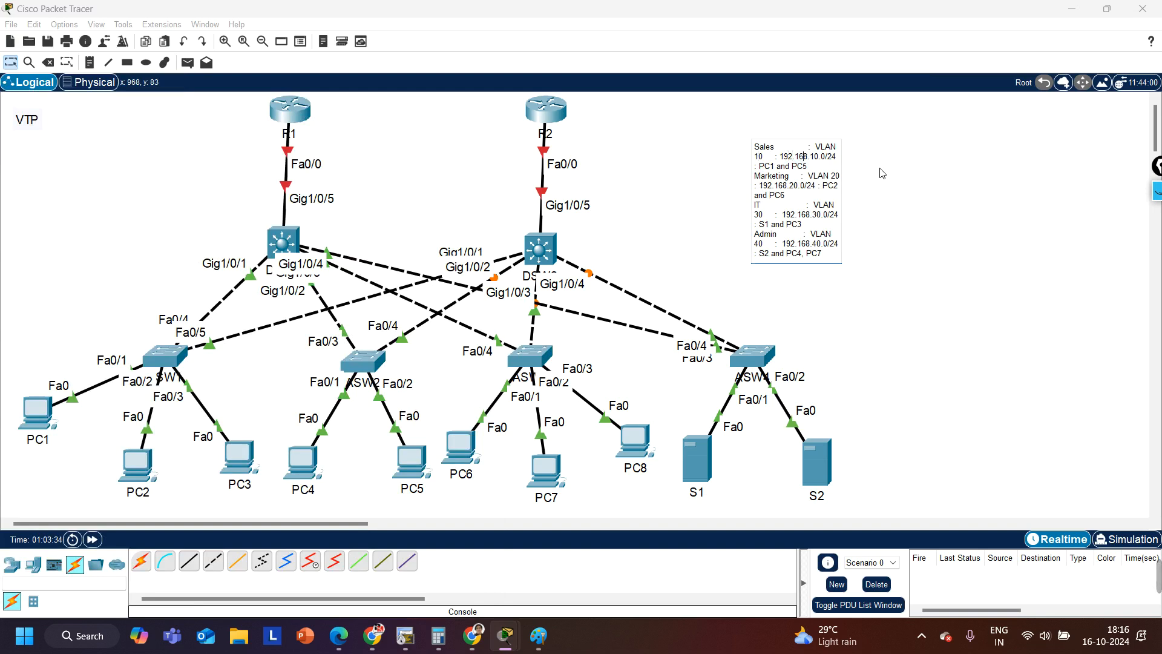
text(, PC8)
click(214, 180)
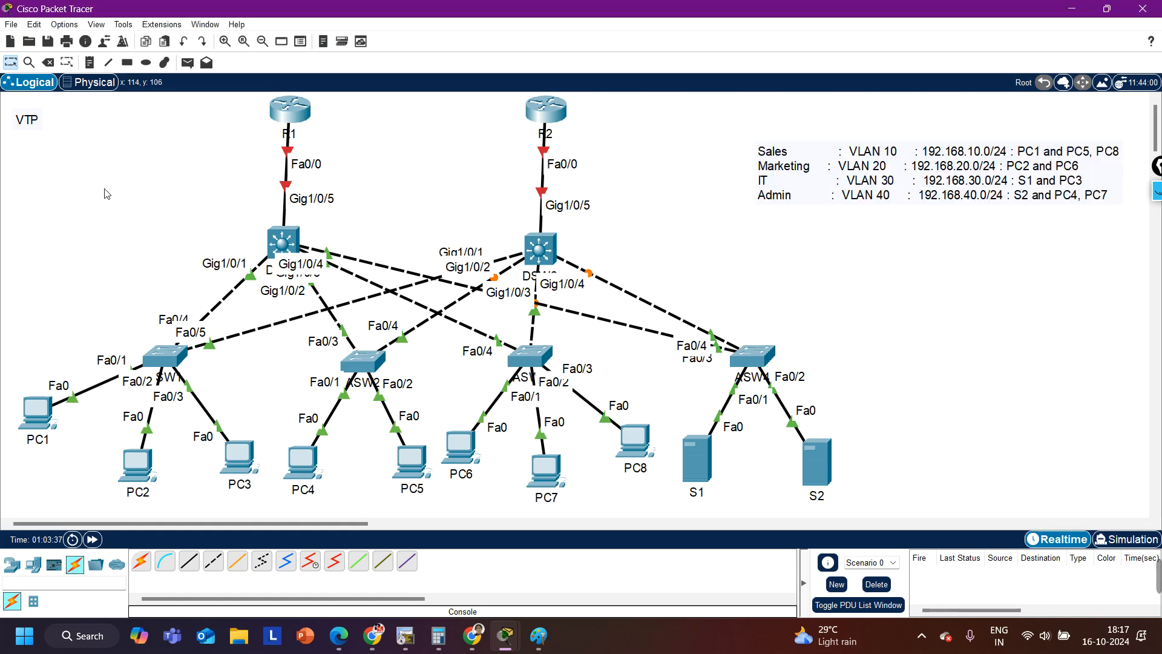
Step: Return to ASW3's command line and set interface f0/3 to access mode
click(519, 364)
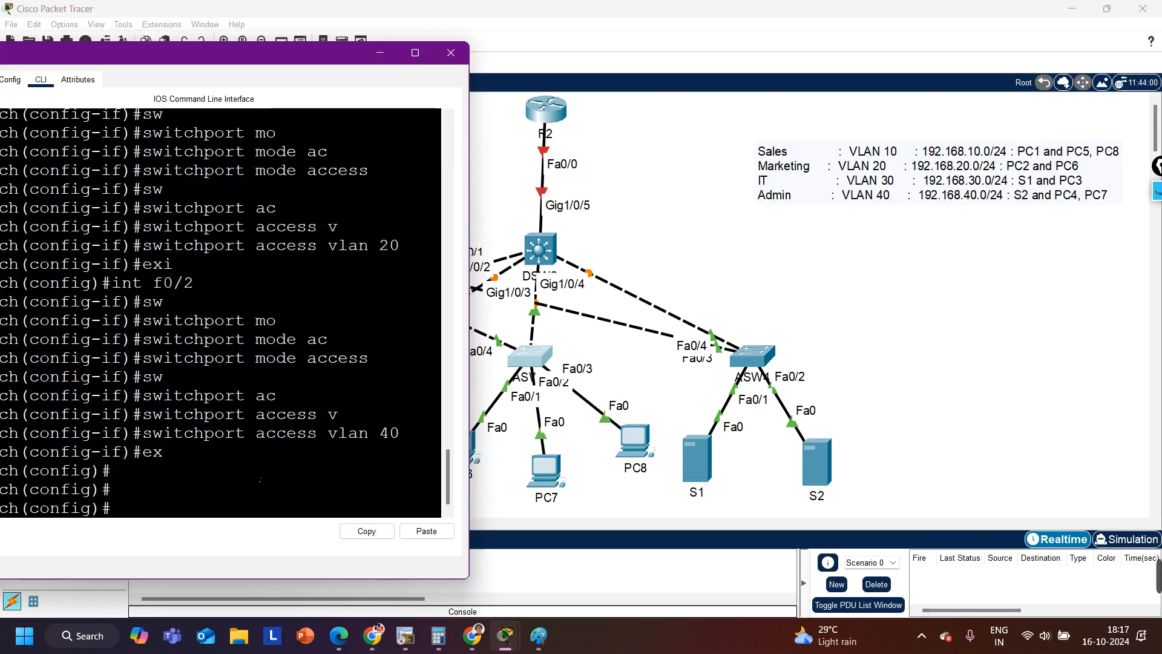
text(INT F0)
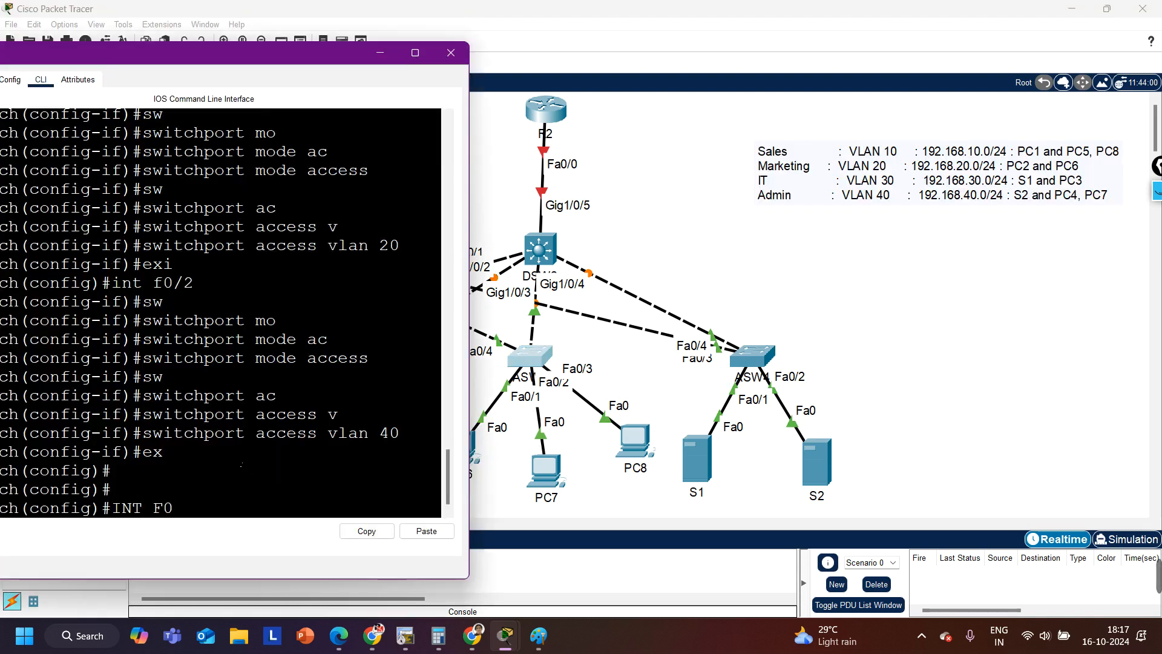
text(/3)
key(Return)
text(sw)
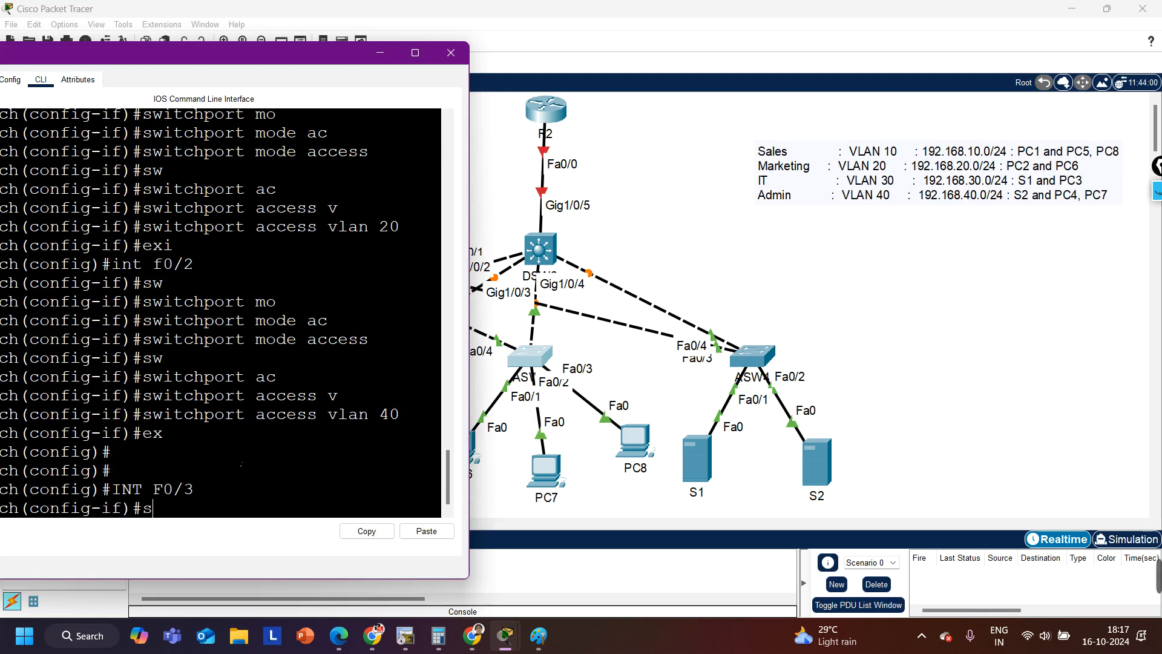
key(Tab)
text(mo)
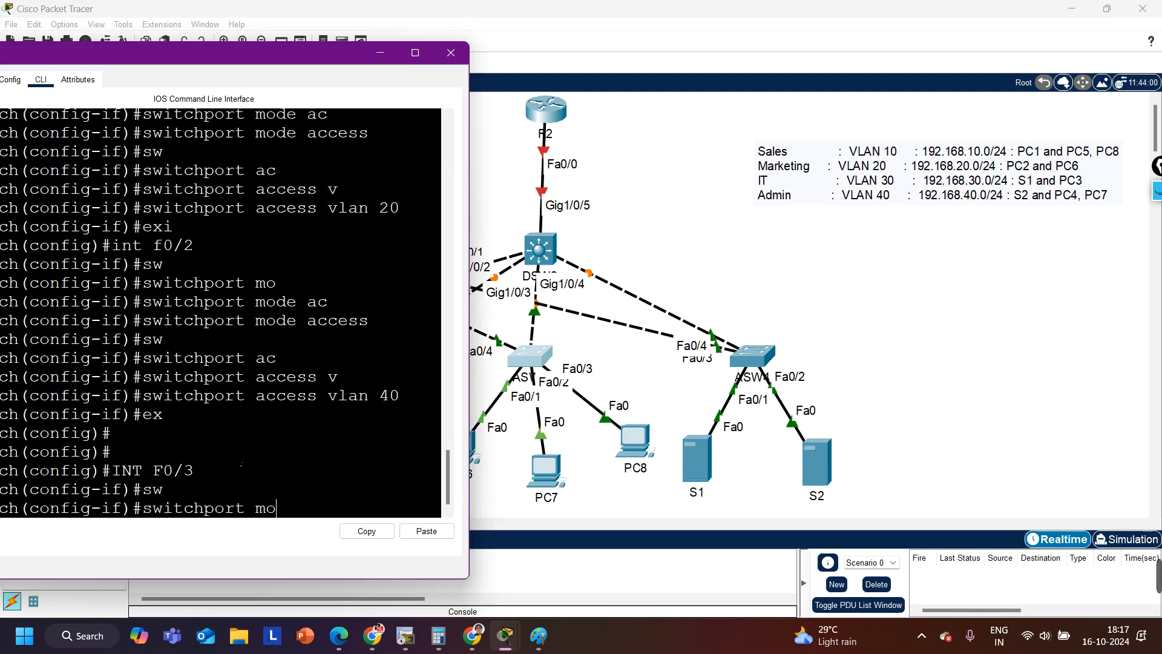
key(Tab)
text(ac)
key(Tab)
key(Return)
Step: Assign ASW3's interface f0/3 to VLAN 10
text(sw)
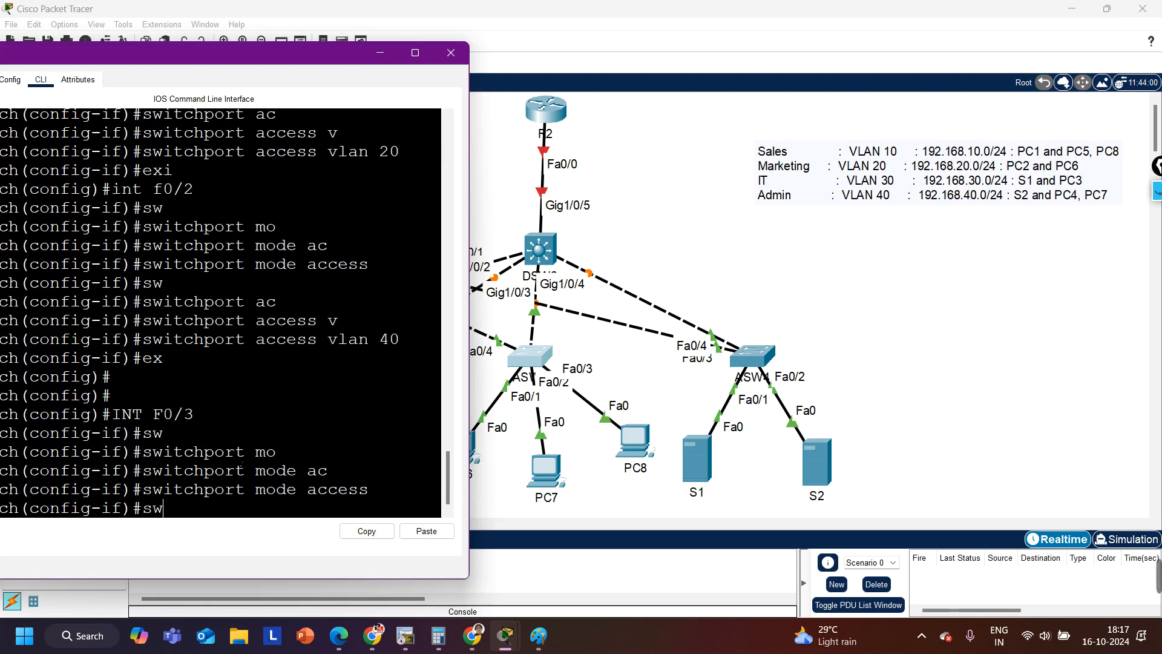
key(Tab)
text(ac)
key(Tab)
text(v)
key(Tab)
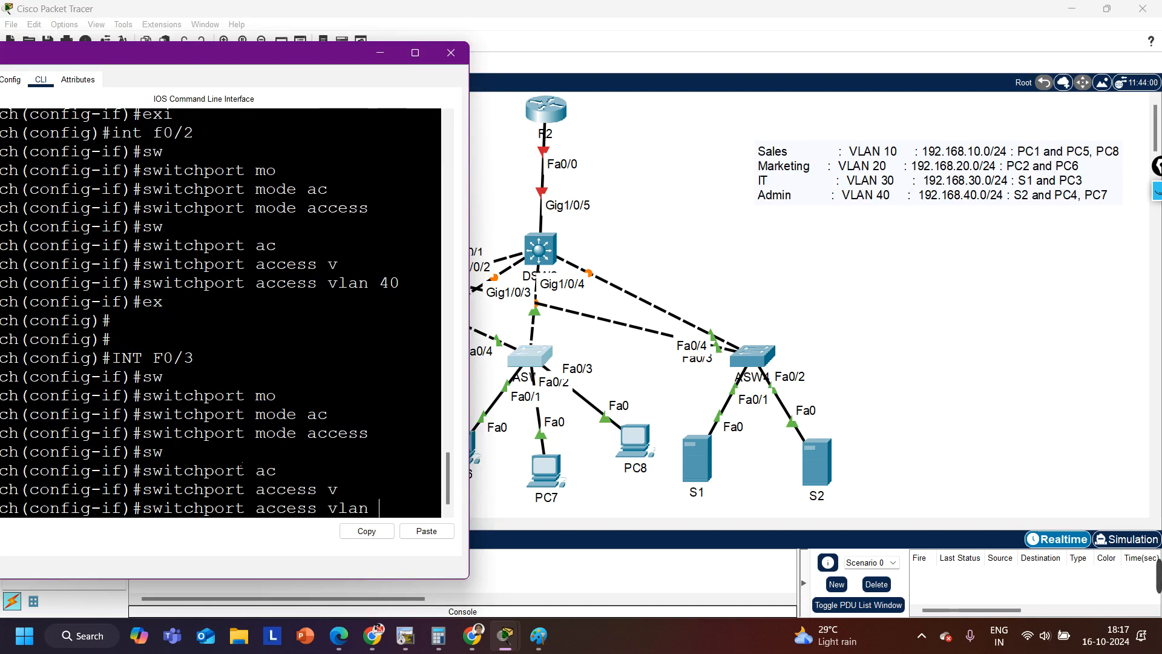
text(40)
key(BackSpace)
key(BackSpace)
text(10)
key(Return)
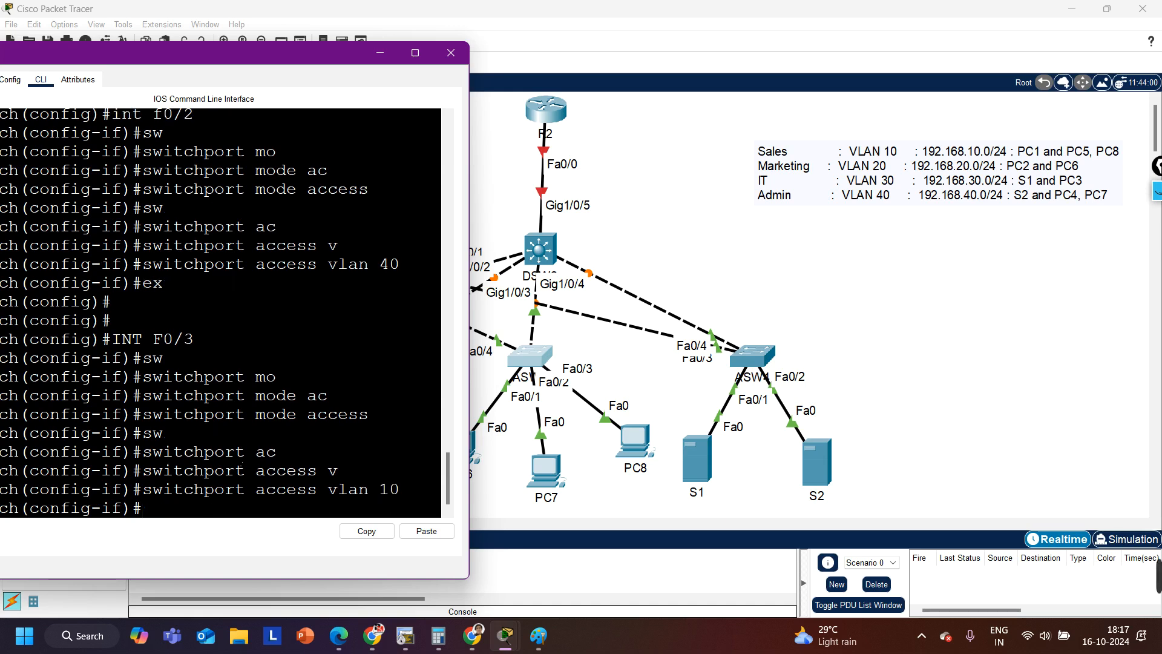
Step: Leave configuration mode on ASW3 and close its window
key(ctrl+z)
key(Return)
key(Return)
key(Return)
key(Return)
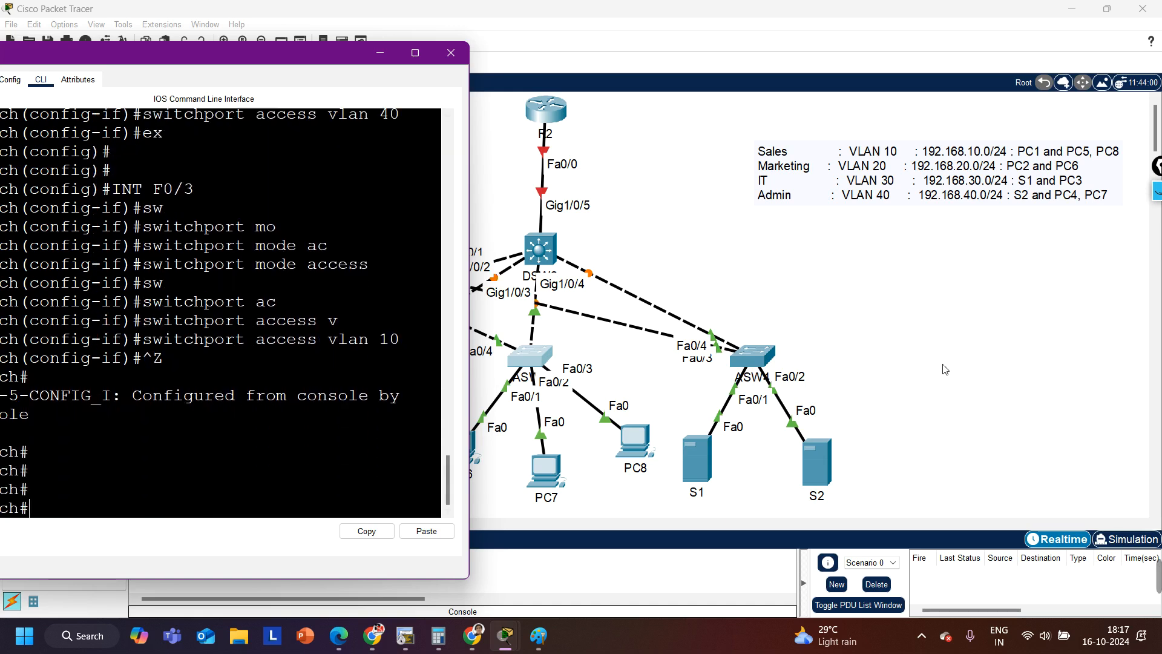
click(451, 53)
Step: Open ASW4's command line and enter global configuration mode from the terminal
click(753, 356)
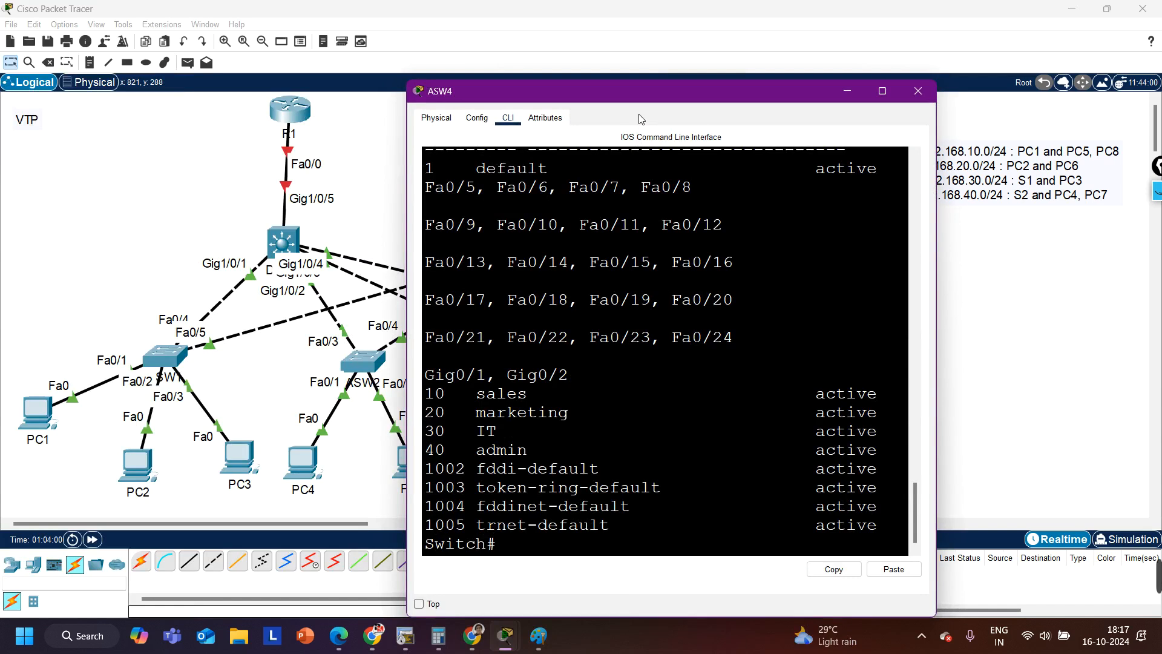
drag(649, 87, 356, 54)
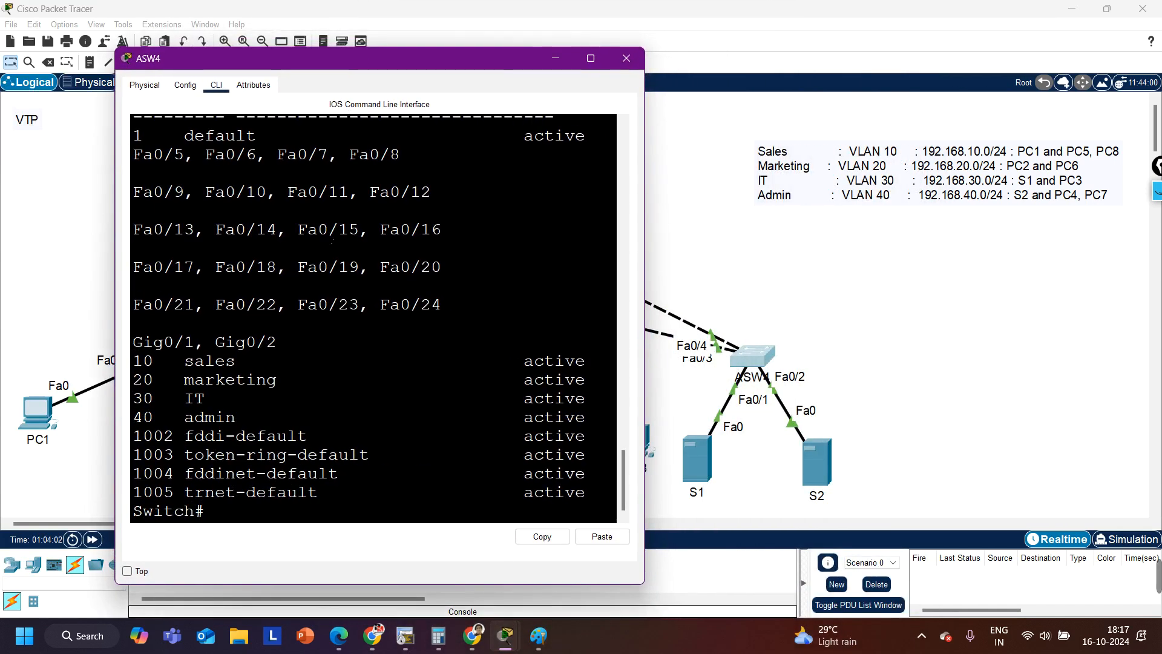
text(conf)
key(Tab)
key(Return)
key(Return)
key(Return)
key(Return)
Step: Set ASW4's interface f0/1 to access mode
text(int f0/)
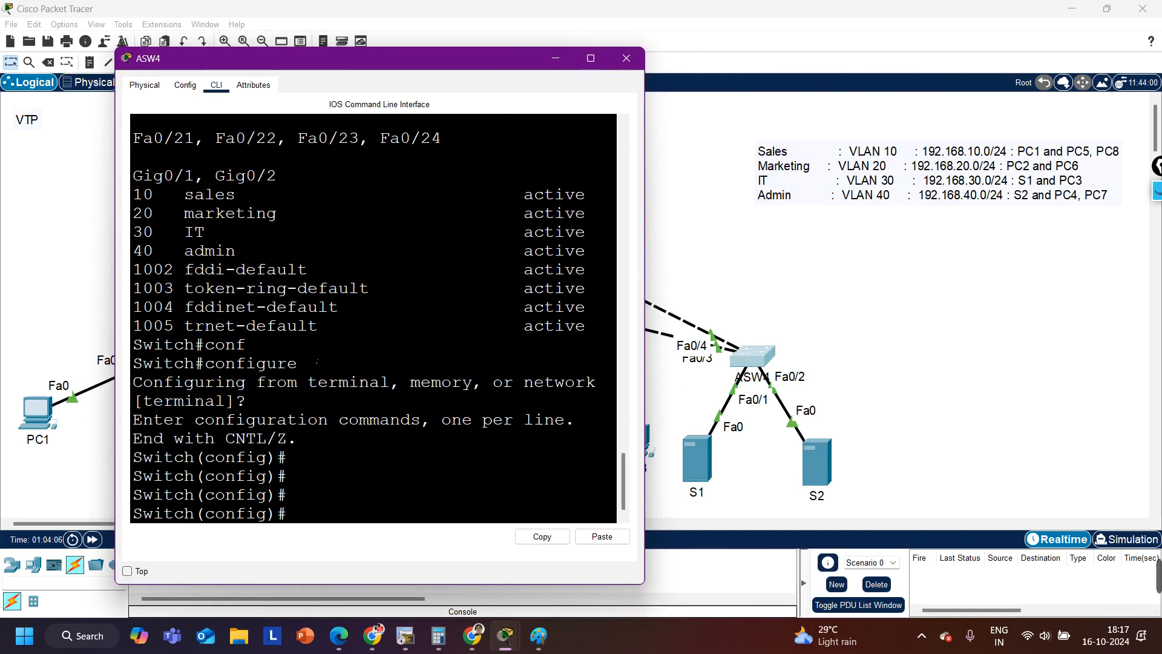
text(1)
key(Return)
text(sw)
key(Tab)
text(mo)
key(Tab)
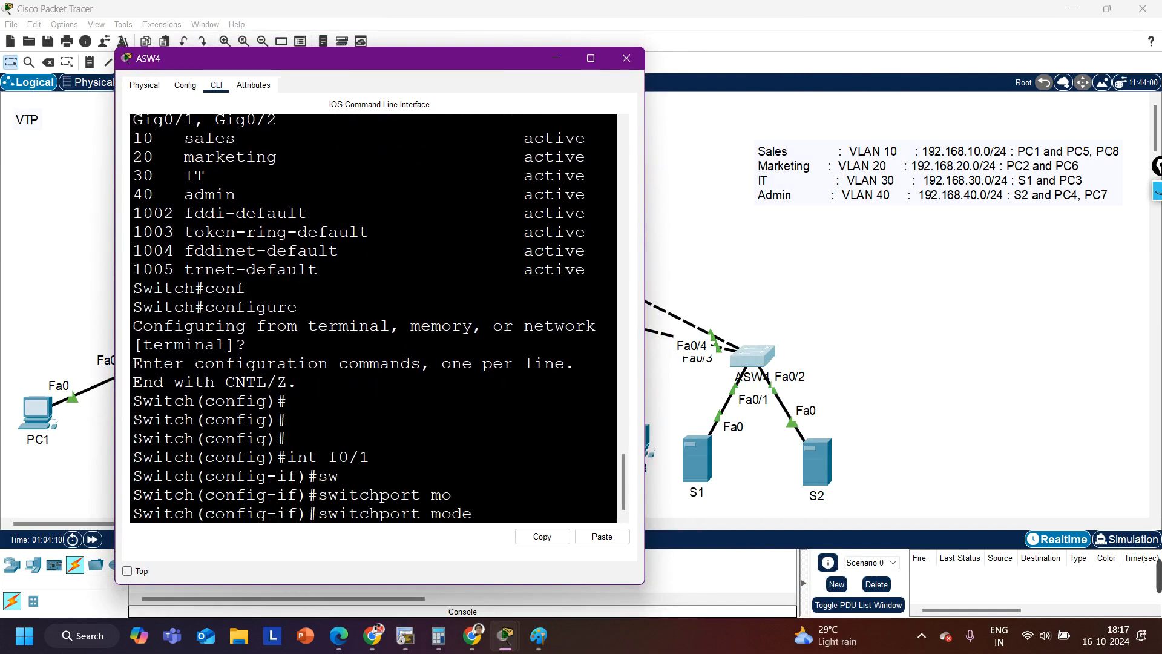
text(ac)
key(Tab)
key(Return)
Step: Assign ASW4's interface f0/1 to VLAN 30 and exit its interface configuration
text(switchport)
key(Tab)
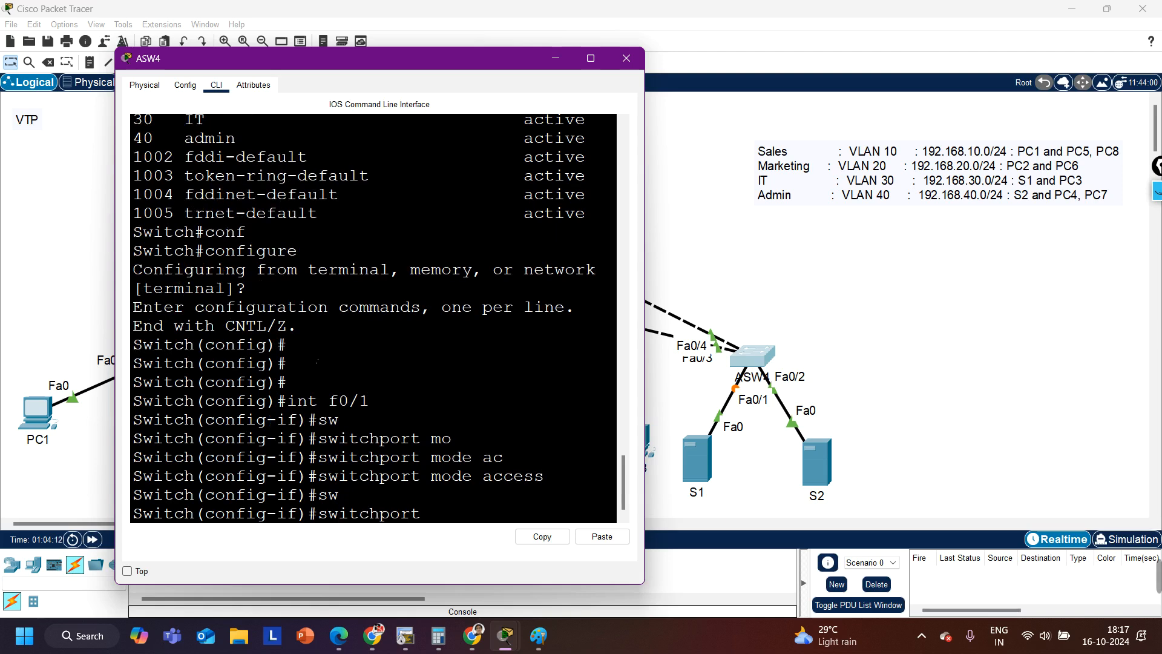
text(ac)
key(Tab)
text(v)
key(Tab)
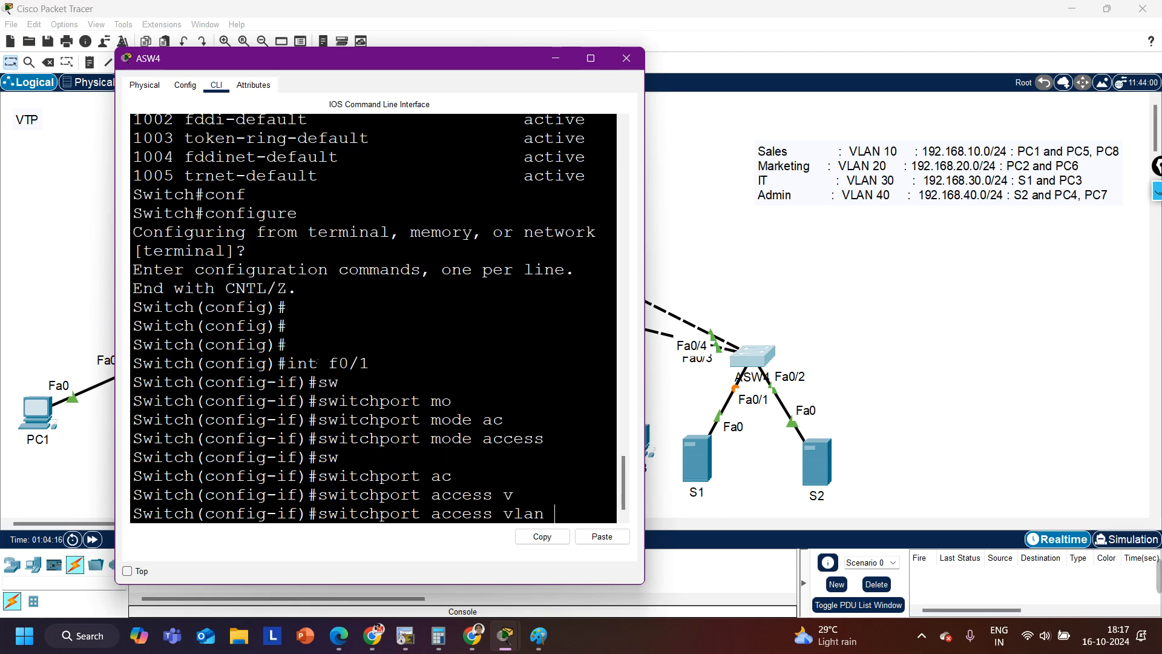
text(304)
key(BackSpace)
key(Return)
text(ex)
key(Return)
Step: Assign ASW4's interface f0/2 to VLAN 40
text(i)
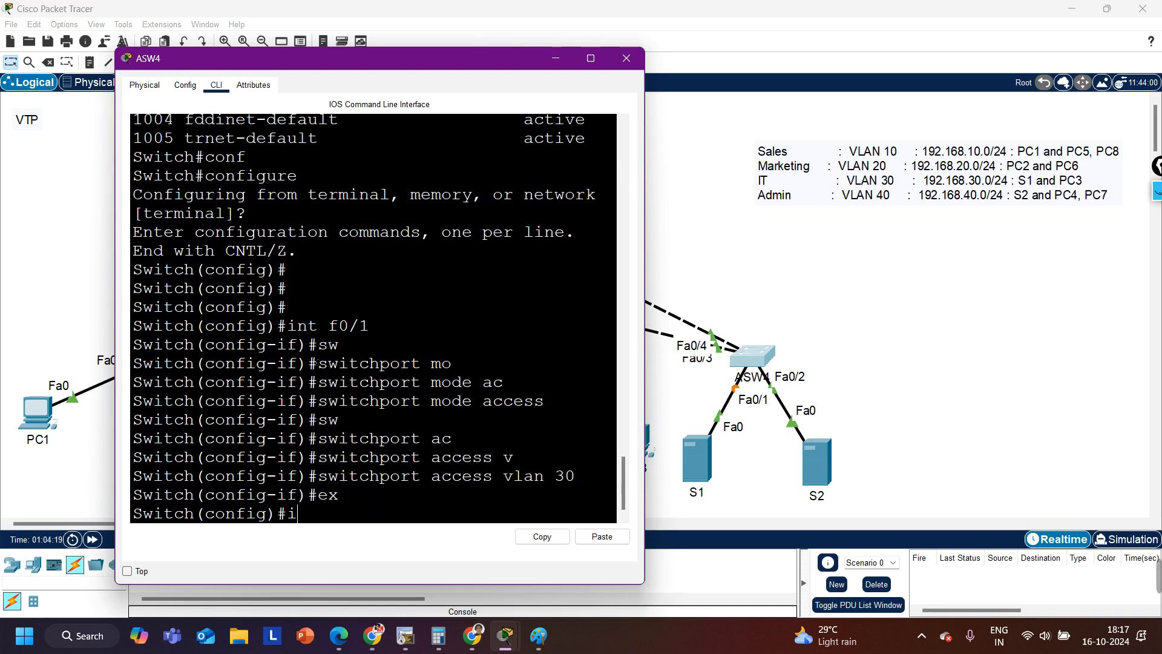
text(nt f0/2)
key(Return)
text(sw)
key(Tab)
text(a)
key(Tab)
text(v)
key(Tab)
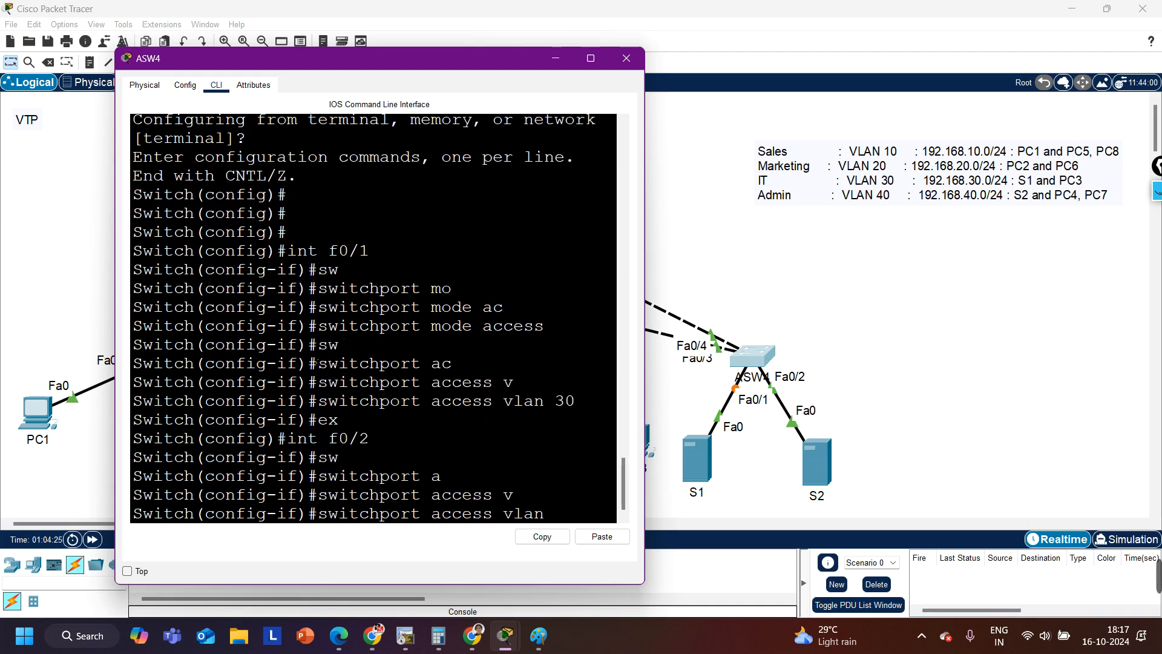
text(40)
key(Return)
Step: Set ASW4's interface f0/2 to access mode
text(switchport)
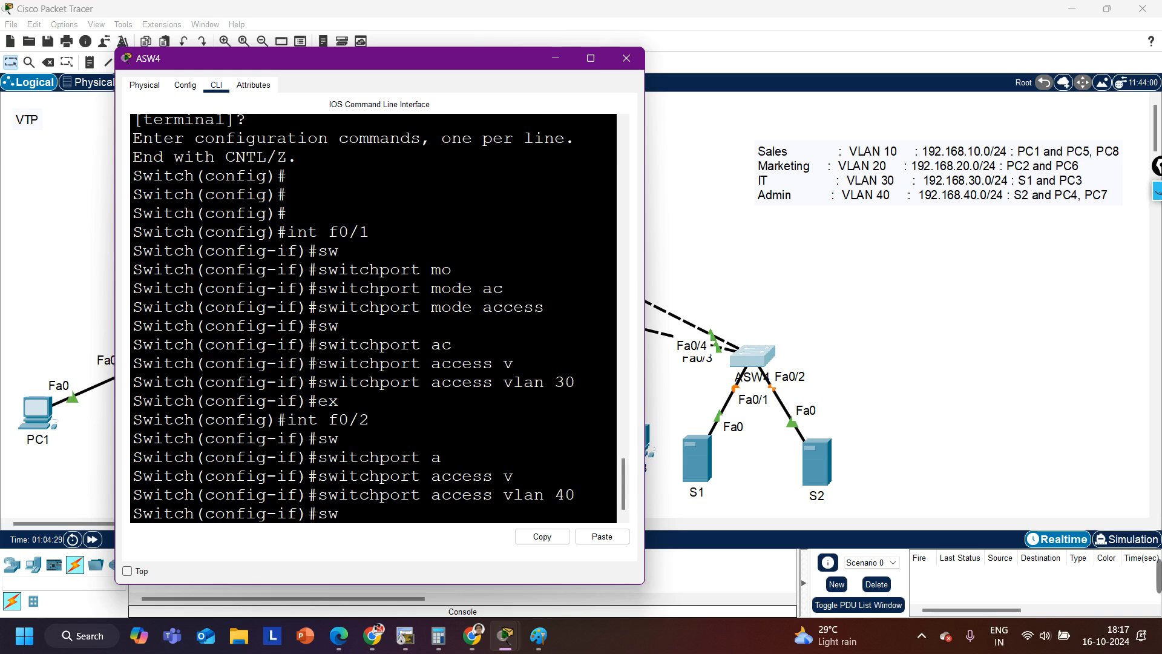
key(Tab)
text(mo)
key(Tab)
text(ac)
key(Tab)
key(Return)
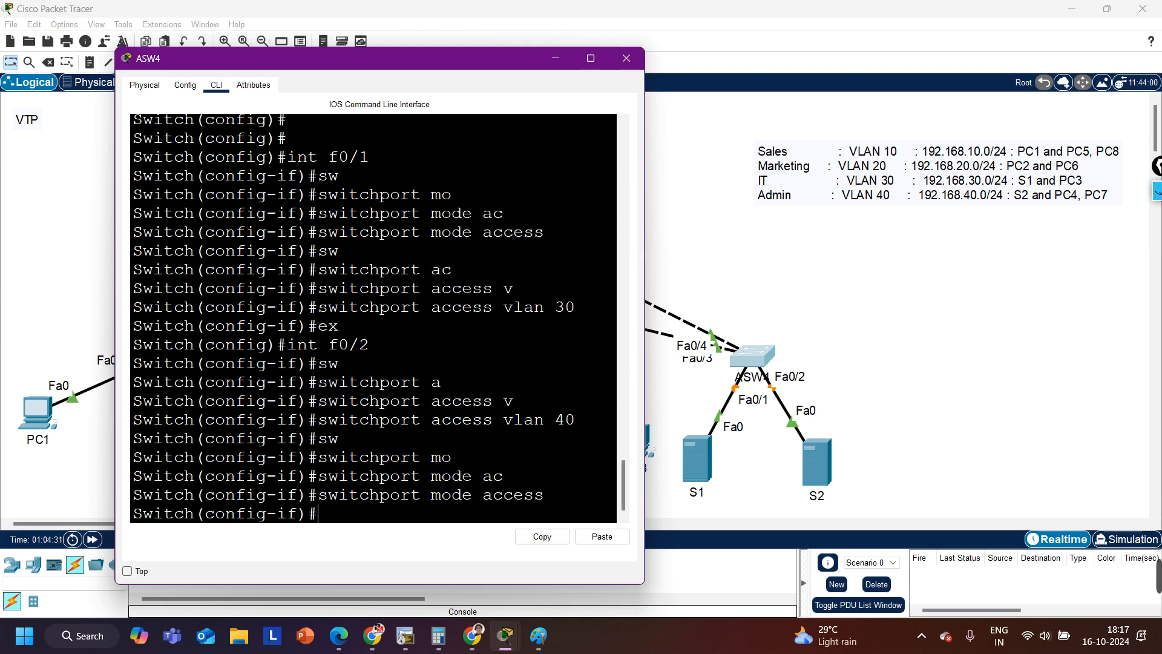
Step: Leave configuration mode on ASW4 and return to the network topology
key(ctrl+z)
key(Return)
key(Return)
key(Return)
key(Return)
key(Return)
key(Return)
key(Return)
key(Return)
key(Return)
key(Return)
key(Return)
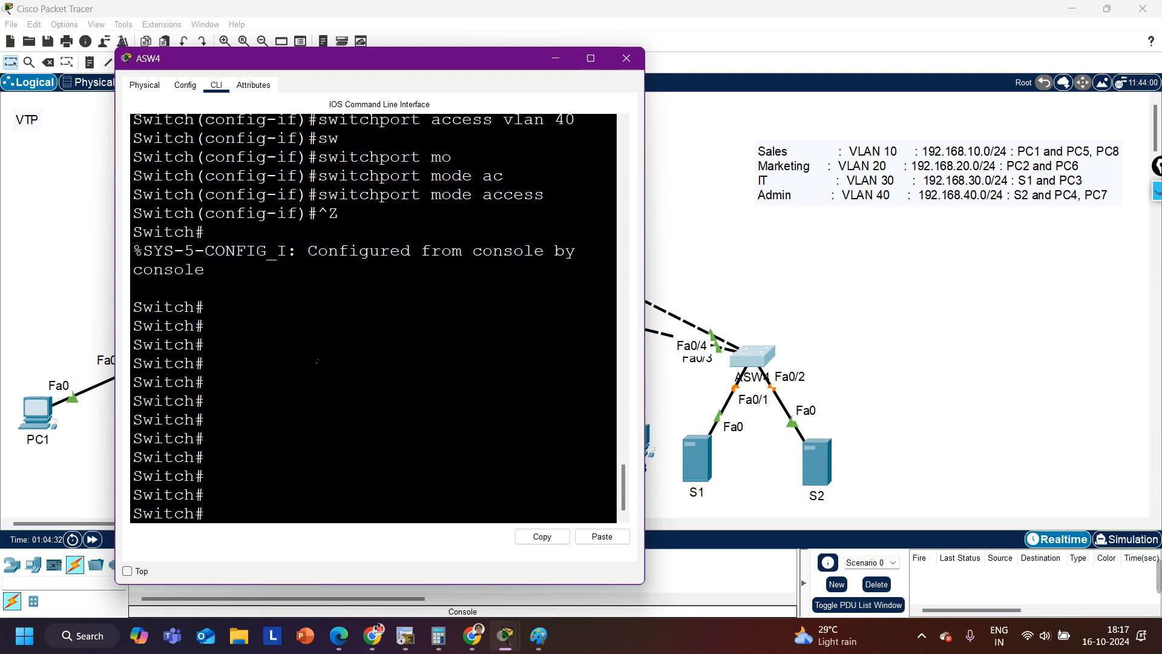
click(908, 370)
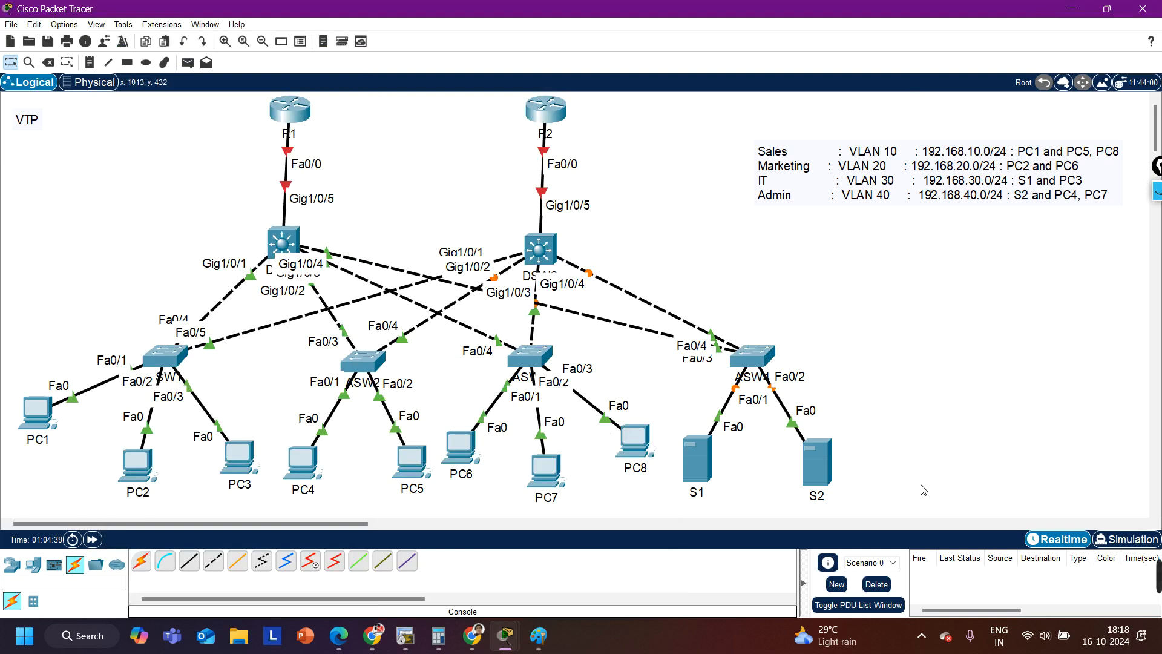
drag(897, 506, 35, 354)
drag(100, 264, 826, 351)
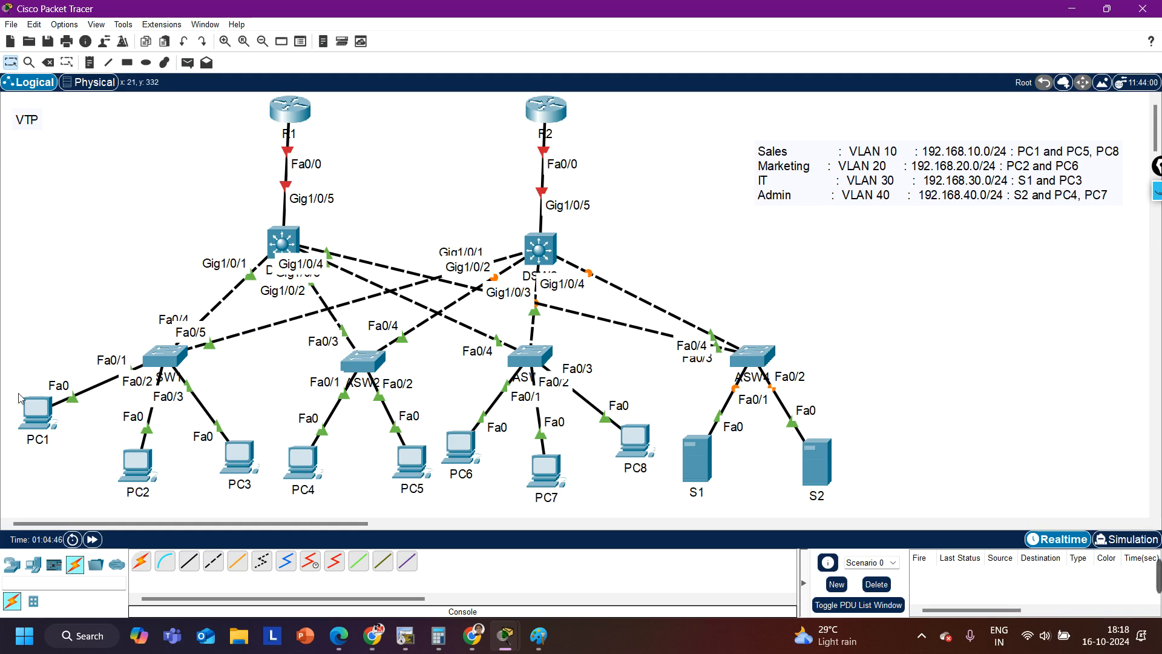
drag(10, 394, 1073, 507)
Step: Configure PC1 with static IPv4 address 192.168.10.1, subnet mask 255.255.255.0 and default gateway 192.168.10.254
click(36, 413)
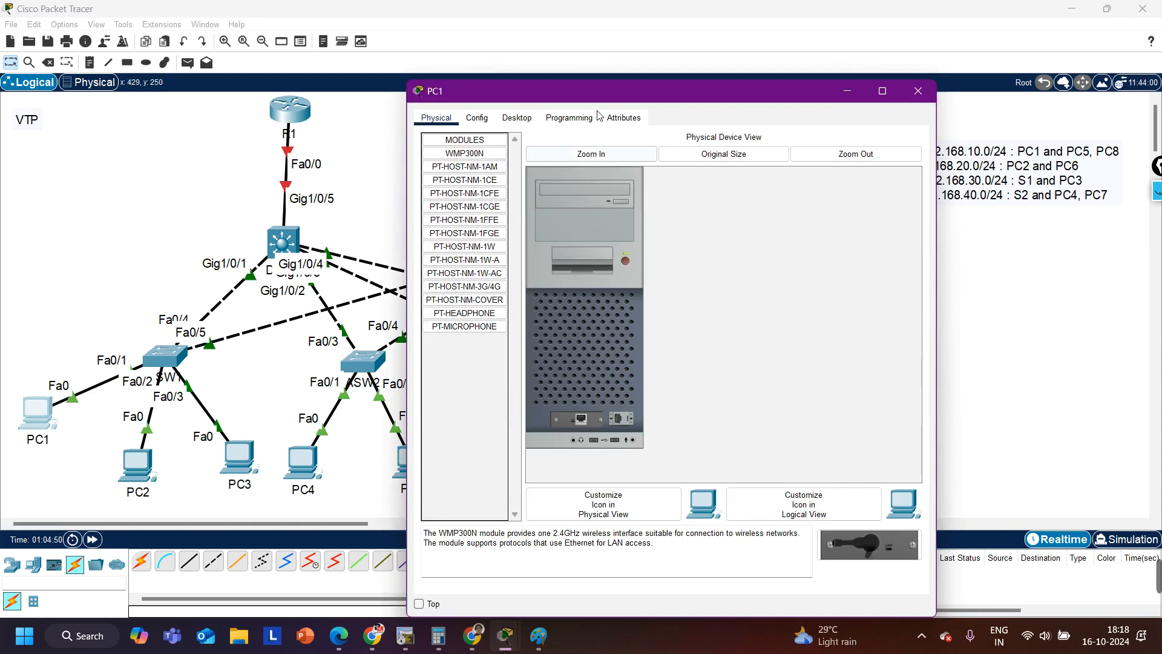
click(516, 118)
drag(436, 91, 248, 54)
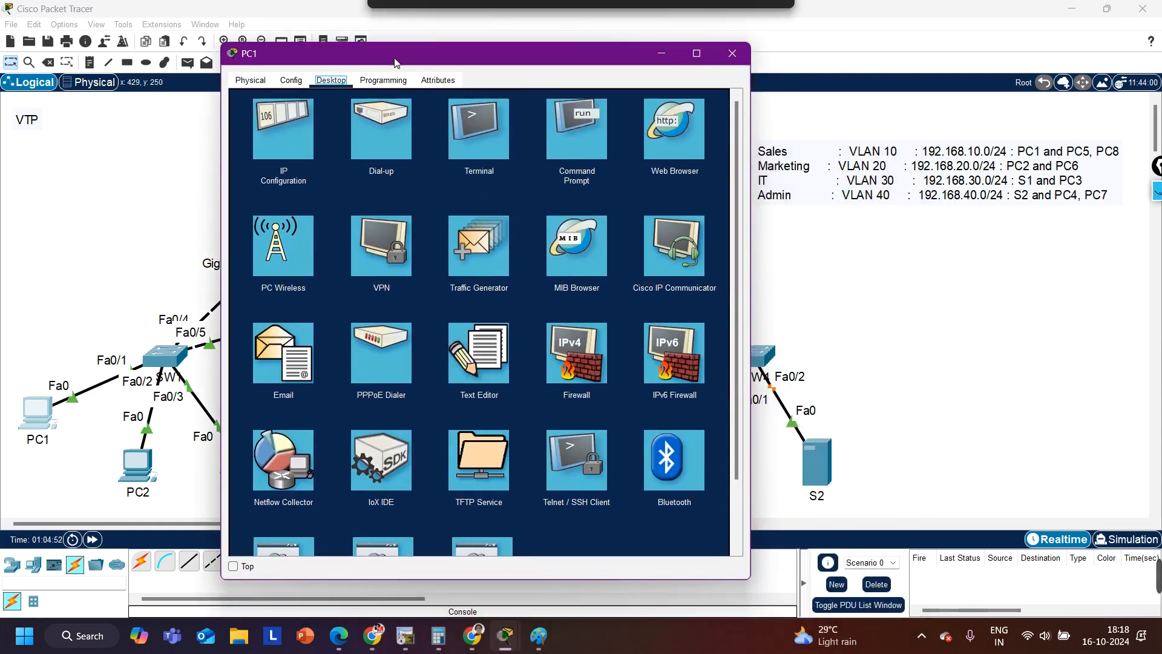
click(294, 141)
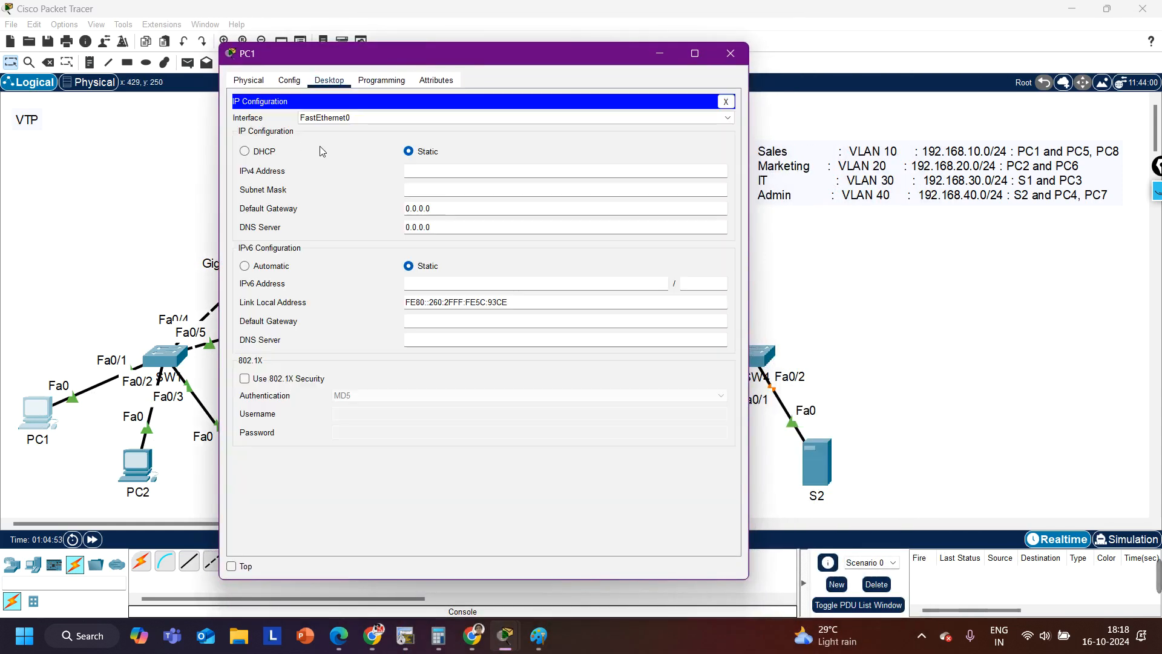
click(444, 172)
text(192.168.10.1)
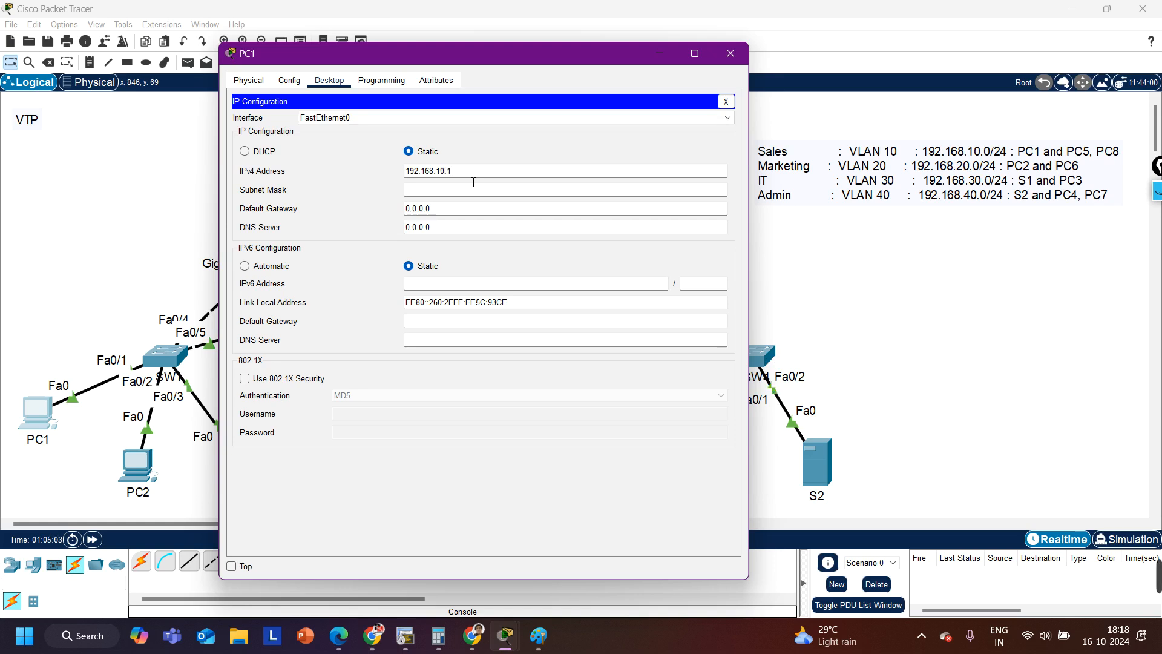
click(474, 182)
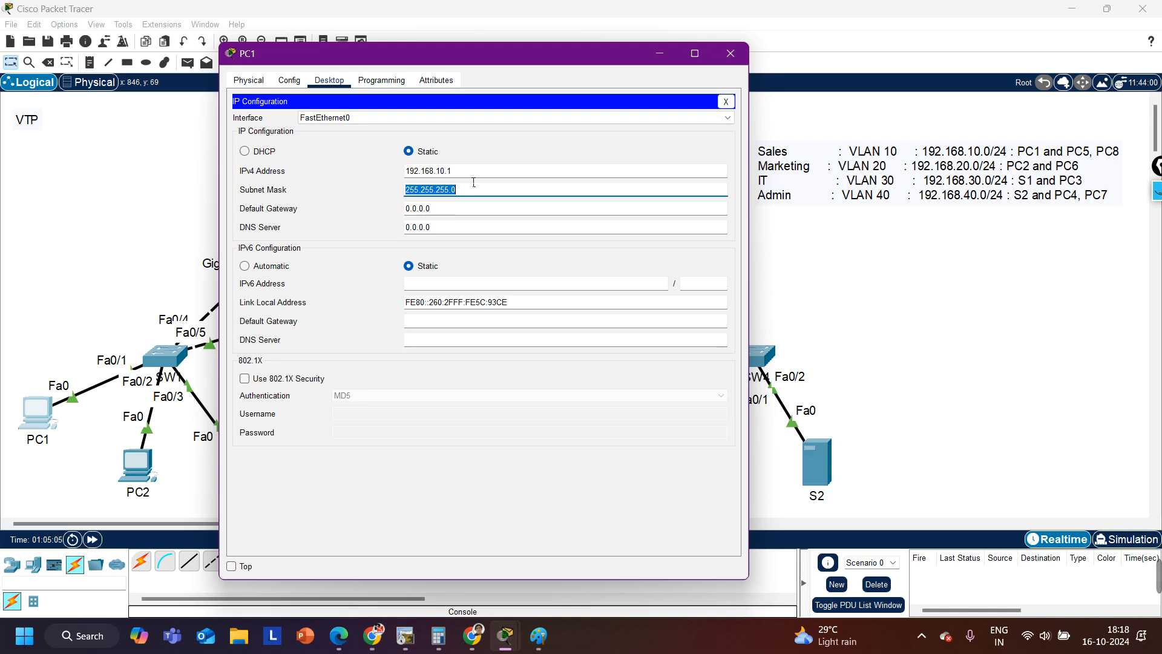
key(Tab)
text(192.168.10.254)
click(93, 235)
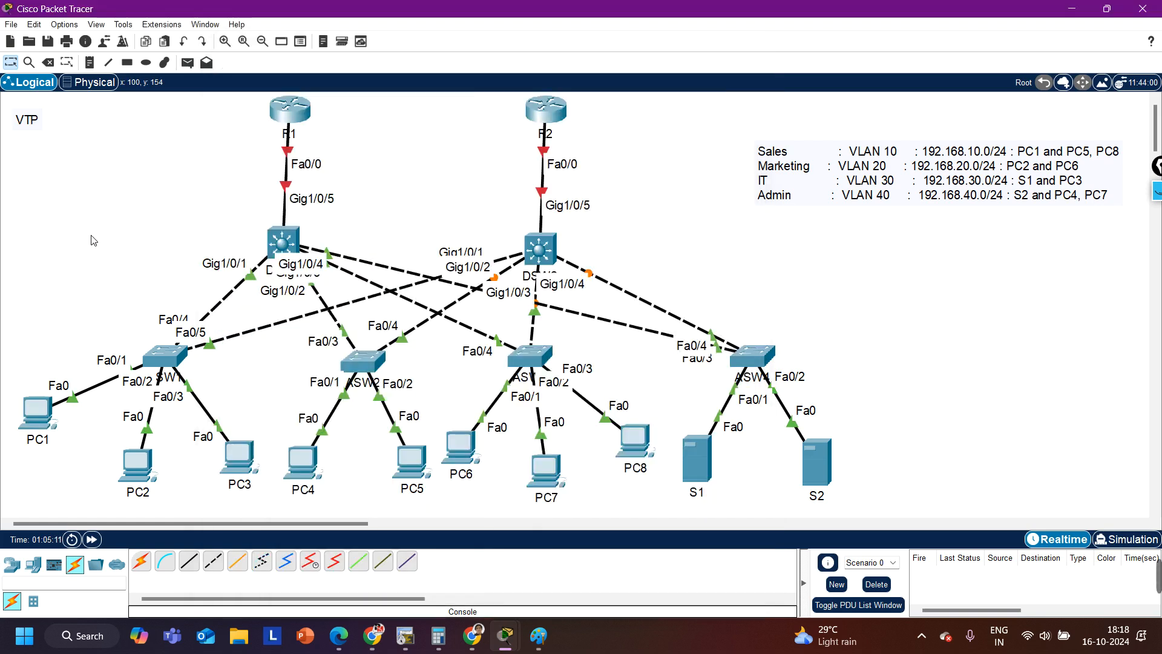
Step: Configure PC2 with static IPv4 address 192.168.20.1, subnet mask 255.255.255.0 and default gateway 192.168.20.254, and close its window
click(128, 463)
drag(519, 93, 207, 57)
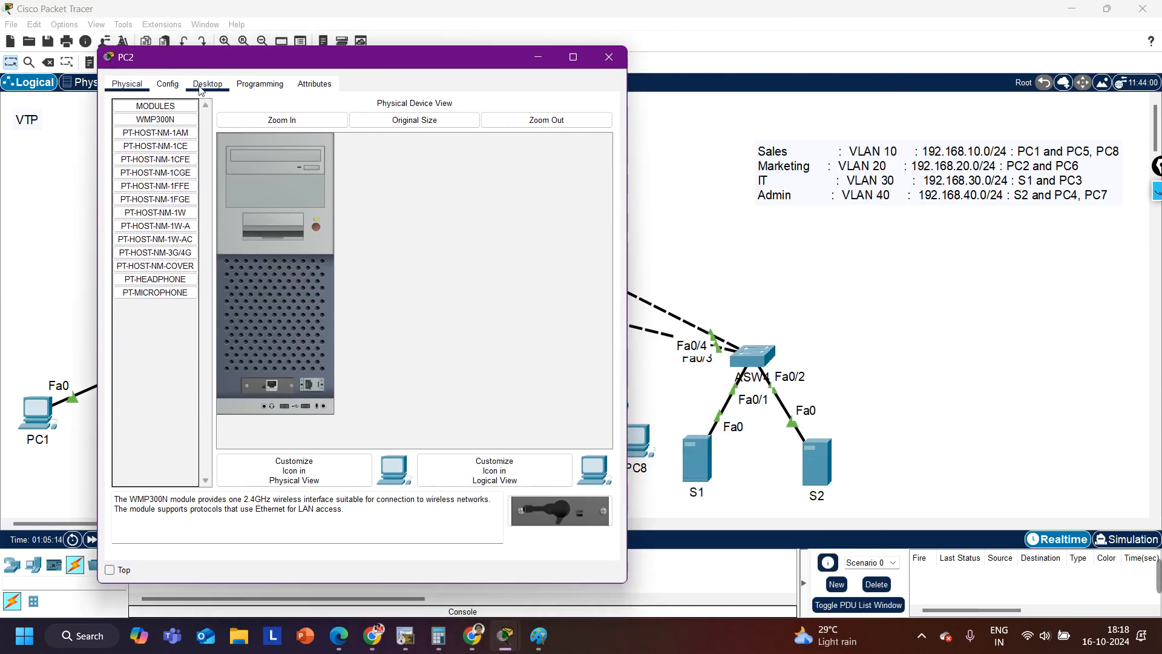
click(203, 85)
click(171, 133)
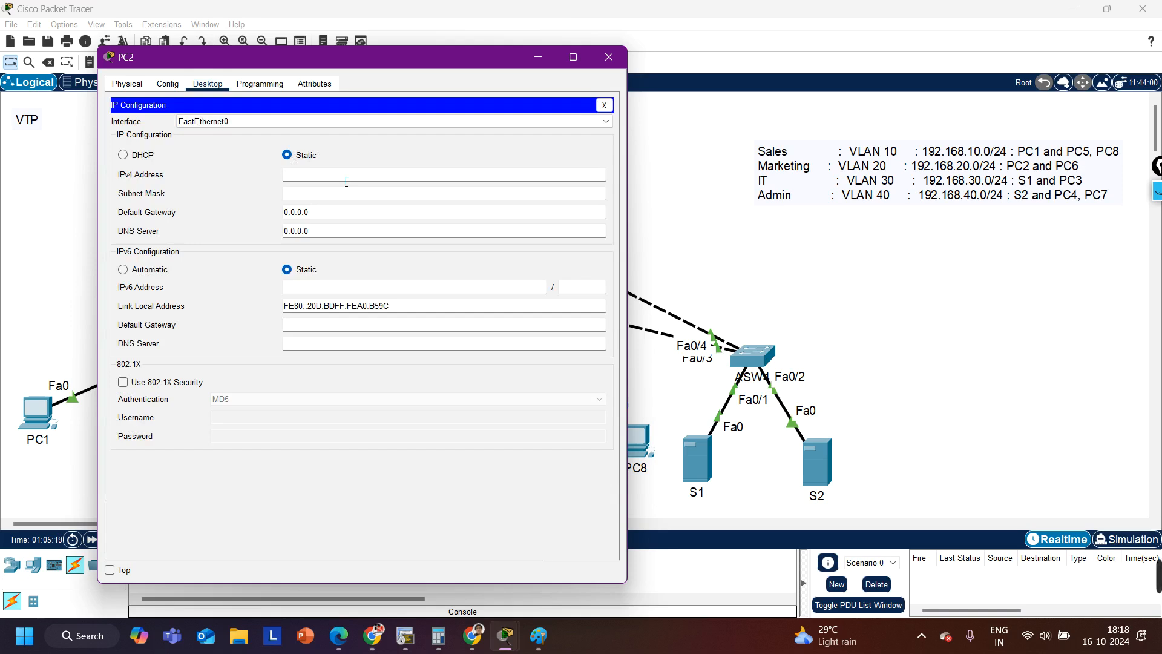
text(192.168.20.1)
key(Tab)
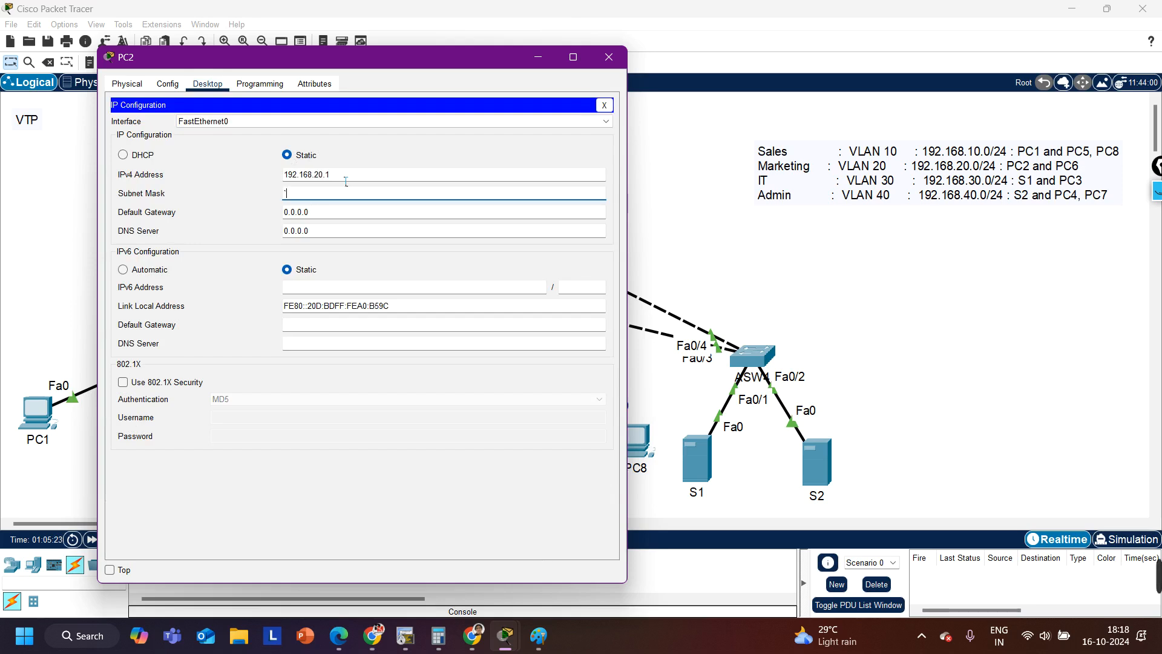
text(255.255.255.0)
key(Tab)
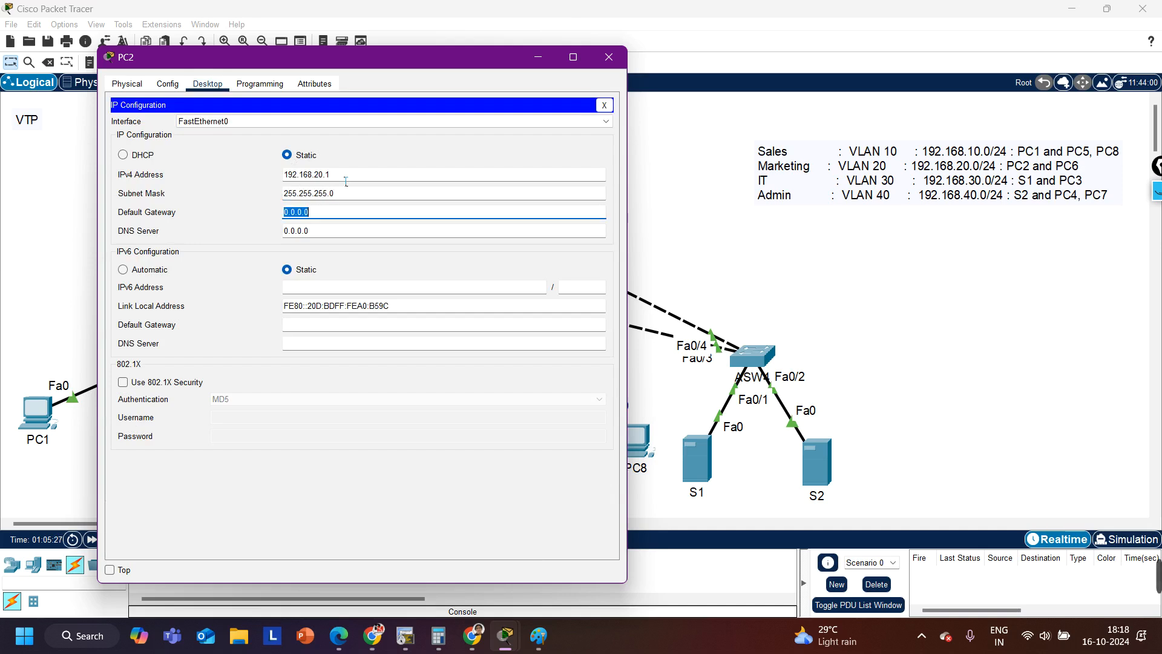
text(192.168.20.254)
click(608, 58)
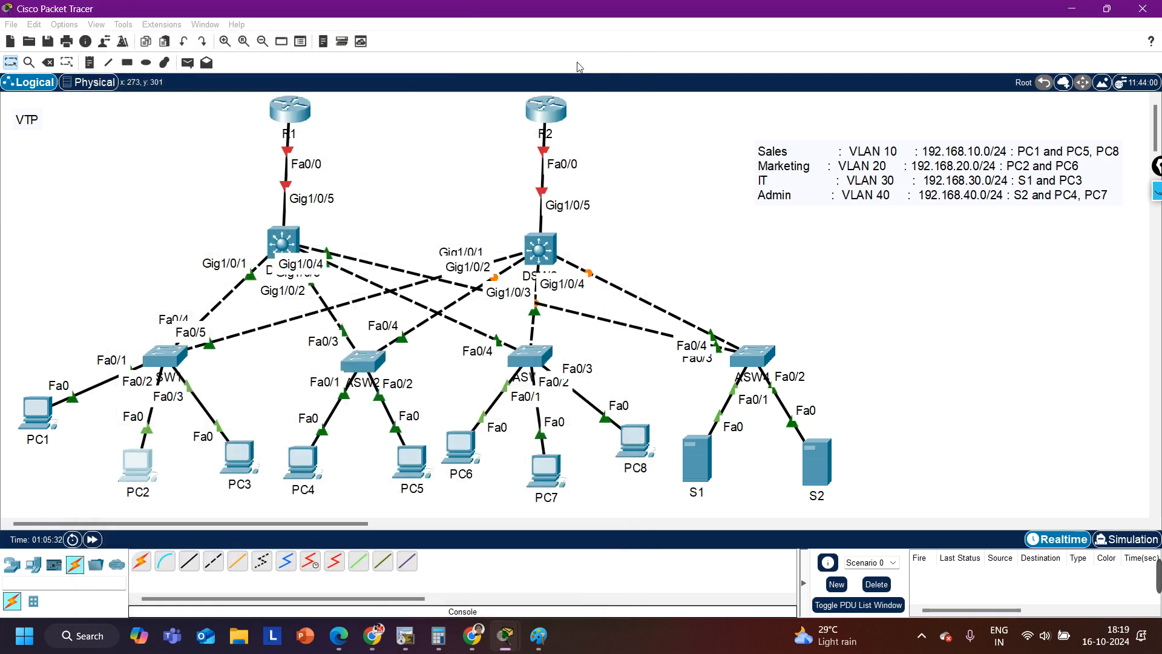
Step: Configure server S1 with static IPv4 address 192.168.30.1, subnet mask 255.255.255.0 and a default gateway in the 192.168.30.0 network
click(687, 463)
drag(597, 91, 245, 59)
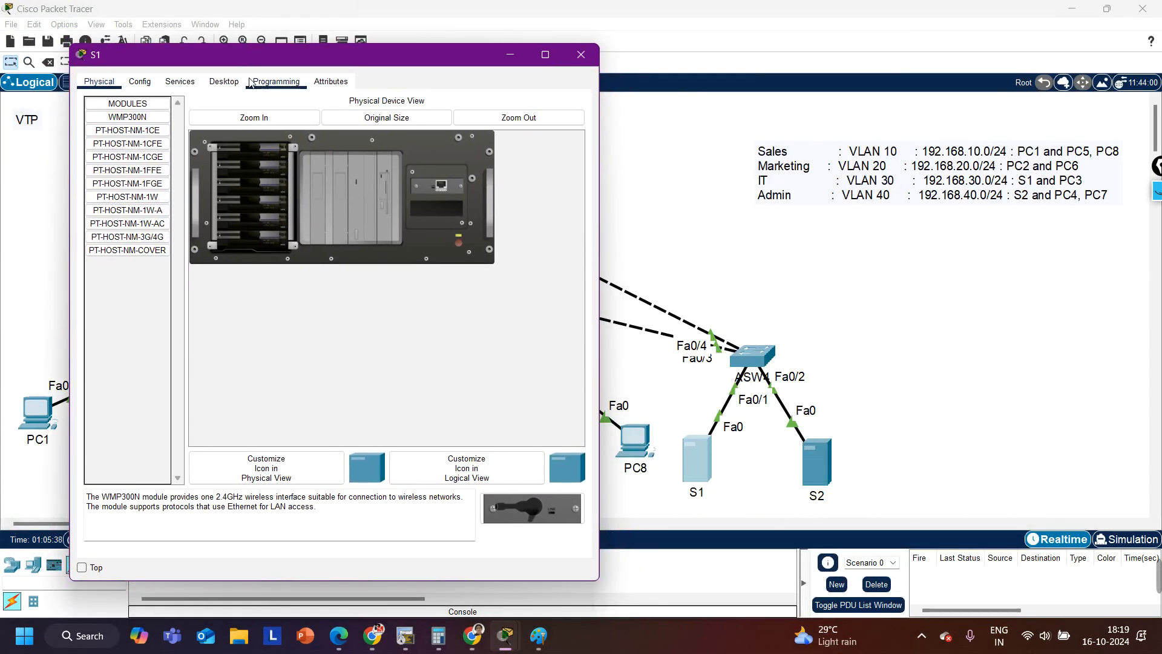
click(224, 81)
click(147, 118)
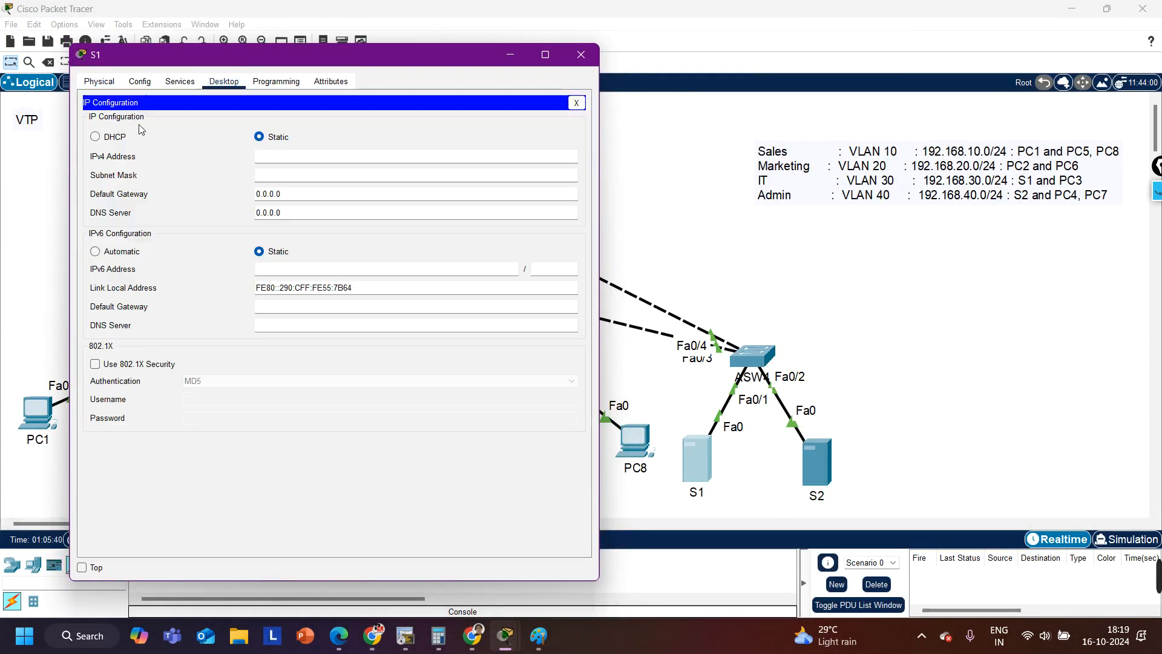
click(340, 158)
text(192.168.30.)
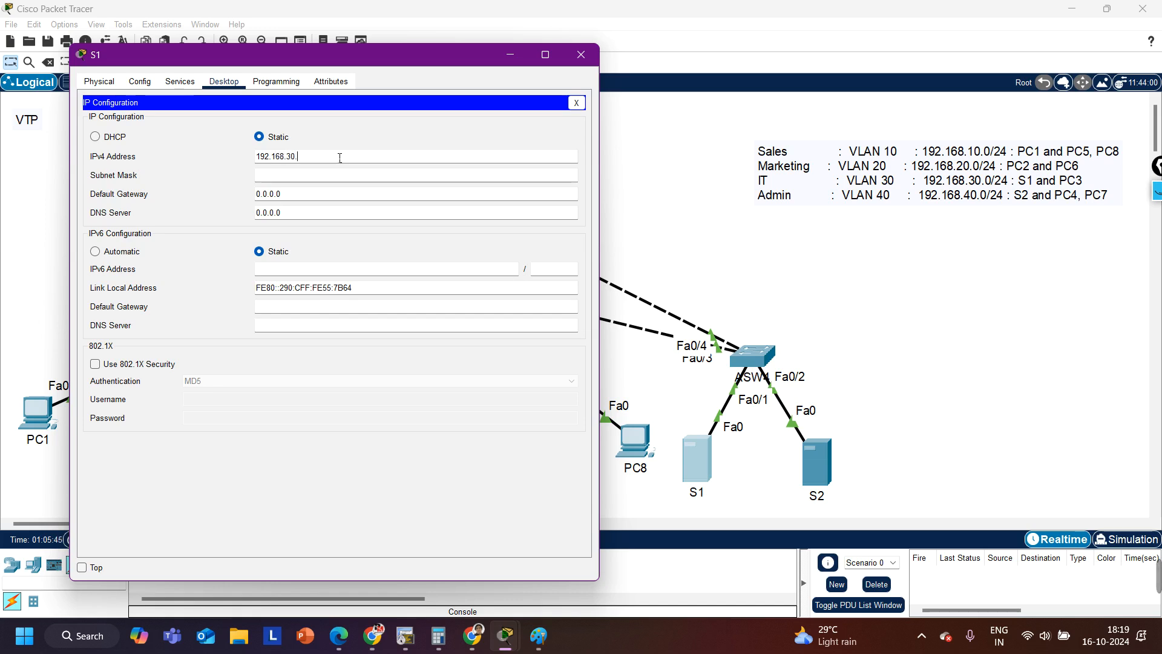
text(1)
key(Tab)
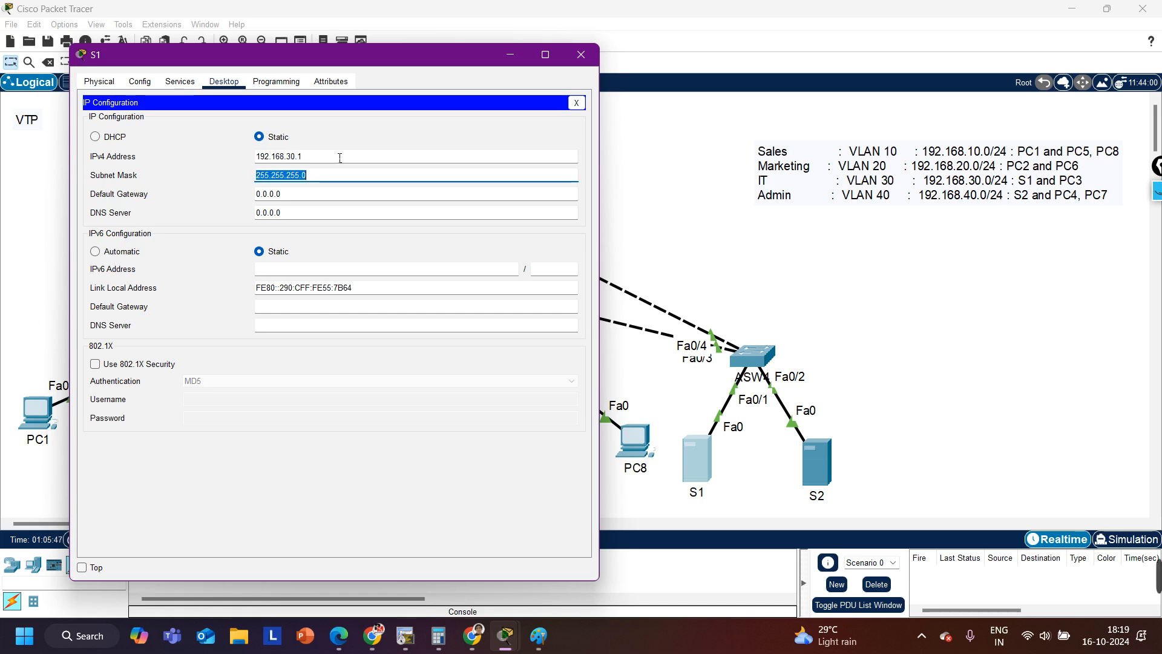
key(Tab)
text(1)
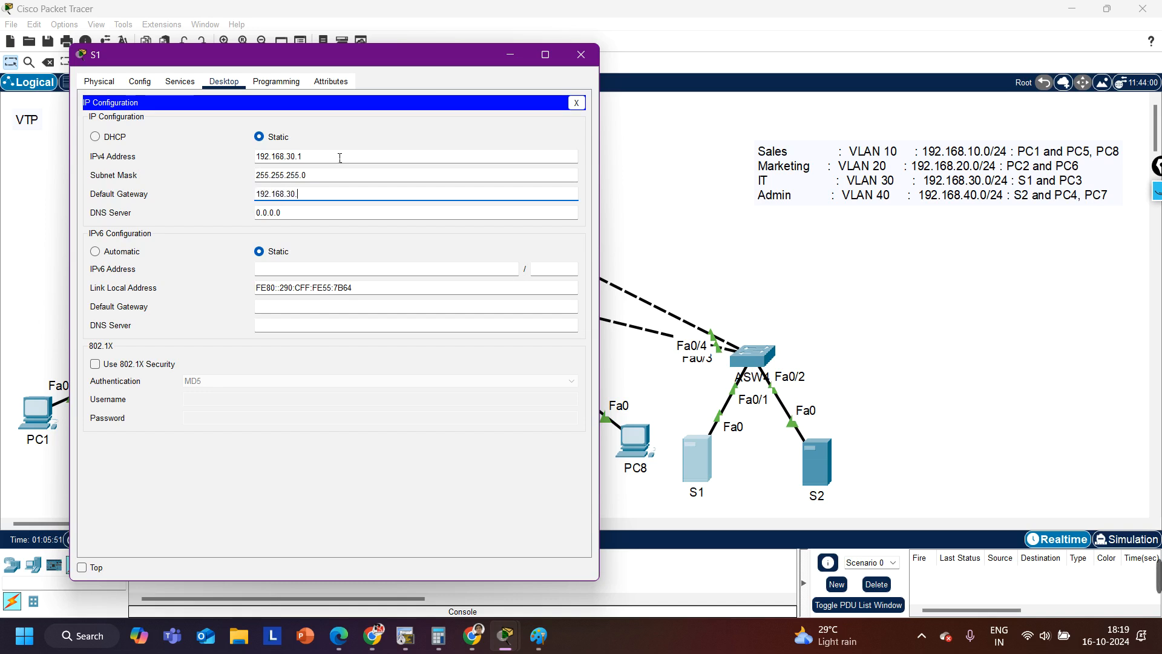
click(589, 57)
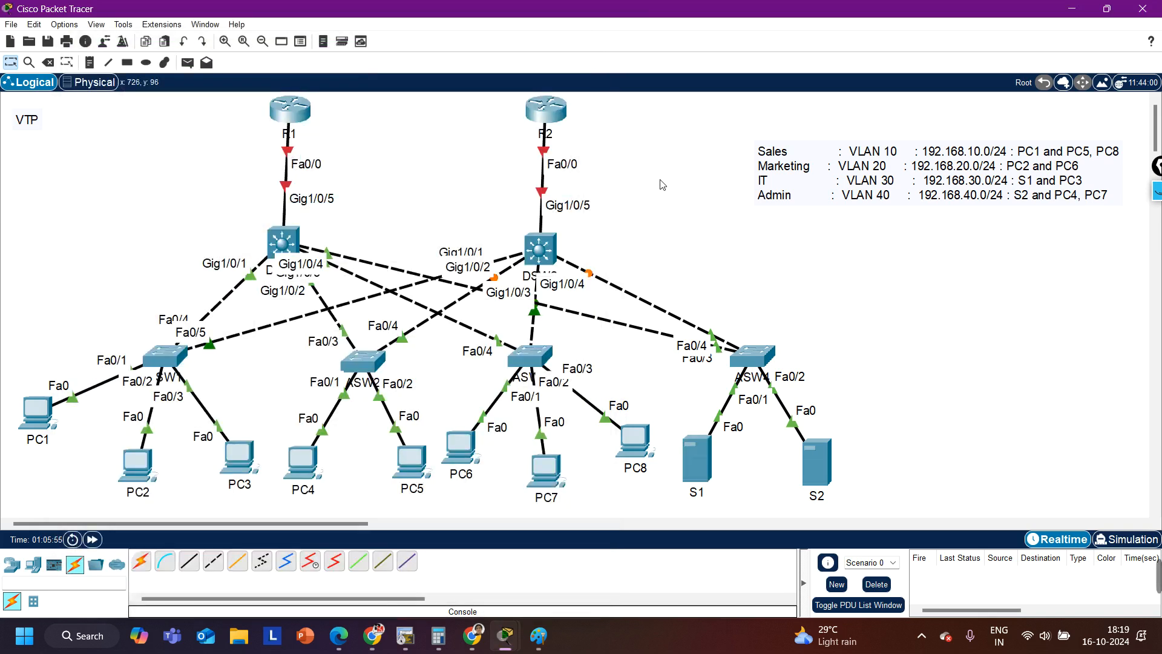
drag(183, 204, 644, 278)
click(664, 266)
drag(146, 219, 630, 284)
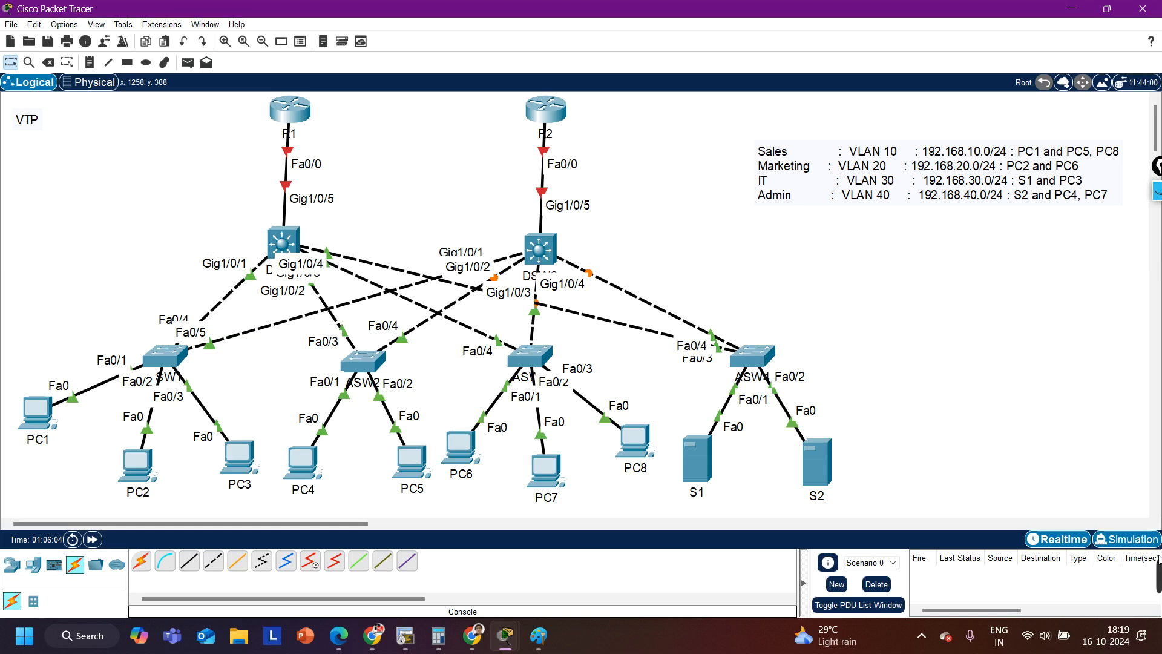
click(822, 578)
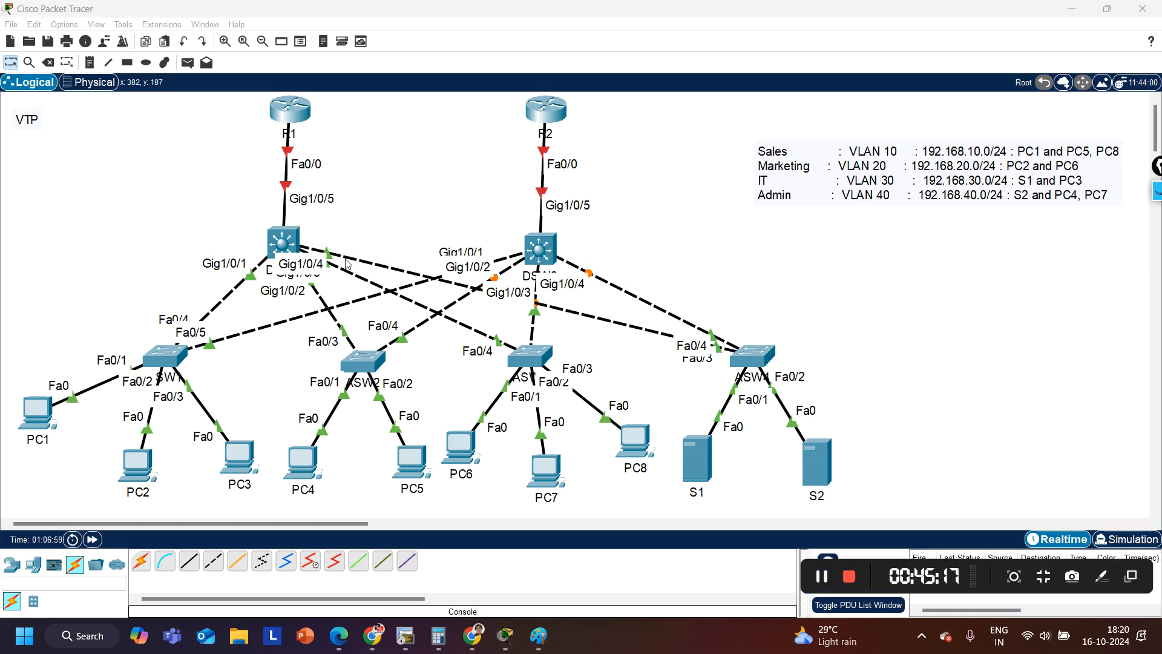
Step: Open the command line of DSW1 and enter global configuration mode
click(288, 246)
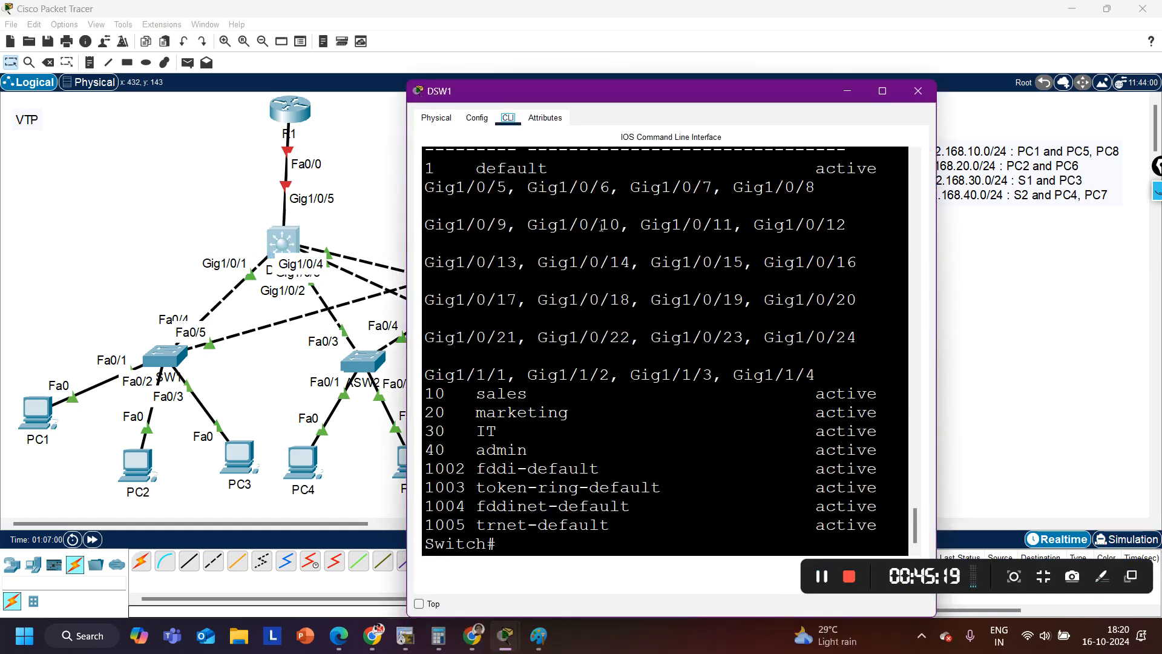
drag(569, 86, 201, 38)
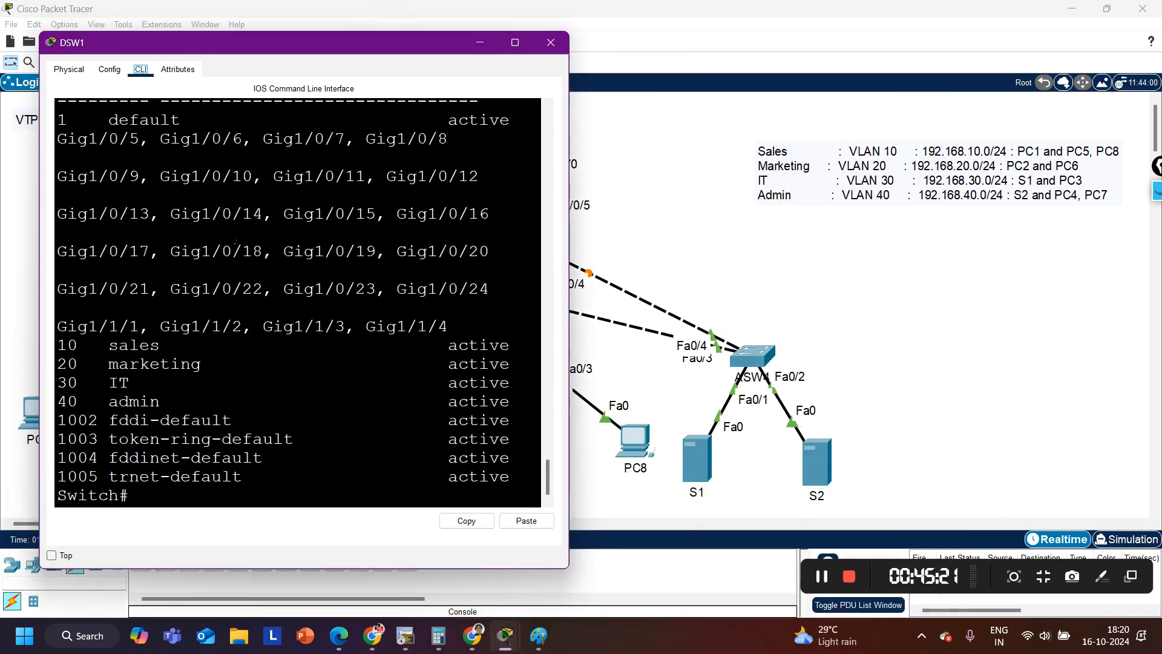
click(200, 309)
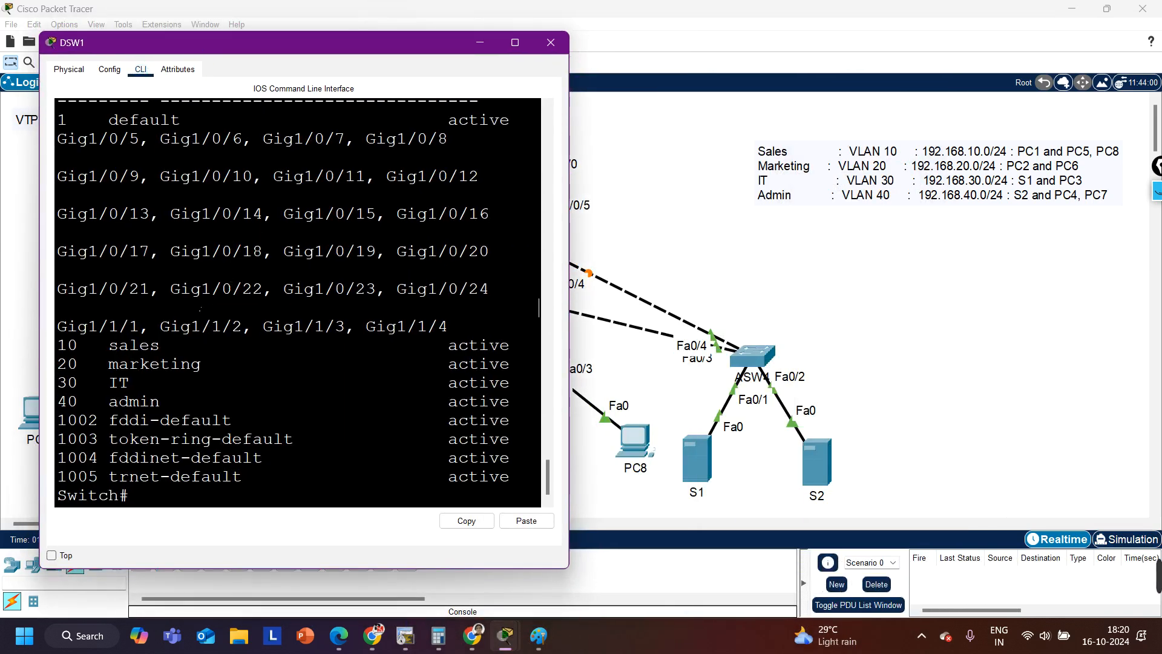
key(Return)
text(conf)
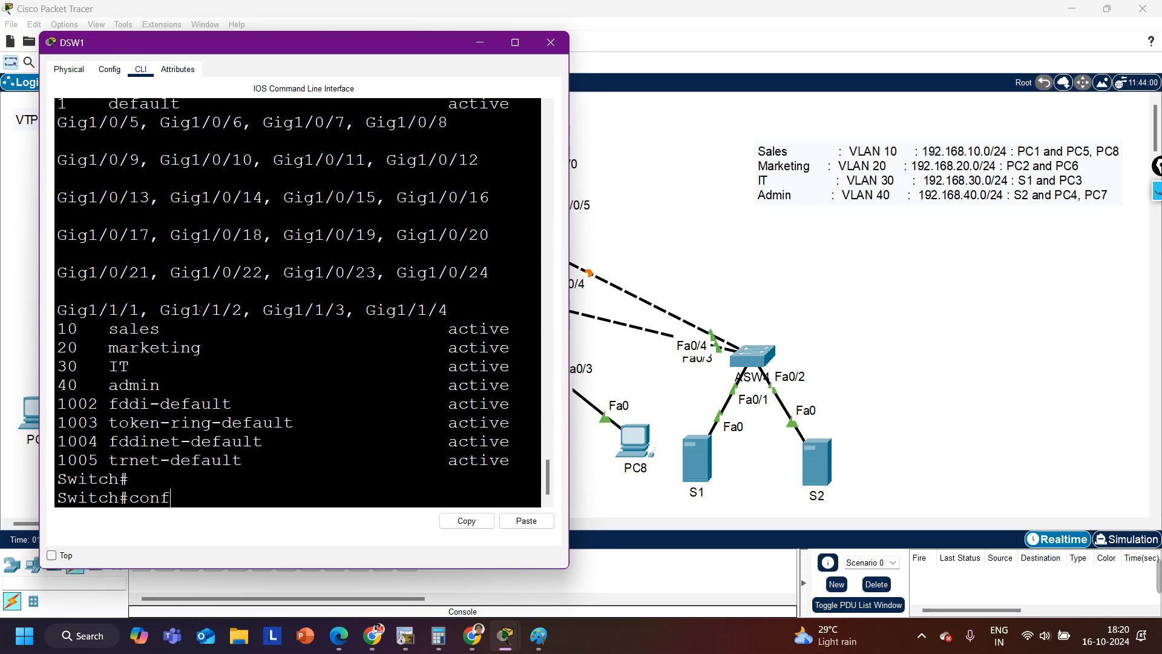
key(Tab)
key(Return)
key(Return)
key(Return)
key(Return)
key(Return)
Step: Create the VLAN 10 interface on DSW1 with IP address 192.168.10.254 and mask 255.255.255.0, and exit interface configuration
text(int )
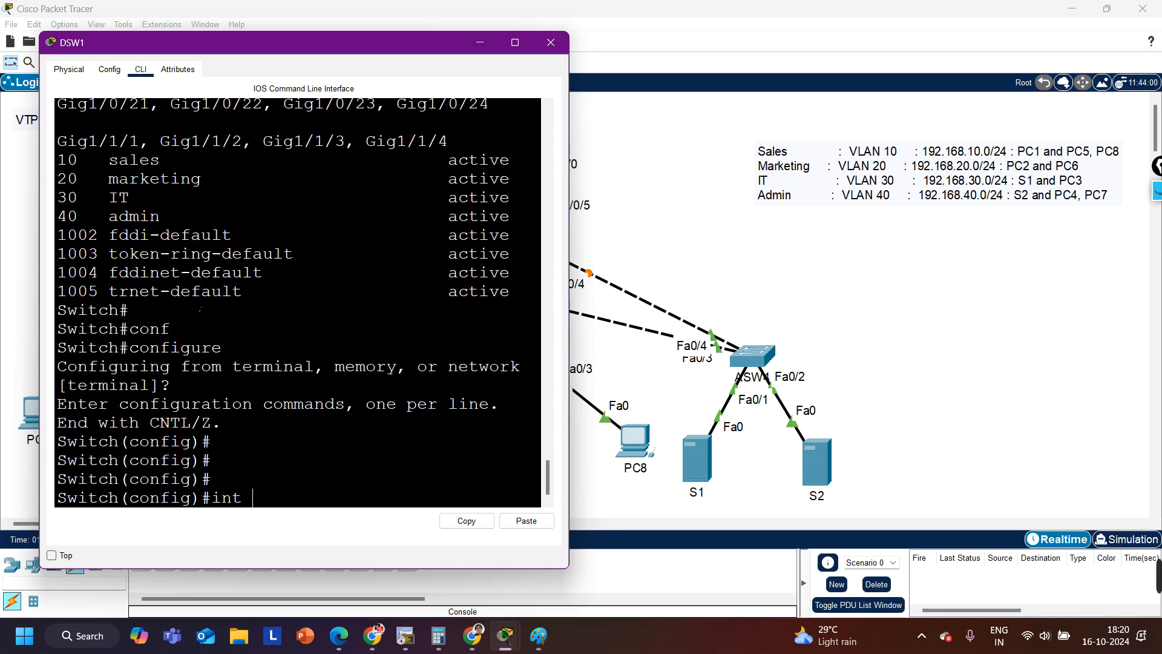
text(vl)
key(Tab)
text(10)
key(Return)
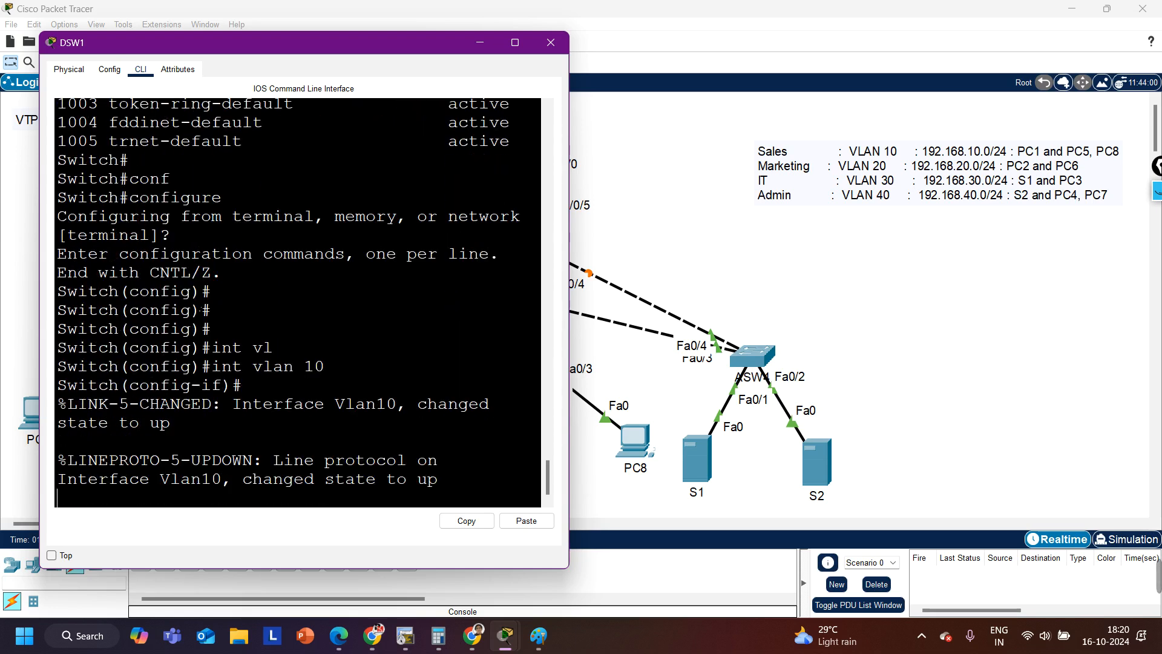
key(Return)
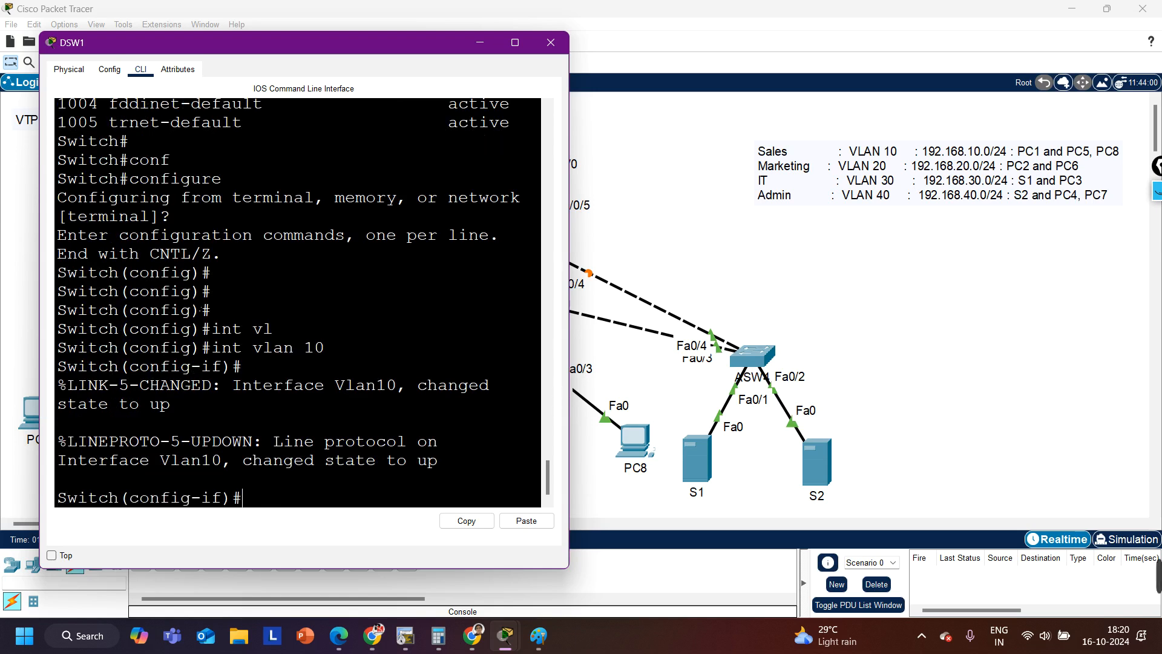
text(ip add)
key(Tab)
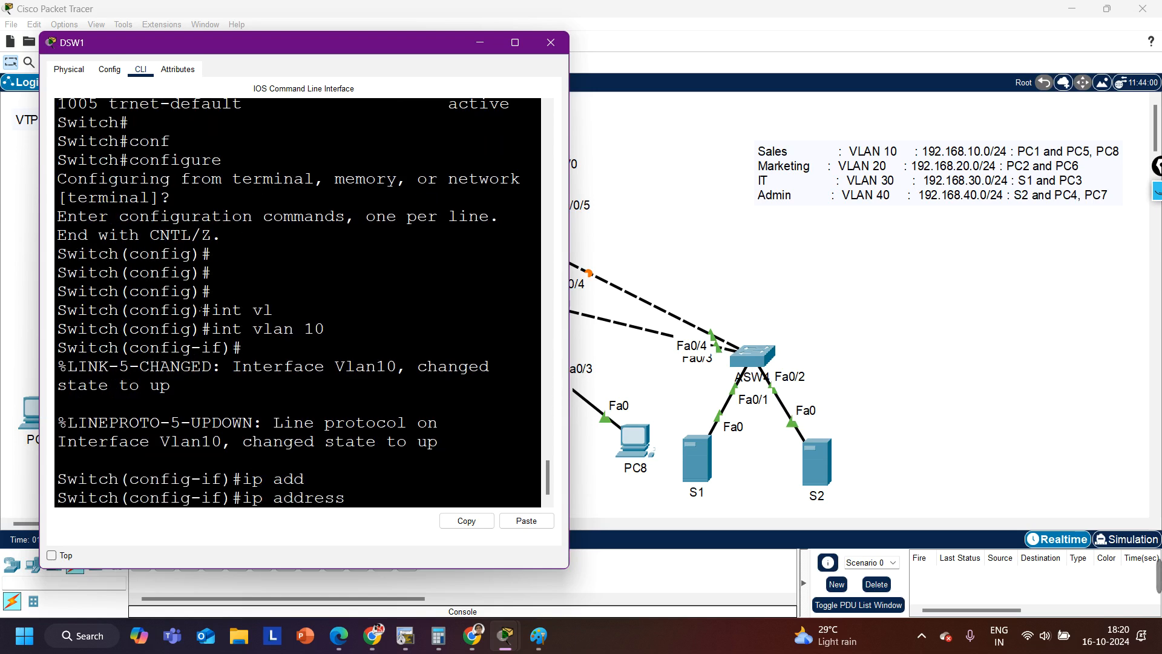
text(192.168.10.254 255.255.255.0)
key(Return)
text(ex)
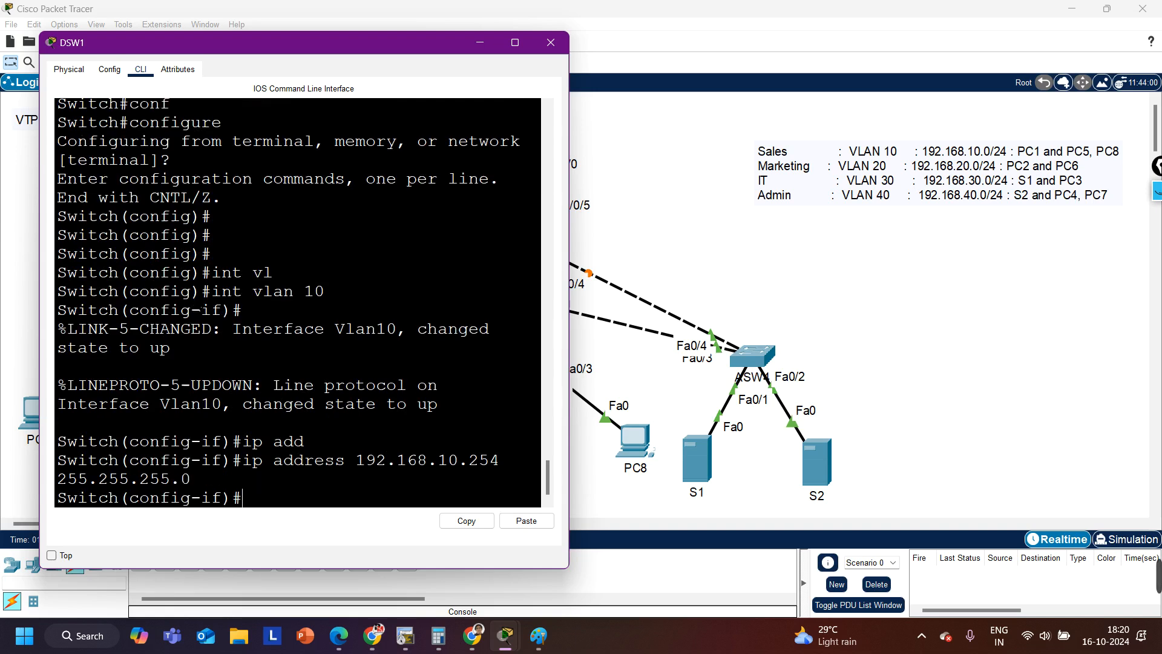
key(Return)
Step: Create the VLAN 20 interface on DSW1 with IP address 192.168.20.254 and mask 255.255.255.0, and exit interface configuration
text(int)
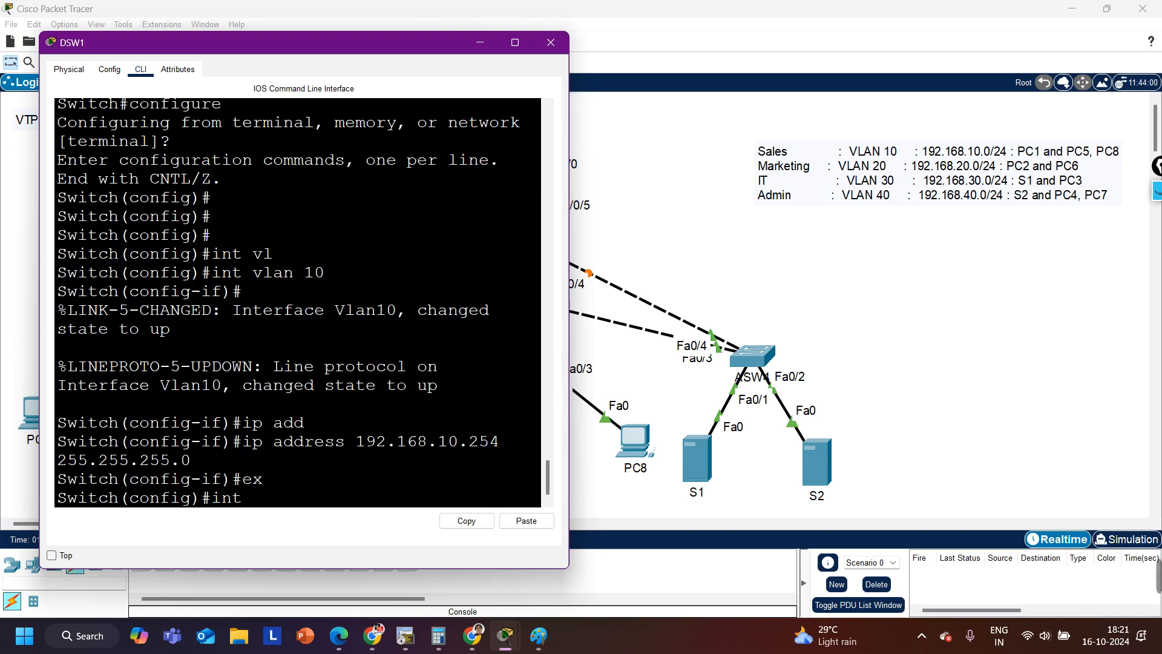
text( vl)
key(Tab)
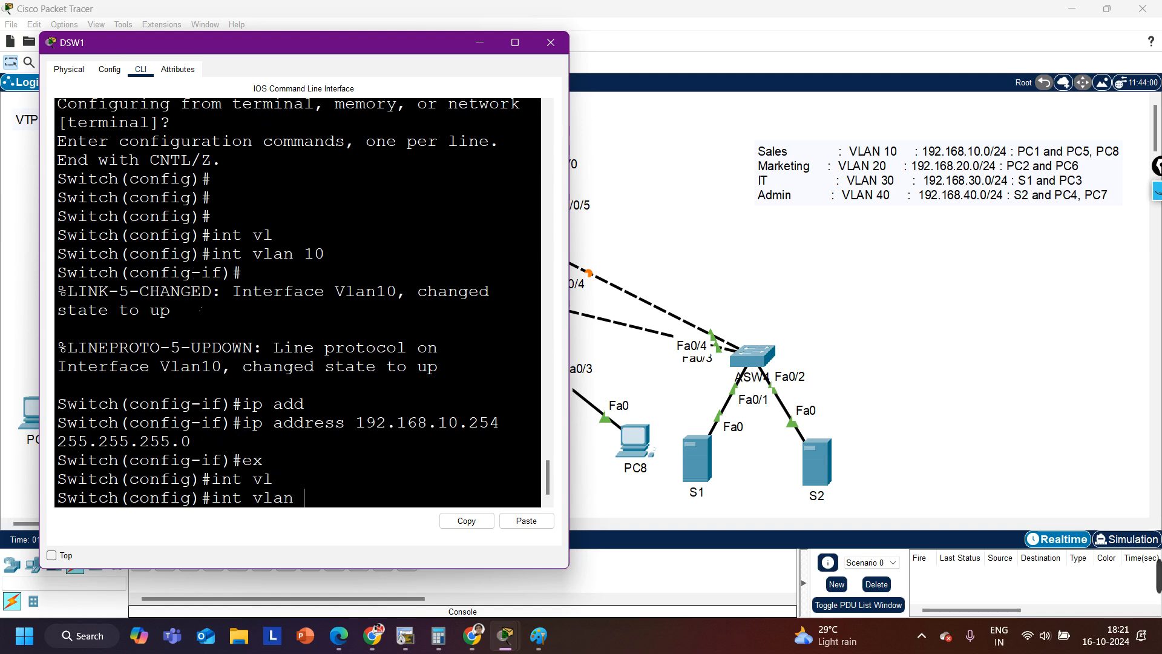
text(20)
key(Return)
text(ip add)
key(Tab)
text(192.168.20.254 25)
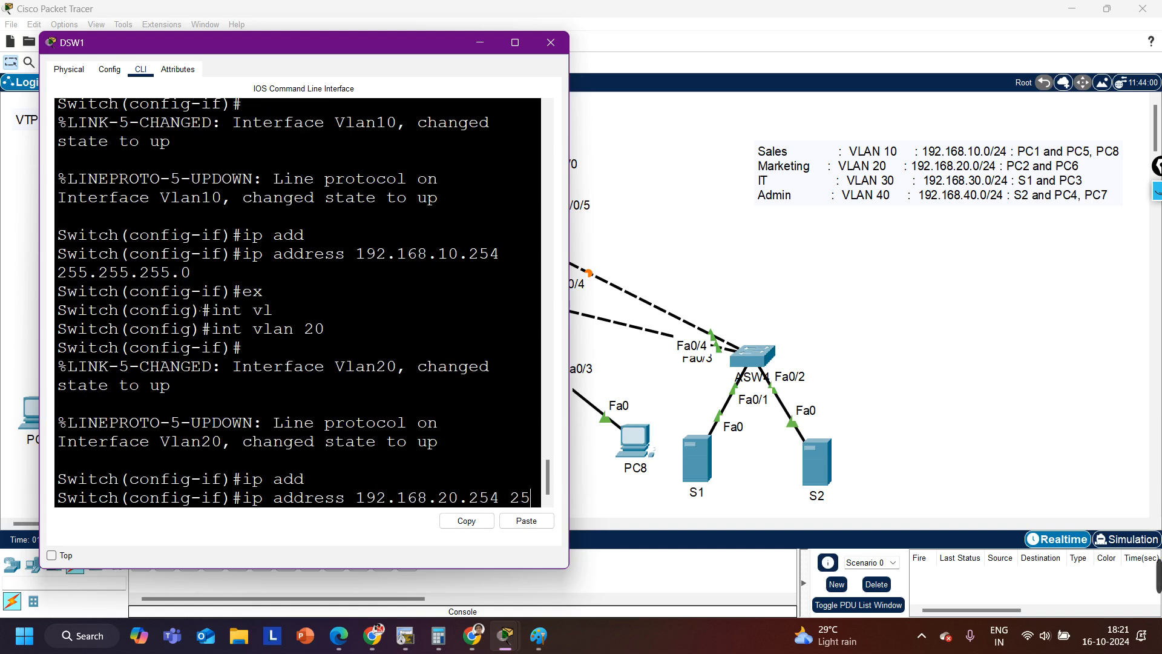
text(5.255.255.0)
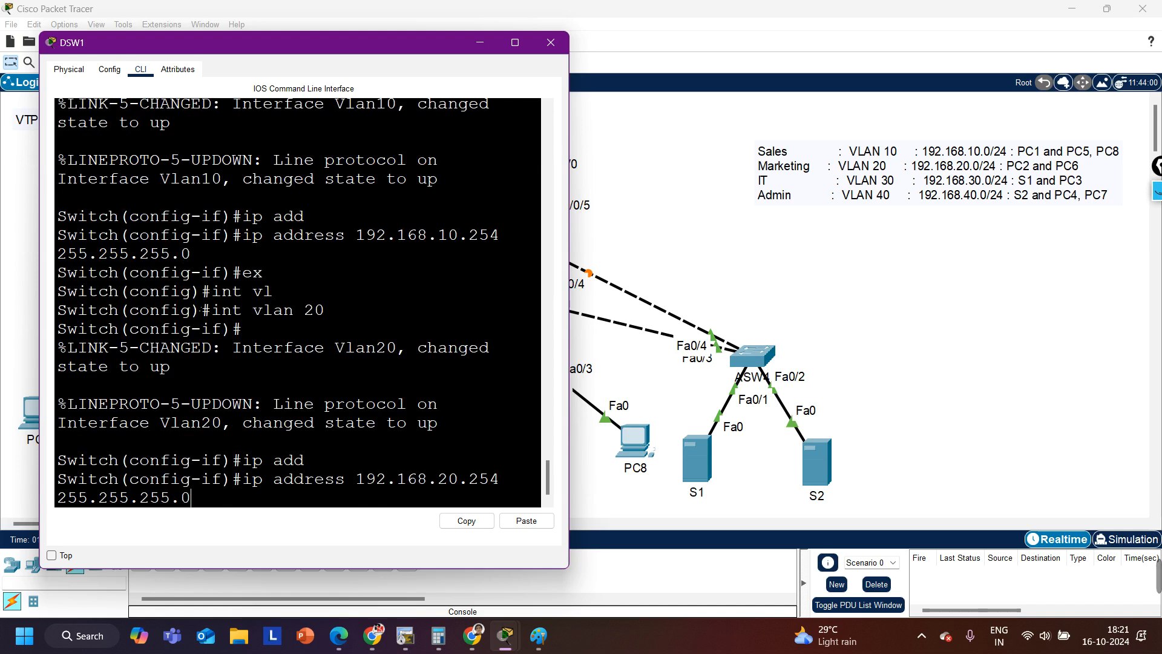
key(Return)
text(ex)
key(Return)
Step: Create the VLAN 30 interface on DSW1 with IP address 192.168.30.254 and mask 255.255.255.0, and exit interface configuration
text(int vl)
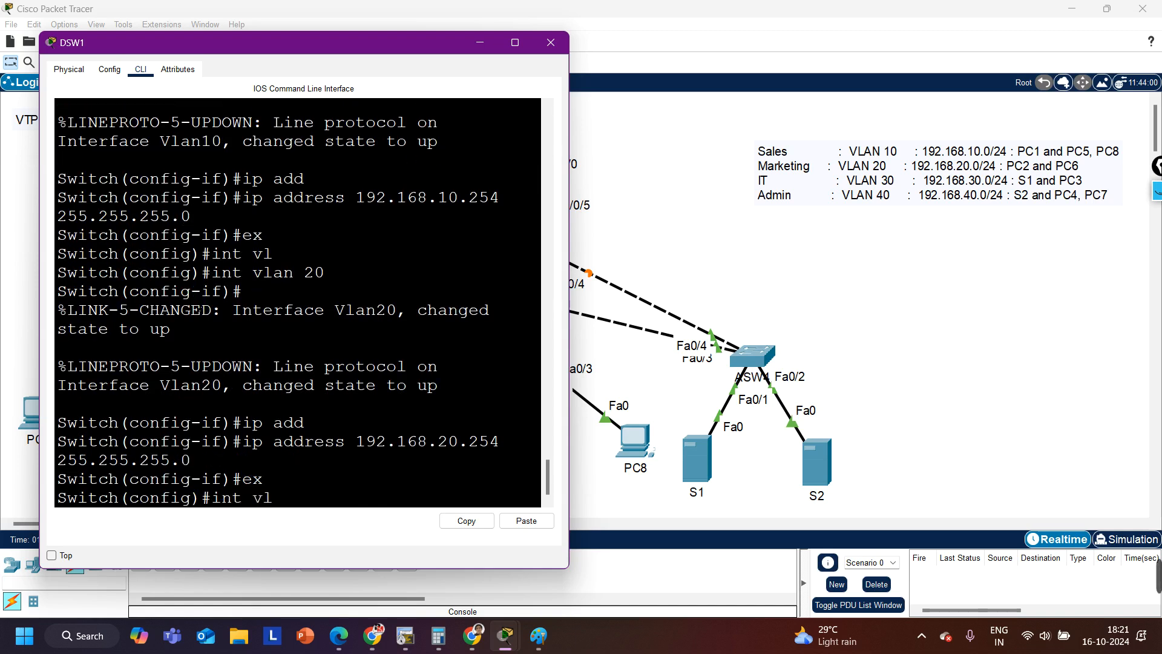
key(Tab)
text(40)
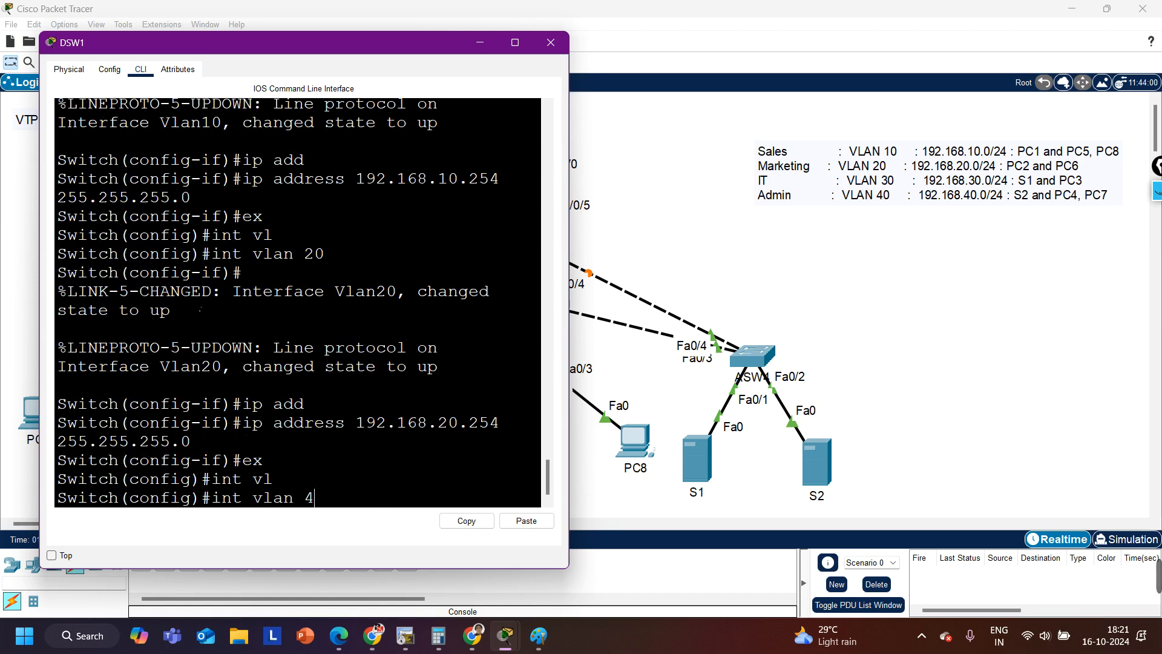
key(Return)
text(ip add)
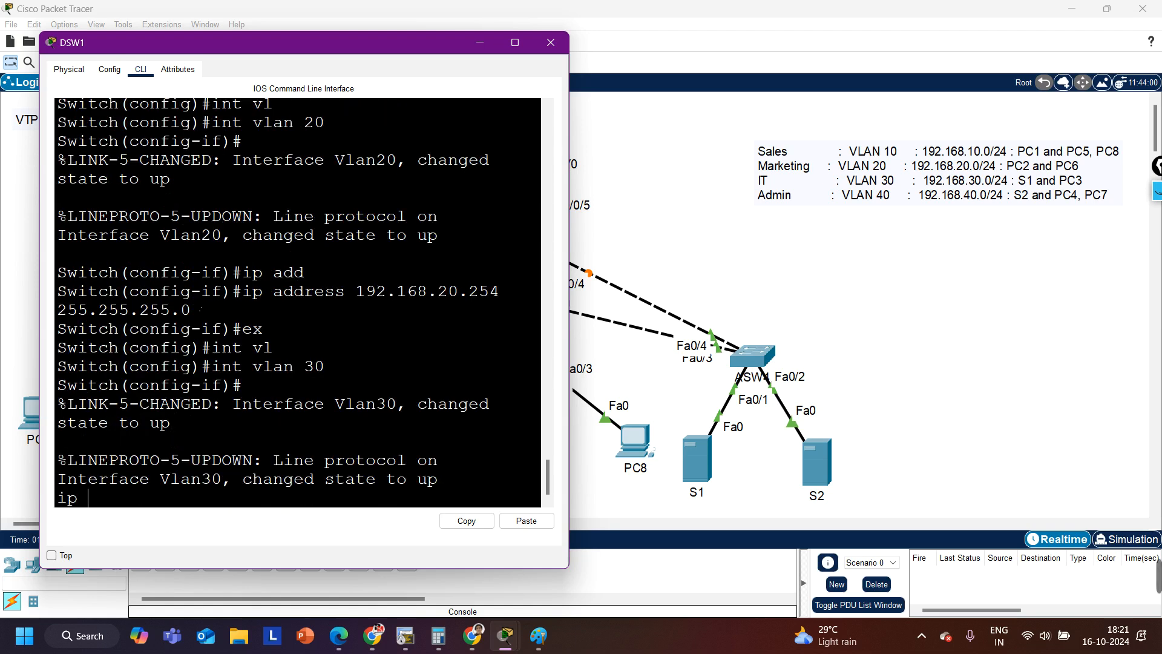
key(Tab)
text(192.)
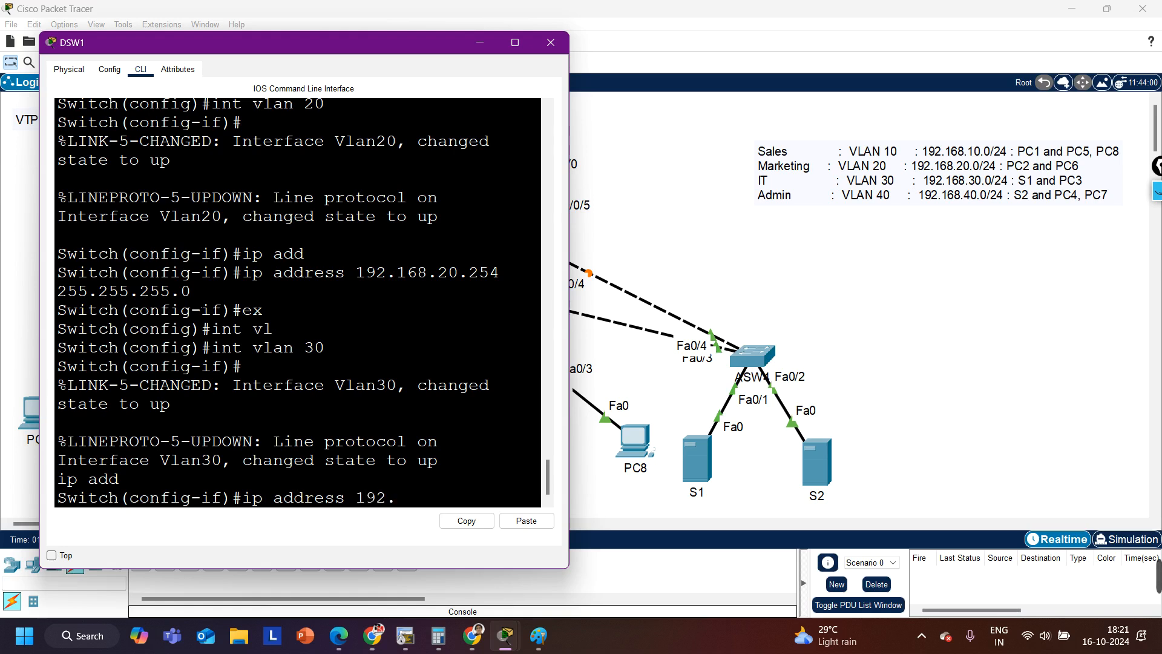
text(168.30.254 255.255.255.0)
key(Return)
text(ex)
key(Return)
Step: Create the VLAN 40 interface on DSW1 with IP address 192.168.40.254 and mask 255.255.255.0
text(int vl)
key(Tab)
text(4)
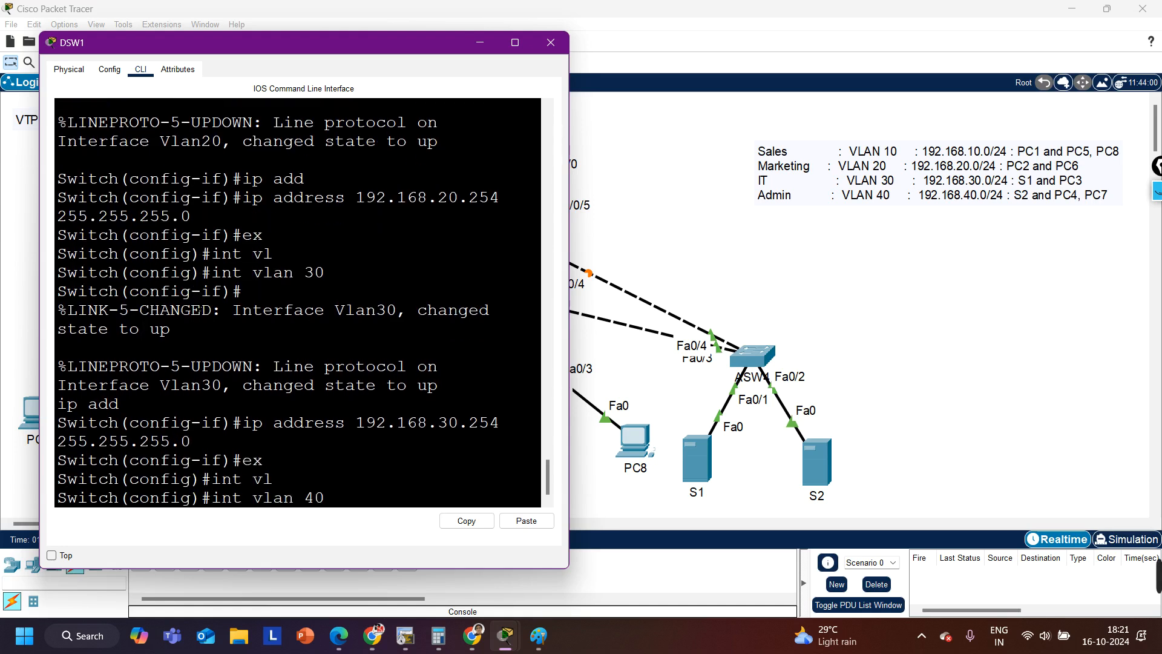
text(0)
key(Return)
text(ip add)
key(Tab)
text(192.168.4)
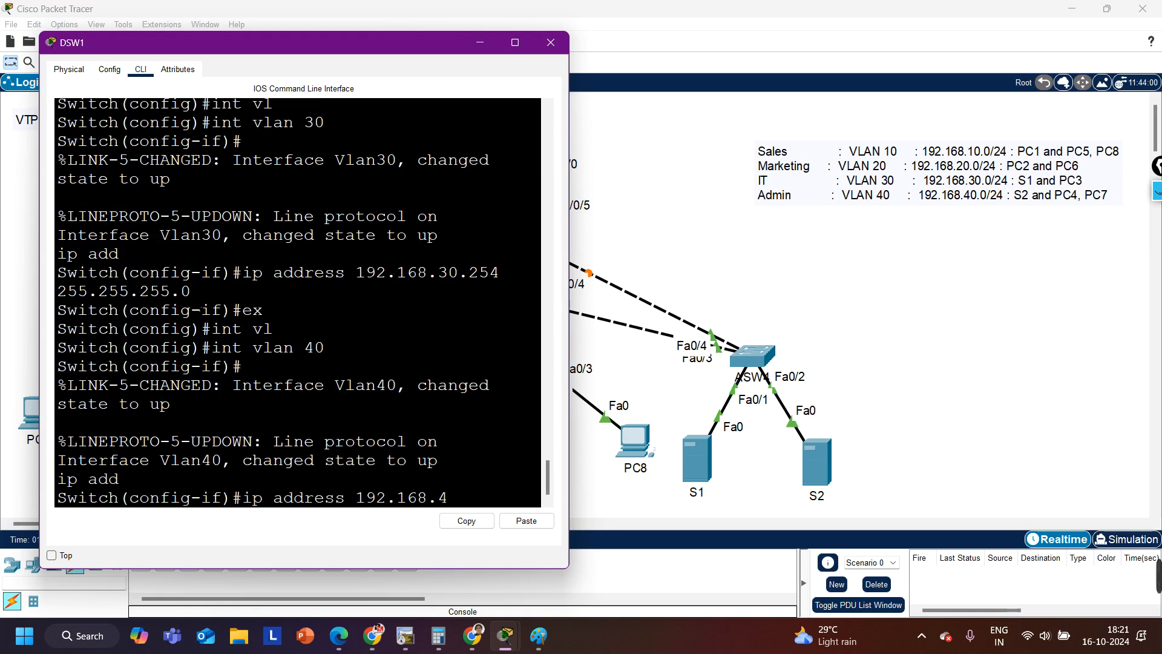
text(.1 255)
key(BackSpace)
key(BackSpace)
key(BackSpace)
key(BackSpace)
key(BackSpace)
text(40.254 25)
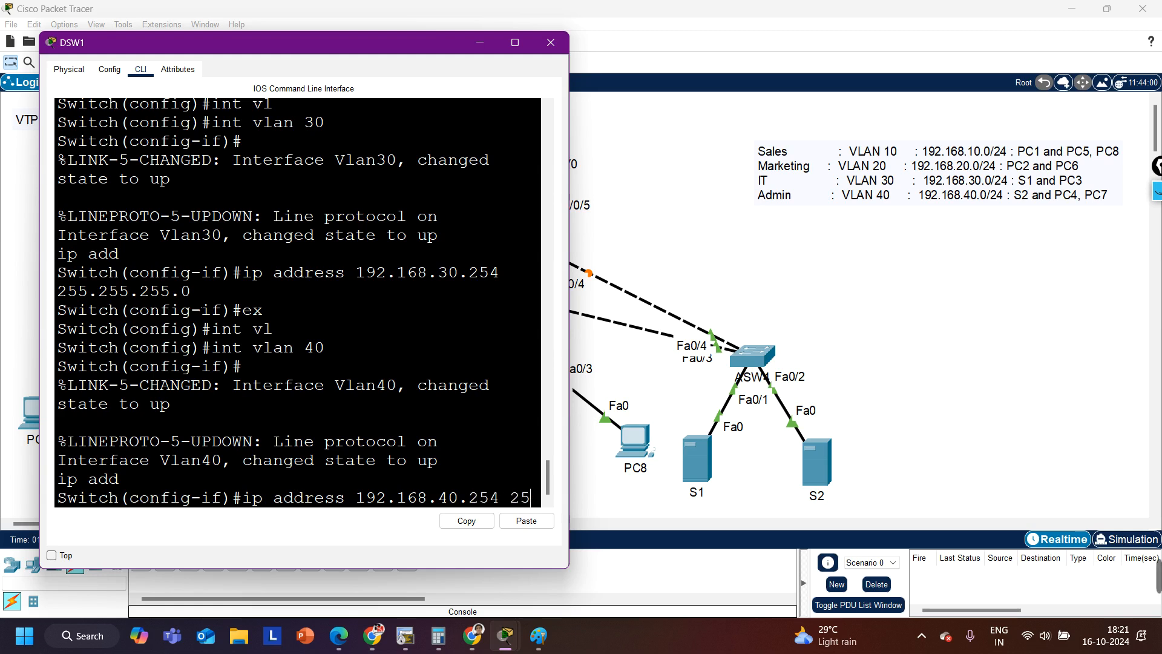
text(5.255.255.0)
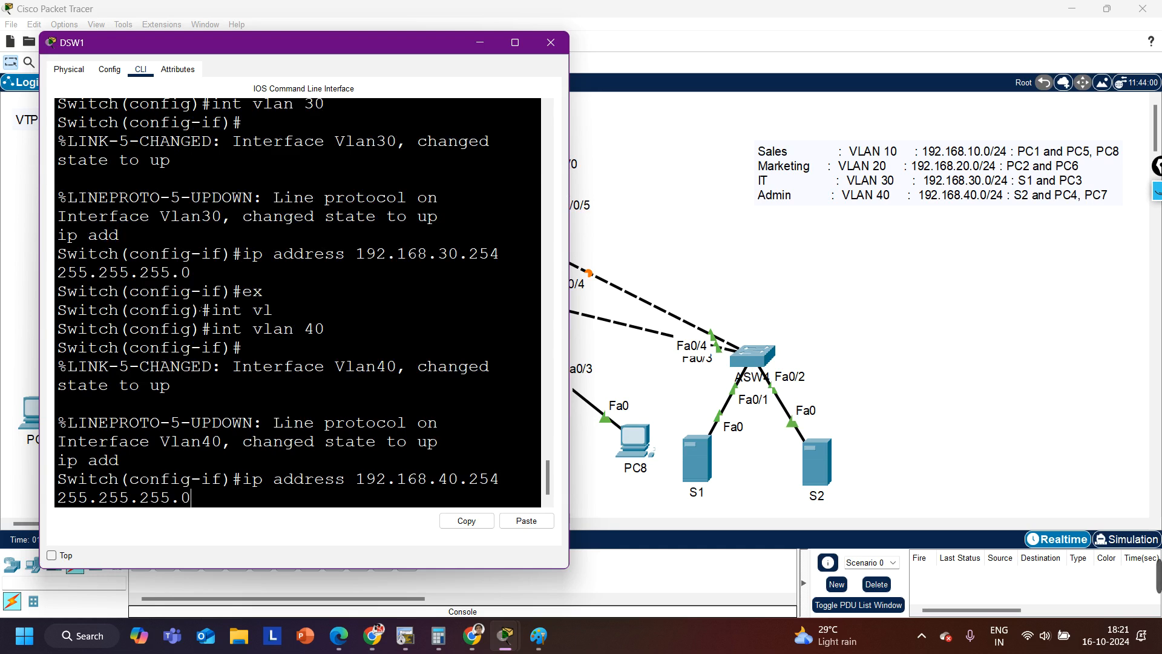
key(Return)
Step: Return DSW1 to privileged EXEC mode and fill its console with empty prompts
key(ctrl+z)
key(Return)
key(Return)
key(Return)
key(Return)
key(Return)
key(Return)
key(Return)
key(Return)
key(Return)
key(Return)
key(Return)
key(Return)
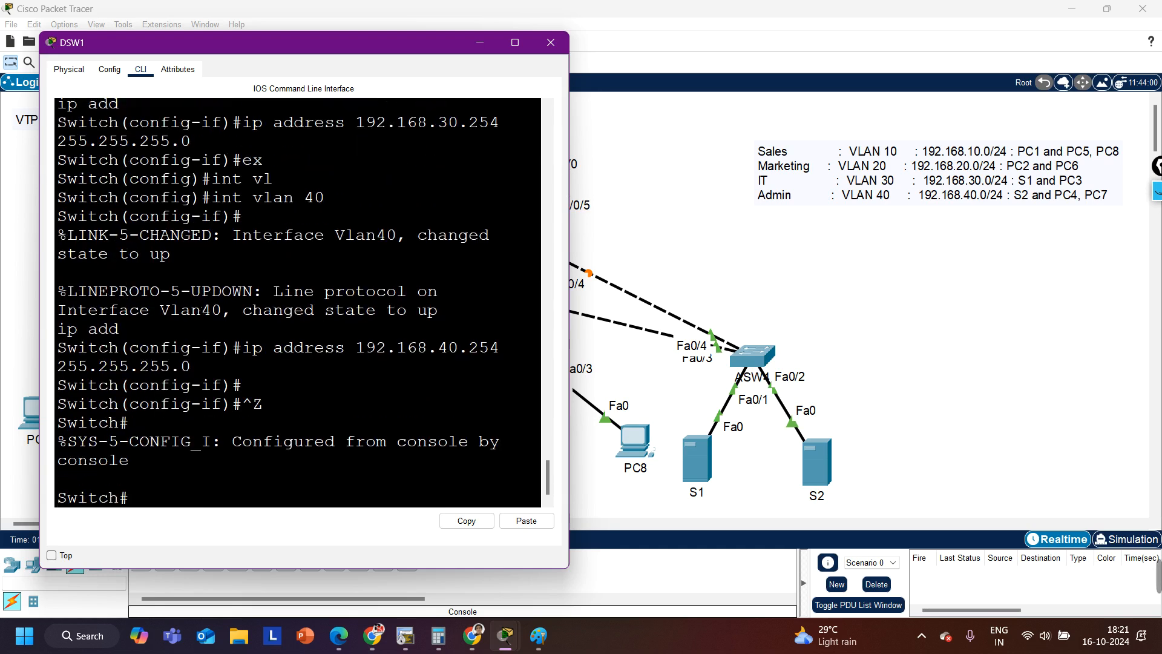
key(Return)
key(Return)
key(Return)
key(Return)
key(Return)
key(Return)
key(Return)
key(Return)
key(Return)
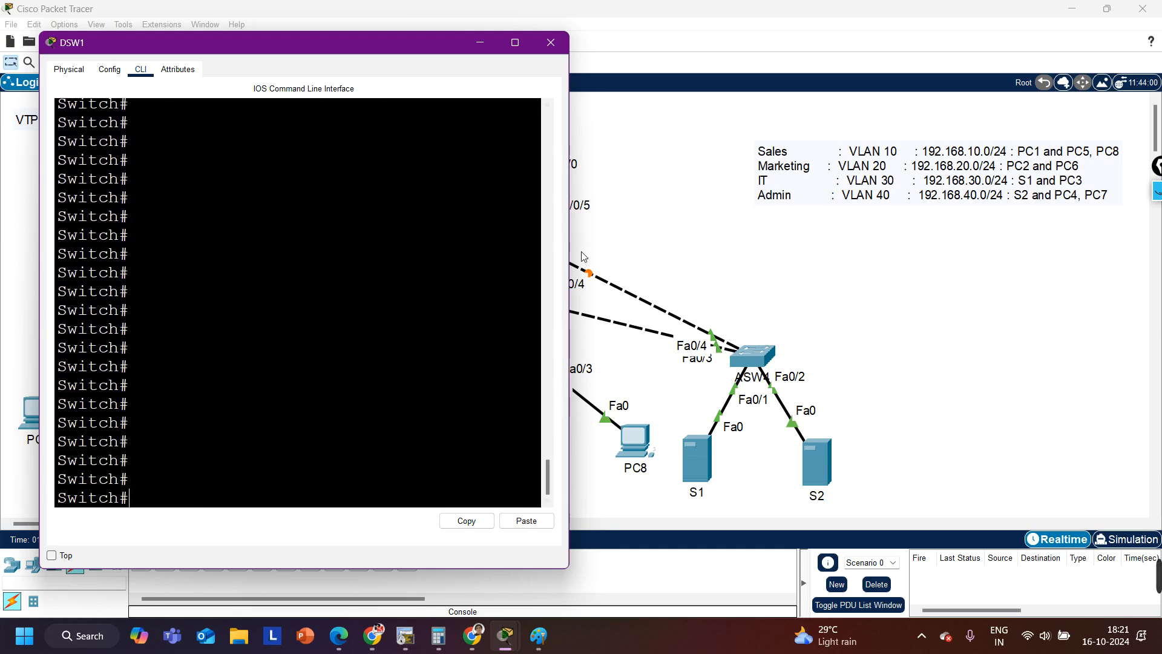
Step: Show DSW1's brief IP interface summary in a widened window, review the VLAN 10–40 entries, and close the window
drag(569, 259, 938, 250)
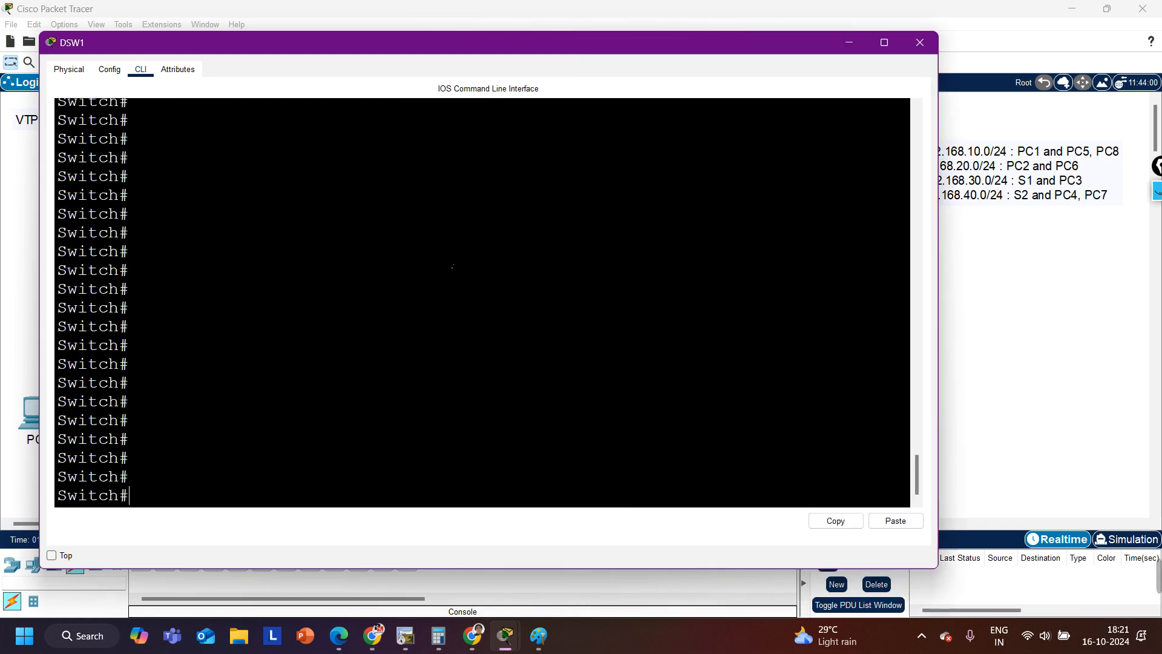
text(sh)
key(Tab)
text(ip int br)
key(Return)
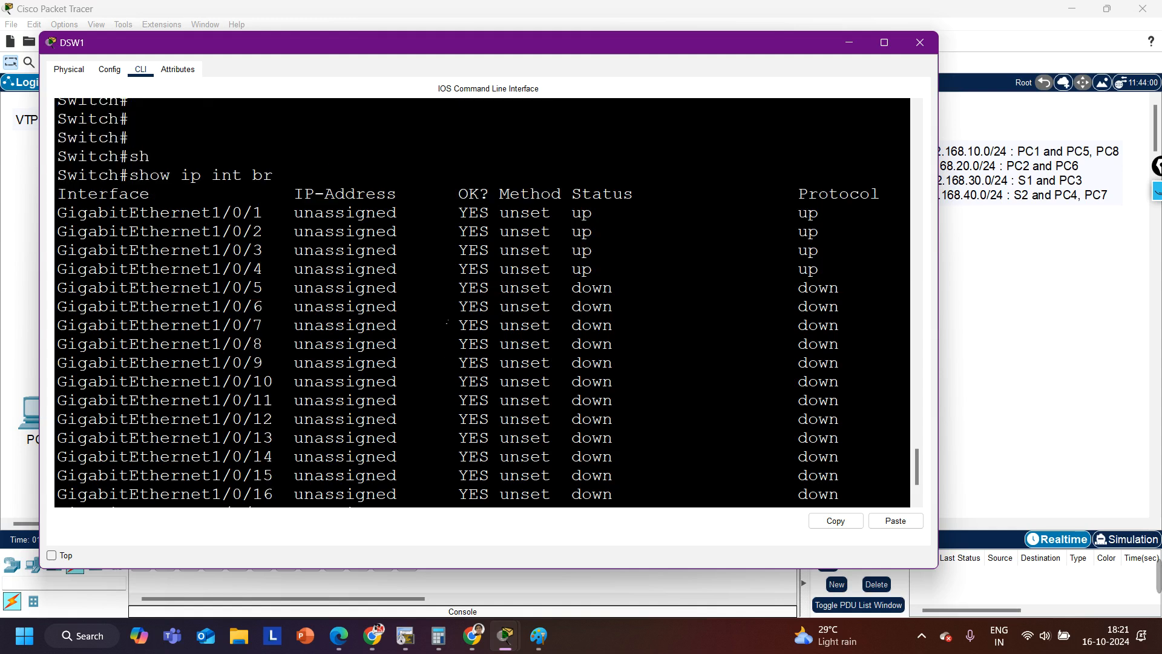
key(Return)
key(Return)
key(Return)
key(Return)
key(Return)
key(Return)
key(Return)
key(Return)
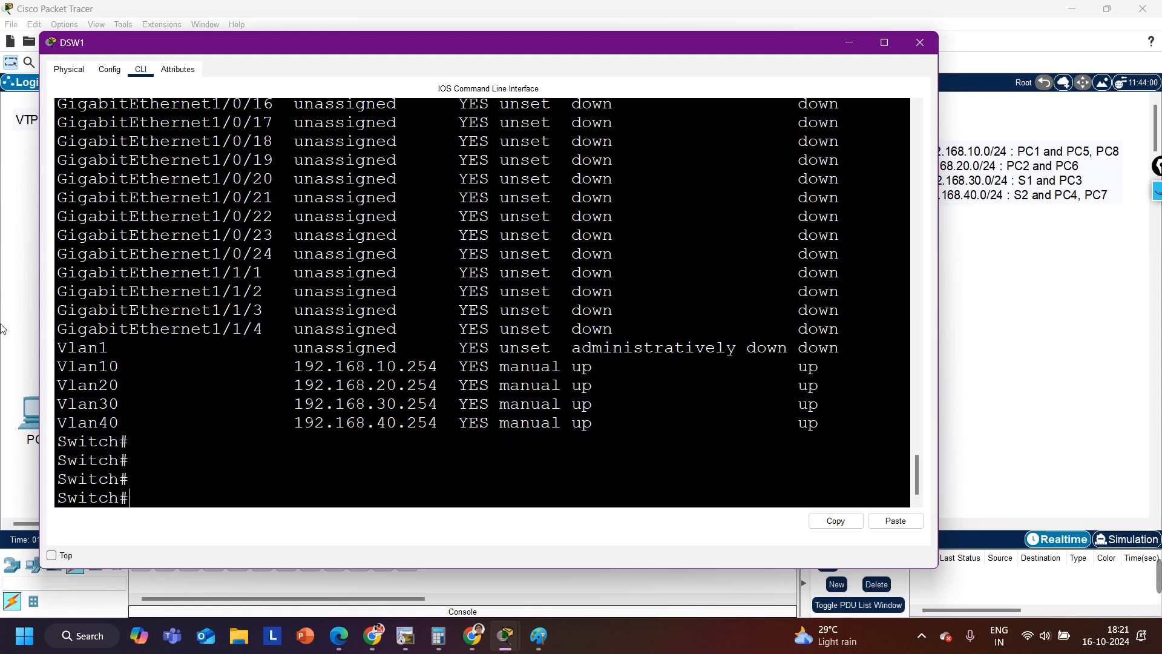
drag(77, 363, 832, 429)
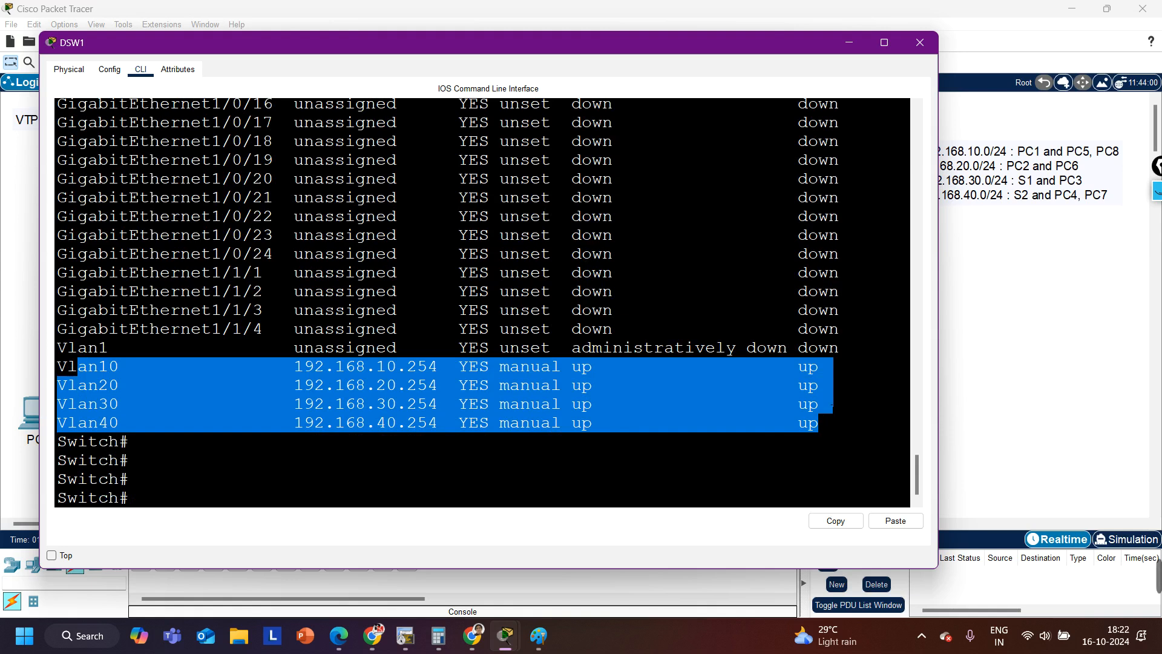
click(920, 43)
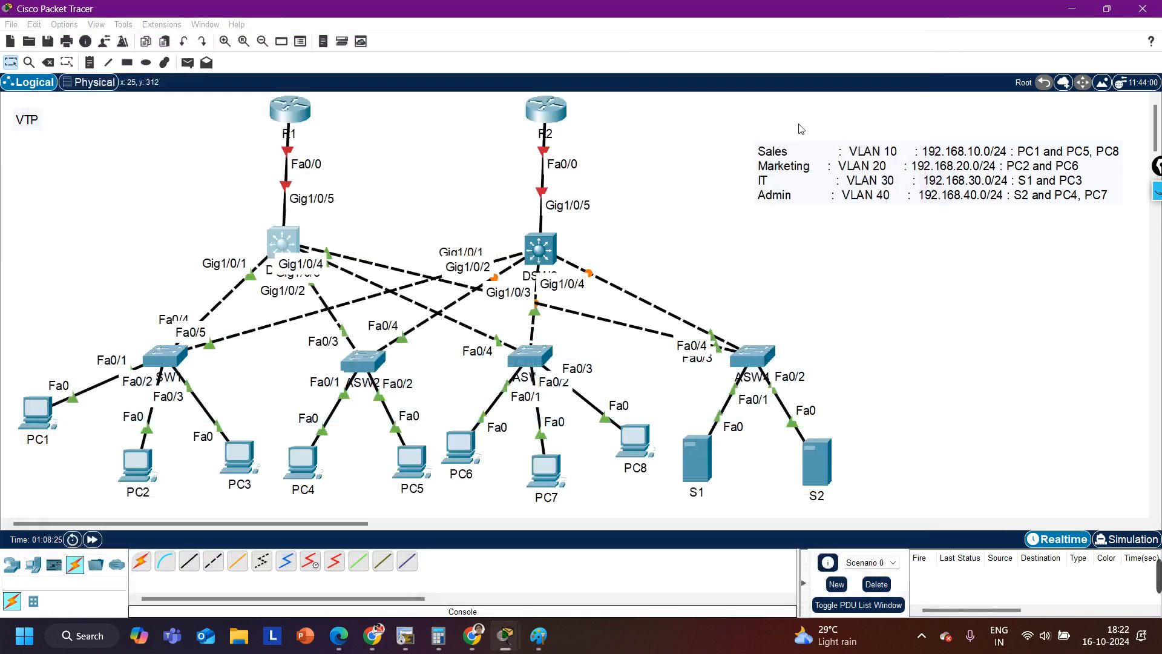
Step: Review the static IPv4 address and default gateway of PC1, and close its IP configuration
click(33, 413)
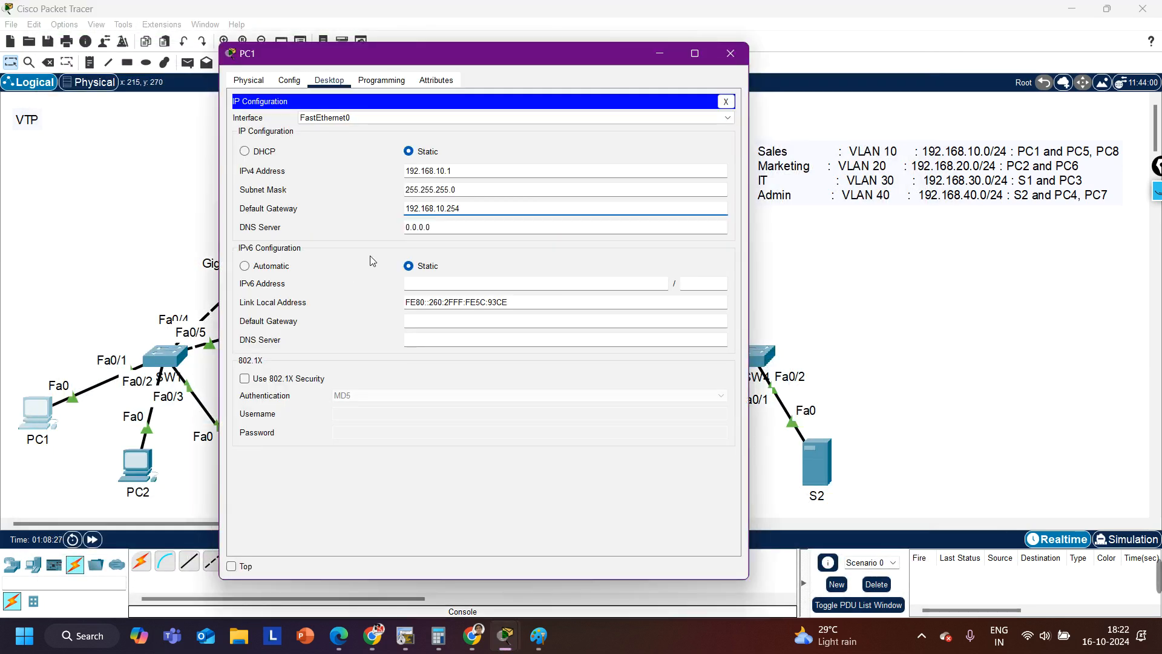
drag(451, 171, 403, 173)
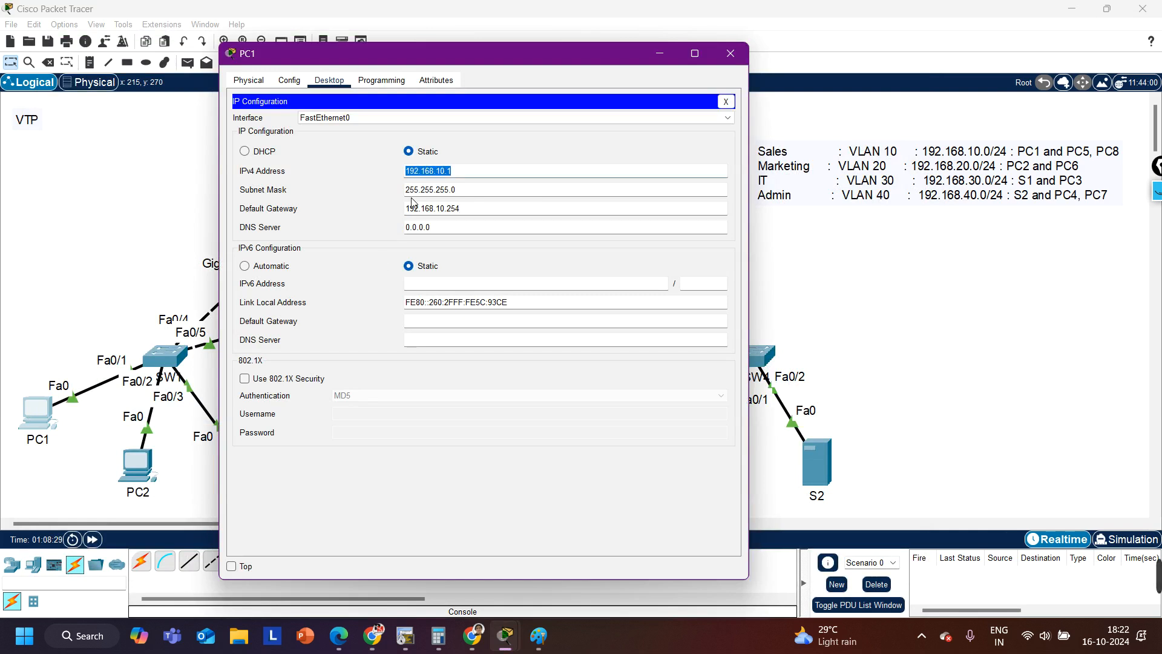
drag(493, 215, 336, 217)
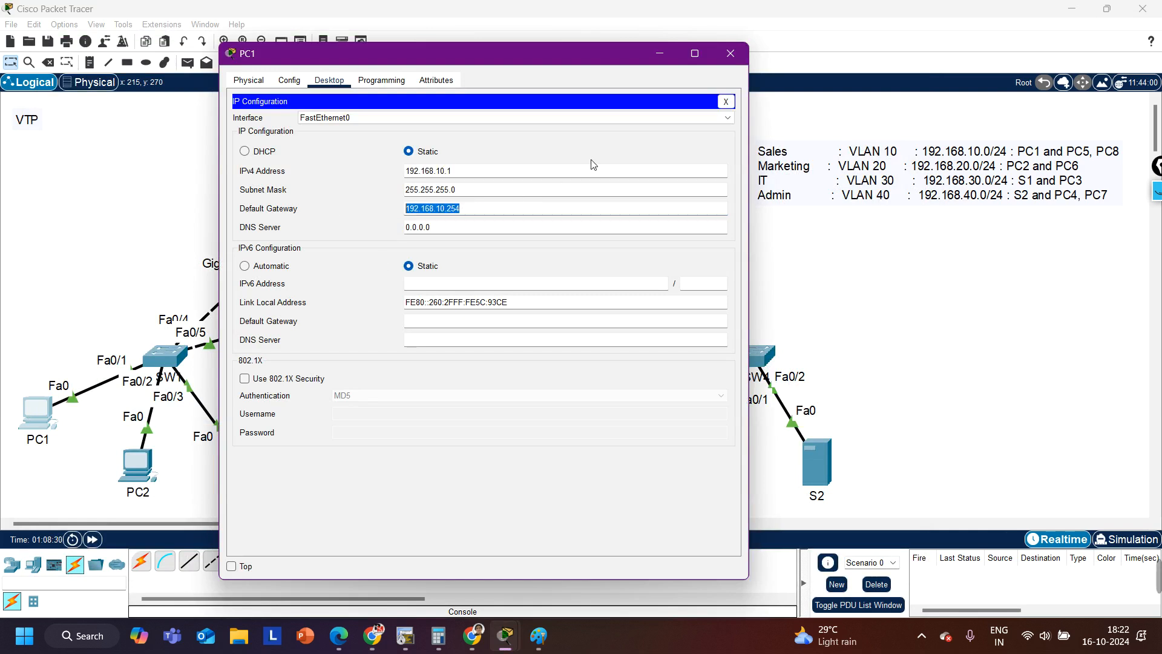
click(720, 102)
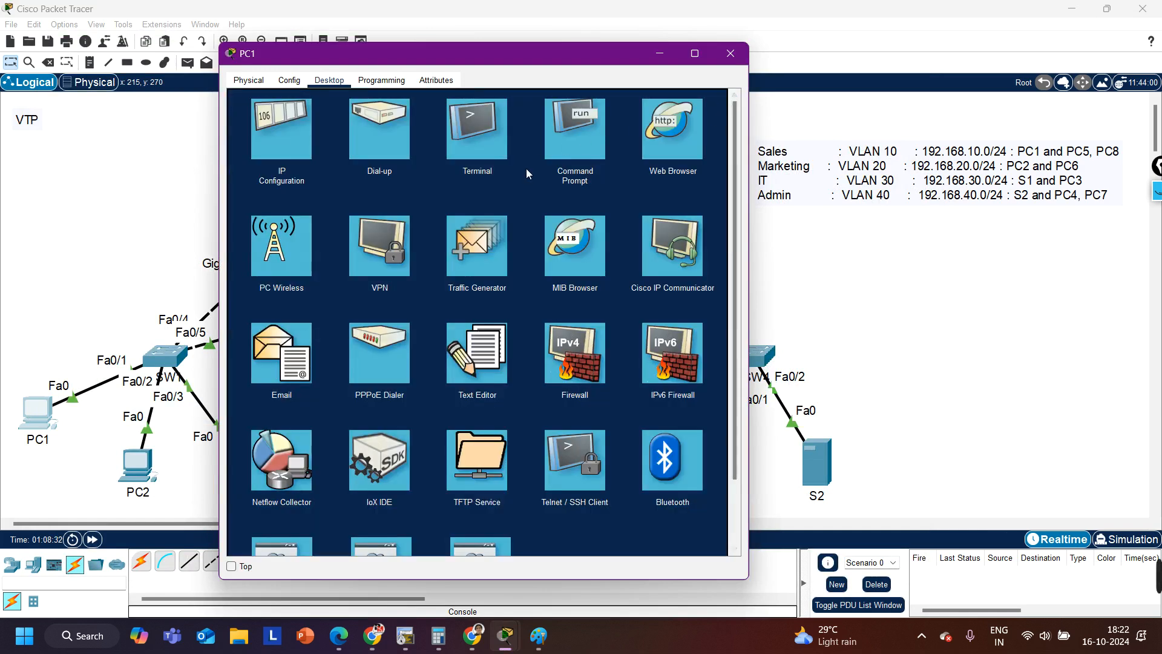
Step: Ping 192.168.1.254 from the command prompt of PC1 and widen the window
click(551, 145)
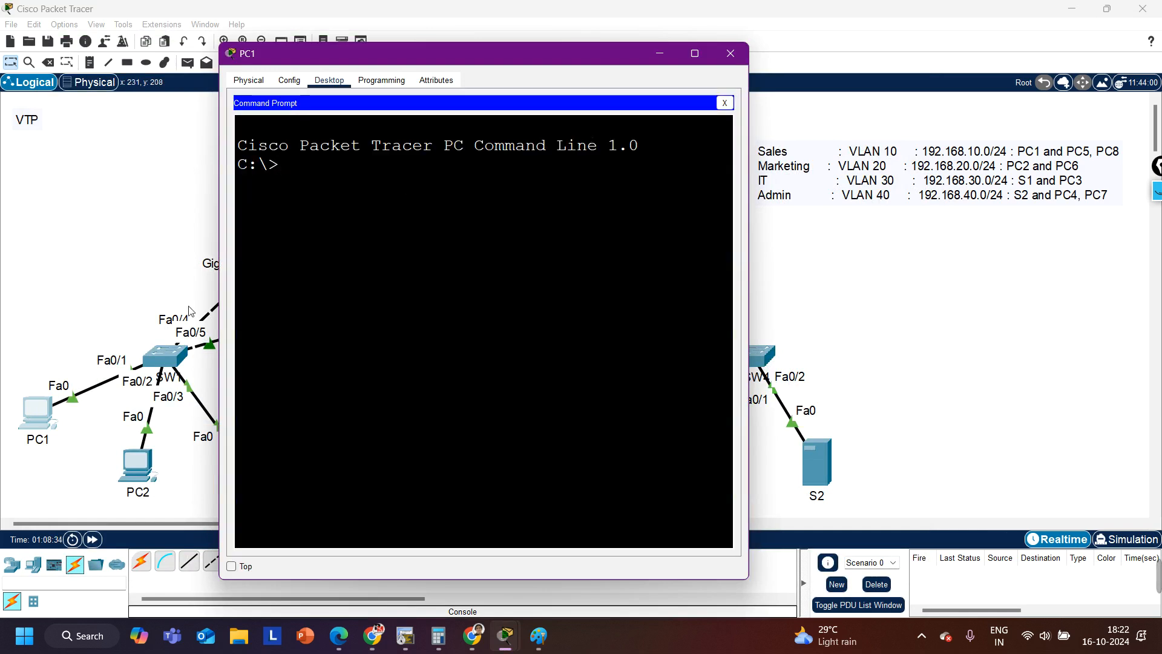
text(ping 192.168.1.254)
key(Return)
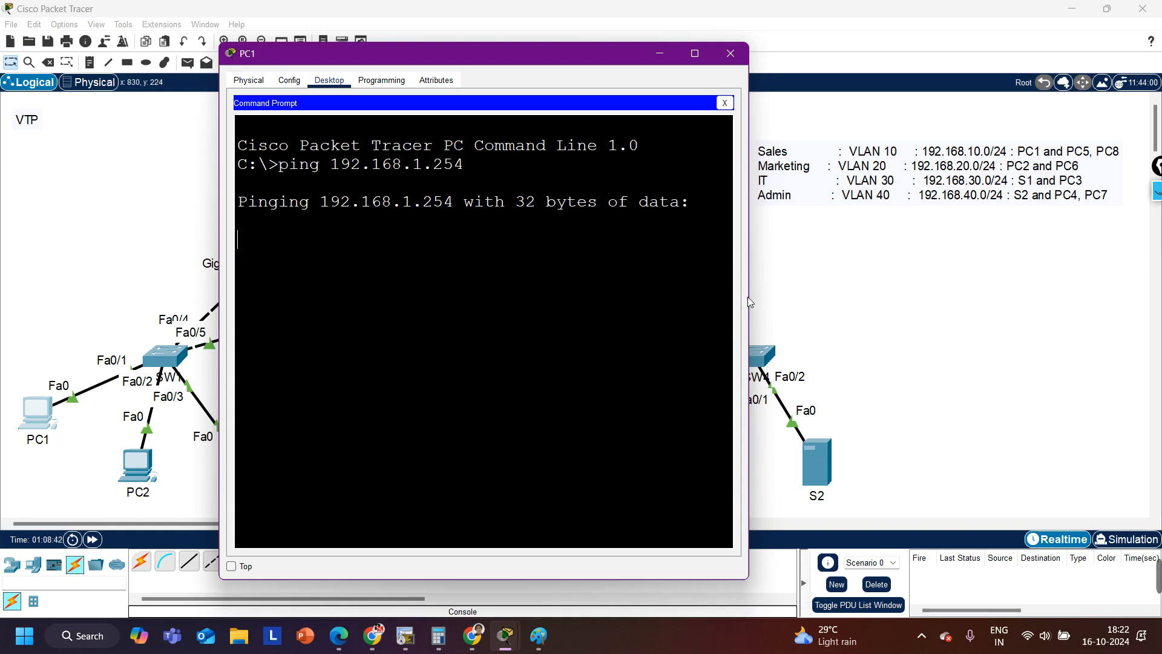
drag(756, 303, 1026, 289)
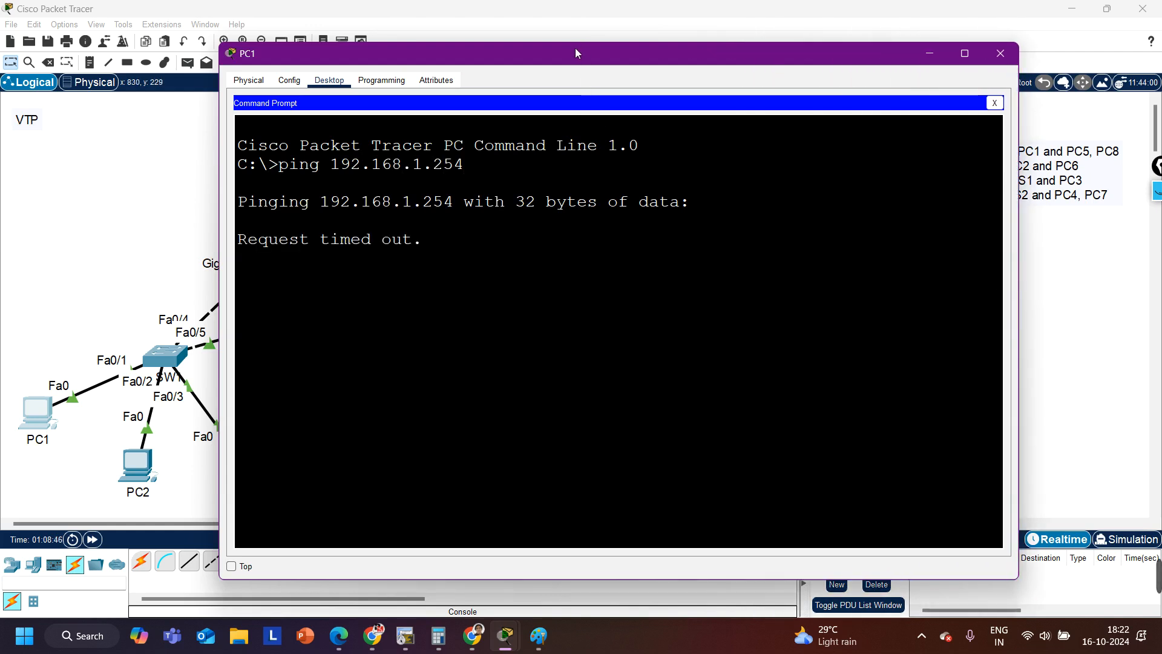
Step: Show the MAC address table in DSW1's console with show mac address-table
drag(578, 52, 663, 108)
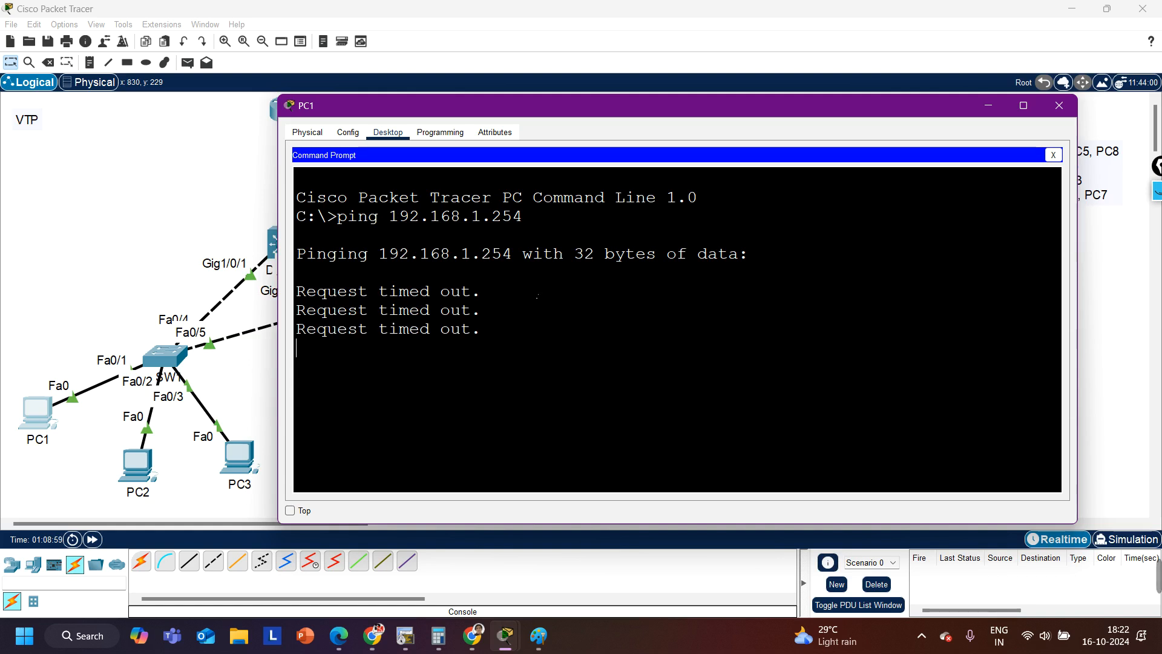
click(101, 208)
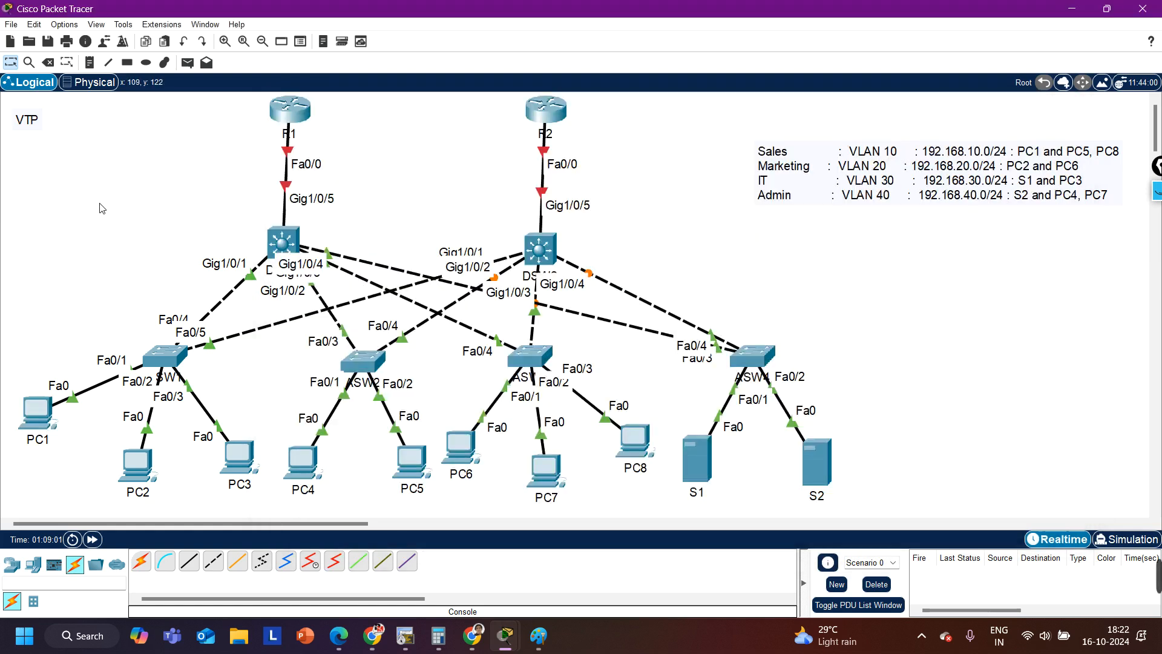
click(297, 245)
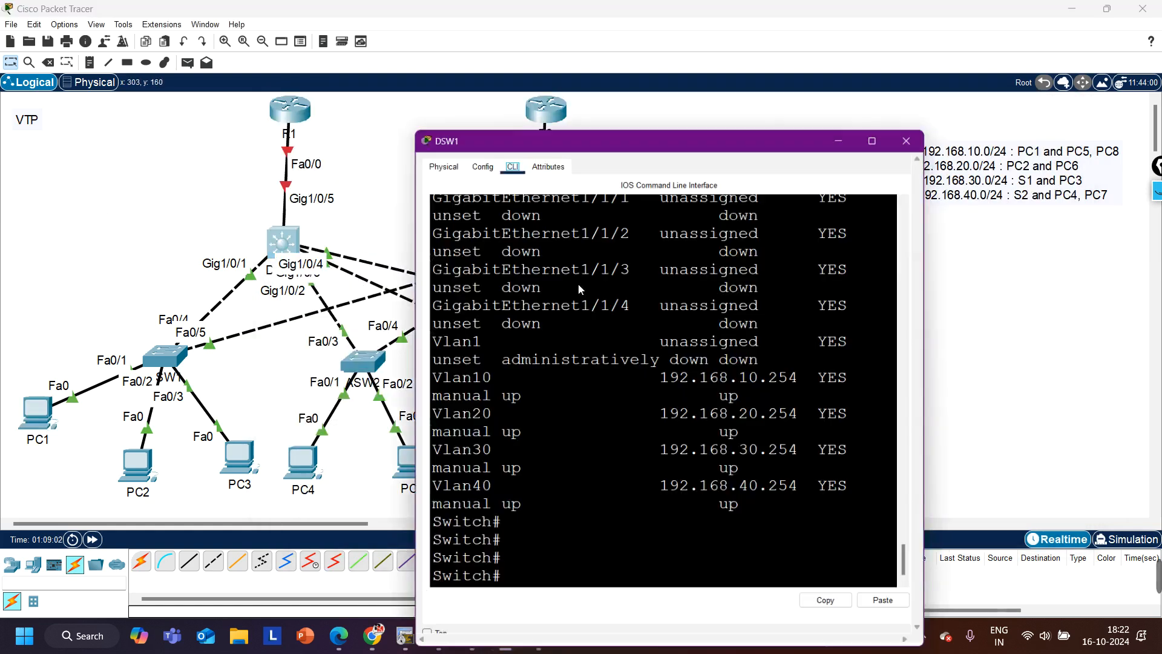
key(Return)
text(sh)
key(Tab)
text(mac a)
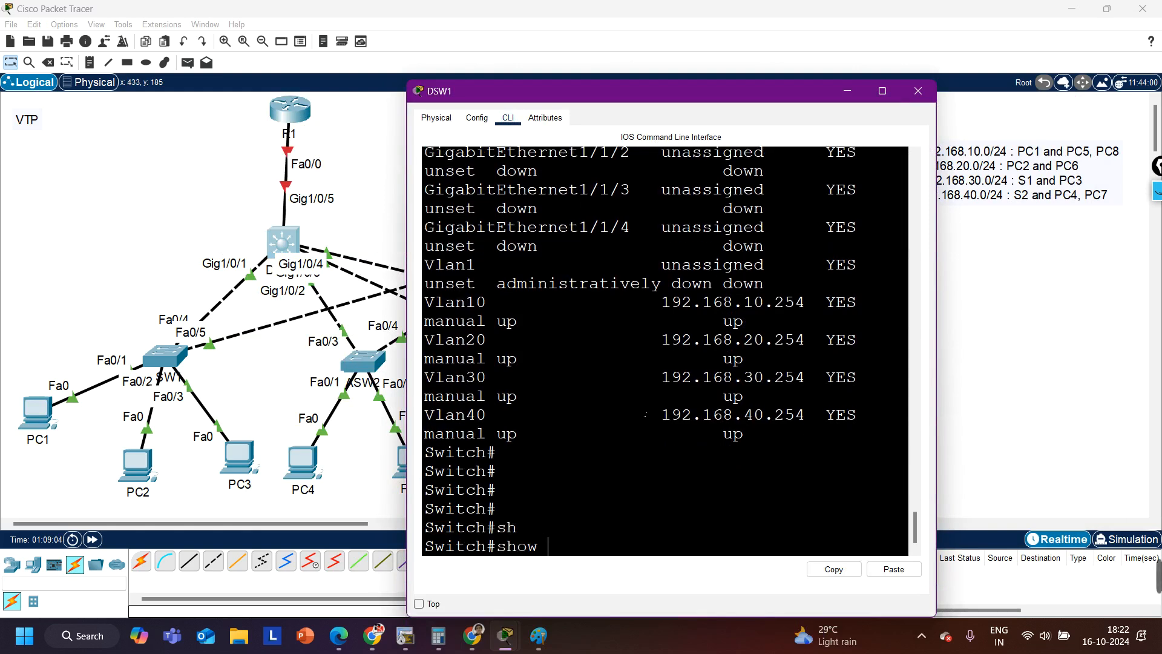
text(d)
key(Tab)
key(Return)
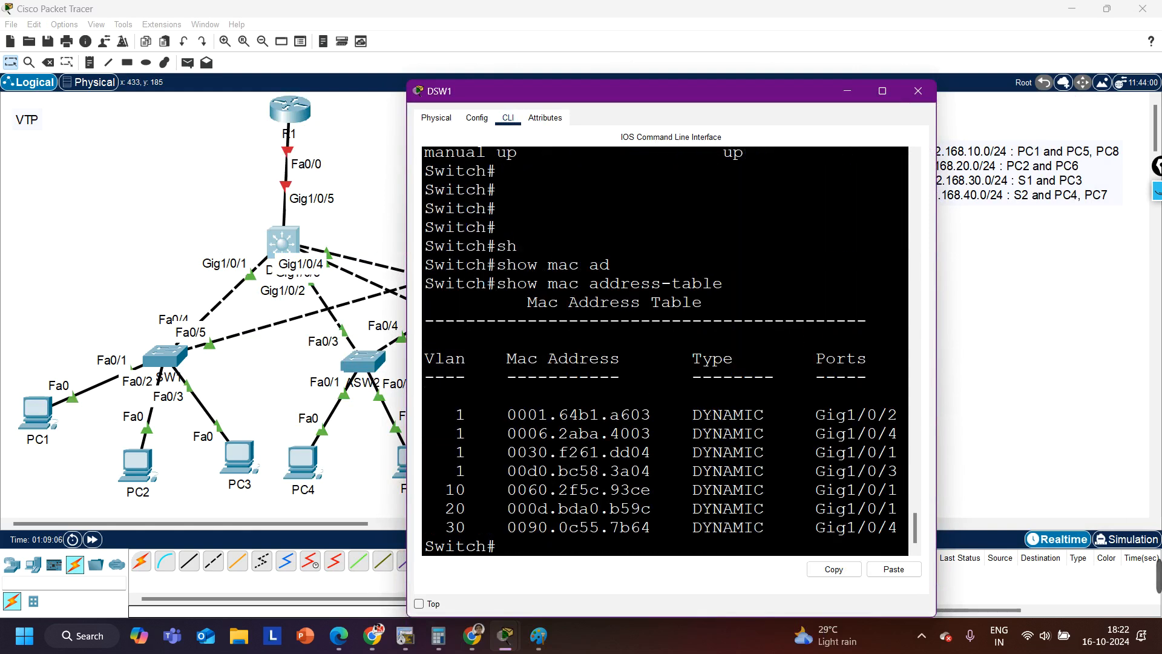
Step: Widen DSW1's window, highlight the VLAN 10 entry in the MAC address table, and close the window
drag(947, 435, 1157, 388)
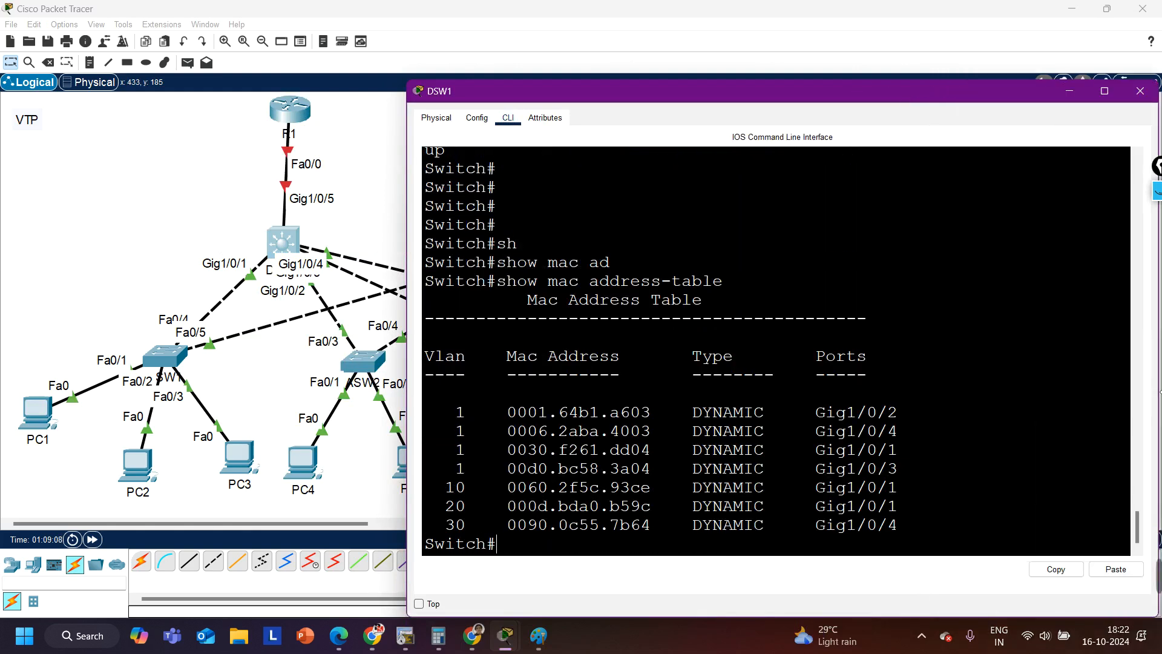
drag(918, 498, 435, 488)
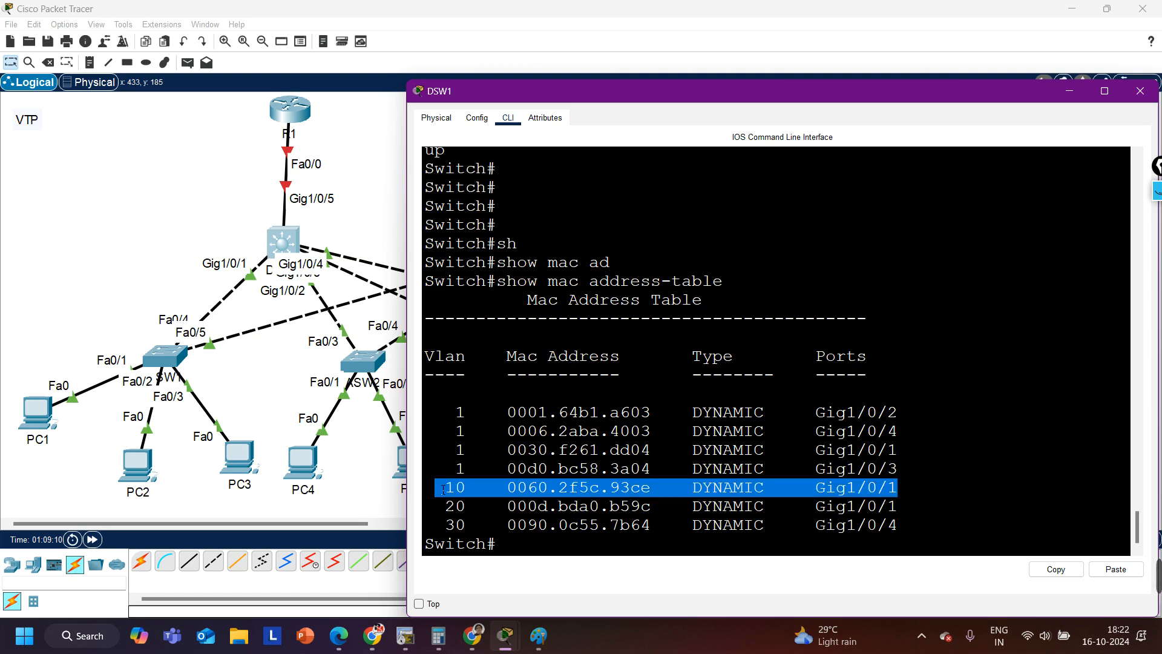
click(1140, 91)
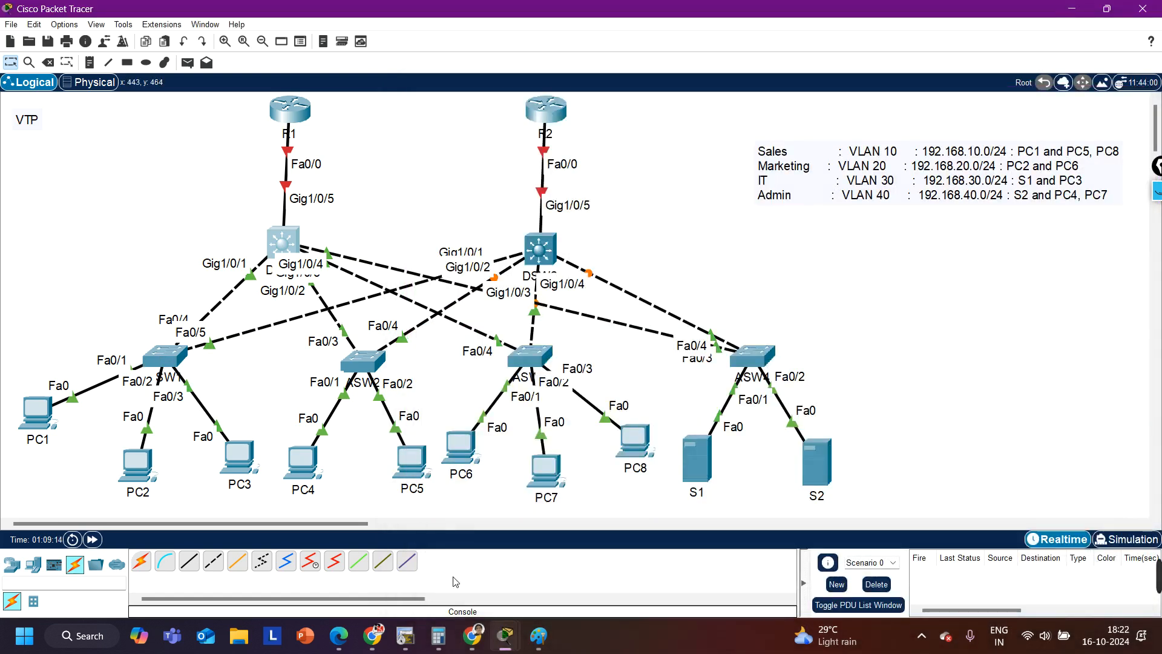
Step: Return to PC1's command prompt, repeat the ping to 192.168.1.254, and interrupt it
mouse_move(505, 634)
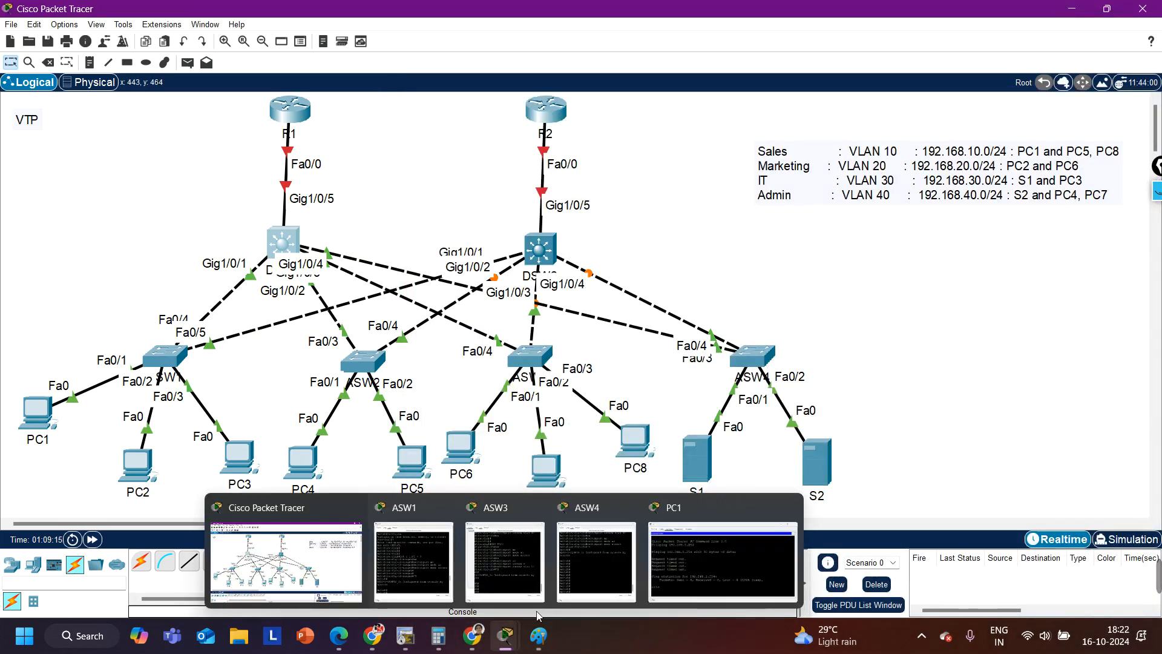
click(707, 546)
key(Up)
key(Return)
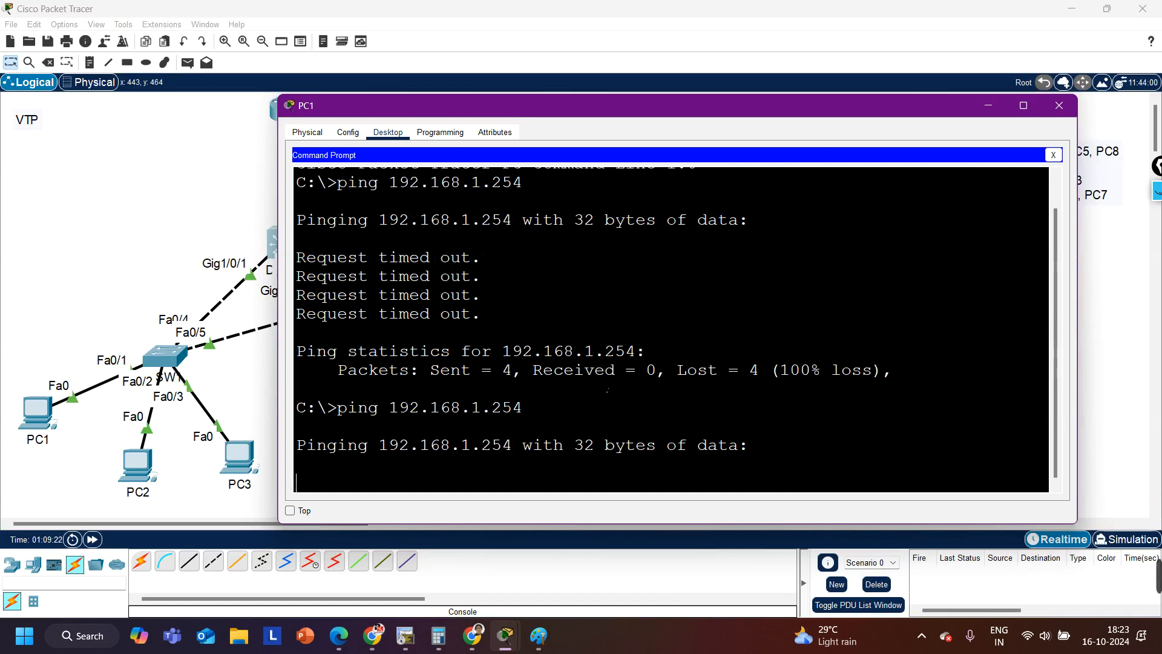
key(ctrl+c)
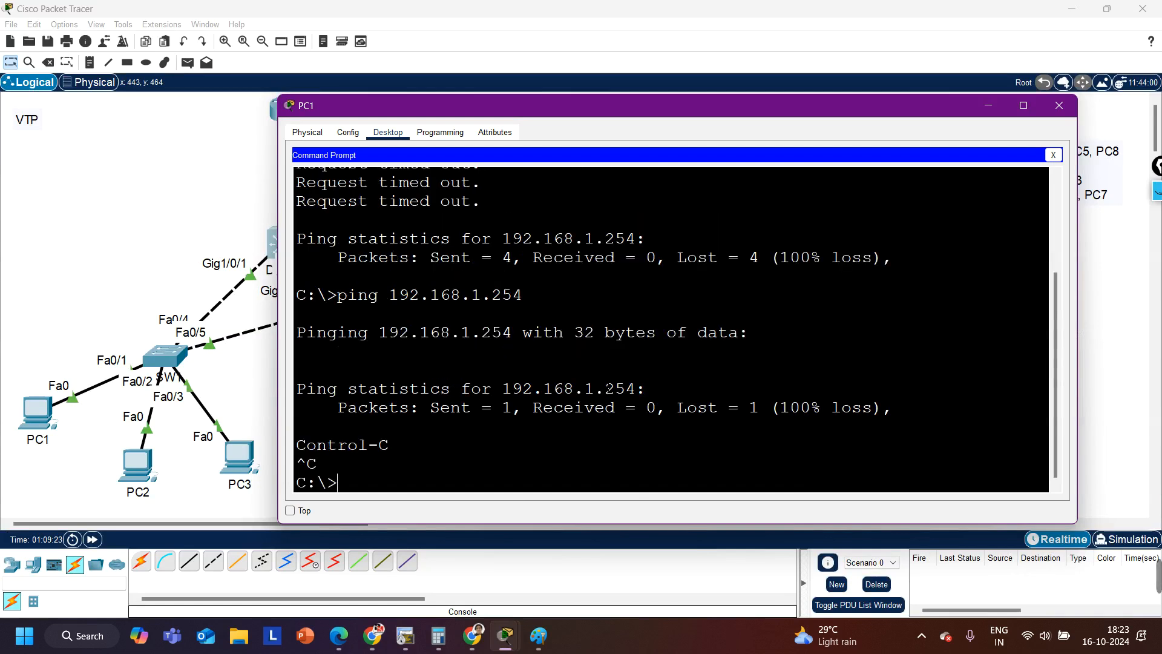
Step: Ping 192.168.1.1 from PC1 and interrupt the ping
key(Up)
key(BackSpace)
key(BackSpace)
key(BackSpace)
text(1)
key(Return)
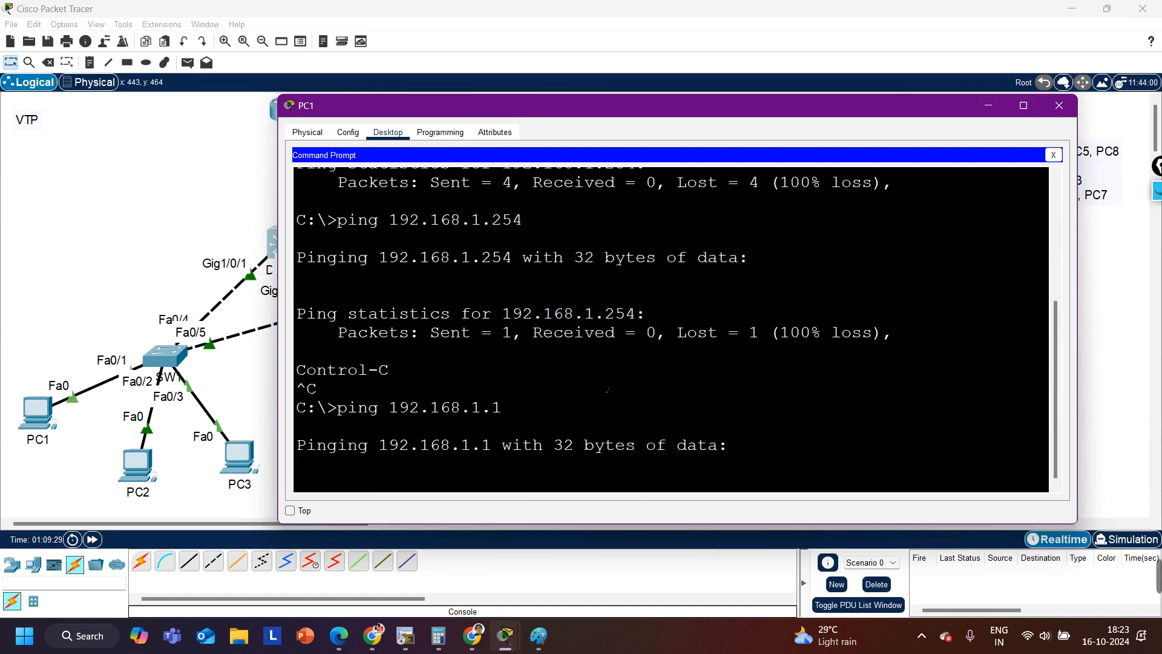
key(ctrl+c)
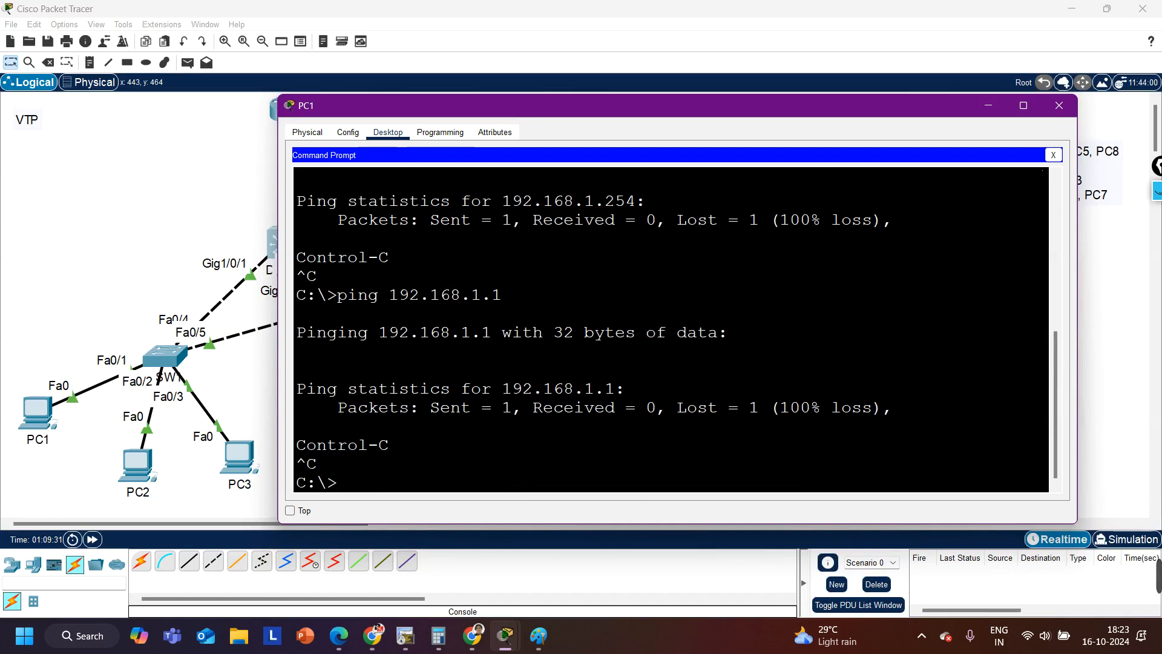
Step: Check PC1's static IPv4 address in its IP configuration and return to the command prompt
click(1054, 154)
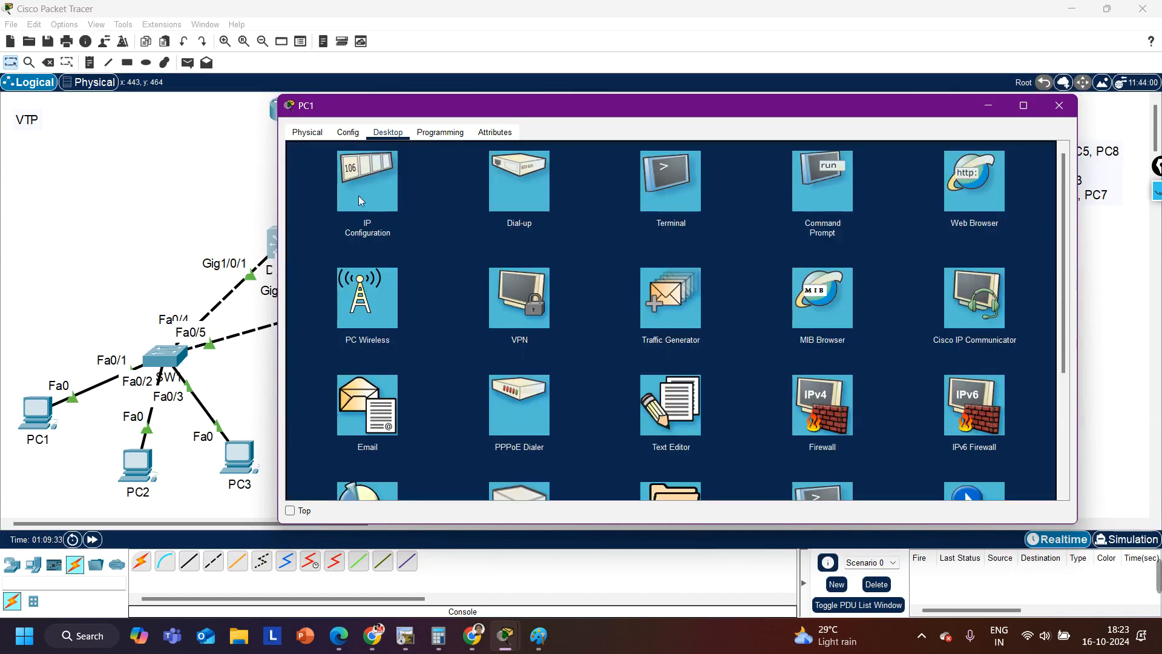
click(340, 191)
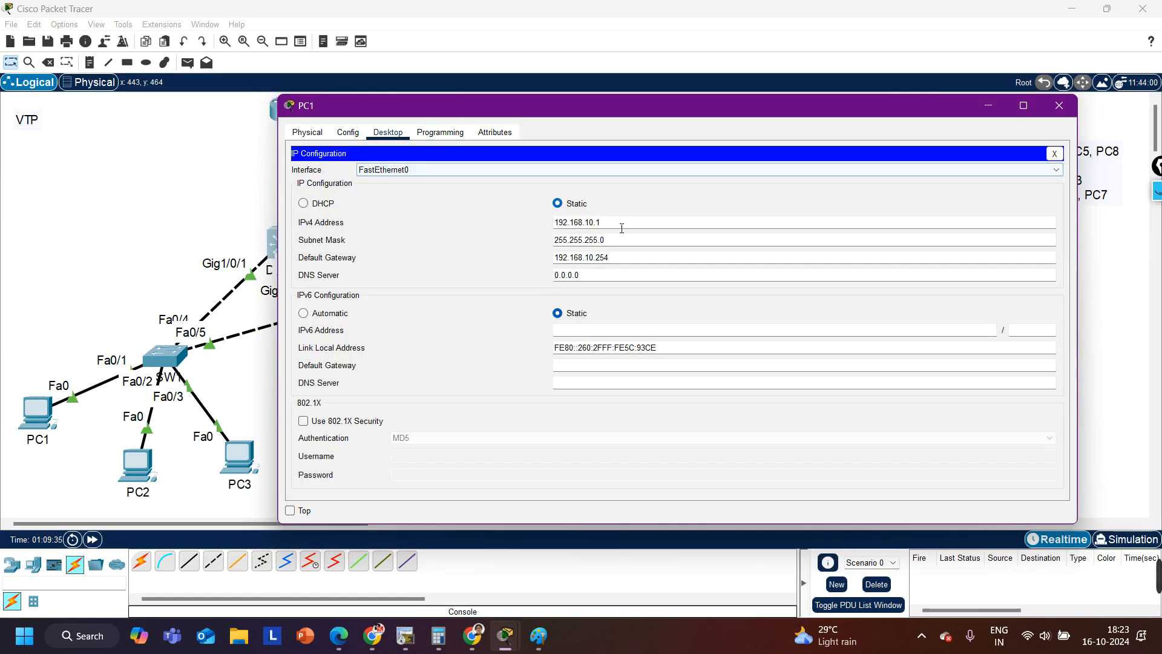
drag(635, 225, 544, 230)
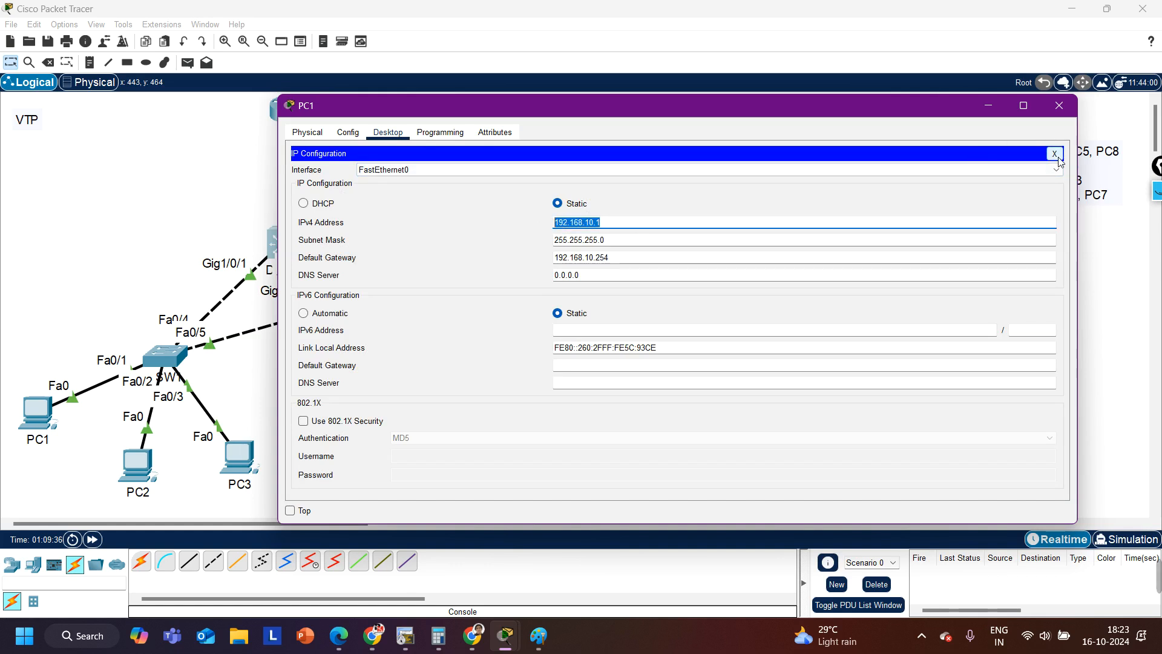
click(1055, 153)
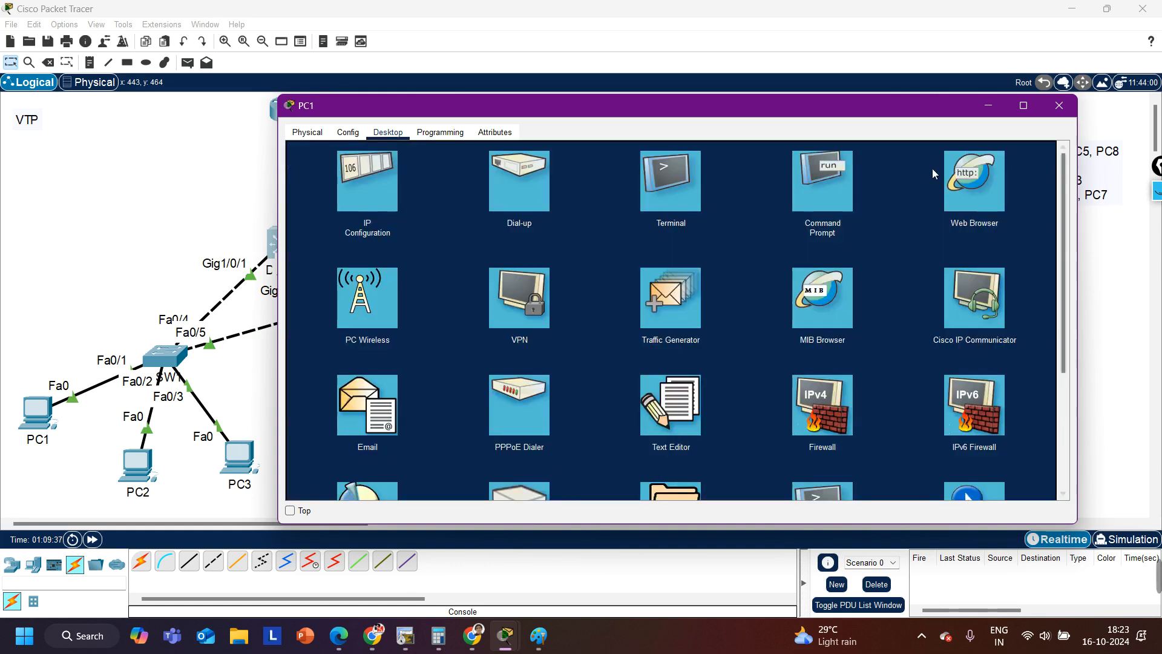
click(820, 204)
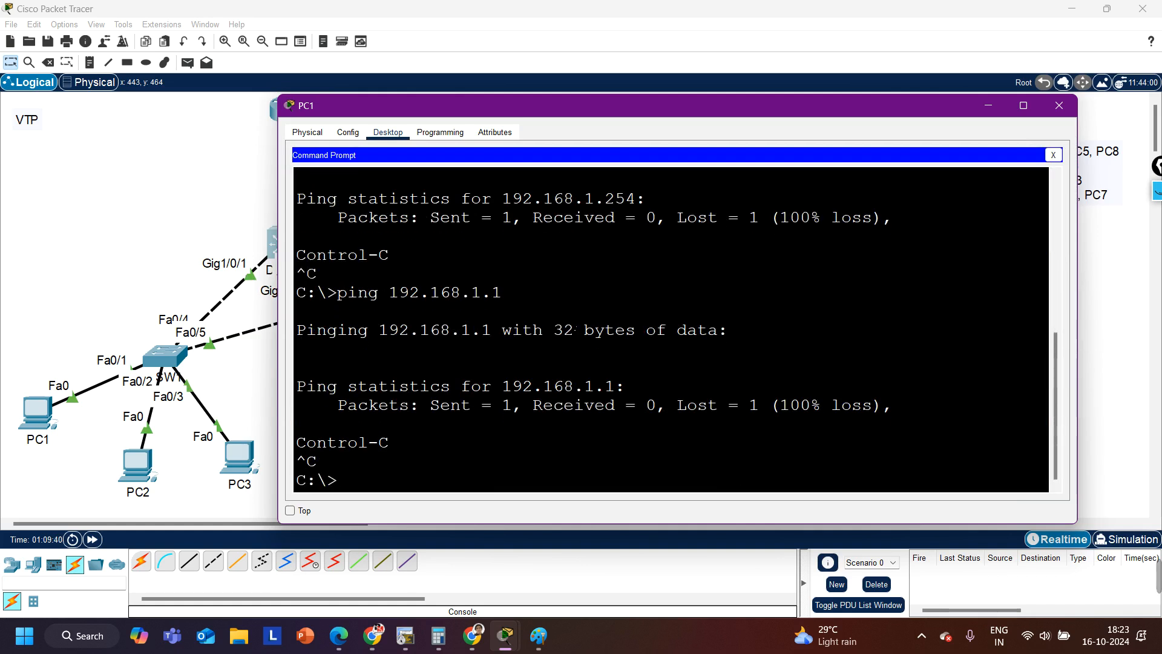
Step: Ping the VLAN 10 gateway 192.168.10.254 from PC1 and highlight the ping statistics
key(Return)
key(Up)
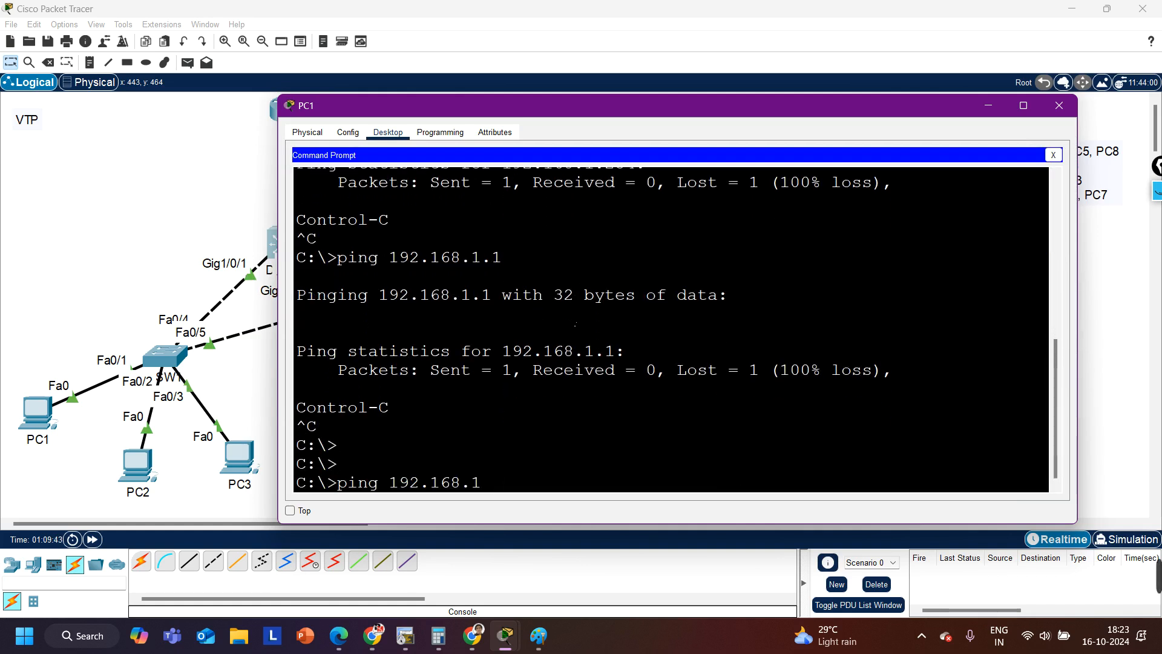
text(4)
key(Return)
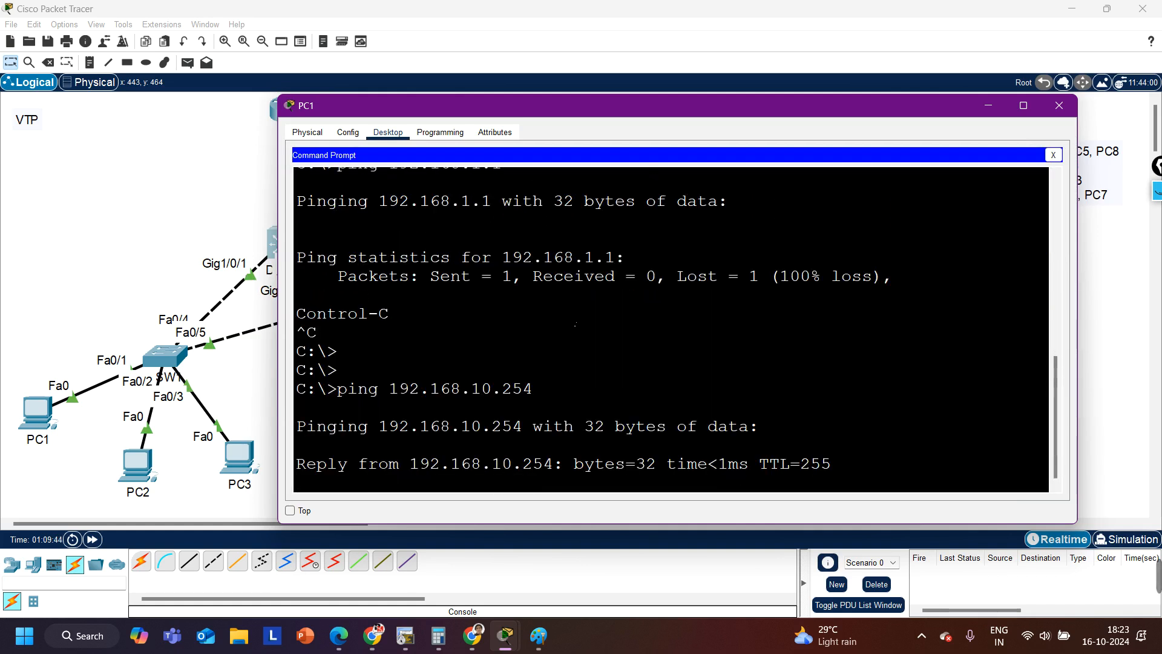
drag(824, 474, 364, 400)
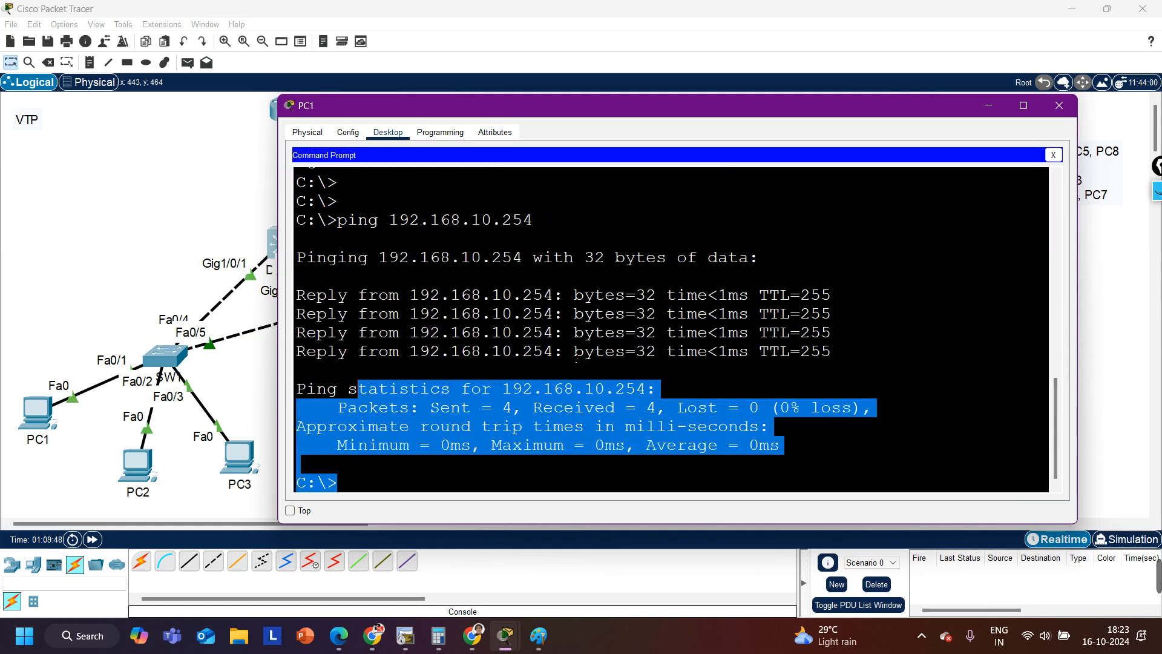
Step: Add several empty prompts below the ping output in PC1's command prompt
key(Return)
key(Return)
key(Return)
key(Return)
key(Return)
key(Return)
key(Return)
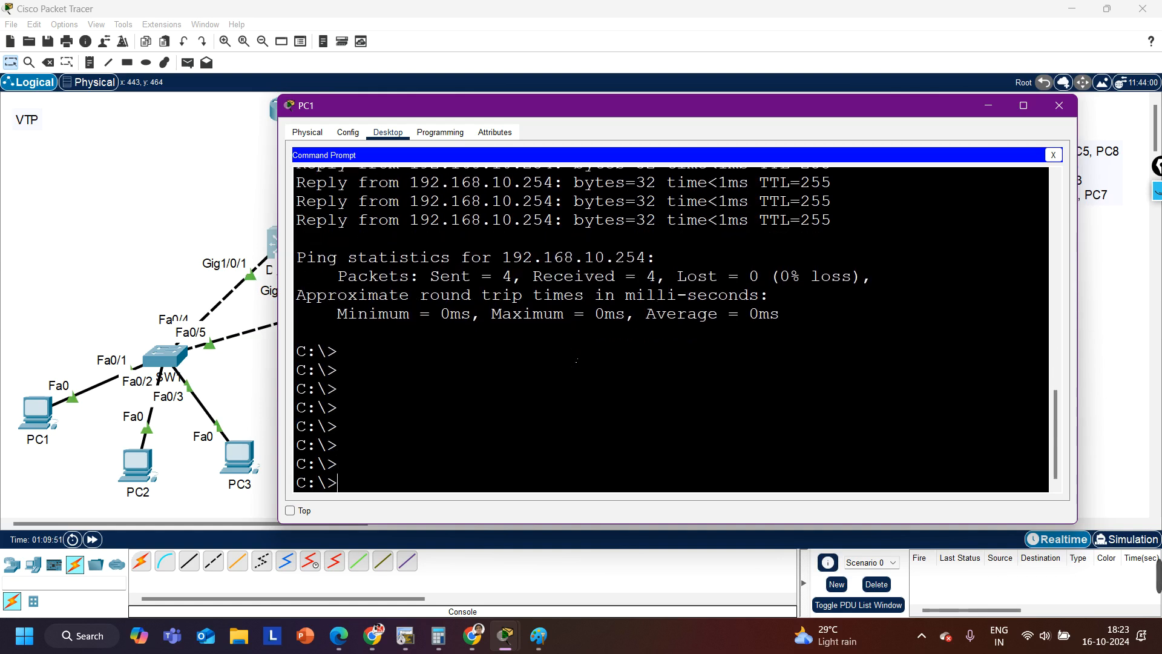
Step: Ping 192.168.20.1 from PC1 and highlight the target address in the command
text(ping 192.168.10.)
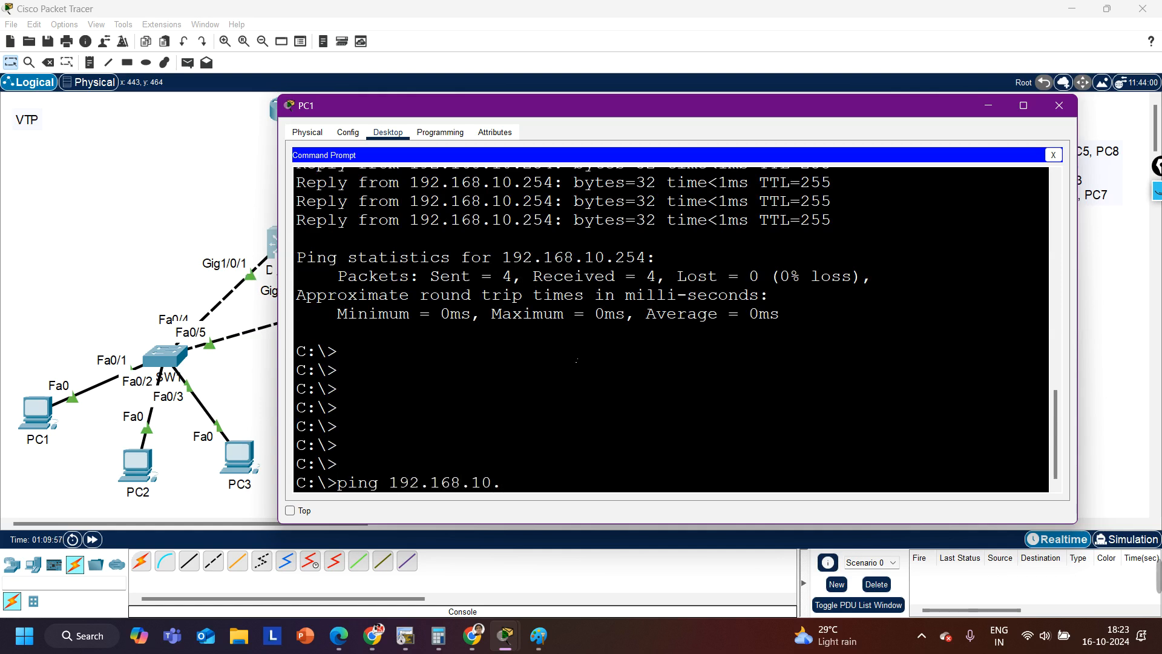
key(BackSpace)
key(BackSpace)
key(BackSpace)
key(BackSpace)
text(20.1)
key(Return)
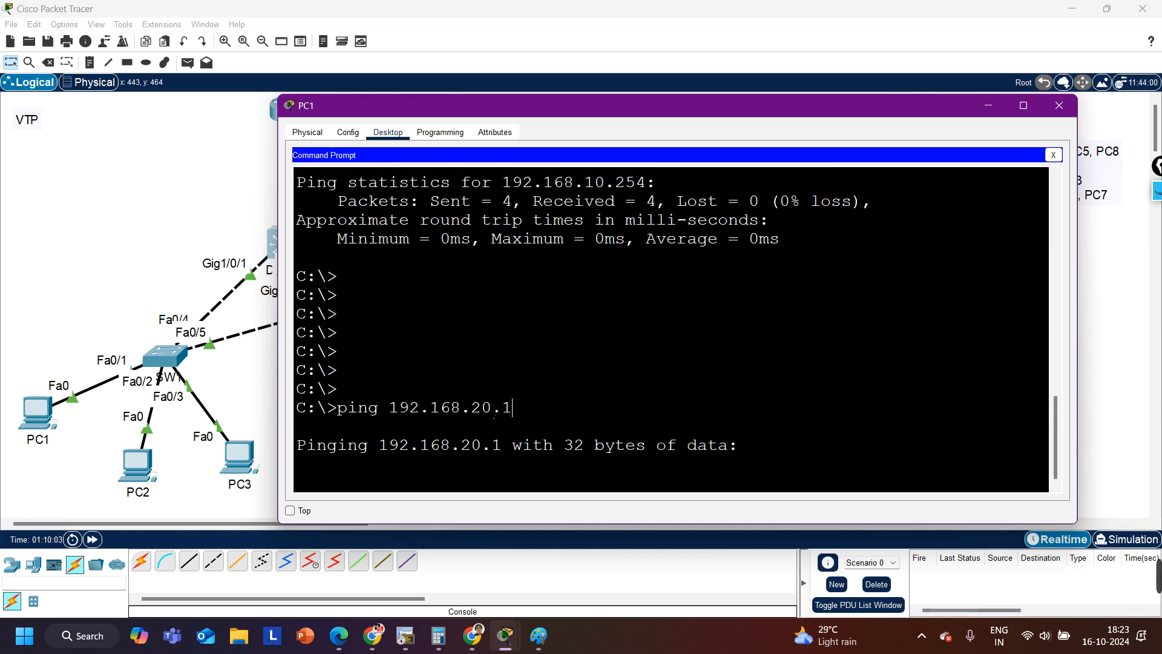
drag(530, 416, 399, 408)
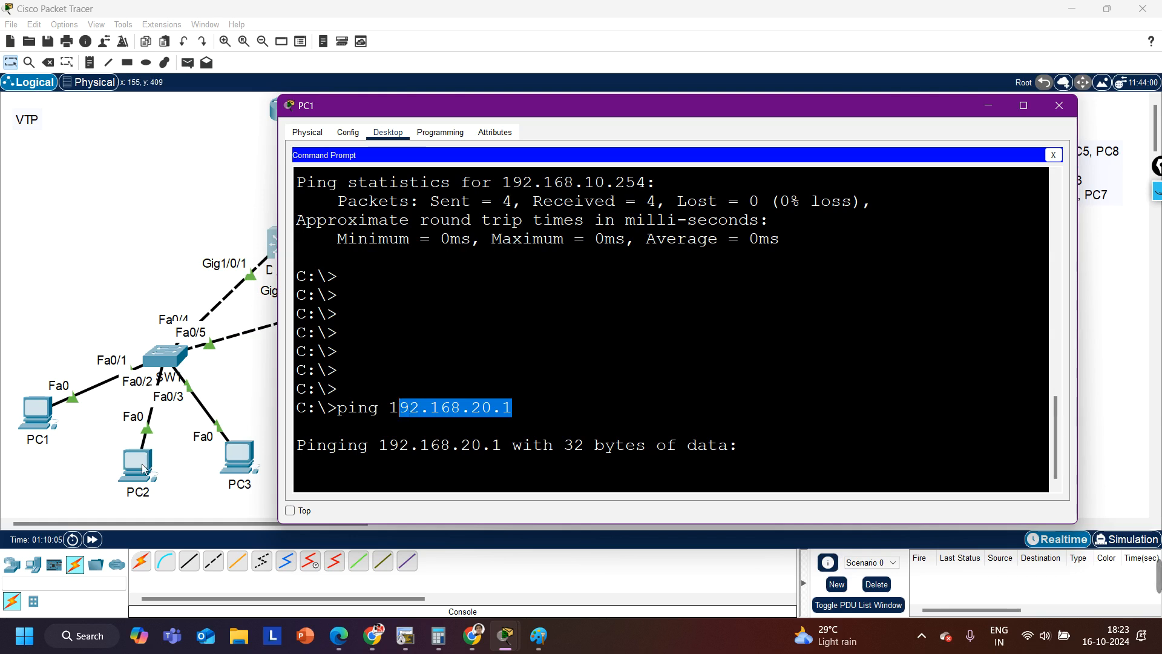
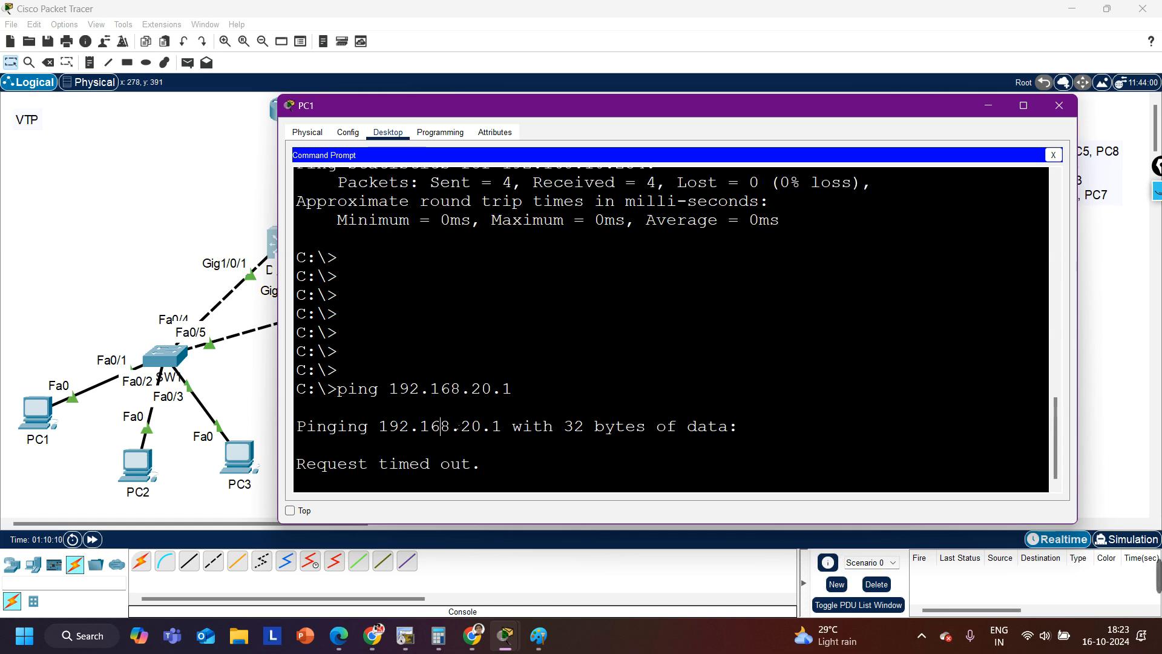
Step: Ping the VLAN 20 gateway 192.168.20.254 from PC2's command prompt and close the PC2 window
click(133, 472)
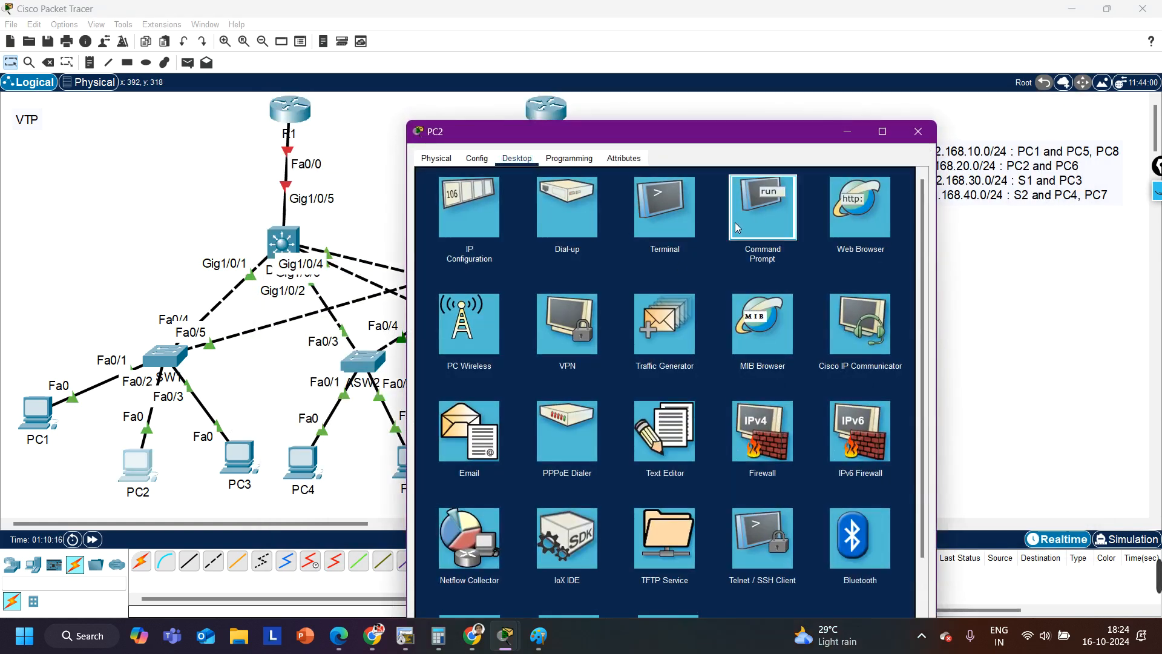
click(738, 228)
text(pin)
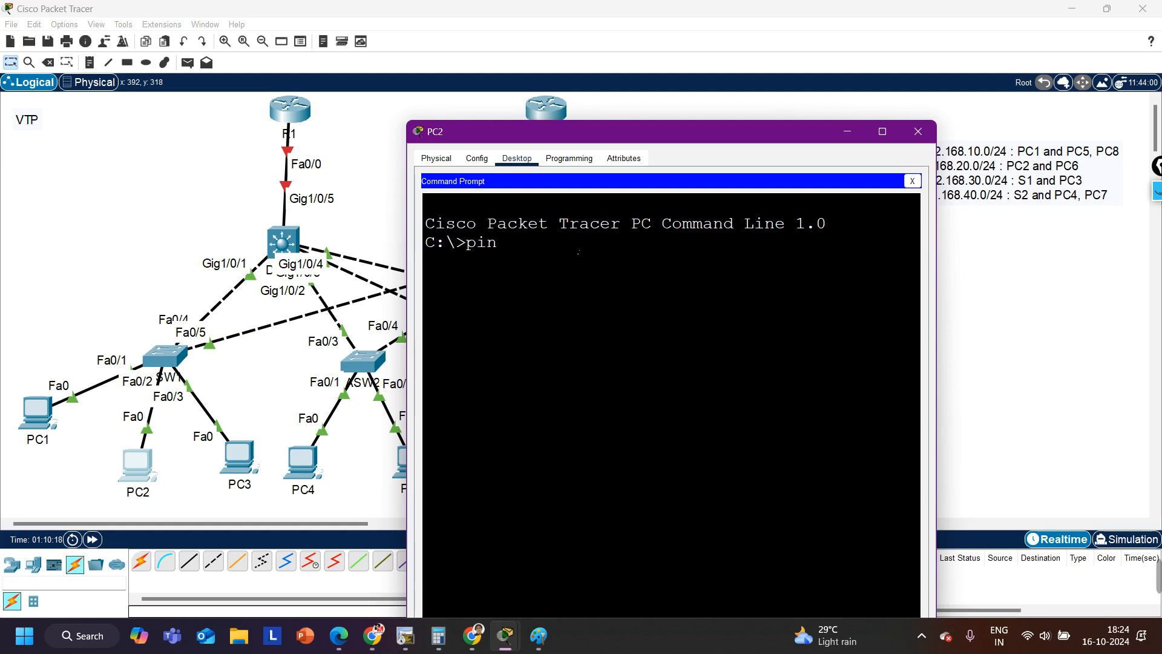
text(g 192.1)
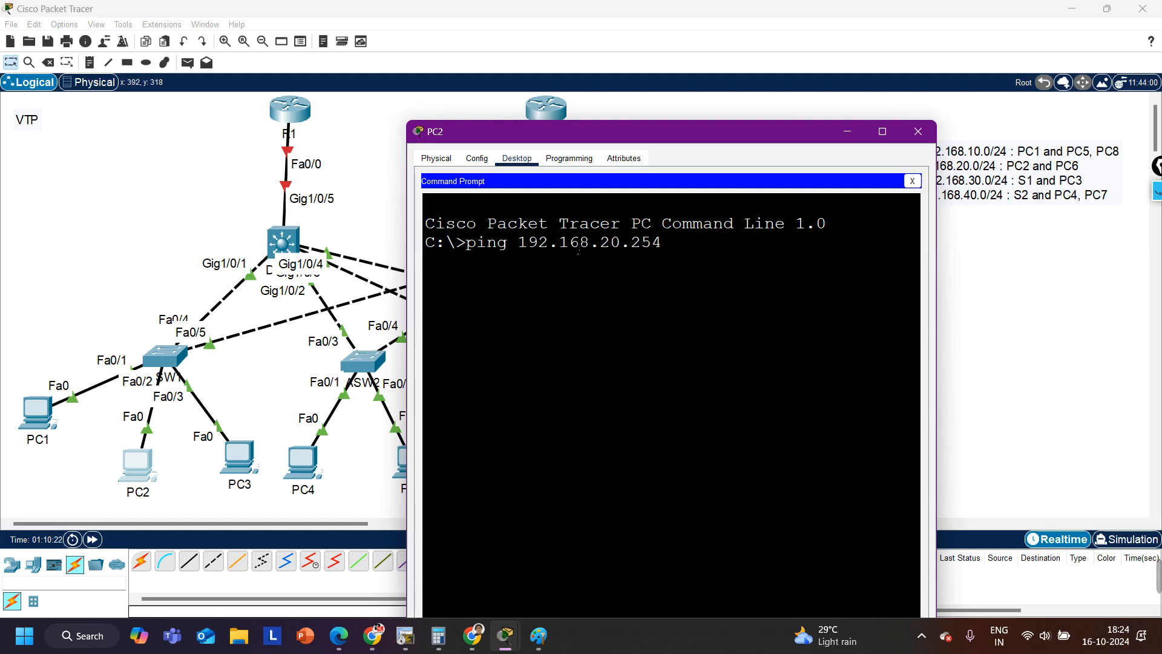
text(68.20.254)
key(Return)
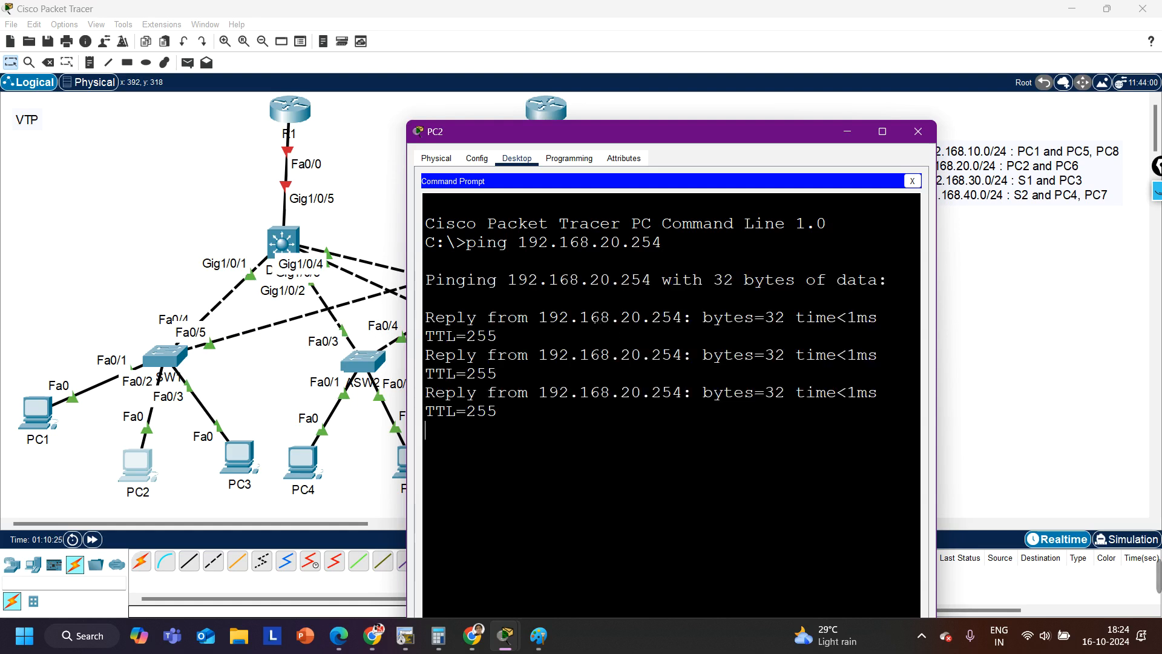
click(918, 132)
Step: Repeat the ping to 192.168.20.1 from PC1, open PC2's desktop, and return to PC1 to interrupt the ping
click(49, 413)
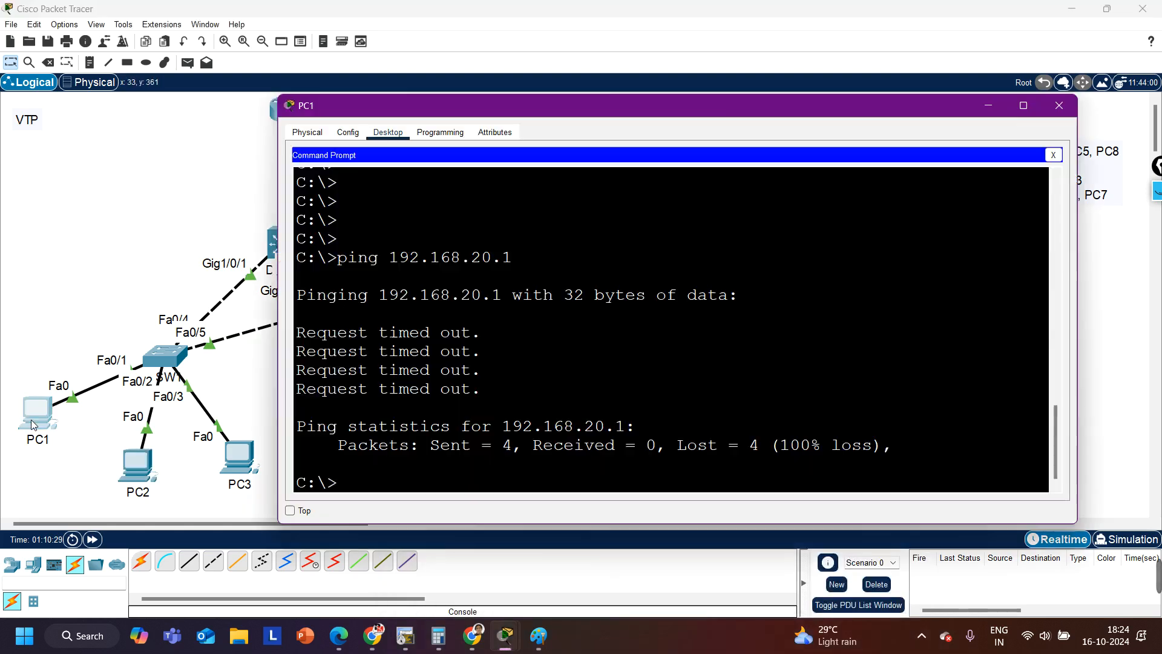
key(Up)
key(Return)
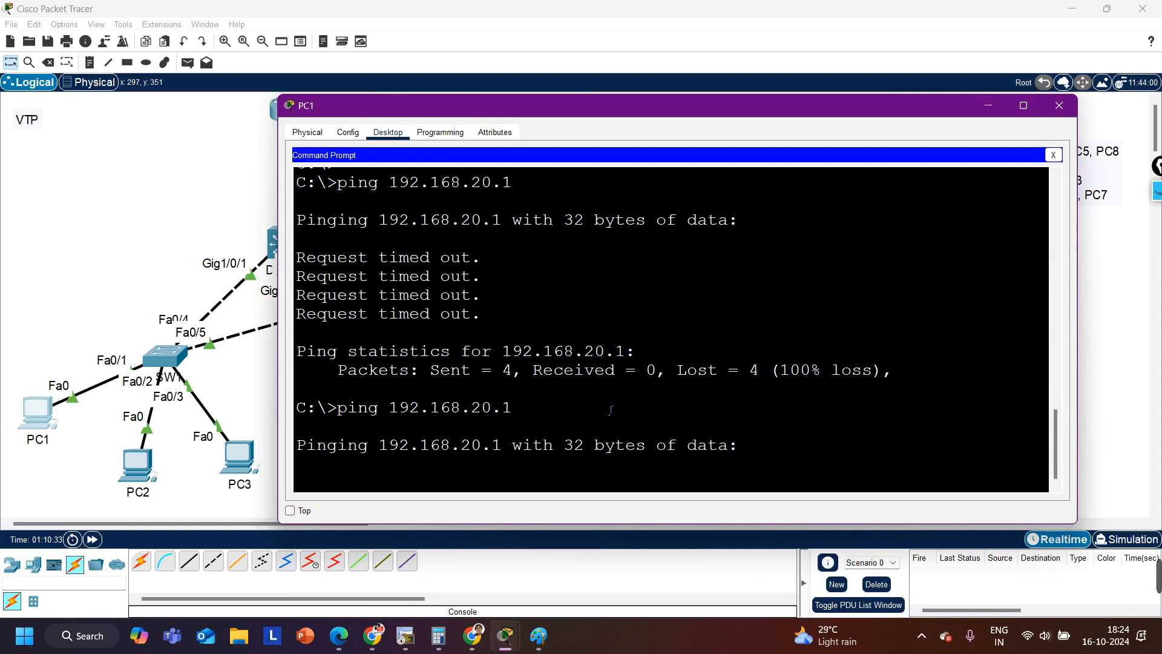
click(133, 471)
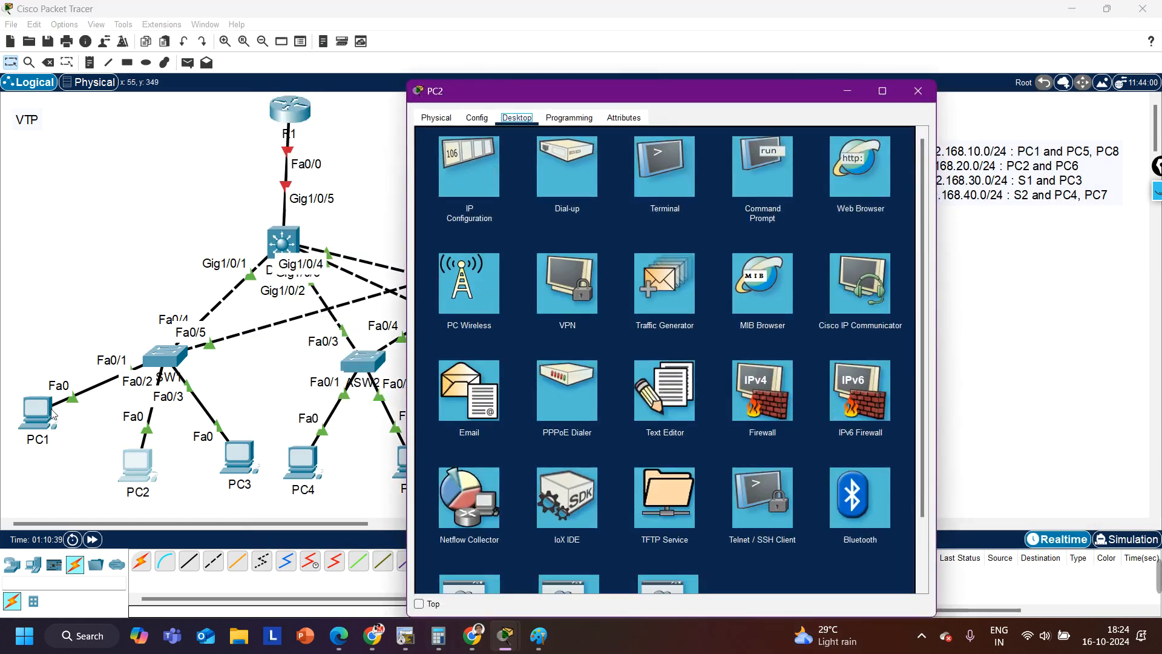
click(40, 418)
key(ctrl+c)
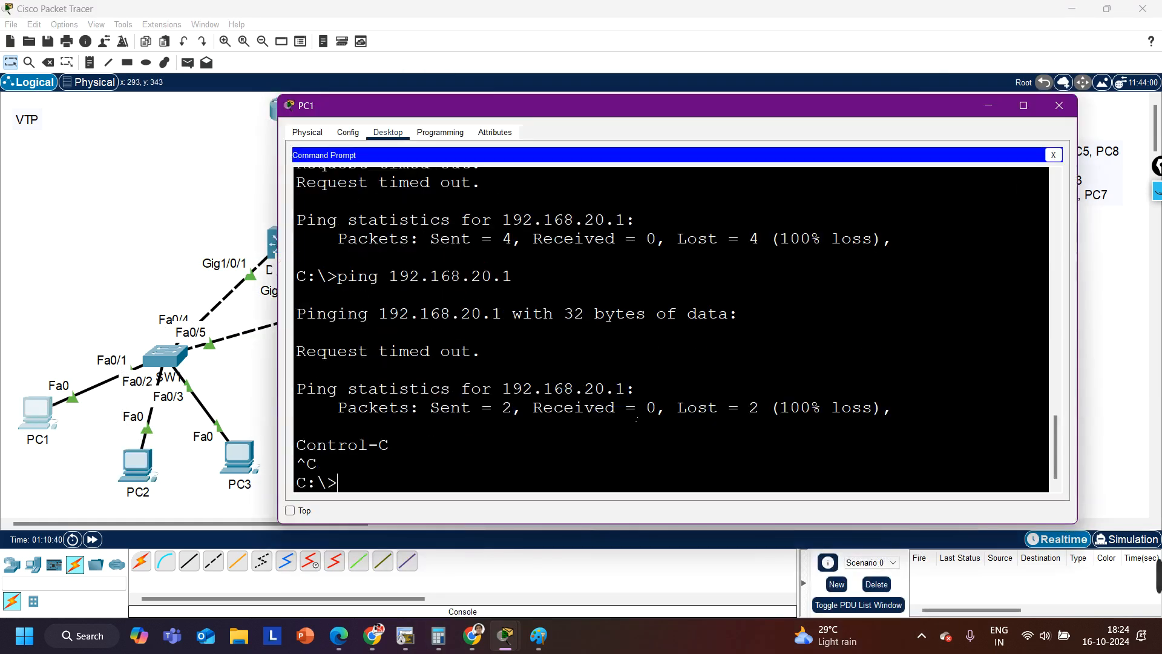
Step: Ping the VLAN 20 gateway 192.168.20.254 from PC1's command prompt and interrupt the ping
key(Return)
key(Return)
key(Return)
key(Up)
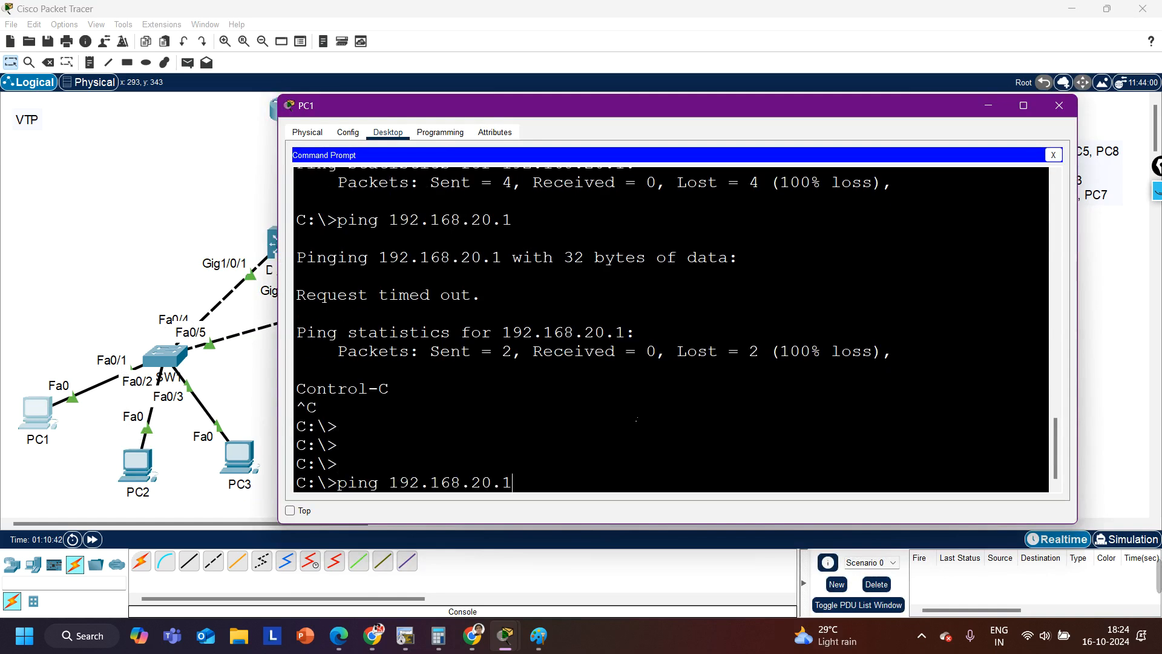
text(54)
key(Return)
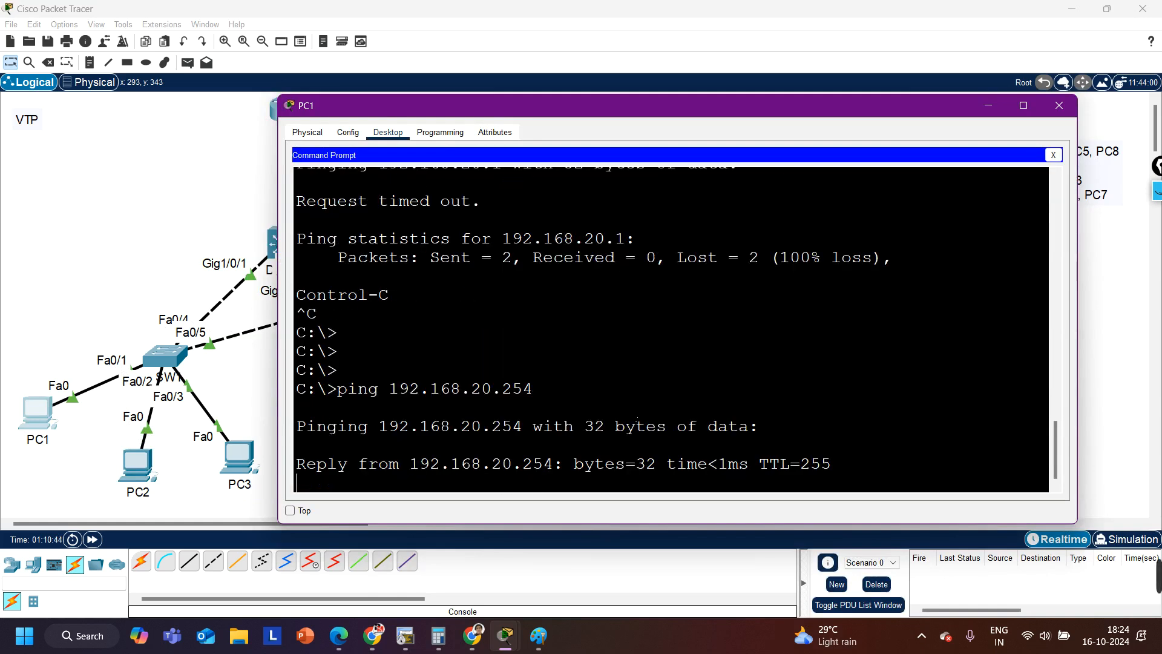
key(ctrl+c)
Step: Add empty prompts in PC1's command prompt and ping PC2's address 192.168.20.1
key(Return)
key(Return)
key(Return)
key(Return)
key(Return)
key(Up)
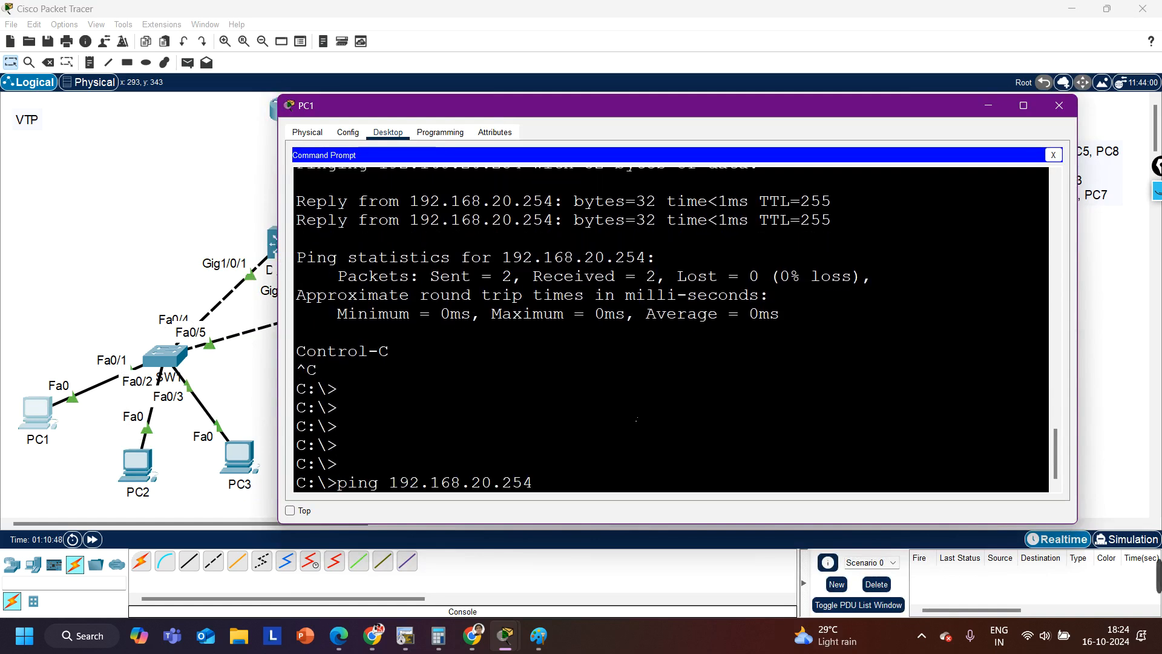
key(BackSpace)
key(BackSpace)
key(Return)
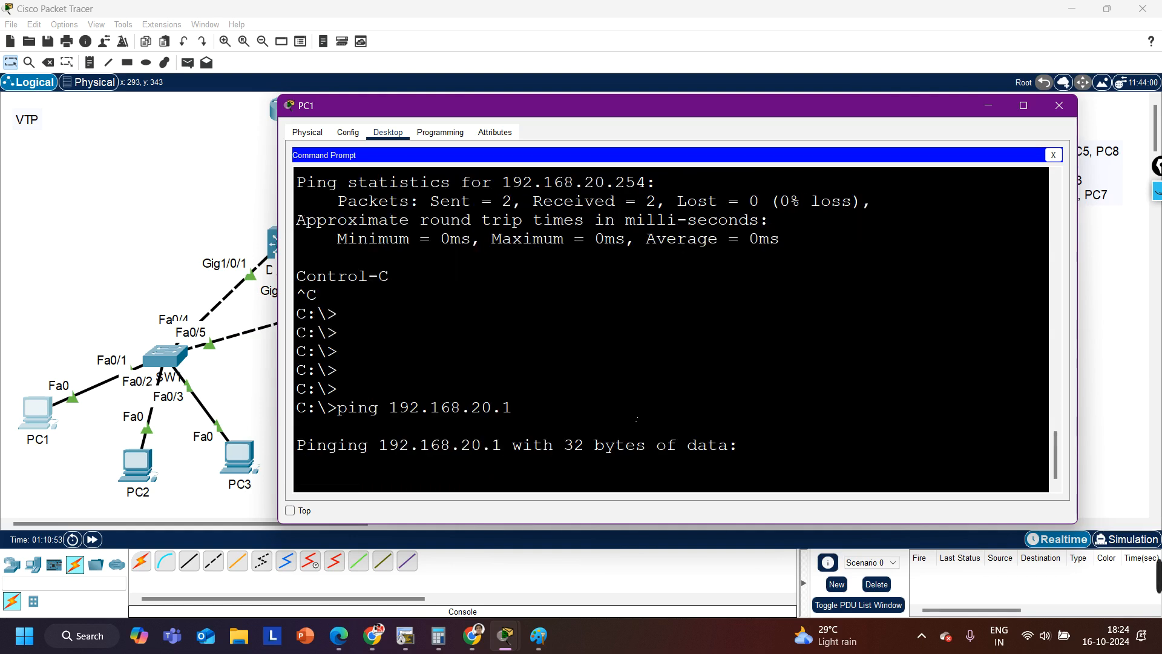
Step: Check the IPv4 address in PC2's IP configuration and close the PC2 window
click(137, 463)
click(493, 189)
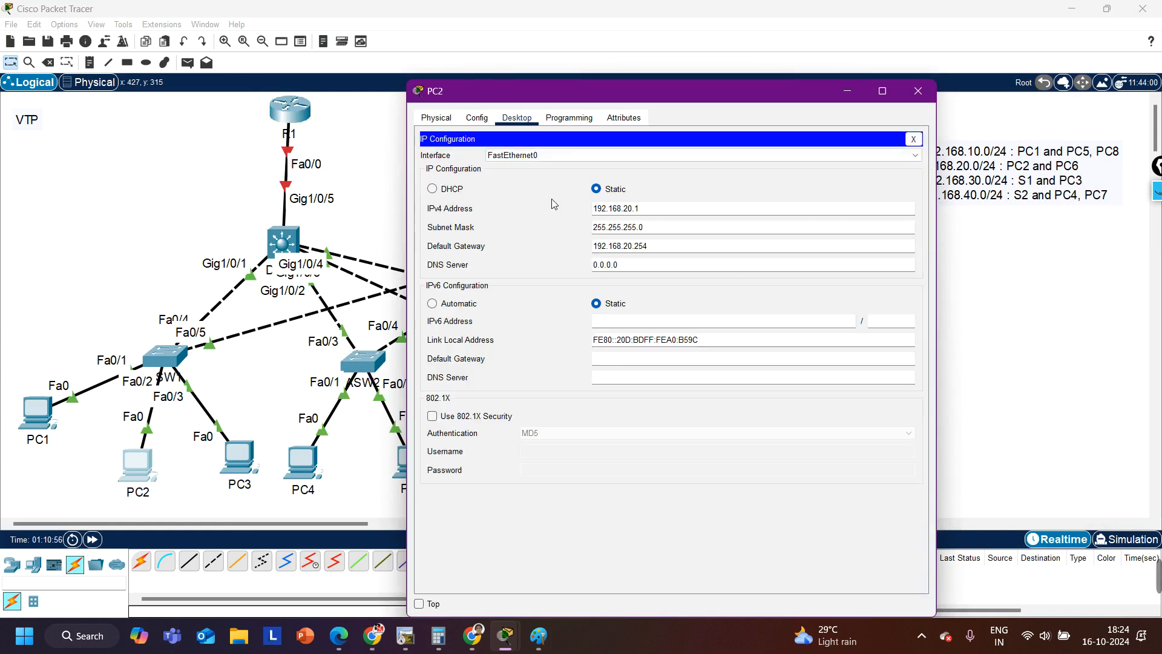
drag(659, 208, 557, 210)
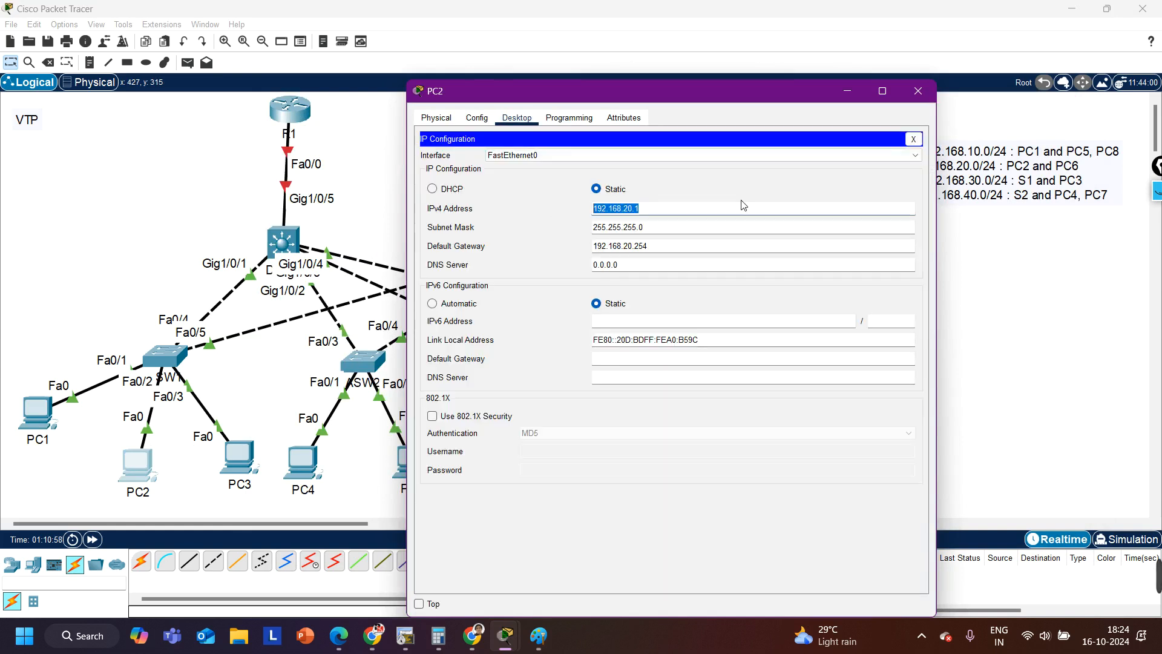
click(915, 90)
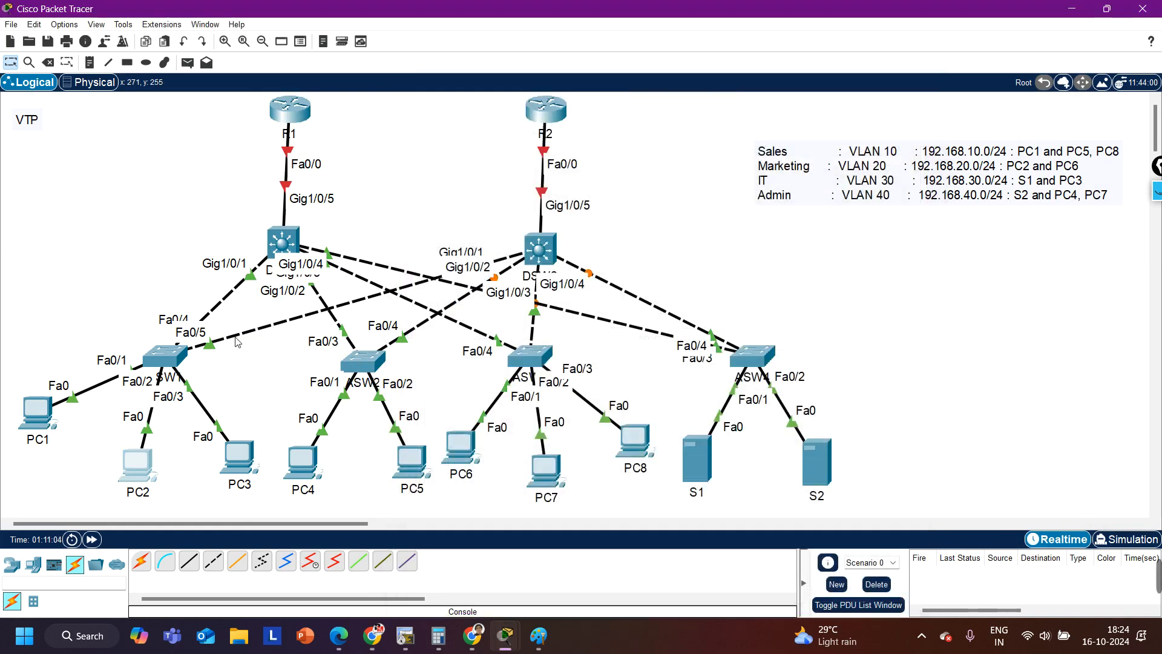
Step: Leave PC1's command prompt, check the IPv4 address in its IP configuration, and close the PC1 window
click(35, 409)
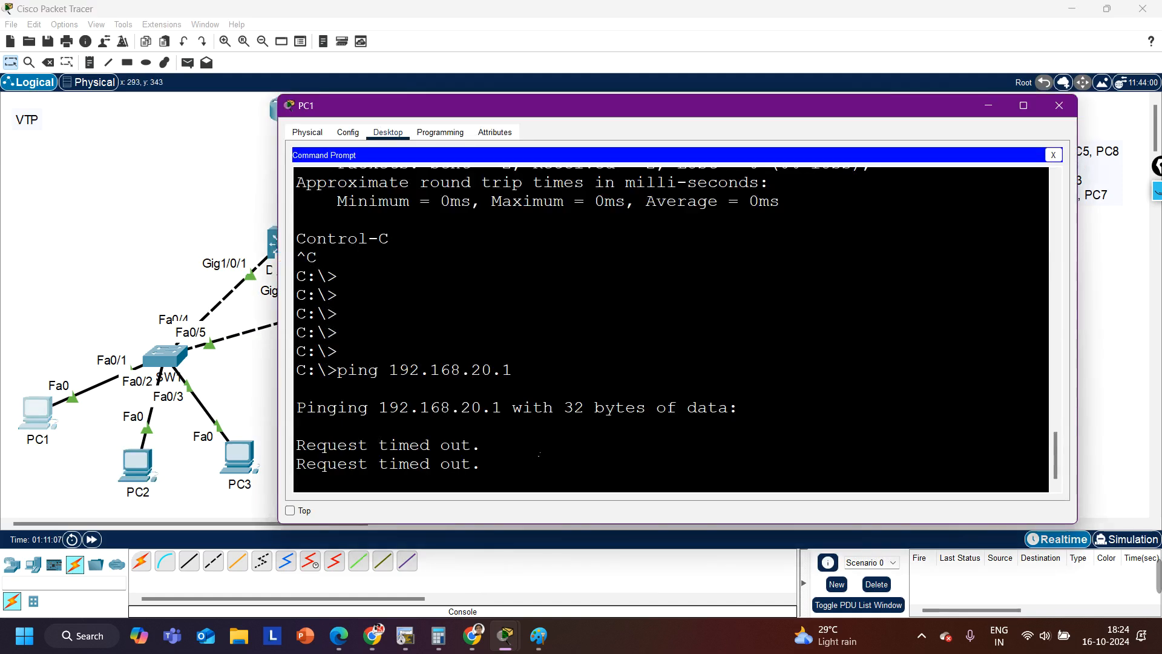
click(1054, 155)
click(380, 193)
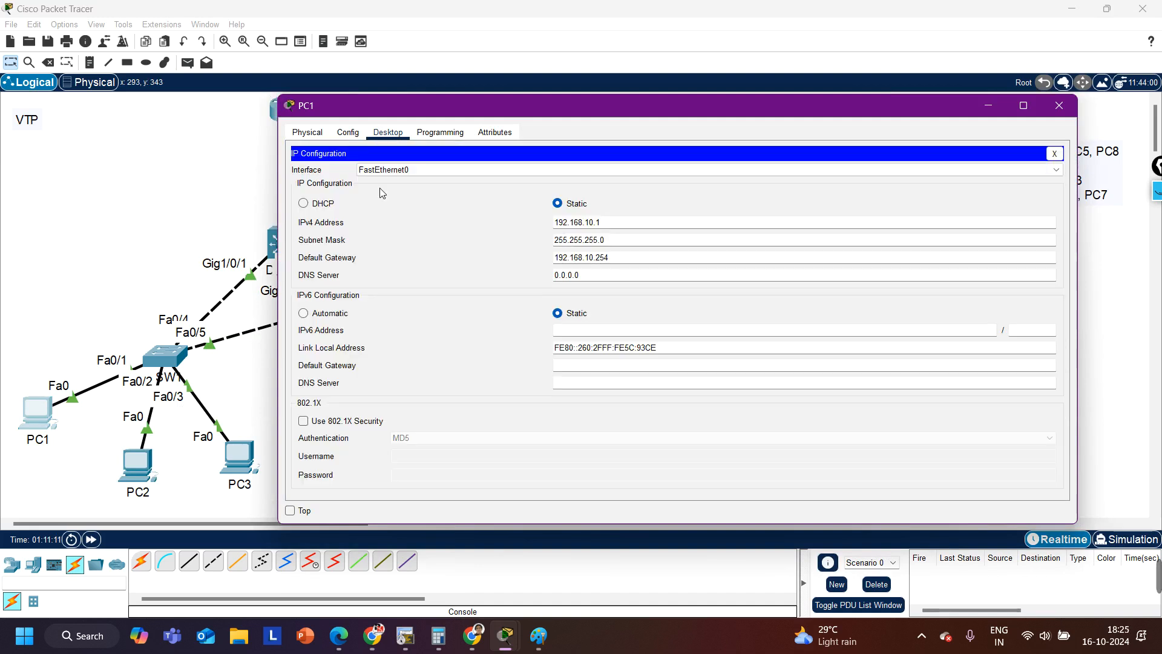
drag(622, 225, 510, 225)
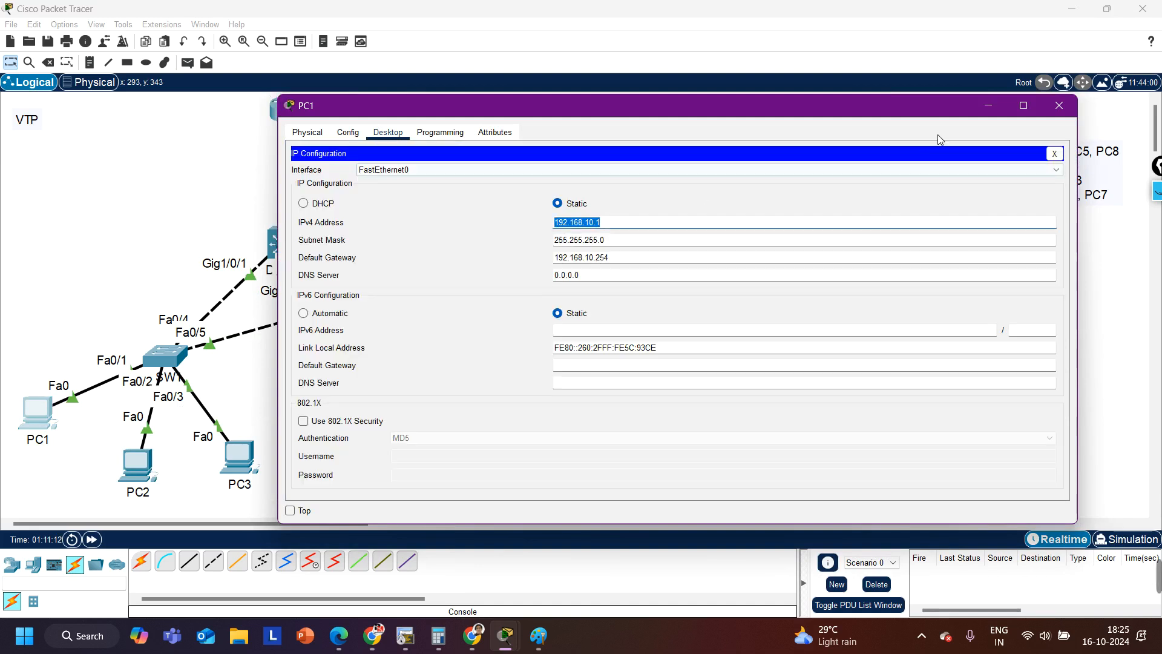
click(1060, 106)
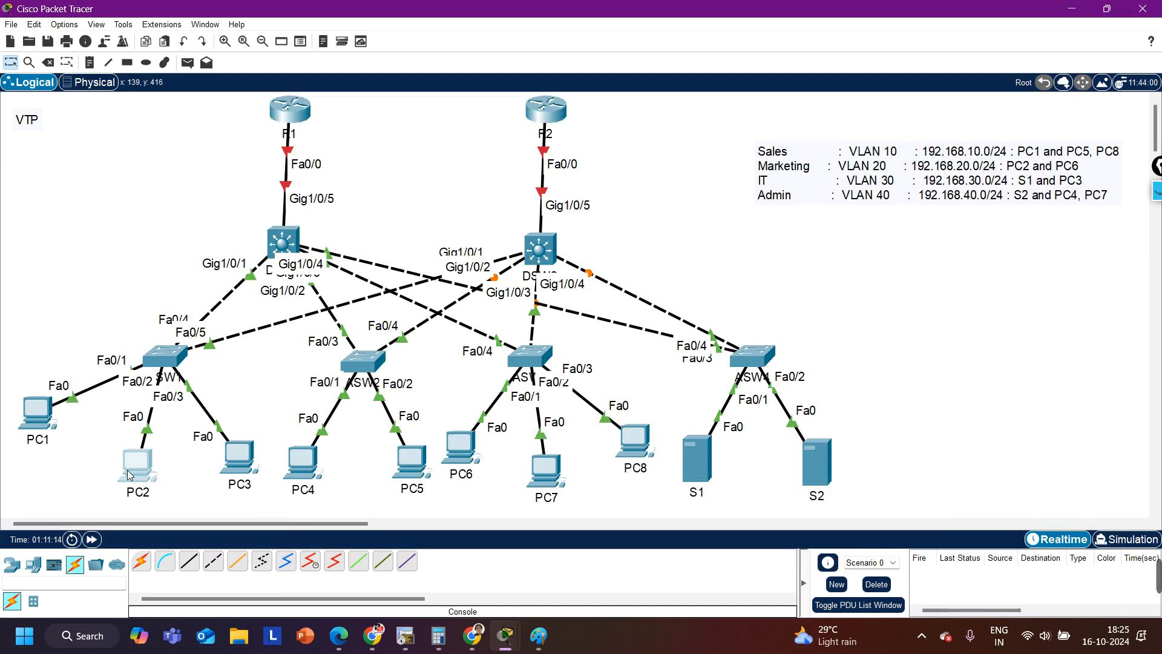
Step: Ping the VLAN 10 gateway 192.168.10.254 from PC2's command prompt, interrupt the ping, and close the PC windows
click(150, 464)
click(761, 177)
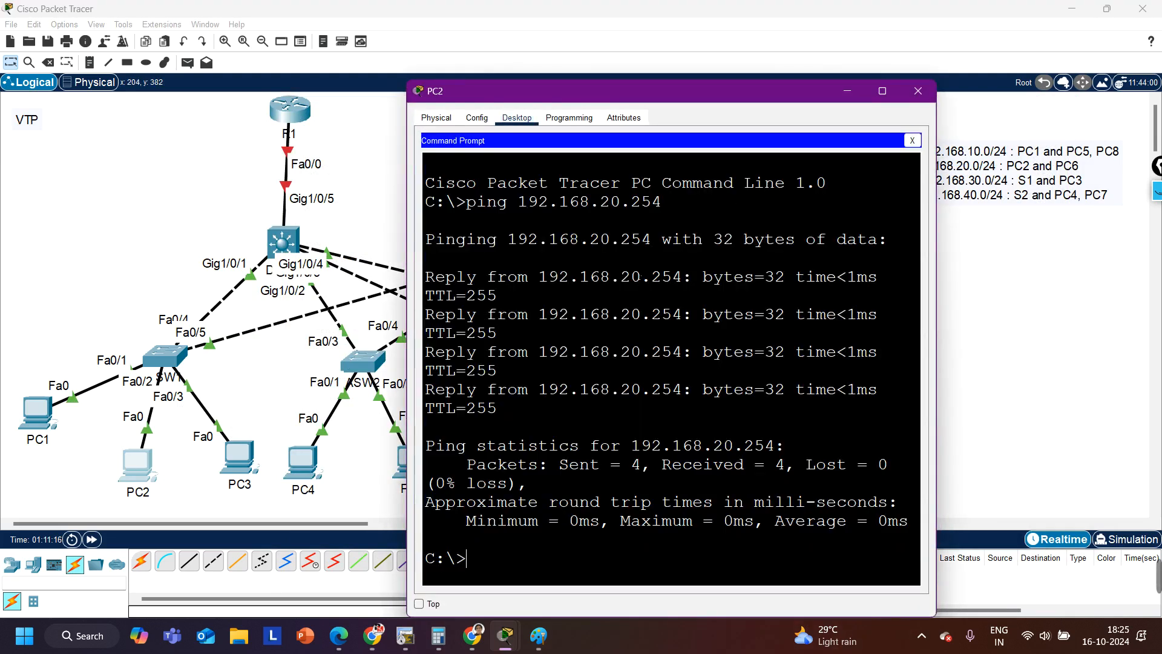
key(Return)
key(Return)
text(ping 192.168)
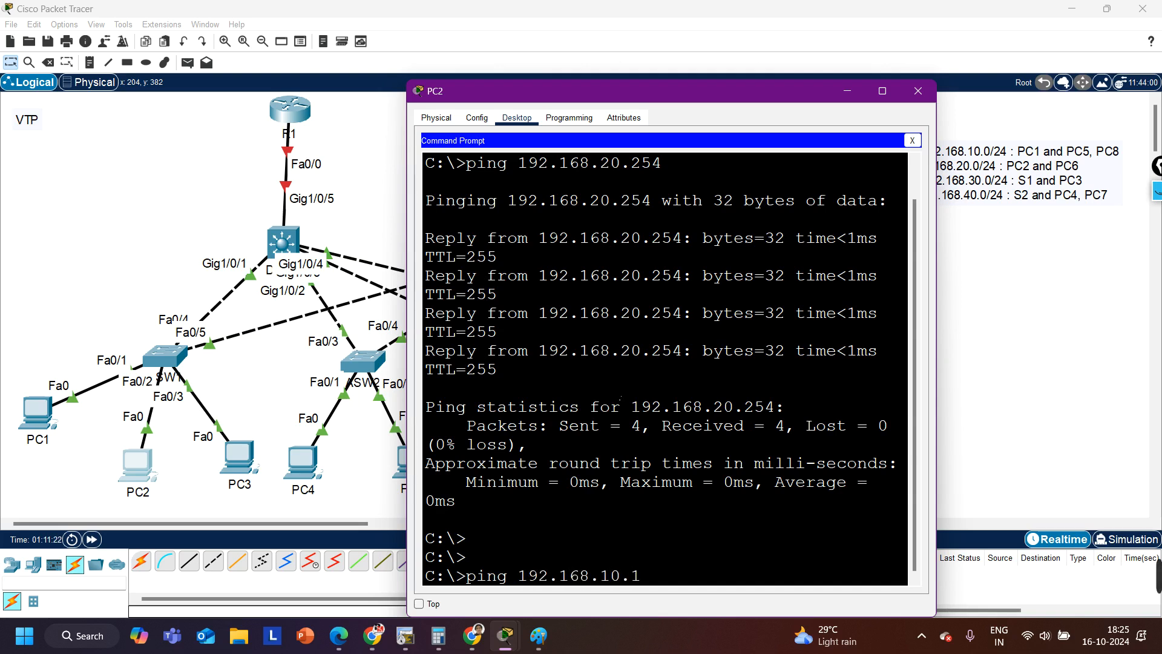
text(.10.254)
key(Return)
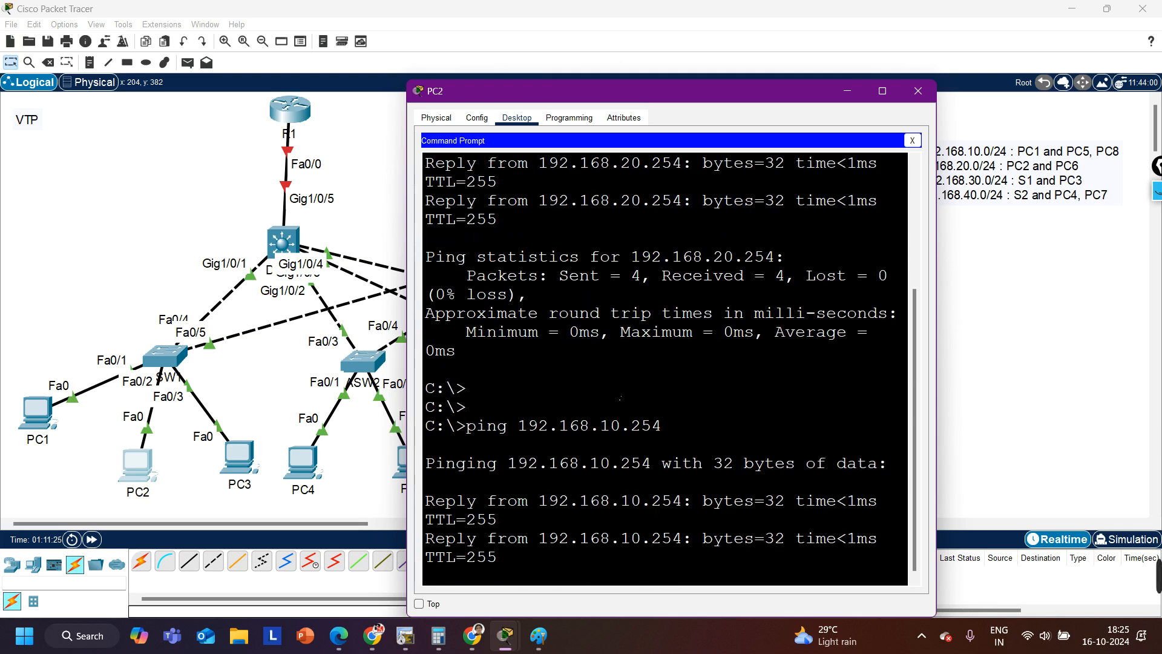
key(ctrl+c)
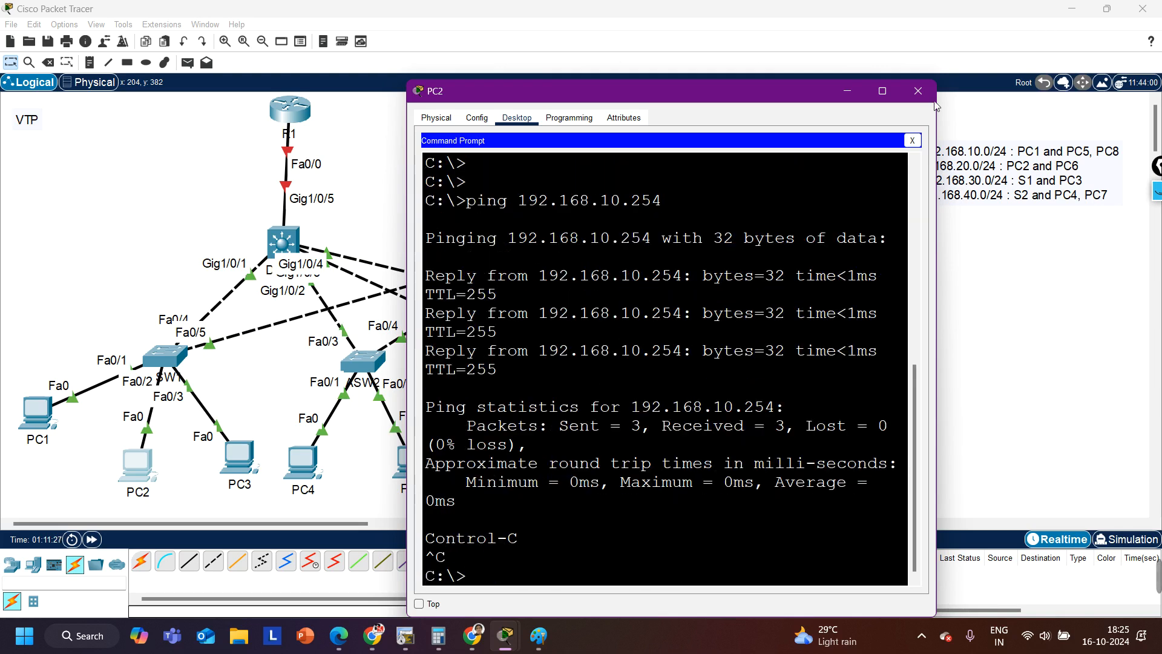
click(920, 92)
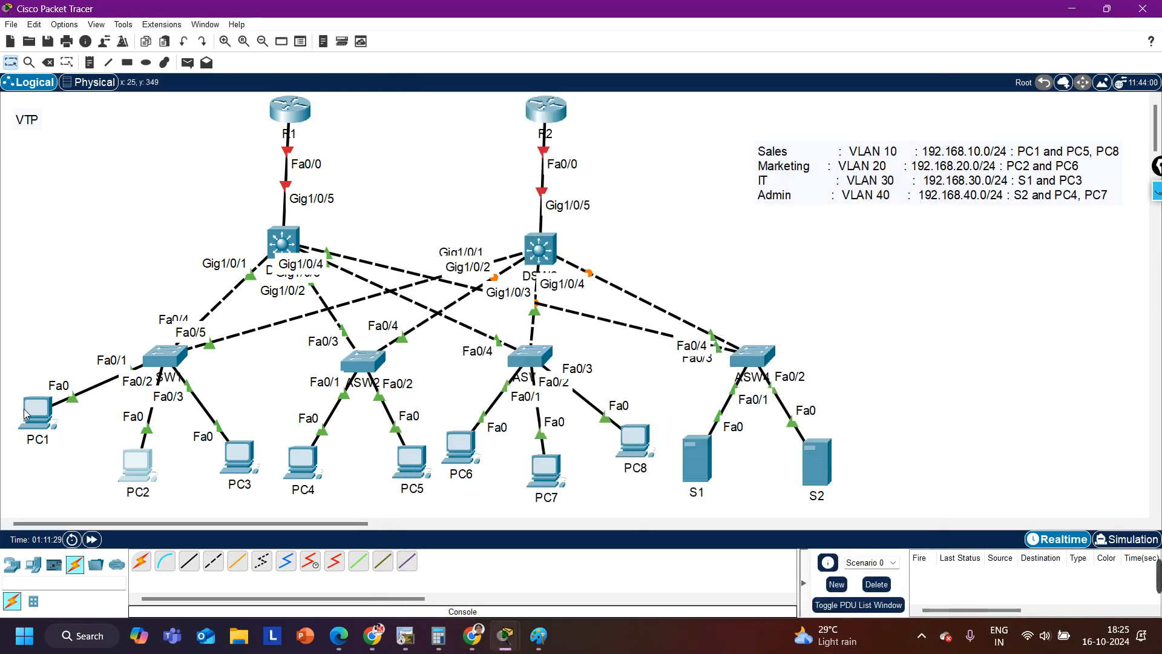
click(27, 412)
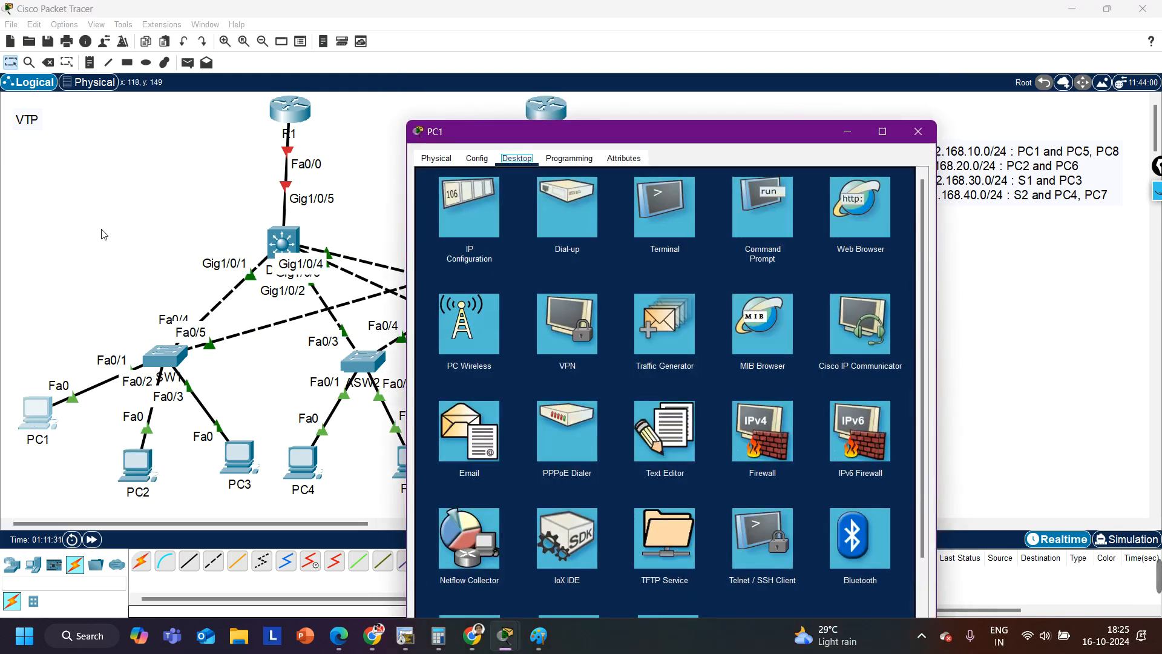
click(919, 131)
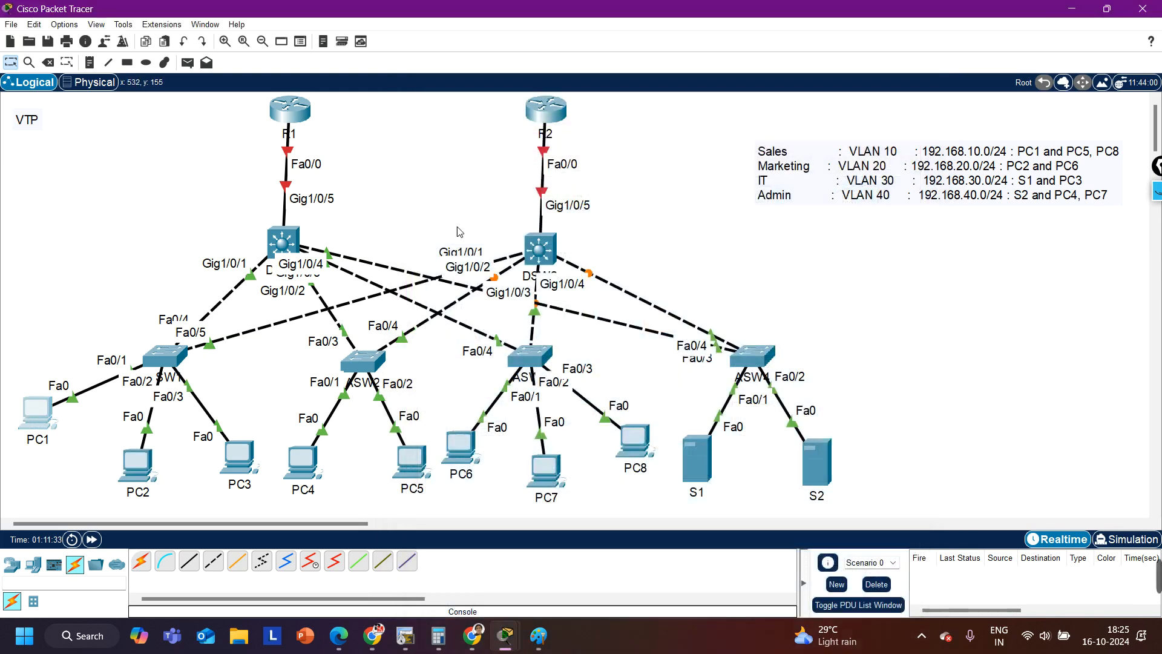
Step: Enable IP routing on DSW1 with ip routing in global configuration mode and minimise its window
click(301, 236)
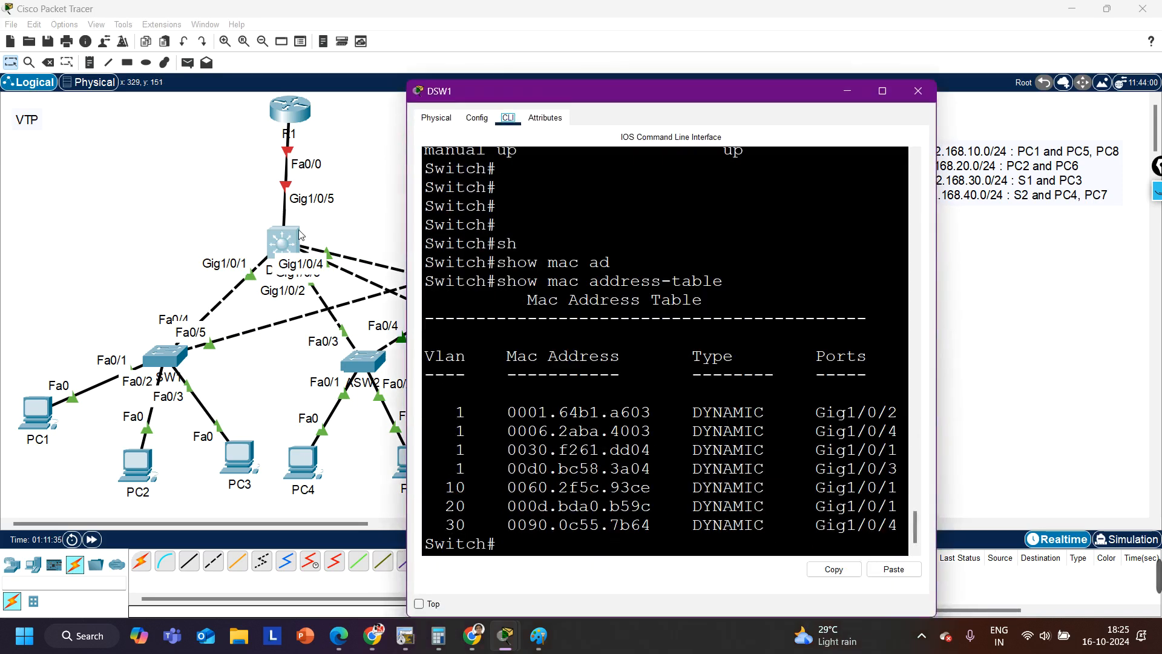
text(conf)
key(Tab)
key(Return)
key(Return)
key(Return)
key(Return)
key(Return)
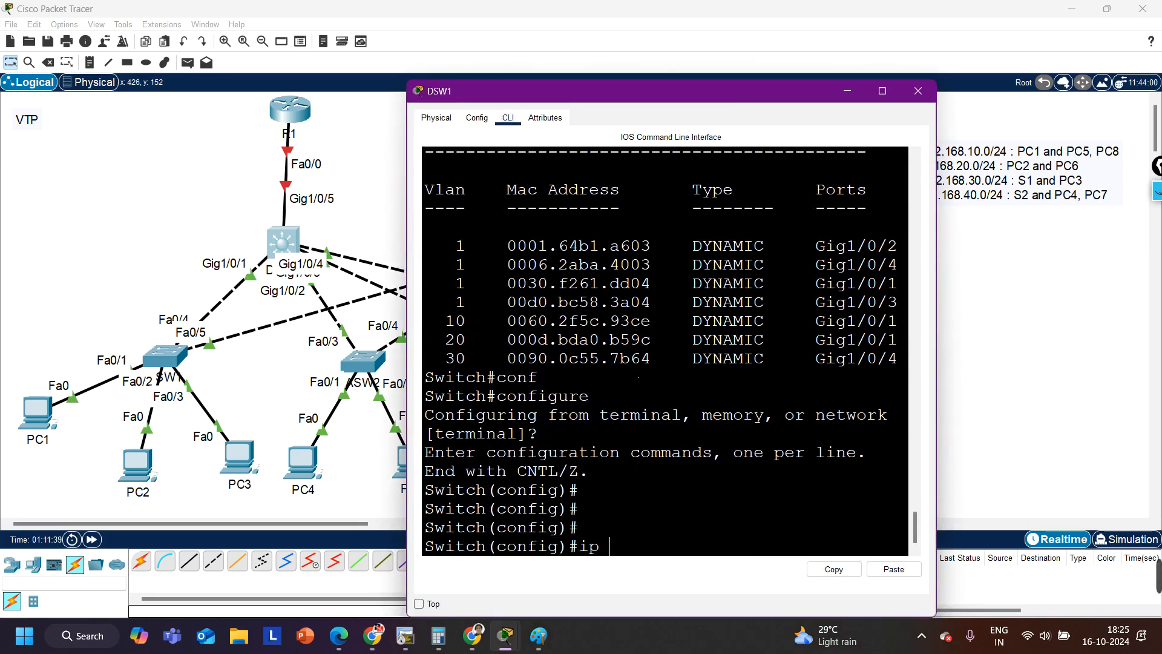
text(ip ro)
key(Tab)
text(uti)
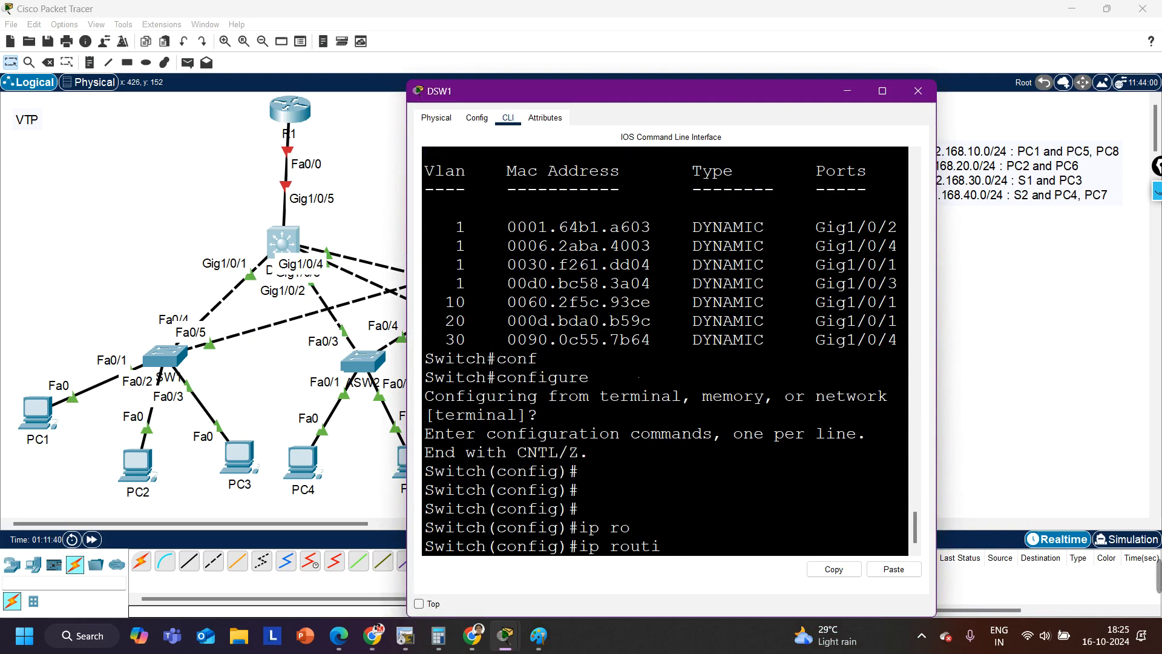
key(Return)
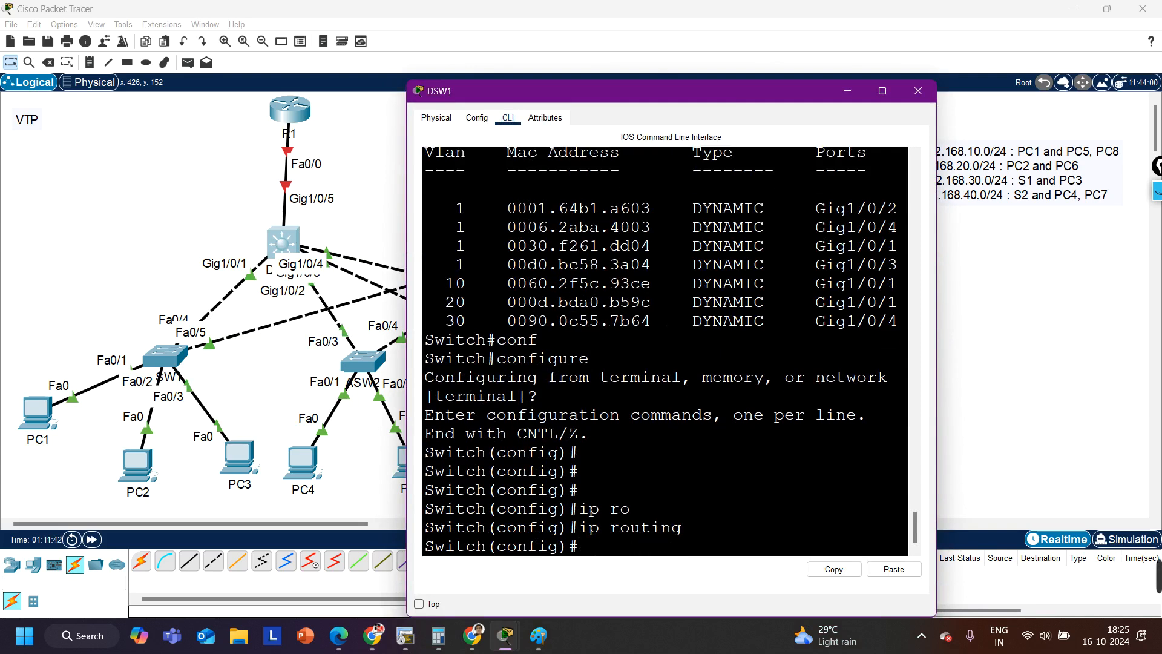
click(848, 92)
Step: Ping 192.168.20.1 from PC1's command prompt and highlight the ping command
click(34, 415)
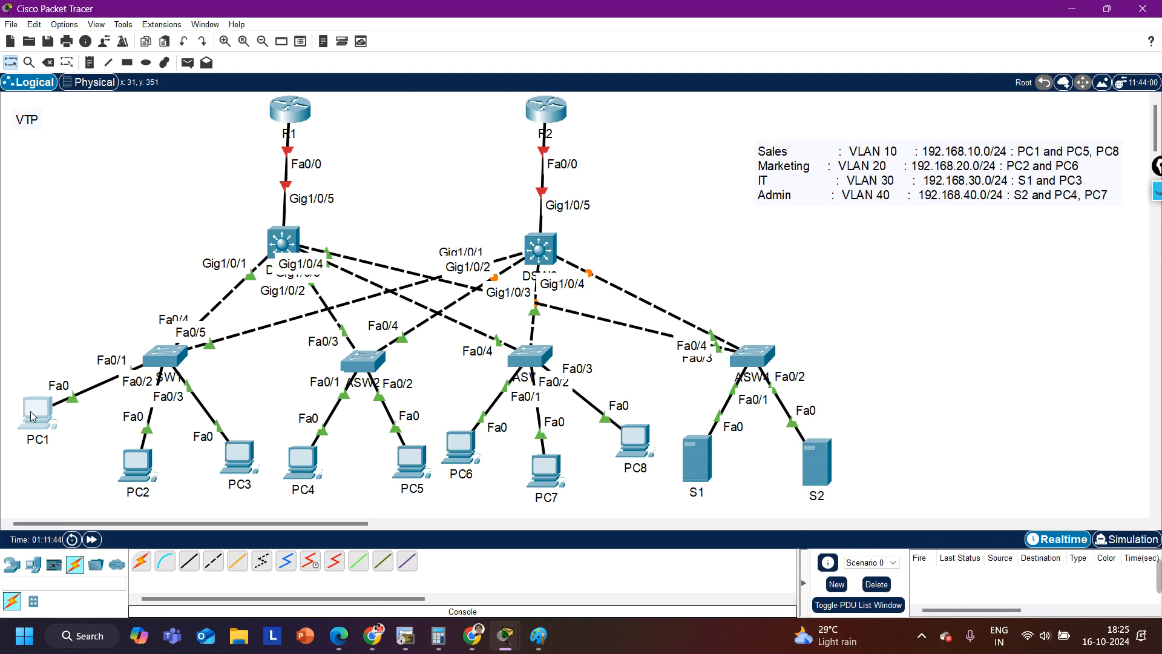
click(759, 192)
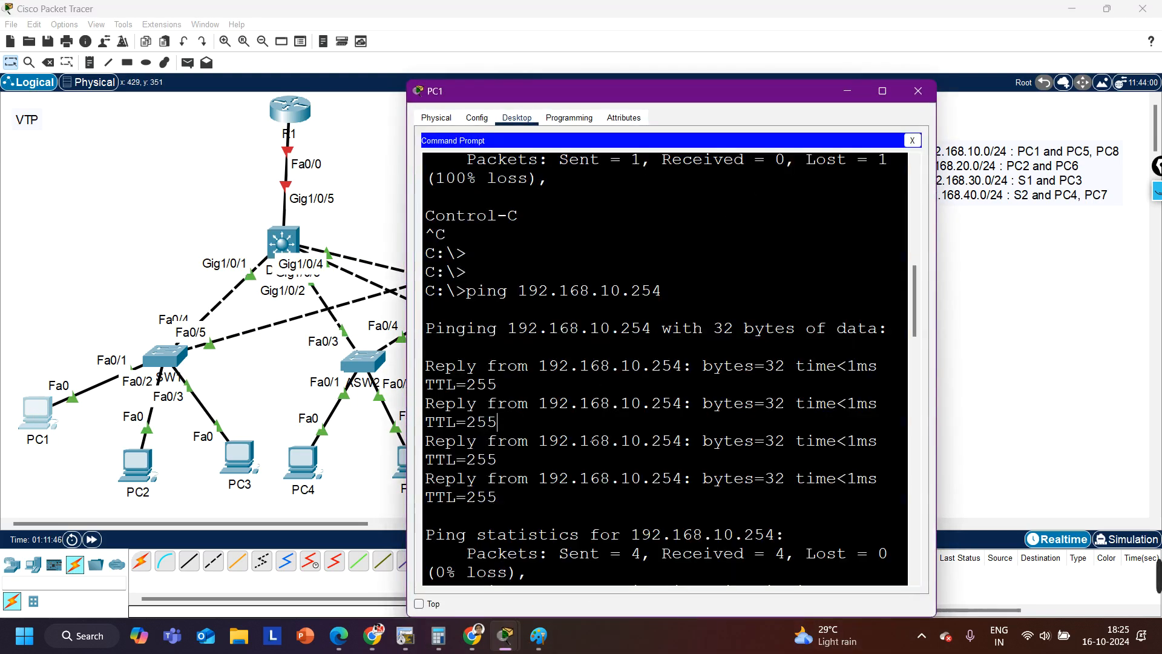
scroll(591, 440, down, 10)
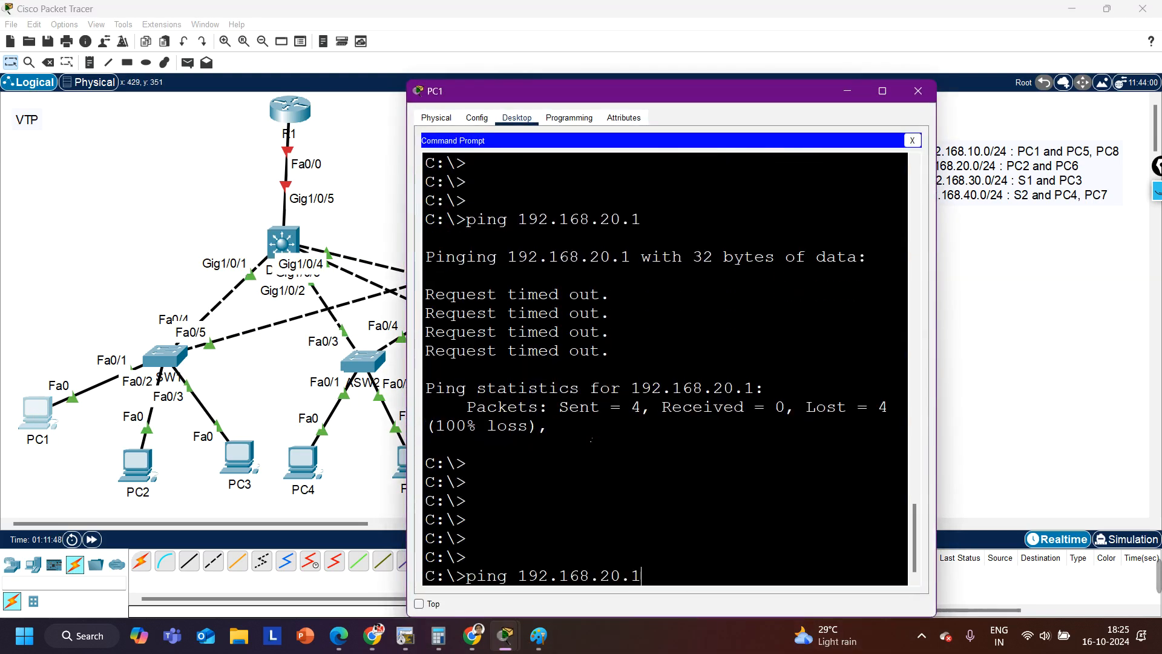
key(Return)
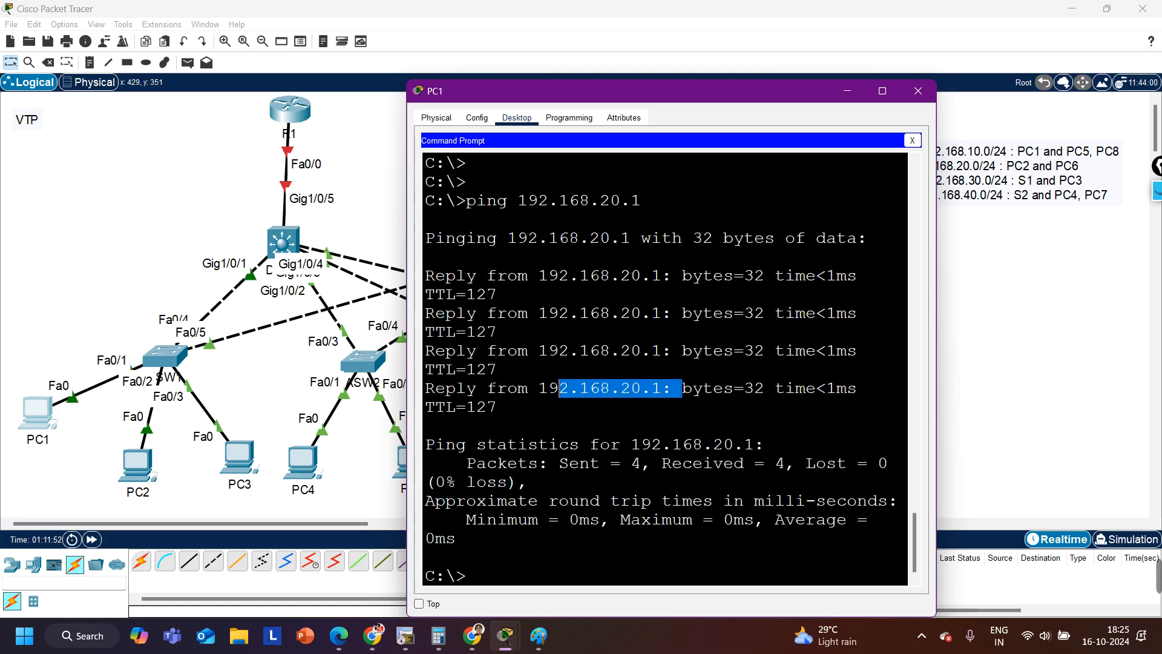
drag(690, 198, 488, 200)
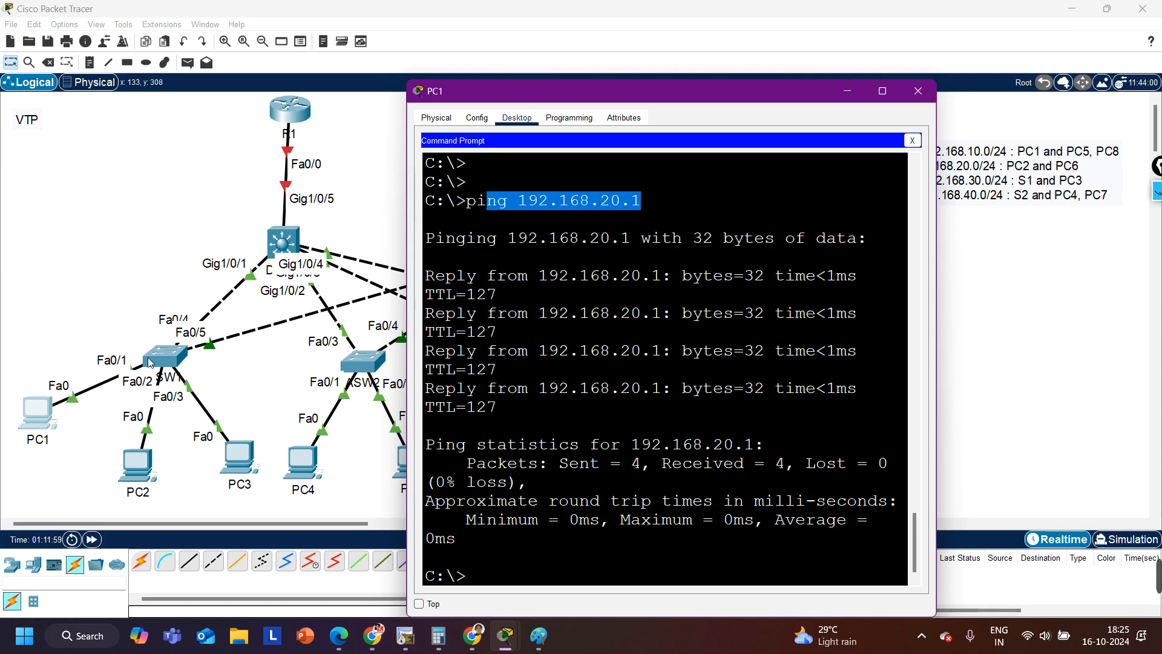
Step: Point out the two distribution switches and PC1 in the topology with selection boxes
click(178, 213)
drag(175, 207, 338, 284)
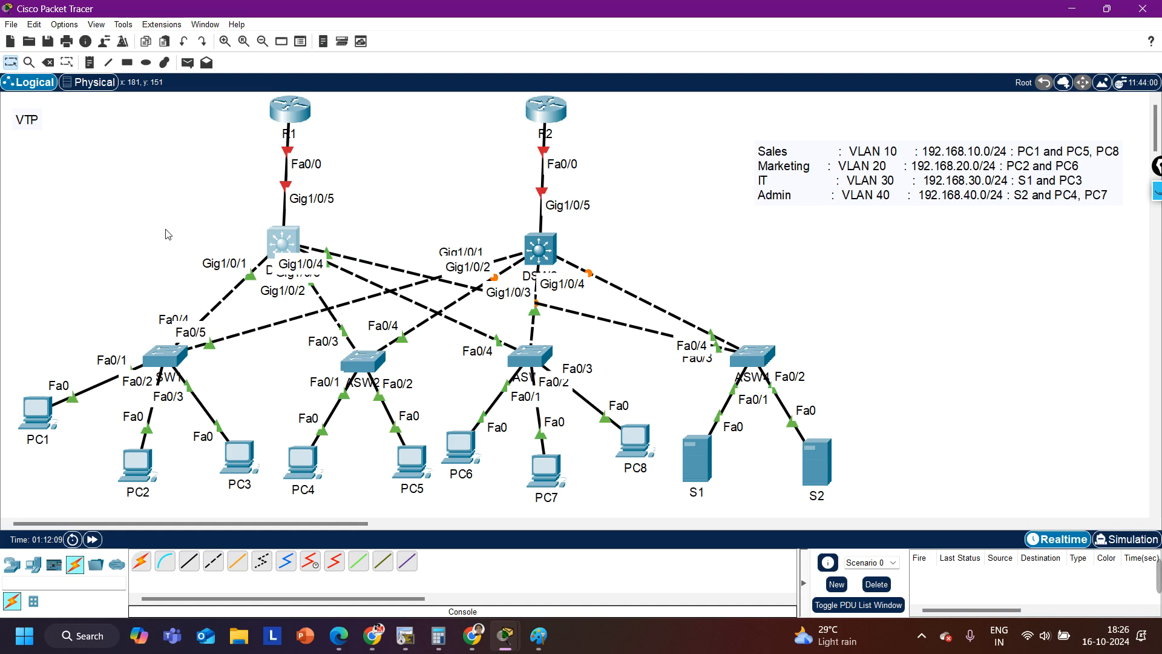
drag(166, 220, 630, 287)
click(661, 278)
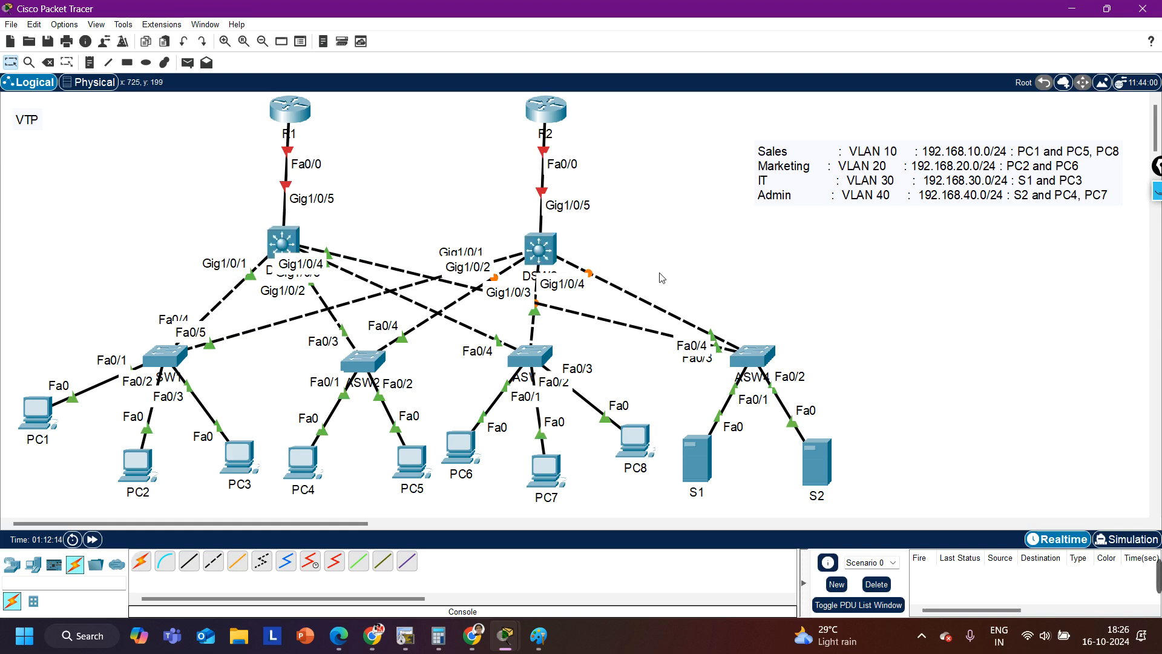
drag(184, 212, 644, 294)
click(713, 282)
drag(20, 379, 71, 444)
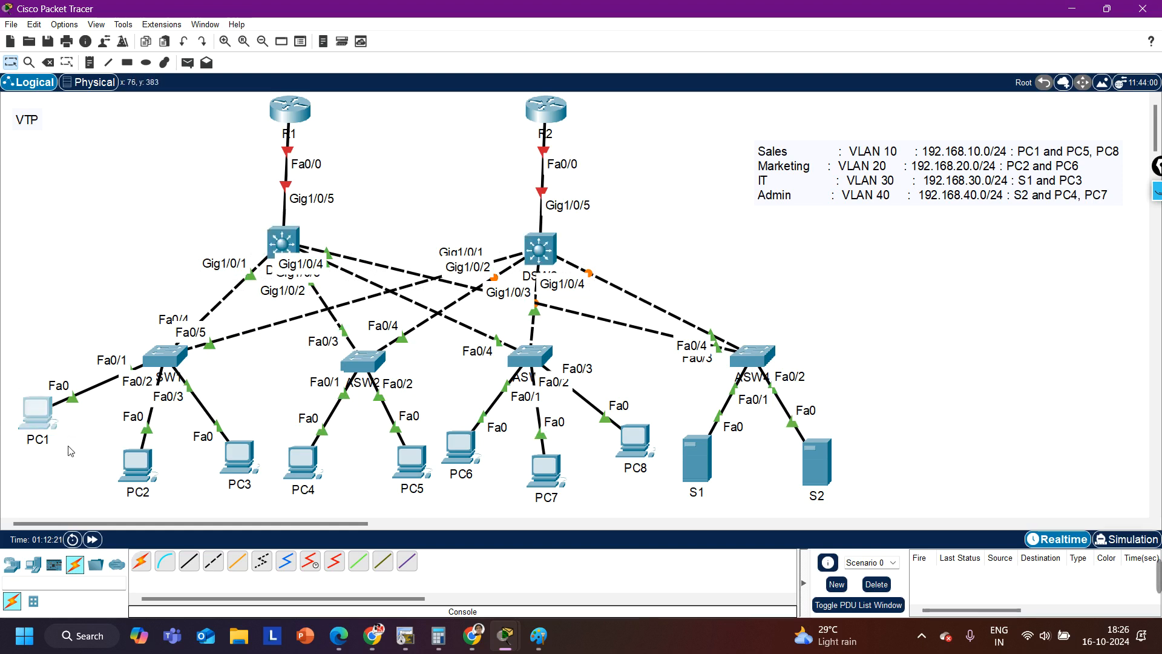
click(73, 495)
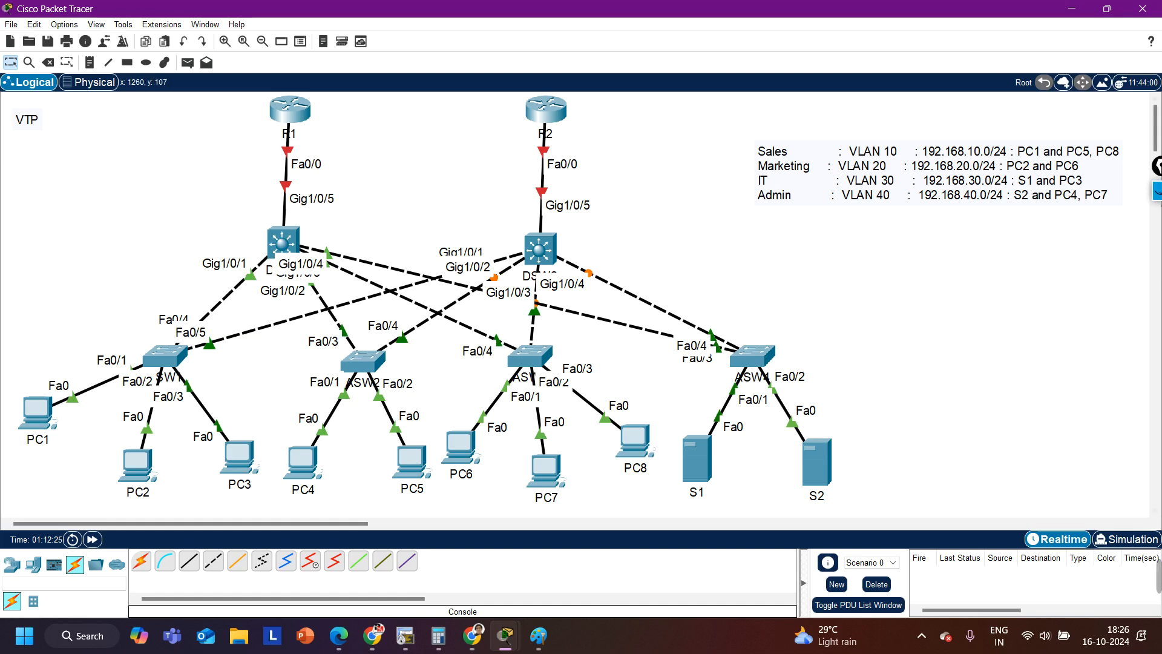
Step: Handwrite .100 beside DSW1 with the green annotation pen and underline the four VLAN subnets in the address list
click(1158, 193)
click(1158, 227)
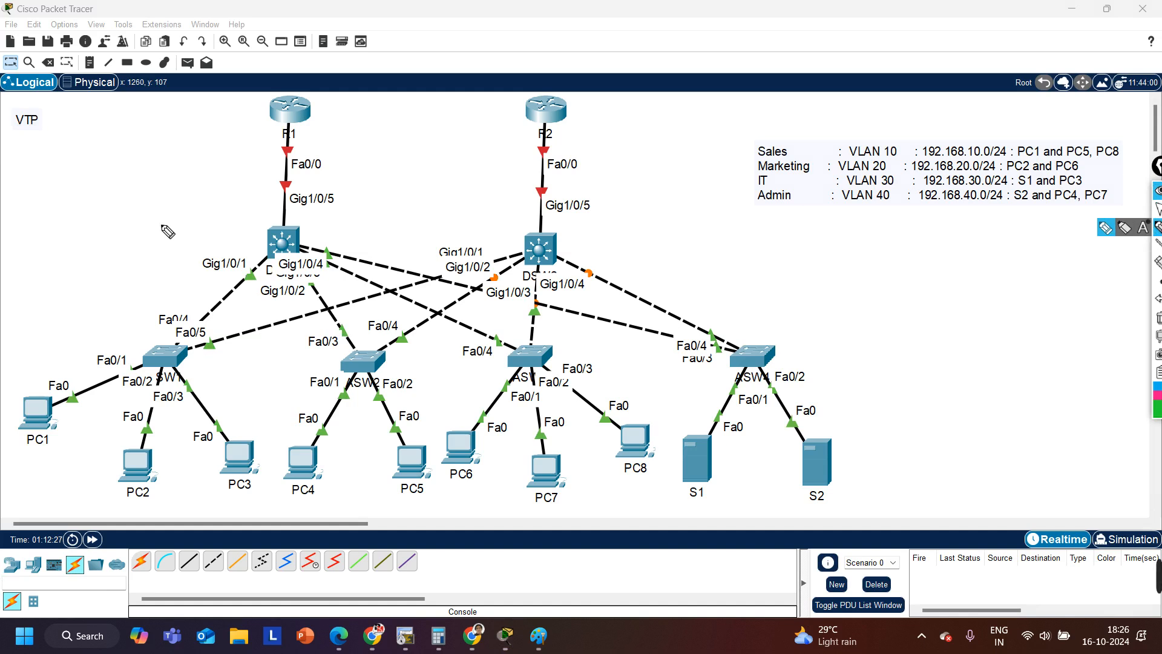
drag(163, 228, 183, 242)
mouse_move(198, 228)
mouse_down()
mouse_move(225, 233)
mouse_move(216, 223)
mouse_up()
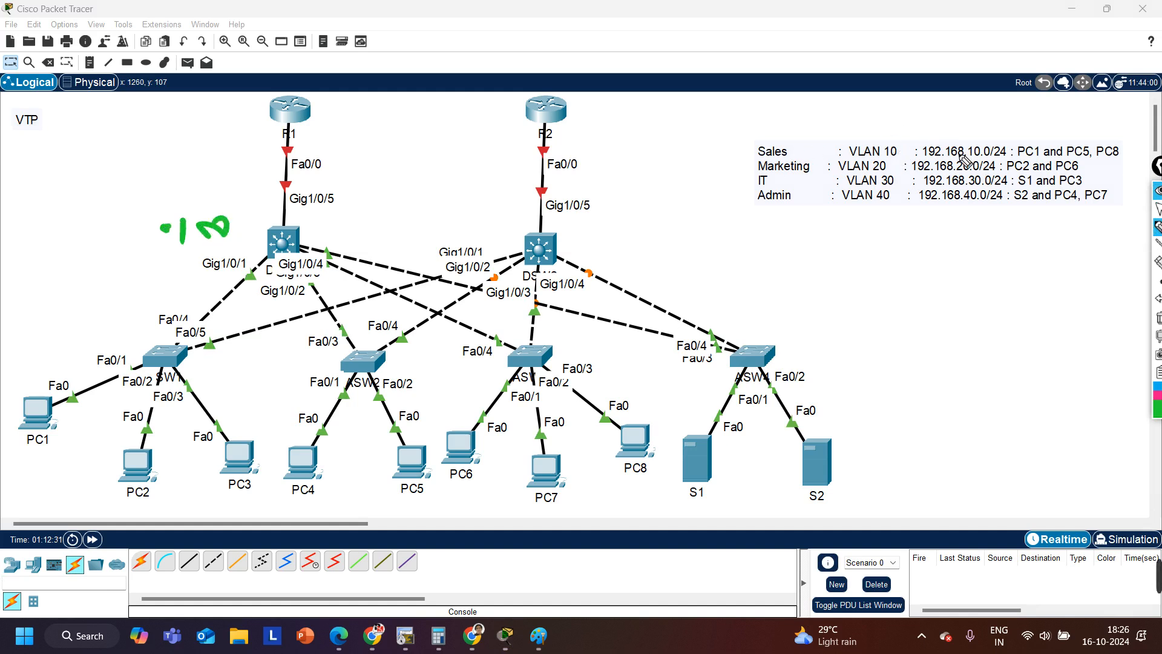
mouse_move(983, 156)
mouse_down()
mouse_move(1010, 156)
mouse_move(968, 202)
mouse_move(990, 201)
mouse_up()
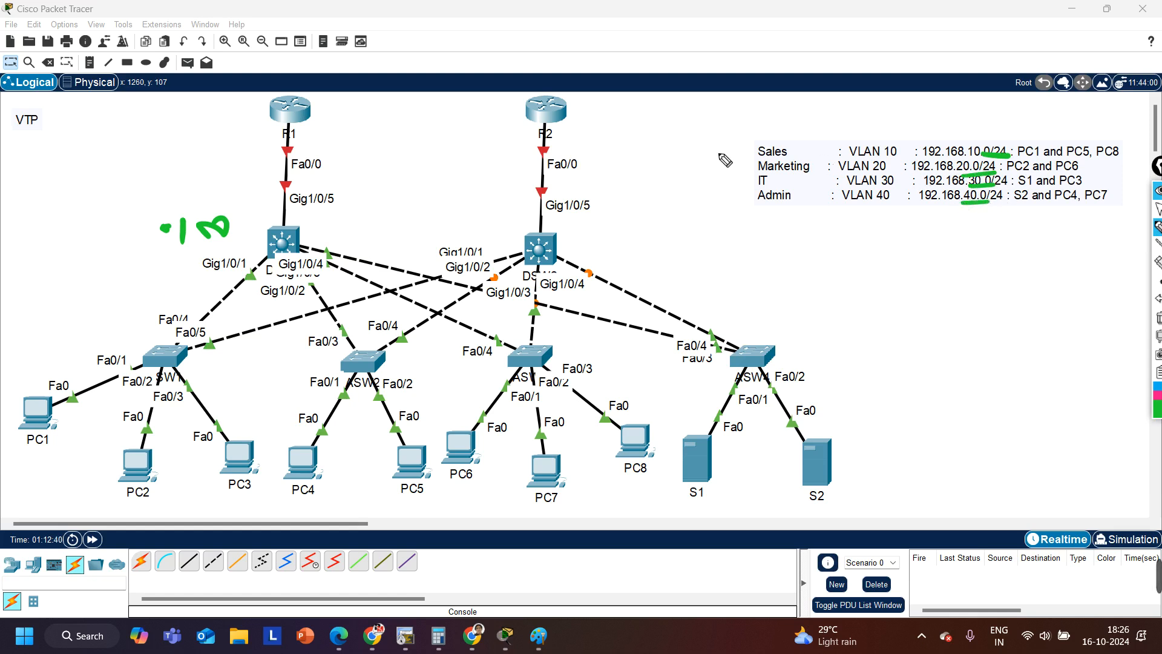
Step: Handwrite .200 beside DSW2 and draw green lines from the .100 and .200 notes towards ASW2
drag(575, 235, 615, 240)
drag(633, 225, 651, 240)
drag(191, 244, 338, 309)
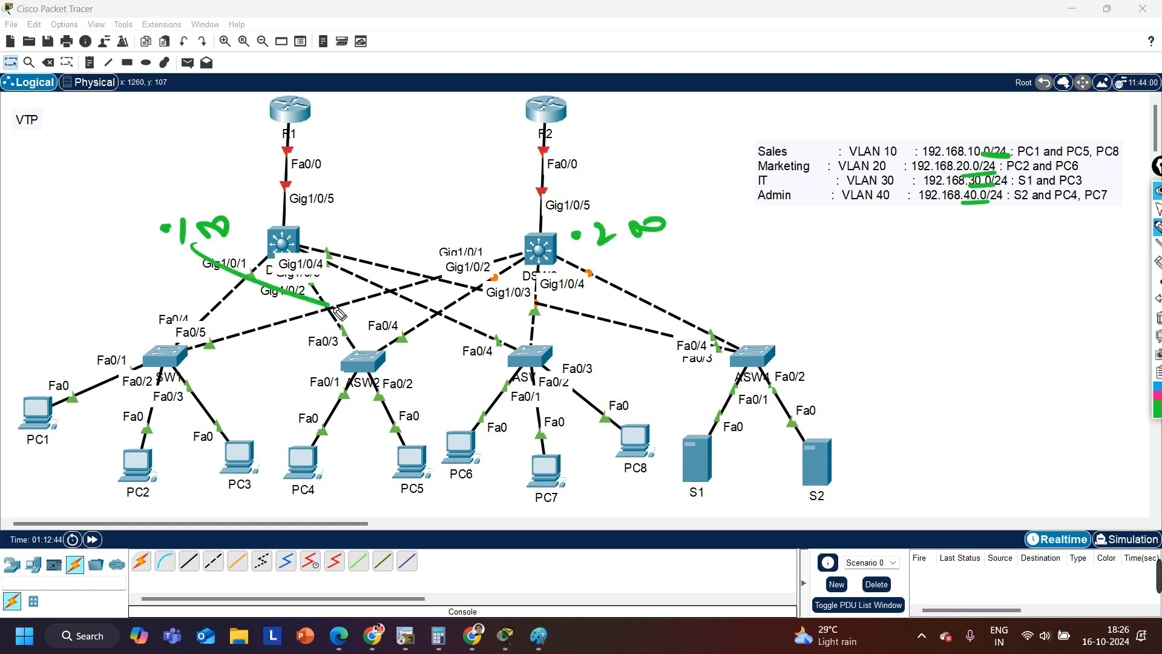
drag(609, 259, 405, 330)
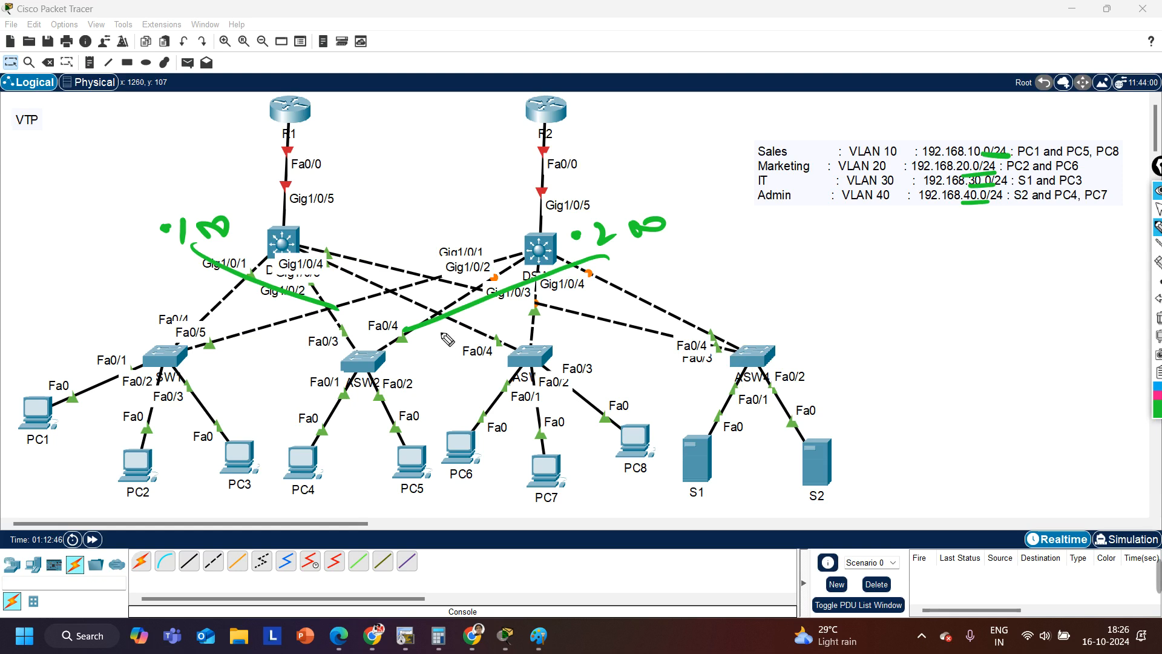
Step: Handwrite .254 over ASW2 where the two green lines meet and circle it
click(334, 360)
drag(354, 353, 379, 373)
mouse_move(408, 352)
mouse_down()
mouse_move(420, 362)
mouse_move(410, 376)
mouse_up()
mouse_move(356, 399)
mouse_down()
mouse_move(344, 346)
mouse_move(366, 412)
mouse_up()
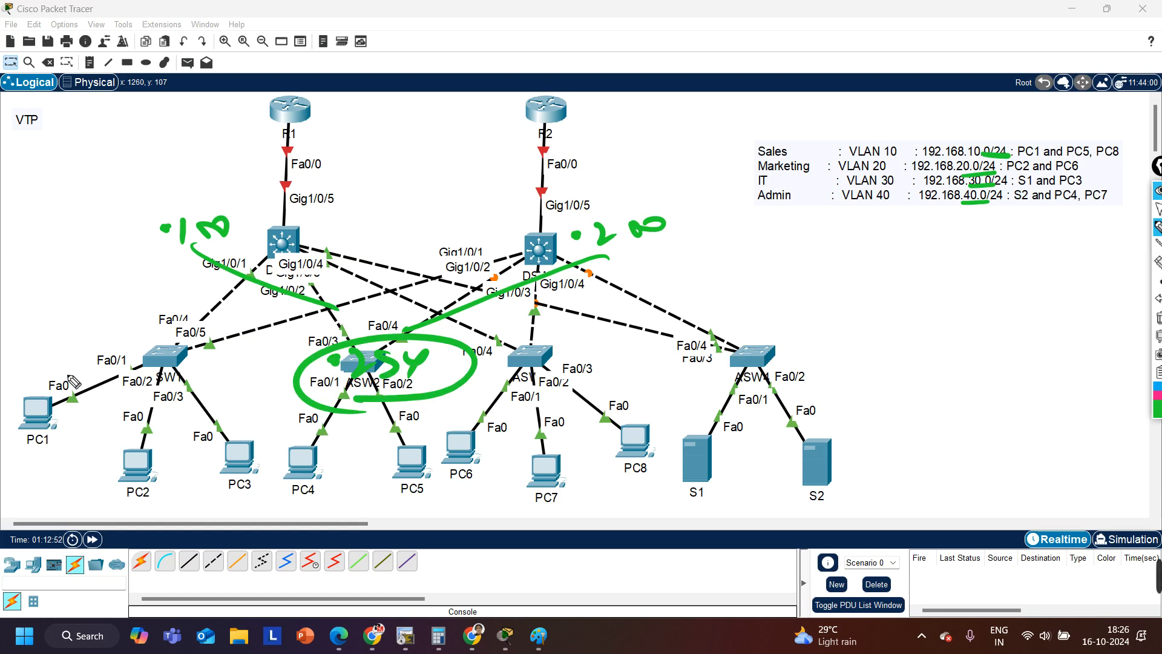
Step: Cross out DSW1, circle PC1 and draw a green line from PC1 to DSW2
drag(242, 226, 284, 260)
drag(285, 216, 248, 274)
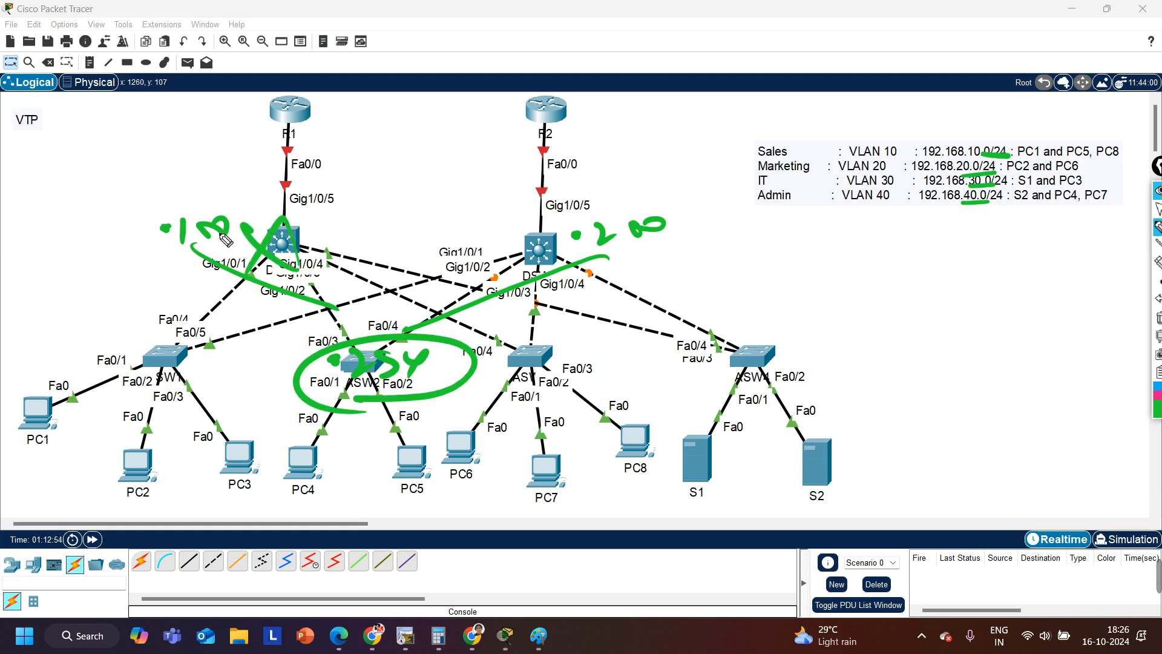
mouse_move(70, 380)
mouse_down()
mouse_move(47, 392)
mouse_move(608, 257)
mouse_up()
drag(599, 213, 574, 250)
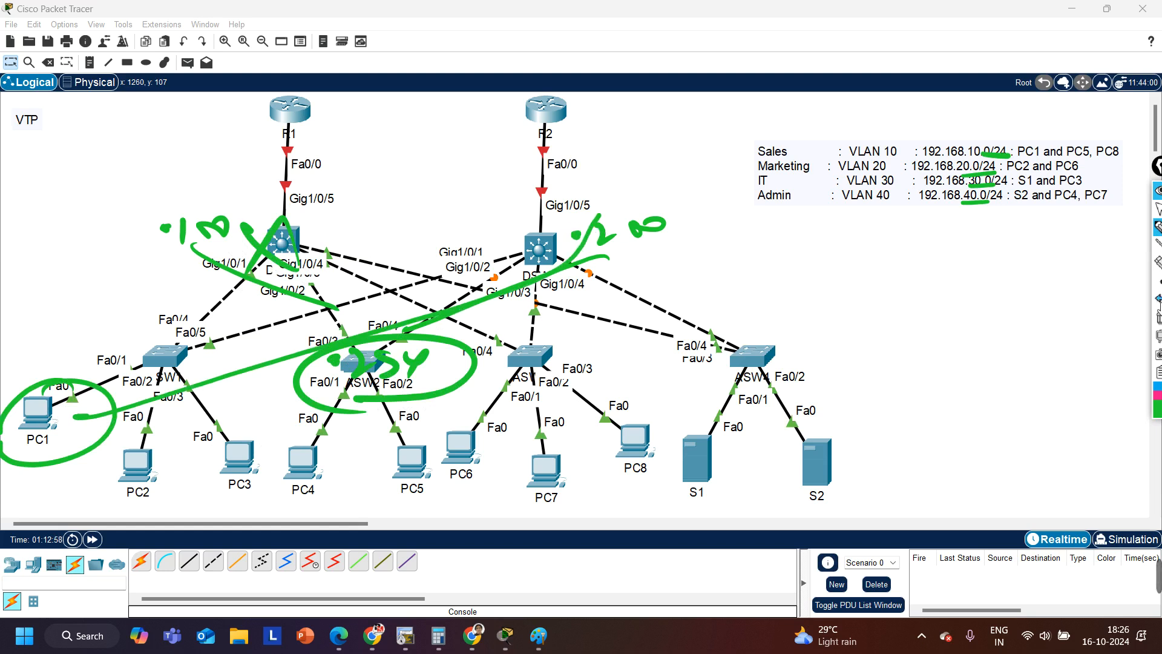
Step: Clear all green annotations from the topology, including the stray line under the VLAN list
click(1158, 318)
drag(1158, 212, 964, 213)
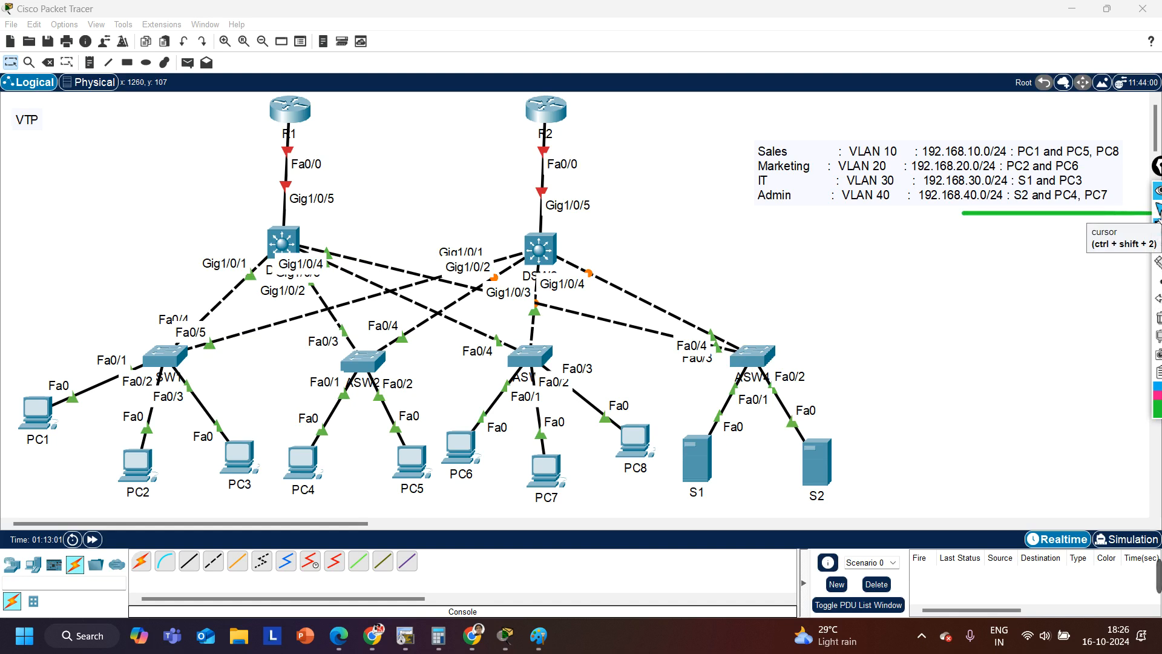
click(1159, 318)
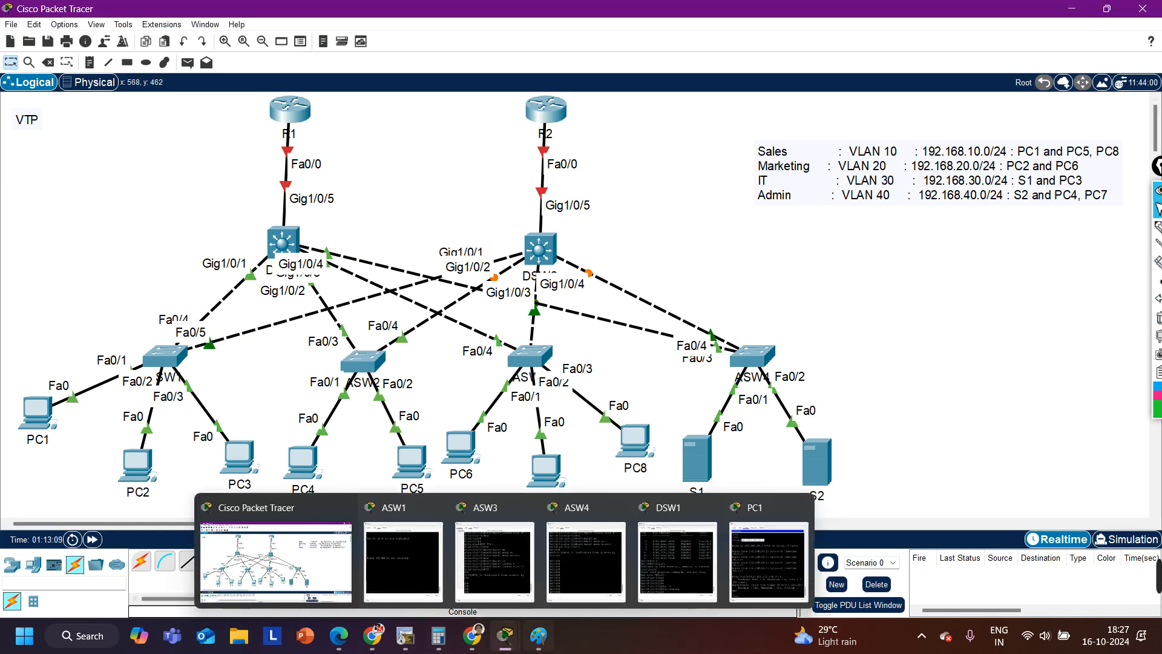
Step: Switch to Paint, add the text HSRP PM Networking on one line beside OSPF and Testing, and minimise Paint
click(538, 635)
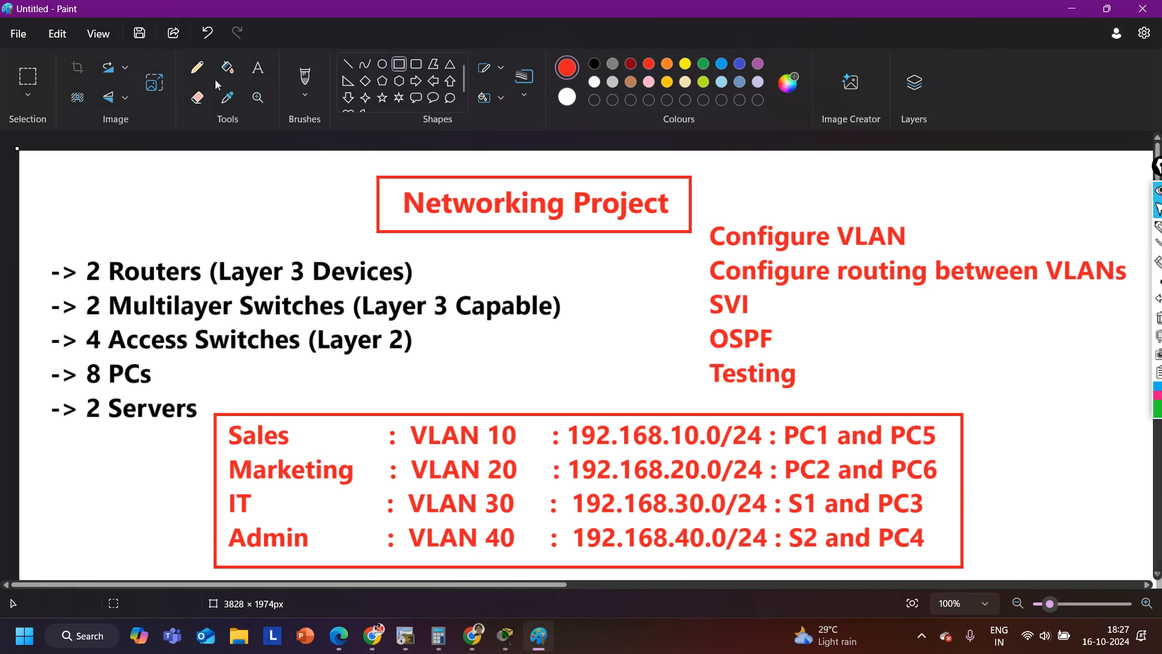
click(257, 67)
click(850, 330)
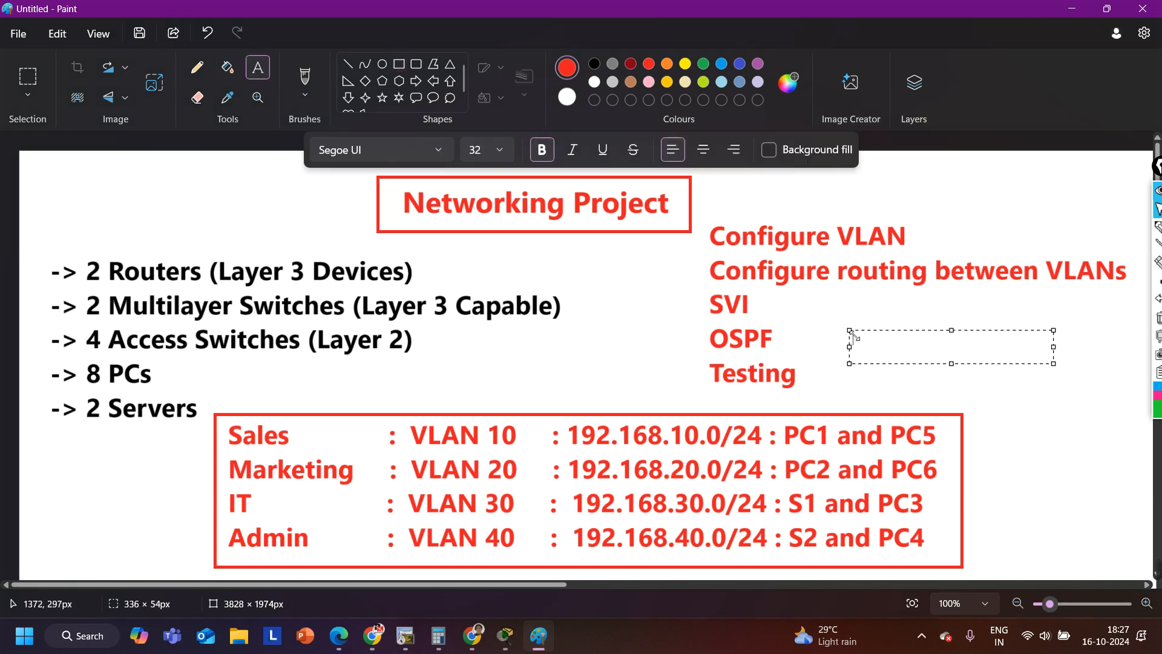
text(HSRP)
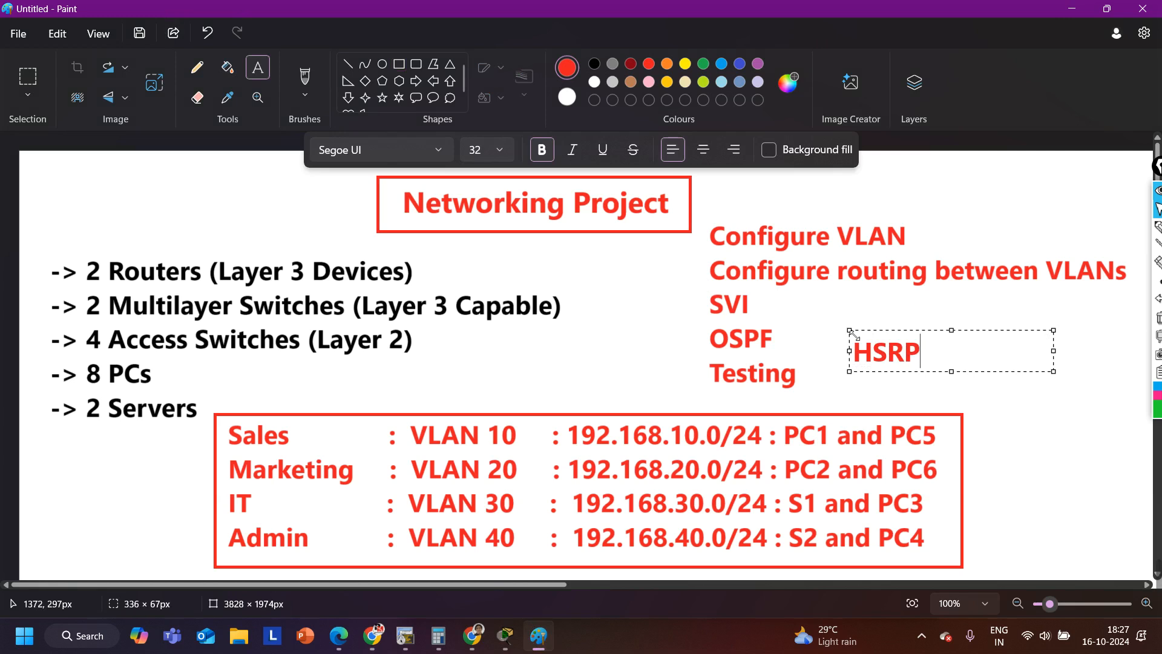
text( PM Netw)
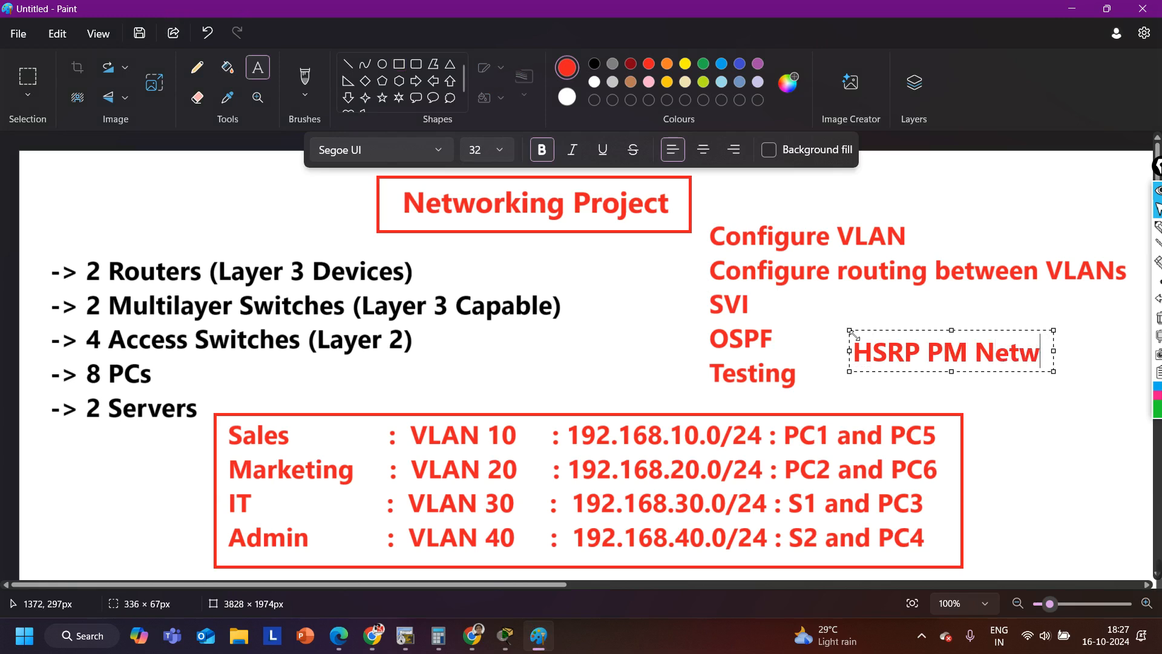
text(orking)
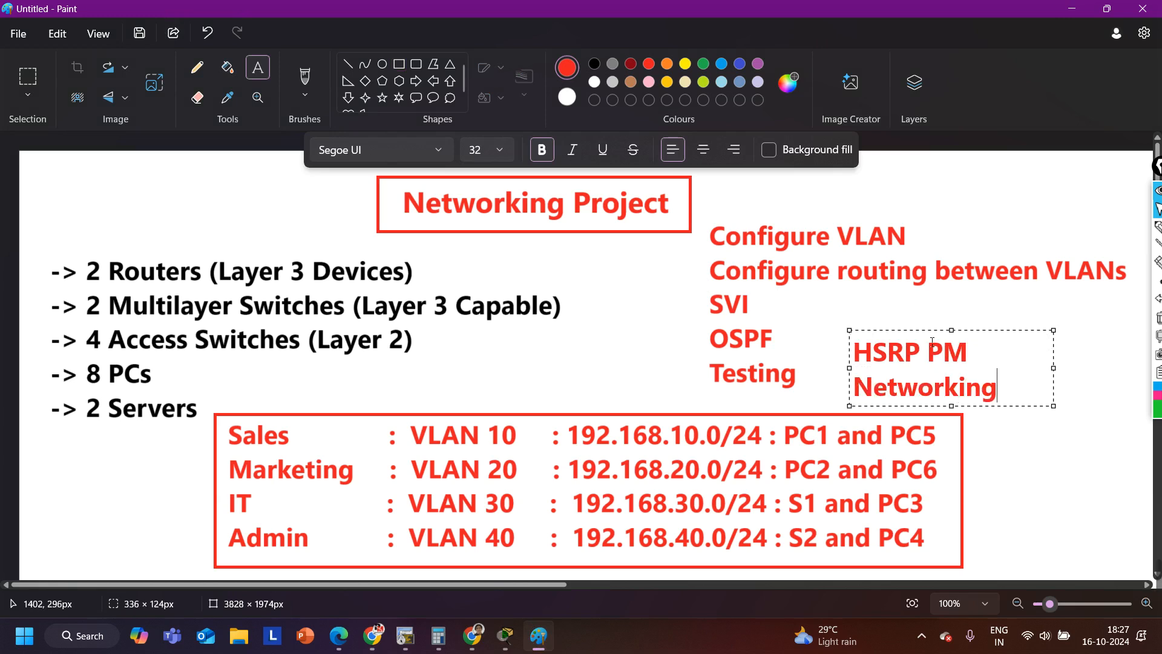
drag(1063, 365, 1130, 365)
click(866, 299)
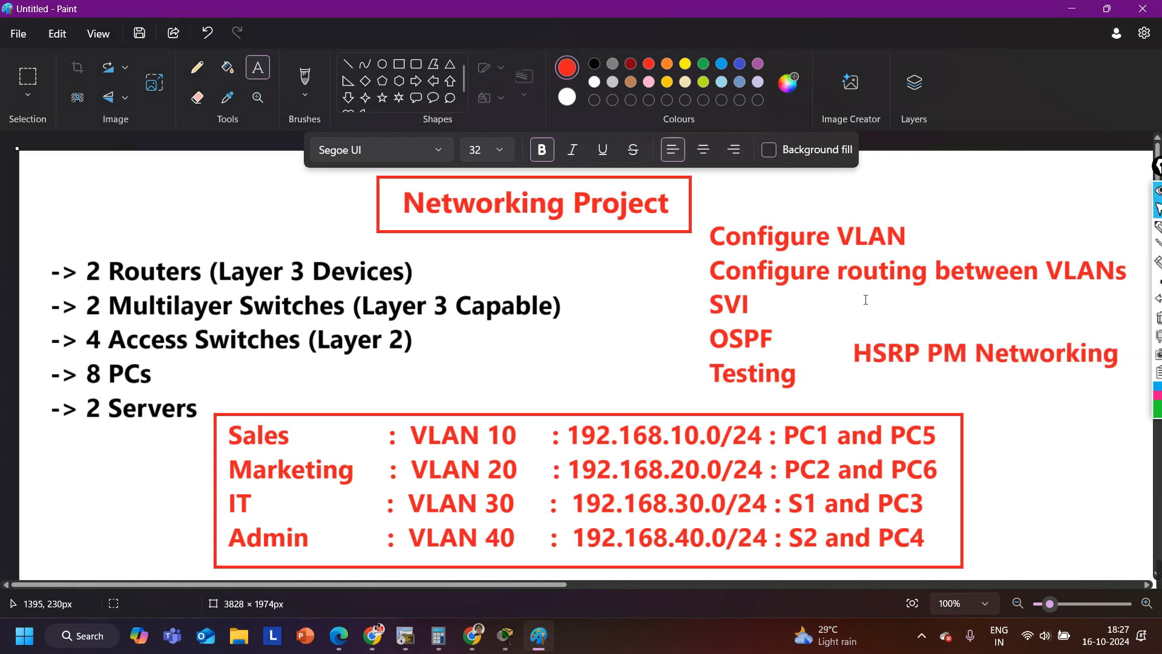
click(1072, 8)
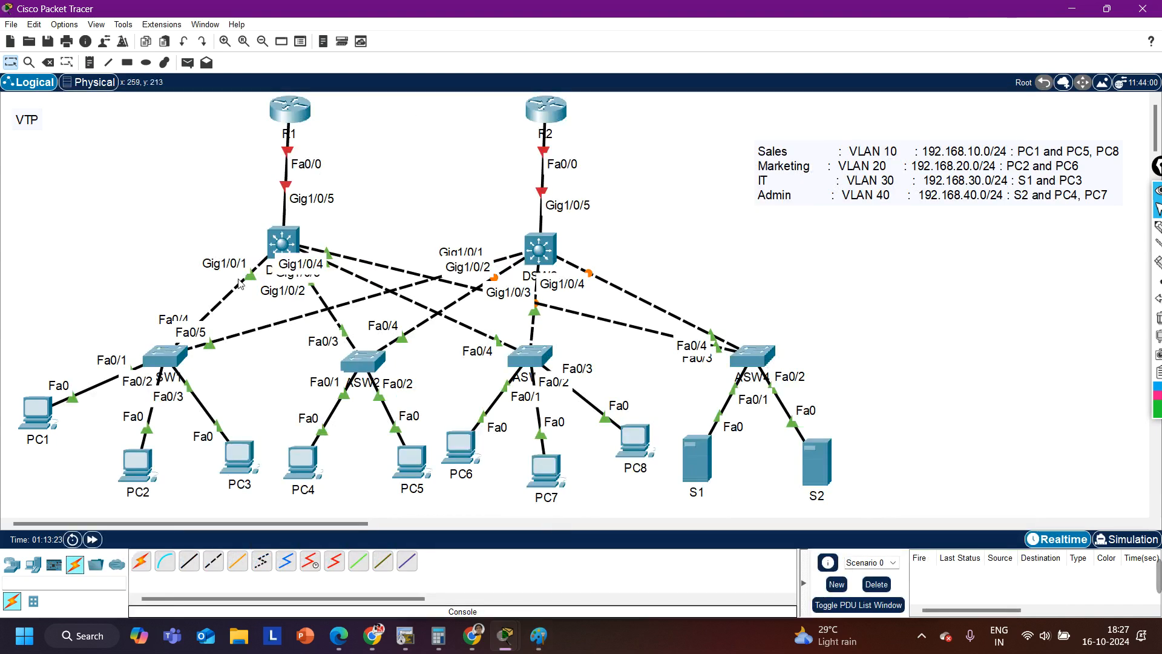
Step: Open DSW1's command line and enter interface configuration for VLAN 10
click(282, 244)
key(Return)
key(Return)
key(Return)
key(Return)
key(Return)
key(Return)
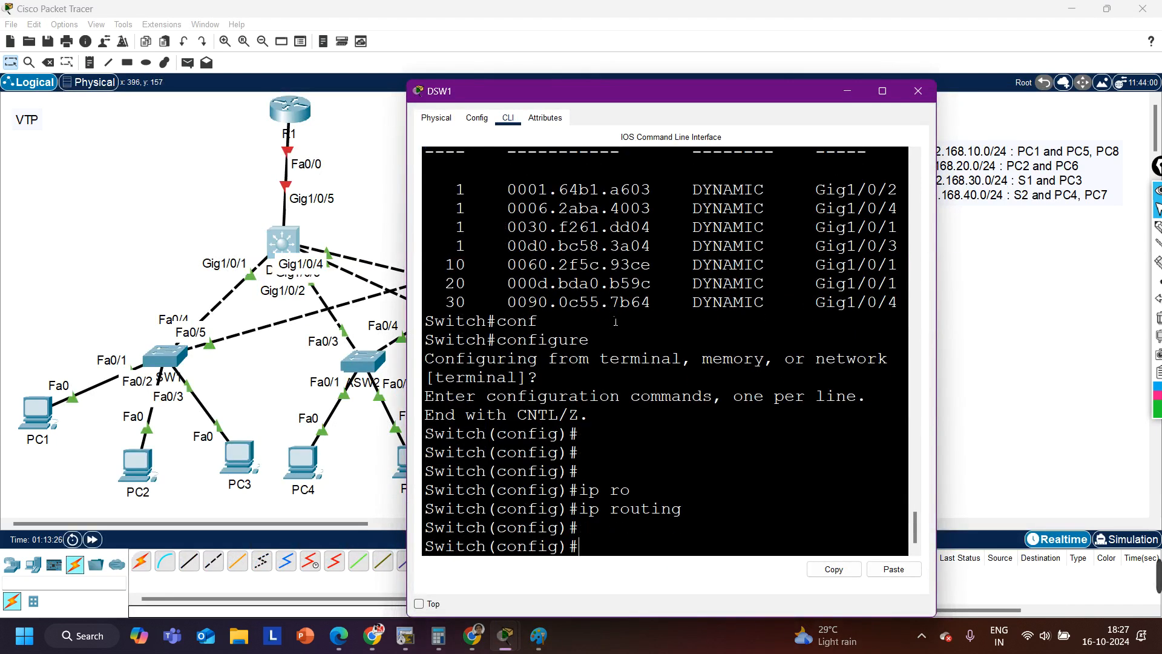
text(int vl)
key(Tab)
text(10)
key(Return)
Step: Assign IP address 192.168.10.100 with mask 255.255.255.0 to the VLAN 10 interface on DSW1
text(ip add)
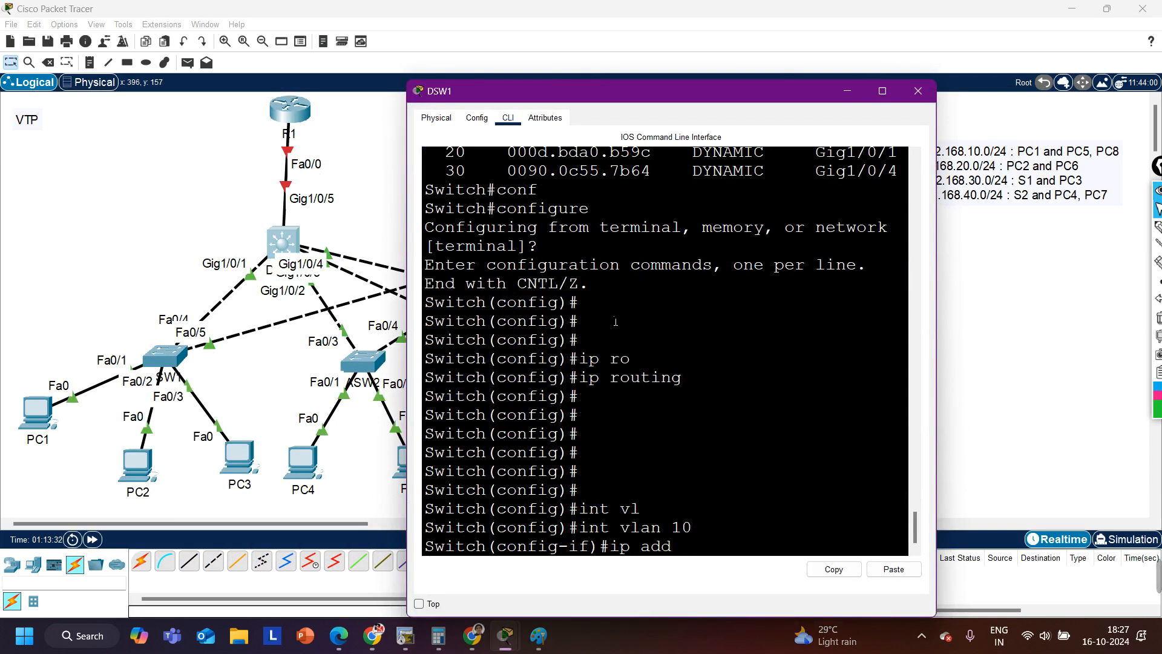
key(Tab)
text(192.168.10.100)
key(Return)
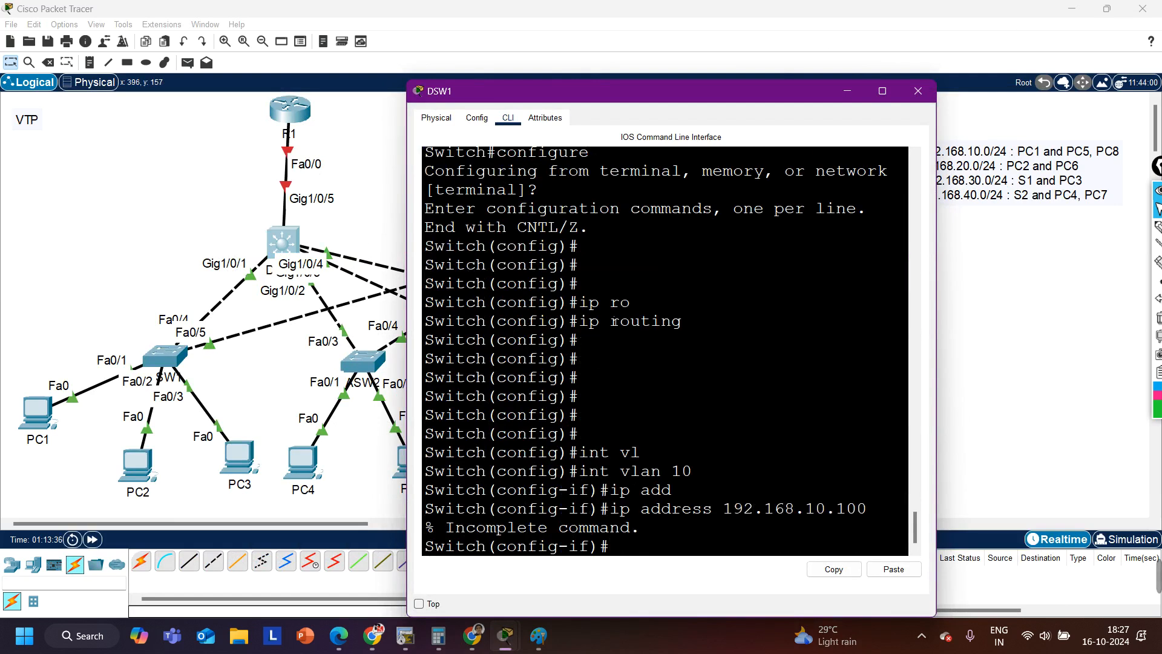
key(Up)
text(255)
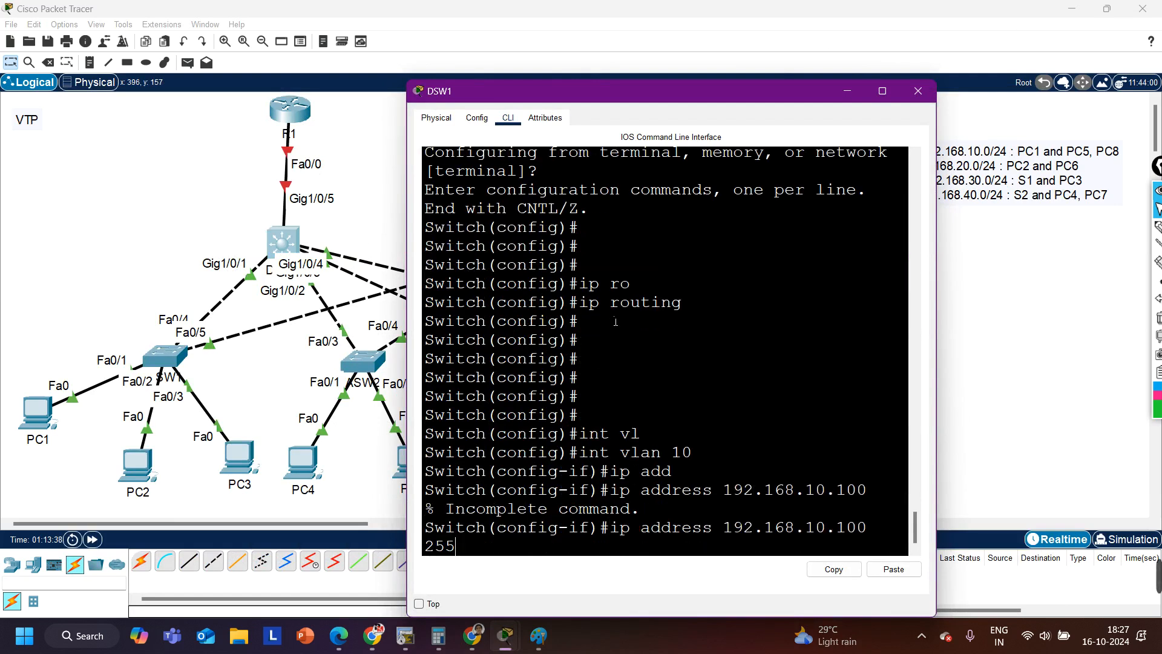
text(.255.255.0)
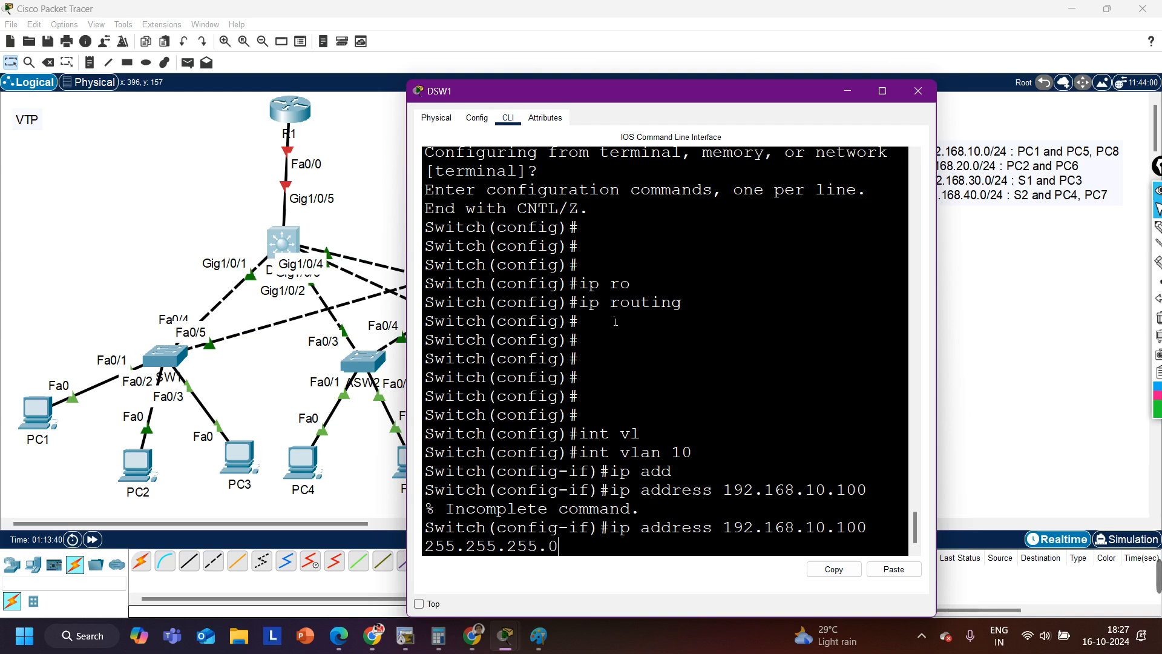
key(Return)
key(Return)
Step: Configure interface VLAN 20 on DSW1 with IP address 192.168.20.100 and mask 255.255.255.0
key(Up)
key(Up)
key(Up)
key(Up)
key(BackSpace)
text(20)
key(Return)
key(Up)
key(Up)
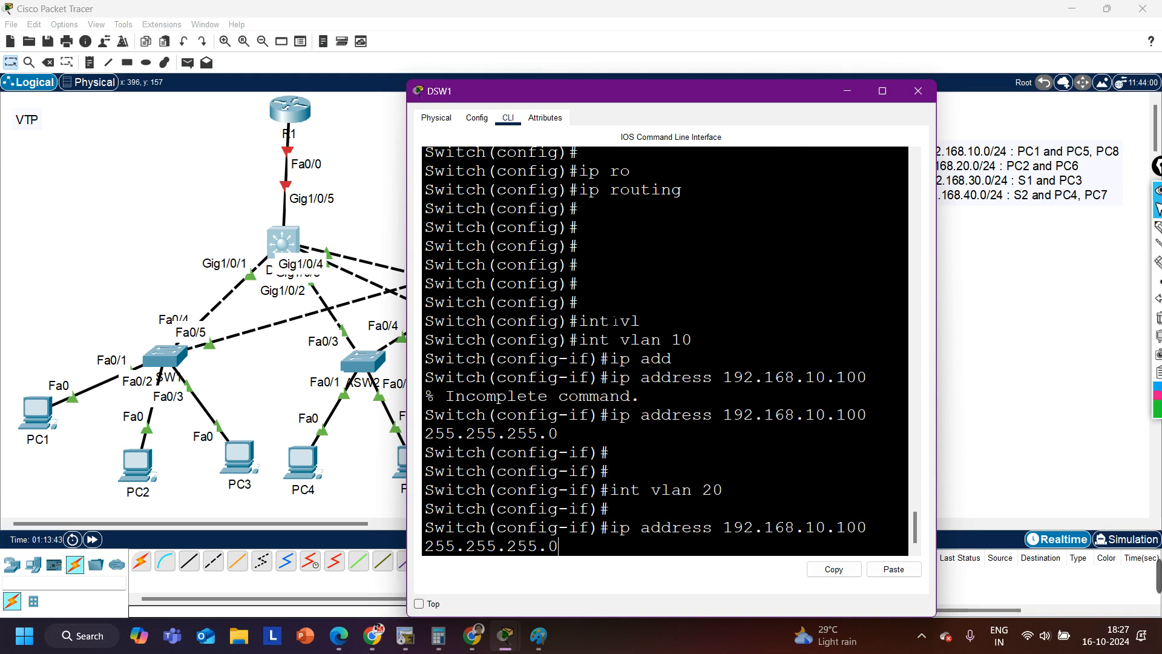
scroll(615, 321, up, 1)
scroll(616, 321, down, 1)
key(Left)
key(Left)
key(Left)
key(Left)
key(Left)
key(Left)
key(Left)
key(Left)
key(Left)
key(Left)
key(Left)
key(Left)
key(Left)
key(Left)
key(Left)
key(Left)
key(Left)
key(Left)
key(Left)
key(BackSpace)
text(2)
key(Return)
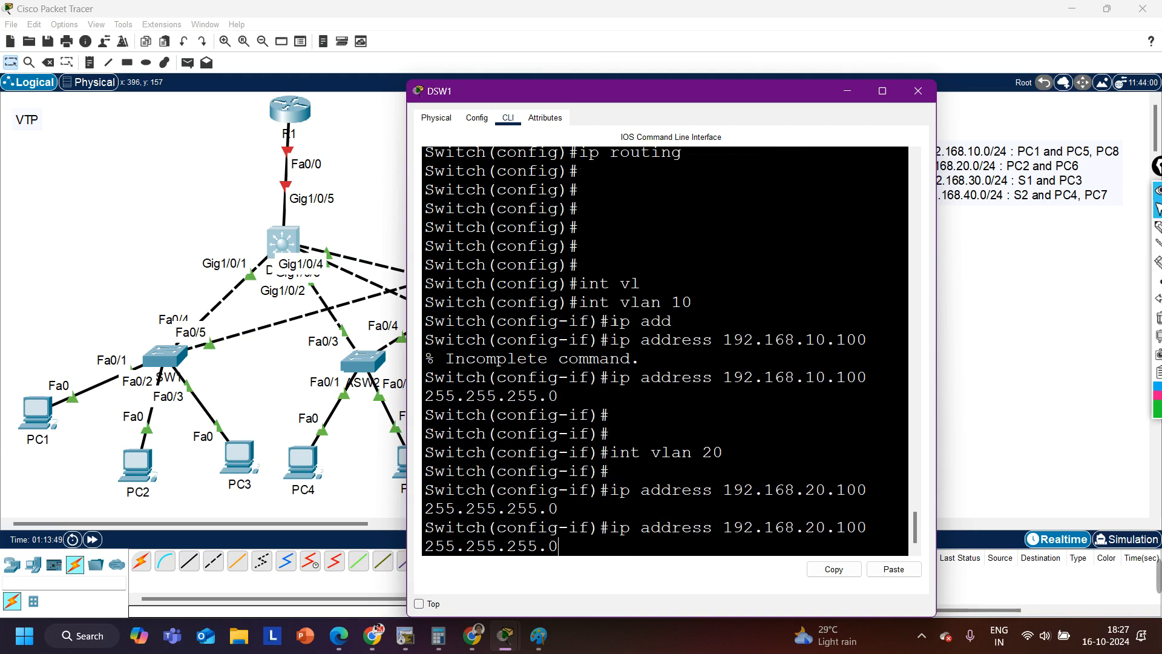
Step: Configure interface VLAN 30 on DSW1 with IP address 192.168.30.100 and mask 255.255.255.0
key(Up)
key(Up)
key(BackSpace)
key(BackSpace)
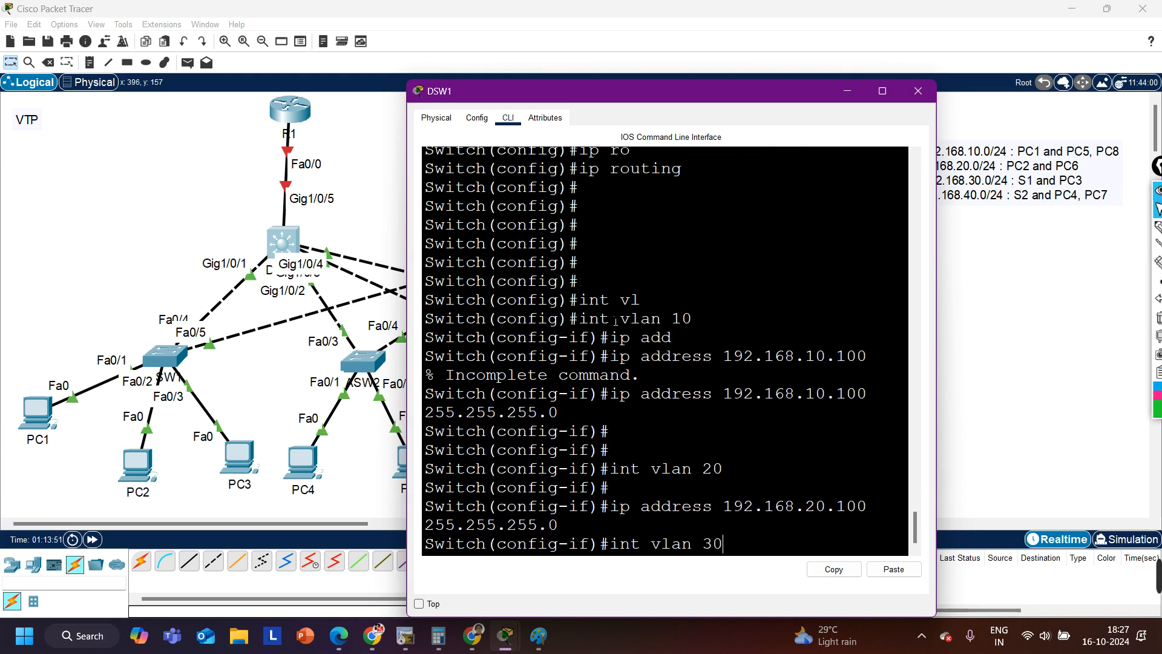
text(30)
key(Return)
key(Up)
key(Up)
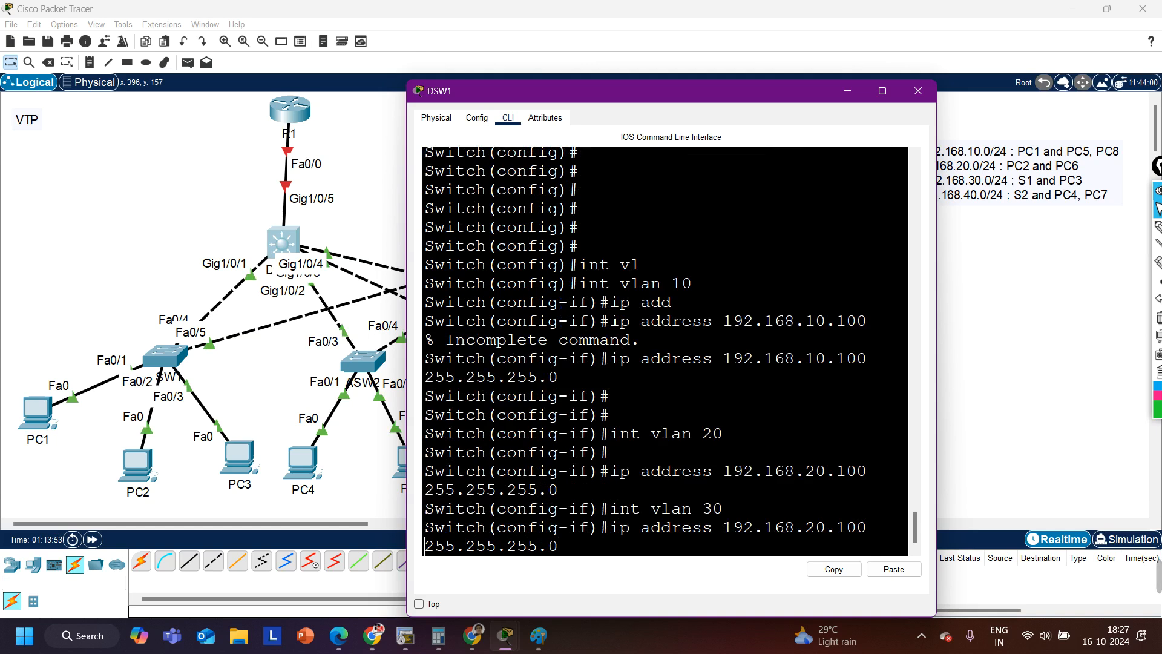
key(BackSpace)
text(3)
key(Return)
Step: Configure interface VLAN 40 on DSW1 with IP address 192.168.40.100 and mask 255.255.255.0
key(Up)
key(Up)
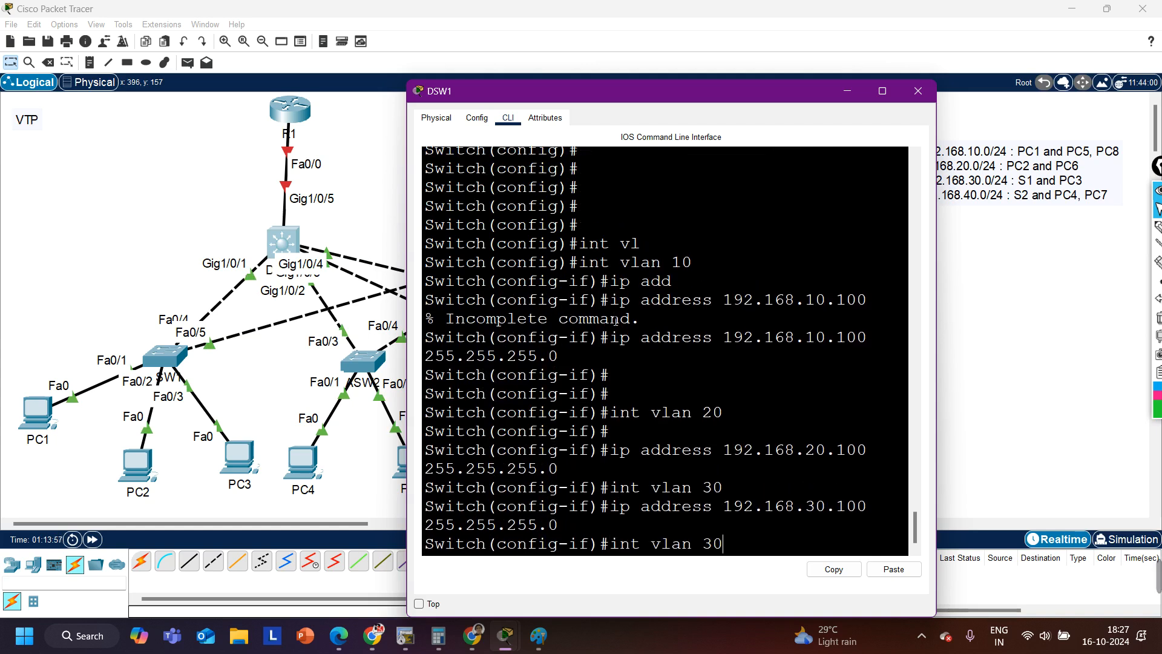
key(BackSpace)
key(BackSpace)
text(40)
key(Return)
key(Up)
key(Up)
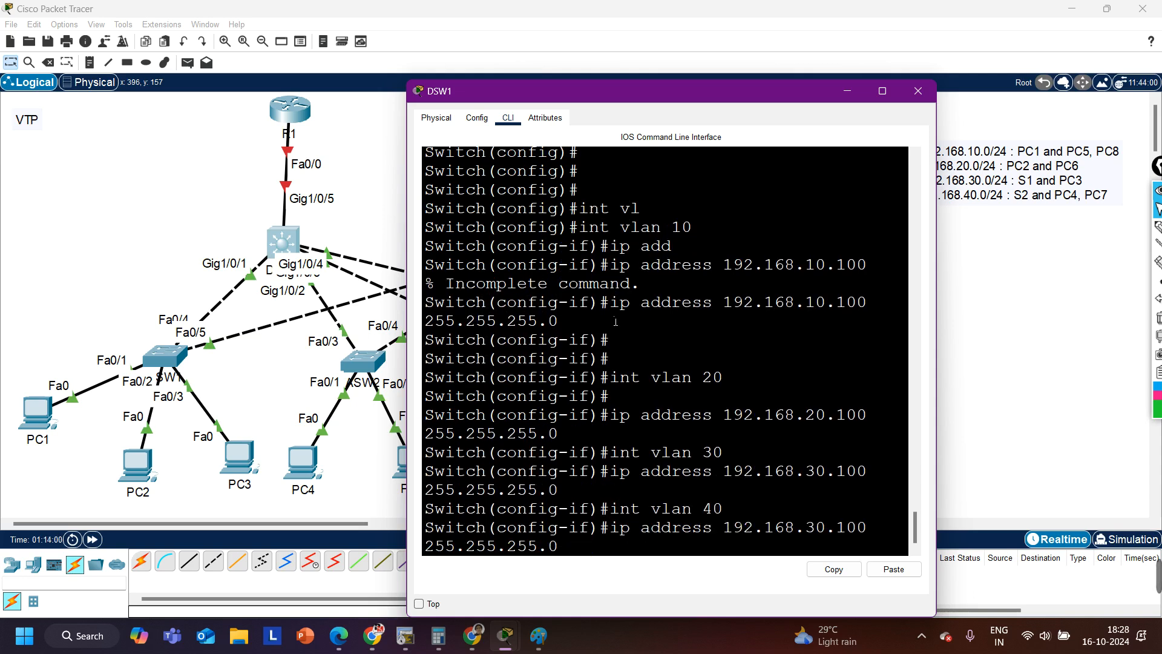
key(Left)
key(Left)
key(Left)
key(Left)
key(Left)
key(Left)
key(Left)
key(Left)
key(Left)
key(Left)
key(Left)
key(Left)
key(Left)
key(Left)
key(Left)
key(Left)
key(Left)
key(Left)
key(Left)
key(BackSpace)
text(4)
key(Return)
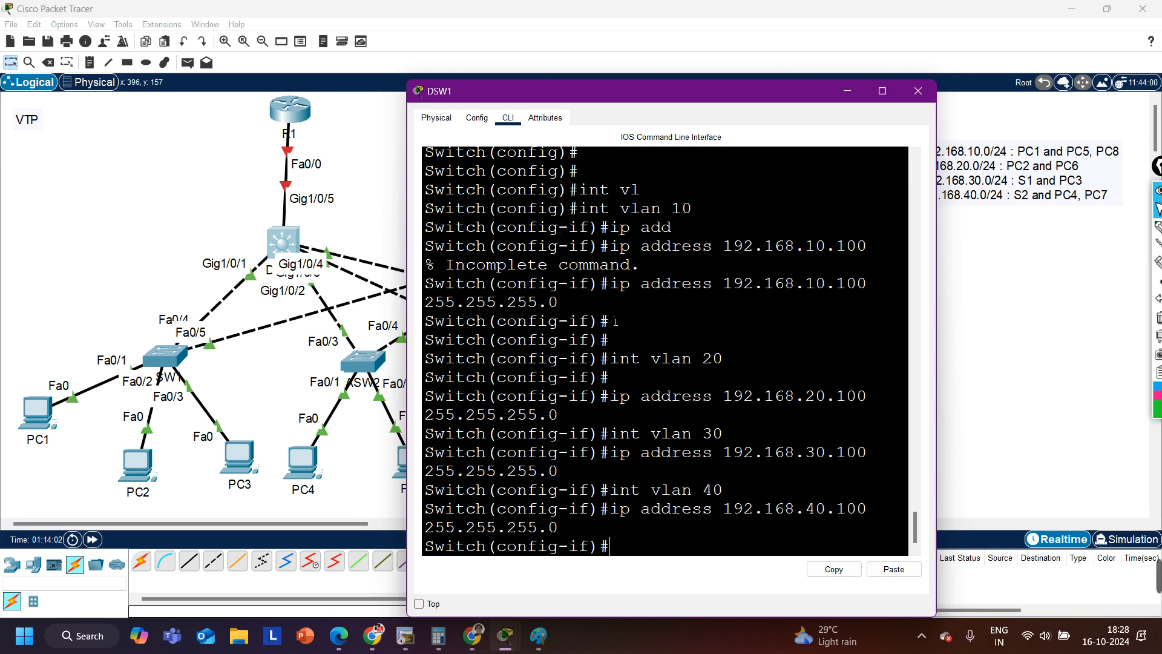
Step: Return to privileged EXEC mode on DSW1 and list its interfaces with show ip int br
key(Return)
key(ctrl+z)
key(Return)
key(Return)
key(Return)
text(sh)
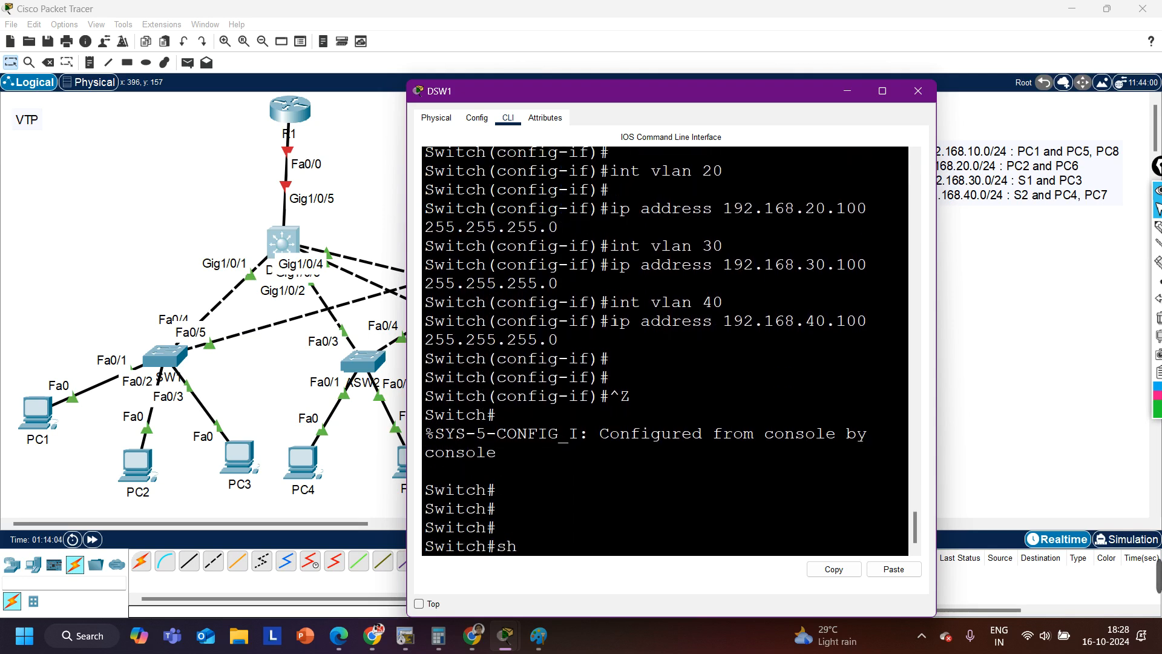
key(Tab)
text(ip int br)
key(Return)
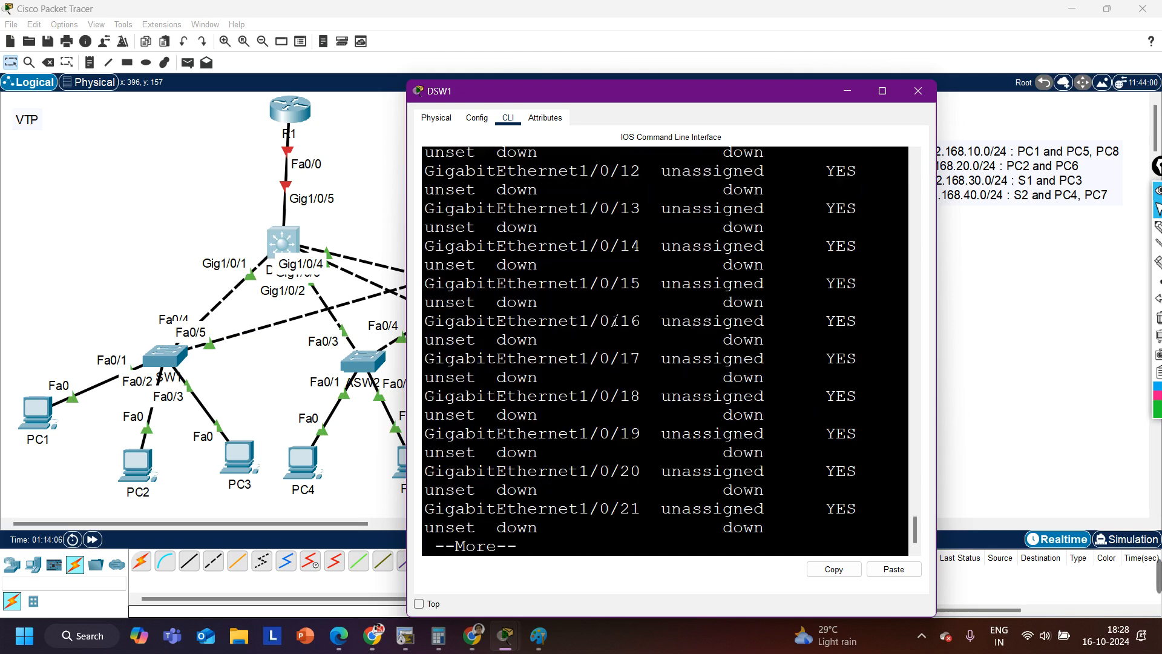
Step: Maximise DSW1's window, page to the end of the listing, highlight the Vlan10 to Vlan40 rows and close the window
click(882, 91)
key(space)
key(Return)
key(Return)
key(Return)
key(Return)
key(Return)
key(Return)
key(Return)
key(Return)
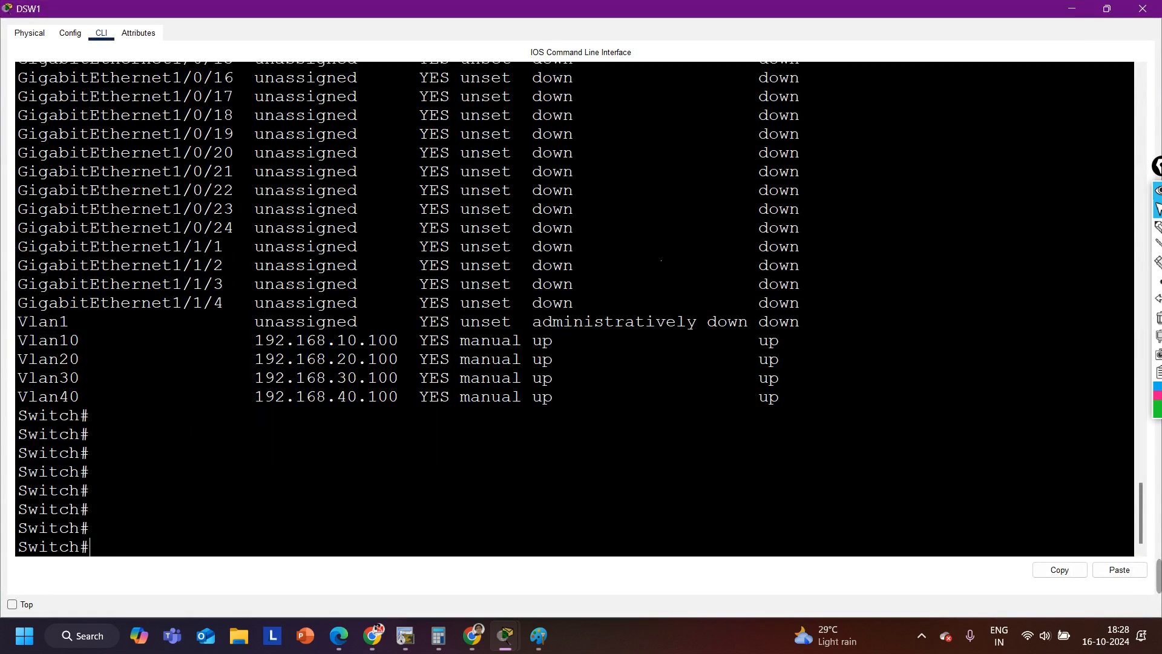
drag(18, 322, 781, 379)
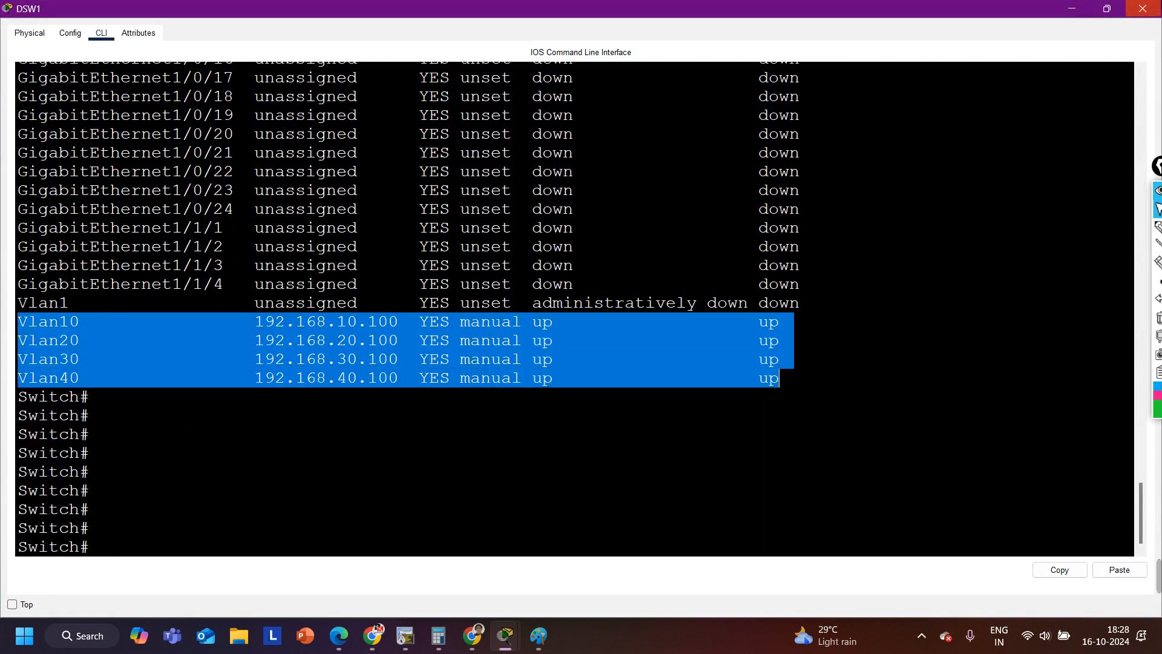
click(1143, 8)
Step: Open DSW2's command line in a maximised window and enter global configuration mode
click(546, 247)
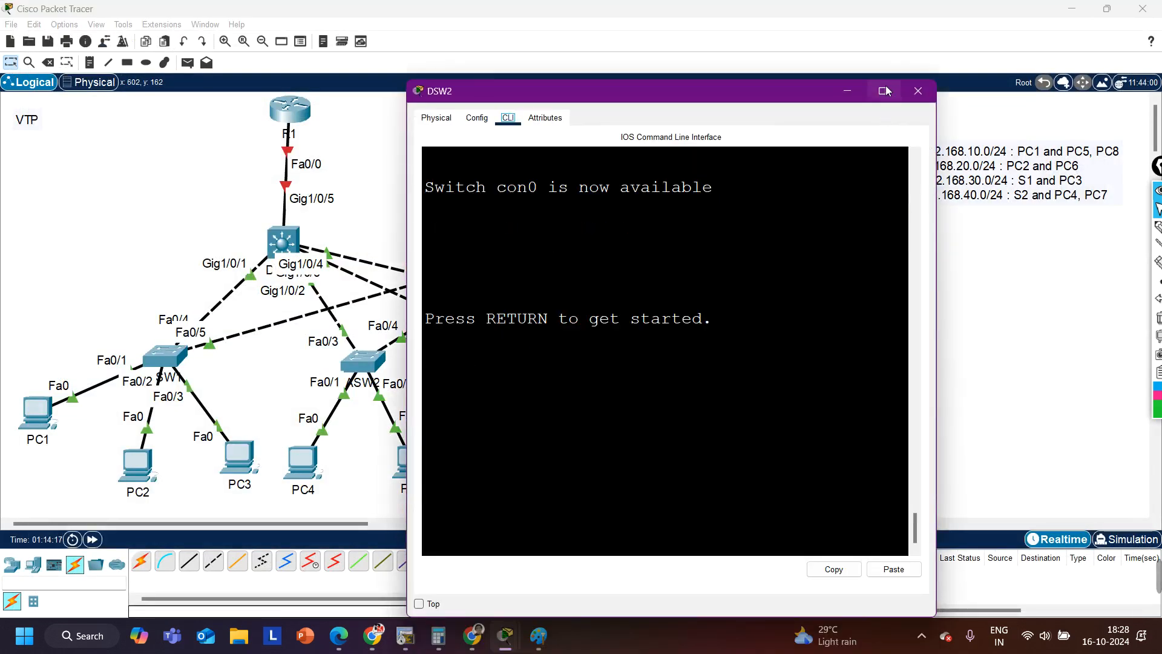
click(885, 91)
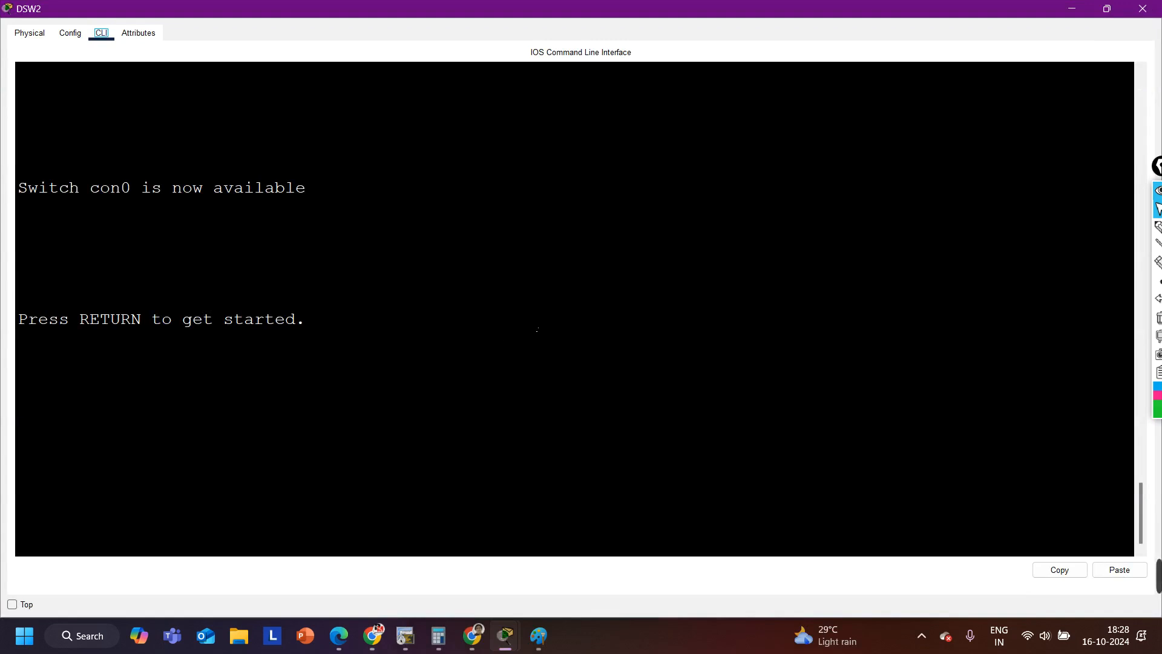
key(Return)
text(en)
key(Return)
key(Return)
text(co)
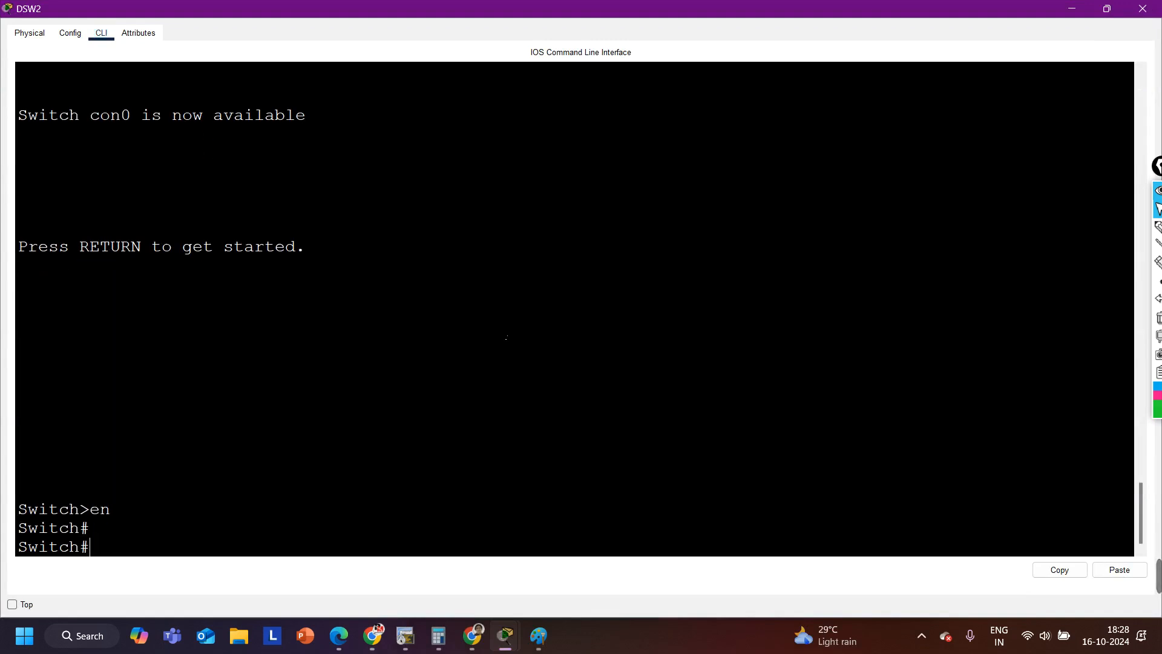
text(nf)
key(Tab)
key(Return)
key(Return)
key(Return)
key(Return)
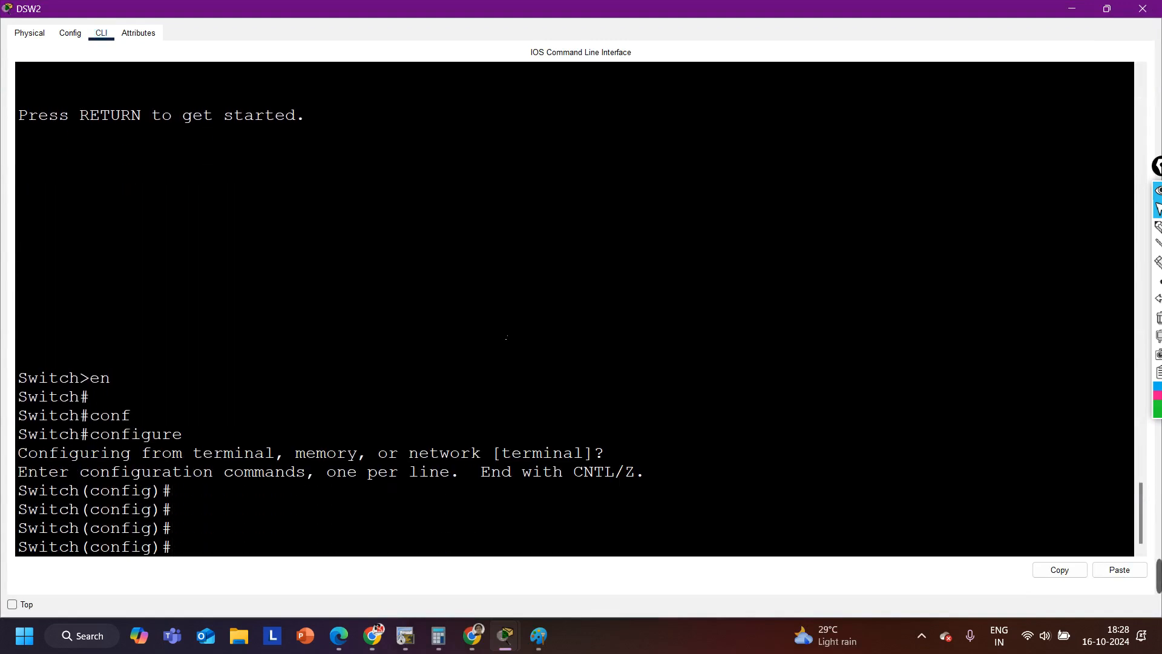
Step: Configure interface VLAN 10 on DSW2 with IP address 192.168.10.200 and mask 255.255.255.0
key(Return)
key(Return)
text(int vl)
key(Tab)
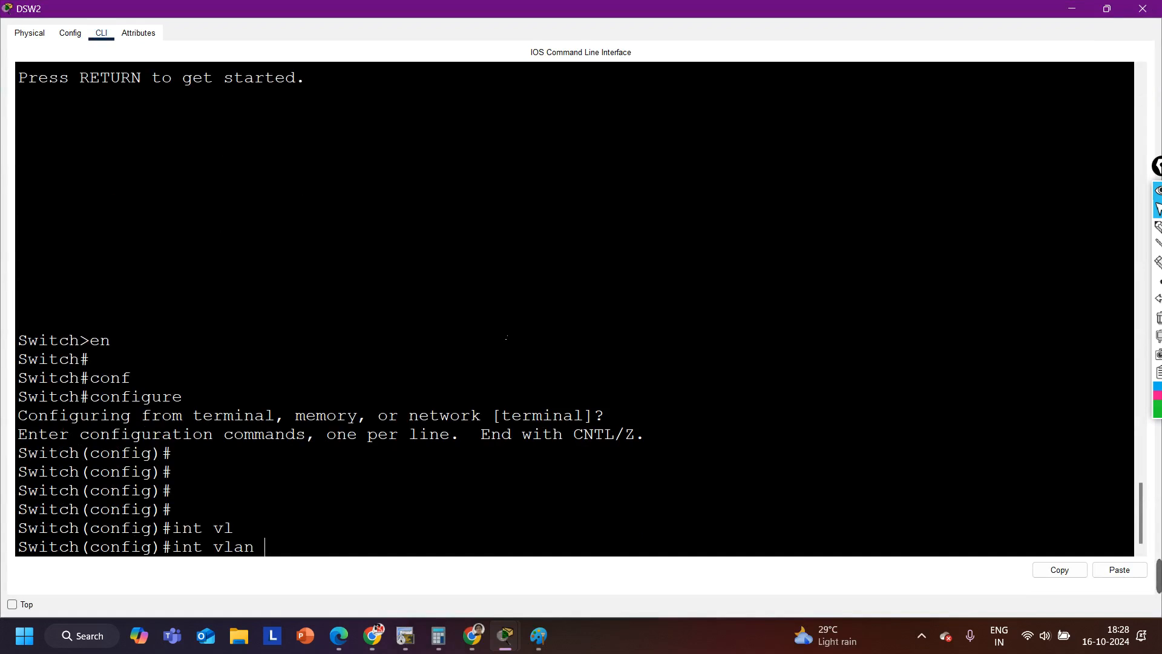
text(10)
key(Return)
text(ip add)
key(Tab)
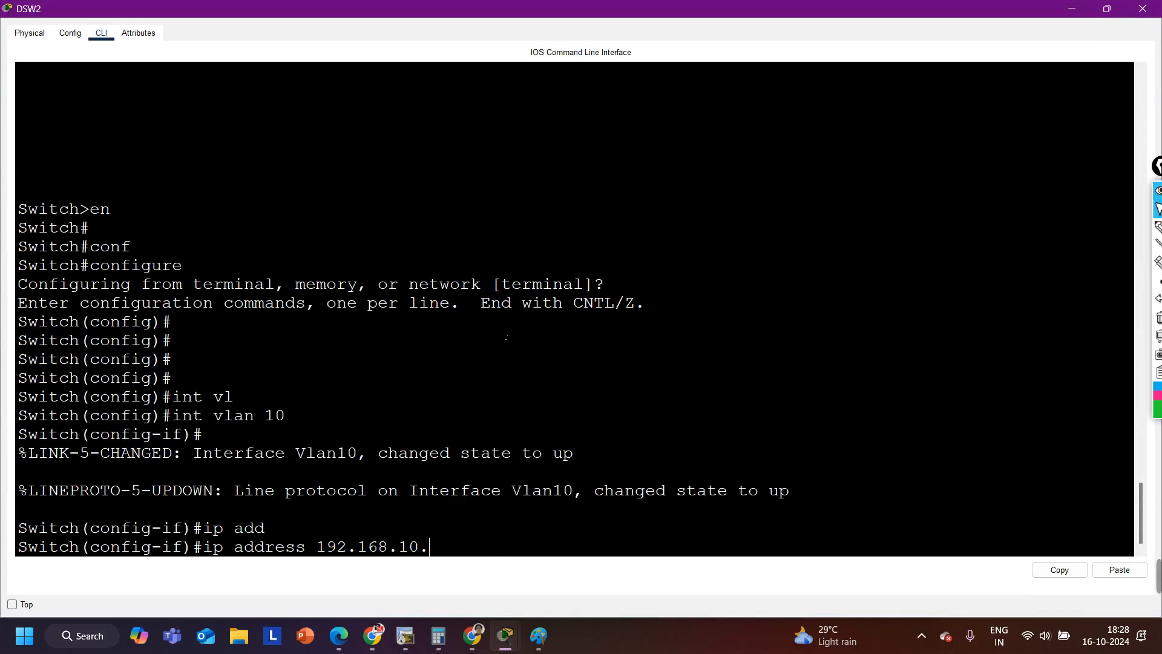
text(192.168.10.200 255.255.255)
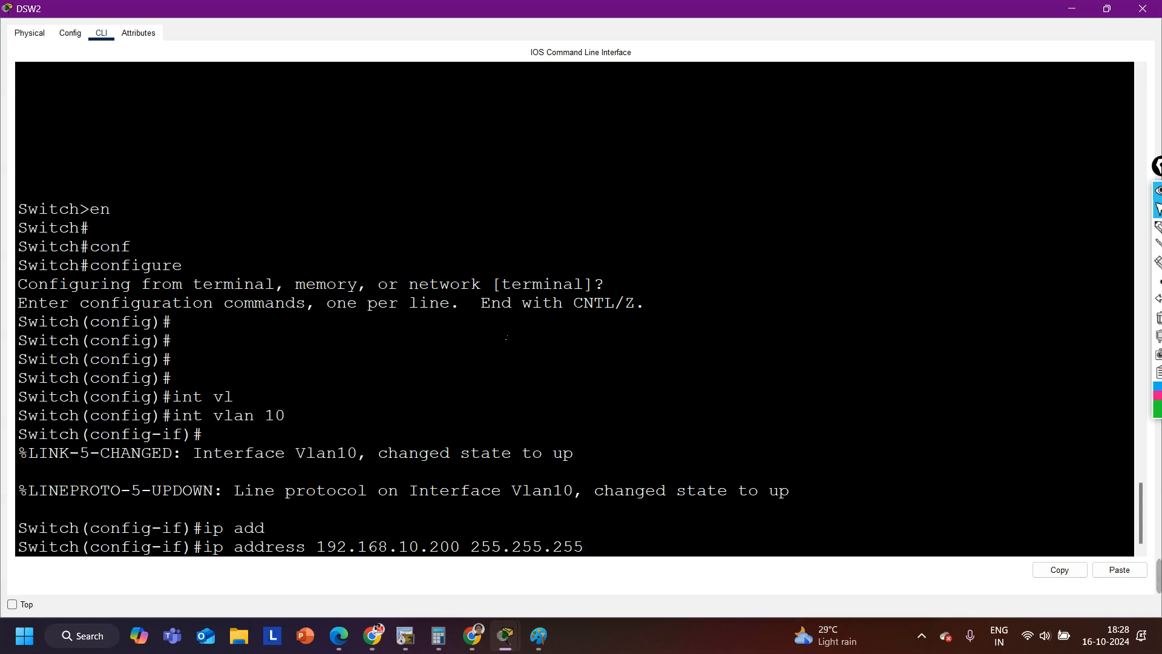
text(.0)
key(Return)
Step: Configure interface VLAN 20 on DSW2 with IP address 192.168.20.200 and mask 255.255.255.0
key(Up)
key(Up)
key(BackSpace)
key(Return)
key(Up)
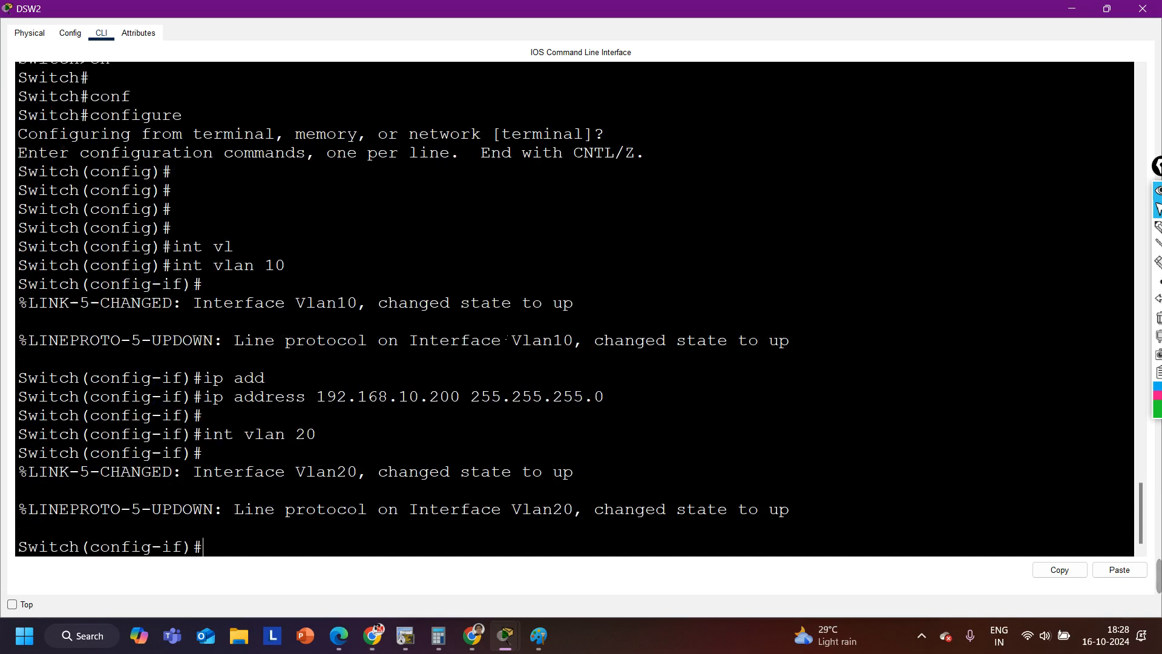
key(Up)
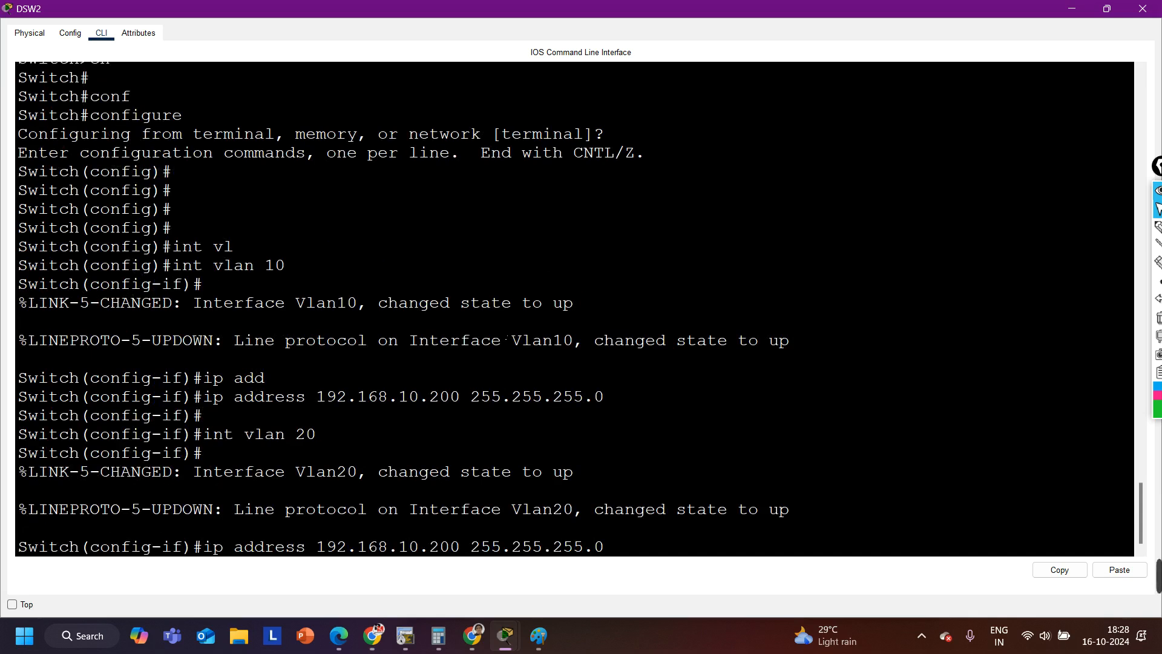
key(Left)
key(Left)
key(Left)
key(Left)
key(Left)
key(Left)
key(Left)
key(Left)
key(Left)
key(Left)
key(Left)
key(Left)
key(Left)
key(Left)
key(Left)
key(Left)
key(Left)
key(Left)
key(Left)
key(BackSpace)
text(2)
key(Return)
key(Return)
Step: Configure interface VLAN 30 on DSW2 with IP address 192.168.30.200 and mask 255.255.255.0
key(Up)
key(Up)
text(30)
key(Return)
key(Up)
key(Up)
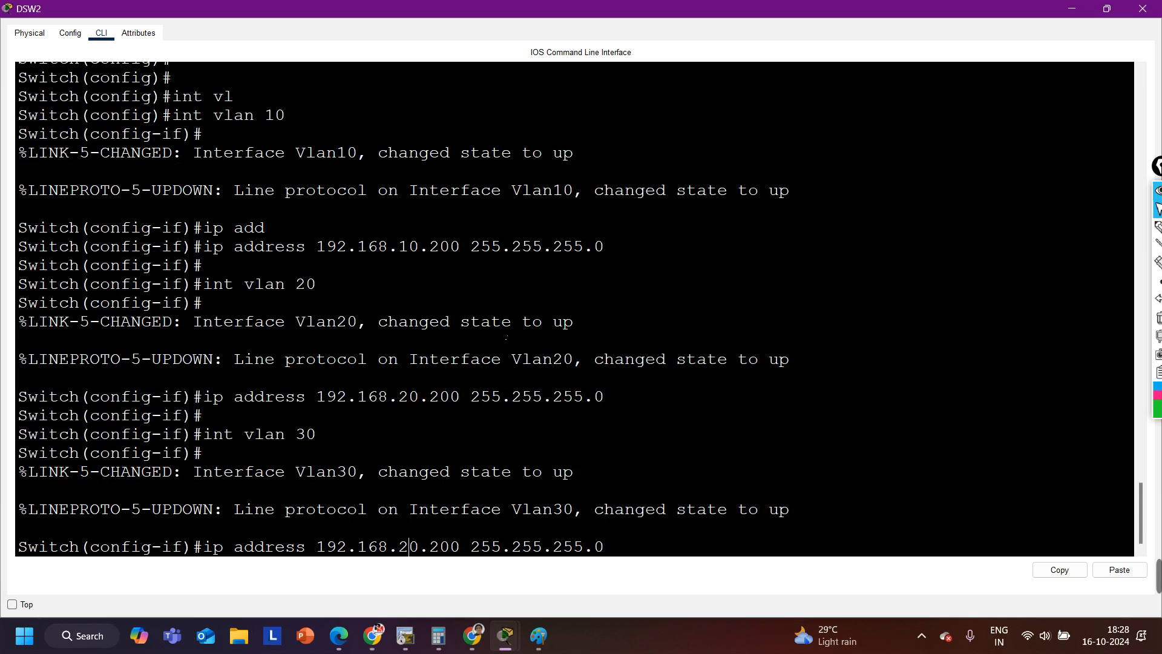
key(Left)
key(Left)
key(Left)
key(Left)
key(Left)
key(Left)
key(Left)
key(Left)
key(Left)
key(Left)
key(Left)
key(Left)
key(Left)
key(Left)
key(Left)
key(Left)
key(Left)
key(Left)
key(Left)
key(BackSpace)
text(3)
key(Return)
key(Return)
Step: Configure interface VLAN 40 on DSW2 with IP address 192.168.40.200 and mask 255.255.255.0
key(Up)
key(Up)
text(40)
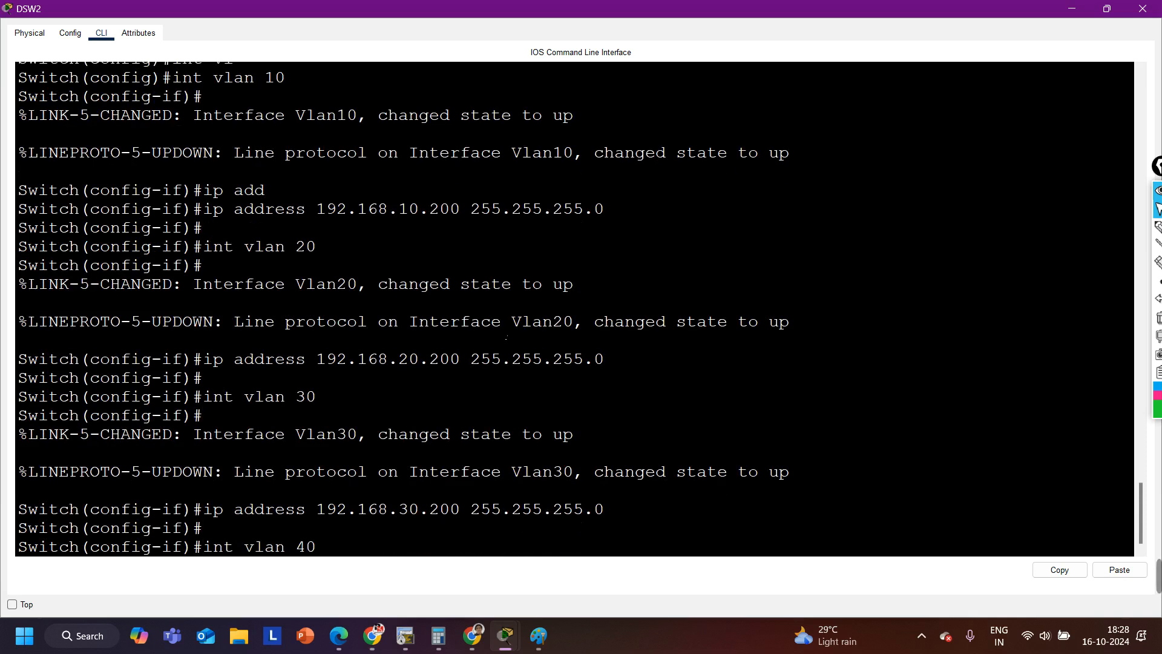
key(Return)
key(Up)
key(Up)
key(Return)
key(Up)
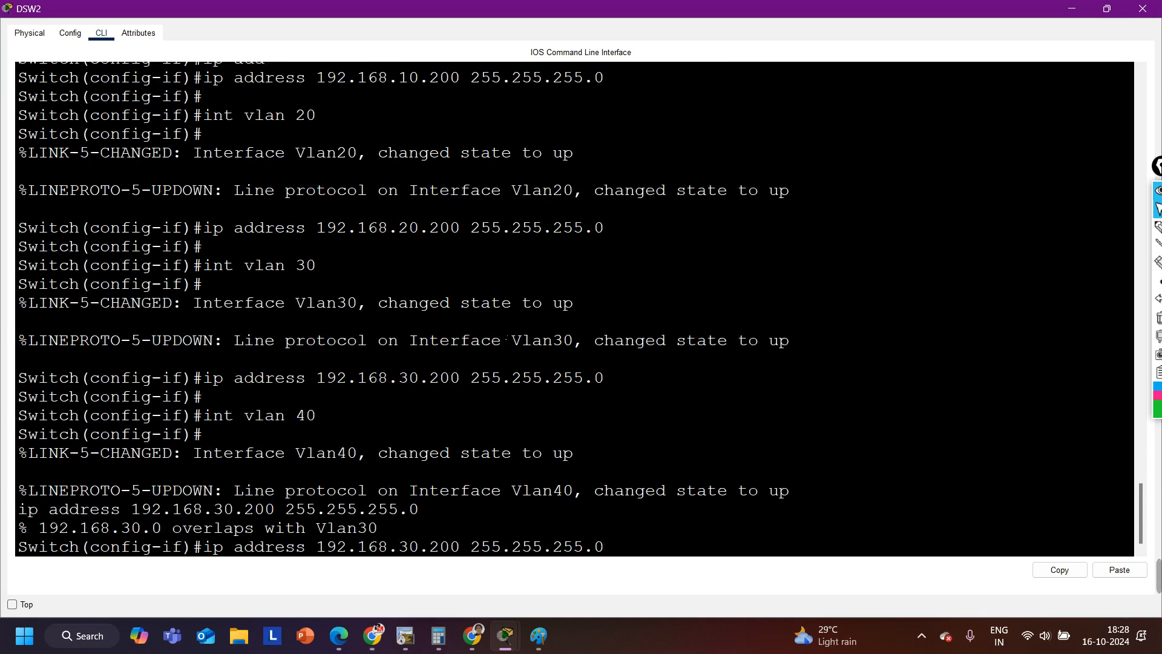
key(BackSpace)
text(4)
key(Return)
Step: Return to privileged EXEC mode on DSW2 and list its interfaces with show ip int br
key(ctrl+z)
key(Return)
key(Return)
key(Return)
key(Return)
key(Return)
key(Return)
key(Return)
key(Return)
key(Return)
key(Return)
text(sh)
key(Tab)
text(ip int br)
key(Return)
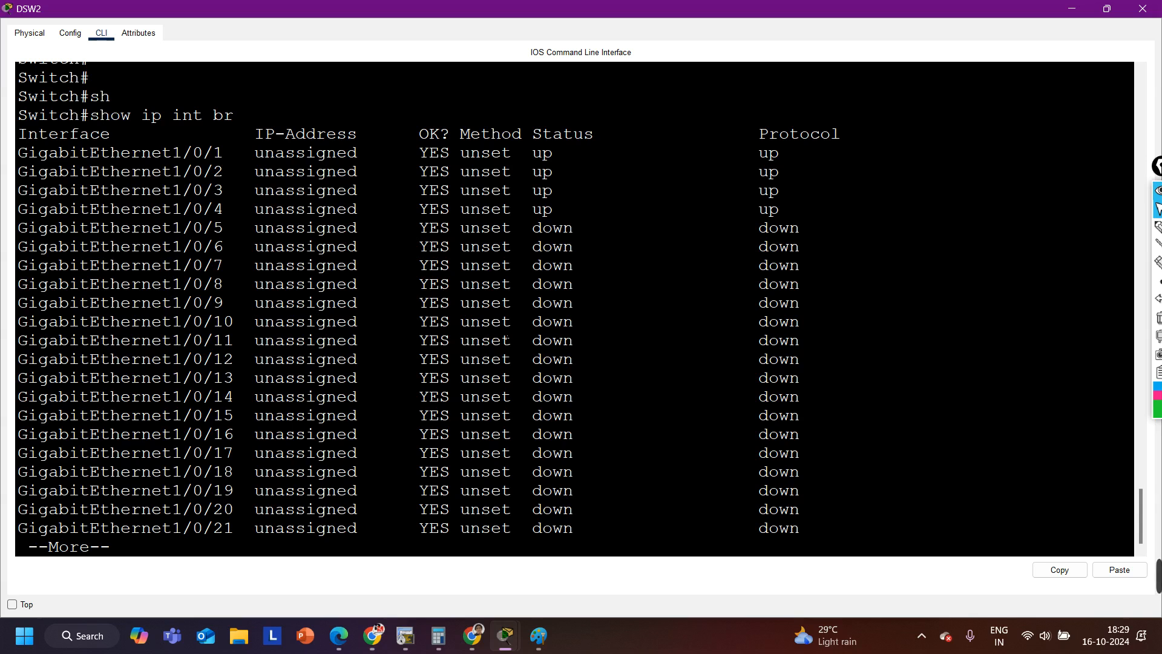
Step: Page to the end of DSW2's interface listing, highlight the Vlan10 to Vlan40 rows, and restore and dismiss the window
key(Return)
key(Return)
key(Return)
key(Return)
key(Return)
key(Return)
key(Return)
key(Return)
key(Return)
key(Return)
key(Return)
key(Return)
key(Return)
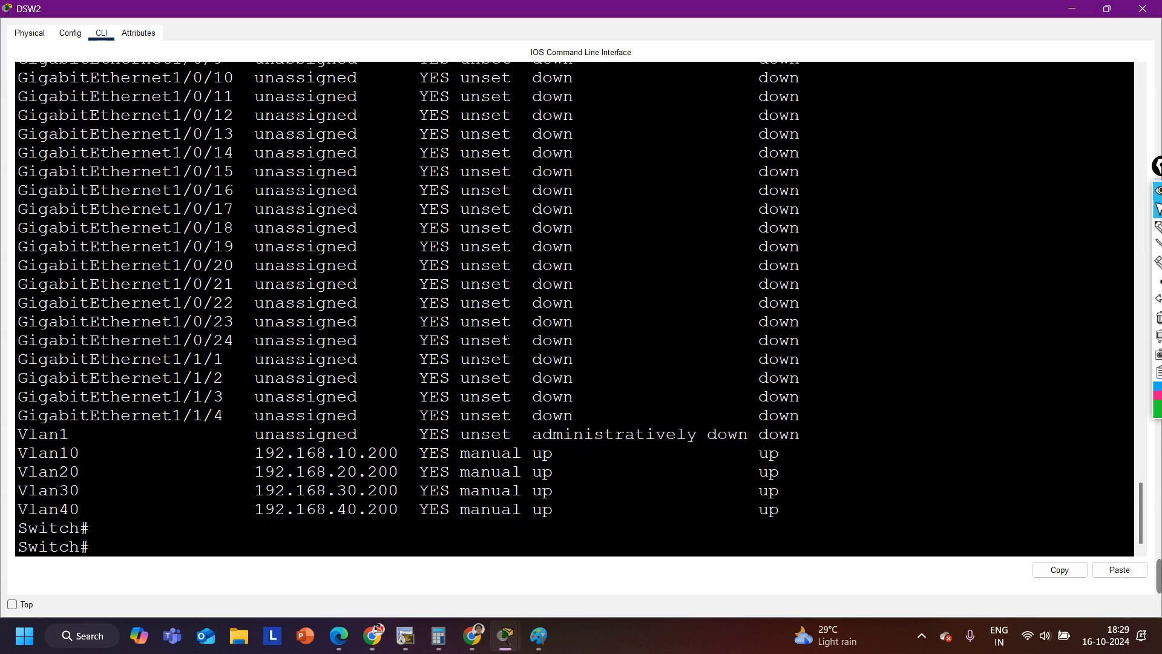
drag(30, 457, 781, 512)
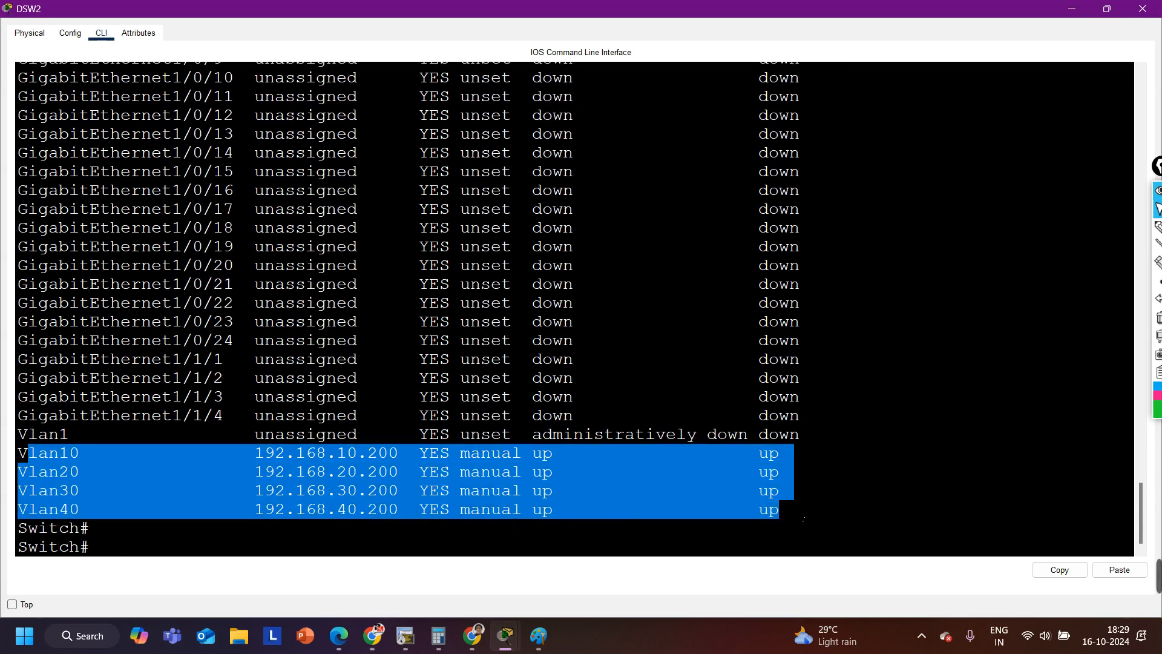
click(1107, 8)
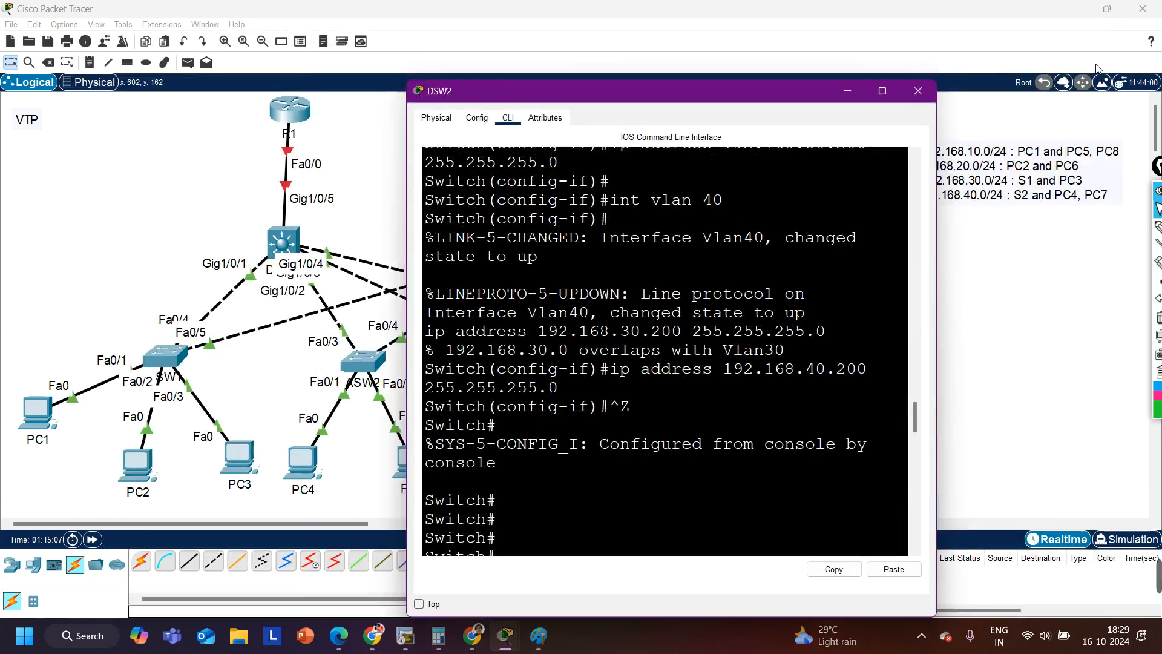
click(1035, 233)
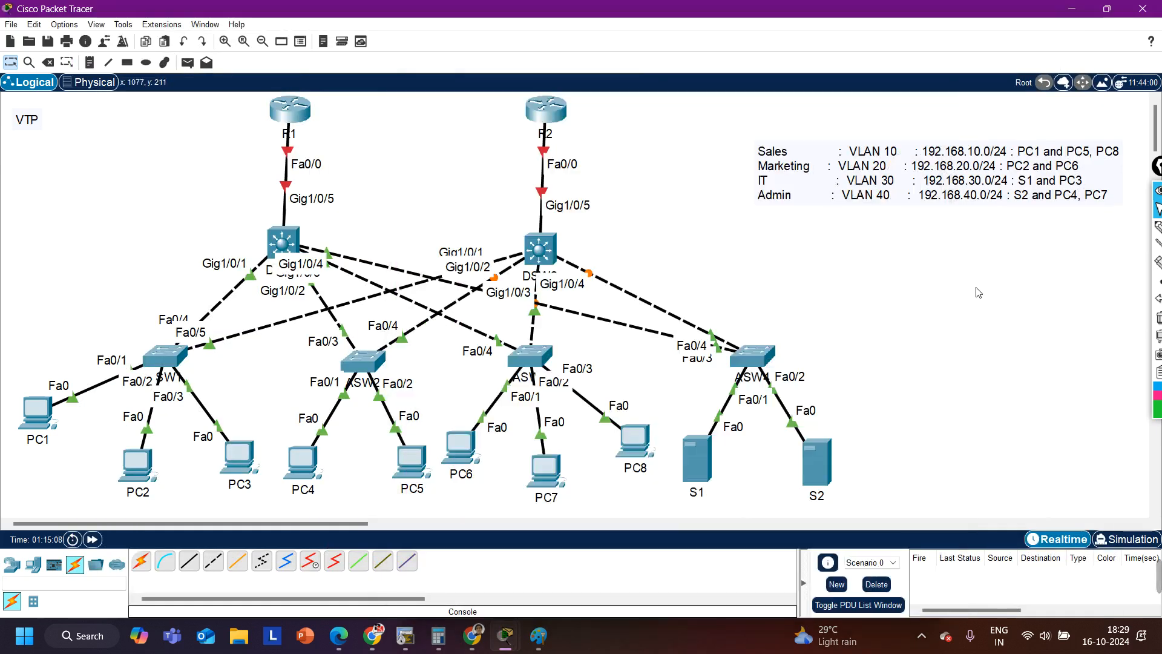
Step: Open DSW1's command line and enter global configuration mode
click(285, 240)
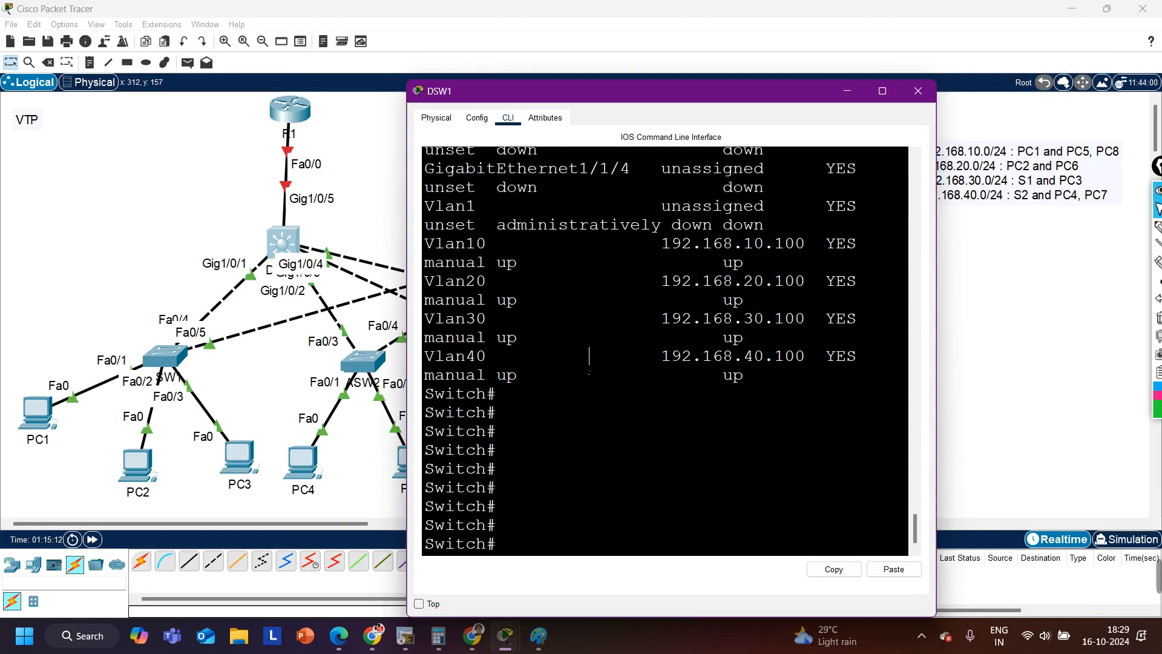
key(Return)
text(conf)
key(Tab)
key(Return)
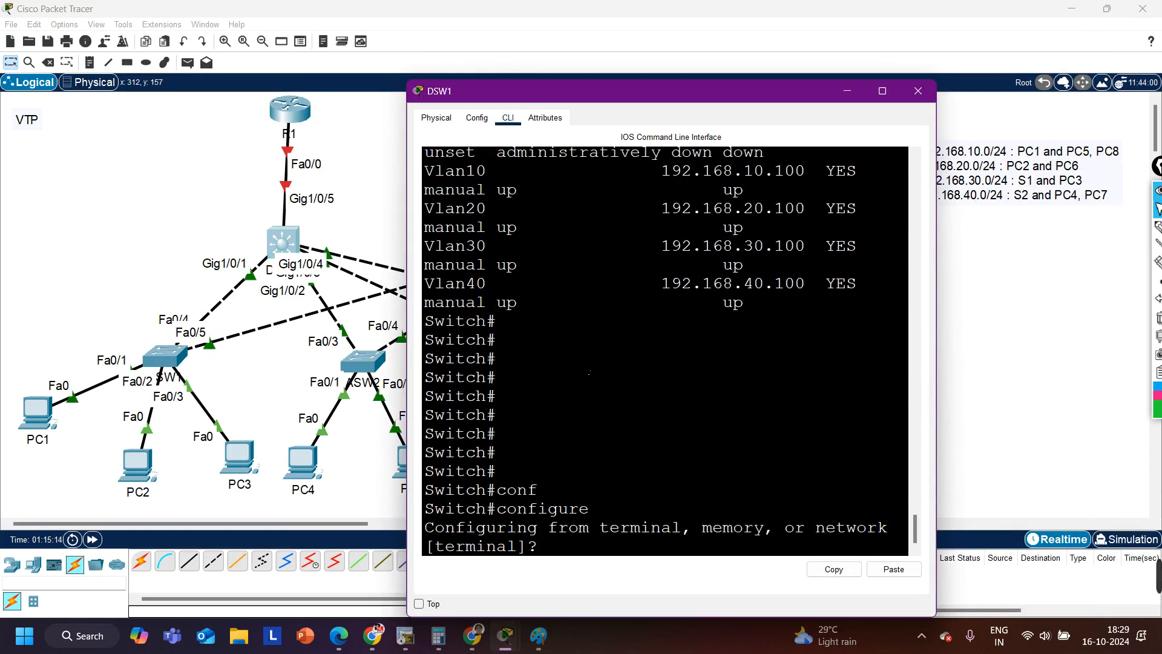
key(Return)
key(Return)
key(Return)
key(Return)
Step: Widen DSW1's window and try to select the VLAN interfaces together with int range vlan 10 , vlan 20 , vlan 30 , vlan 40
text(int)
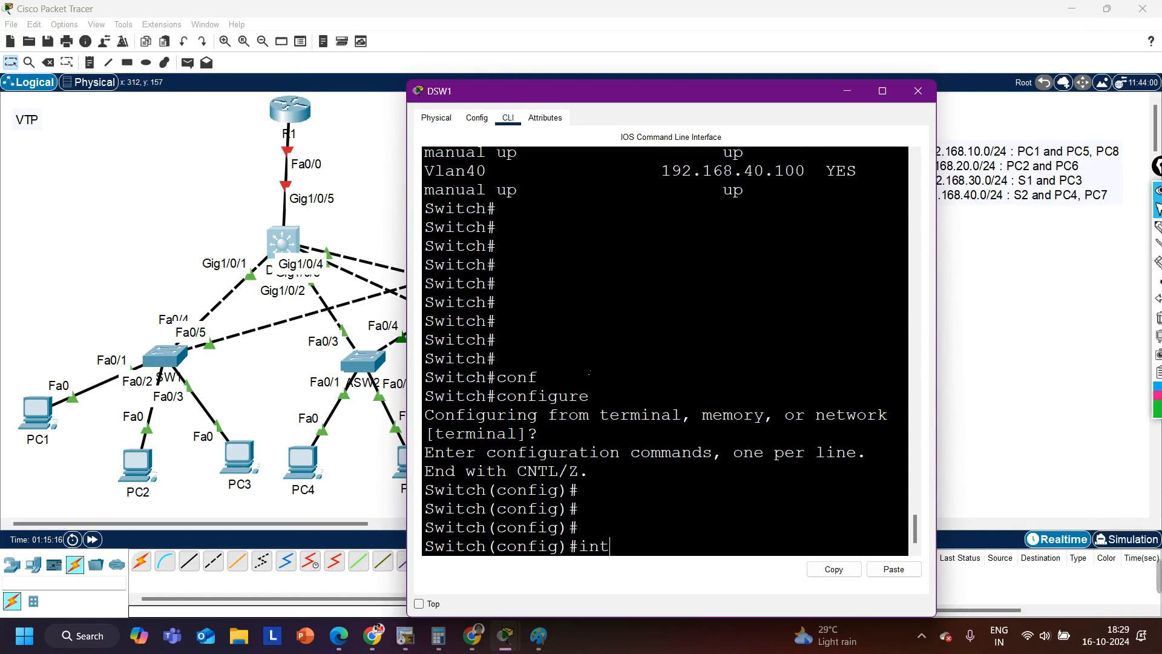
drag(942, 356, 1117, 356)
drag(770, 97, 762, 65)
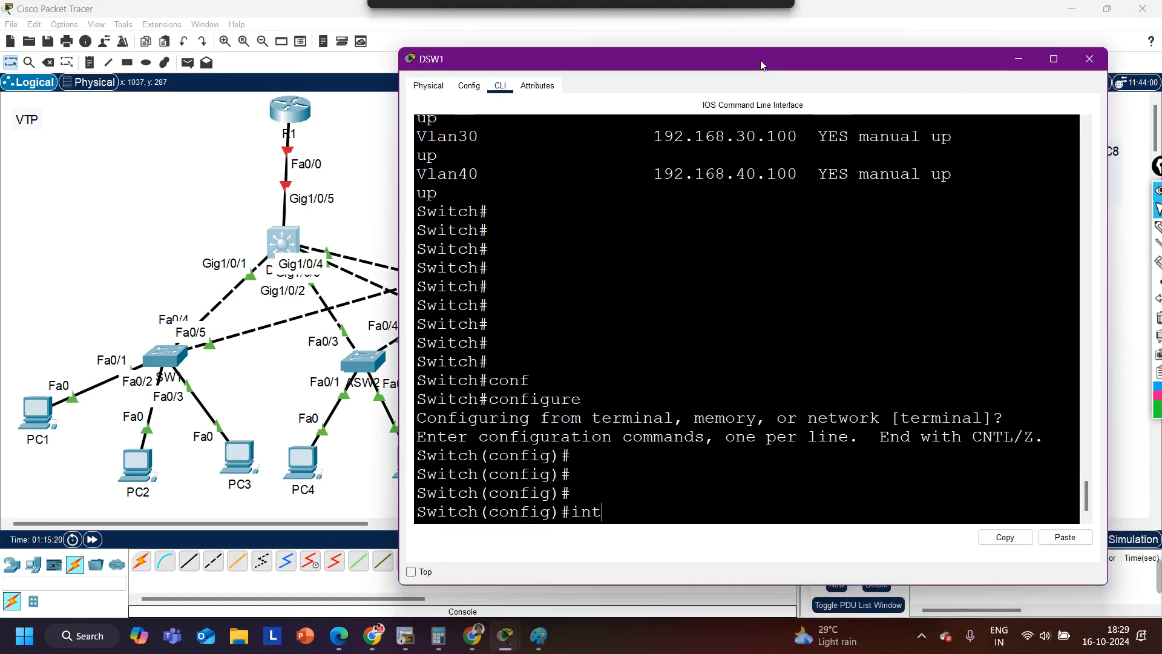
text(r)
key(Tab)
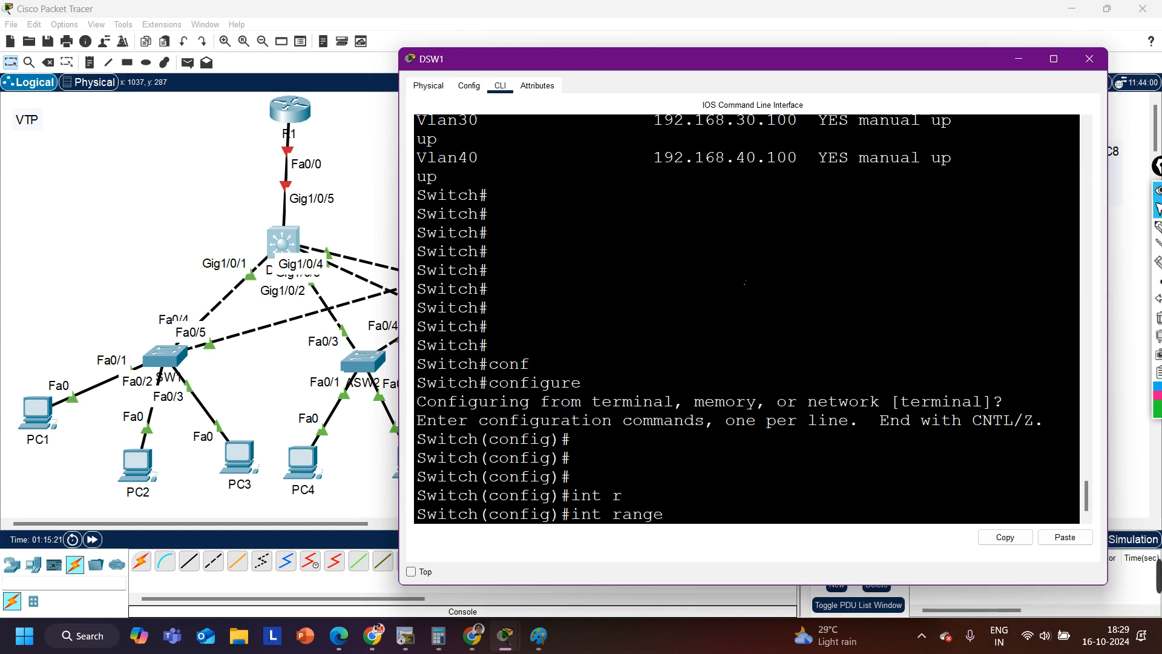
text(vl)
key(Tab)
text(1)
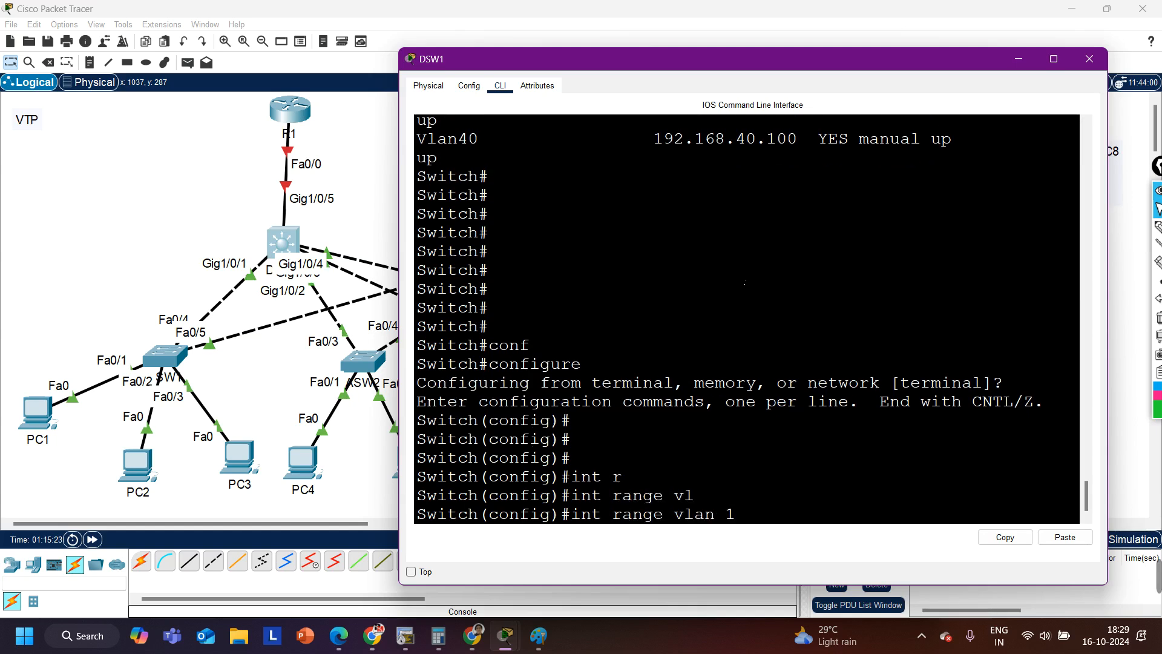
text(0 , vl)
key(Tab)
text(20 ,)
text( vl)
key(Tab)
text(30 , vl)
key(Tab)
text(40)
key(Return)
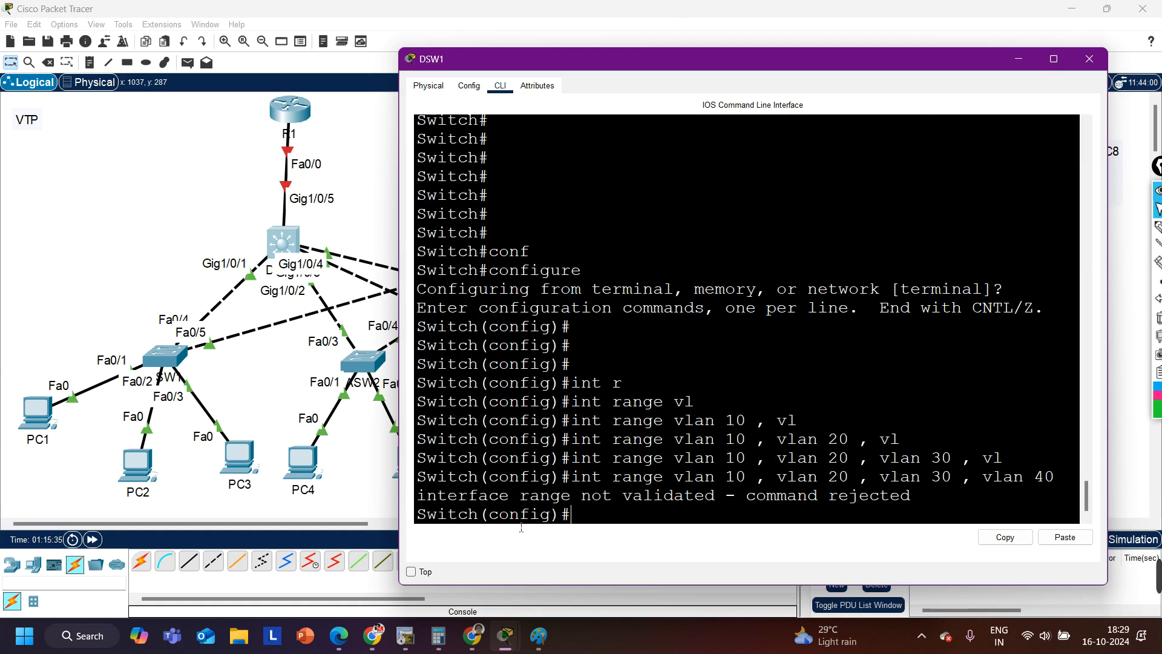
Step: Highlight the int range command and its response on DSW1, and fill the console with blank prompt lines
drag(550, 496, 911, 496)
drag(1055, 476, 557, 476)
key(Return)
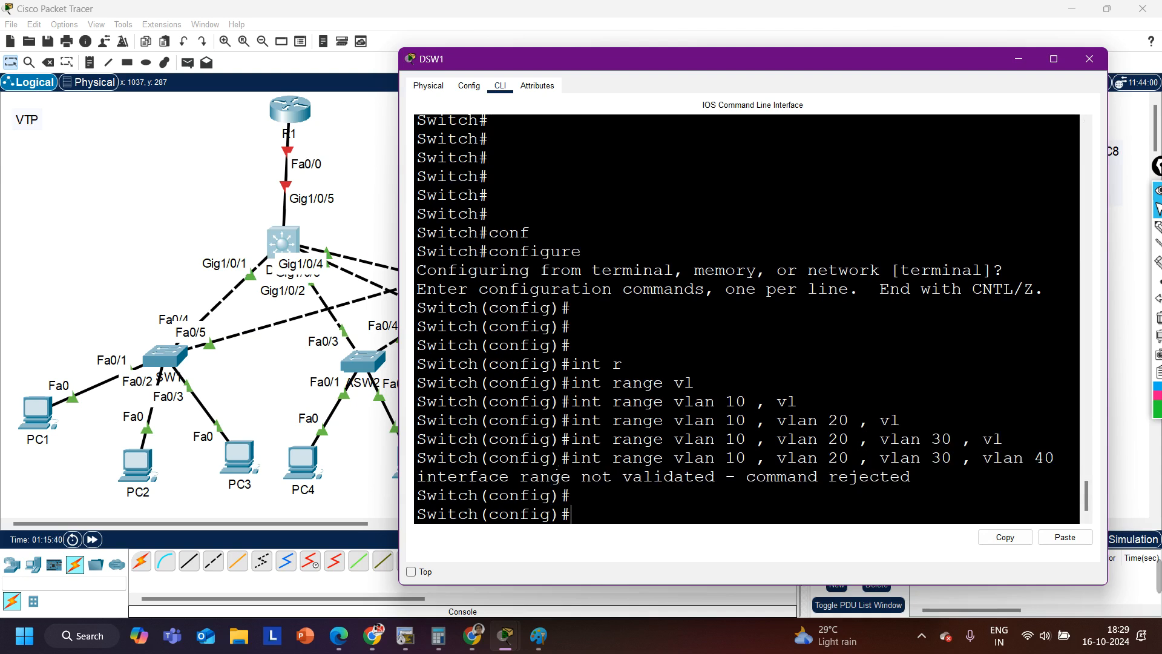
key(Return)
key(Return)
key(Return)
key(Return)
key(Return)
key(Return)
key(Return)
key(Return)
key(Return)
key(Return)
key(Return)
key(Return)
key(Return)
key(Return)
key(Return)
key(Return)
key(Return)
key(Return)
key(Return)
key(Return)
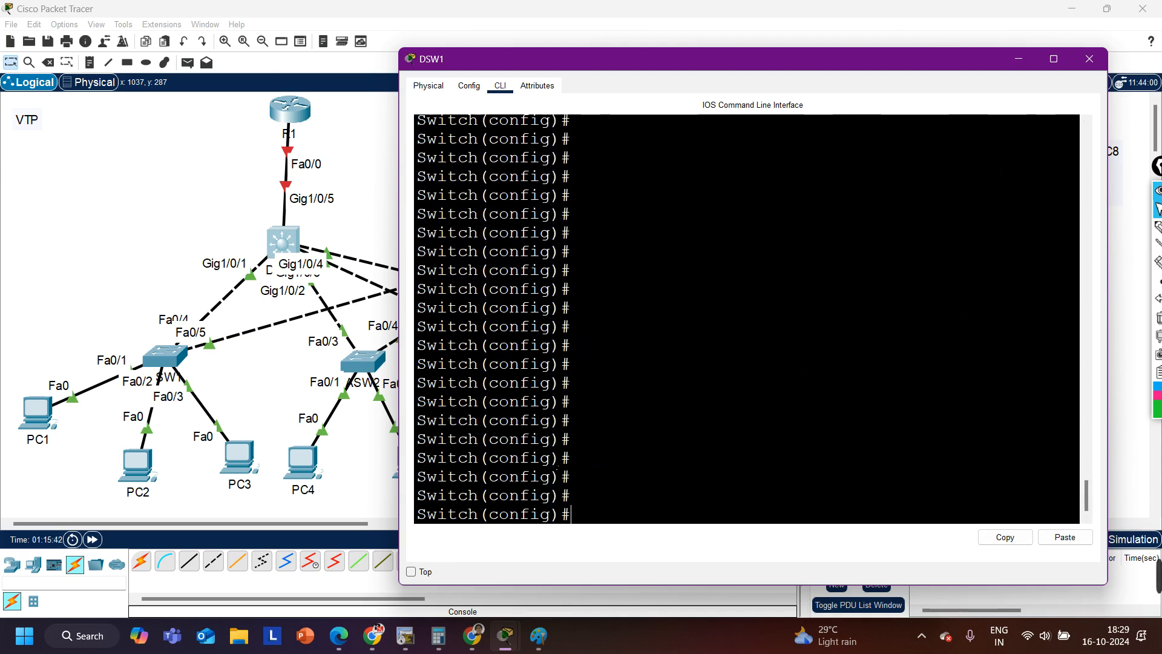
Step: On DSW1, open interface VLAN 10 and set its standby group 10 virtual IP to 192.168.10.254
text(int vl)
key(Tab)
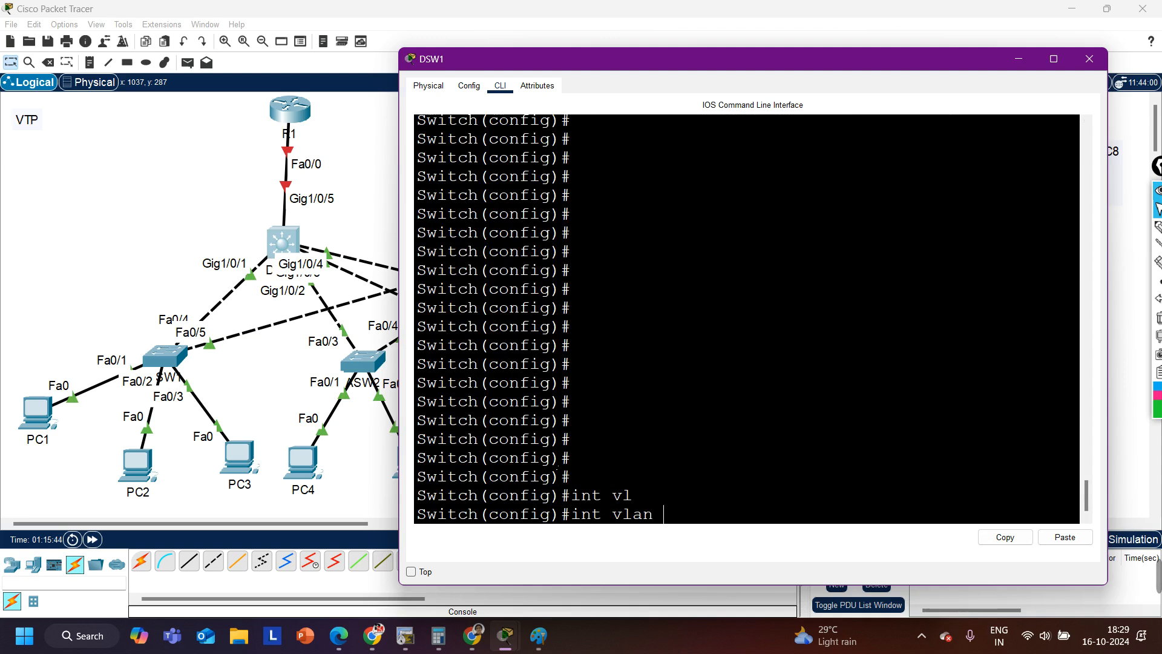
text(10)
key(Return)
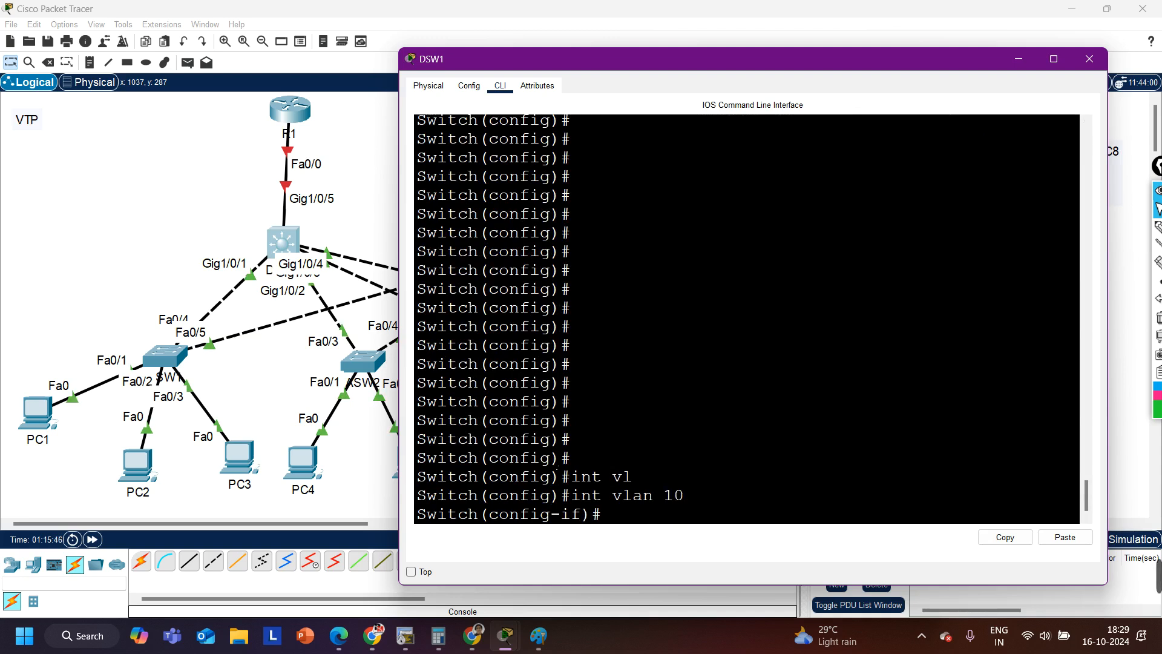
text(st)
key(Tab)
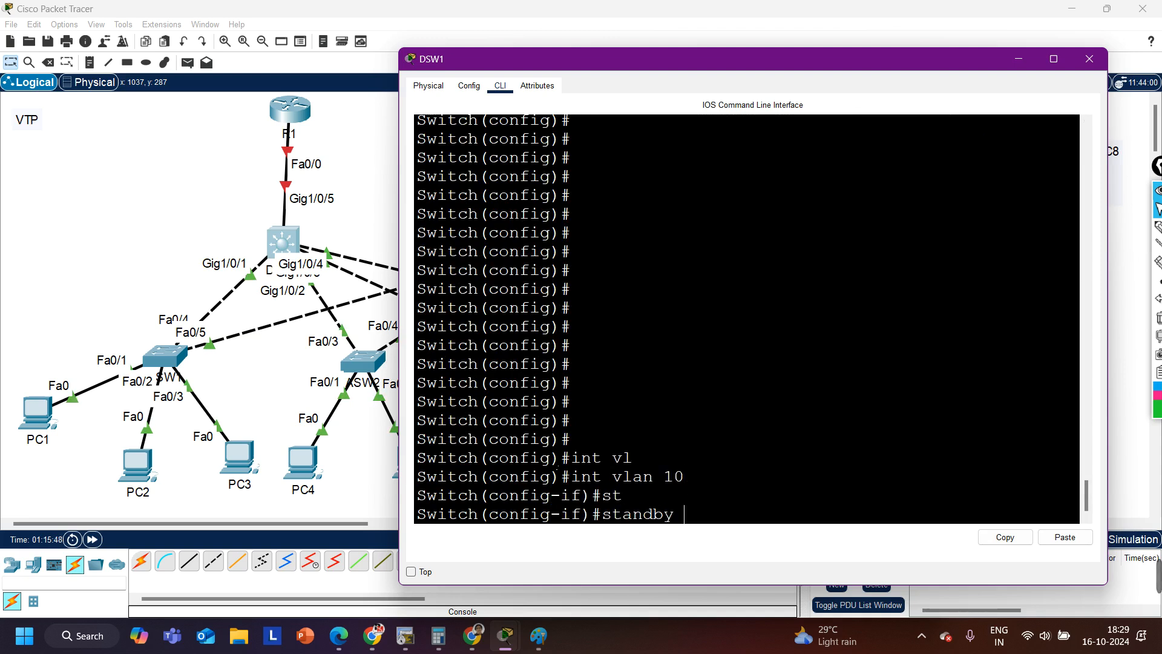
text(10 ip)
key(Tab)
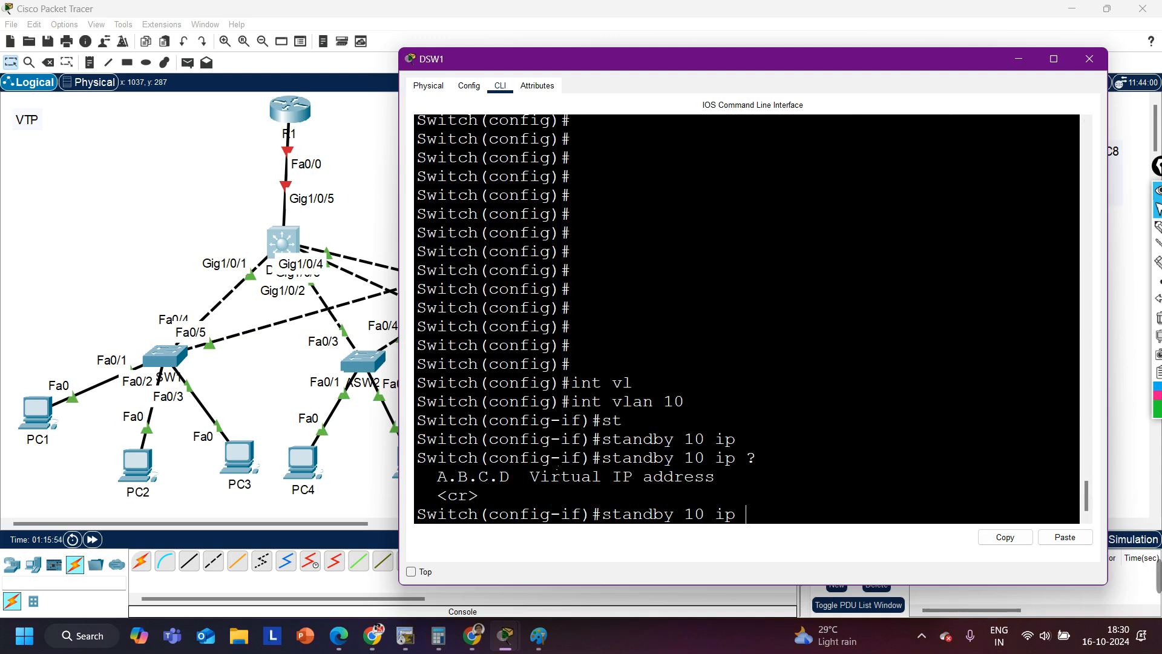
text(92.168.10.254)
key(Return)
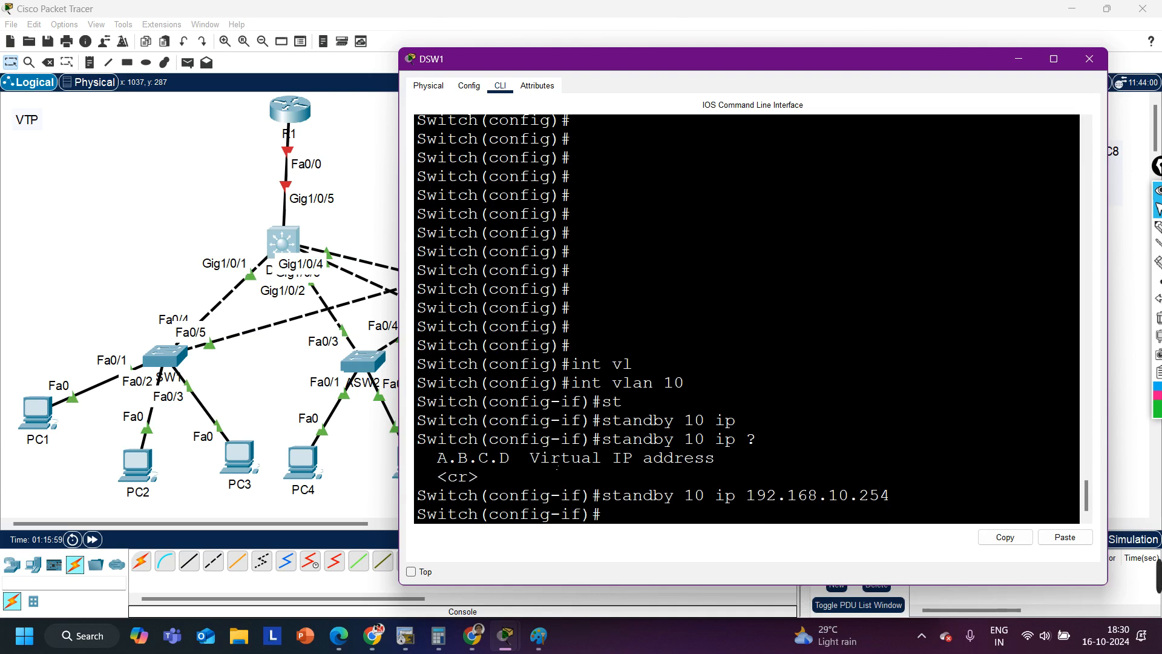
key(Return)
key(Return)
Step: Switch to interface VLAN 20 and set its standby group 10 virtual IP to 192.168.20.254
key(Up)
key(Up)
key(Up)
key(Up)
key(BackSpace)
key(BackSpace)
text(20)
key(Return)
key(Up)
key(Up)
key(Left)
key(Left)
key(Left)
key(Left)
key(Left)
key(Left)
key(Left)
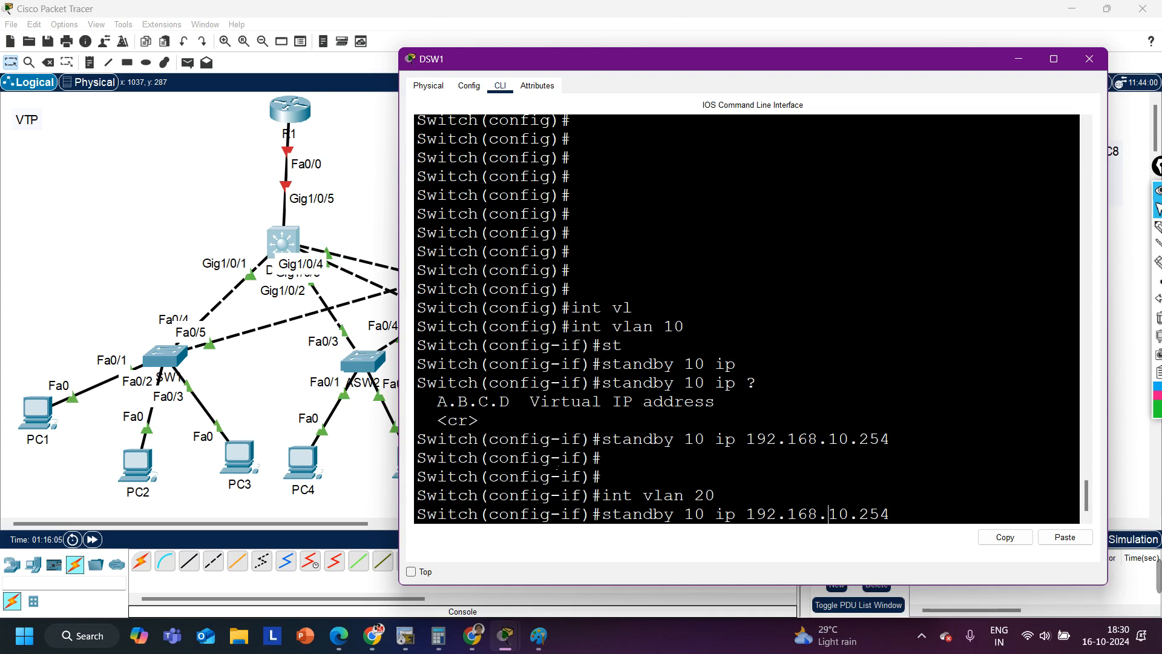
key(BackSpace)
text(2)
key(Return)
Step: Switch to interface VLAN 30 and set its standby group 10 virtual IP to 192.168.30.254
key(Up)
key(Up)
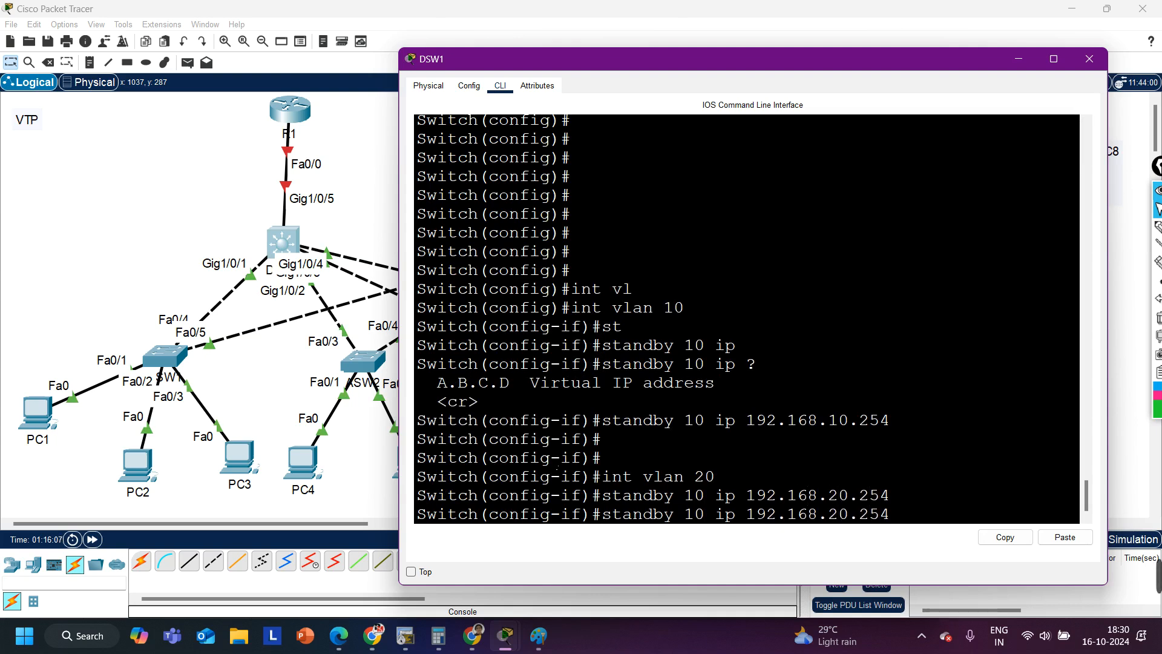
key(BackSpace)
key(BackSpace)
text(30)
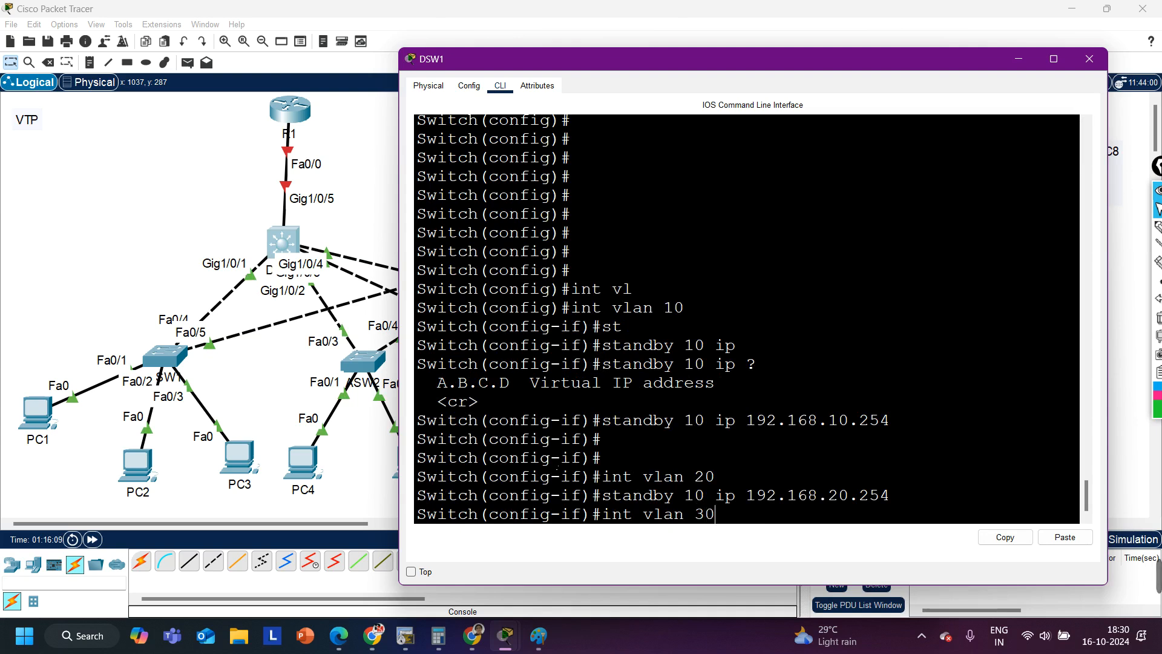
key(Return)
key(Up)
key(Up)
key(Left)
key(Left)
key(Left)
key(Left)
key(Left)
key(BackSpace)
text(3)
key(Return)
Step: Switch to interface VLAN 40 and try to adapt the VLAN 30 standby 10 virtual IP command to VLAN 40's subnet
key(Up)
key(Up)
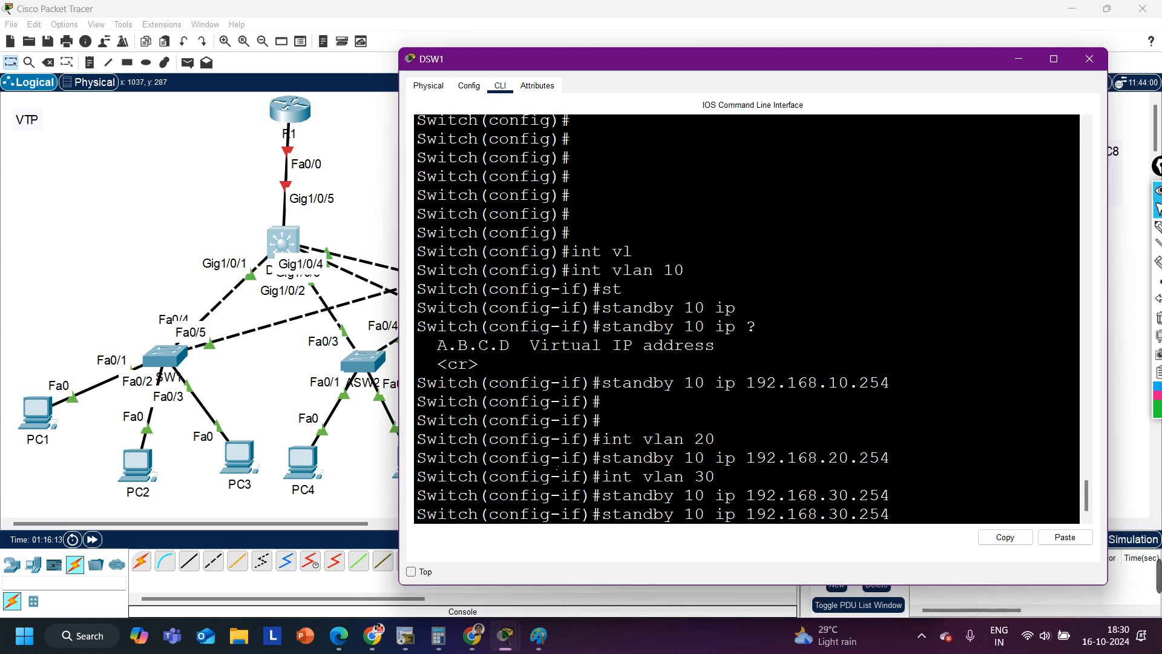
key(BackSpace)
text(4)
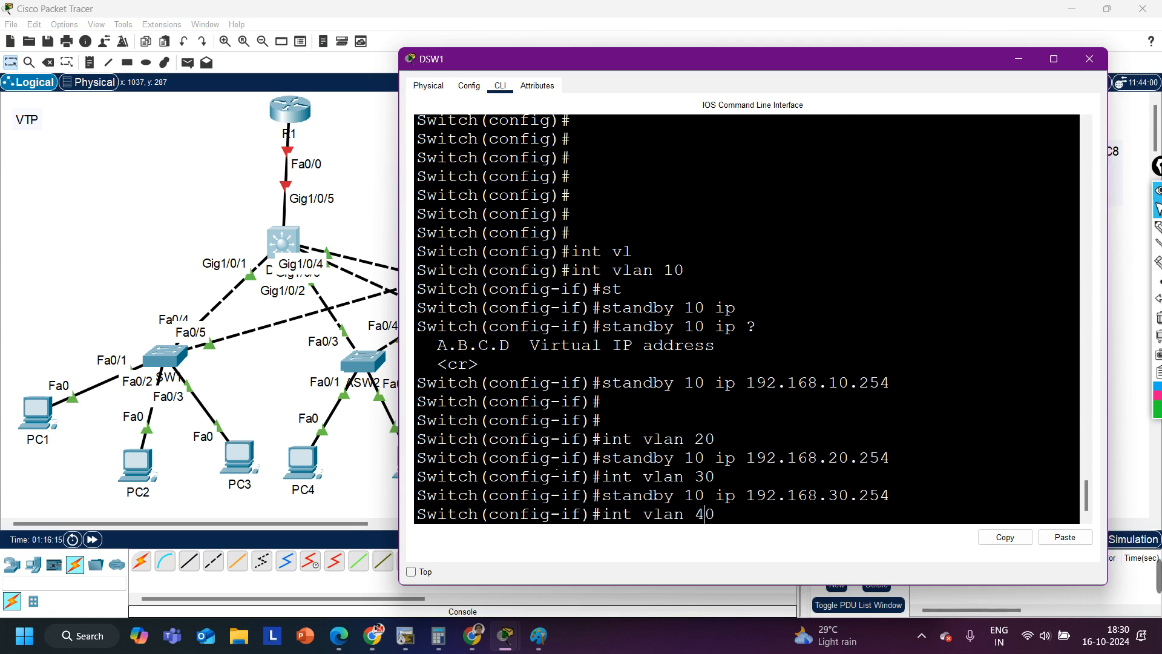
key(Return)
key(Up)
key(Up)
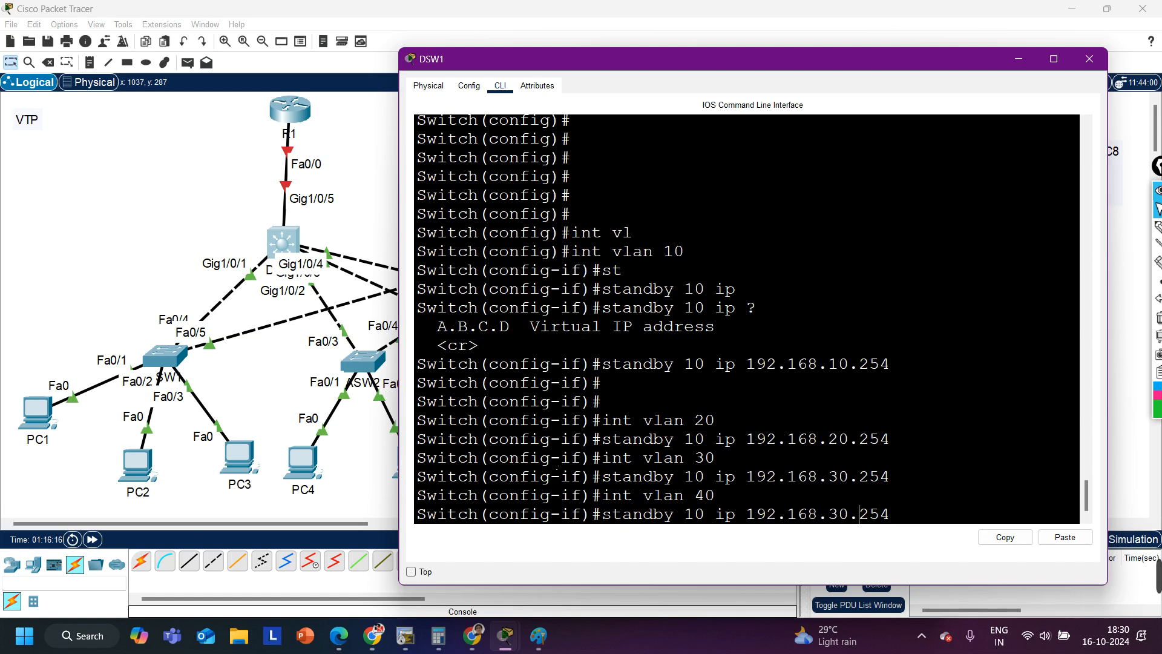
key(BackSpace)
text(4)
key(Return)
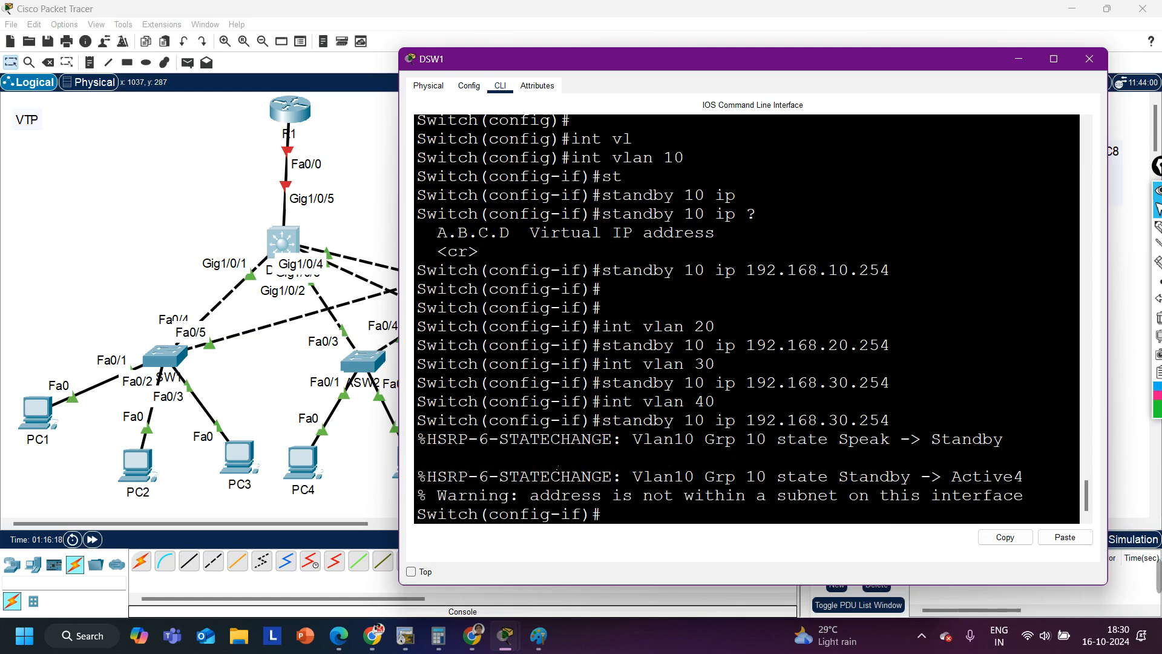
key(Return)
key(Return)
key(Return)
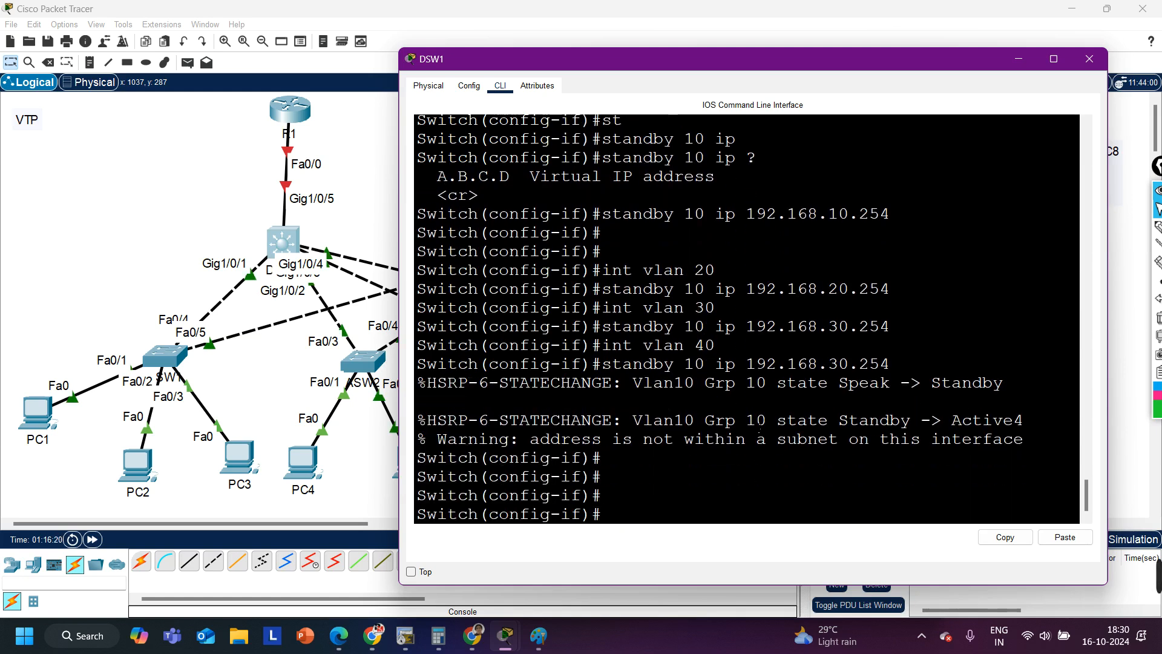
Step: Highlight the end of the Vlan10 group 10 HSRP state-change message on DSW1, and clear the highlight
drag(953, 425, 1004, 423)
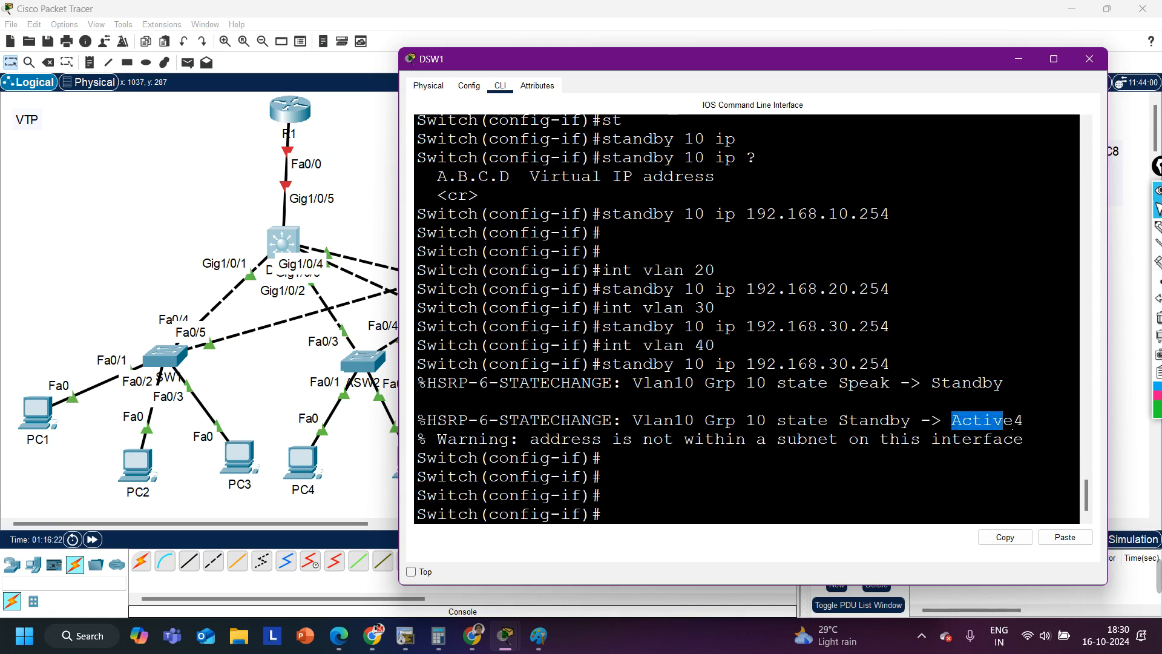
drag(684, 424, 1024, 424)
click(828, 439)
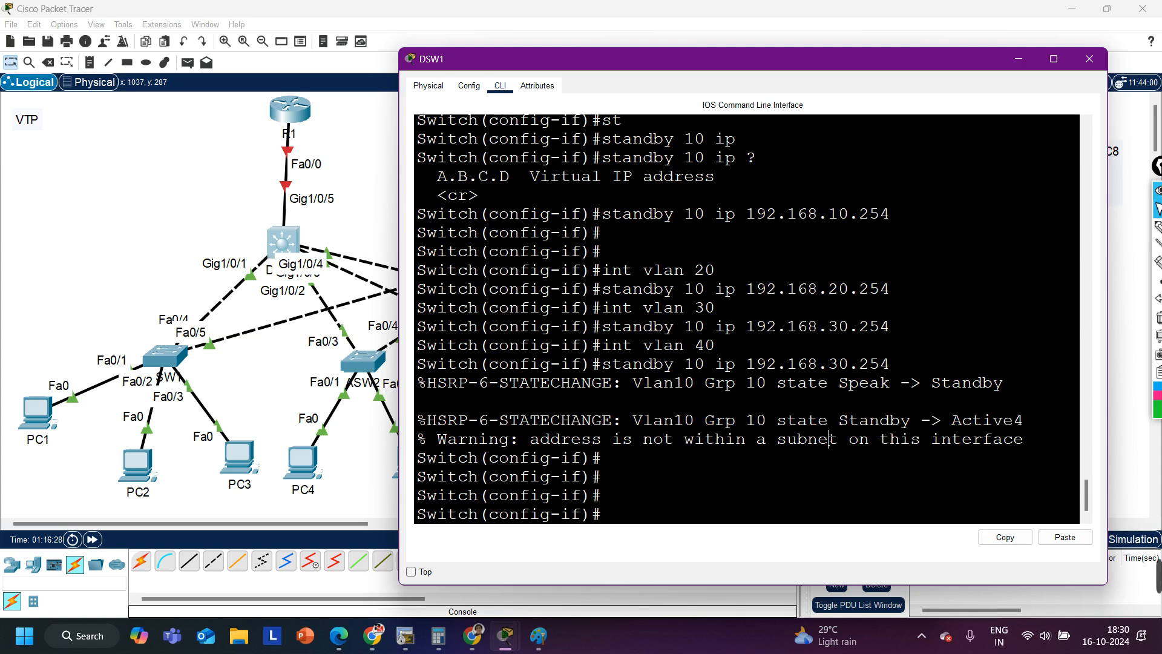
Step: Leave interface configuration for privileged mode on DSW1 and fill the console with blank prompt lines
key(Return)
key(ctrl+z)
key(Return)
key(Return)
key(Return)
key(Return)
key(Return)
key(Return)
key(Return)
key(Return)
key(Return)
key(Return)
key(Return)
key(Return)
key(Return)
key(Return)
key(Return)
key(Return)
key(Return)
key(Return)
key(Return)
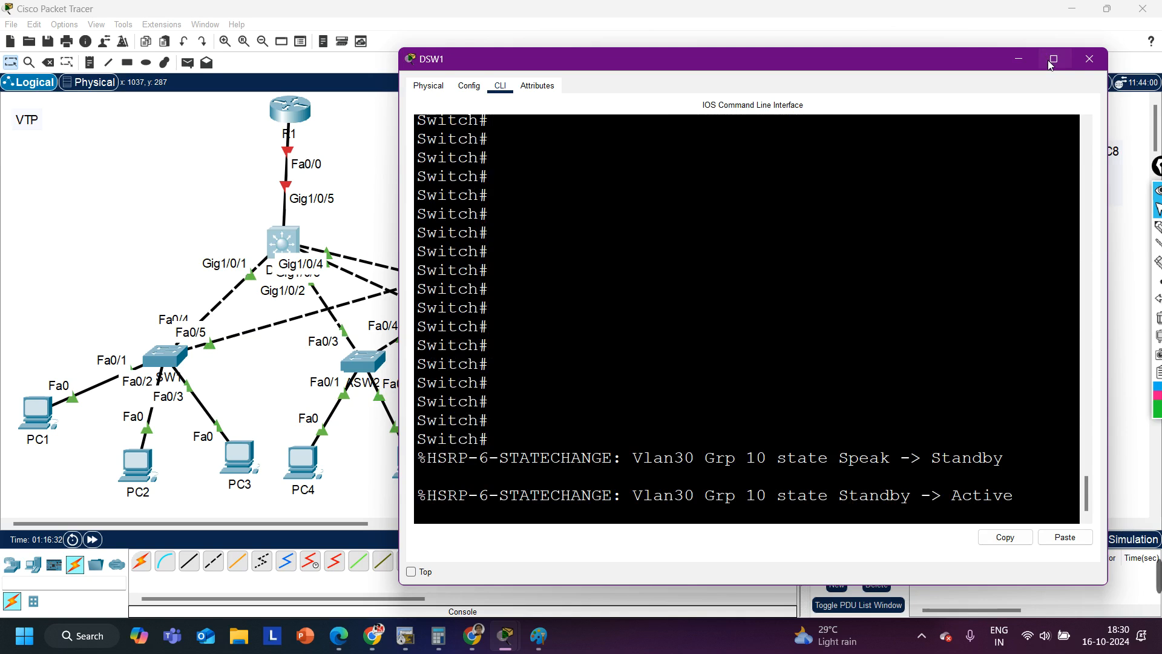
Step: Maximize DSW1's window and highlight the Vlan30 HSRP state-change messages
click(1053, 59)
drag(543, 525, 608, 528)
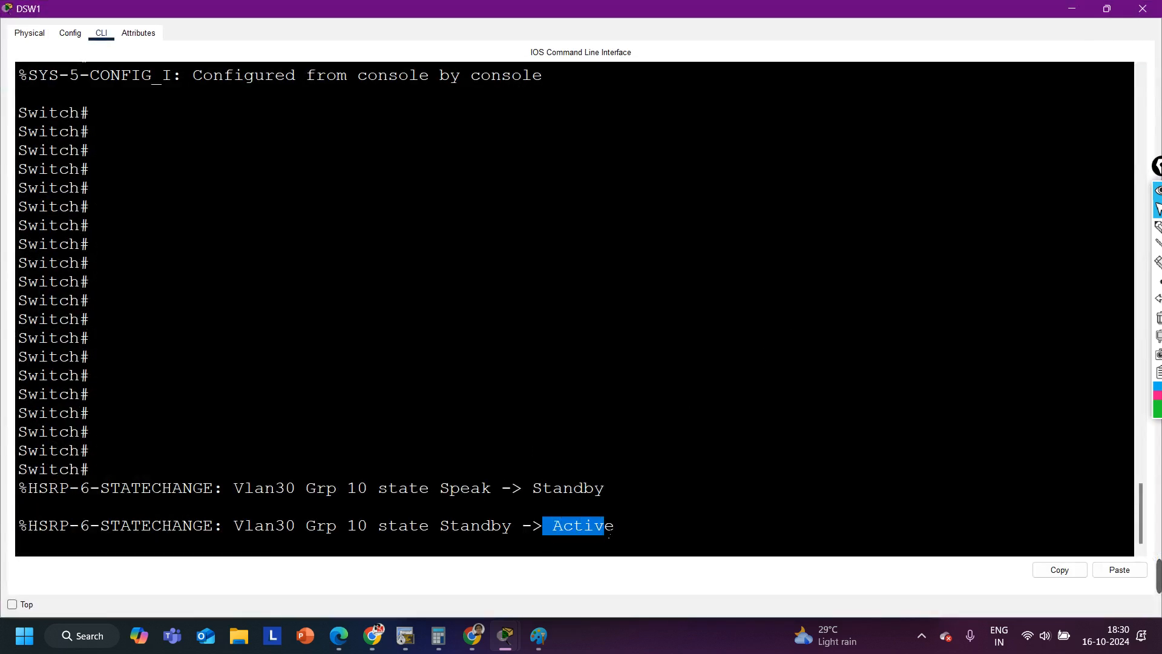
drag(265, 489, 645, 492)
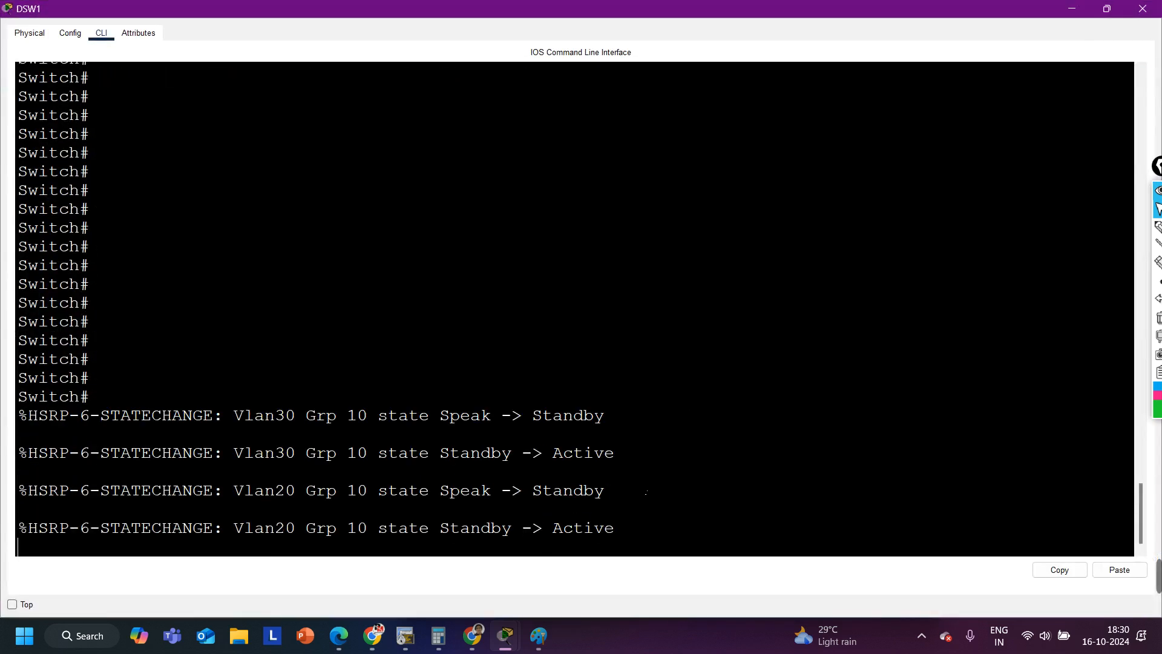
Step: Add blank prompt lines in DSW1's console while the remaining VLAN HSRP state messages come in
key(Return)
key(Return)
key(Return)
key(Return)
key(Return)
key(Return)
key(Return)
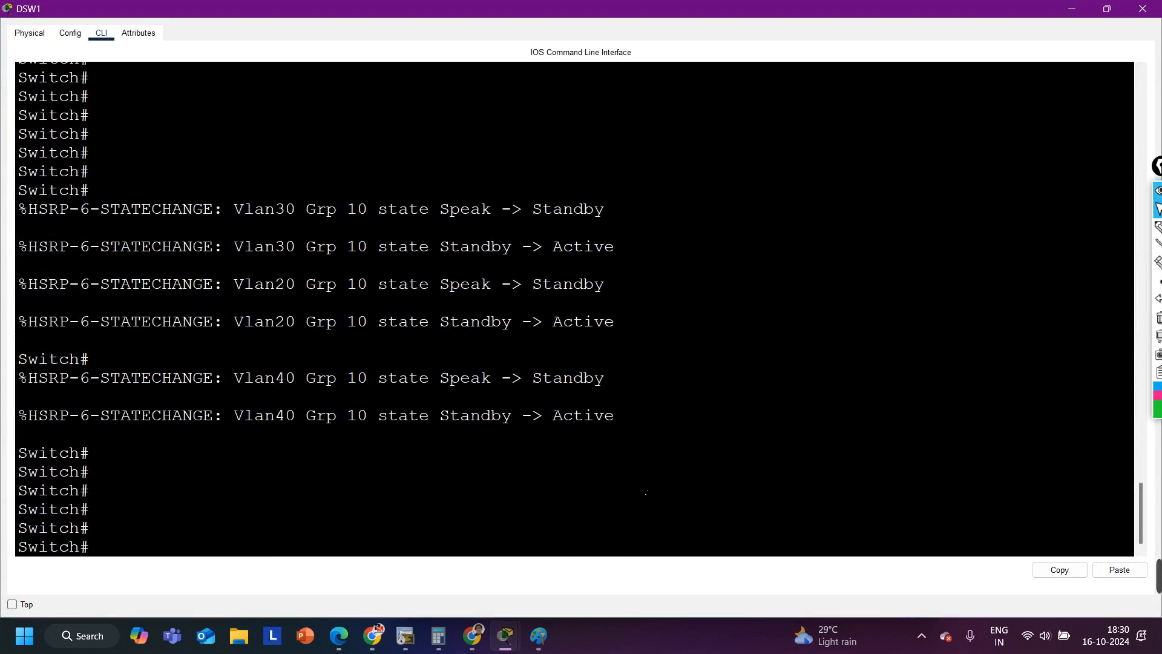
key(Return)
key(Return)
key(Return)
key(Return)
key(Return)
key(Return)
key(Return)
key(Return)
key(Return)
Step: Enter the show standby brief command on DSW1 to list the HSRP status of the VLAN interfaces
text(sho)
key(Tab)
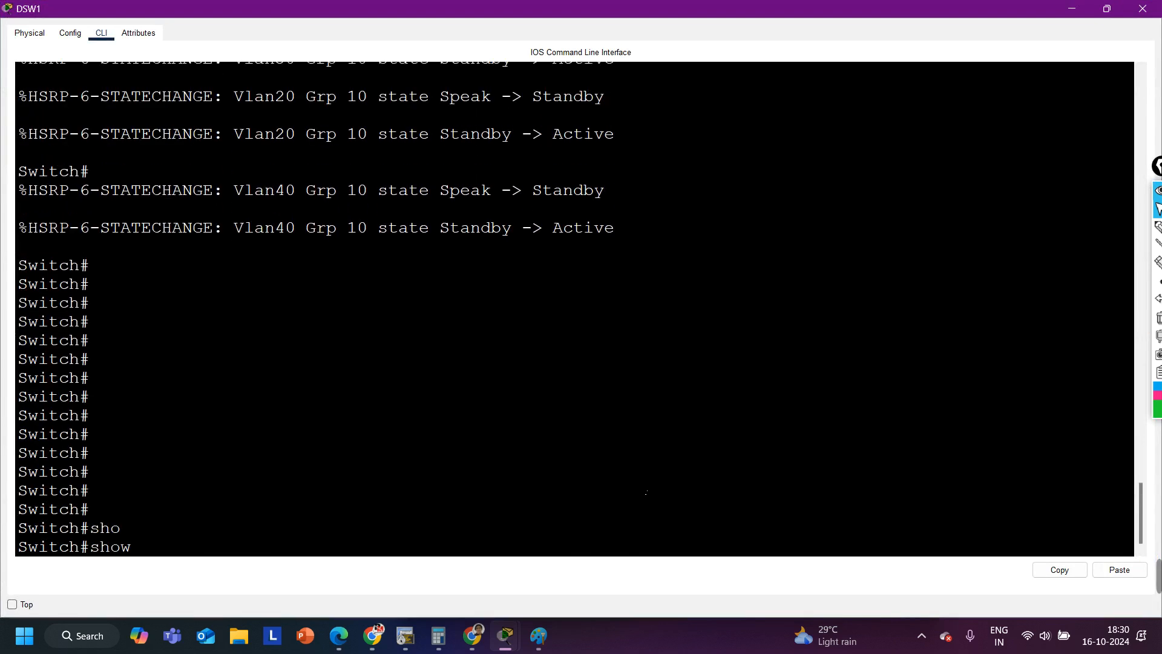
text(st)
key(Tab)
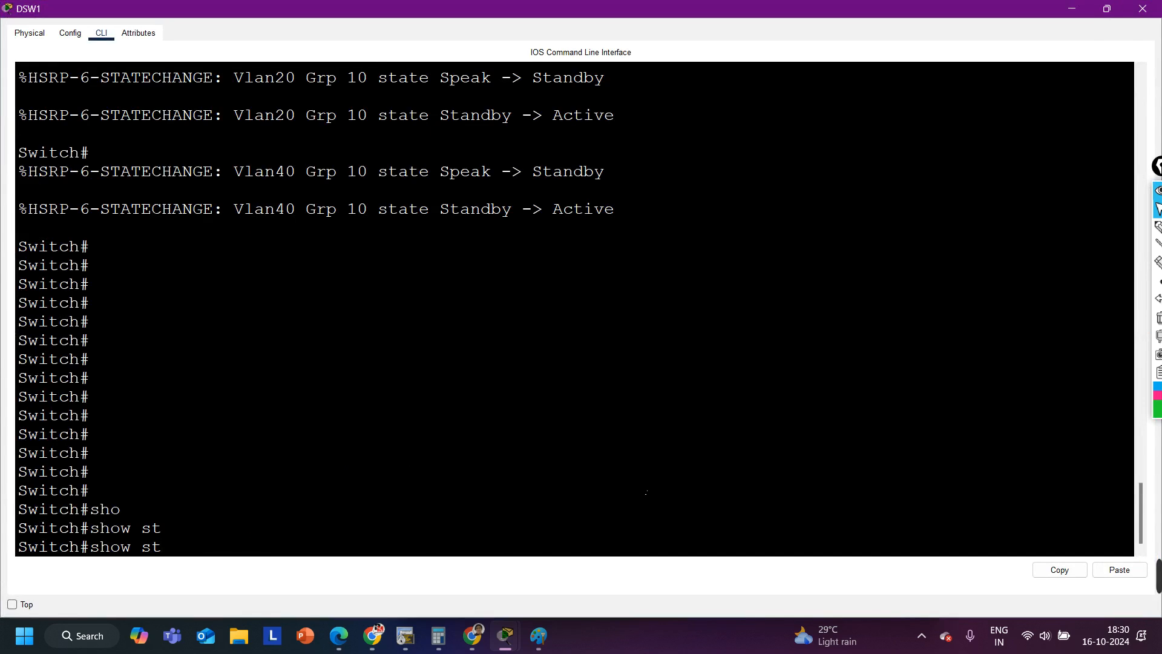
text(an)
key(Tab)
text(su)
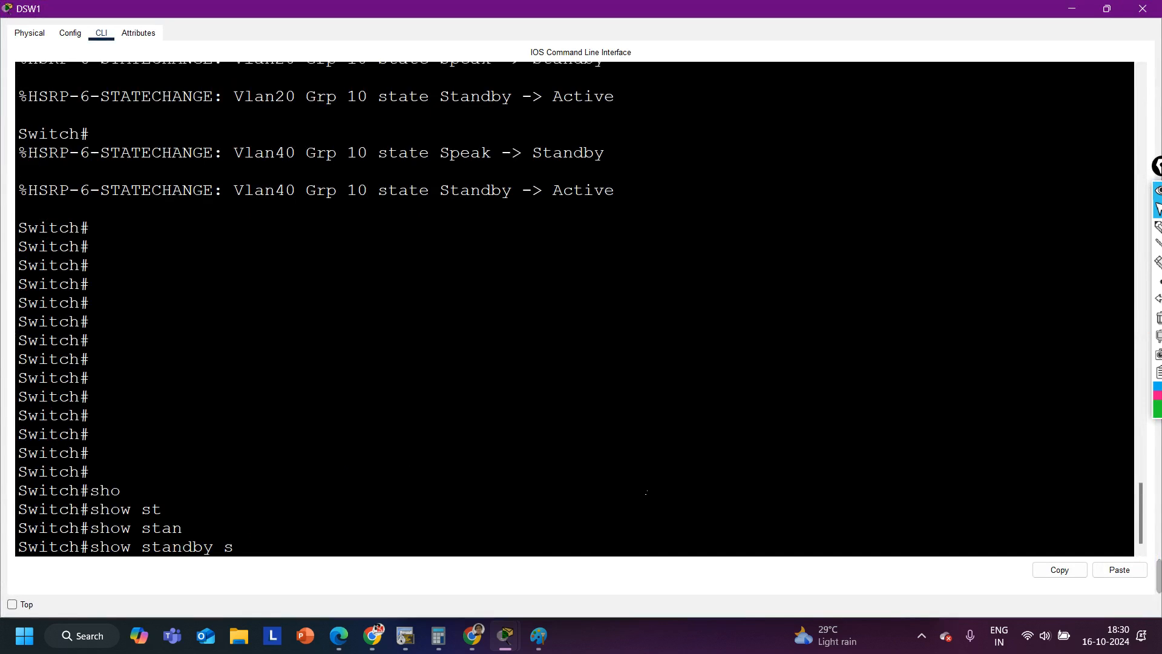
key(Tab)
key(BackSpace)
key(BackSpace)
text(br)
key(Tab)
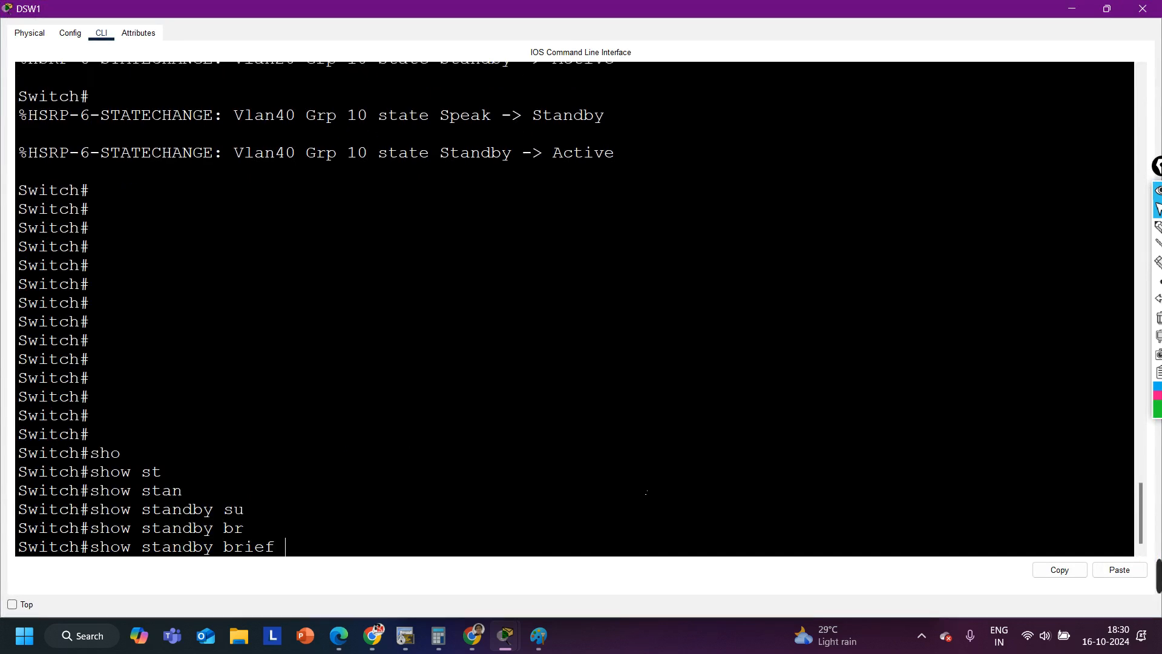
Step: Run show standby brief on DSW1 and examine the priority and state of each VLAN interface
key(Return)
key(Return)
key(Return)
key(Return)
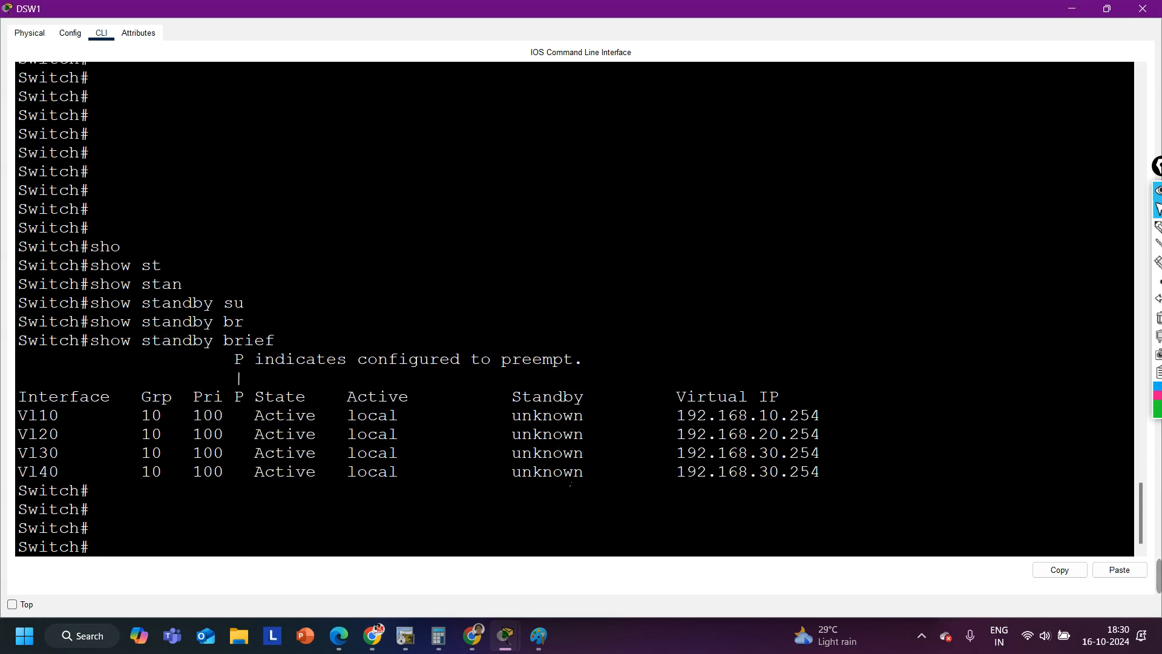
drag(30, 416, 835, 475)
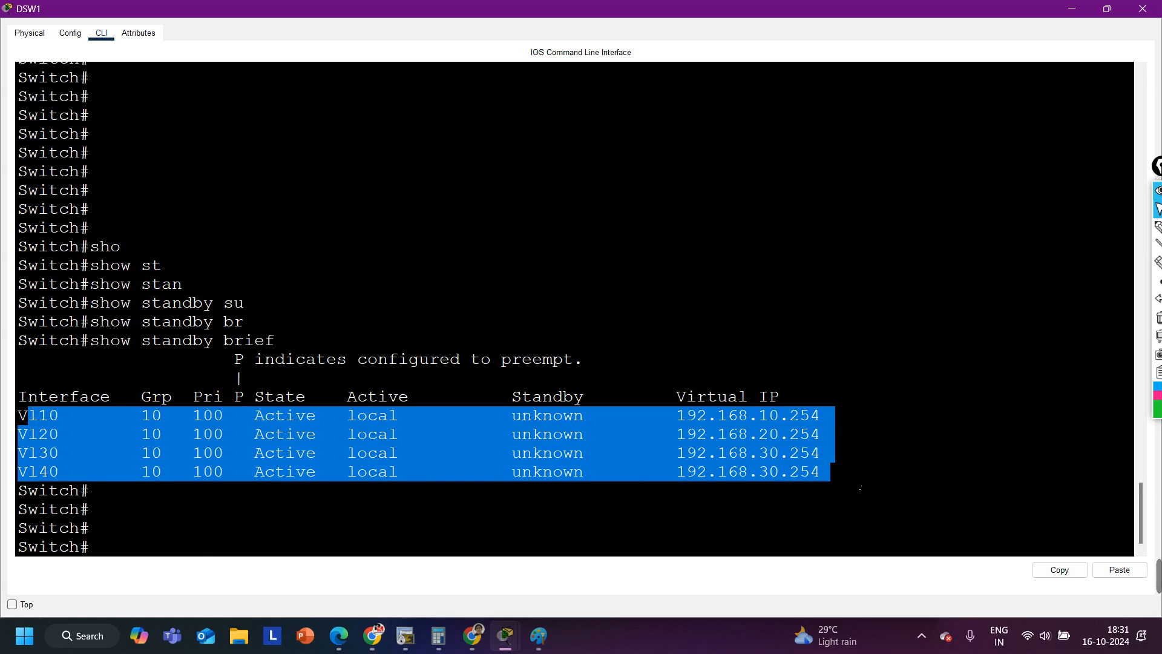
click(251, 418)
drag(245, 417, 175, 420)
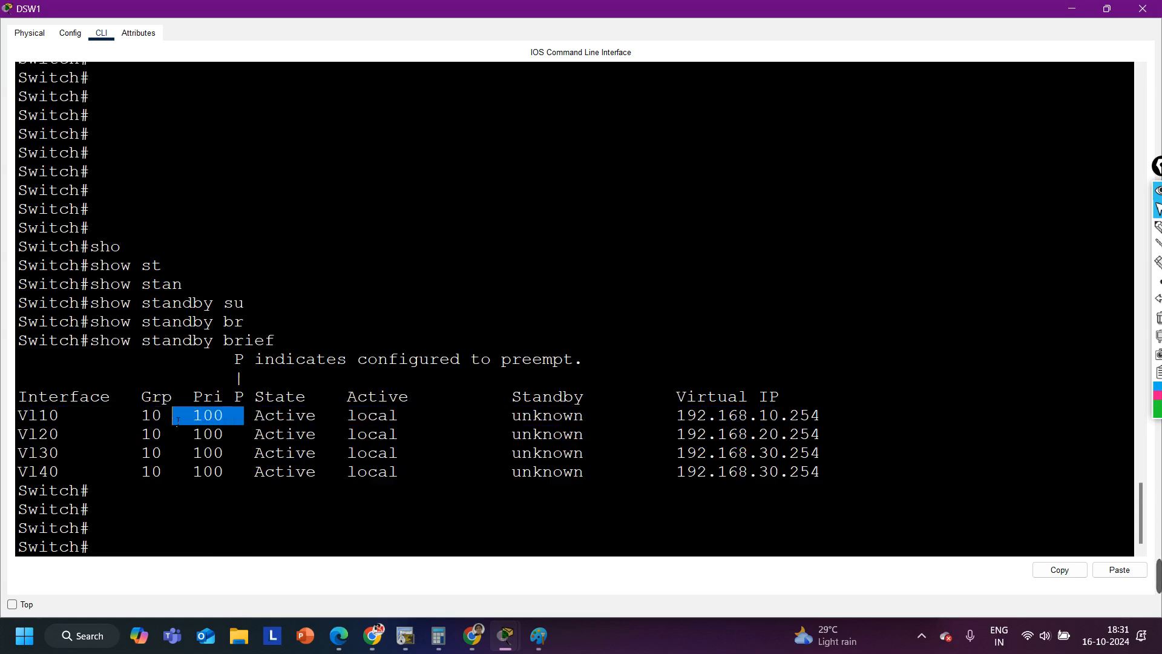
drag(316, 418, 249, 423)
drag(326, 434, 258, 441)
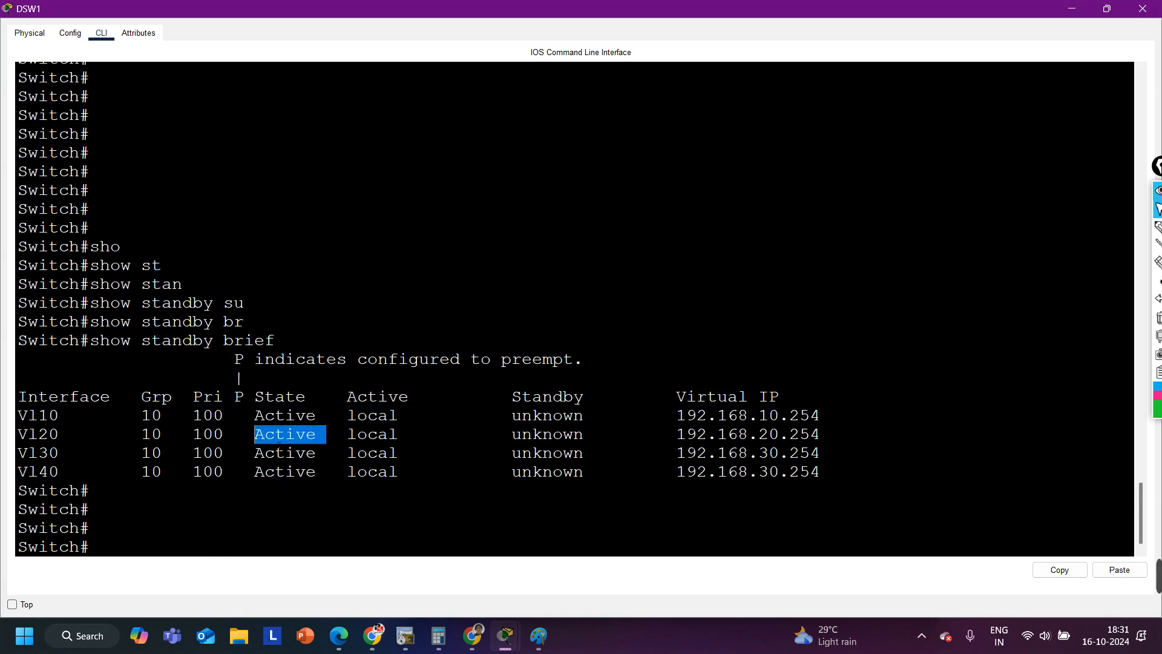
drag(324, 458, 234, 476)
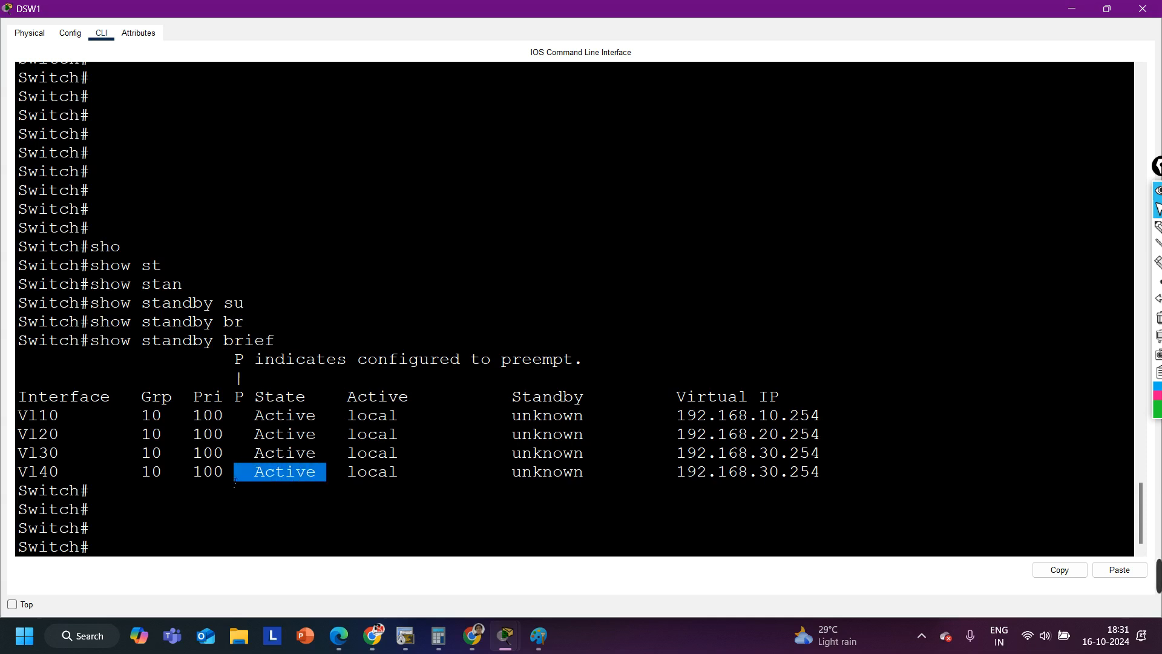
drag(223, 418, 188, 422)
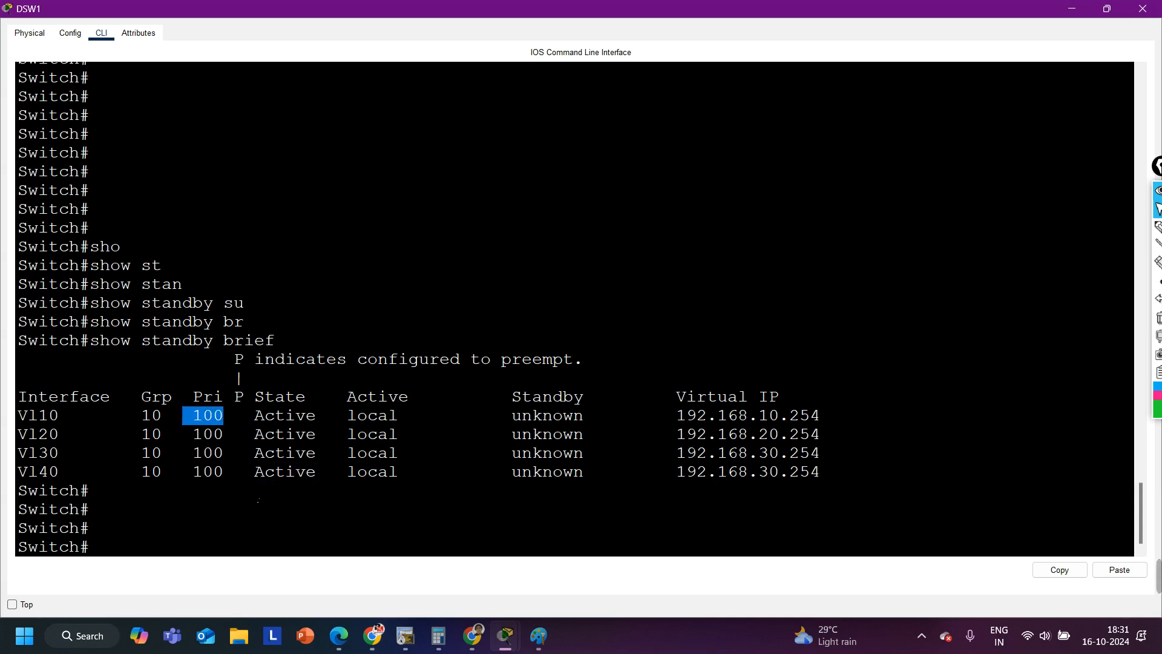
Step: Enter global configuration mode on DSW1 through the terminal
click(260, 485)
key(Return)
text(conf)
key(Tab)
key(Return)
key(Return)
key(Return)
key(Return)
key(Return)
Step: Enter interface configuration for VLAN 10 on DSW1
text(int)
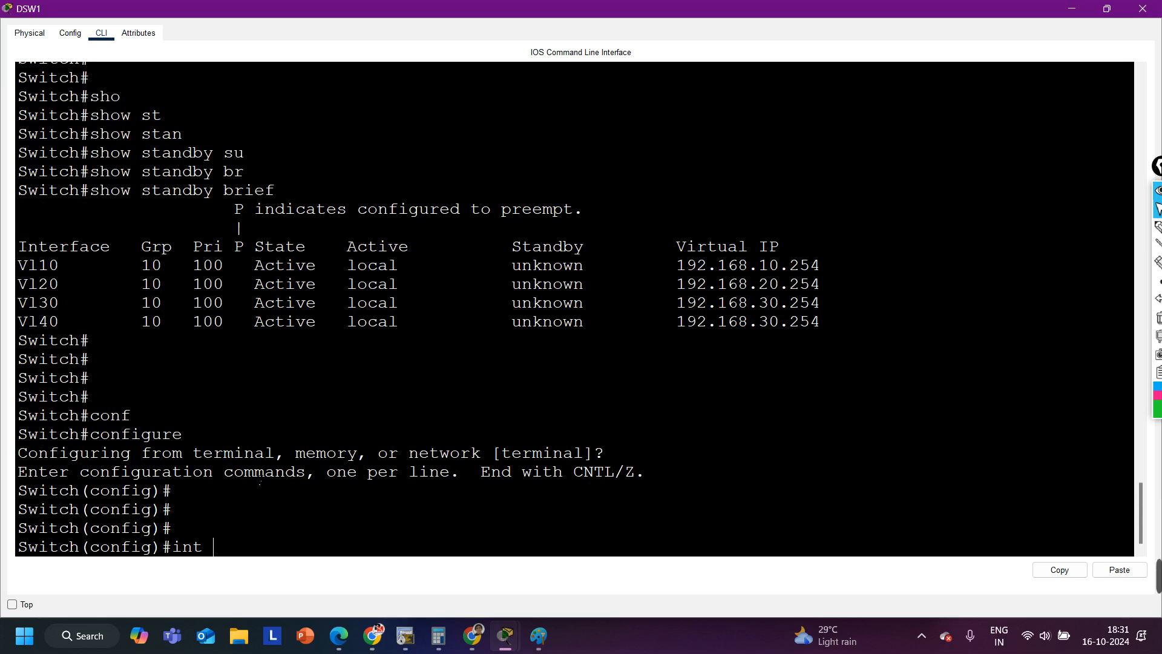
text(vl)
key(Tab)
text(10)
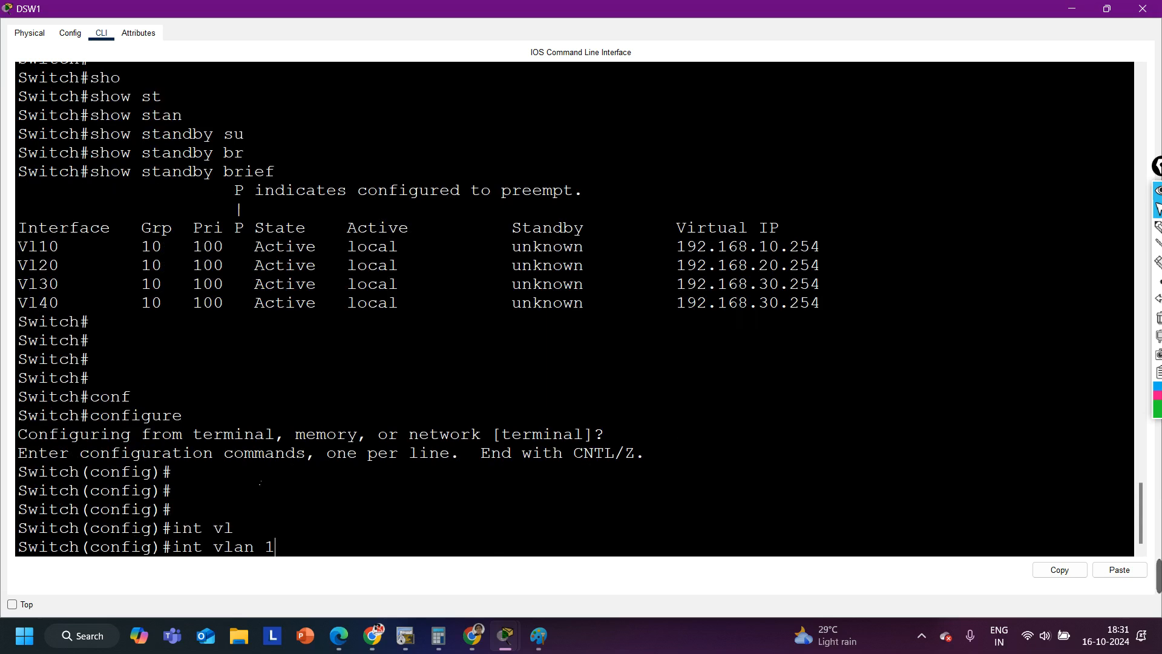
key(Return)
text(pri)
key(Tab)
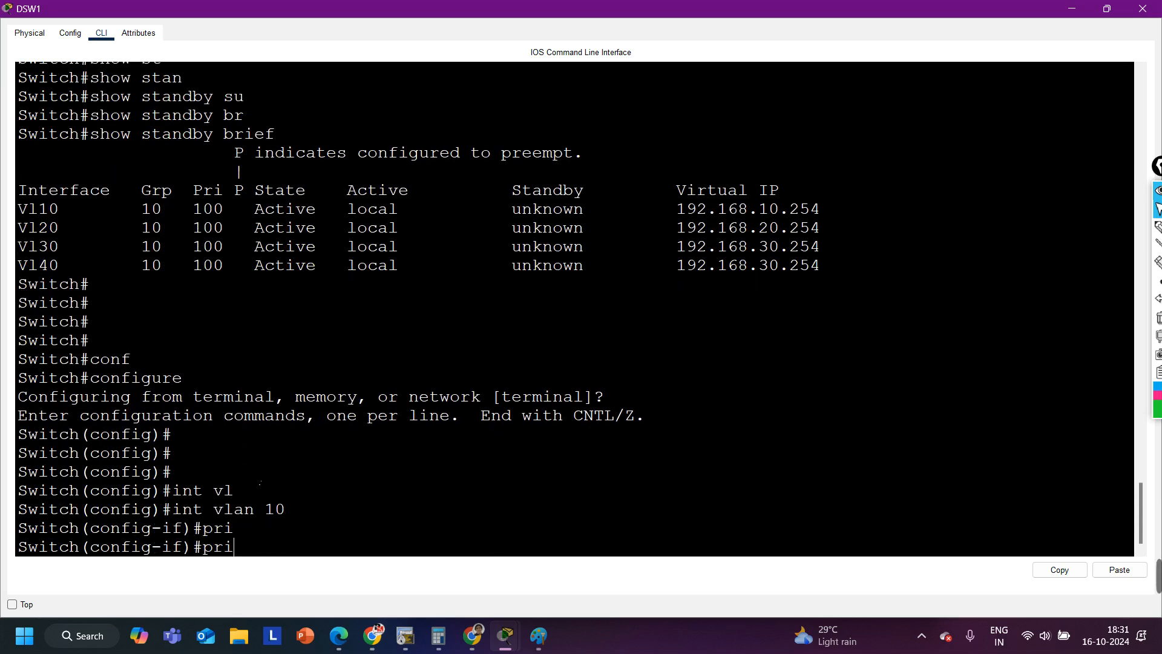
key(BackSpace)
key(BackSpace)
key(BackSpace)
Step: Set the priority of standby group 10 to 110 on DSW1's VLAN 10 interface
text(st)
key(Tab)
text(10 pri)
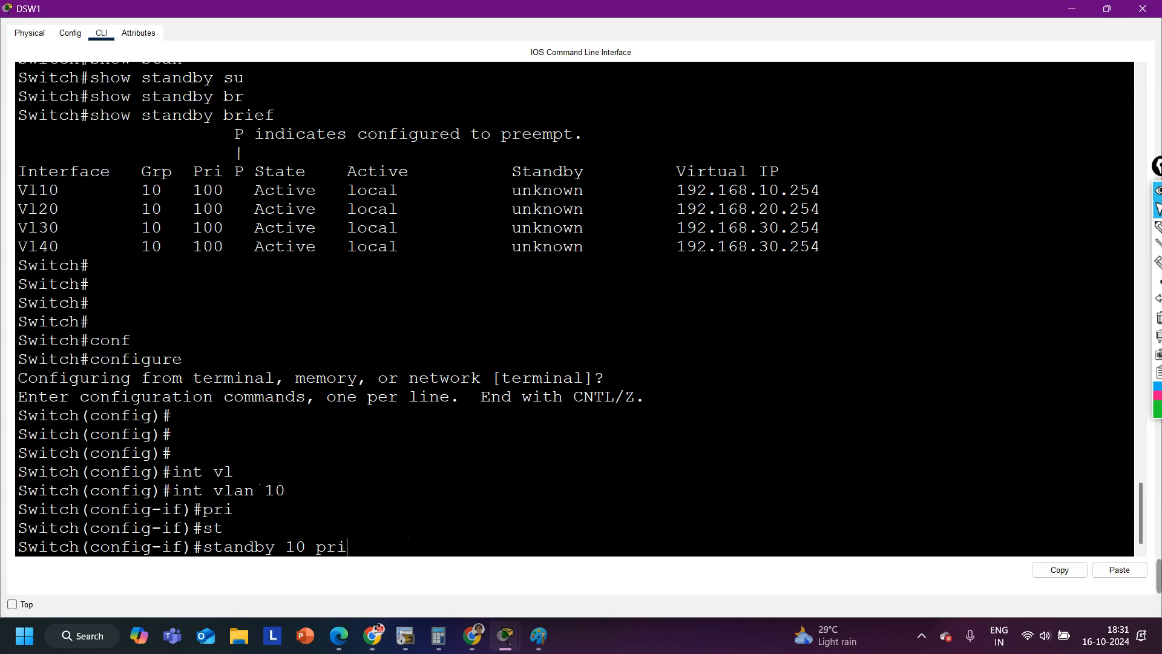
key(Tab)
text(10)
key(BackSpace)
text(10)
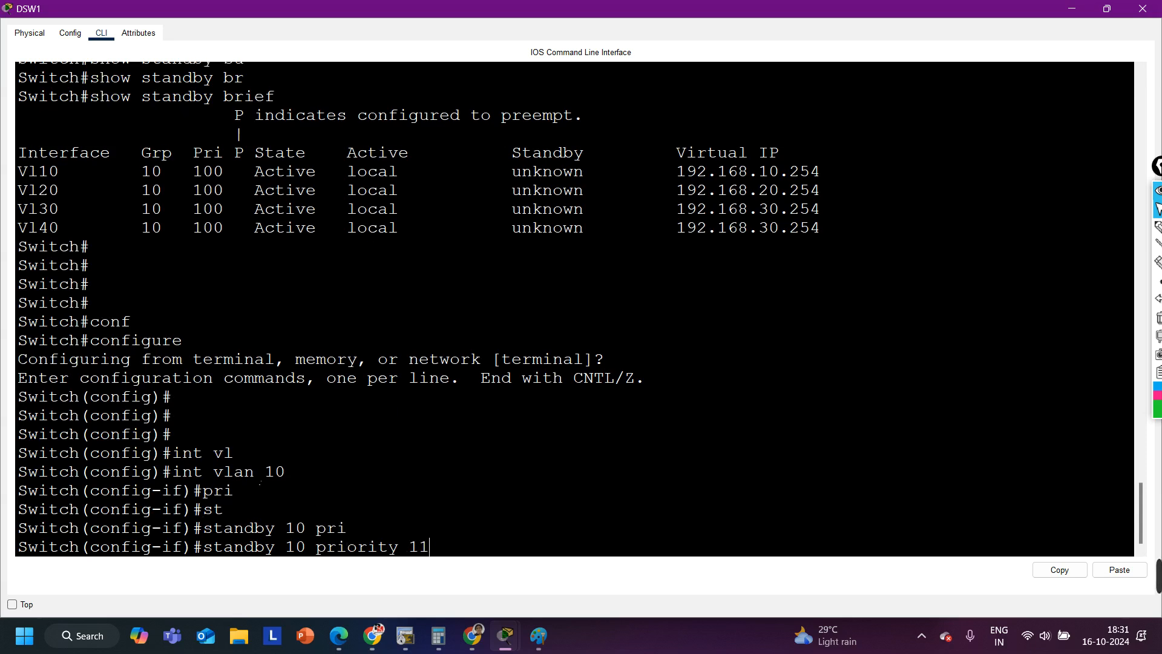
key(Return)
Step: Switch to interface VLAN 20 on DSW1 and set its standby group 10 priority to 110
key(Up)
key(Up)
key(BackSpace)
key(BackSpace)
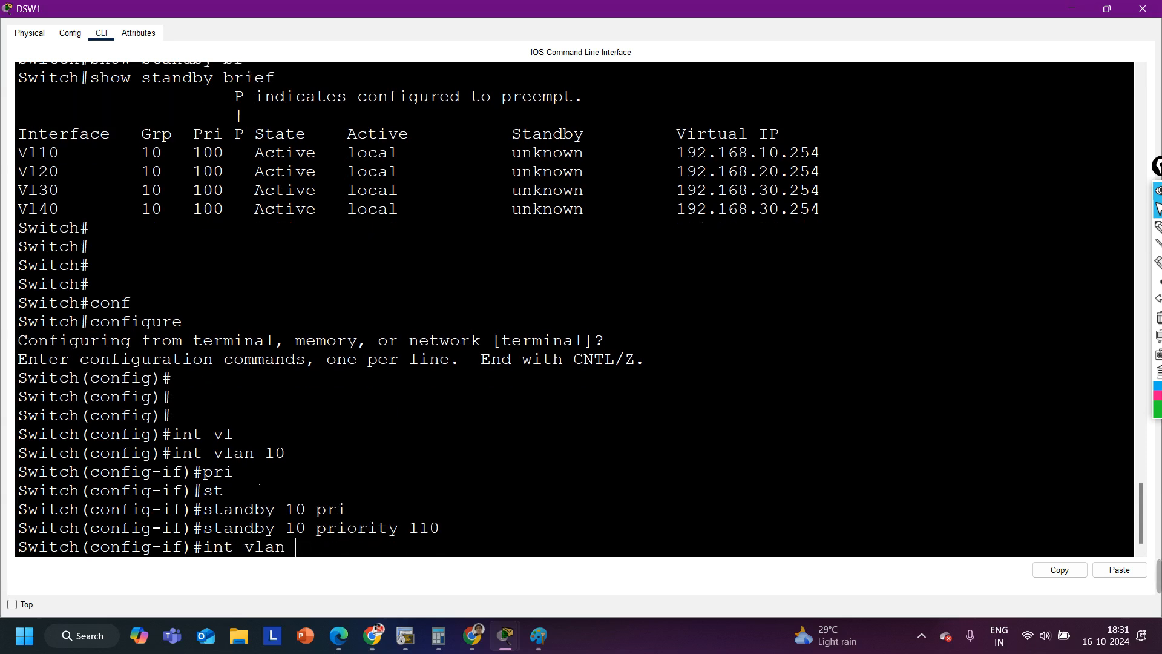
text(20)
key(Return)
key(Up)
key(Up)
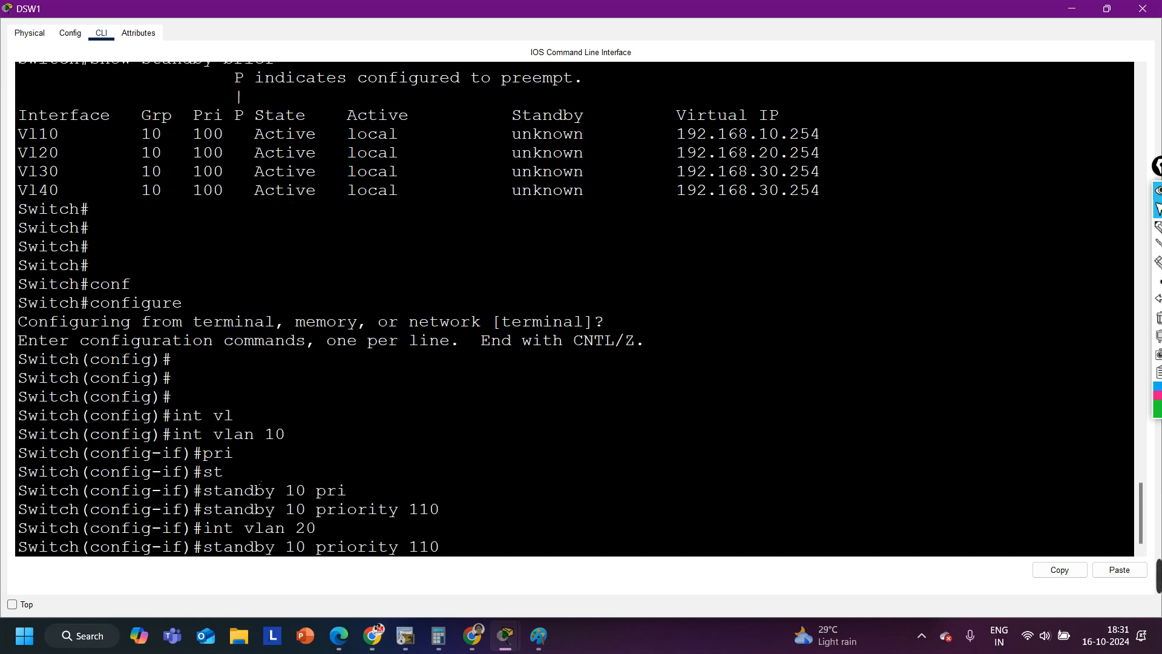
key(Return)
Step: Switch to interface VLAN 30 on DSW1 and set its standby group 10 priority to 110
key(Up)
key(Up)
key(BackSpace)
key(BackSpace)
text(30)
key(Return)
key(Up)
key(Up)
key(Return)
Step: Switch to interface VLAN 40 on DSW1 and set its standby group 10 priority to 110
key(Up)
key(Up)
key(BackSpace)
key(BackSpace)
text(40)
key(Return)
key(Up)
key(Up)
key(Return)
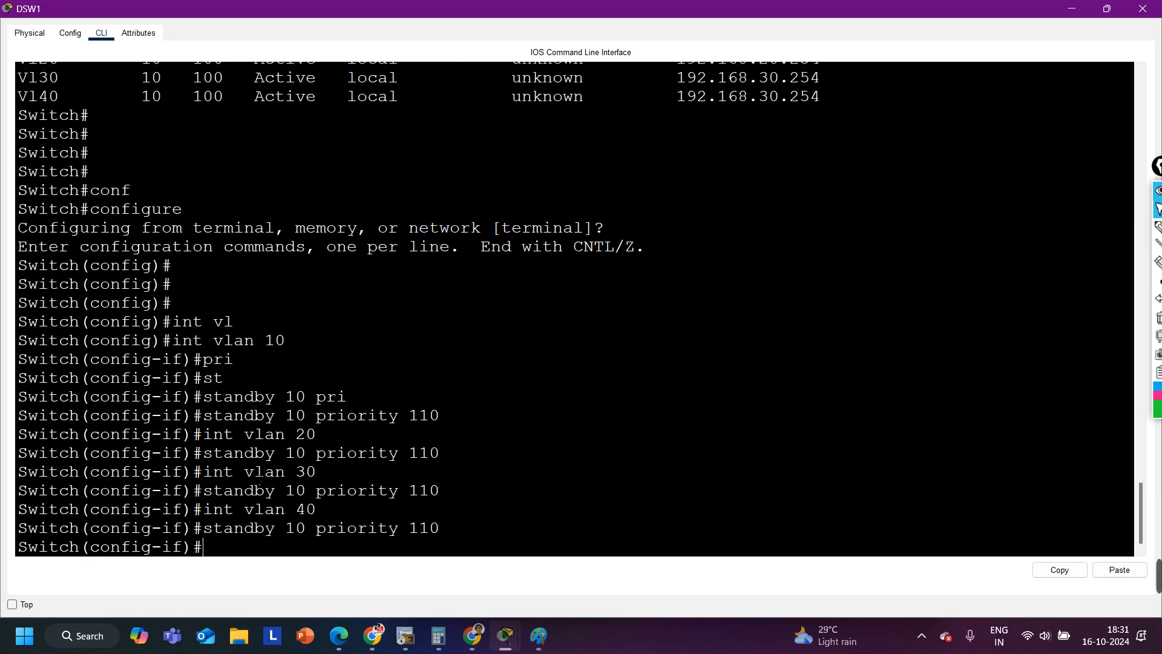
Step: Leave configuration mode on DSW1 and return to the privileged EXEC prompt
key(Return)
key(Return)
key(ctrl+z)
key(Return)
key(Return)
key(Return)
key(Return)
key(Return)
key(Return)
key(Return)
key(Return)
key(Return)
key(Return)
Step: Run show standby brief again on DSW1 and check the priority of the VLAN interfaces
key(Up)
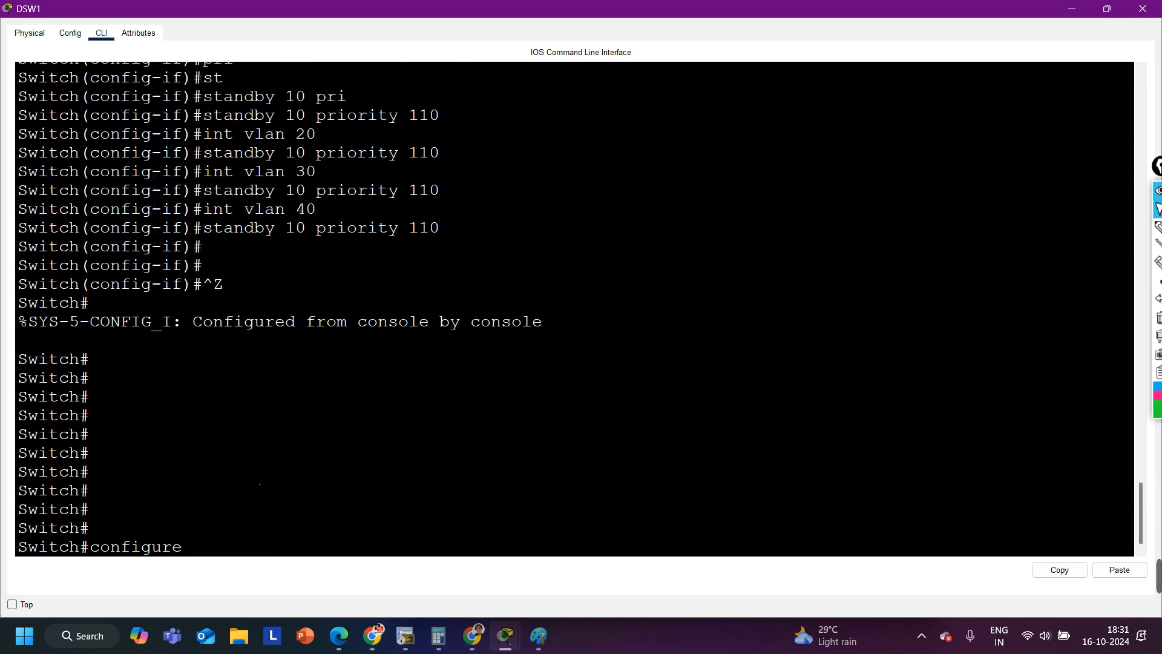
key(Up)
key(Down)
key(Up)
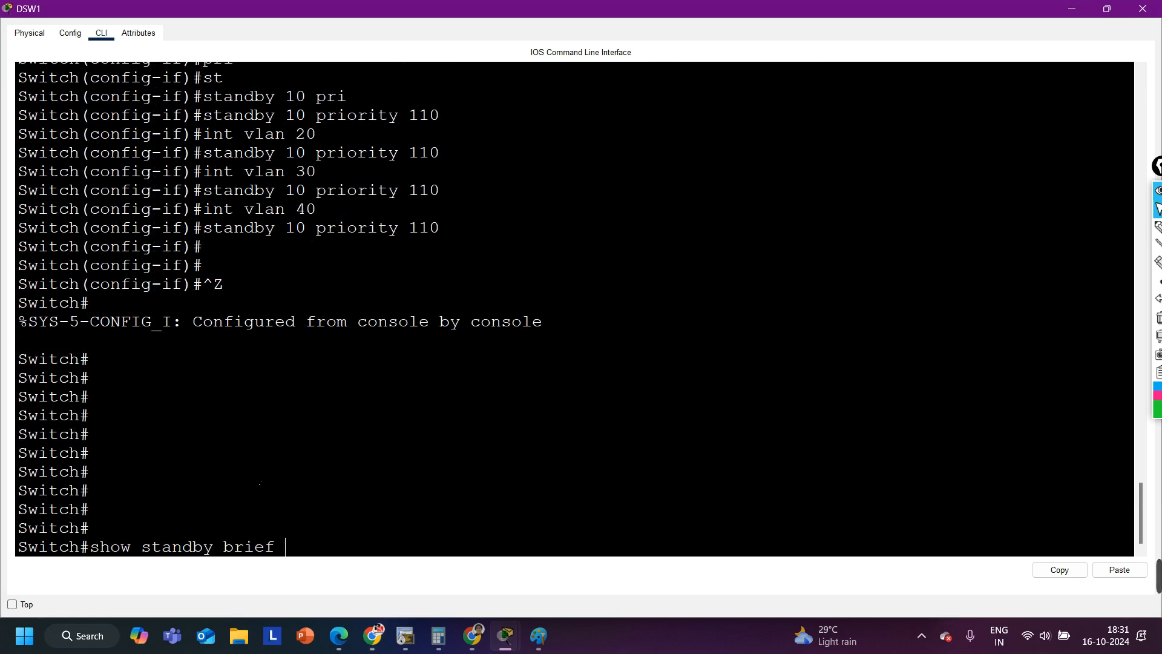
key(Return)
key(Return)
key(Return)
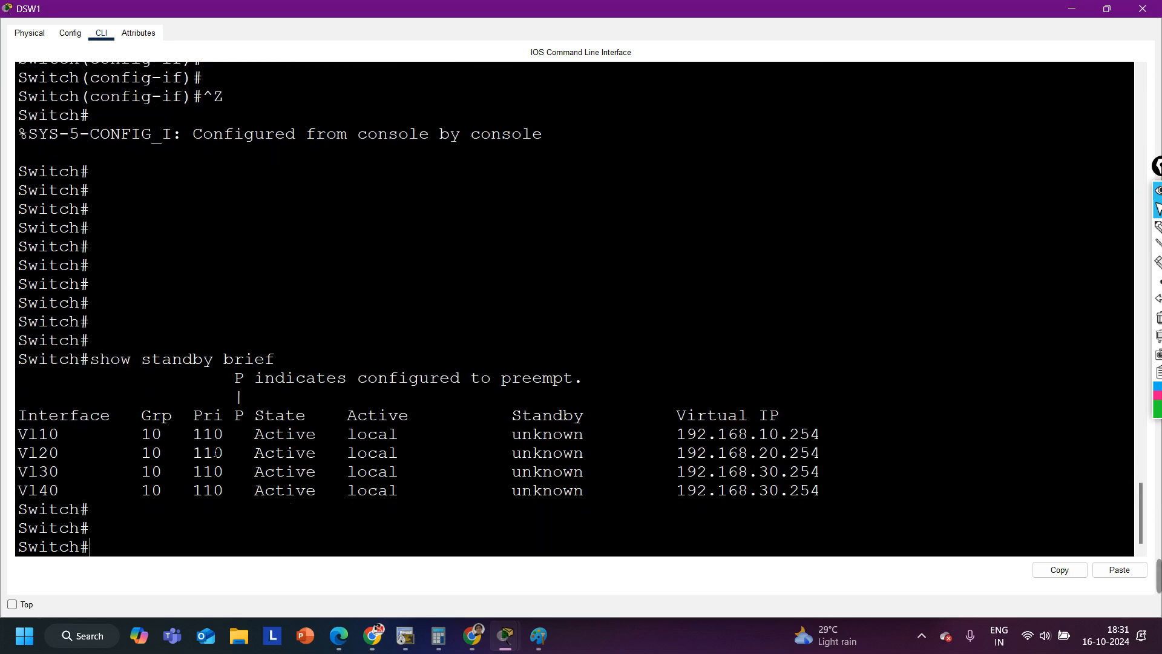
drag(234, 435, 182, 440)
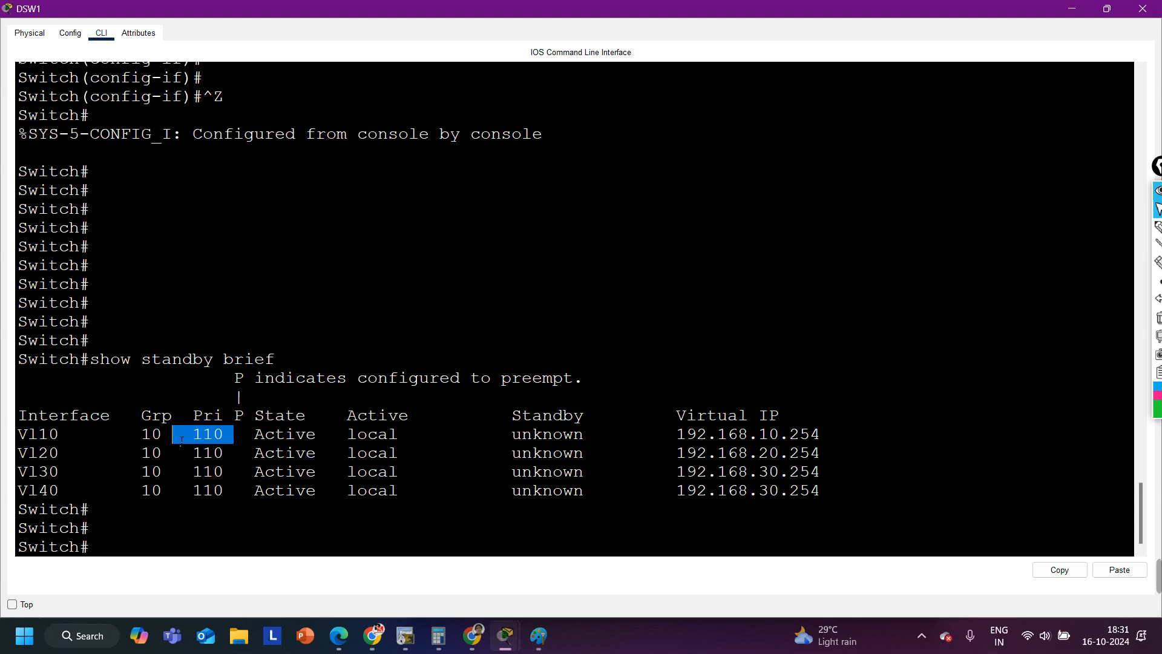
Step: List the recently entered commands on DSW1 with show history
key(Return)
text(sho)
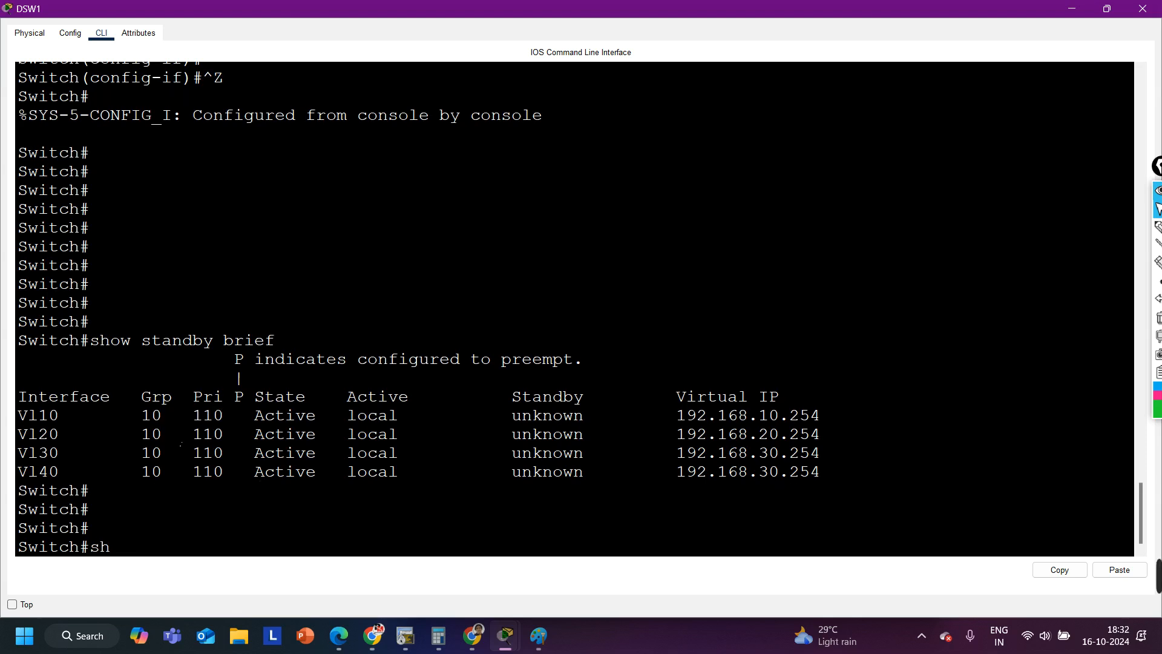
key(Tab)
text(his)
key(Tab)
key(Return)
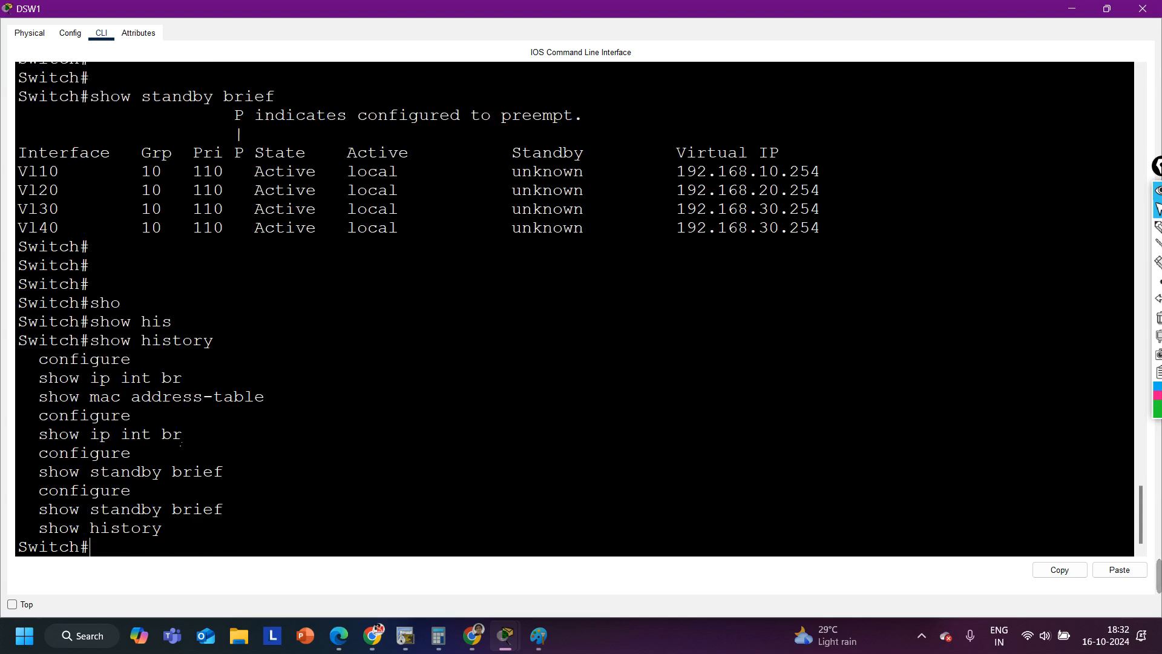
Step: Close the DSW1 window and open the command line of DSW2, placing its window beside the topology
click(1142, 9)
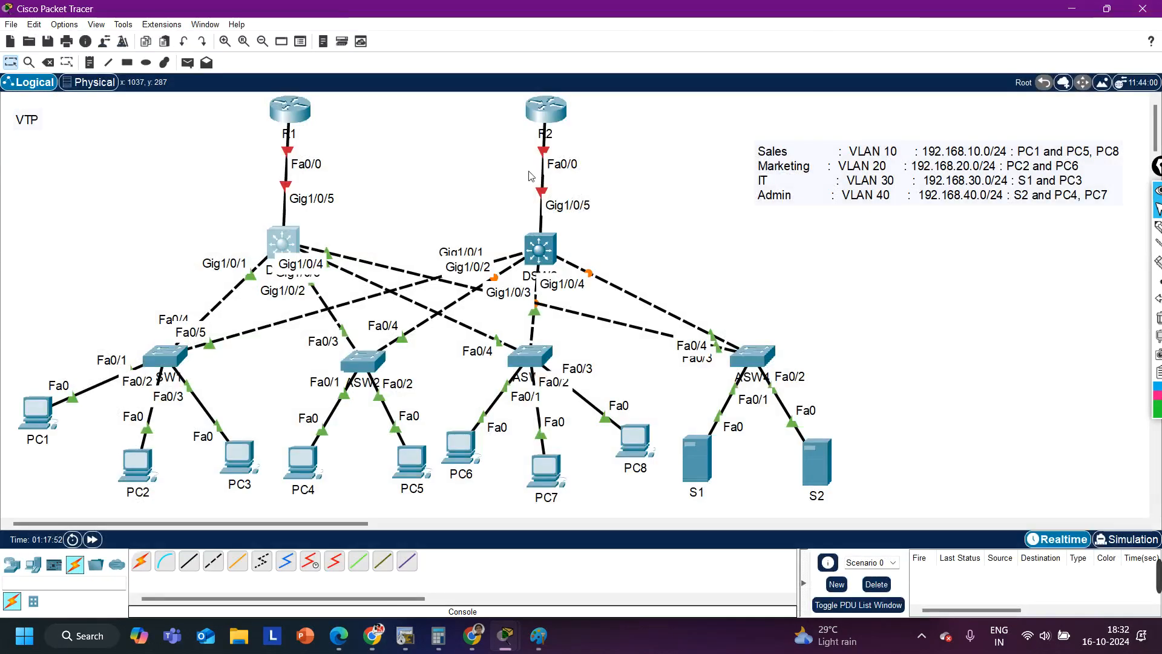
click(537, 245)
drag(702, 90, 881, 54)
scroll(766, 327, down, 18)
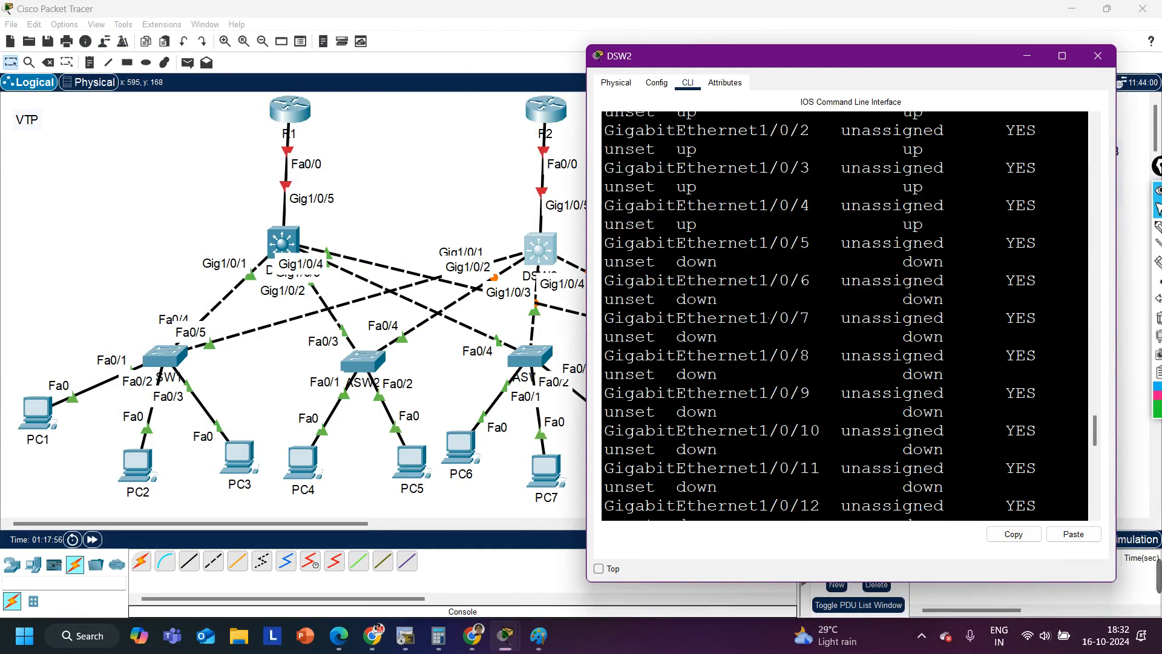
Step: Enter global configuration mode on DSW2 through the terminal
key(Return)
key(Return)
key(Return)
key(Return)
key(Return)
key(Return)
text(conf)
key(Tab)
key(Return)
key(Return)
key(Return)
key(Return)
key(Return)
key(Return)
key(Return)
key(Return)
key(Return)
key(Return)
key(Return)
key(Return)
key(Return)
key(Return)
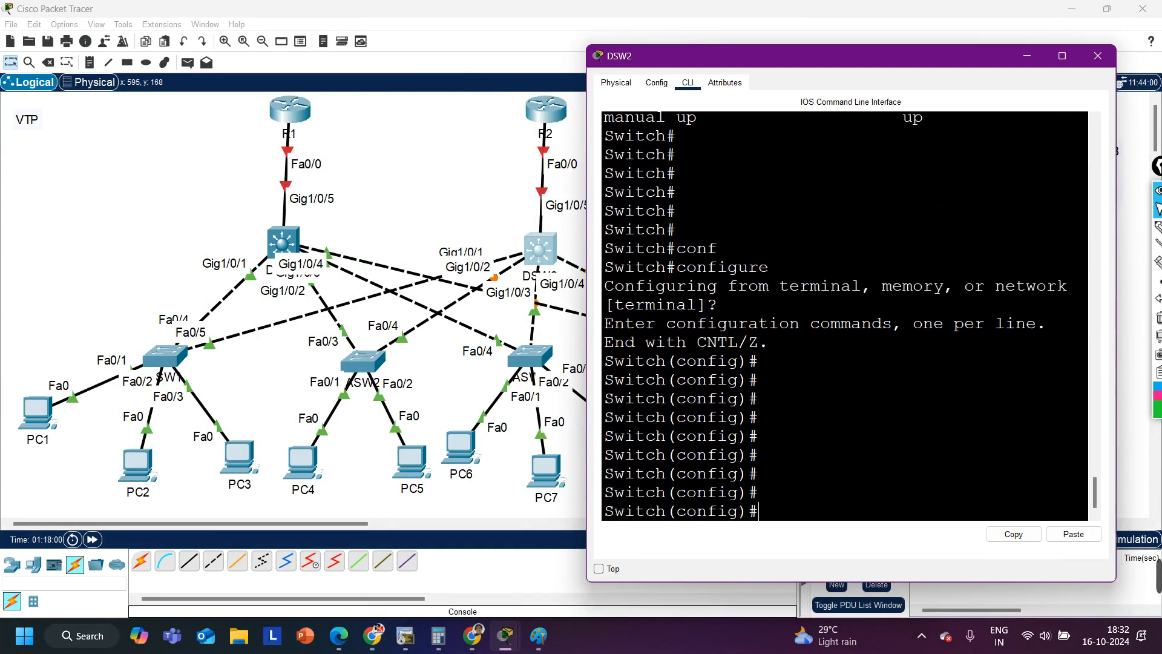
Step: On DSW2's VLAN 10 interface, configure standby group 10 with virtual IP 192.168.10.254
text(int vl)
key(Tab)
text(10)
key(Return)
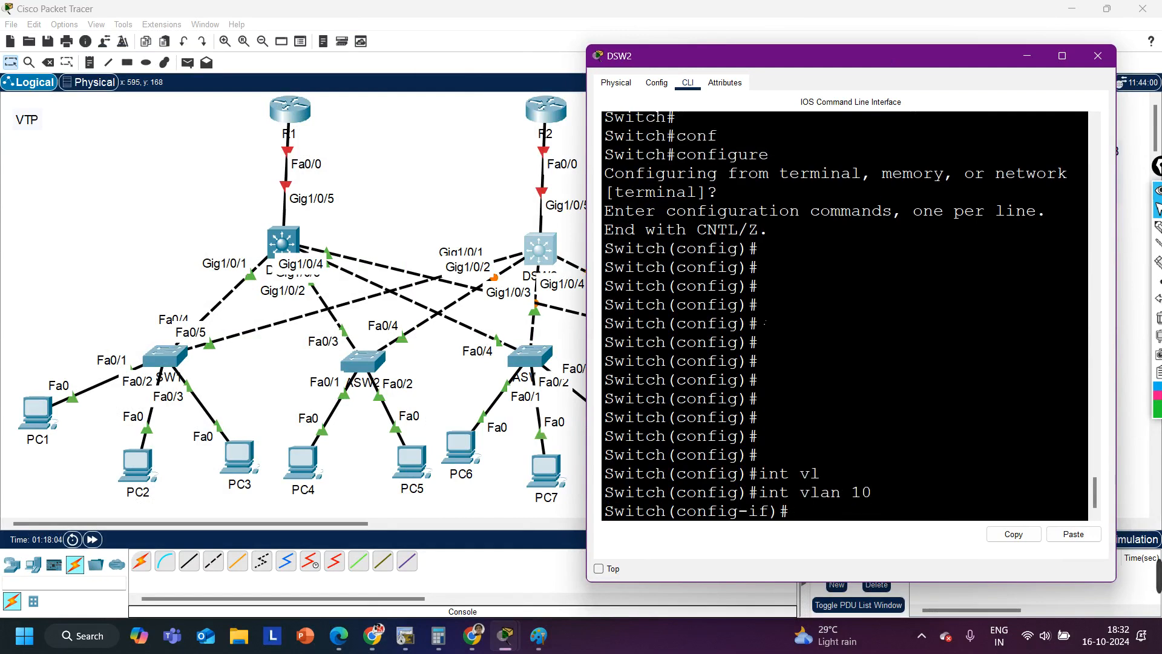
text(st)
key(Tab)
text(10 ip 192.168.10.254)
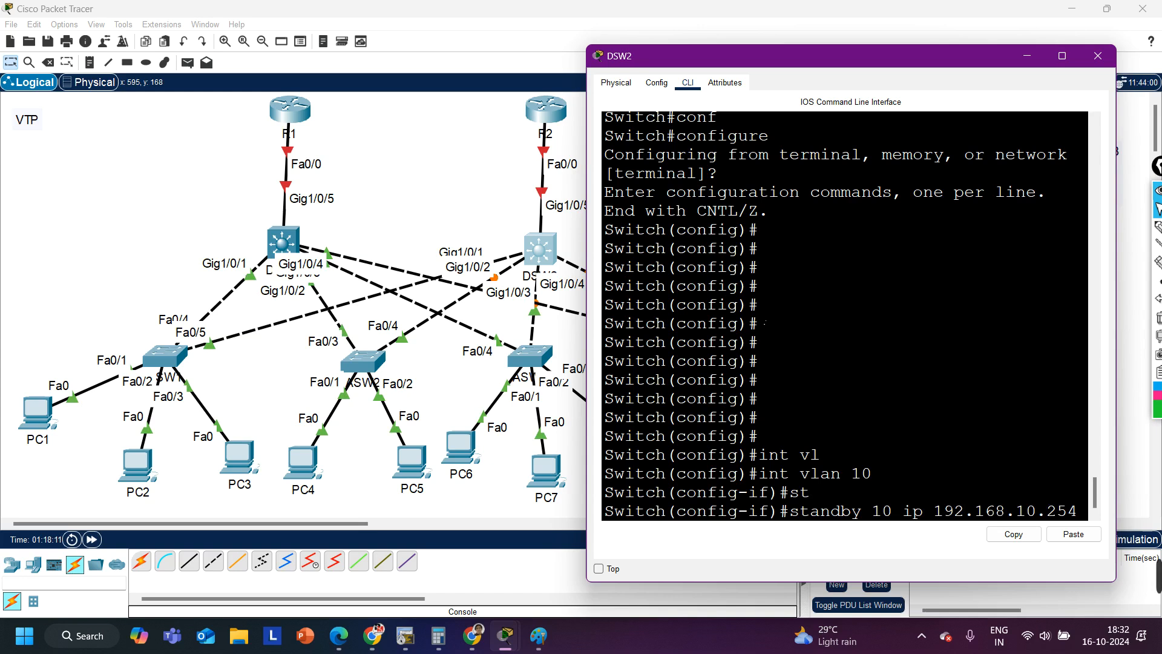
key(Return)
Step: On DSW2's VLAN 20 interface, configure standby group 10 with virtual IP 192.168.20.254
key(Up)
key(Up)
key(BackSpace)
key(BackSpace)
text(20)
key(Return)
key(Up)
key(Up)
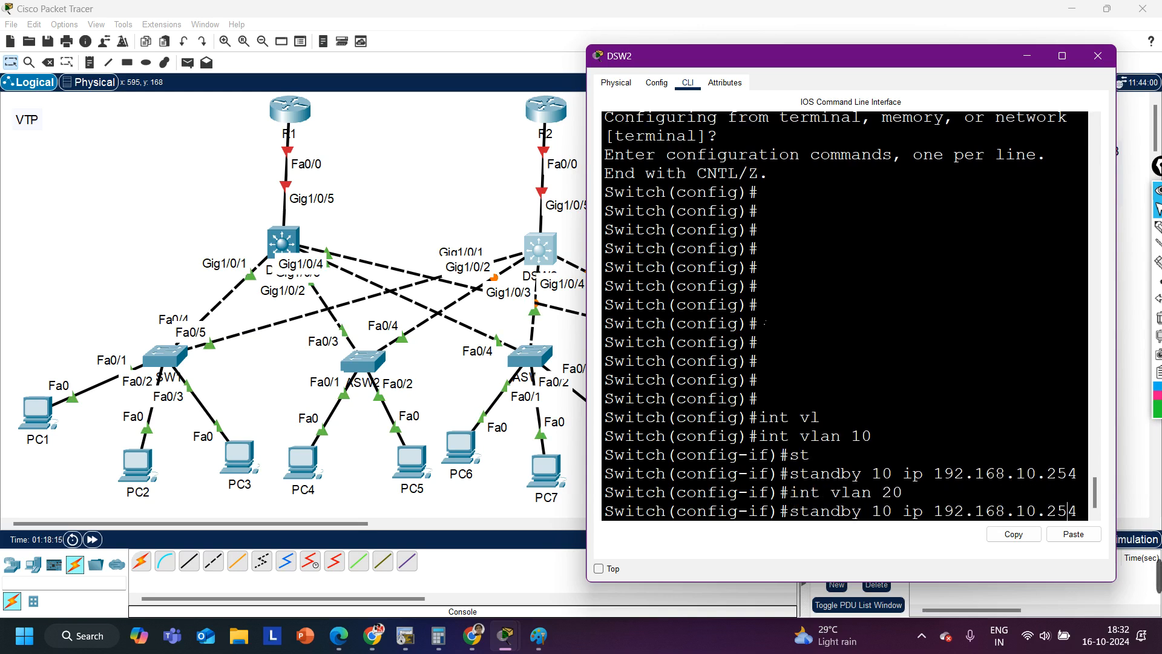
key(Left)
key(Left)
key(Left)
key(Left)
key(BackSpace)
key(BackSpace)
text(20)
key(Return)
Step: On DSW2's VLAN 30 interface, configure standby group 10 with virtual IP 192.168.30.254
key(Up)
key(Up)
key(BackSpace)
key(BackSpace)
text(30)
key(Return)
key(Up)
key(Up)
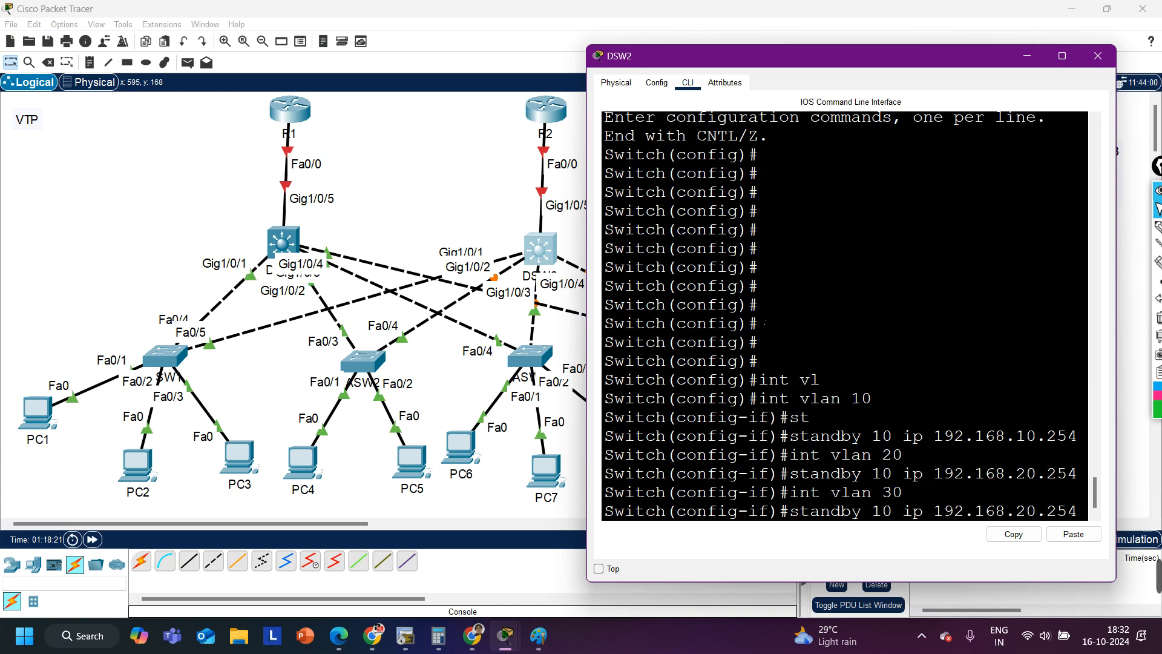
key(Left)
key(Left)
key(Left)
key(Left)
key(Left)
key(BackSpace)
text(3)
key(Return)
Step: On DSW2's VLAN 40 interface, configure standby group 10 with virtual IP 192.168.40.254, and leave configuration mode
key(Up)
key(Up)
key(BackSpace)
key(BackSpace)
text(40)
key(Return)
key(Up)
key(Up)
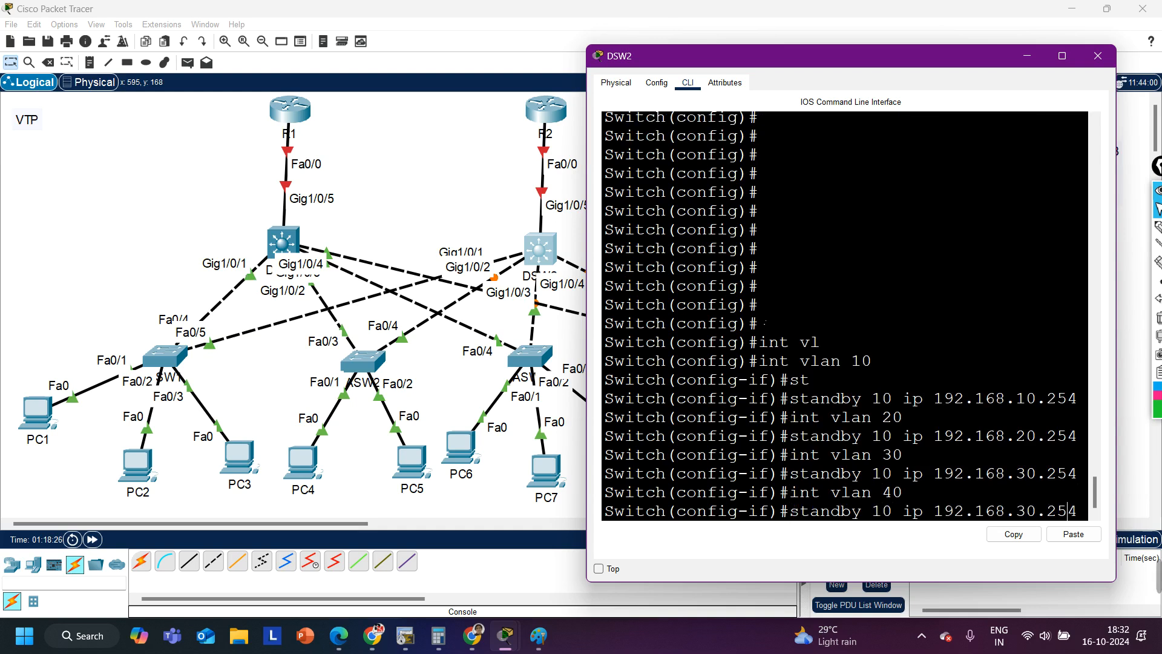
key(Left)
key(Left)
key(Left)
key(Left)
key(Left)
key(BackSpace)
text(4)
key(Return)
key(Return)
key(Return)
key(ctrl+z)
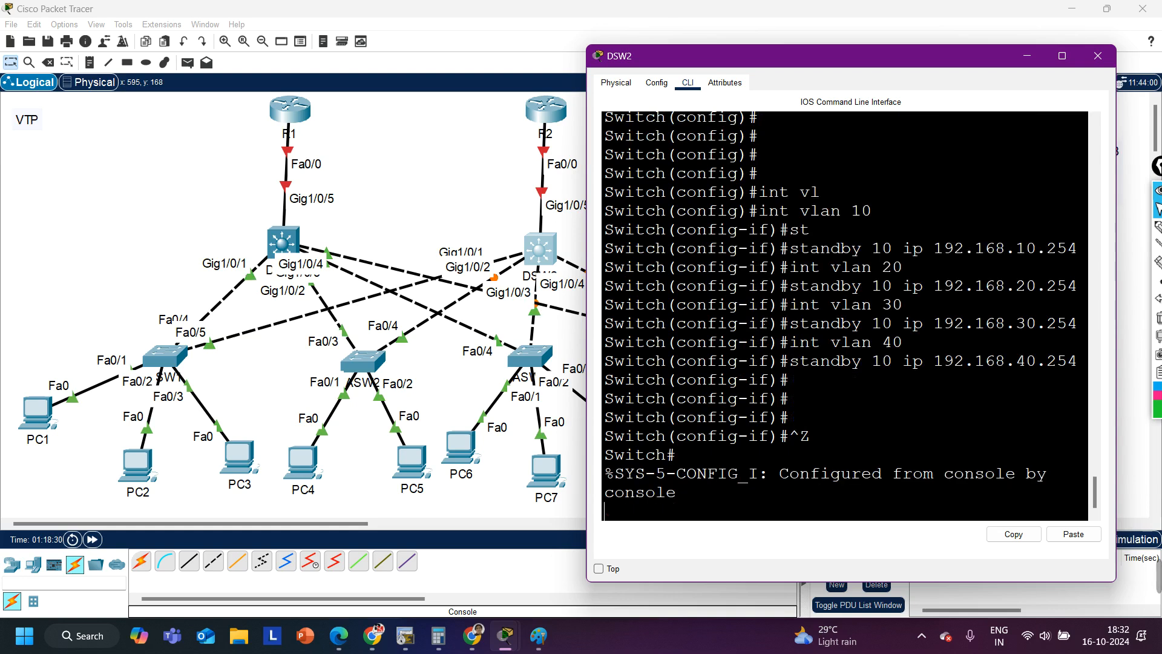
key(Return)
key(Return)
key(Return)
key(Return)
key(Return)
key(Return)
key(Return)
key(Return)
key(Return)
key(Return)
key(Return)
key(Return)
key(Return)
key(Return)
key(Return)
key(Return)
key(Return)
key(Return)
key(Return)
key(Return)
key(Return)
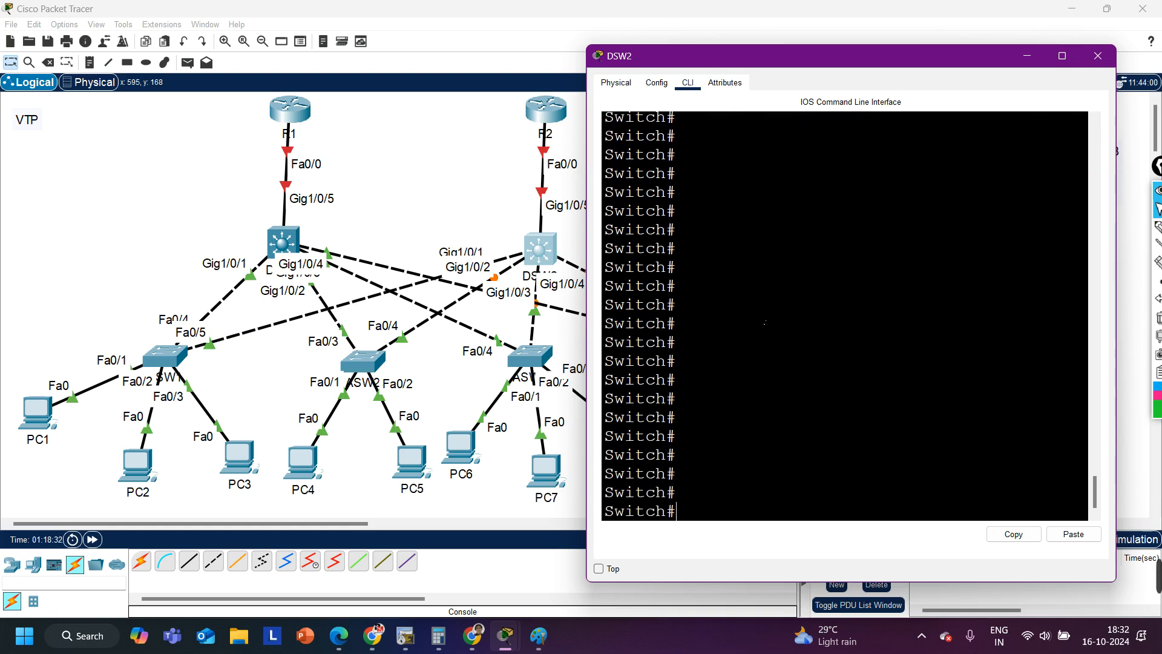
Step: Maximize the DSW2 window and run show standby brief at a fresh prompt
click(1063, 55)
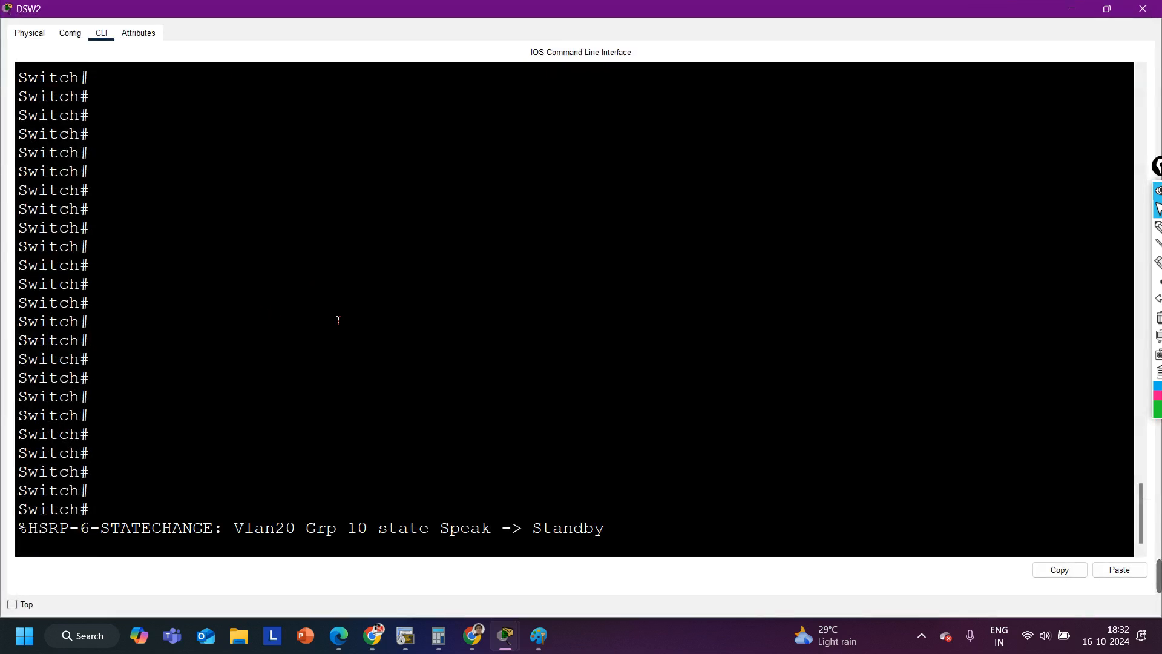
key(Return)
key(Return)
key(Return)
key(Return)
key(Return)
key(Return)
key(Return)
key(Return)
key(Return)
key(Return)
key(Return)
key(Return)
key(Return)
key(Return)
key(Return)
key(Return)
key(Return)
key(Return)
key(Return)
key(Return)
key(Return)
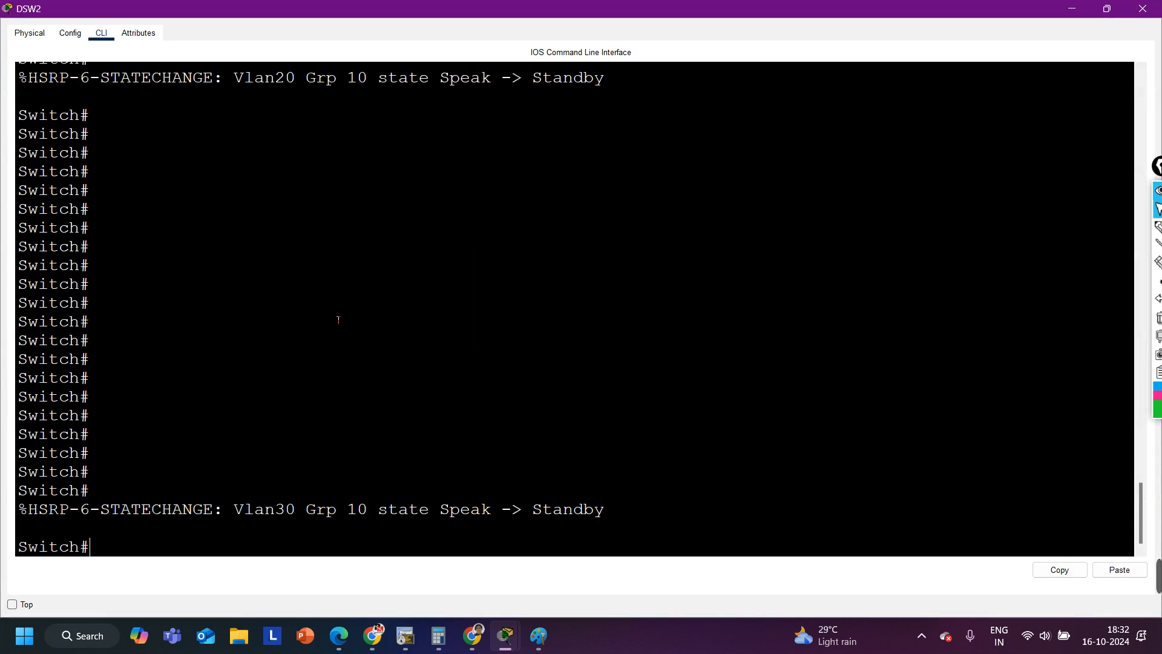
key(Return)
text(sh)
key(Tab)
text(stan)
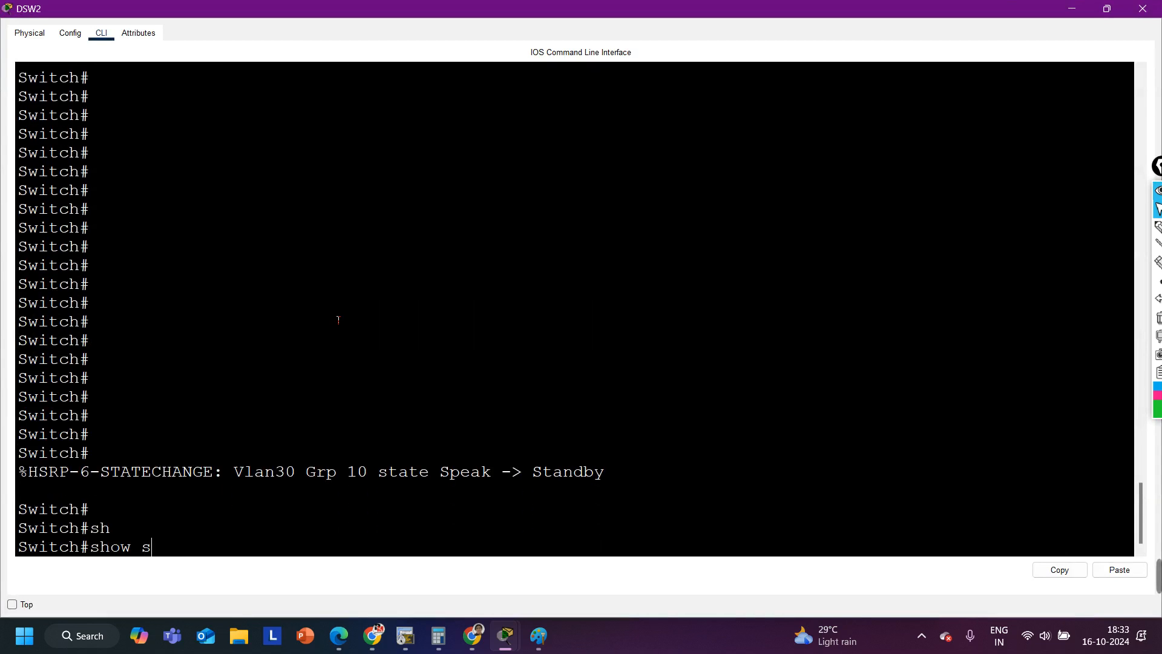
key(Tab)
text(br)
key(Tab)
key(Return)
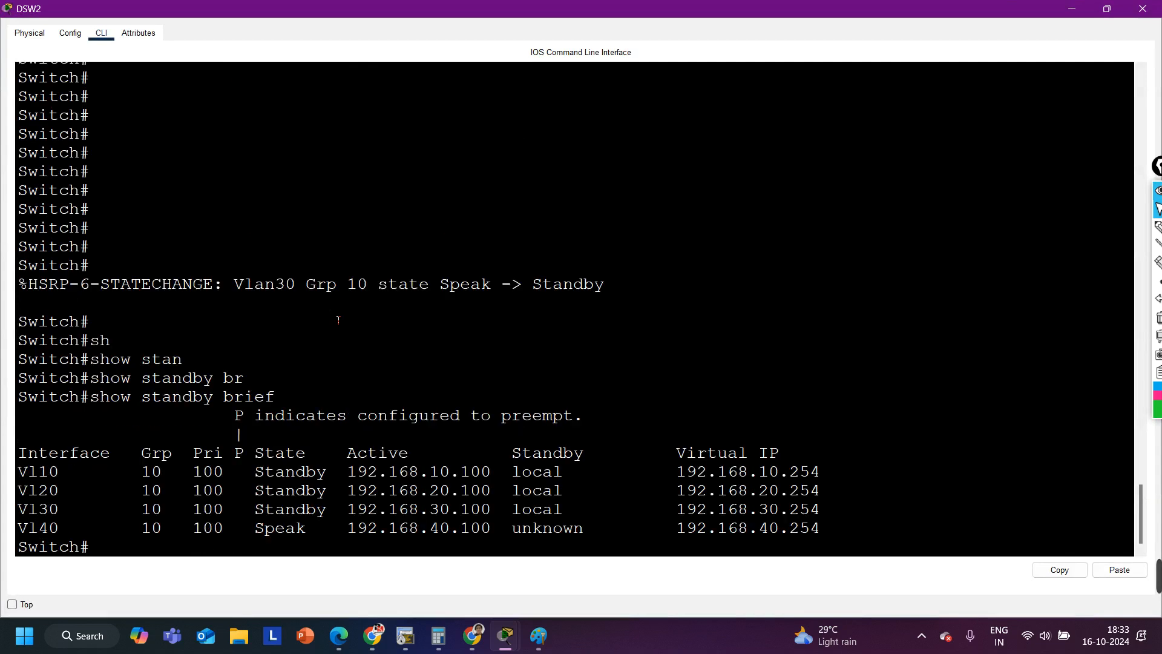
key(Return)
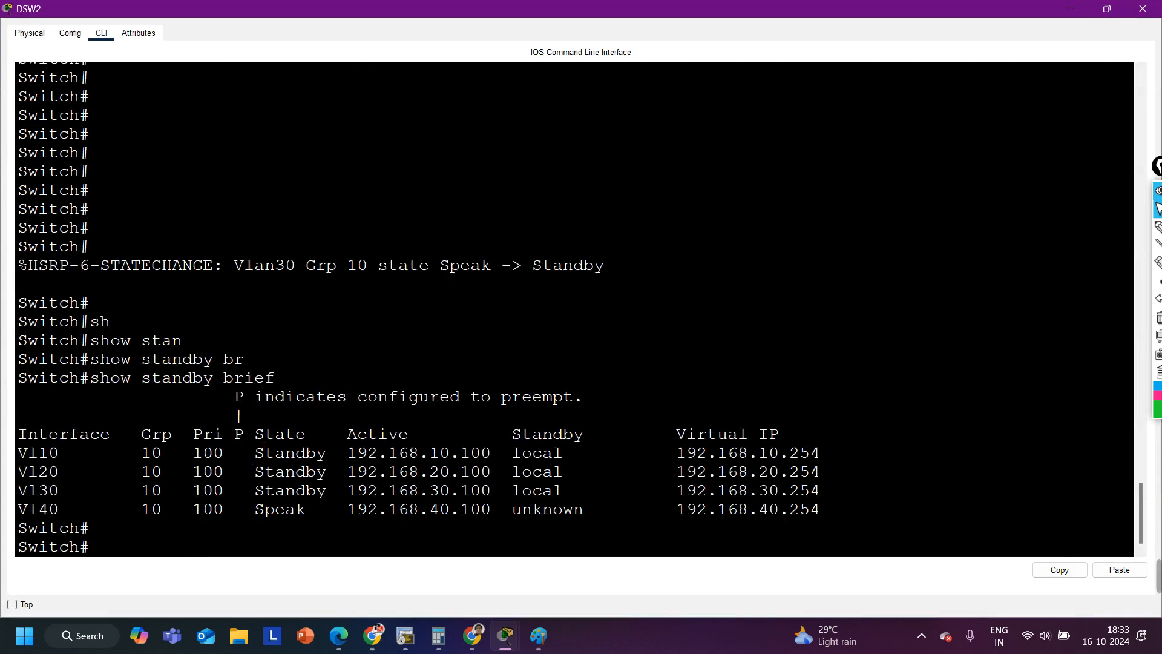
Step: Rerun show standby brief on DSW2 to refresh the HSRP state of all four VLANs
drag(244, 454, 289, 447)
key(Return)
key(Return)
key(Return)
key(Return)
key(Return)
key(Return)
key(Return)
key(Return)
key(Return)
key(Return)
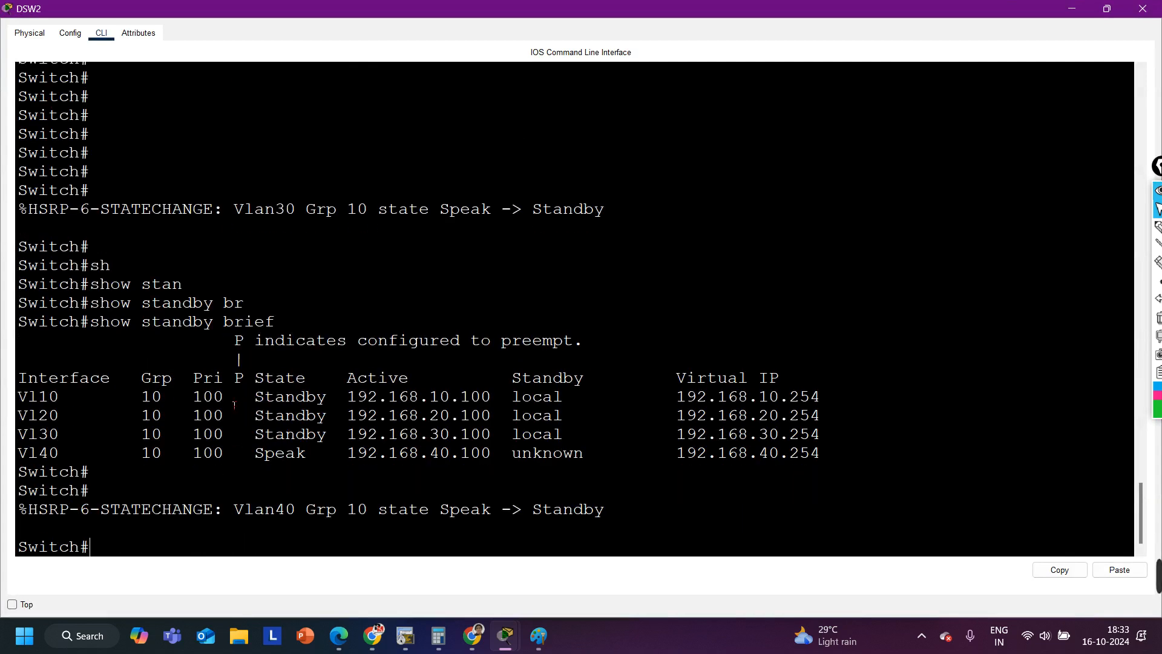
key(Up)
key(Return)
key(Return)
key(Return)
key(Return)
key(Return)
key(Return)
key(Return)
key(Return)
key(Return)
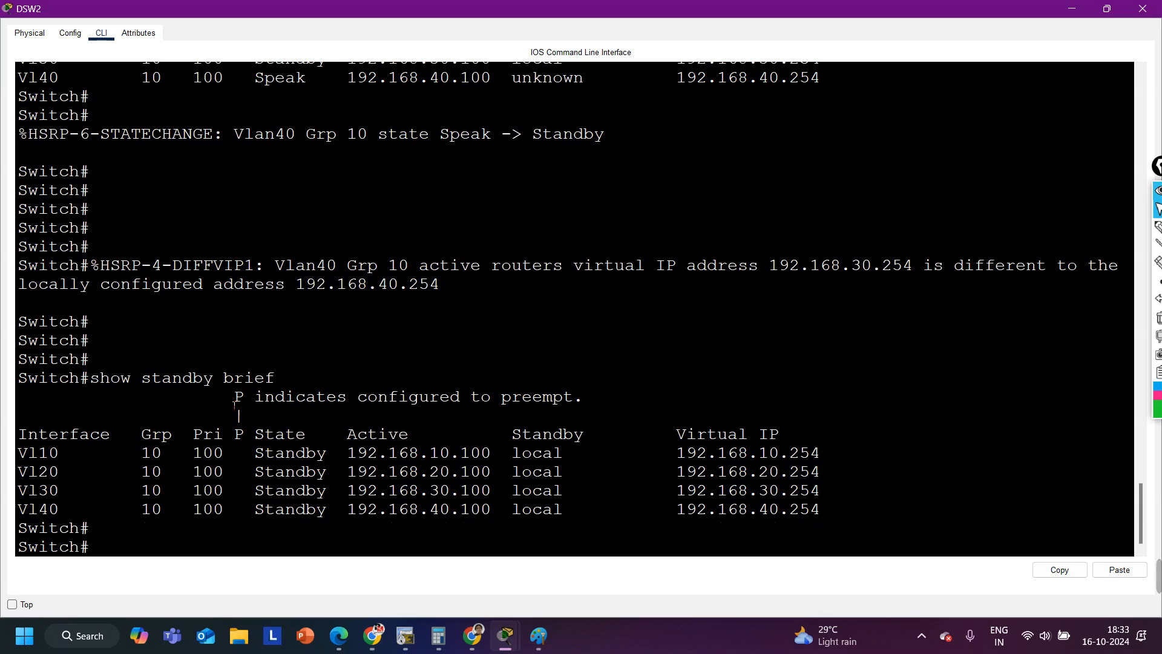
Step: Examine the state, active address and virtual IP columns of DSW2's standby summary and the HSRP messages below it
drag(115, 326, 218, 321)
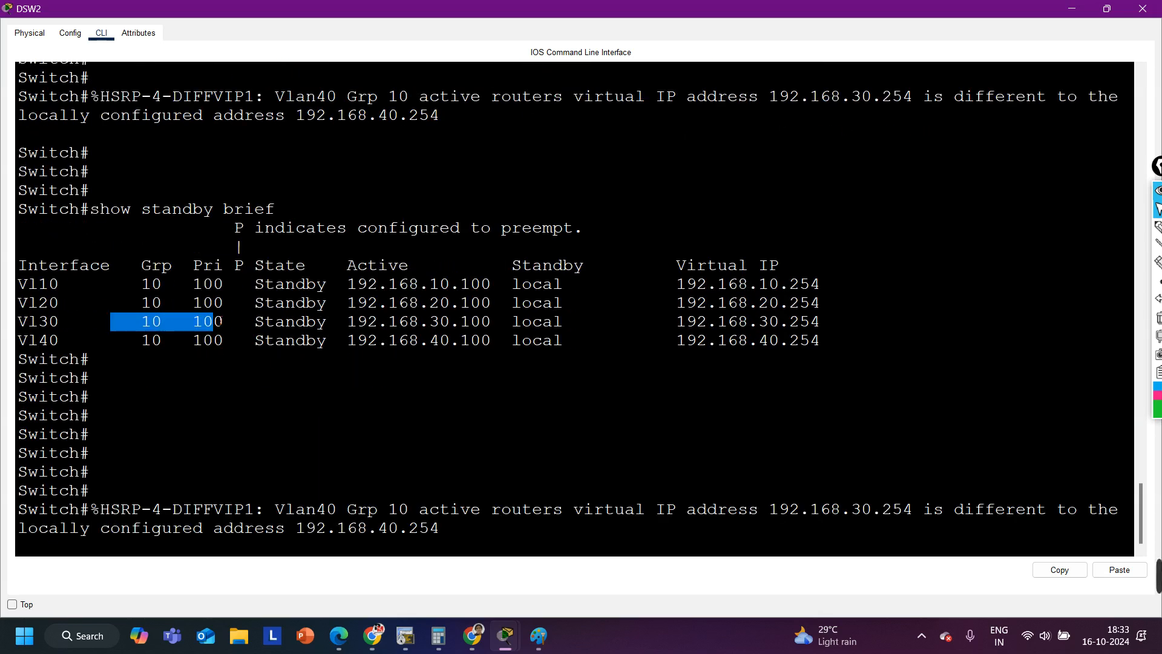
drag(27, 285, 471, 340)
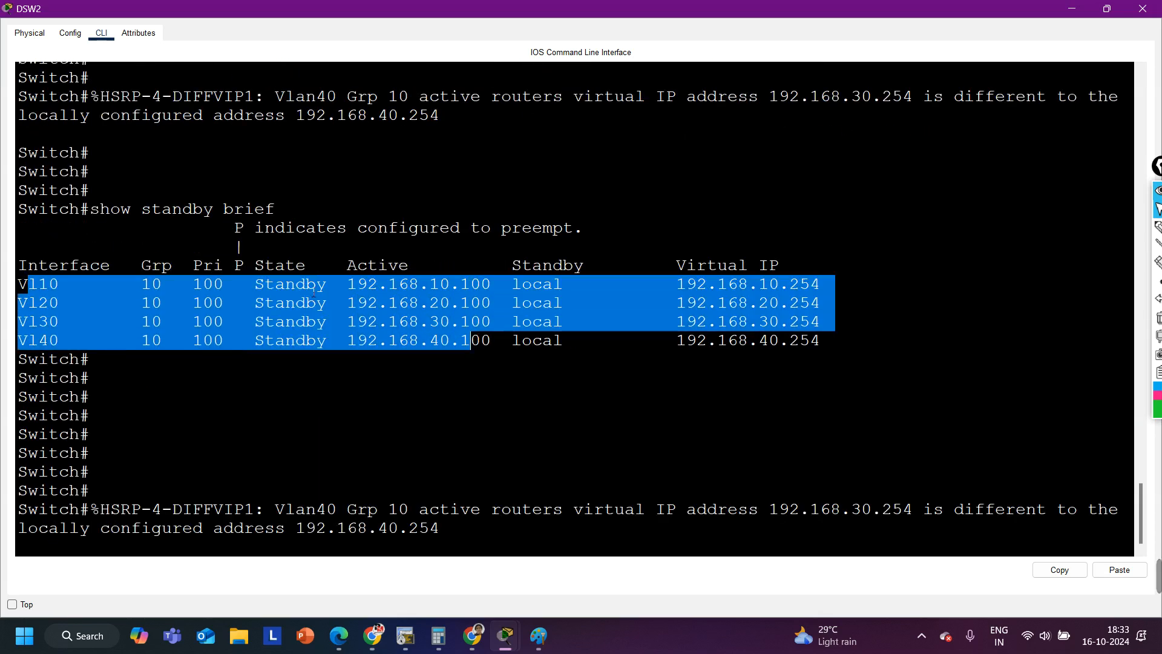
drag(327, 249, 234, 259)
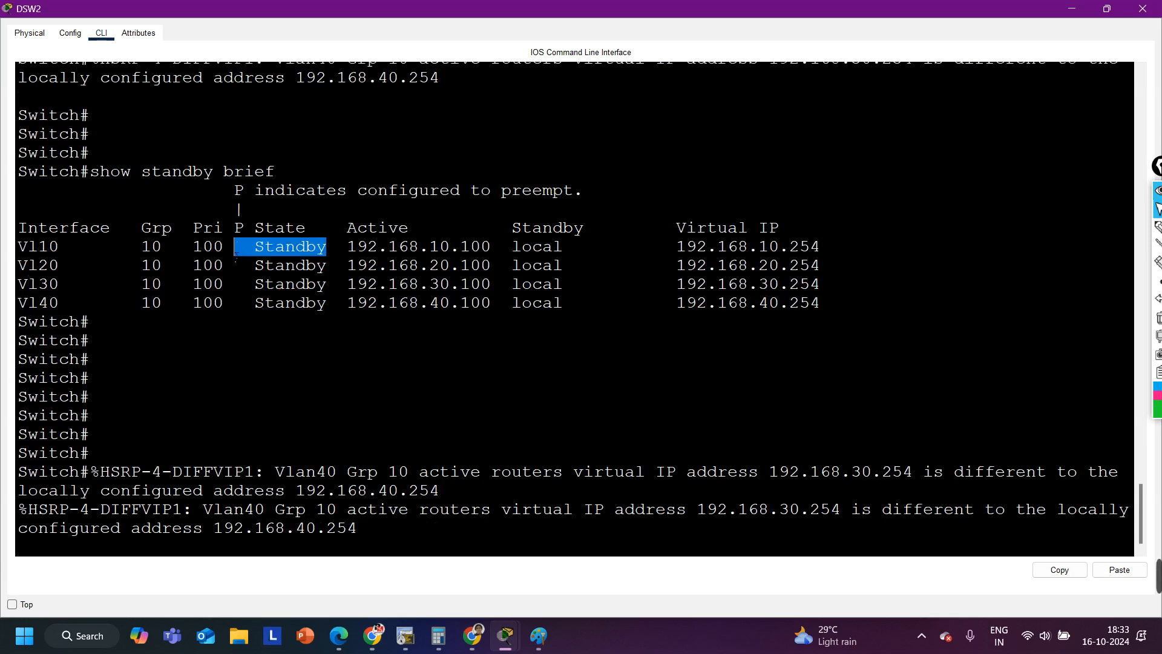
drag(348, 249, 463, 221)
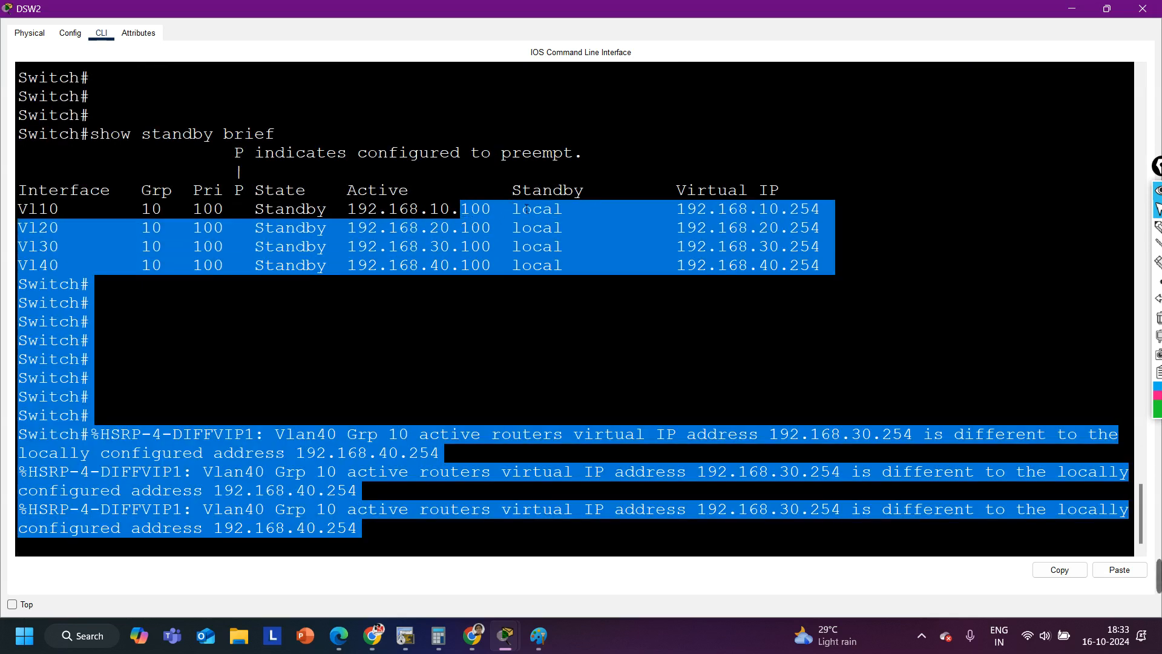
drag(790, 172, 781, 192)
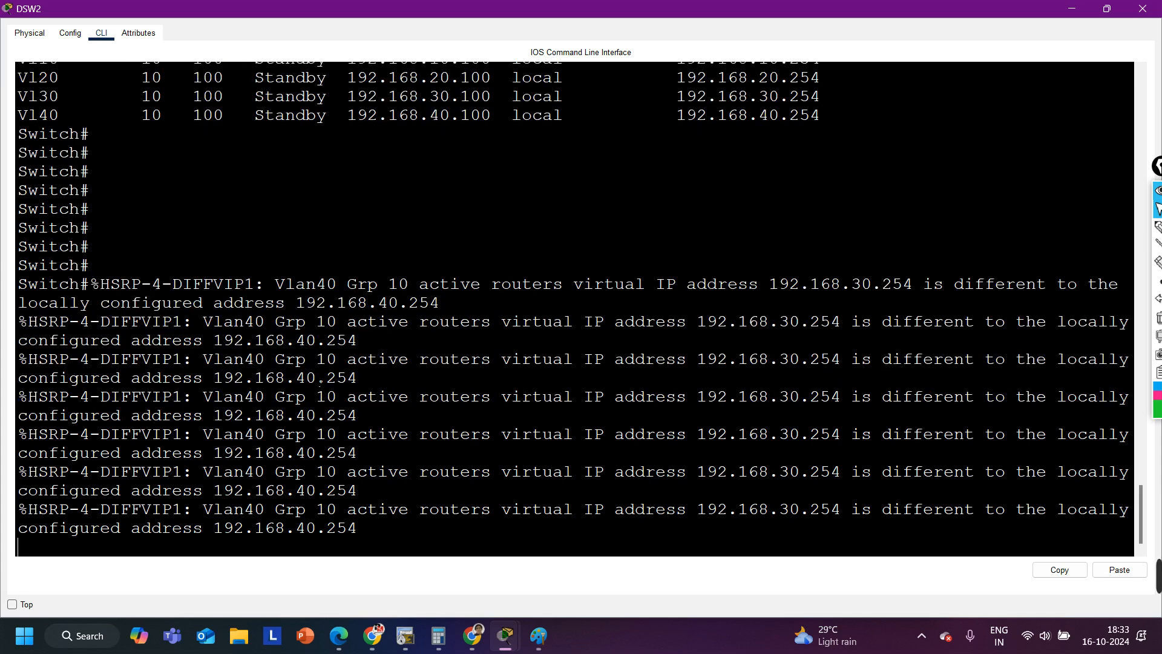
drag(42, 366, 237, 363)
click(197, 360)
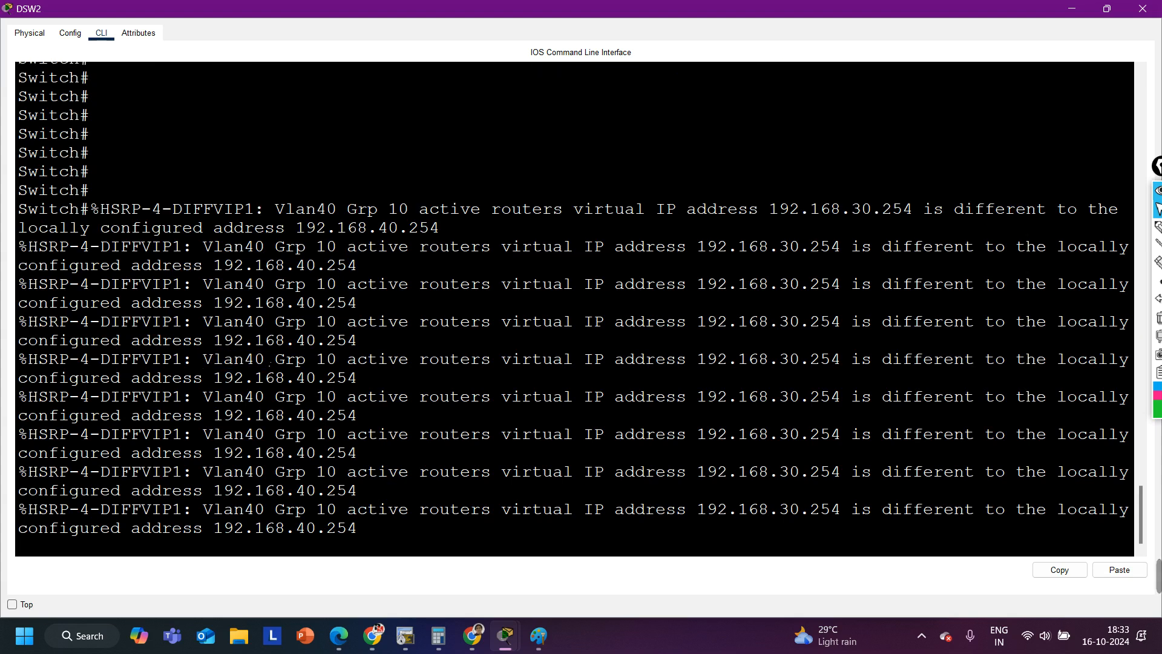
Step: Get a clean prompt on DSW2, display the brief standby summary again and review its VLAN rows
key(Return)
key(Return)
key(Return)
key(Return)
key(Return)
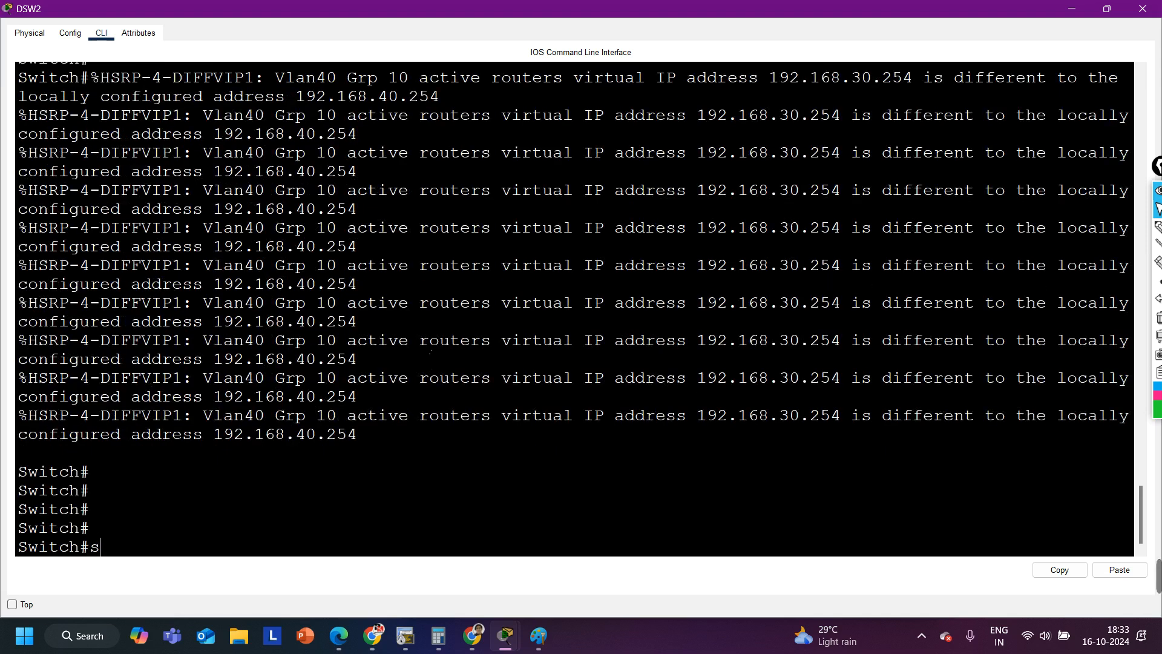
text(sh)
key(Tab)
text(stand)
key(Tab)
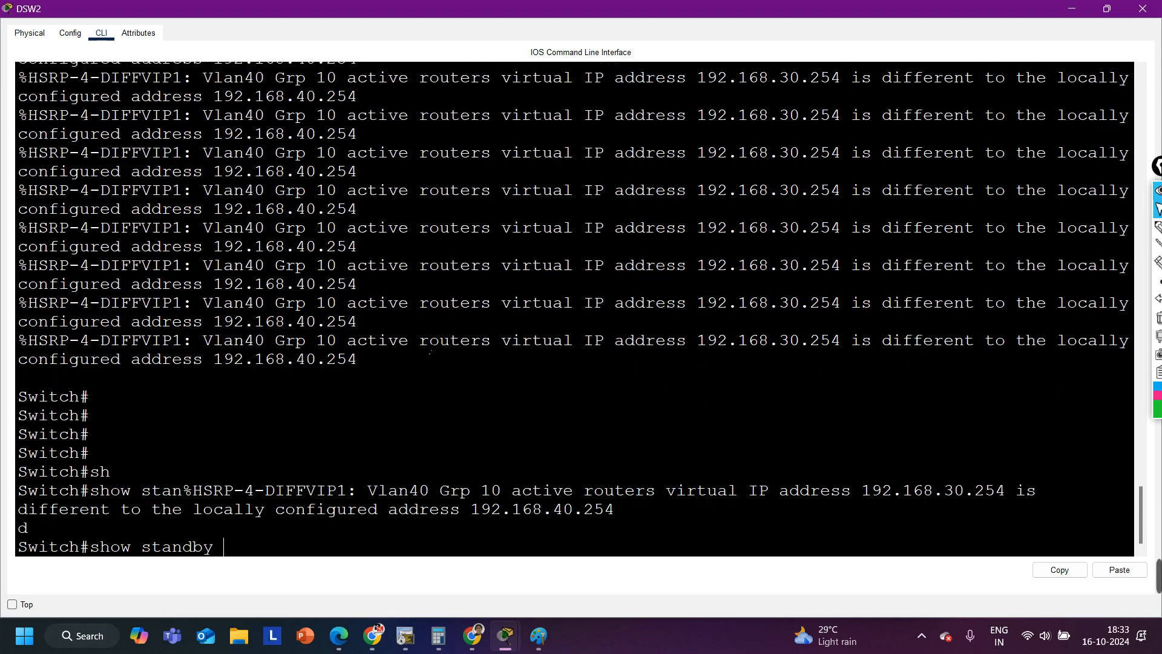
text(br)
key(Tab)
key(Return)
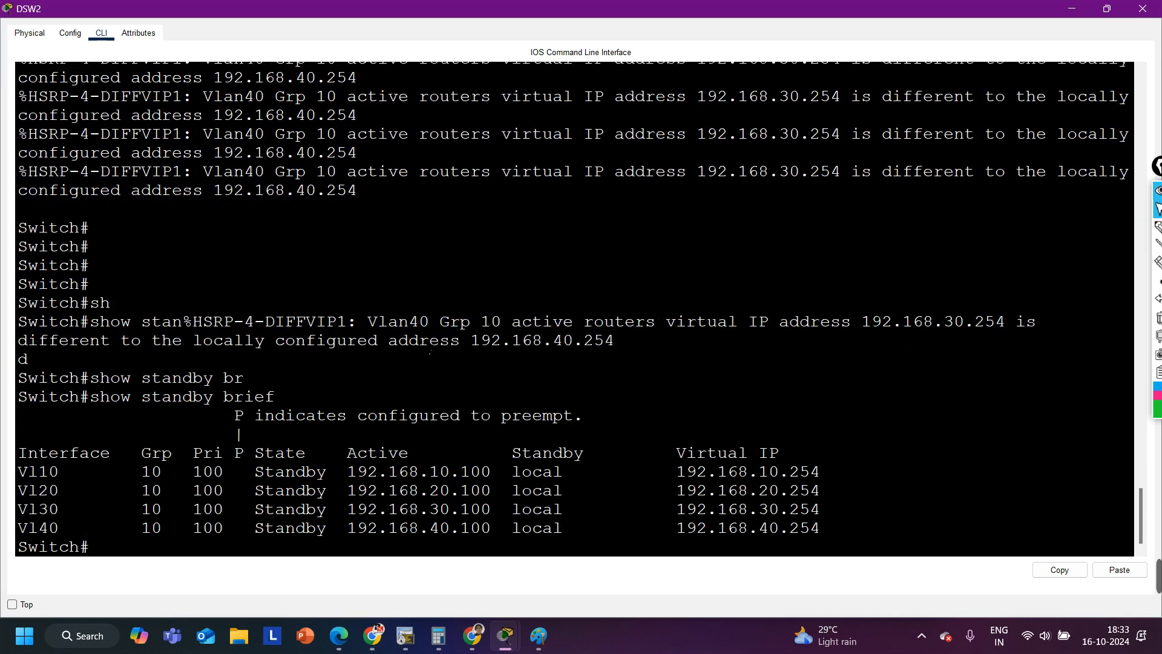
drag(492, 478, 248, 451)
drag(40, 439, 834, 386)
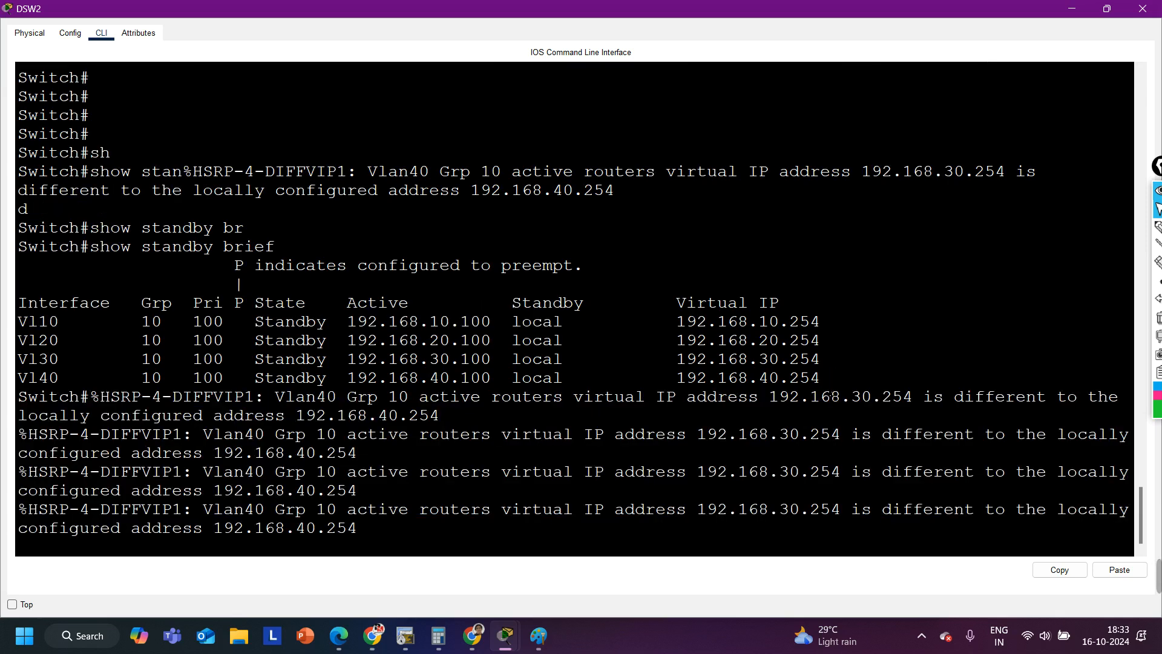
Step: Close the DSW2 window and open DSW1's command line maximized
click(1143, 8)
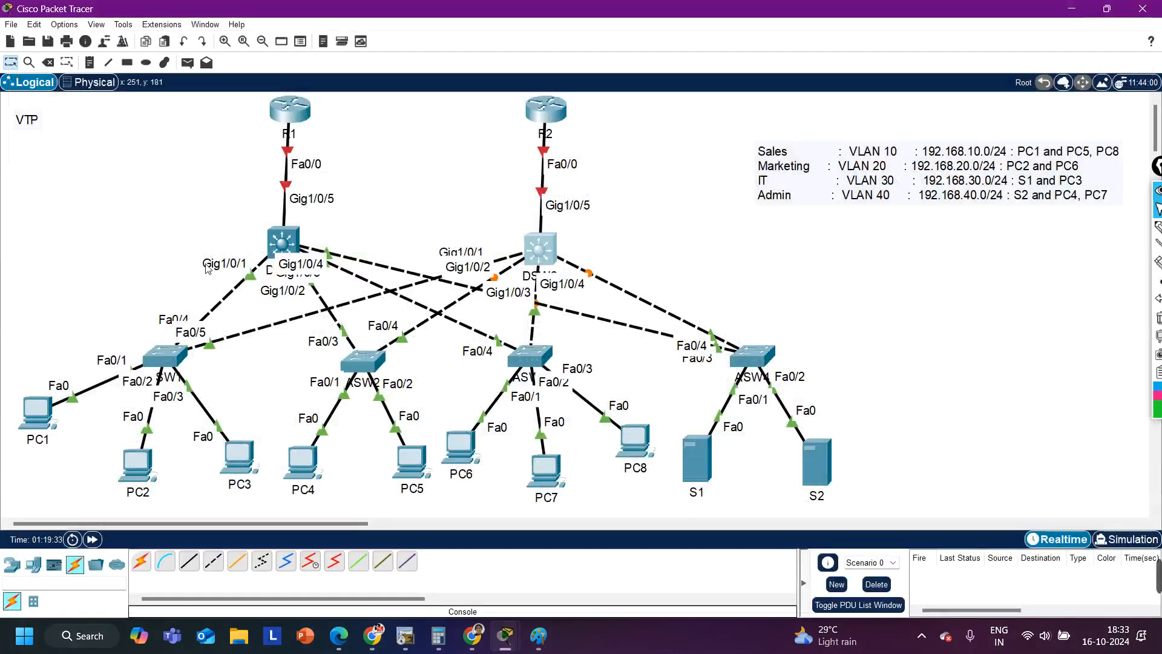
click(279, 245)
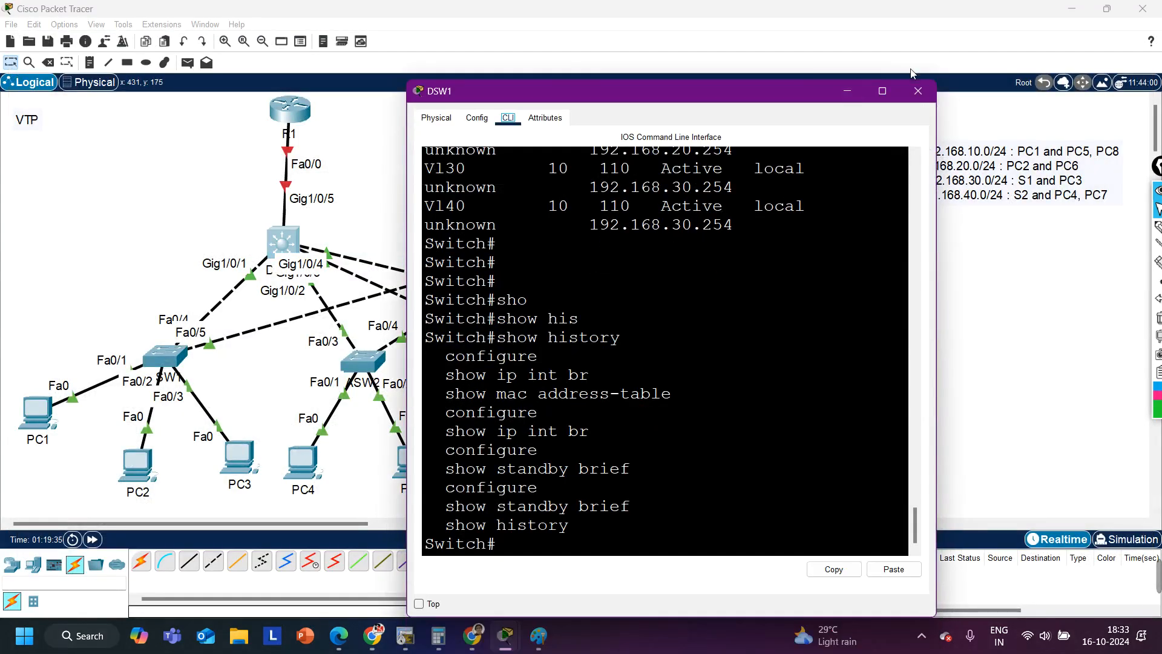
click(882, 92)
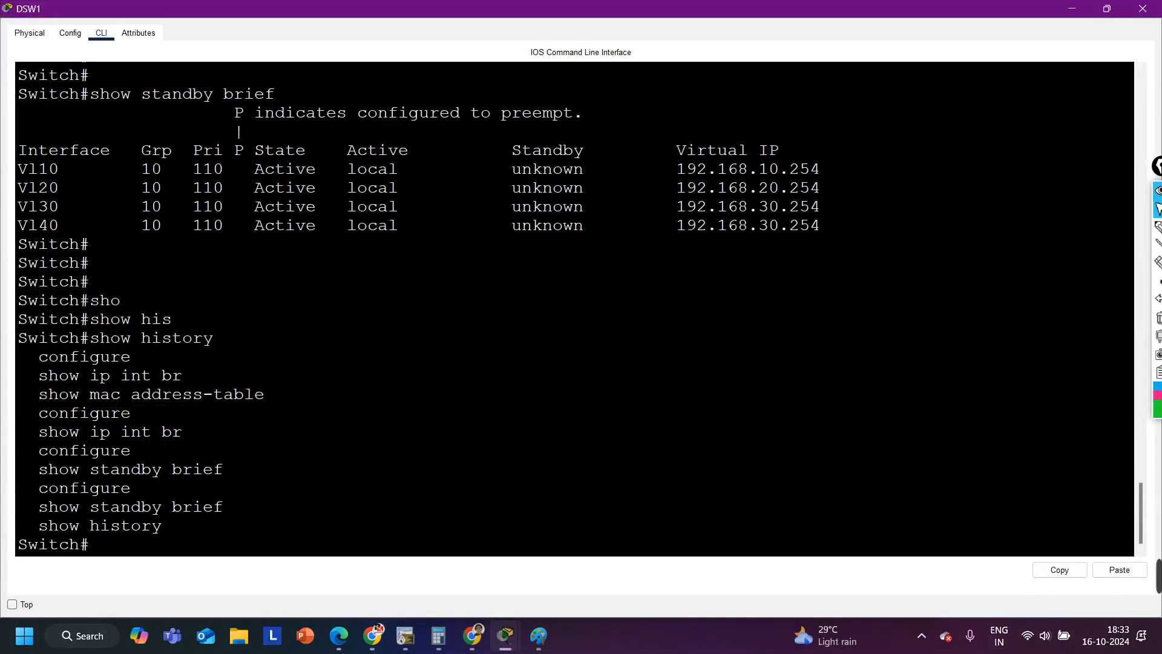
Step: Run show standby brief on DSW1 and examine the standby and virtual IP addresses in the VLAN 30 row
key(Return)
text(sh)
key(Tab)
text(stan)
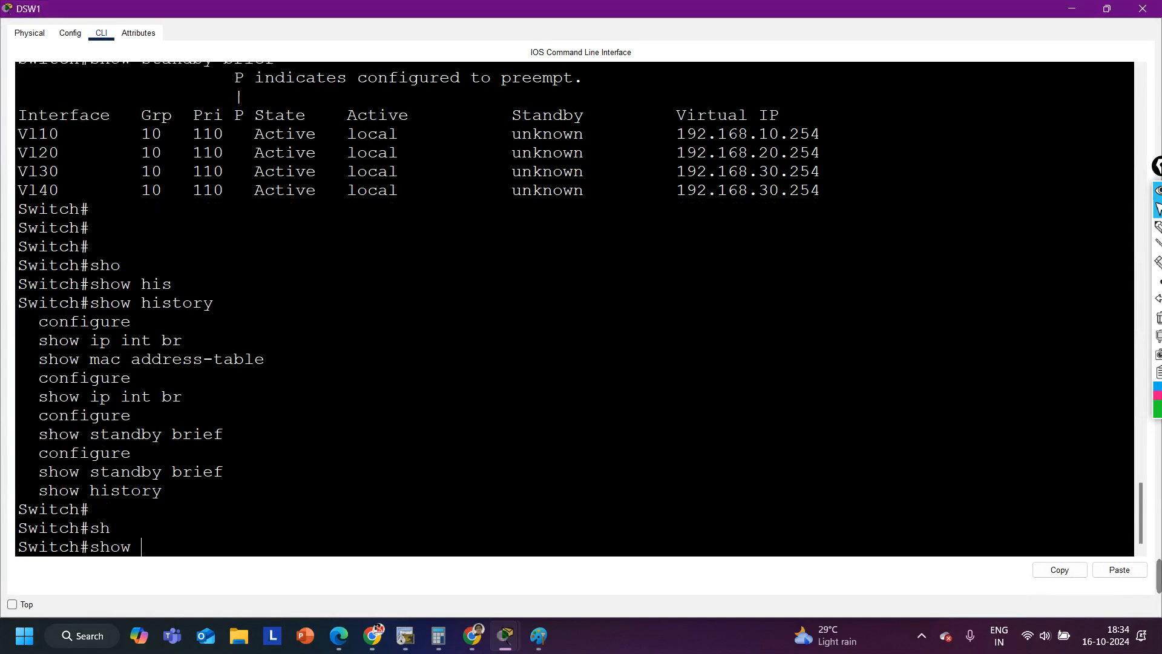
key(Tab)
text(br)
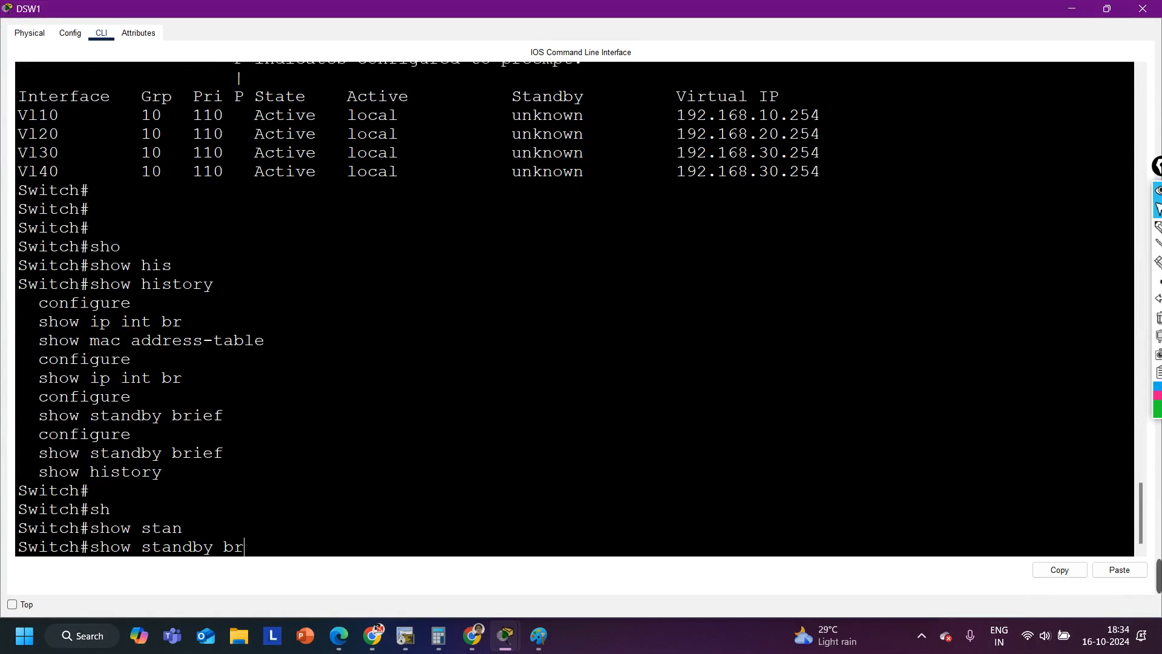
key(Tab)
key(Return)
drag(28, 510, 674, 514)
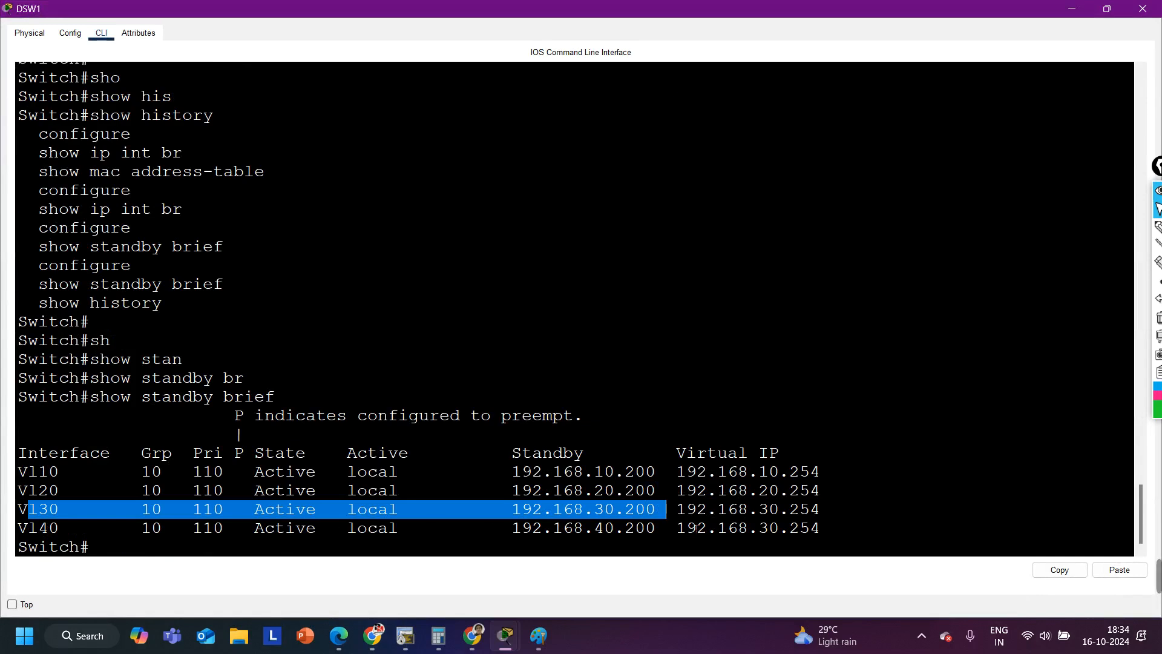
drag(678, 517, 6, 519)
drag(847, 508, 651, 515)
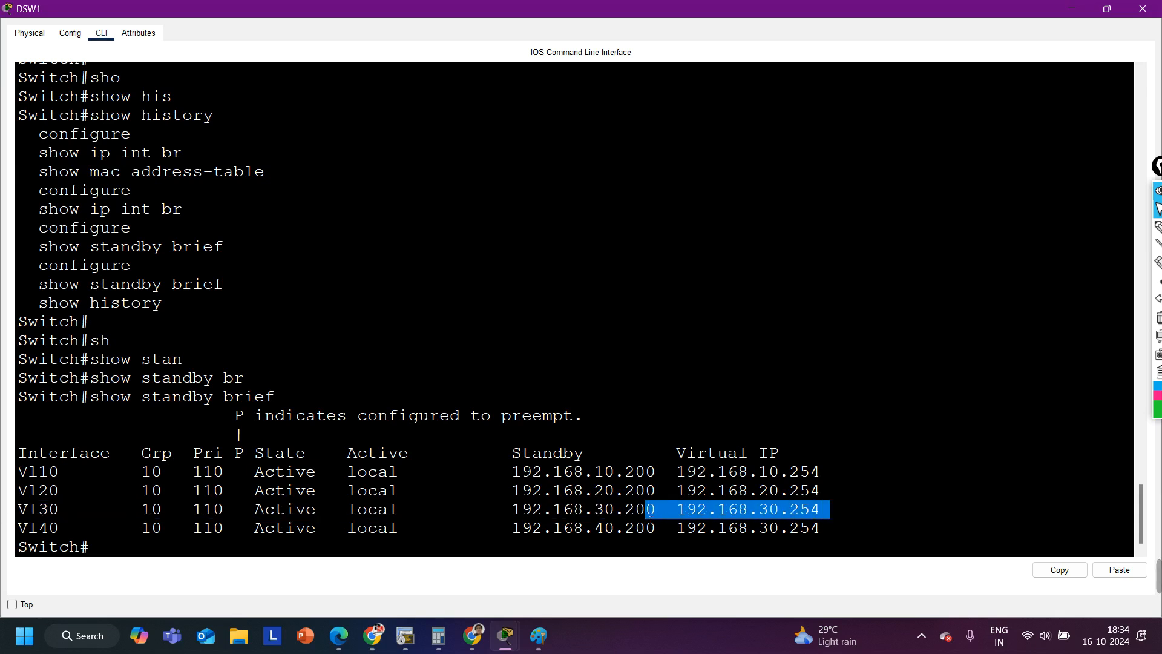
drag(651, 514, 49, 515)
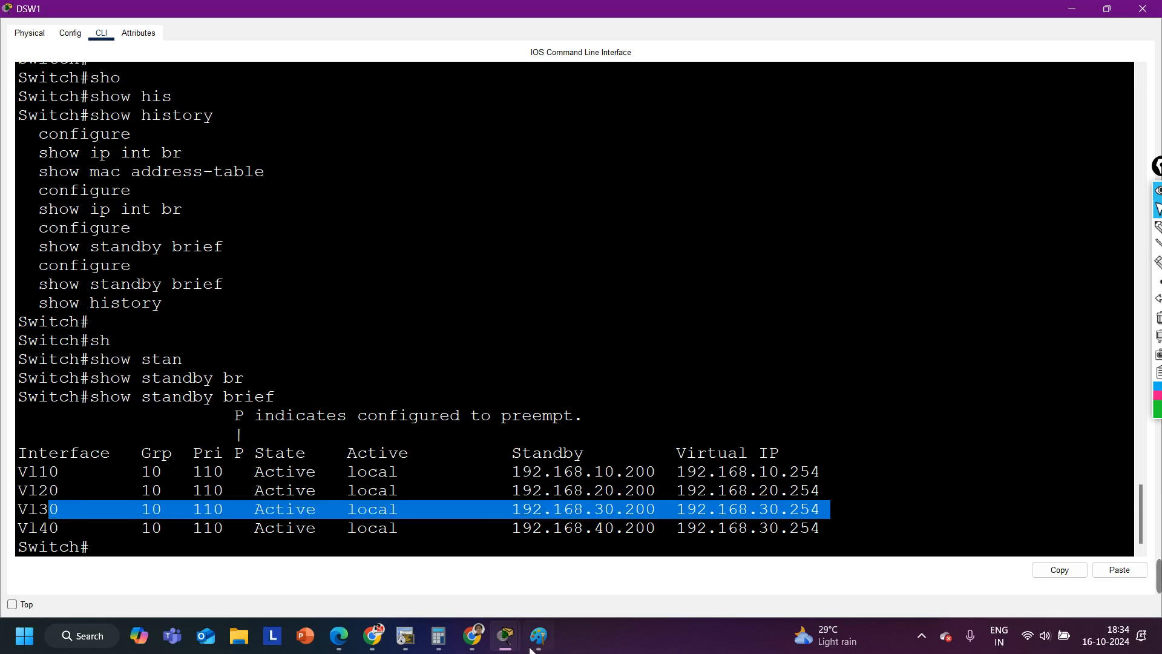
Step: Close the DSW1 window and reopen DSW2's command line maximized at a fresh prompt
mouse_move(503, 645)
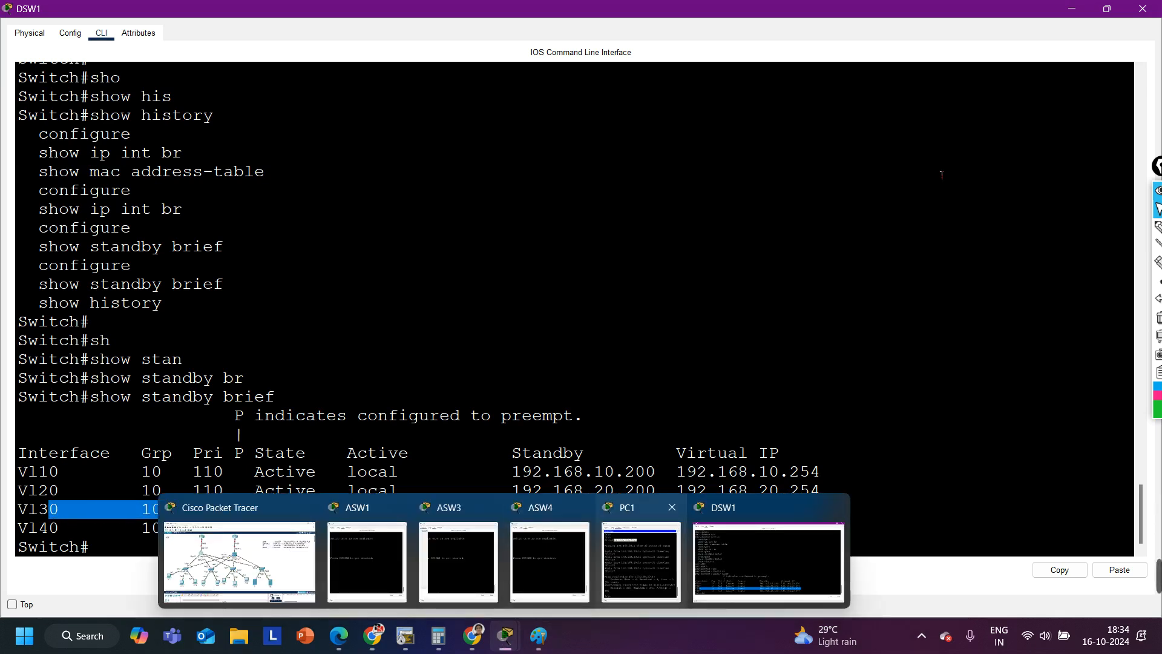
click(1147, 9)
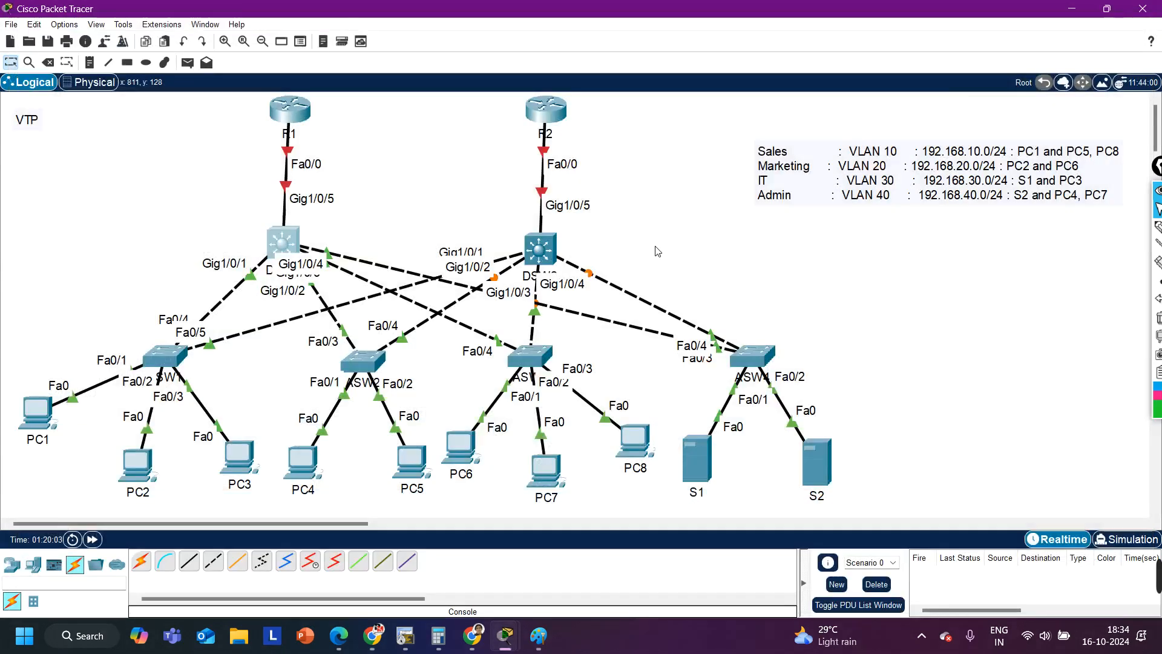
click(536, 256)
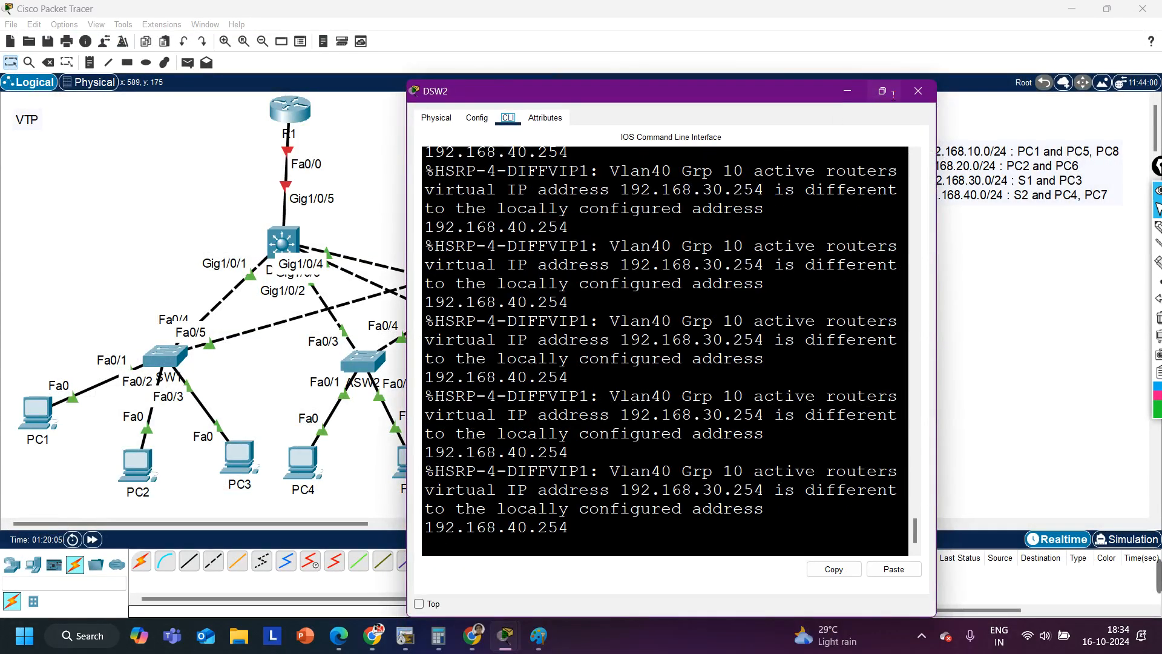
click(882, 91)
key(Return)
key(Return)
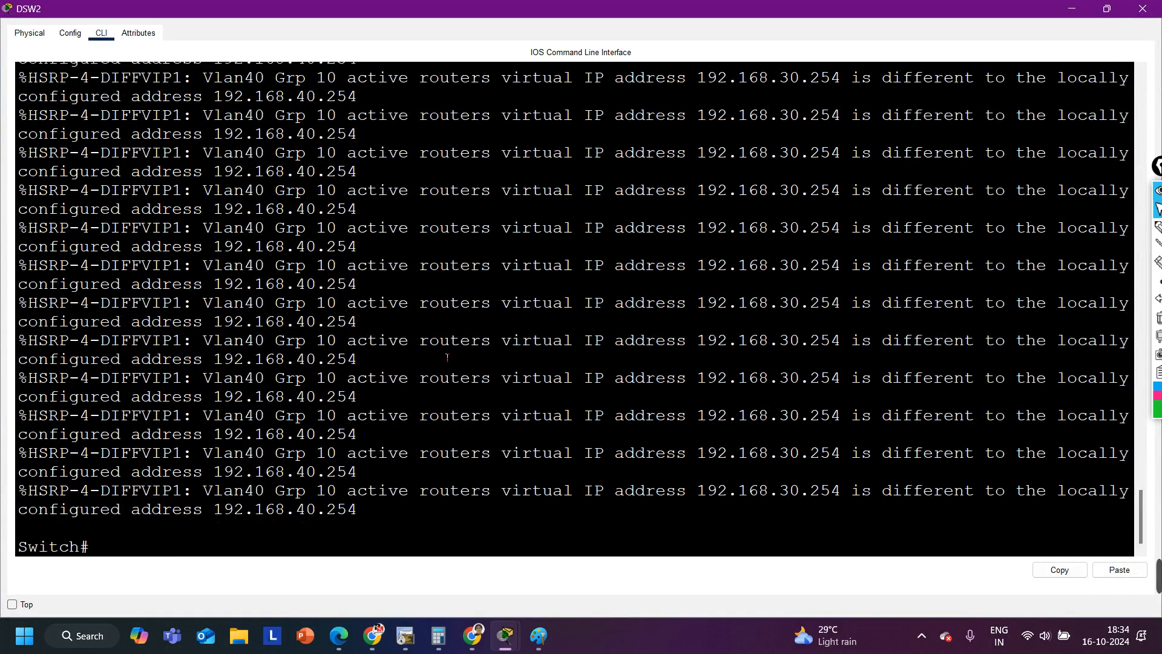
Step: Run show standby brief on DSW2, examine the virtual IP addresses of VLANs 30 and 40, and return to a clean prompt
text(show standby brief)
key(Return)
key(Return)
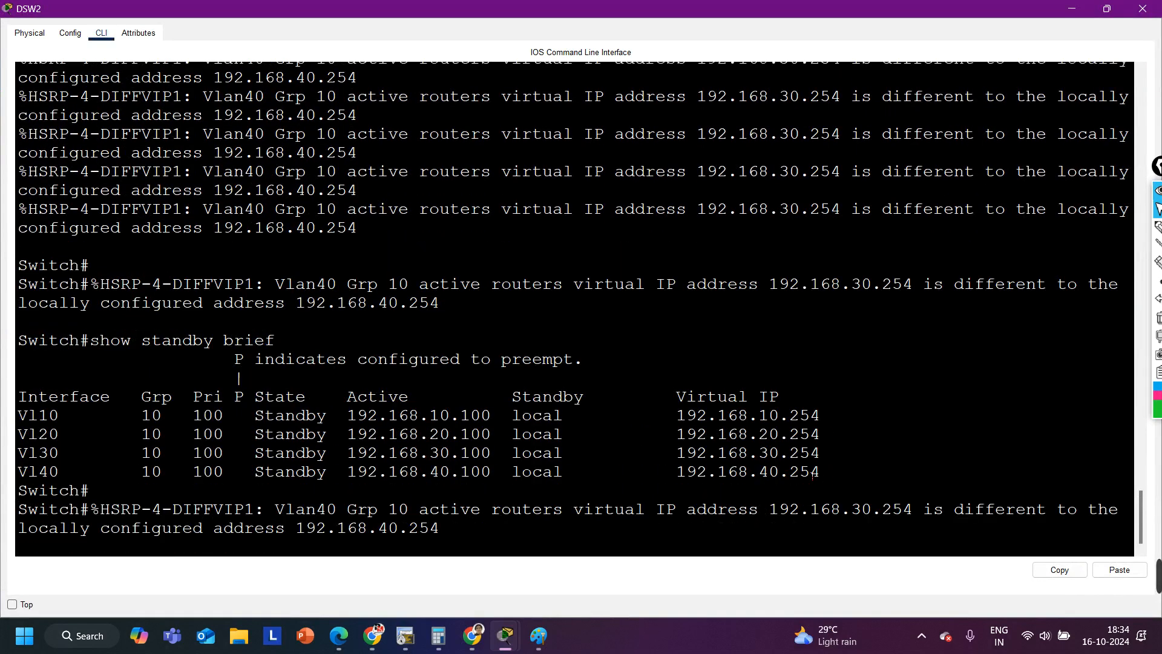
drag(839, 453, 668, 424)
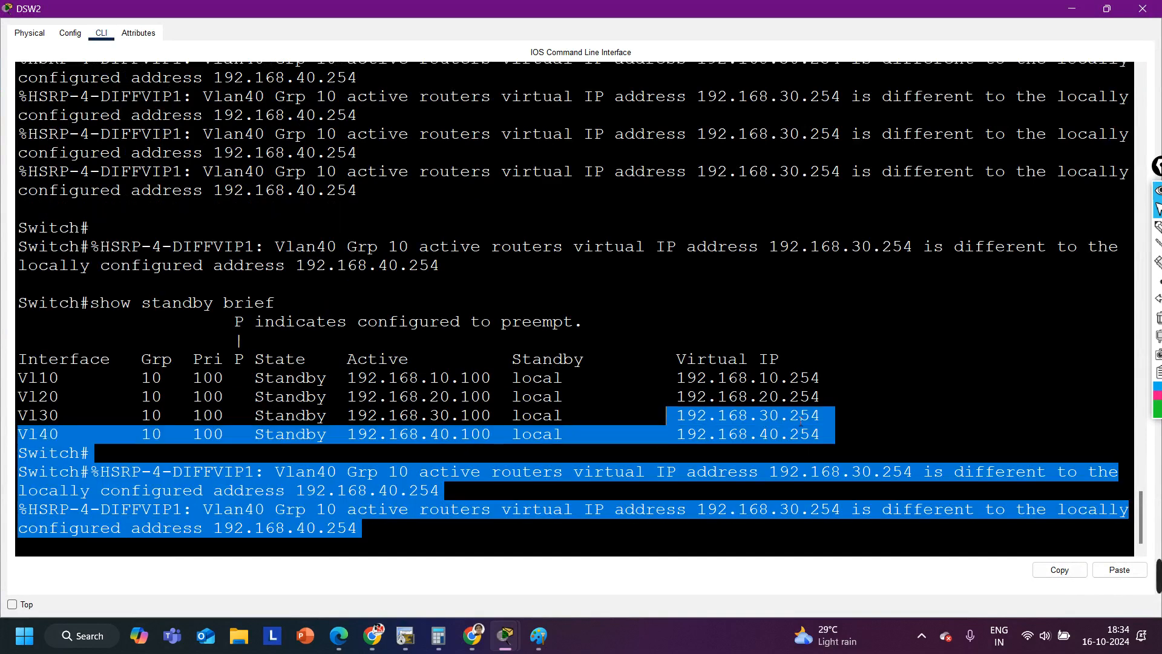
drag(831, 413, 466, 411)
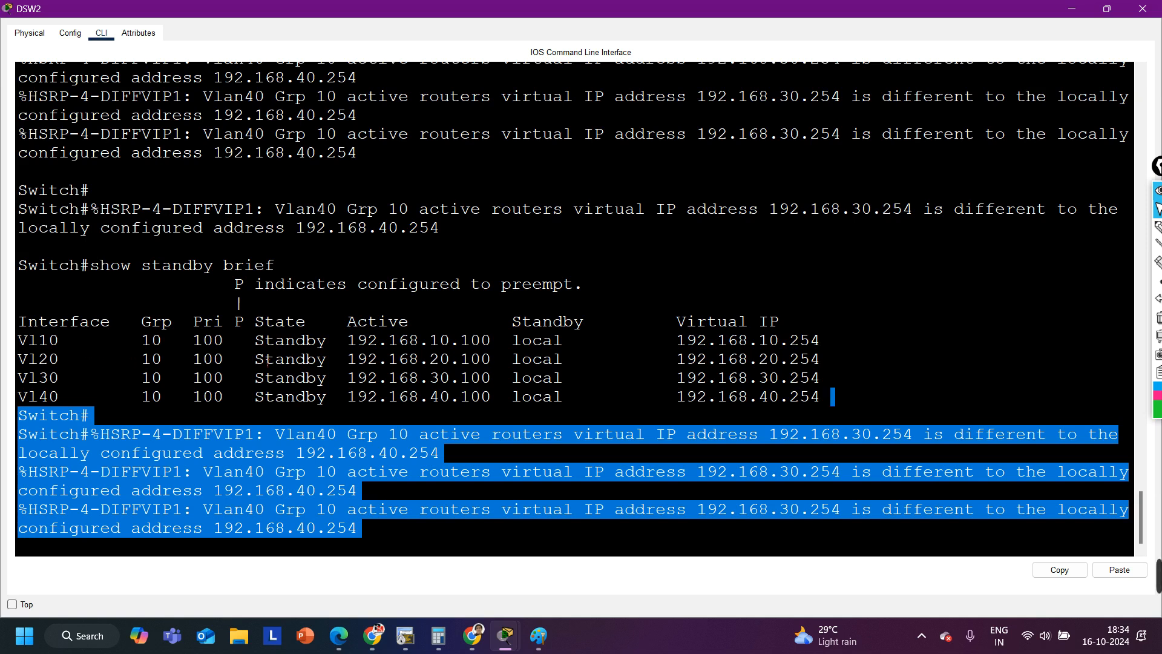
key(Return)
key(Return)
key(Return)
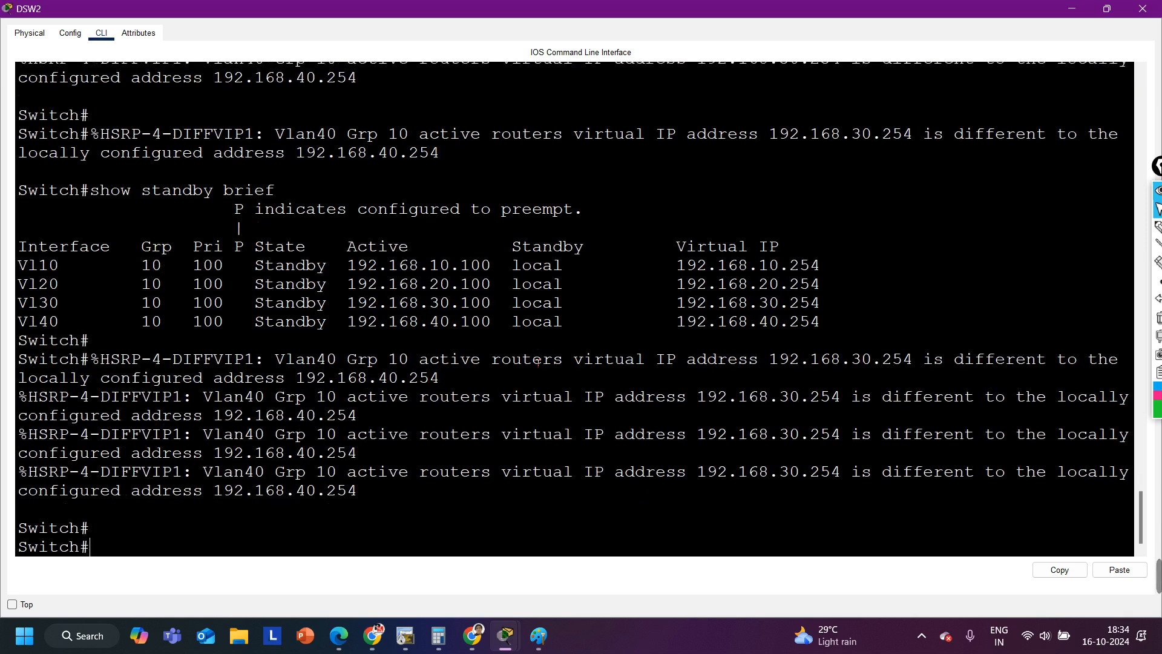
Step: Run show ip int br through to the end of the list and review the VLAN interface addresses
text(sh)
key(Tab)
text(ip int br)
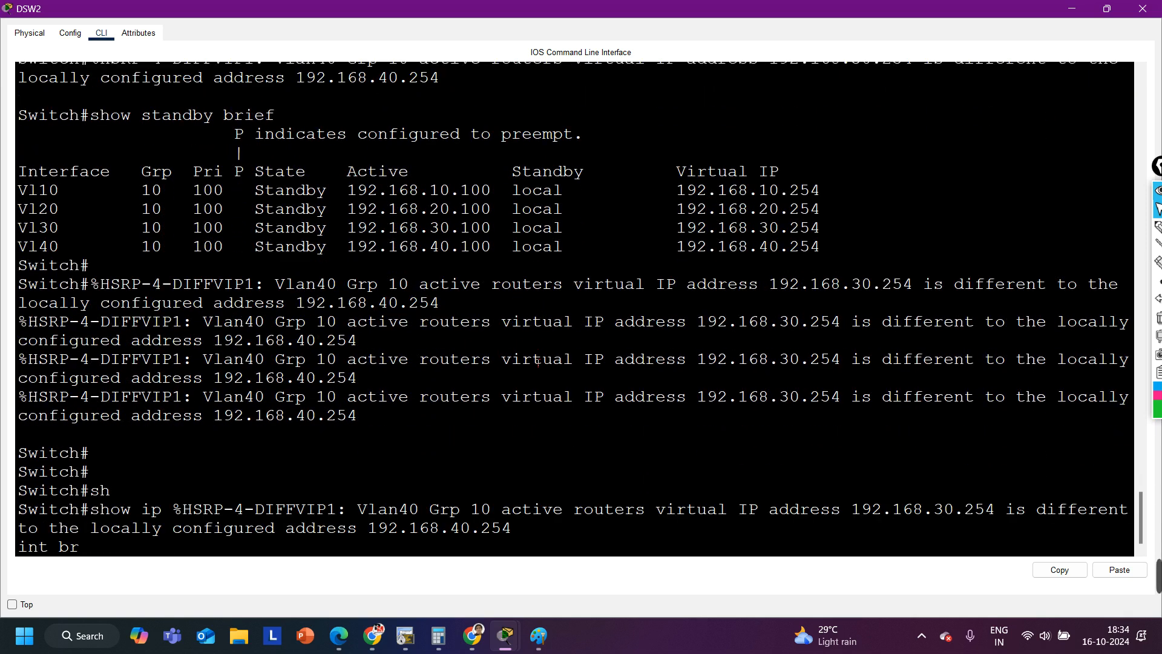
key(Return)
key(space)
key(Return)
key(Return)
key(Return)
key(Return)
key(Return)
key(Return)
key(Return)
key(Return)
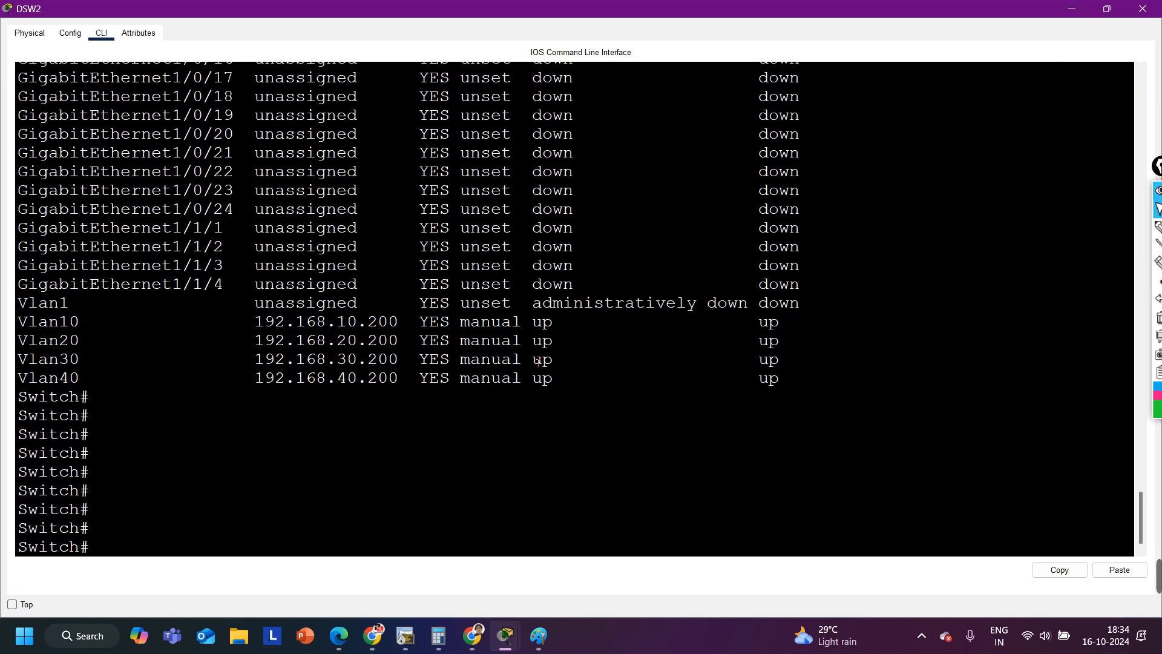
drag(346, 324, 415, 321)
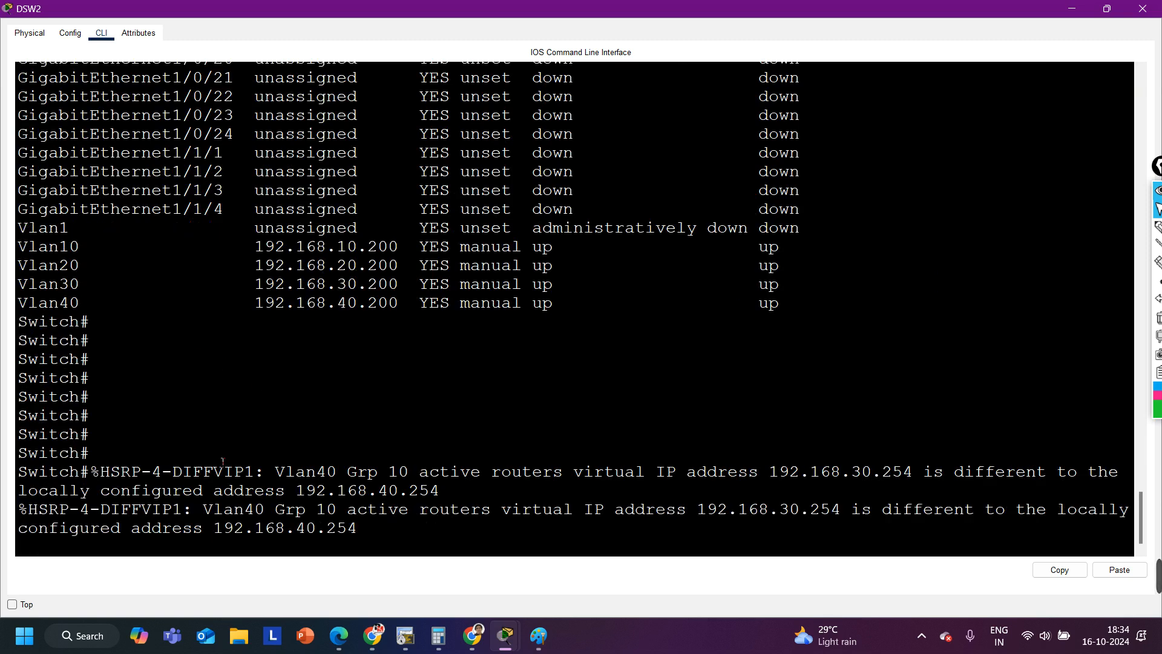
Step: Examine the group number and both virtual addresses in the repeated VLAN 40 HSRP message, and compare them with the listed VLAN interface addresses
drag(287, 474, 402, 440)
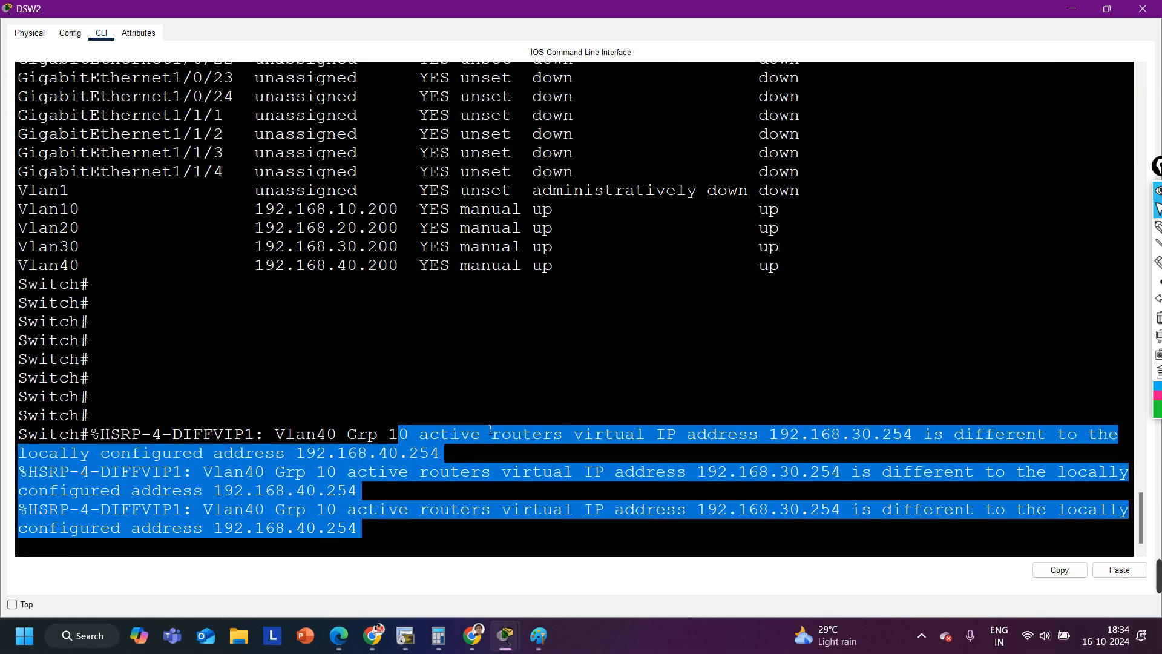
click(573, 445)
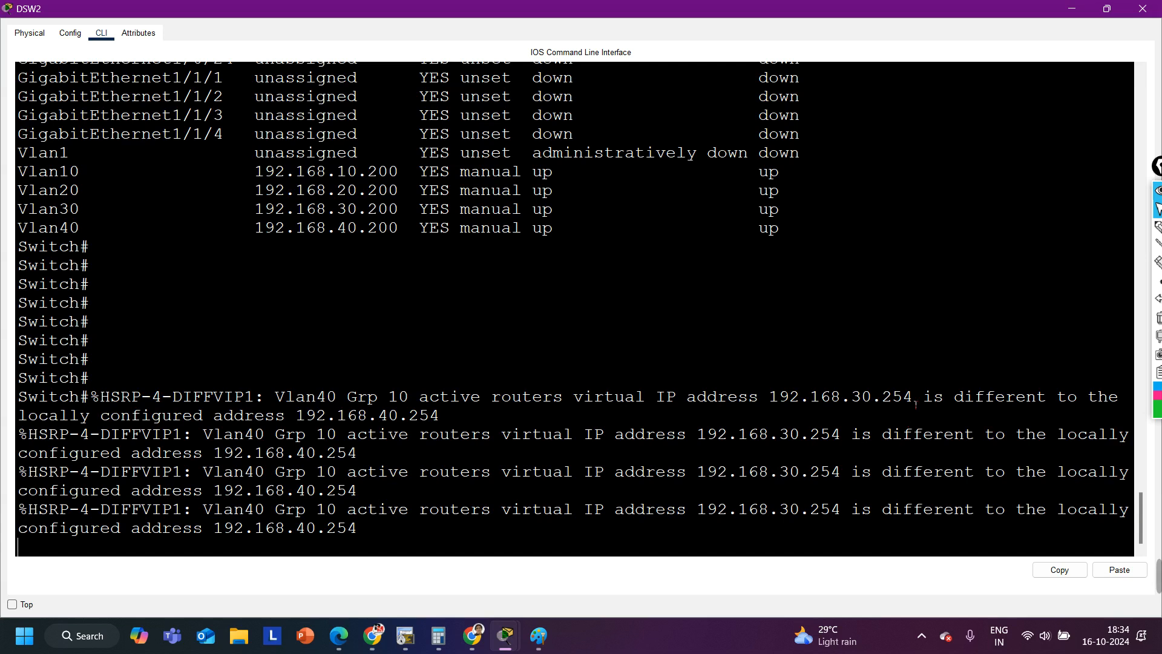
drag(768, 400, 924, 366)
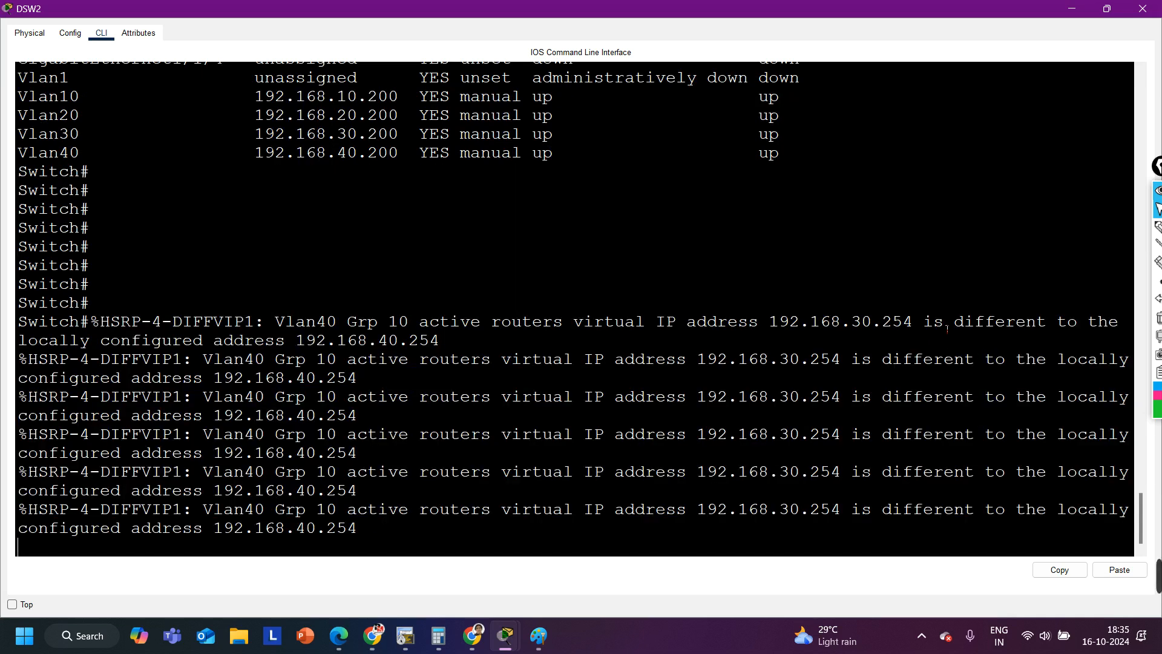
drag(94, 341, 447, 303)
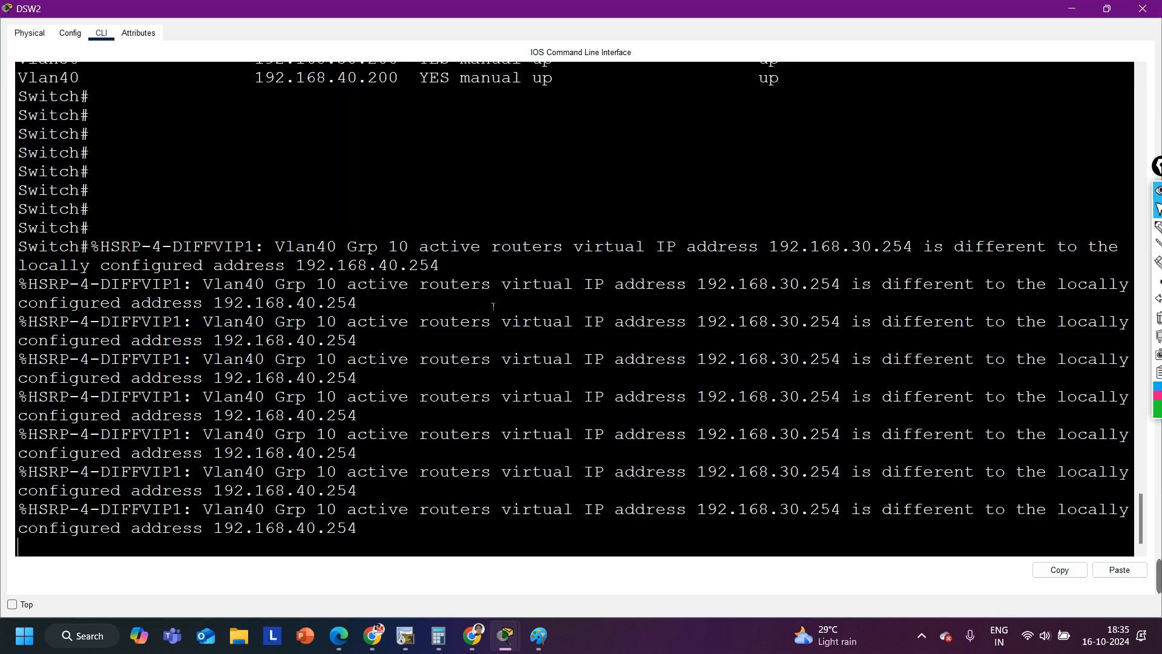
scroll(363, 377, up, 4)
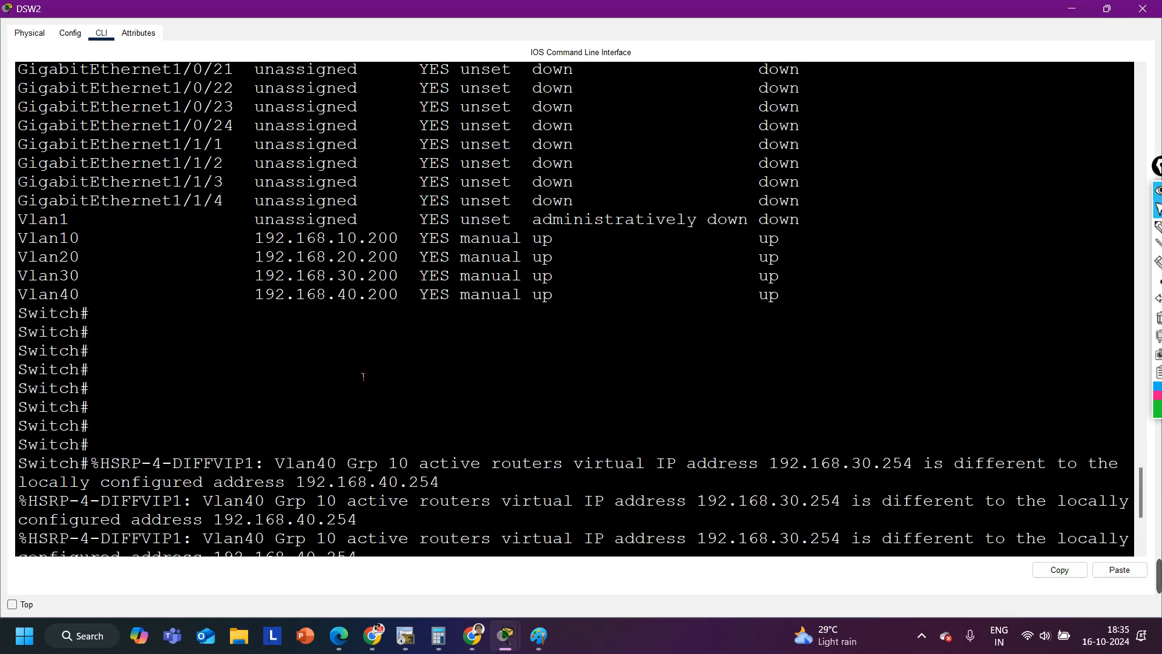
scroll(364, 376, up, 2)
scroll(363, 376, up, 4)
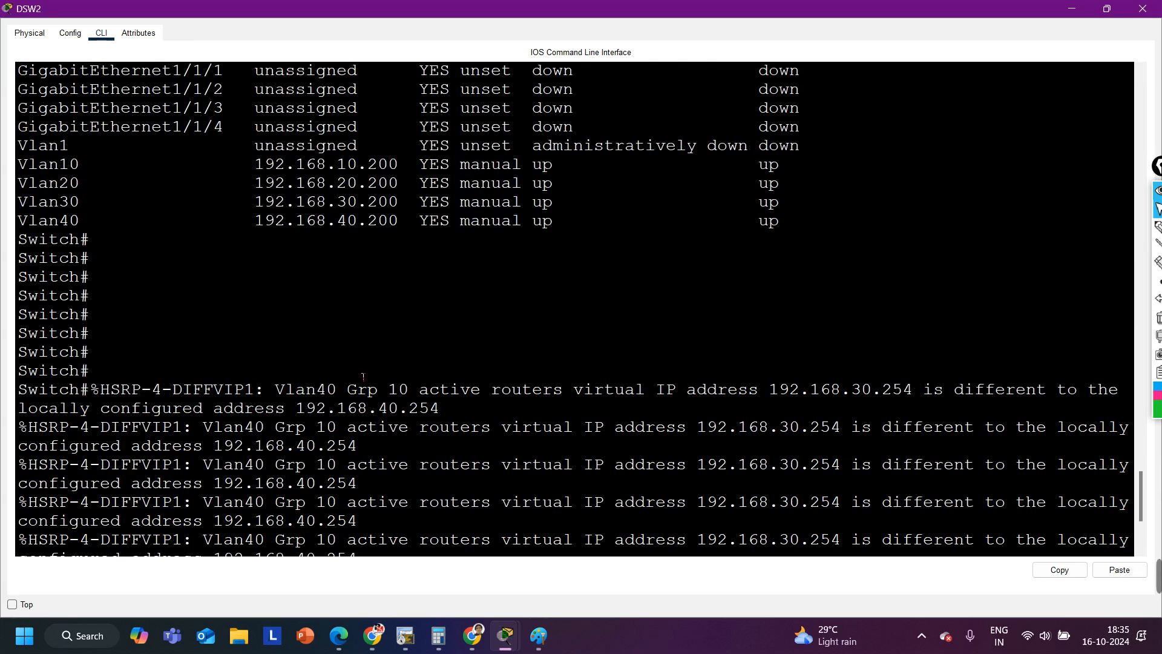
scroll(363, 376, up, 3)
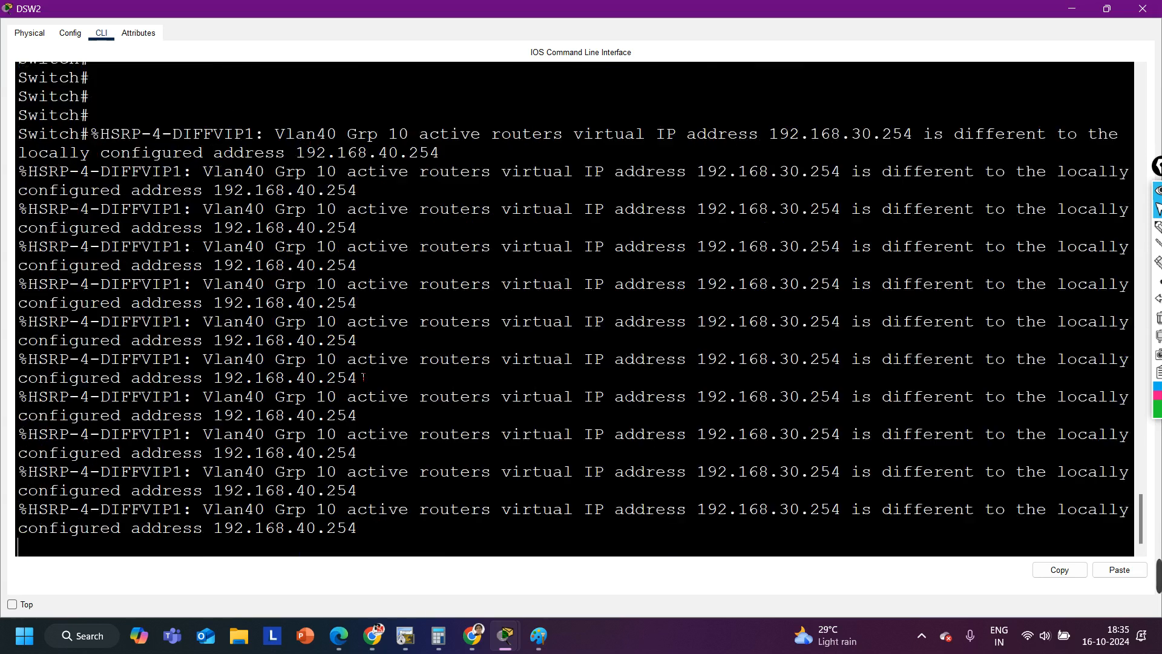
scroll(363, 377, up, 4)
scroll(363, 377, up, 3)
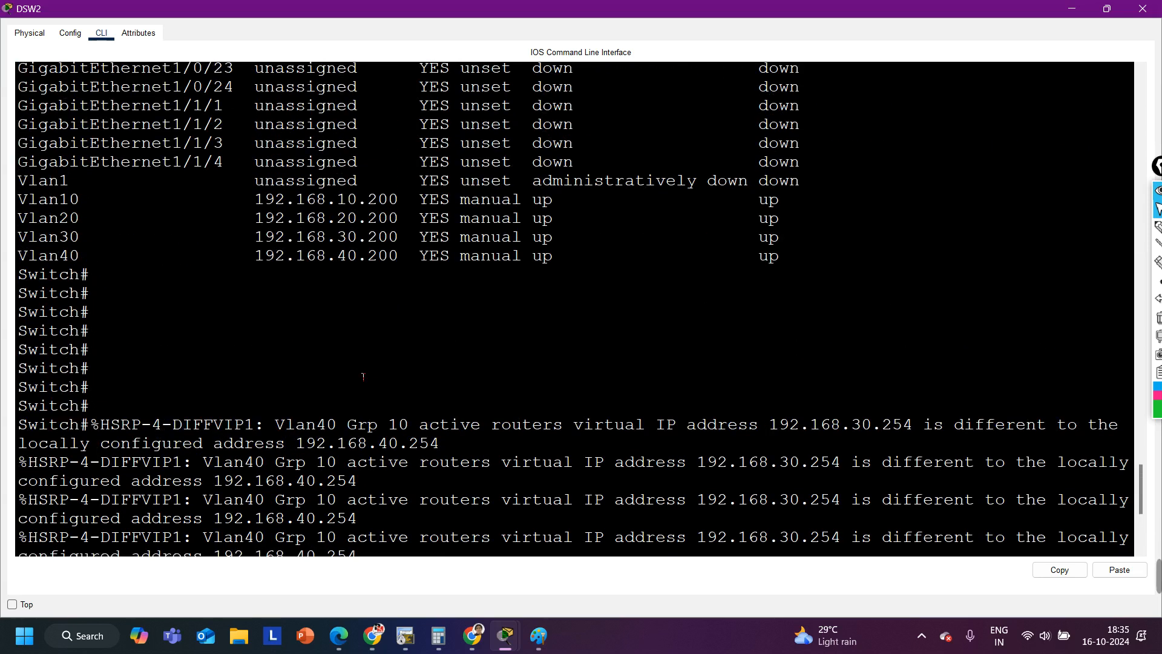
scroll(363, 377, up, 9)
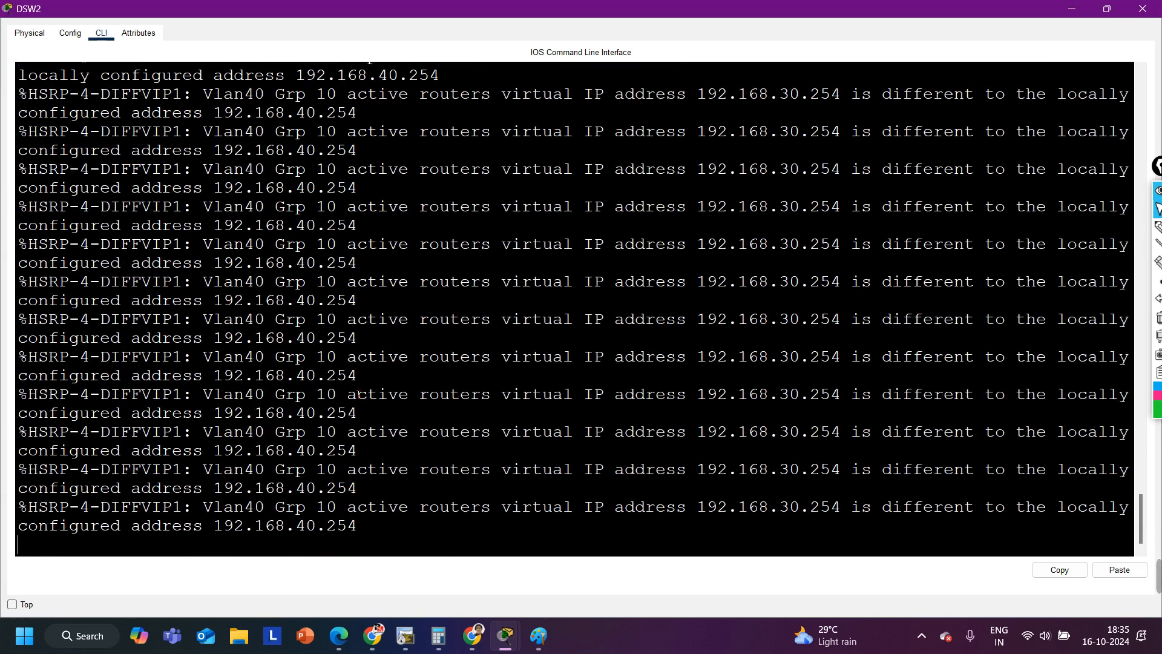
Step: Get a clean prompt and display the complete IP interface summary again, down to the VLAN 10 to 40 rows
key(Return)
key(Return)
text(sh)
key(Tab)
text(ip i)
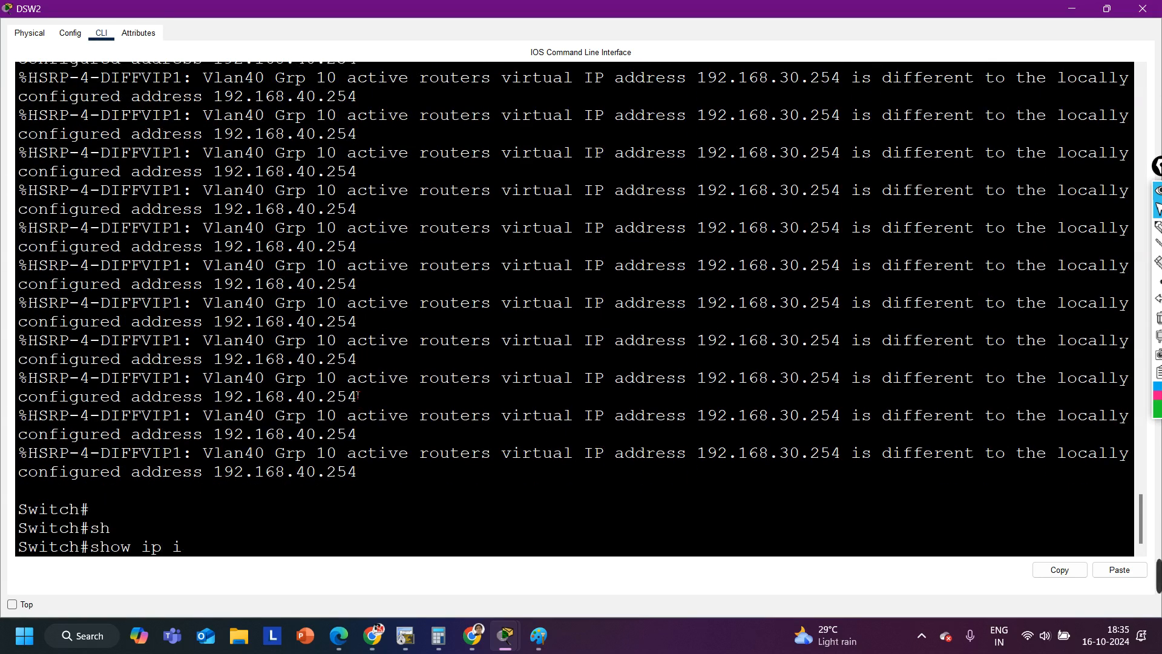
text(nt br)
key(Return)
key(Return)
key(Return)
key(Return)
key(Return)
key(Return)
key(Return)
key(Return)
key(Return)
key(Return)
key(Return)
key(Return)
key(Return)
key(Return)
key(Return)
key(Return)
key(Return)
key(Return)
key(Return)
key(Return)
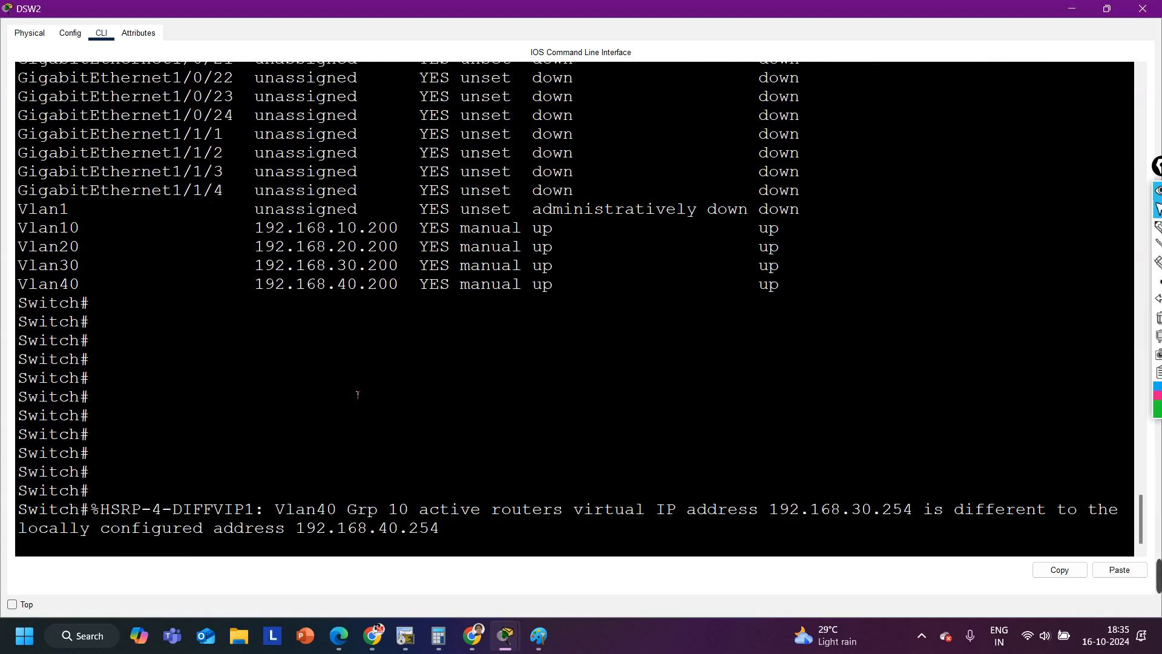
key(Return)
key(Return)
key(Return)
key(Return)
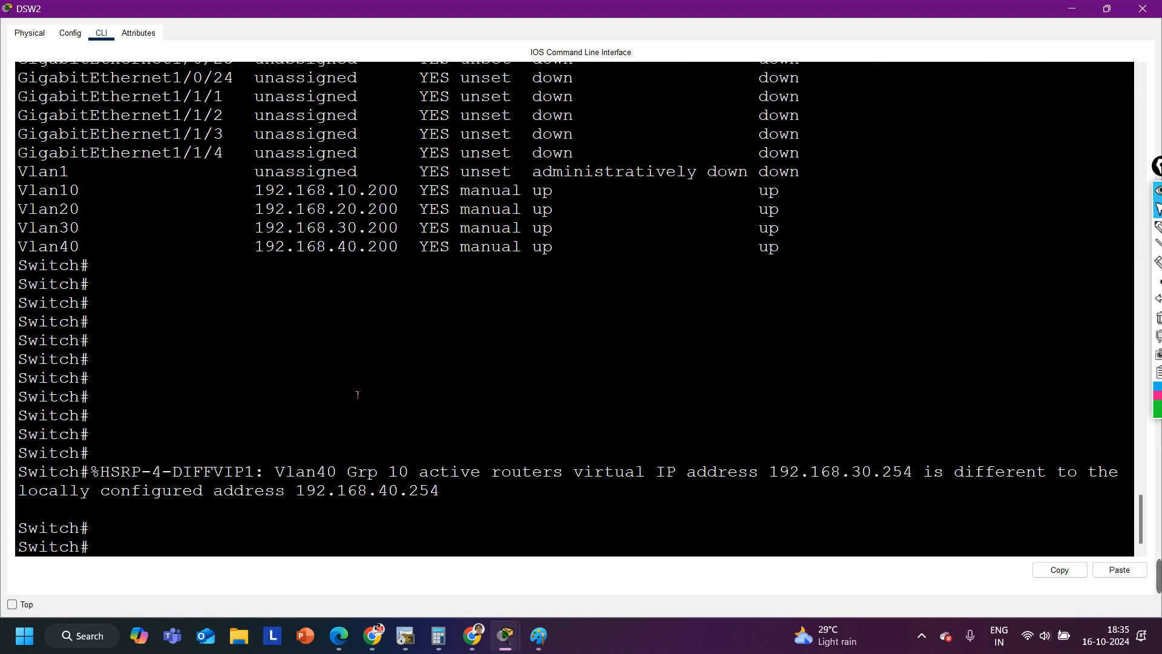
Step: Display the brief standby summary again and compare its VLAN 40 row with the HSRP log message
text(sho)
key(Tab)
text(stan)
key(Tab)
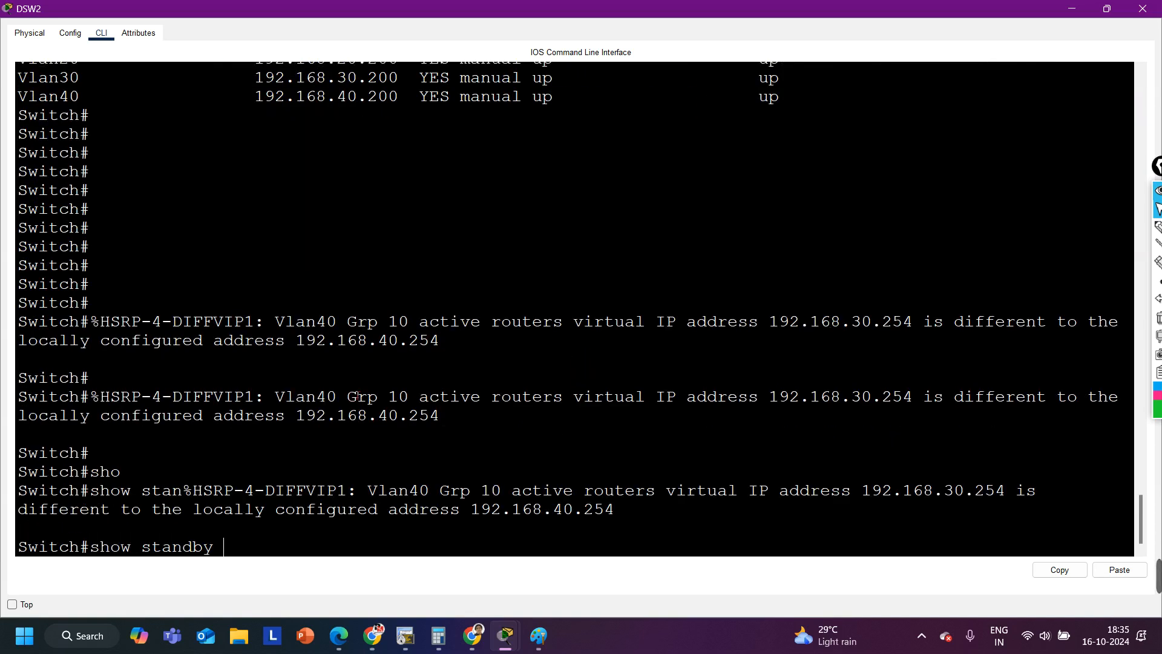
text(br)
key(Tab)
key(Return)
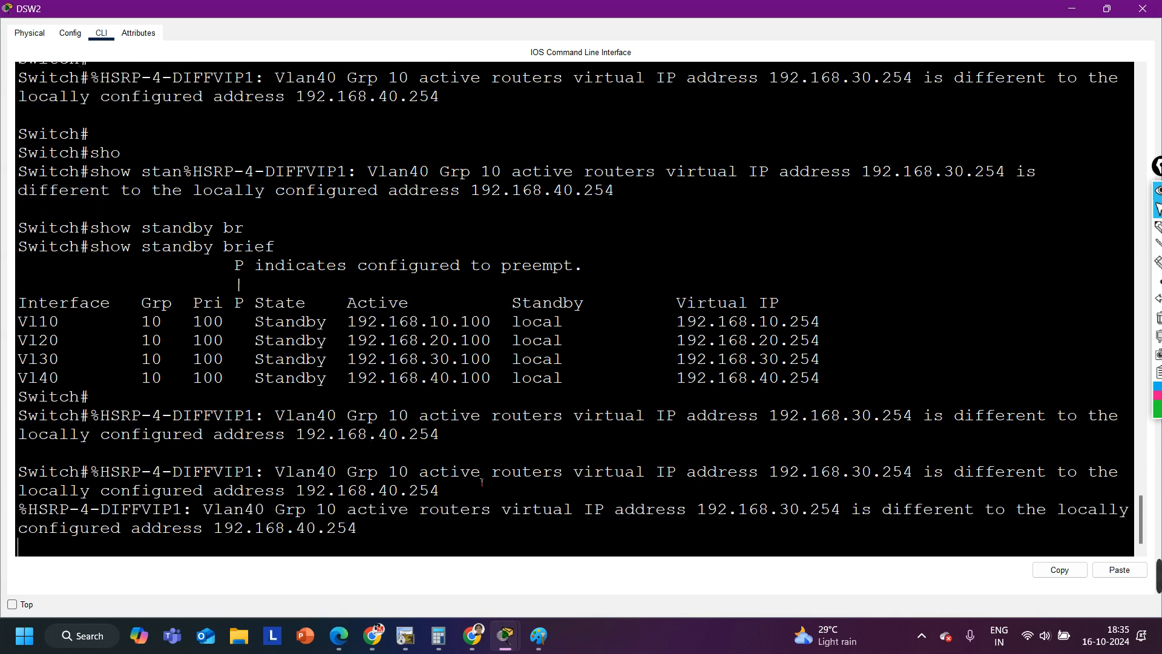
drag(455, 440, 380, 443)
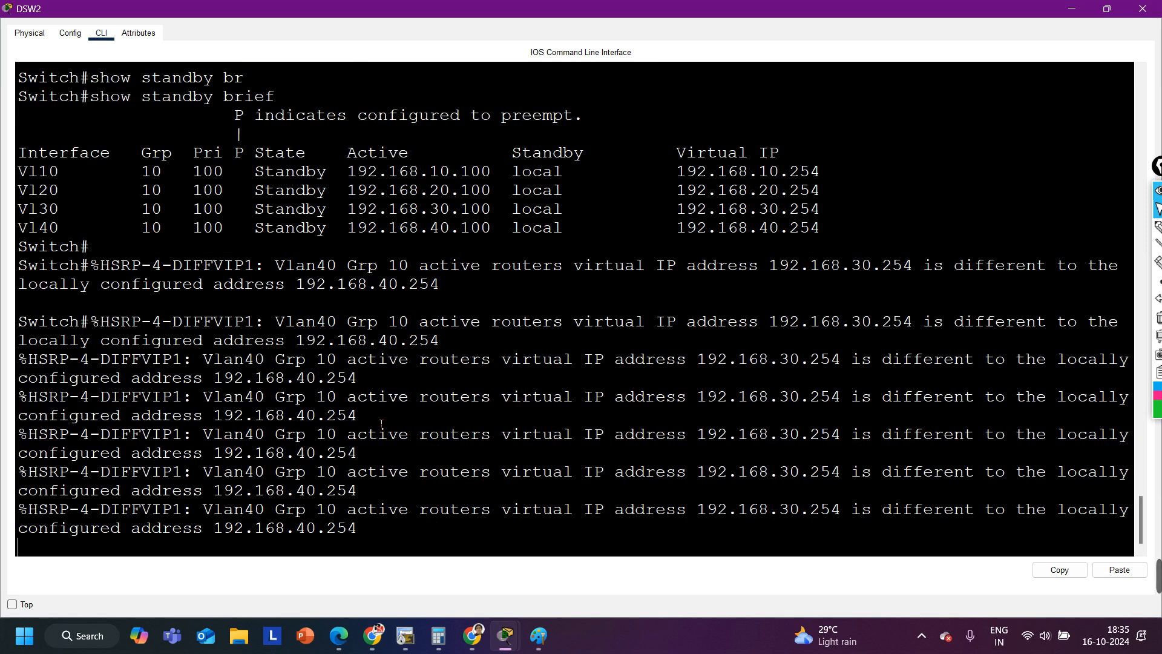
Step: Enter global configuration mode, open interface VLAN 10 and shut it down, ending at a clean interface prompt
key(Return)
key(Return)
text(conf)
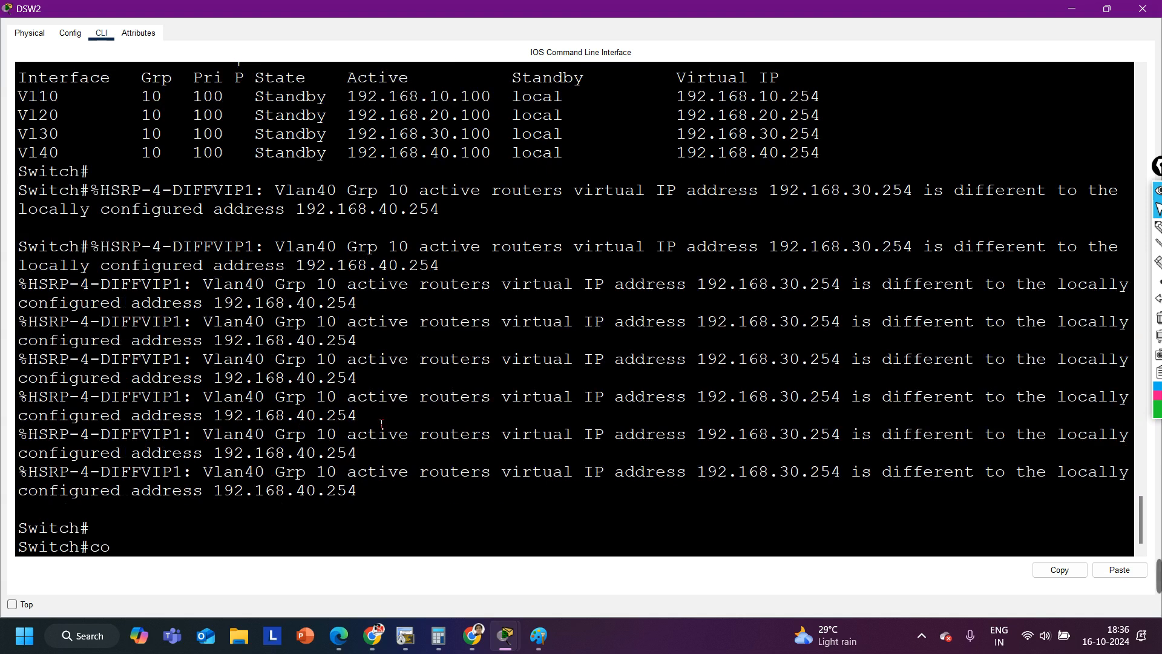
key(Tab)
key(Return)
key(Return)
key(Return)
text(in)
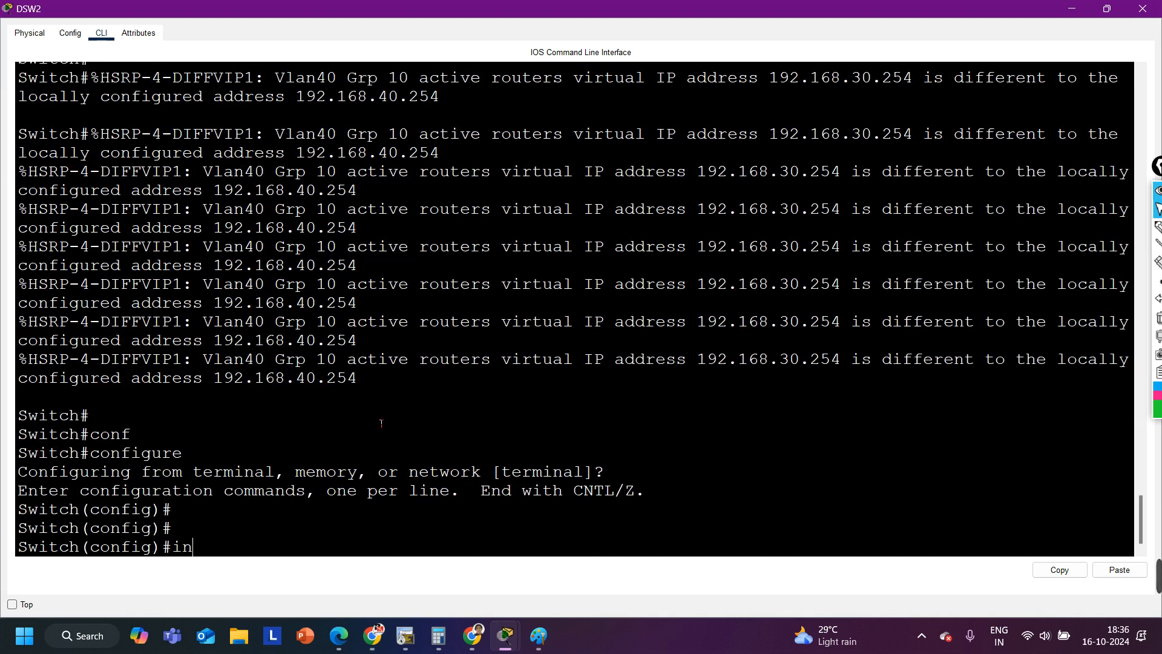
text(t vl)
key(Tab)
text(10)
key(Return)
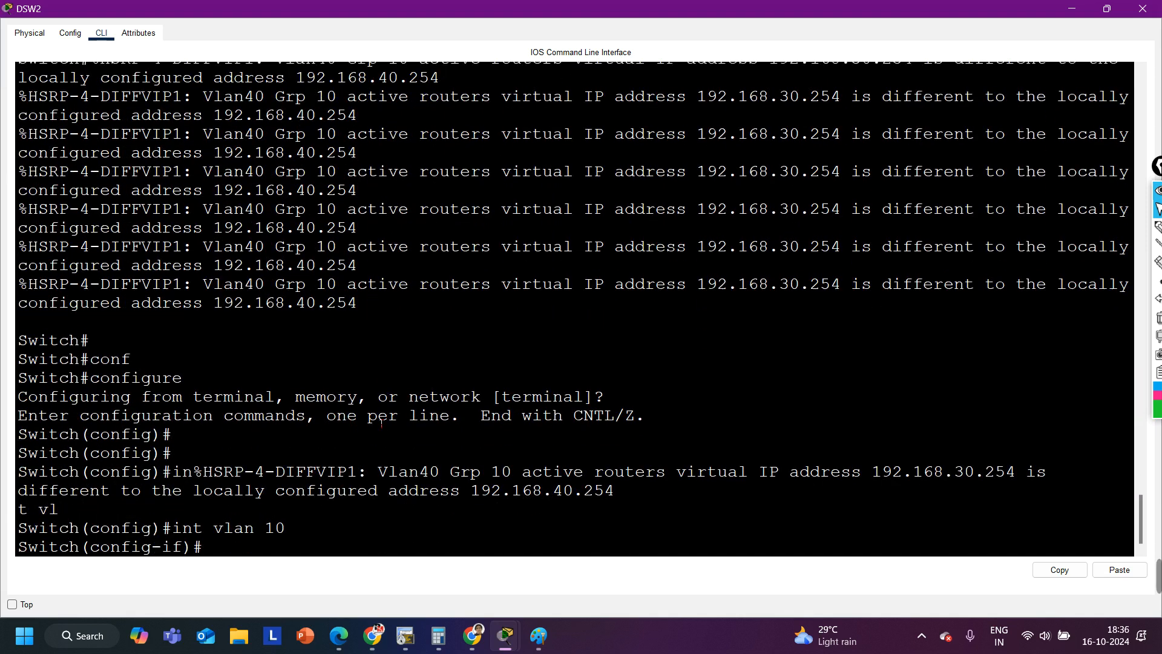
text(sh)
key(Tab)
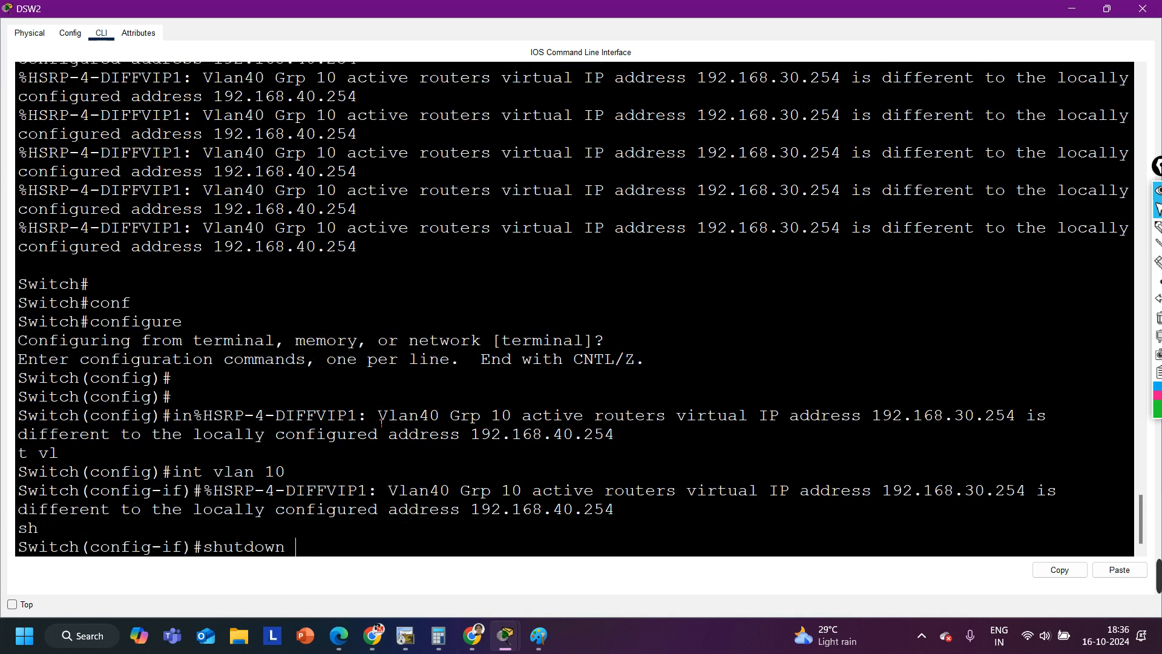
key(Return)
key(Return)
key(Return)
key(Return)
key(Return)
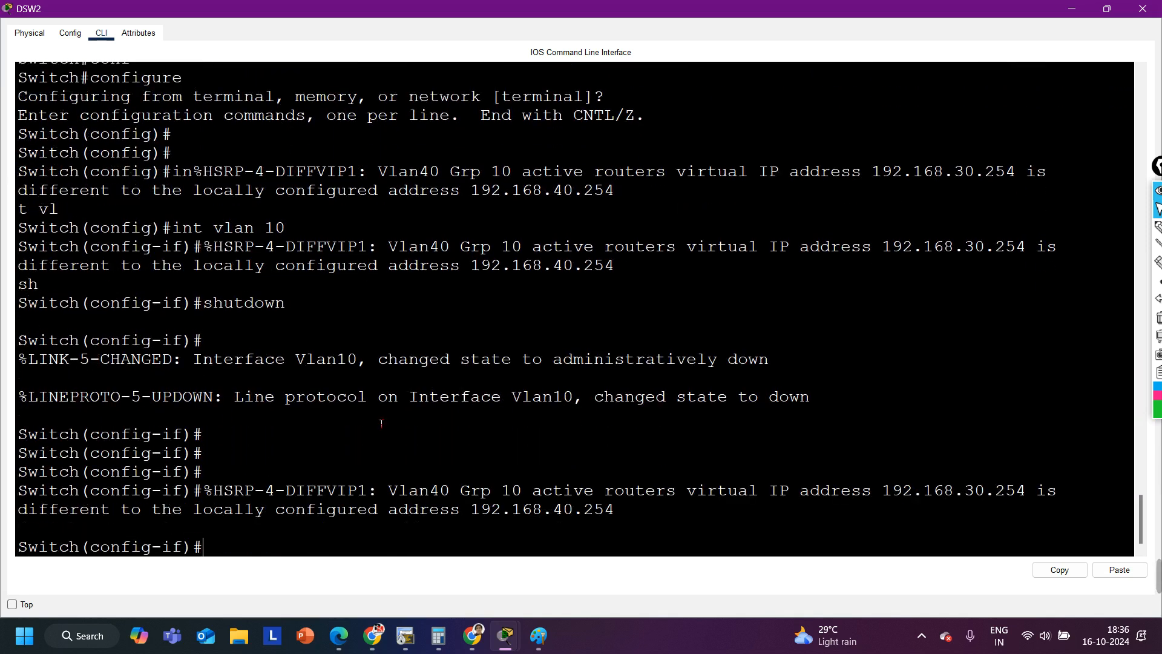
key(Return)
key(Return)
key(Return)
key(Return)
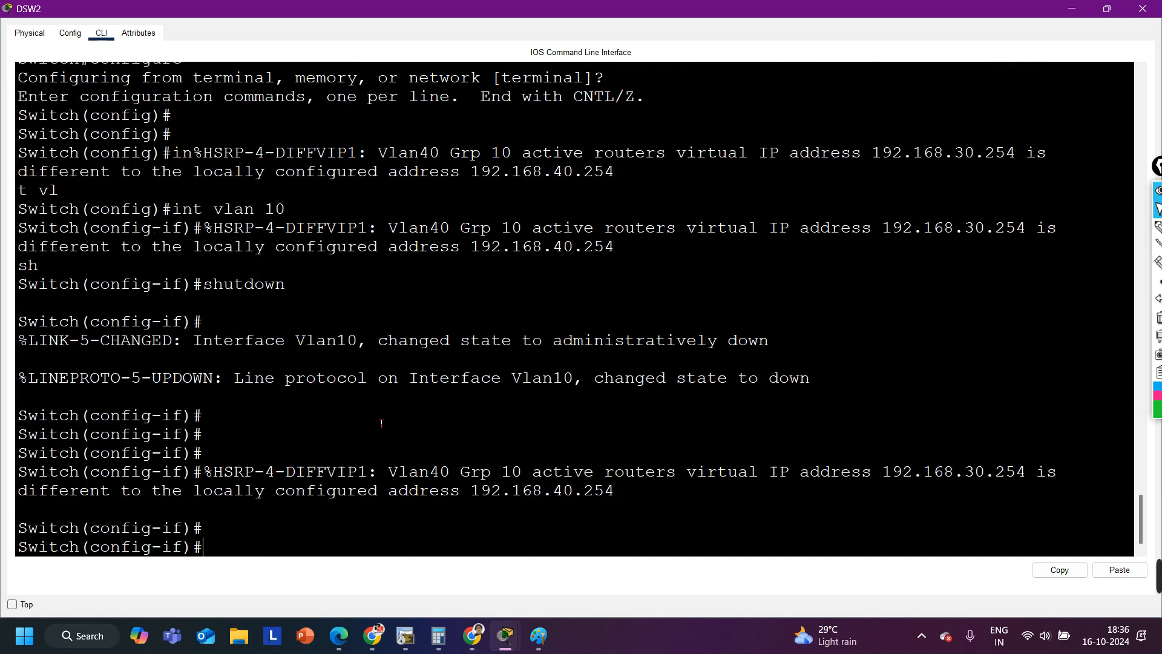
Step: Set the virtual IP of standby group 10 on interface VLAN 10 to 192.168.10.254
text(stan)
key(Tab)
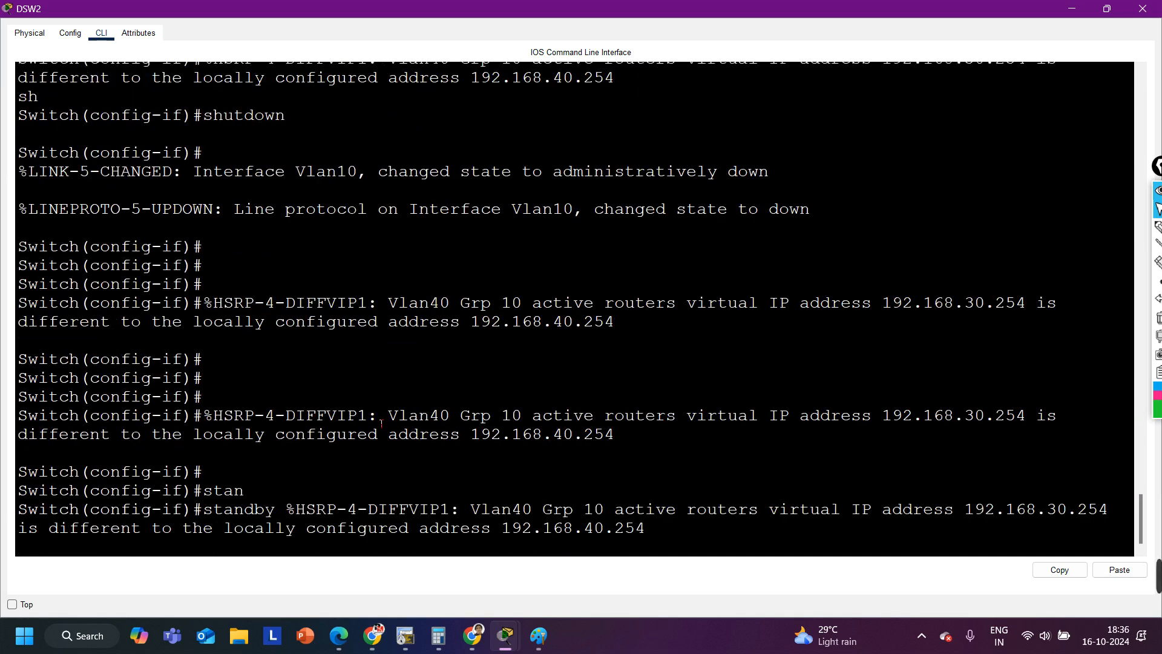
text(1)
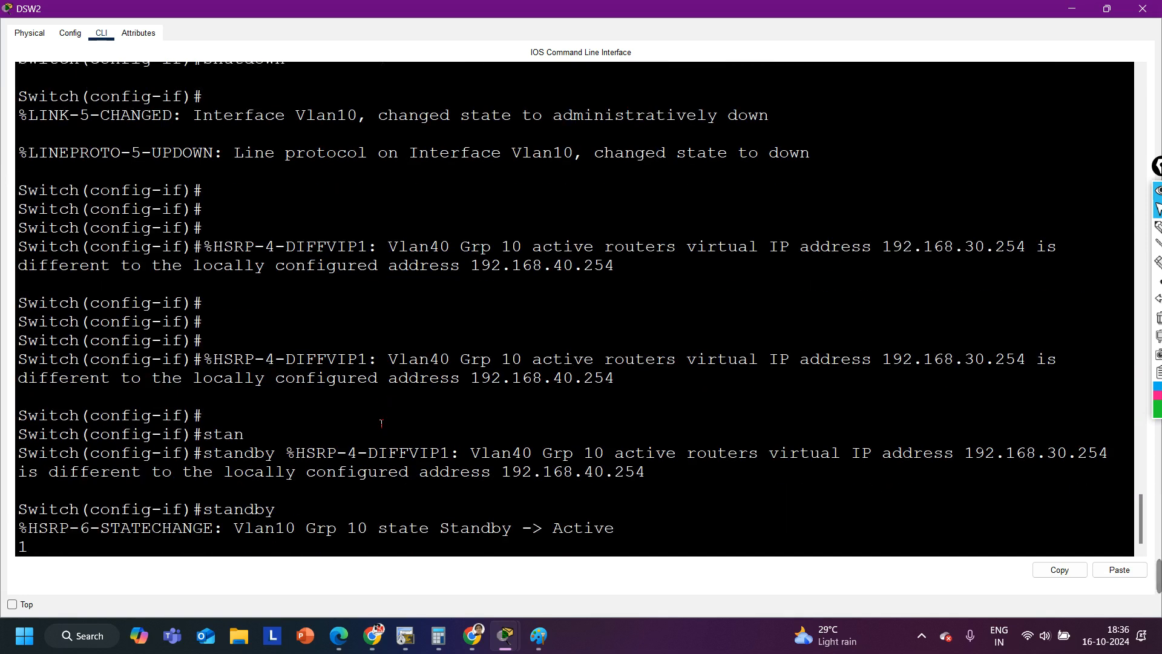
text(0 ip)
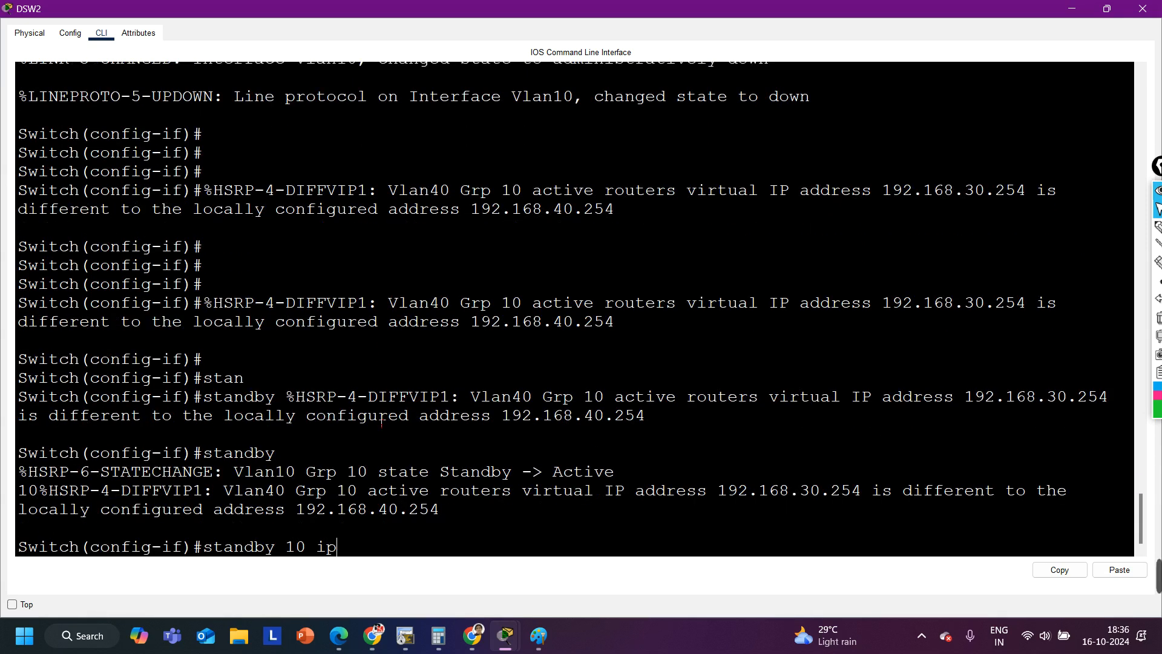
key(Tab)
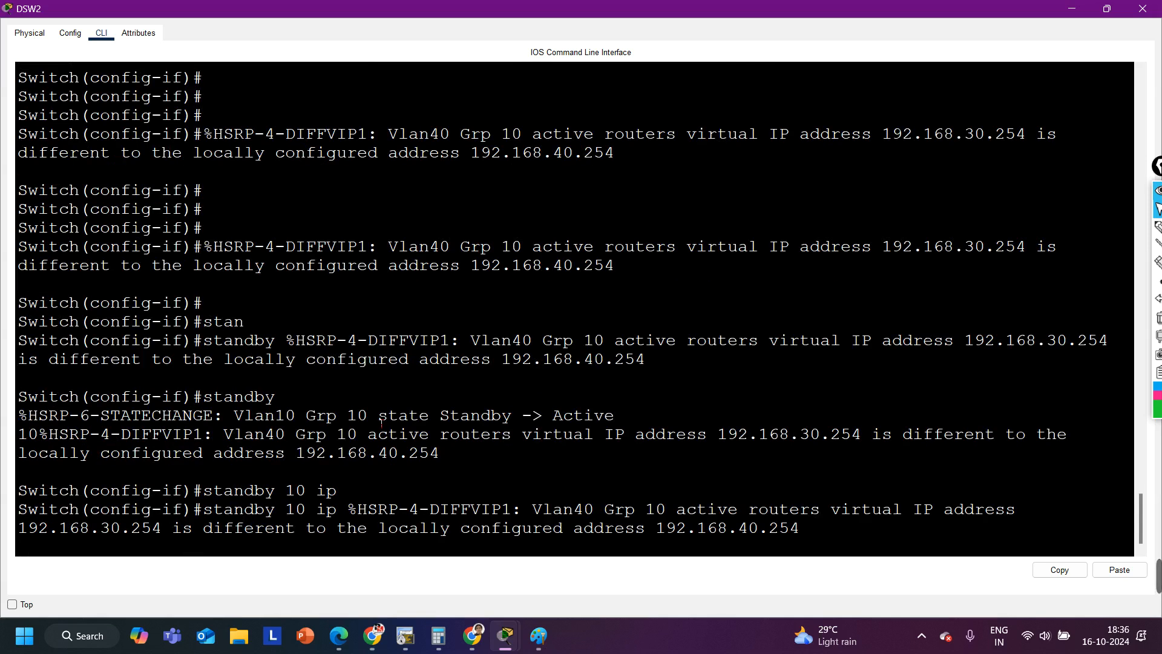
text(192.1)
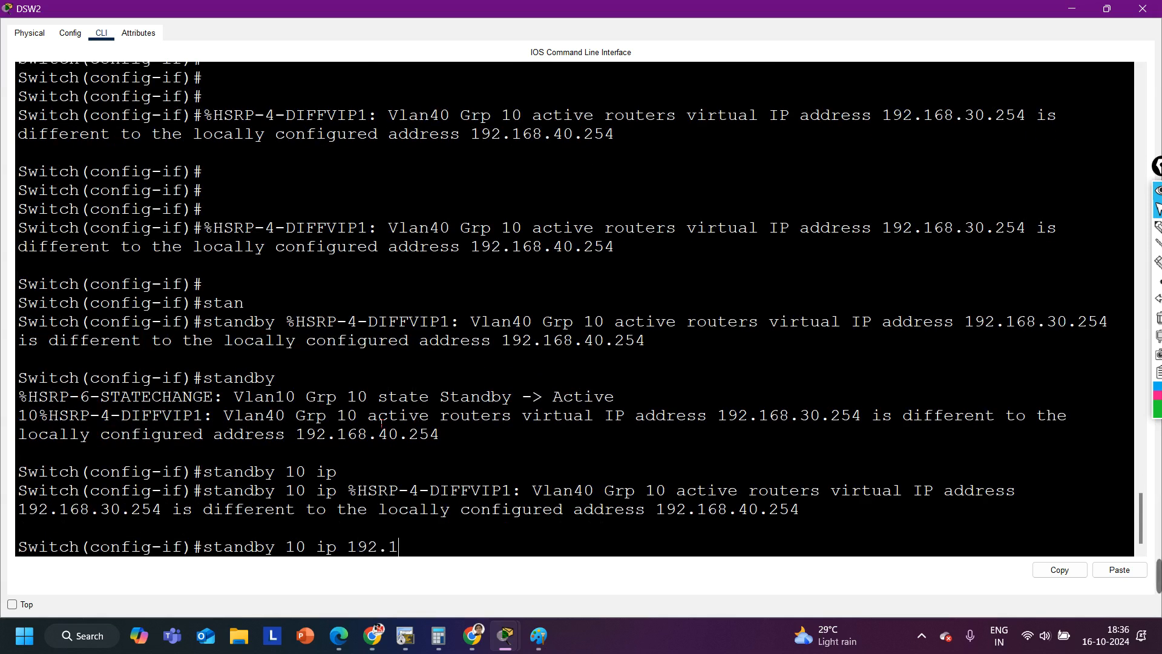
text(68.10.254)
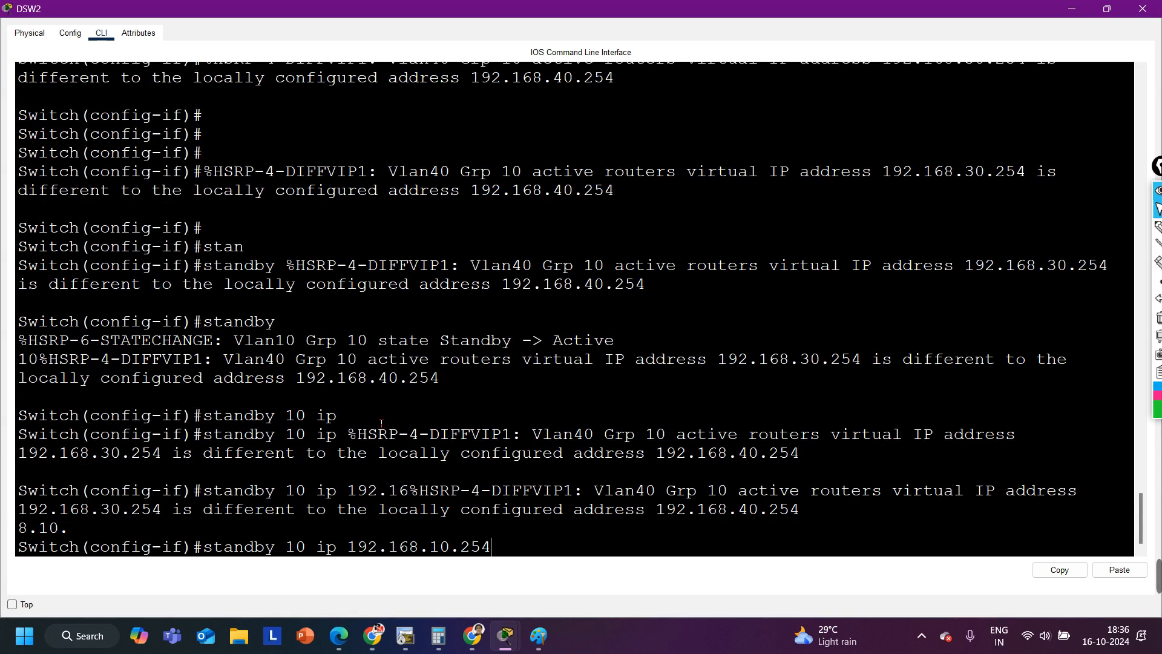
key(Return)
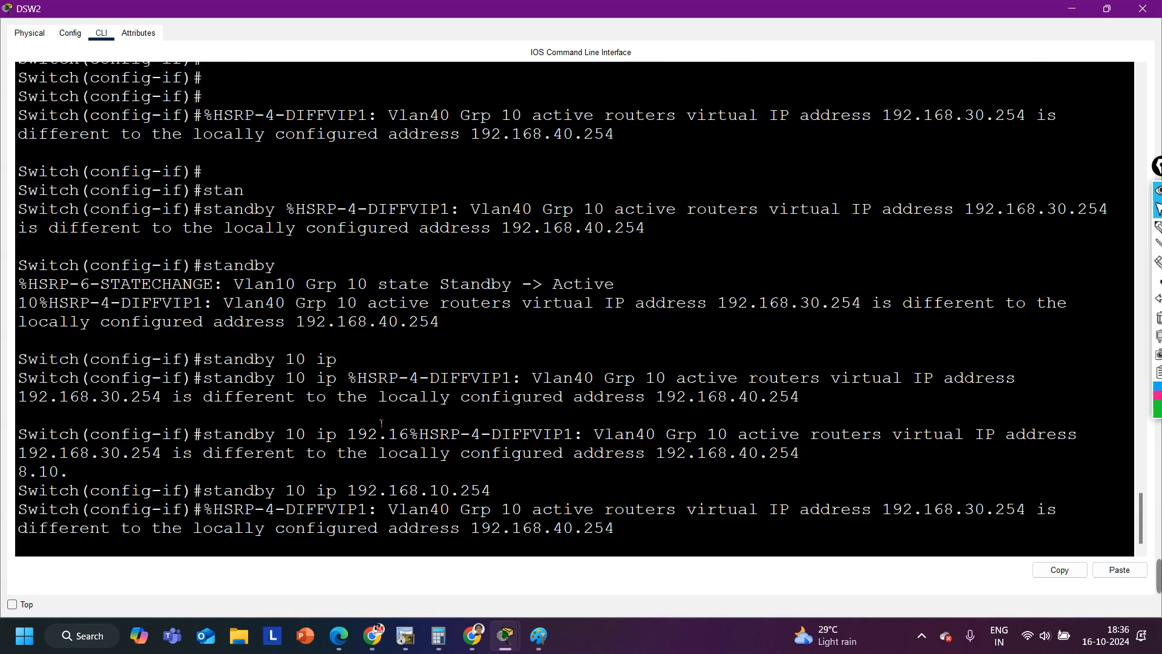
Step: Bring interface VLAN 10 back up with no shutdown and return to global configuration mode at a clean prompt
text(no sh)
key(Tab)
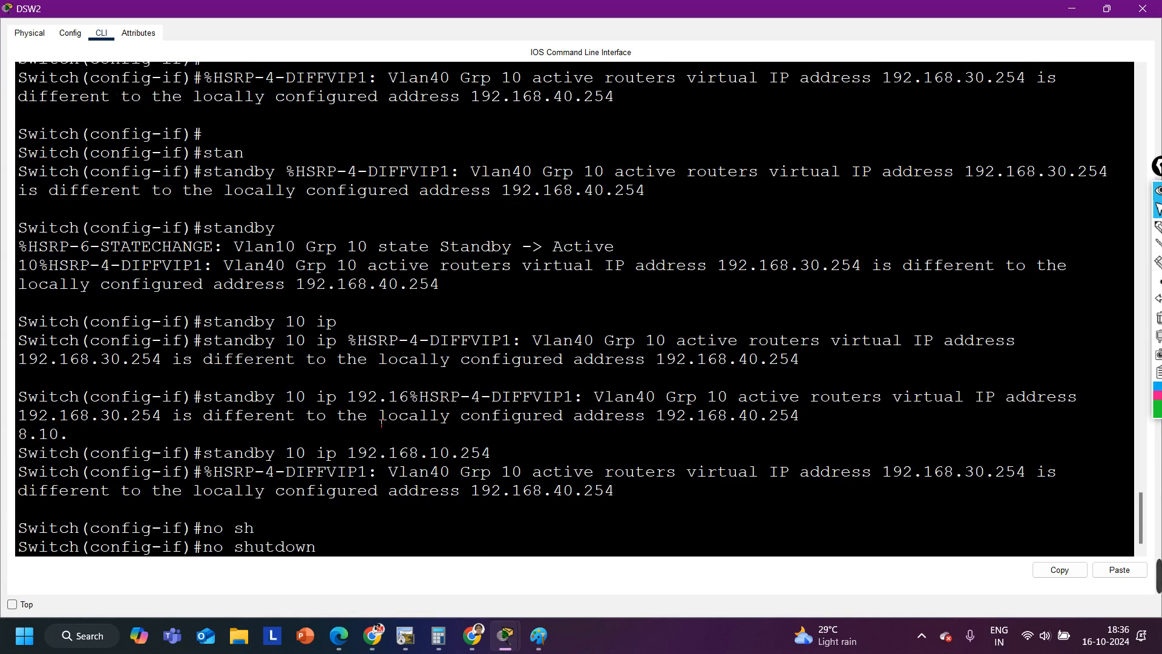
key(Return)
text(ex)
key(Return)
key(Return)
key(Return)
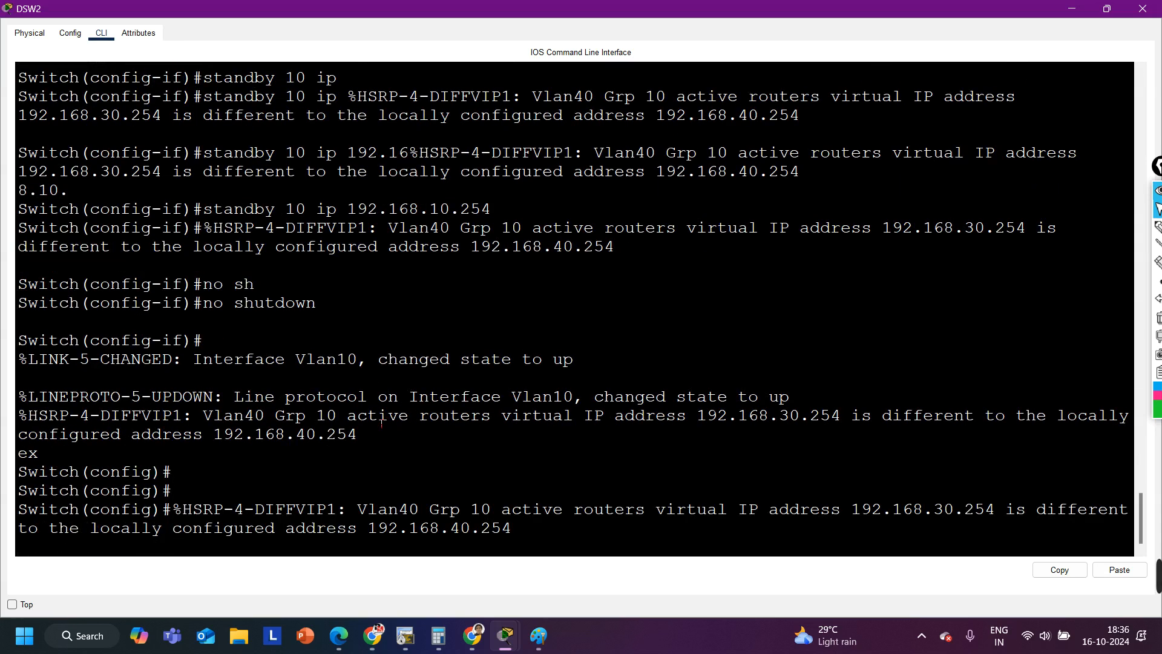
key(Return)
text(int vlan 20)
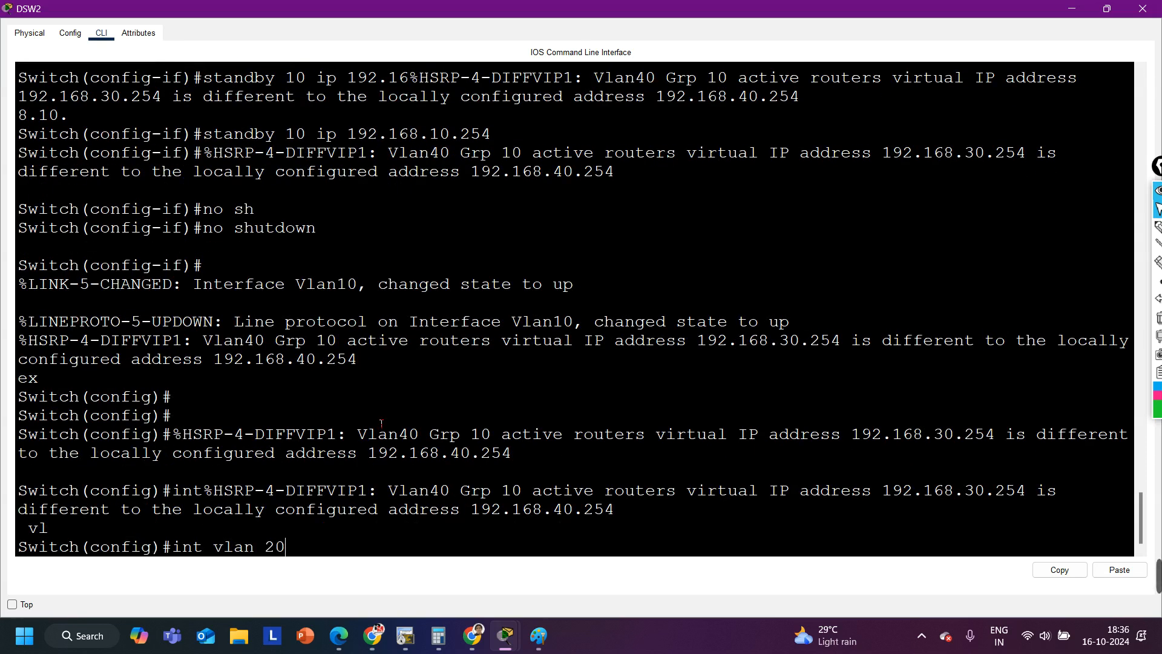
key(Return)
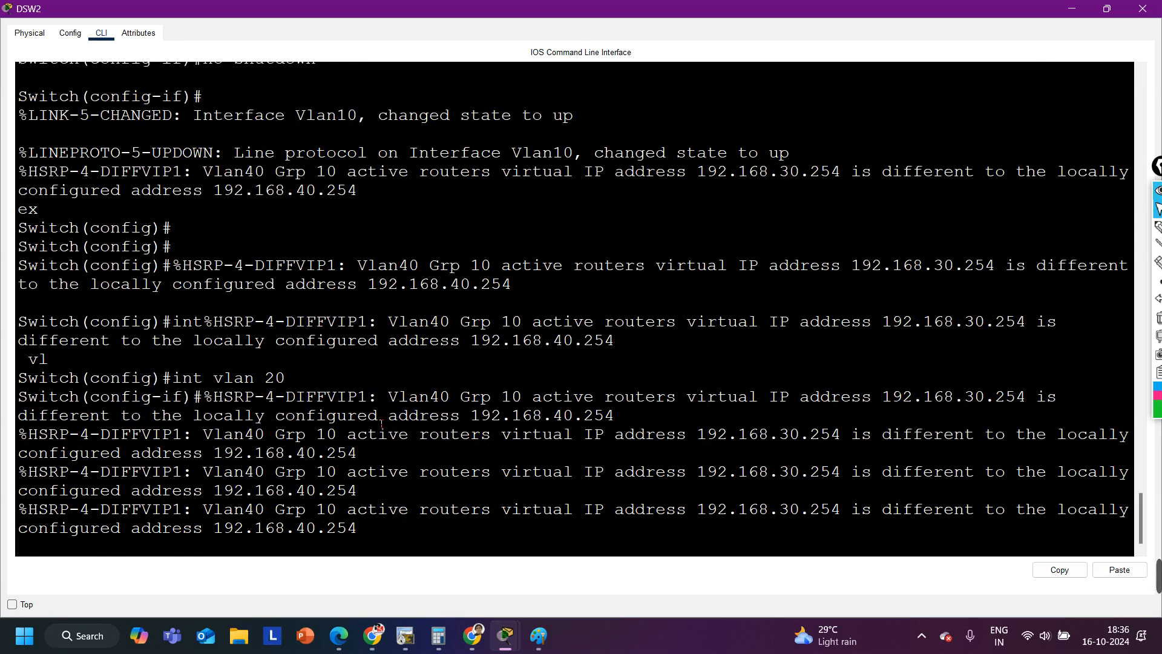
Step: Close the DSW2 window, nudge the switch up slightly in the topology, and reopen its console maximized at a clean prompt
click(1143, 9)
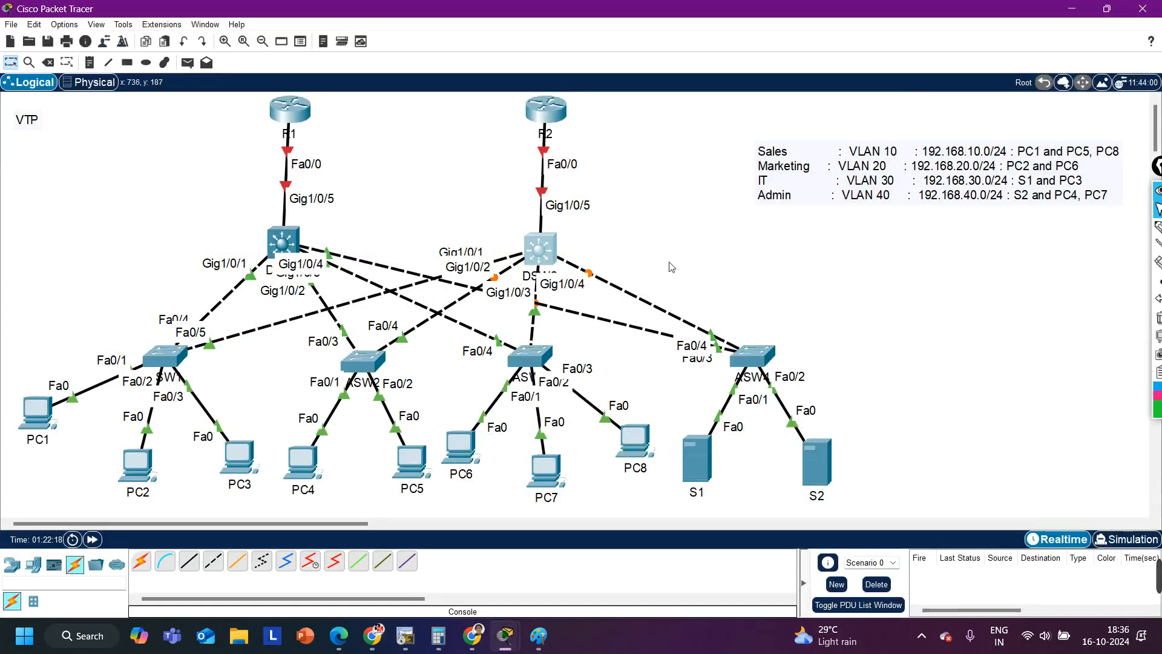
mouse_move(551, 254)
mouse_down()
mouse_move(563, 234)
mouse_move(590, 233)
mouse_move(548, 257)
mouse_move(551, 240)
mouse_up()
click(550, 240)
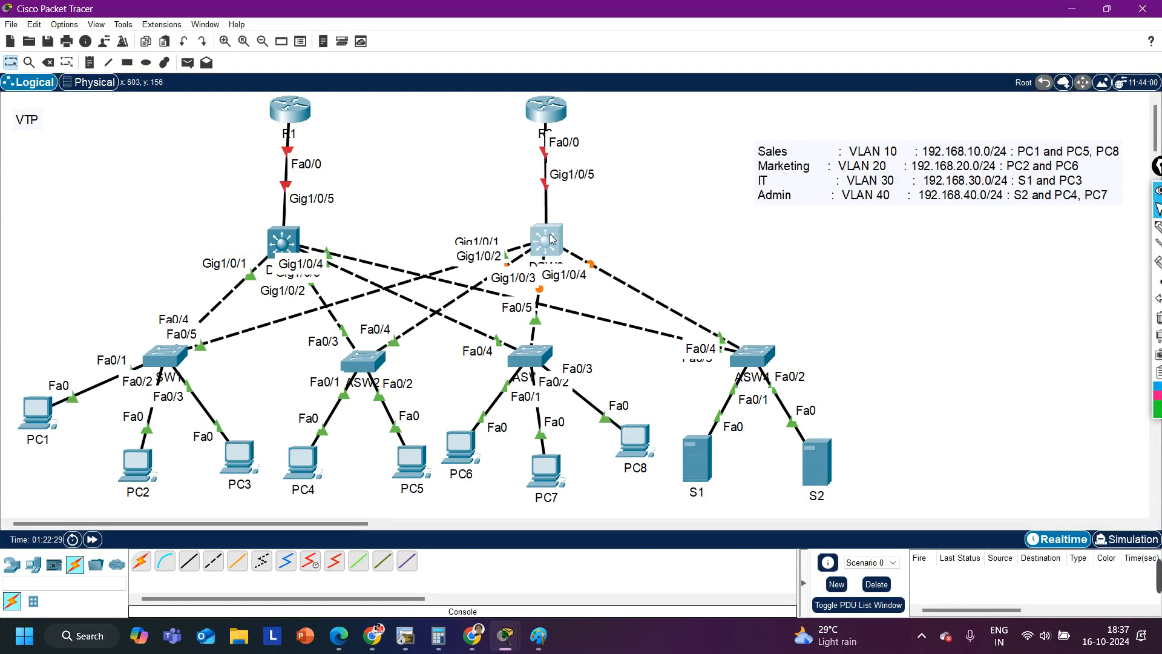
click(881, 91)
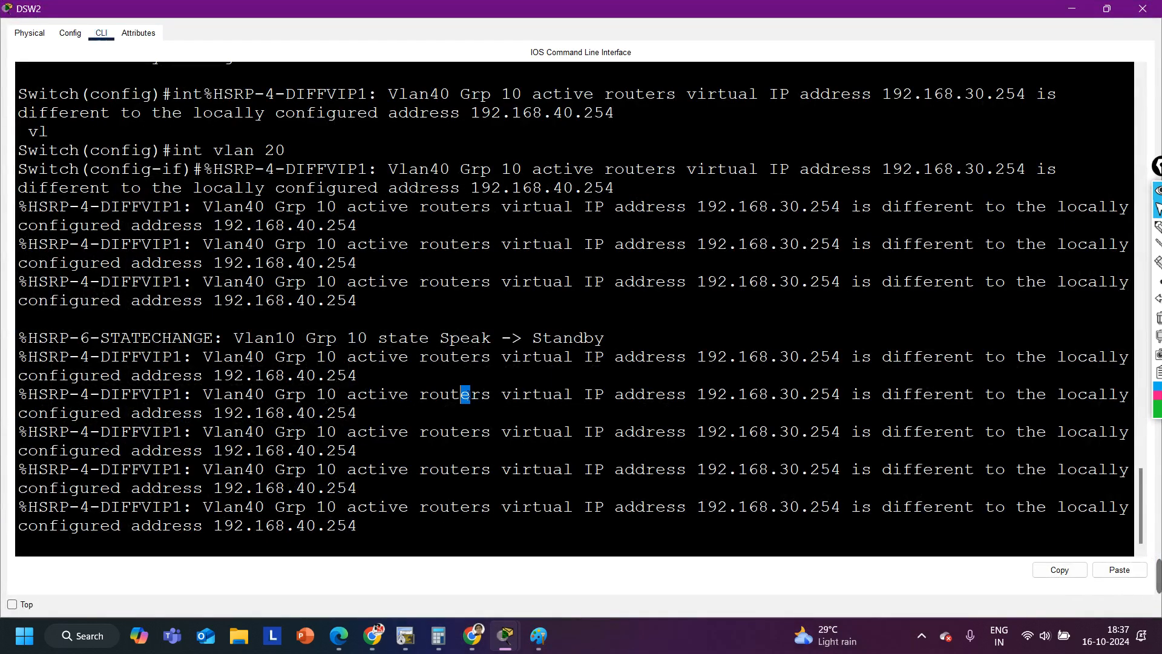
key(Return)
key(Return)
key(Return)
key(Return)
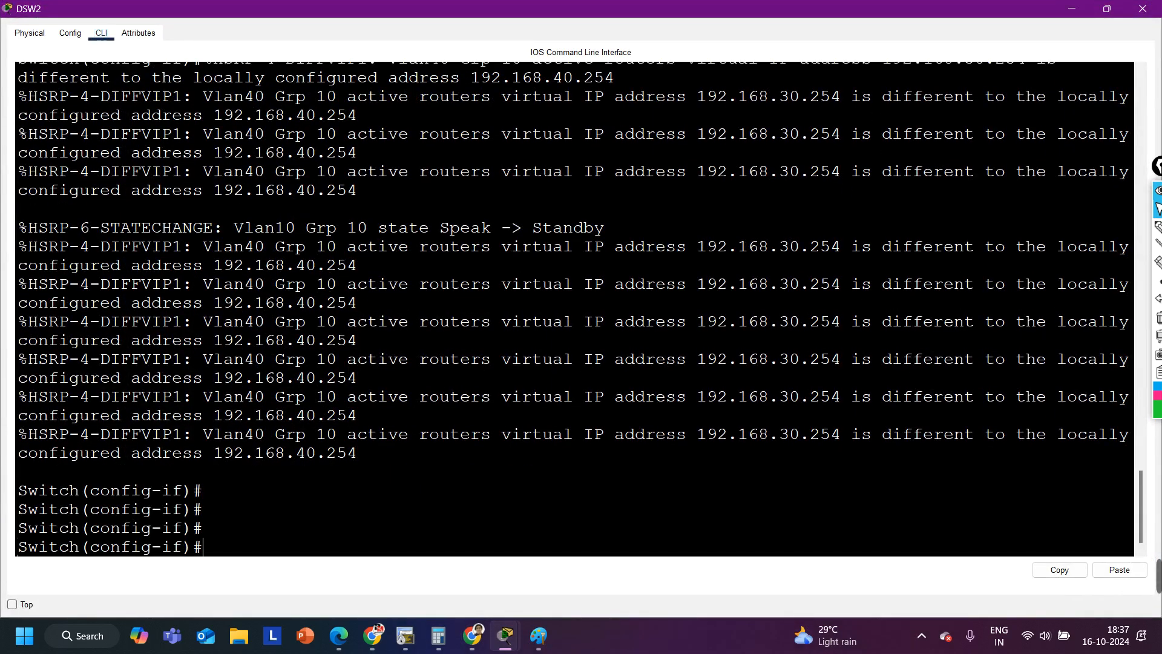
Step: Leave configuration mode, display the full standby details, and examine the active router address of VLAN 10 group 10
key(ctrl+z)
key(Return)
text(show stanb)
key(Tab)
key(BackSpace)
key(Tab)
key(Return)
key(Return)
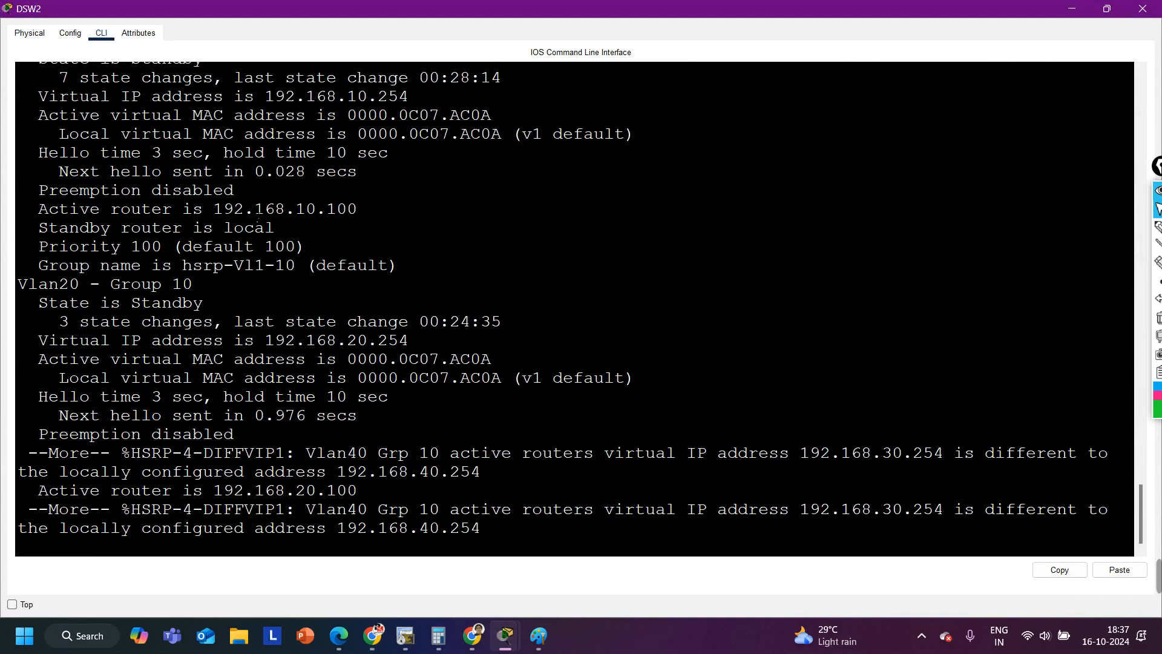
drag(258, 216, 384, 218)
scroll(382, 268, up, 2)
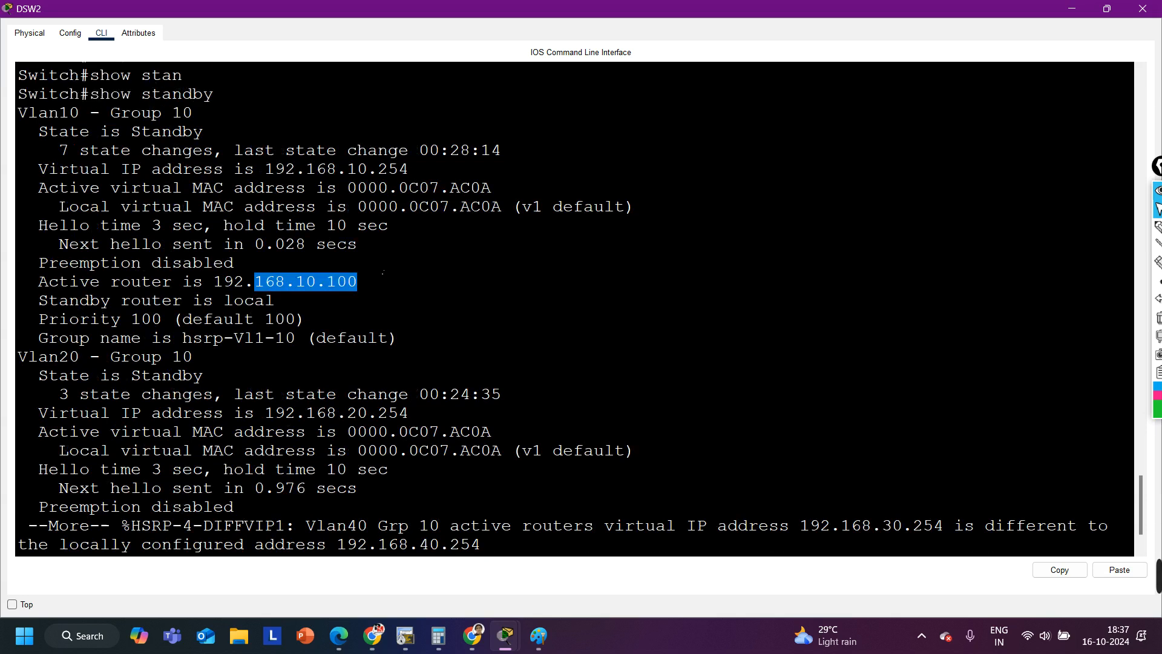
scroll(383, 270, up, 3)
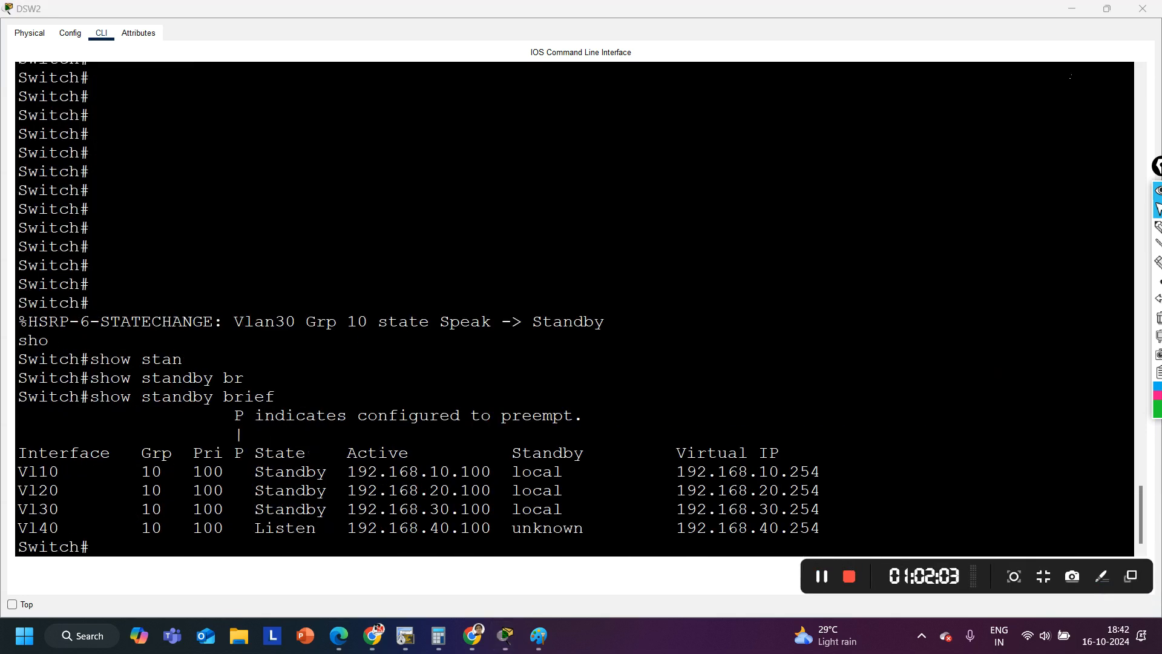
Step: Restore, move and widen the DSW2 window, then review the VLAN 10 to 40 rows of the brief standby summary
click(1108, 8)
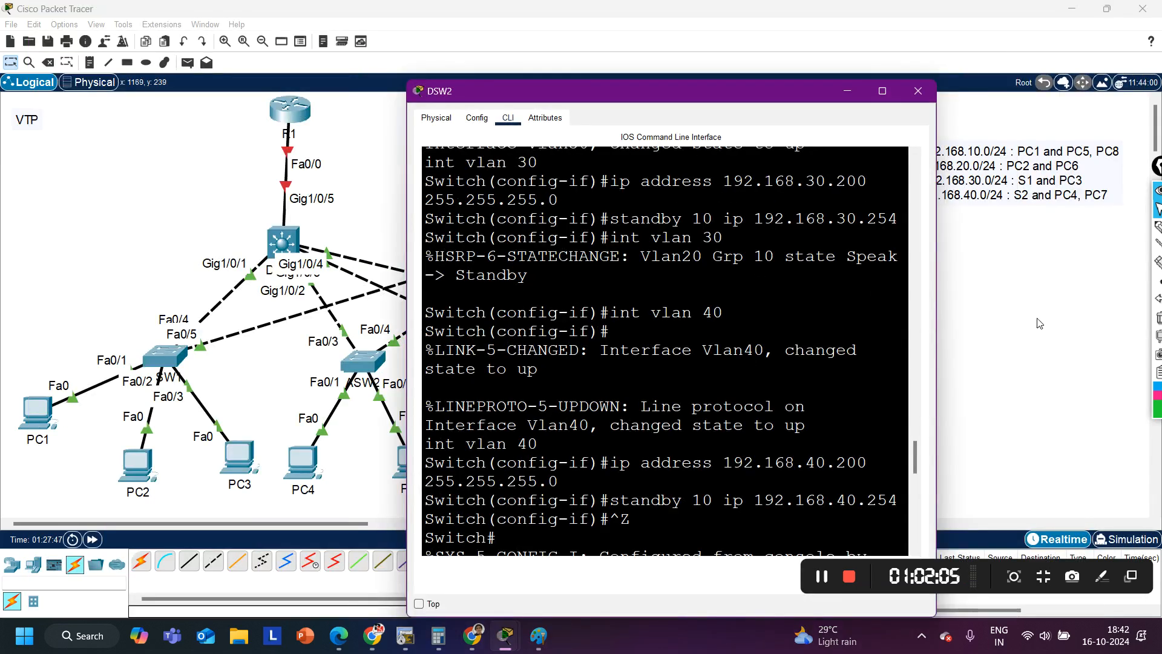
drag(936, 368, 1160, 367)
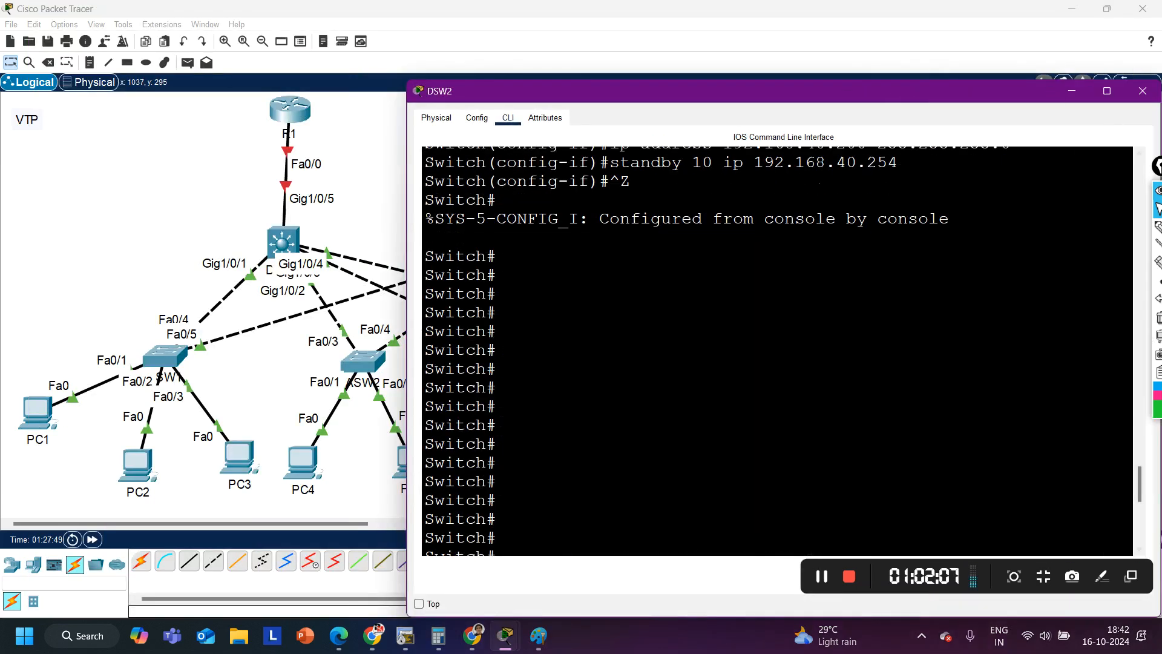
drag(740, 97, 515, 62)
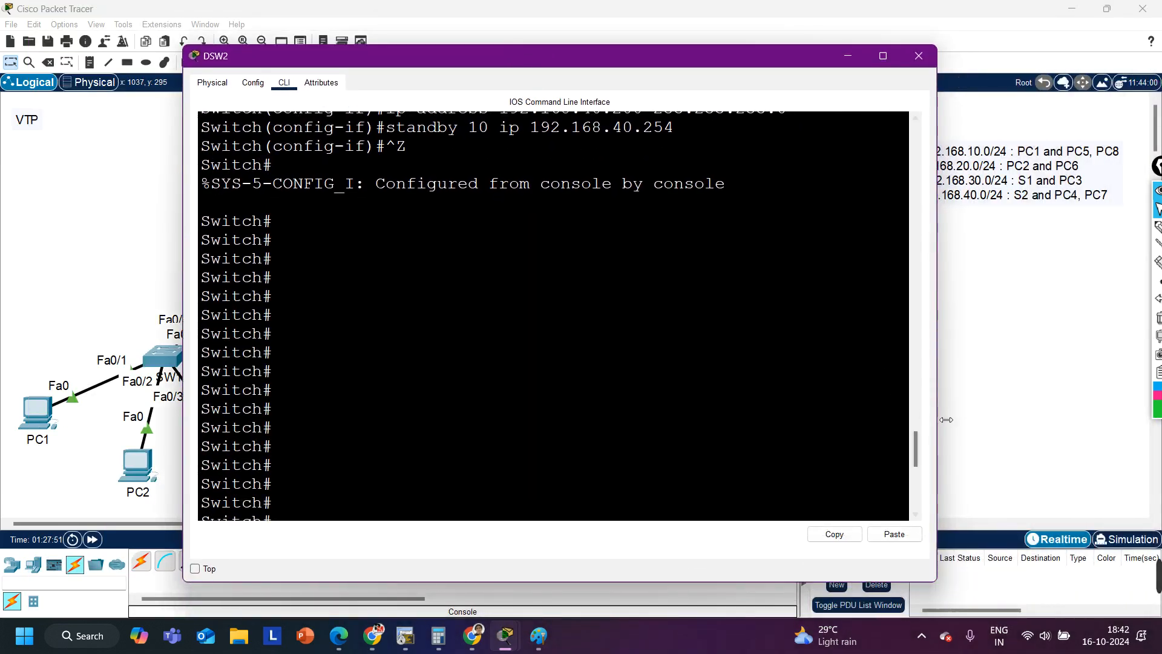
drag(946, 424, 1070, 418)
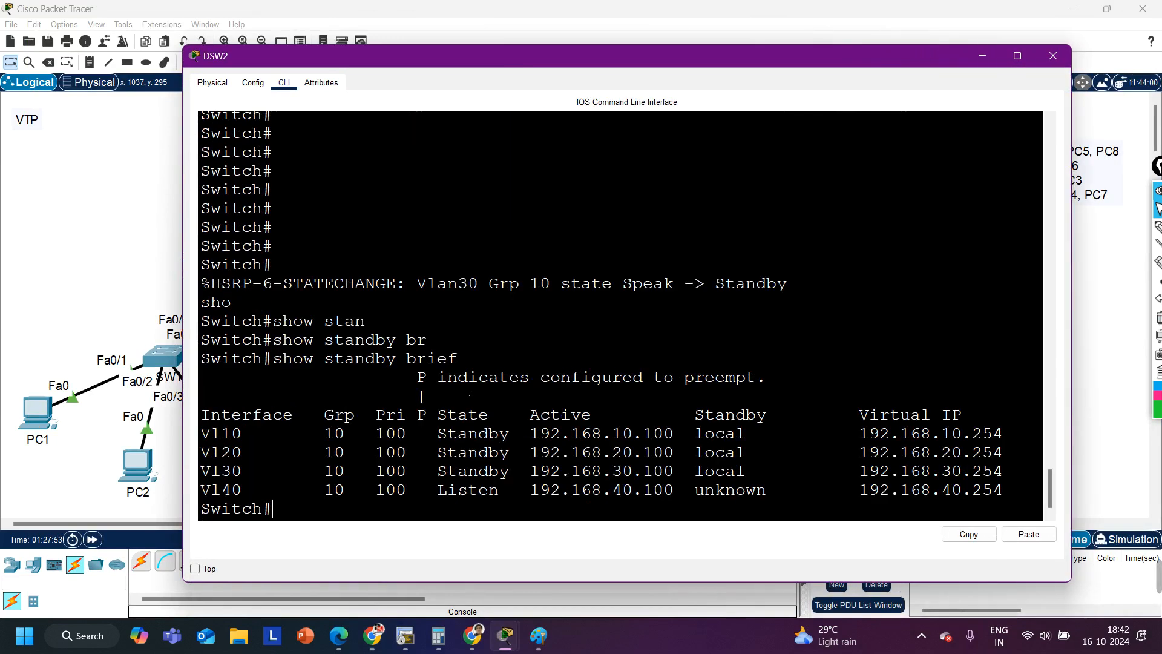
drag(225, 433, 1005, 491)
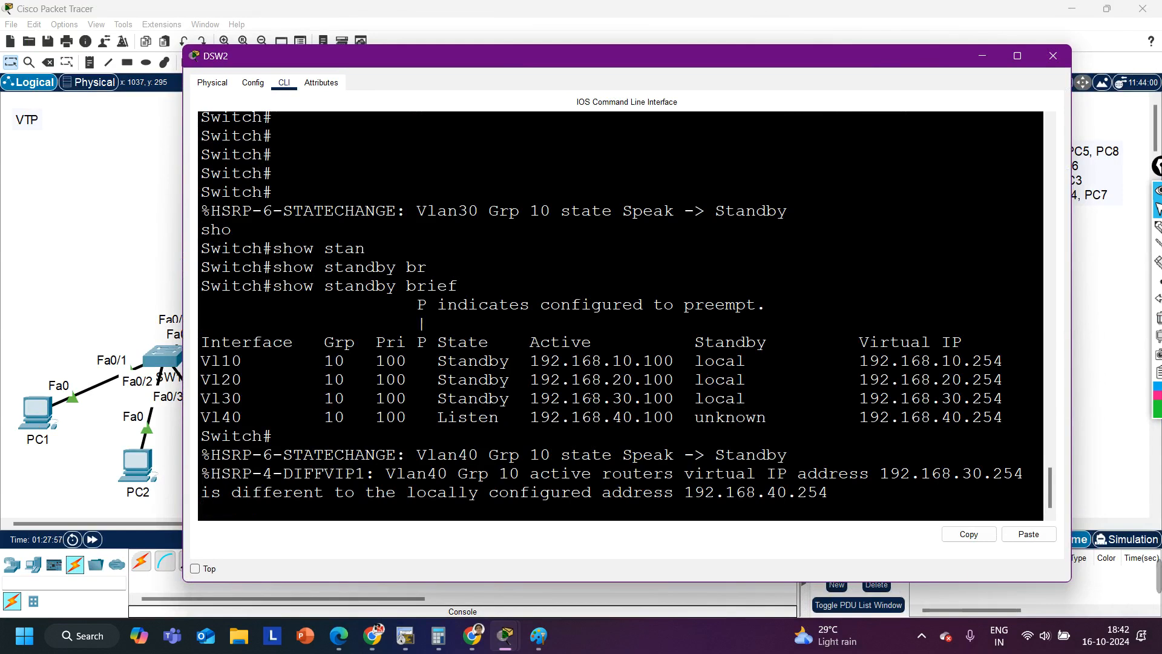
key(Return)
key(Return)
key(Return)
key(Return)
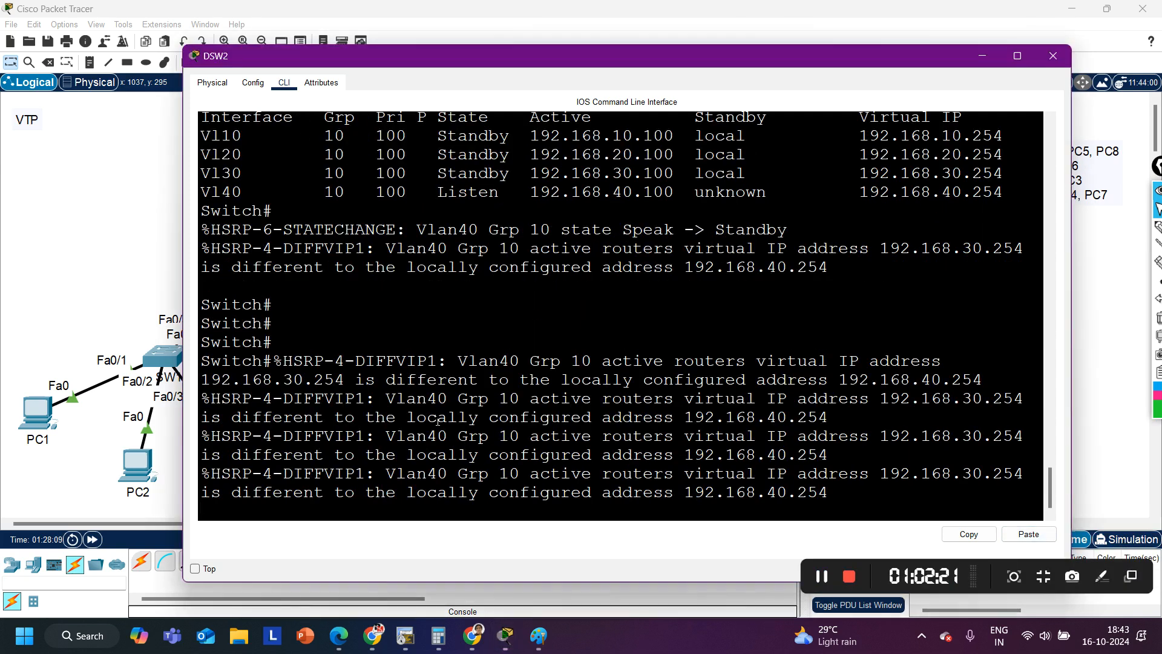
Step: Enter global configuration mode on DSW2 and remove interface VLAN 10
key(Return)
text(conf)
key(Tab)
key(Return)
key(Return)
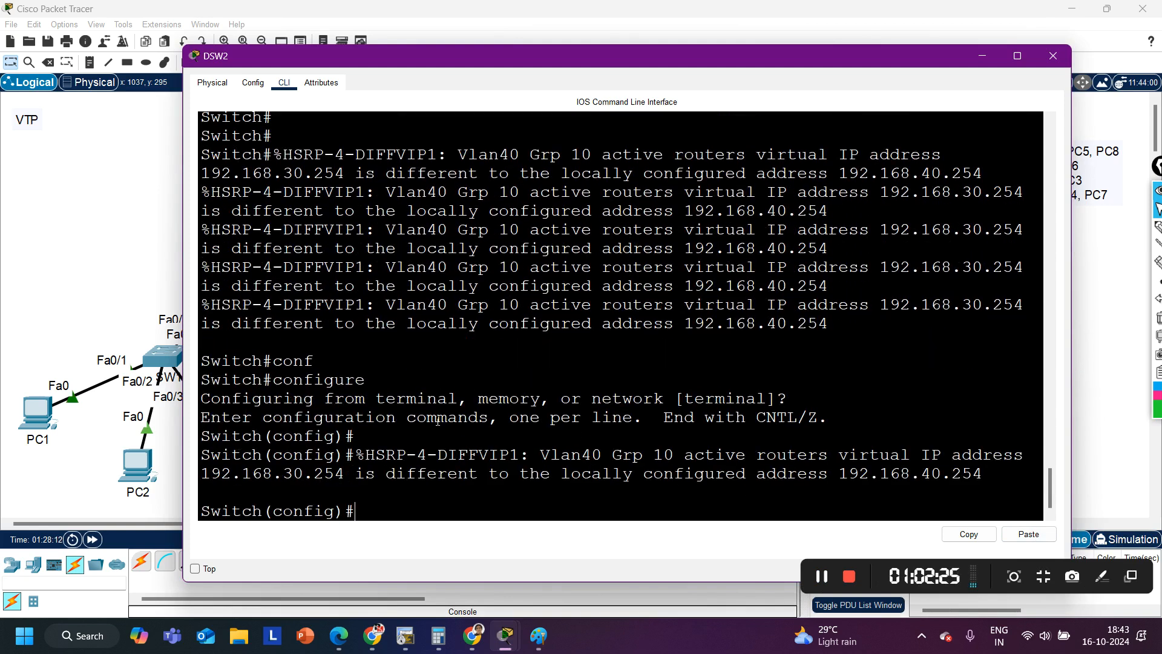
key(Return)
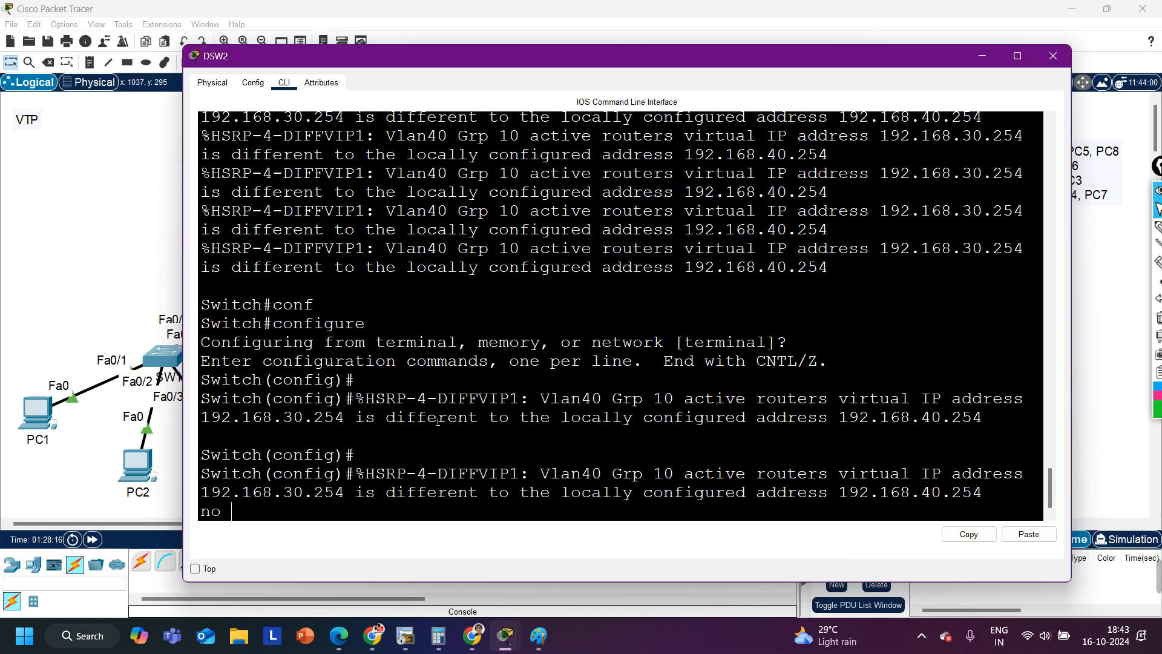
text(no in)
key(Tab)
text(vl)
key(Tab)
text(10)
key(Return)
Step: Remove interfaces VLAN 20, VLAN 30 and VLAN 40, and return to privileged EXEC mode
key(Up)
key(BackSpace)
key(Return)
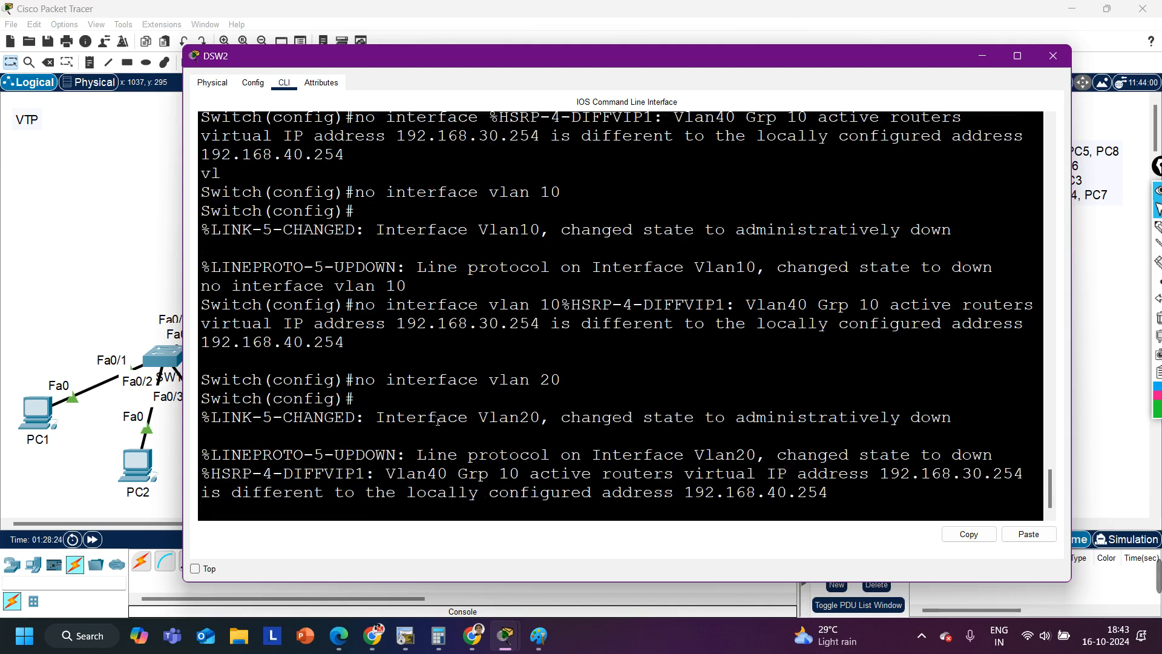
key(Up)
key(Up)
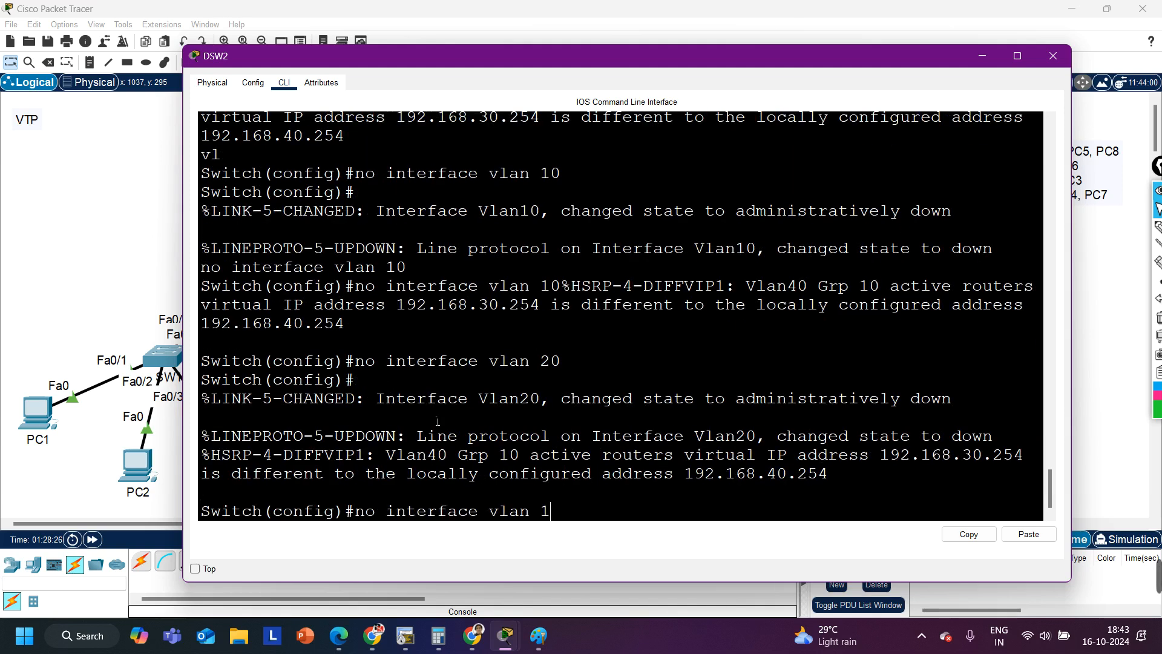
text(30)
key(Return)
key(Up)
key(BackSpace)
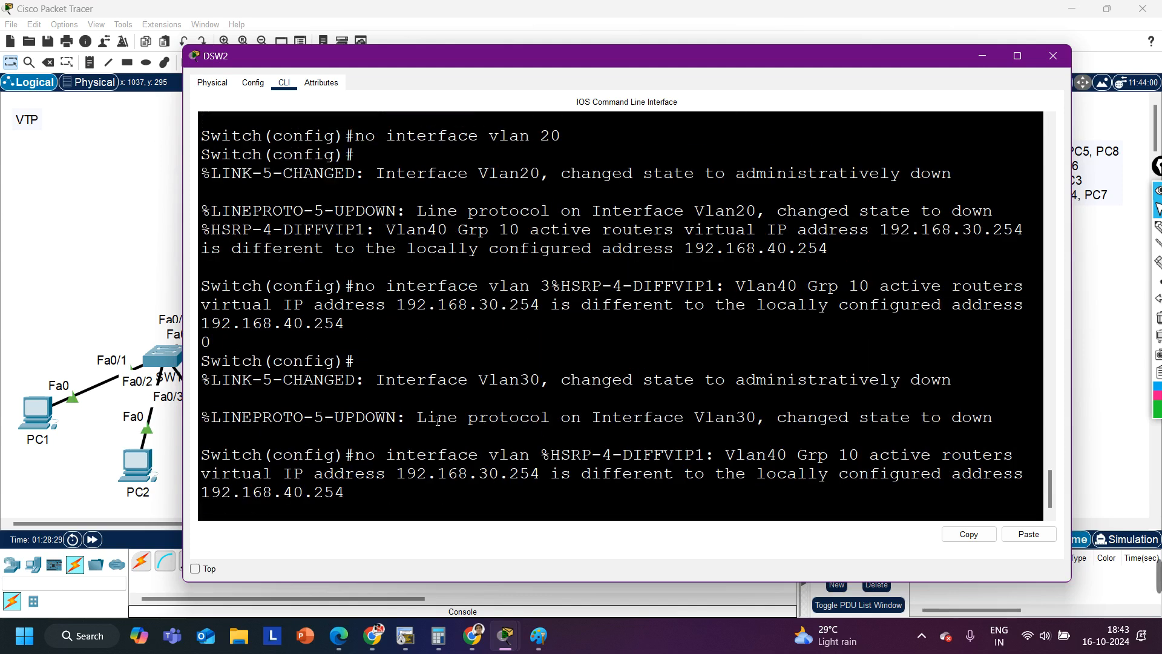
key(Return)
key(ctrl+z)
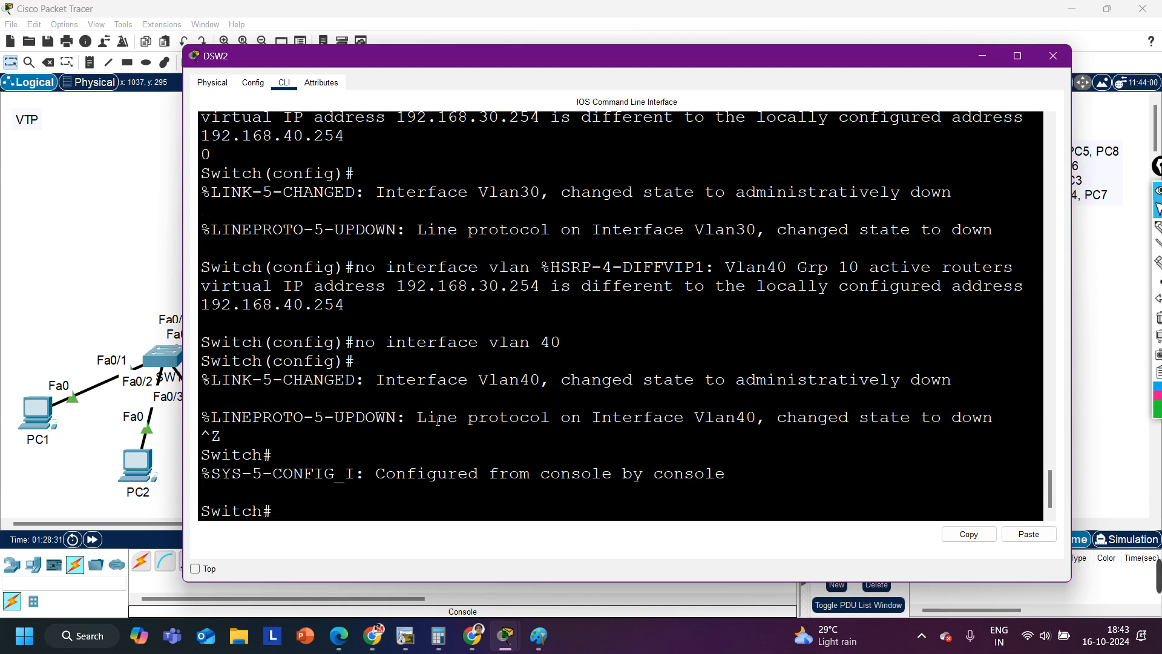
Step: Push the old output off the console with empty prompts and close the DSW2 window
key(Return)
key(Return)
key(Return)
key(Return)
key(Return)
key(Return)
key(Return)
key(Return)
key(Return)
key(Return)
key(Return)
key(Return)
key(Return)
key(Return)
key(Return)
key(Return)
key(Return)
key(Return)
key(Return)
key(Return)
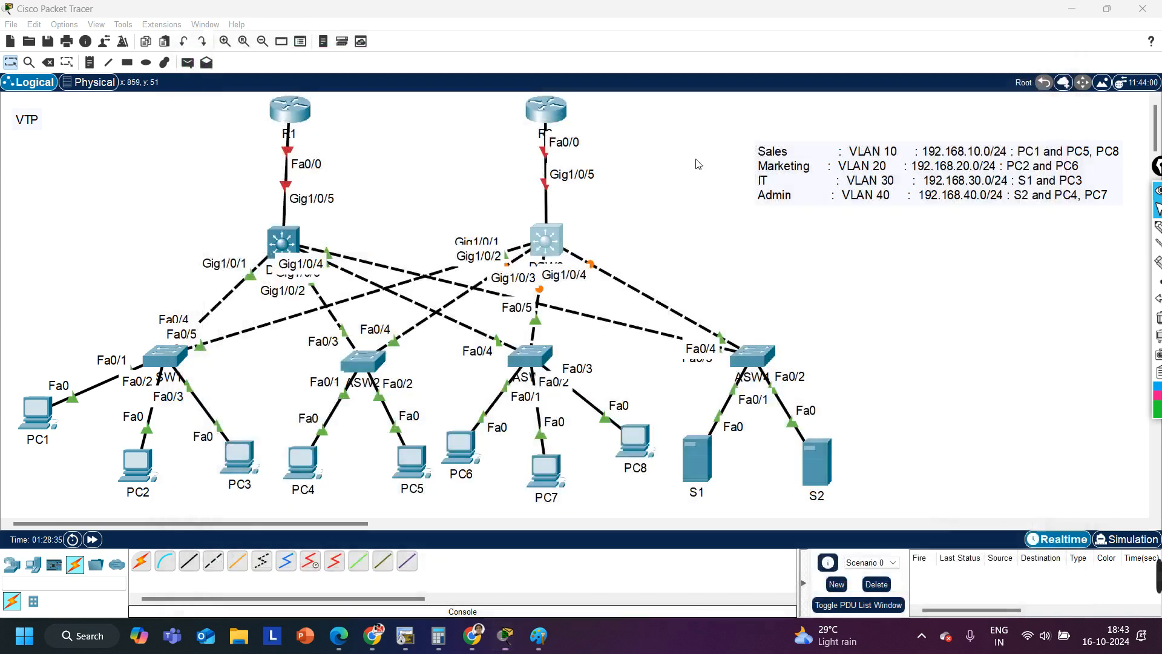
click(1054, 56)
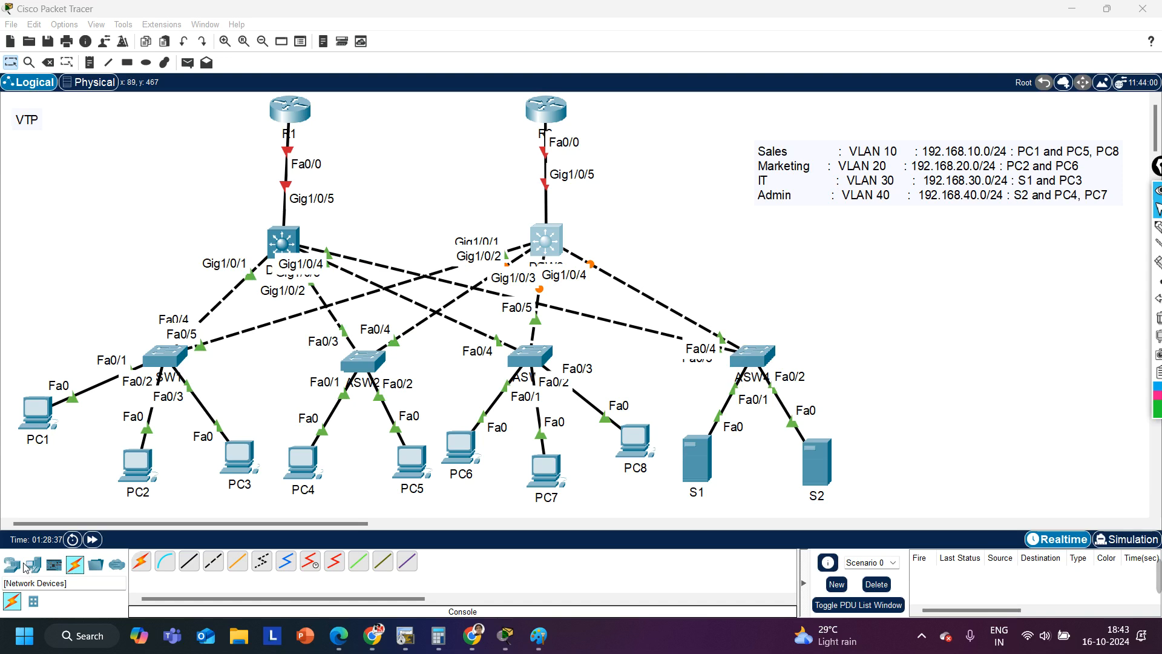
Step: Place a multilayer switch from the network devices in the empty area just below the VTP label
click(34, 564)
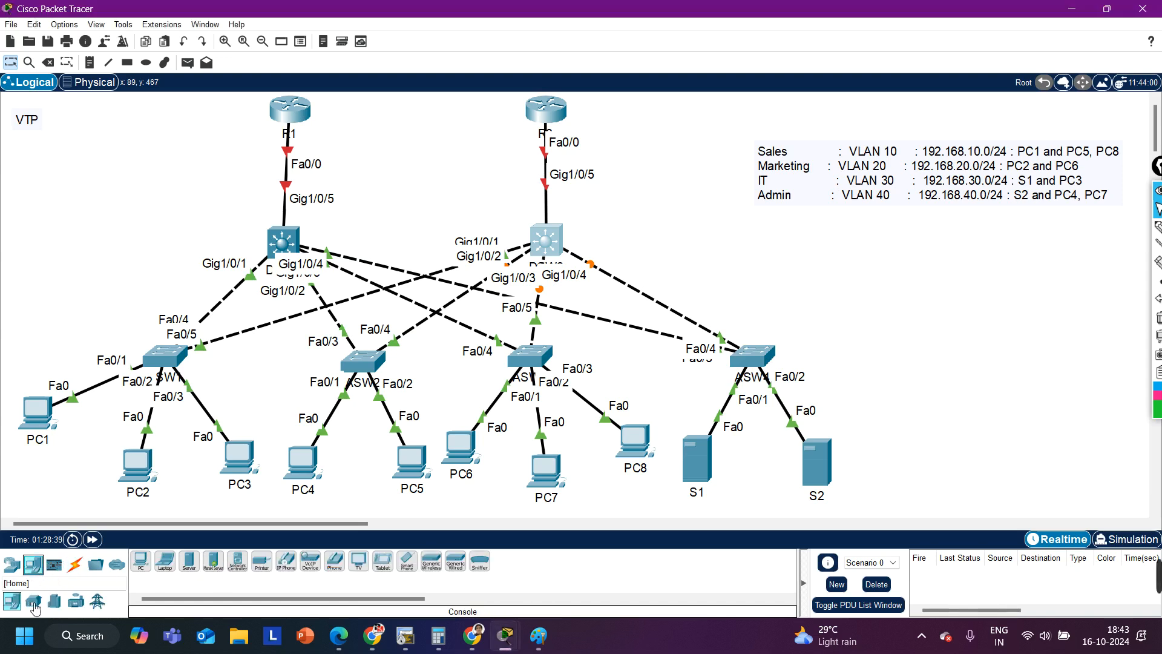
click(12, 564)
click(33, 601)
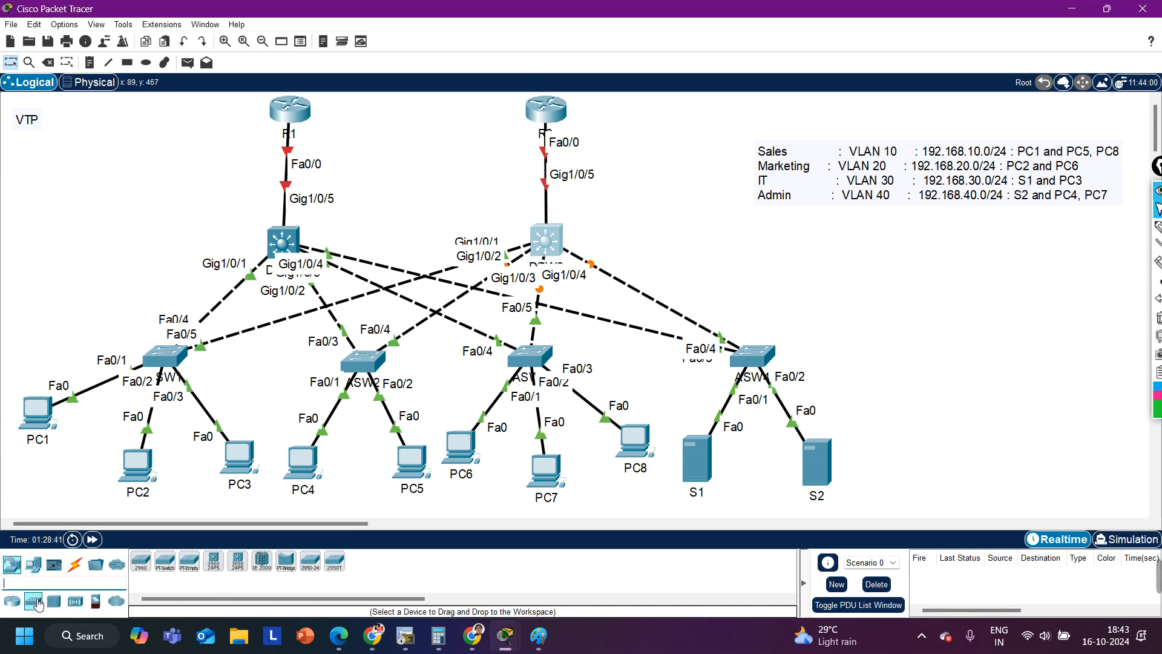
click(237, 561)
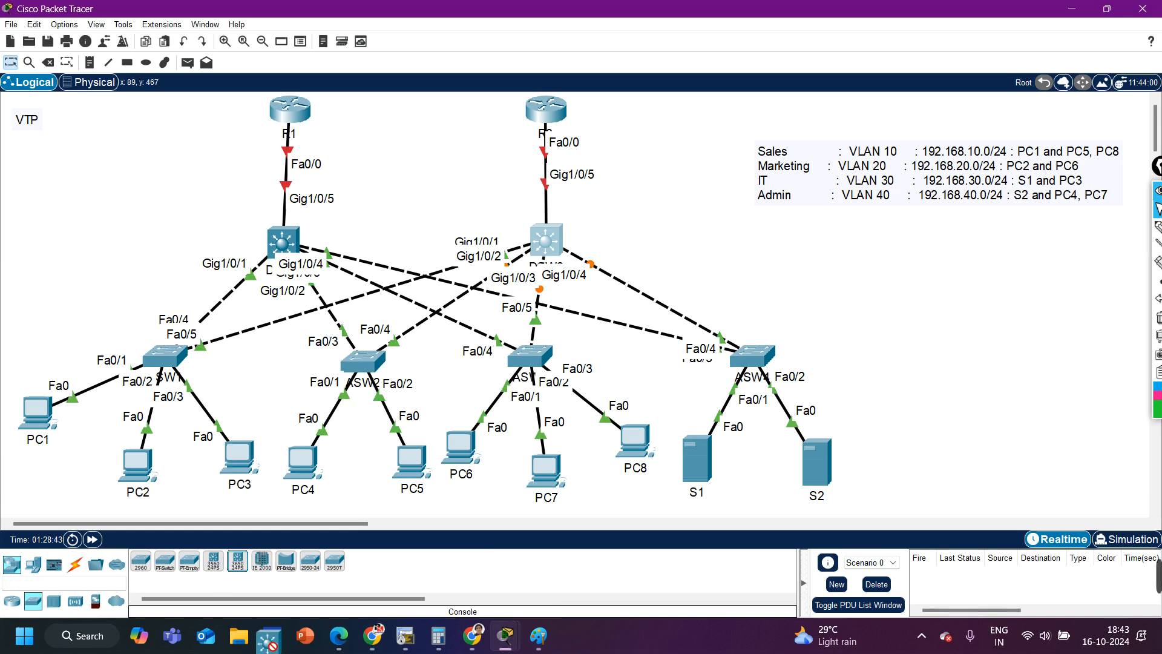
click(213, 561)
click(121, 184)
mouse_move(121, 184)
mouse_down()
mouse_move(200, 390)
mouse_move(204, 496)
mouse_move(182, 85)
mouse_move(128, 31)
mouse_move(109, 166)
mouse_up()
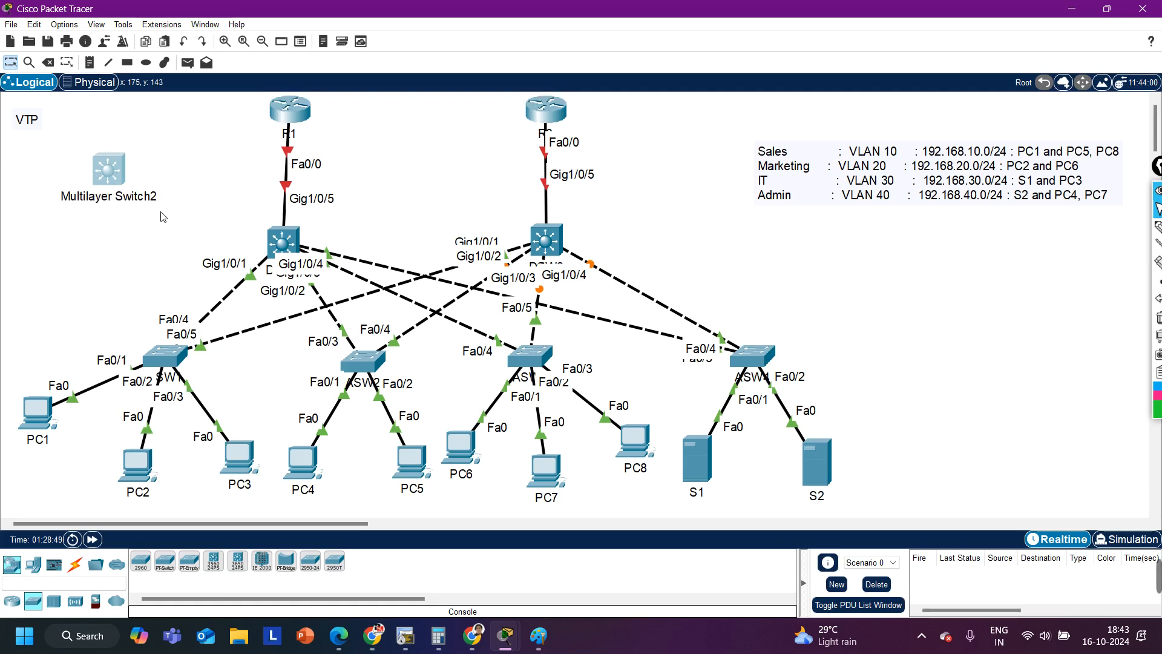
Step: Delete the extra unconnected multilayer switch together with the VTP label
drag(206, 127, 4, 180)
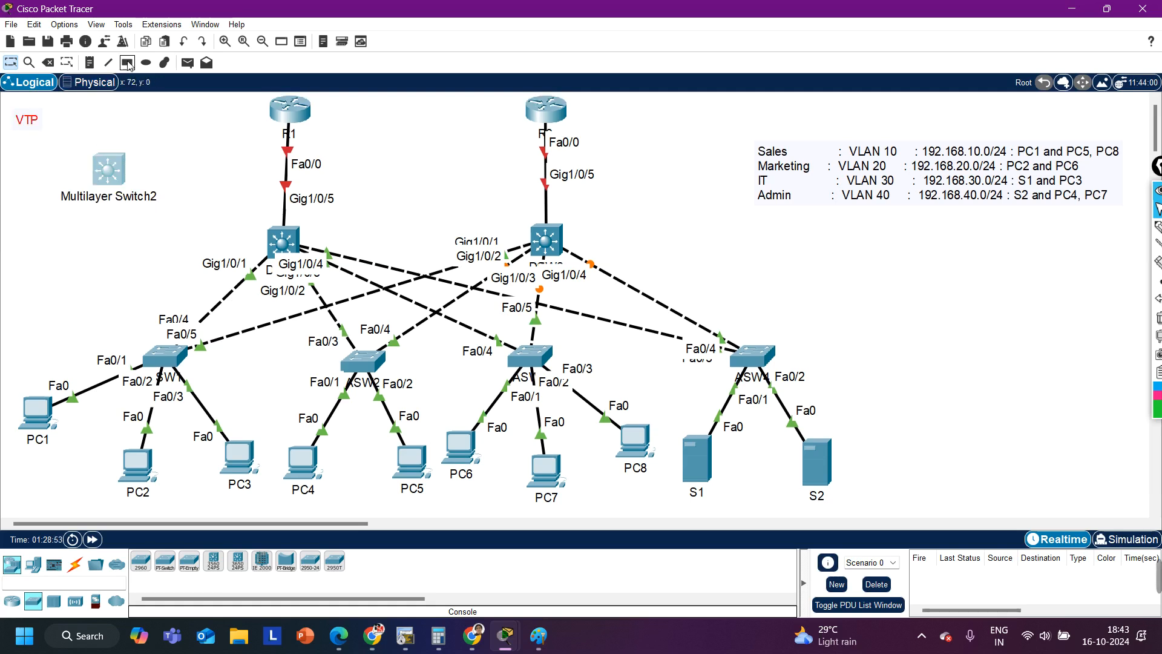
key(Delete)
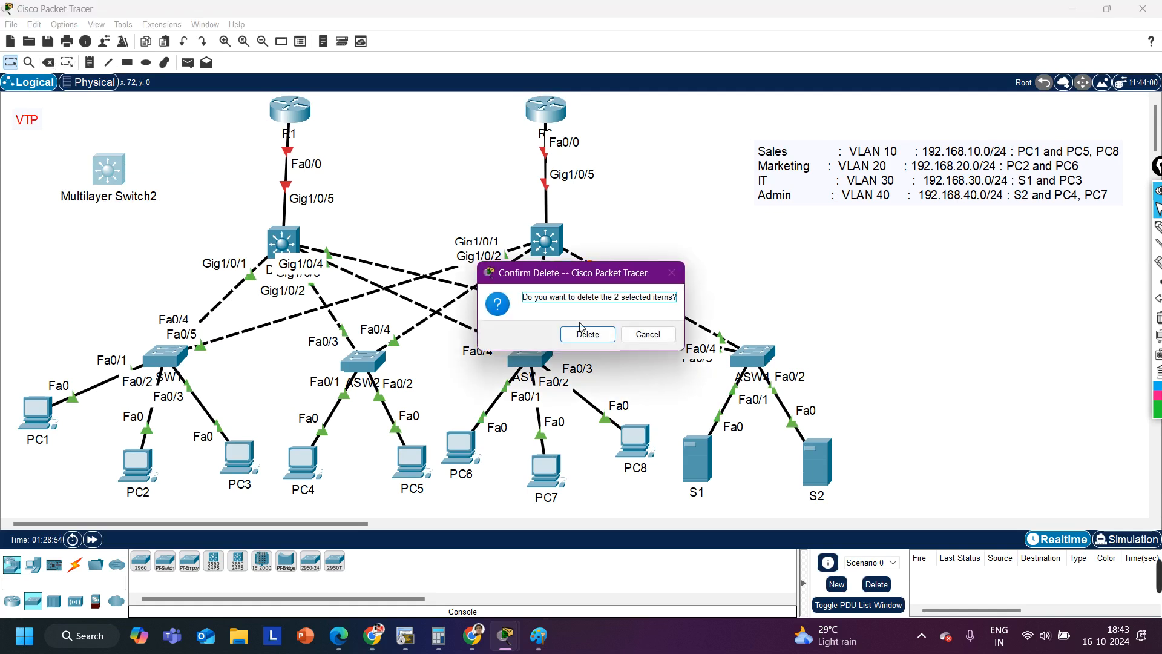
click(584, 334)
key(Escape)
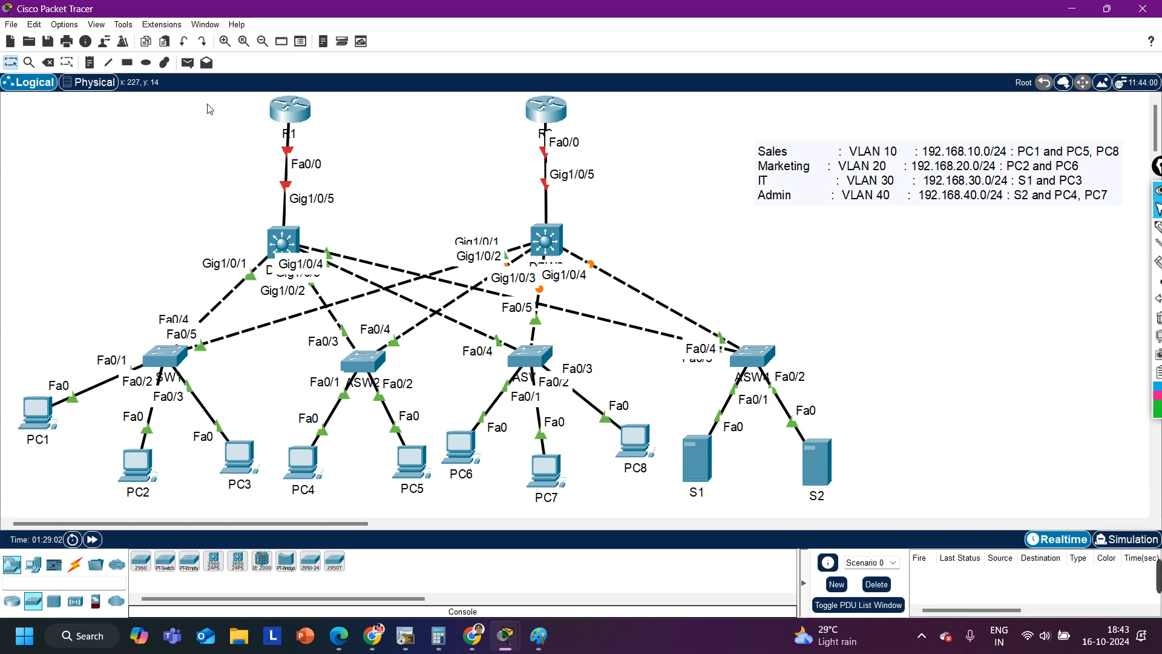
drag(212, 98, 650, 233)
click(175, 182)
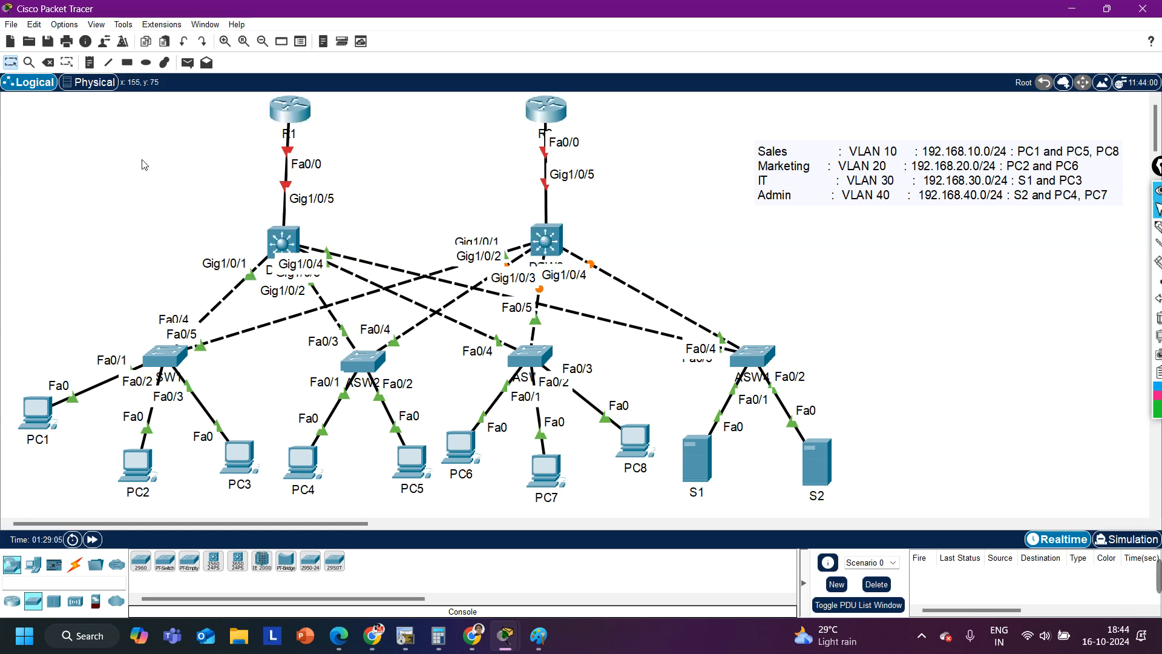
Step: Add the note 10.1.1.0/24 beside the link between R1 and DSW1
click(89, 62)
click(228, 172)
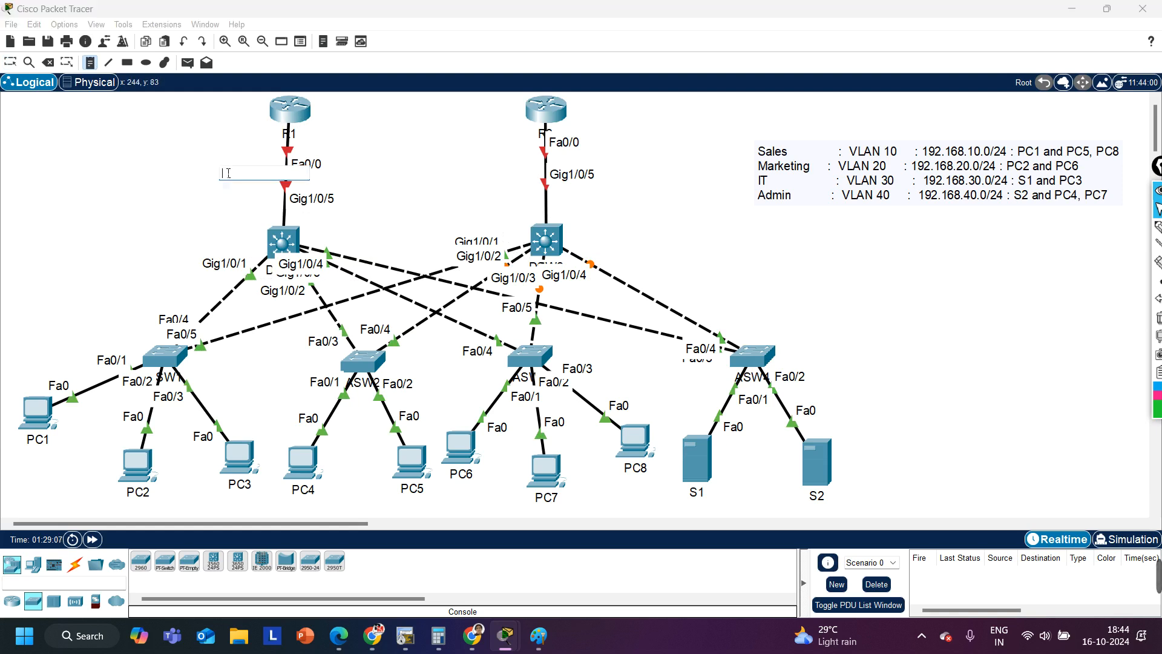
text(10.1.1.0)
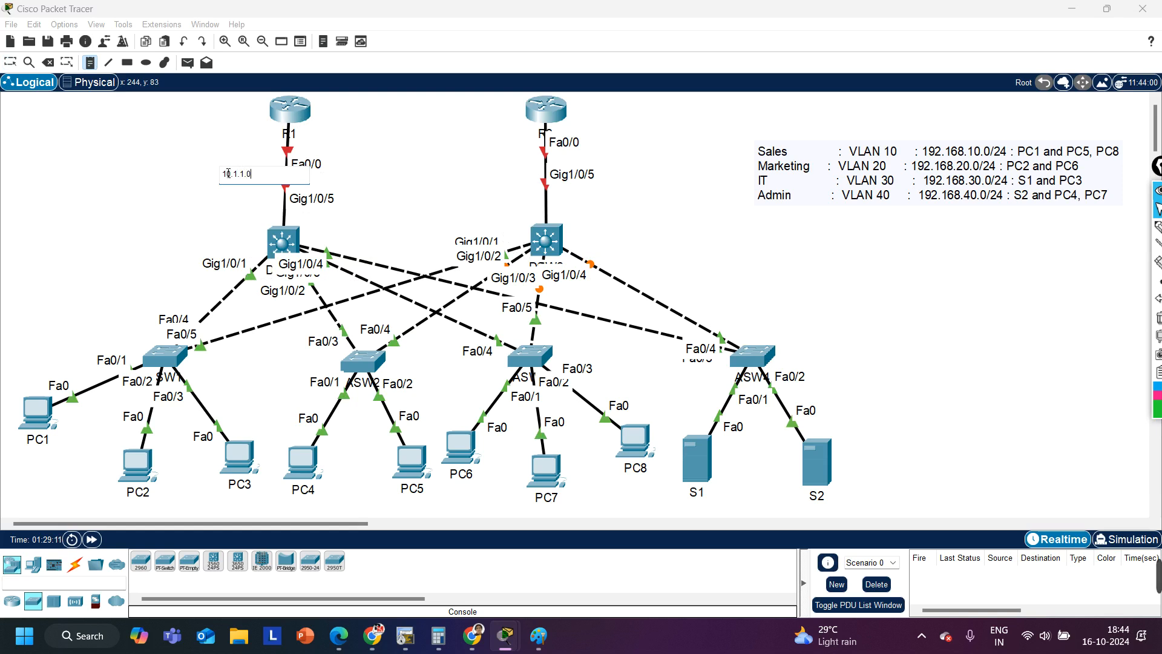
text(/24)
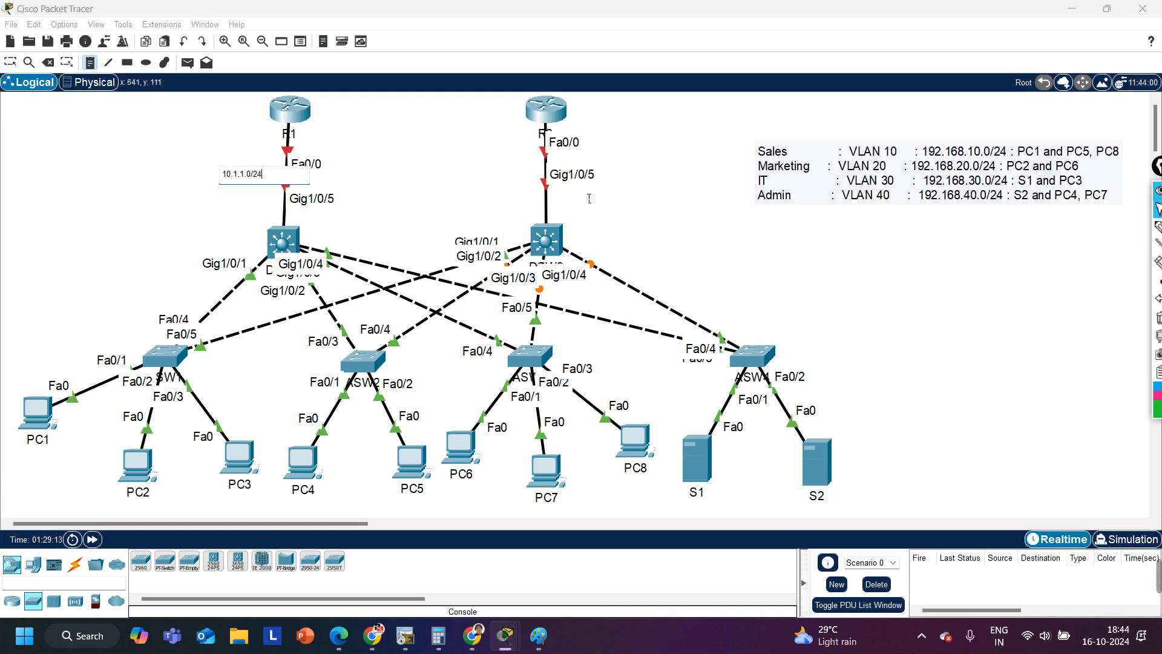
Step: Add the note 10.1.2.0/24 beside the link between R2 and DSW2 and align it next to the Gig1/0/5 label
click(589, 199)
text(10.1.2.0/24)
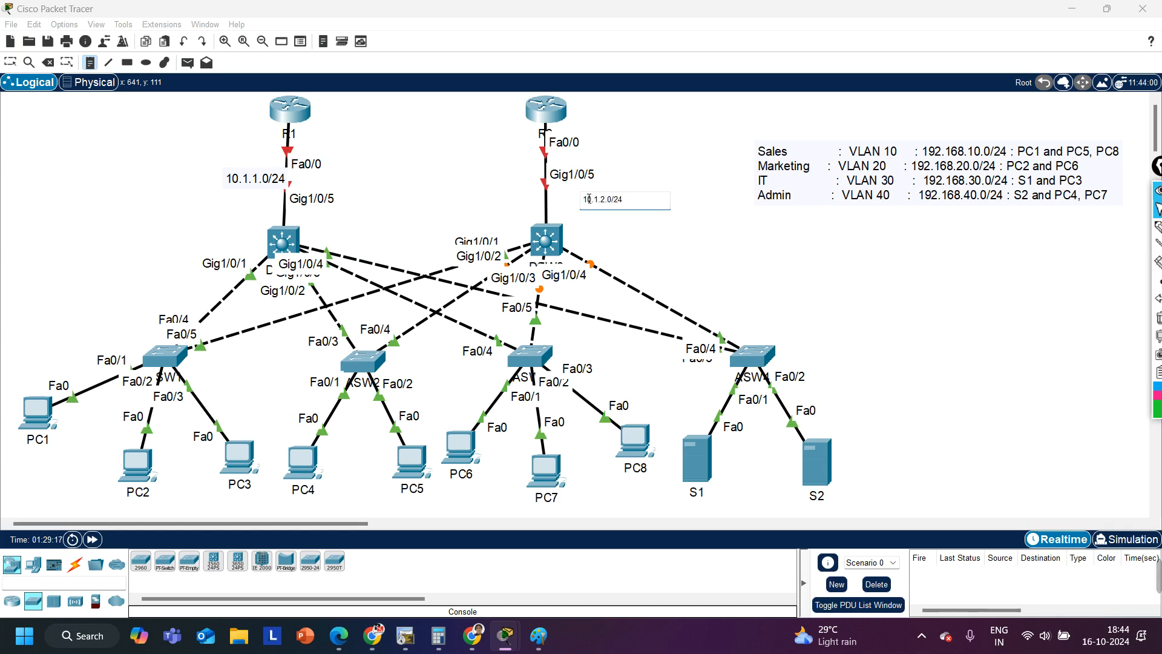
click(10, 62)
drag(605, 206, 619, 178)
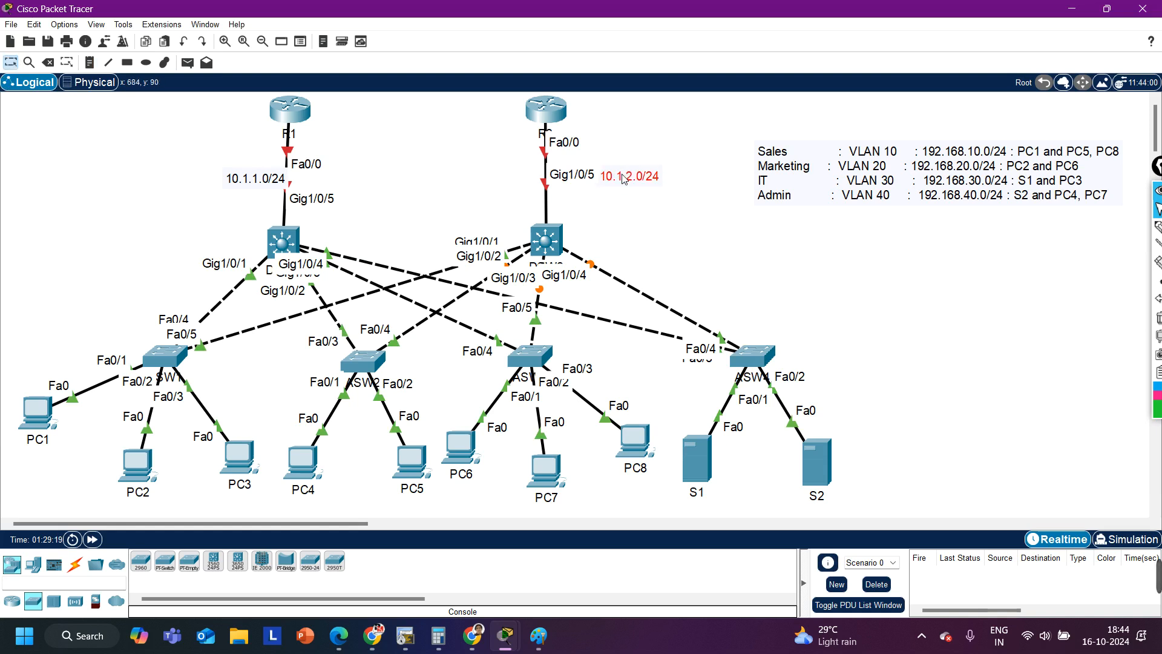
Step: Open DSW1's console, move its window clear of the uplinks, enter global configuration mode and push the old output away with empty prompts
click(285, 240)
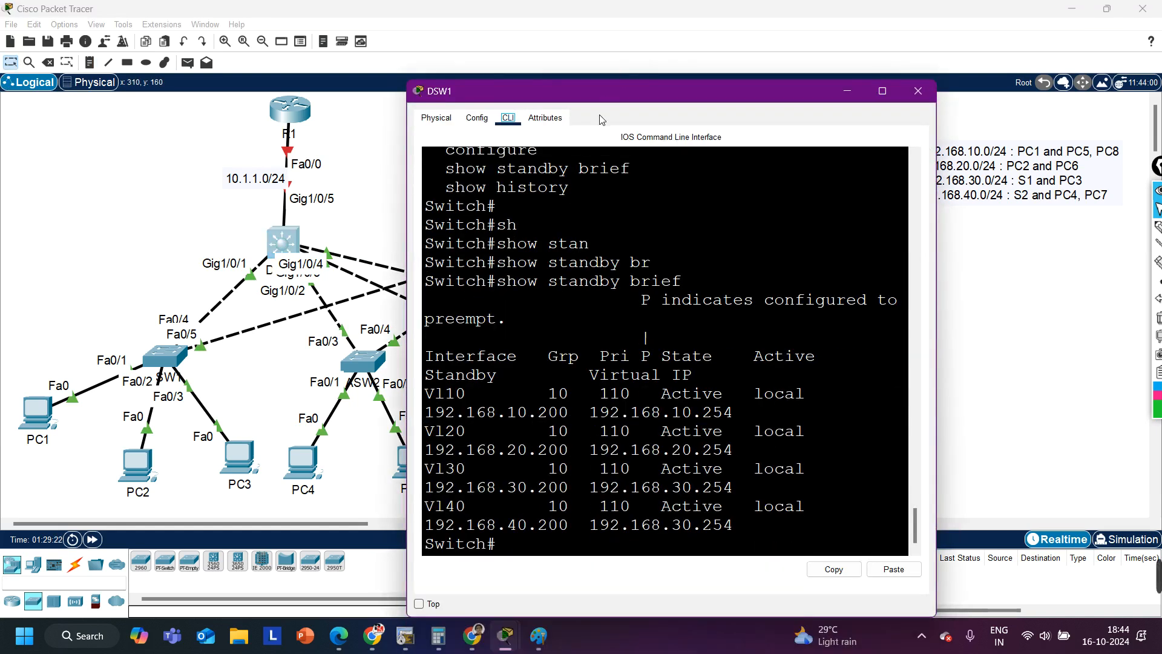
drag(605, 89, 807, 32)
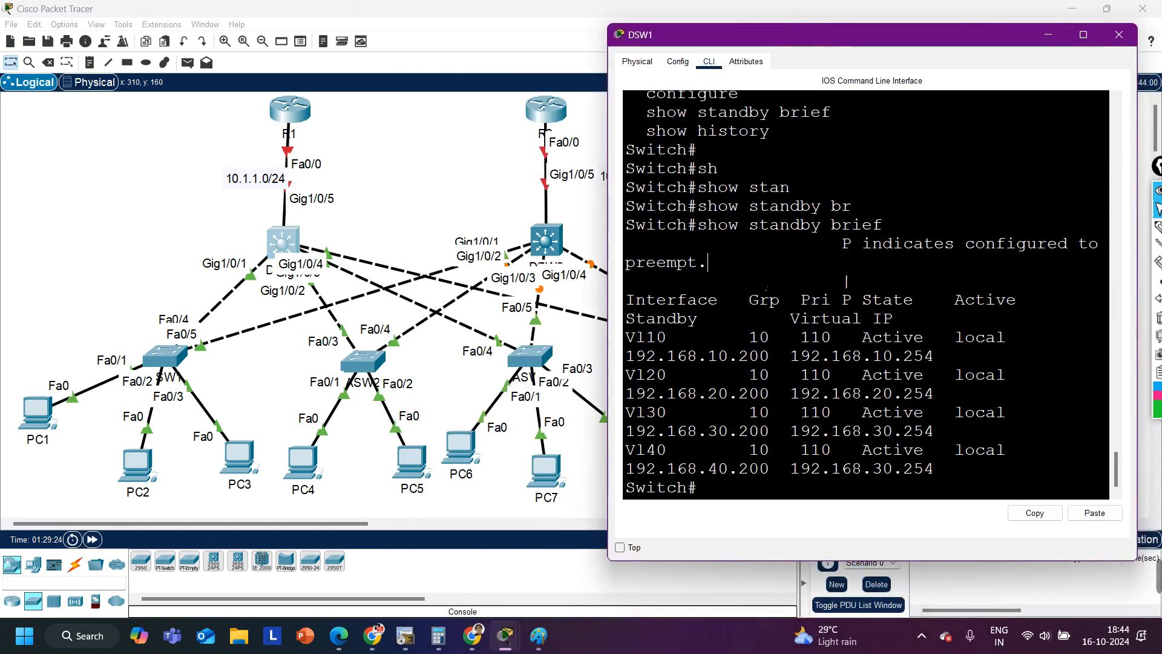
text(conf)
key(Tab)
key(Return)
key(Return)
key(Return)
key(Return)
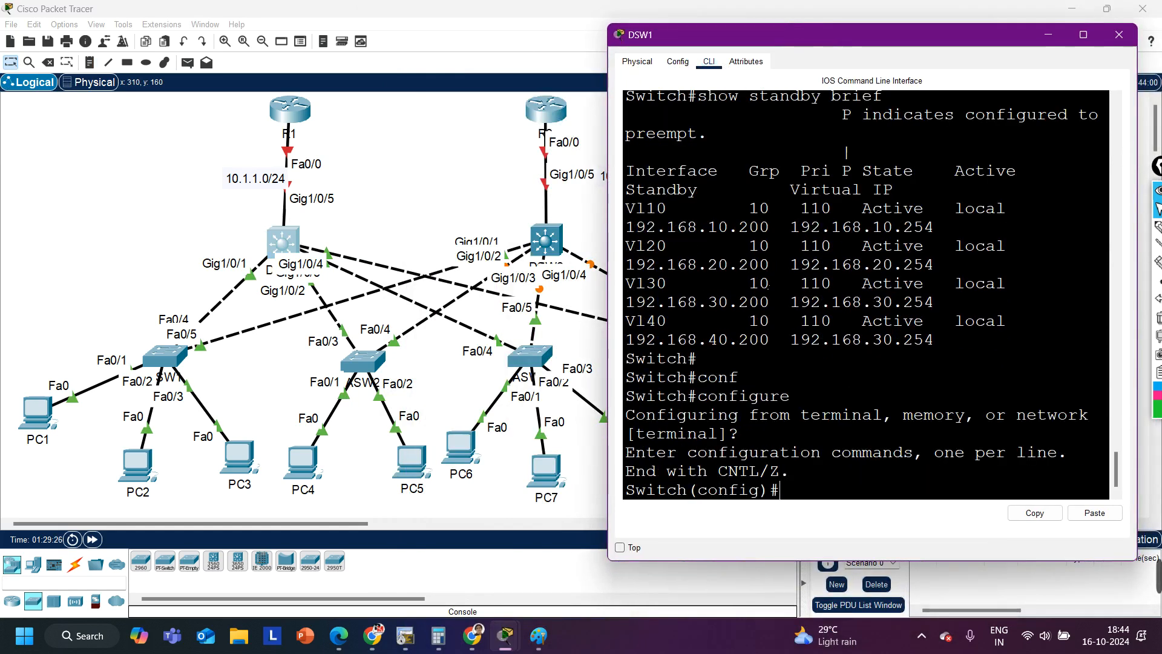
key(Return)
key(Return)
key(Return)
key(Return)
key(Return)
key(Return)
key(Return)
key(Return)
key(Return)
Step: Make interface g1/0/2 on DSW1 a routed port with no switchport
text(int)
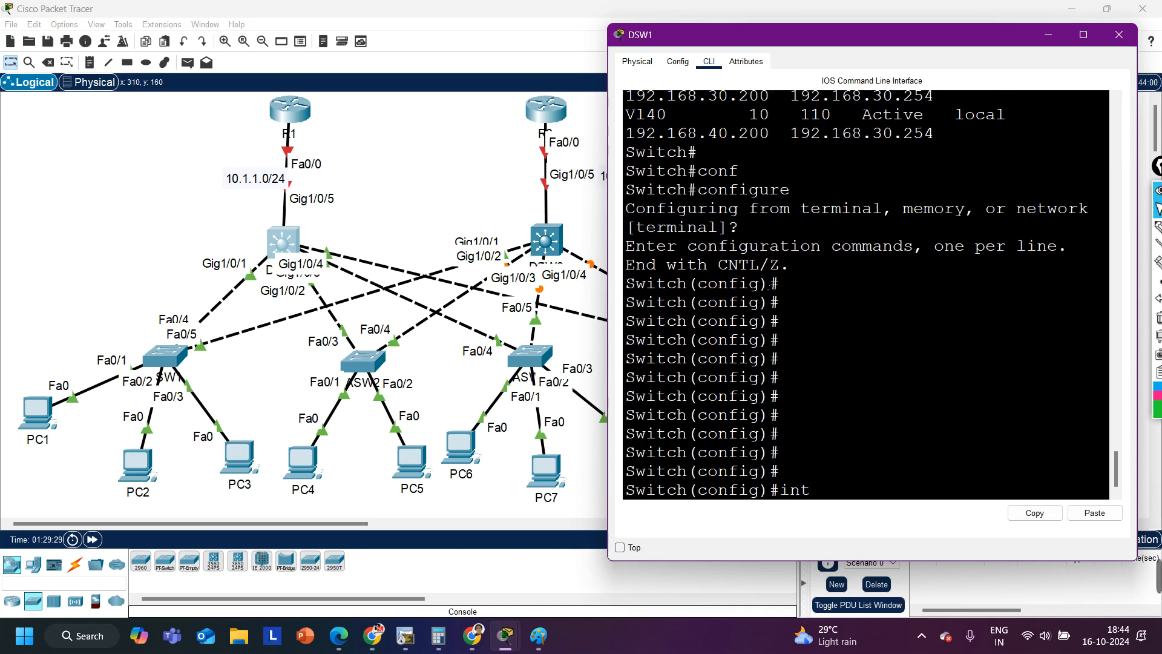
text( g1/0/2)
key(Return)
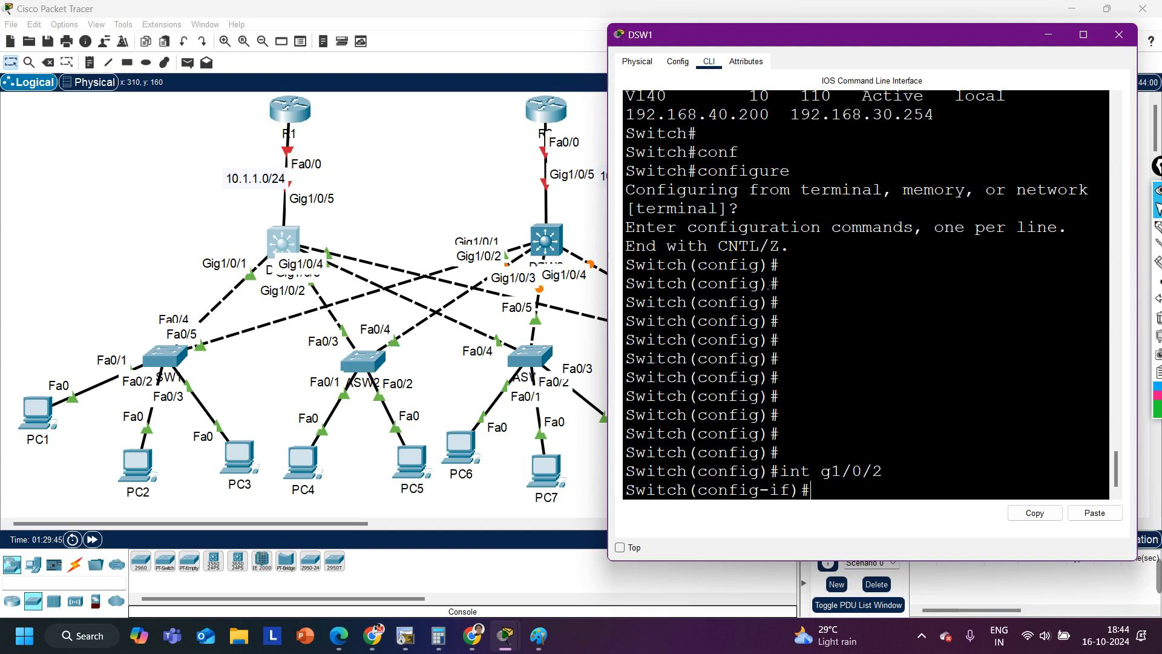
key(Return)
text(no switchport)
key(Return)
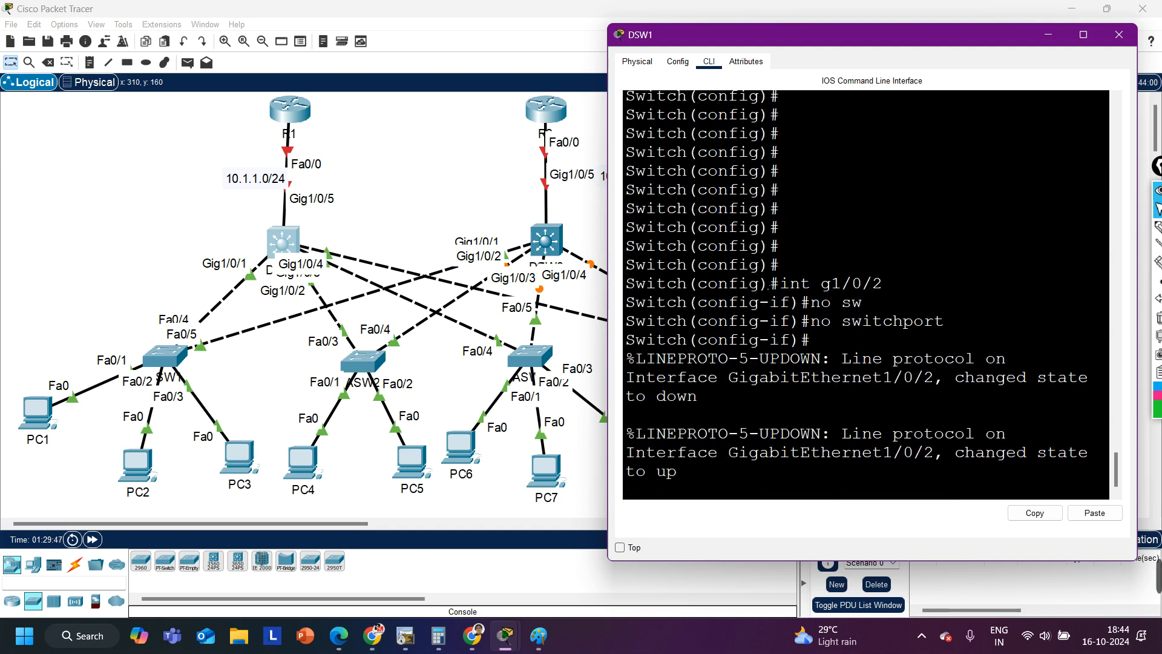
Step: Assign IP address 10.1.1.1 with mask 255.255.255.0 to interface g1/0/2 and enable it with no shutdown
text(ip add)
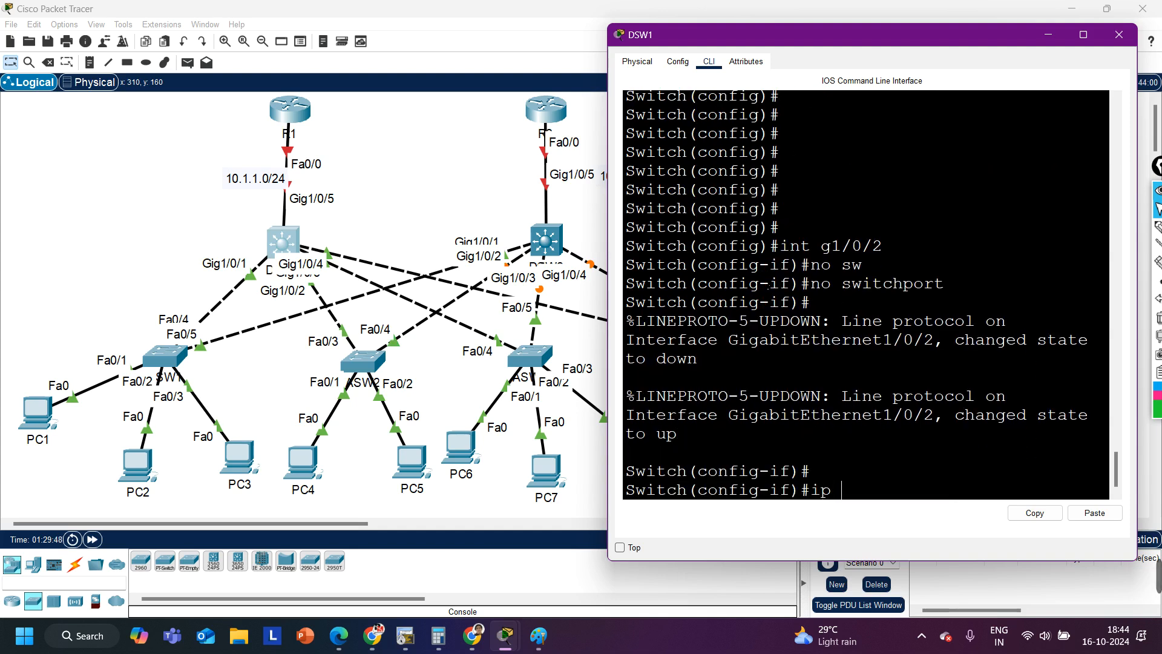
key(Tab)
text(10.1.1.1 255.25)
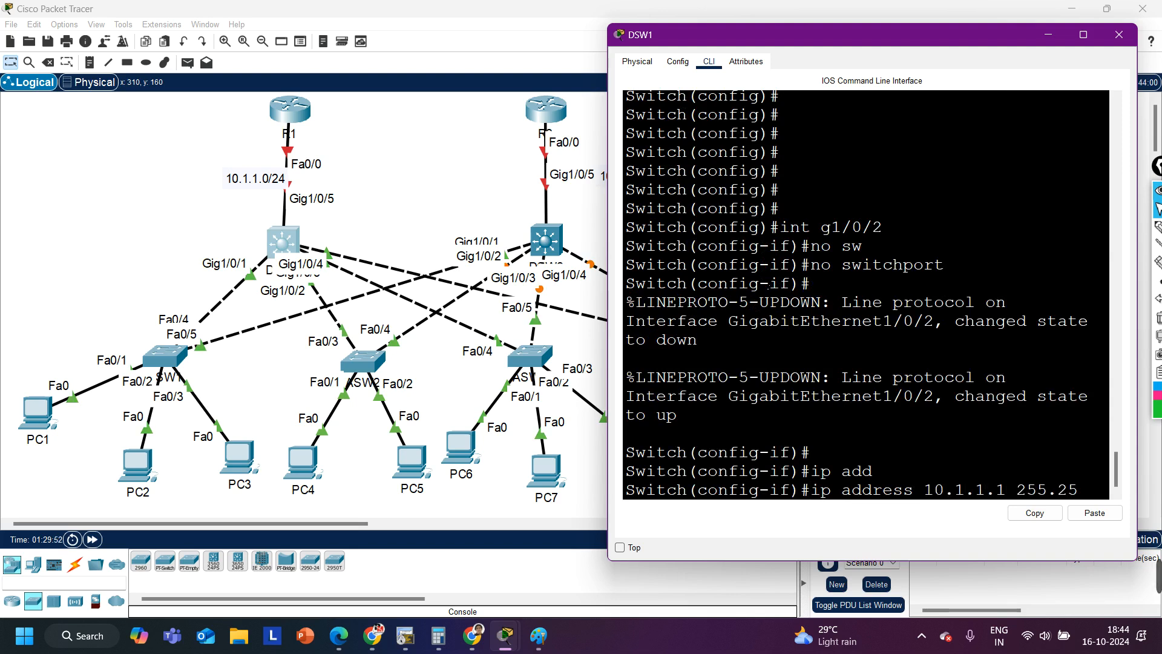
text(5.255.0)
key(Return)
text(no sh)
key(Tab)
key(Return)
key(Return)
key(Return)
Step: Return to global configuration mode and push the old output off the console with empty prompts
text(exi)
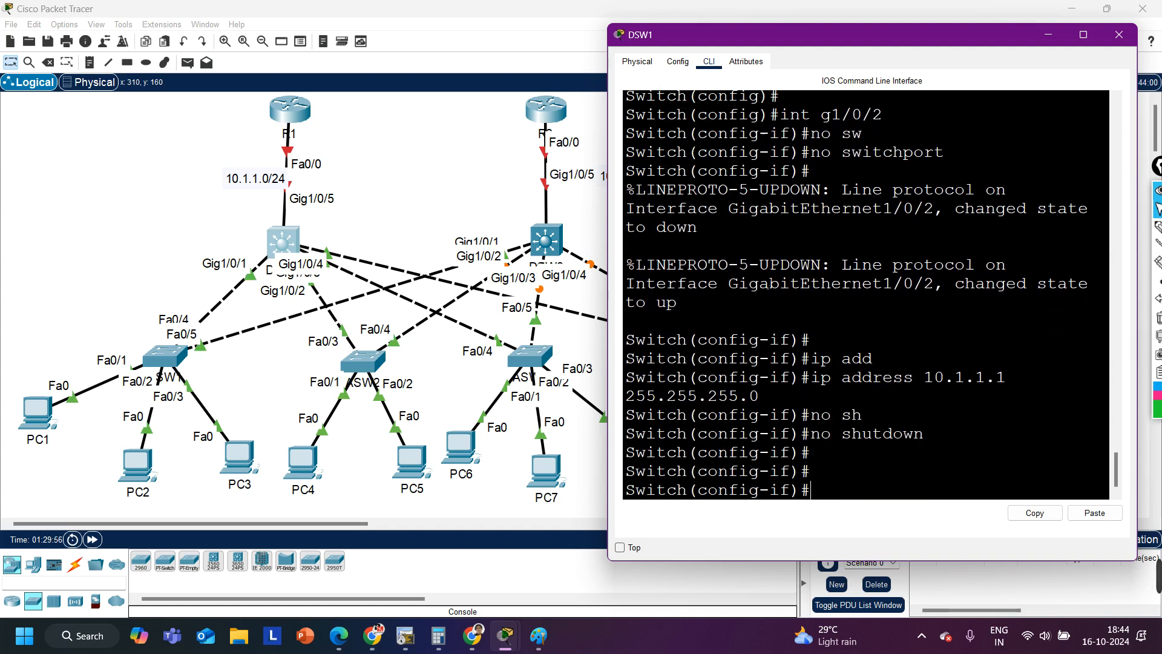
key(Return)
key(Return)
key(Return)
key(Return)
key(Return)
key(Return)
key(Return)
key(Return)
key(Return)
key(Return)
key(Return)
key(Return)
key(Return)
key(Return)
key(Return)
key(Return)
key(Return)
key(Return)
key(Return)
key(Return)
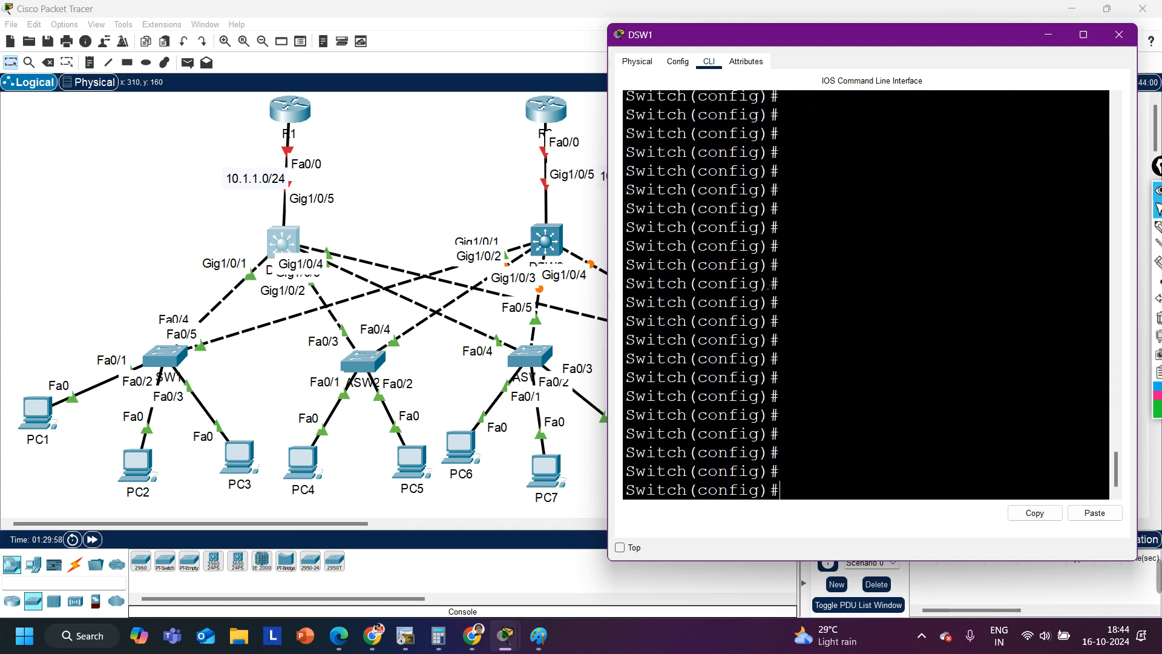
Step: Start OSPF process 1 on DSW1 and advertise network 192.168.10.0 with wildcard 0.0.0.255 in area 0
text(ro)
key(Tab)
text(os)
key(Tab)
text(1)
key(Return)
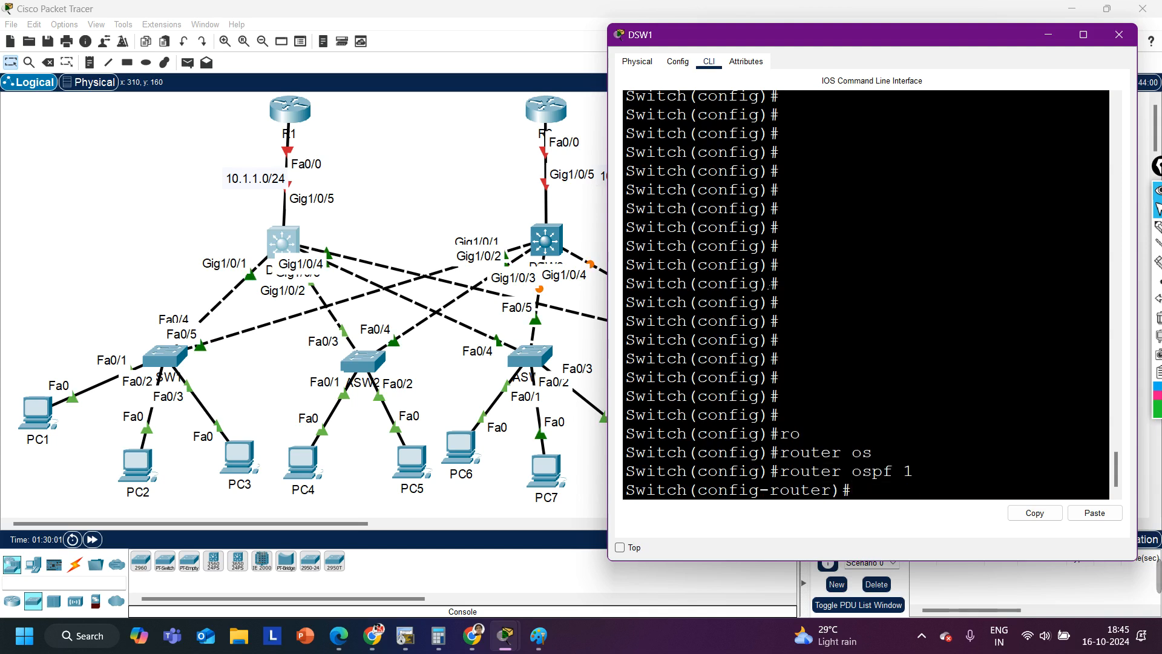
text(net)
key(Tab)
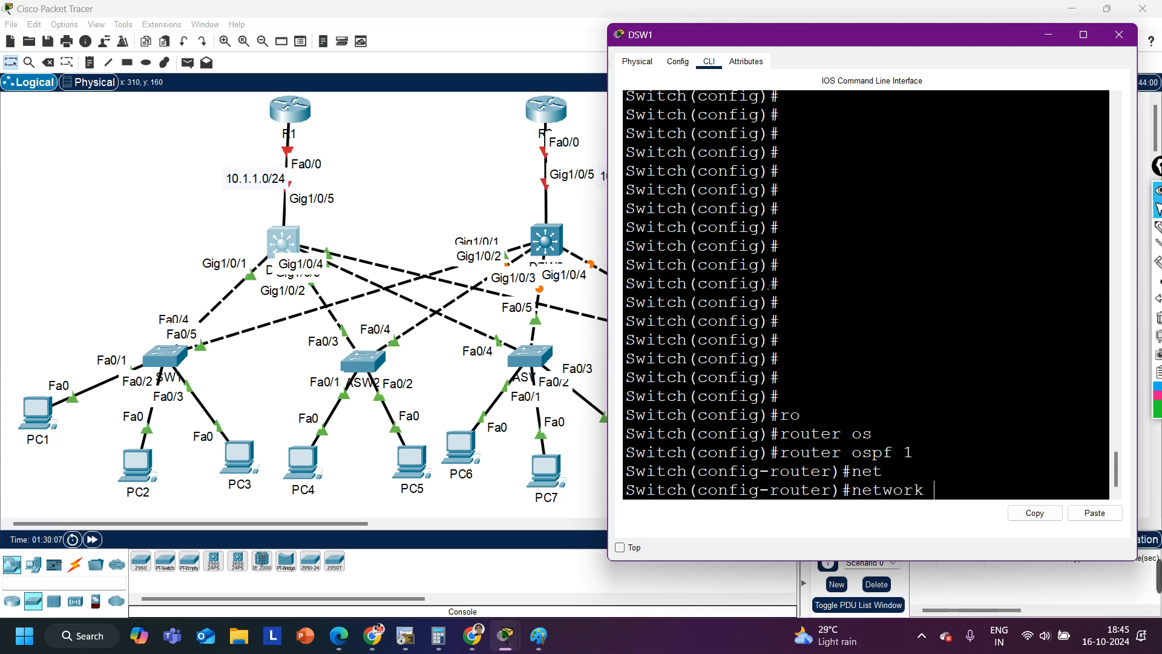
text(192.168.10.)
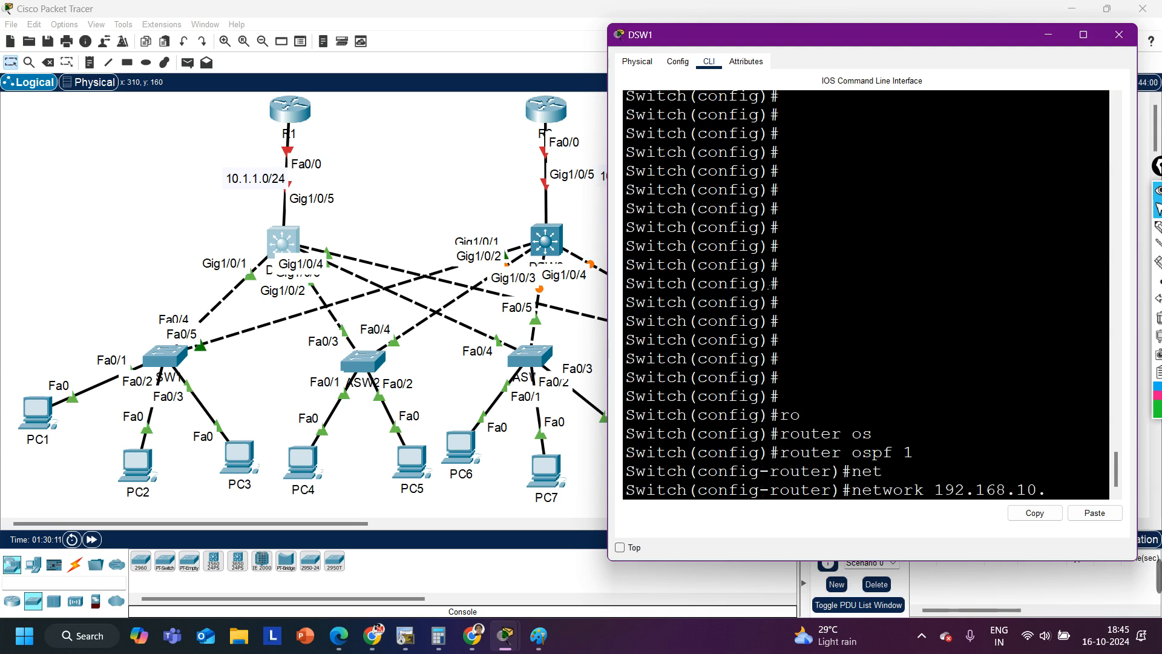
text(0 )
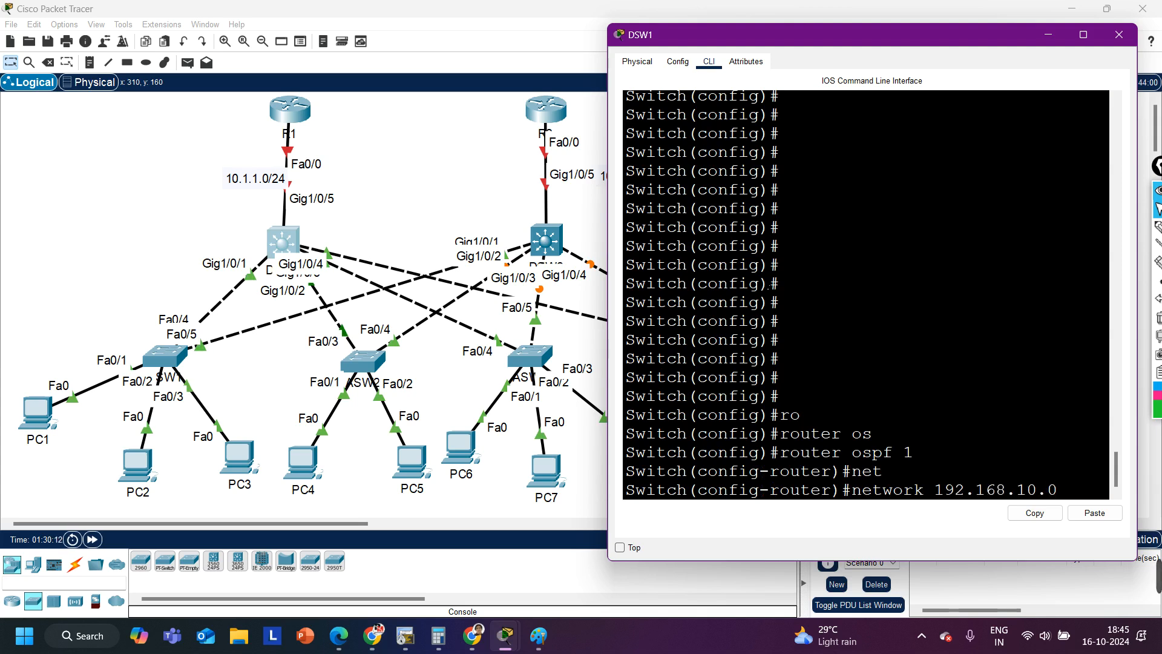
text(0.0.0.255 ar)
key(Tab)
text(0)
key(Return)
key(Return)
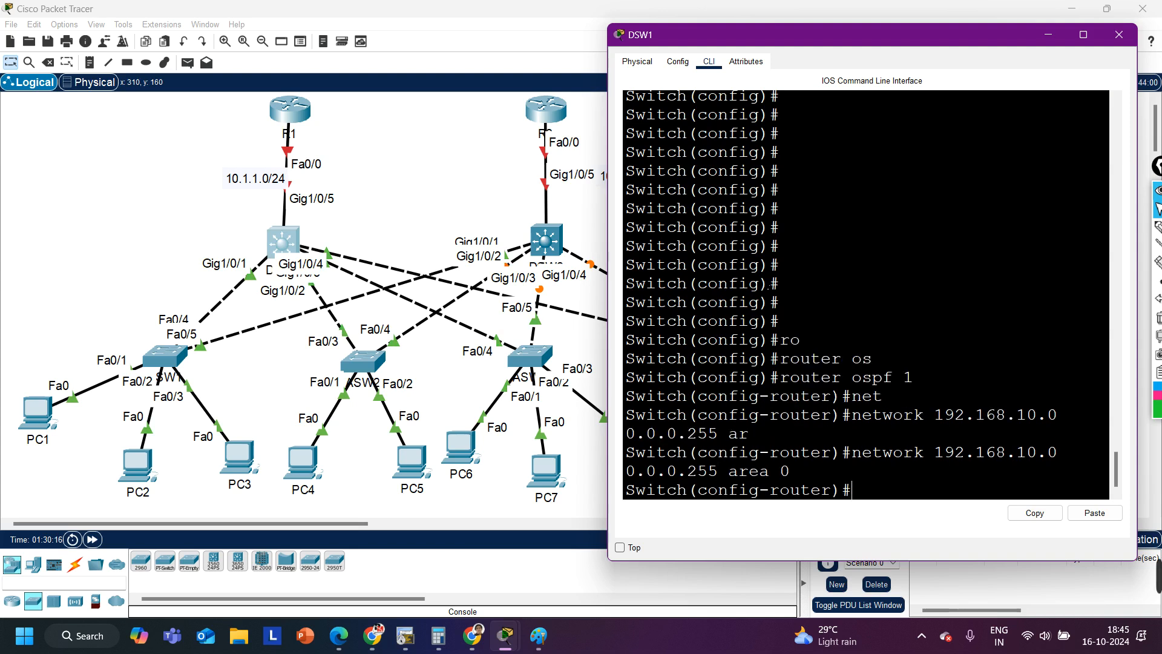
Step: Advertise networks 192.168.20.0 and 192.168.30.0 with wildcard 0.0.0.255 in OSPF area 0
key(Up)
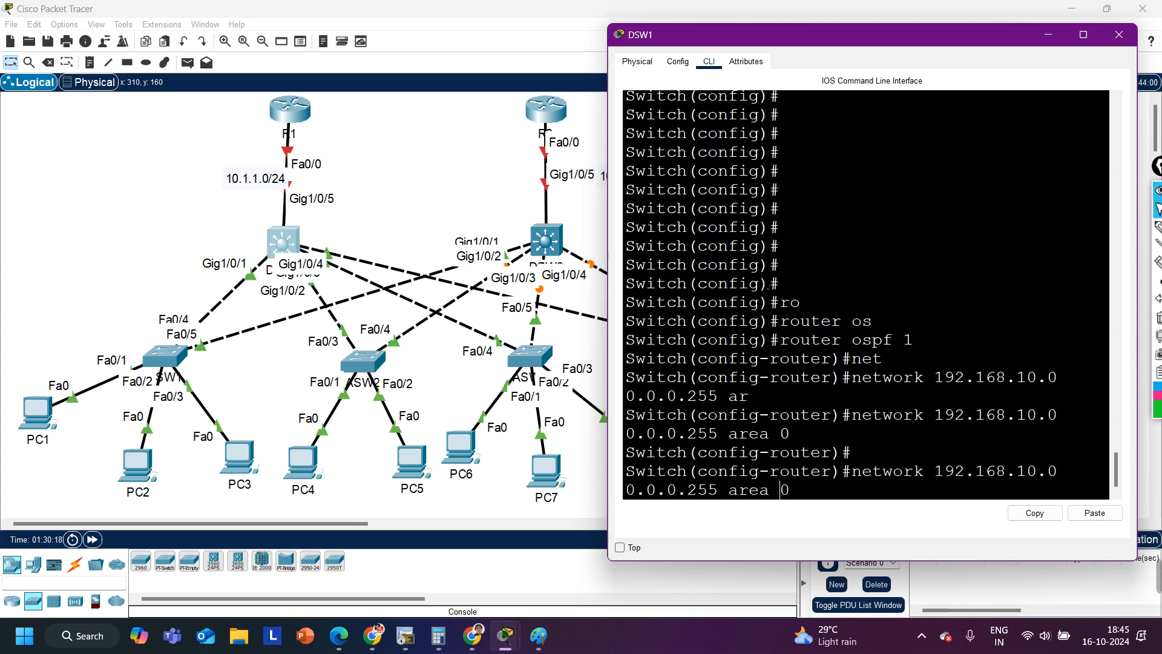
key(Delete)
text(2)
key(Return)
key(Up)
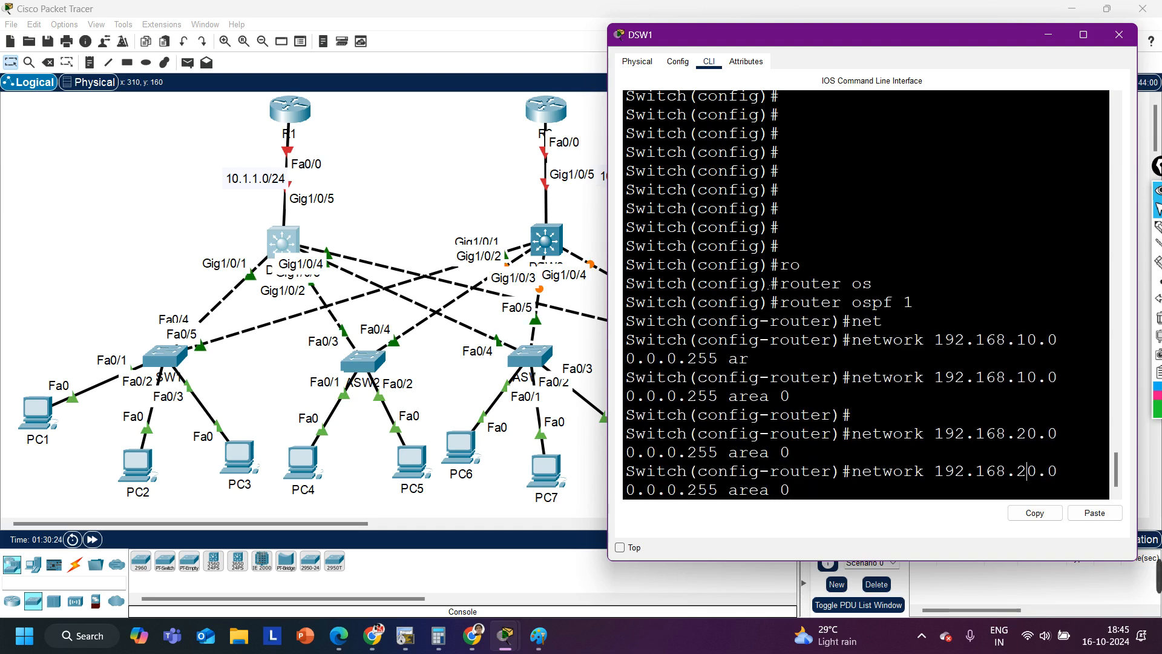
key(Delete)
text(3)
key(Return)
Step: Advertise network 192.168.40.0 with wildcard 0.0.0.255 in OSPF area 0
key(Up)
key(Left)
key(Left)
key(Left)
key(Left)
key(Left)
key(Left)
key(Left)
key(Left)
key(Left)
key(Left)
key(Left)
key(Left)
key(Left)
key(Left)
key(Left)
key(Left)
key(Left)
key(Left)
key(Left)
key(Left)
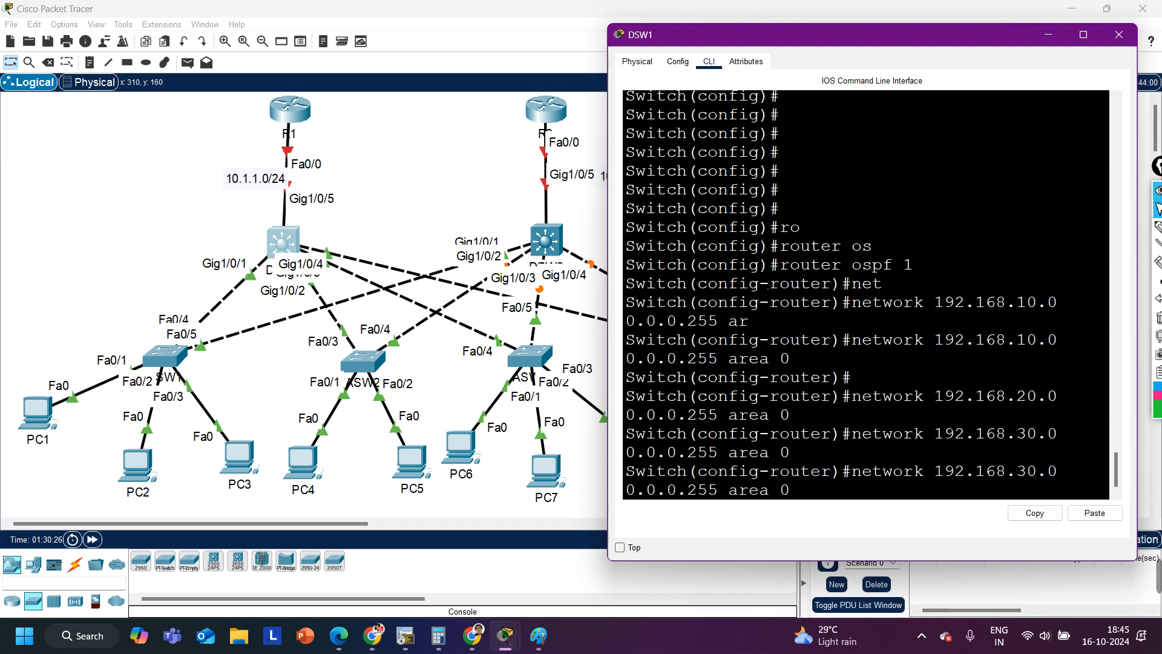
key(Right)
key(Right)
key(BackSpace)
text(4)
key(Return)
key(Return)
key(Return)
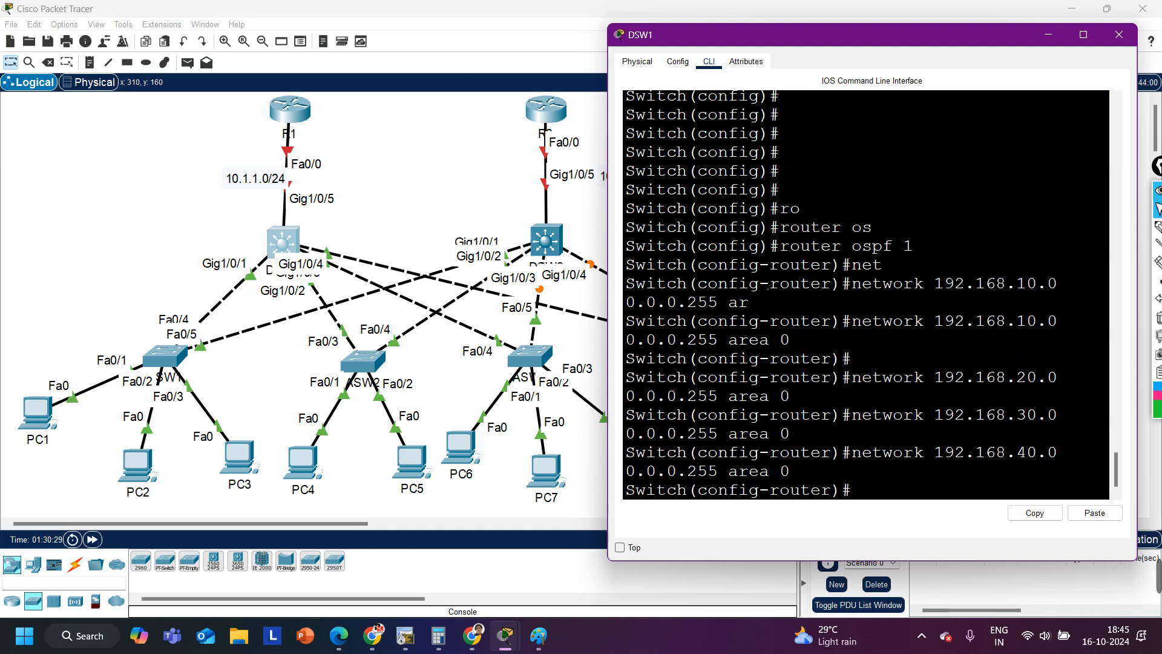
Step: Advertise uplink network 10.1.1.0 with wildcard 0.0.0.255 in area 0, return to privileged EXEC mode and clear the view with empty prompts
text(net)
key(Tab)
text(10.1.1.0 0.)
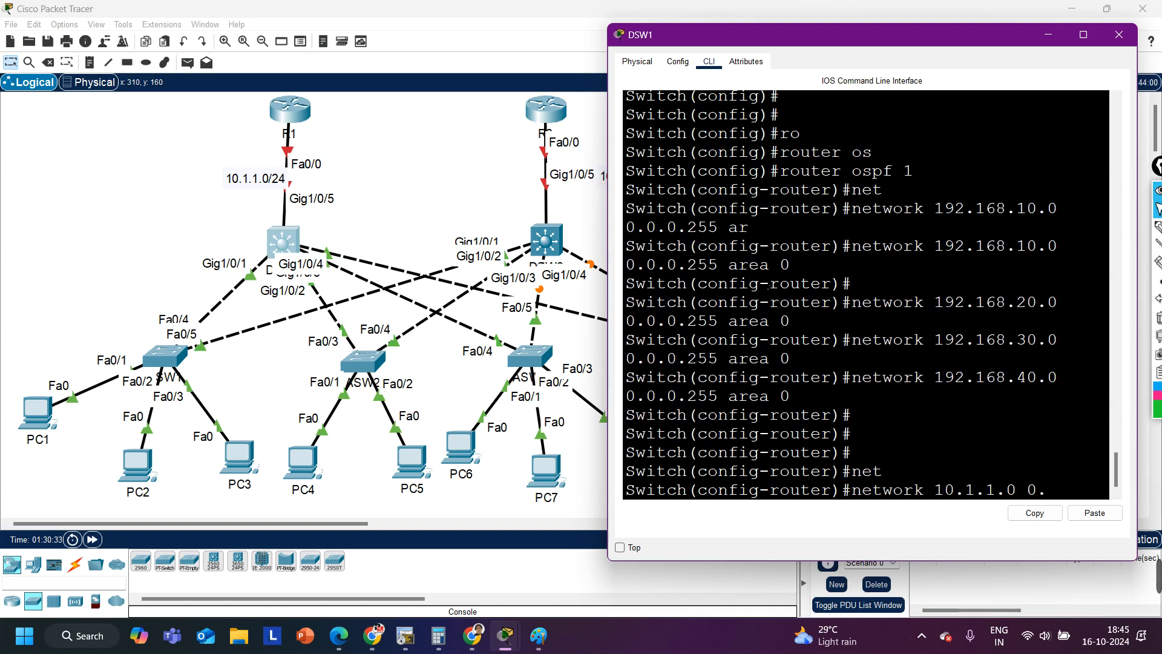
text(0.0.255 ar)
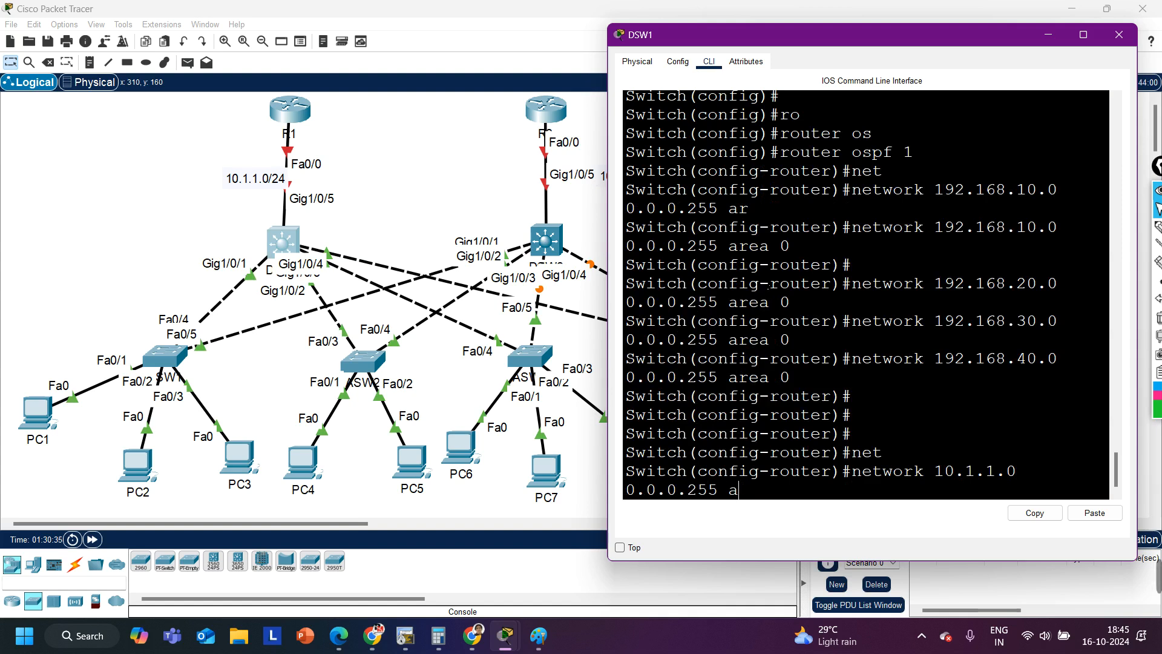
key(Tab)
text(0)
key(Return)
key(ctrl+z)
key(Return)
key(Return)
key(Return)
key(Return)
key(Return)
key(Return)
key(Return)
key(Return)
key(Return)
key(Return)
key(Return)
key(Return)
key(Return)
key(Return)
key(Return)
key(Return)
Step: Display DSW1's brief OSPF interface list, examine its rows in the enlarged console, and close the window
text(sh)
key(Tab)
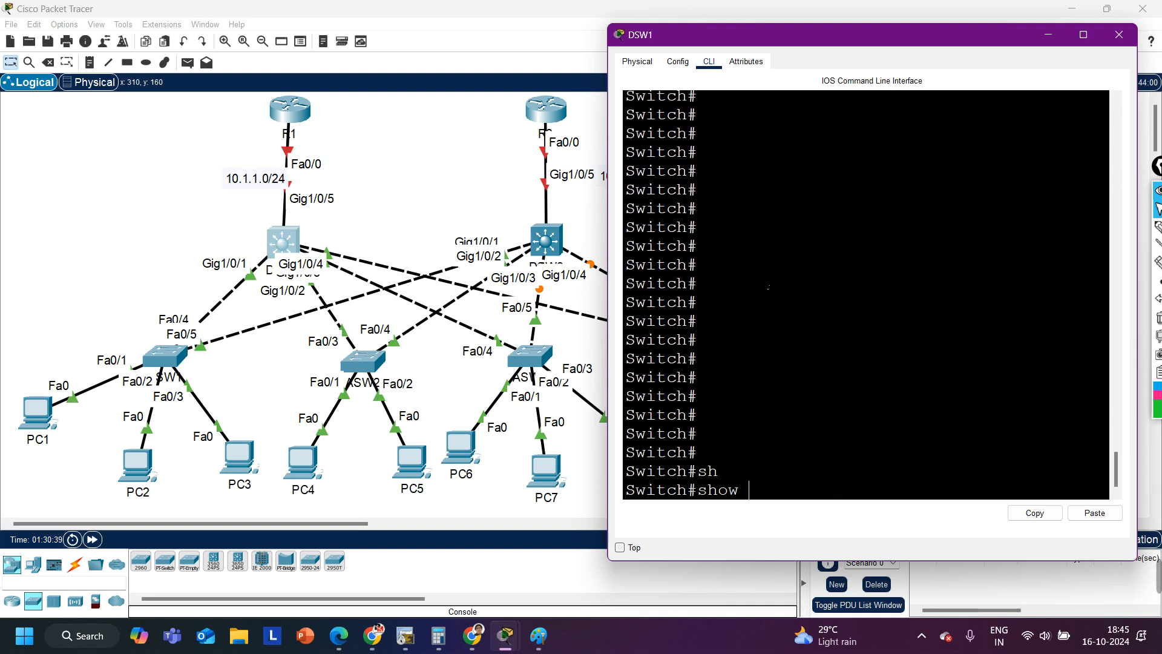
text(ip os)
key(Tab)
text(int br)
key(Return)
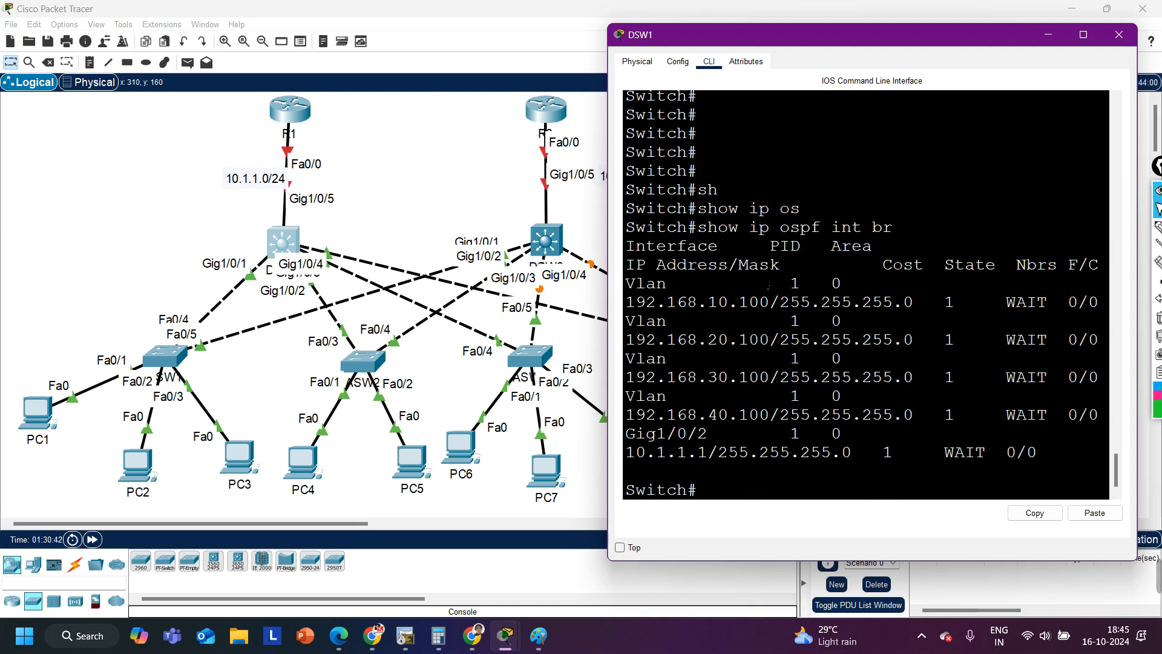
click(1083, 34)
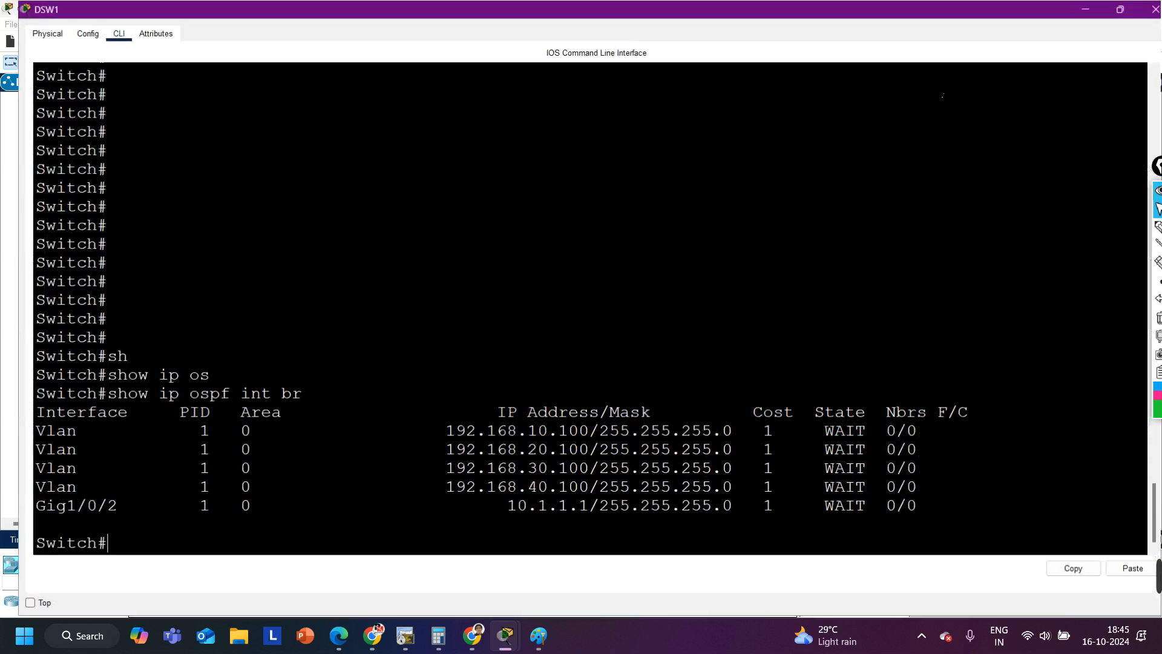
drag(30, 419, 954, 519)
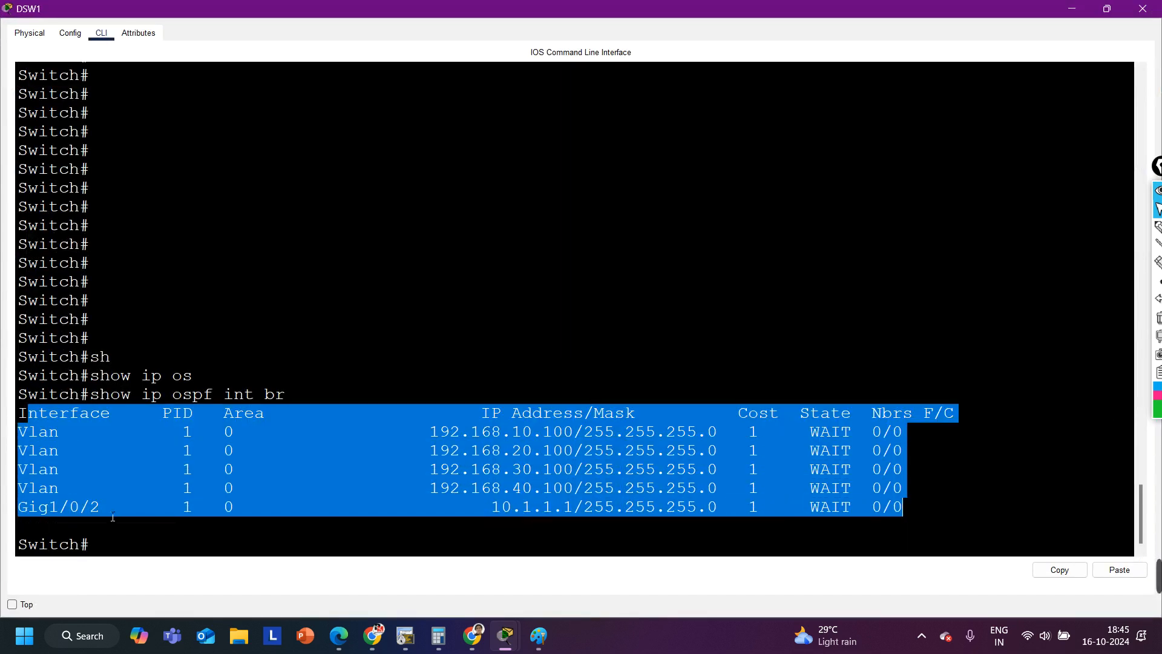
click(1142, 8)
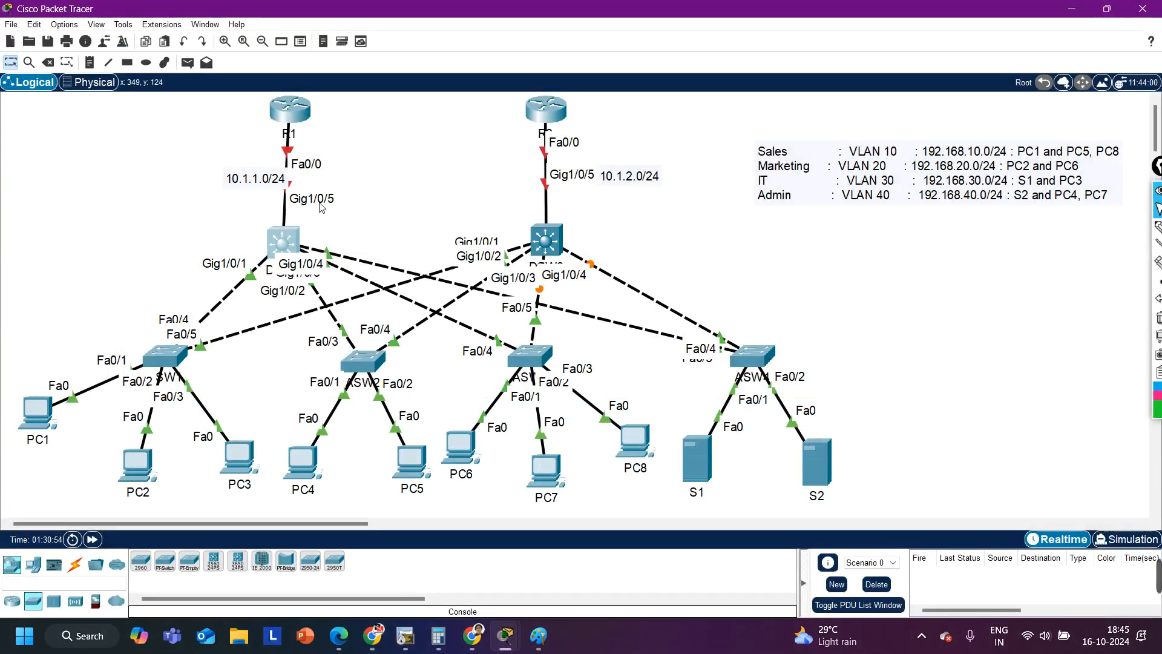
Step: Reopen DSW1's console at full size, show the brief IP interface list and examine the GigabitEthernet1/0/2 row
click(284, 242)
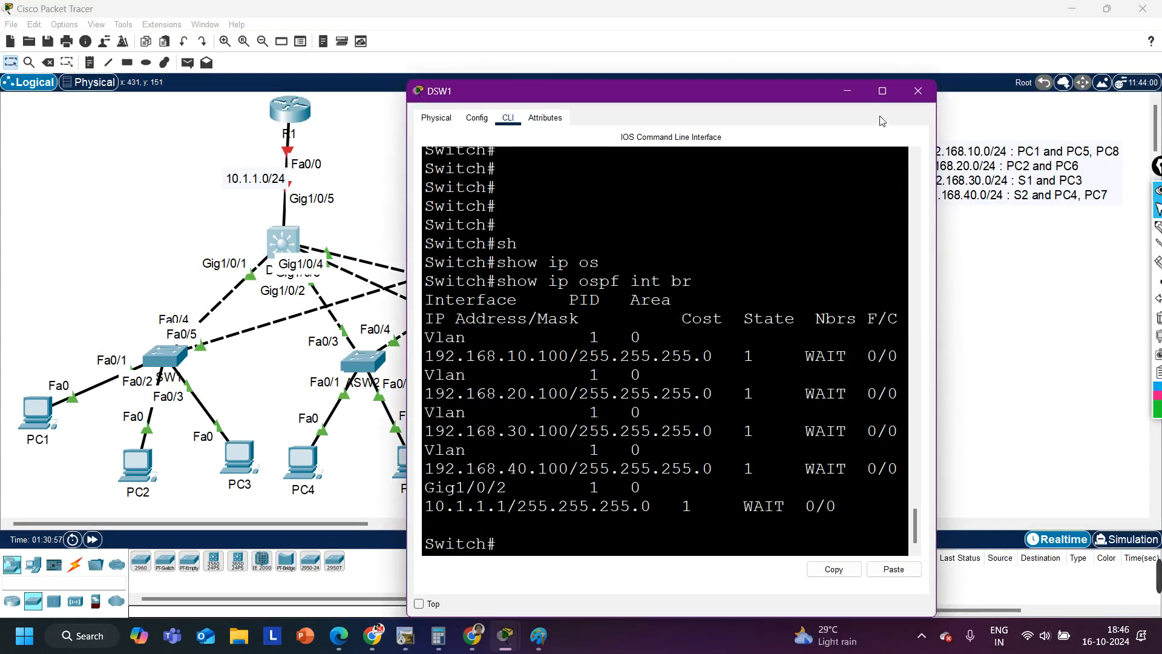
click(882, 91)
text(sh)
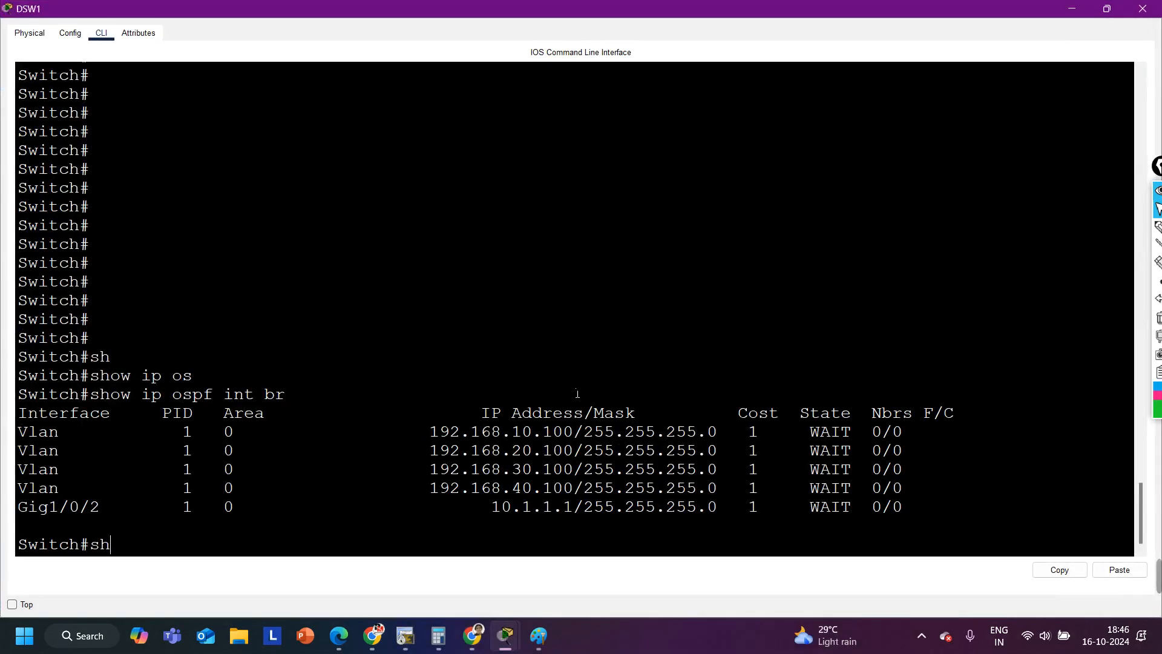
key(Tab)
text(ip int br)
key(Return)
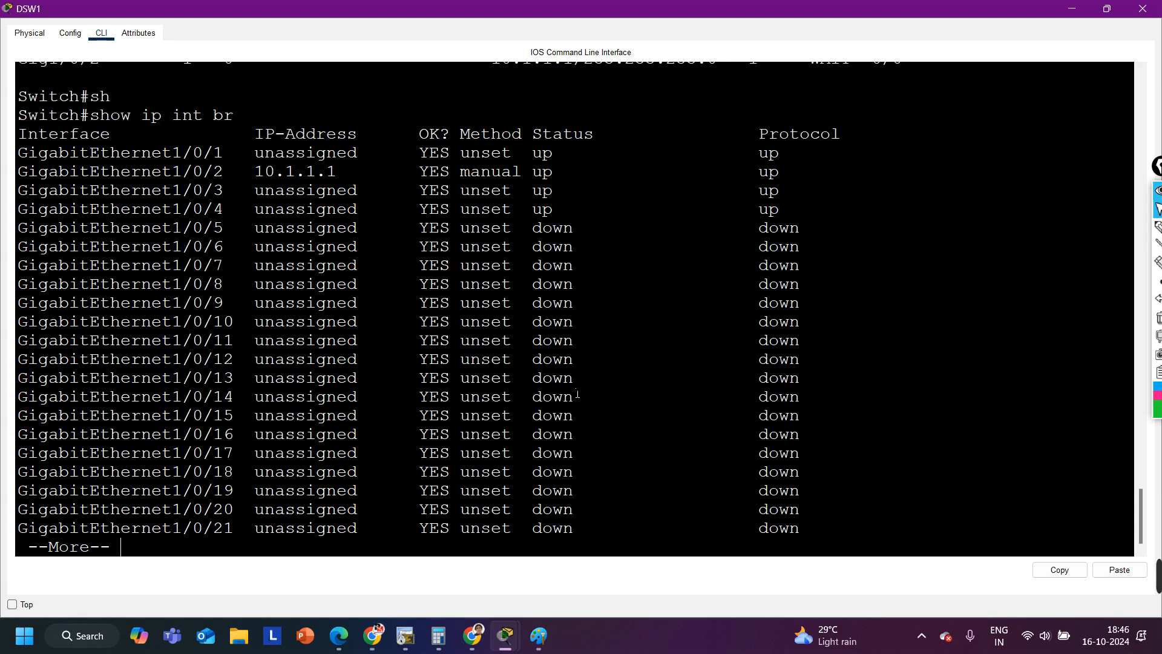
drag(156, 175, 636, 178)
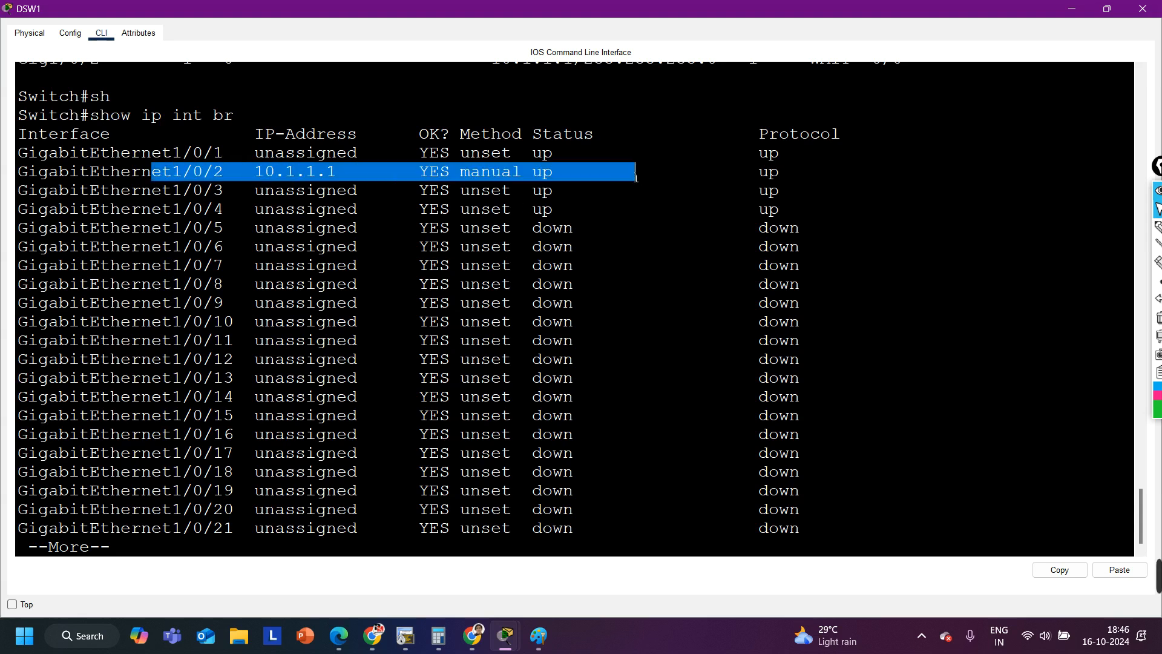
Step: Dismiss the interface list on DSW1 and close its console window
text(conf)
key(Return)
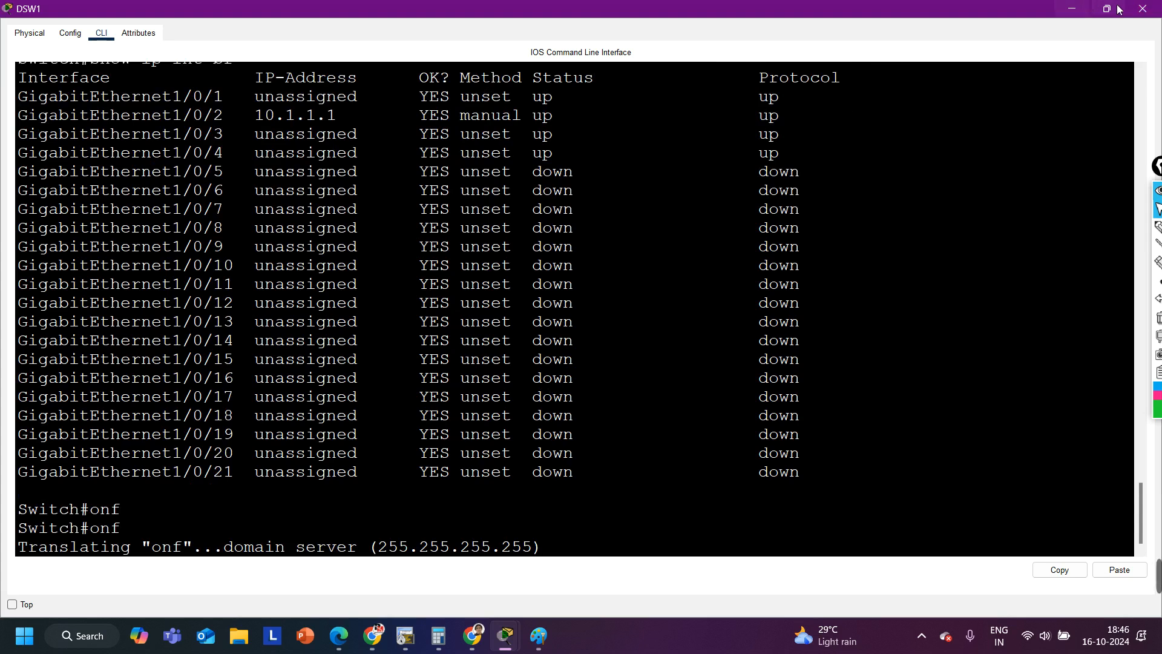
click(1142, 8)
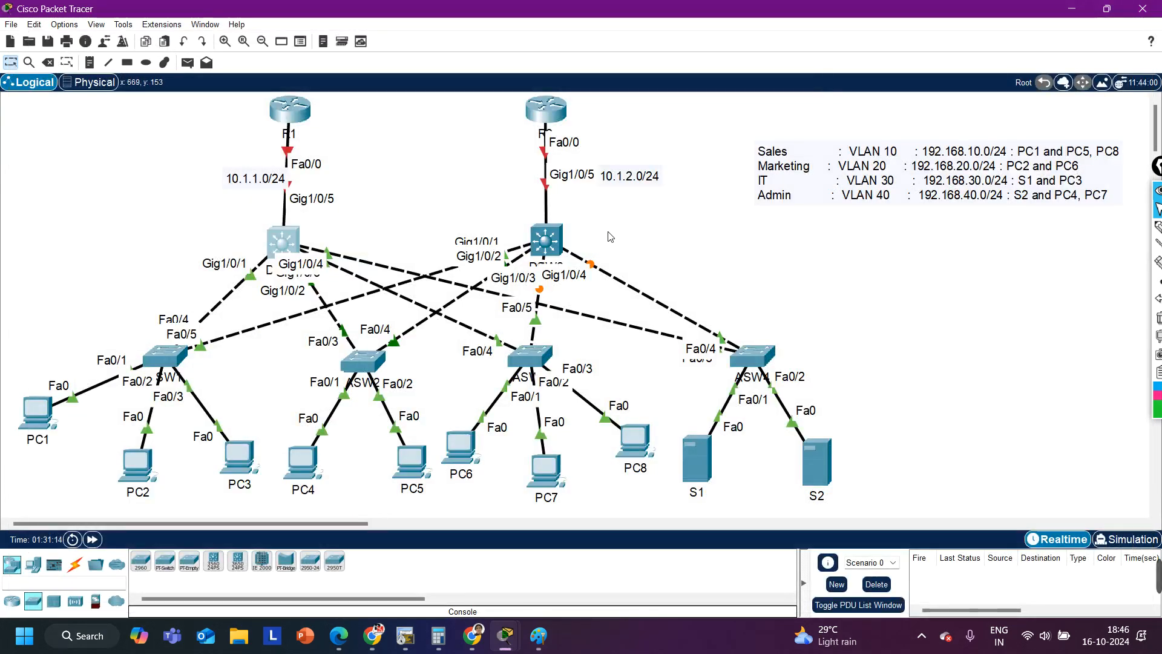
Step: Open DSW2's console, move it clear of the router uplinks in the topology, and enter global configuration mode
click(545, 250)
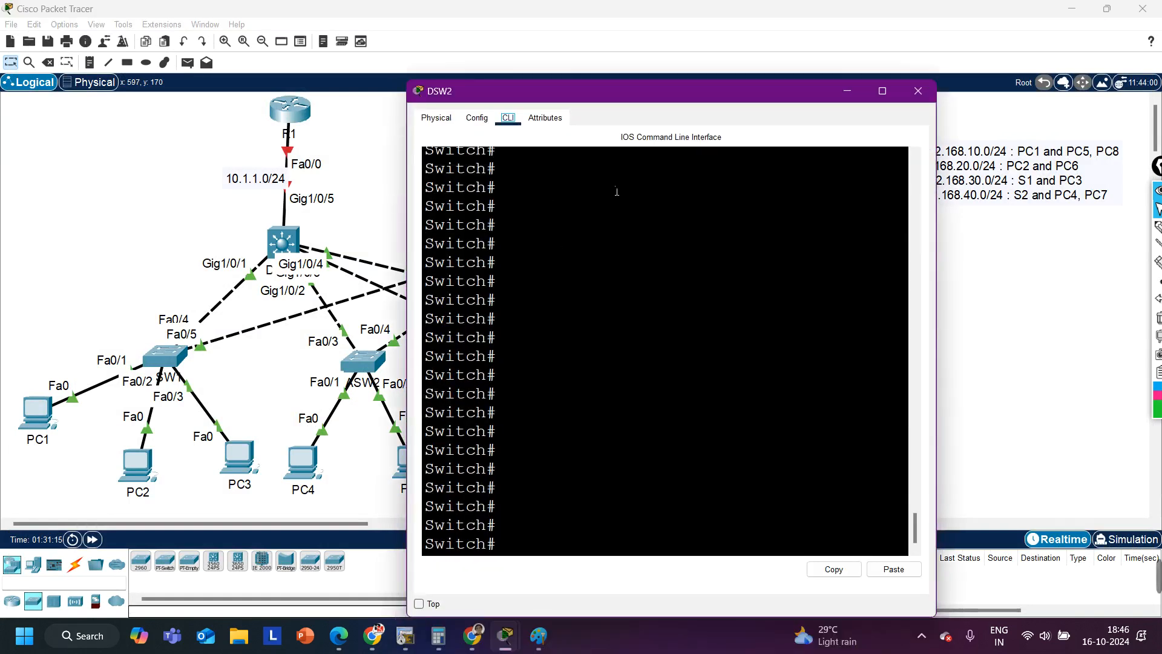
drag(614, 90, 851, 45)
click(853, 276)
text(conf)
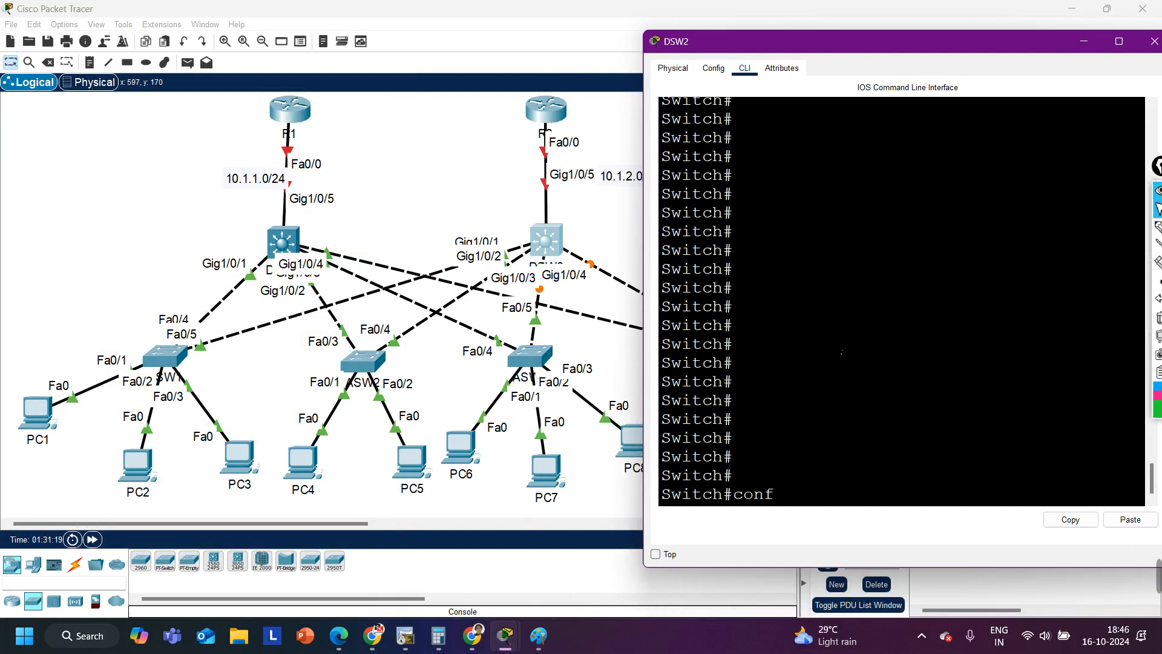
key(Tab)
key(Return)
key(Return)
key(Return)
key(Return)
key(Return)
Step: Select interface GigabitEthernet1/0/5 on DSW2 and enable it with no shutdown
text(int)
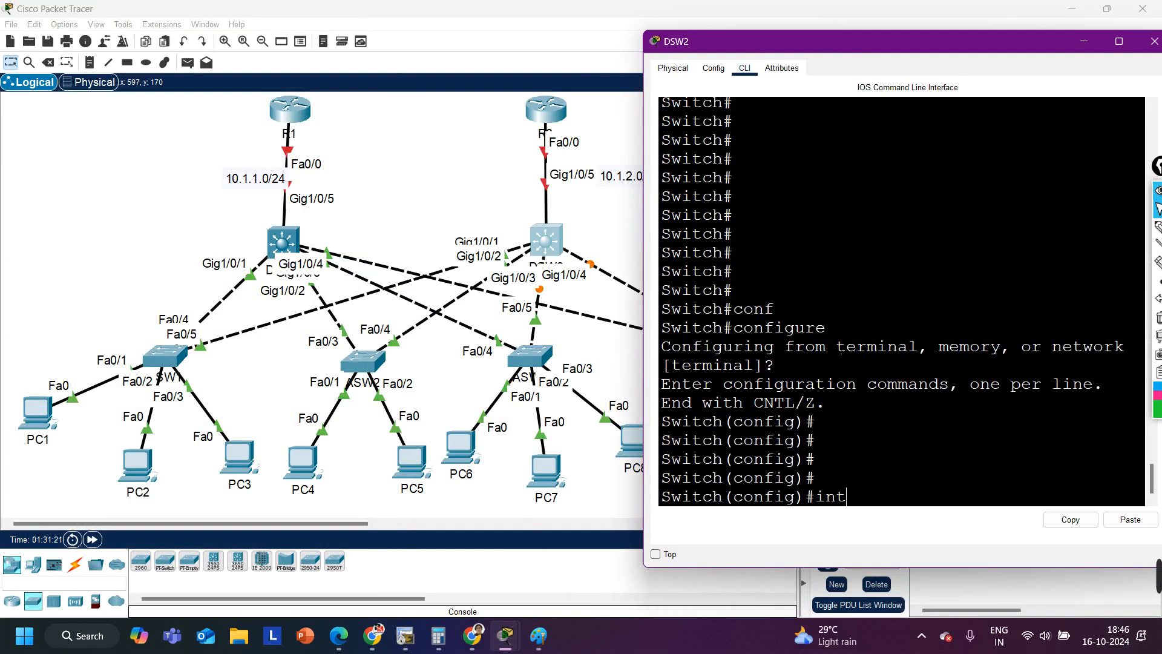
text( g1/0/5)
key(Return)
text(no sh)
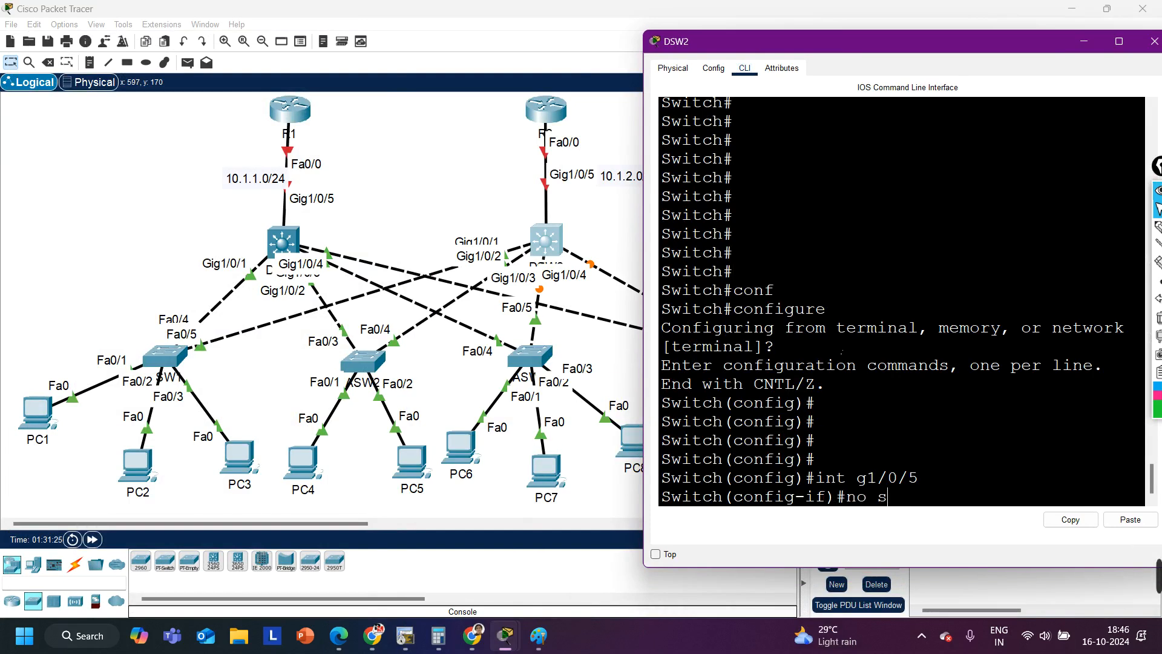
key(Tab)
key(Return)
text(ip add)
key(Tab)
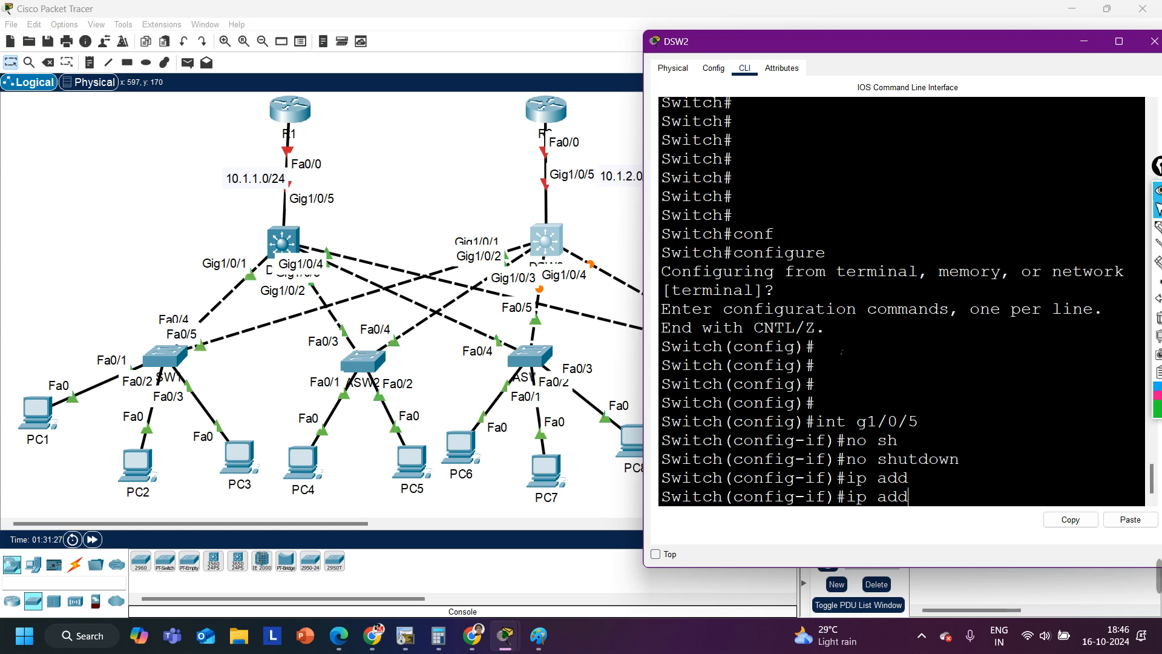
key(BackSpace)
key(BackSpace)
key(BackSpace)
text(add)
key(Tab)
key(BackSpace)
key(BackSpace)
key(BackSpace)
key(BackSpace)
key(BackSpace)
key(BackSpace)
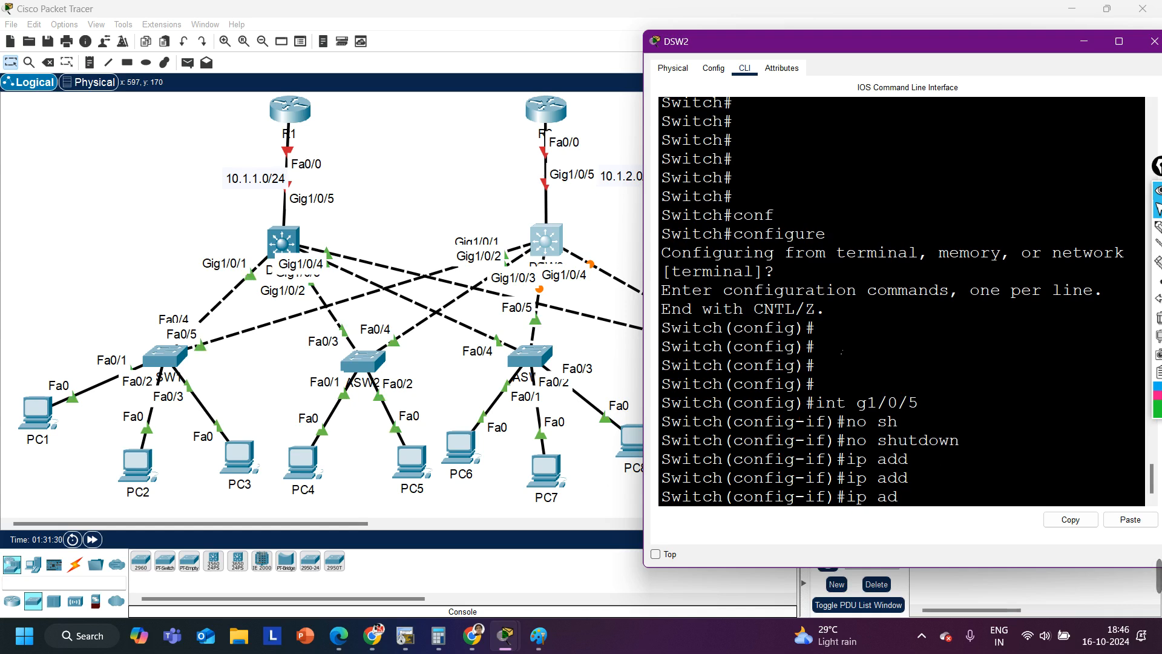
Step: Make GigabitEthernet1/0/5 a routed port, assign it IP address 10.1.2.1 with mask 255.255.255.0, and leave interface configuration
text(no sw)
key(Tab)
key(Return)
text(ip add)
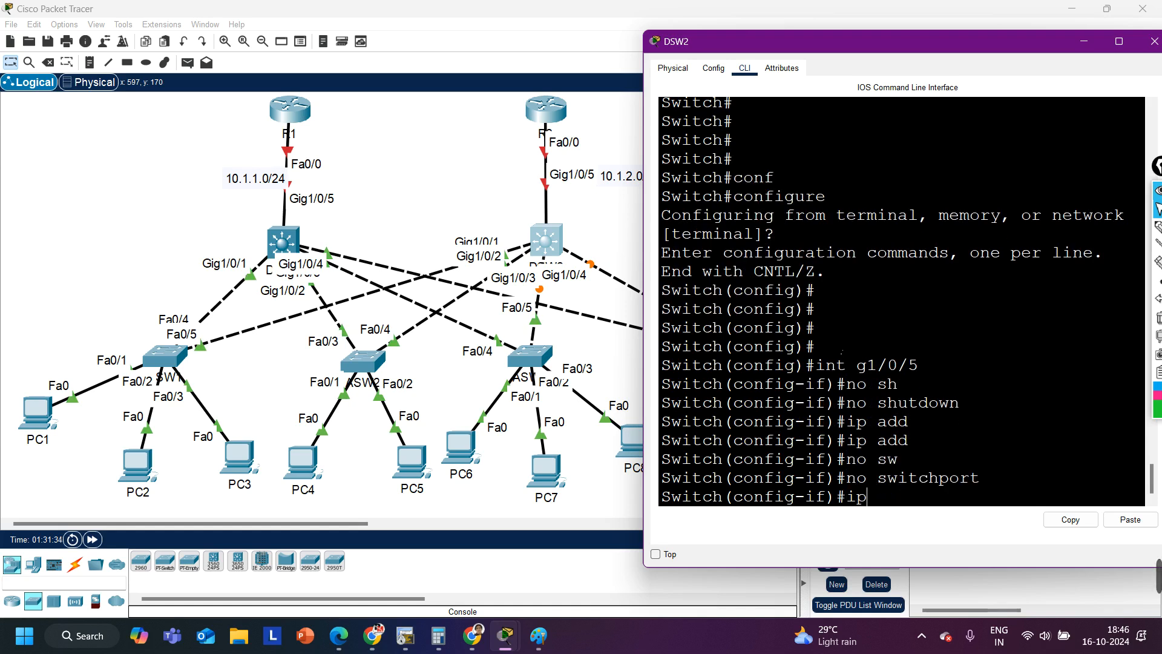
key(Tab)
text(10)
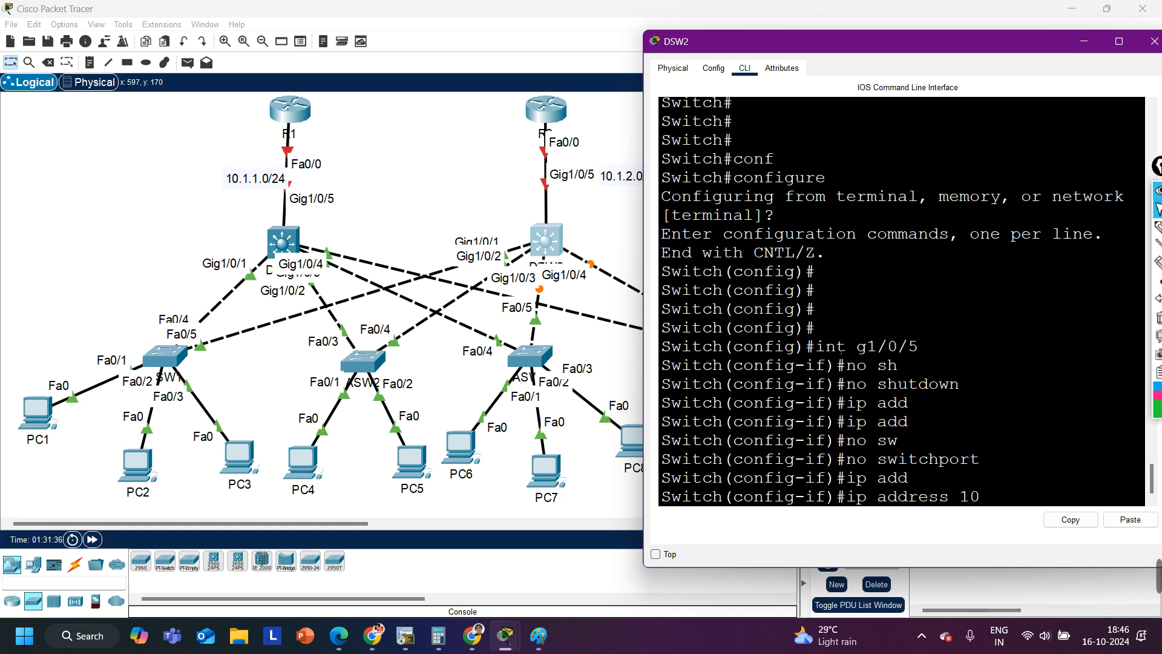
text(.1.2.1 255.255.255.)
text(0)
key(Return)
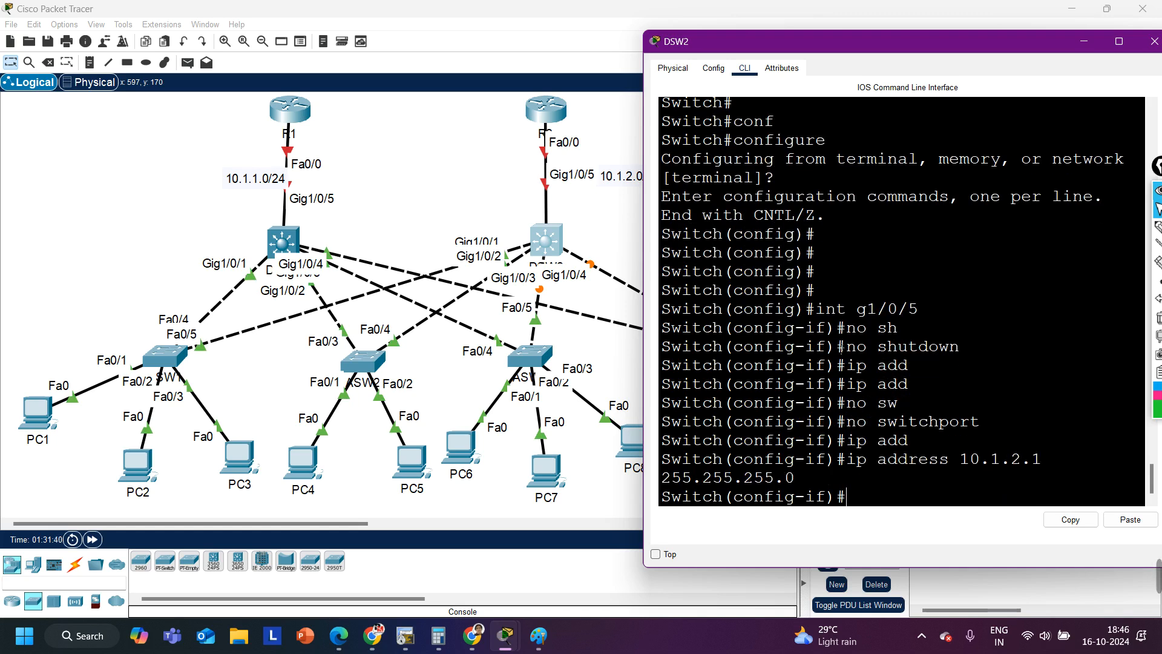
text(exi)
key(Return)
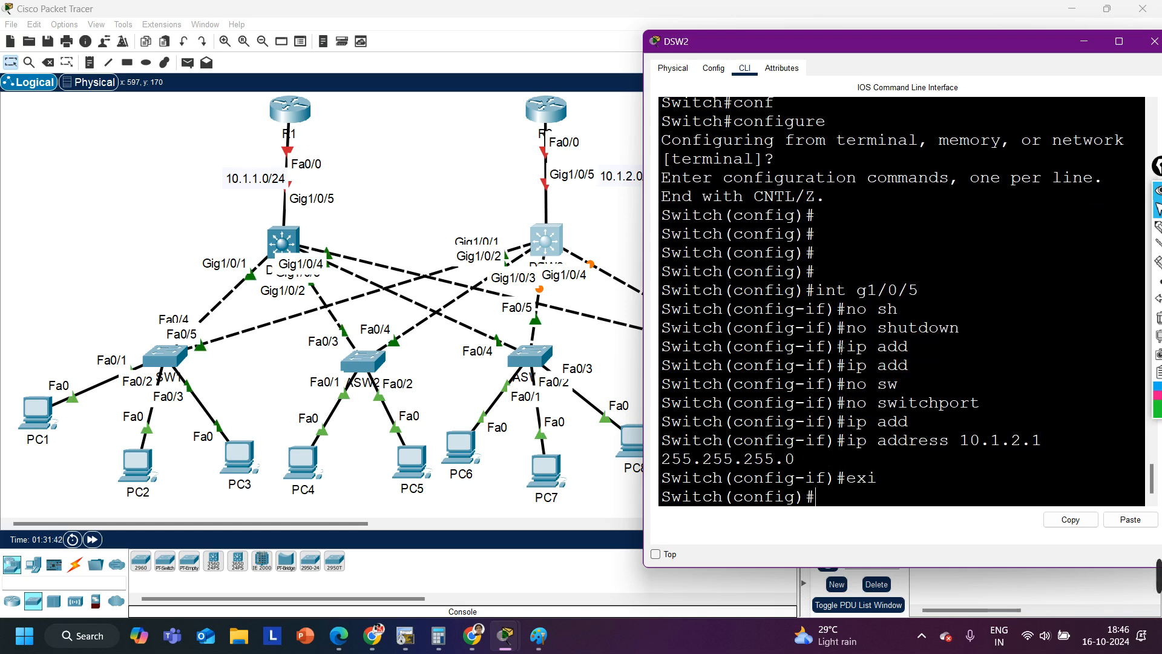
Step: Try to start OSPF process 1 on DSW2
text(ro)
key(Return)
text(router r)
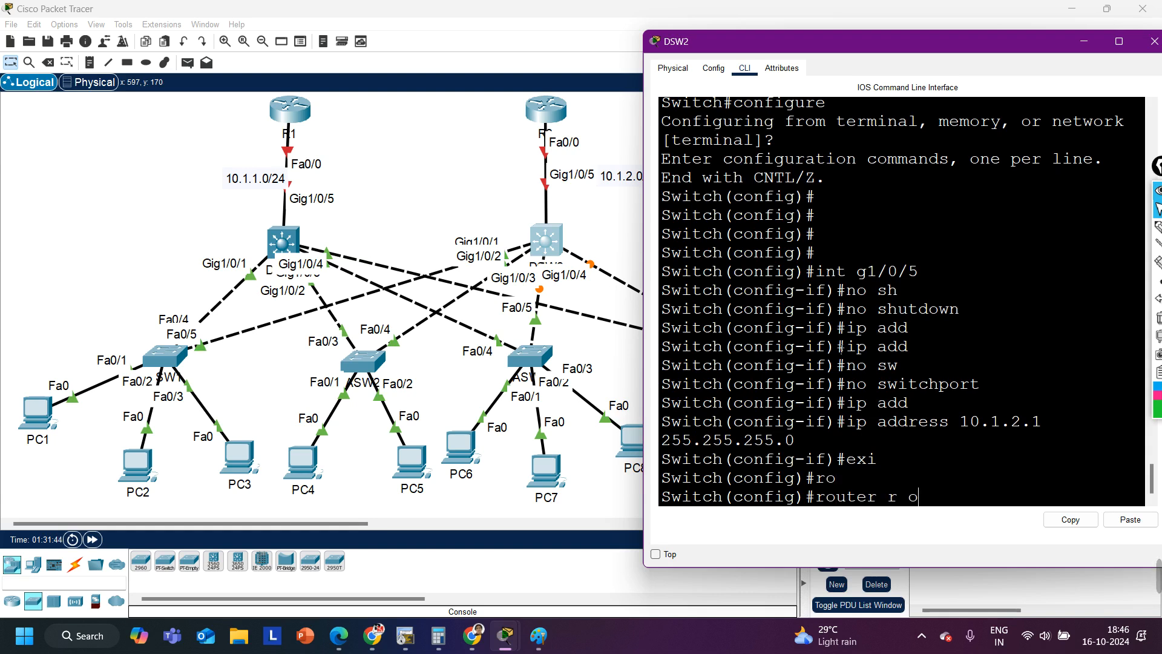
text(os)
key(Tab)
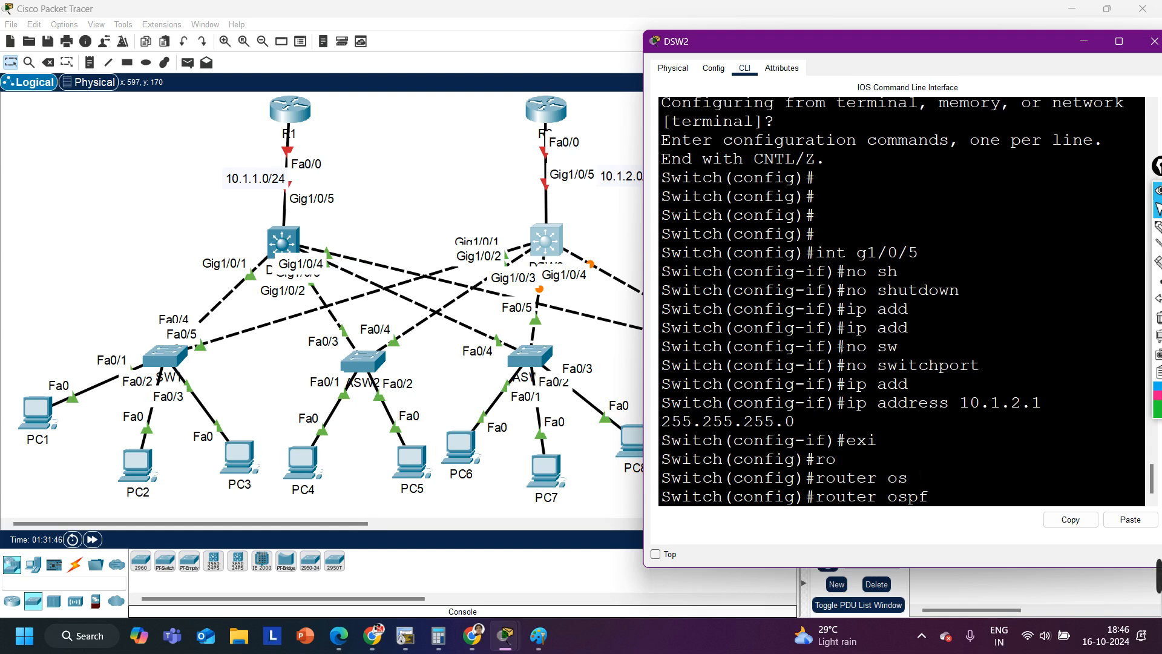
text(1)
key(Return)
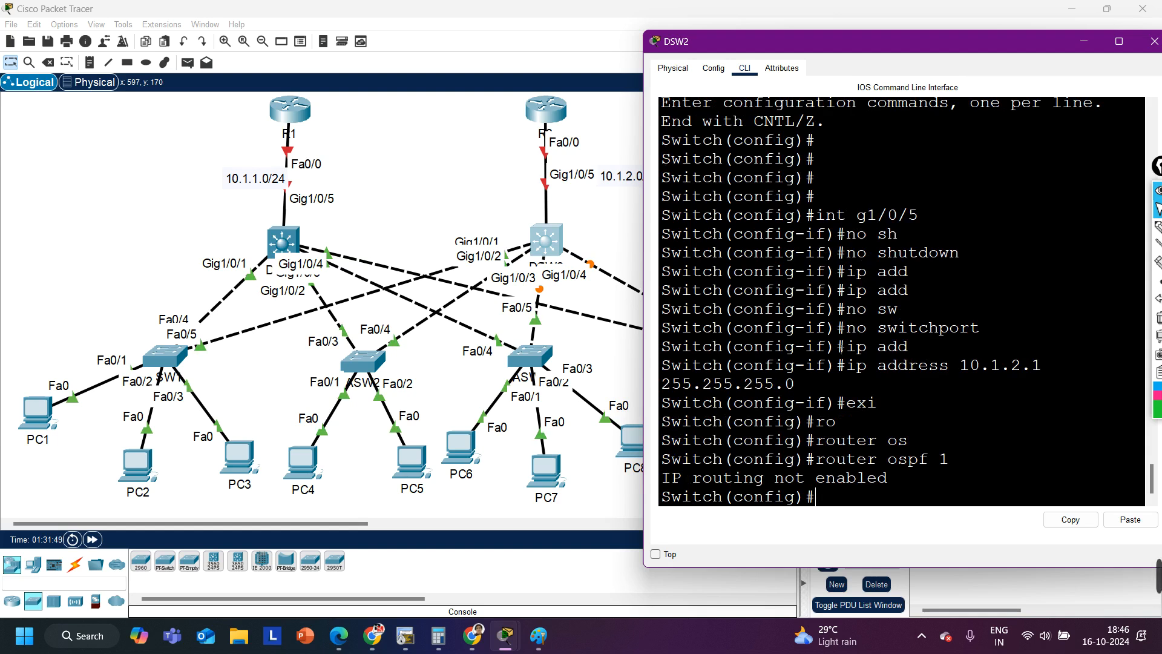
Step: Enable IP routing on DSW2 and add several empty prompts to space out the console
text(ip routing)
key(Return)
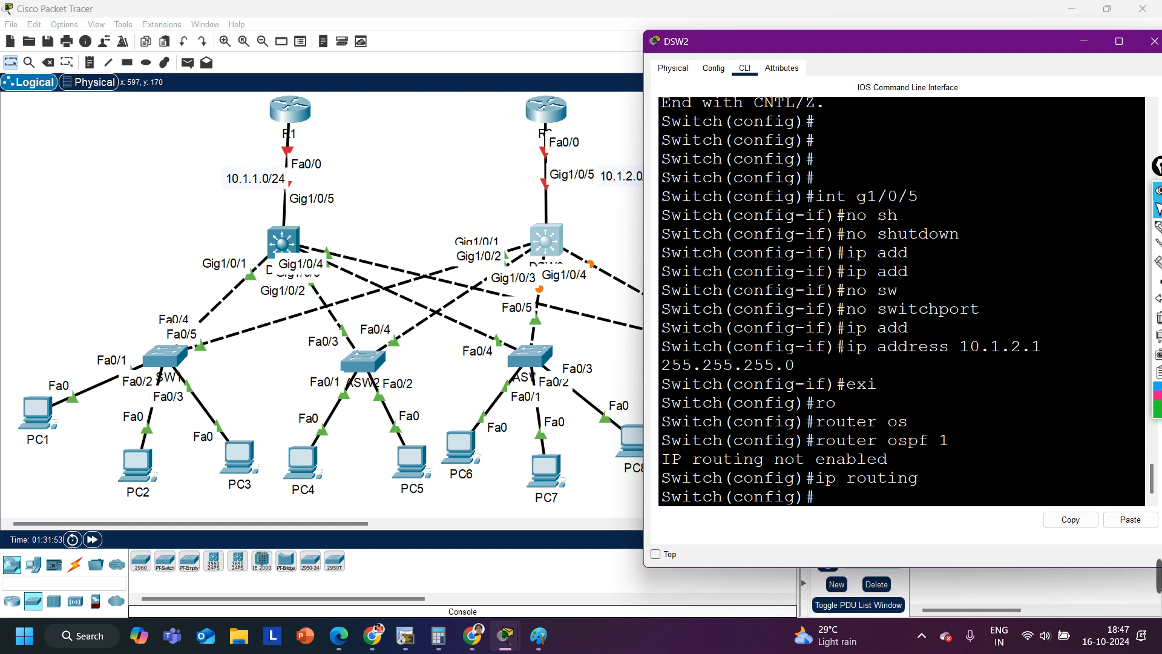
key(Return)
key(Return)
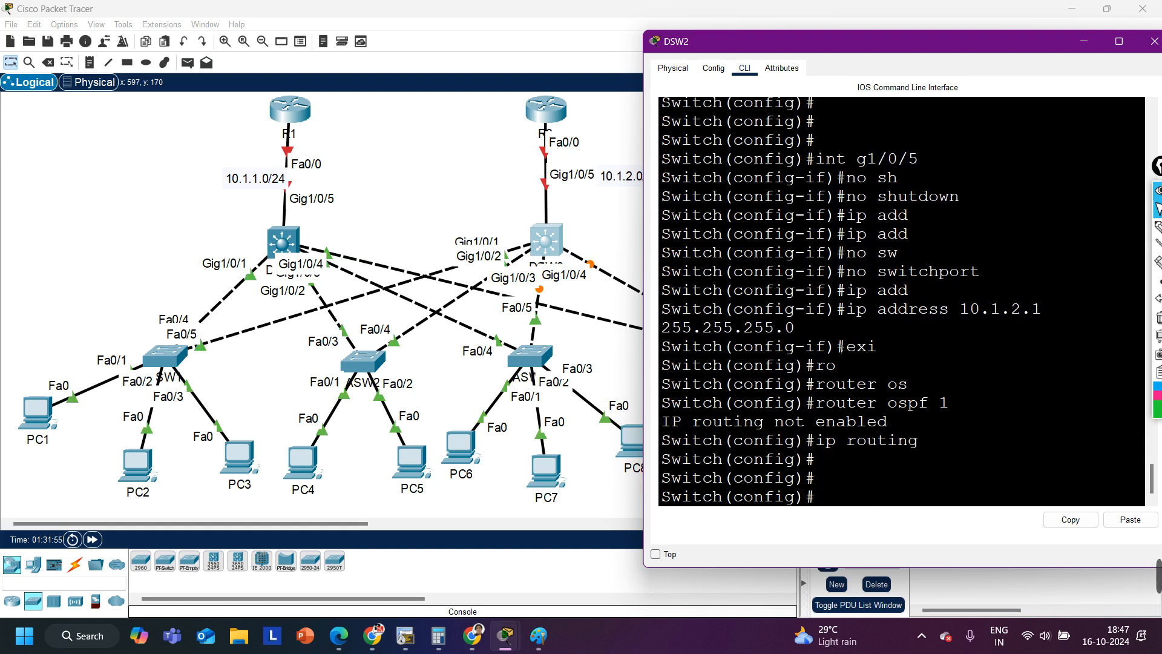
key(Return)
key(Return)
key(Return)
key(Return)
key(Return)
key(Return)
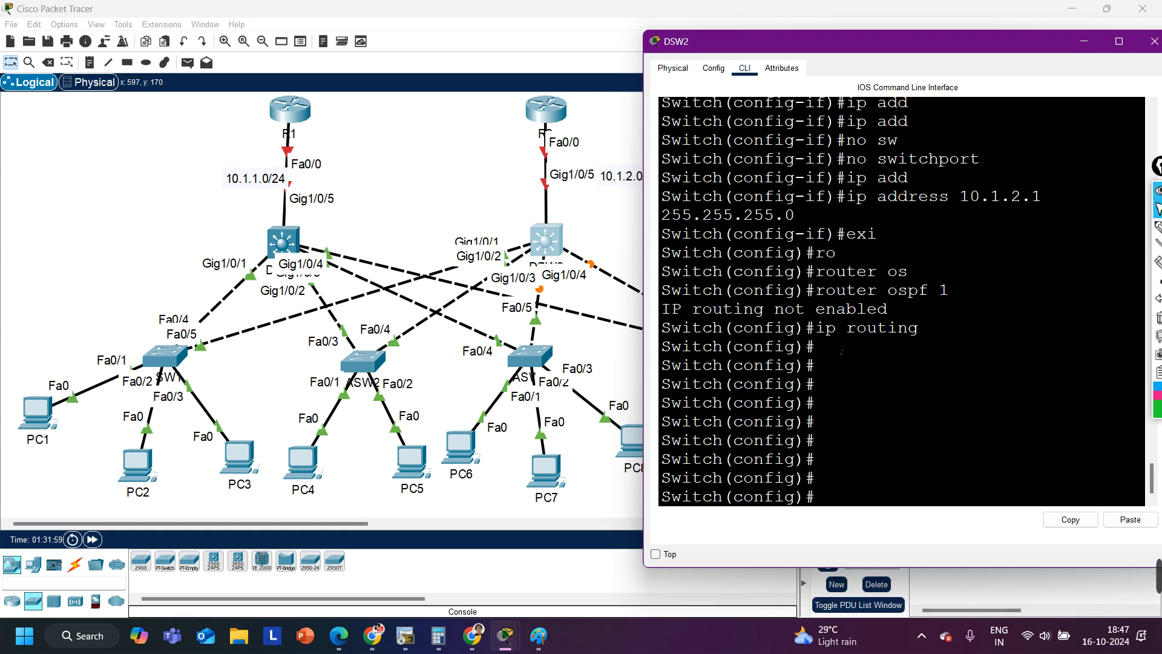
key(Return)
key(Return)
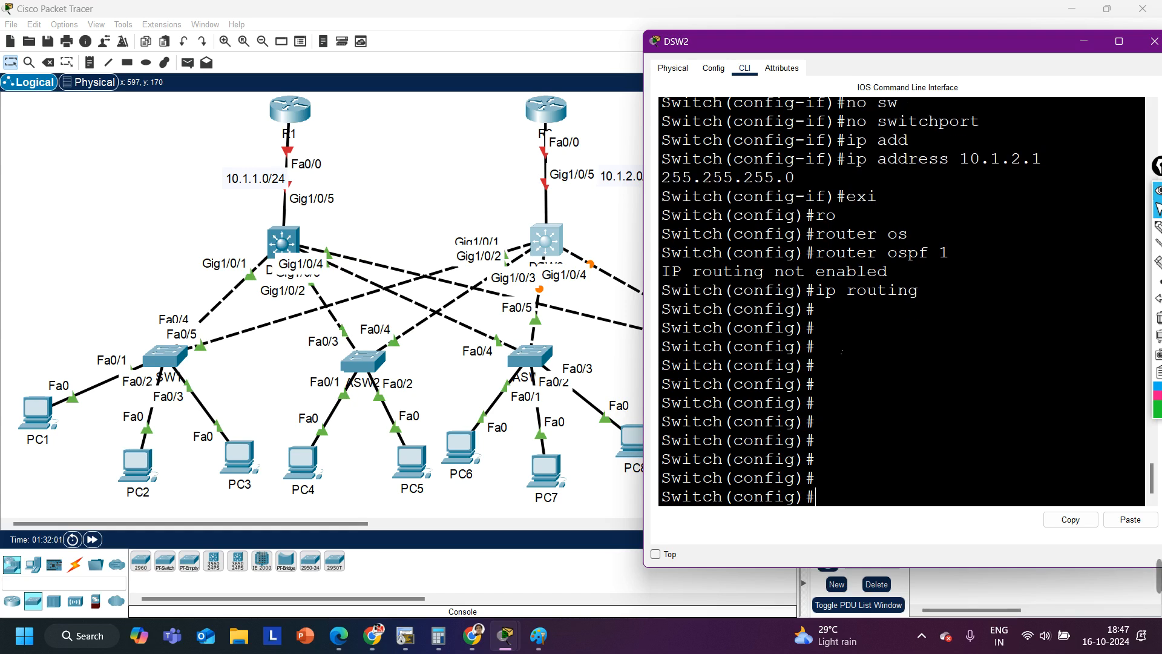
key(Return)
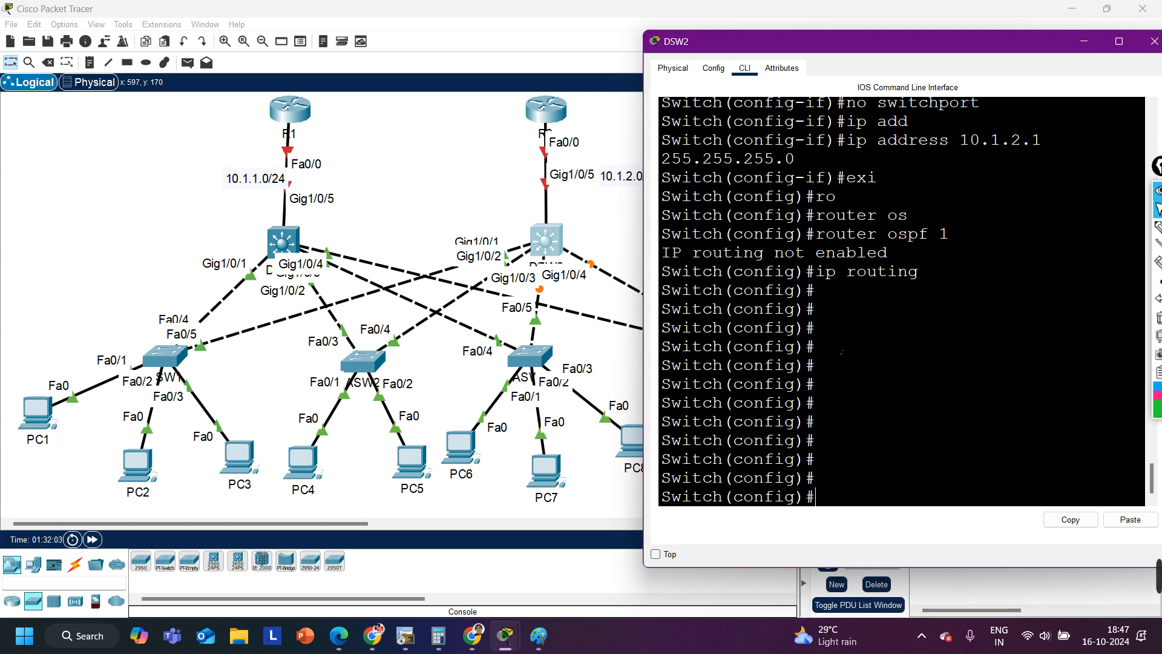
Step: Enter router configuration mode for OSPF process 1 on DSW2
text(ro)
key(Tab)
text(r os)
key(Tab)
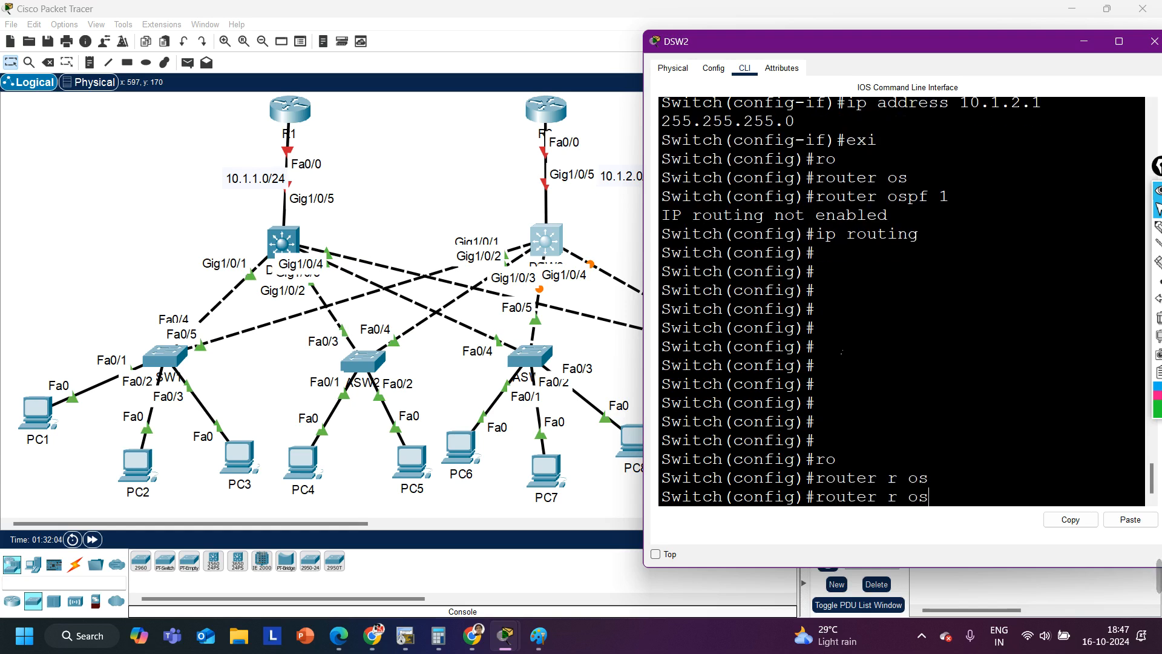
key(BackSpace)
key(BackSpace)
key(BackSpace)
text(os)
key(Tab)
text(1)
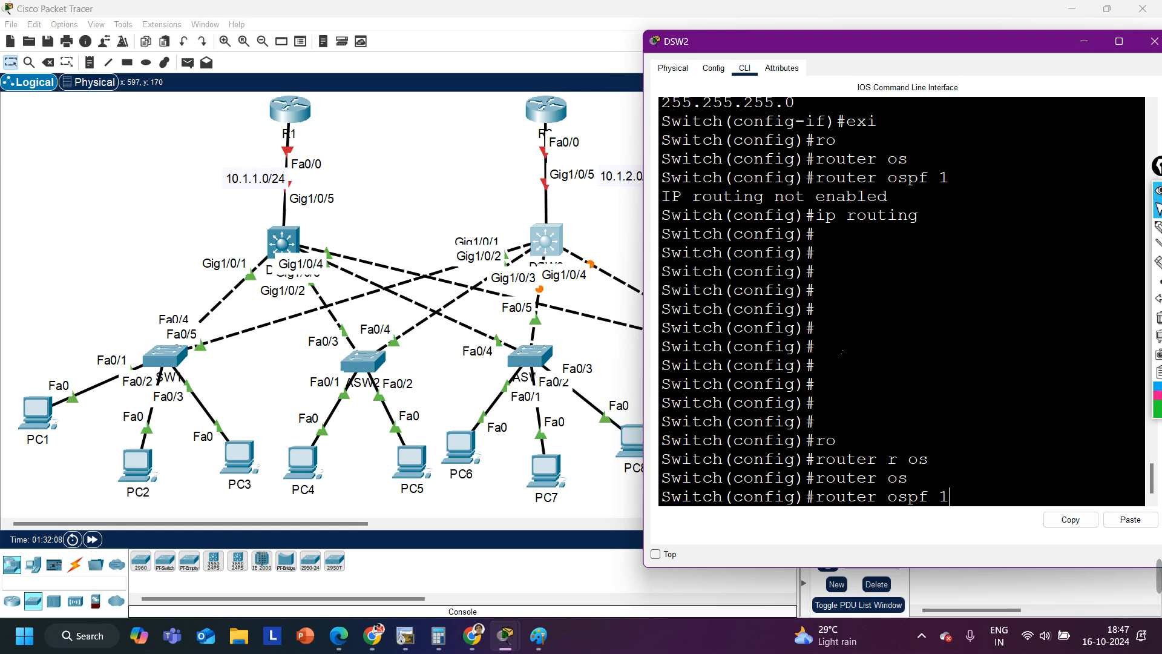
key(Return)
Step: Advertise network 192.168.10.0 with wildcard 0.0.0.255 in OSPF area 0 on DSW2
text(net)
key(Tab)
text(192.168.1)
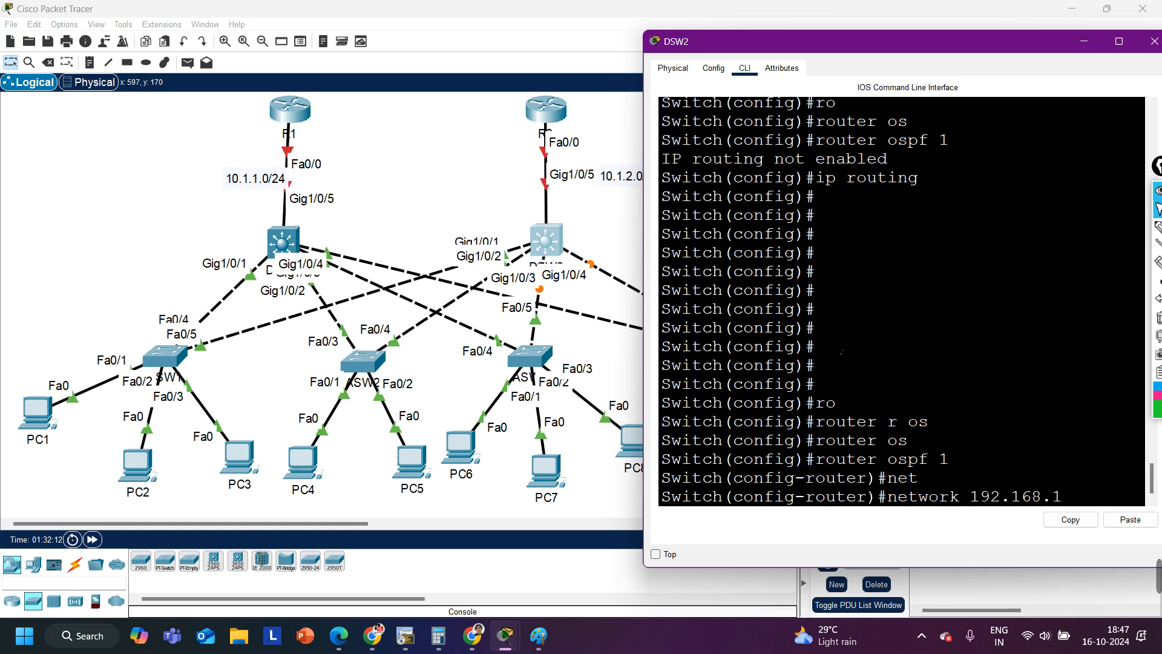
text(0.0 0.0.0.255 ar)
key(Tab)
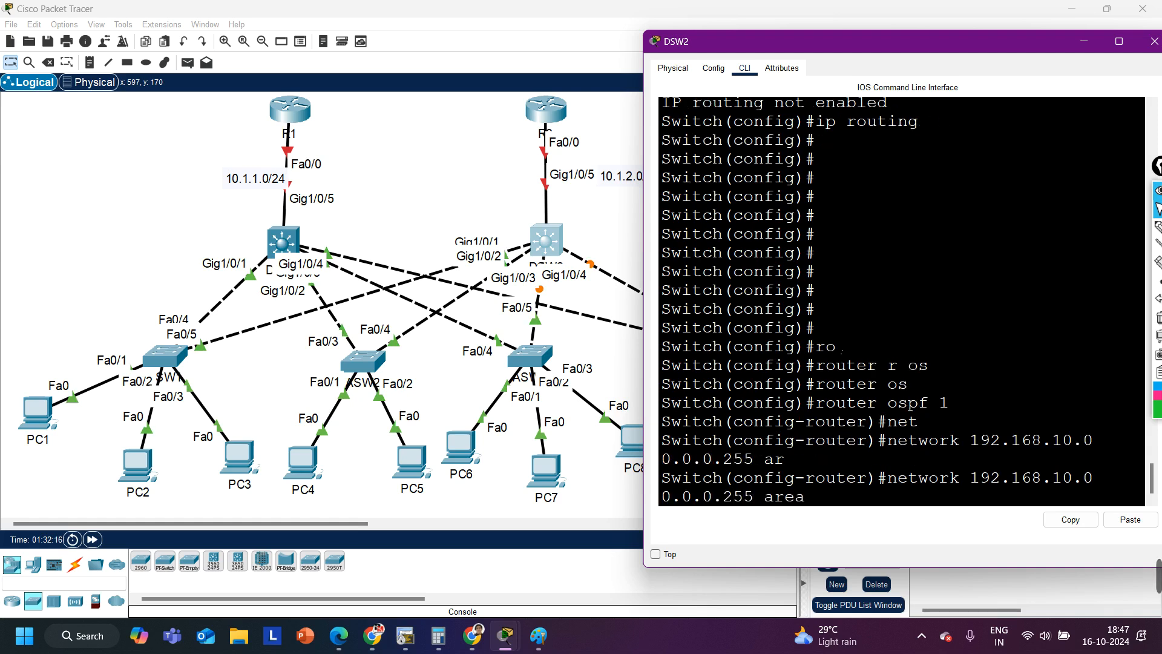
text(0)
key(Return)
Step: Advertise network 192.168.20.0 with wildcard 0.0.0.255 in area 0 by editing the previous network command
key(Up)
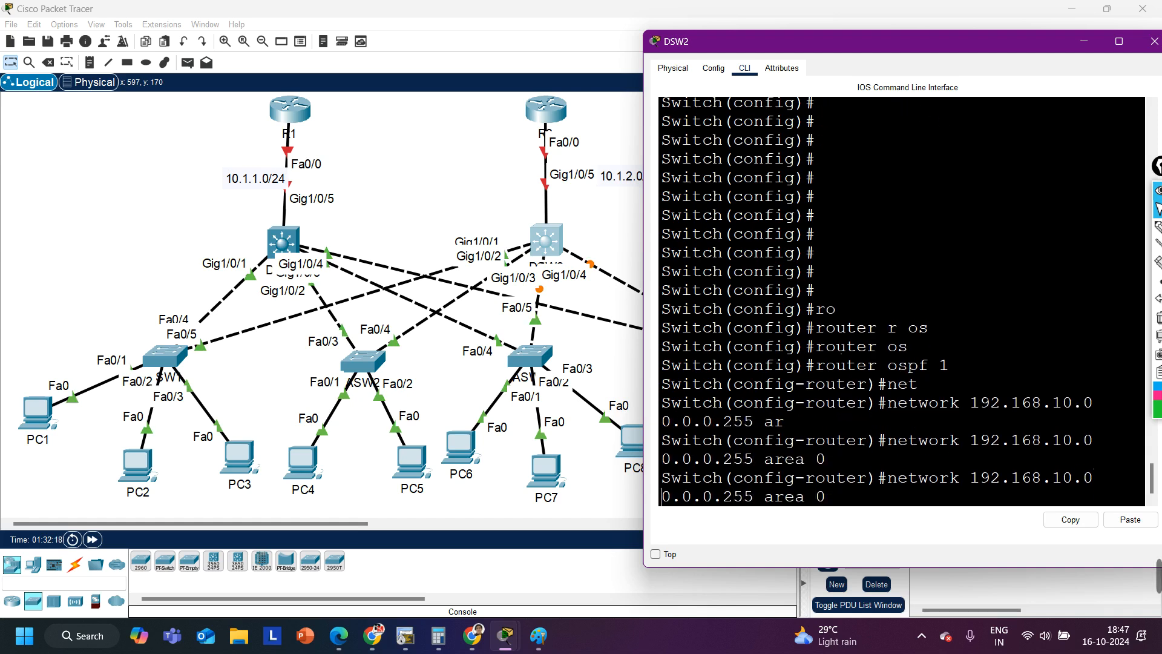
key(BackSpace)
text(2)
key(Return)
Step: Reuse the last network command to advertise 192.168.30.0 with wildcard 0.0.0.255 in area 0
key(Up)
key(Left)
key(Left)
key(Left)
key(Left)
key(Left)
key(Left)
key(Left)
key(Left)
key(Left)
key(Left)
key(Left)
key(BackSpace)
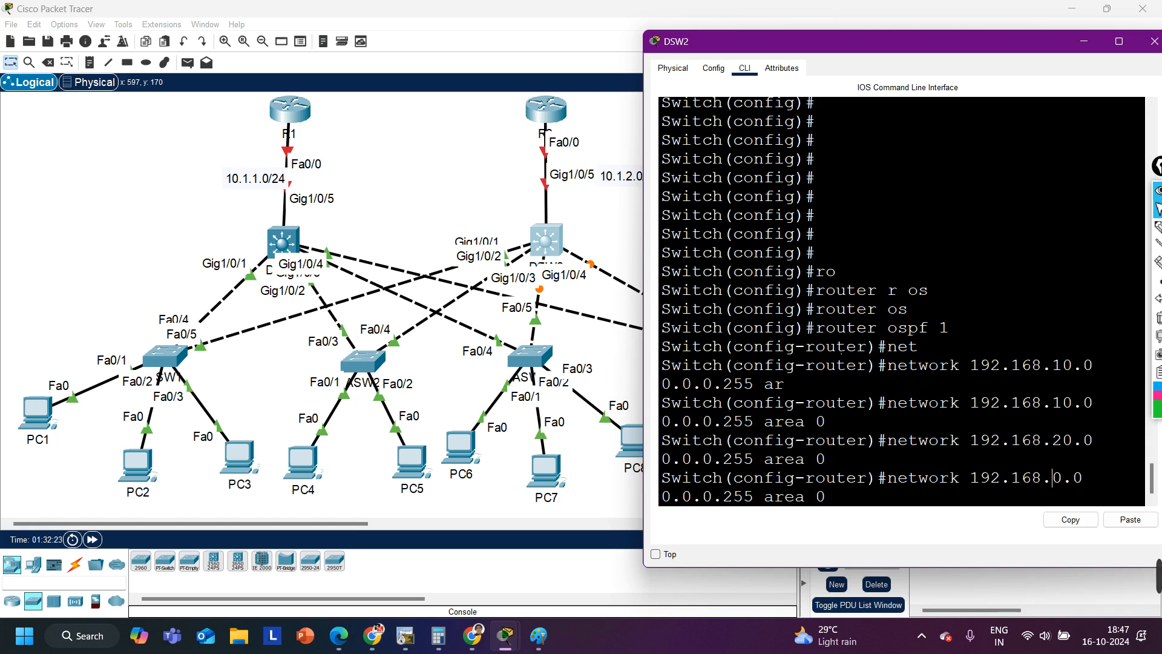
text(3)
key(Return)
Step: Reuse the last network command to advertise 192.168.40.0 with wildcard 0.0.0.255 in area 0
key(Up)
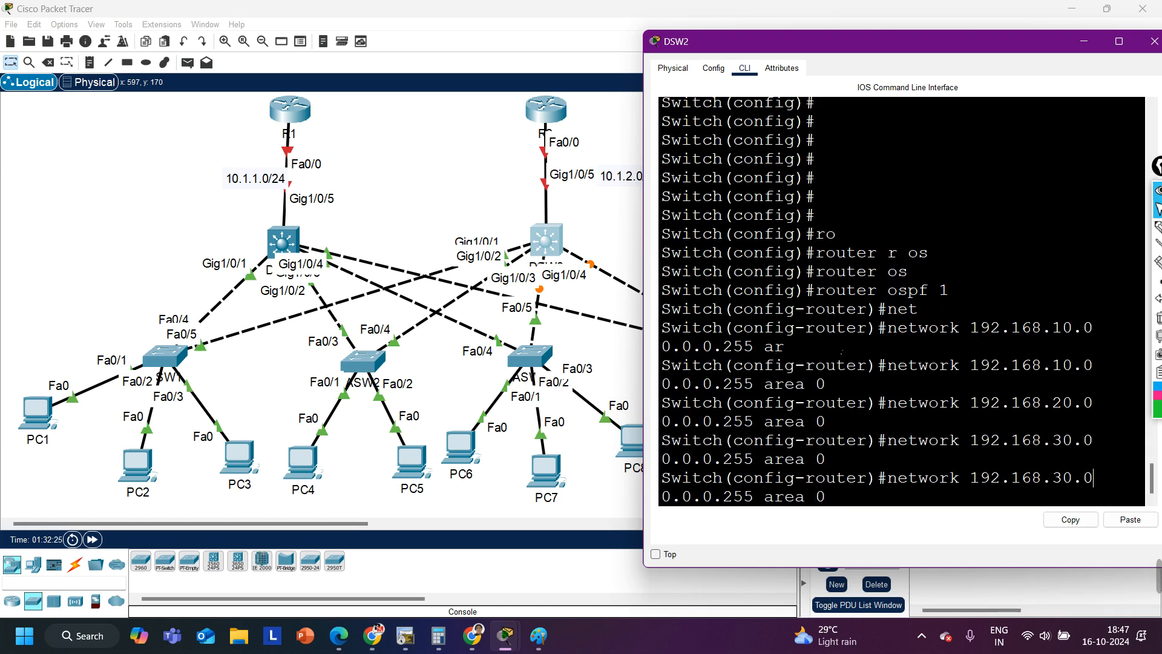
key(BackSpace)
text(4)
key(Return)
Step: Advertise uplink network 10.1.2.0 with wildcard 0.0.0.255 in area 0, return to privileged EXEC mode and clear the view with empty prompts
text(net)
key(Tab)
text(10.)
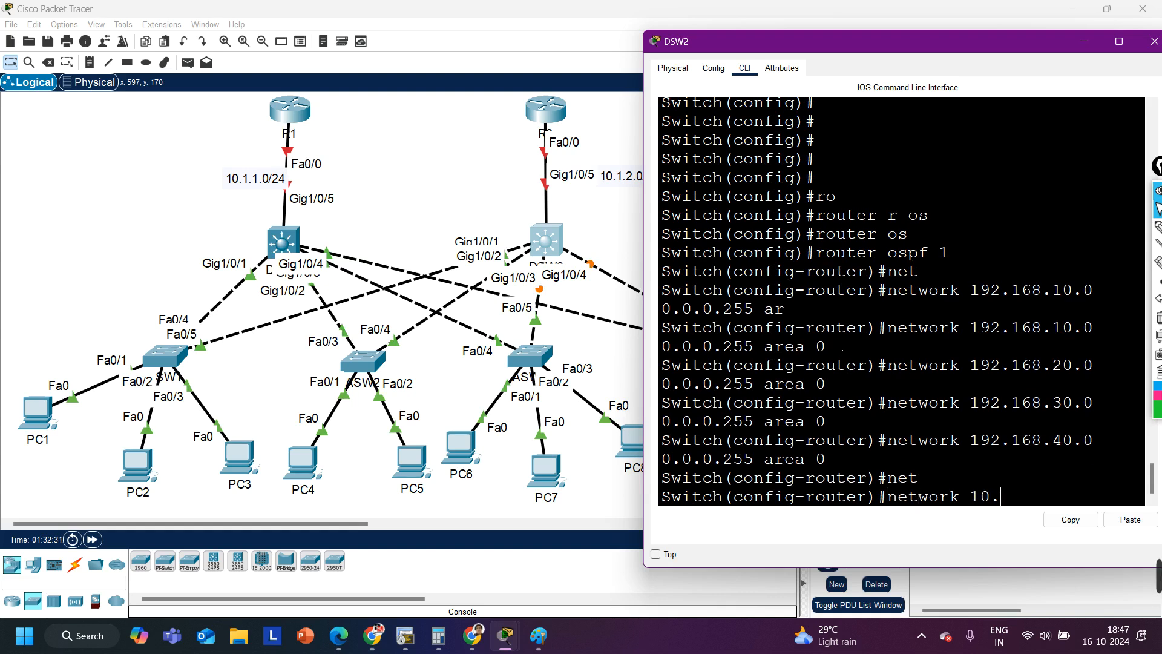
text(1.2.0 0.0.0.255)
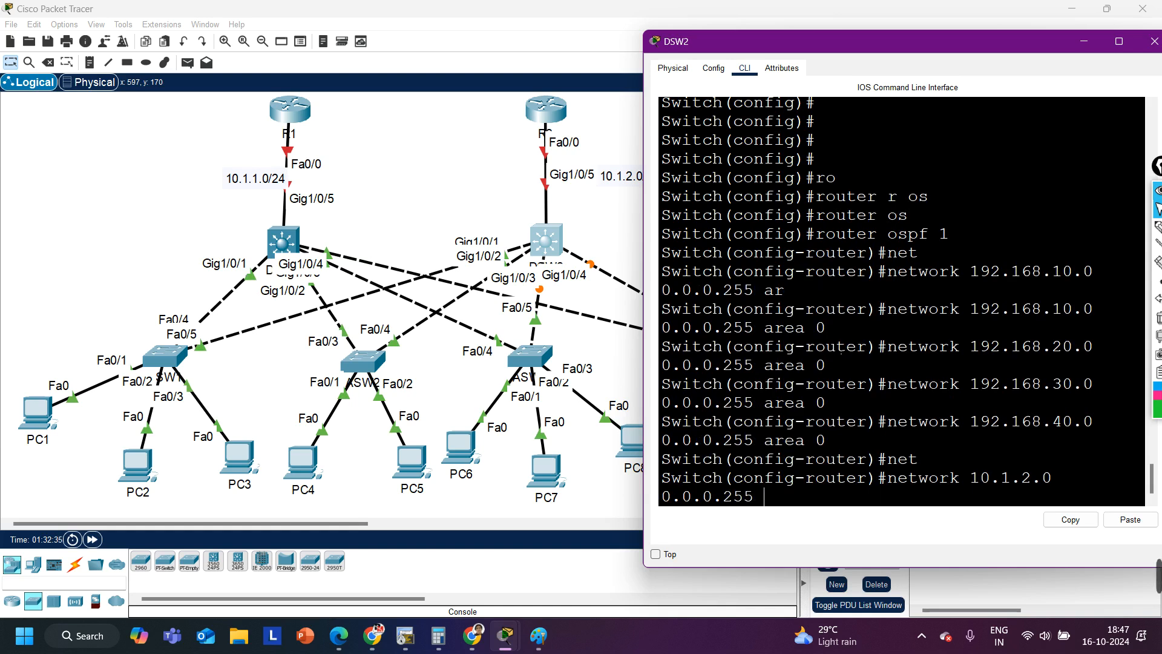
text( area 0)
key(Tab)
text(0)
key(Return)
key(ctrl+z)
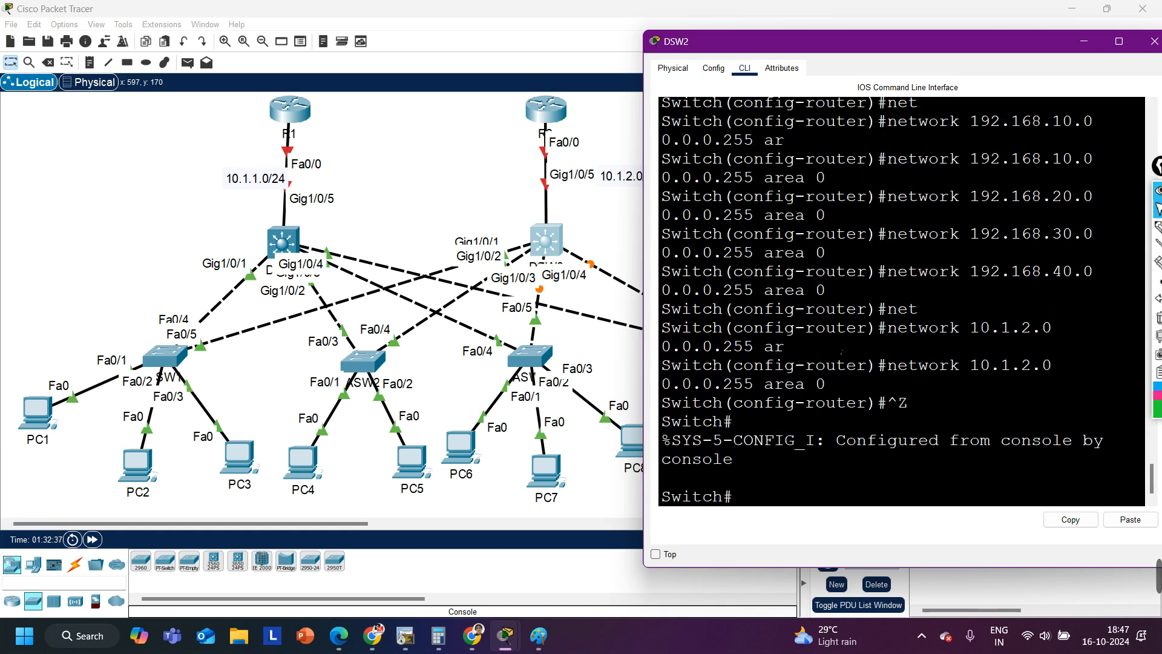
key(Return)
key(Return)
key(Return)
key(Return)
key(Return)
key(Return)
key(Return)
key(Return)
key(Return)
key(Return)
key(Return)
key(Return)
key(Return)
key(Return)
key(Return)
key(Return)
key(Return)
key(Return)
key(Return)
key(Return)
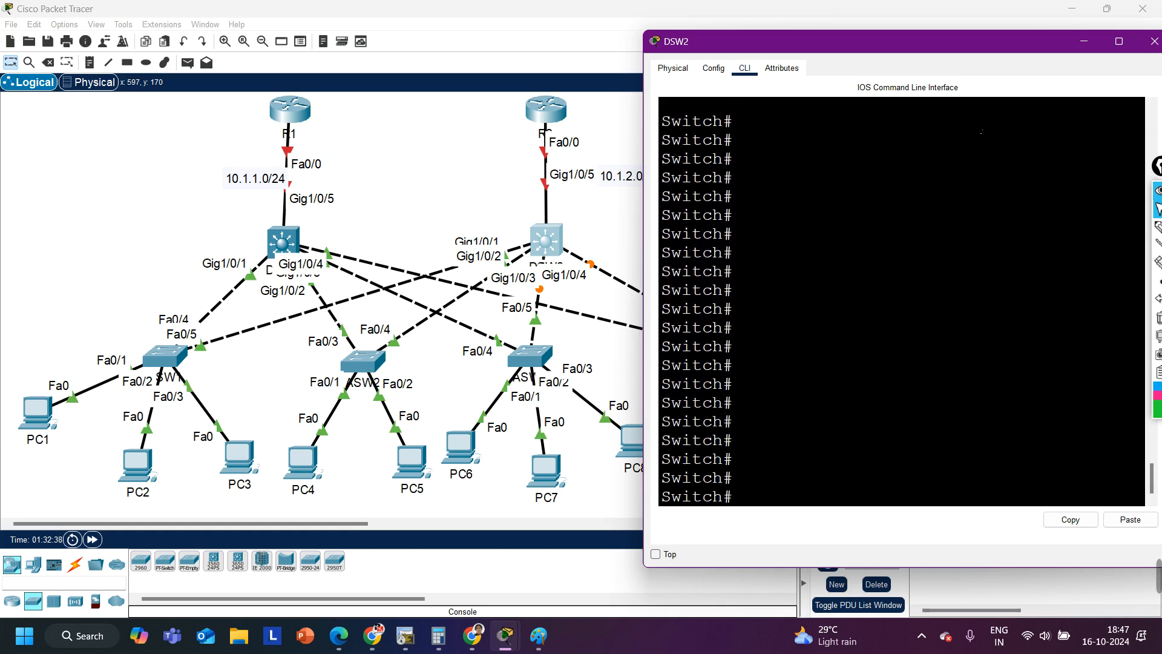
Step: Maximise the DSW2 console window and display the brief OSPF interface summary
click(1119, 42)
text(sh)
key(Tab)
text(ip so)
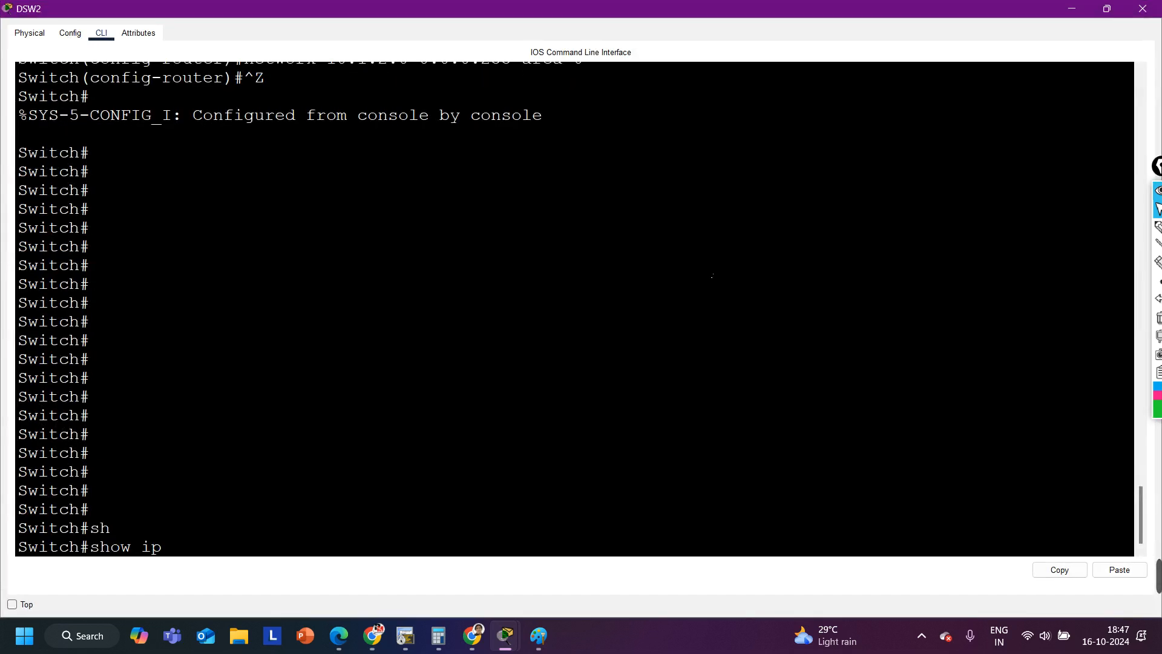
key(Tab)
text(int br)
key(Return)
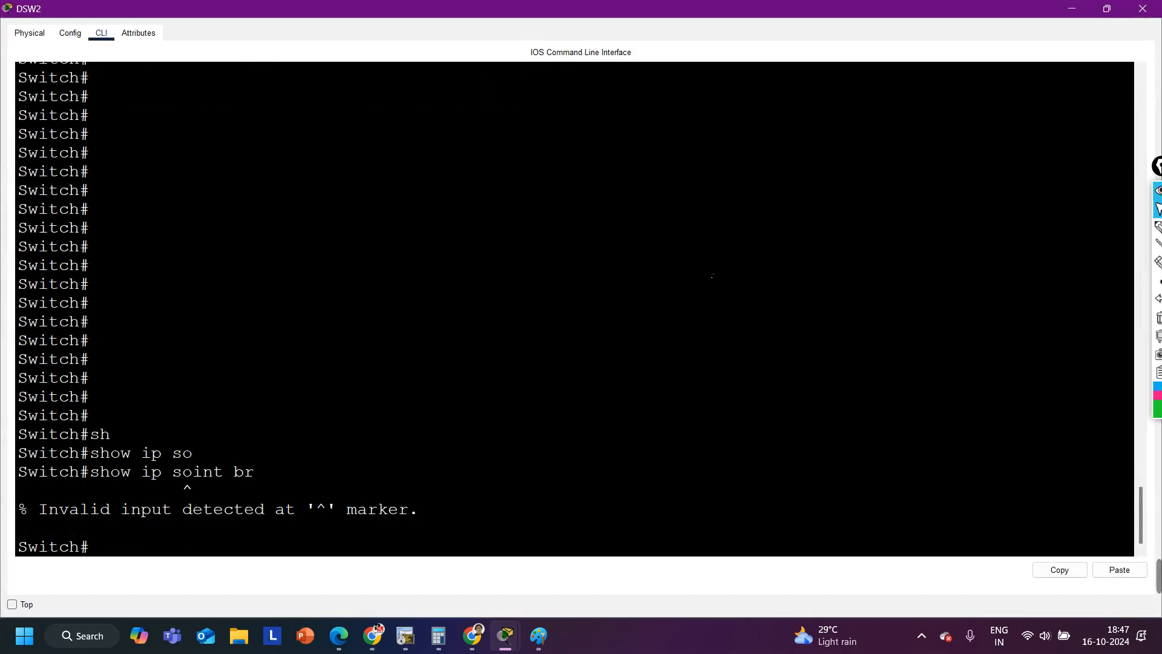
text(sh)
key(Tab)
text(ip os)
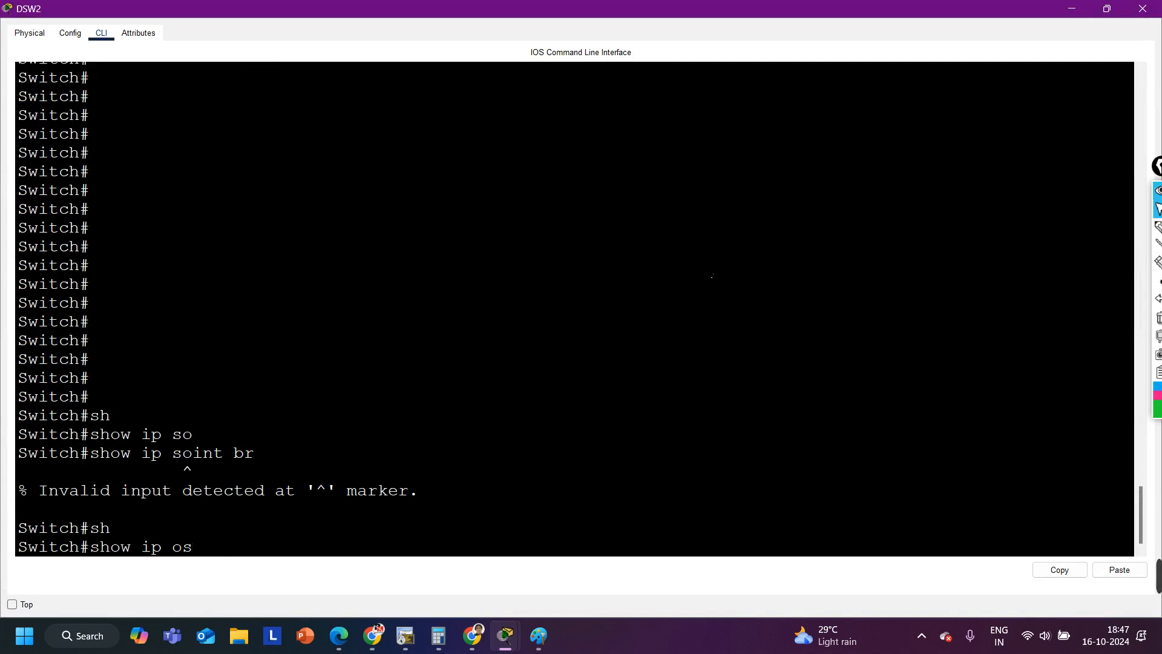
key(Tab)
text(int br)
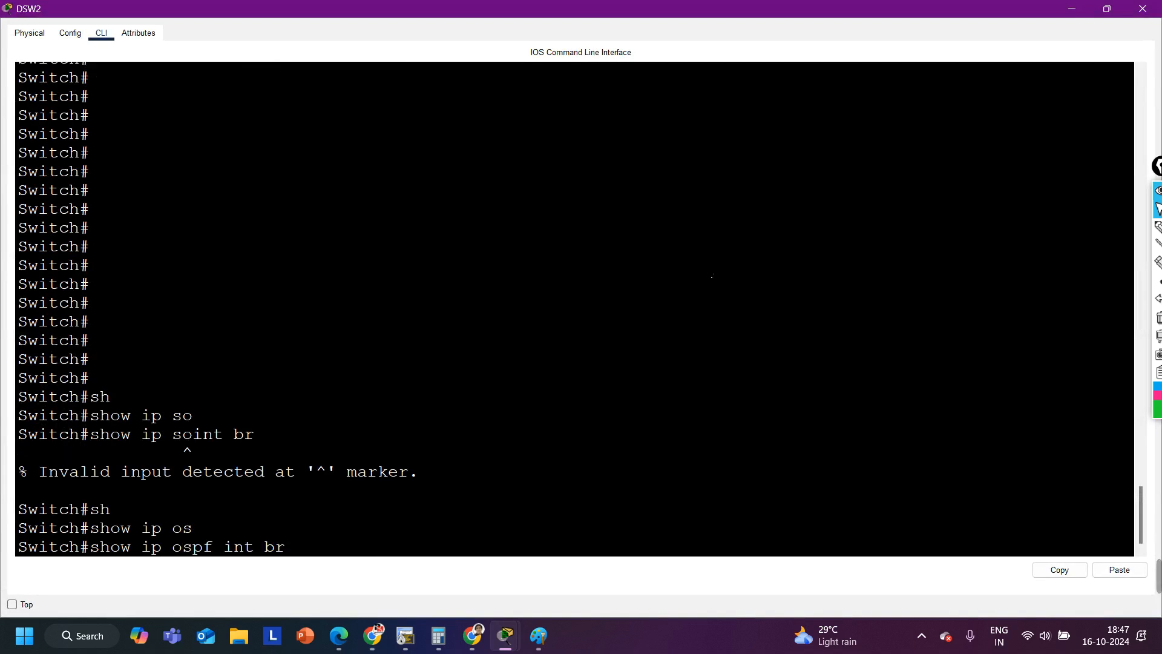
key(Return)
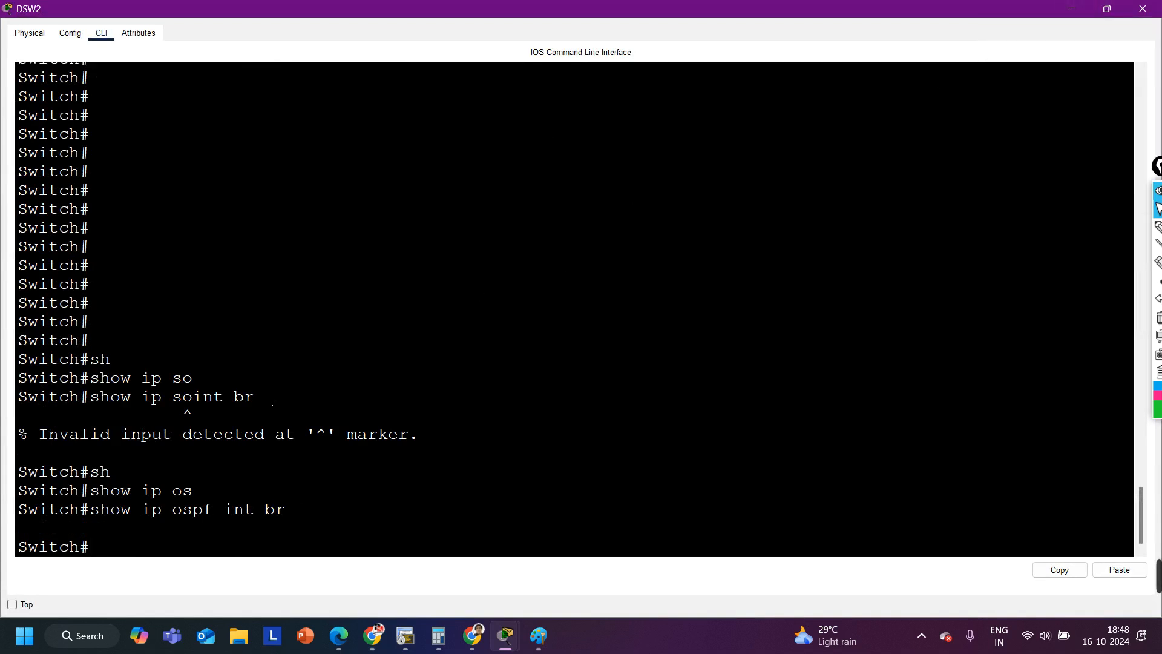
Step: In global configuration mode, assign the VLAN 10 interface the address 192.168.10.200 with mask 255.255.255.0
text(conf)
key(Tab)
key(Return)
key(Return)
key(Return)
key(Return)
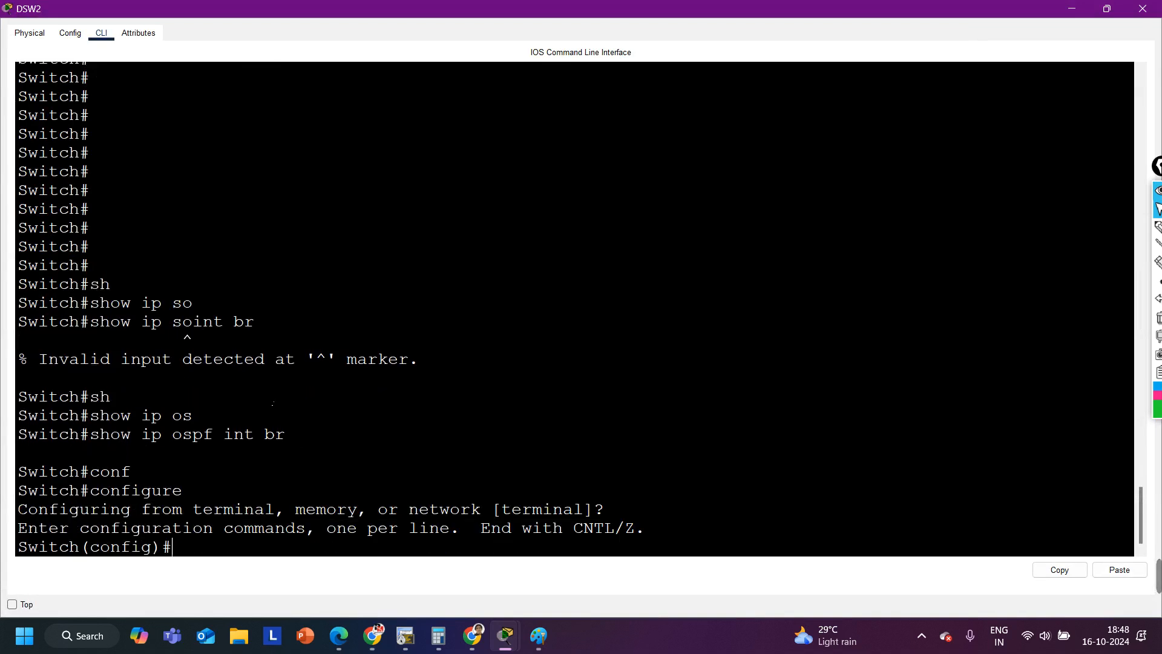
text(int vl)
key(Tab)
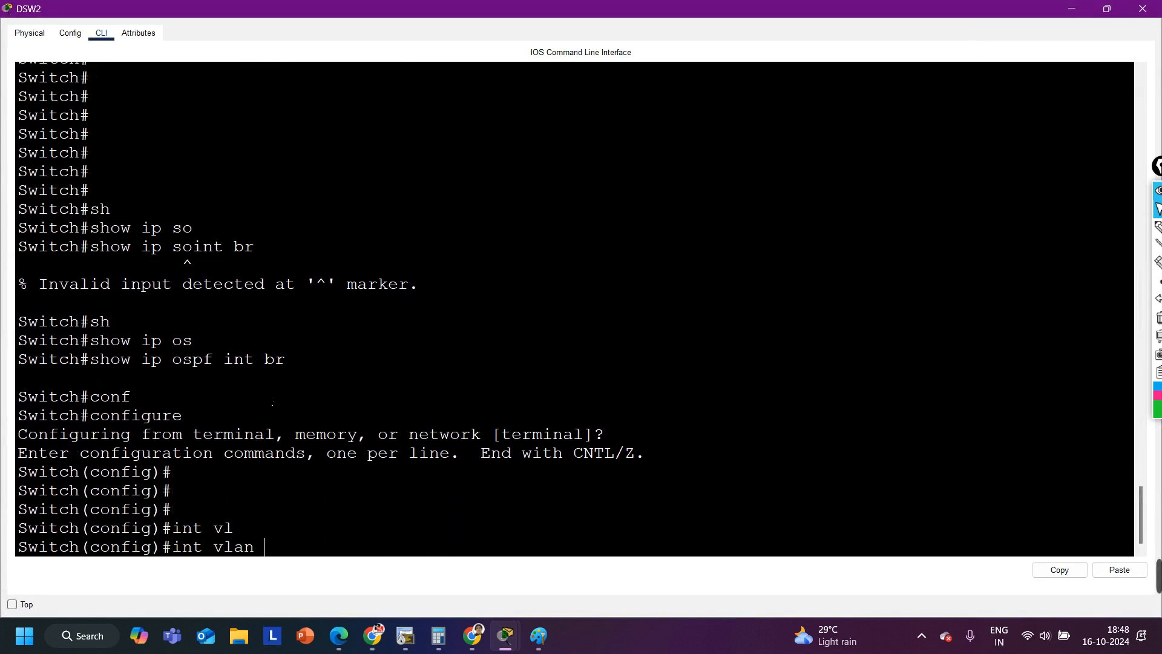
text(10)
key(Return)
text(ip add)
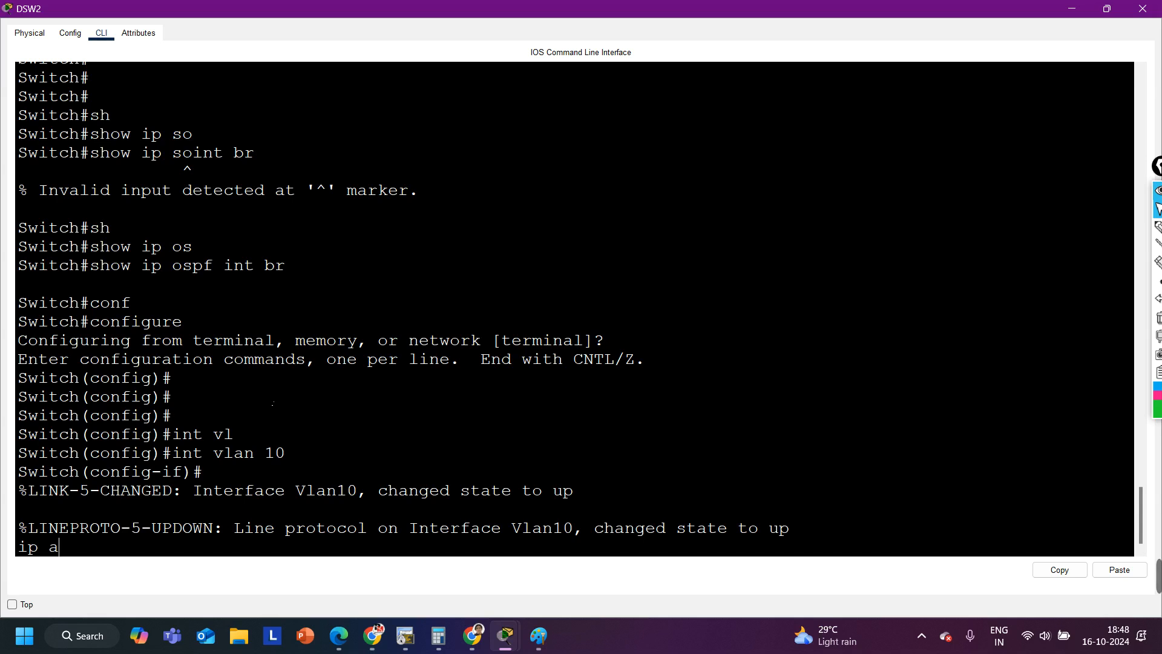
key(Tab)
text(192.168.10.20)
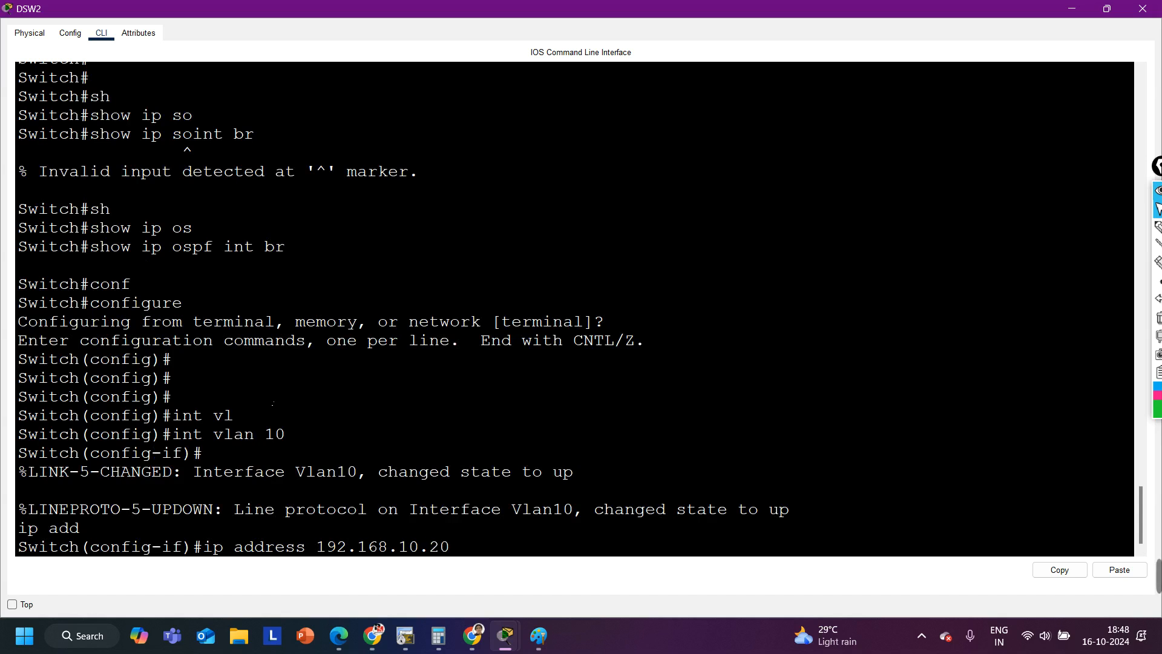
text(0 255.255.255.0)
key(Return)
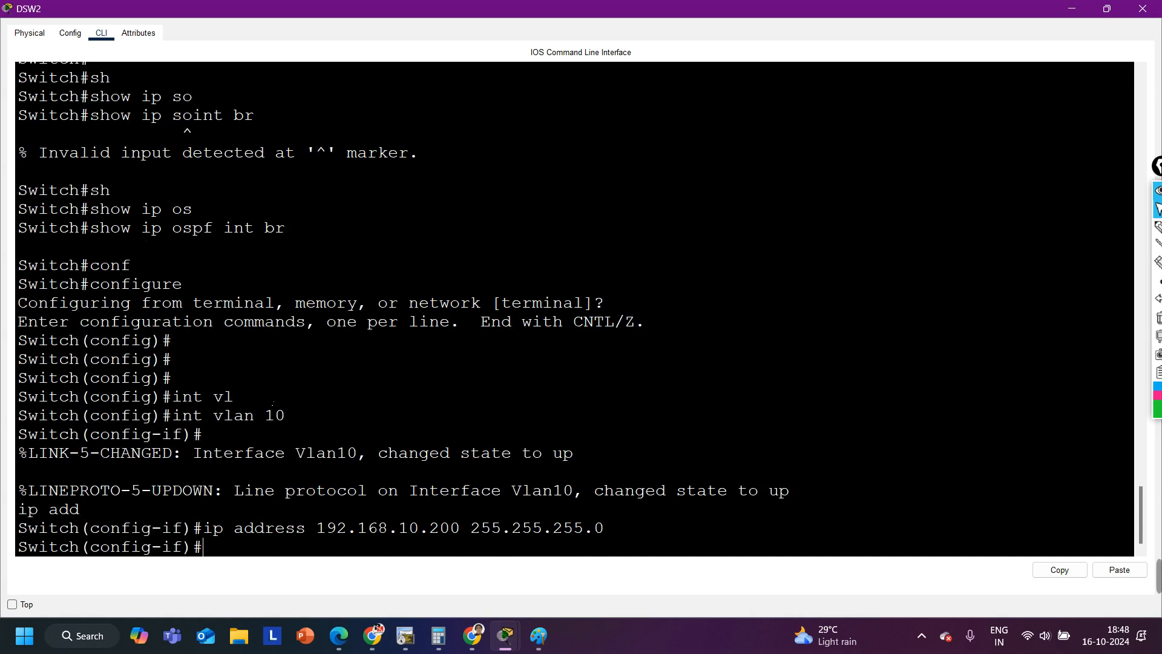
Step: Set virtual IP 192.168.10.254 for standby group 10 on the VLAN 10 interface
key(Return)
key(Return)
key(Return)
text(st)
key(Tab)
text(10)
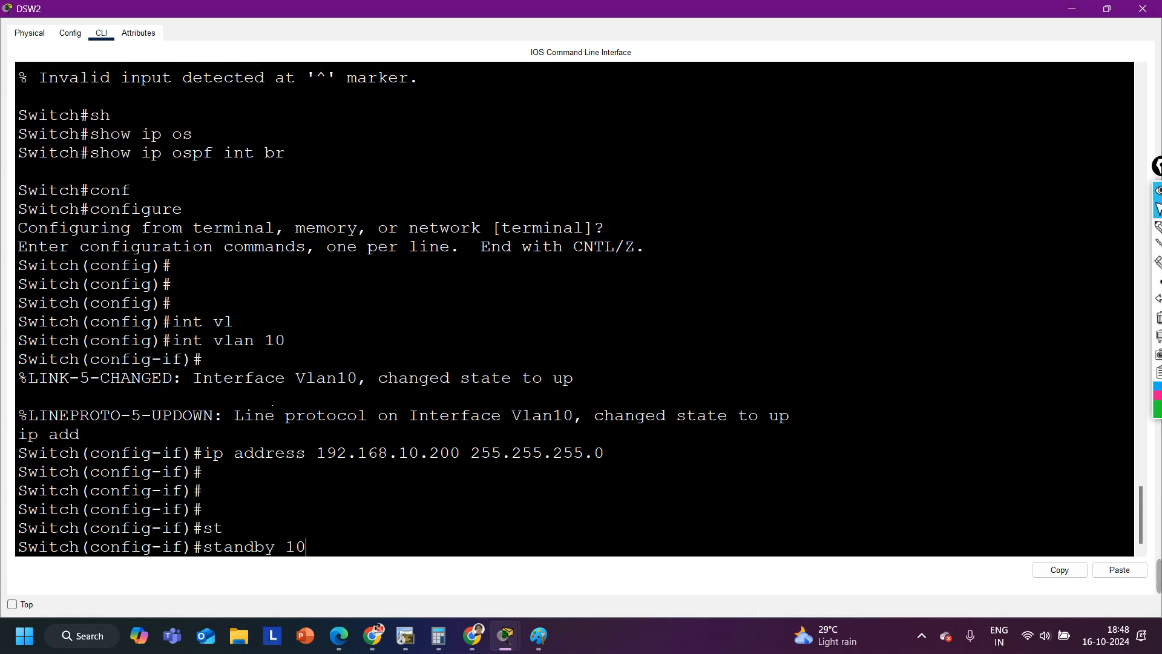
text( i)
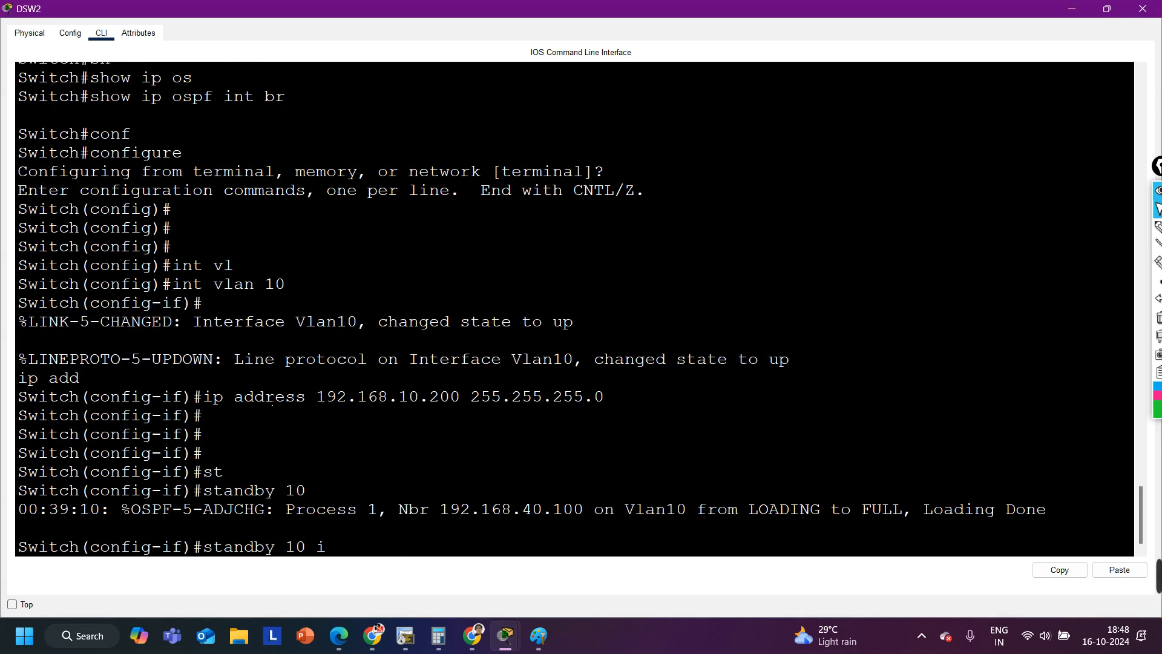
text(p 192.168.10.254)
key(Return)
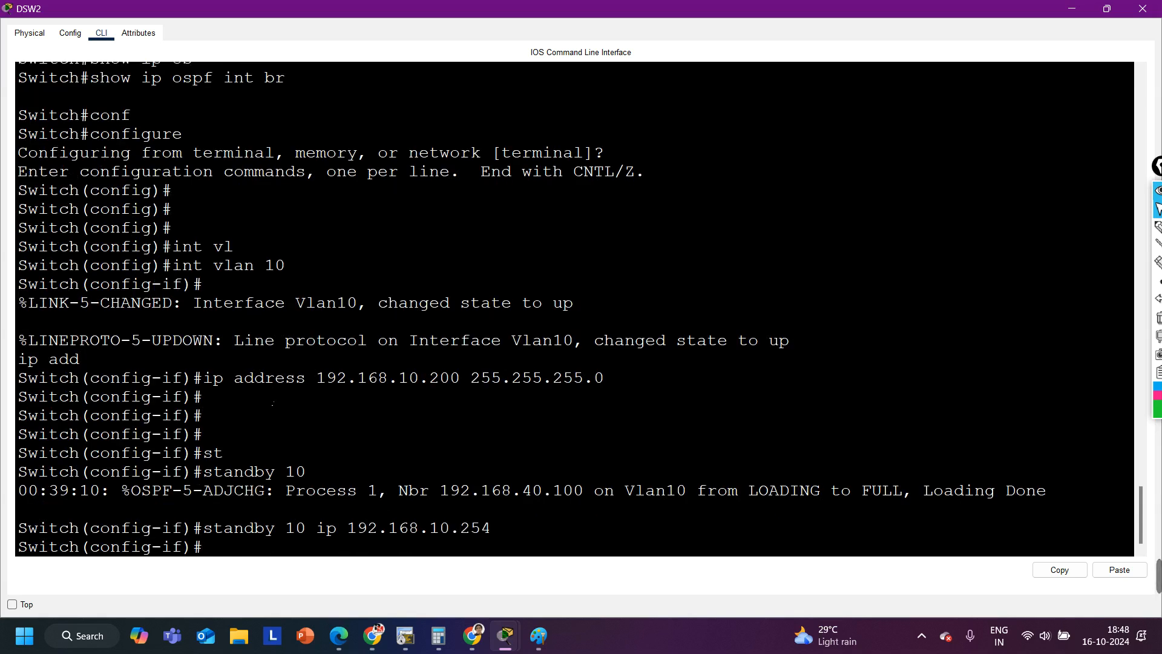
key(Return)
Step: Reuse the earlier interface and address commands to give the VLAN 20 interface 192.168.20.200 with mask 255.255.255.0
key(Up)
key(Up)
key(Up)
key(Up)
key(Up)
key(BackSpace)
key(BackSpace)
text(20)
key(Return)
key(Up)
key(Up)
key(Up)
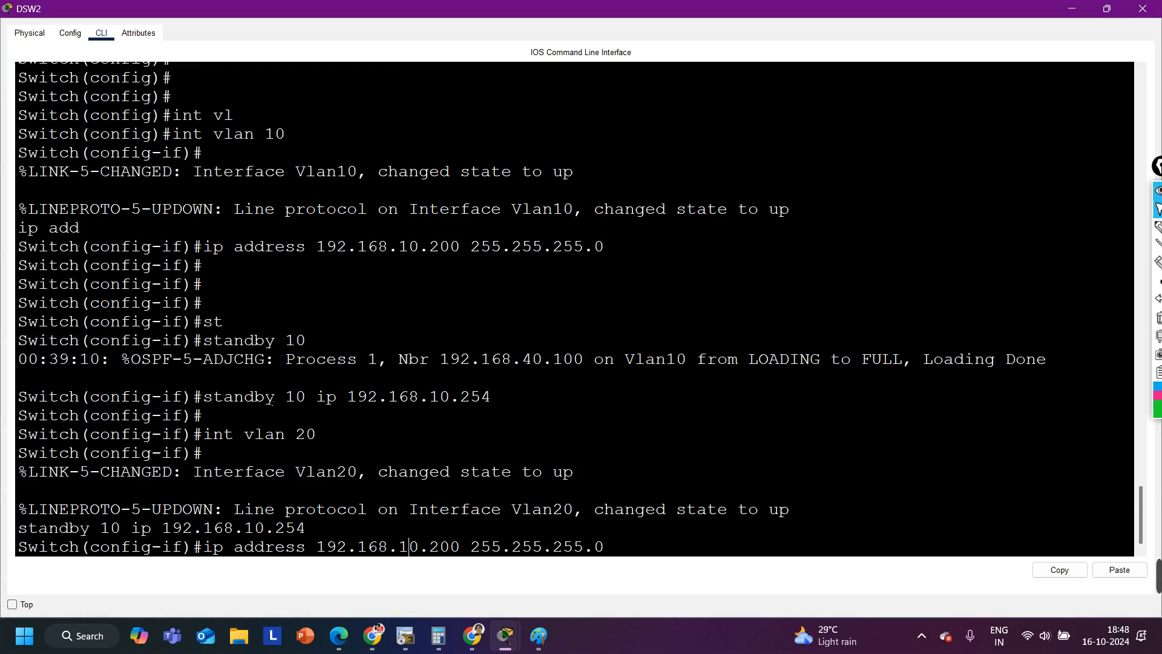
key(Left)
key(Left)
key(Left)
key(Left)
key(Left)
key(Left)
key(Left)
key(Left)
key(Left)
key(Left)
key(Left)
key(Left)
key(Left)
key(Left)
key(Left)
key(Left)
key(Left)
key(Left)
key(Left)
key(BackSpace)
text(2)
Step: Edit the previous standby command to set virtual IP 192.168.20.254 for group 10 on the VLAN 20 interface
key(Up)
key(Up)
key(Up)
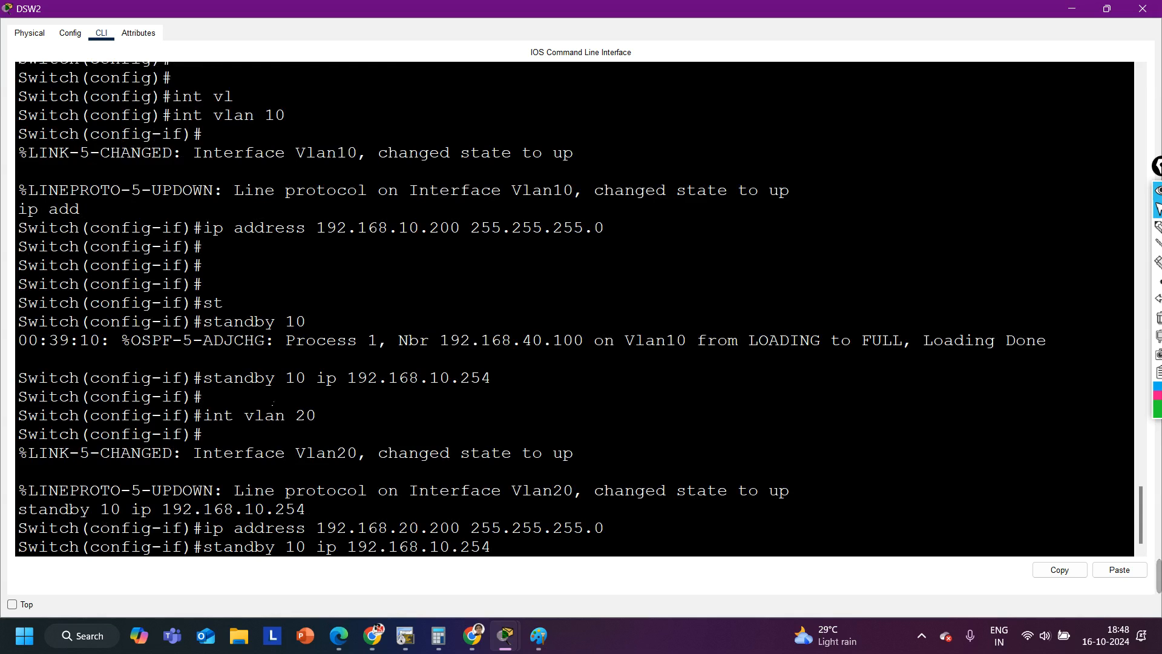
key(BackSpace)
text(2)
key(Return)
key(Return)
key(Return)
Step: Reuse the earlier interface and address commands to give the VLAN 30 interface 192.168.30.200 with mask 255.255.255.0
key(Up)
key(Up)
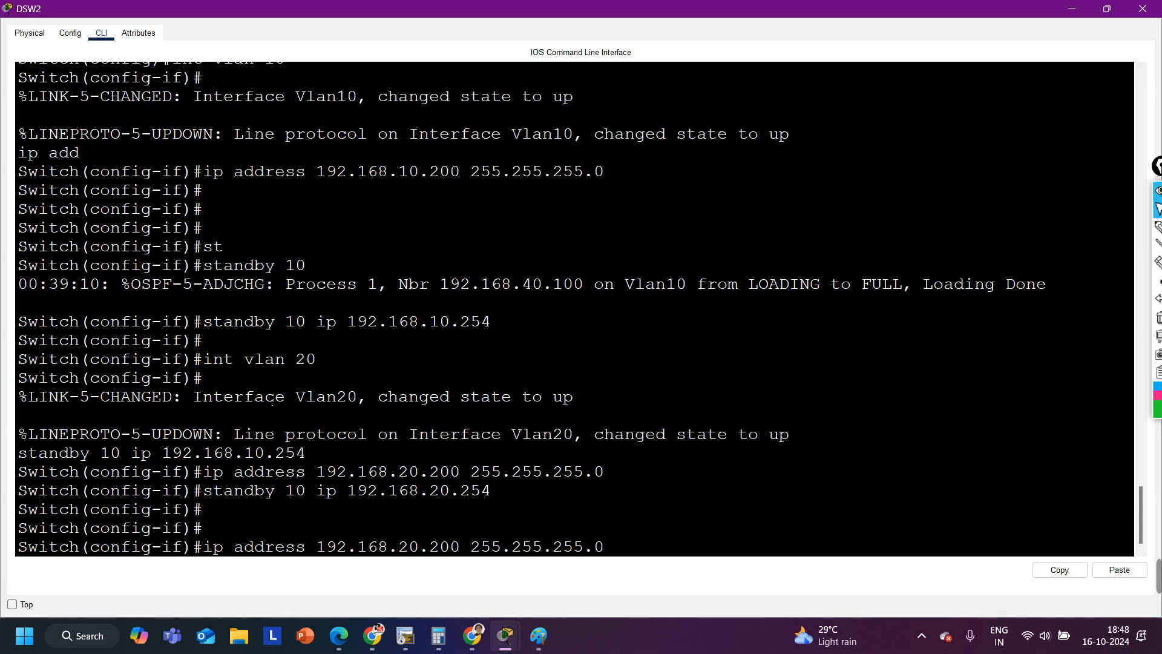
key(Up)
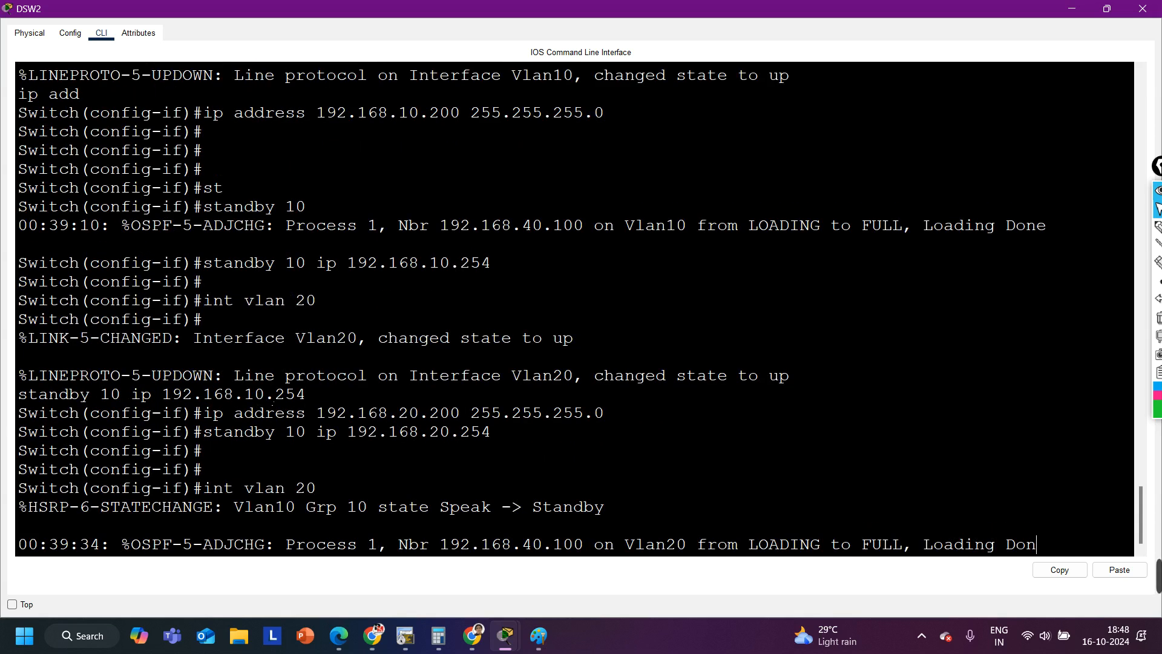
key(BackSpace)
key(BackSpace)
text(30)
key(Return)
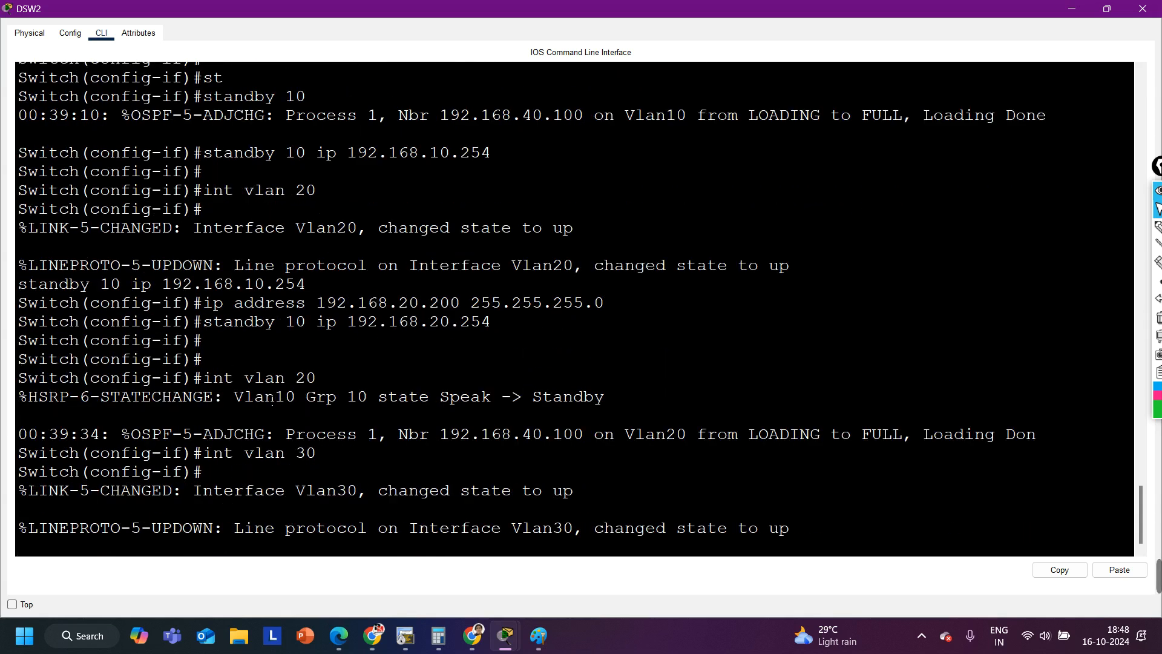
key(Return)
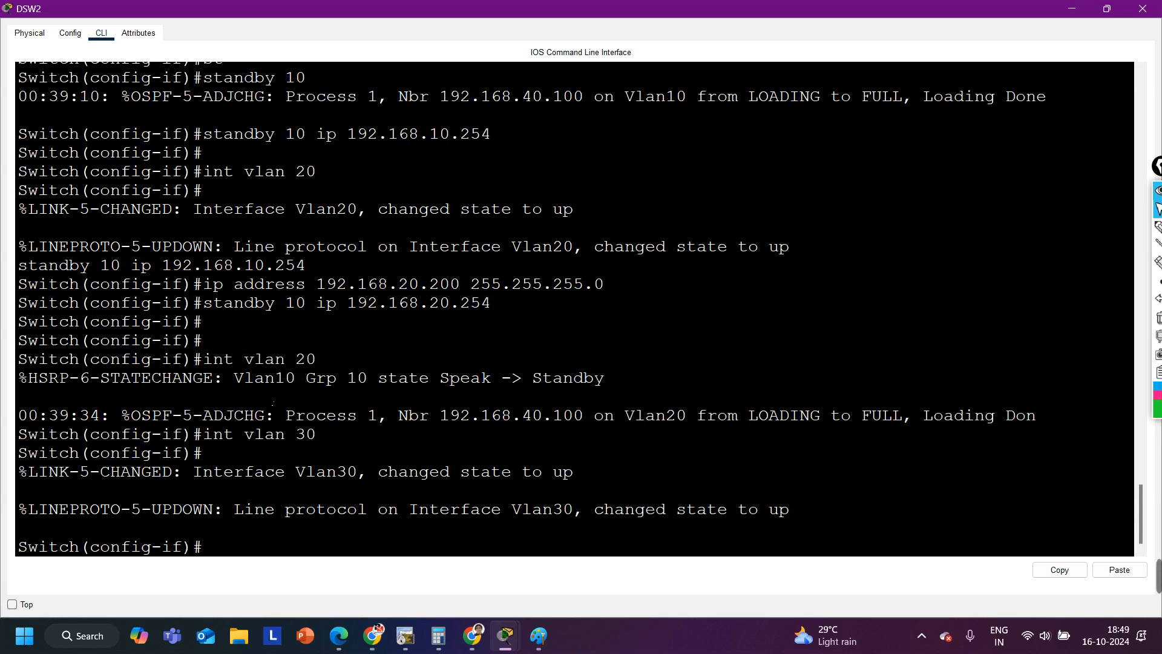
key(Up)
key(Up)
key(Up)
key(Up)
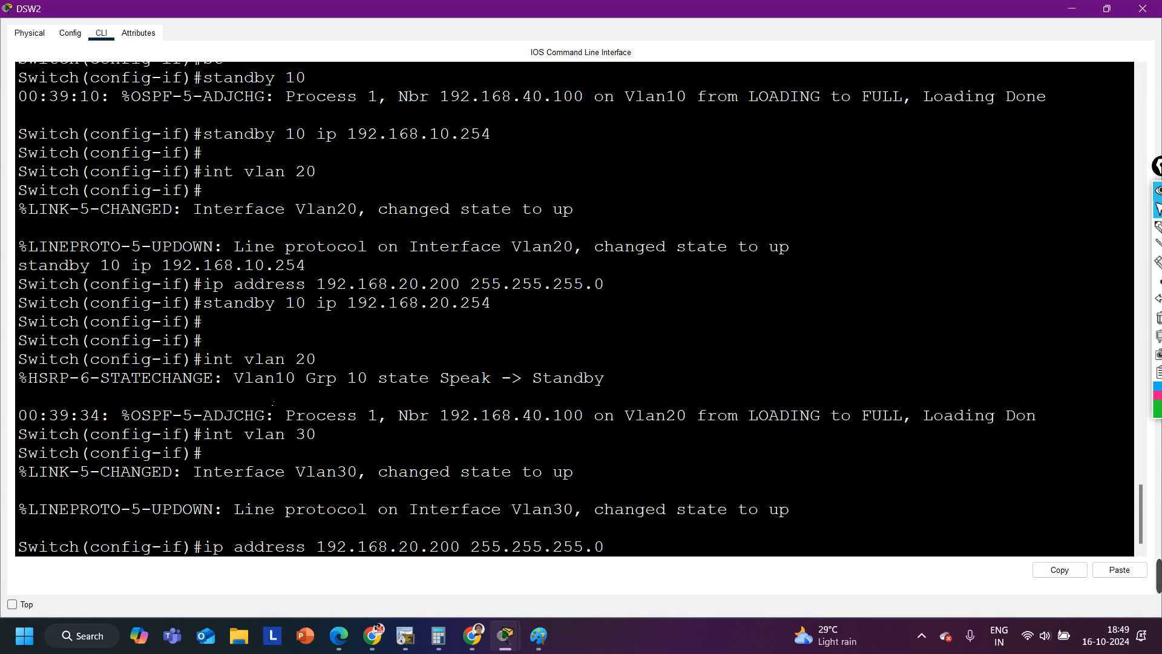
key(BackSpace)
text(3)
key(Return)
key(Return)
Step: Edit the recalled standby command to set virtual IP 192.168.30.254 for group 10 on the VLAN 30 interface
key(Up)
key(Up)
key(Up)
key(Up)
key(Up)
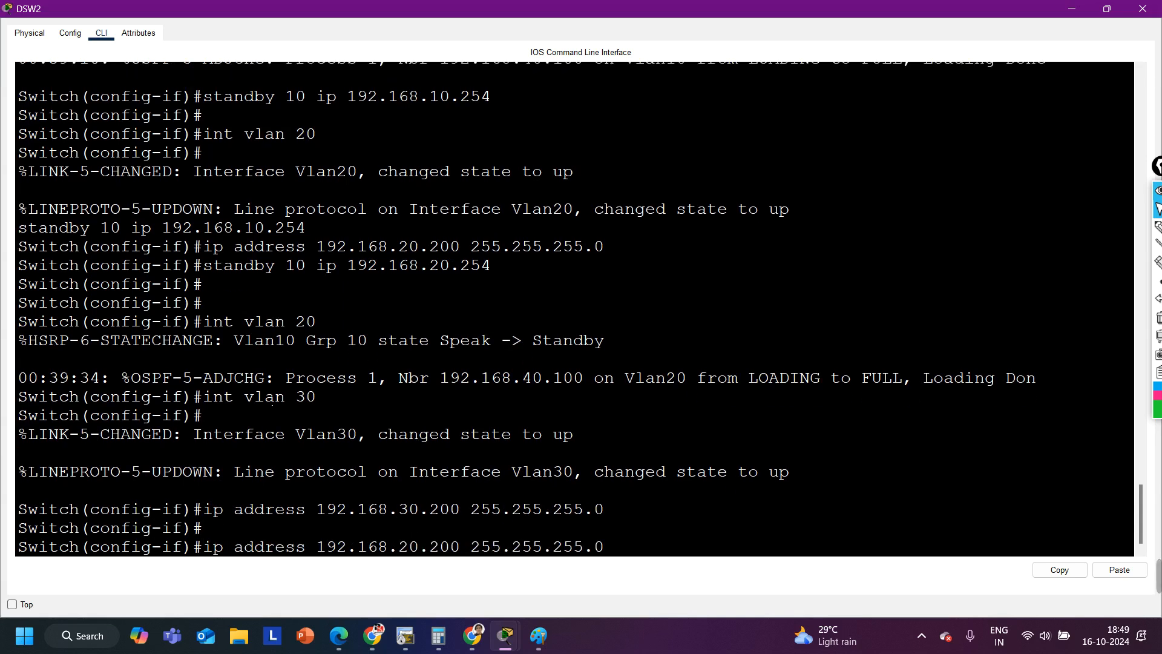
key(Down)
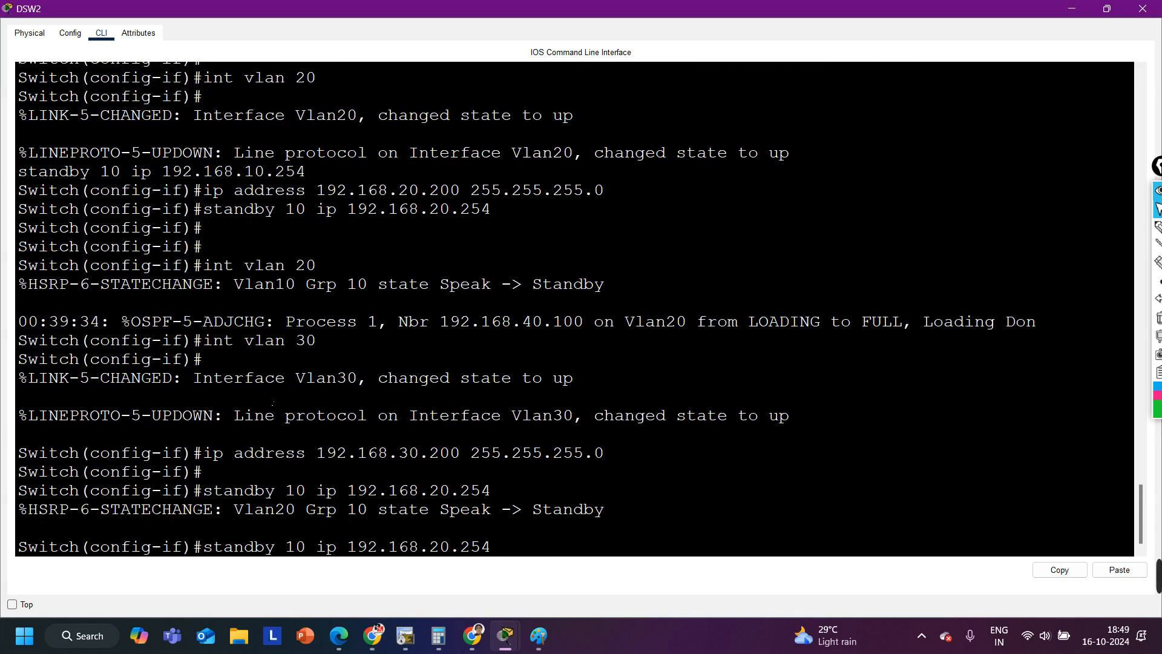
key(Left)
key(Left)
key(Left)
key(Left)
key(Left)
key(BackSpace)
text(3)
key(Return)
Step: Reuse the earlier interface and address commands to give the VLAN 40 interface 192.168.40.200 with mask 255.255.255.0
key(Up)
key(Up)
key(Up)
key(BackSpace)
key(BackSpace)
text(40)
key(Return)
key(Return)
key(Up)
key(Up)
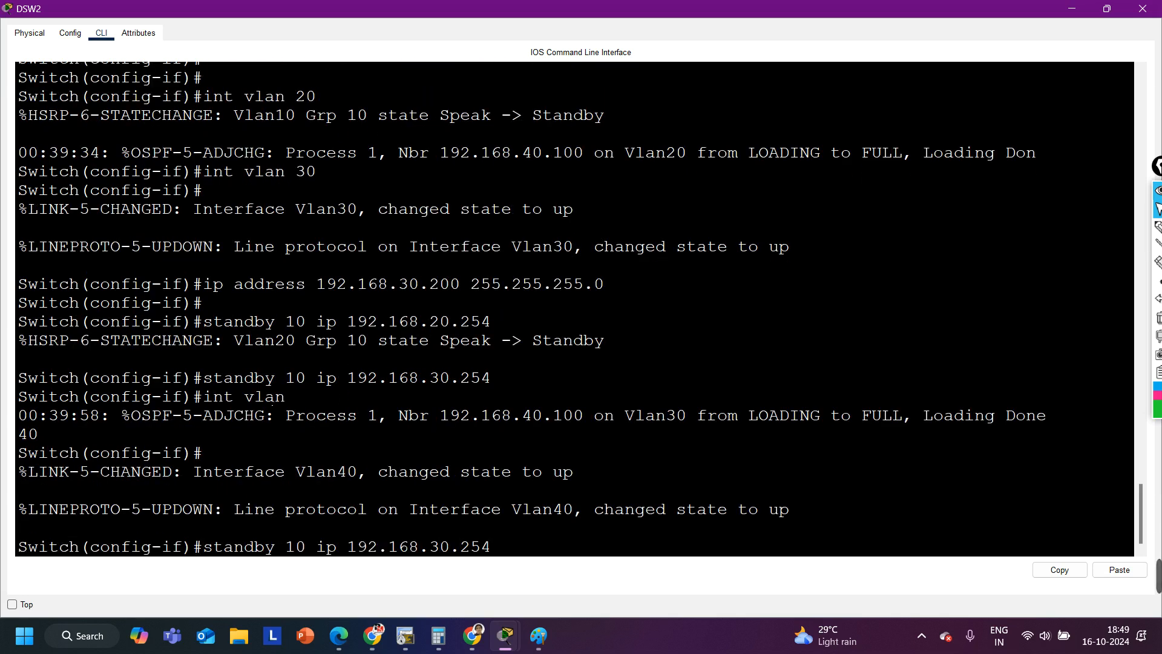
key(Up)
key(Up)
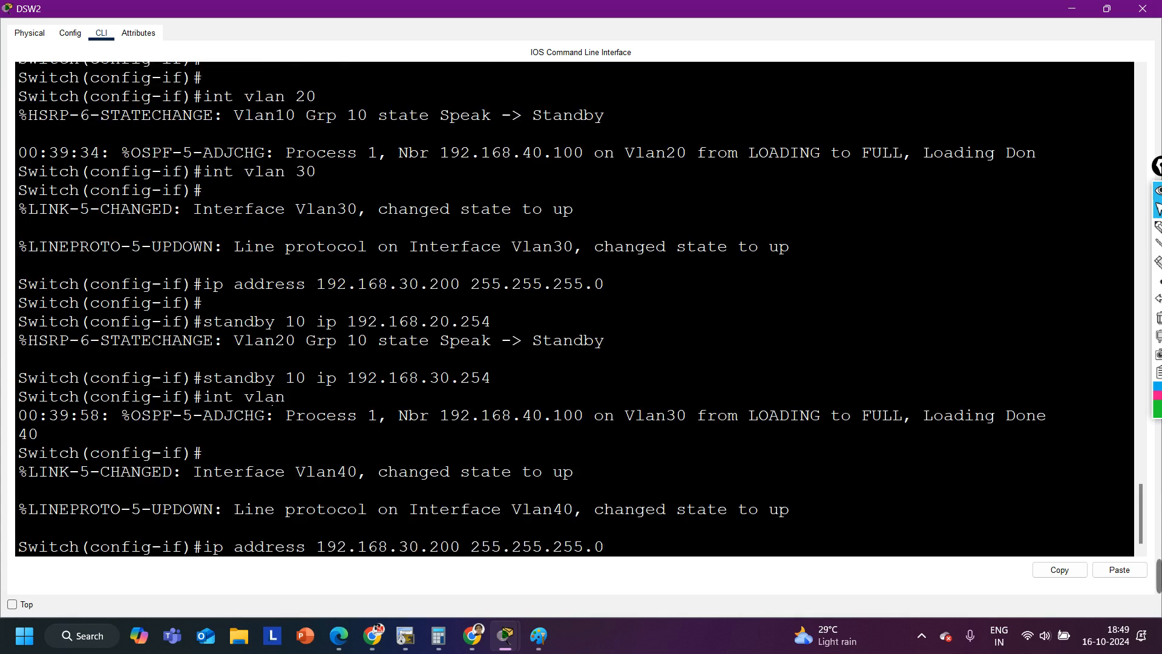
key(Left)
key(Left)
key(Left)
key(Left)
key(Left)
key(Left)
key(Left)
key(Left)
key(Left)
key(Left)
key(Left)
key(Left)
key(Left)
key(Left)
key(Left)
key(Left)
key(Left)
key(Left)
key(Left)
key(BackSpace)
text(4)
key(Return)
Step: Set virtual IP 192.168.40.254 for standby group 10 on the VLAN 40 interface and return to privileged EXEC mode
key(Up)
key(Up)
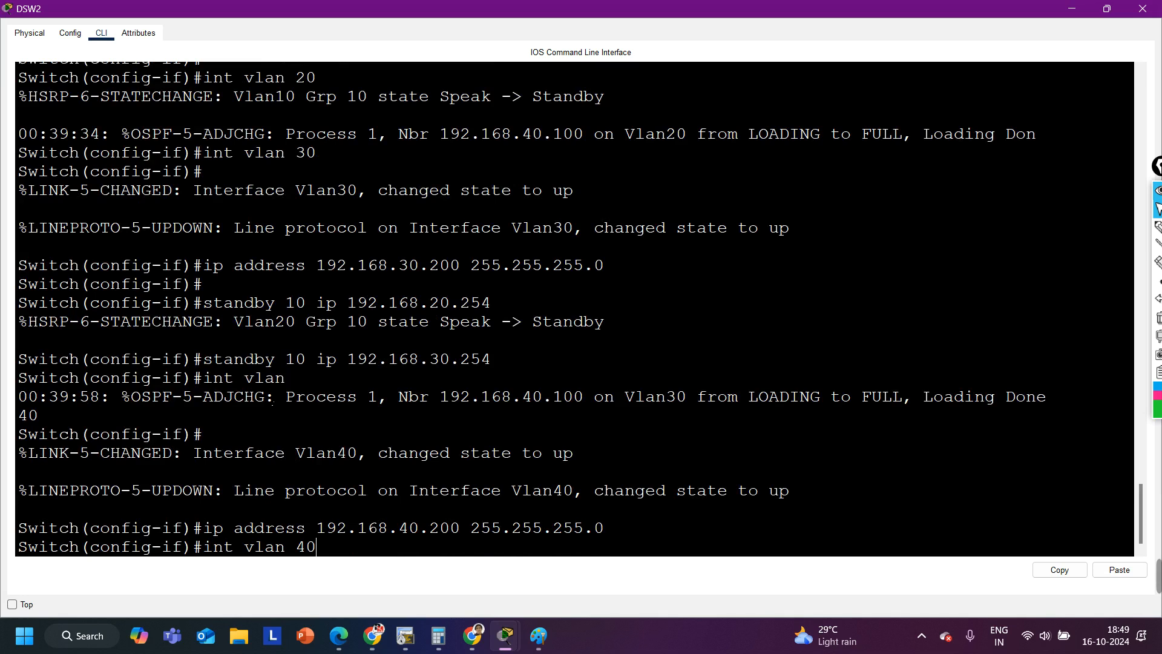
key(Up)
key(Left)
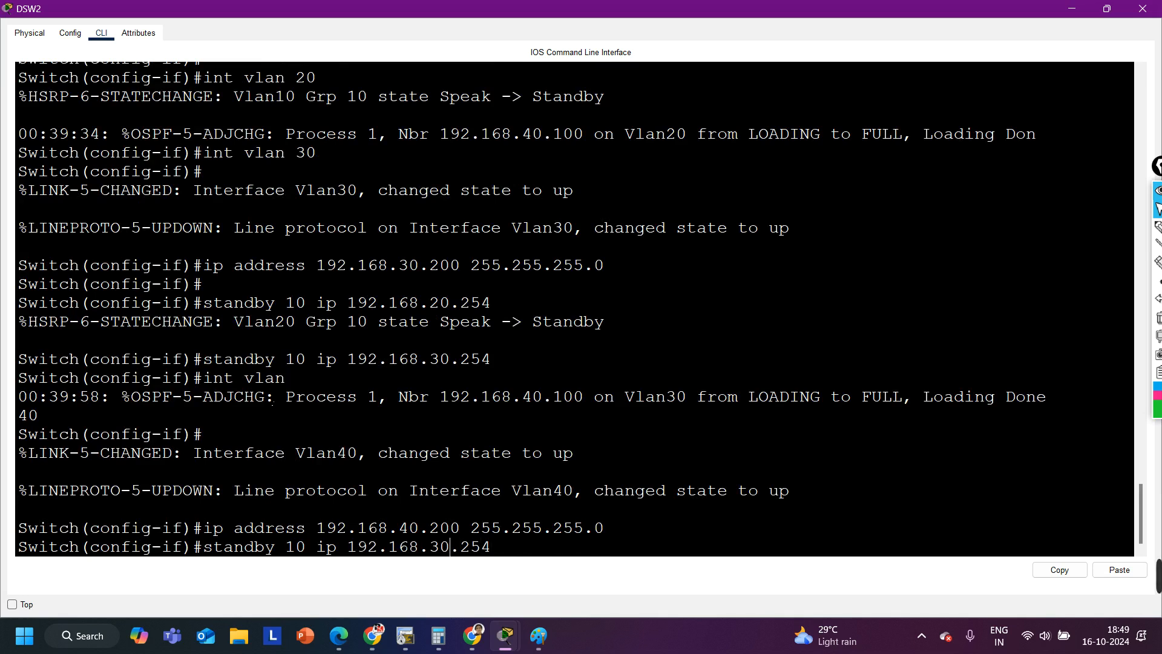
key(BackSpace)
text(4)
key(Return)
key(ctrl+z)
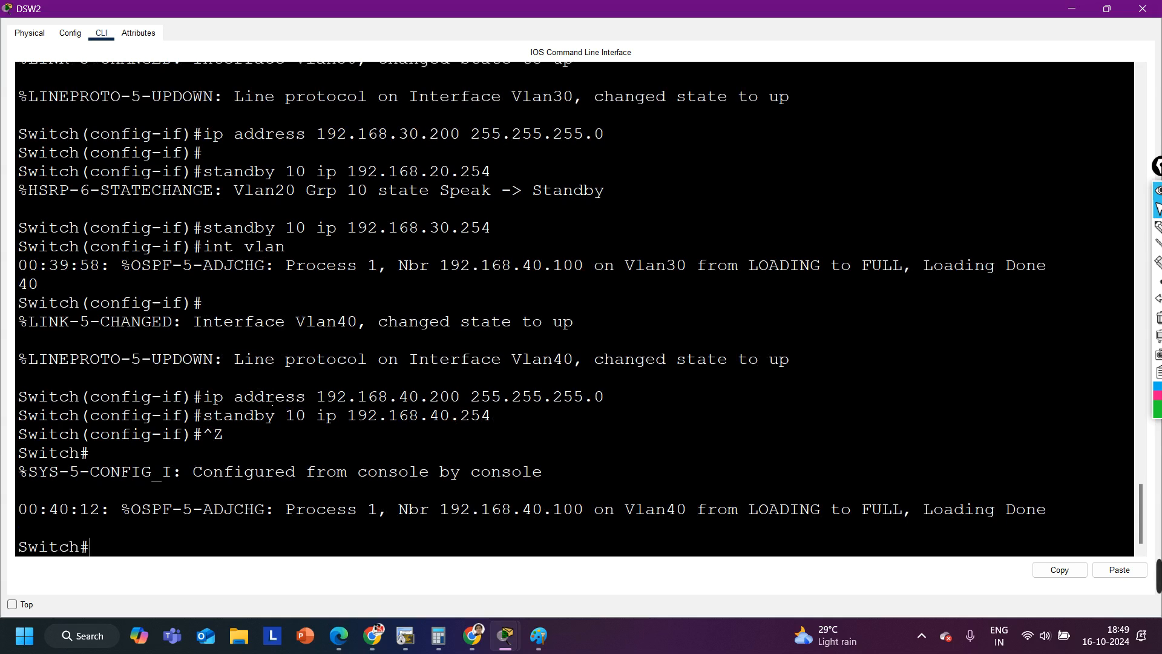
Step: Display the brief OSPF interface summary on DSW2
key(Return)
key(Return)
key(Return)
key(Return)
key(Return)
key(Return)
key(Return)
key(Return)
key(Return)
key(Return)
key(Return)
key(Return)
key(Return)
key(Return)
key(Return)
text(show ip o)
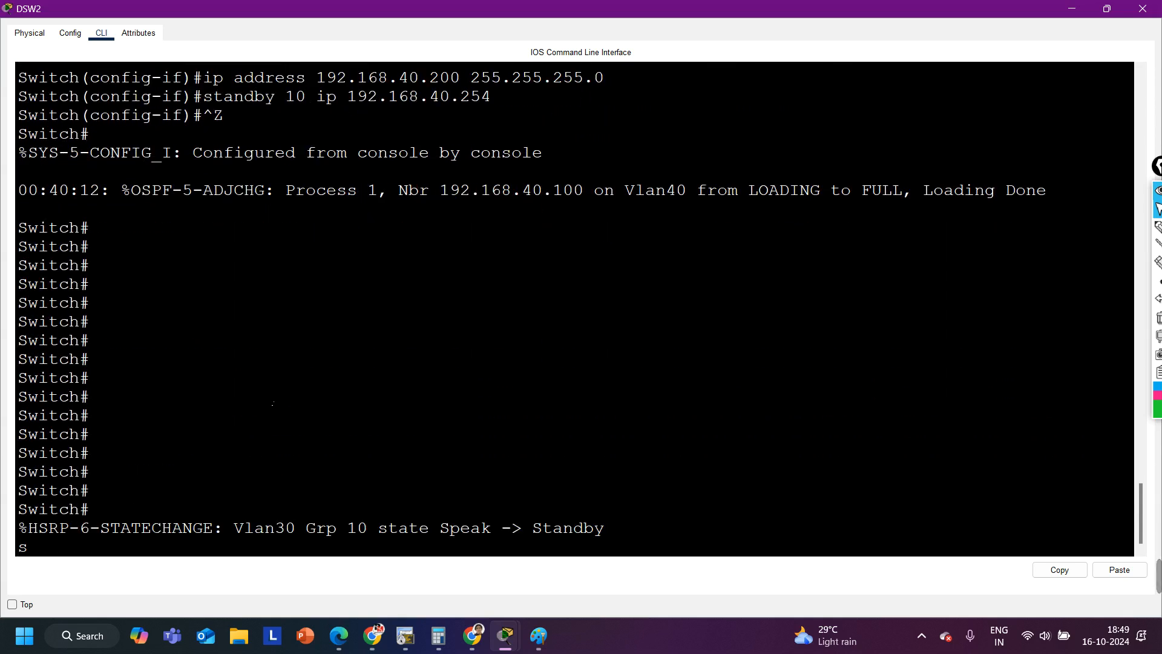
key(Tab)
text(ip os)
key(Tab)
text(int b)
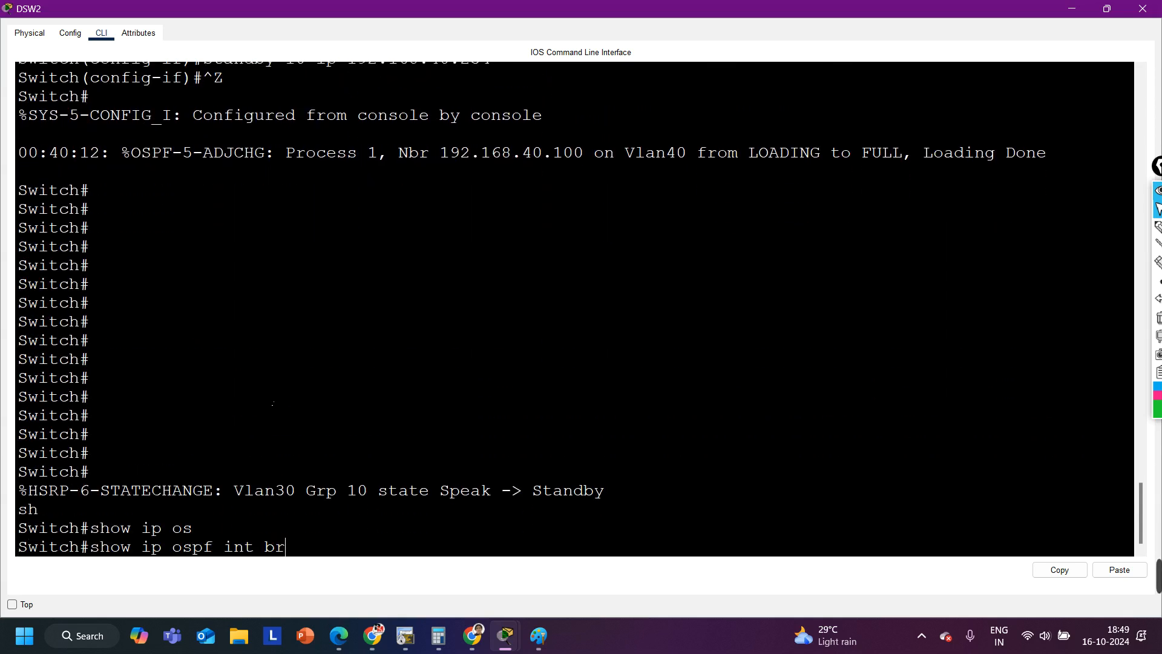
text(r)
key(Return)
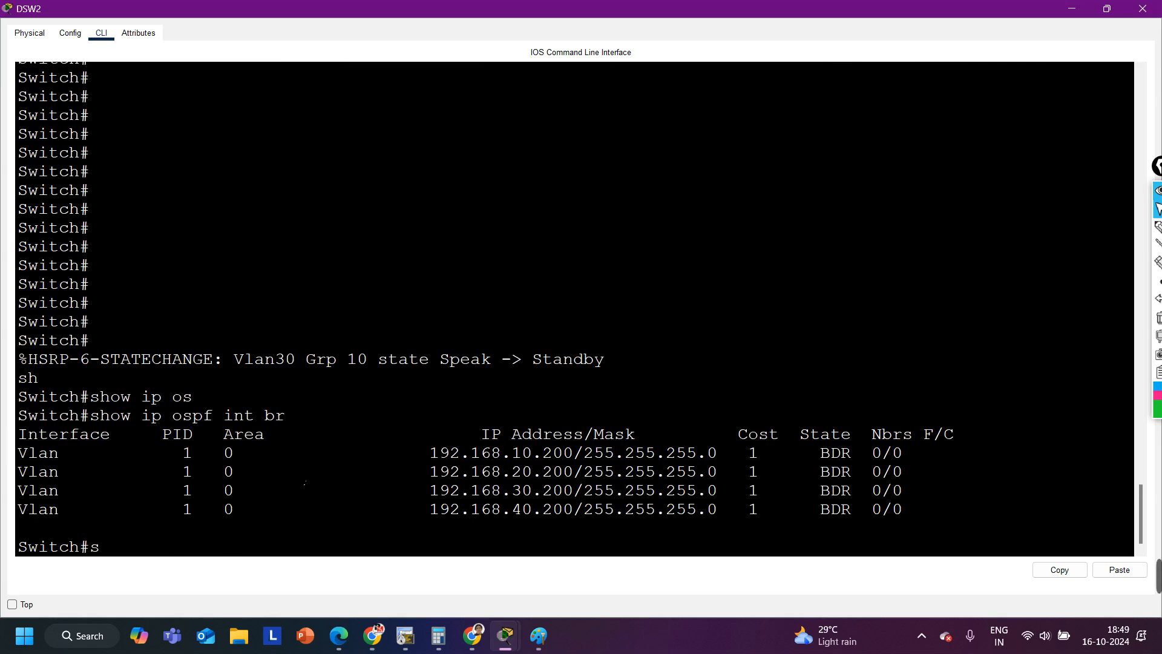
Step: Display DSW2's brief IP interface status and examine the GigabitEthernet1/0/4 and 1/0/5 entries and the HSRP messages
text(sh)
key(Tab)
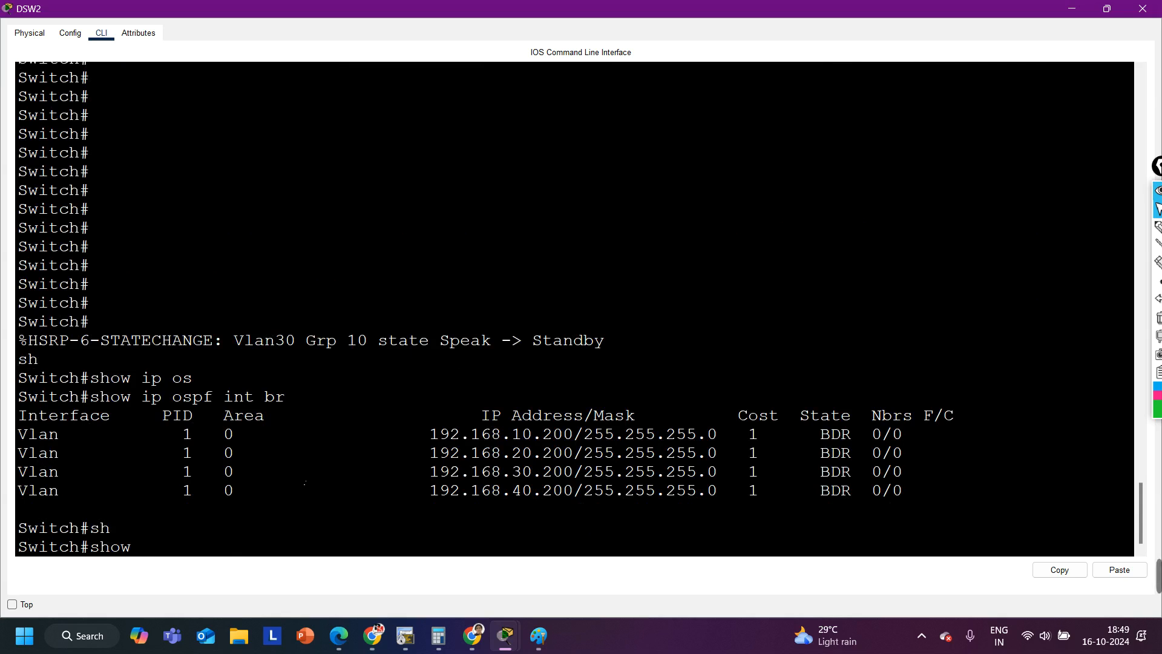
text(ip int br)
key(Return)
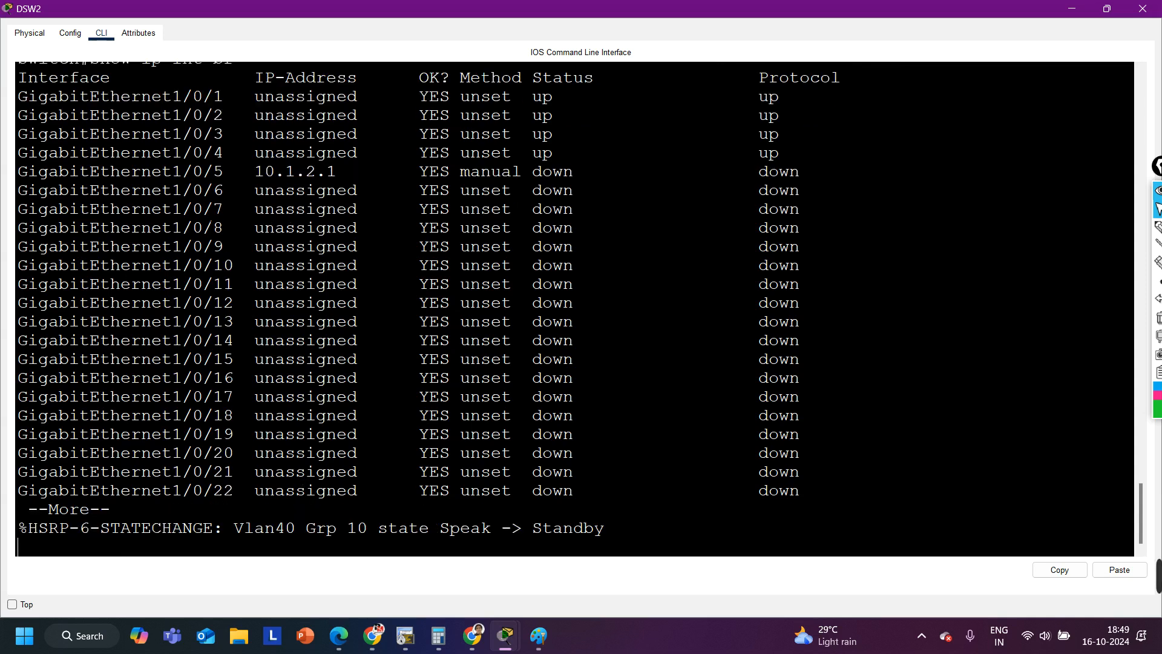
drag(207, 178, 424, 164)
drag(245, 133, 810, 134)
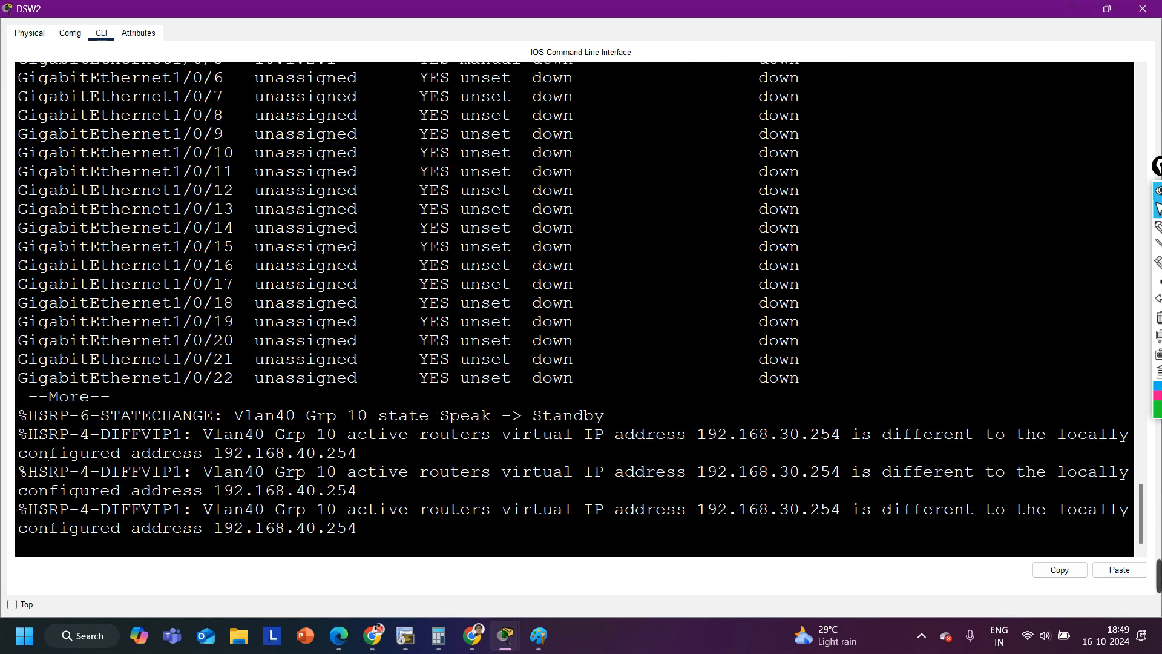
drag(60, 416, 540, 533)
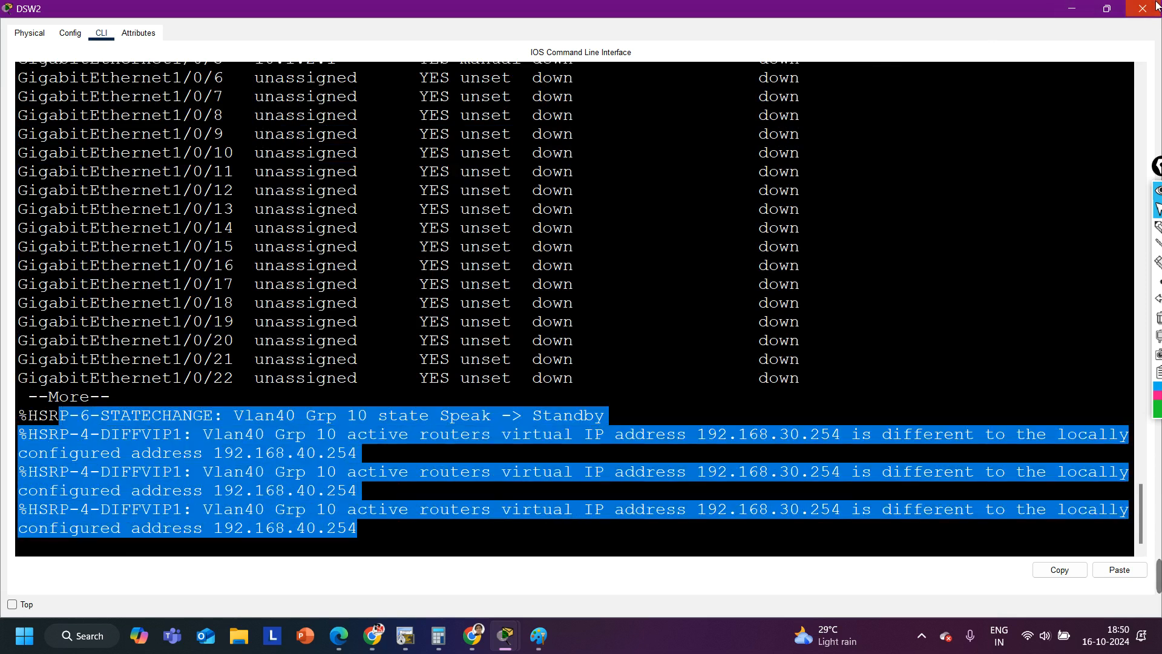
Step: Close the DSW2 window and open DSW1's command line at full screen, ready at the privileged EXEC prompt
click(1107, 9)
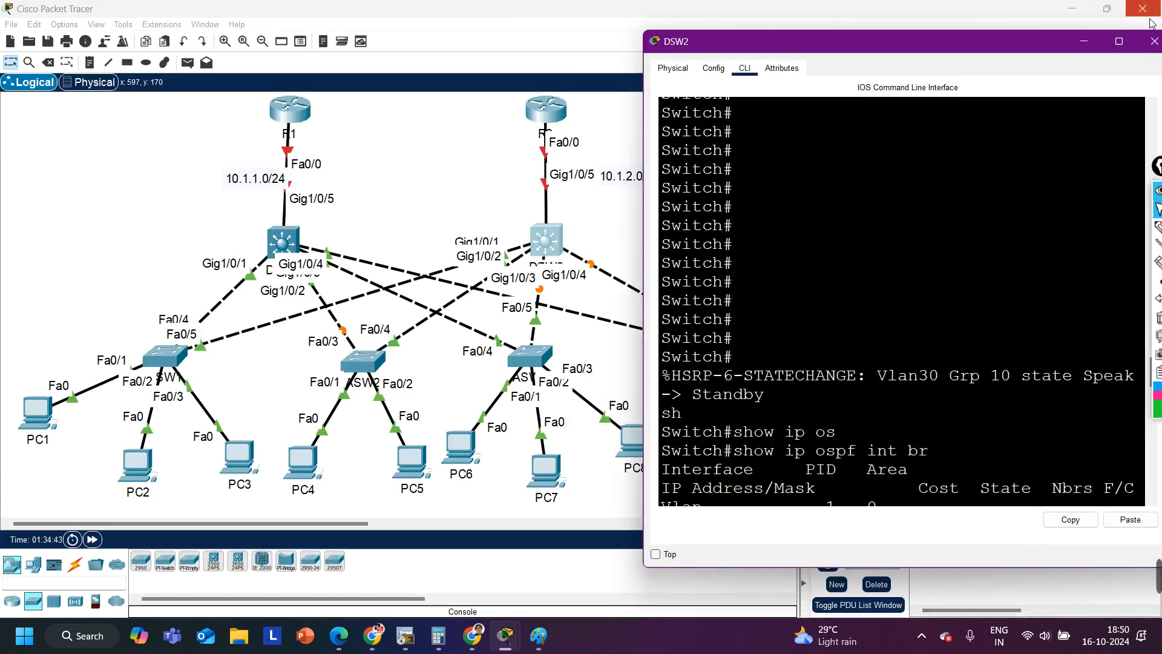
click(1153, 40)
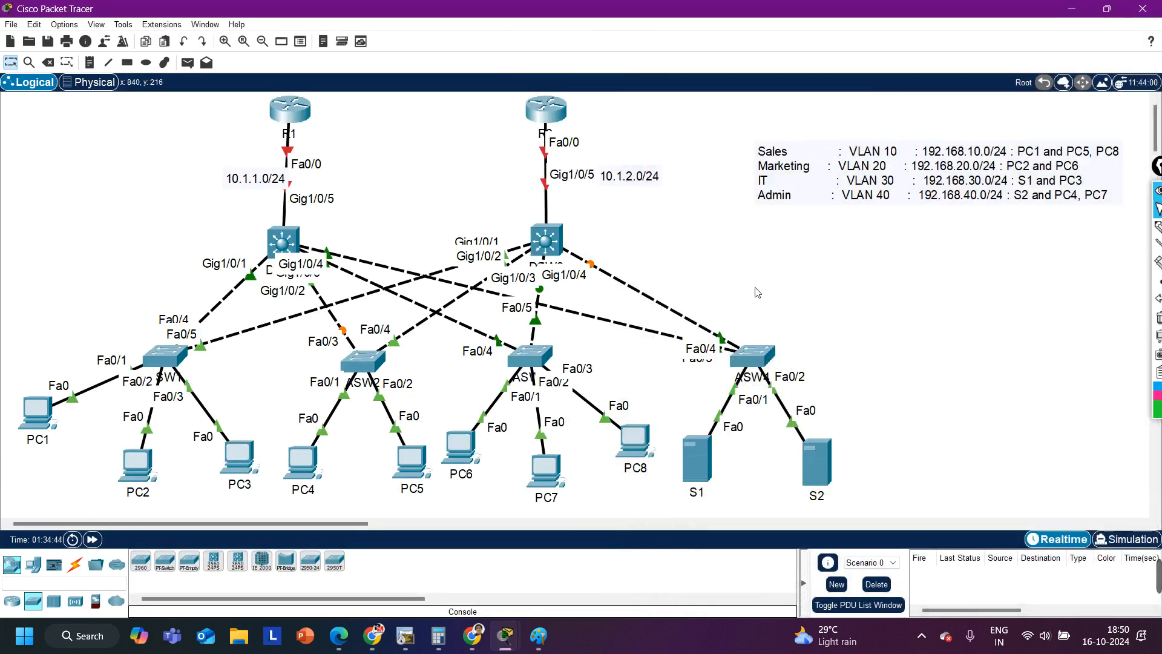
click(282, 237)
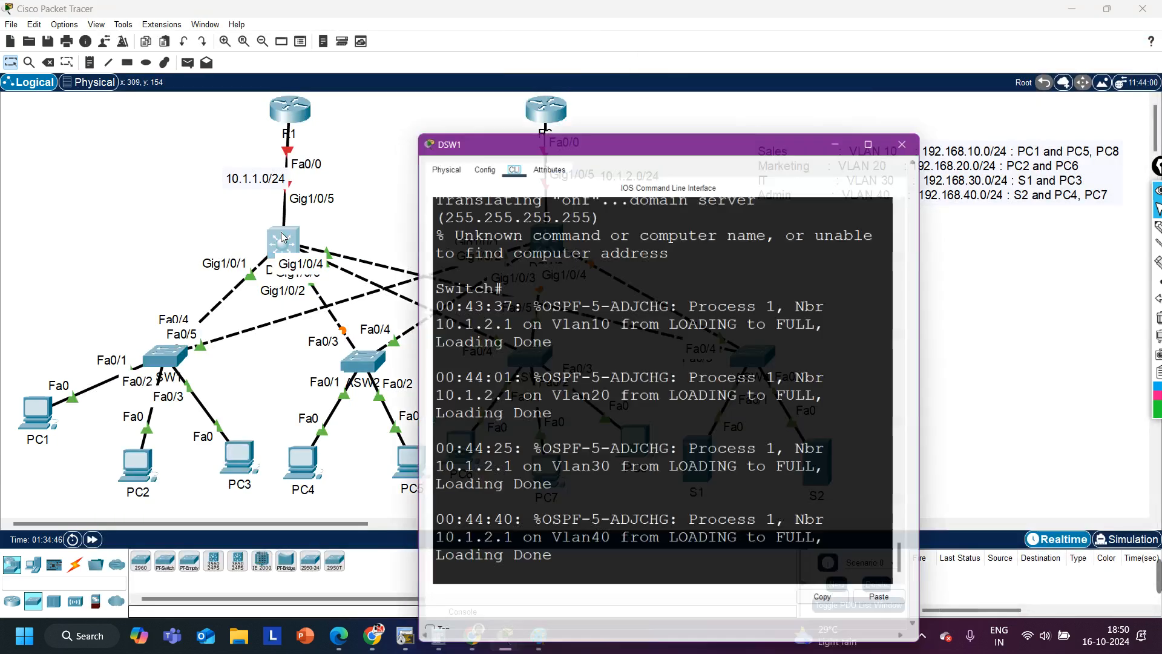
drag(586, 91, 770, 53)
key(Return)
key(Return)
key(Return)
key(Return)
key(Return)
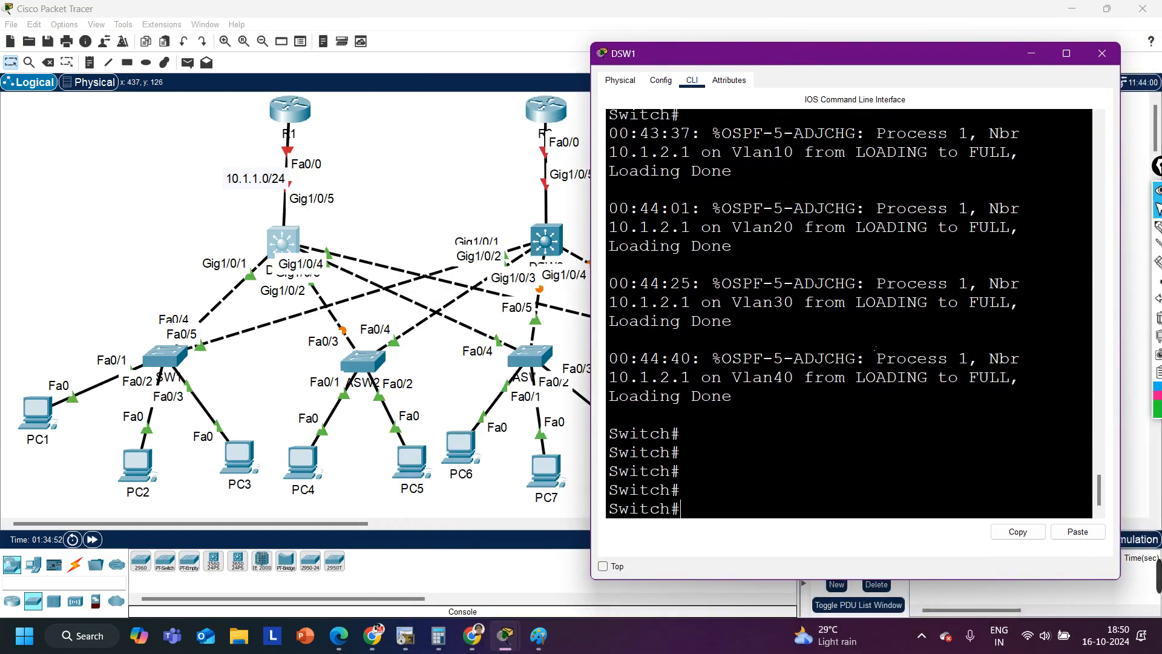
click(1066, 54)
Step: Display the OSPF neighbor table on DSW1 and examine its entries for the VLAN interfaces
text(show ip os)
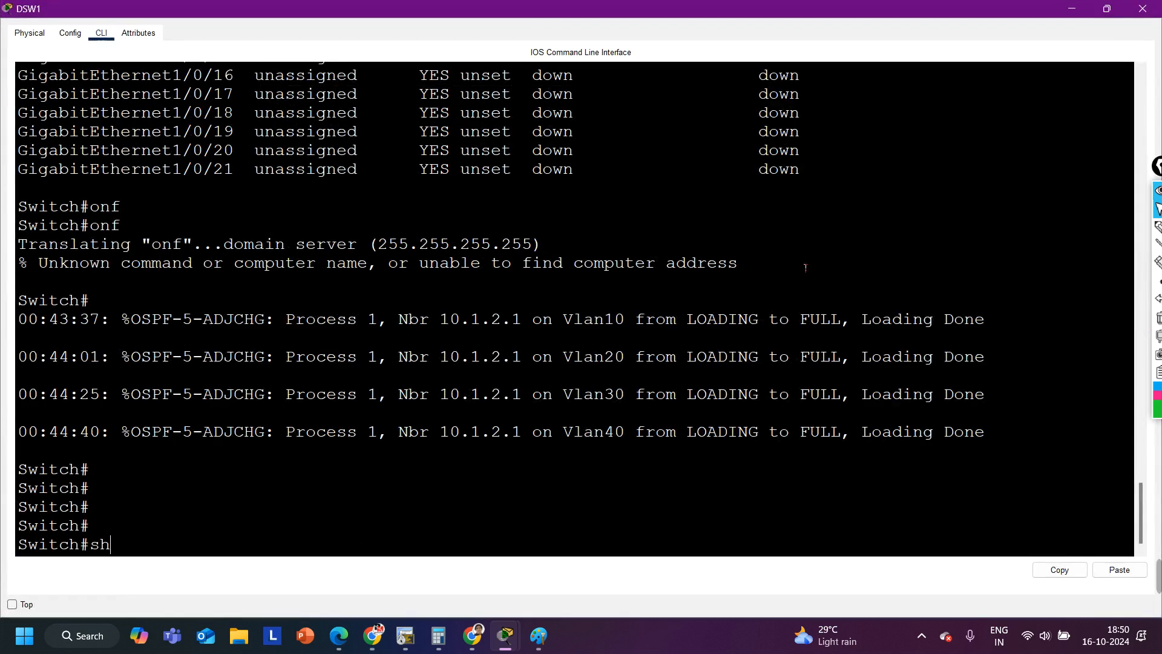
key(Tab)
text(ip os)
key(Tab)
text(nei)
key(Tab)
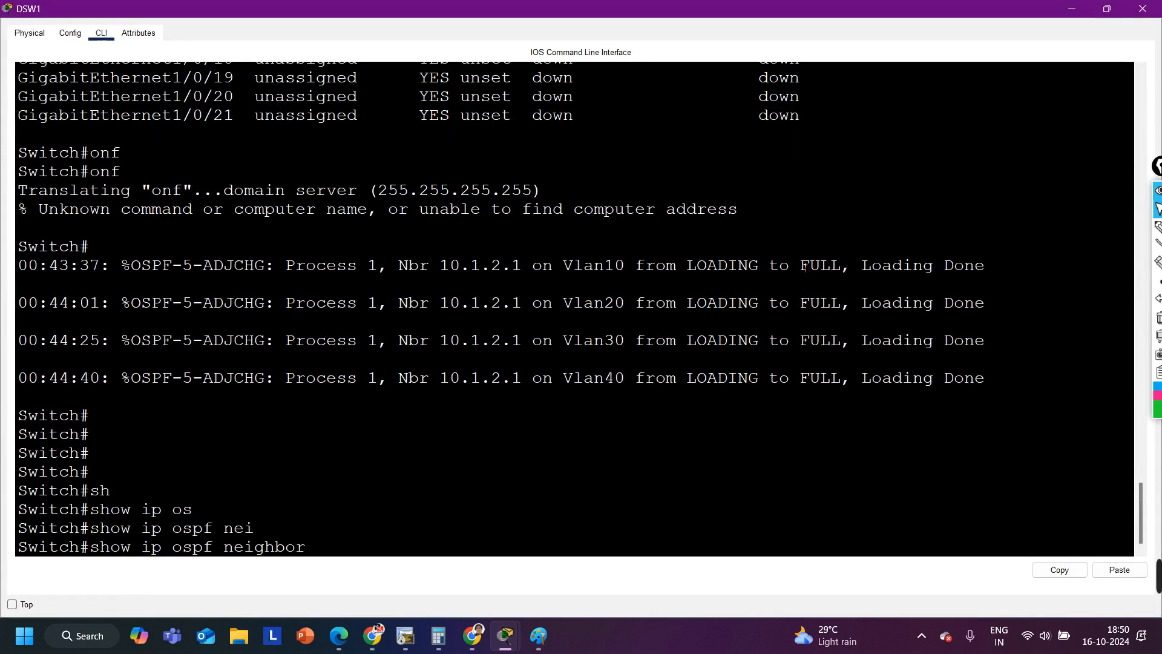
key(Return)
drag(39, 473, 826, 530)
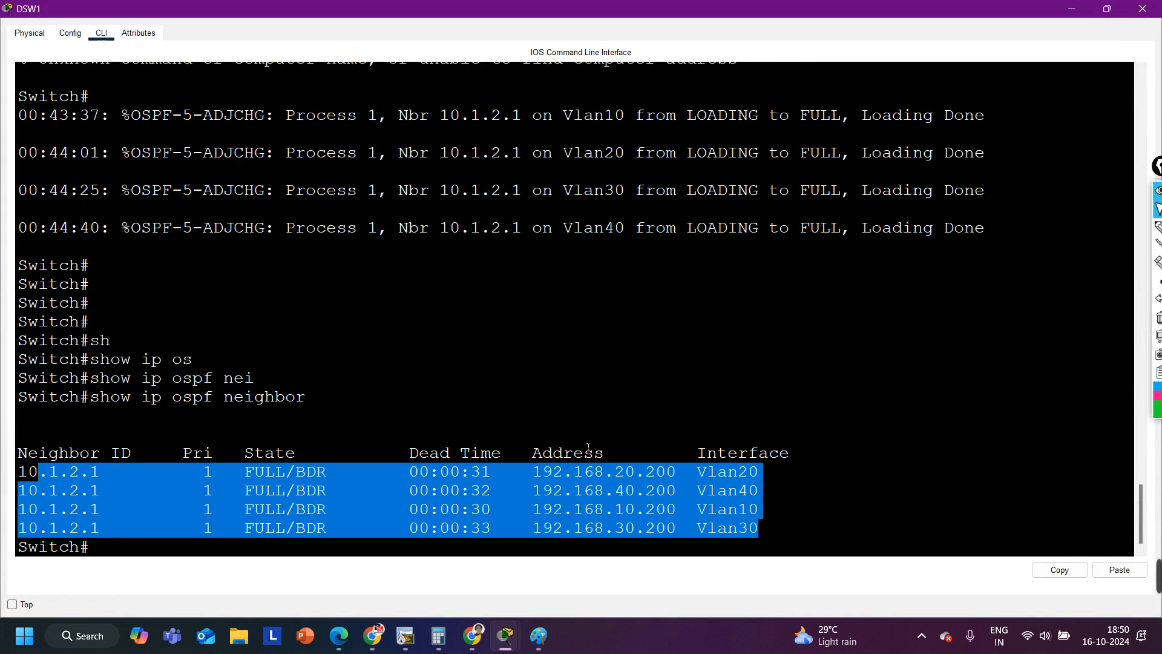
Step: Display DSW1's brief OSPF interface summary and examine the Gig1/0/2 entry
key(Return)
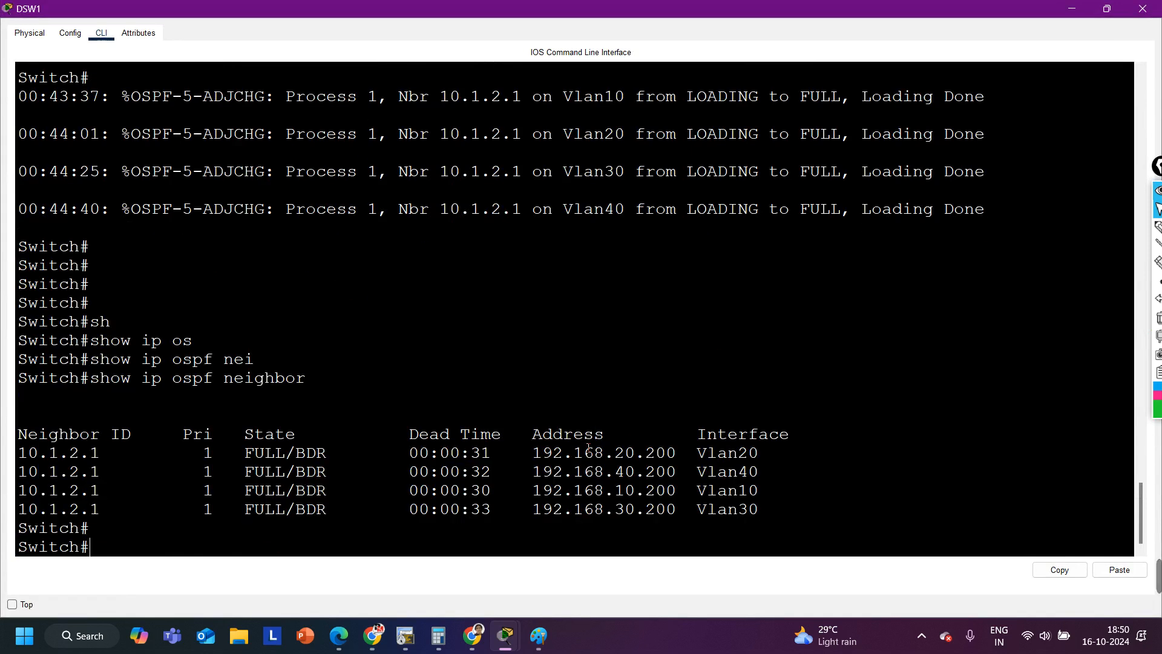
text(sh)
key(Tab)
text(ip so)
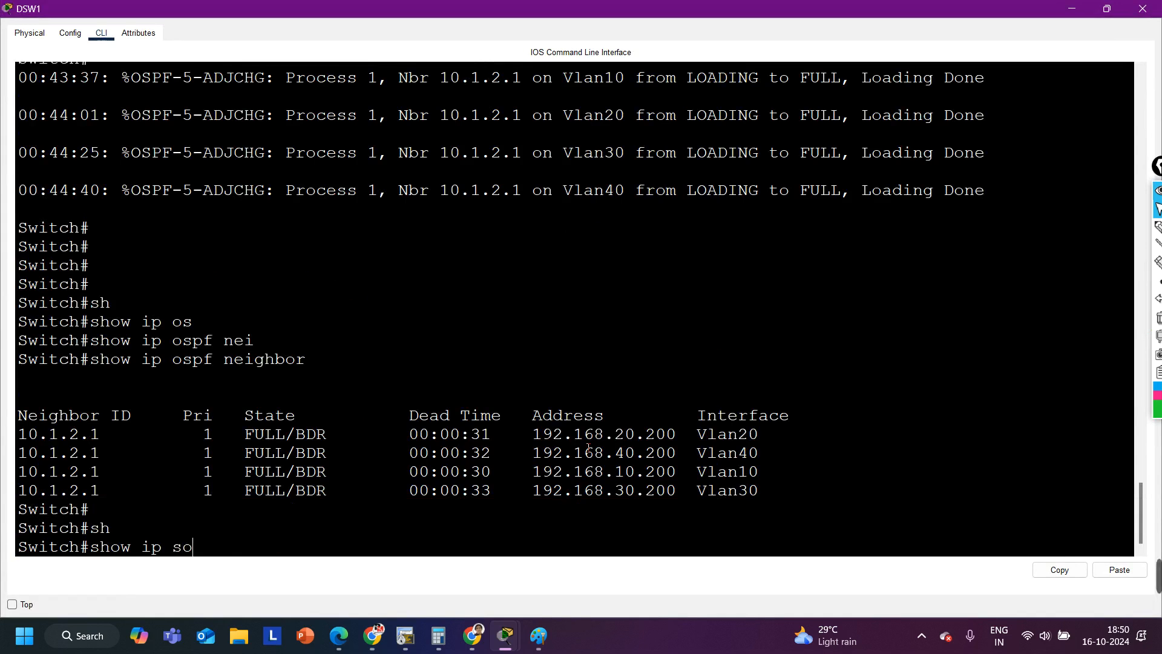
key(Tab)
text(in)
key(BackSpace)
key(BackSpace)
key(BackSpace)
key(BackSpace)
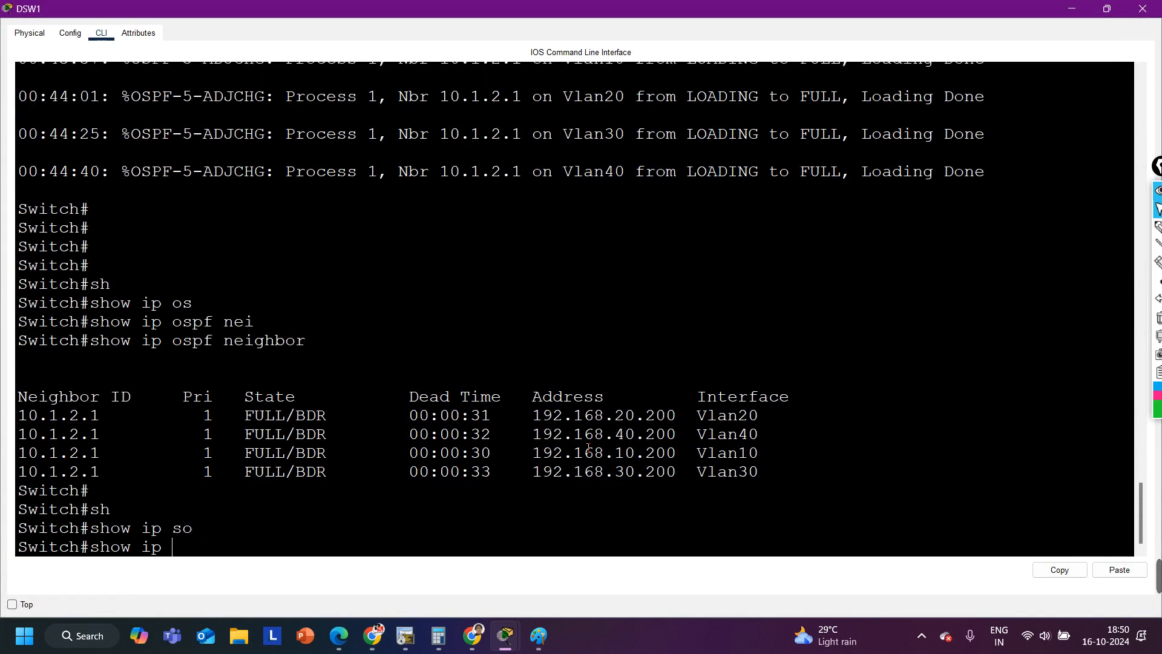
text(os)
key(Tab)
text(int br)
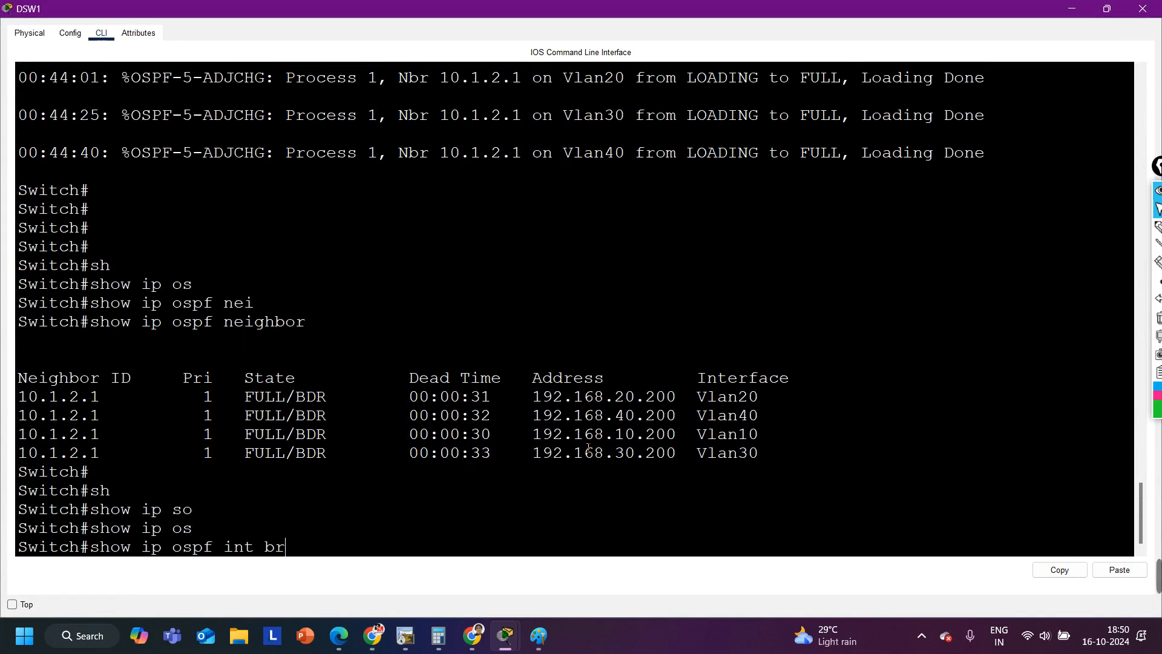
key(Return)
key(Return)
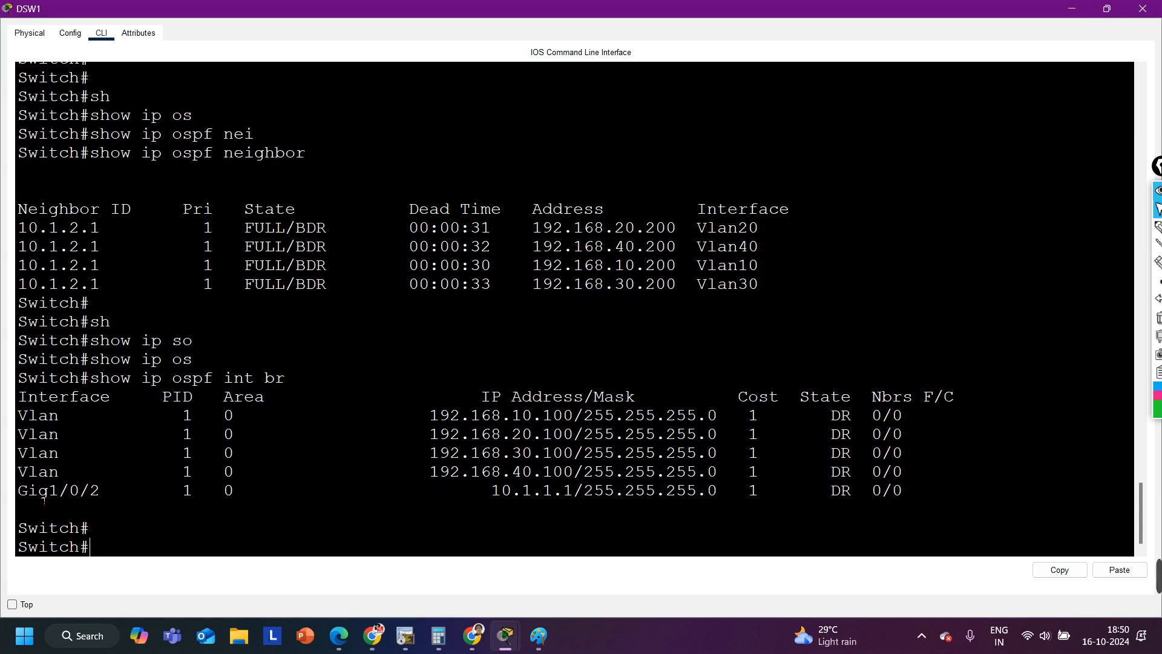
drag(44, 495, 154, 501)
Step: Enter global configuration mode and turn interface GigabitEthernet1/0/2 back into a Layer 2 switchport
text(conf)
key(Tab)
key(Return)
key(Return)
key(Return)
key(Return)
key(Return)
text(int g0/)
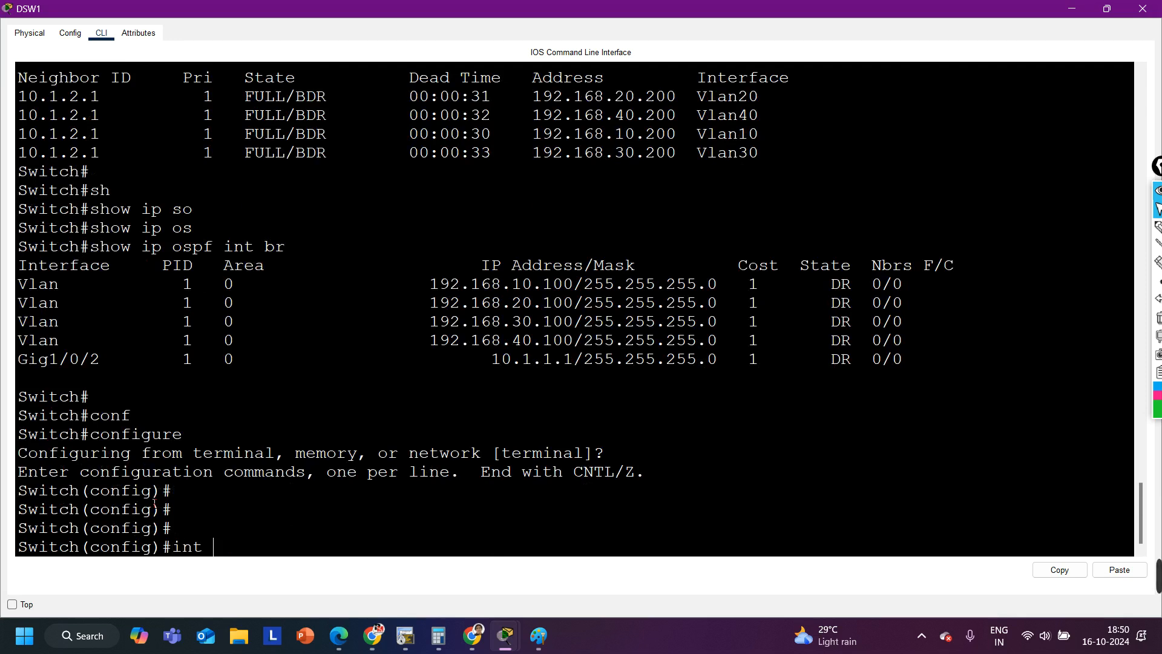
key(BackSpace)
key(BackSpace)
text(1/0/2)
key(Return)
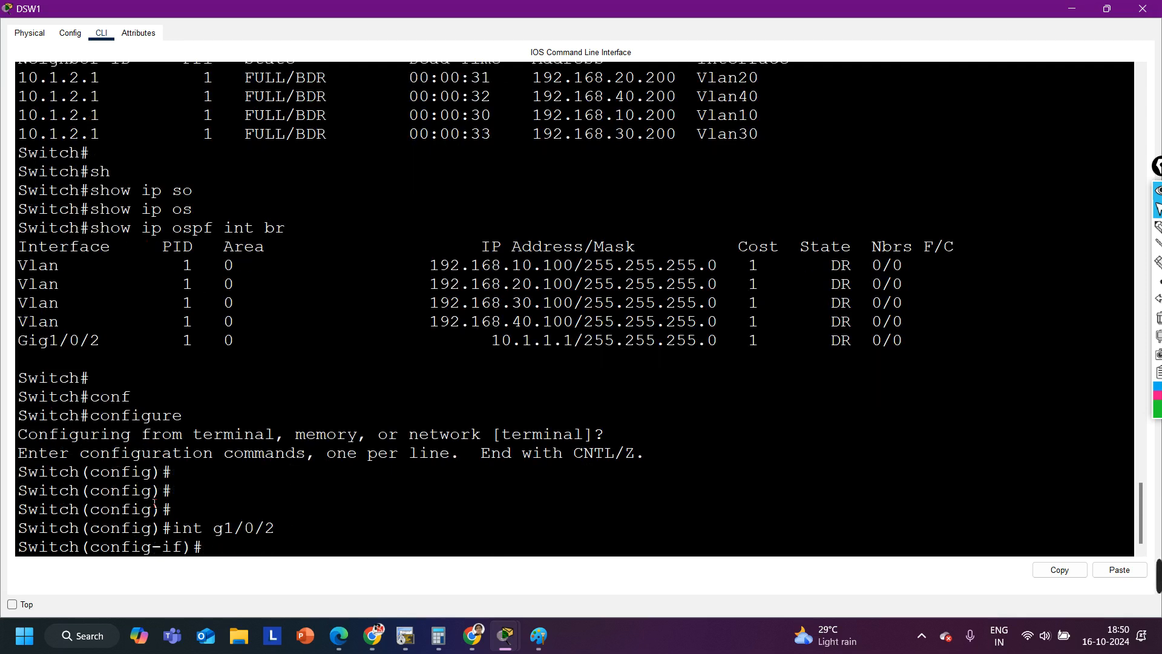
text(sw)
key(Tab)
key(Return)
key(Return)
key(Return)
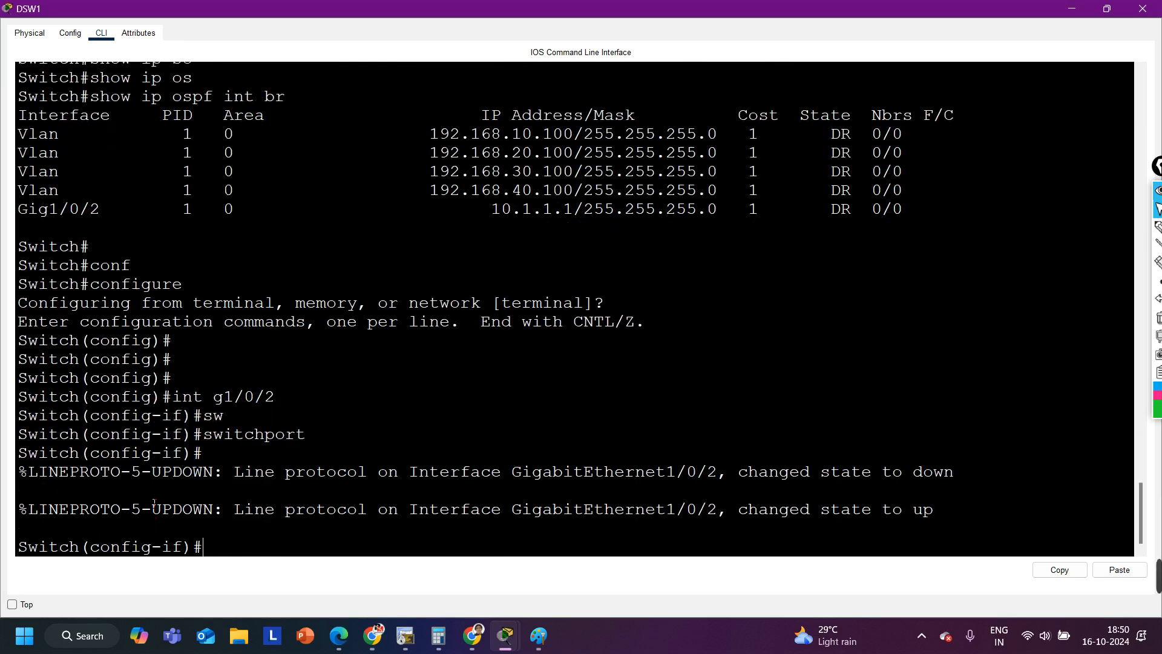
key(Return)
key(Return)
key(Return)
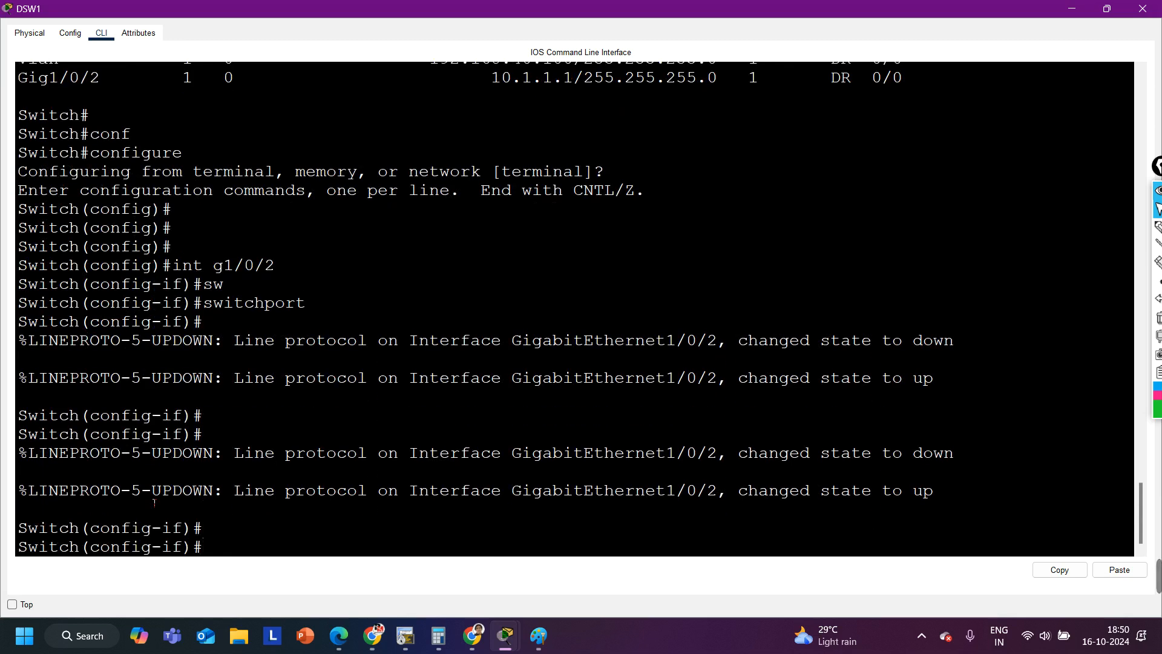
text(no ip add)
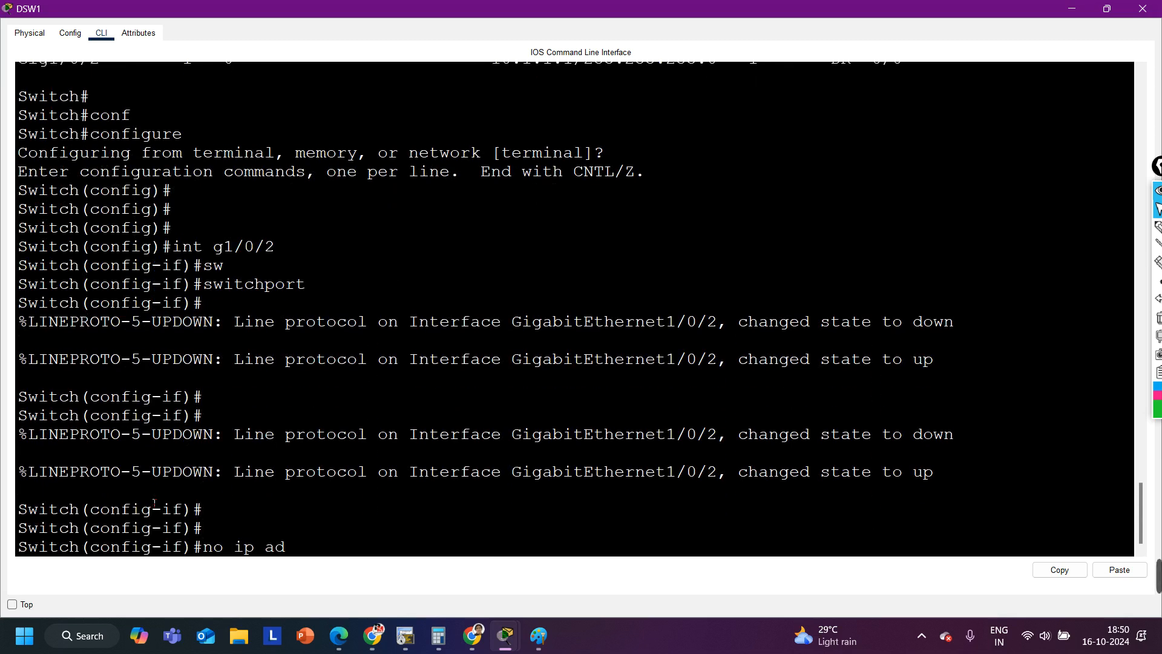
key(Tab)
key(BackSpace)
key(BackSpace)
key(BackSpace)
key(BackSpace)
key(BackSpace)
key(BackSpace)
key(BackSpace)
key(BackSpace)
key(BackSpace)
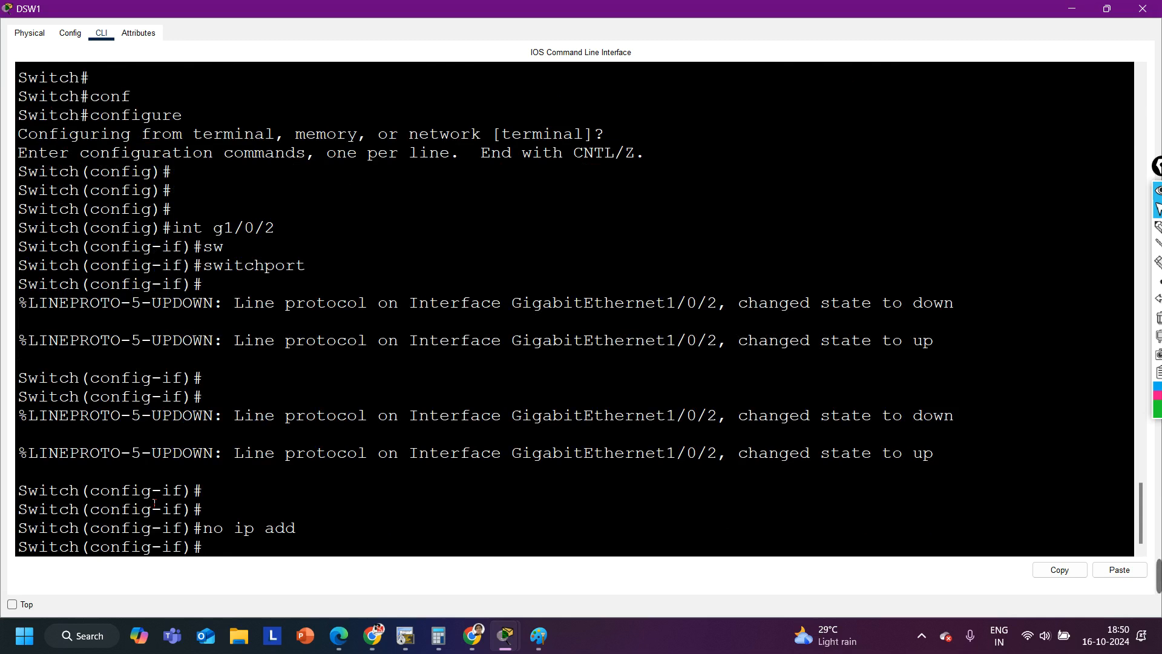
Step: Set GigabitEthernet1/0/2 to switchport mode dynamic desirable and return to global configuration mode
text(sw)
key(Tab)
text(mo)
key(Tab)
text(dy)
key(Tab)
text(d)
key(Tab)
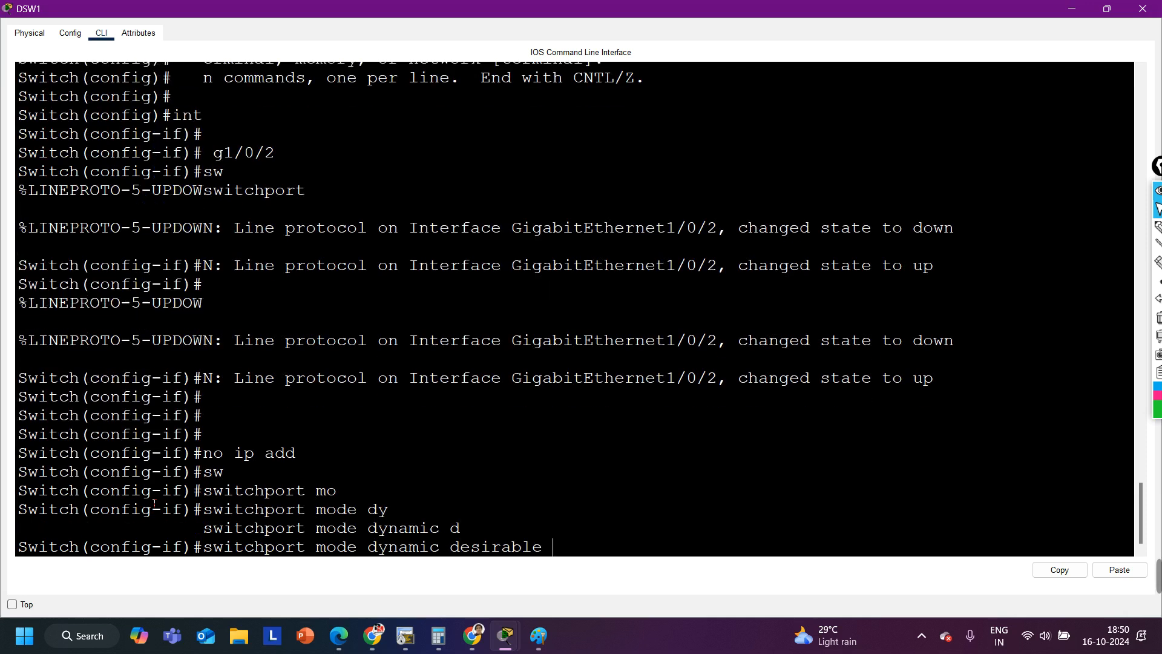
key(Return)
key(Return)
text(exi)
key(Return)
key(Return)
key(Return)
key(Return)
key(Return)
Step: Make interface GigabitEthernet1/0/5 a routed port by disabling its switchport function
text(int g1/0/5)
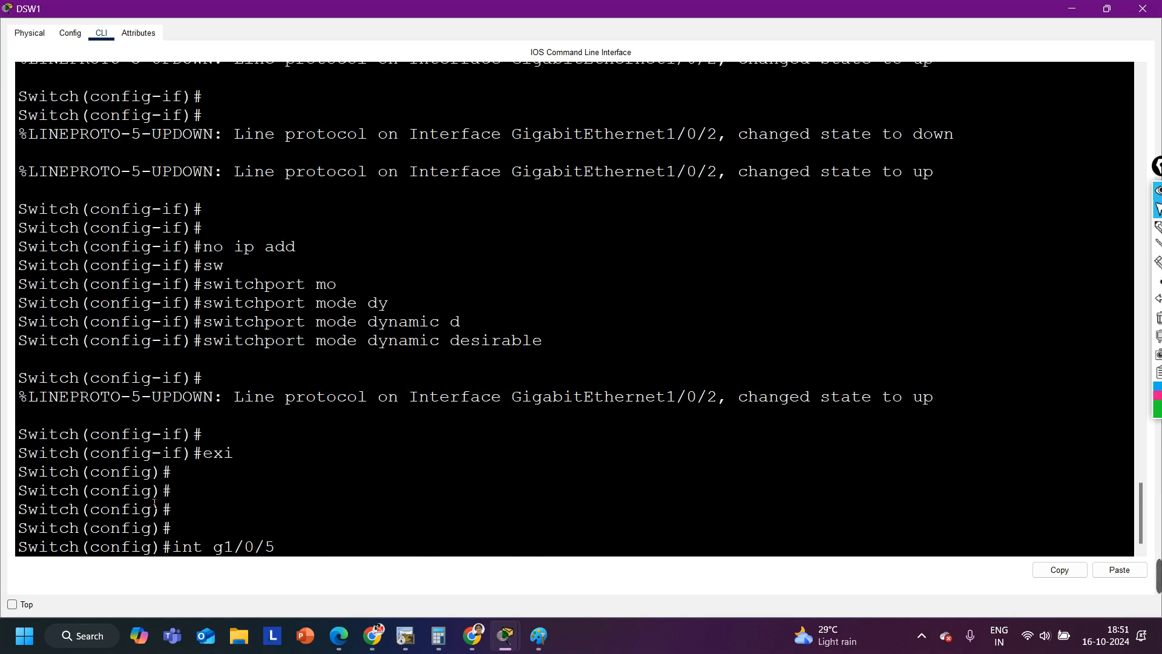
key(Return)
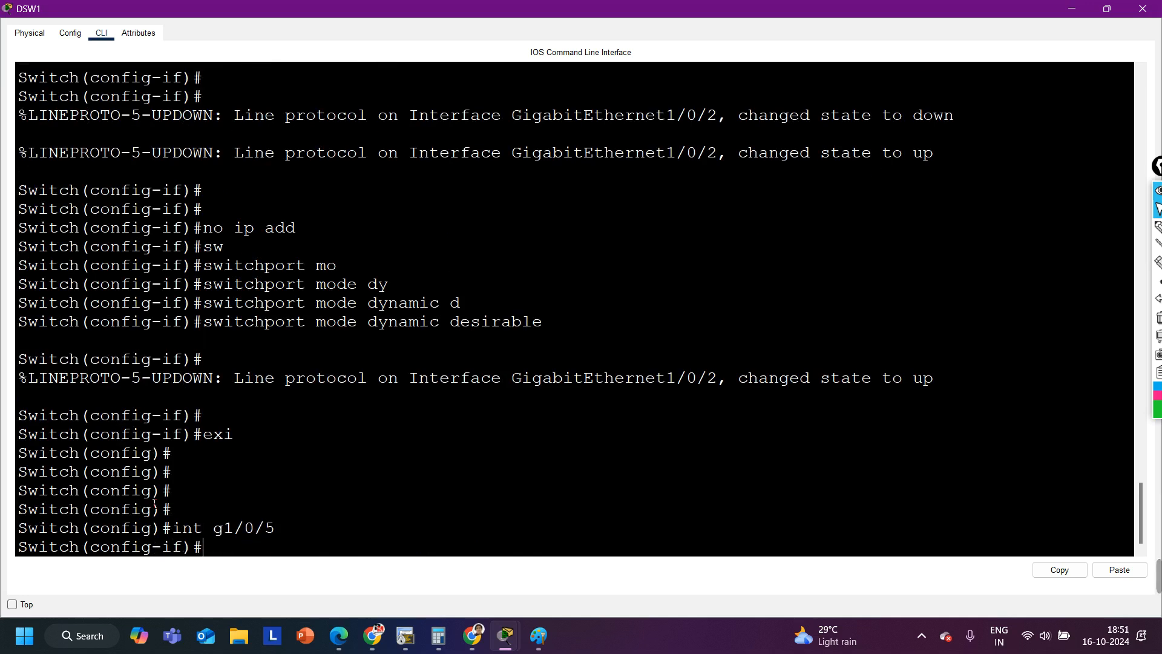
text(no sw)
key(Tab)
key(Return)
Step: Give GigabitEthernet1/0/5 the address 10.1.1.1 with mask 255.255.255.0, enable it and return to privileged EXEC mode
text(ip add)
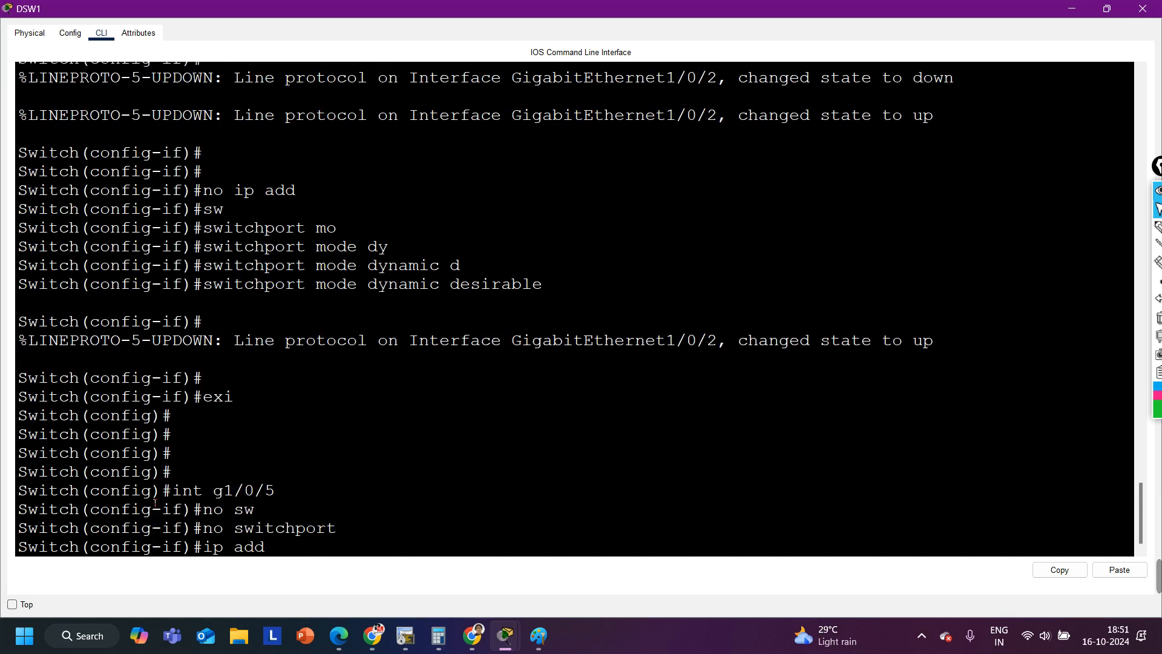
key(Tab)
text(10.1.1.1 255.255.255.0)
key(Return)
text(no sh)
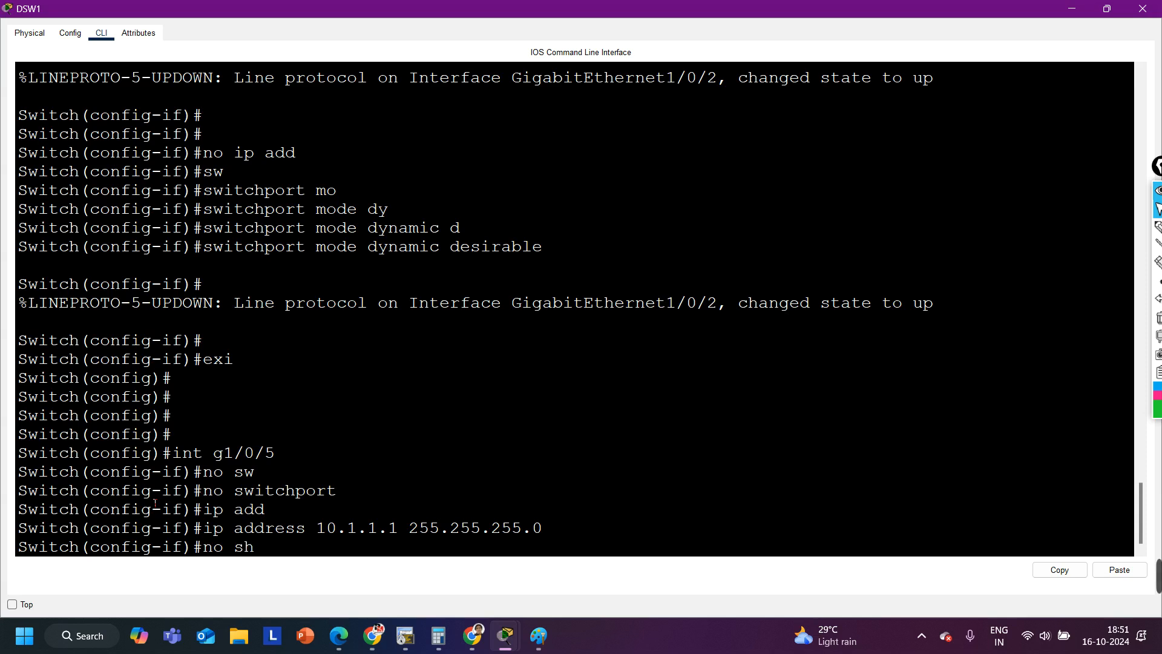
key(Tab)
key(Return)
key(ctrl+z)
key(Return)
key(Return)
key(Return)
Step: Display the detailed OSPF interface information on DSW1 and quit the paged output
text(show ip os)
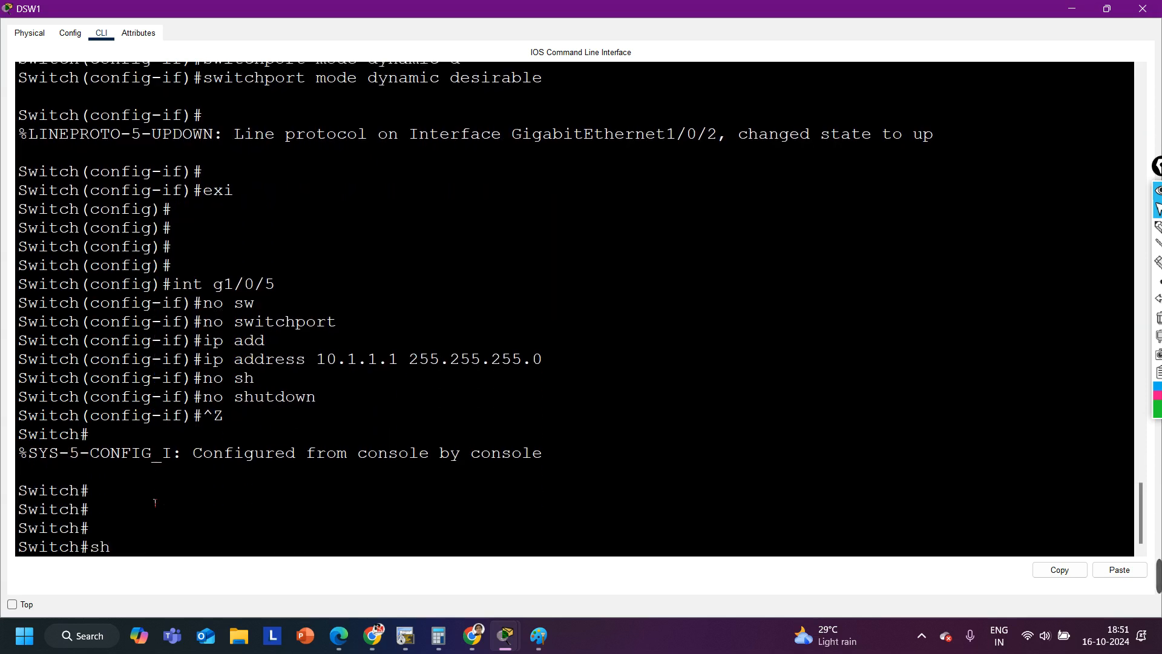
key(Tab)
text(ip os)
key(Tab)
text(int)
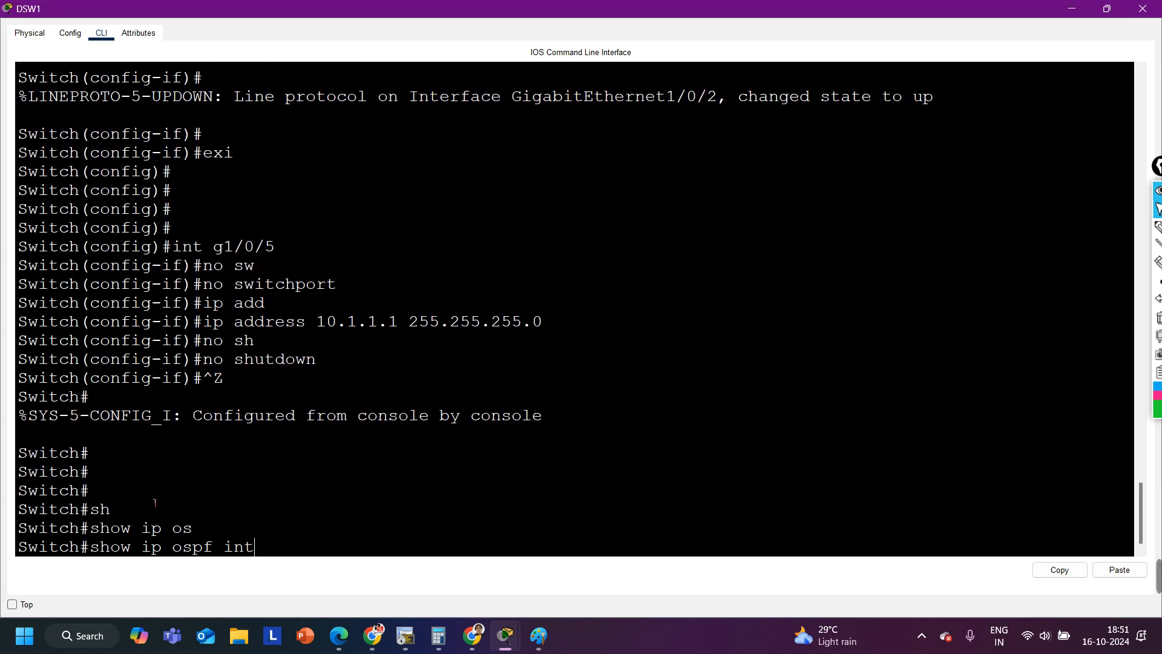
key(Return)
key(space)
key(Return)
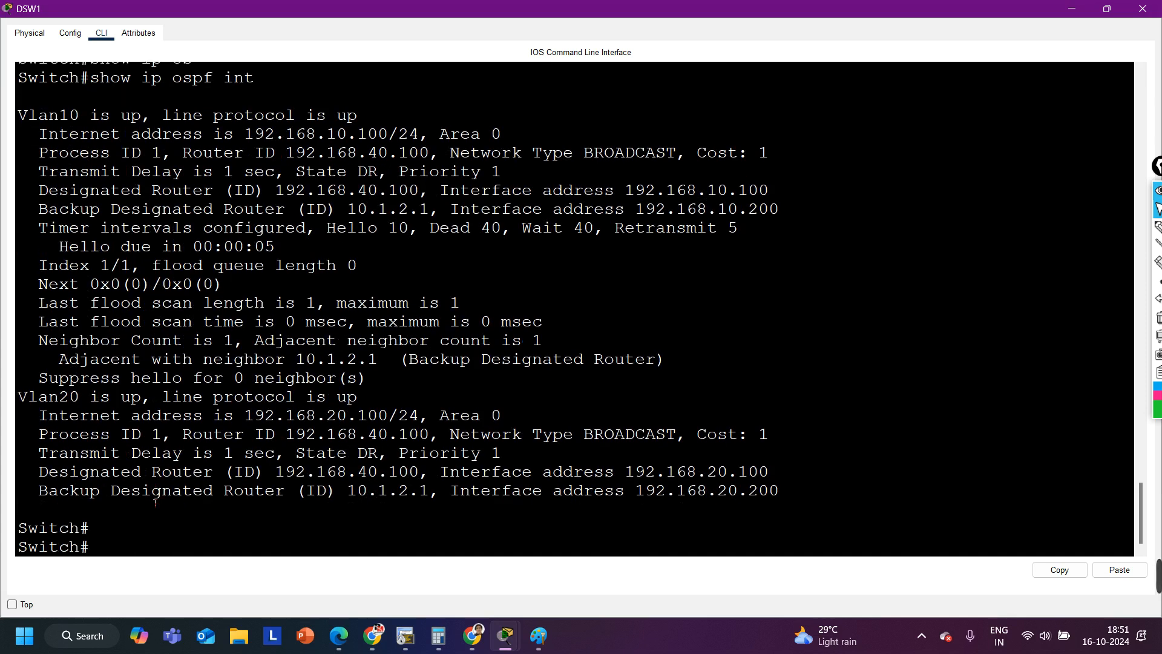
Step: Recall the OSPF interface command in its brief form and examine the VLAN entries
key(Up)
text(br)
key(Return)
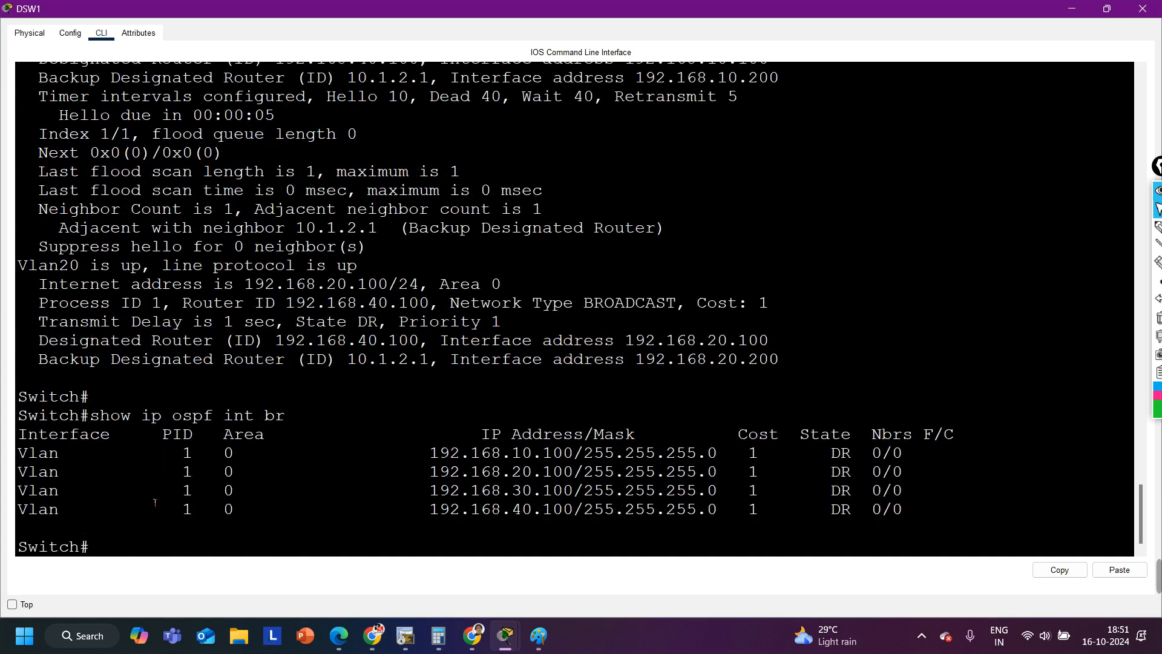
key(Return)
drag(38, 444, 917, 510)
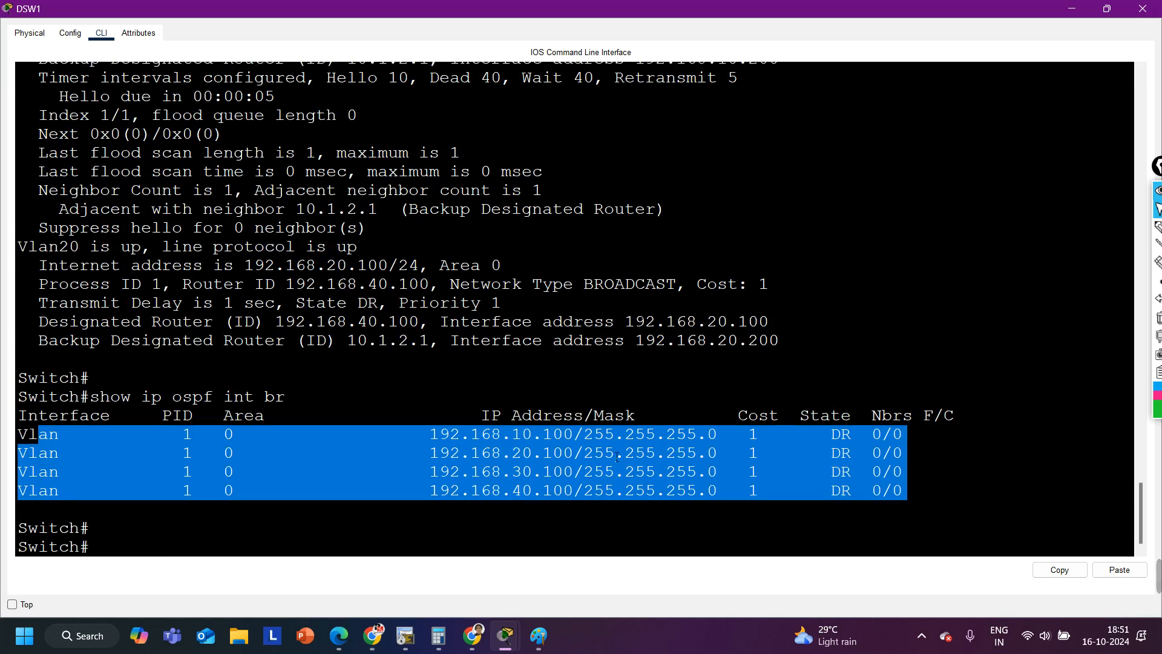
Step: Display the brief IP interface summary on DSW1, examine the GigabitEthernet1/0/5 row and close the device window
key(Return)
key(Return)
key(Up)
key(BackSpace)
key(BackSpace)
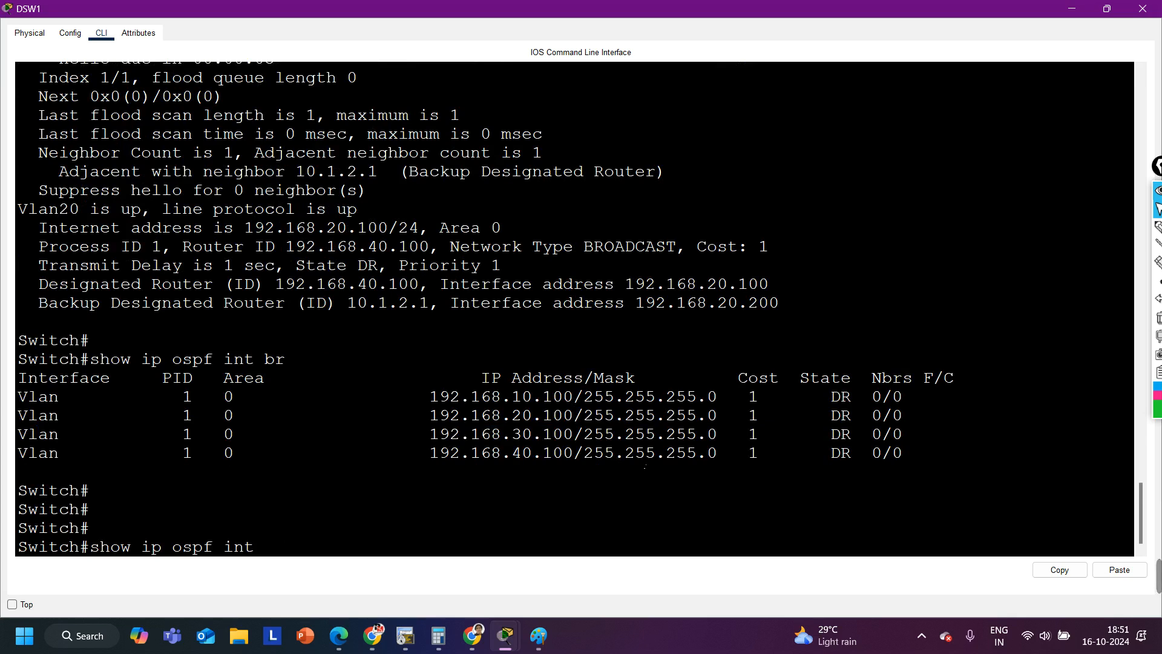
key(BackSpace)
key(BackSpace)
key(BackSpace)
key(BackSpace)
key(BackSpace)
key(BackSpace)
key(BackSpace)
key(BackSpace)
key(BackSpace)
text(int br)
key(Return)
key(Return)
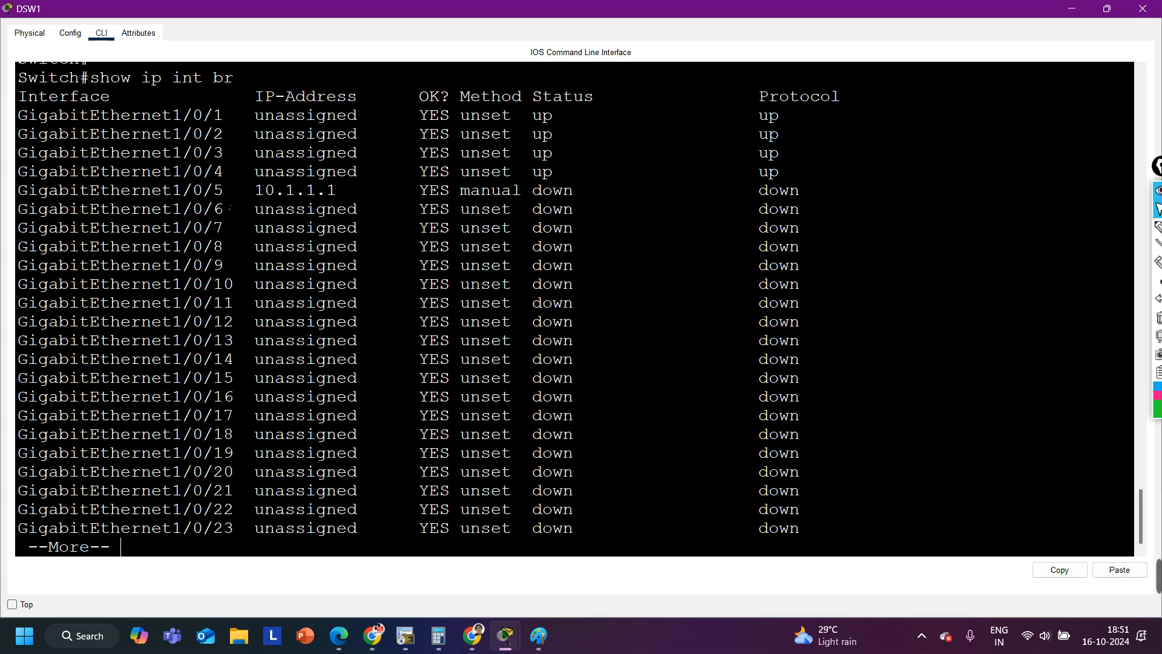
drag(203, 192, 810, 193)
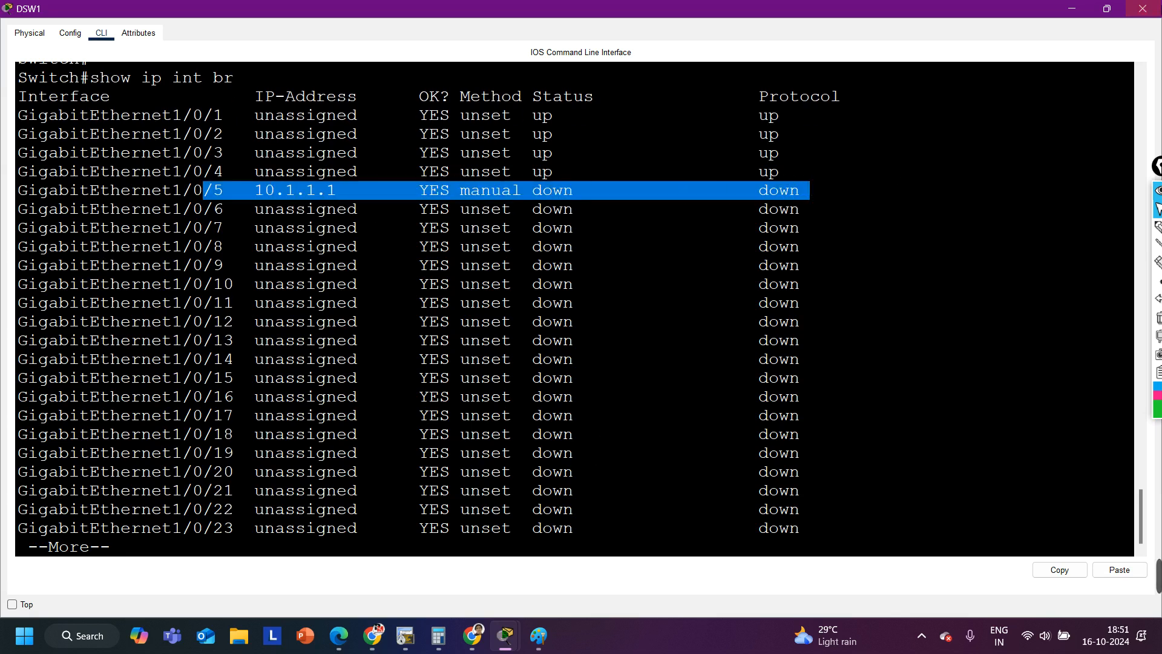
click(1142, 9)
Step: Open router R1's command line and decline the initial configuration dialog
drag(225, 102, 745, 117)
click(97, 157)
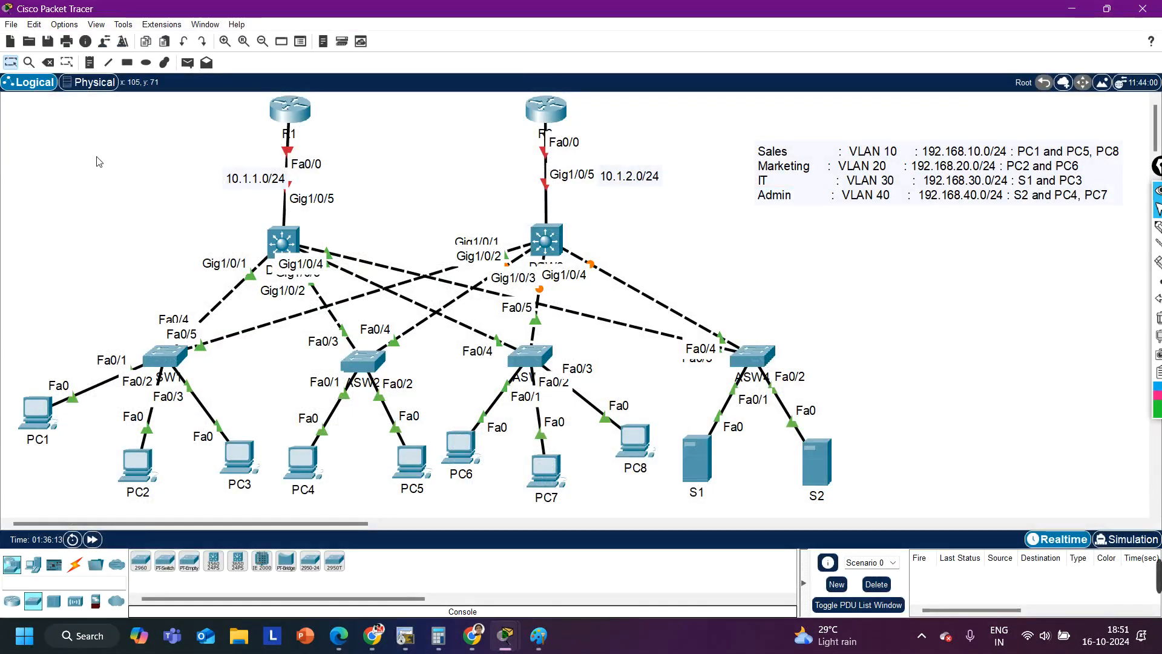
click(297, 115)
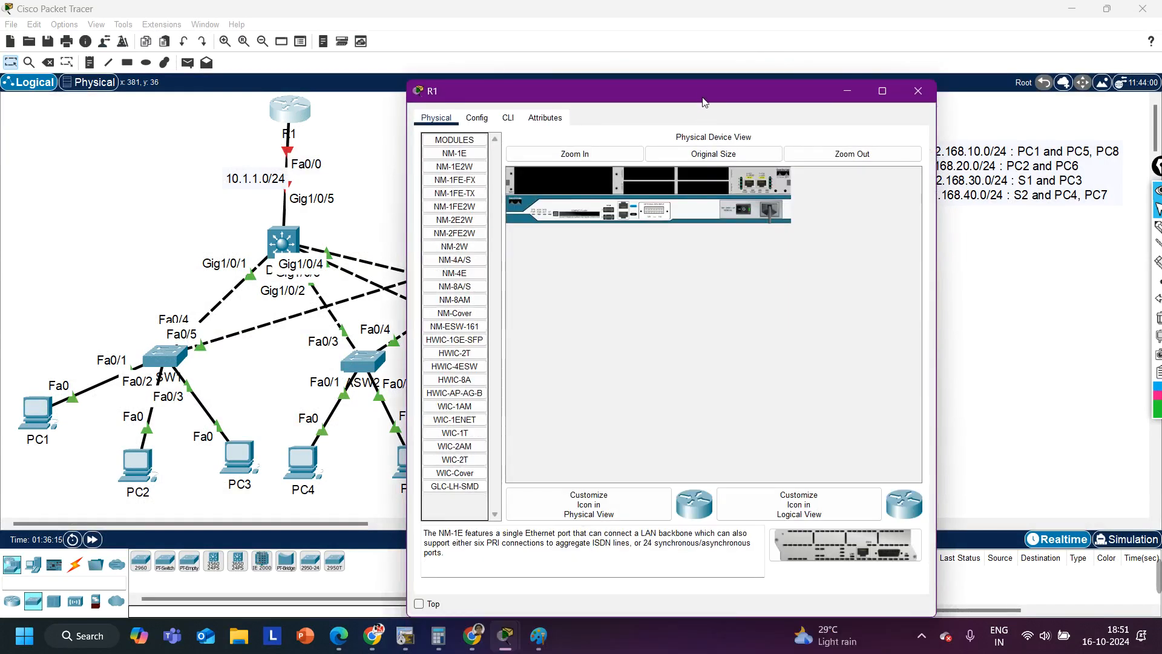
drag(695, 146, 879, 32)
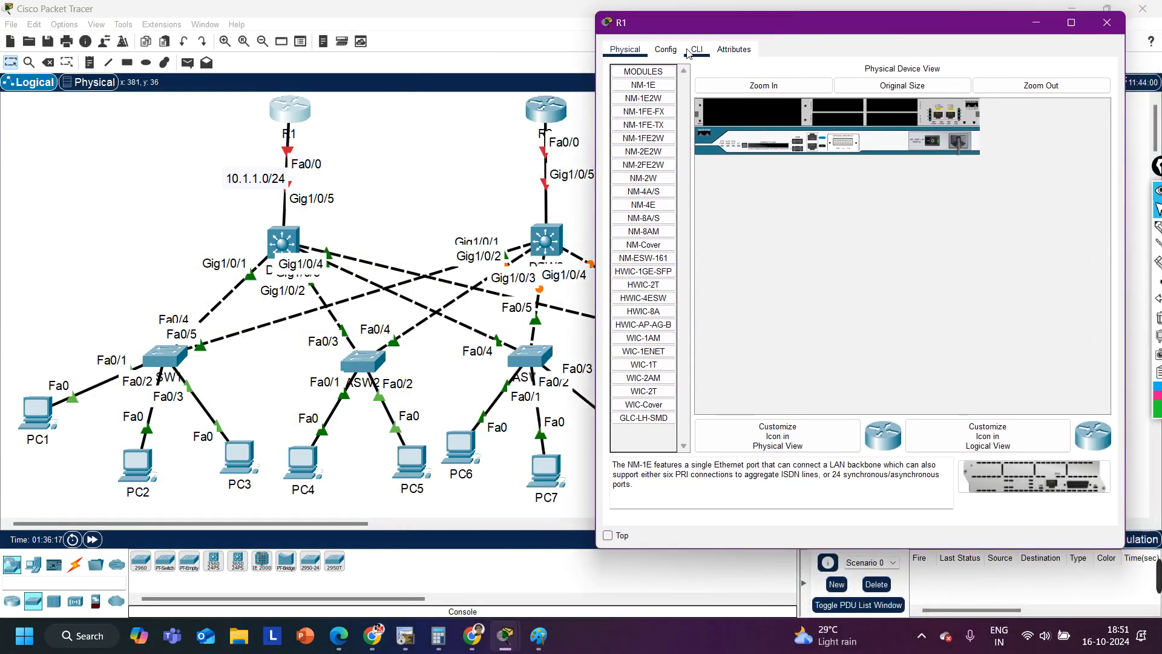
click(696, 49)
text(no)
key(Return)
key(Return)
Step: Enter global configuration mode on R1 and enable interface FastEthernet0/0
text(en)
key(Return)
text(conf)
key(Tab)
key(Return)
key(Return)
key(Return)
text(int f0/0)
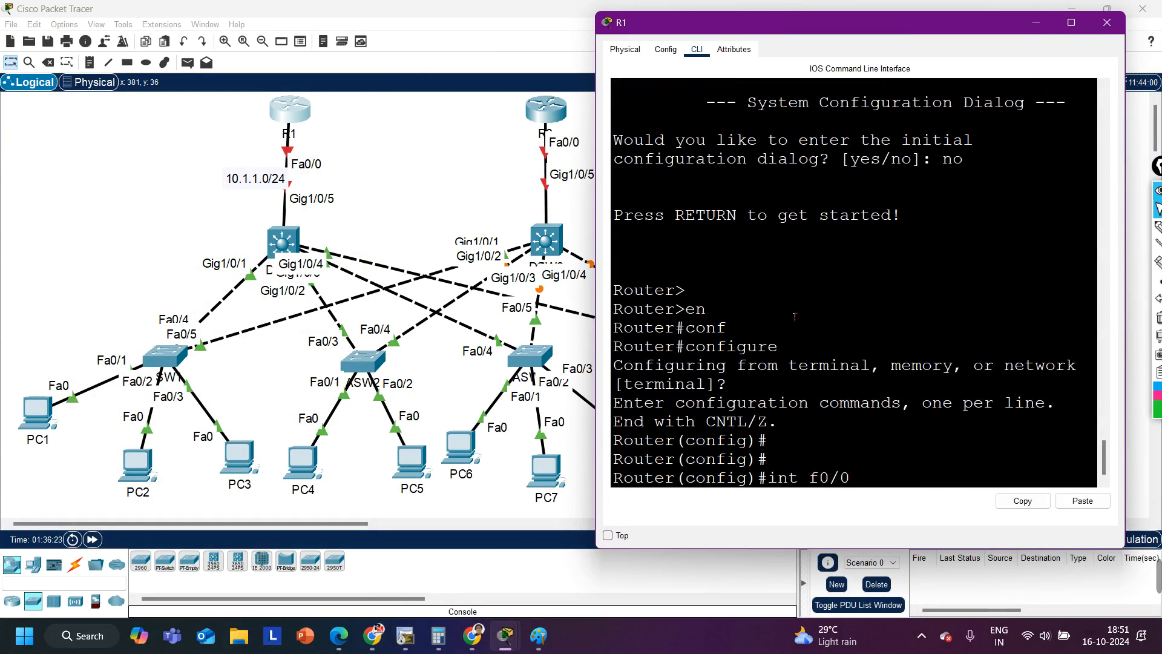
key(Return)
text(no sh)
key(Tab)
key(Return)
Step: Assign 10.1.1.2 with mask 255.255.255.0 to R1's FastEthernet0/0 and return to global configuration mode
text(ip add)
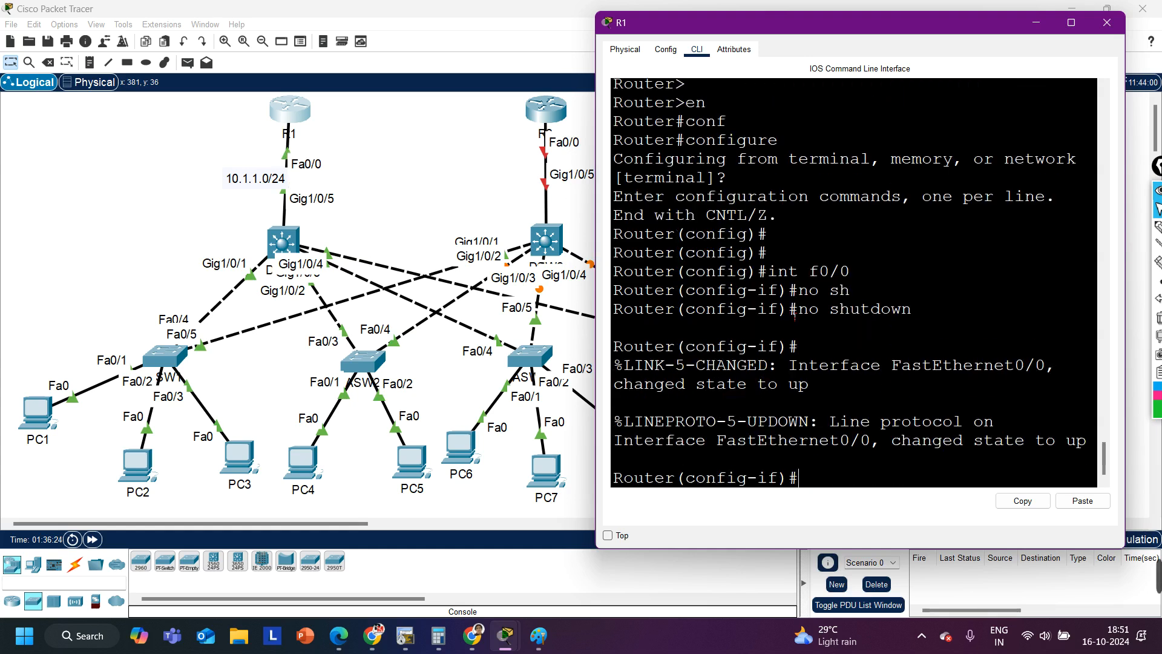
key(Tab)
text(1)
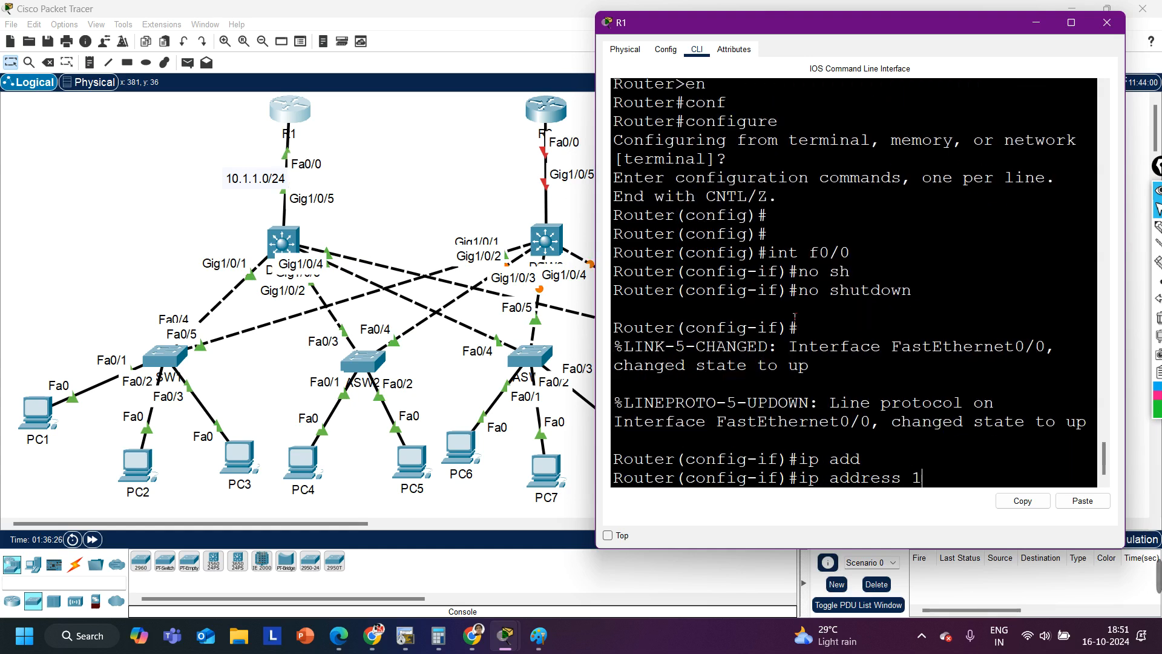
text(0.1.1.2 255.255.255.0)
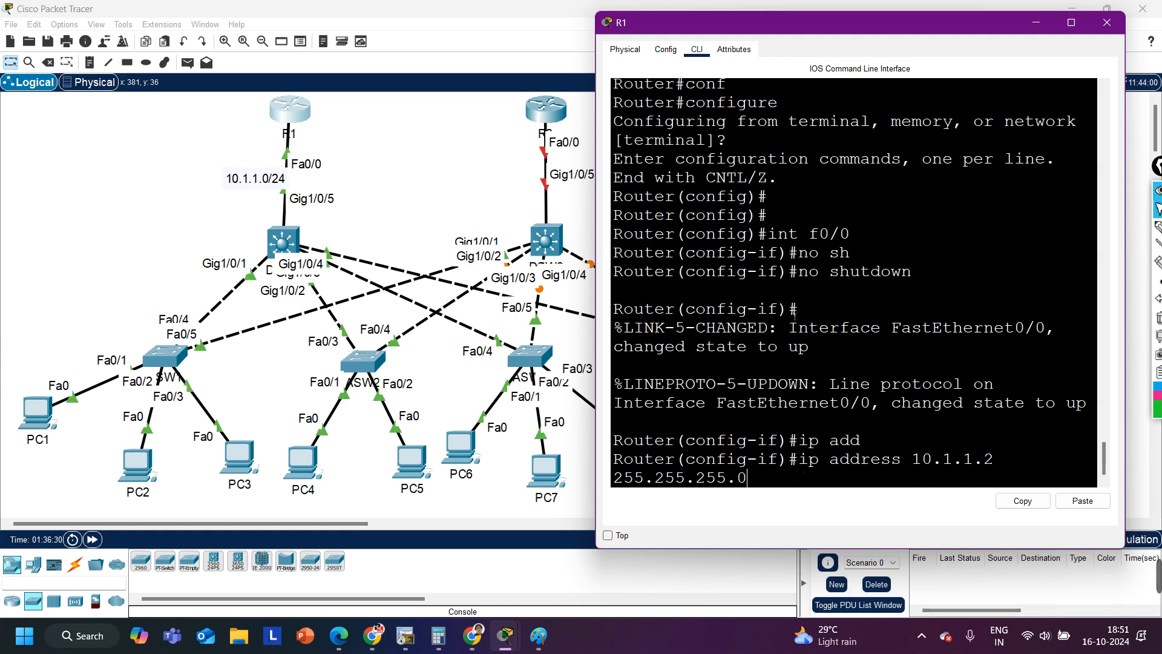
key(Return)
text(ex)
key(Return)
key(Return)
key(Return)
key(Return)
Step: Start OSPF process 1 on R1
text(ro)
key(Tab)
text(r os)
key(Tab)
key(BackSpace)
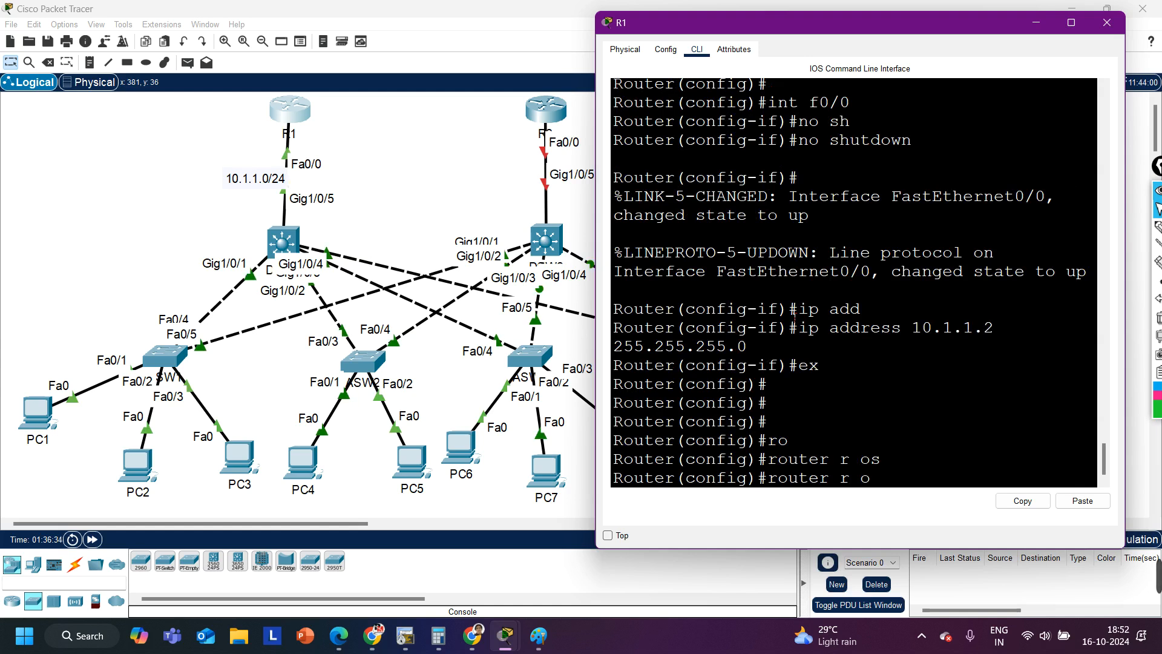
text(os)
key(Tab)
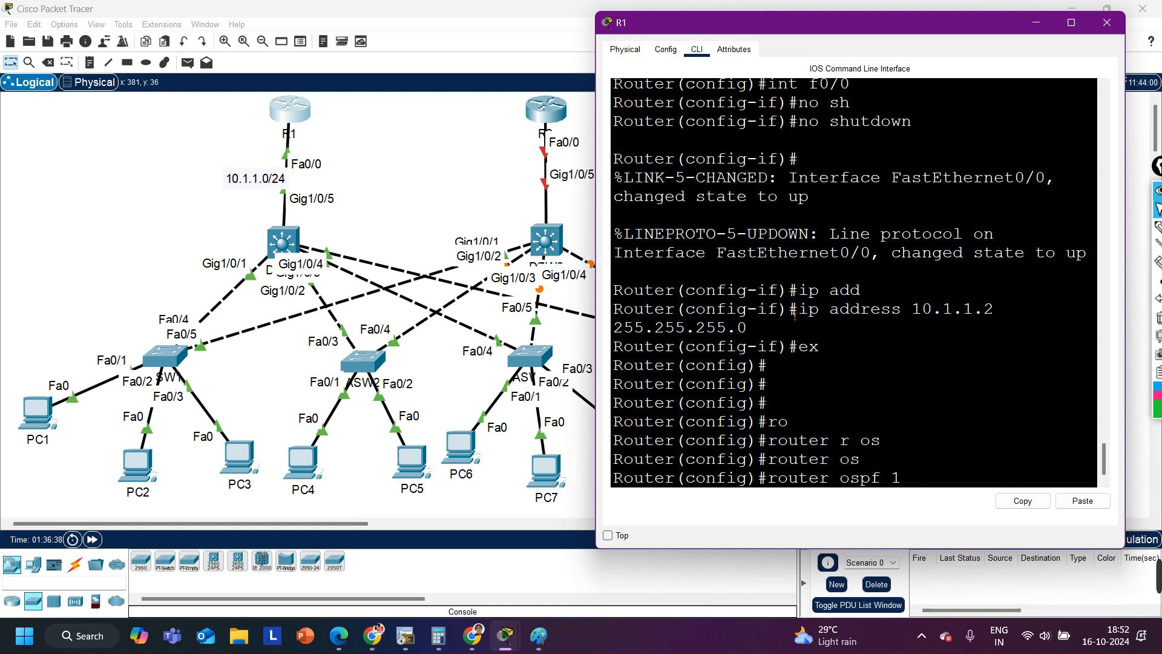
text(1)
key(Return)
Step: Advertise network 10.1.1.0 with wildcard 0.0.0.255 in area 0 on R1 and return to privileged EXEC mode
text(net)
key(Tab)
text(10.1.1.0 0.)
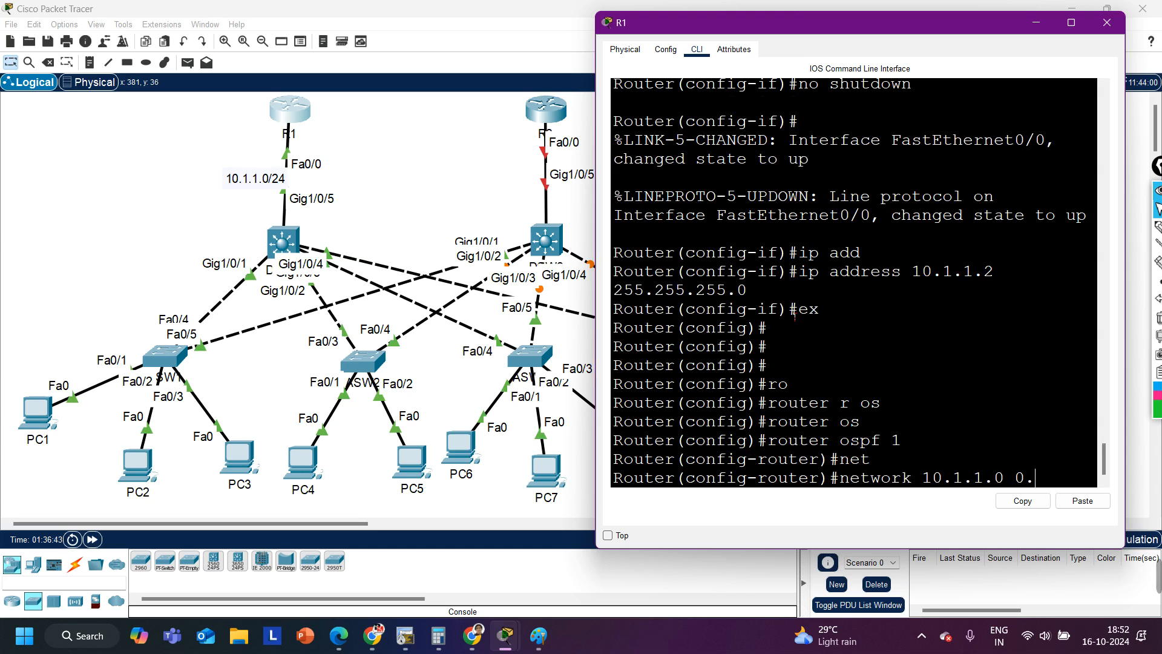
text(0.0.255)
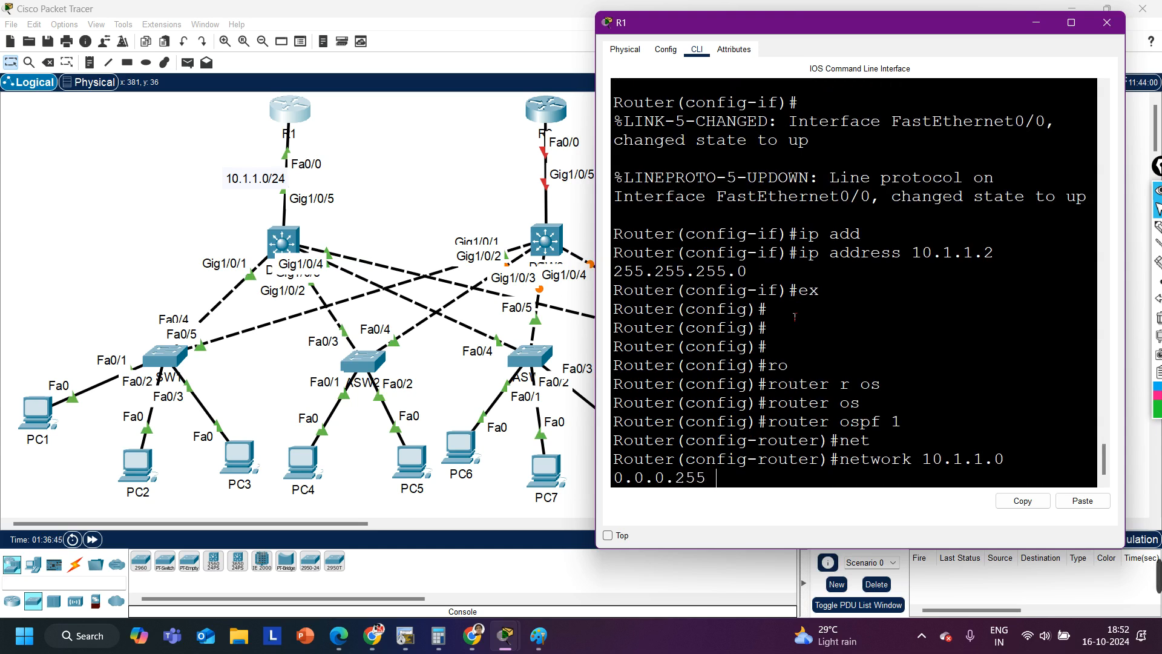
text( ar)
key(Tab)
text(0)
key(Return)
key(ctrl+z)
key(Return)
key(Return)
key(Return)
key(Return)
key(Return)
key(Return)
key(Return)
key(Return)
key(Return)
key(Return)
key(Return)
key(Return)
key(Return)
key(Return)
key(Return)
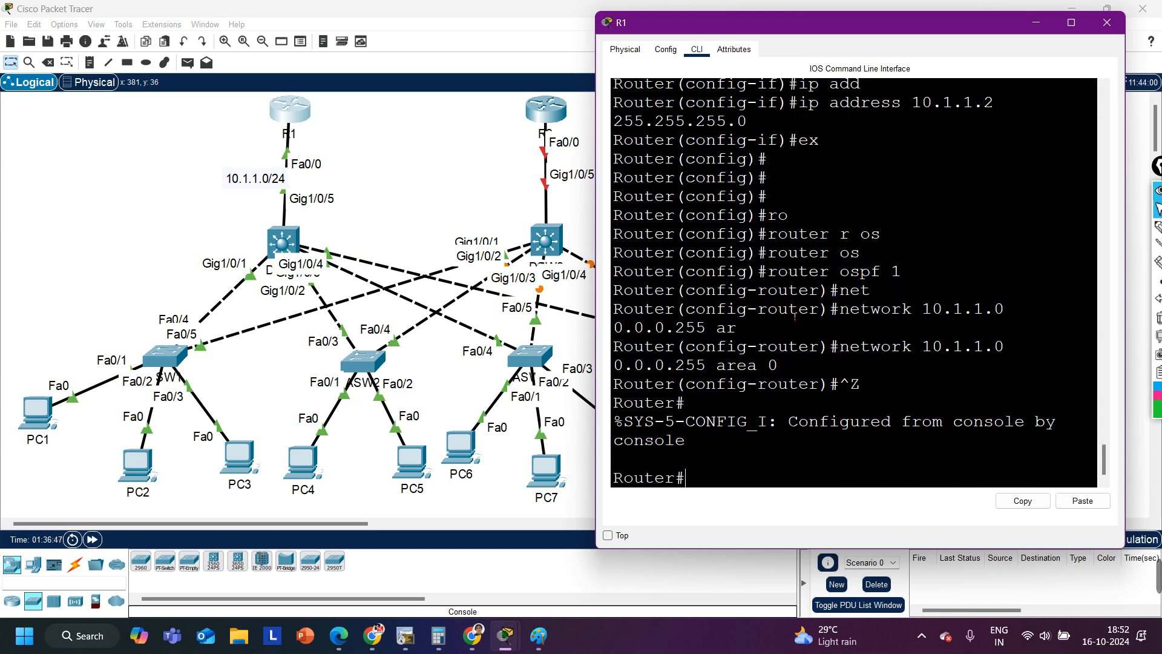
key(Return)
key(Return)
key(Return)
key(Return)
key(Return)
key(Return)
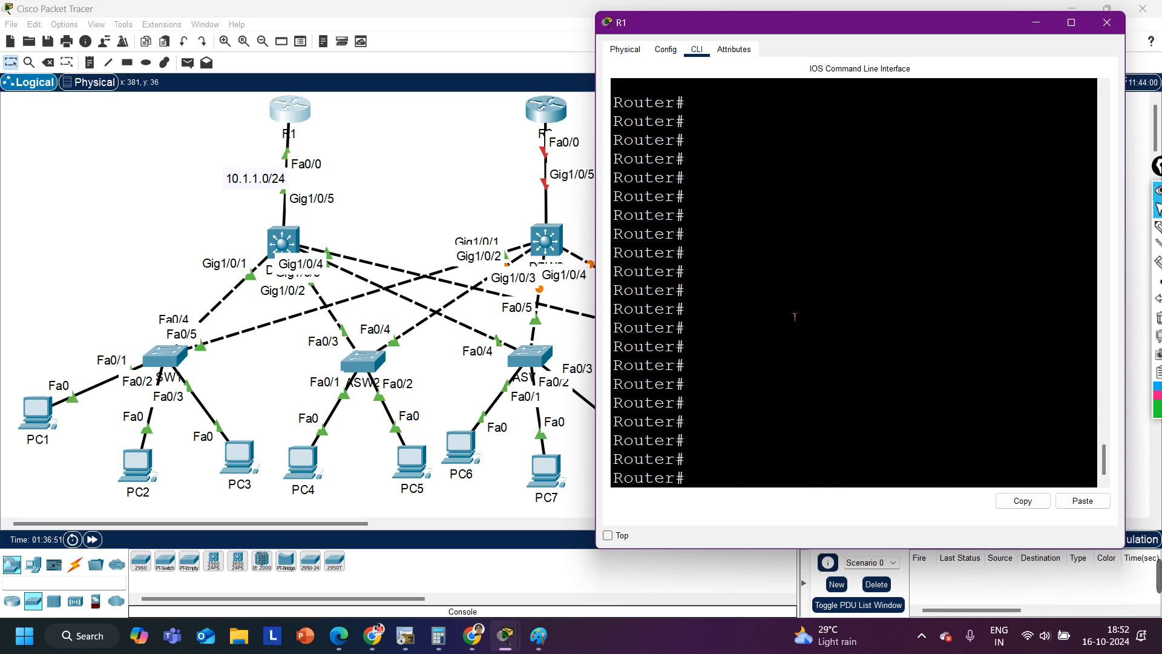
Step: Display the OSPF neighbor table on R1 and examine the neighbor's priority and state
text(sh)
key(Tab)
text(ip s)
key(Tab)
key(BackSpace)
key(BackSpace)
key(BackSpace)
text(os)
key(Tab)
text(nei)
key(Tab)
key(Return)
key(Return)
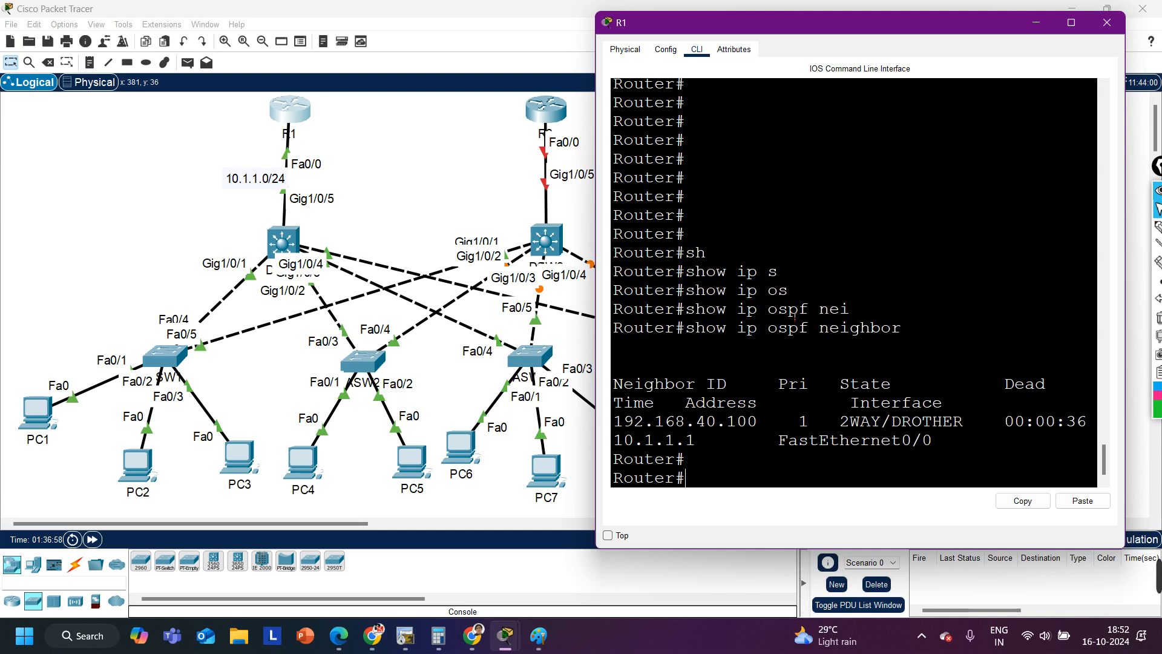
key(Return)
drag(905, 404, 795, 403)
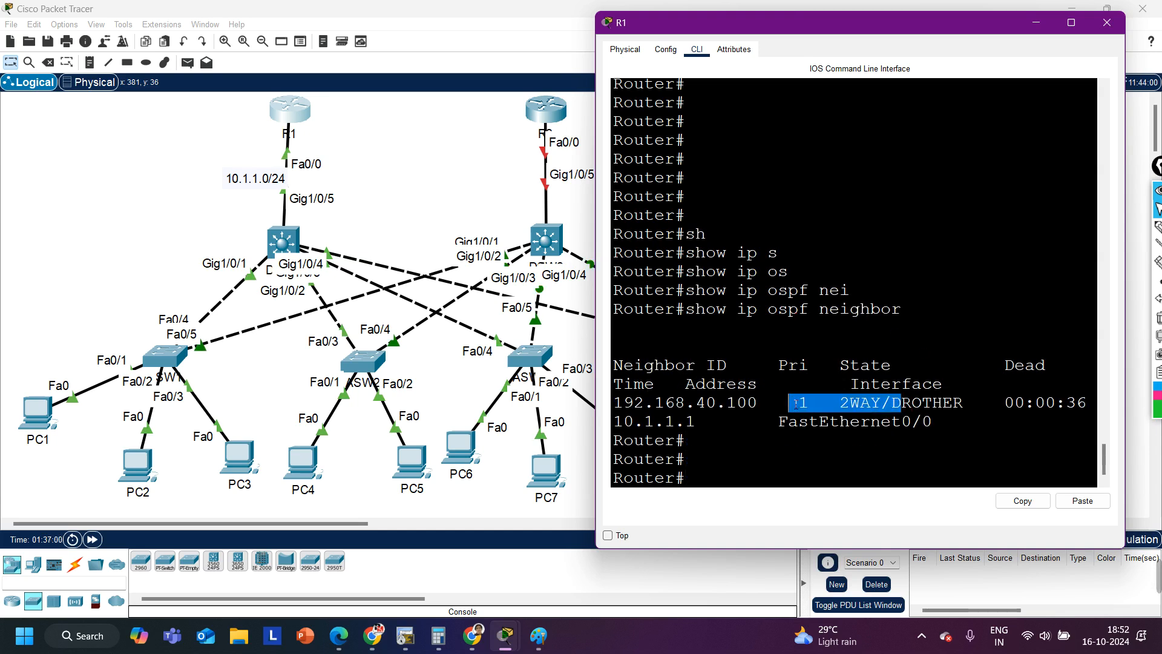
Step: Reopen DSW1's command line maximized, display the brief OSPF interface list and examine the Gig1/0/5 entry
click(283, 240)
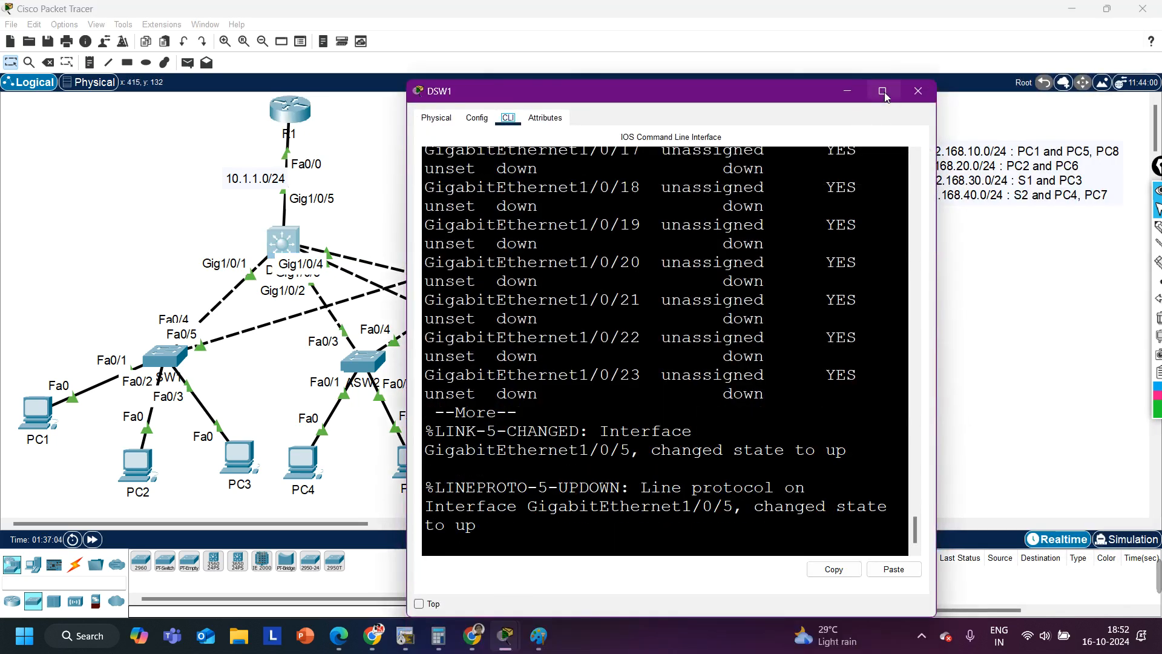
click(874, 91)
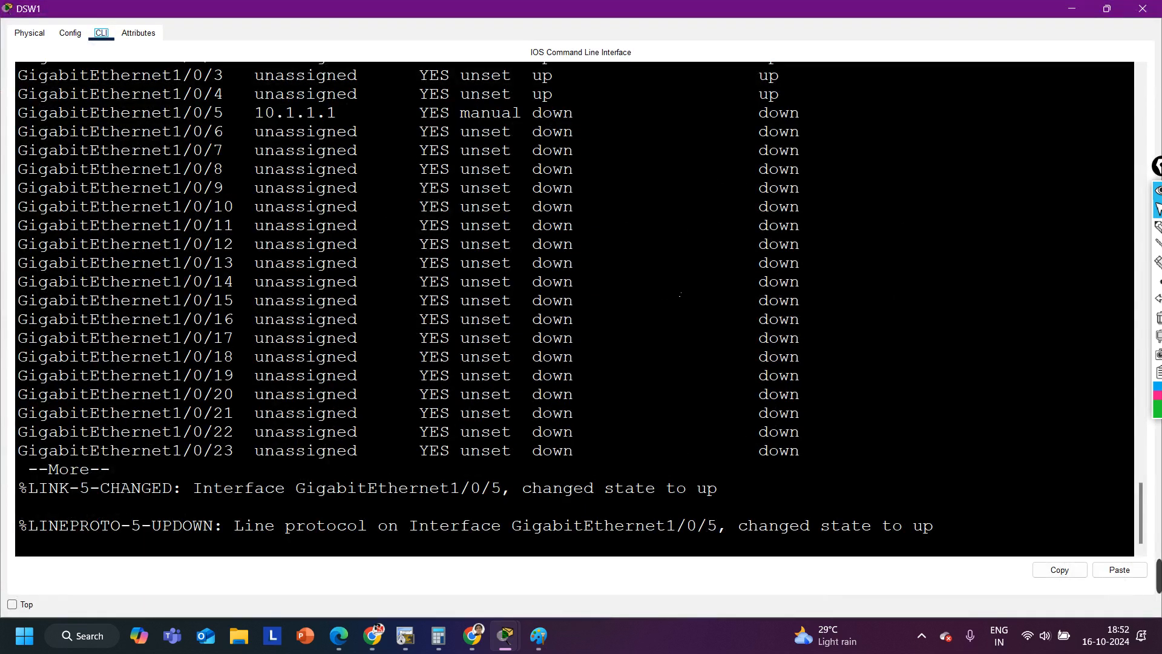
key(space)
key(Up)
key(Left)
key(Left)
key(Left)
key(Left)
key(Left)
key(Left)
text(ospf)
key(Return)
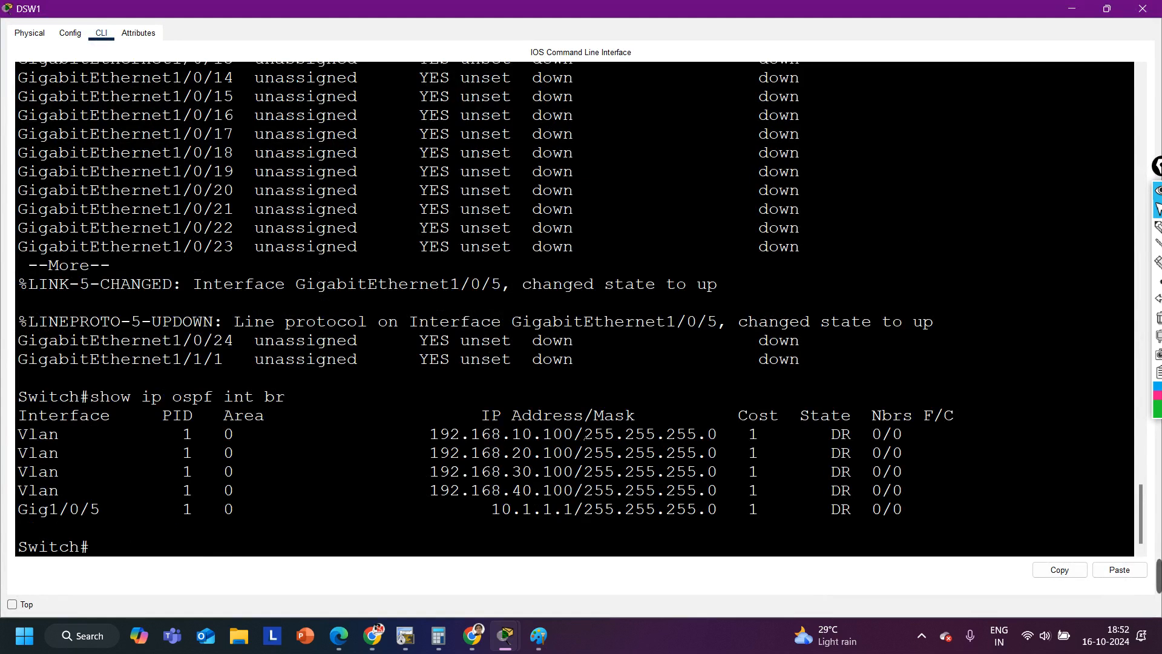
key(Return)
drag(53, 493, 903, 491)
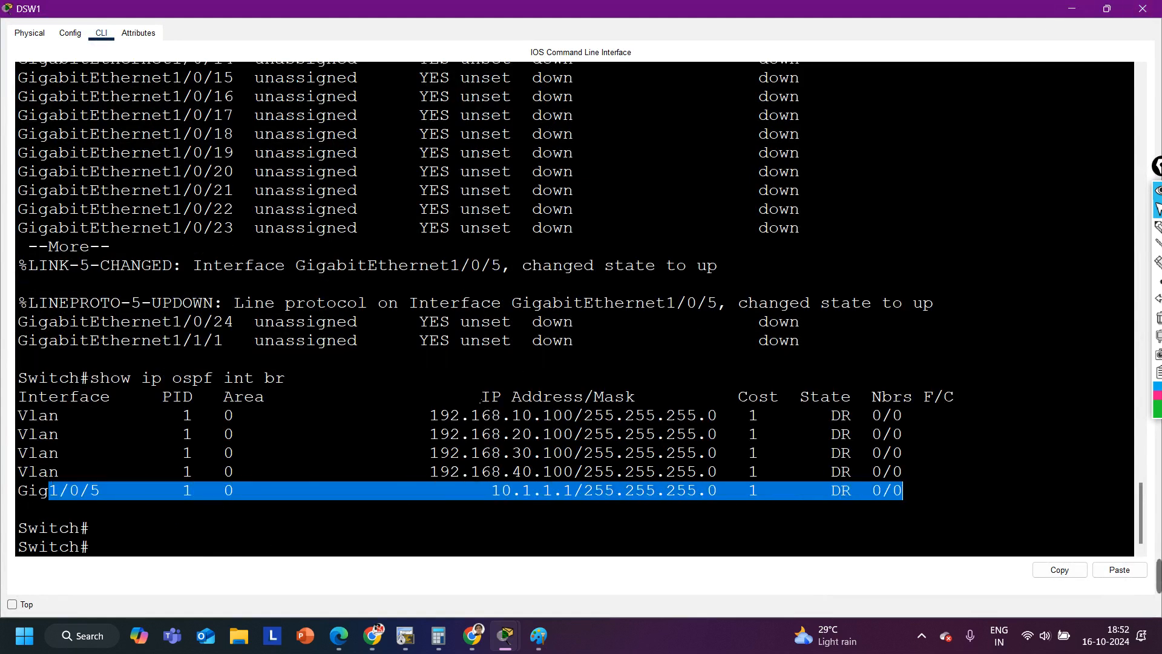
click(481, 397)
Step: Display the OSPF neighbor table on DSW1, examine neighbor 10.1.1.2's state and close the device window
text(sh)
key(Tab)
text(ip os)
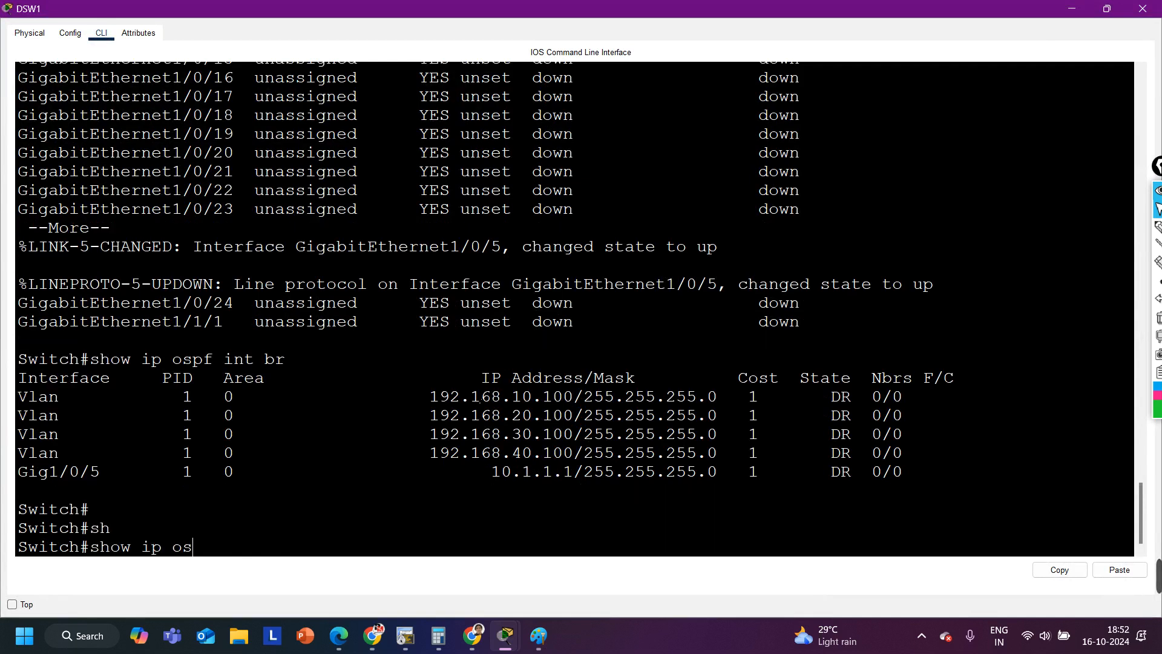
key(Tab)
text(nei)
key(Tab)
key(Return)
key(Return)
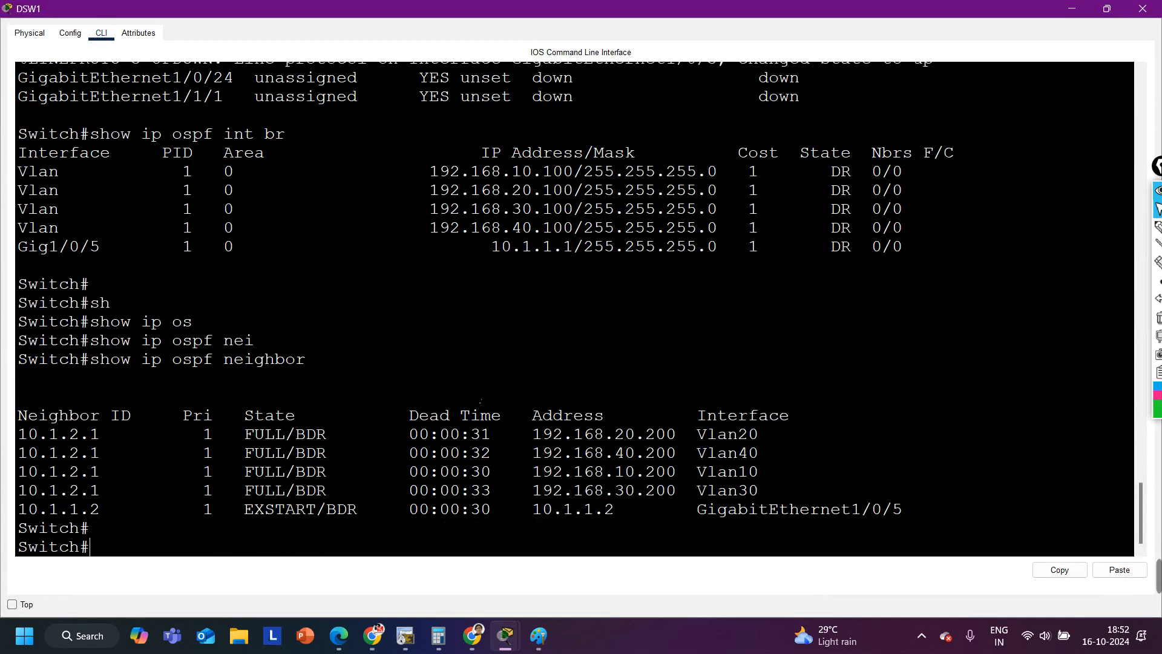
key(Return)
key(Return)
drag(172, 471, 532, 471)
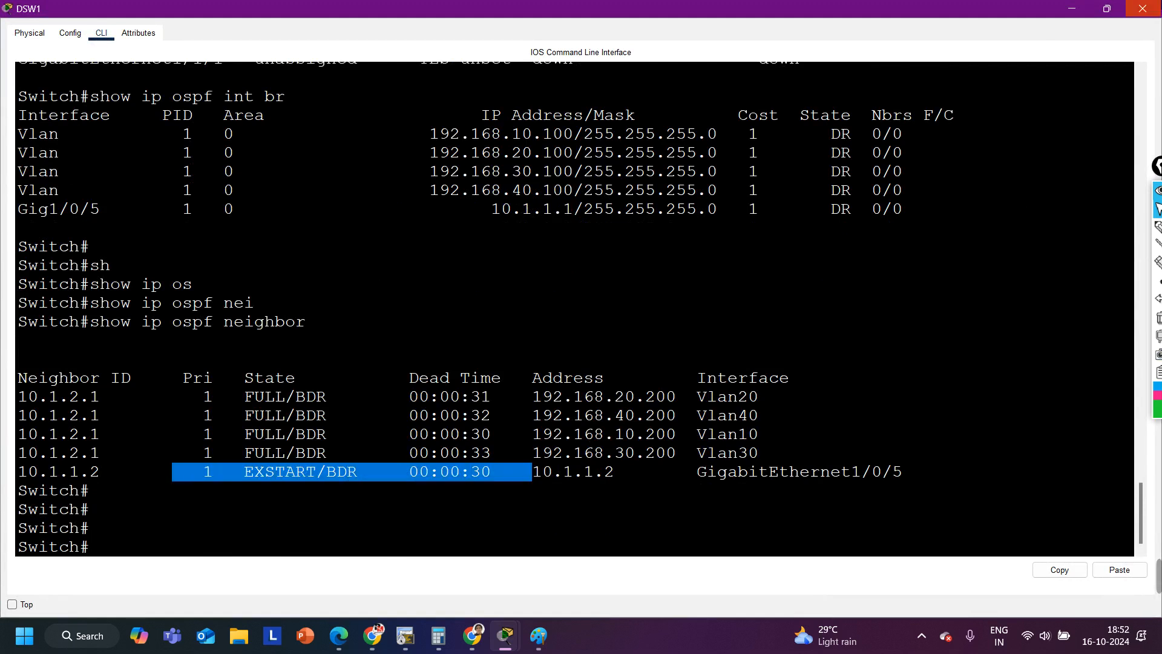
click(1143, 9)
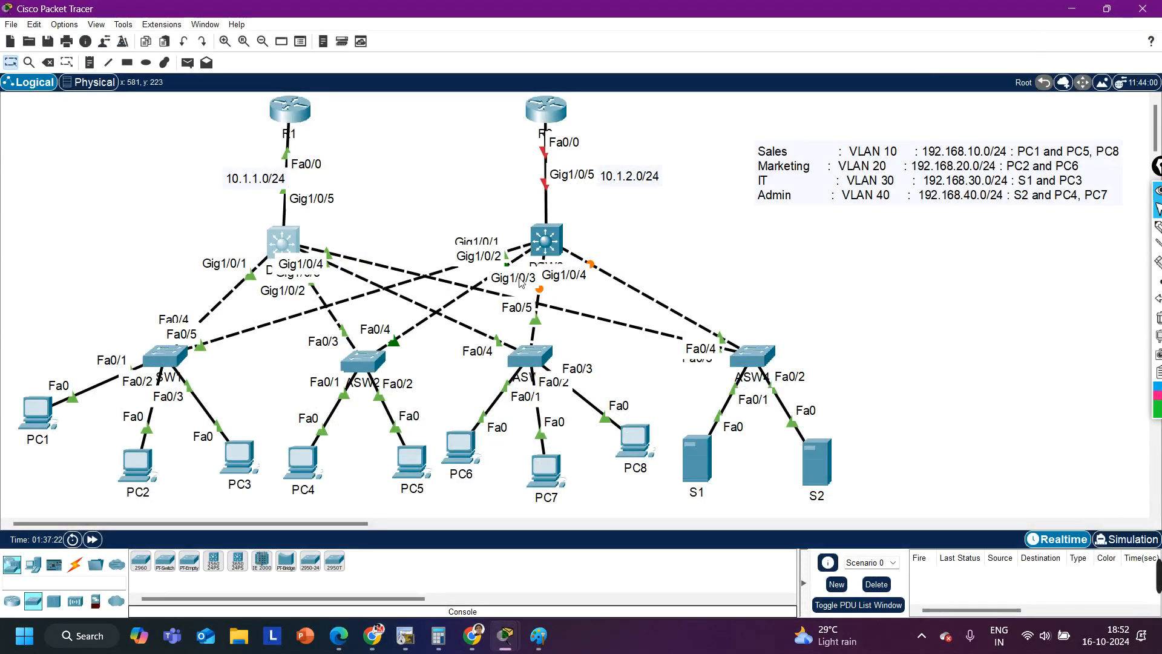
Step: Open router R2's command line and decline the initial configuration dialog
click(545, 109)
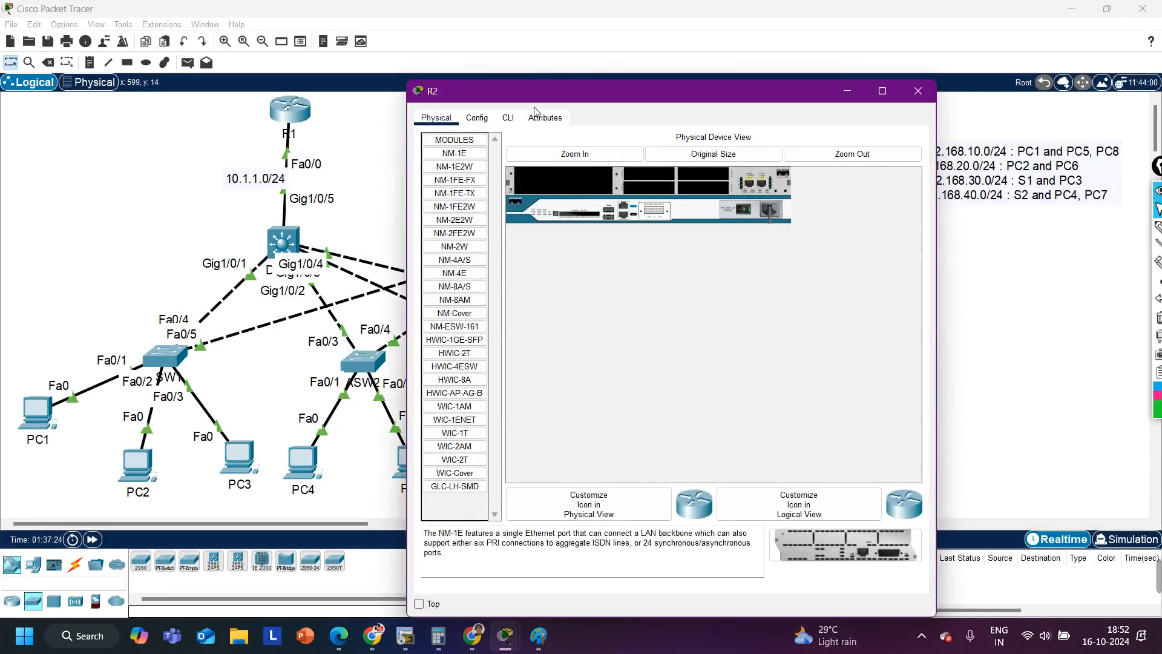
drag(568, 96, 787, 51)
click(728, 72)
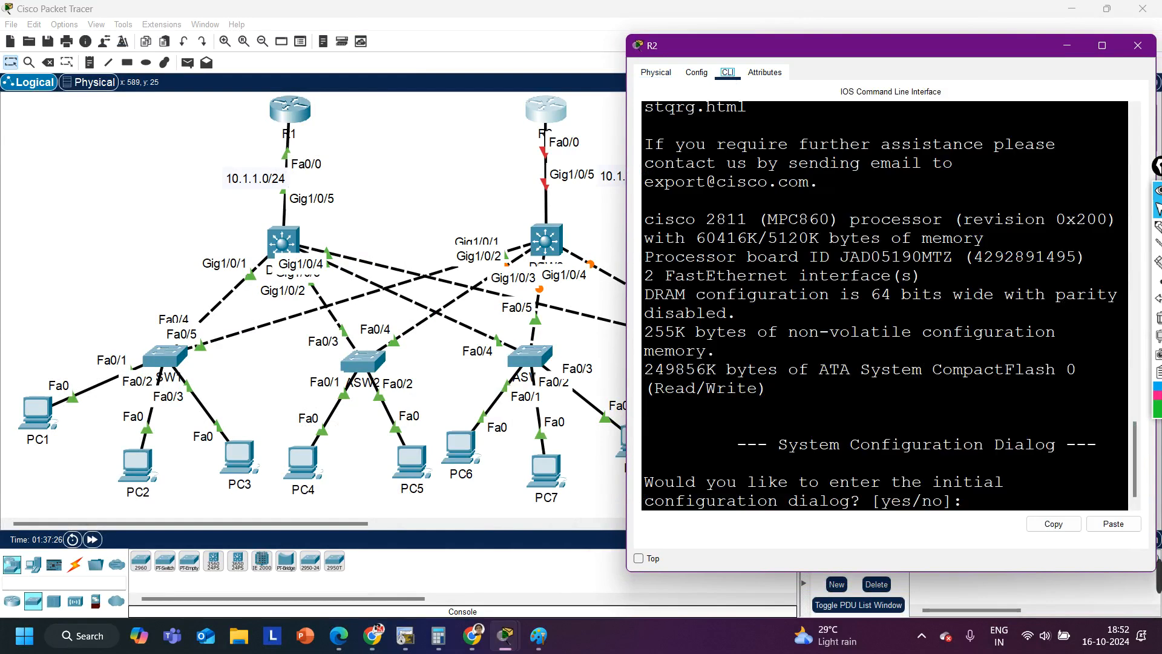
text(no)
key(Return)
key(Return)
key(Return)
key(Return)
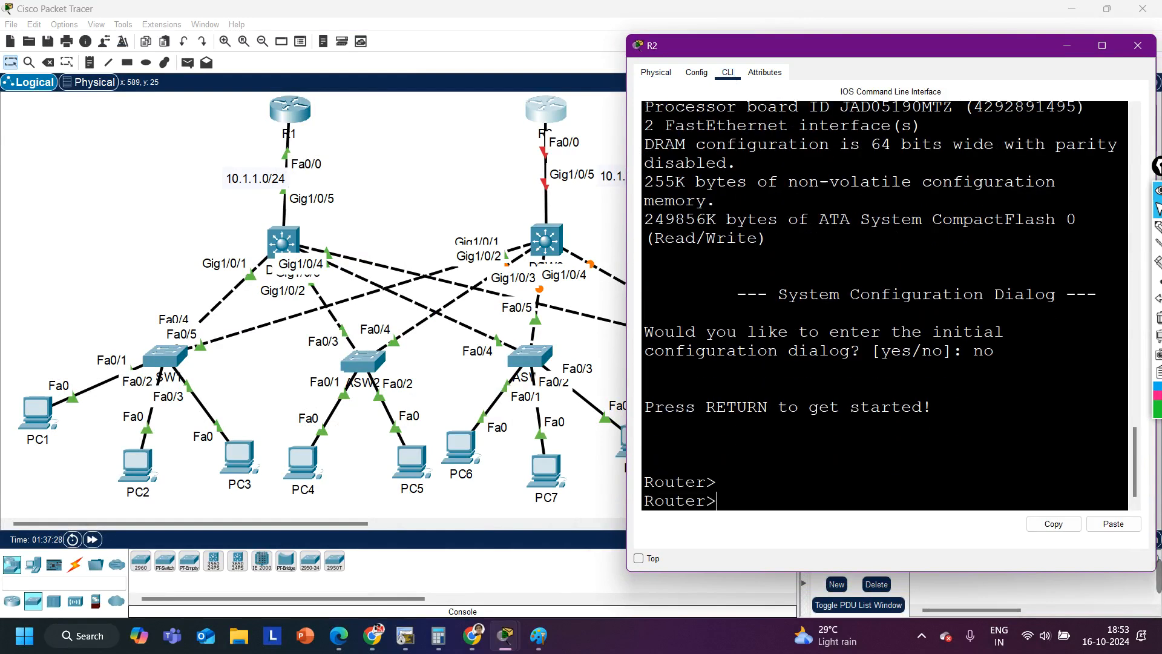
Step: Enter global configuration mode on R2 and enable interface FastEthernet0/0
text(en)
key(Return)
text(conf)
key(Tab)
key(Return)
key(Return)
key(Return)
key(Return)
text(int f0/0)
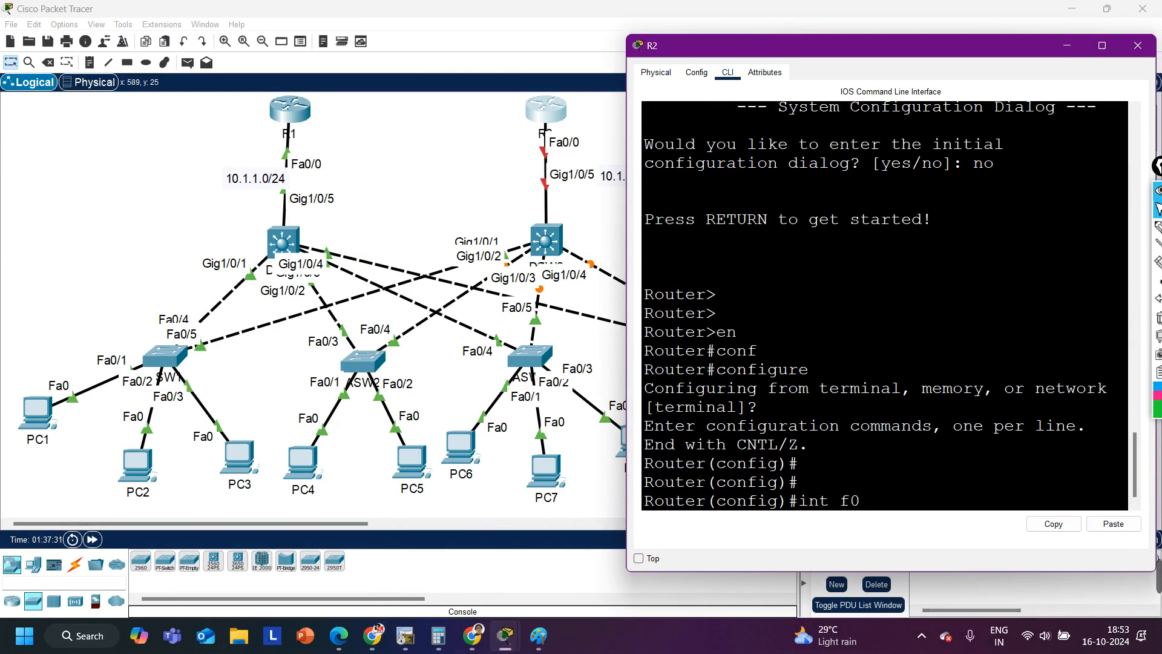
key(Return)
text(no s)
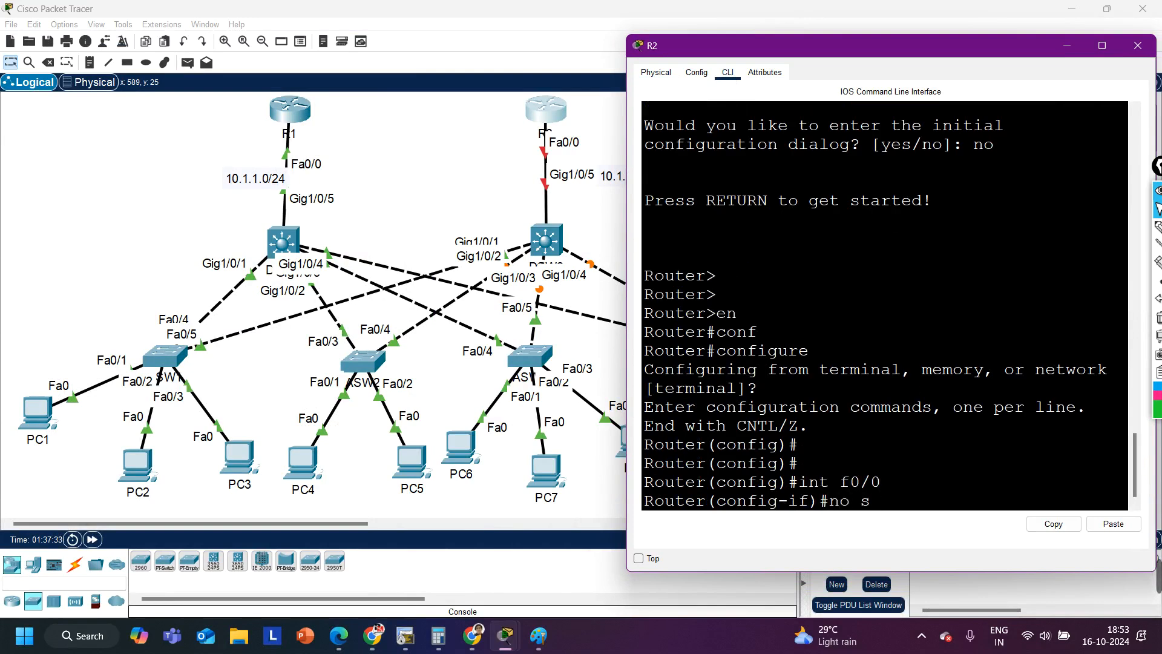
text(h)
key(Tab)
key(Return)
Step: Assign 10.1.2.2 with mask 255.255.255.0 to R2's FastEthernet0/0 and return to global configuration mode
text(ip add)
key(Tab)
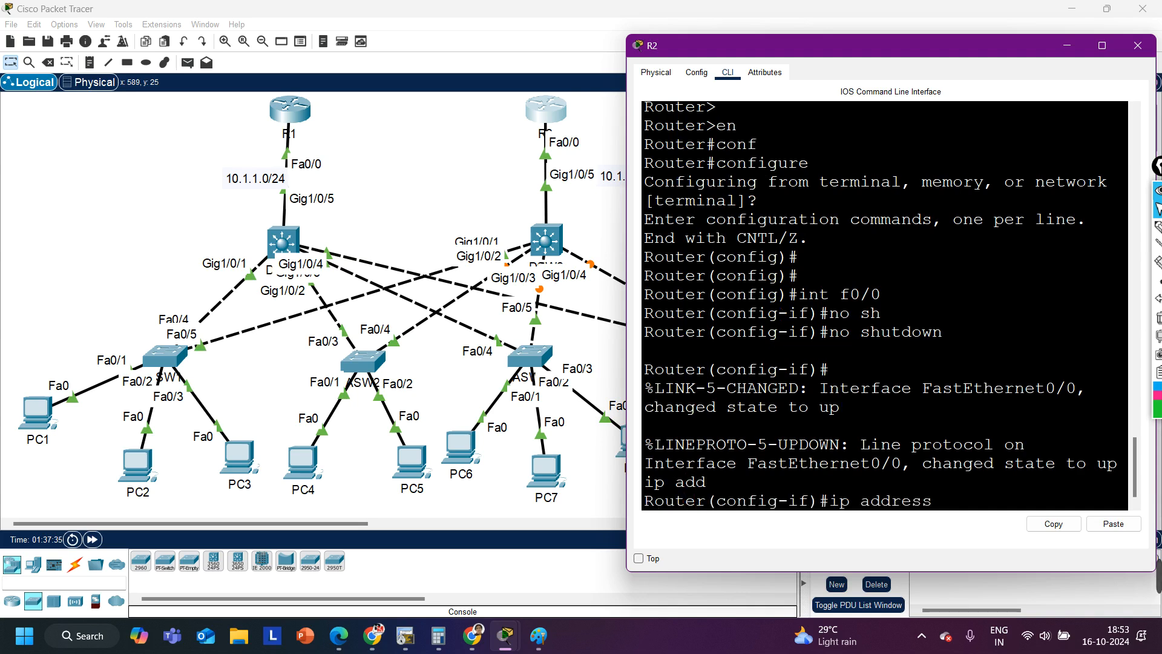
text(10.1.2.2 255.255.255.0)
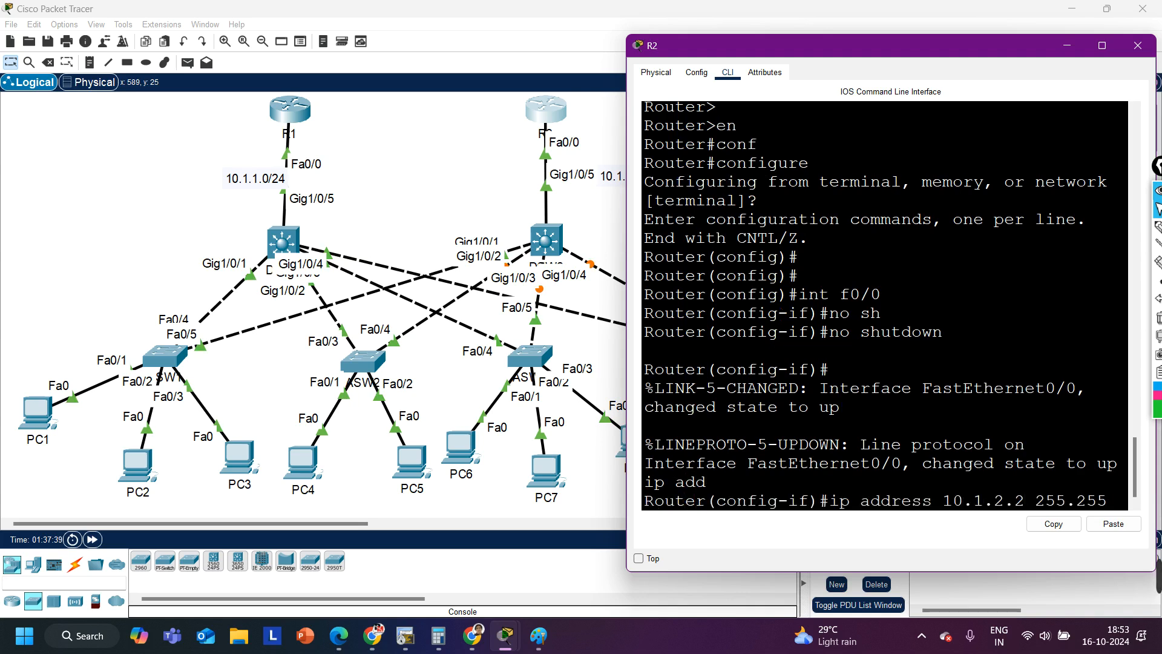
key(Return)
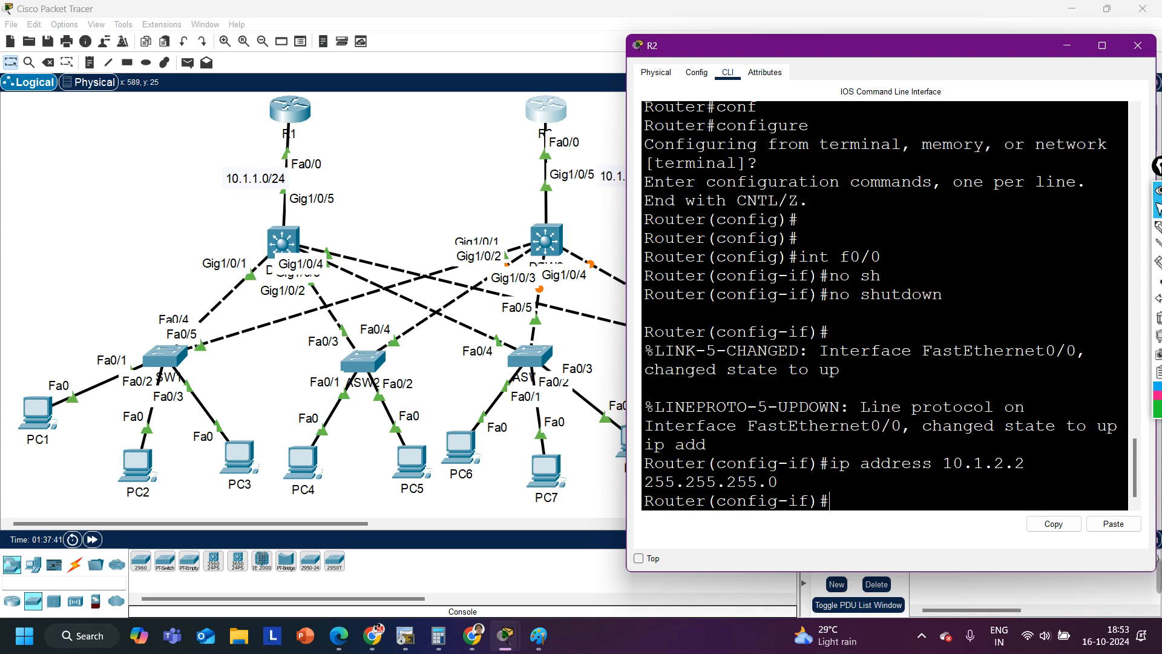
text(ex)
key(Return)
key(Return)
Step: Enter router configuration mode for OSPF process 1 on R2
text(ro)
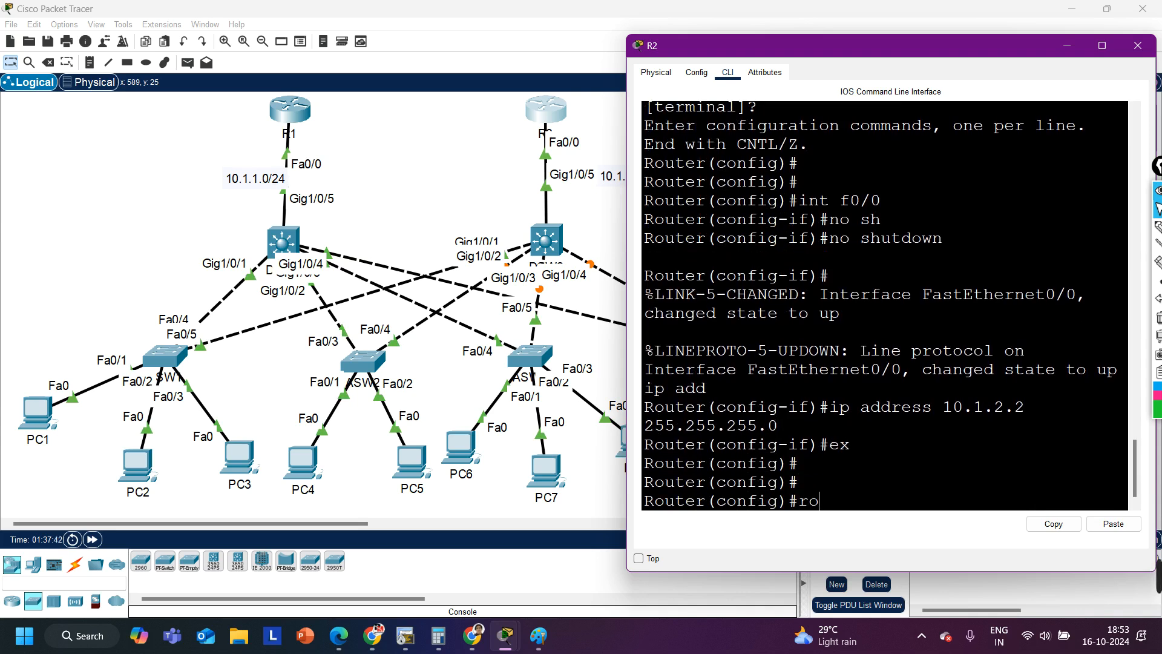
key(Tab)
text(r os)
key(Tab)
key(BackSpace)
key(BackSpace)
key(BackSpace)
key(BackSpace)
text(os)
key(Tab)
text(1)
key(Return)
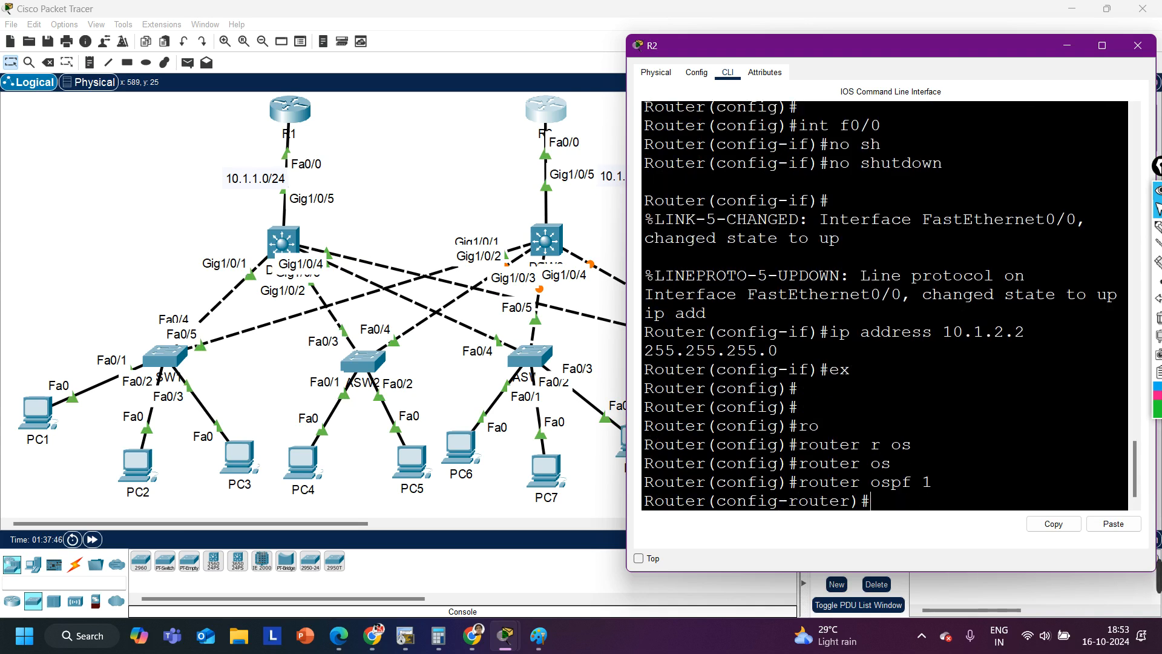
Step: Advertise network 10.1.2.0 with wildcard 0.0.0.255 in OSPF area 0 on R2 and return to privileged mode
text(net)
key(Tab)
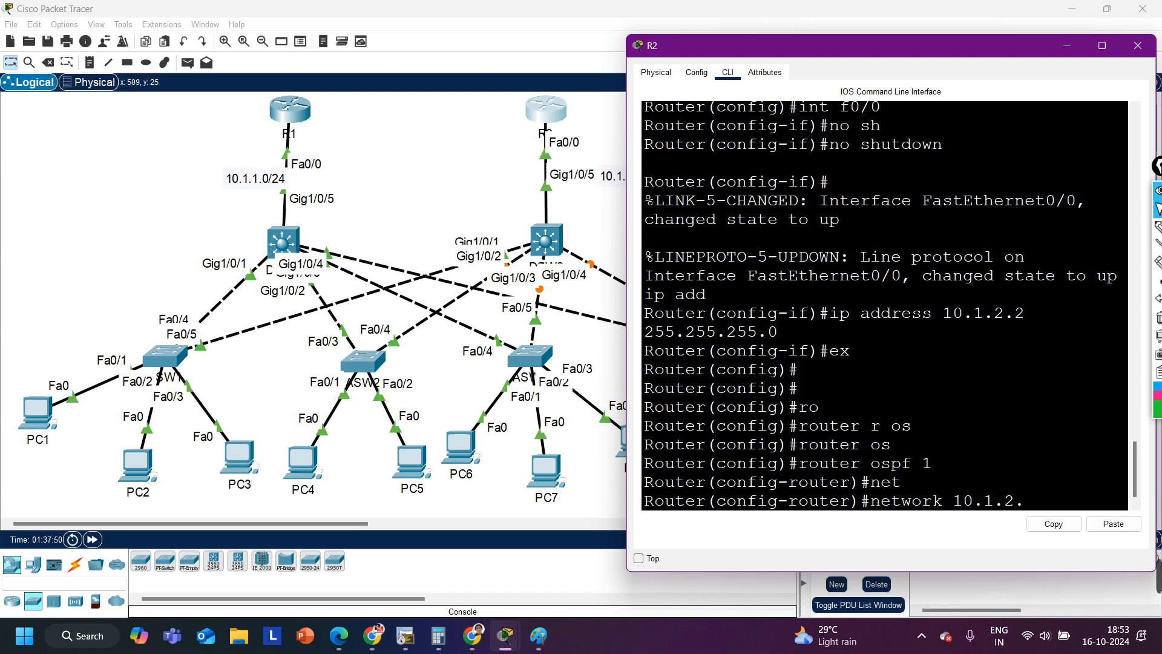
text(10.1.2.0 0.0.0.255 ar)
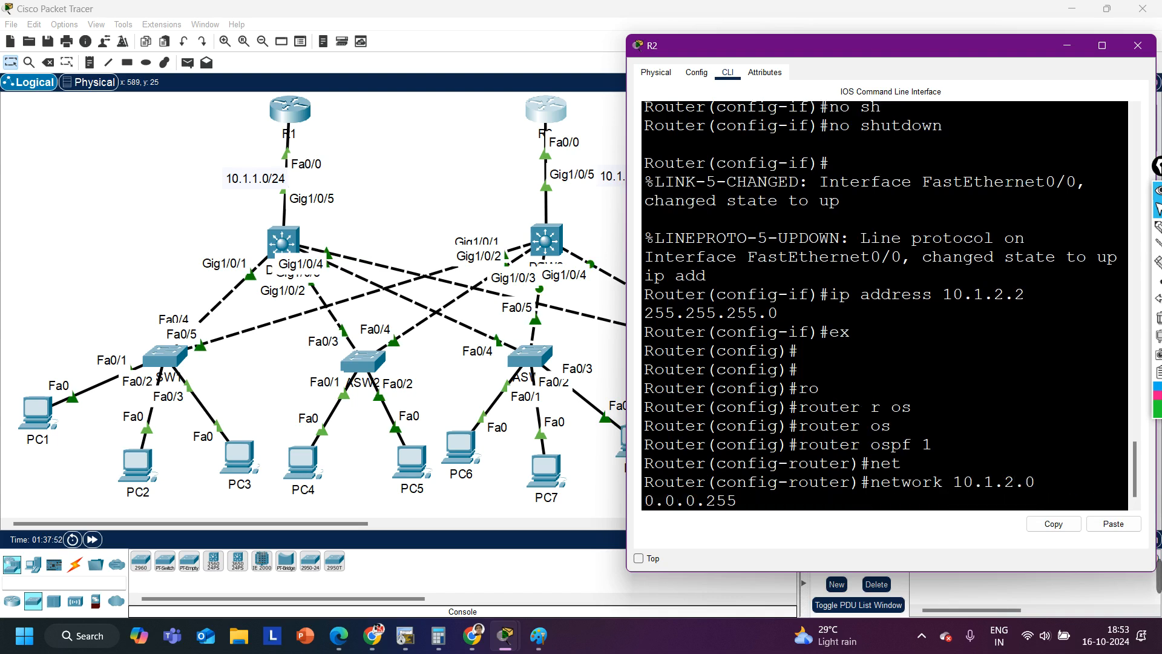
key(Tab)
text(0)
key(Return)
key(ctrl+z)
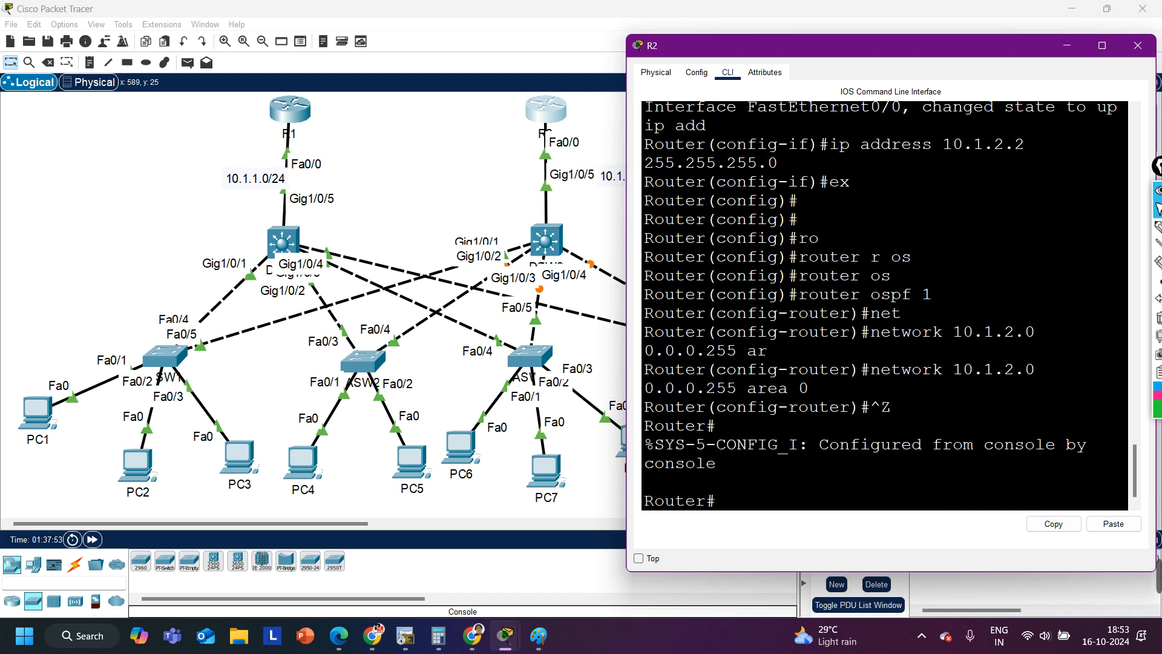
Step: Display the brief OSPF interface summary on R2
key(Return)
key(Return)
key(Return)
key(Return)
key(Return)
key(Return)
key(Return)
key(Return)
key(Return)
key(Return)
key(Return)
key(Return)
key(Return)
key(Return)
key(Return)
key(Return)
key(Return)
key(Return)
key(Return)
key(Return)
text(sh)
key(Tab)
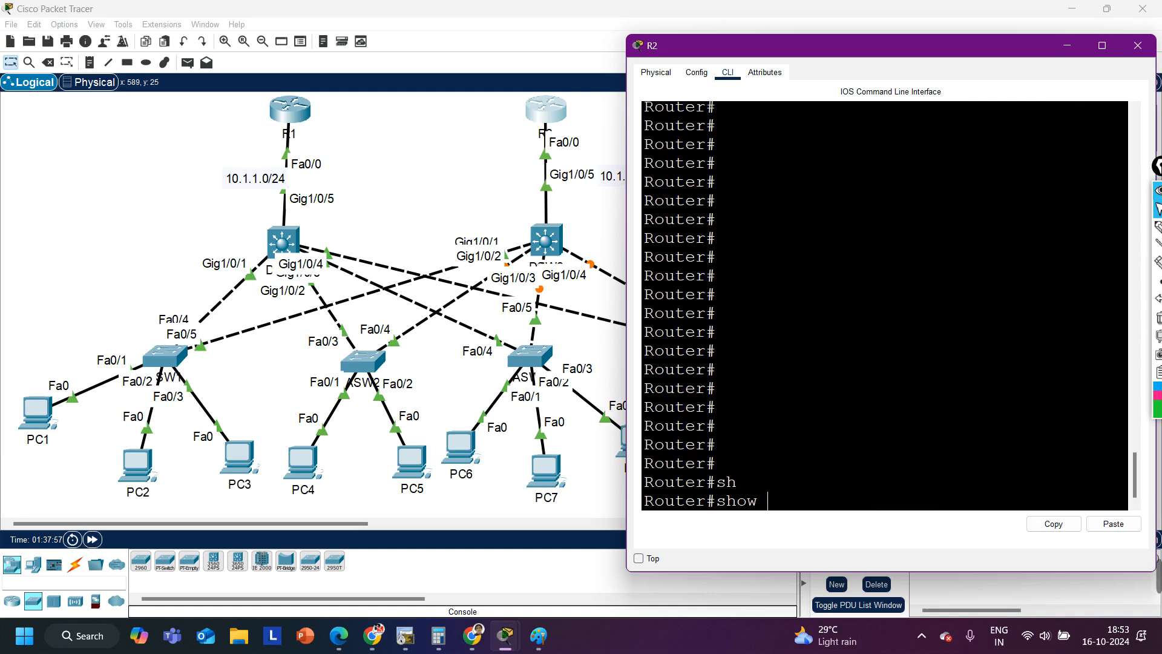
text(ip os)
key(Tab)
text(int br)
key(Return)
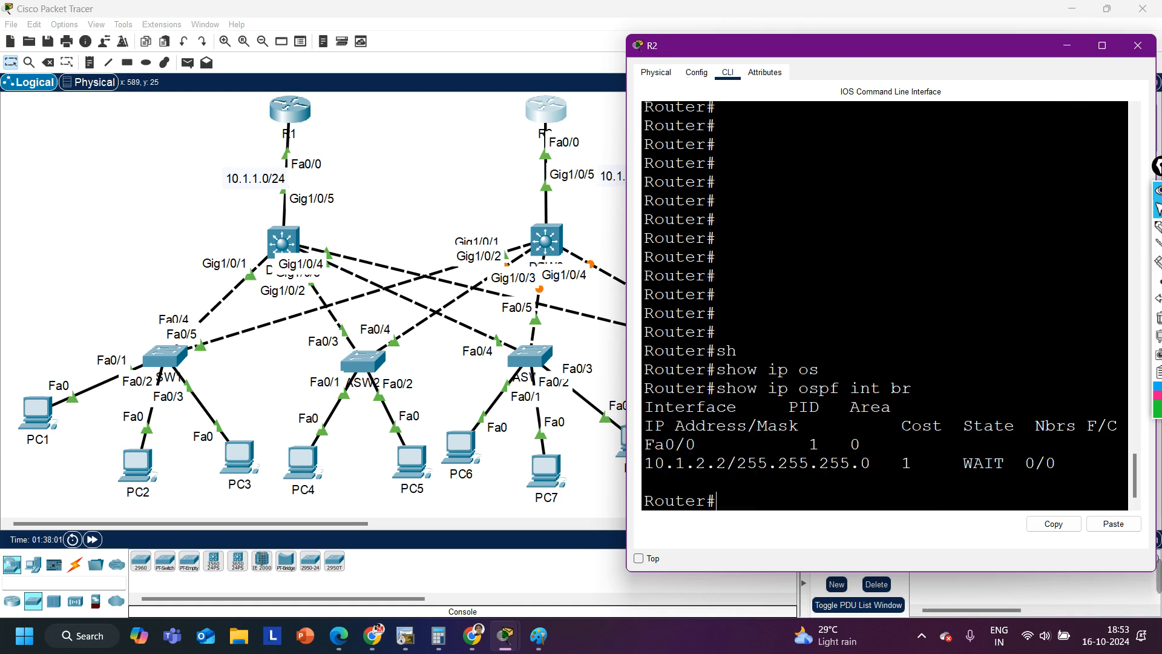
Step: Display the OSPF neighbor table on R2, examine the neighbor's state and minimize the device window
text(sh)
key(Tab)
text(ip os)
key(Tab)
text(nei)
key(Tab)
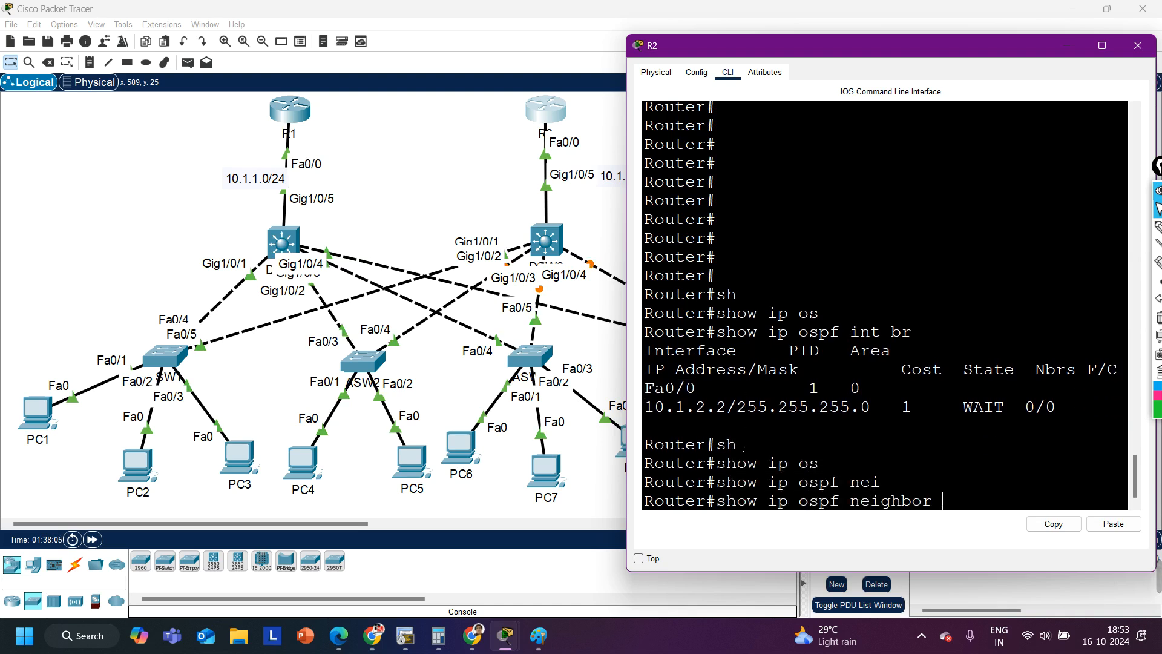
key(Return)
drag(871, 463, 932, 464)
click(1067, 45)
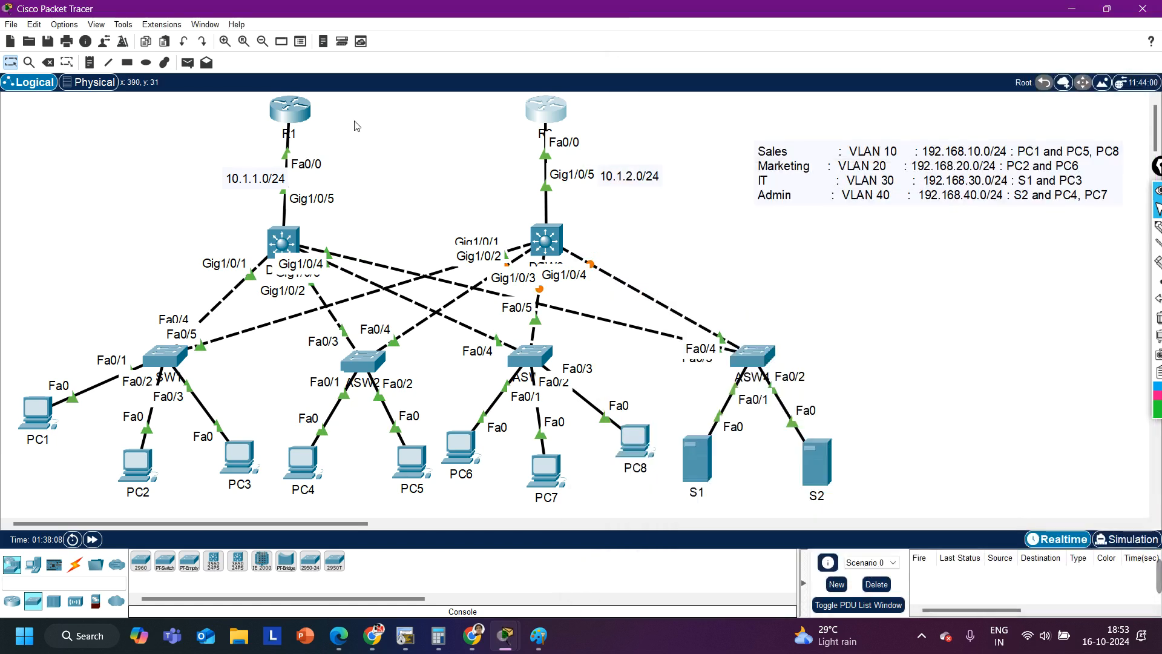
Step: Open R1's command line and examine the latest OSPF adjacency change message
drag(190, 112, 284, 222)
click(289, 111)
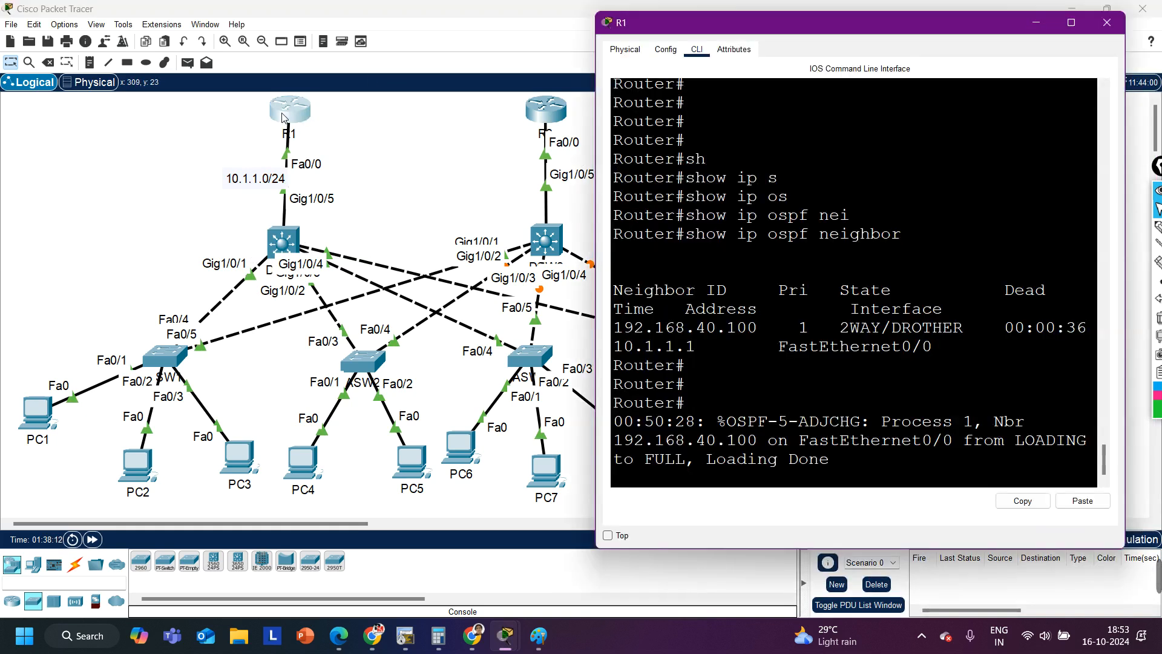
drag(829, 459, 676, 440)
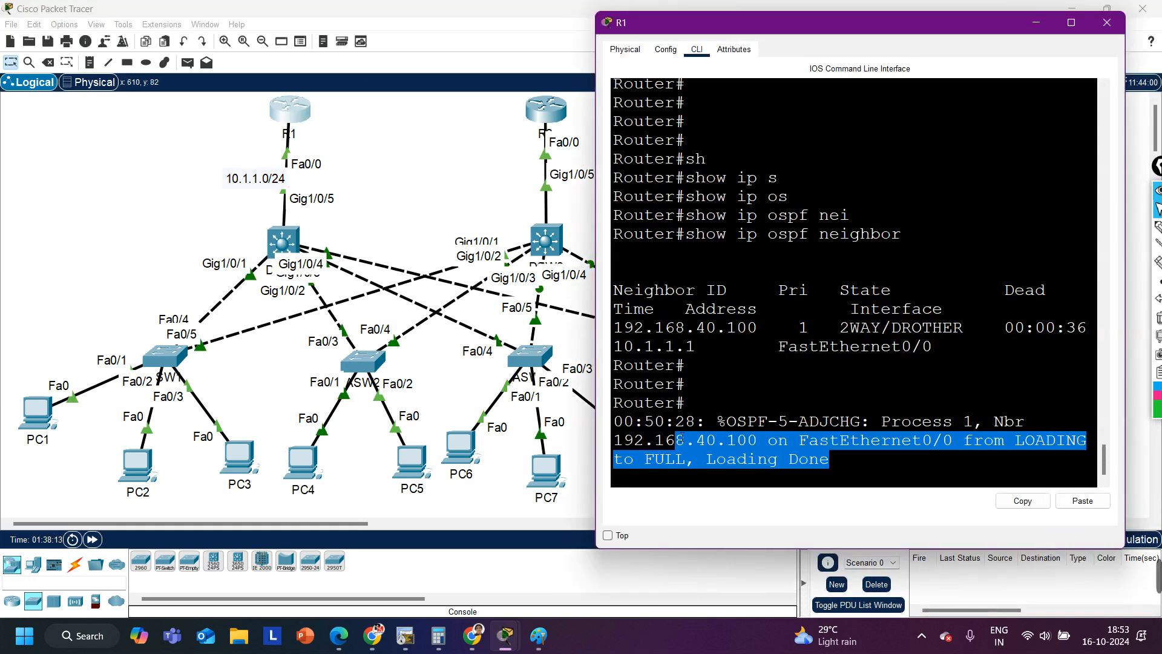
Step: Display the OSPF routes on R1 in a maximized window, examine the 192.168.x.0 VLAN routes and close the window
click(1071, 22)
click(564, 431)
key(Return)
key(Return)
key(Return)
key(Return)
key(Return)
key(Return)
key(Return)
key(Return)
key(Return)
key(Return)
key(Return)
key(Return)
key(Return)
key(Return)
key(Return)
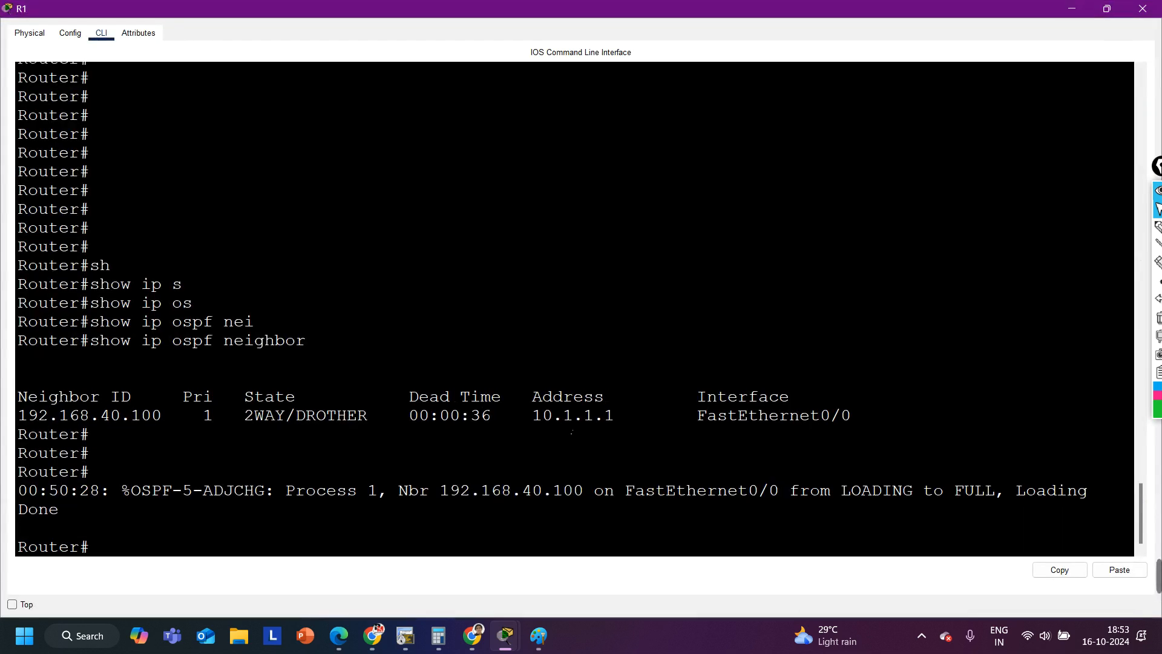
text(sh)
key(Tab)
text(ip )
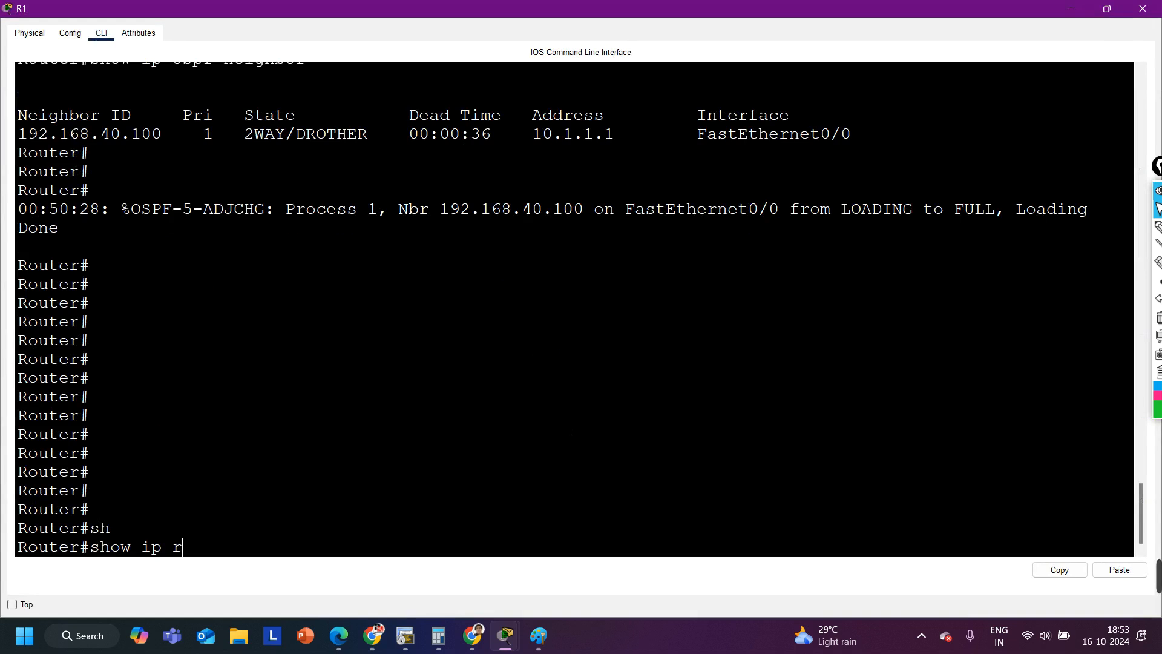
text(ro)
key(Tab)
text(os)
key(Tab)
key(Return)
key(Return)
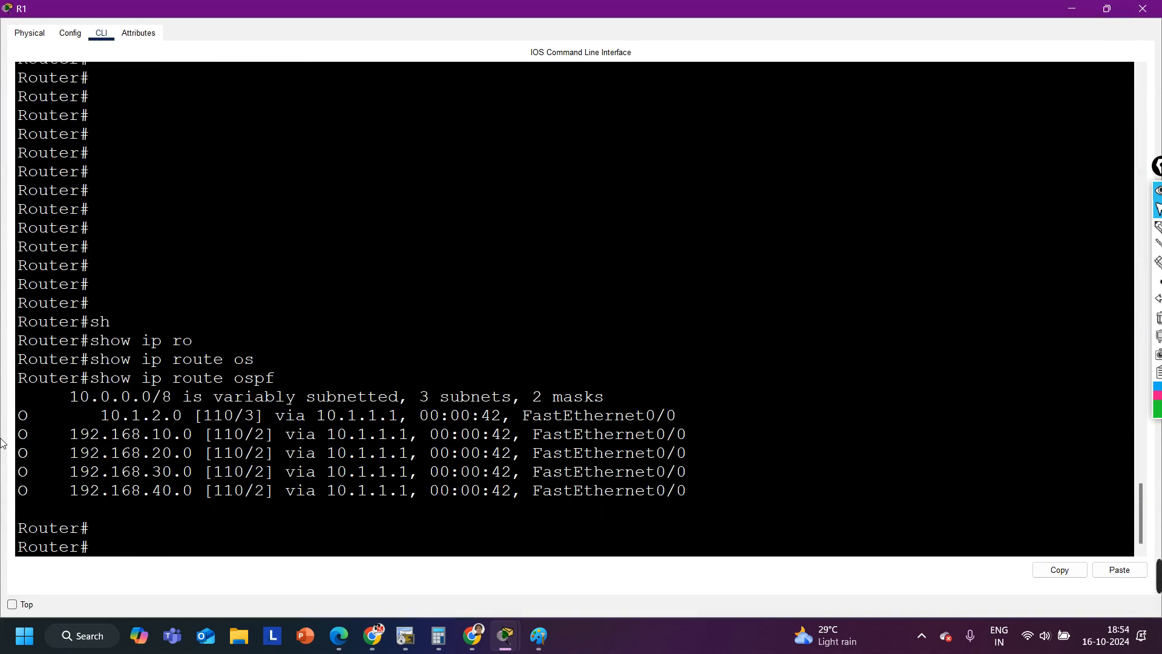
drag(24, 439, 748, 518)
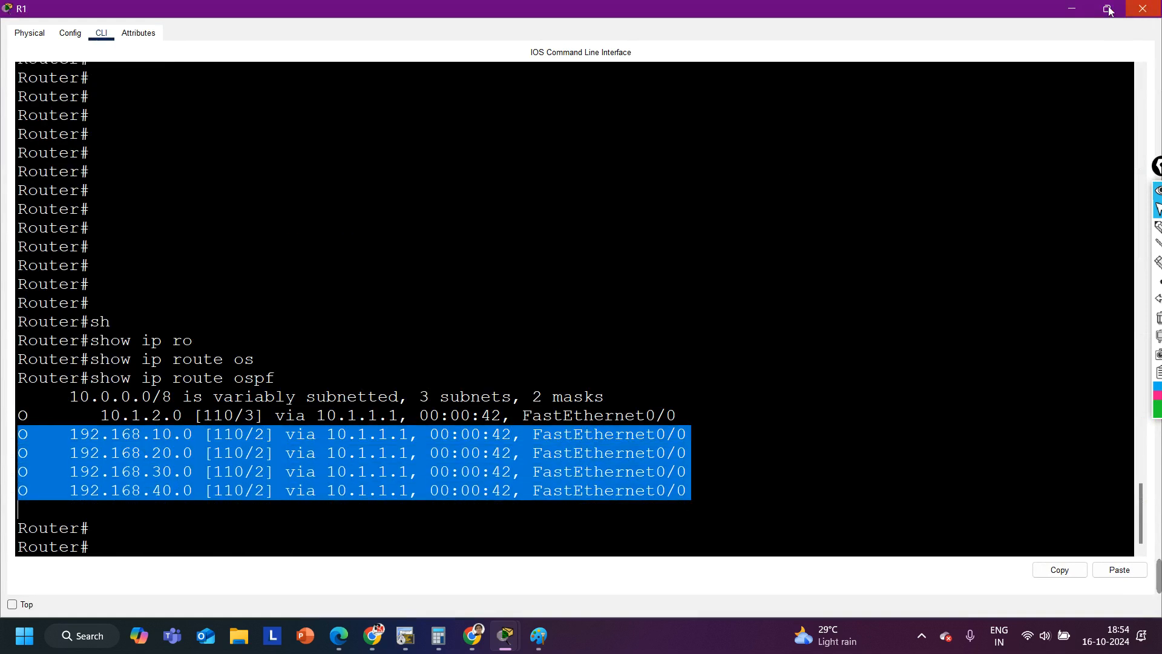
click(1141, 9)
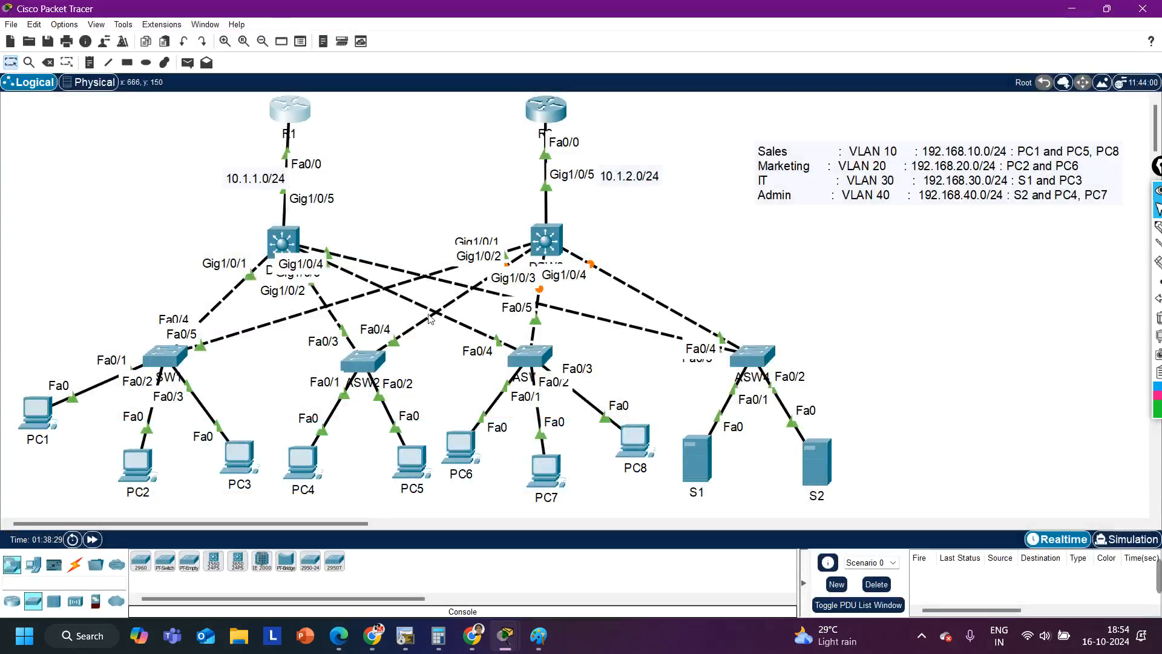
Step: Ping R1's address 10.1.1.2 from PC1's command prompt and return to the topology
click(40, 420)
click(531, 466)
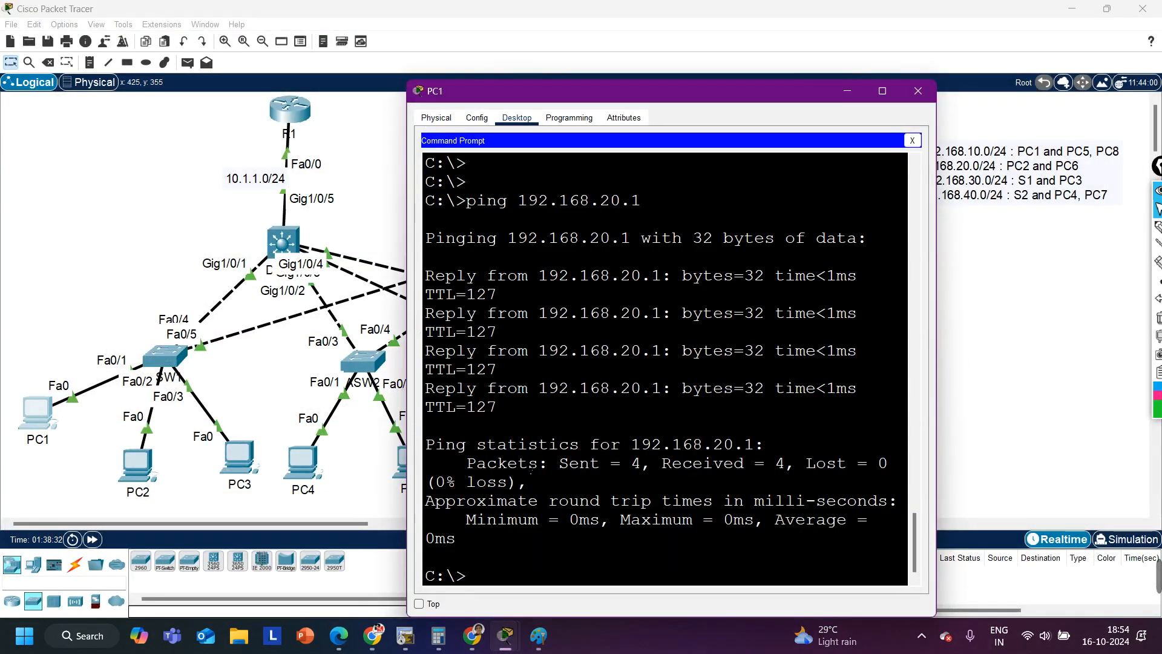
key(Return)
key(Return)
key(Return)
key(Return)
text(ping)
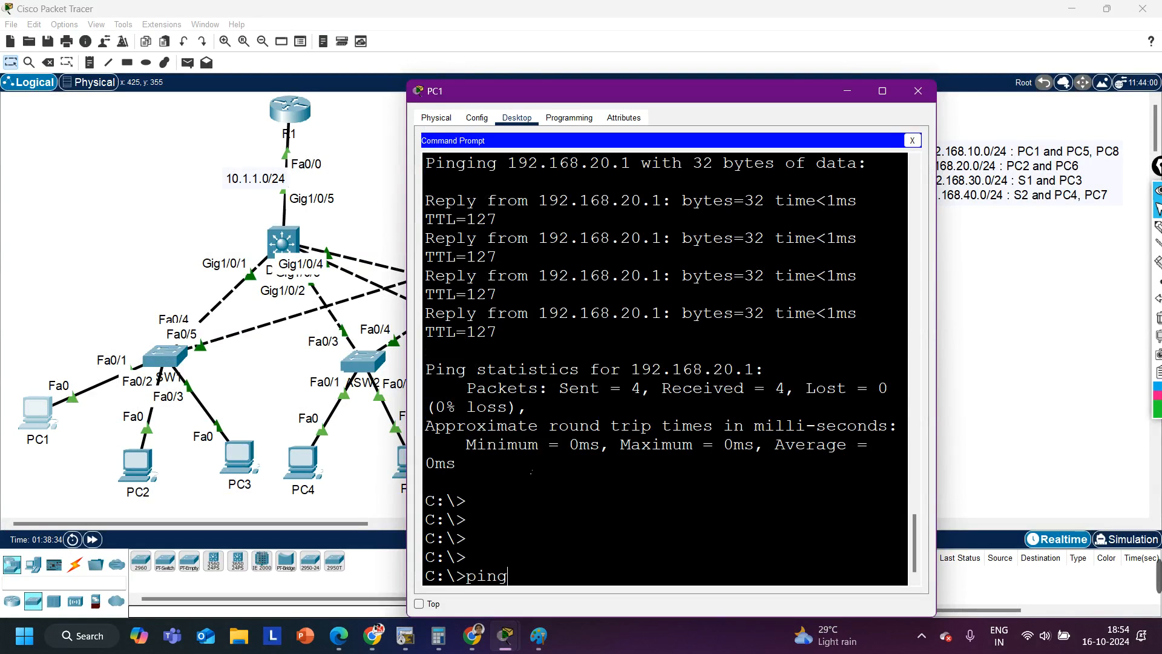
text( 10.1.1.2)
key(Return)
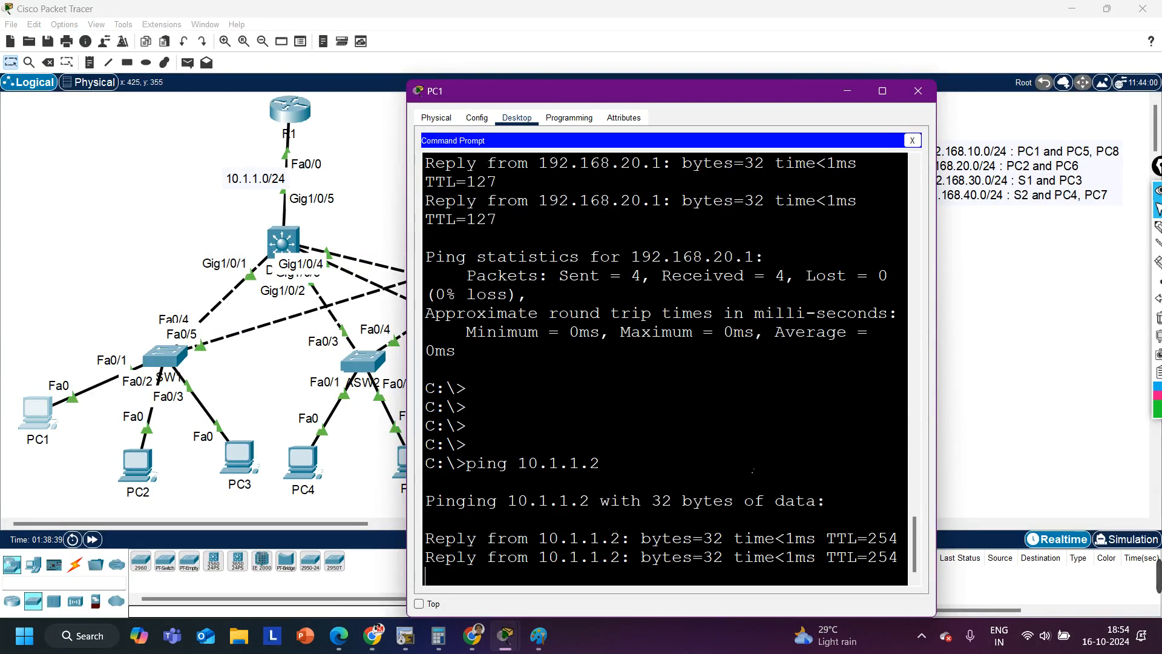
drag(936, 464, 1069, 456)
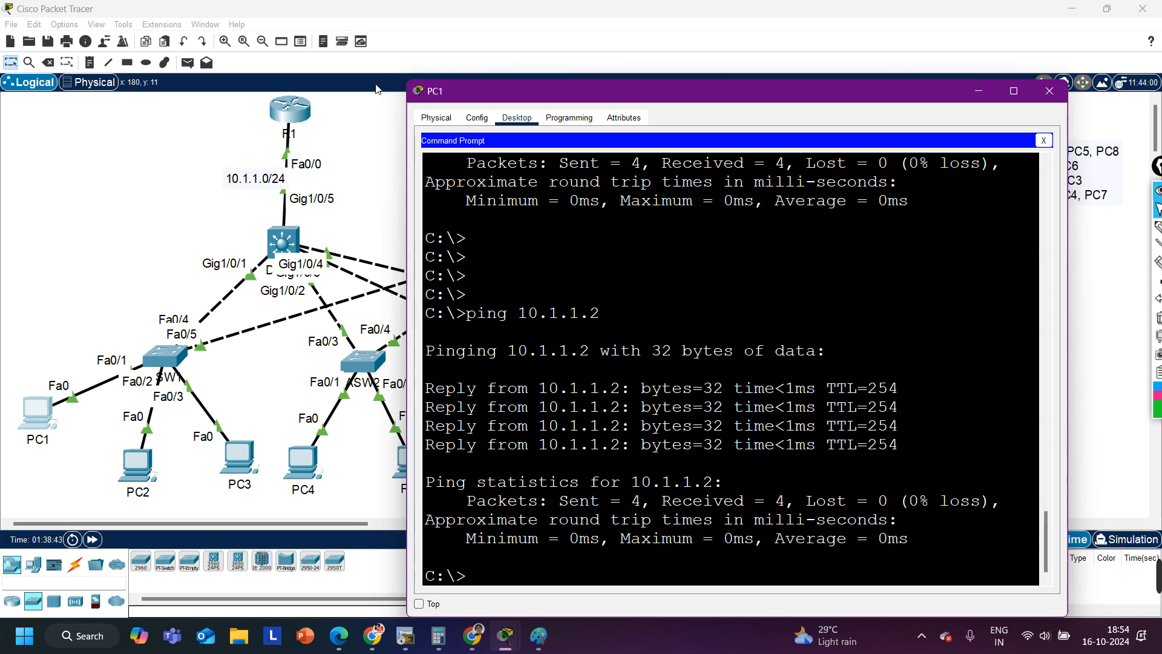
click(166, 188)
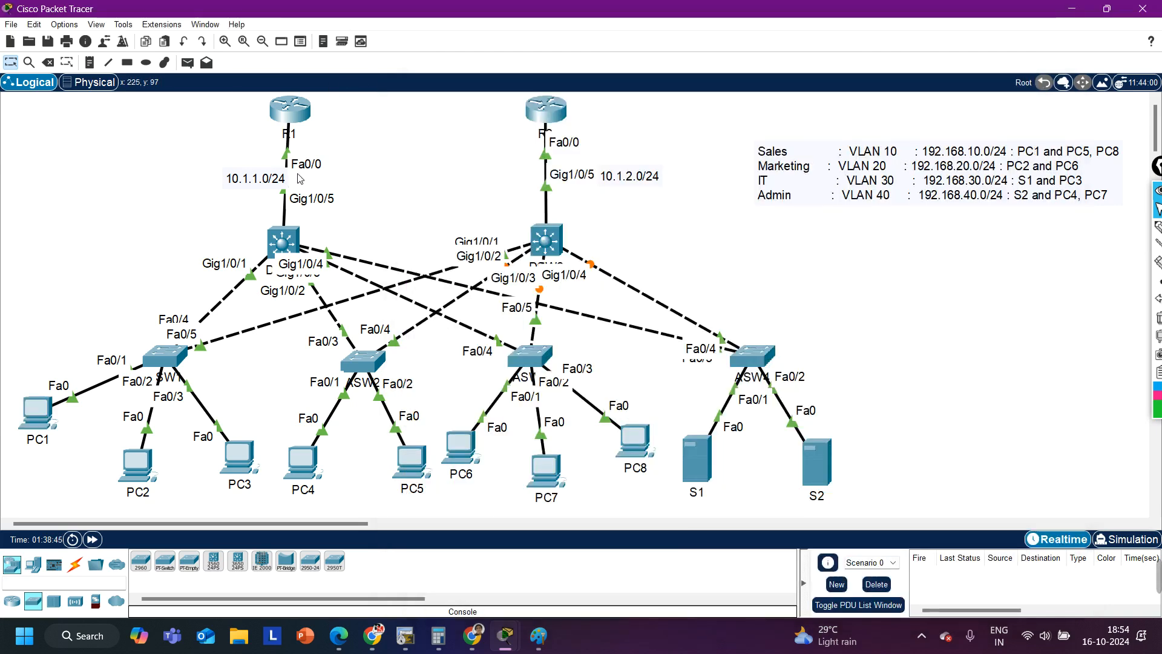
Step: Display the OSPF routes on R2 in a maximized window, examine the VLAN network routes and close the window
click(555, 119)
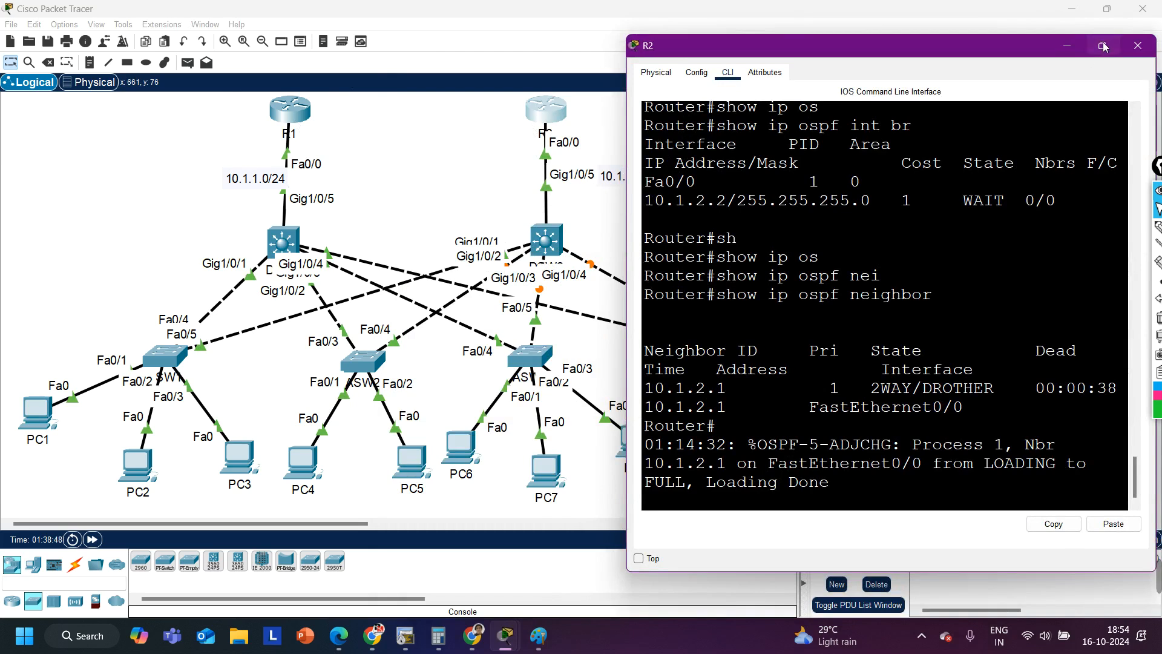
click(1103, 46)
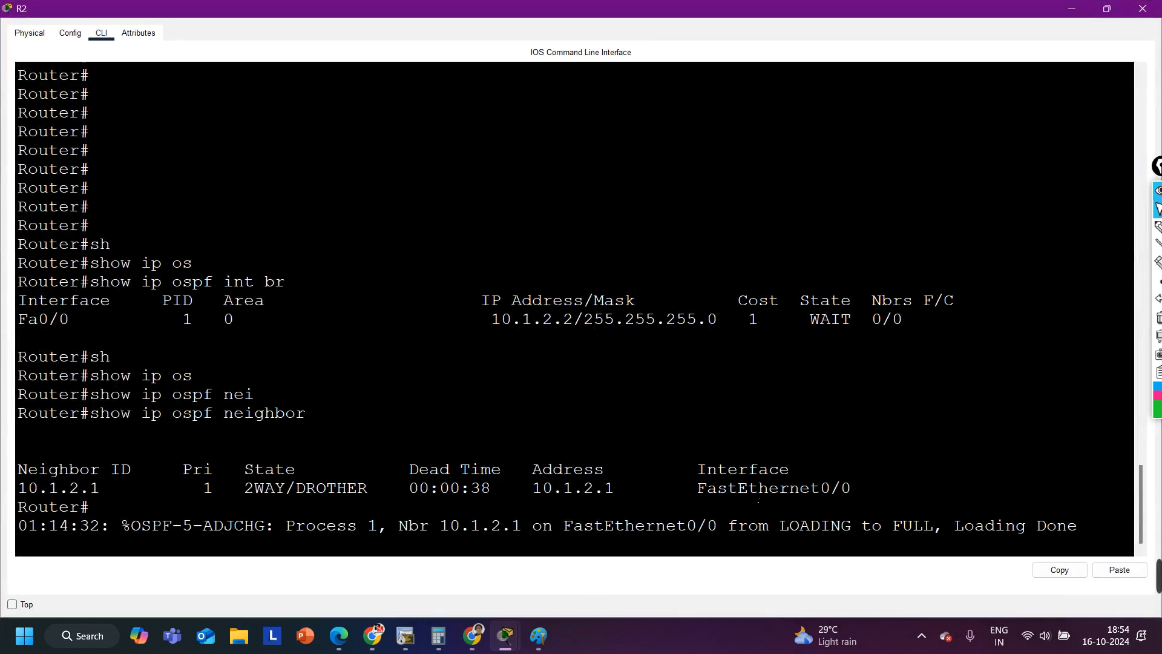
key(Return)
key(Return)
text(show )
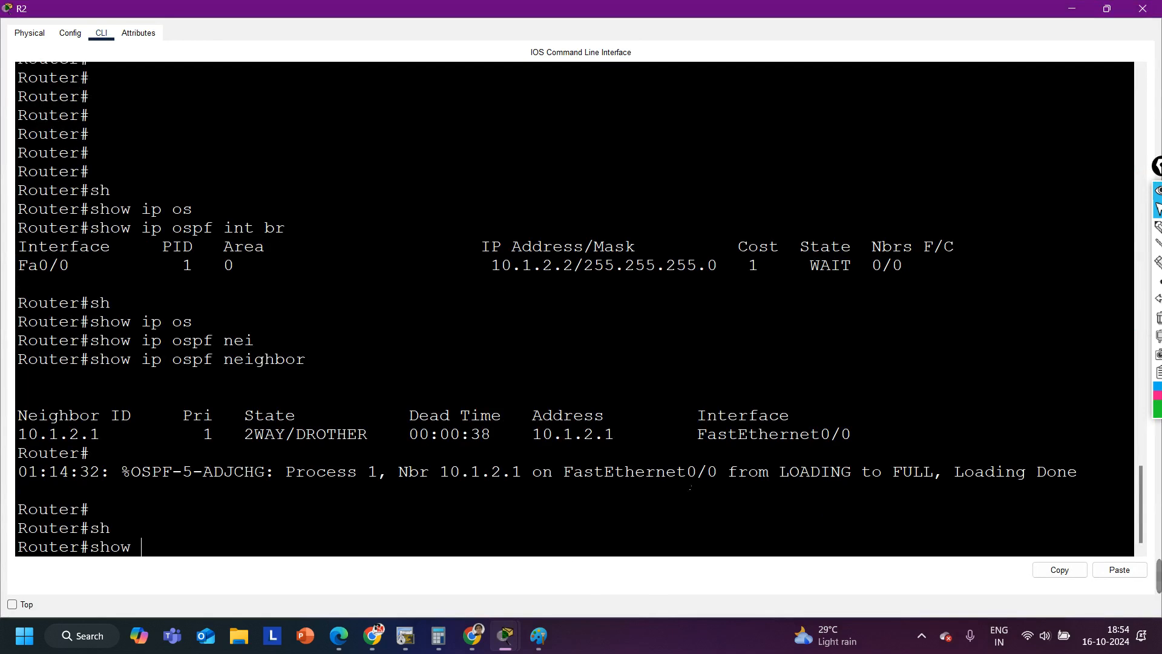
text(ip ro)
key(Tab)
text(os)
key(Tab)
key(Return)
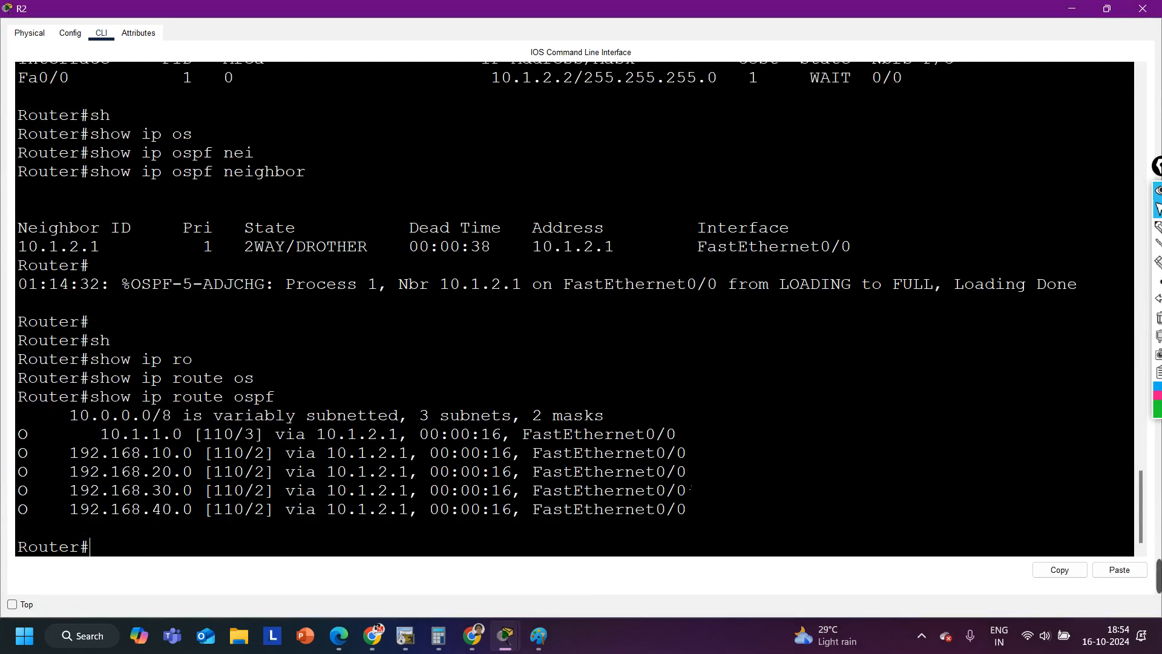
drag(29, 453, 712, 528)
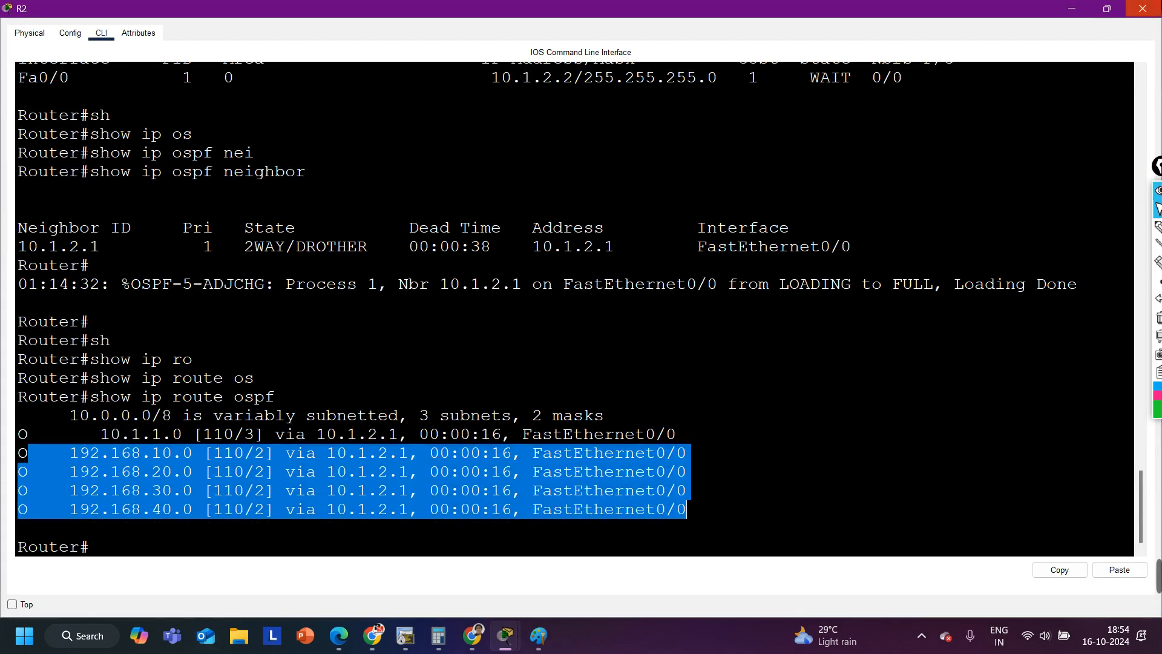
click(1142, 8)
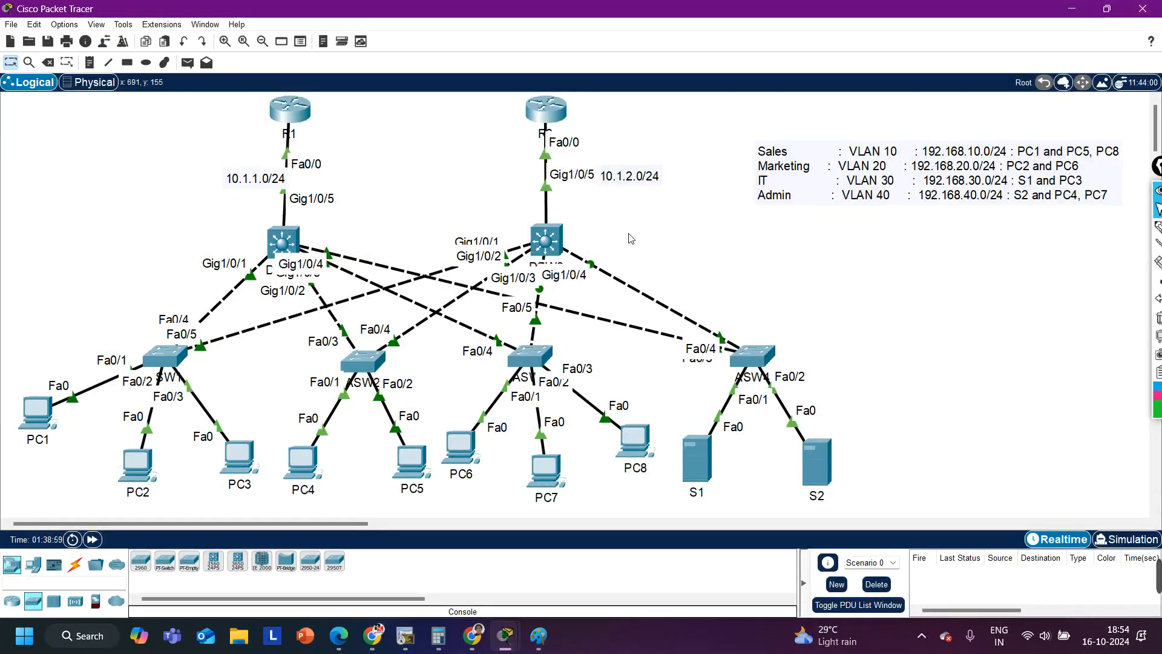
drag(30, 384, 954, 473)
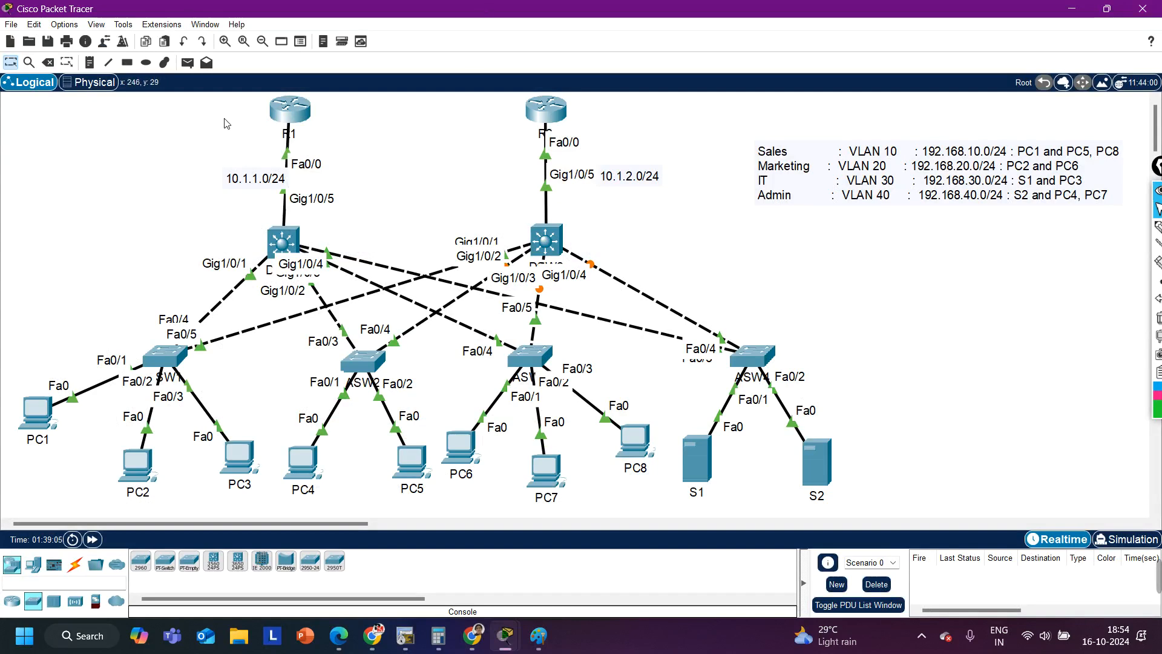
drag(222, 115, 624, 120)
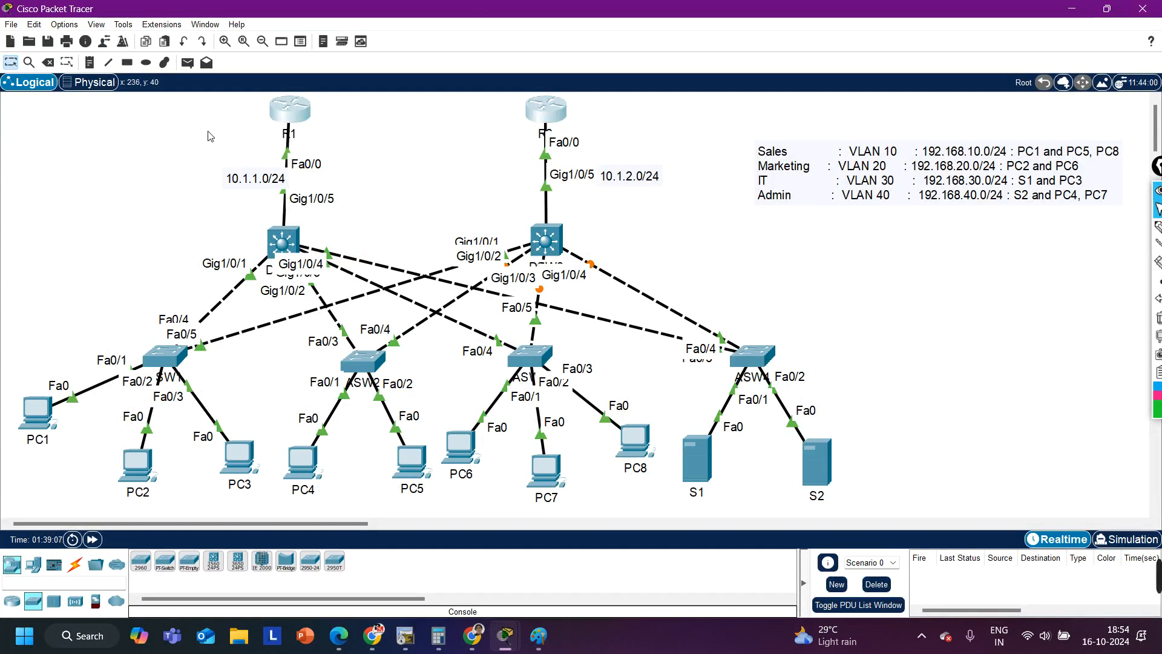
click(223, 127)
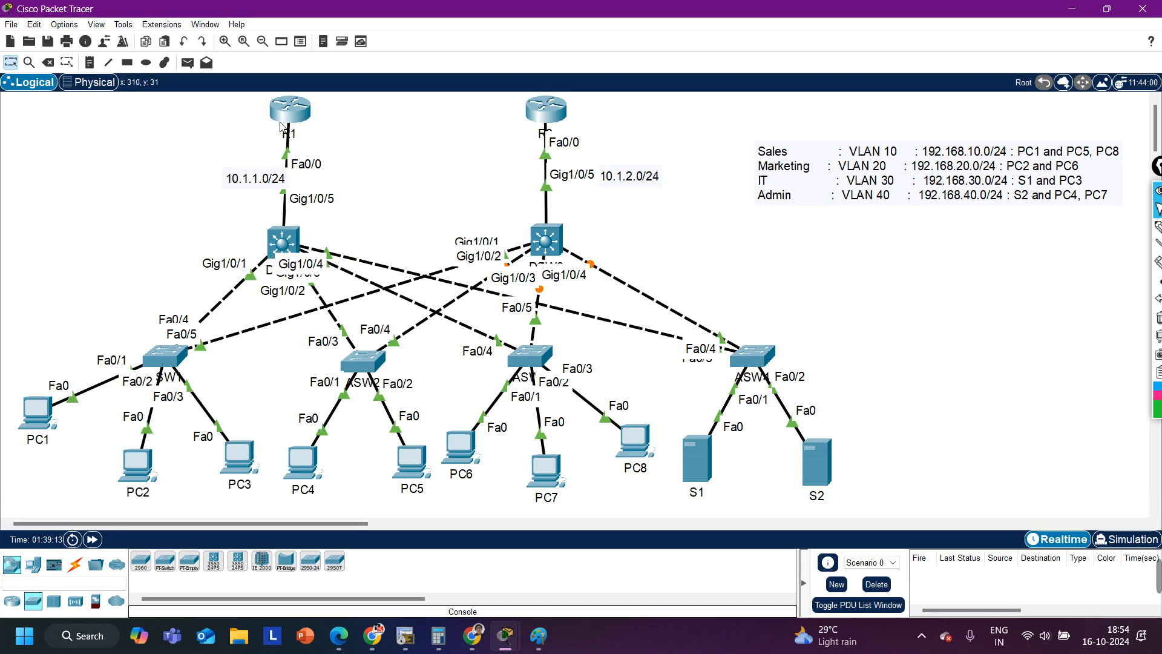
drag(233, 111, 346, 142)
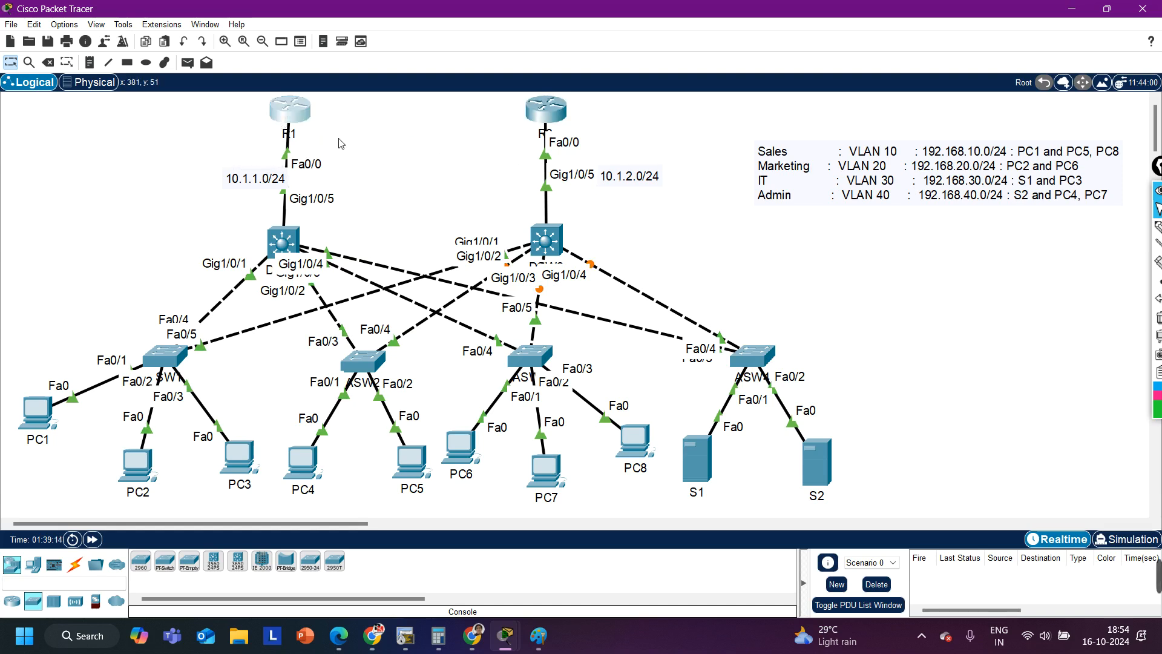
Step: Move PC1 slightly closer to PC2 in the topology
drag(26, 453, 70, 476)
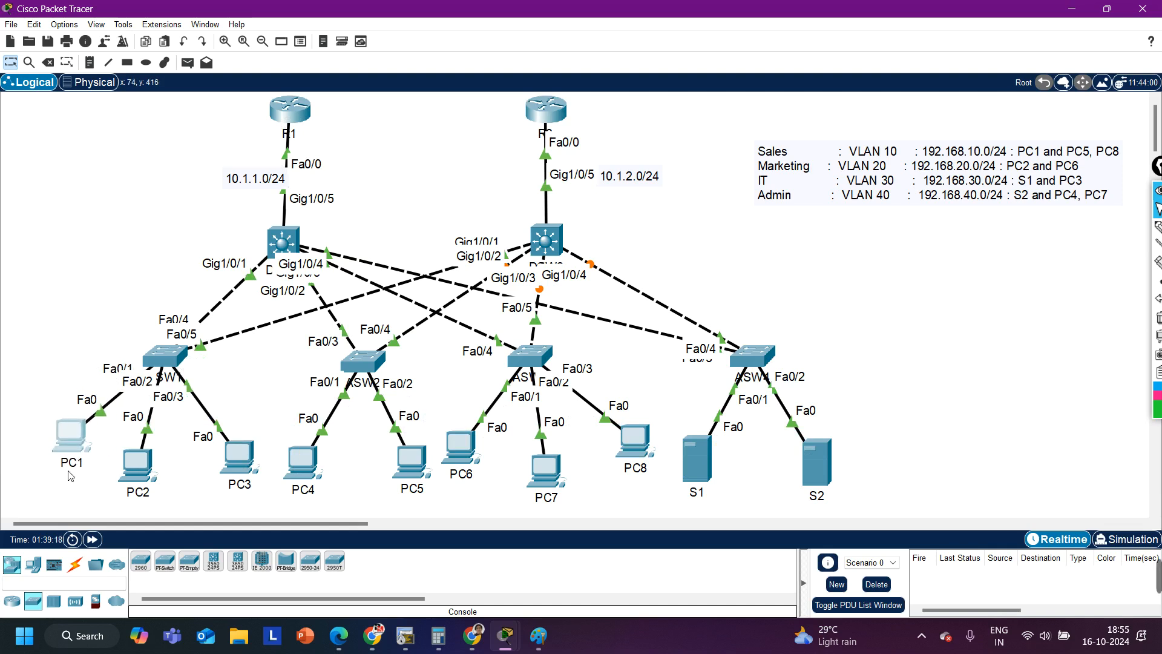
Step: Open server S1's IP configuration and examine its static IPv4 address
click(693, 462)
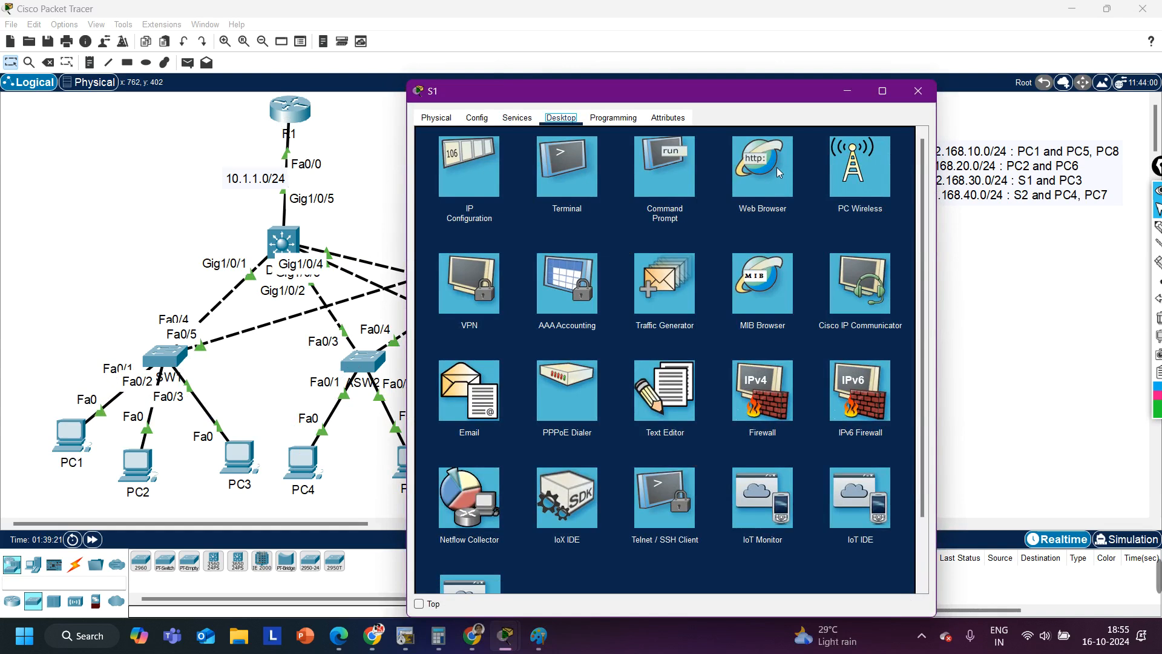
click(488, 173)
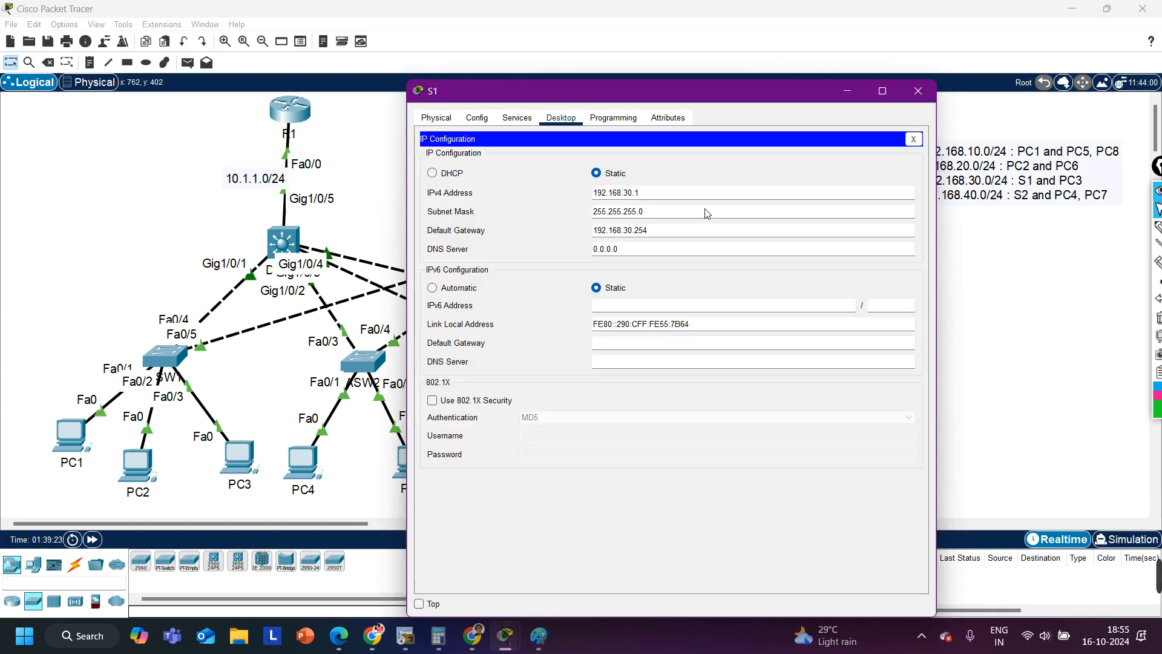
double_click(662, 200)
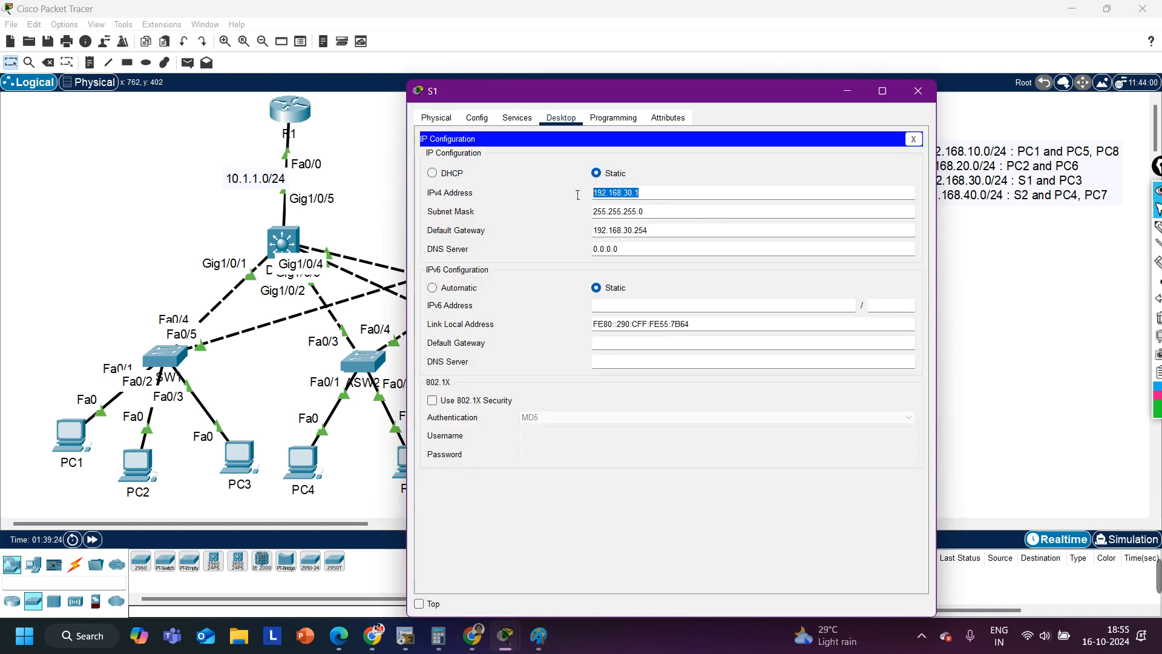
Step: Leave S1's IP configuration and open the index.html file of its HTTP service for editing
click(913, 140)
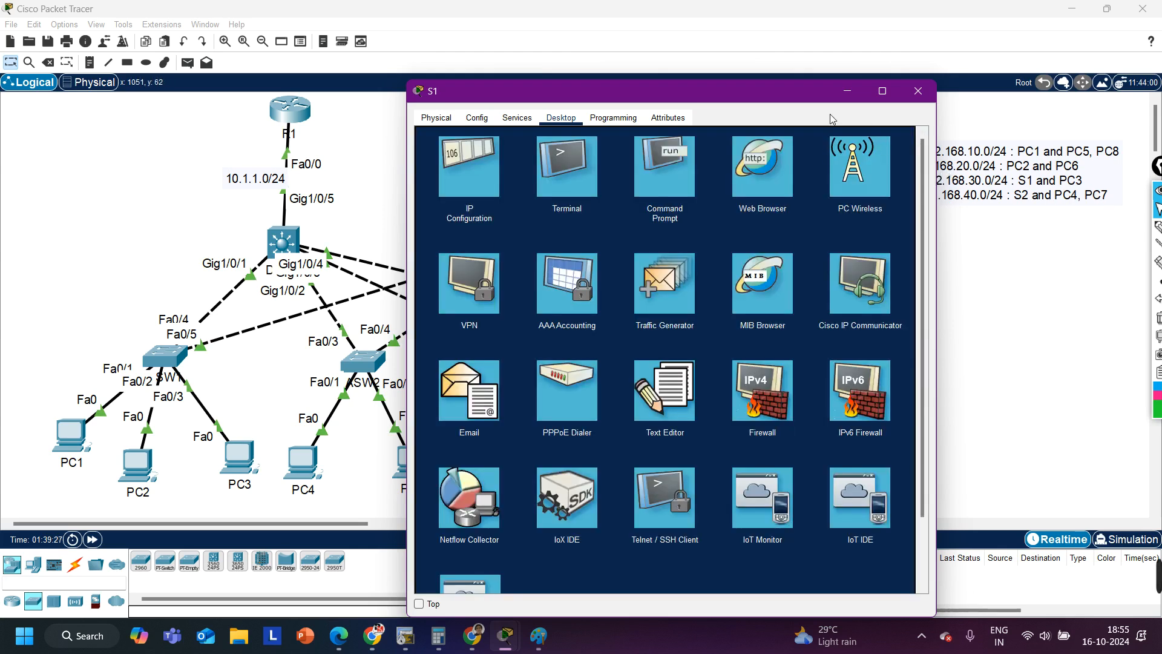
drag(775, 97, 605, 83)
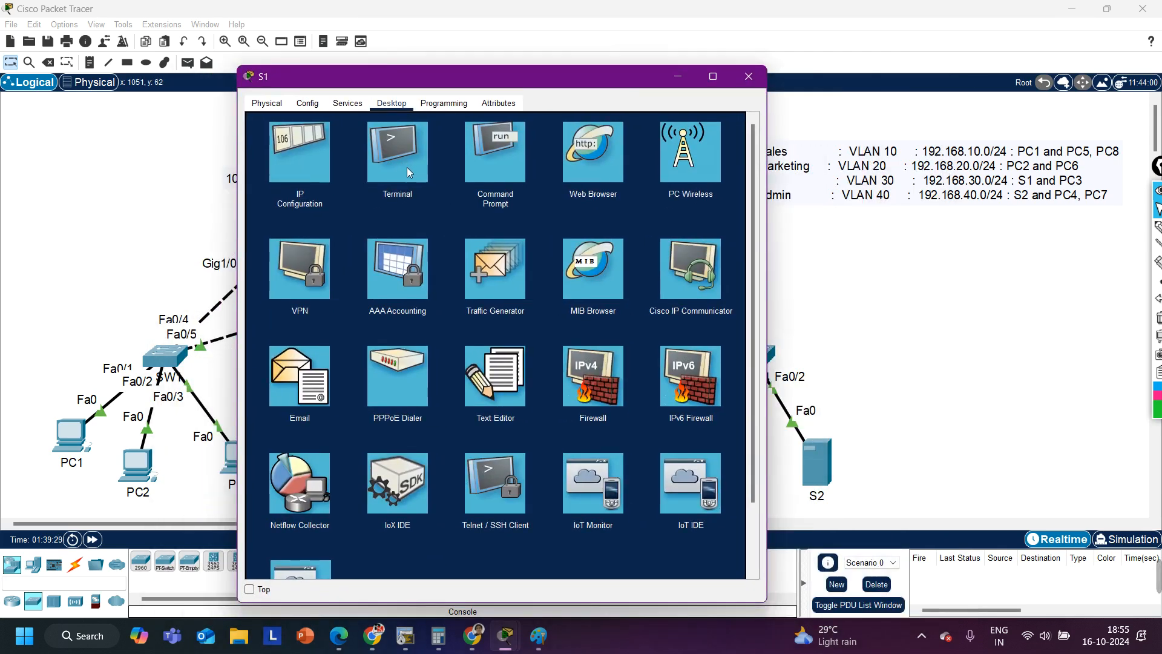
click(349, 105)
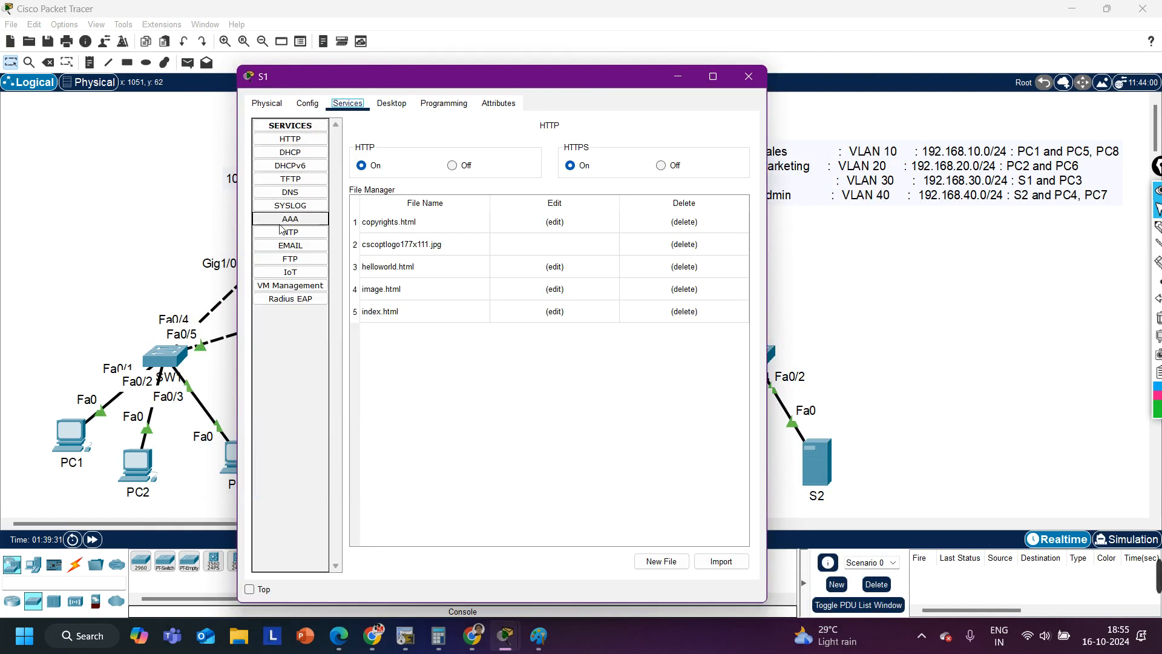
click(309, 142)
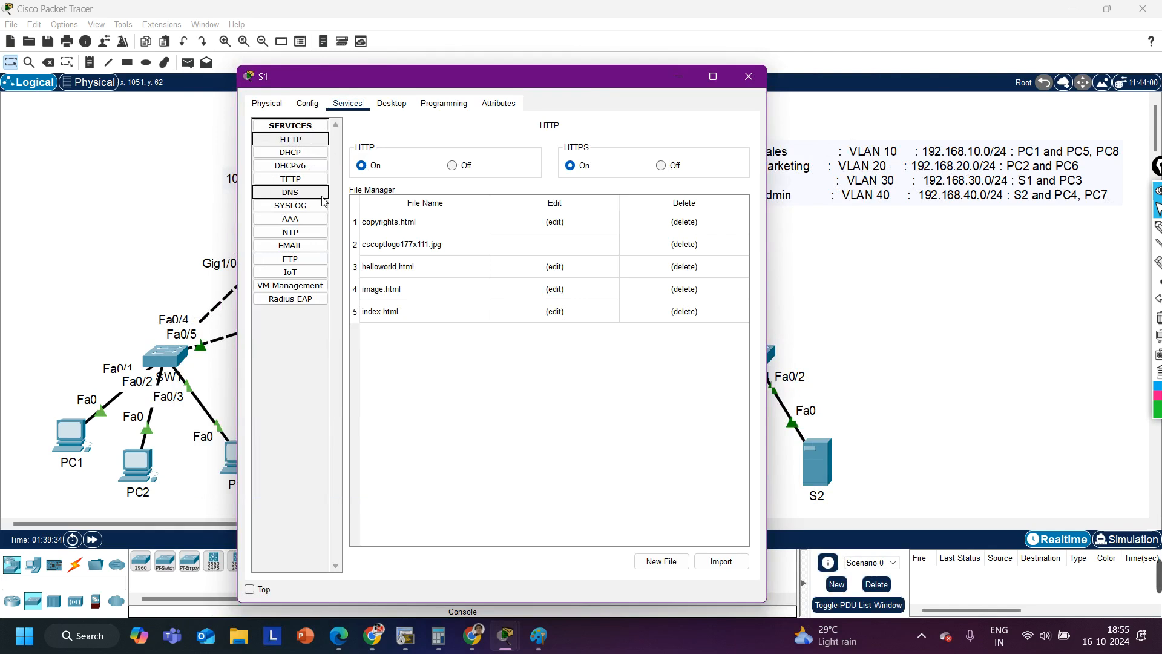
click(554, 312)
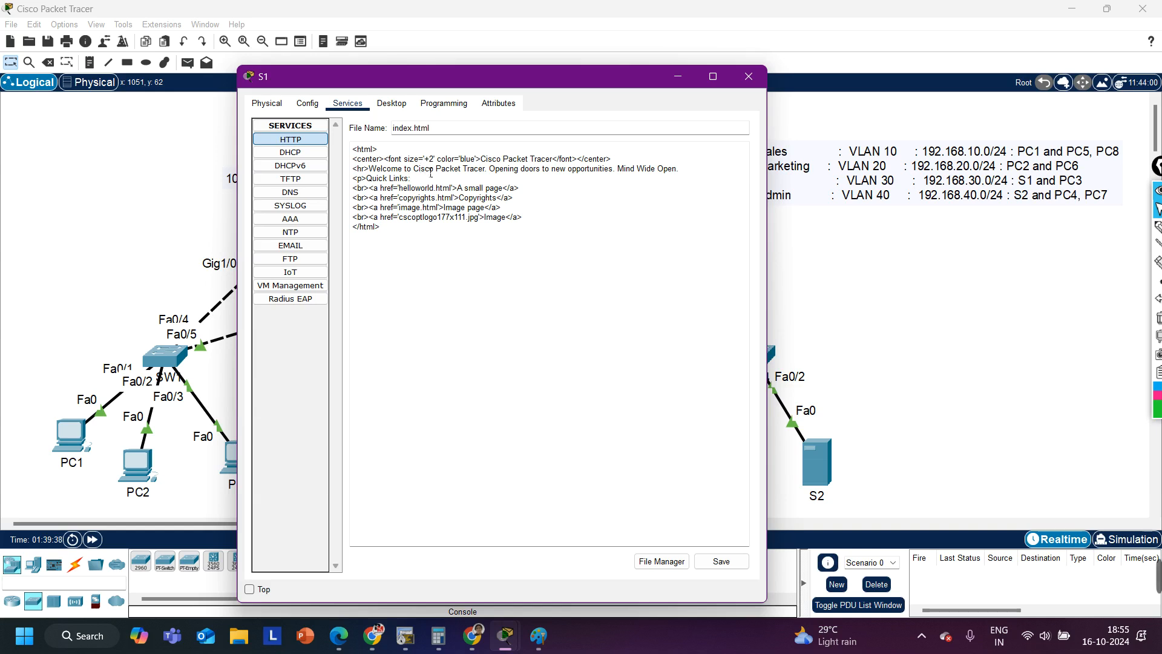
Step: Replace the centred blue heading text in index.html with "PM Networking"
click(488, 161)
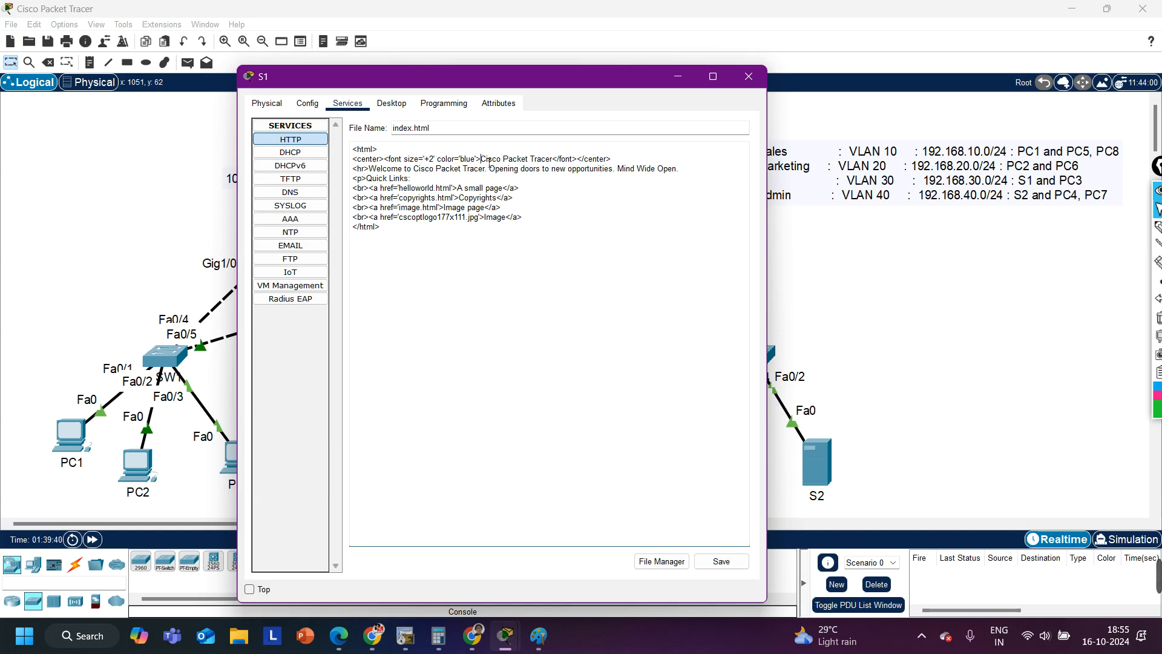
drag(483, 161, 555, 168)
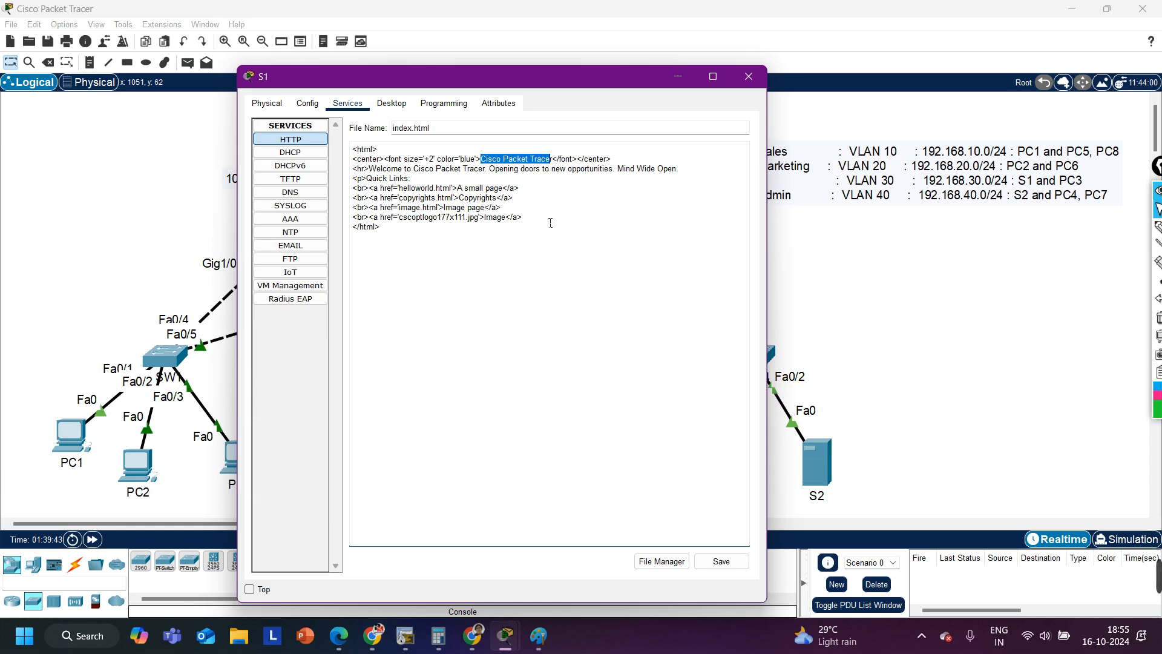
key(BackSpace)
key(BackSpace)
text(PM Networking)
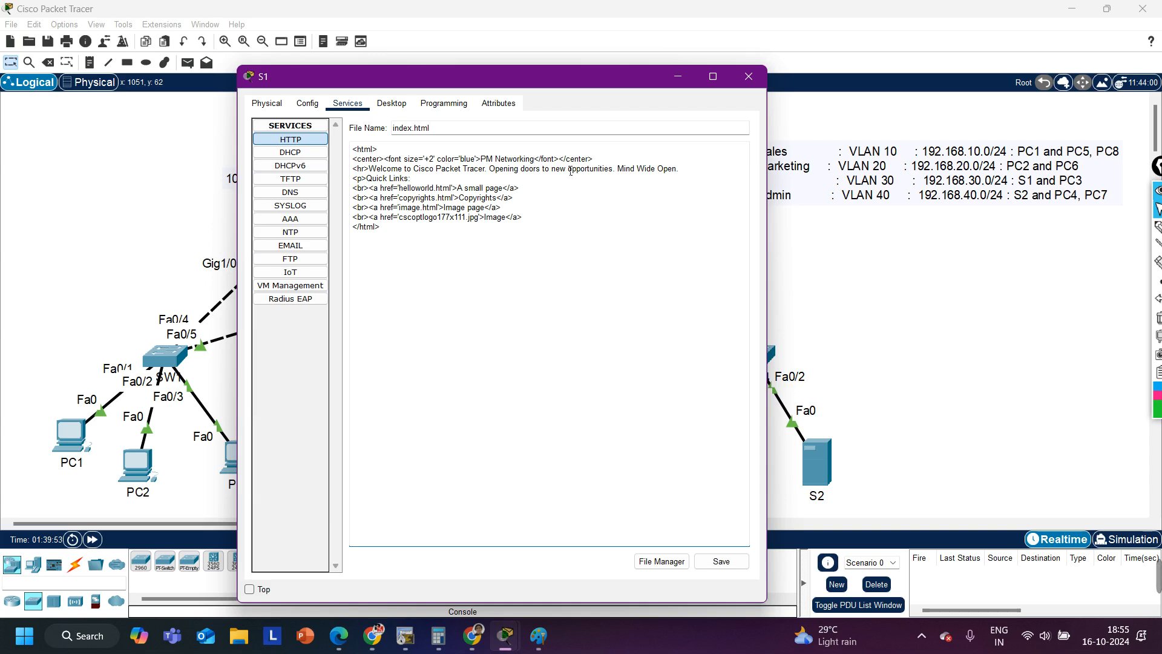
Step: Replace the product name and slogan after "Welcome to" in index.html with "Networking Project", keeping "Mind Wide Open."
drag(412, 173, 621, 177)
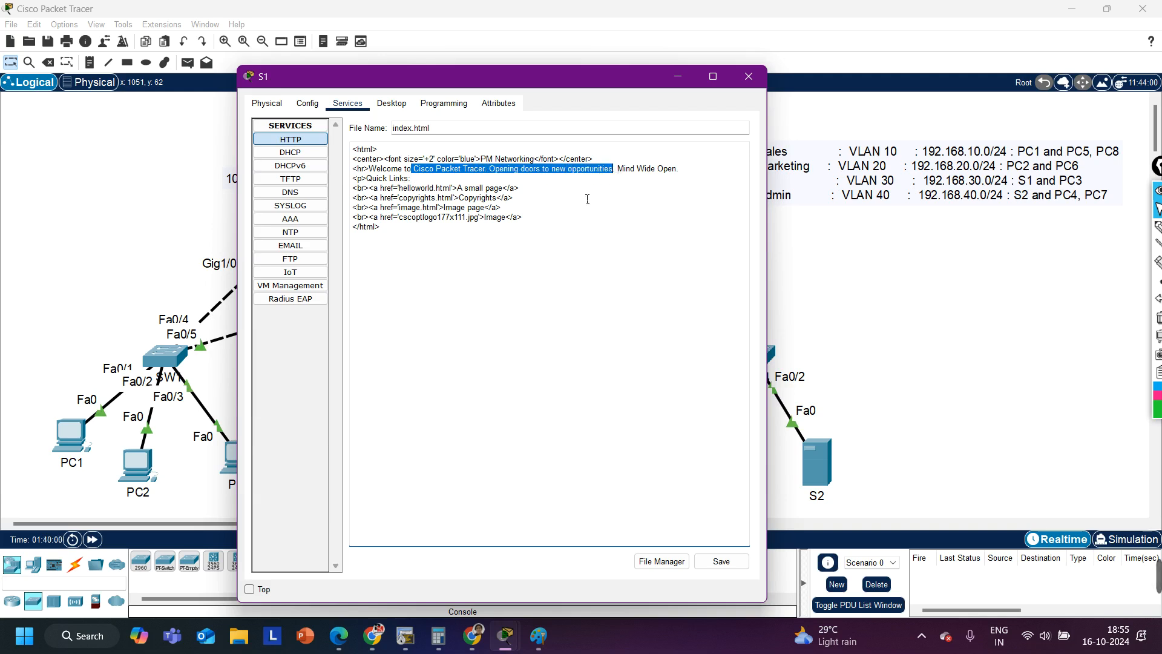
text(Networki)
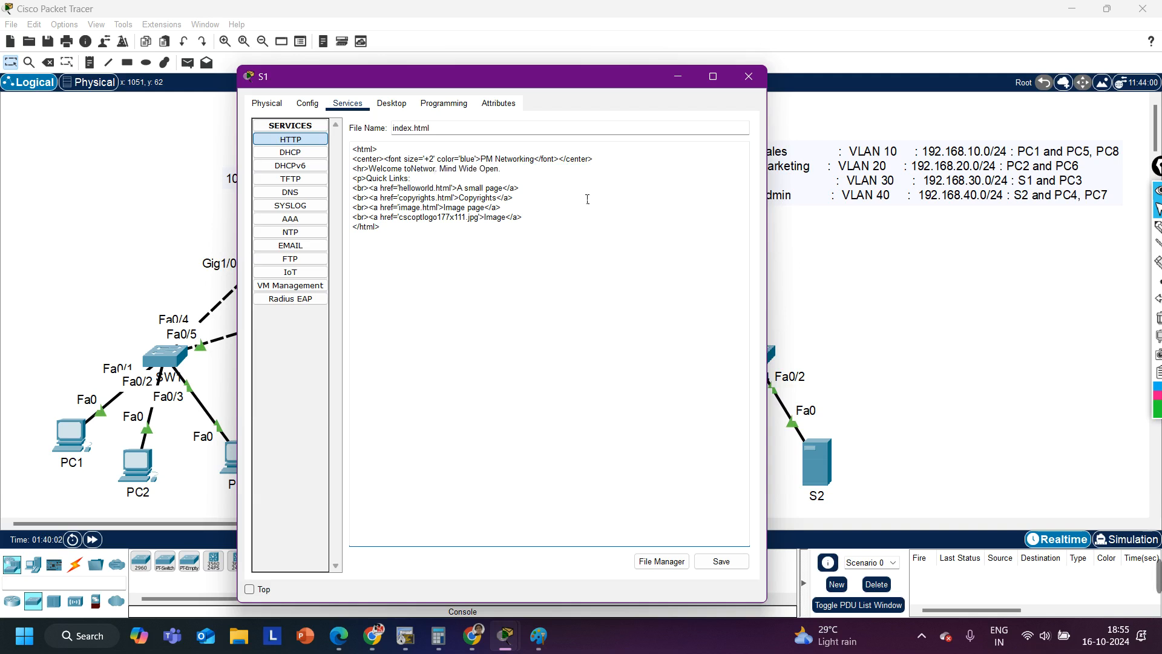
text(ng Proj)
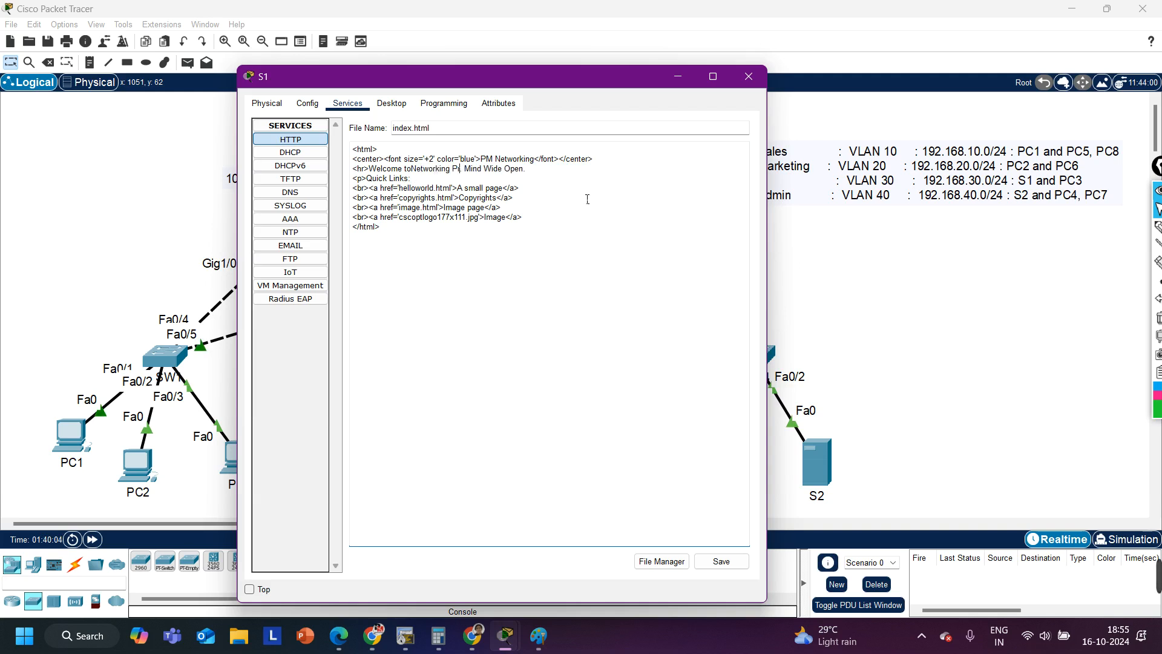
text(ect.)
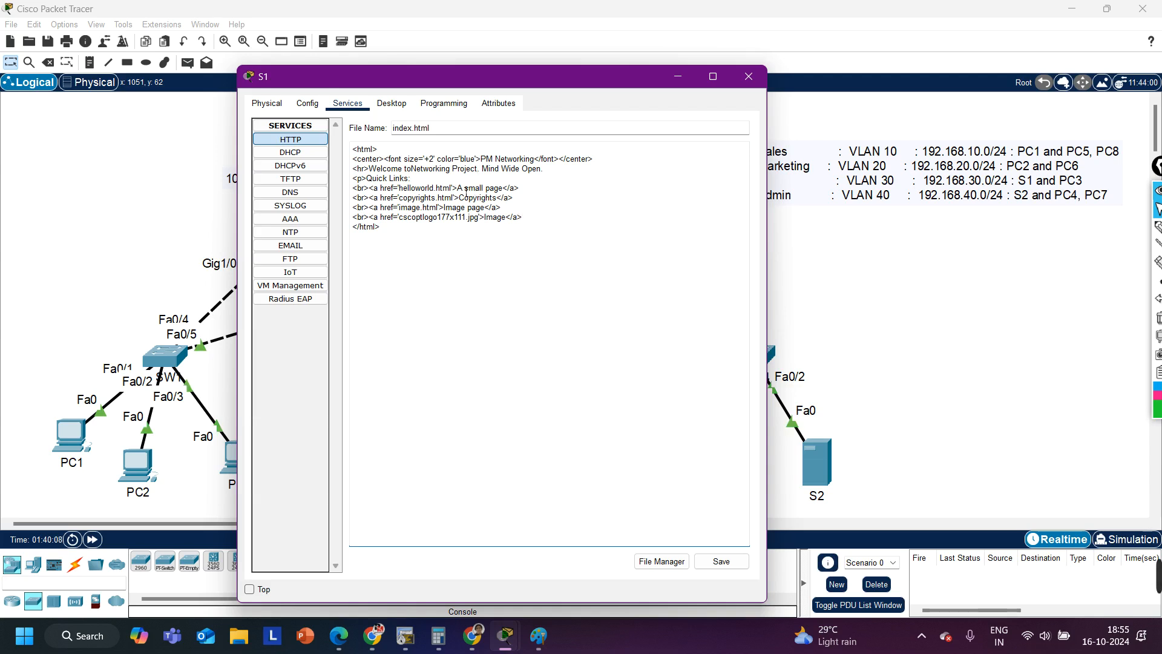
Step: Relabel the helloworld.html link as "VLAN Configuration" and the image.html link as "OSPF PROTOCOL"
drag(457, 189, 502, 190)
key(shift+Left)
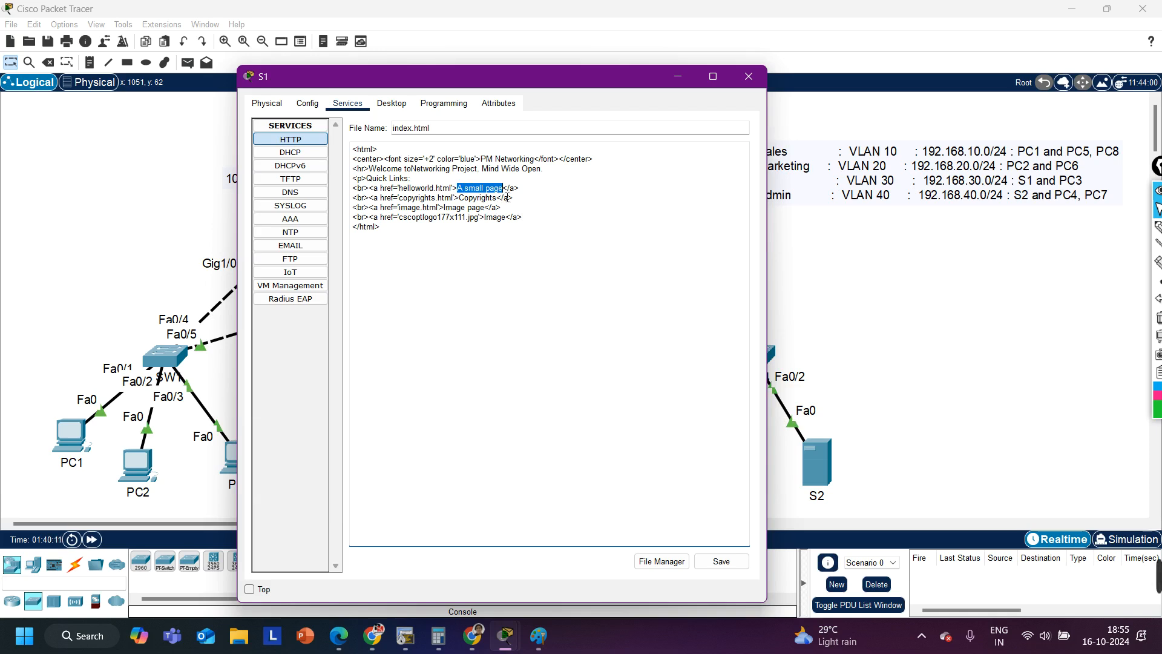
text(VLAN C)
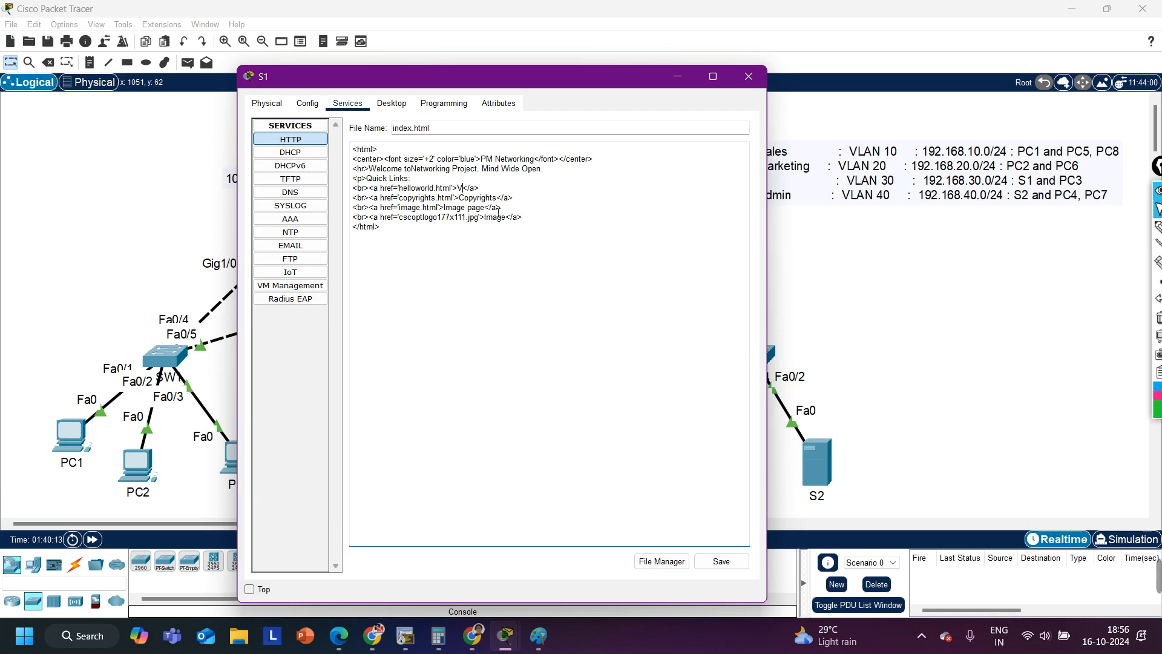
text(onfiguration)
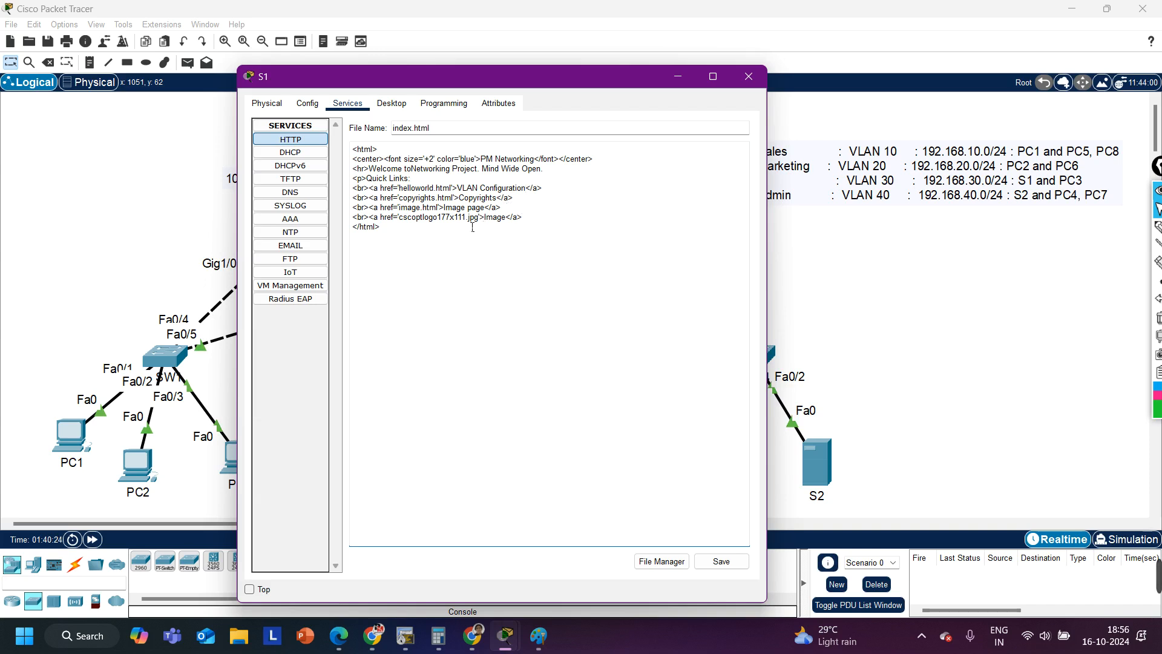
drag(486, 216, 452, 216)
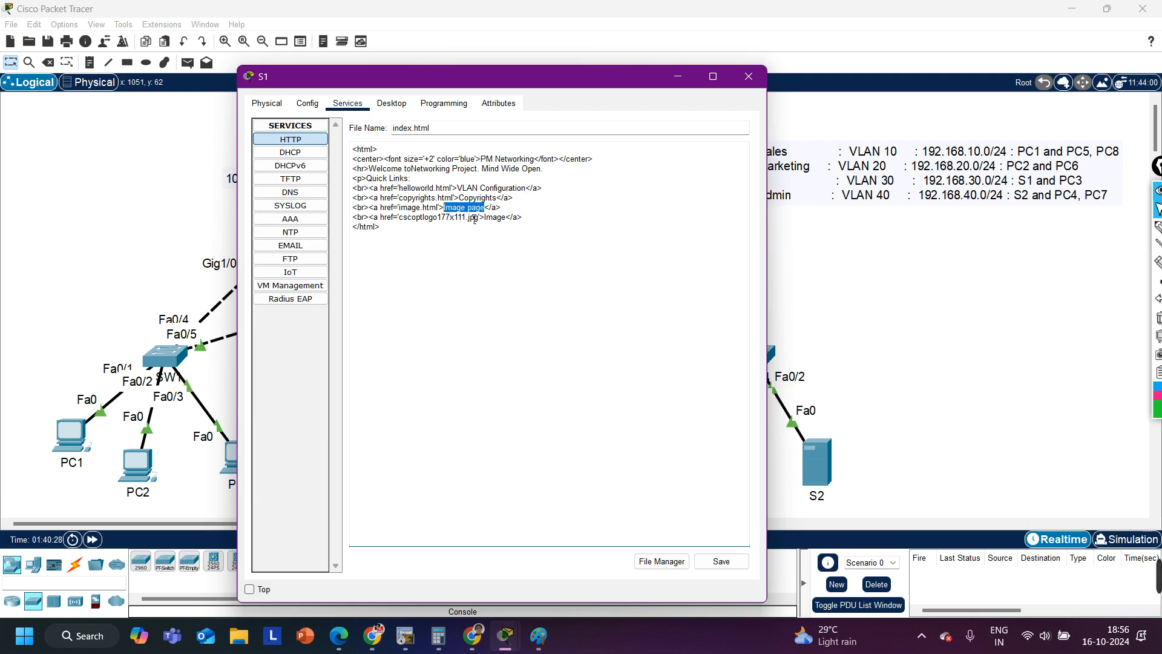
text(OSPF PROTOCOL)
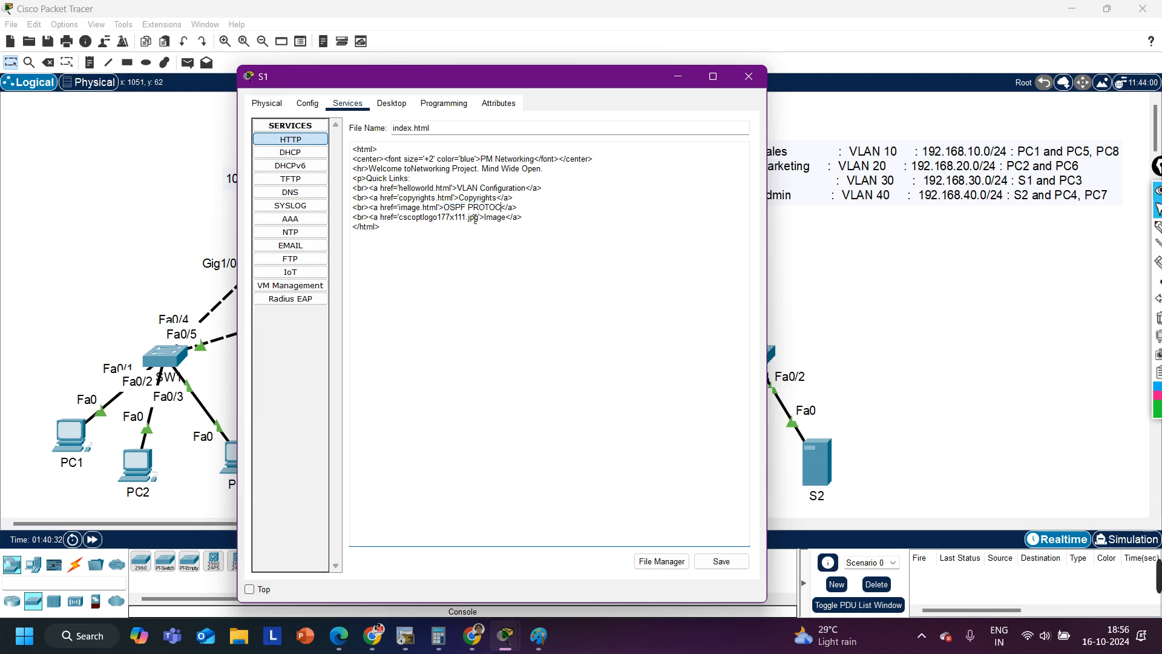
Step: Save index.html over the existing file and close S1's window
click(723, 563)
click(523, 363)
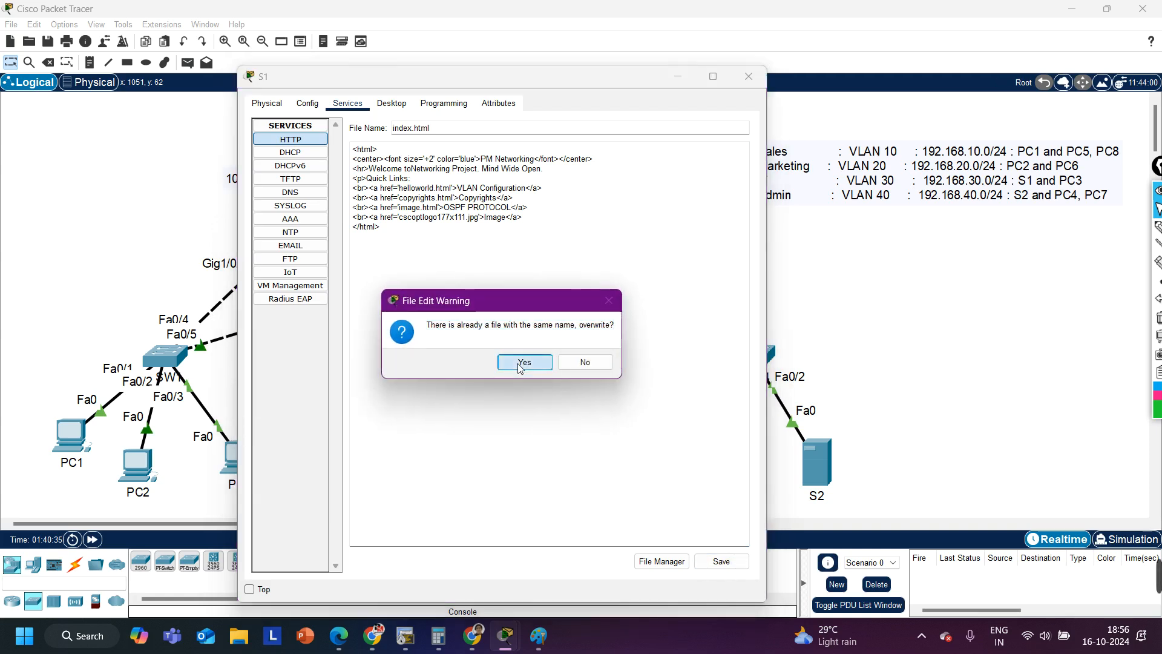
click(750, 77)
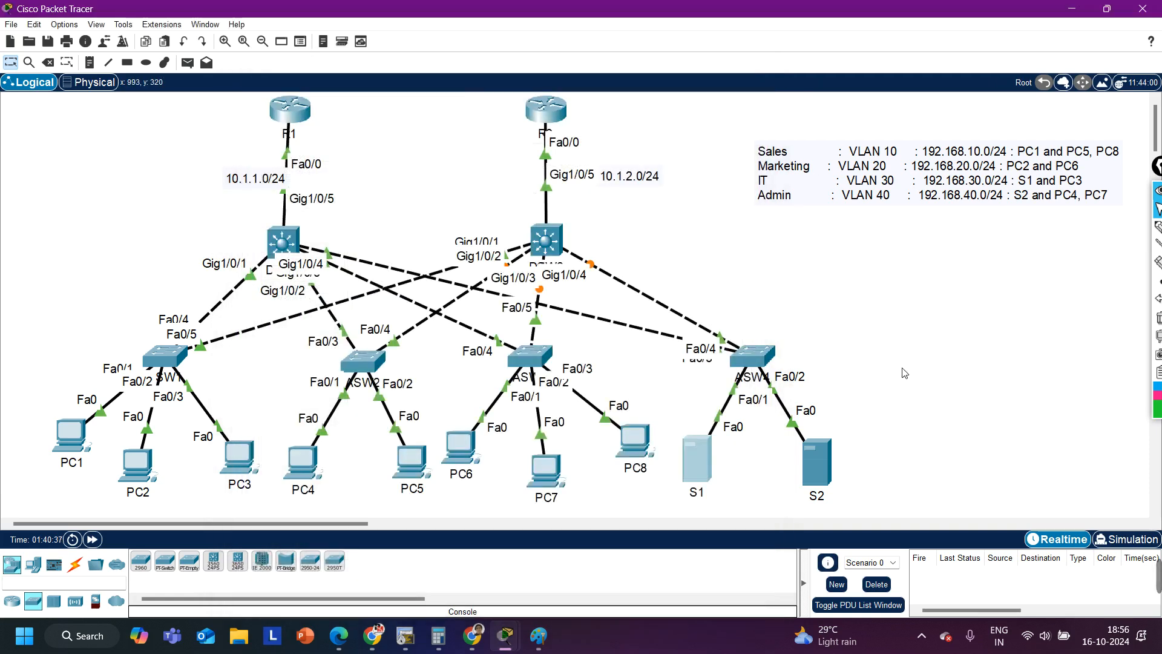
Step: Load S1's web page at 192.168.30.1 in PC1's web browser, examine its heading and links, and close the window
click(70, 434)
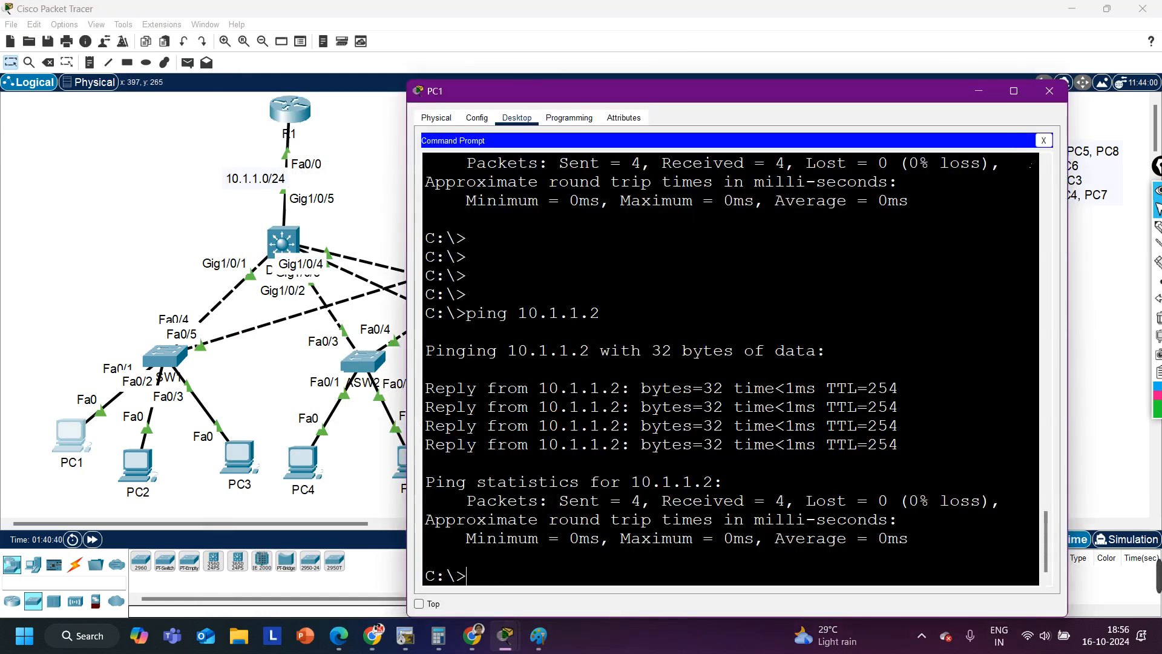
click(1043, 140)
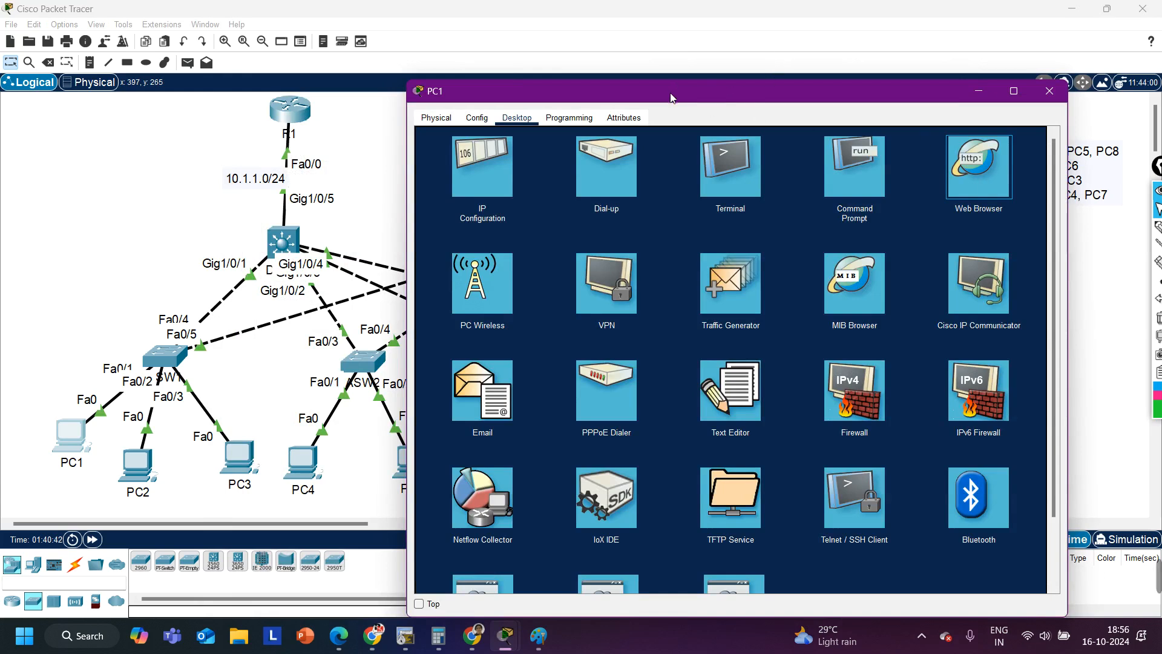
drag(612, 85, 670, 92)
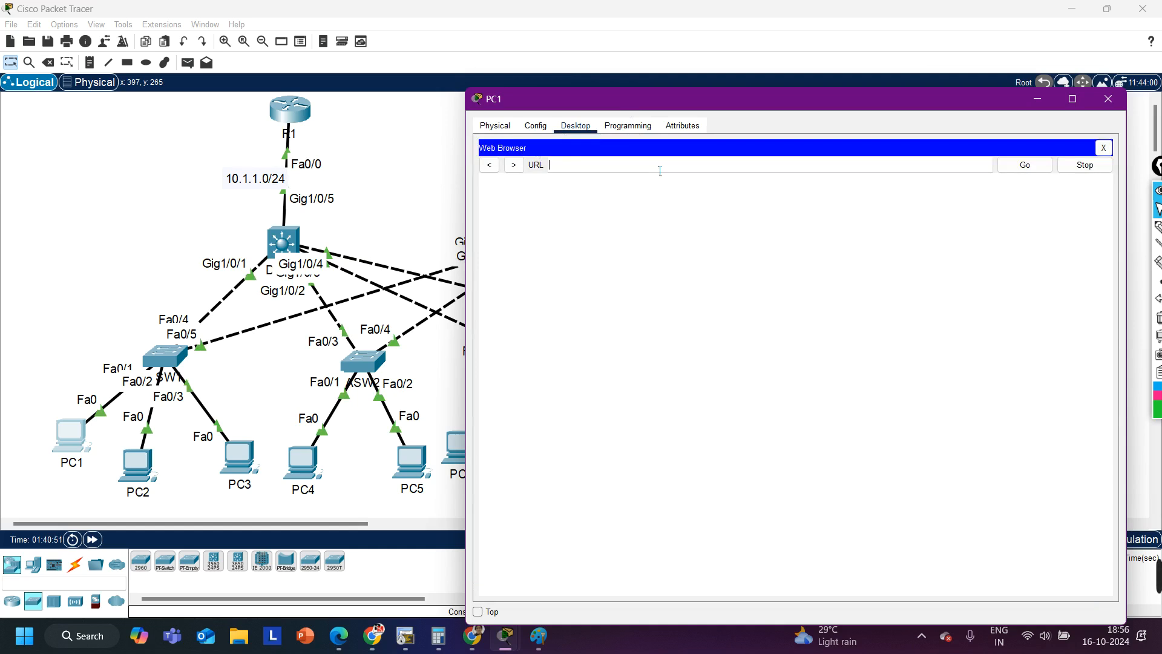
drag(718, 97, 347, 56)
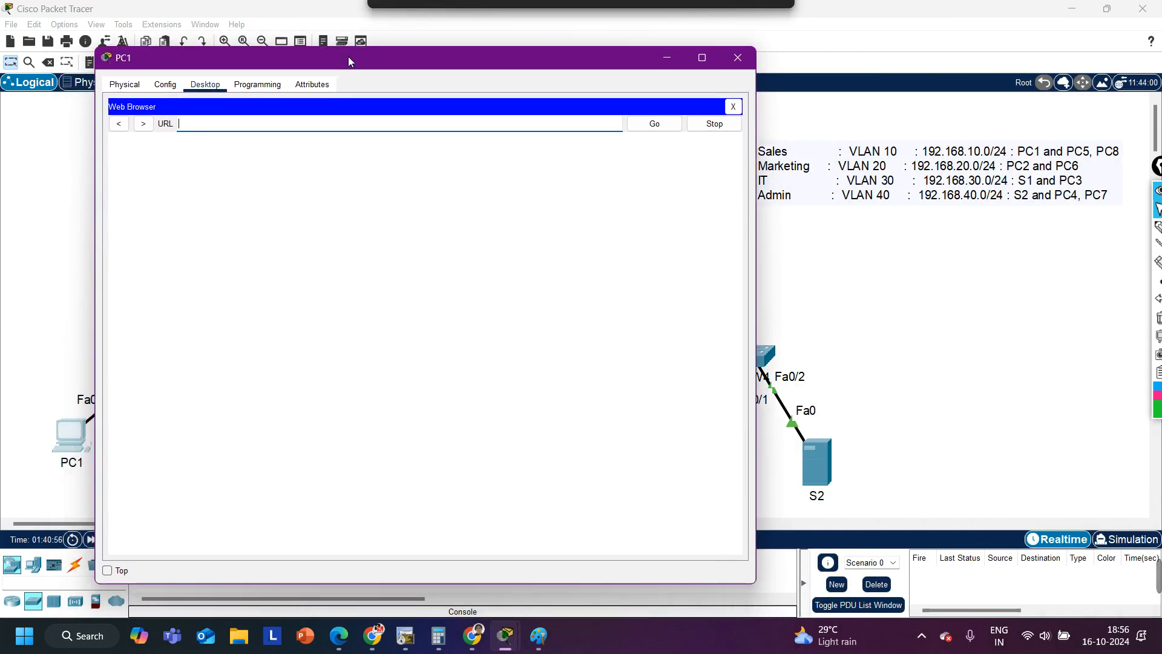
text(192.168.30.1)
key(Return)
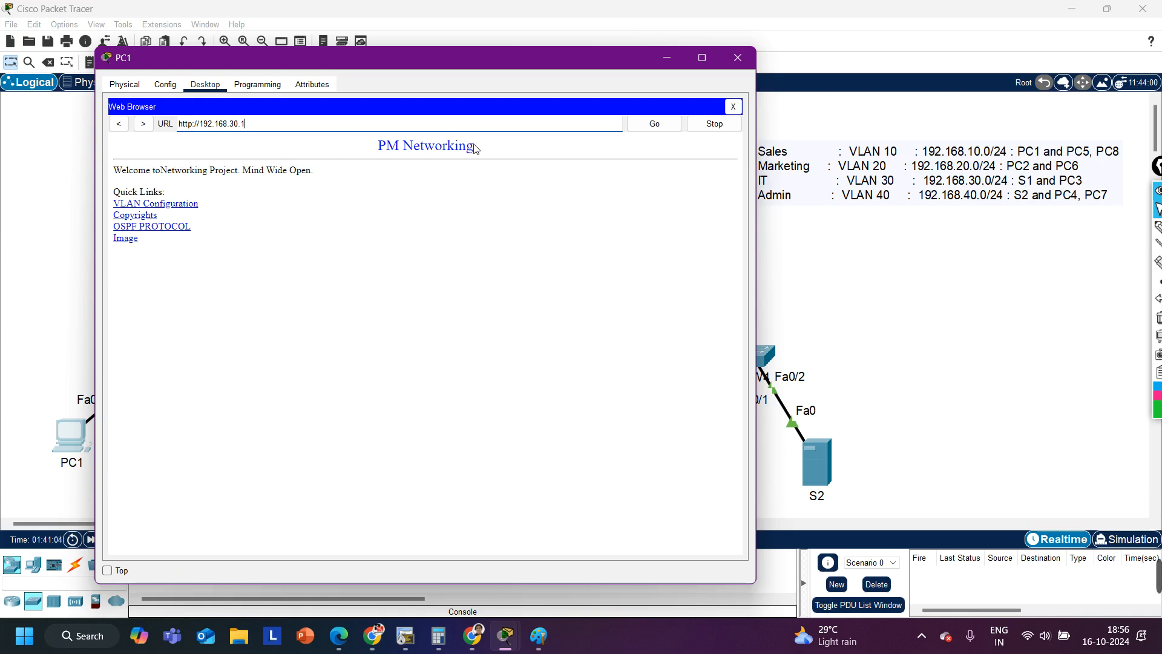
mouse_move(202, 210)
mouse_down()
mouse_move(142, 216)
mouse_move(202, 219)
mouse_up()
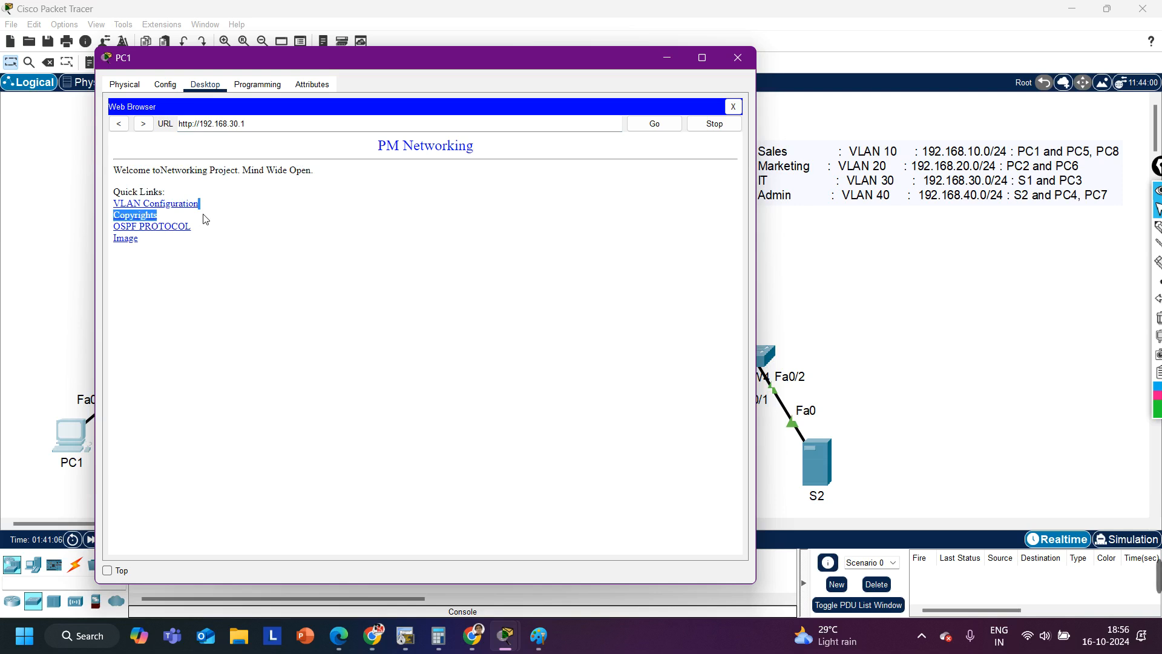
click(738, 58)
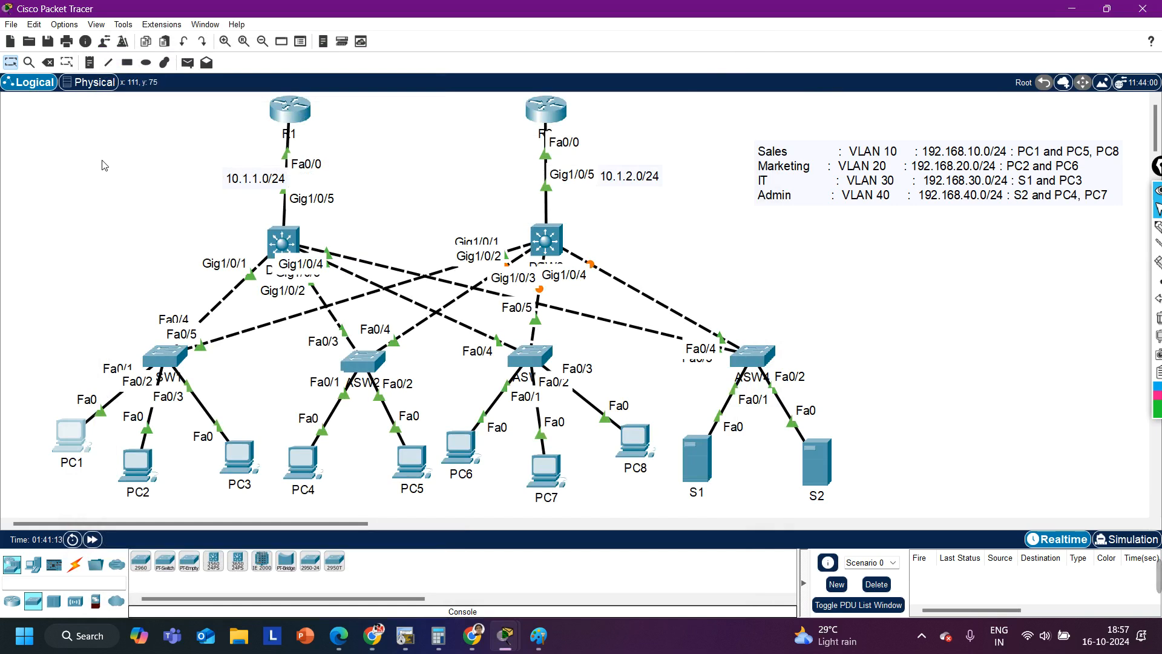
drag(49, 109, 1070, 500)
click(1068, 485)
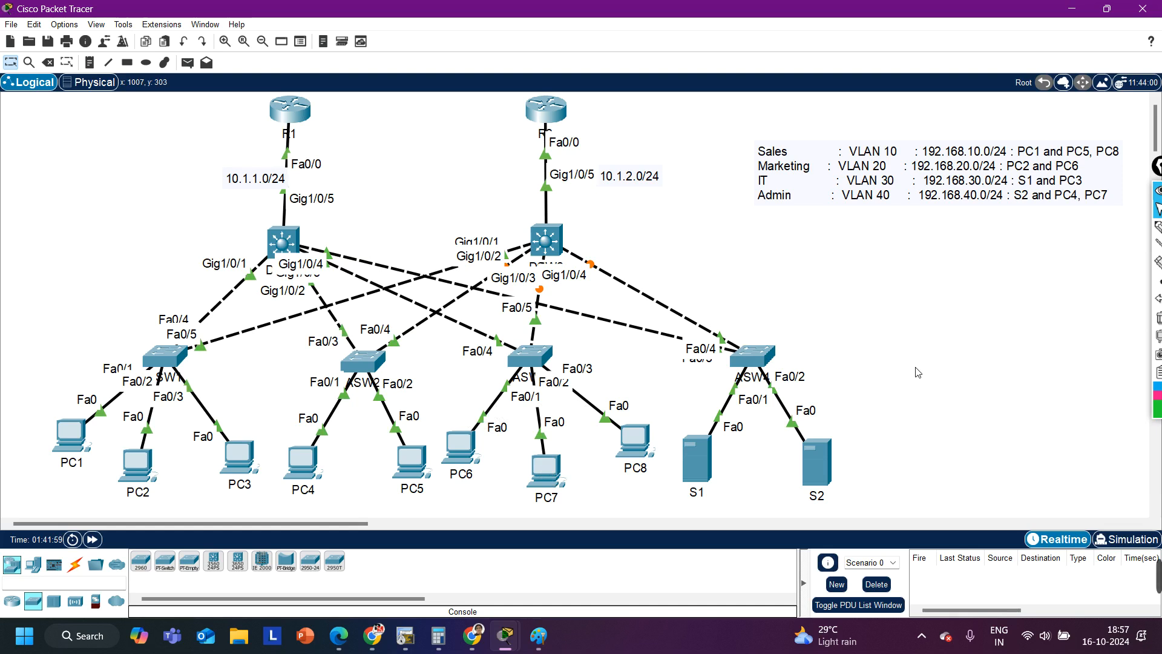
mouse_move(908, 572)
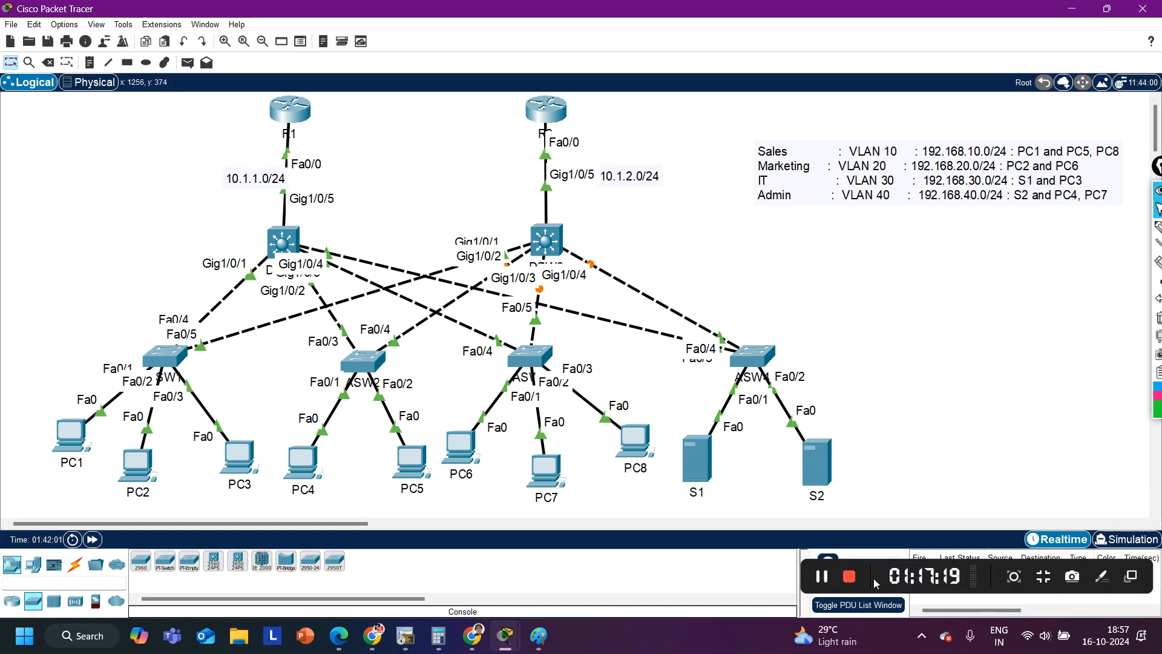